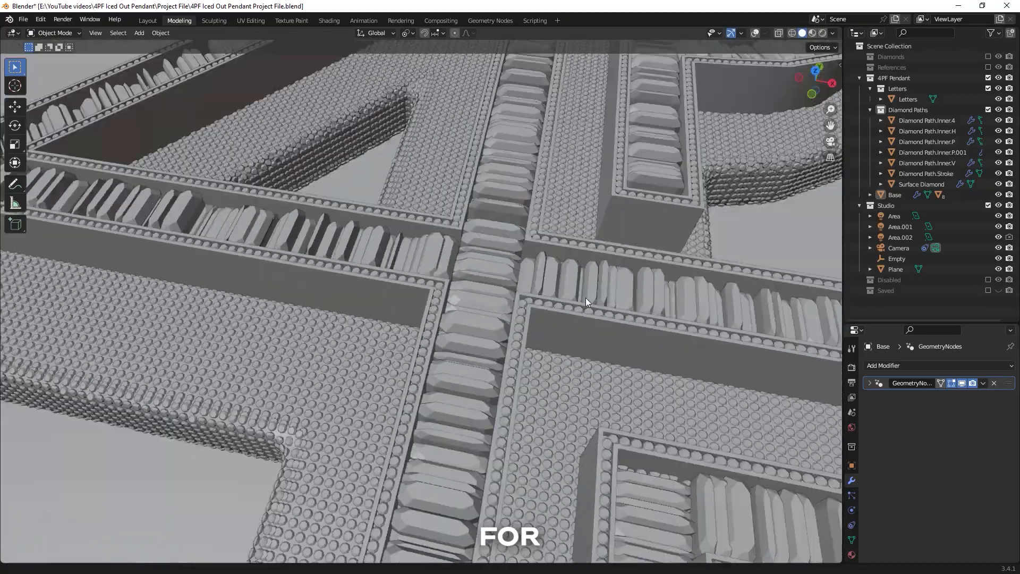
scroll(628, 237, down, 4)
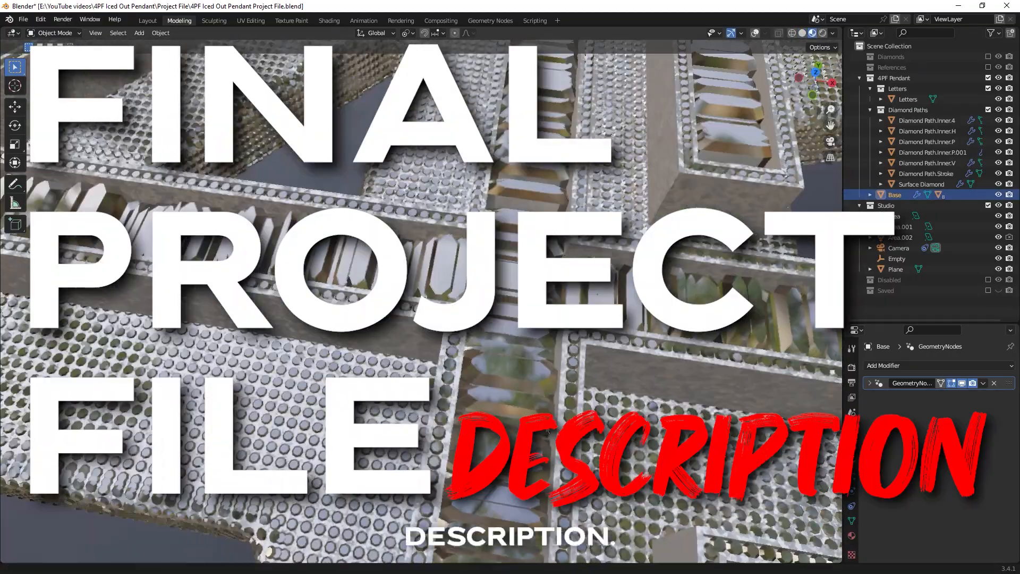
scroll(548, 429, down, 10)
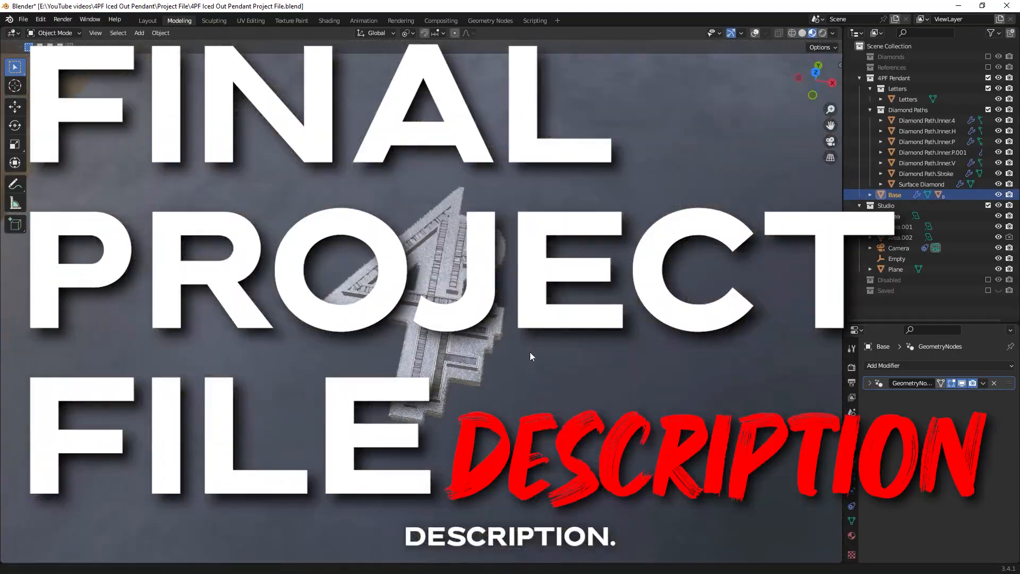
middle_drag(530, 355, 608, 332)
scroll(608, 332, up, 5)
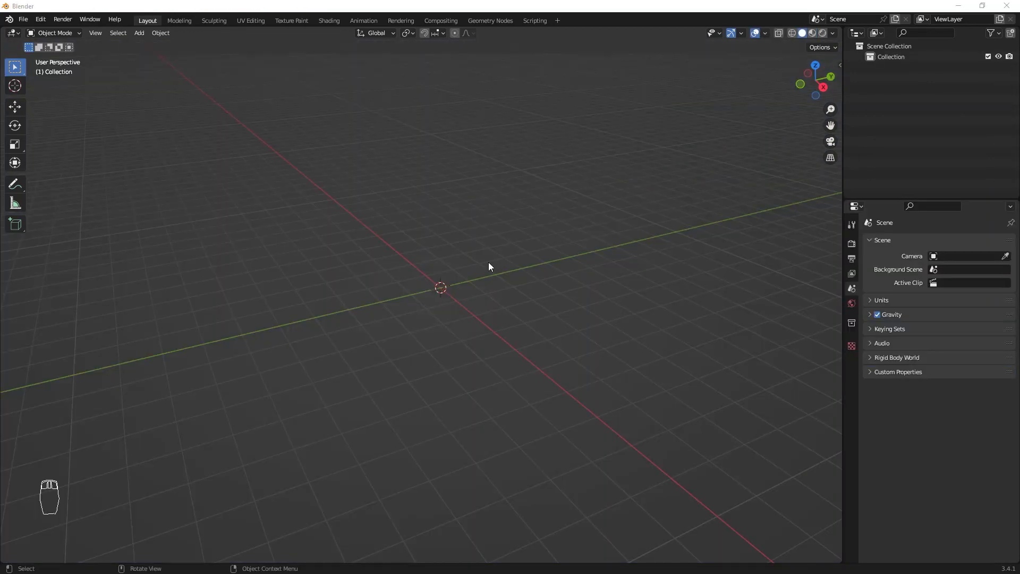
scroll(484, 270, down, 1)
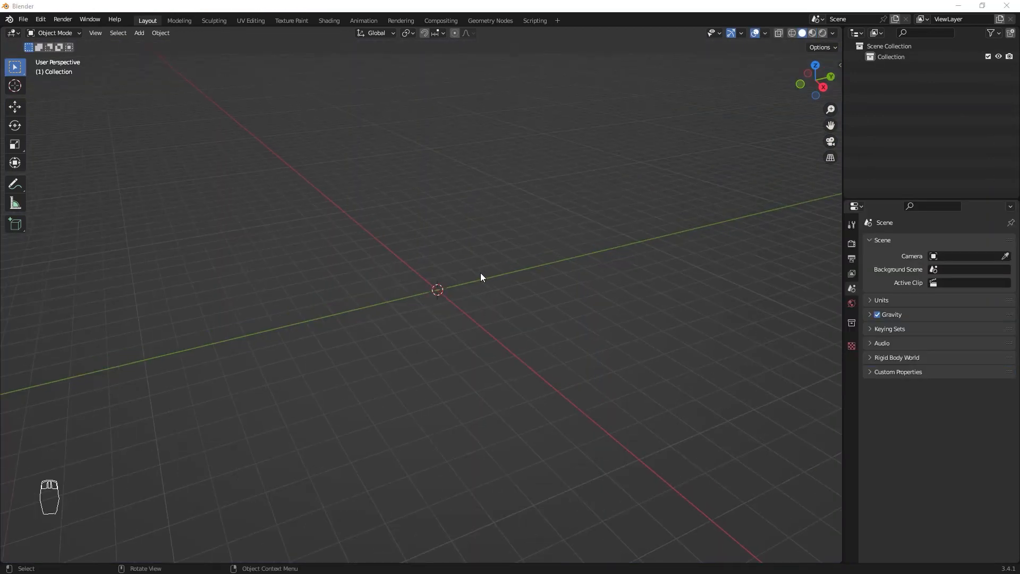
mouse_move(496, 287)
middle_down()
mouse_move(549, 297)
mouse_move(524, 301)
mouse_move(516, 289)
middle_up()
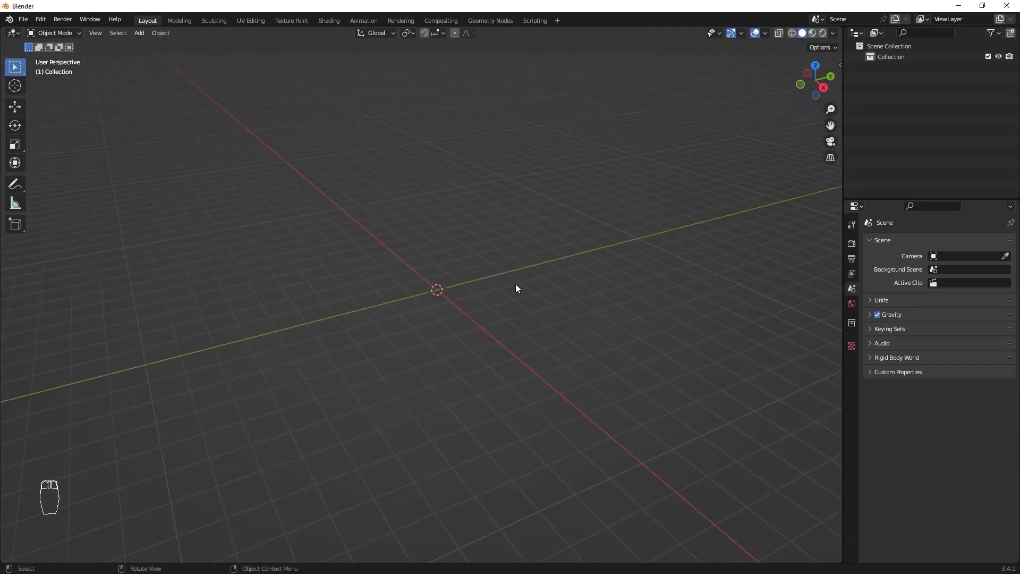
key(shift+a)
mouse_move(531, 207)
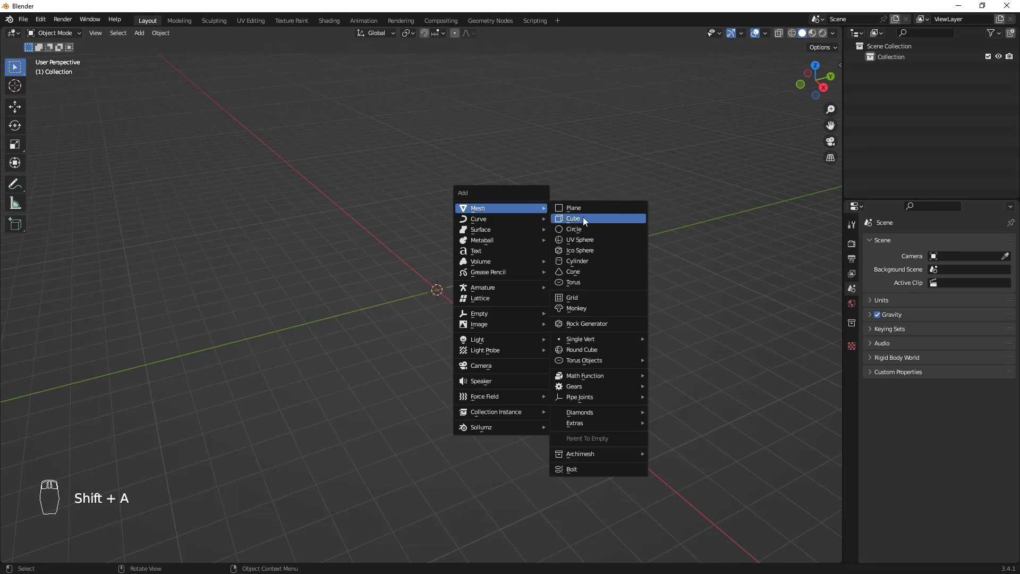
click(580, 228)
middle_drag(515, 273, 571, 293)
key(shift+a)
mouse_move(568, 290)
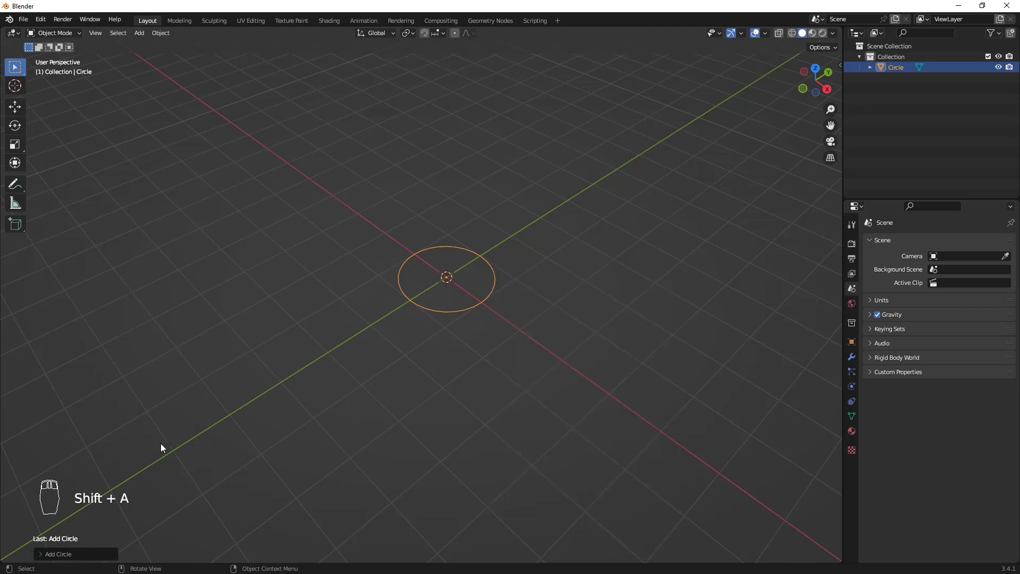
middle_drag(161, 443, 77, 485)
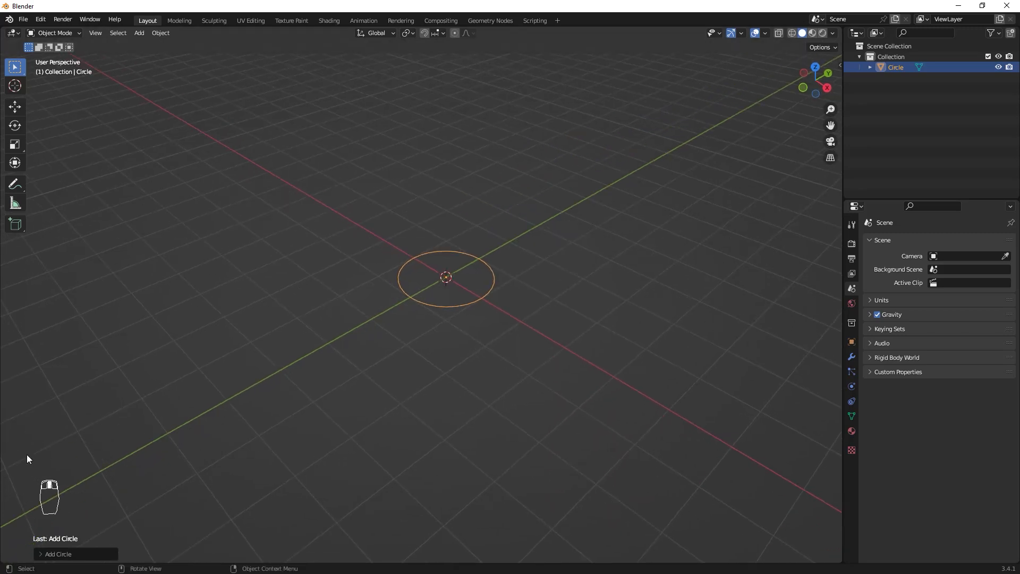
drag(30, 463, 154, 523)
middle_drag(374, 402, 467, 295)
click(467, 297)
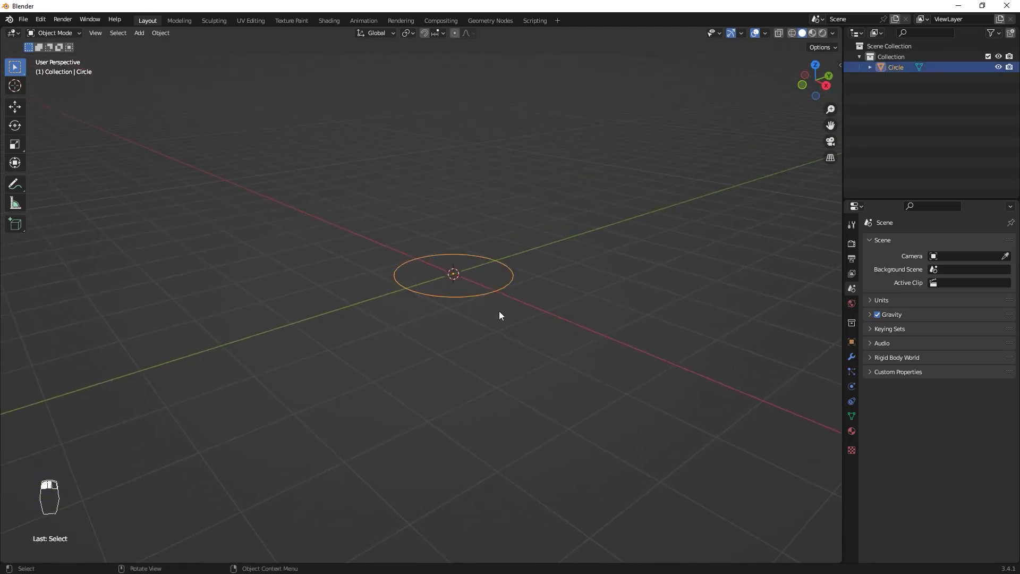
key(Delete)
Add a mesh circle at the world origin with 8 vertices
key(shift+a)
mouse_move(503, 276)
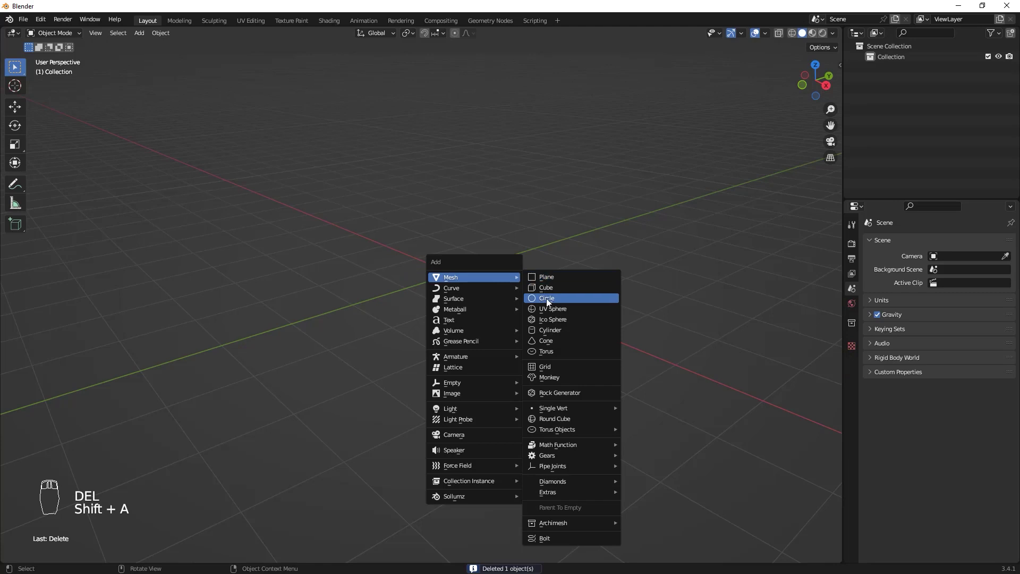
click(546, 298)
click(49, 554)
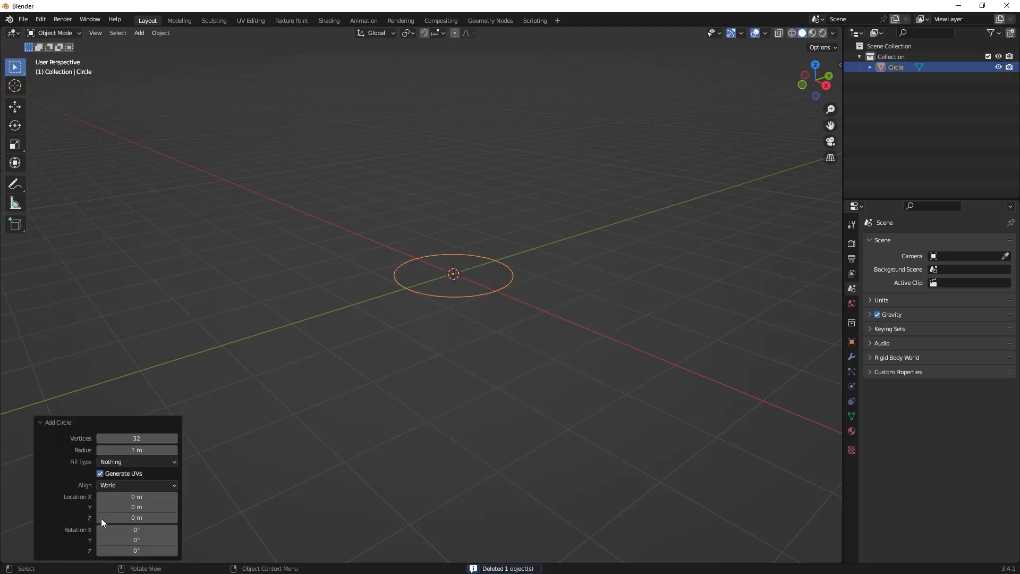
click(104, 438)
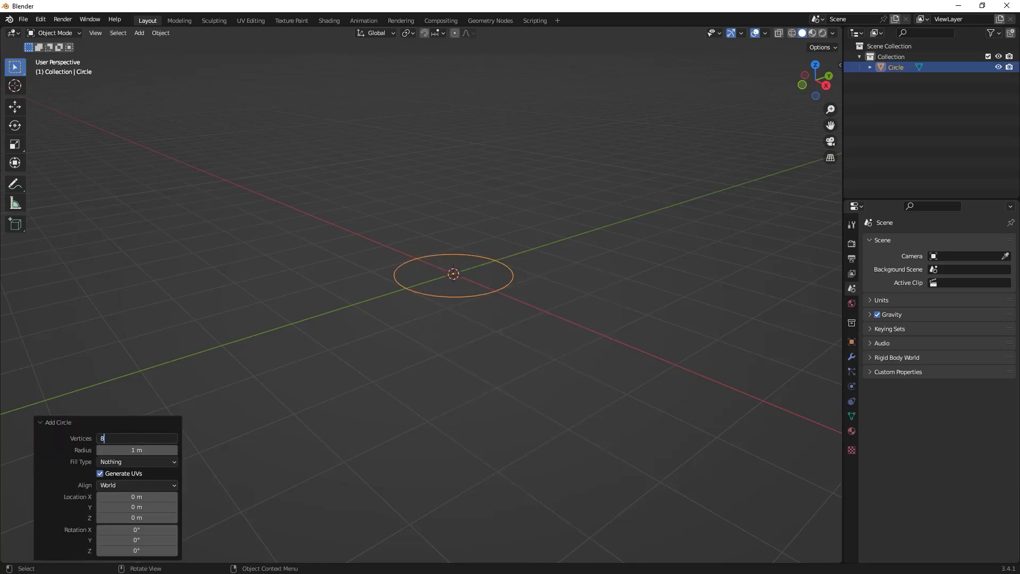
text(8)
key(Return)
click(56, 422)
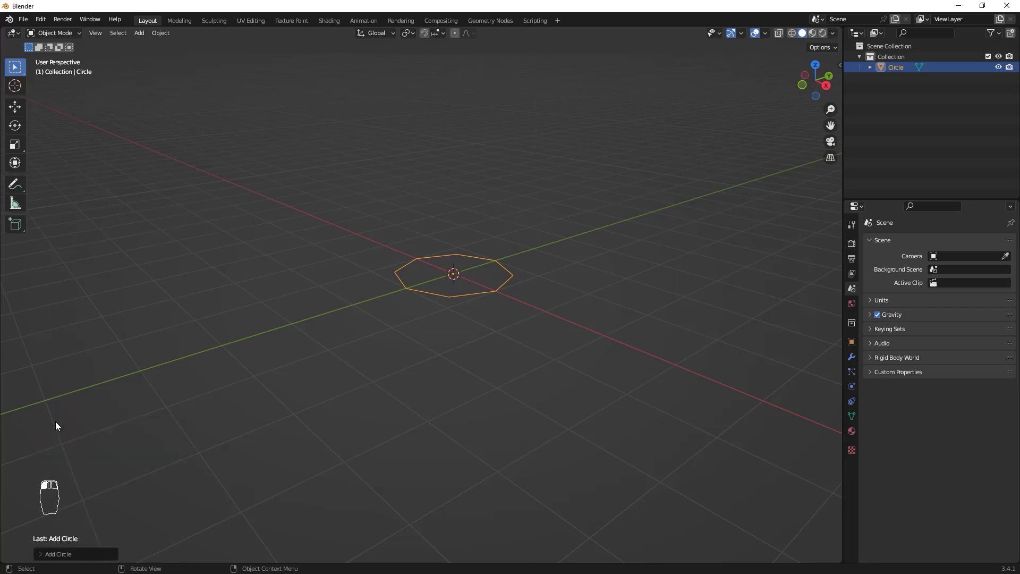
In Edit Mode, fill the octagon outline with a face and extrude it upward about 1.72 m
middle_drag(435, 340, 498, 320)
key(Tab)
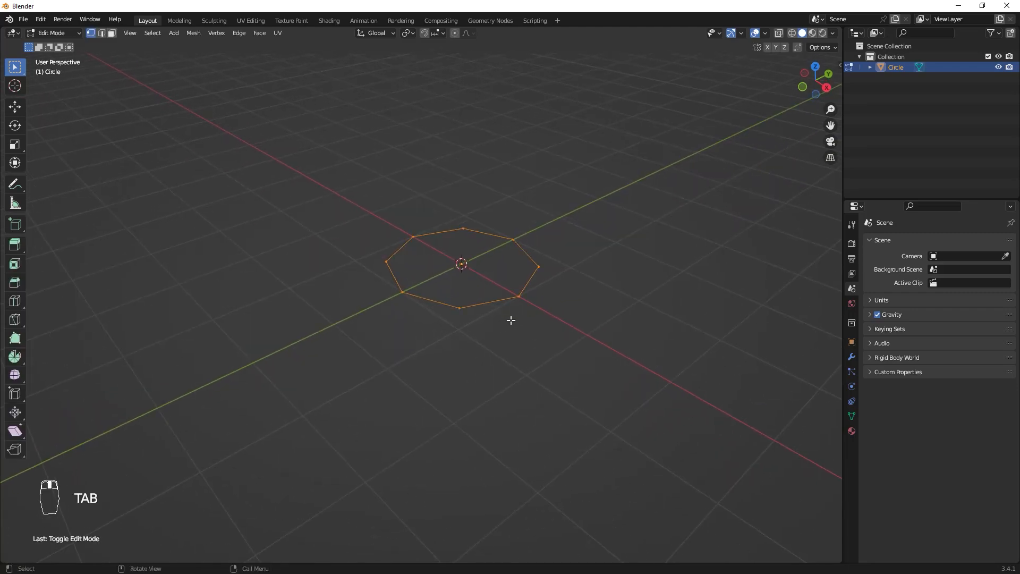
key(f)
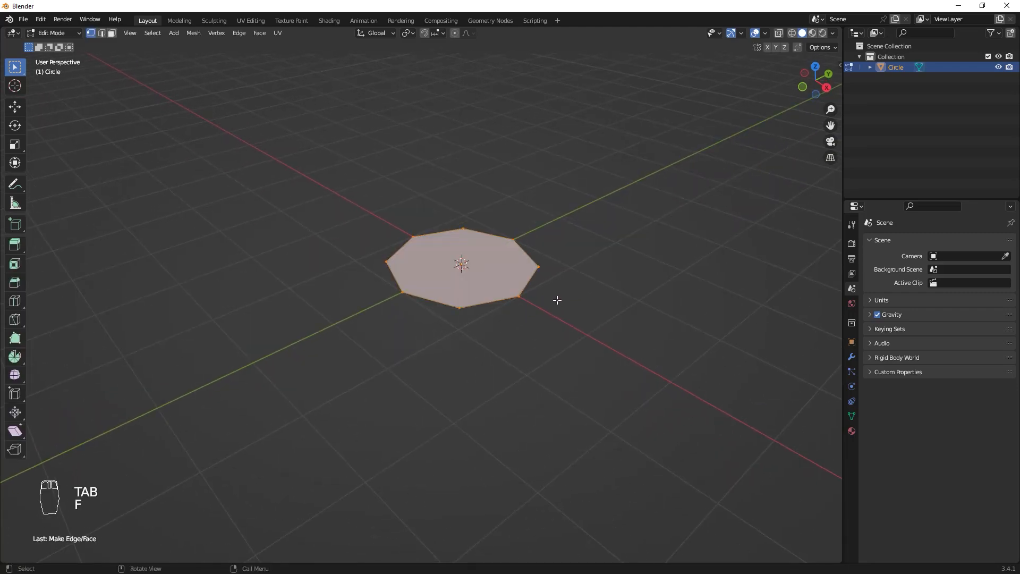
middle_drag(556, 298, 546, 330)
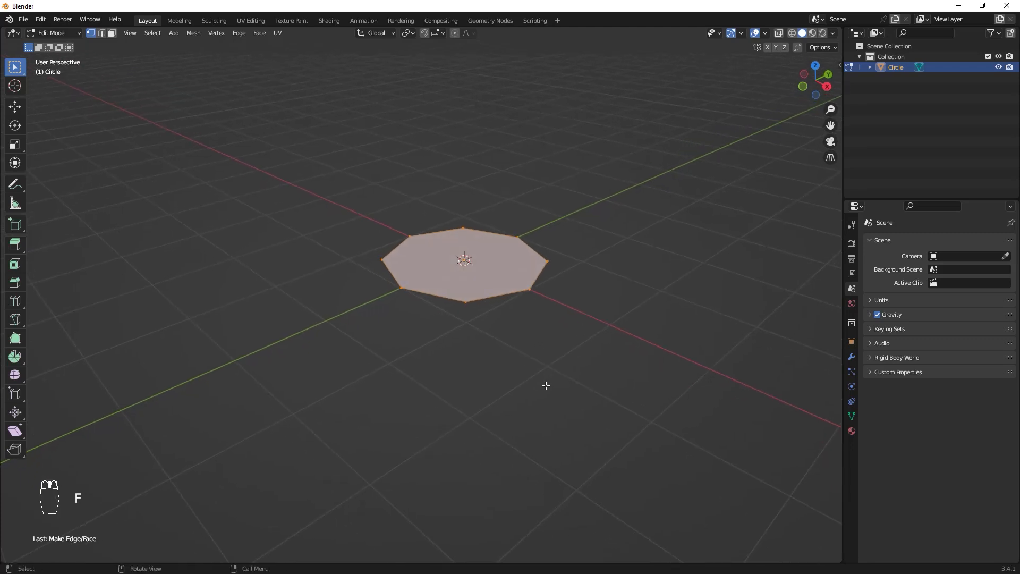
key(e)
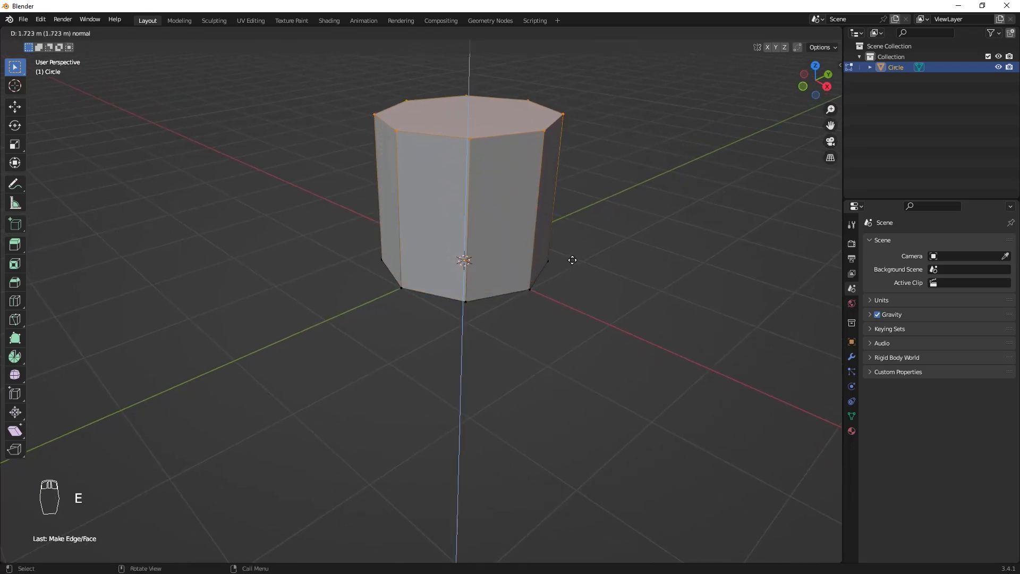
click(572, 260)
Add one horizontal loop cut around the octagonal prism and slide it above the middle, towards the top face
middle_drag(580, 317, 581, 369)
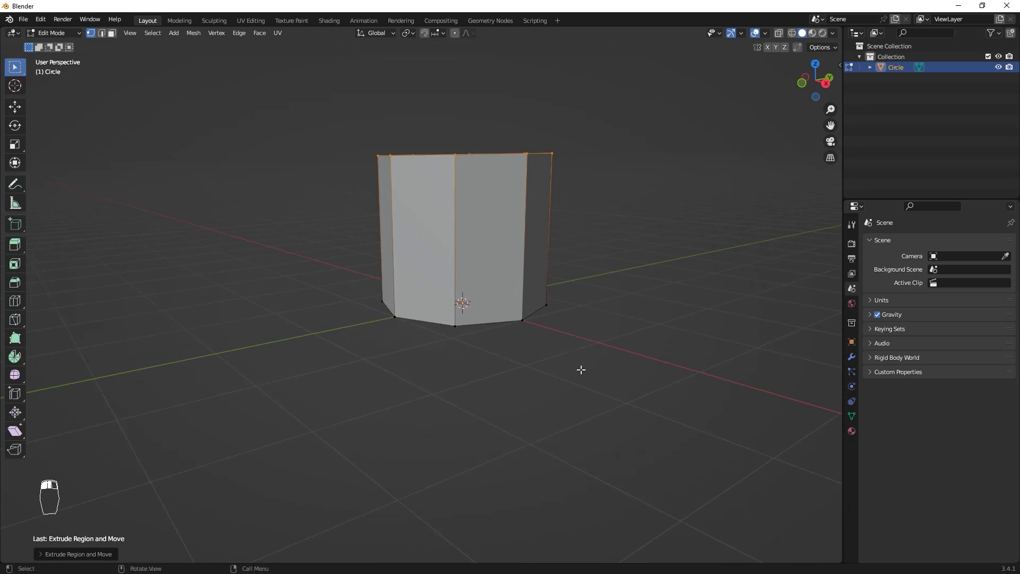
key(ctrl+r)
click(551, 219)
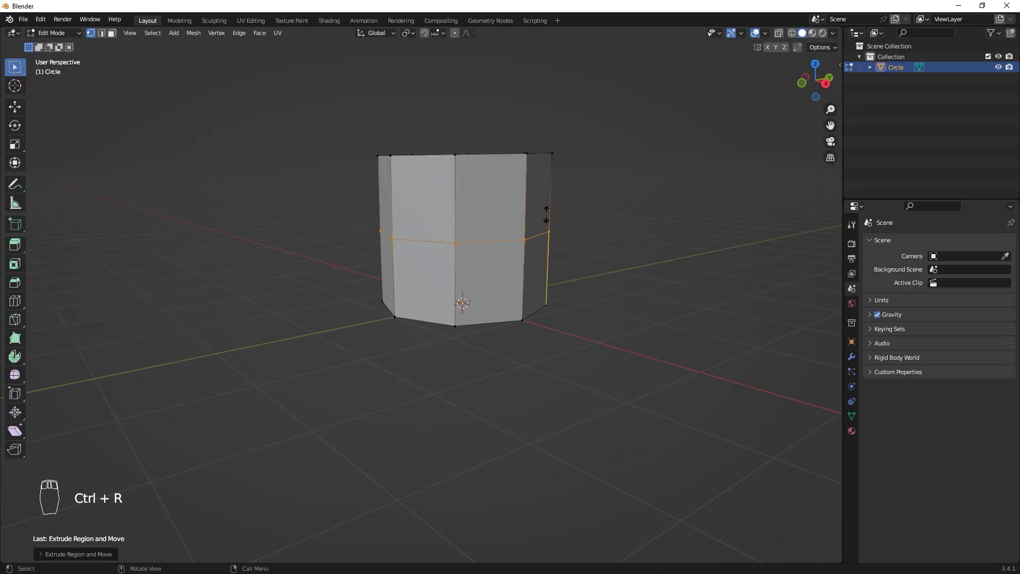
click(568, 185)
middle_drag(547, 209, 538, 272)
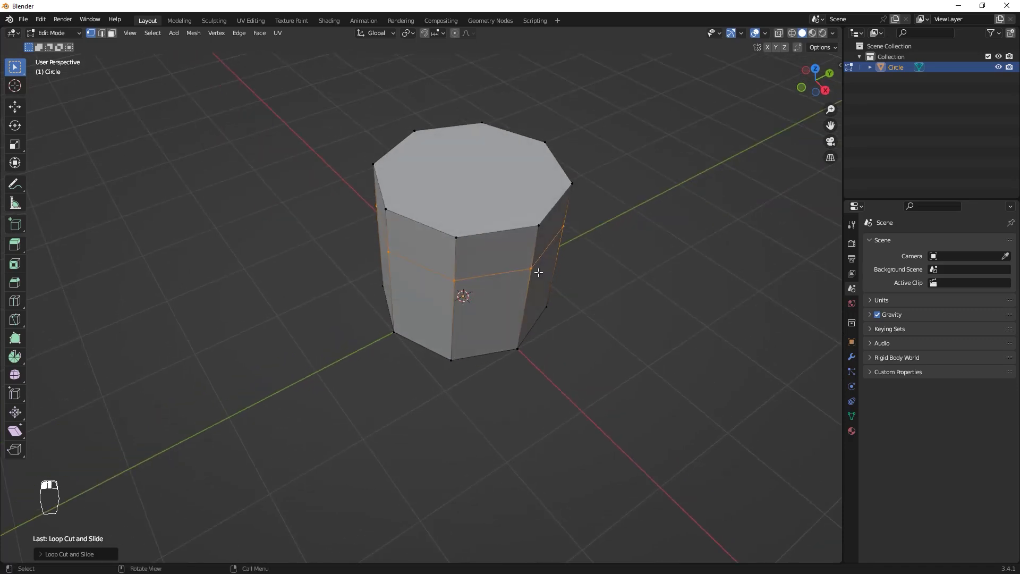
key(3)
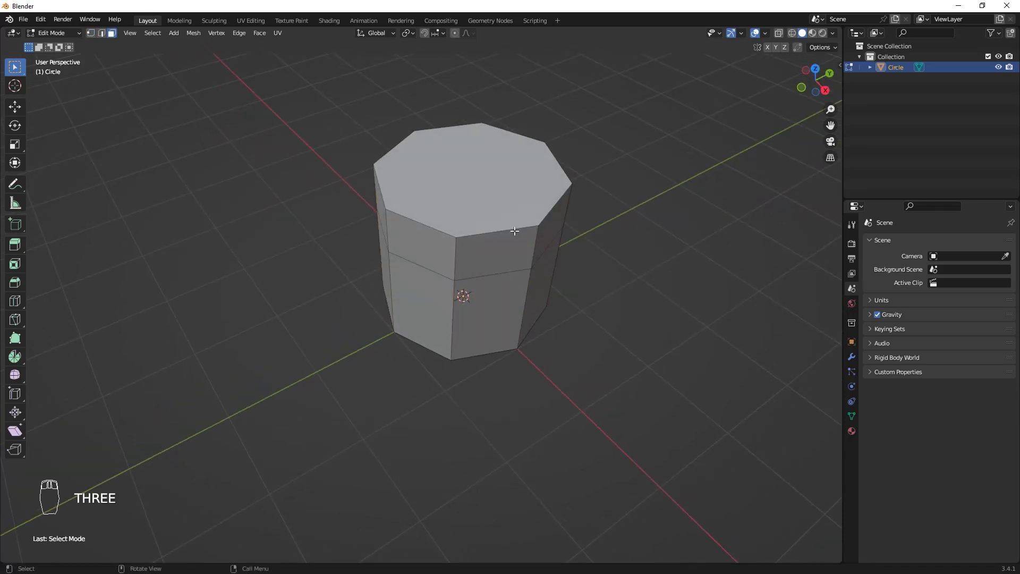
key(1)
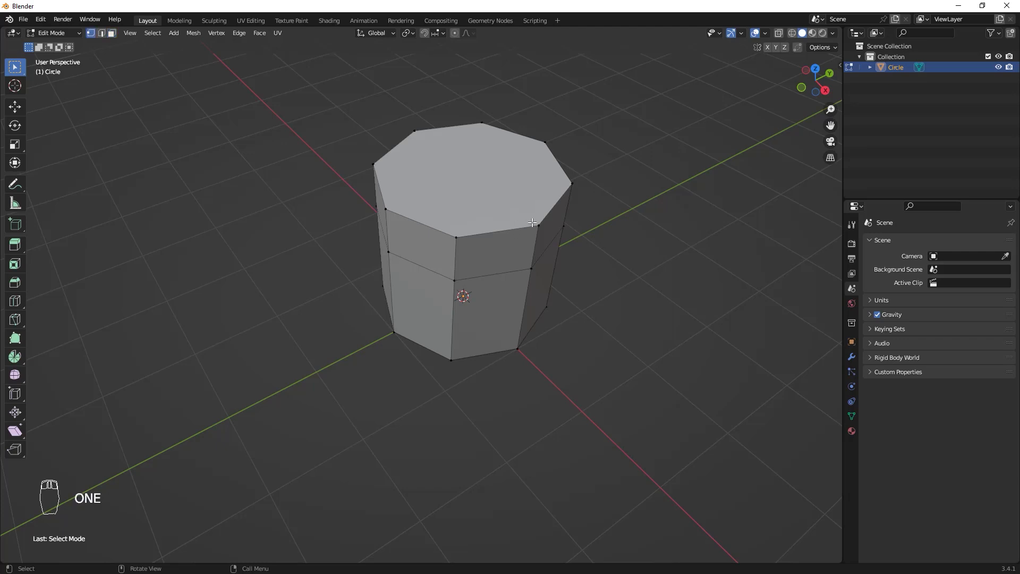
key(2)
key(3)
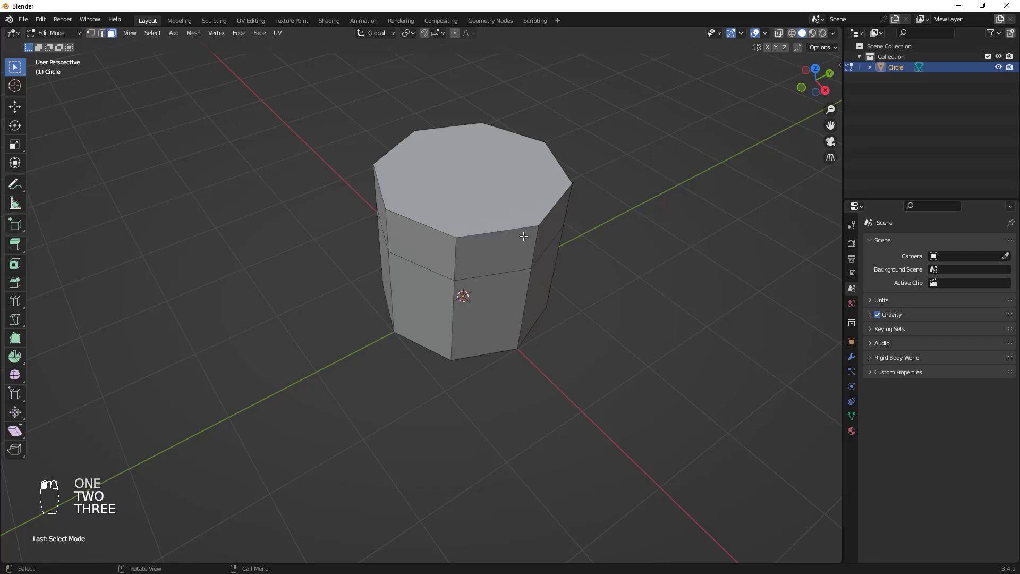
key(1)
key(2)
key(3)
click(93, 34)
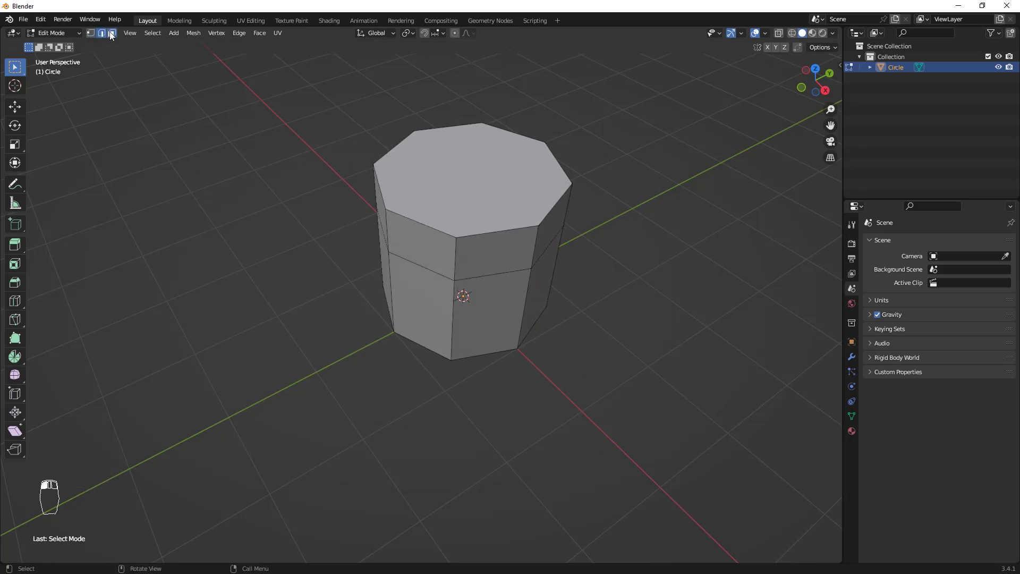
Select the top and bottom faces of the prism and scale them to about 0.6, excluding the Z axis
key(3)
click(491, 184)
middle_drag(503, 286, 534, 226)
middle_drag(499, 373, 504, 350)
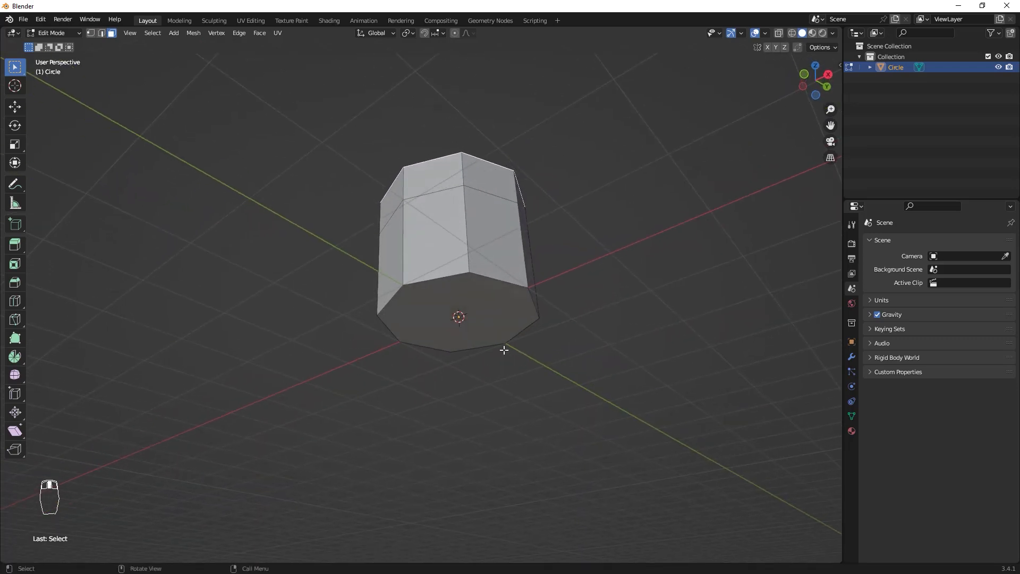
click(459, 318)
middle_drag(539, 310, 547, 295)
key(s)
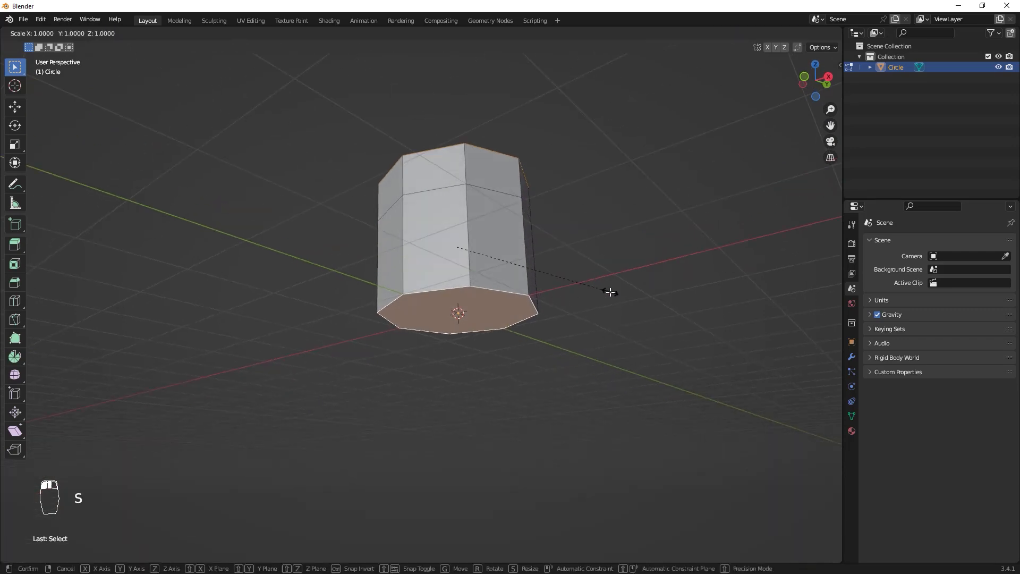
key(shift+z)
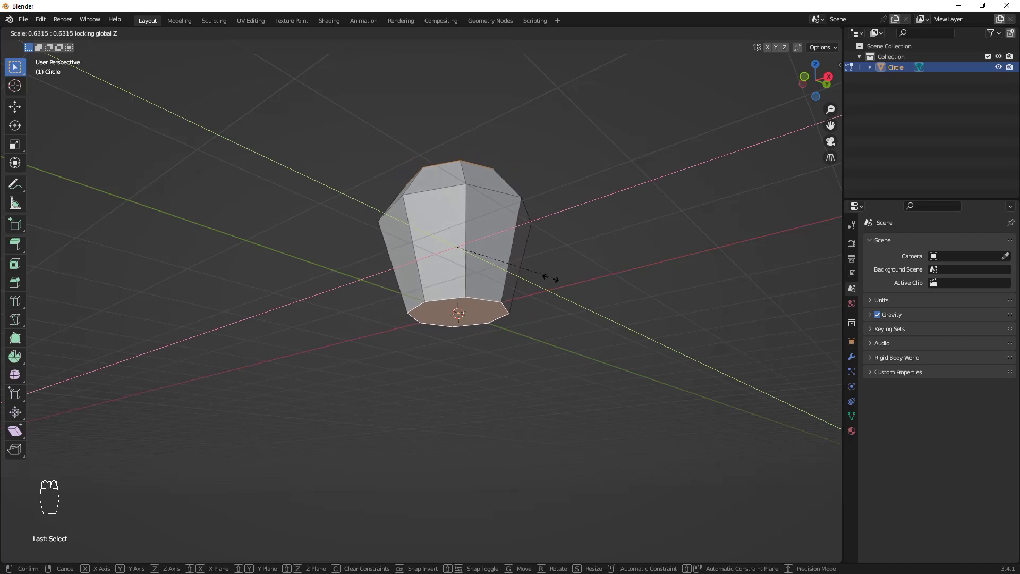
click(540, 279)
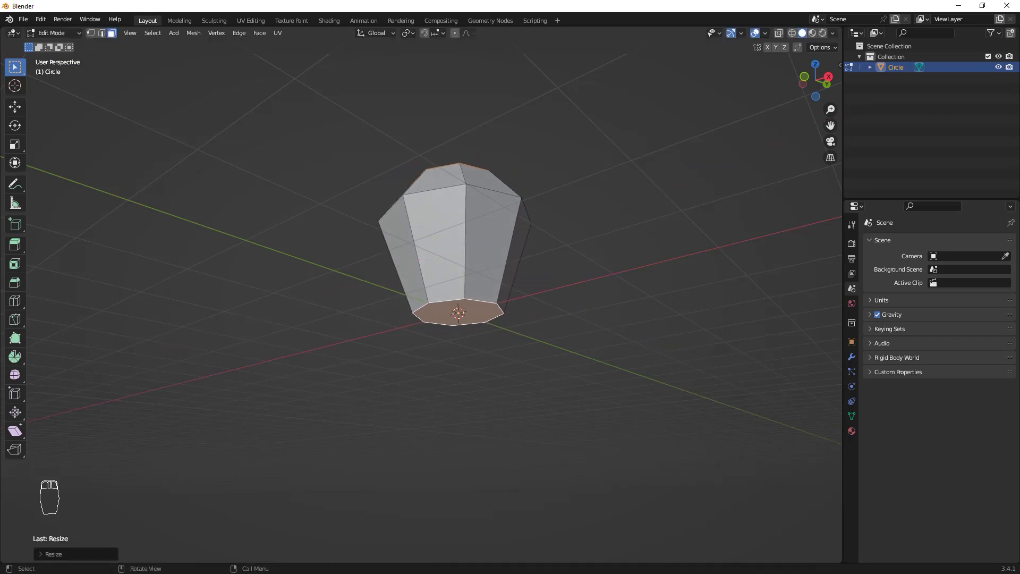
Scale the selected top and bottom faces up slightly, excluding the Z axis
middle_drag(540, 279, 553, 335)
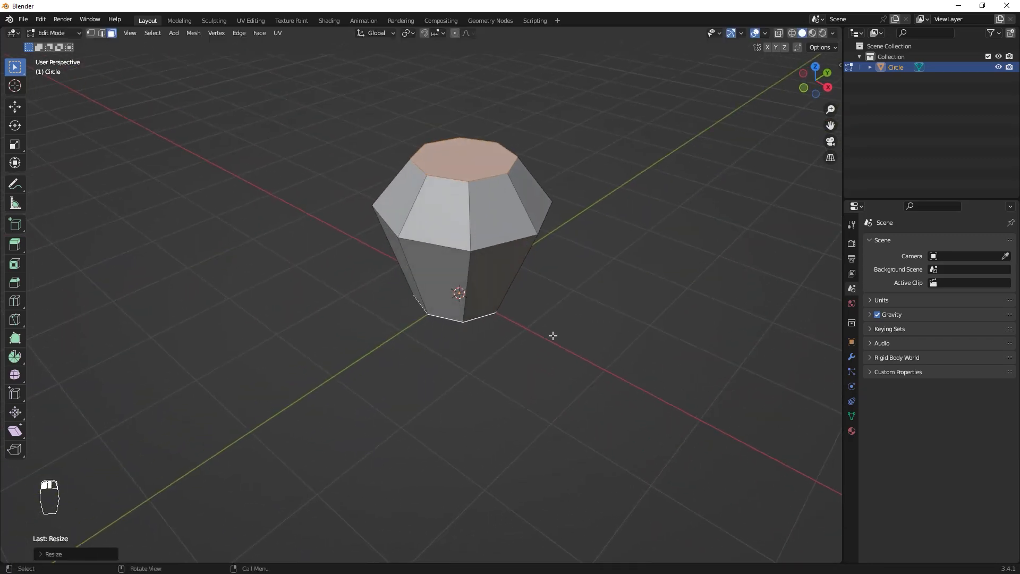
key(s)
key(shift+z)
click(670, 361)
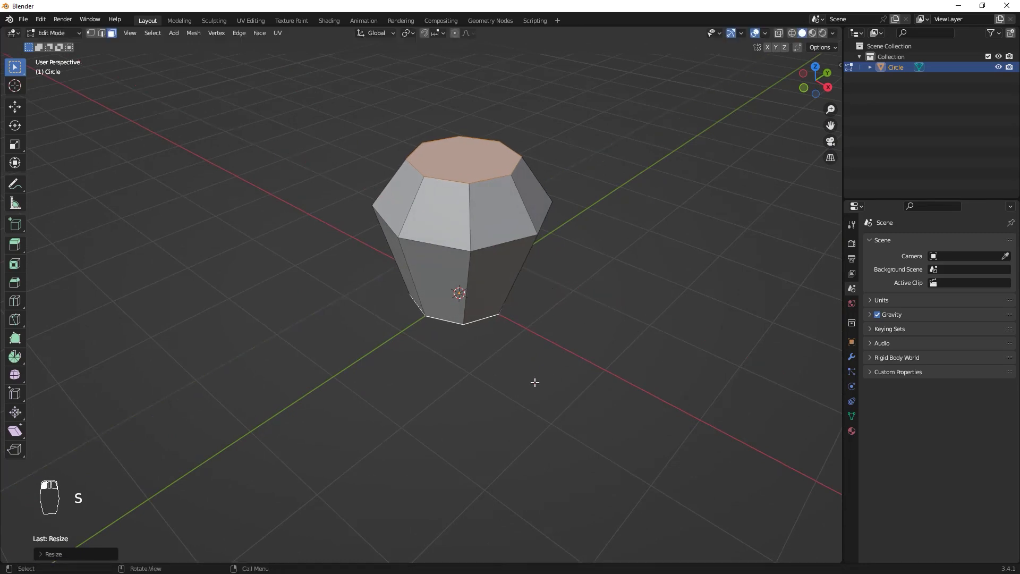
Select only the bottom face and scale it down almost to a point to form the diamond's tip
middle_drag(534, 381, 585, 336)
click(480, 301)
key(s)
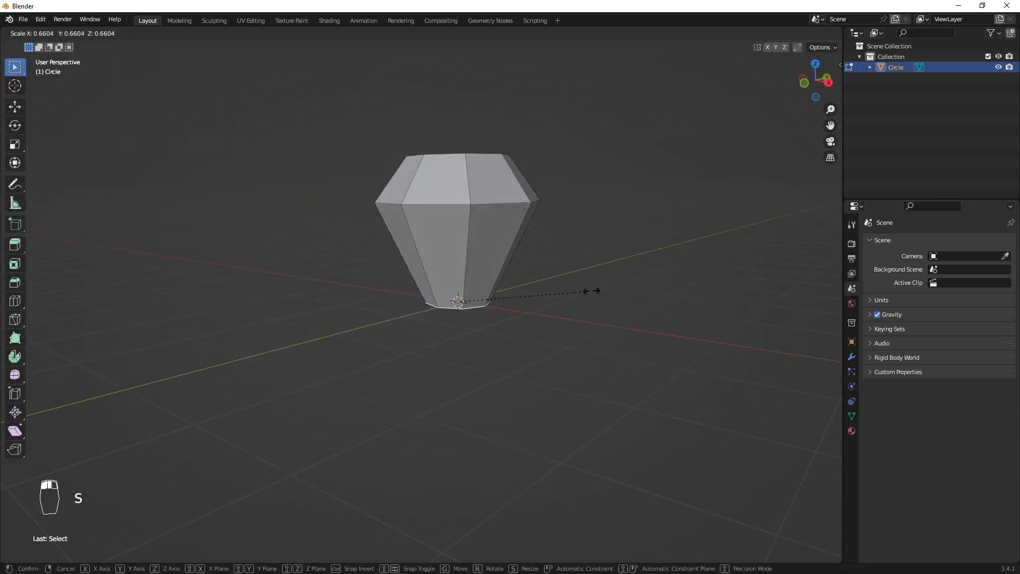
click(489, 292)
Select the top face of the diamond and scale it up to about 1.04
middle_drag(667, 285, 448, 167)
middle_drag(476, 202, 473, 237)
click(466, 172)
key(s)
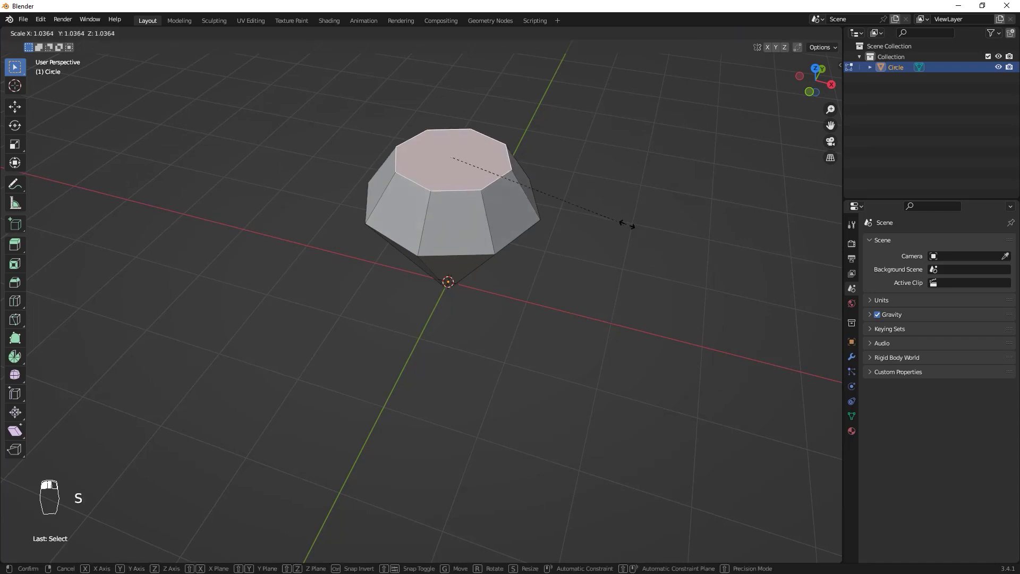
click(631, 224)
Move the top face down about 0.12 m along Z and return to Object Mode
middle_drag(579, 305, 583, 288)
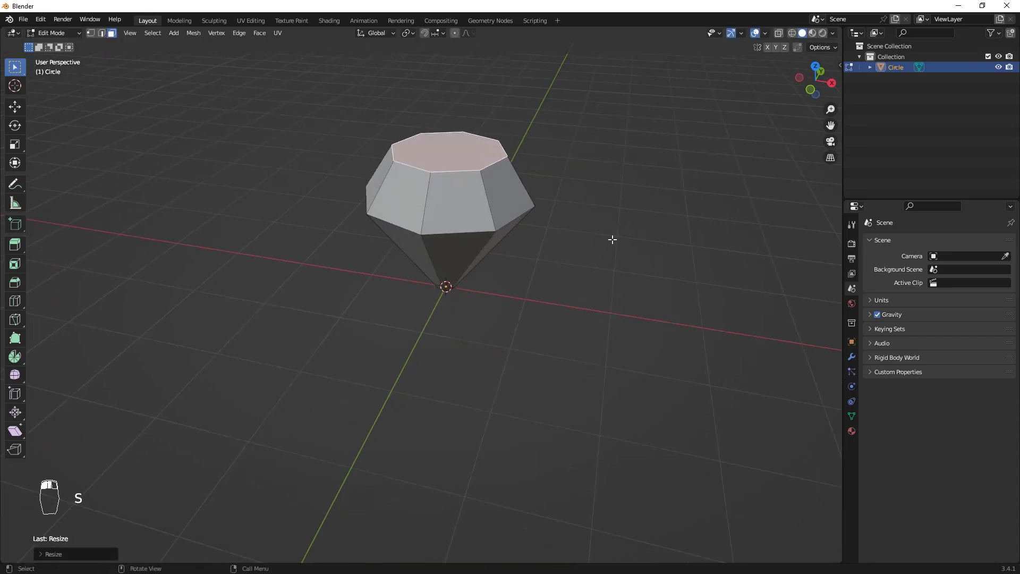
middle_drag(613, 240, 601, 225)
key(g)
key(z)
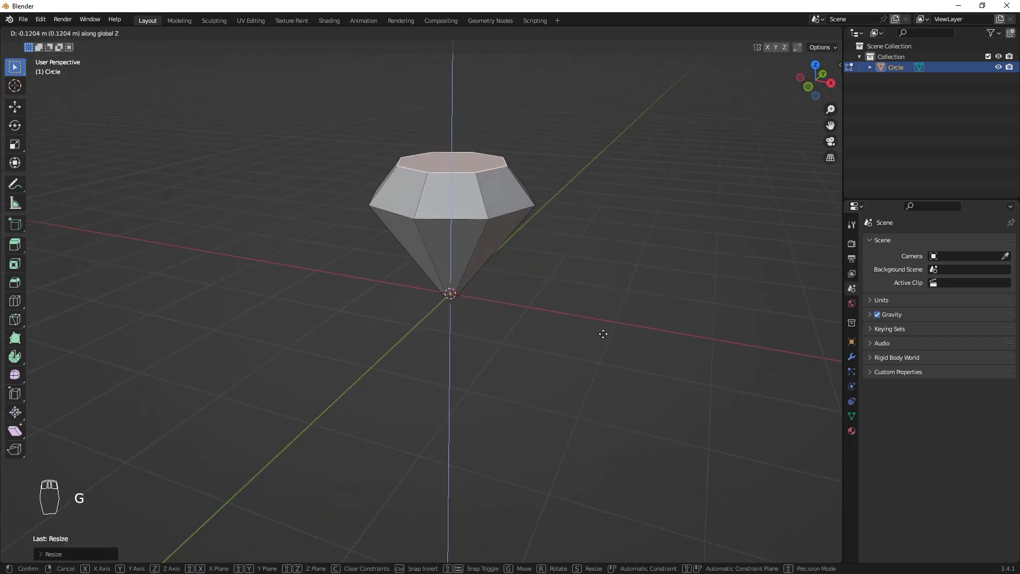
click(608, 335)
key(Tab)
mouse_move(522, 308)
middle_down()
mouse_move(528, 234)
mouse_move(546, 346)
mouse_move(522, 305)
middle_up()
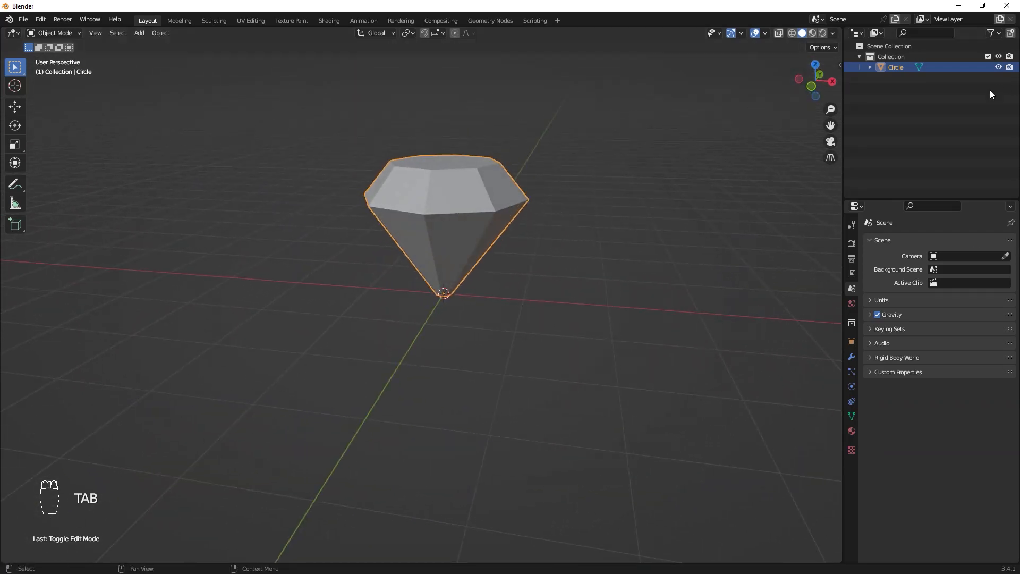
Hide the round diamond, add a plane at the origin and open it in Edit Mode
click(998, 67)
middle_drag(576, 170, 621, 245)
key(shift+a)
click(618, 198)
key(Tab)
Scale the plane along the X axis by 0.5
key(s)
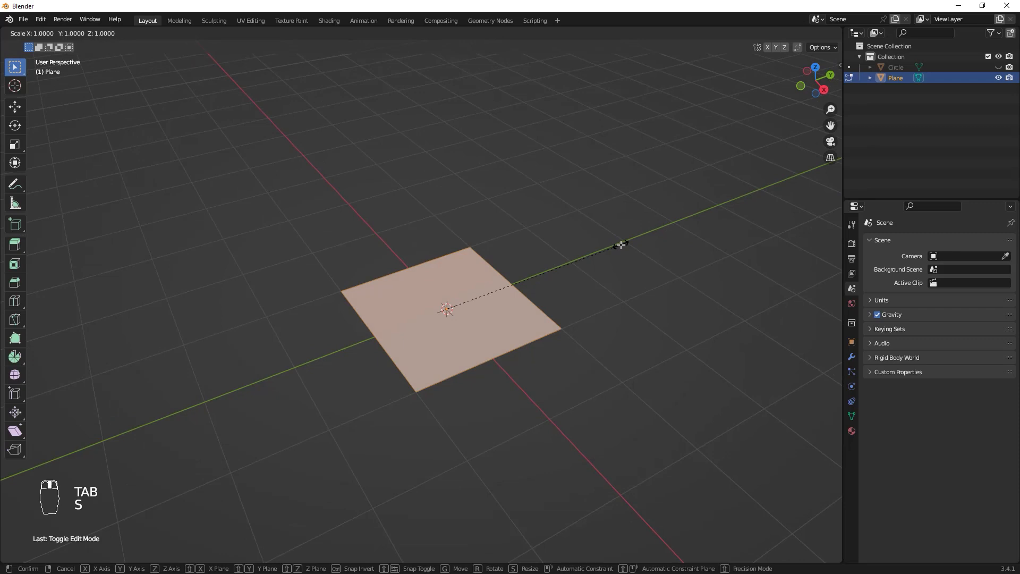
text(x)
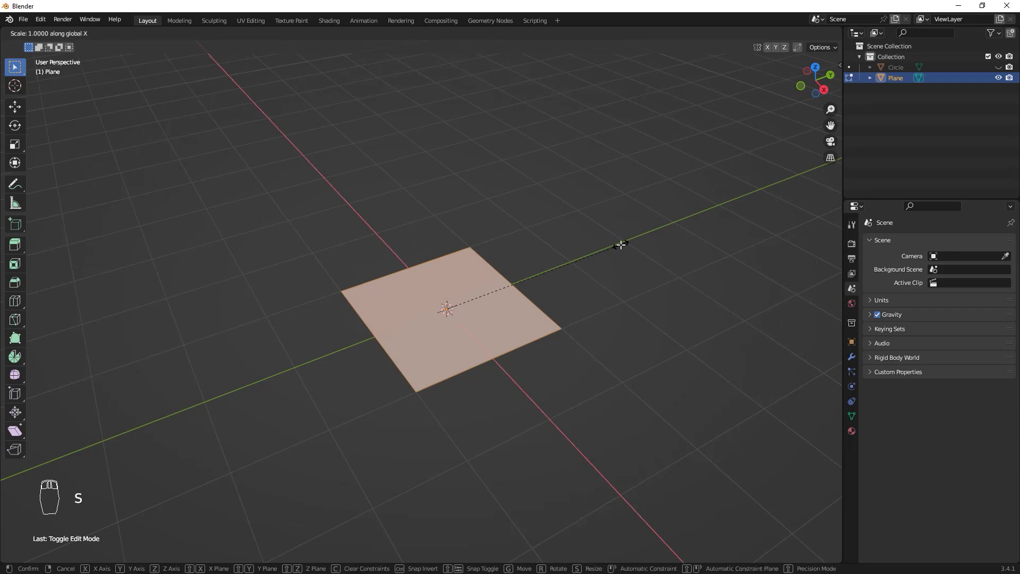
text(0.5)
key(Return)
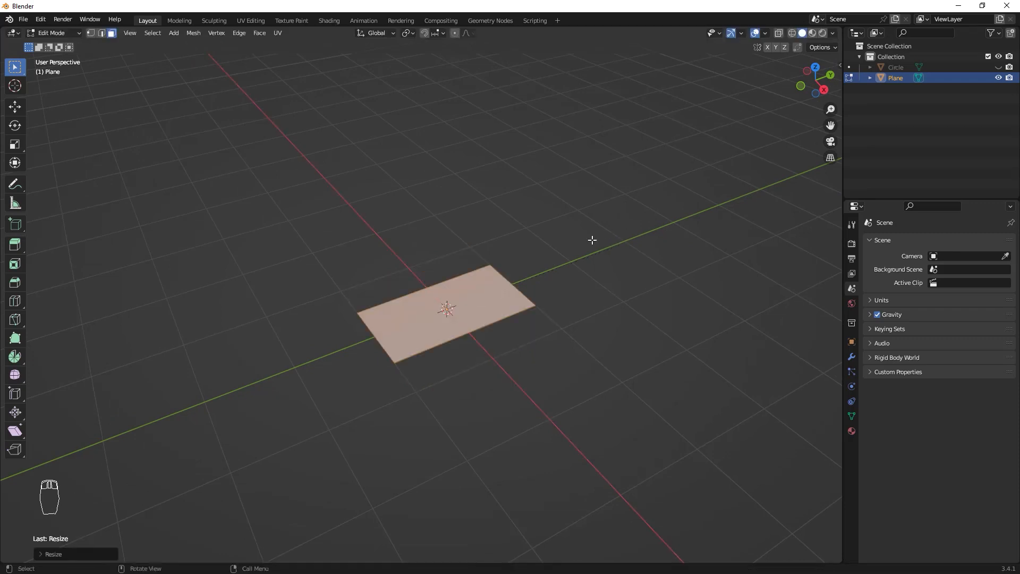
middle_drag(566, 293, 562, 378)
key(ctrl+z)
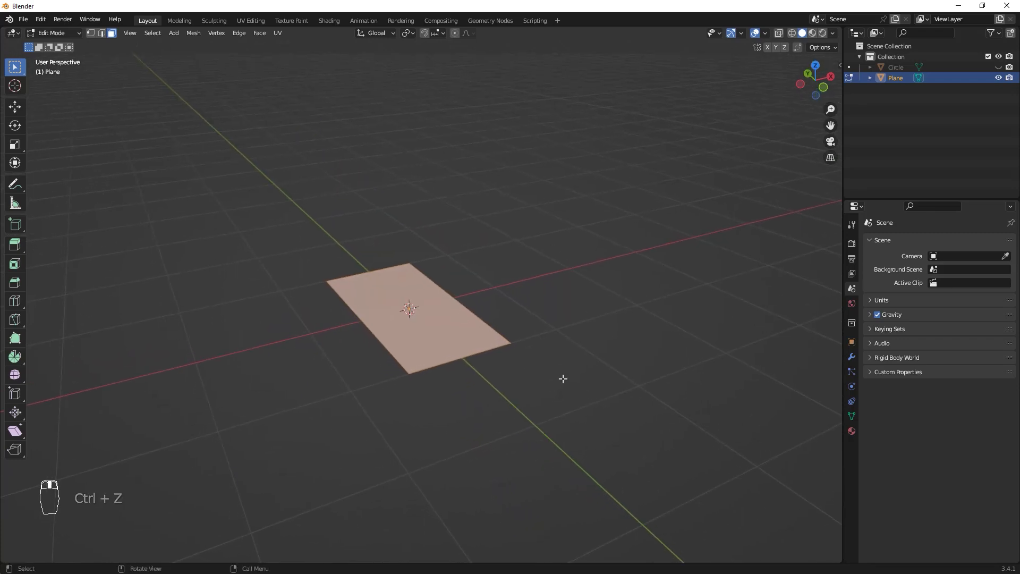
key(e)
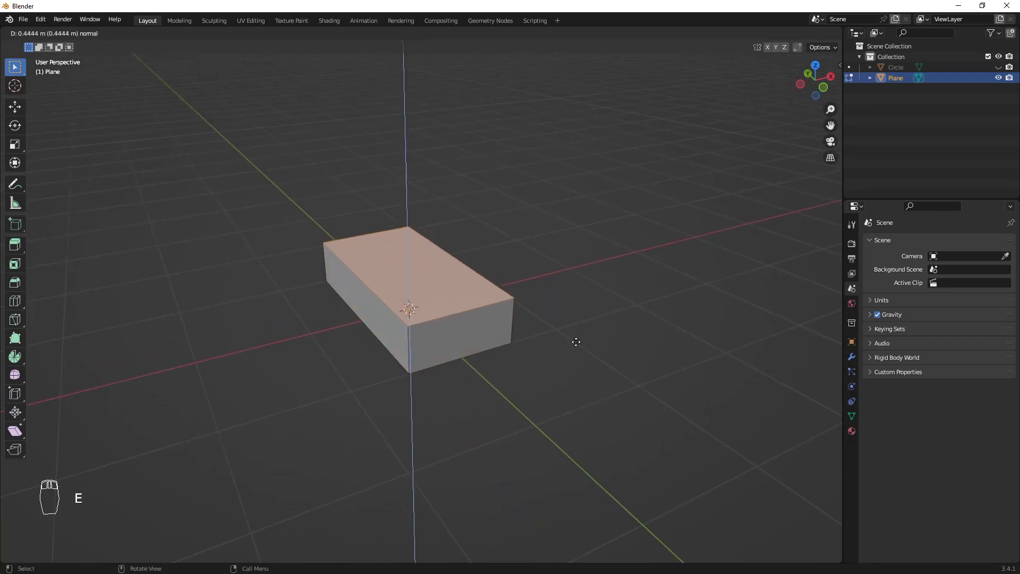
click(584, 304)
middle_drag(448, 346, 340, 351)
key(ctrl+z)
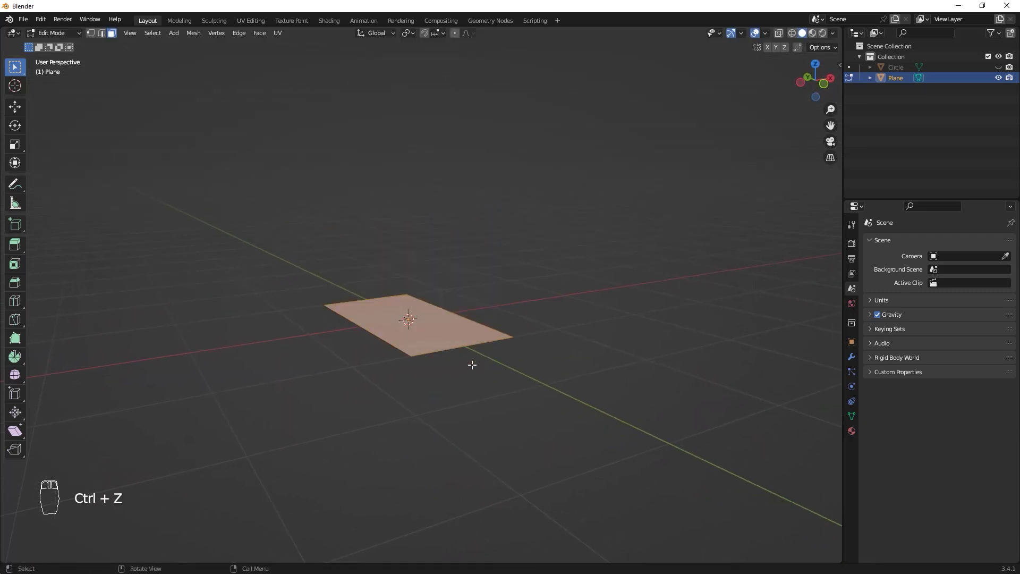
Extrude the rectangular face upward by 0.8 m
key(e)
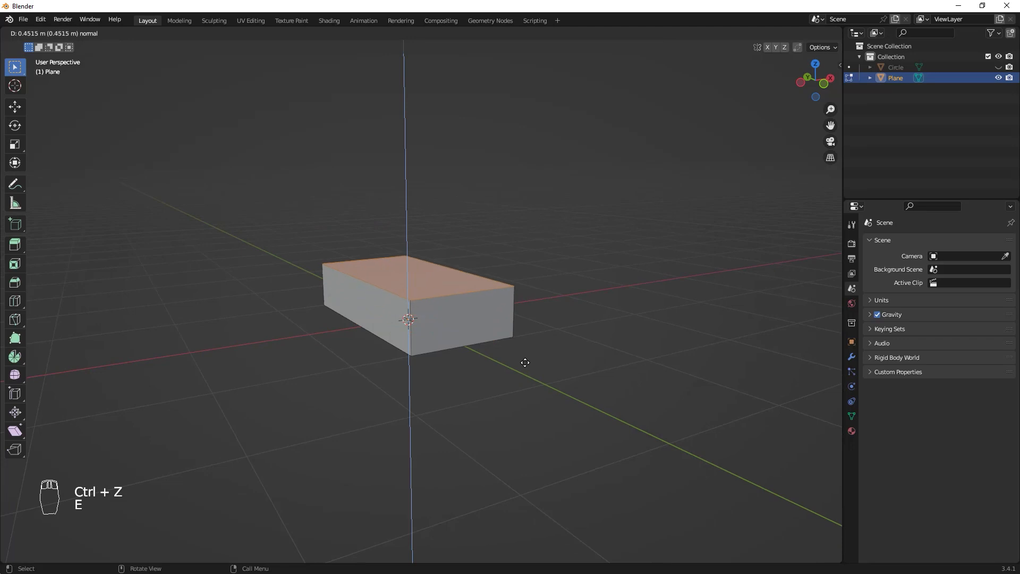
text(0.)
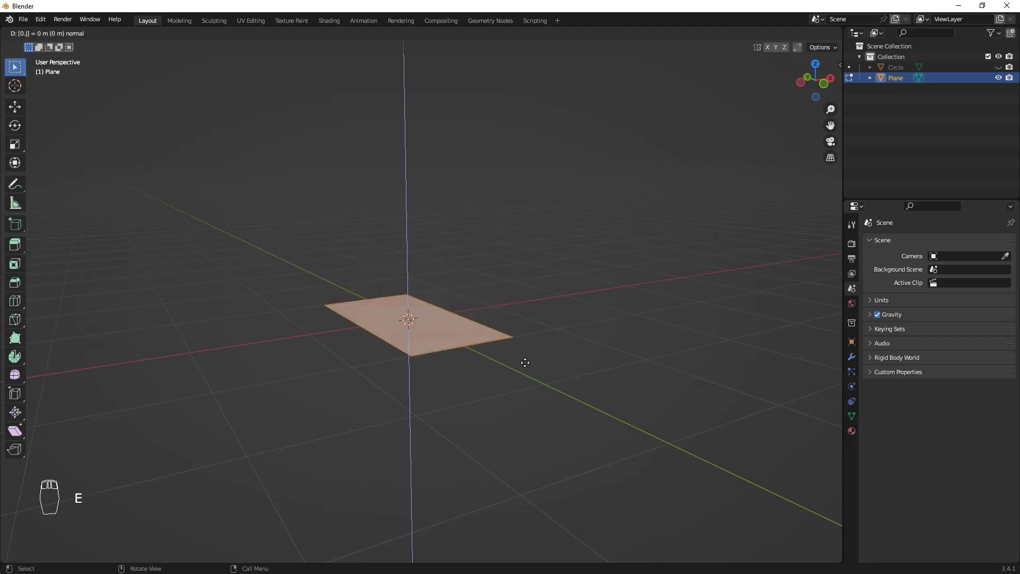
text(8)
key(Return)
Select the block's top and bottom faces and bevel their edges by about 0.18 m
key(3)
key(3)
middle_drag(525, 363, 549, 409)
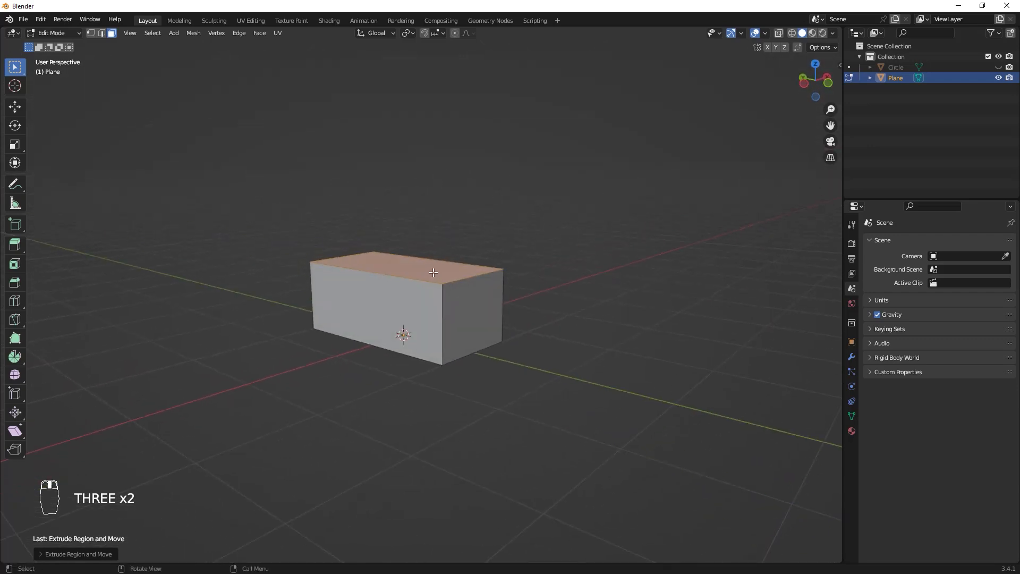
middle_drag(433, 272, 604, 338)
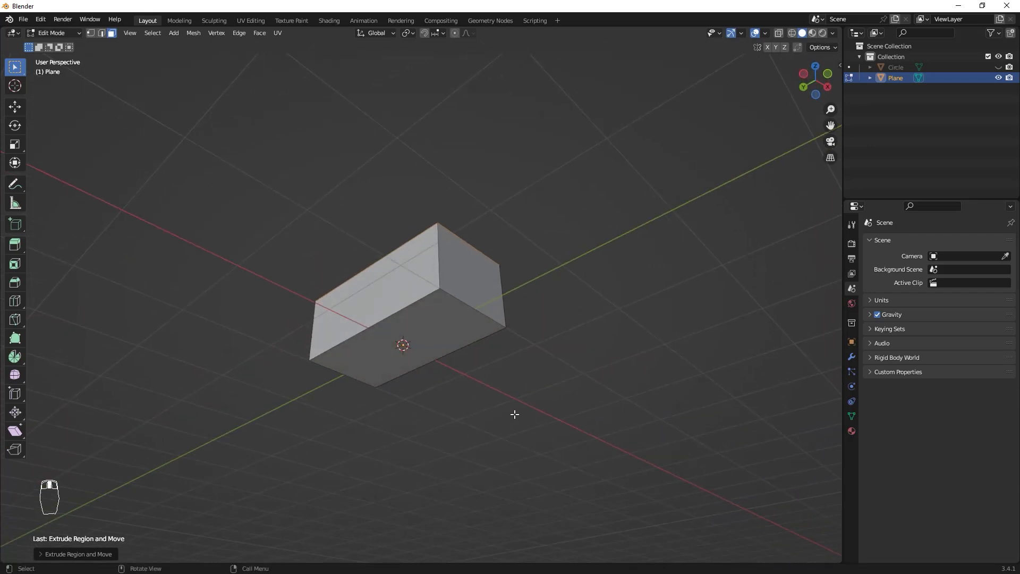
key(ctrl+z)
middle_drag(514, 414, 555, 338)
shift+click(427, 323)
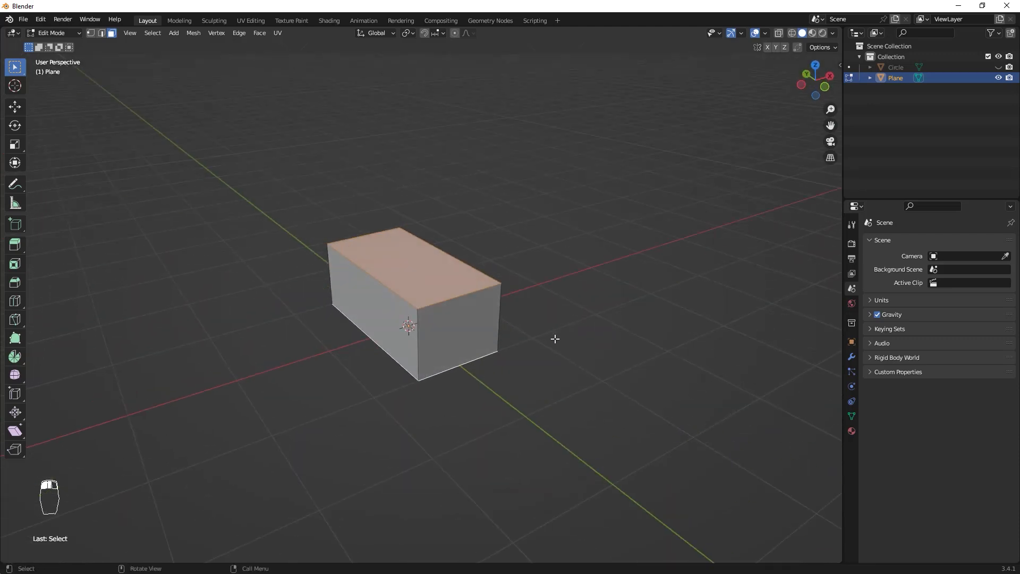
key(ctrl+b)
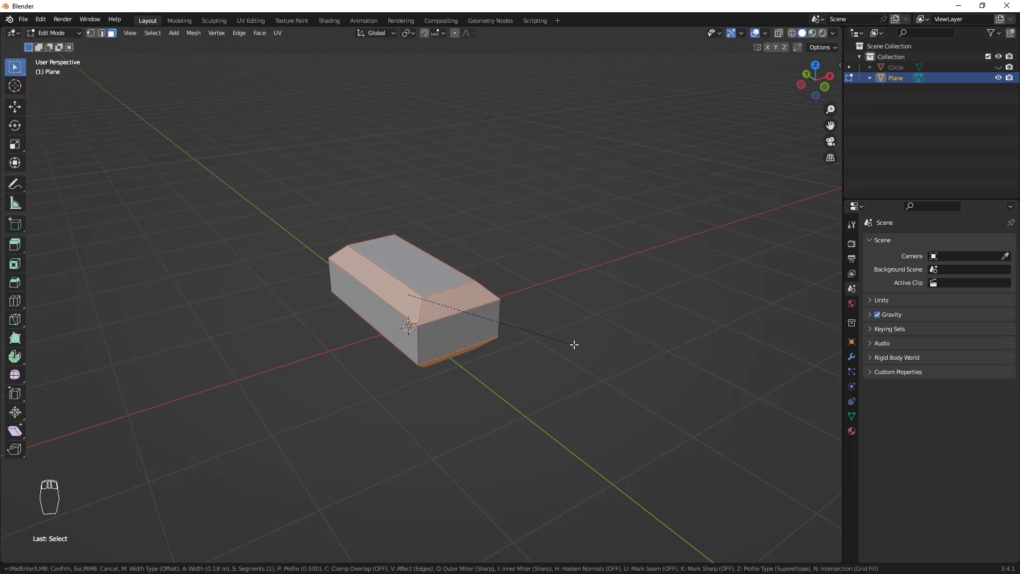
click(590, 344)
Select the slanted and vertical edges at all four corners, bevel them by about 0.17 m and return to Object Mode
middle_drag(589, 344, 519, 331)
key(2)
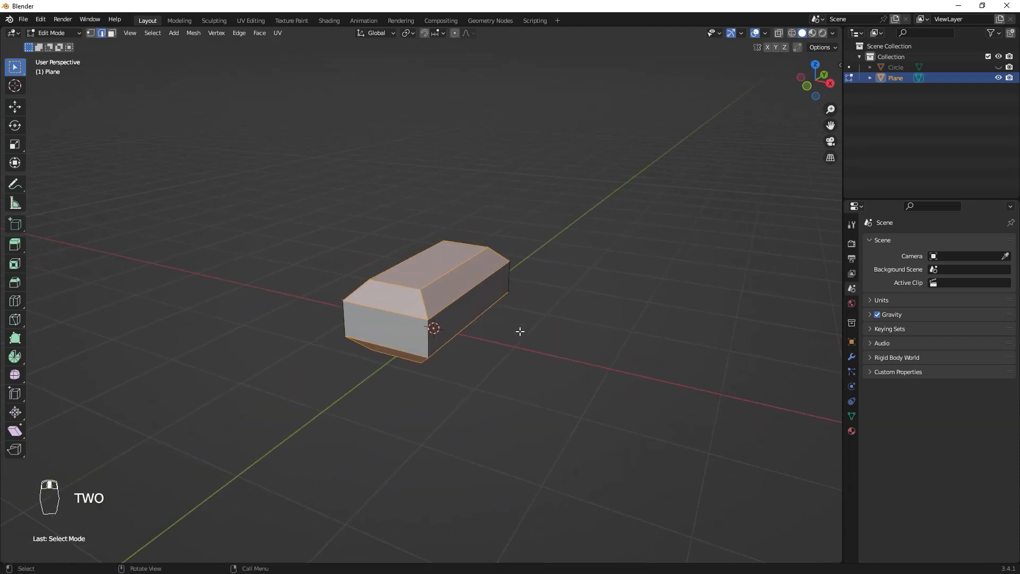
click(584, 359)
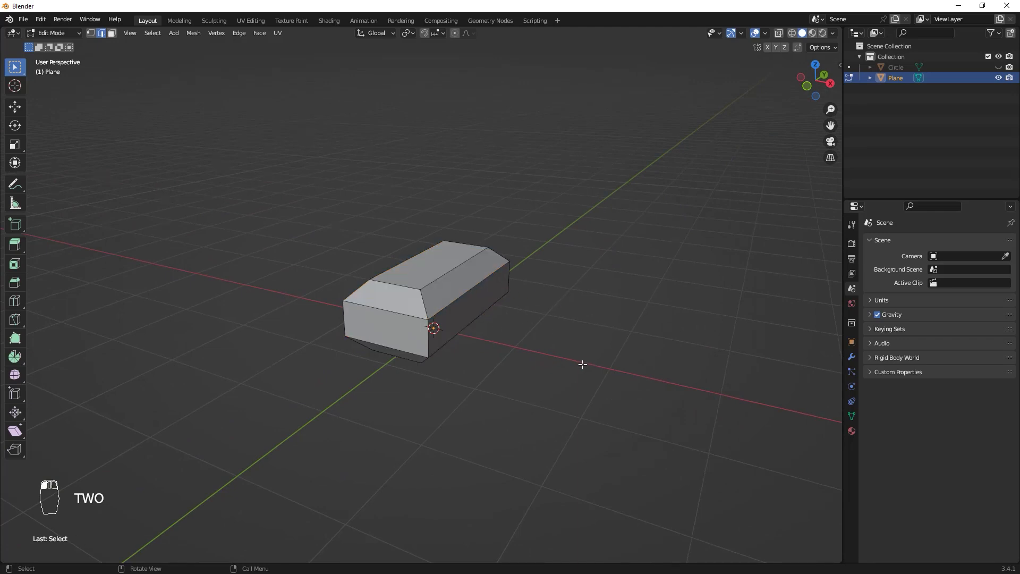
ctrl+alt+click(427, 311)
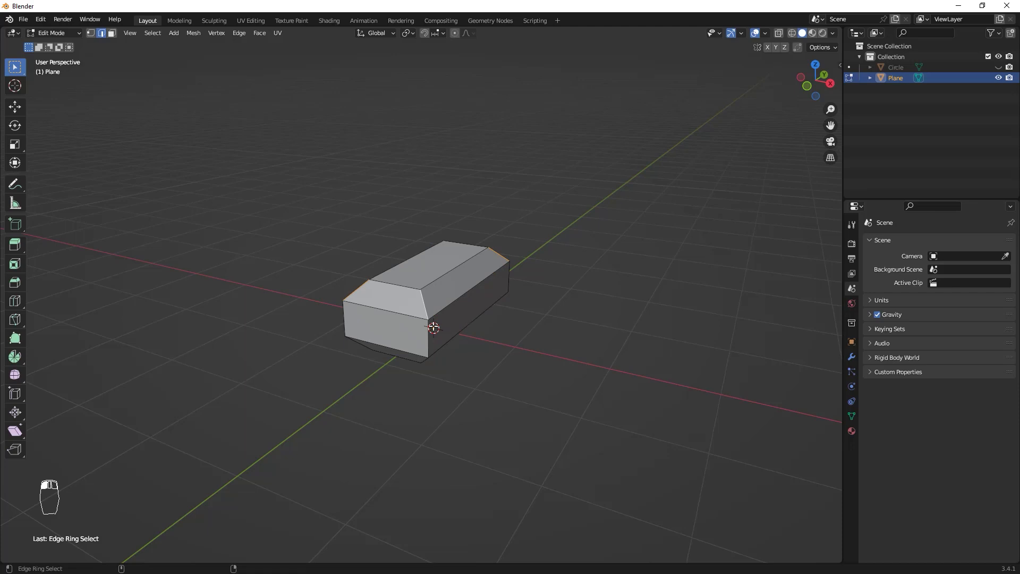
middle_drag(434, 327, 487, 279)
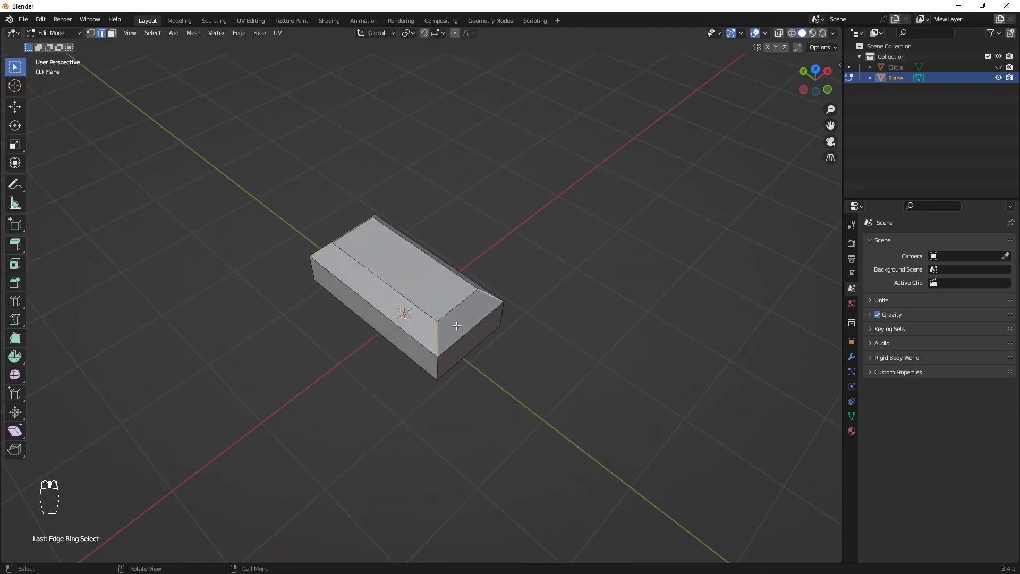
middle_drag(457, 325, 306, 274)
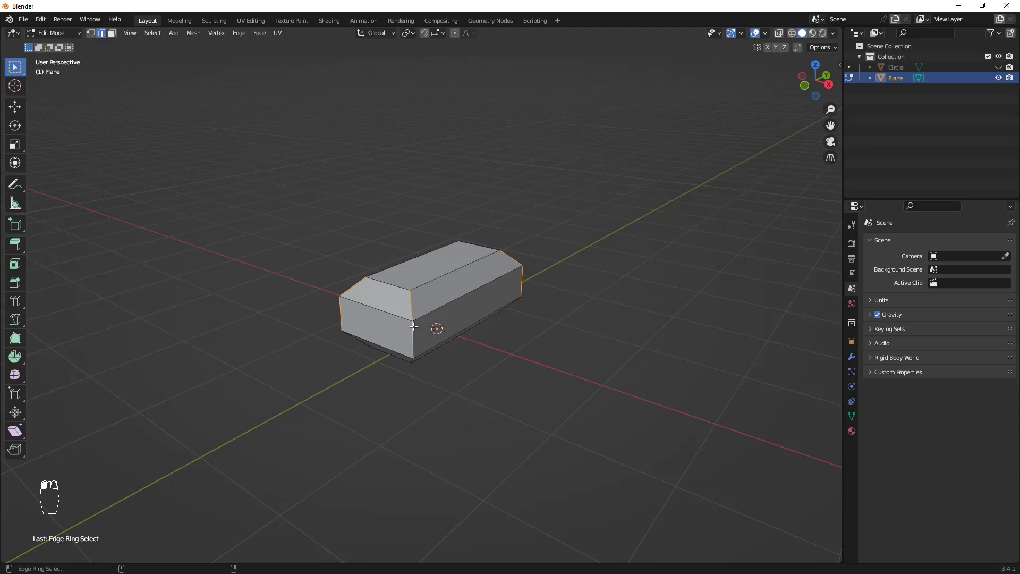
middle_drag(413, 326, 435, 315)
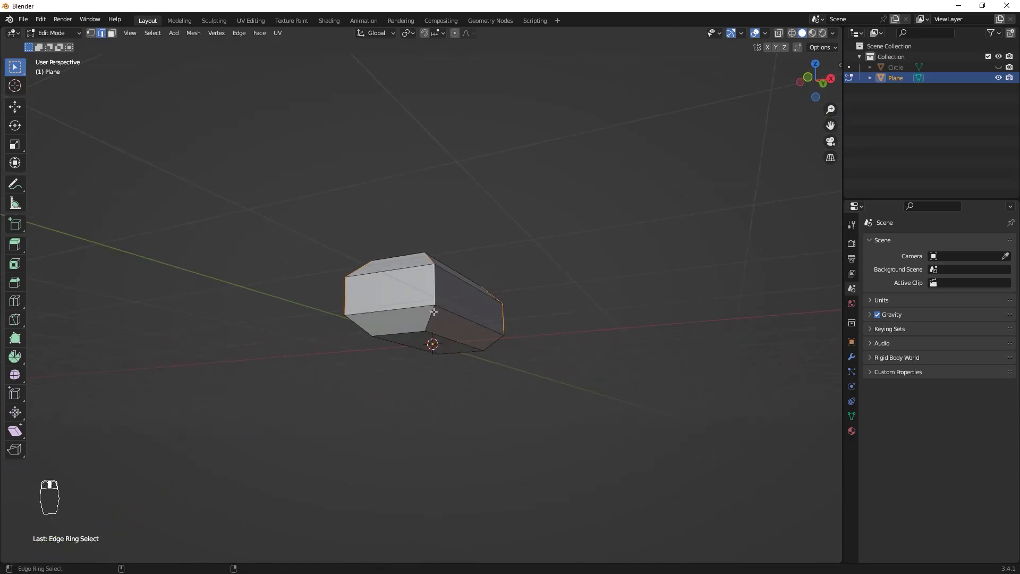
middle_drag(566, 281, 547, 351)
key(ctrl+b)
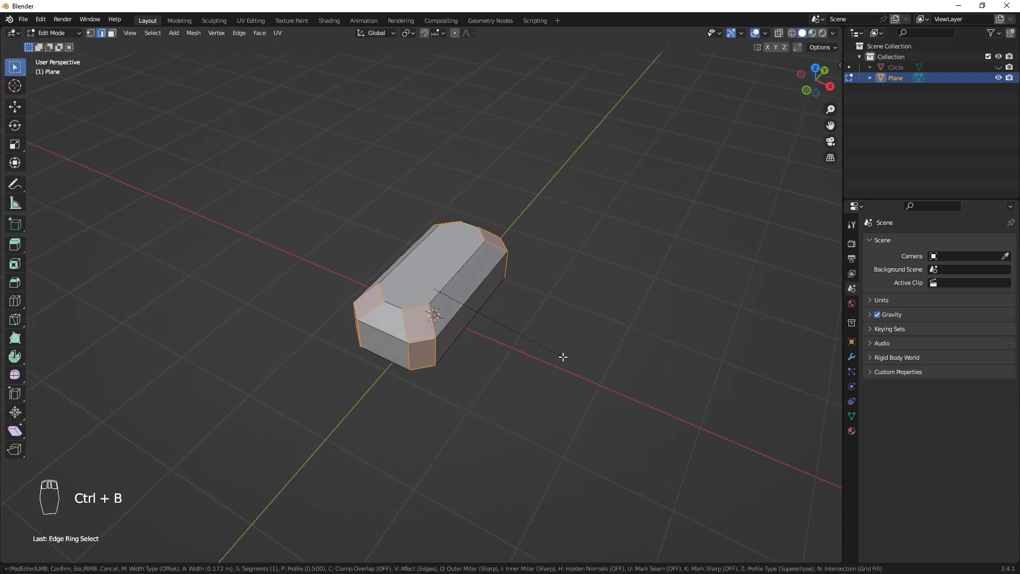
click(590, 357)
key(Tab)
middle_drag(515, 324, 547, 296)
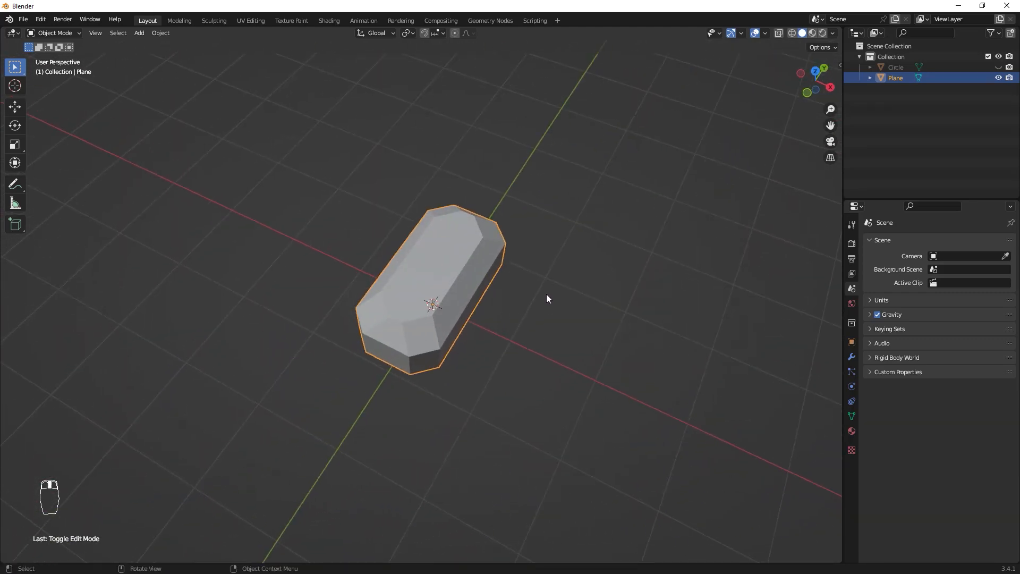
key(Tab)
key(s)
right_click(547, 294)
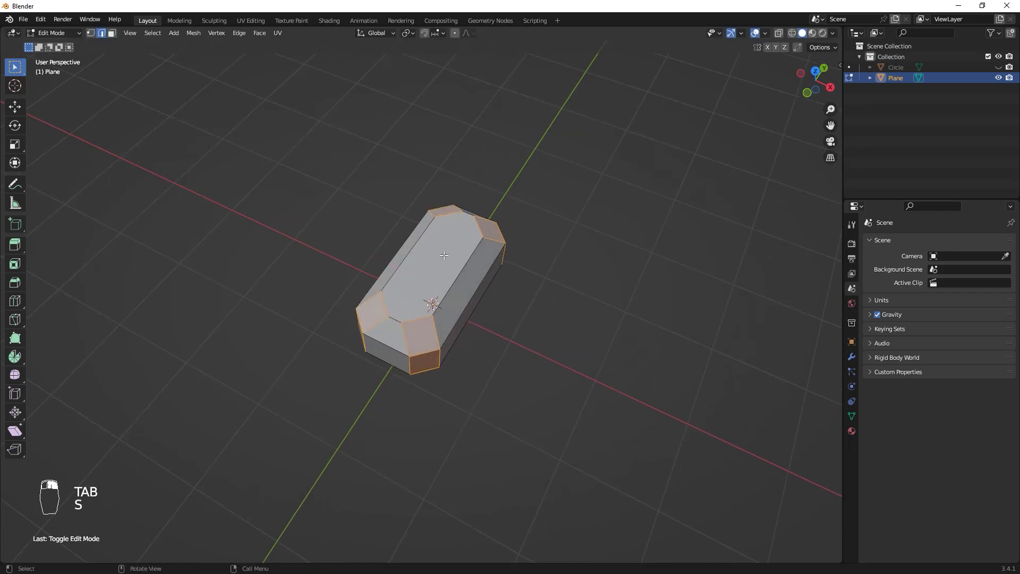
middle_drag(444, 255, 606, 283)
key(Tab)
middle_drag(478, 295, 523, 211)
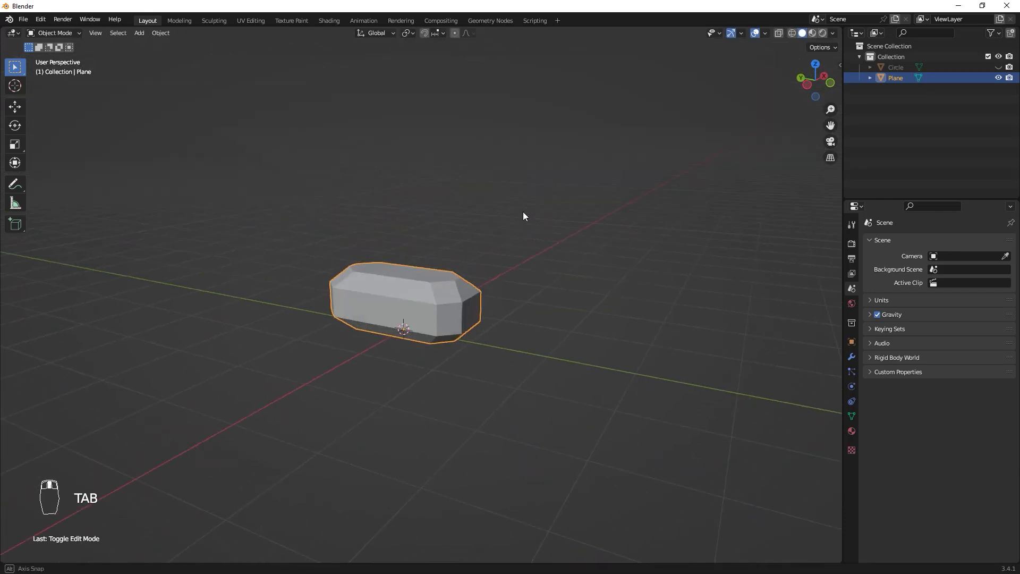
Check the rectangular gem's transform values and overall dimensions
key(n)
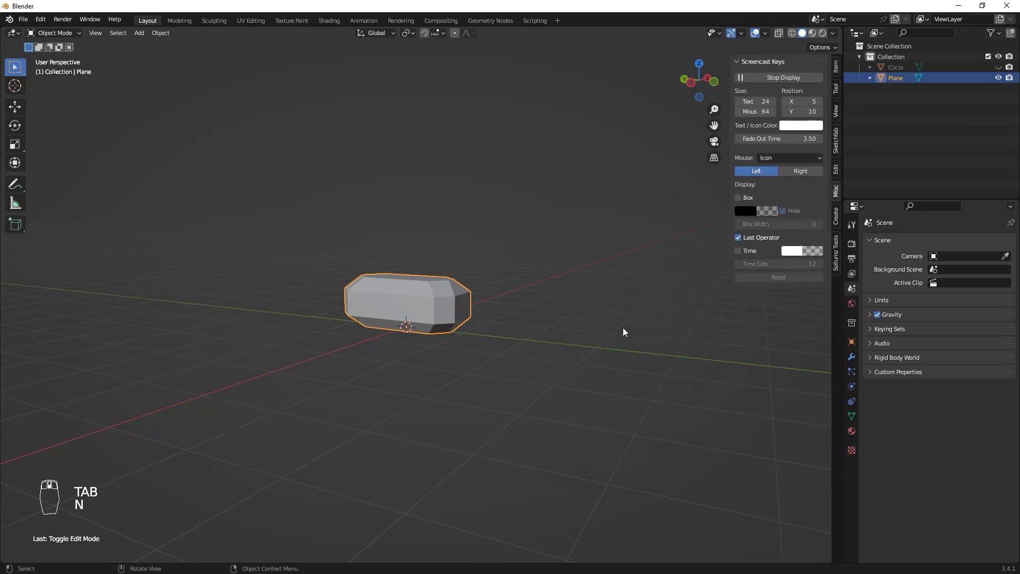
click(836, 66)
middle_drag(627, 350, 523, 374)
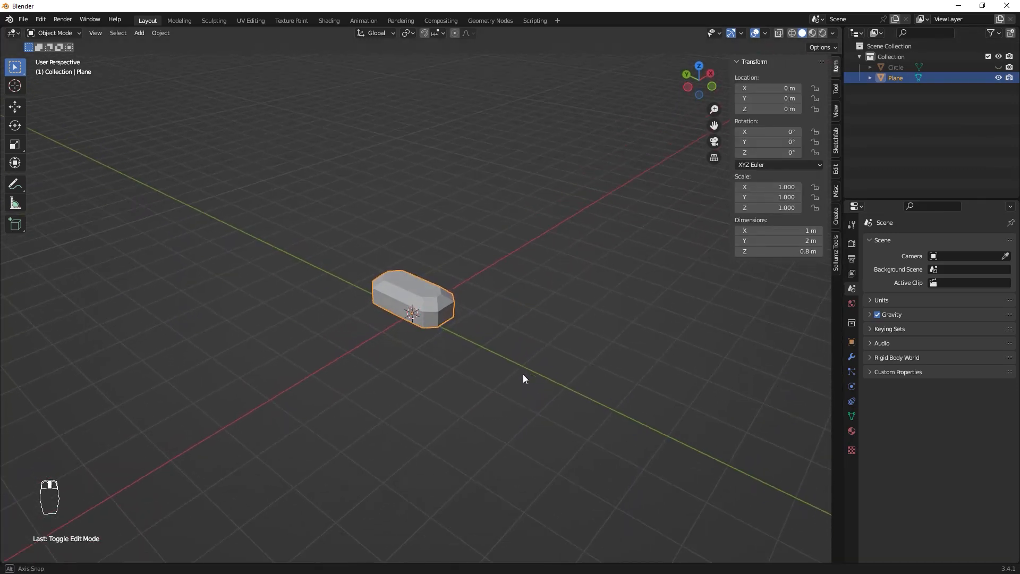
key(n)
scroll(529, 396, up, 2)
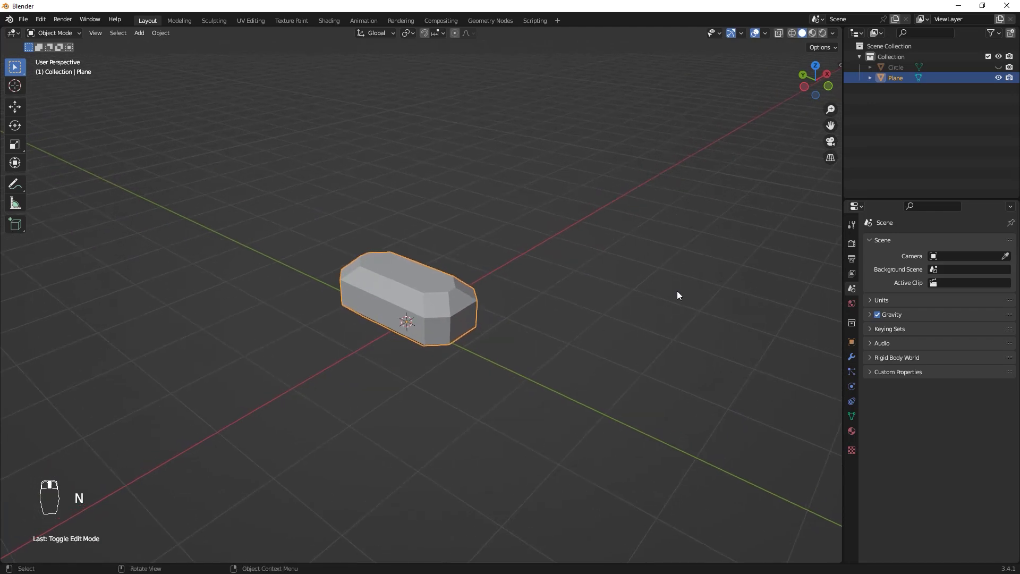
Save the project as "4PF P Project File.blend" in the "4PF Iced Out Pendant" folder
middle_drag(683, 240, 686, 264)
key(ctrl+s)
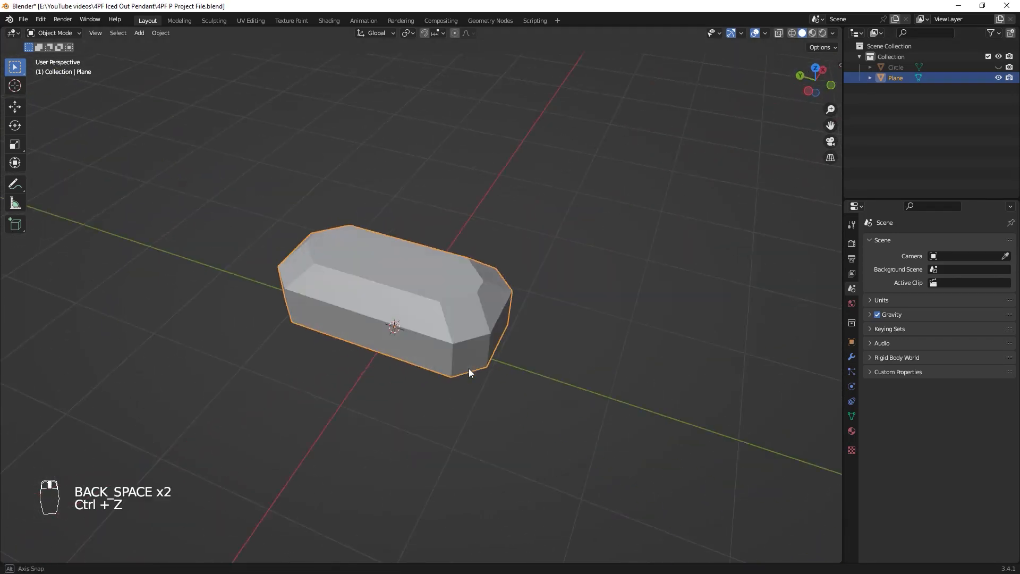
mouse_move(468, 368)
middle_down()
mouse_move(409, 375)
mouse_move(478, 382)
middle_up()
Rename the rectangular gem to "Diamond.rec" and the round gem to "Diamond"
double_click(893, 79)
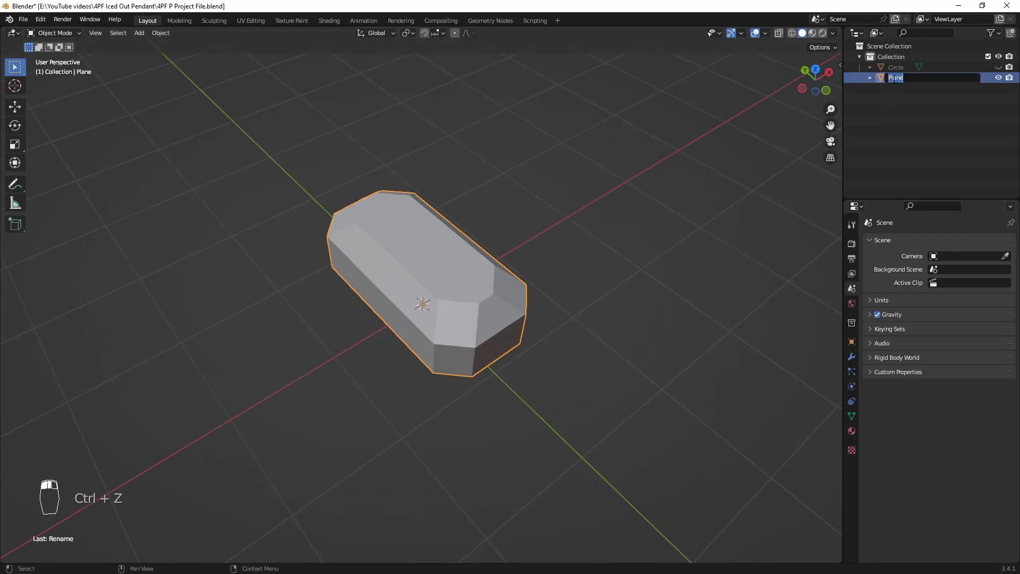
text(Diamond.rec)
key(Return)
double_click(909, 66)
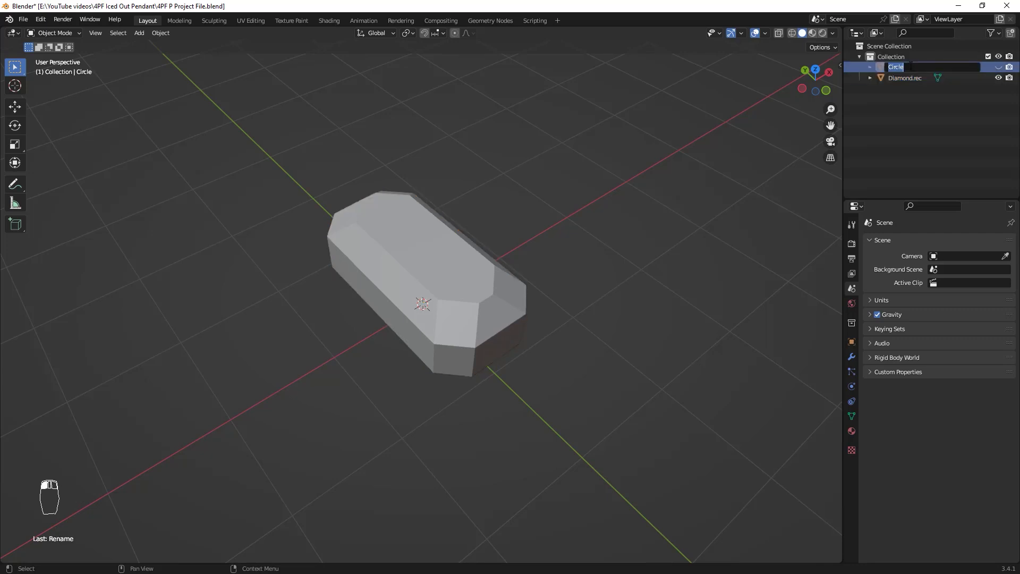
text(Diamond)
key(Return)
Unhide the round diamond and scale both gems down together to about a quarter of their size
click(997, 67)
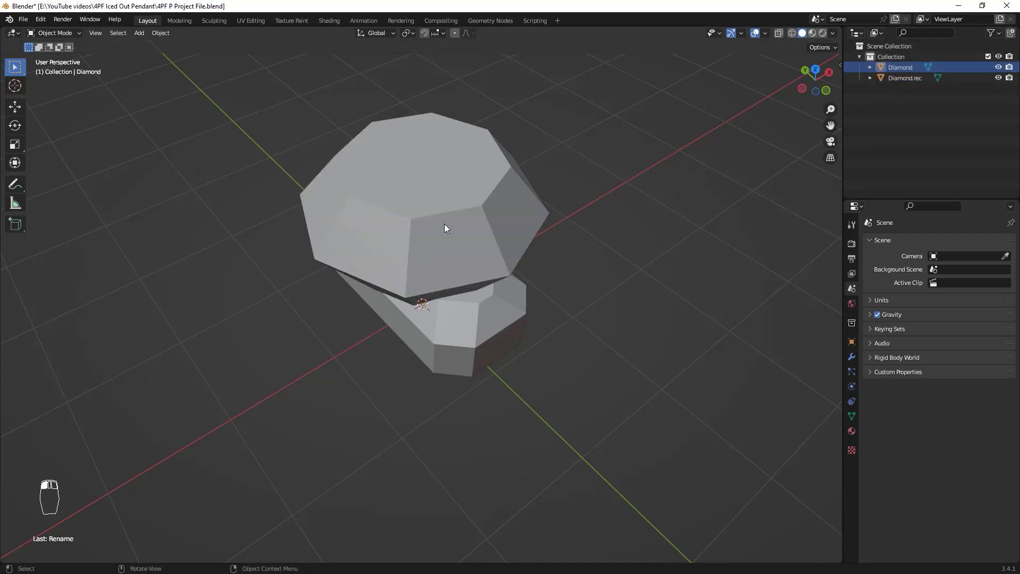
middle_drag(444, 224, 690, 169)
key(a)
key(s)
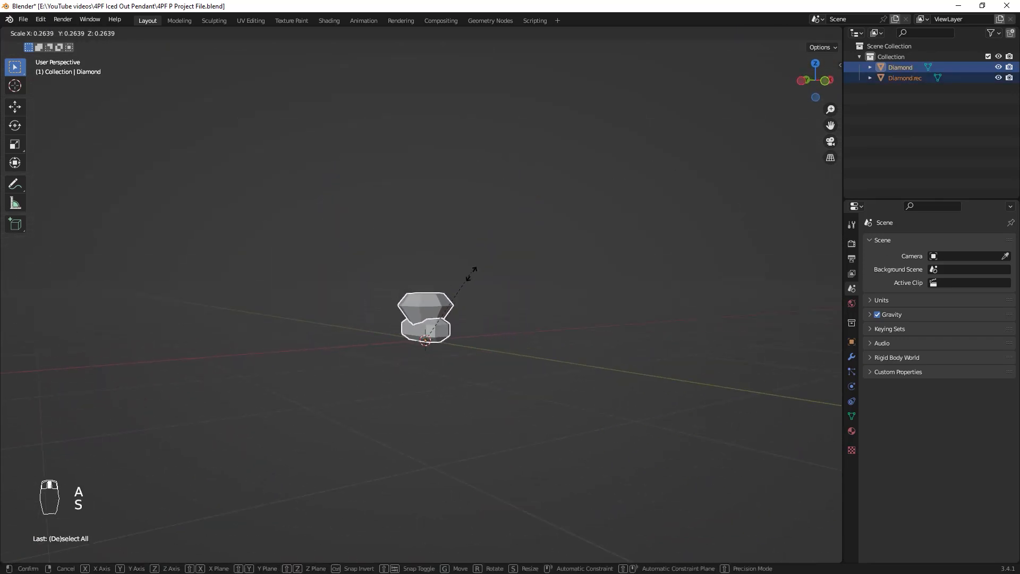
click(482, 288)
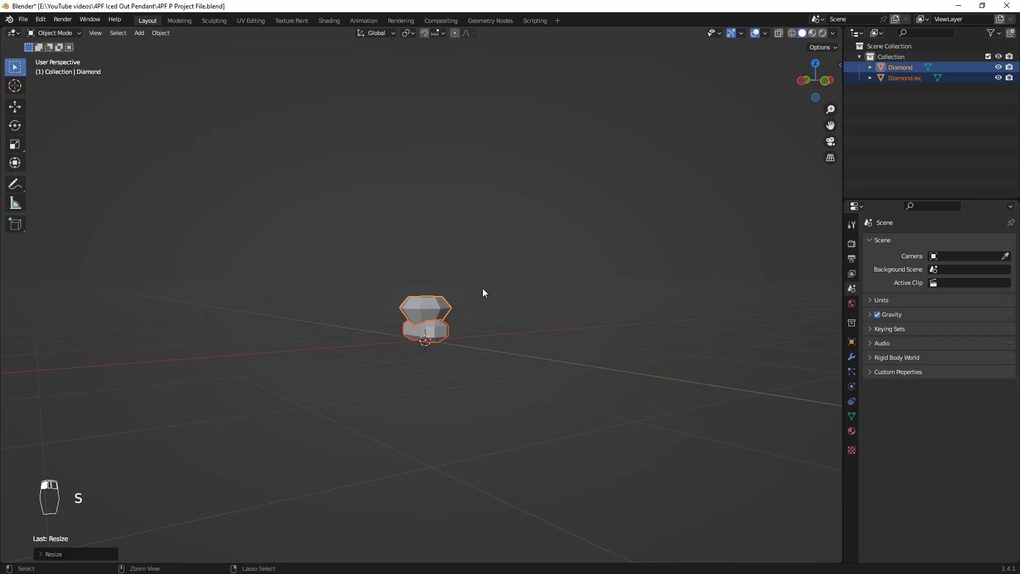
Apply the scale of both gems and frame them in the viewport
key(ctrl+a)
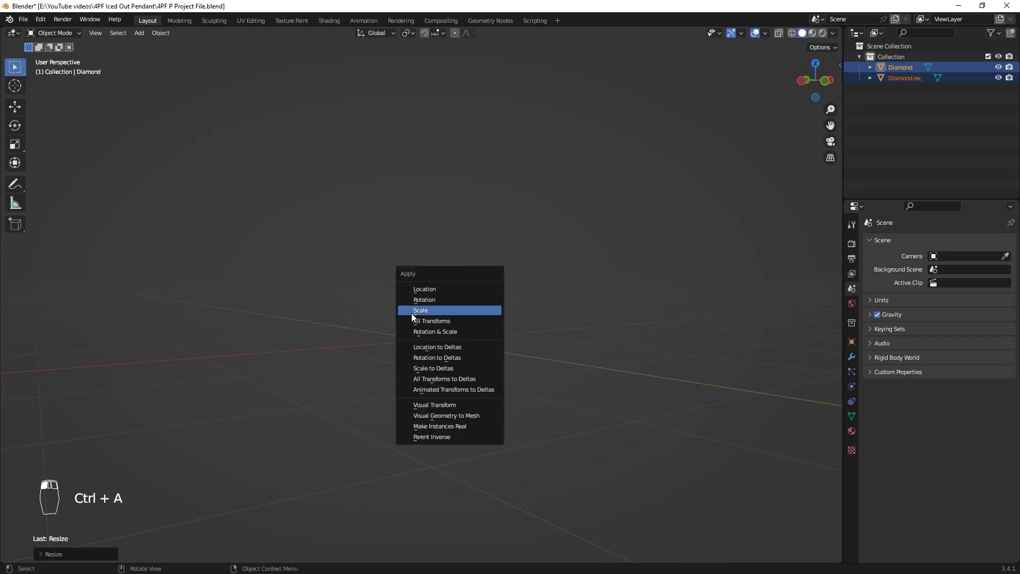
click(414, 312)
key(KP_Decimal)
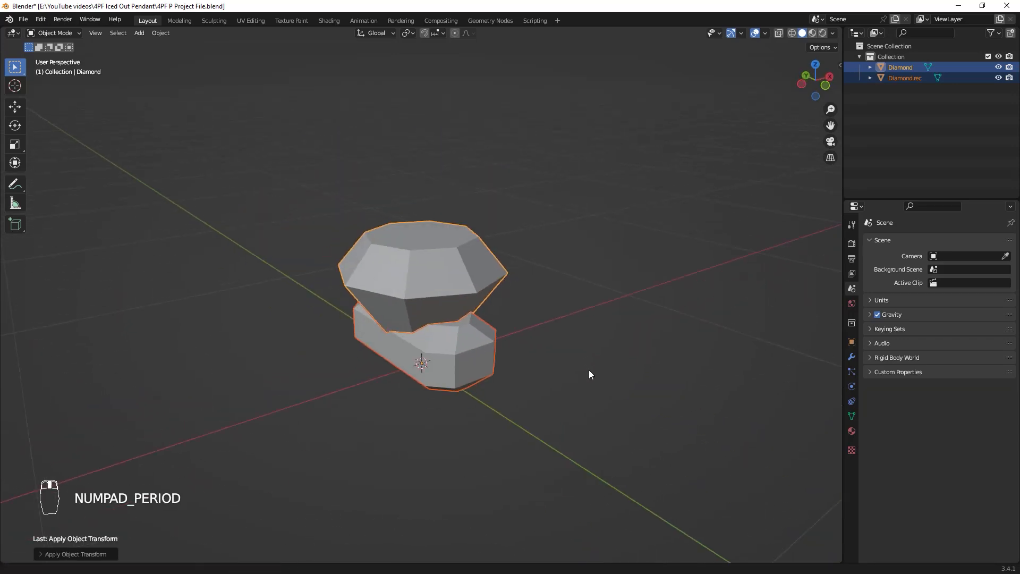
Switch the viewport to Material Preview shading and add a new material to the round diamond
click(537, 250)
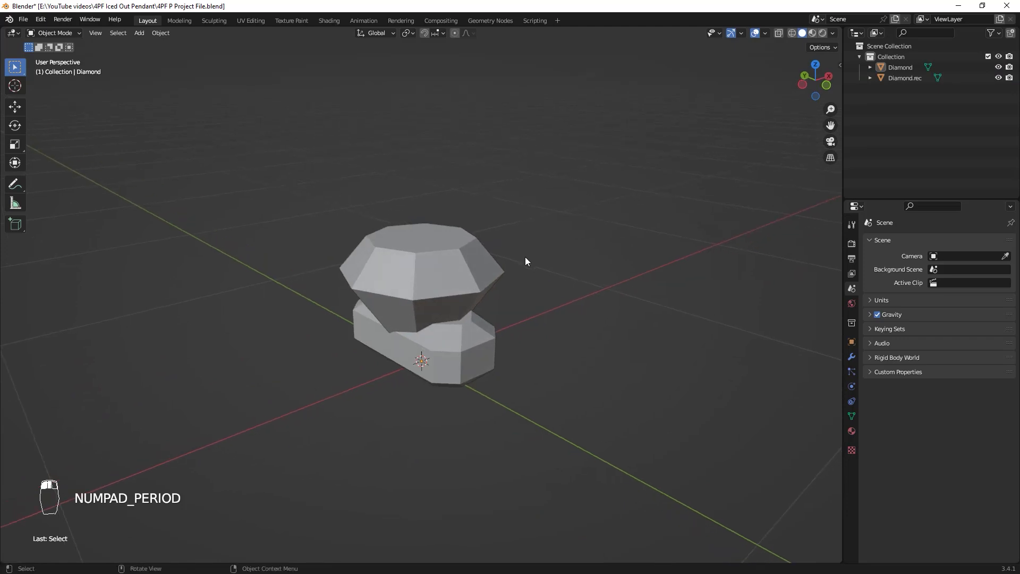
click(817, 34)
click(853, 429)
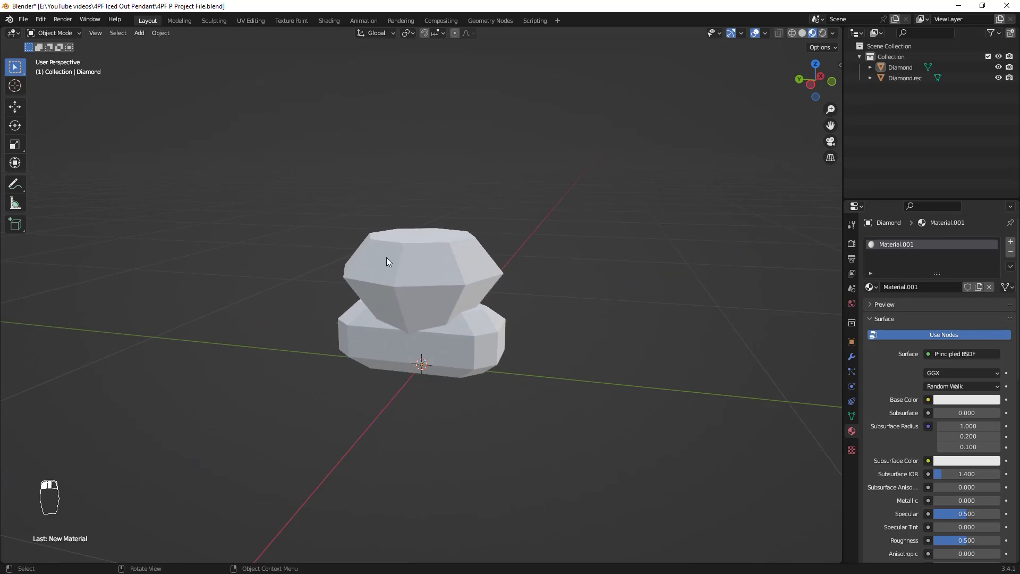
Change the round diamond's material surface to Glass BSDF and set its roughness to 0
click(386, 258)
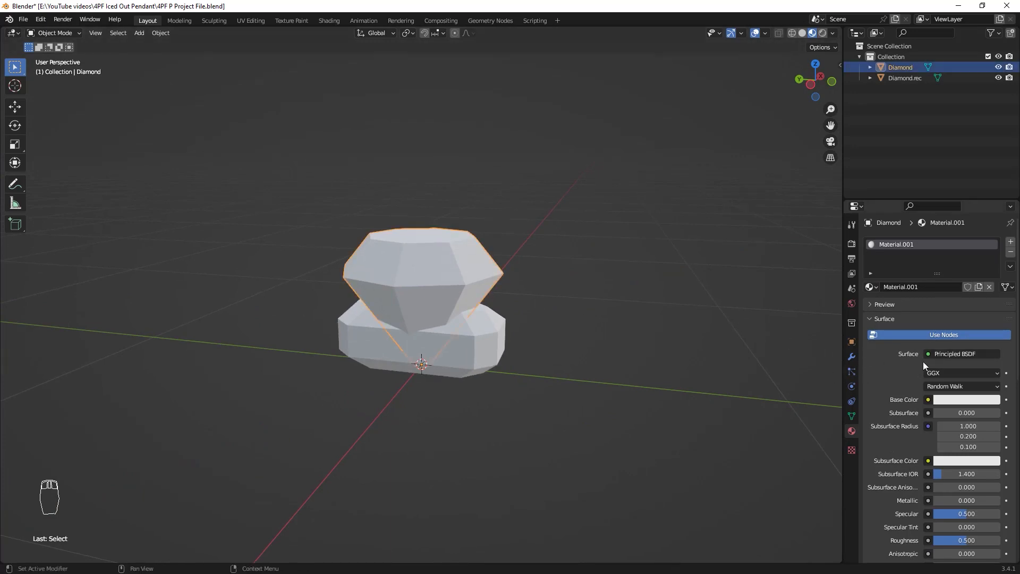
click(961, 353)
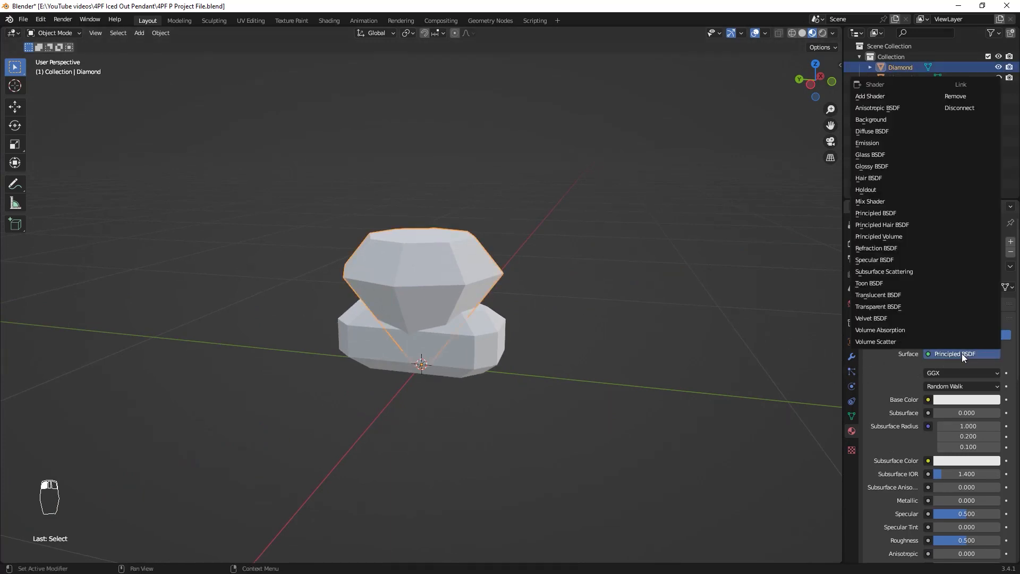
click(865, 157)
scroll(896, 506, down, 1)
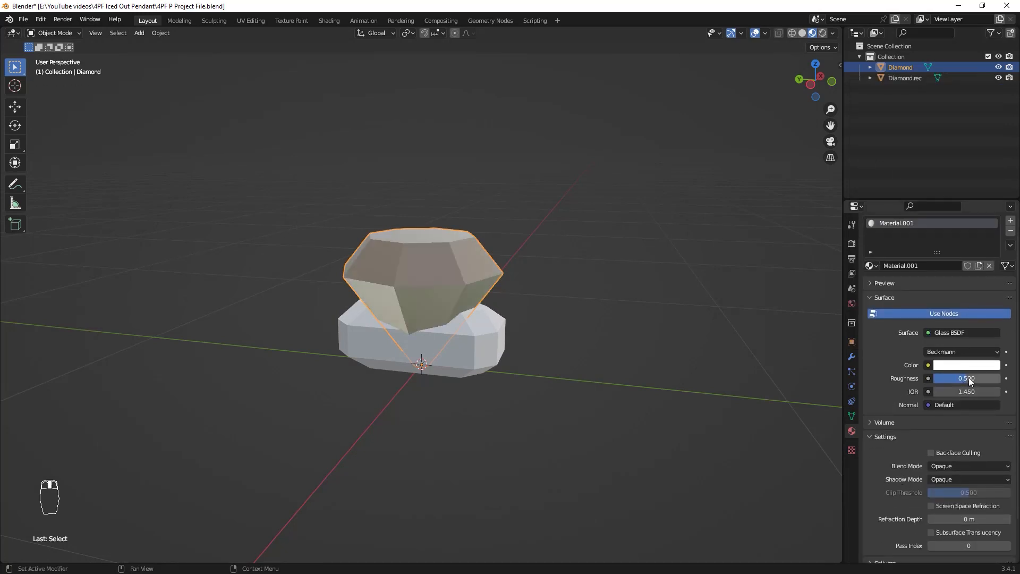
drag(967, 377, 934, 377)
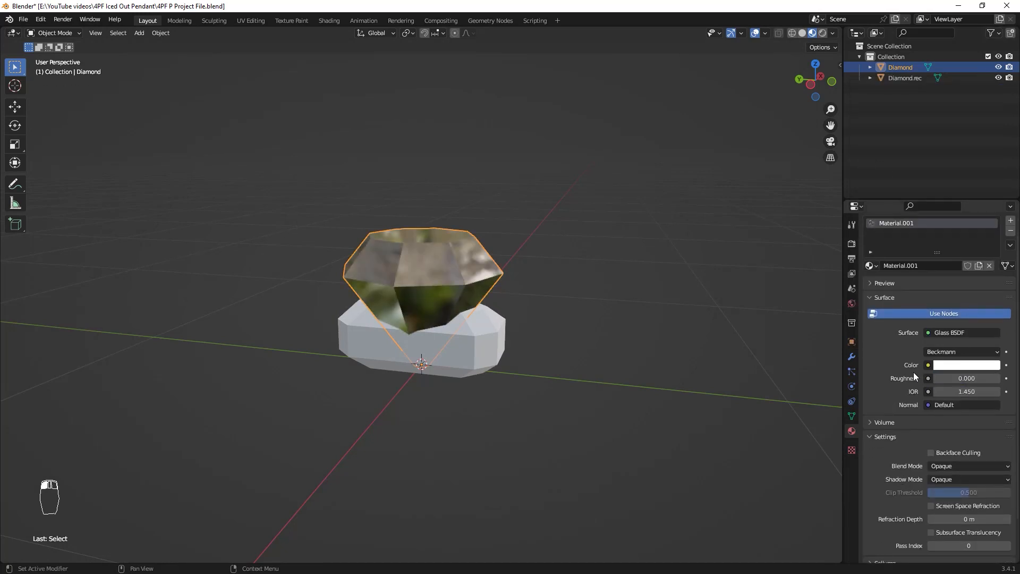
Set the IOR of the round diamond's glass material to 2.8
middle_drag(828, 384, 934, 435)
click(975, 394)
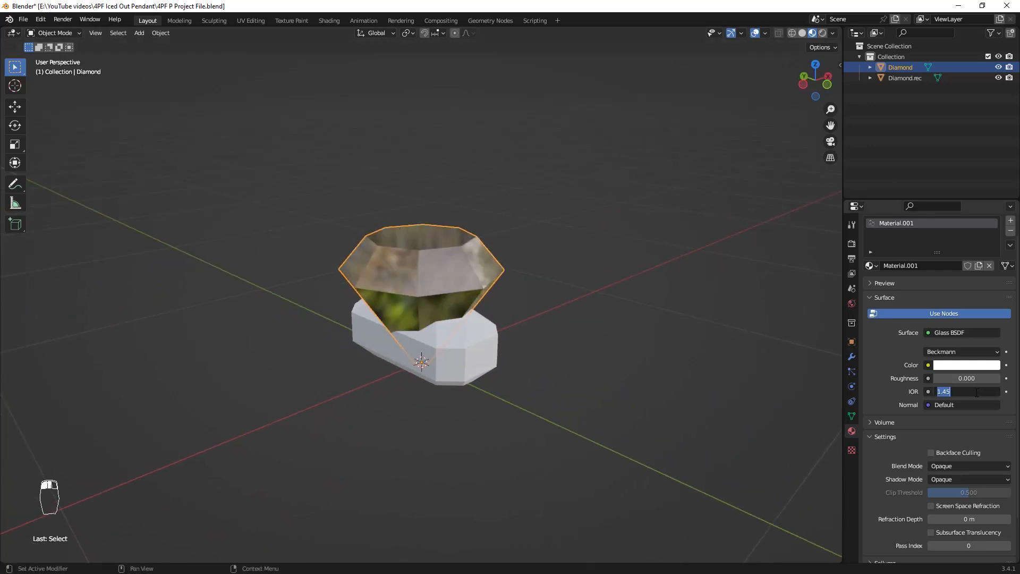
text(2.8)
key(Return)
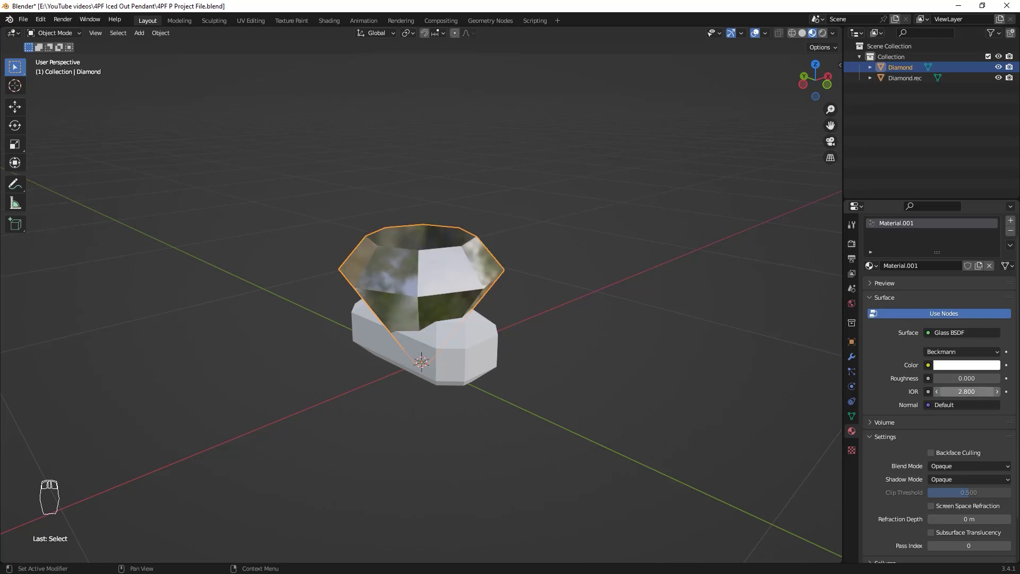
Assign the existing glass material, Material.001, to the rectangular gem
middle_drag(616, 382, 552, 272)
click(481, 337)
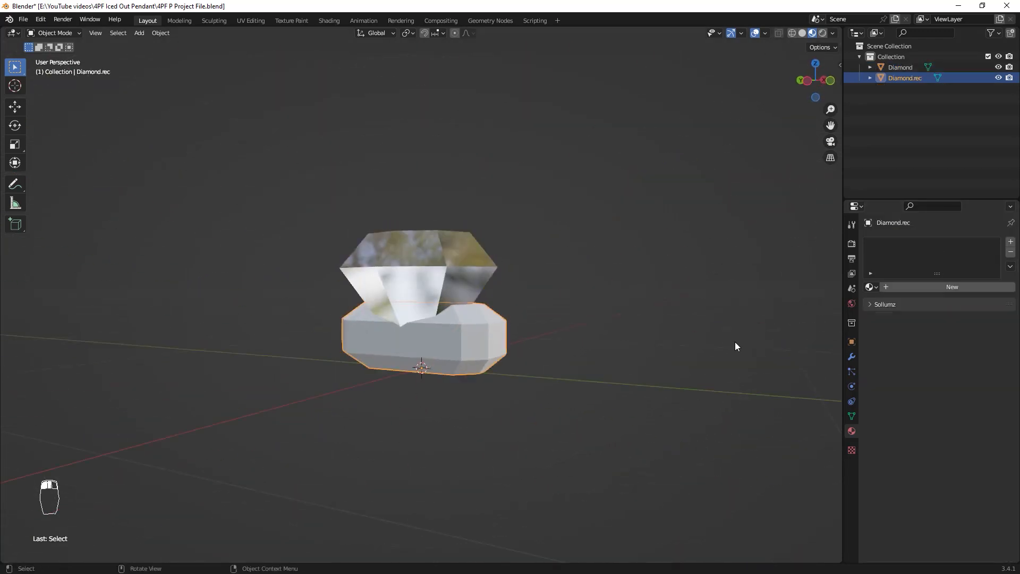
middle_drag(734, 343, 653, 355)
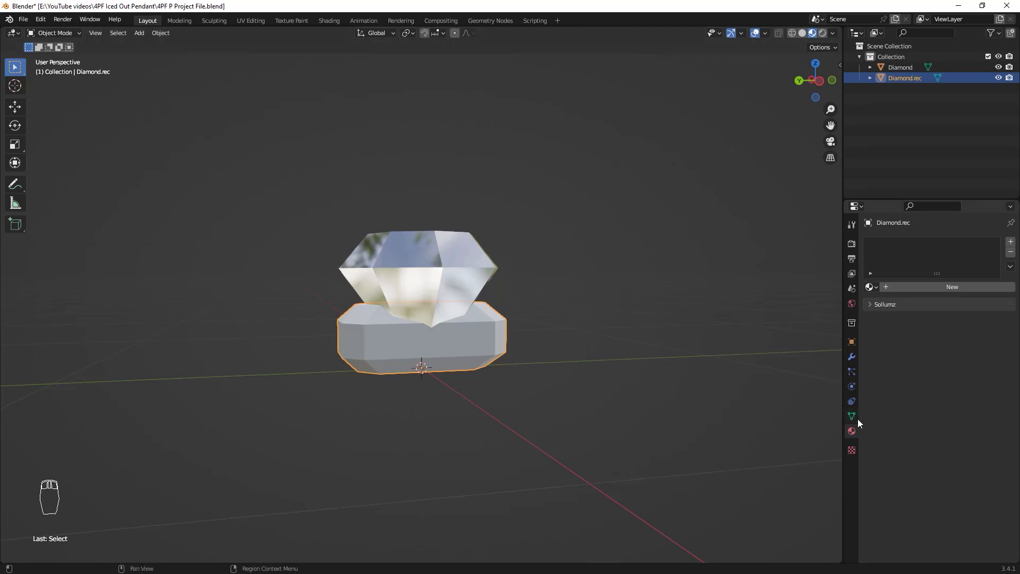
middle_drag(512, 404, 448, 403)
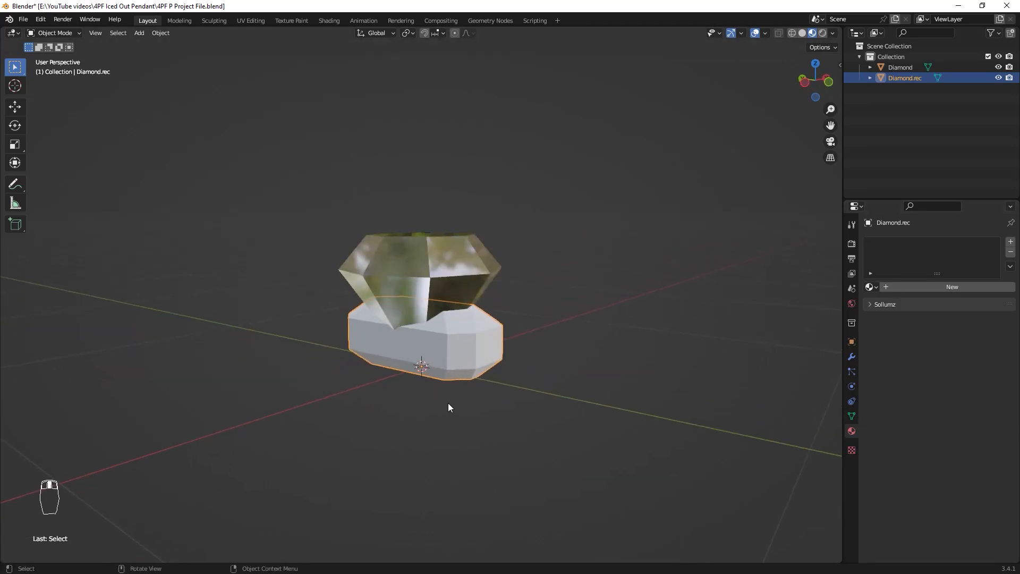
click(874, 290)
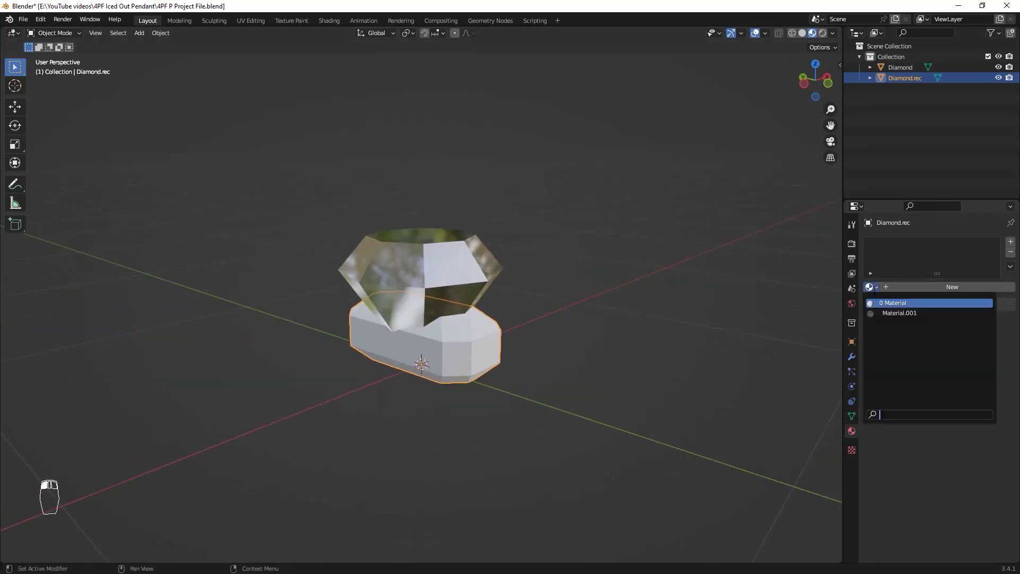
click(889, 312)
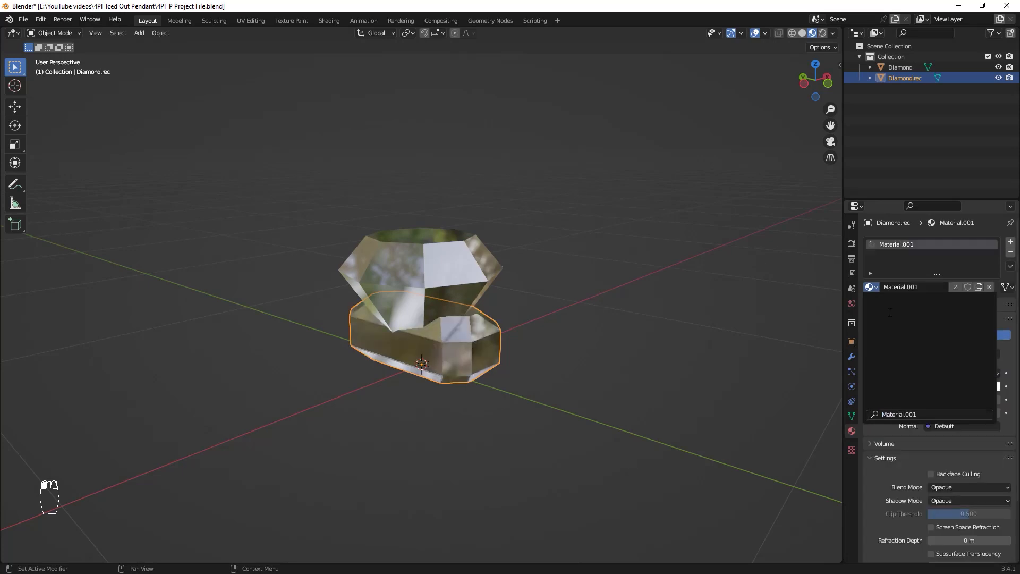
Rename the glass material shared by both gems to "Diamond"
double_click(894, 244)
text(Diamond)
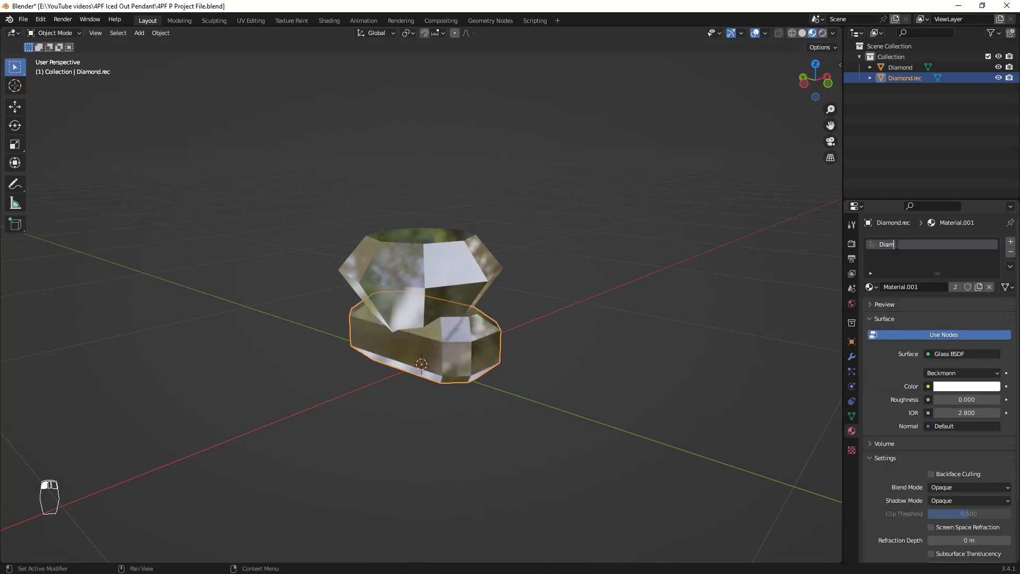
key(Return)
Add a mesh plane at the world origin beneath the gems
middle_drag(415, 223, 255, 276)
middle_drag(385, 250, 608, 294)
key(shift+a)
mouse_move(545, 170)
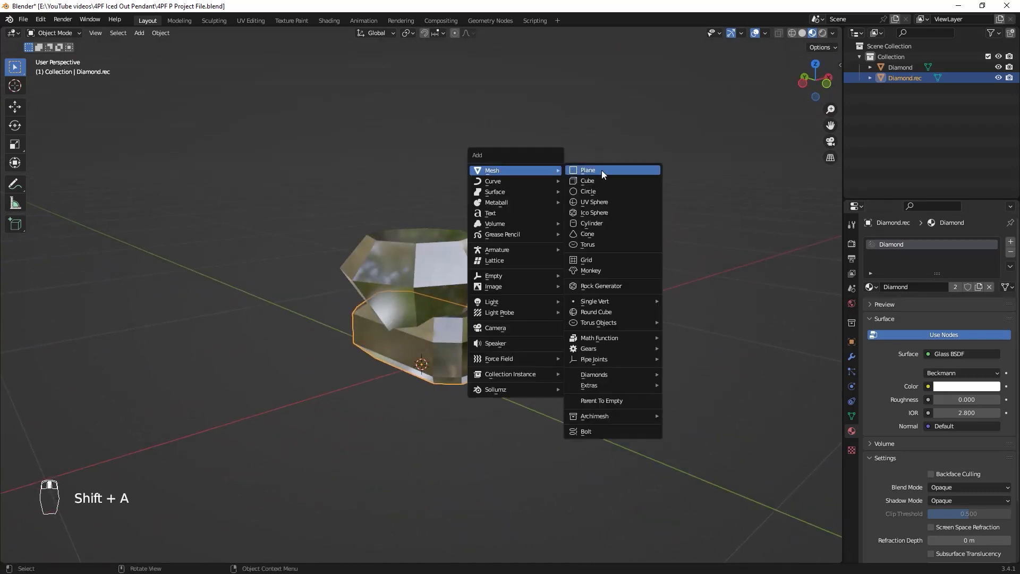
click(601, 170)
scroll(568, 219, down, 5)
click(537, 351)
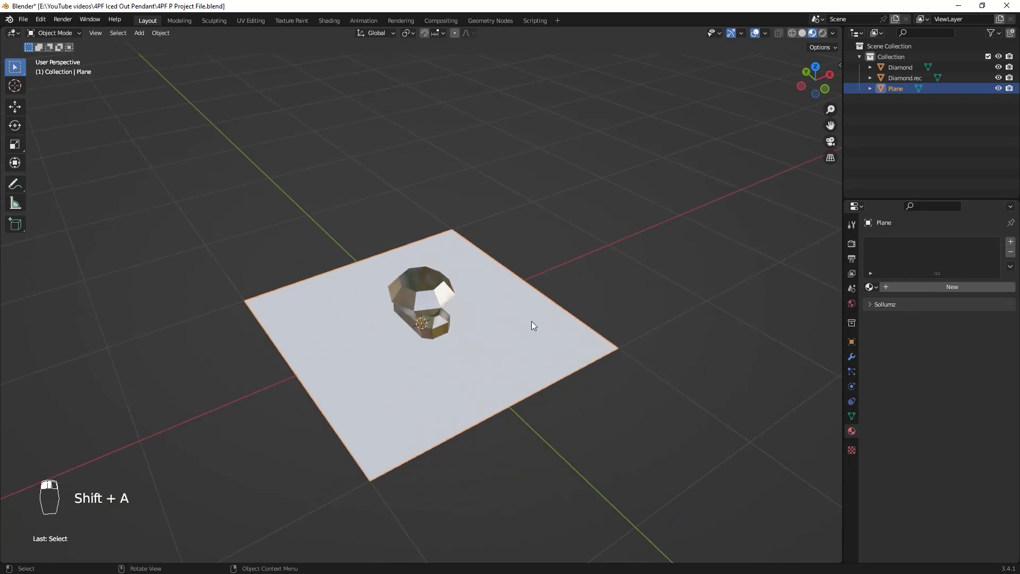
Give the plane a new material named "Glitter"
click(932, 287)
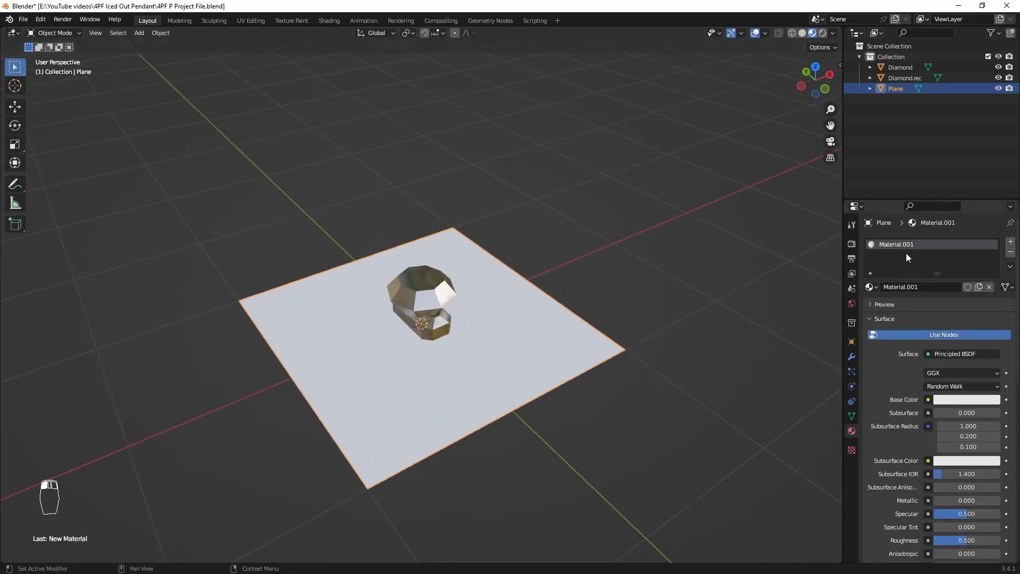
double_click(906, 245)
text(Glitter)
key(Return)
scroll(908, 266, down, 8)
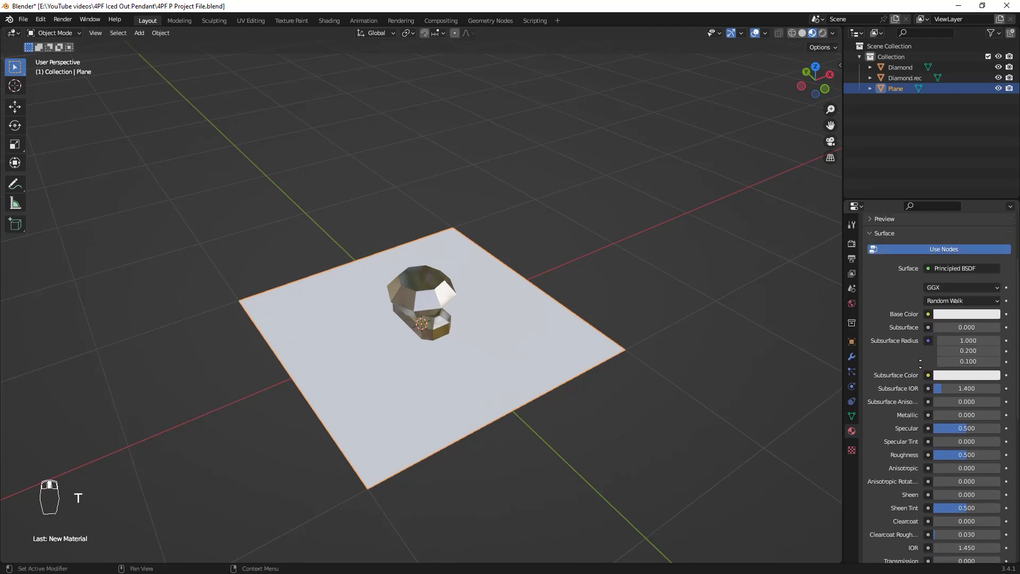
scroll(474, 365, up, 3)
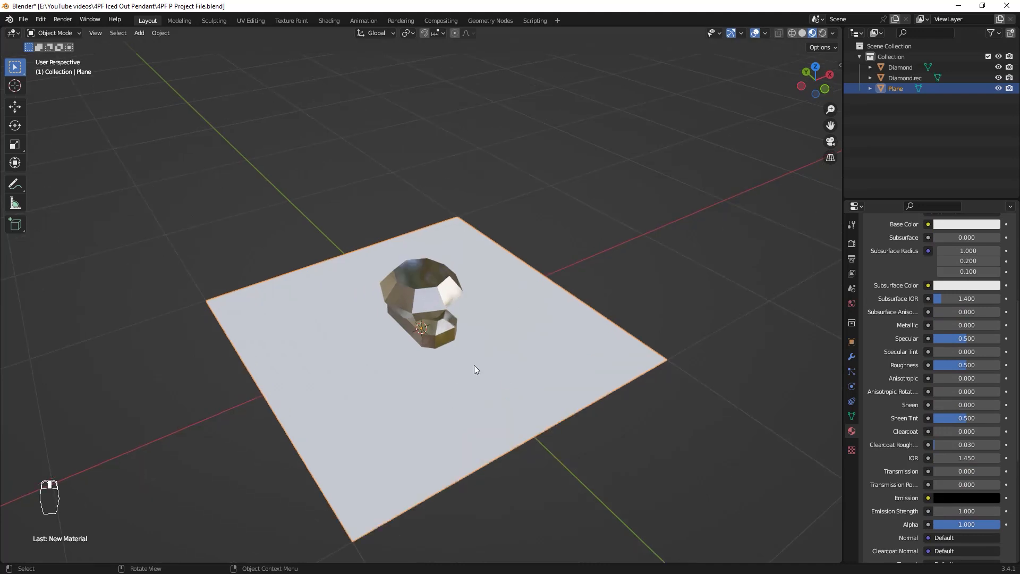
scroll(632, 292, down, 2)
Switch to the Shading workspace, frame the plane in the 3D viewport and widen that viewport slightly
click(330, 20)
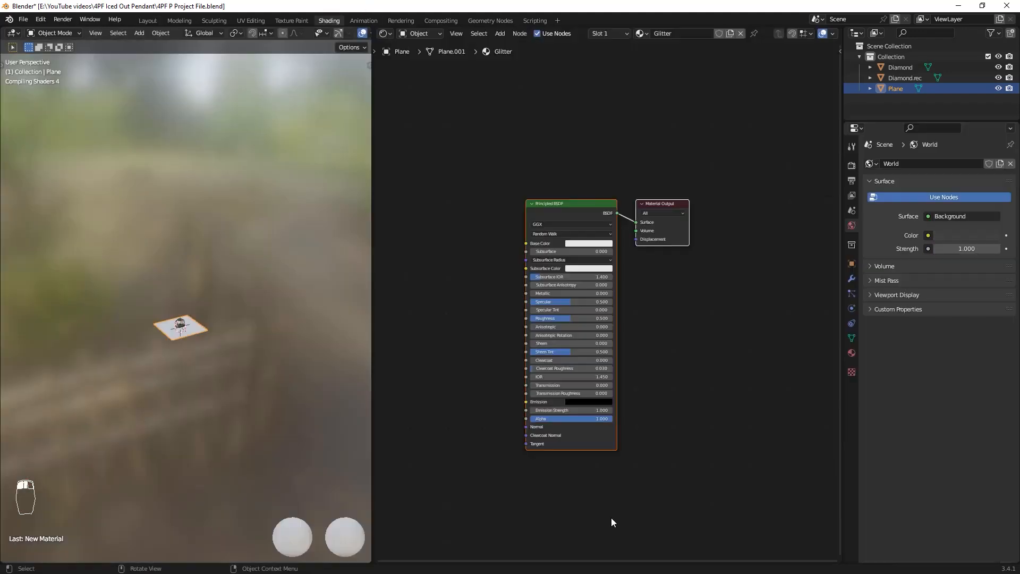
key(KP_Decimal)
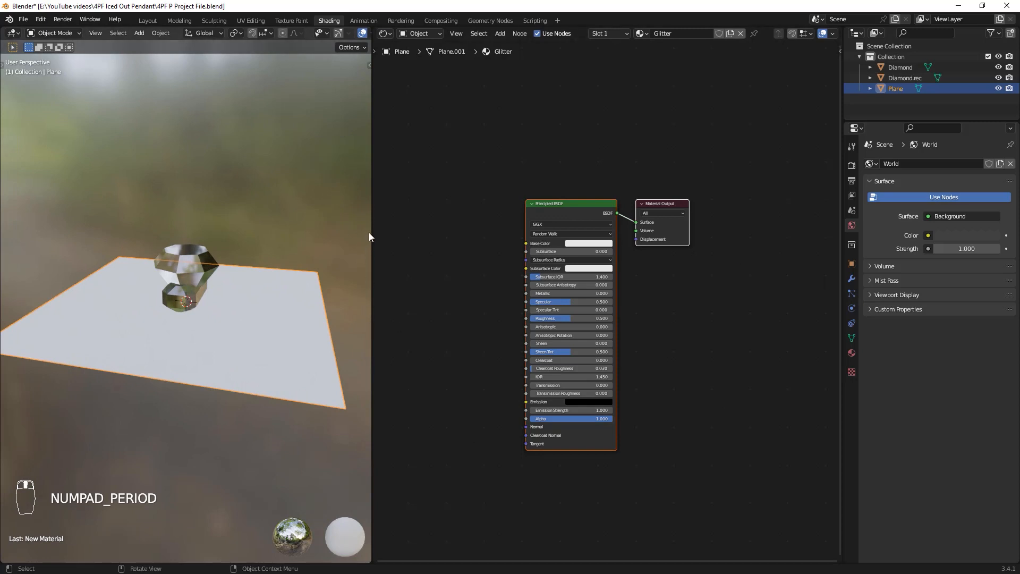
drag(370, 231, 401, 230)
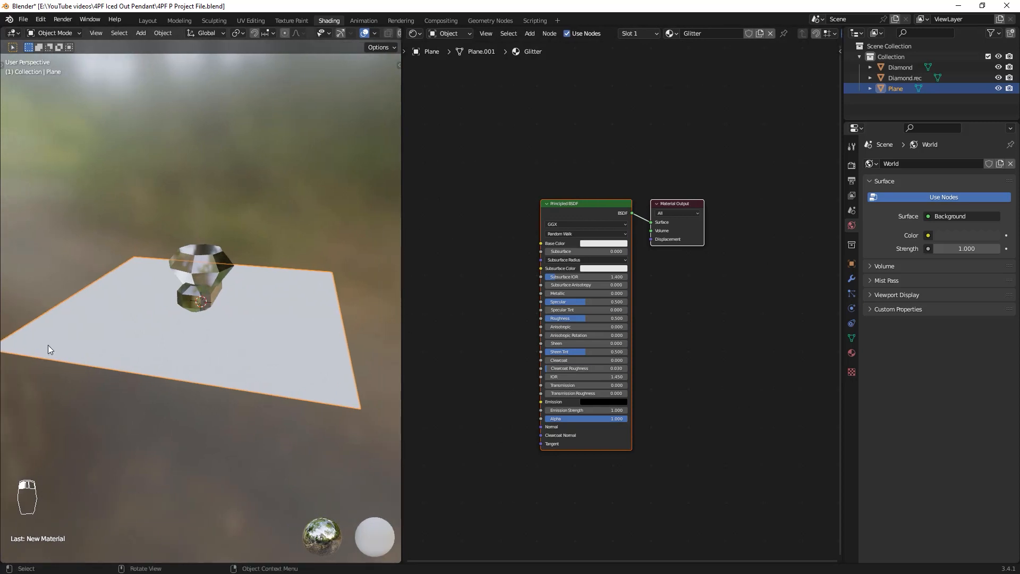
Join the 3D viewport and the node editor into a single 3D viewport area
right_click(402, 320)
right_click(401, 278)
right_click(400, 260)
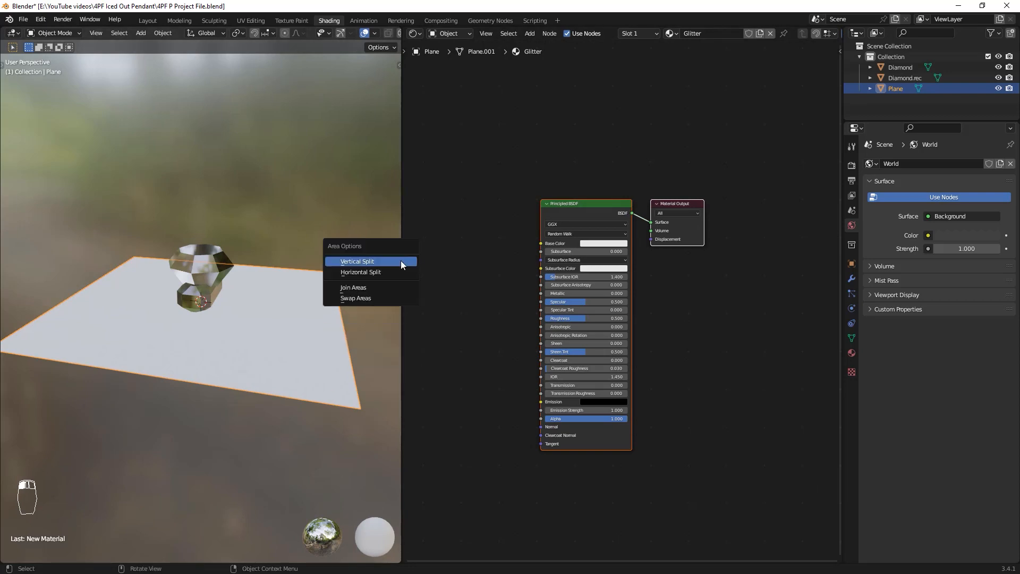
click(349, 289)
click(627, 296)
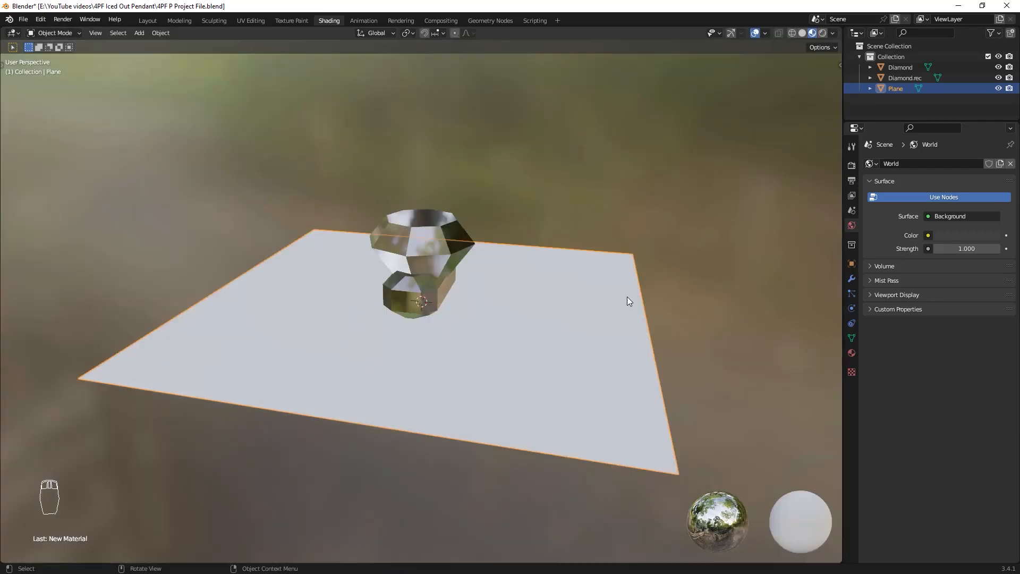
Split the 3D viewport vertically into two equal halves and turn one of them into a Shader Editor
right_click(845, 242)
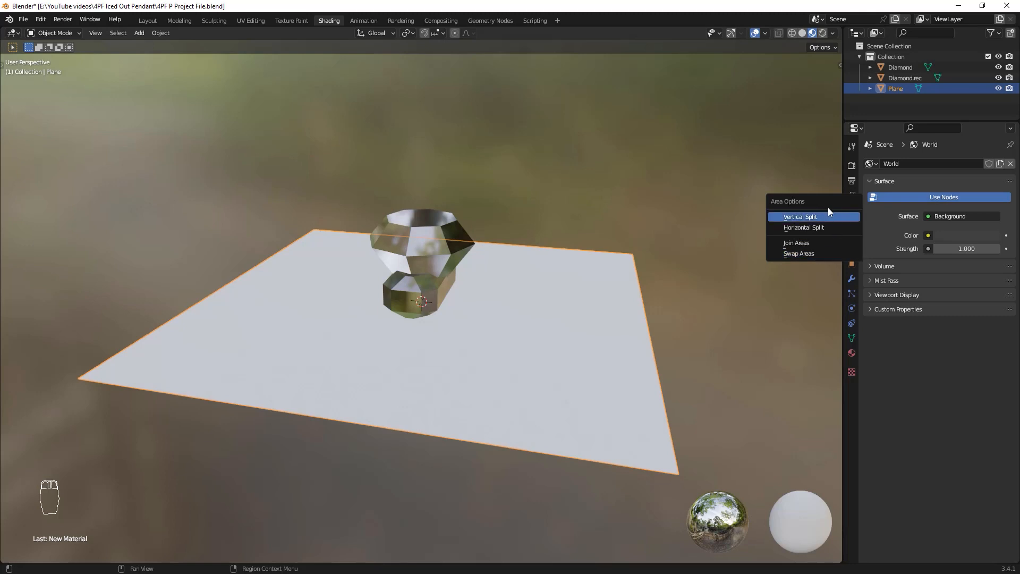
click(812, 217)
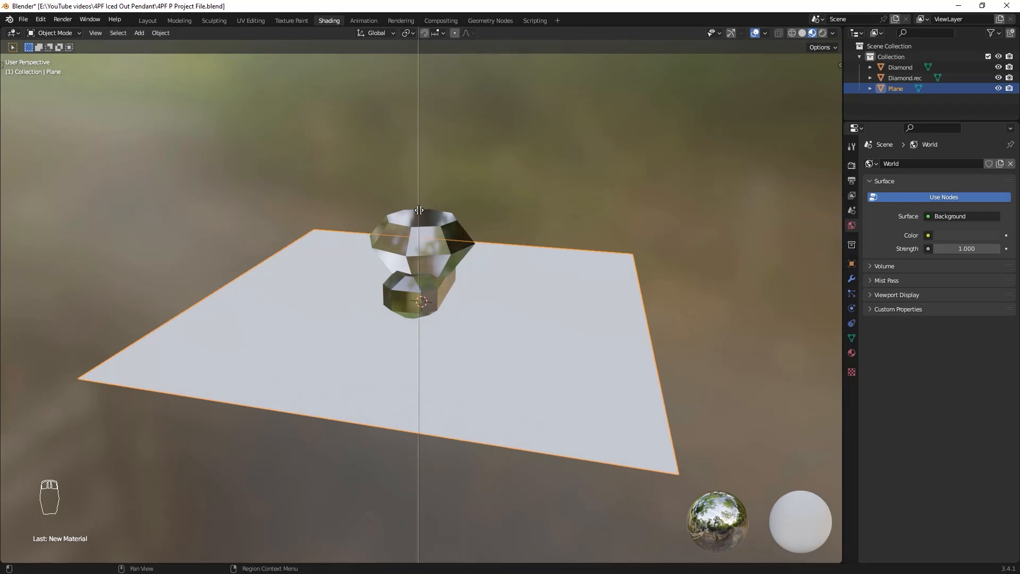
click(418, 210)
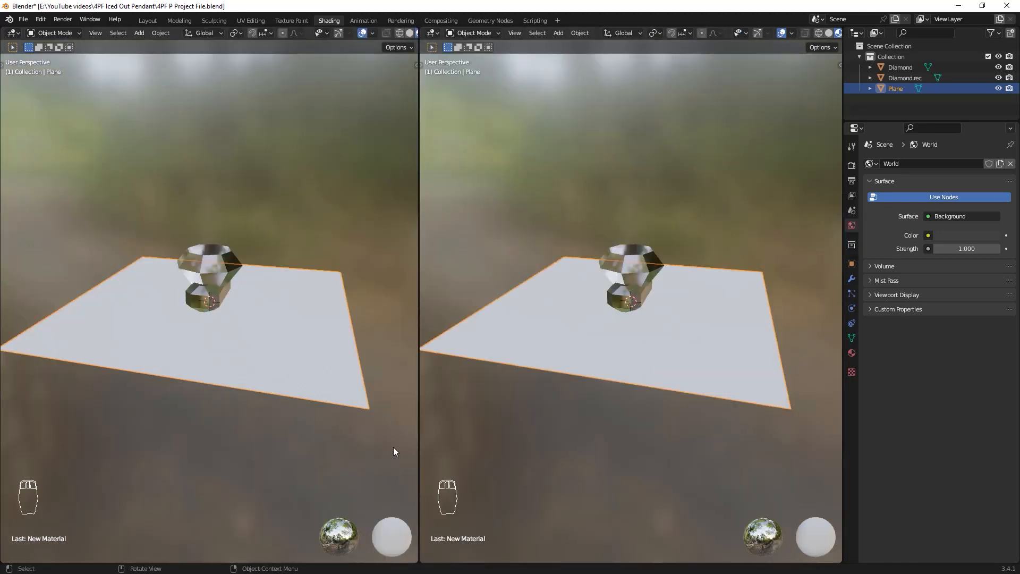
middle_drag(614, 219, 595, 174)
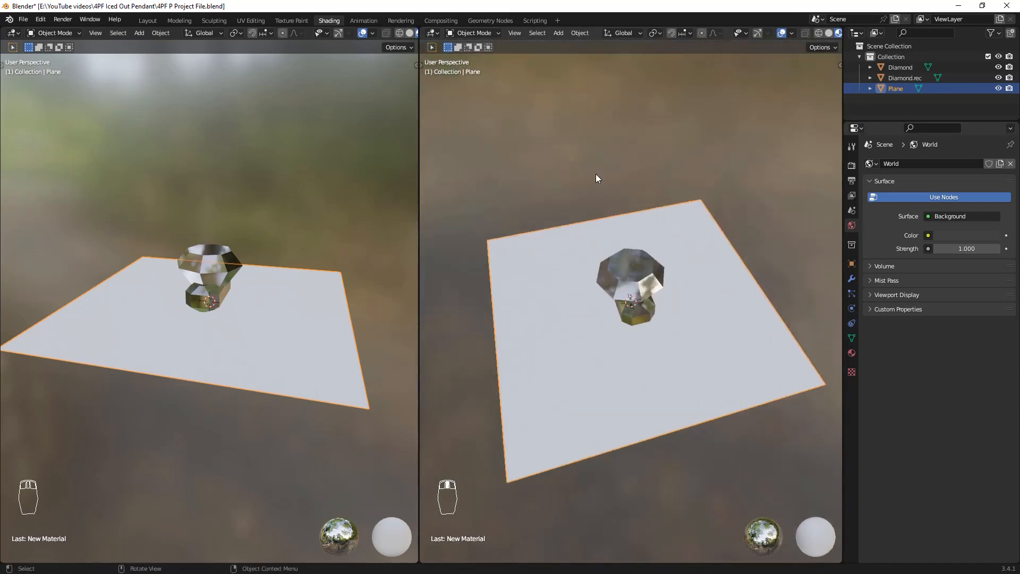
click(435, 34)
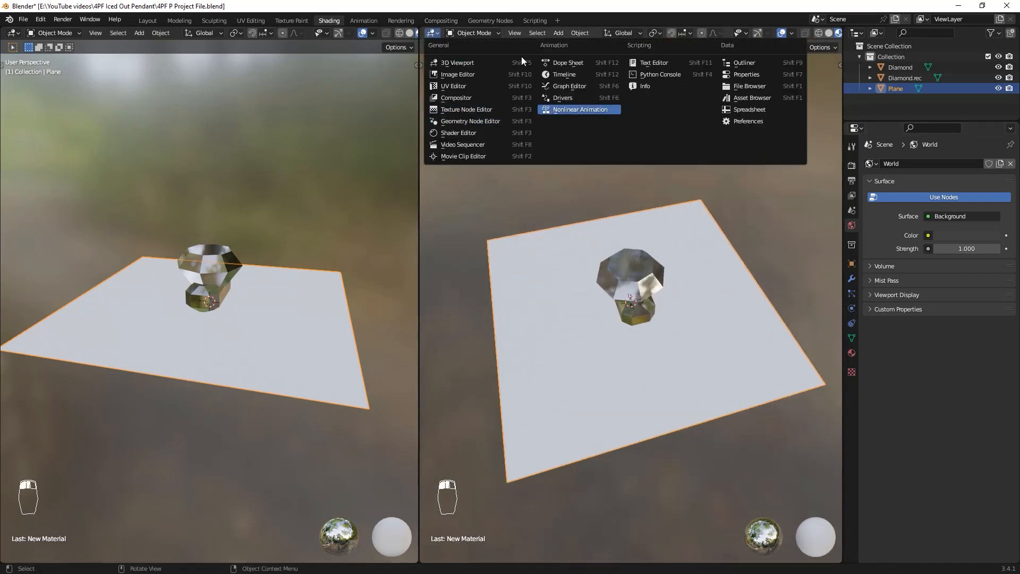
click(437, 35)
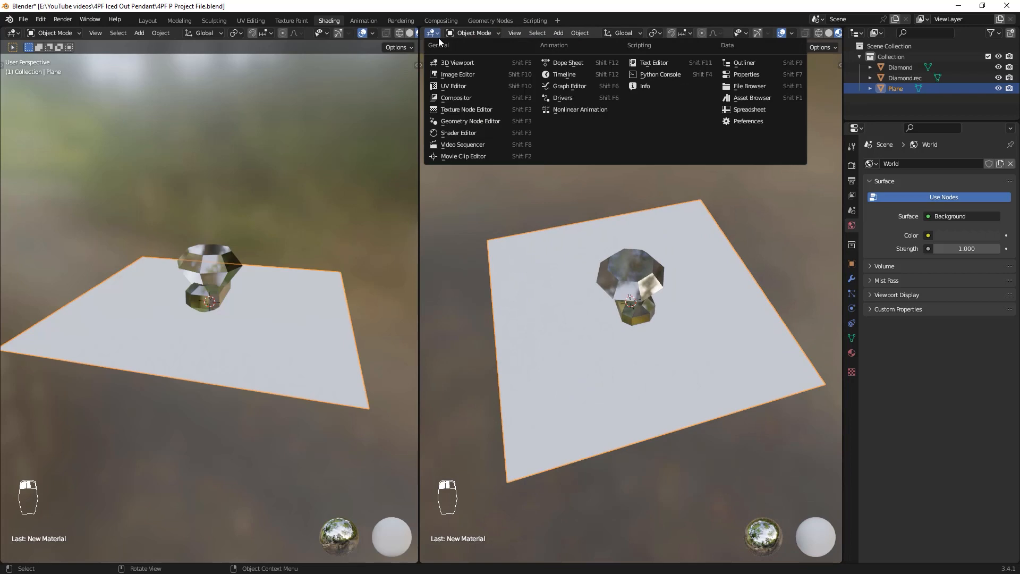
click(460, 132)
middle_drag(569, 301, 564, 311)
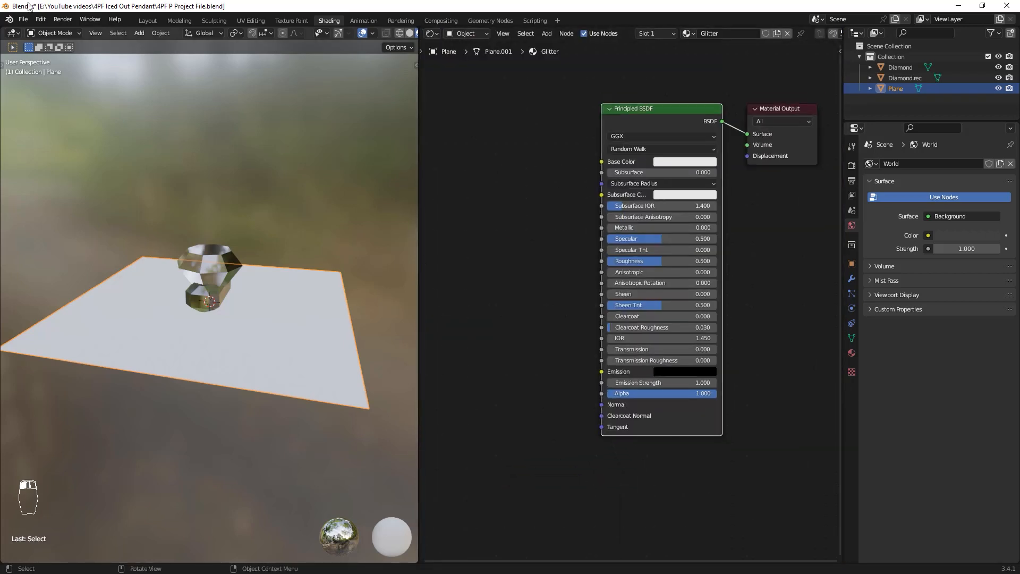
Search the add-on preferences for "node", check the Node Wrangler add-on's details and close the preferences
click(41, 19)
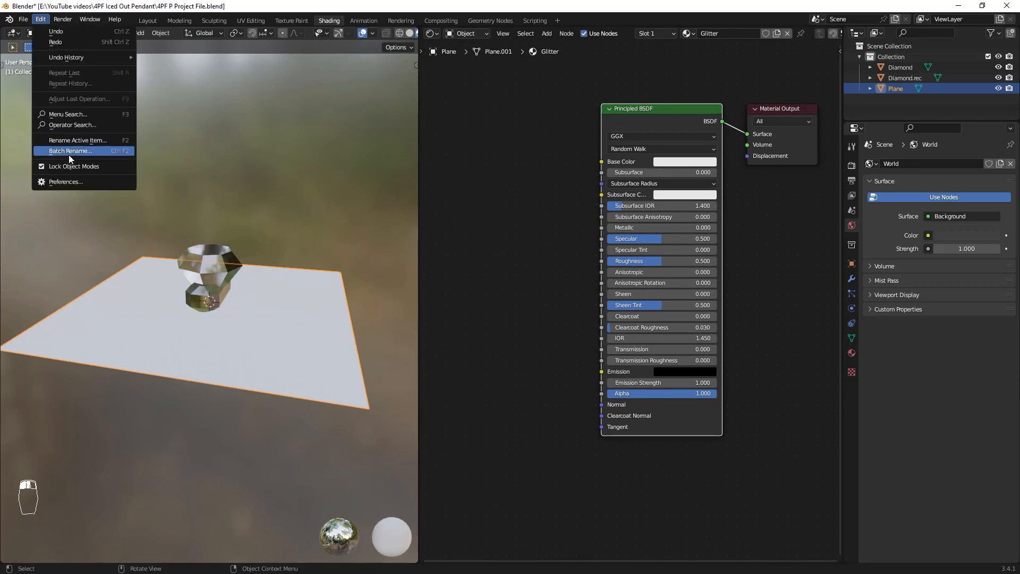
click(59, 182)
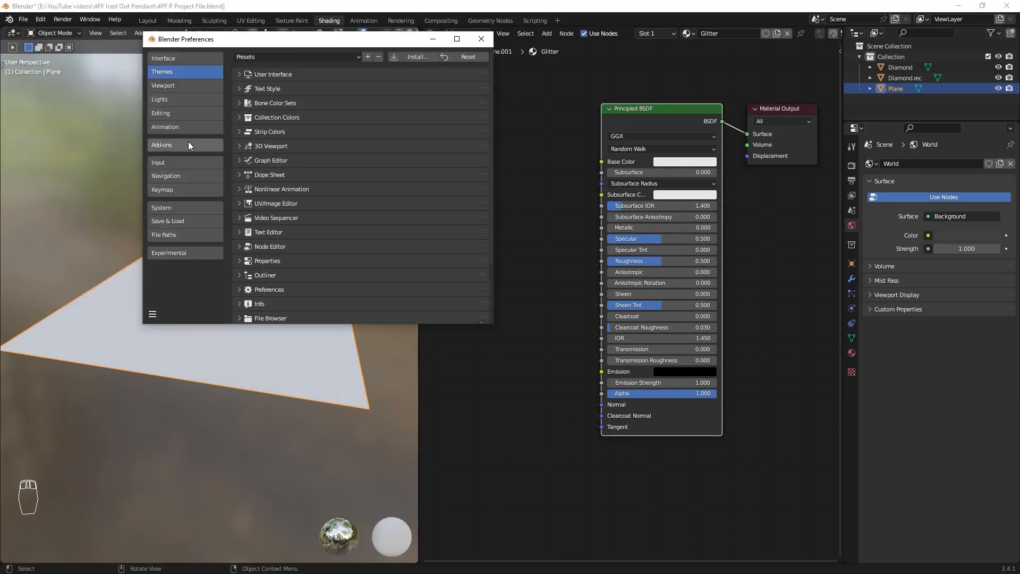
click(177, 169)
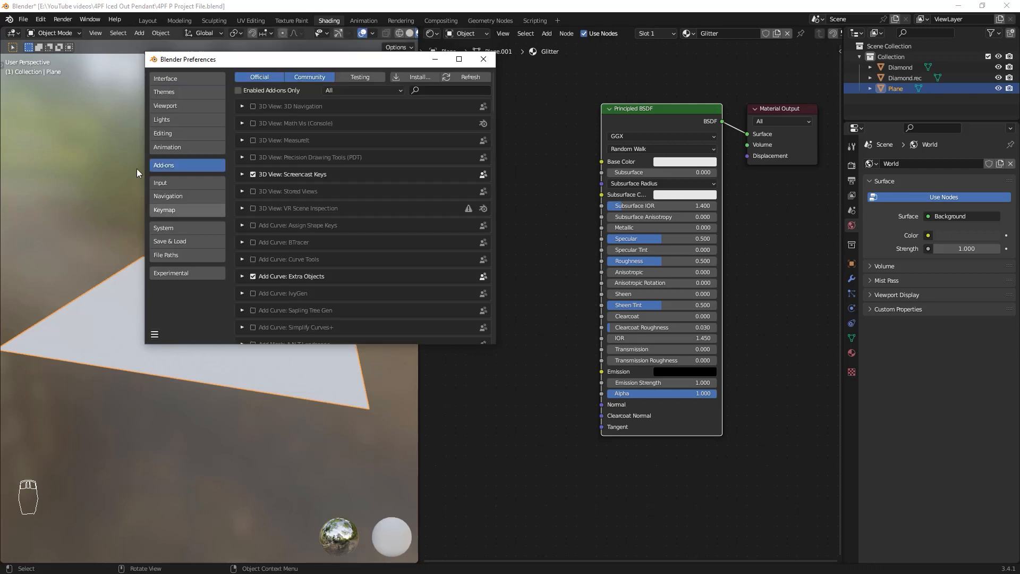
click(429, 90)
text(node)
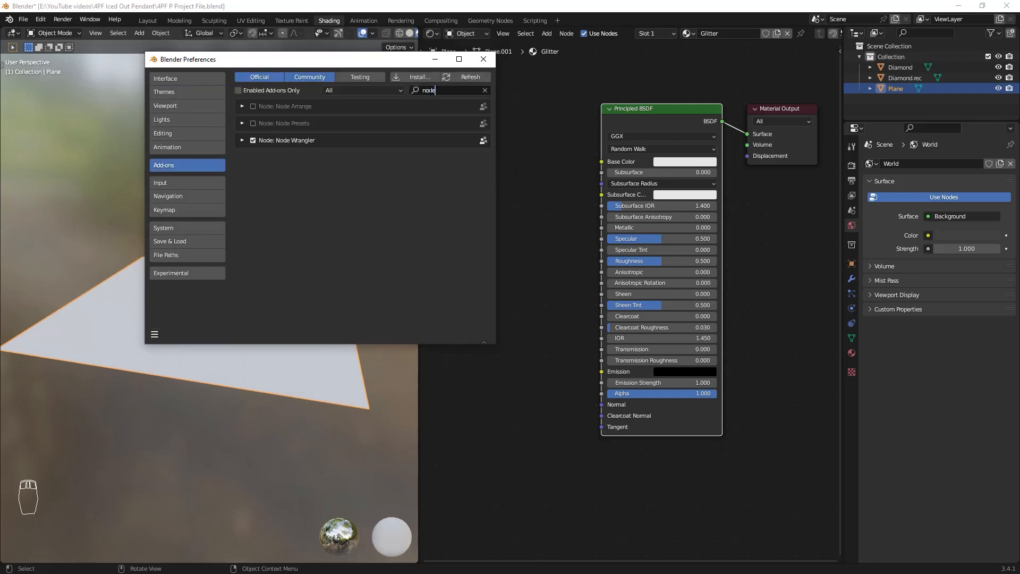
click(241, 140)
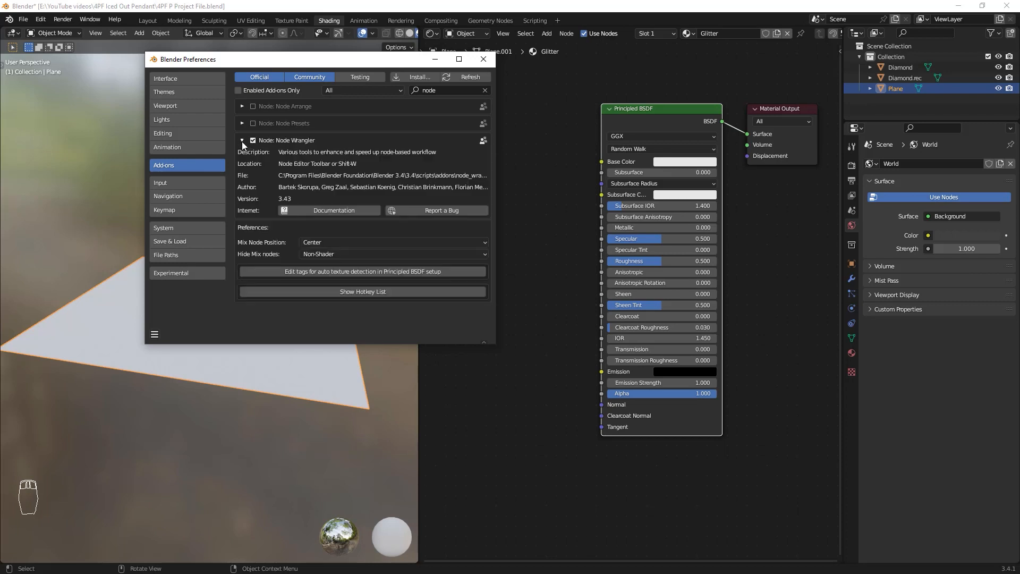
click(484, 60)
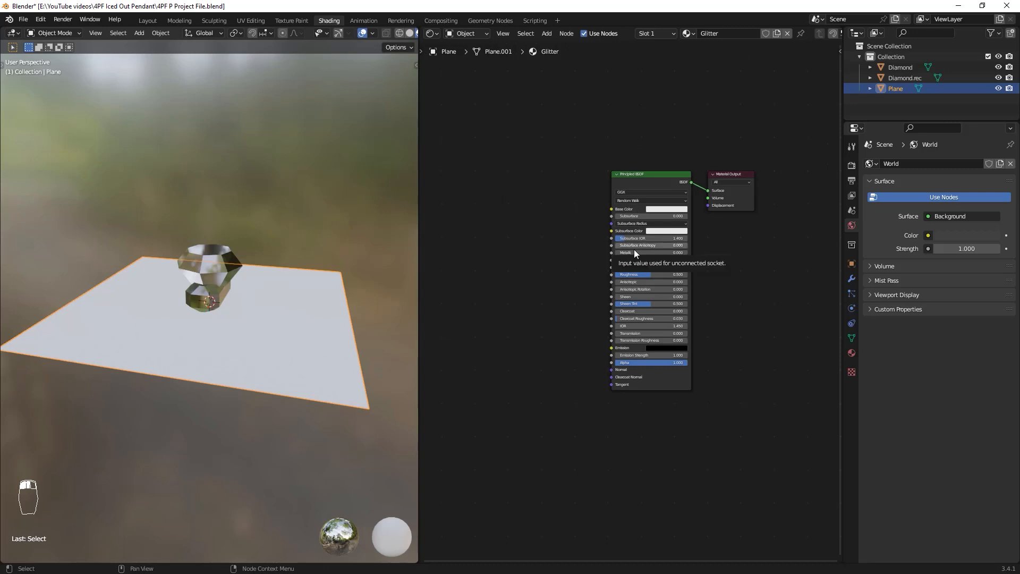
Add a Node Wrangler texture setup to the Principled BSDF, with Texture Coordinate, Mapping and Image Texture nodes
click(639, 182)
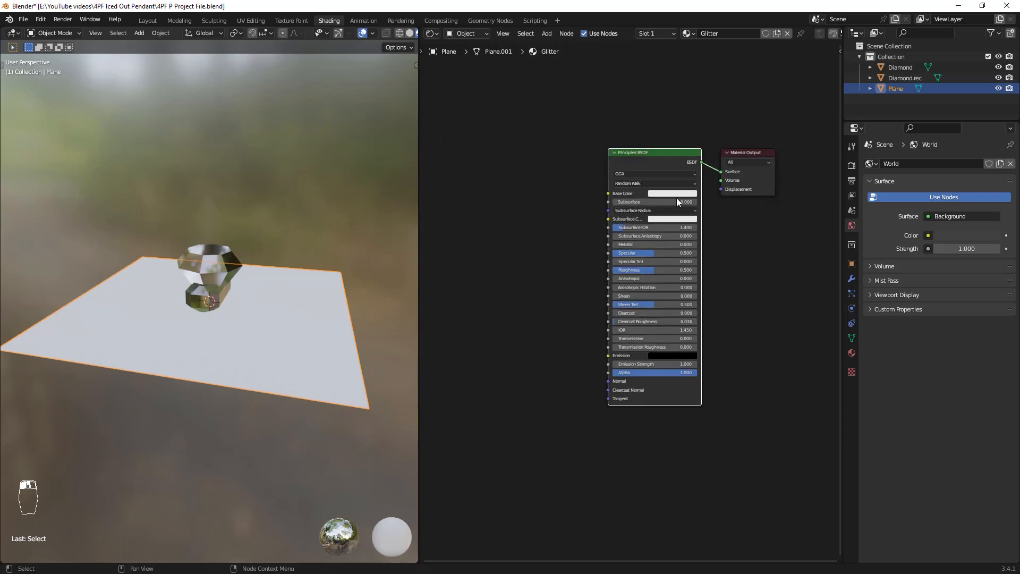
scroll(676, 198, up, 2)
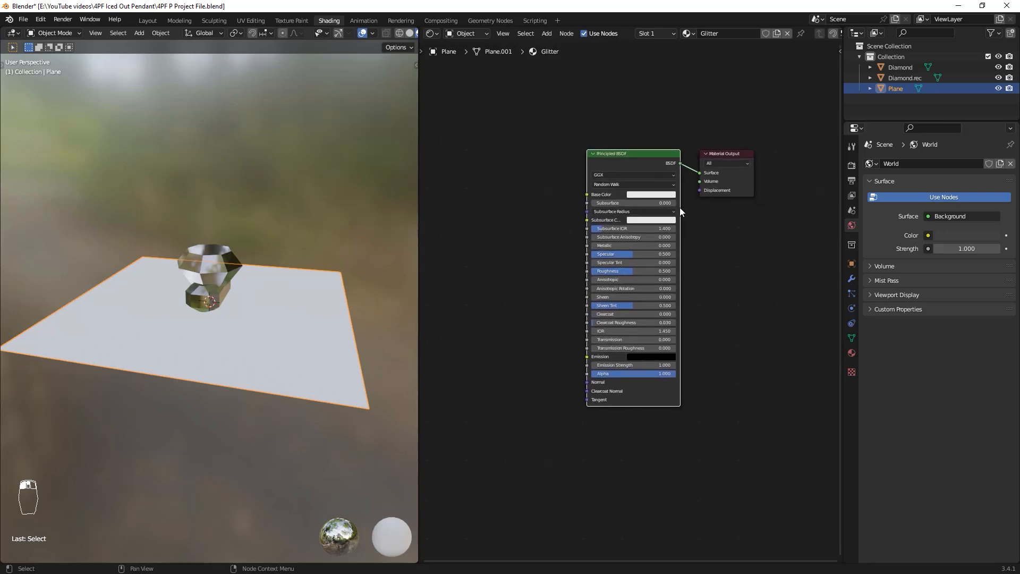
key(ctrl+t)
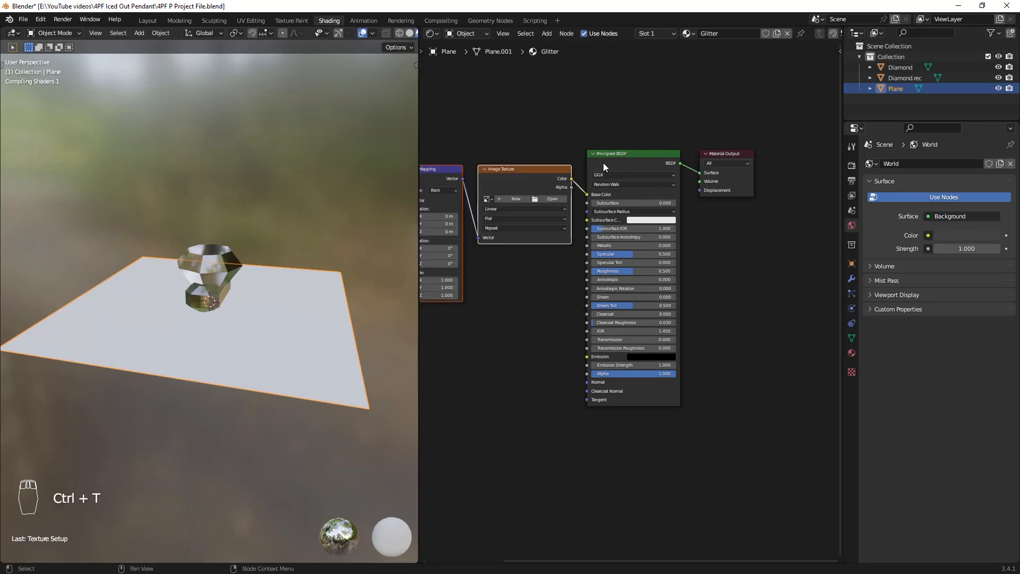
ctrl+scroll(627, 197, up, 3)
scroll(675, 297, up, 2)
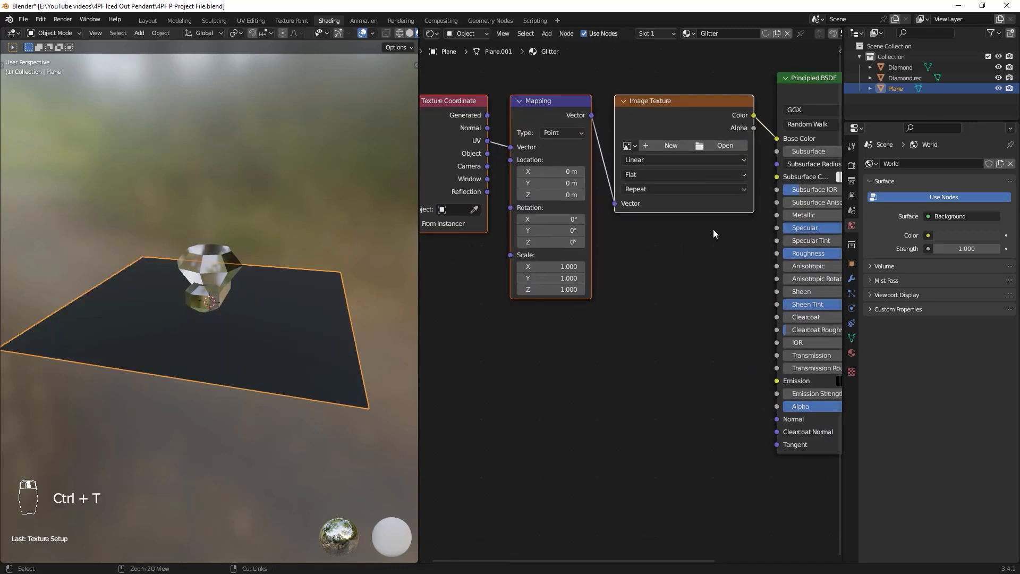
Disconnect the Image Texture from Base Color and move the three texture nodes lower and away from the Principled BSDF
scroll(713, 234, down, 2)
drag(736, 188, 632, 357)
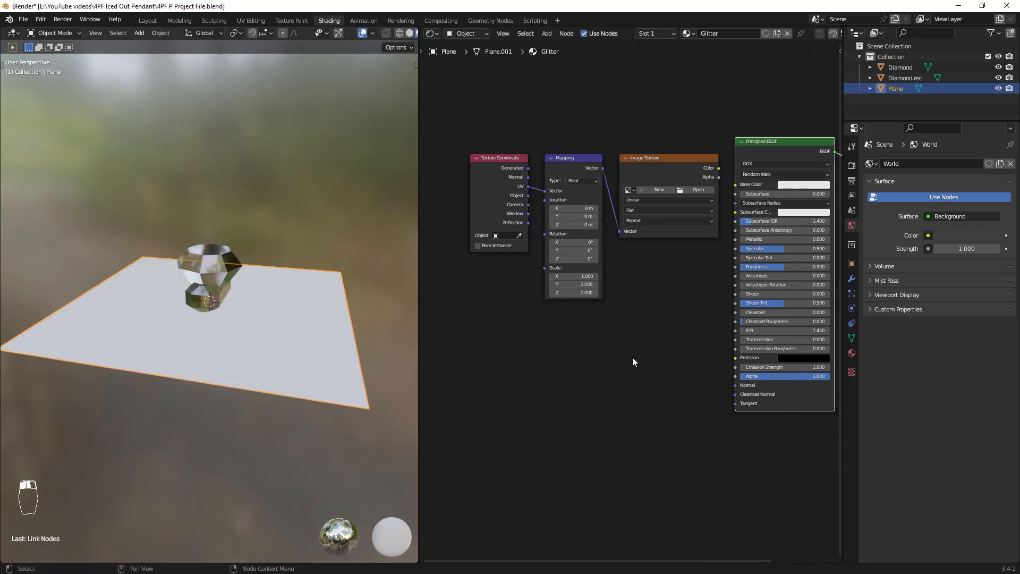
drag(658, 313, 517, 132)
key(g)
click(584, 300)
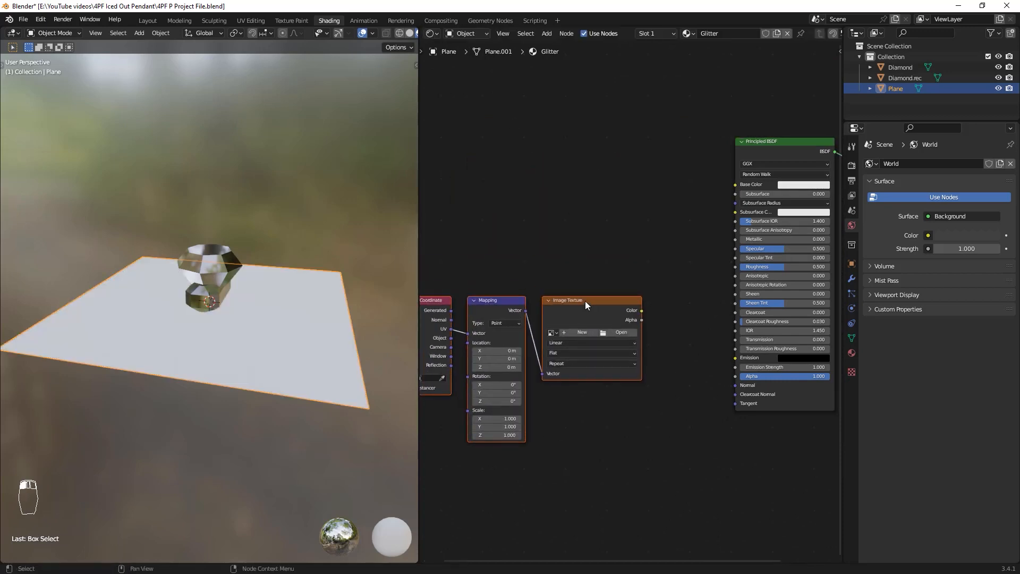
Load Glitter Normal.png from the Glitter Normal Texture folder under Materials & Textures into the Image Texture node
scroll(585, 301, up, 3)
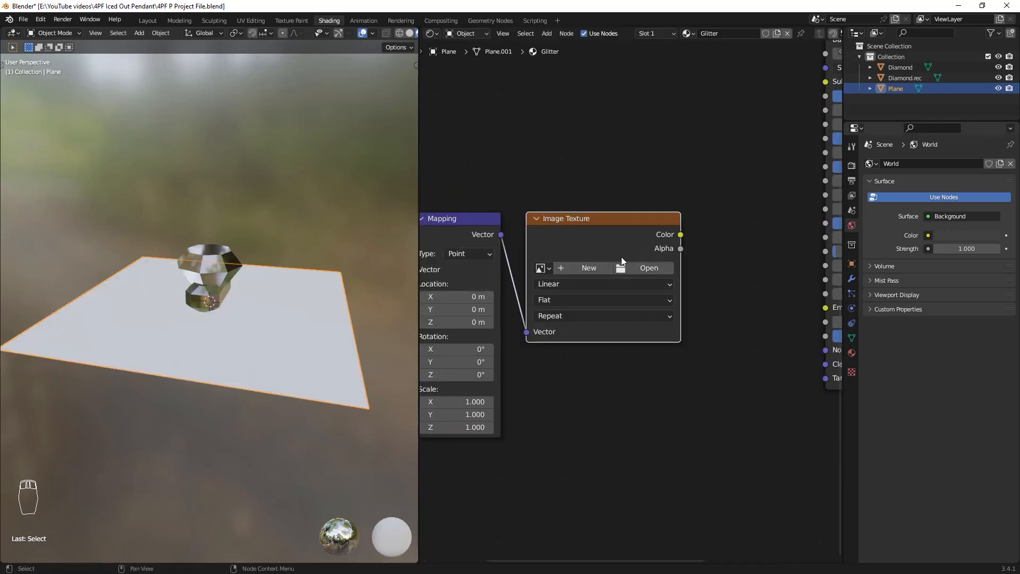
click(646, 269)
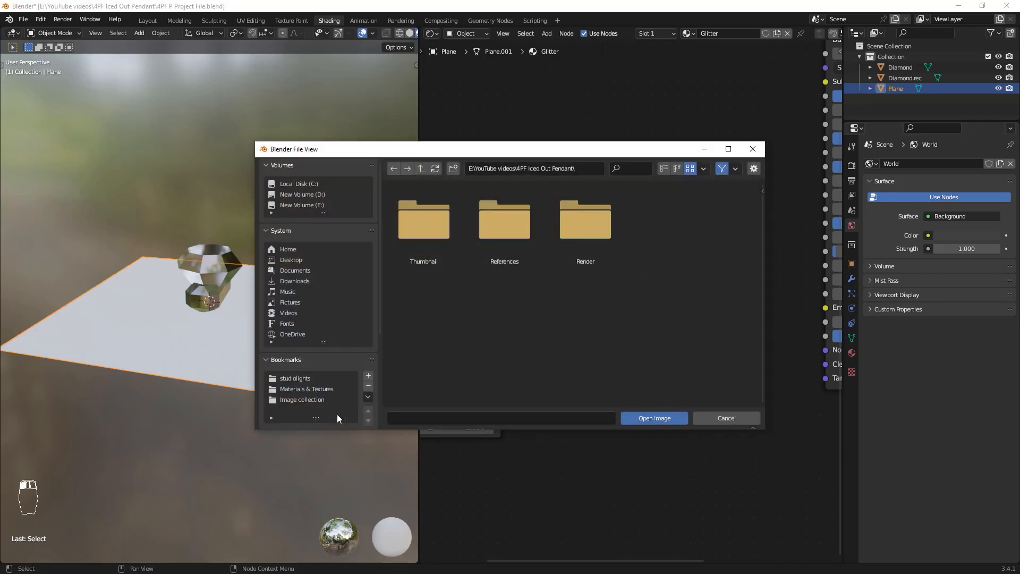
click(313, 388)
click(637, 168)
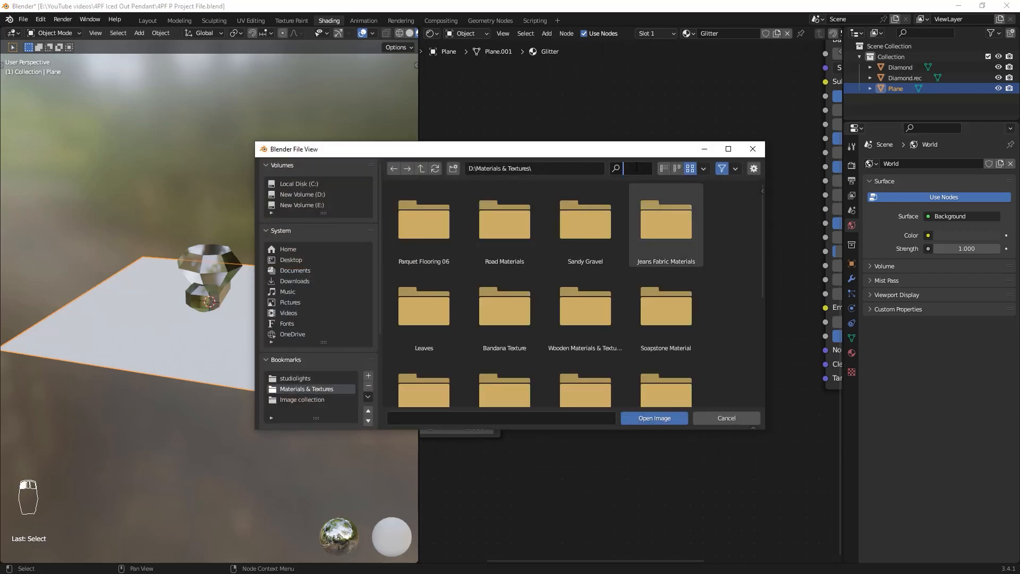
text(glit)
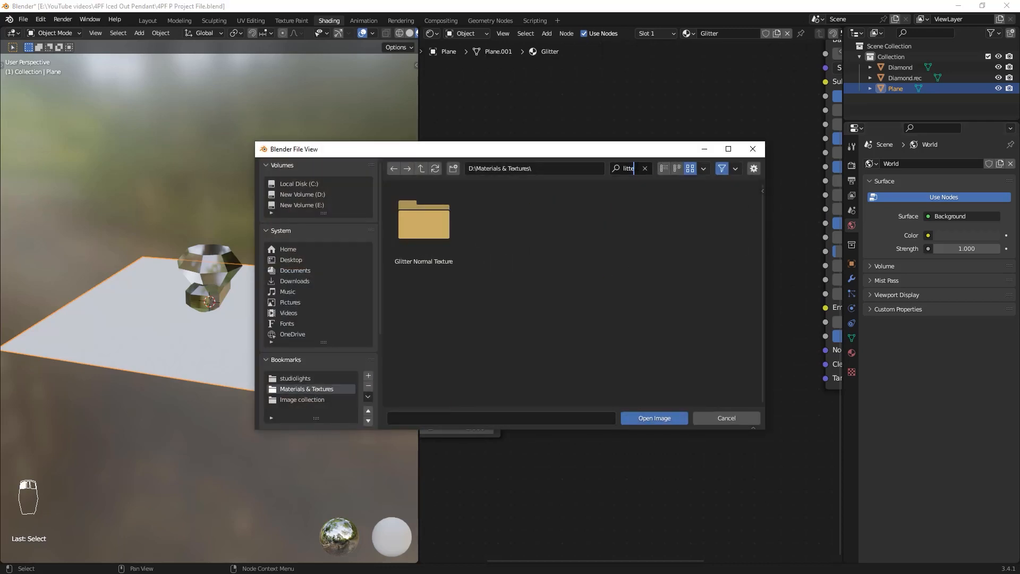
double_click(431, 225)
click(431, 226)
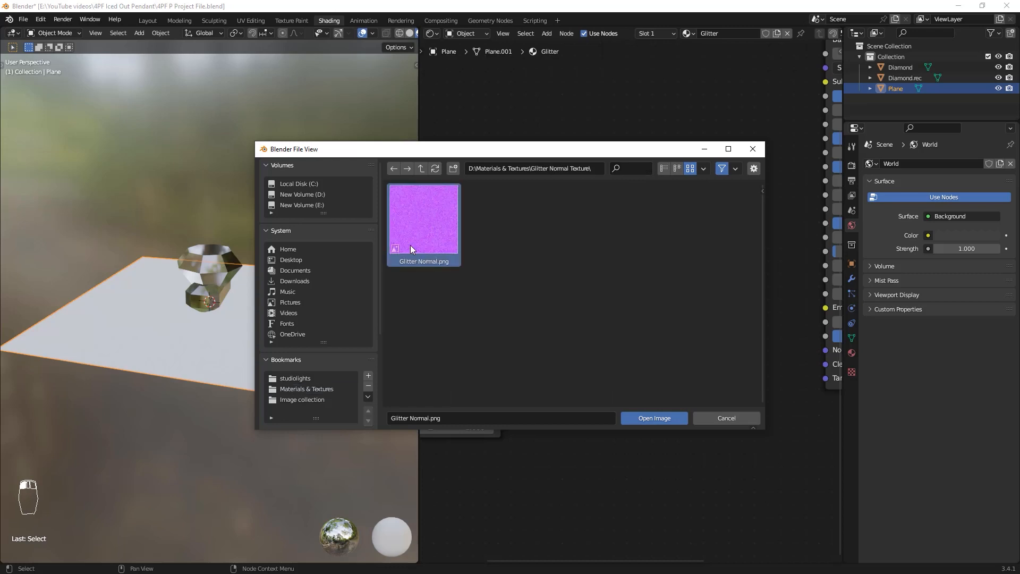
double_click(411, 205)
scroll(698, 342, down, 2)
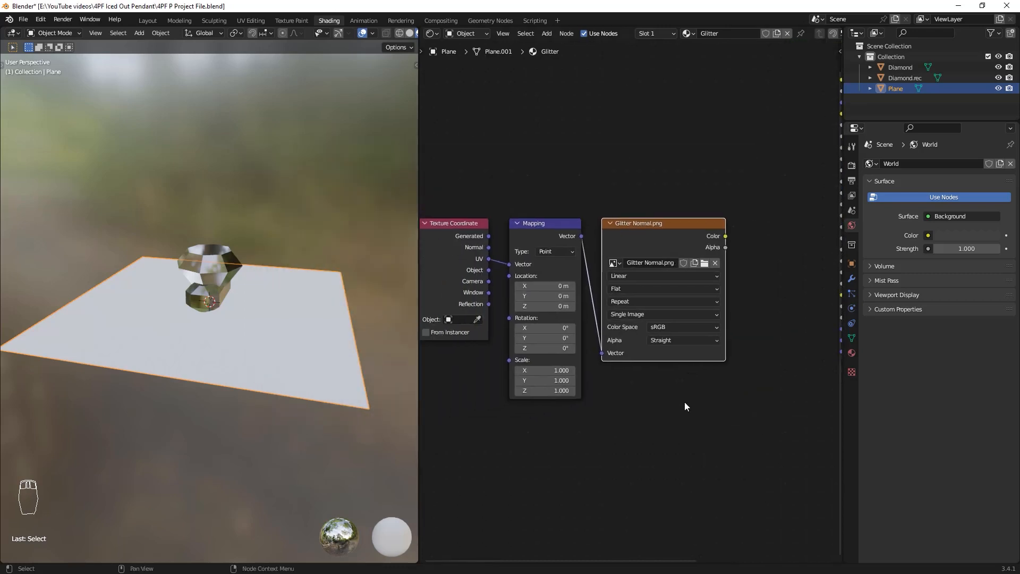
Move the three texture nodes farther from the Principled BSDF to make room for another node
drag(684, 402, 444, 210)
middle_drag(733, 293, 623, 264)
click(565, 234)
key(g)
click(563, 231)
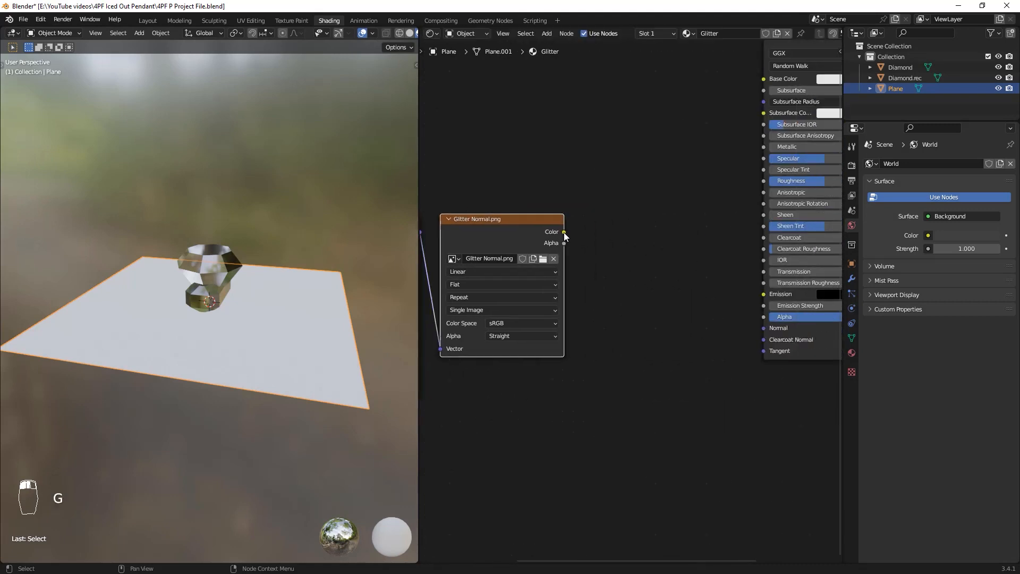
Add a Normal Map node fed by the Glitter Normal.png color and link its output to the Principled BSDF's Normal input
drag(564, 231, 678, 276)
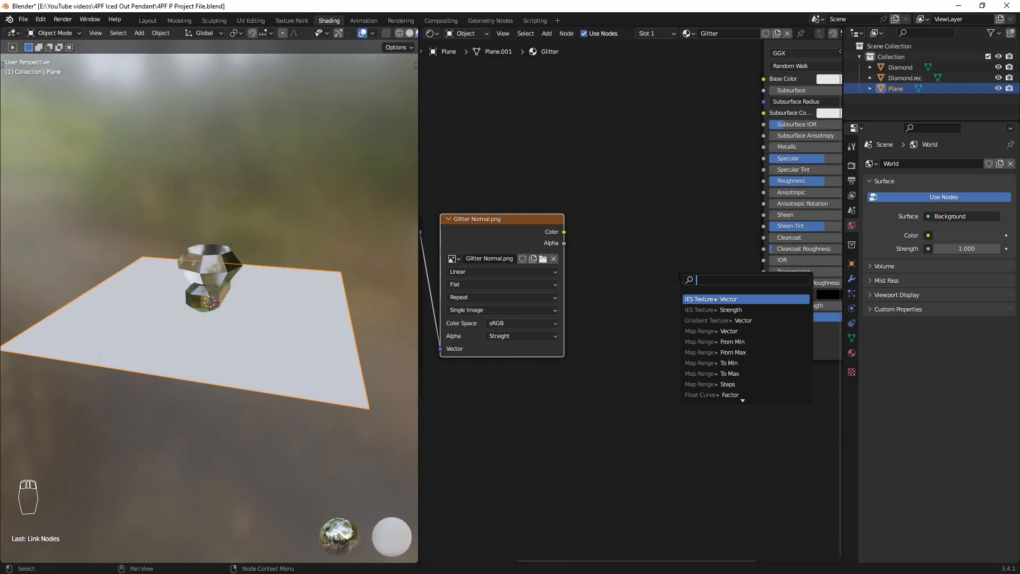
text(norma)
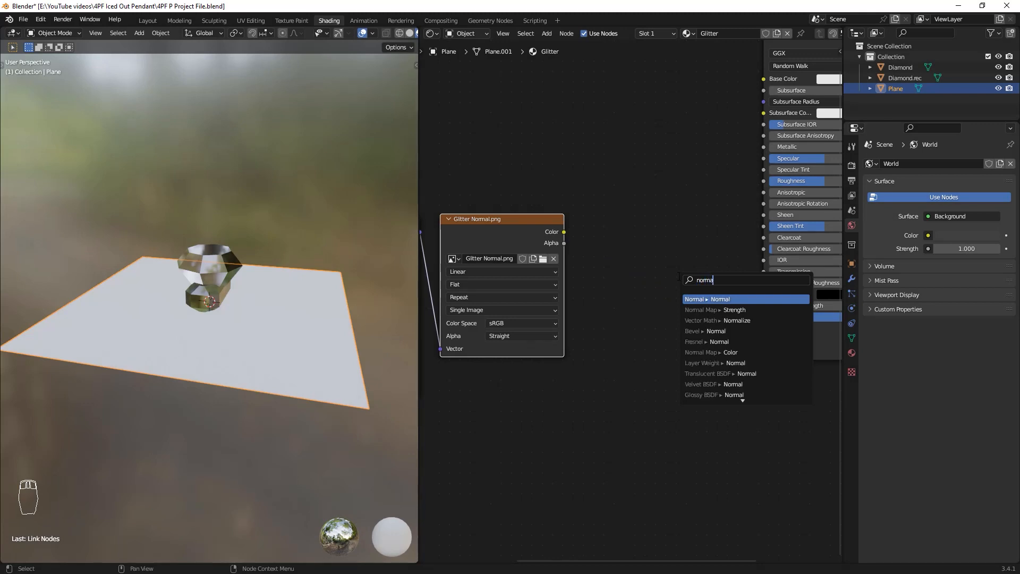
text(l map)
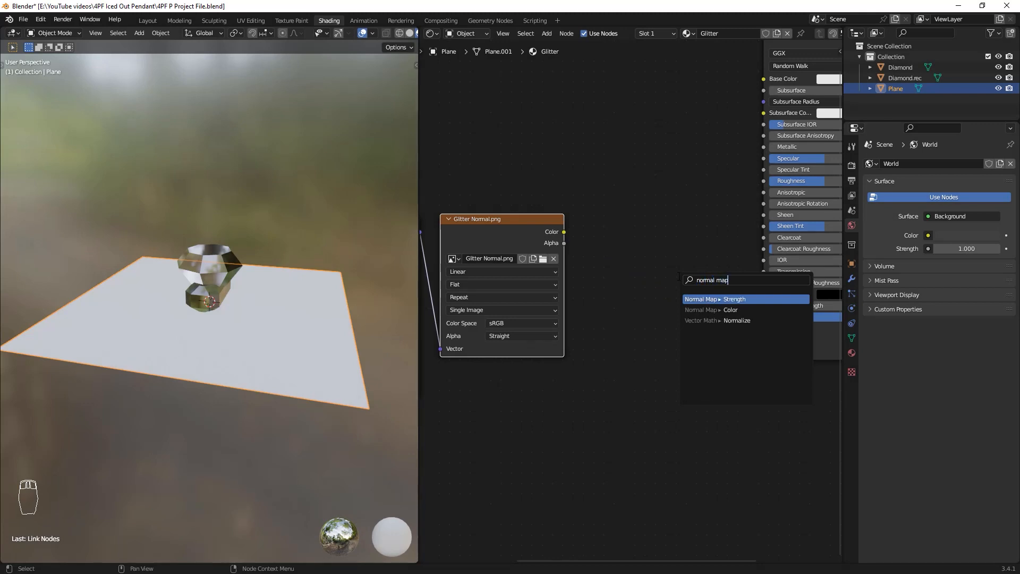
key(Down)
key(Return)
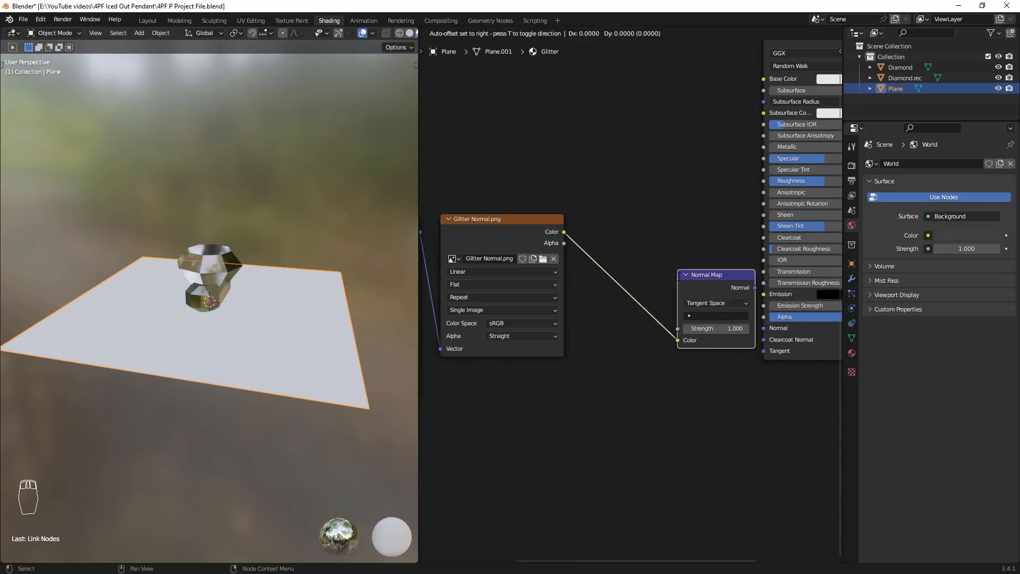
click(610, 252)
ctrl+scroll(581, 301, right, 3)
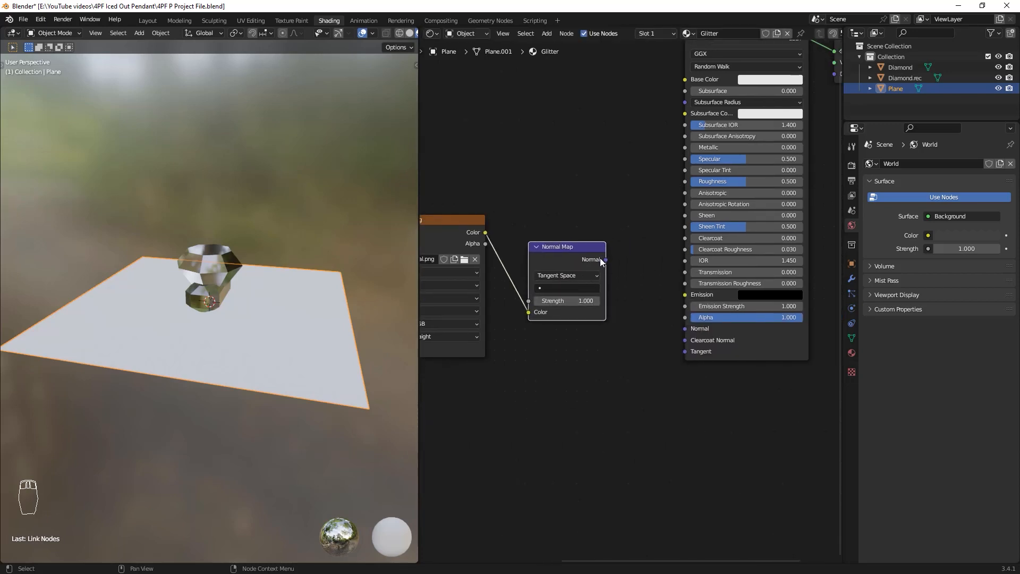
drag(604, 259, 685, 328)
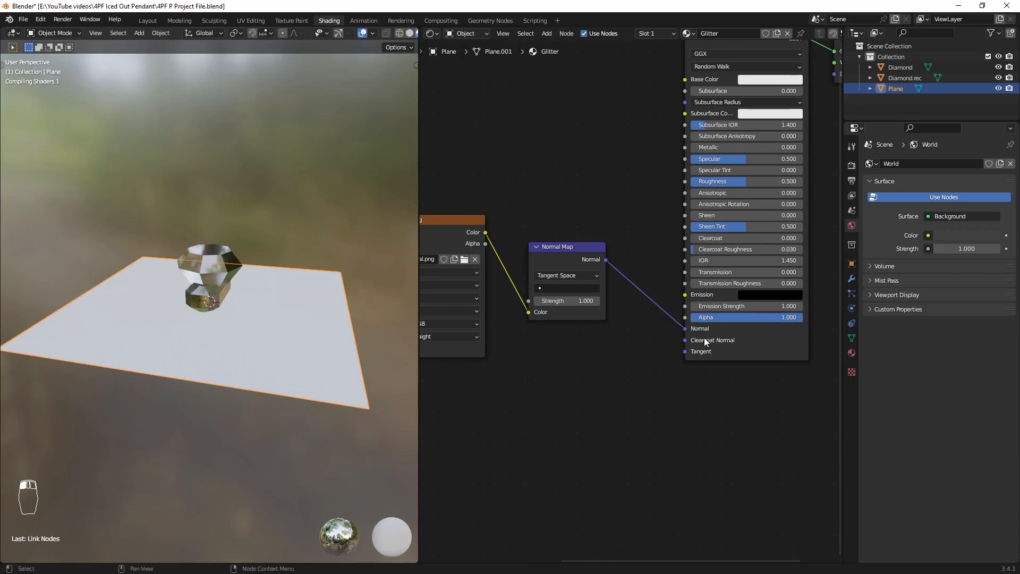
Set the Glitter material's Roughness to 0.2 and Metallic to 1.0, and inspect the plane's sparkle
middle_drag(404, 382, 311, 329)
scroll(282, 348, up, 3)
middle_drag(723, 132, 673, 157)
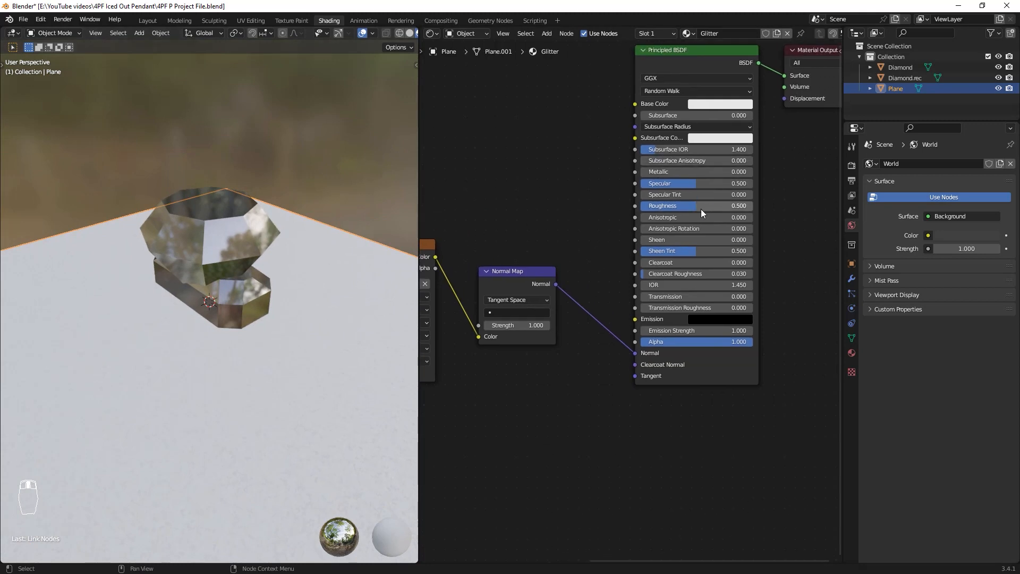
drag(700, 209, 678, 206)
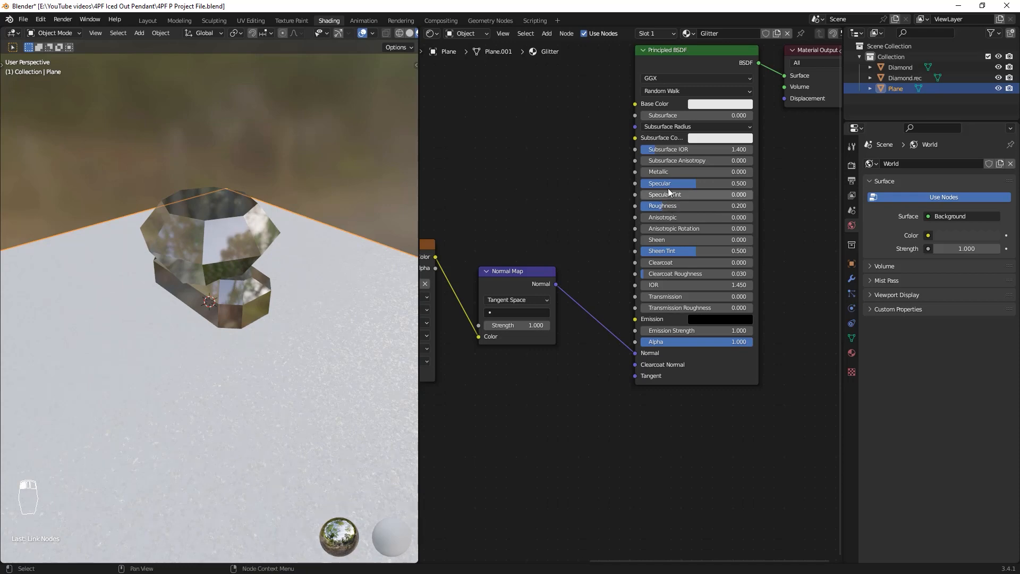
key(ctrl+z)
key(ctrl+z)
drag(626, 210, 682, 210)
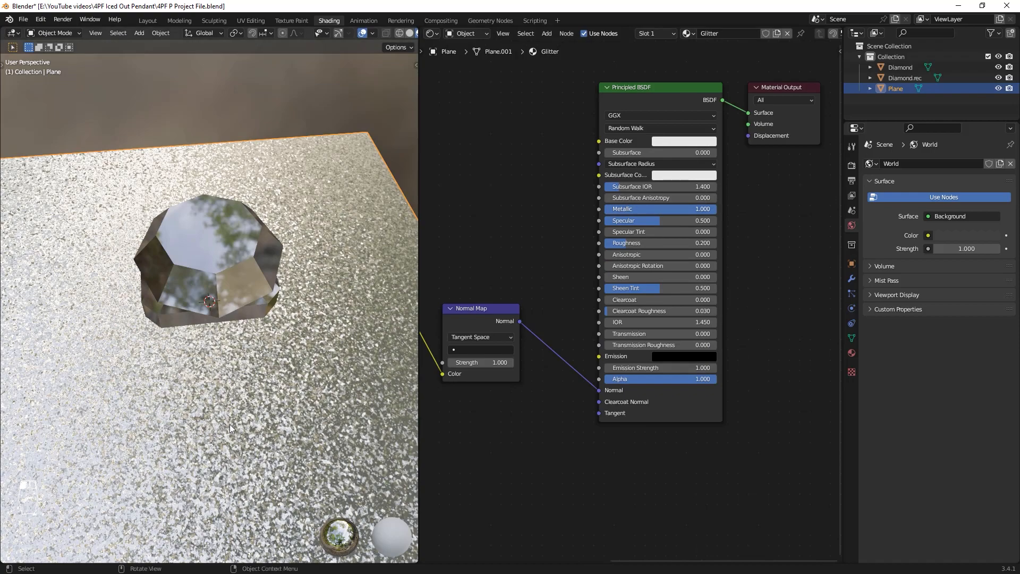
middle_drag(229, 424, 296, 366)
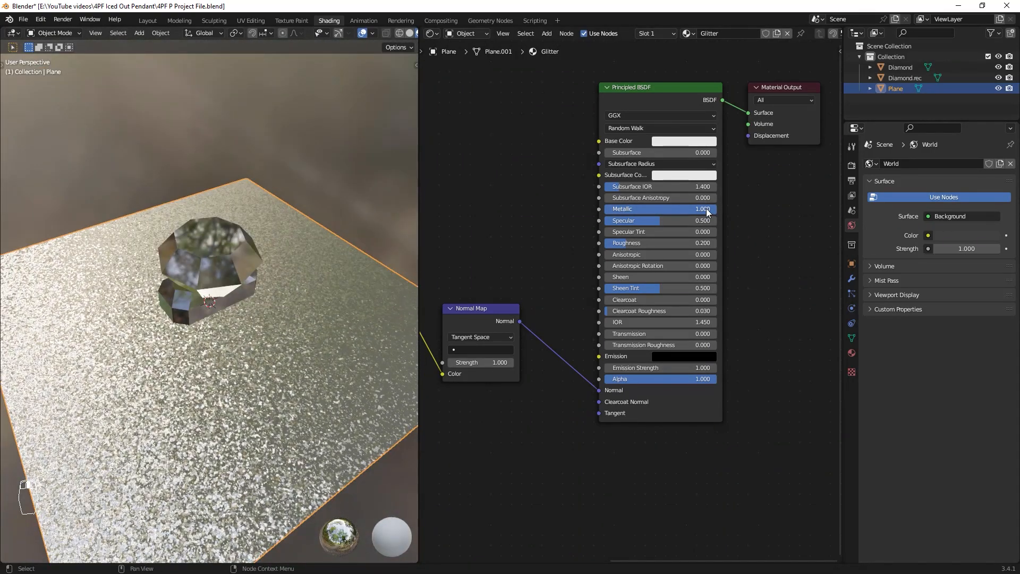
Reduce the Glitter material's Metallic value to 0.9 and check the plane from several angles
ctrl+drag(706, 208, 683, 209)
middle_drag(200, 296, 221, 347)
ctrl+drag(667, 210, 678, 209)
middle_drag(271, 404, 410, 343)
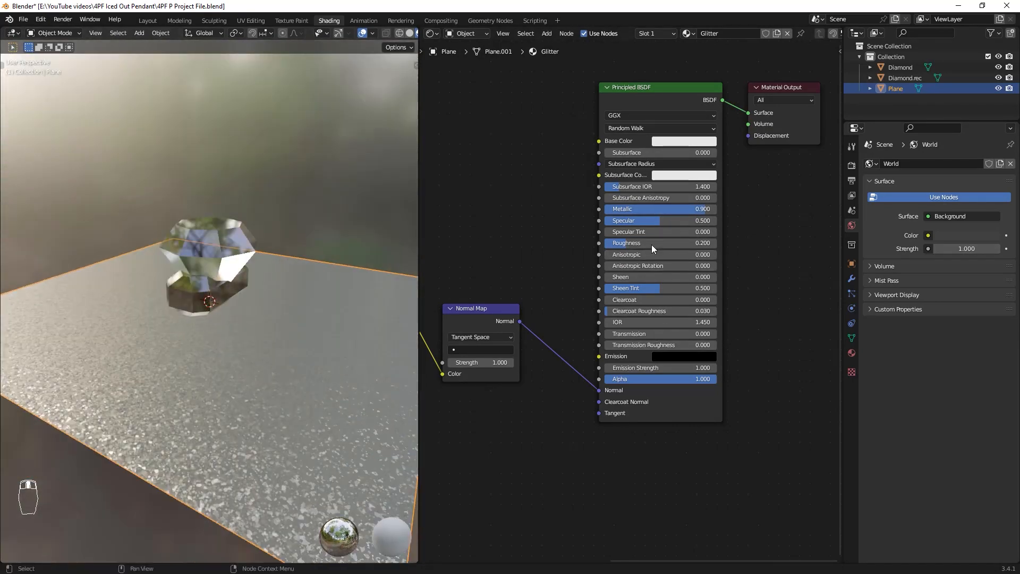
Try a Roughness of about 0.04 on the Glitter material, inspect the plane, and undo the trial changes
drag(651, 245, 630, 244)
middle_drag(175, 319, 281, 300)
drag(624, 243, 626, 243)
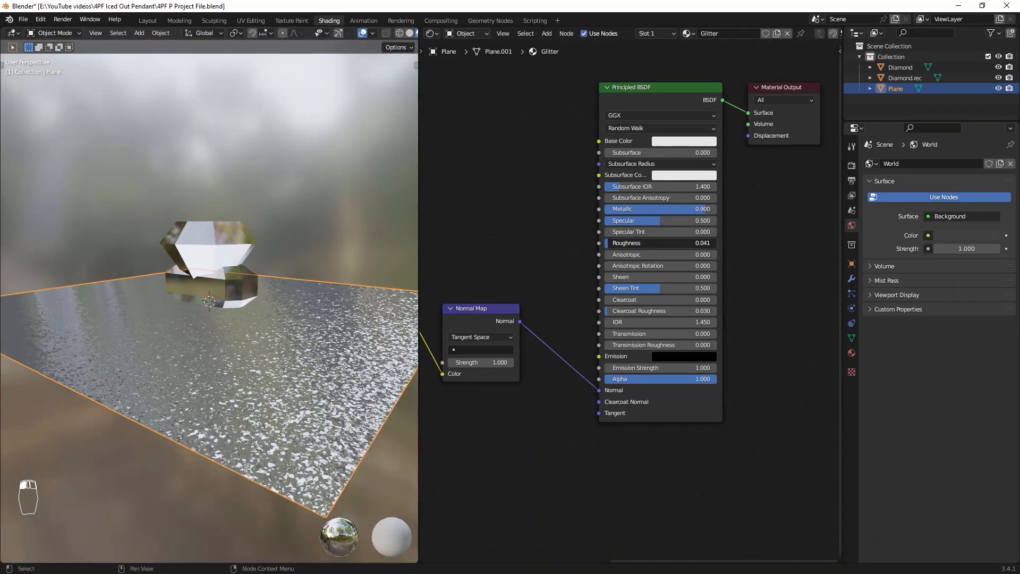
middle_drag(205, 303, 358, 378)
key(ctrl+z)
key(ctrl+z)
key(ctrl+z)
Delete the plane that carries the Glitter material from the scene
middle_drag(711, 346, 776, 330)
scroll(775, 330, down, 4)
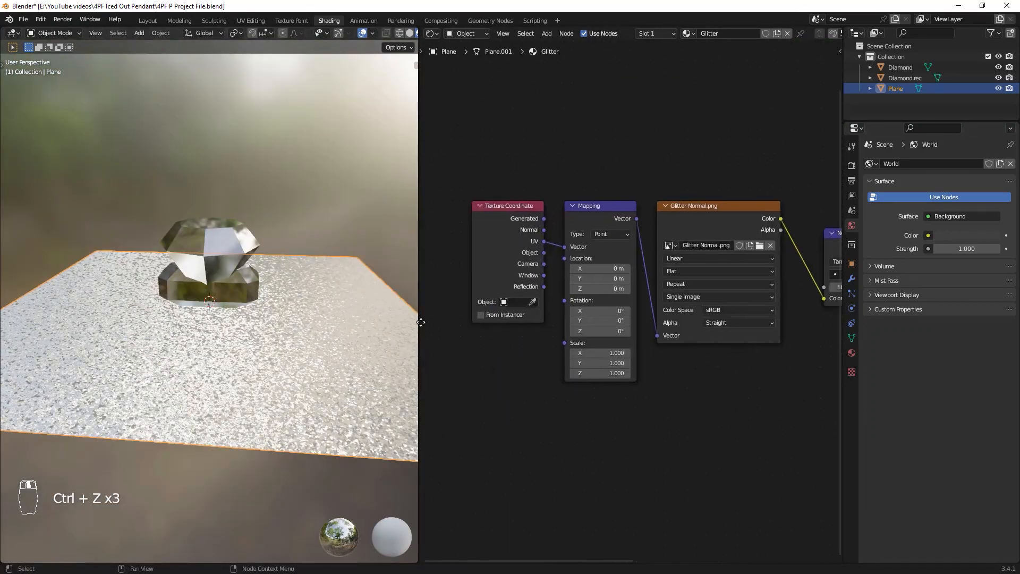
key(ctrl+z)
click(902, 87)
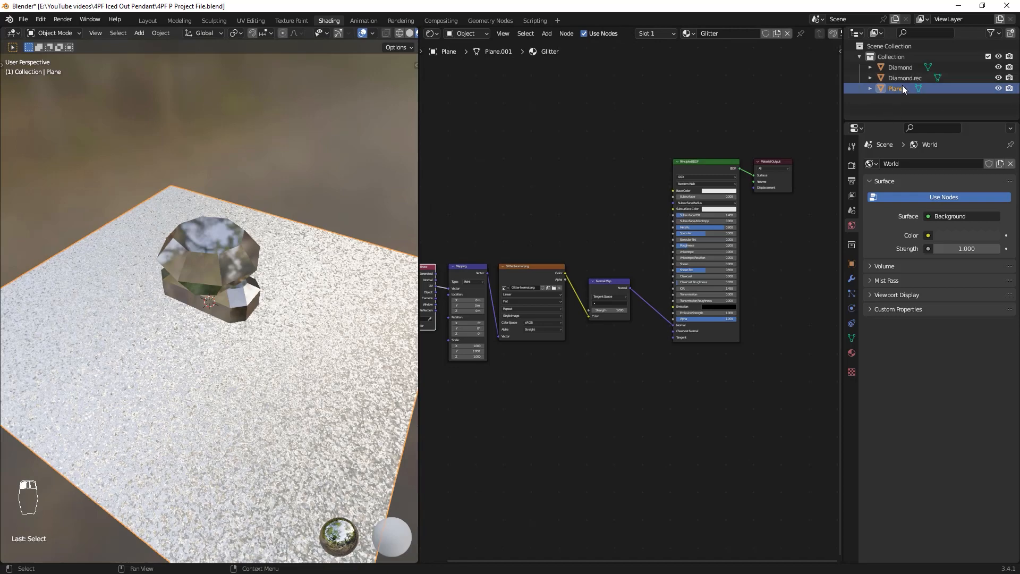
key(Delete)
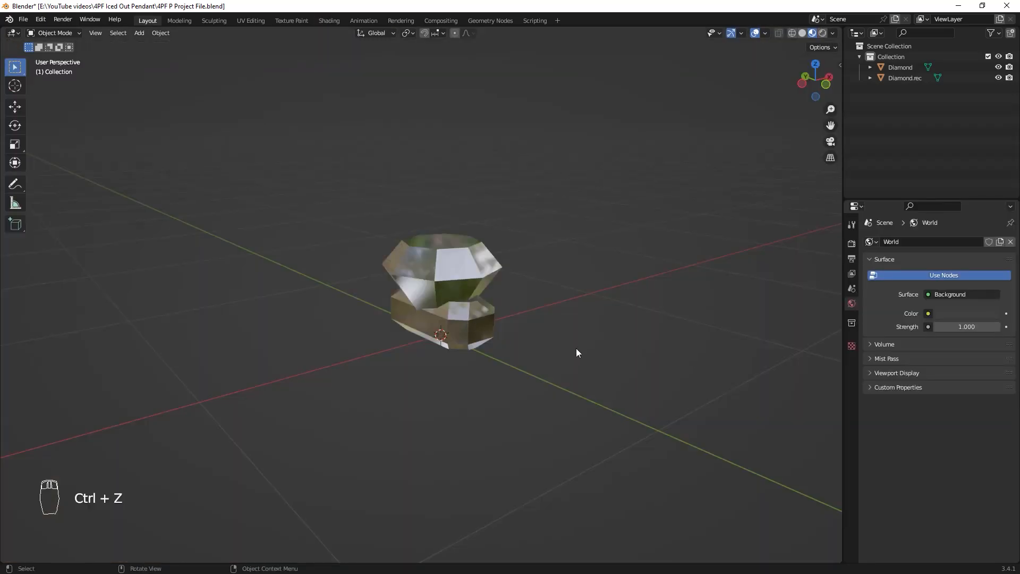
Rename the existing collection holding the two diamonds as "Diamonds"
double_click(898, 56)
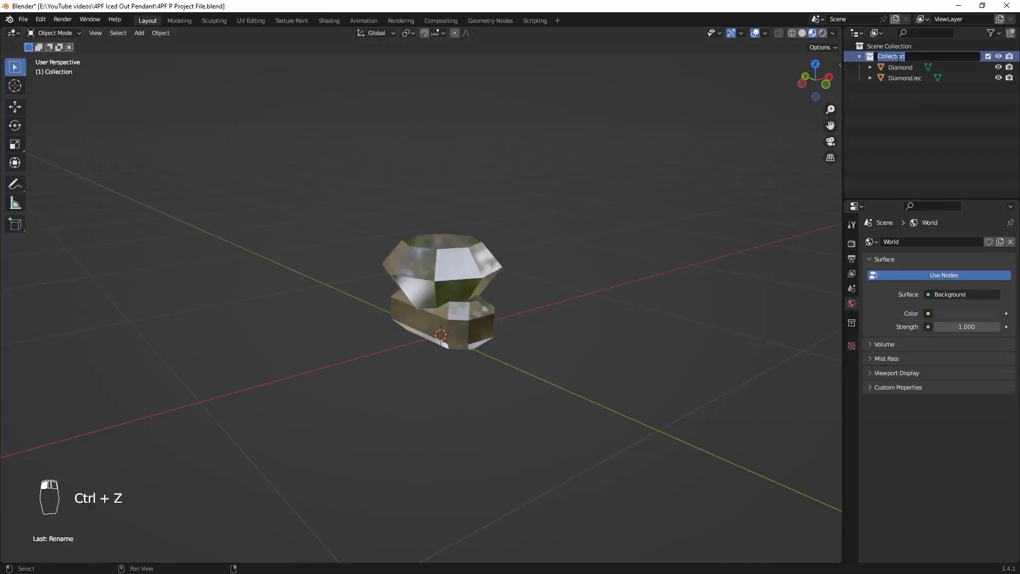
text(S)
key(Return)
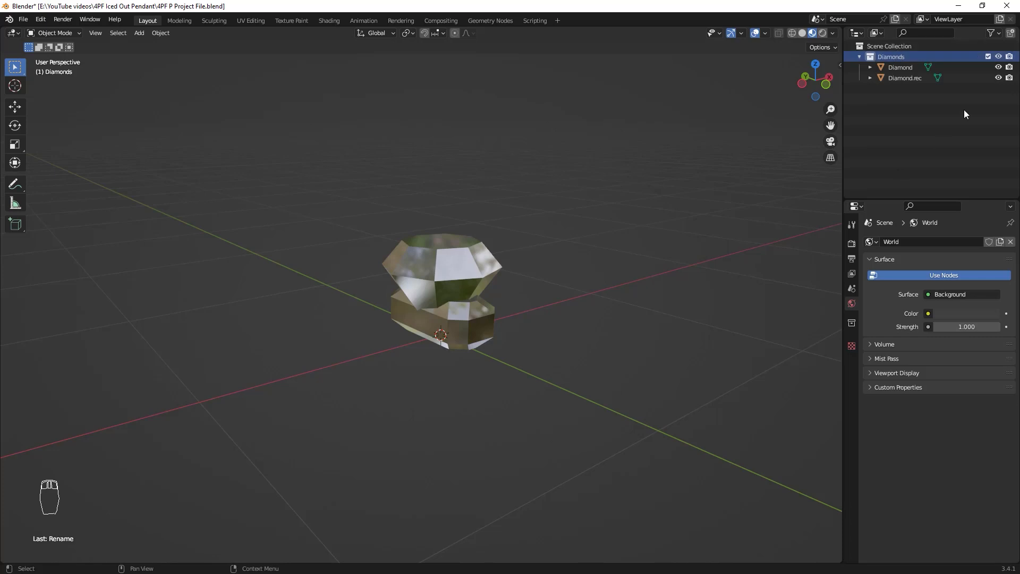
Create a new collection beside Diamonds and name it "References"
right_click(971, 123)
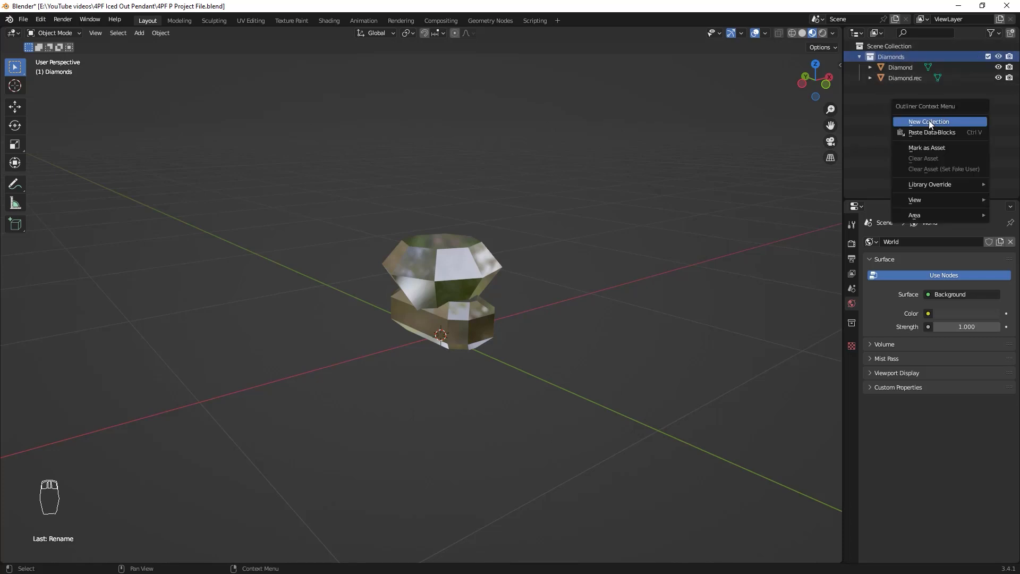
click(934, 122)
key(ctrl+z)
key(ctrl+shift+z)
key(ctrl+z)
drag(900, 64, 860, 120)
double_click(896, 88)
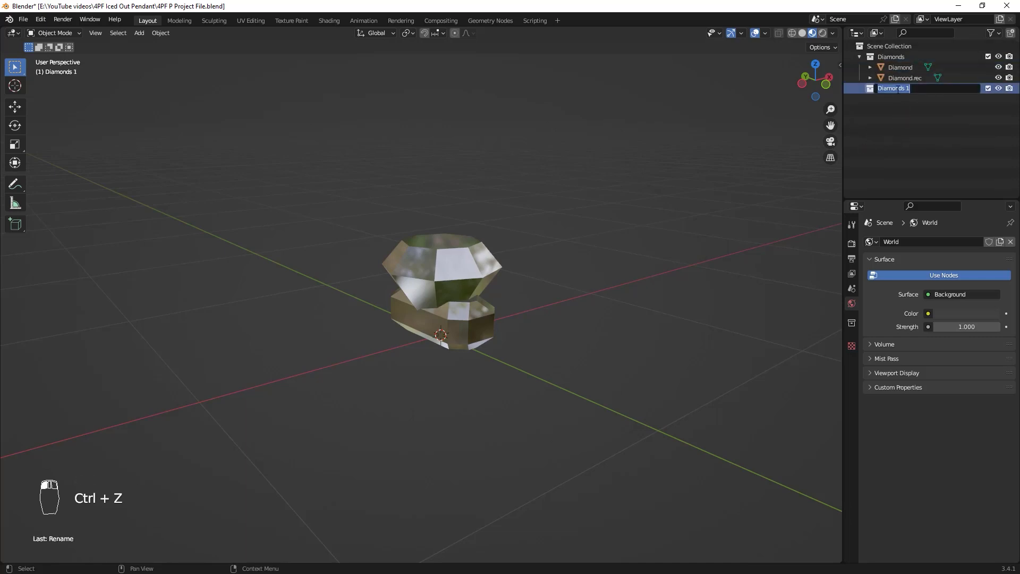
key(BackSpace)
text(References)
key(Return)
Add the image "4PF 2.jpg" as a reference image in the References collection
key(shift+a)
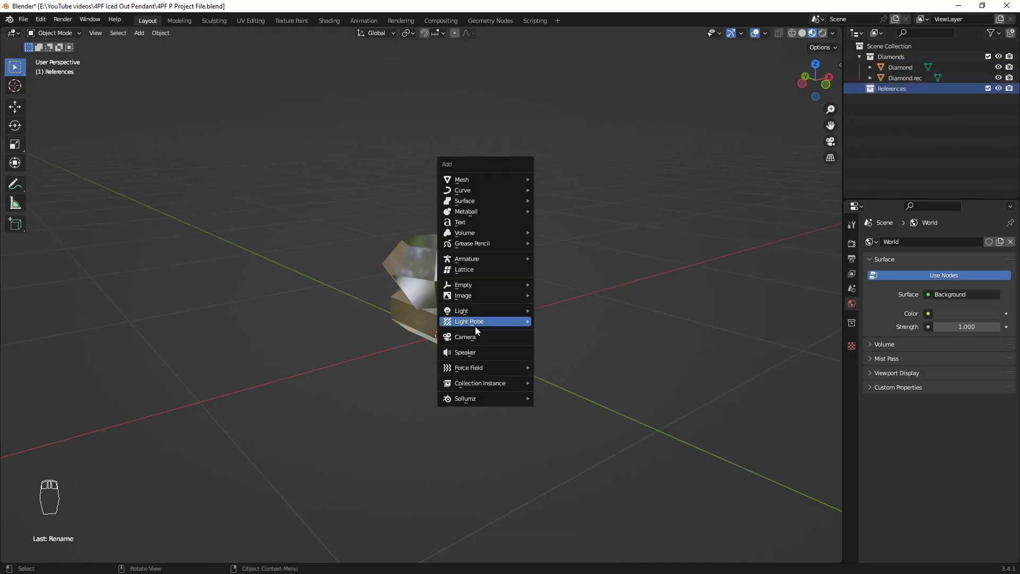
key(Escape)
key(shift+a)
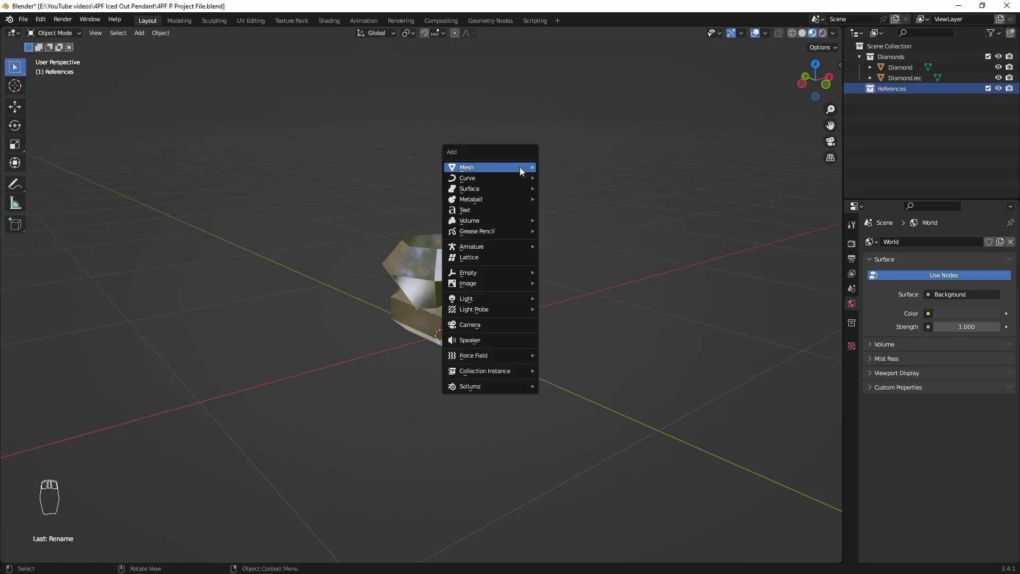
mouse_move(477, 287)
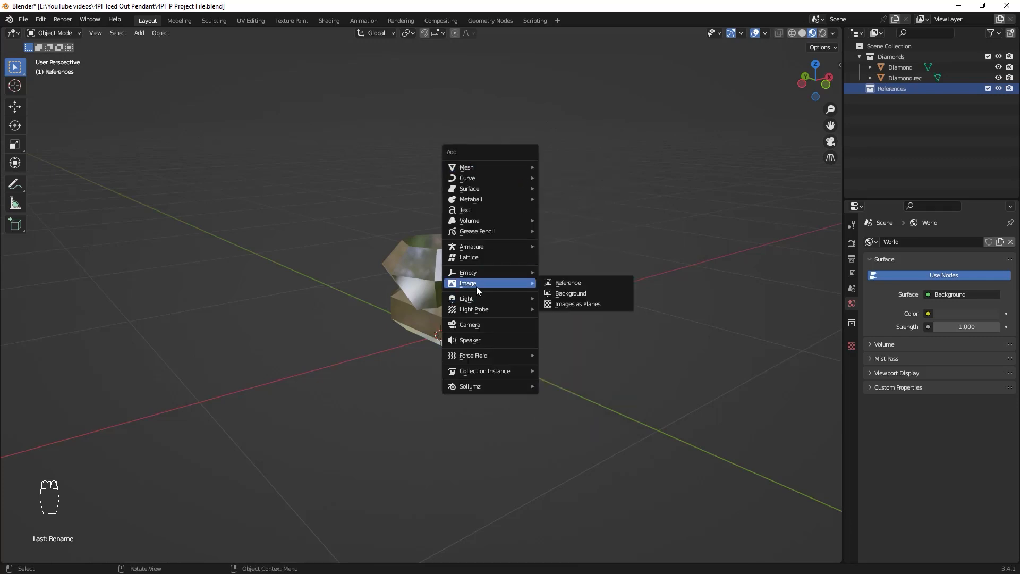
click(581, 285)
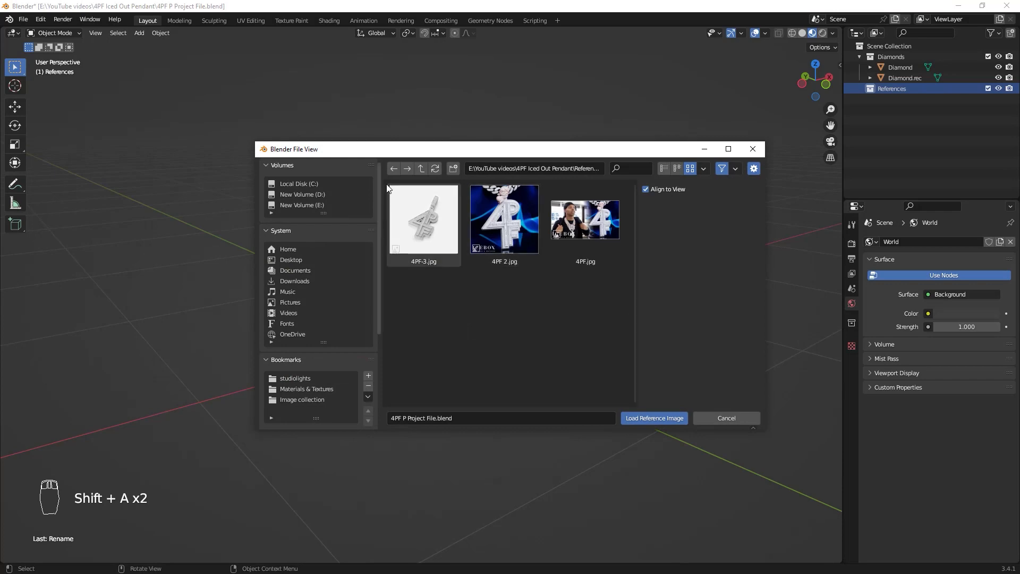
double_click(514, 222)
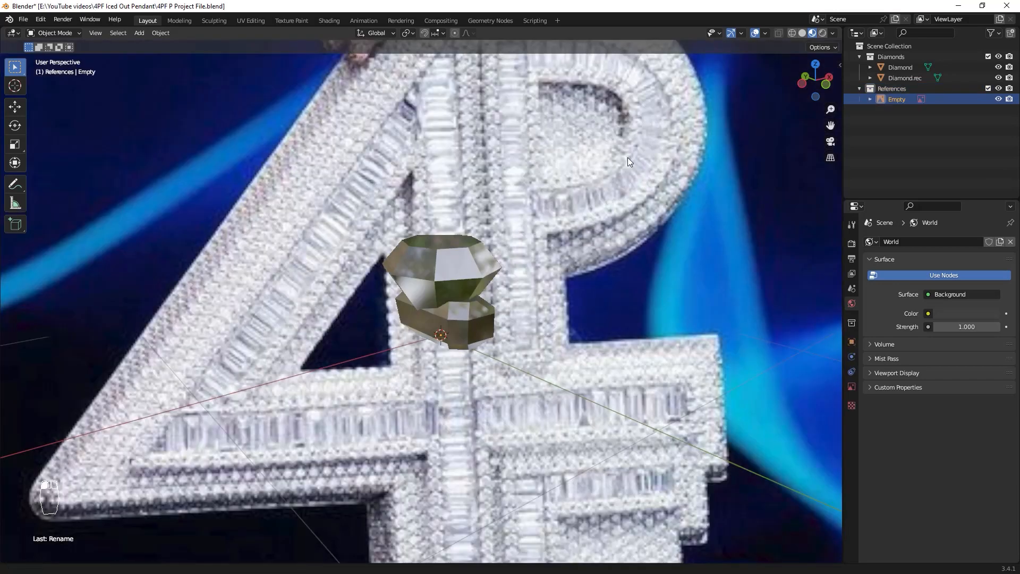
Try clearing the reference image's rotation and shrinking it, and undo those changes
key(alt+r)
key(s)
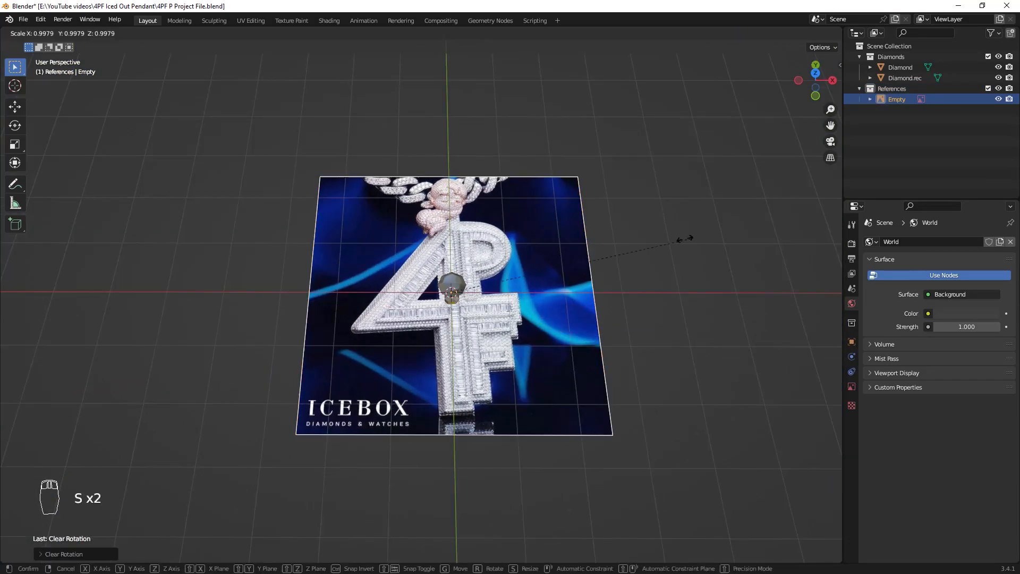
click(541, 256)
middle_drag(541, 257, 567, 327)
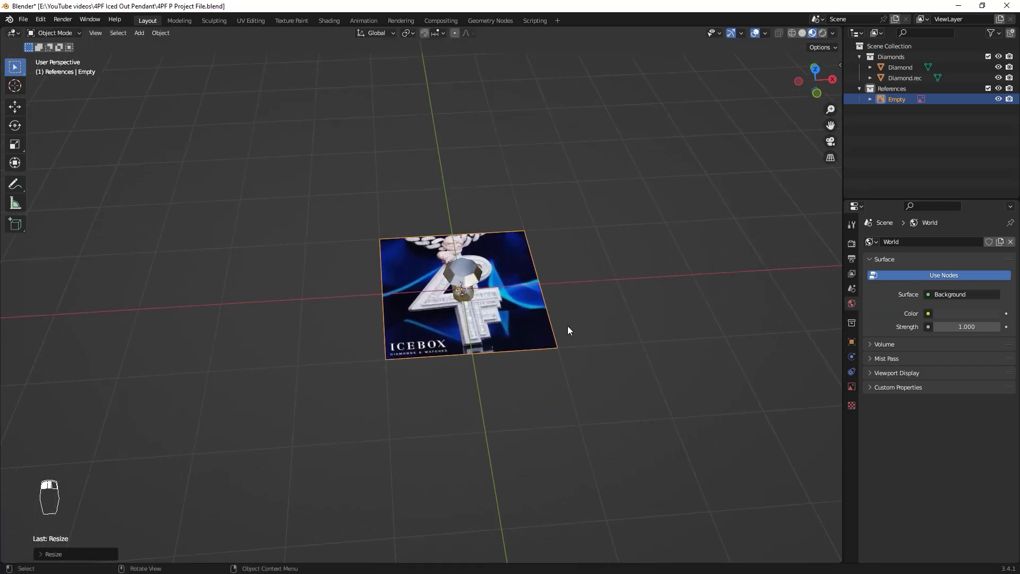
key(ctrl+z)
key(ctrl+z)
key(ctrl+z)
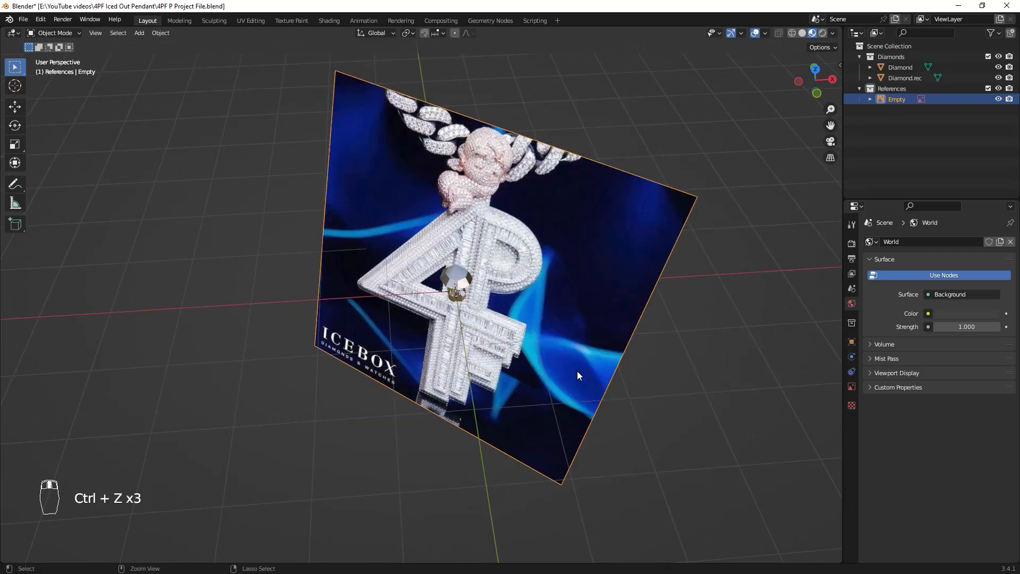
Clear the rotation of the reference image so it lies flat on the grid
middle_drag(577, 371, 570, 327)
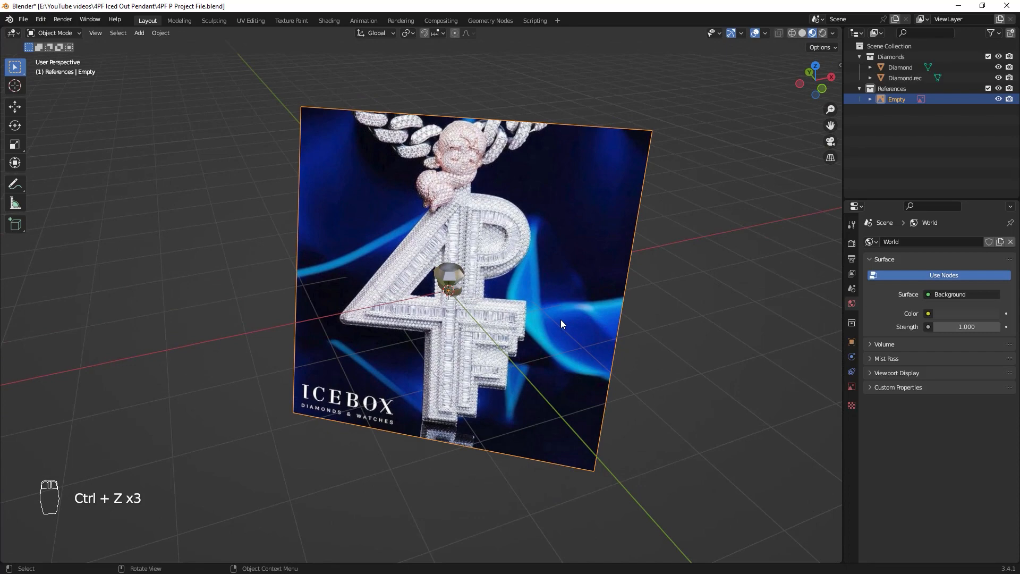
key(alt+r)
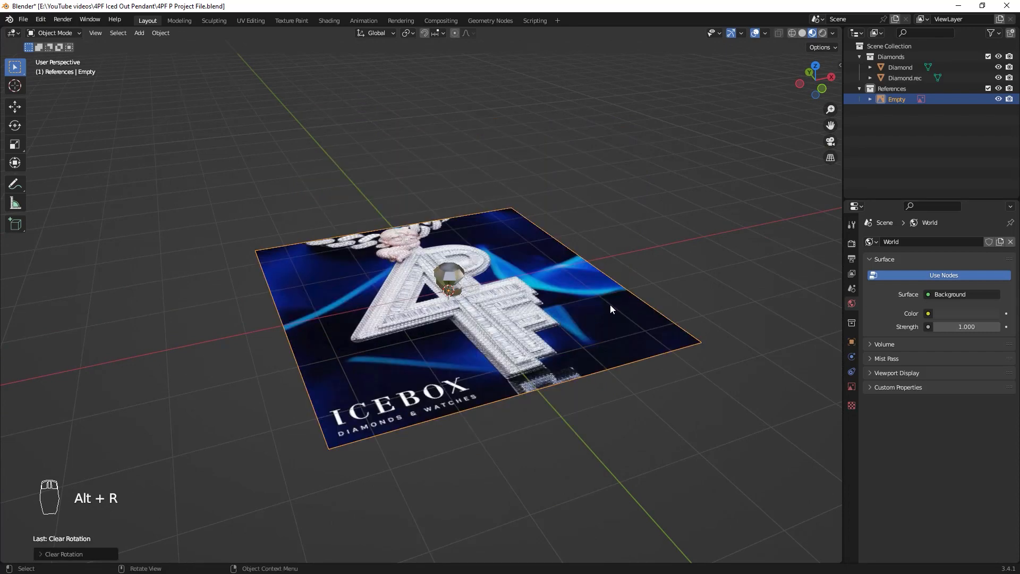
Try moving the reference image away from the origin and shrinking it, resetting its location and scale after each change
middle_drag(356, 389, 328, 391)
key(g)
click(531, 200)
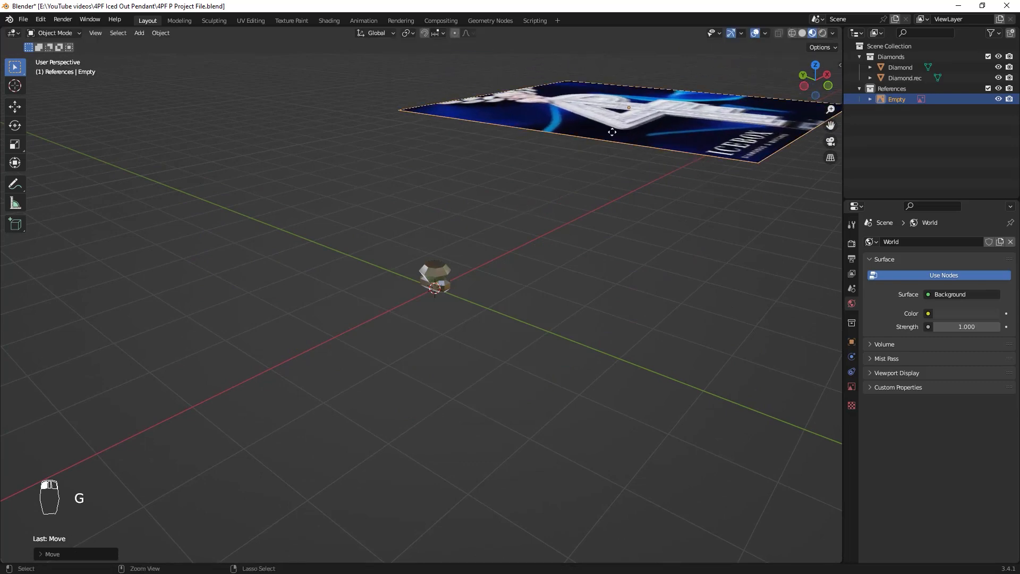
scroll(590, 197, down, 2)
mouse_move(591, 193)
middle_down()
mouse_move(553, 222)
mouse_move(584, 181)
middle_up()
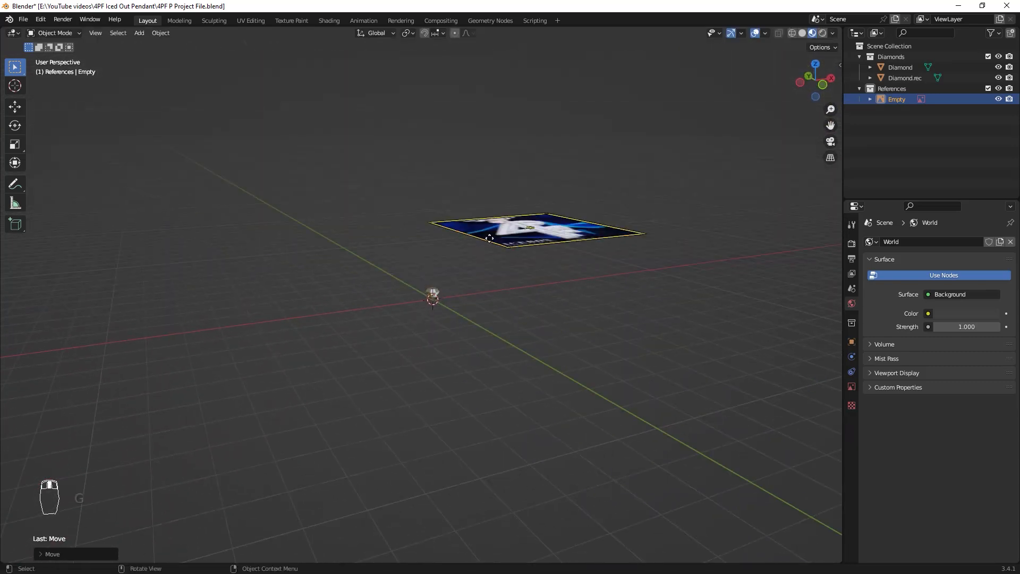
ctrl+middle_drag(430, 372, 446, 315)
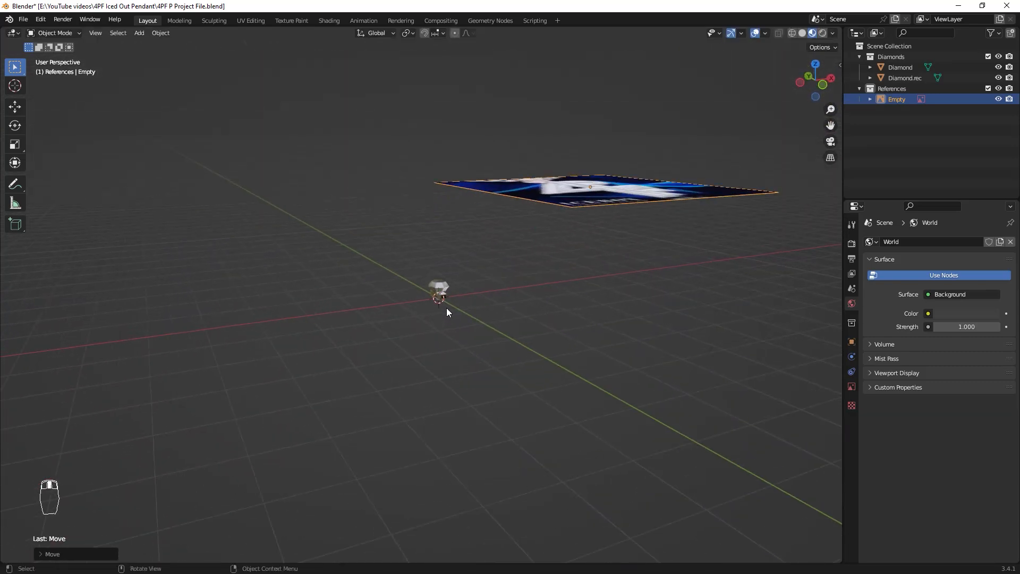
key(alt+g)
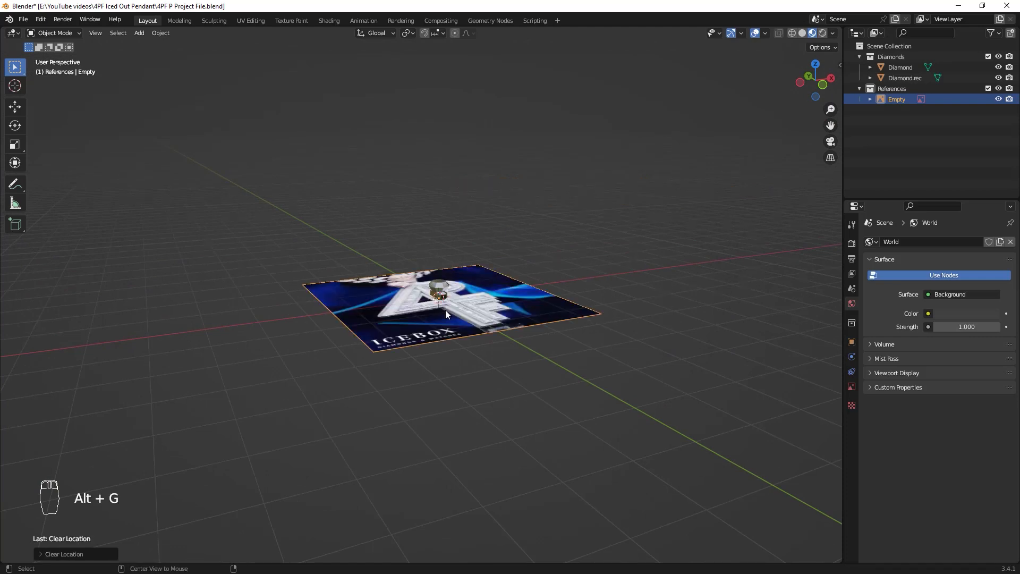
key(s)
click(509, 279)
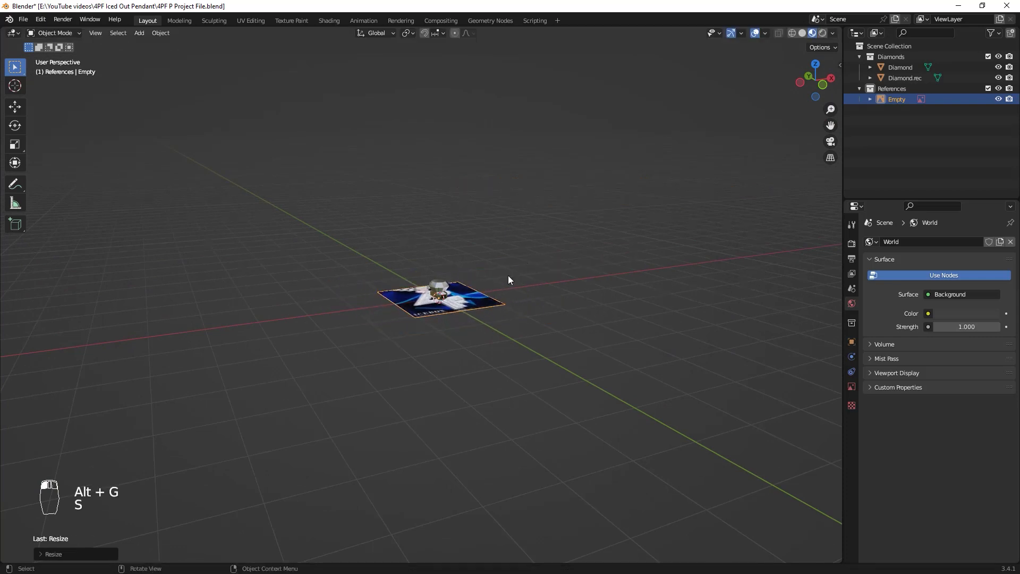
key(alt+s)
scroll(580, 375, up, 4)
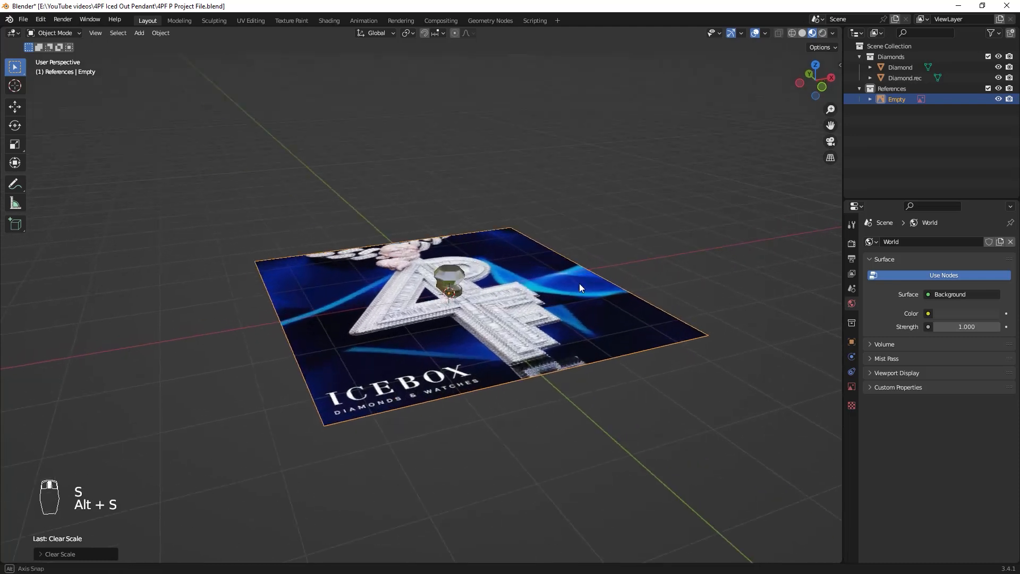
Scale the reference image down to about 0.4 of its size
key(s)
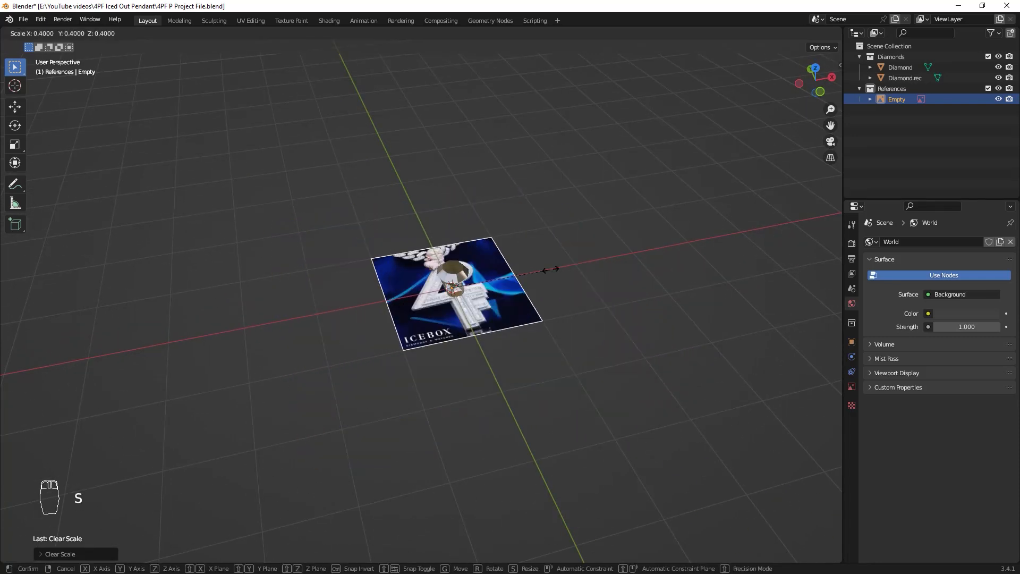
click(546, 295)
scroll(545, 395, up, 2)
middle_drag(540, 379, 486, 352)
scroll(592, 378, up, 3)
scroll(487, 352, up, 1)
scroll(488, 373, down, 3)
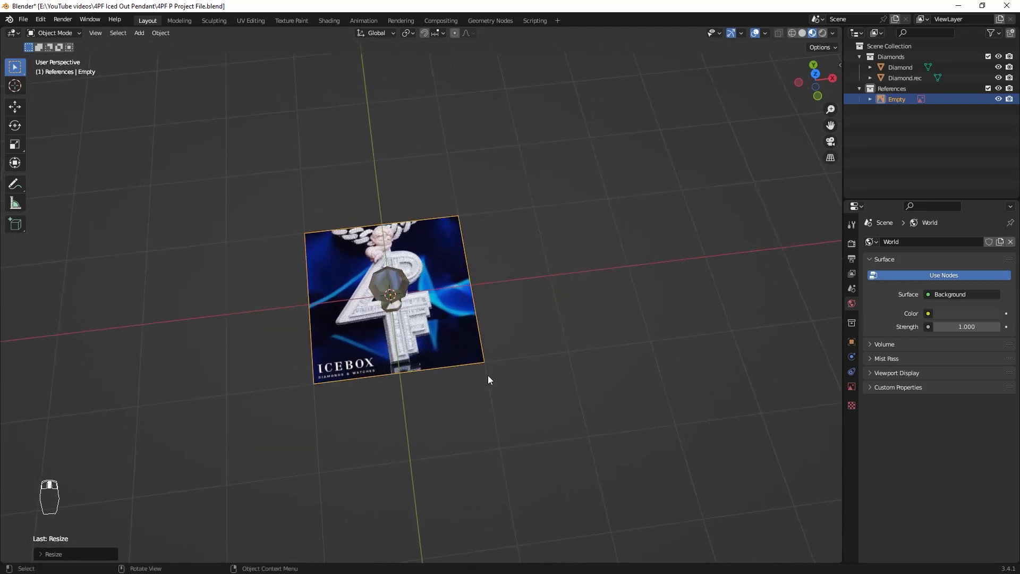
Scale the reference image up by a factor of 2
key(s)
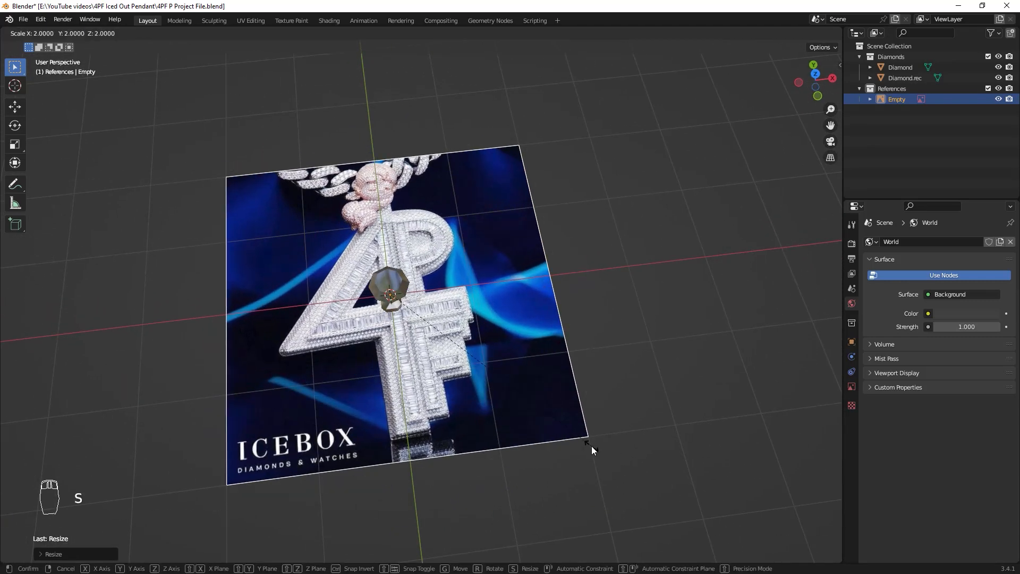
click(593, 447)
middle_drag(587, 438, 611, 393)
scroll(375, 338, up, 2)
middle_drag(375, 339, 398, 371)
scroll(397, 371, up, 2)
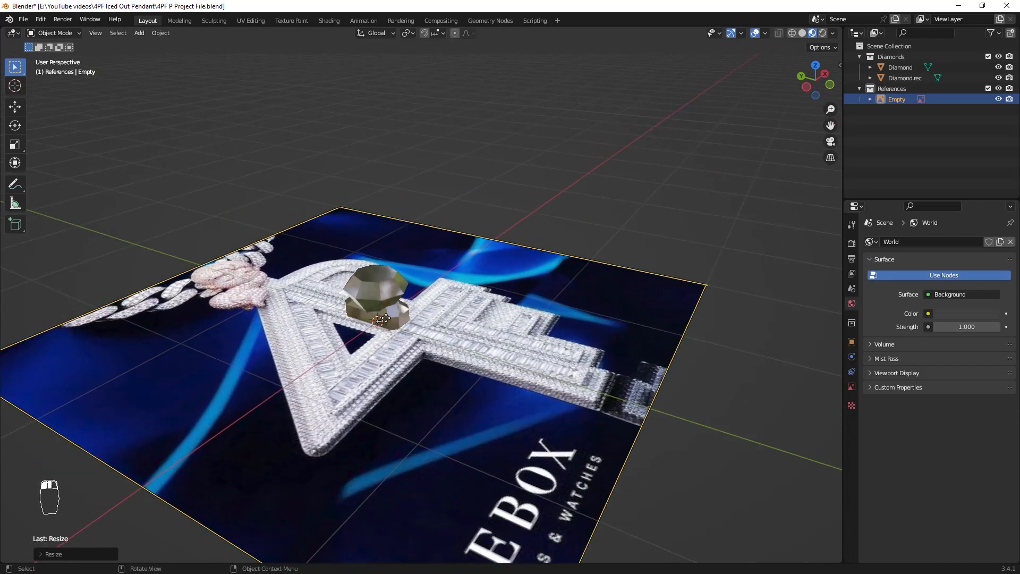
Exclude the Diamonds collection from the view layer so only the reference image is shown
click(386, 318)
shift+middle_drag(487, 332, 502, 320)
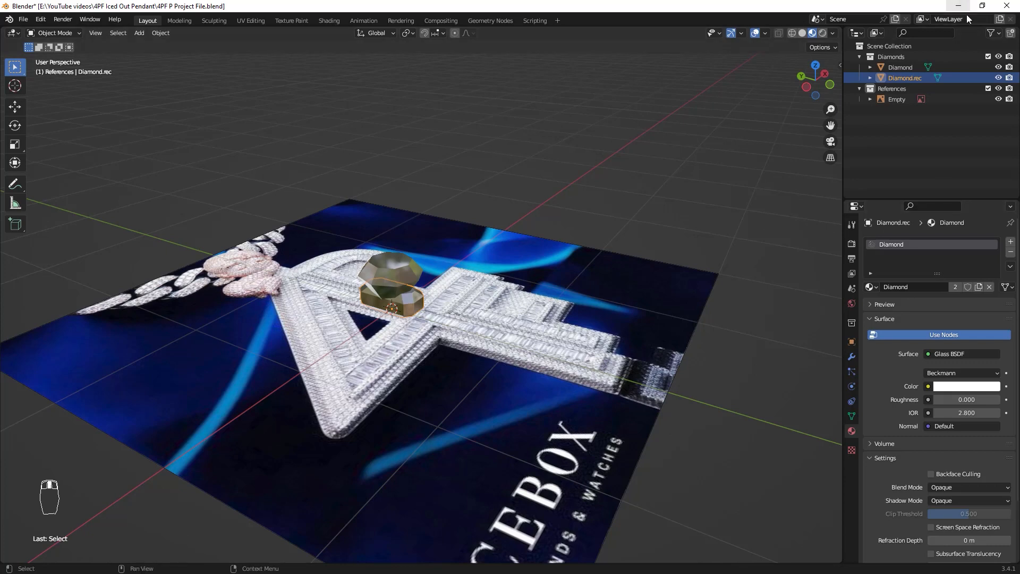
click(988, 56)
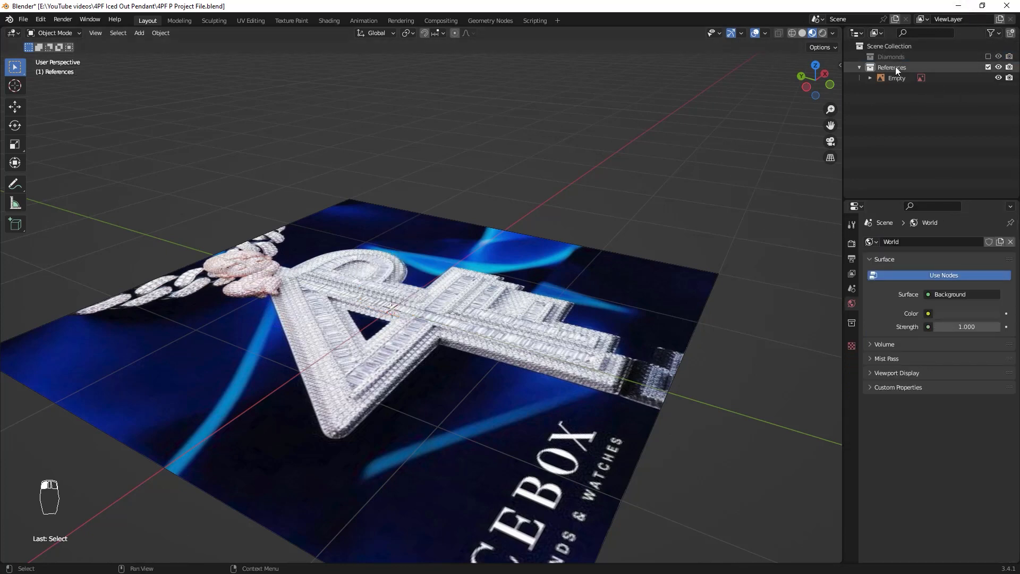
Move the reference image slightly down along the global Z axis and view it from the top
middle_drag(553, 308, 508, 275)
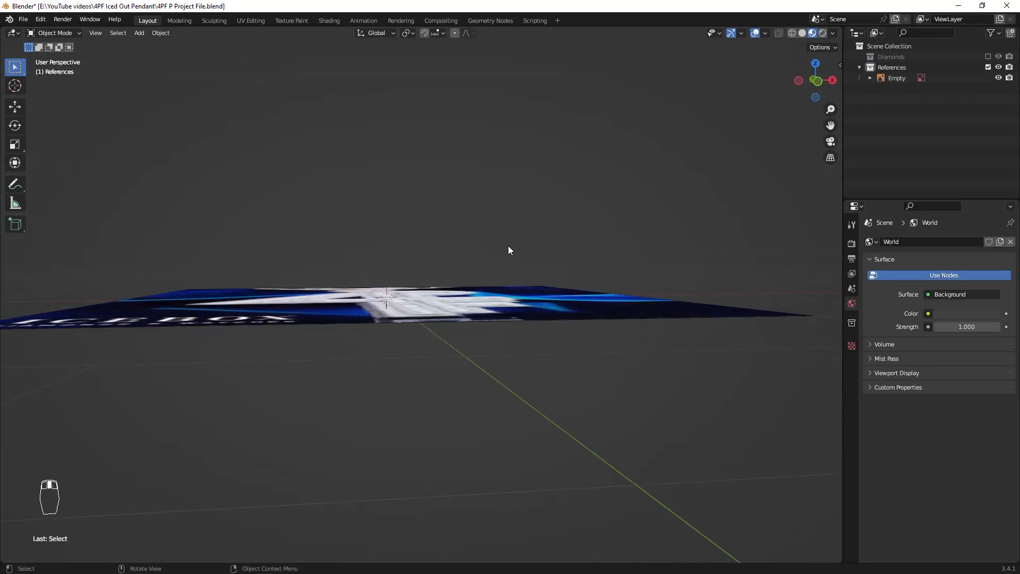
key(KP_7)
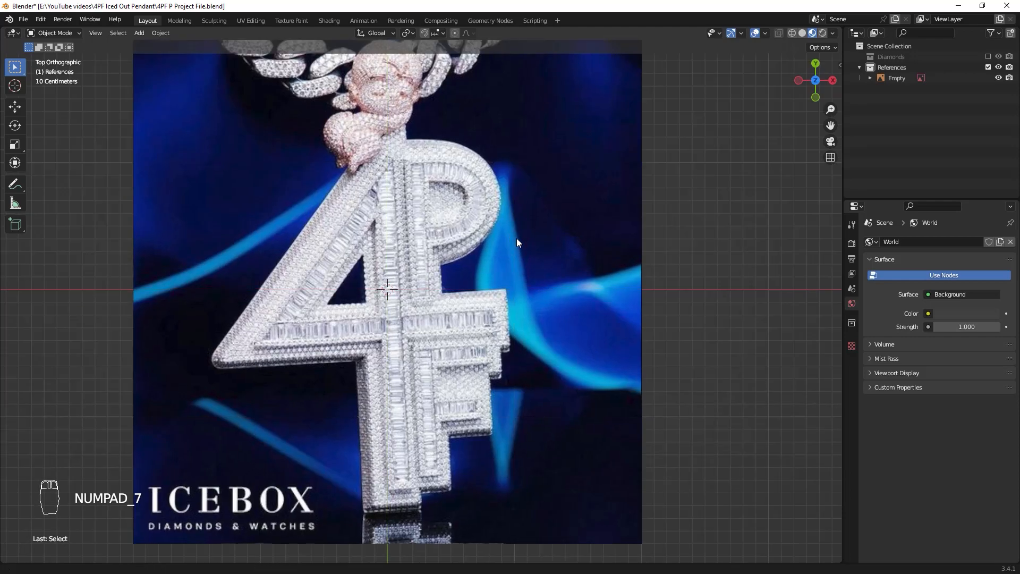
scroll(516, 237, down, 2)
middle_drag(460, 441, 468, 332)
click(467, 333)
key(g)
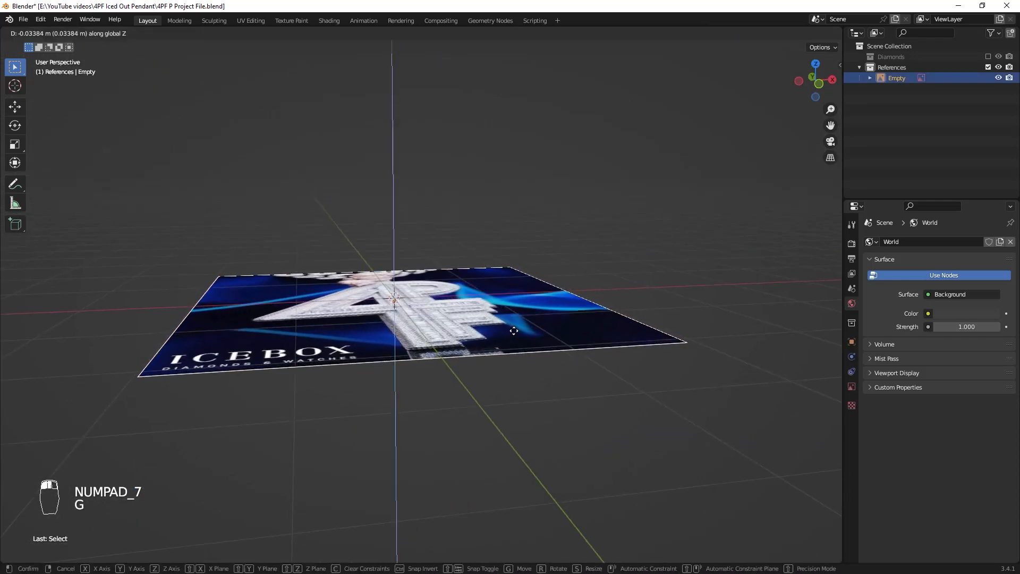
key(z)
click(570, 330)
key(KP_7)
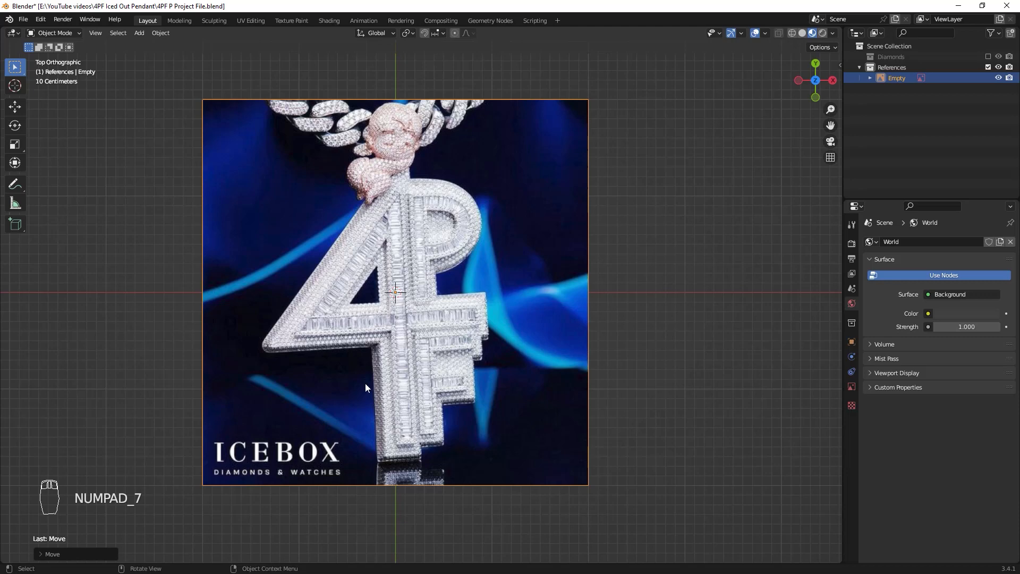
Add a plane mesh at the origin over the centre of the pendant reference
scroll(376, 449, up, 1)
shift+middle_drag(384, 407, 530, 337)
scroll(507, 371, up, 2)
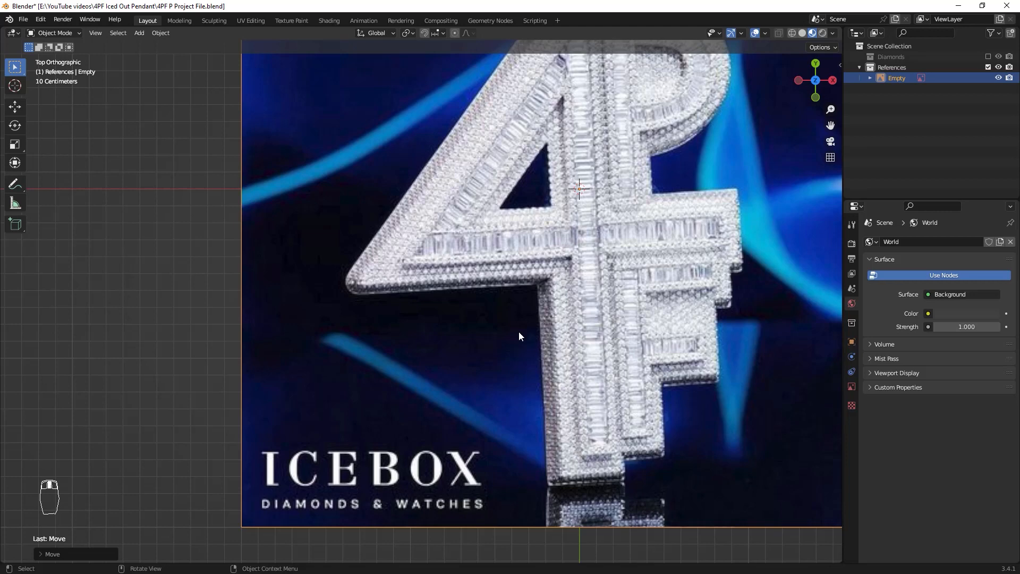
scroll(657, 407, down, 2)
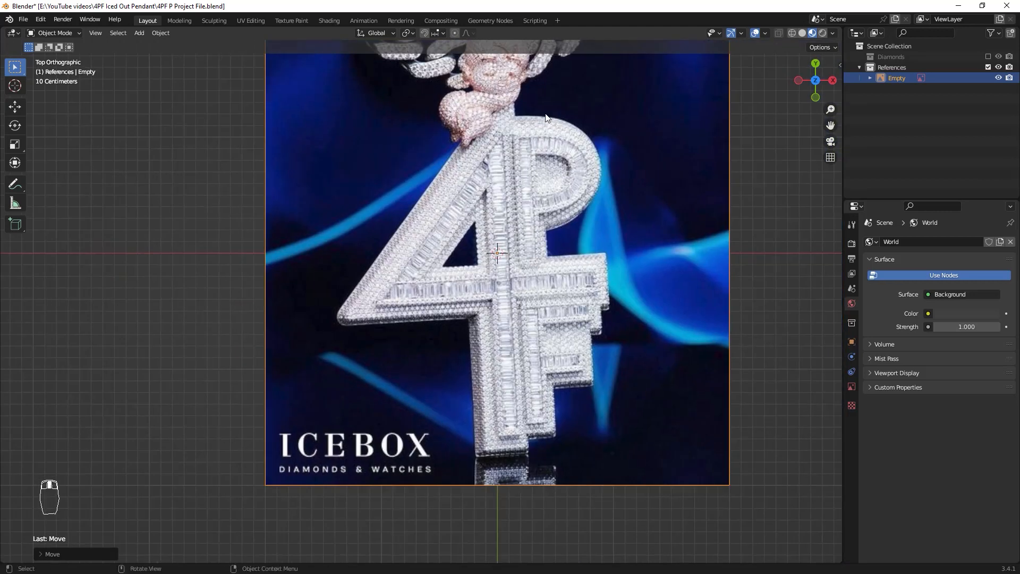
shift+middle_drag(523, 297, 505, 317)
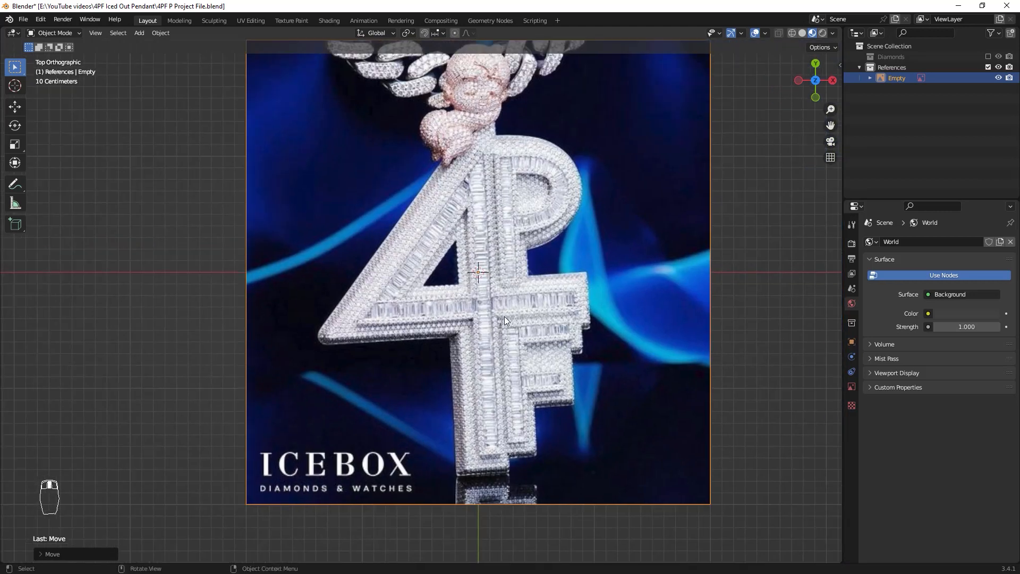
key(shift+a)
mouse_move(450, 202)
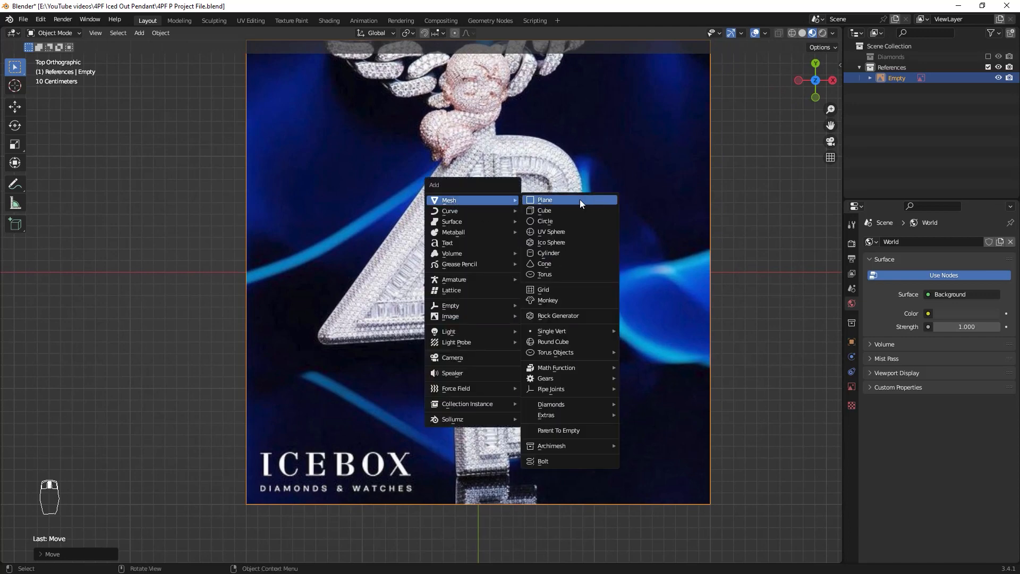
click(580, 201)
middle_drag(651, 250, 581, 287)
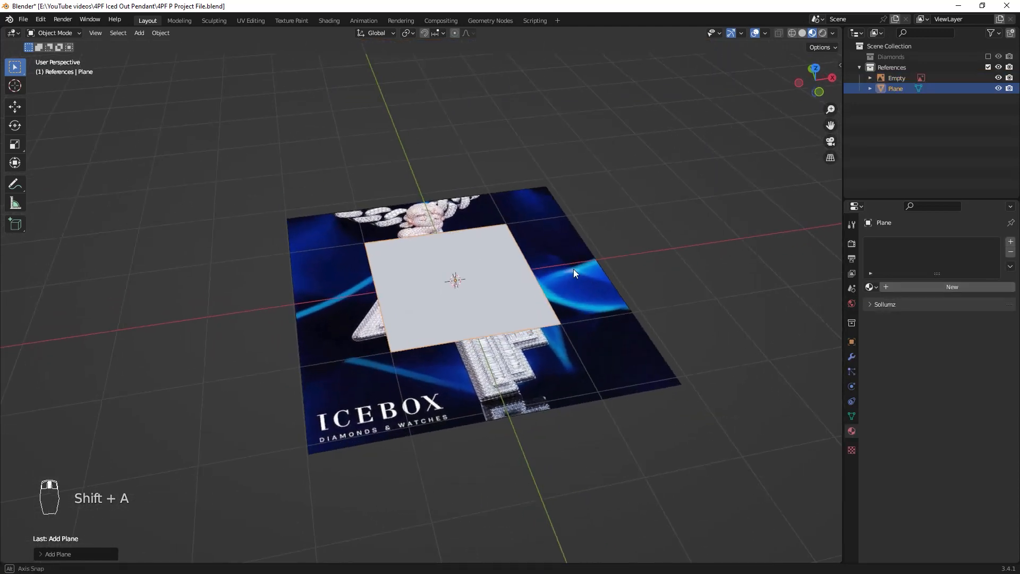
Show the new plane from the top in solid shading and enter Edit Mode on it
key(ctrl+shift+z)
key(ctrl+shift+z)
key(ctrl+shift+z)
key(ctrl+shift+z)
key(ctrl+shift+z)
key(ctrl+shift+z)
key(ctrl+shift+z)
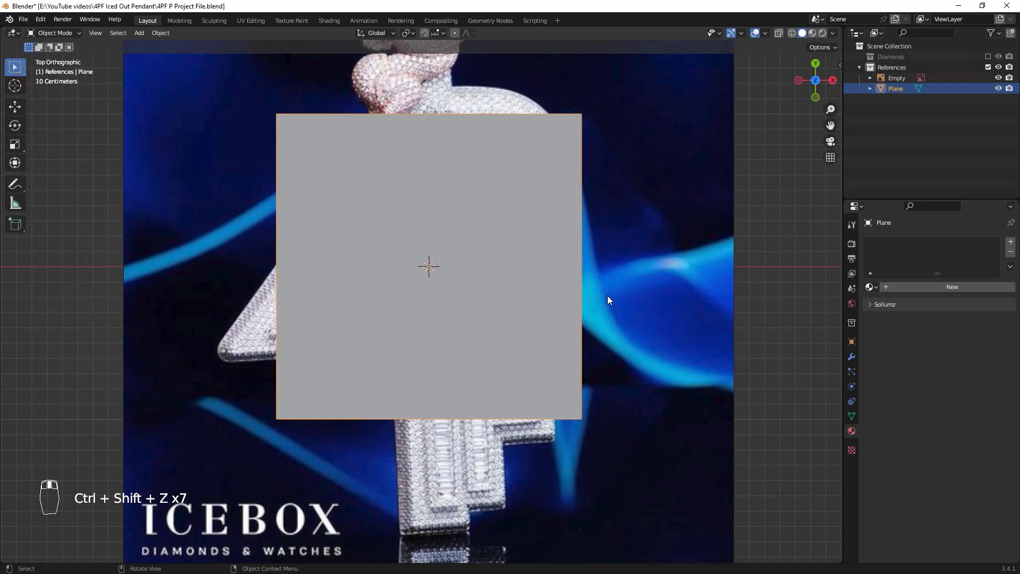
key(Tab)
key(1)
key(ctrl+z)
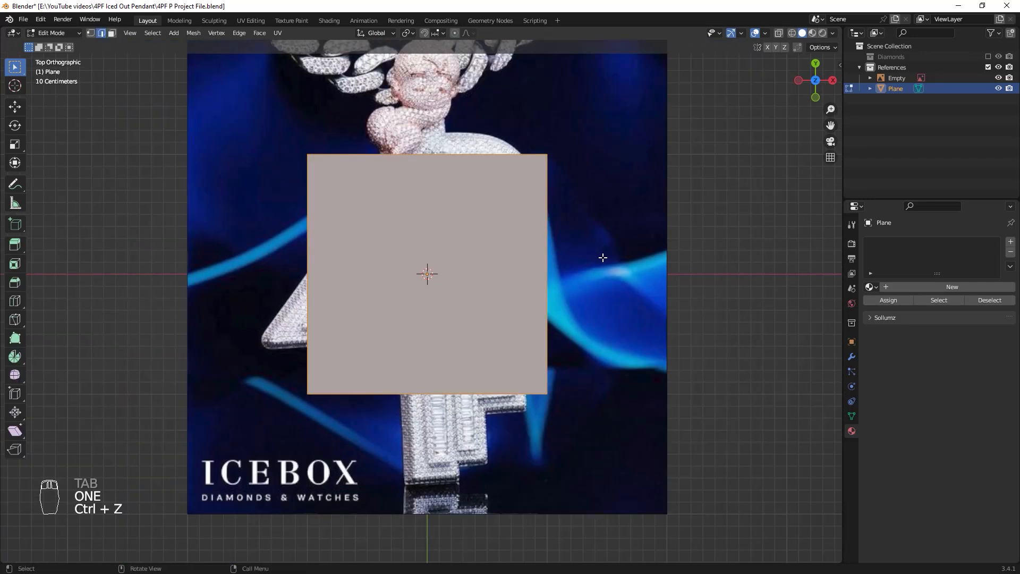
Turn on X-ray display to see the pendant through the plane, and turn it off again
key(alt+z)
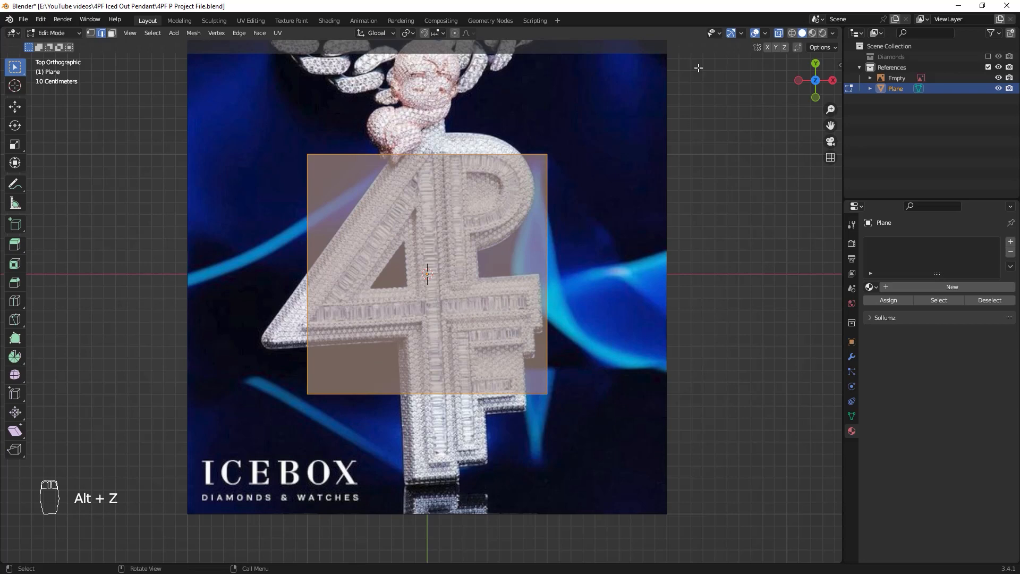
key(ctrl+z)
key(ctrl+shift+z)
click(779, 34)
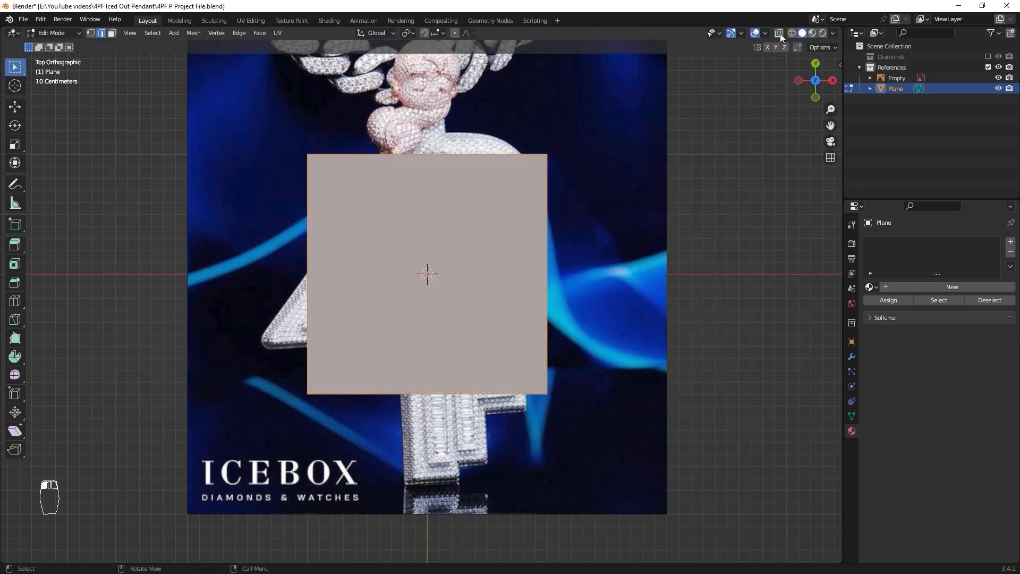
Turn on X-ray display to see the reference through the plane and switch to vertex selection
click(780, 33)
click(780, 33)
click(780, 33)
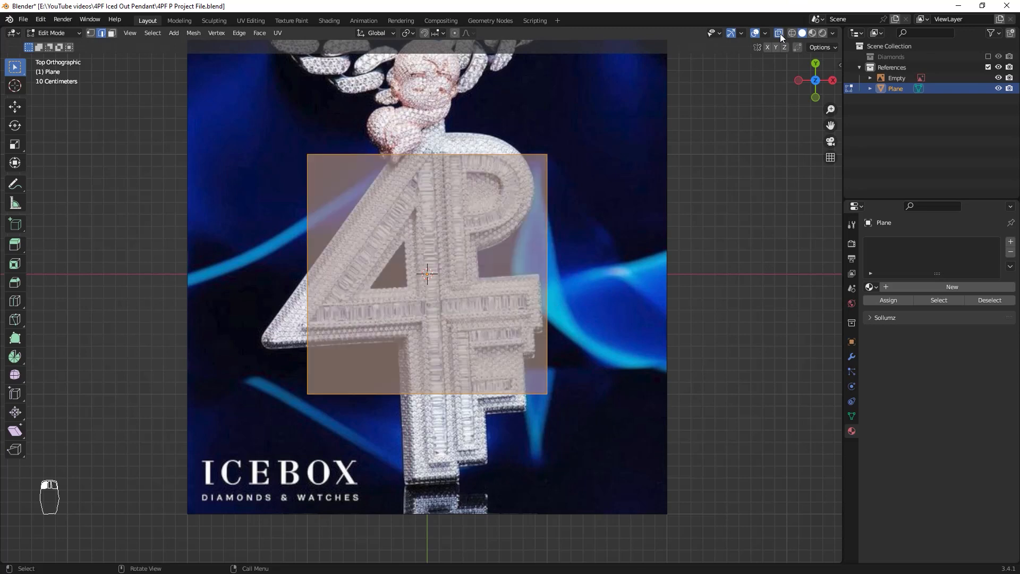
key(1)
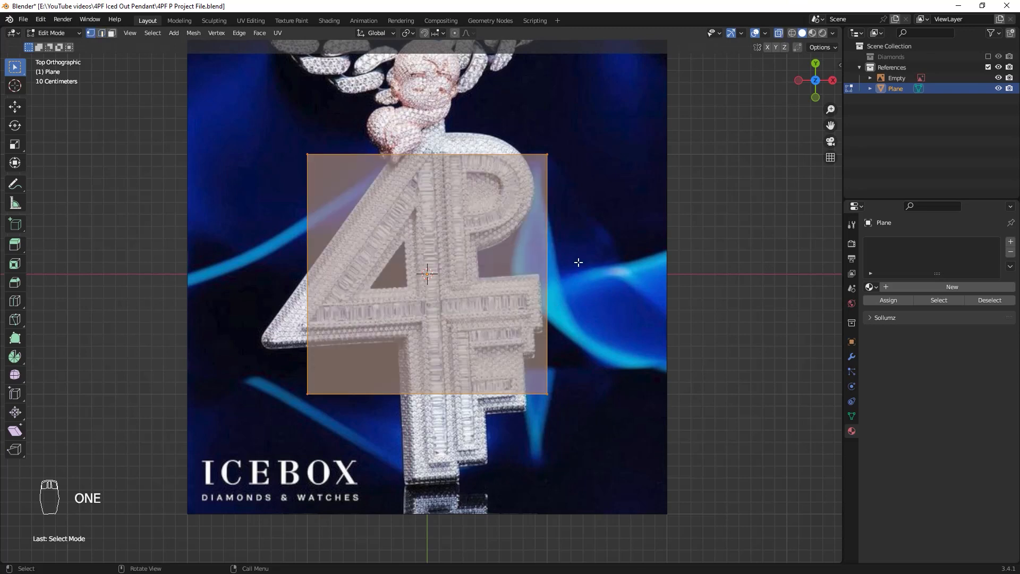
Scale the plane along global X to the width of the 4's vertical bar and align it over that bar
key(s)
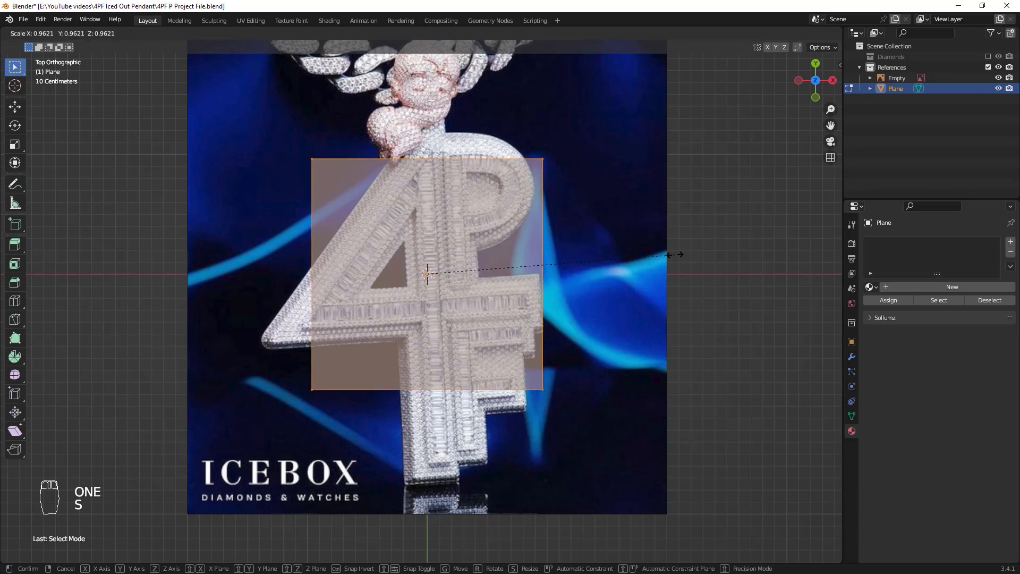
key(x)
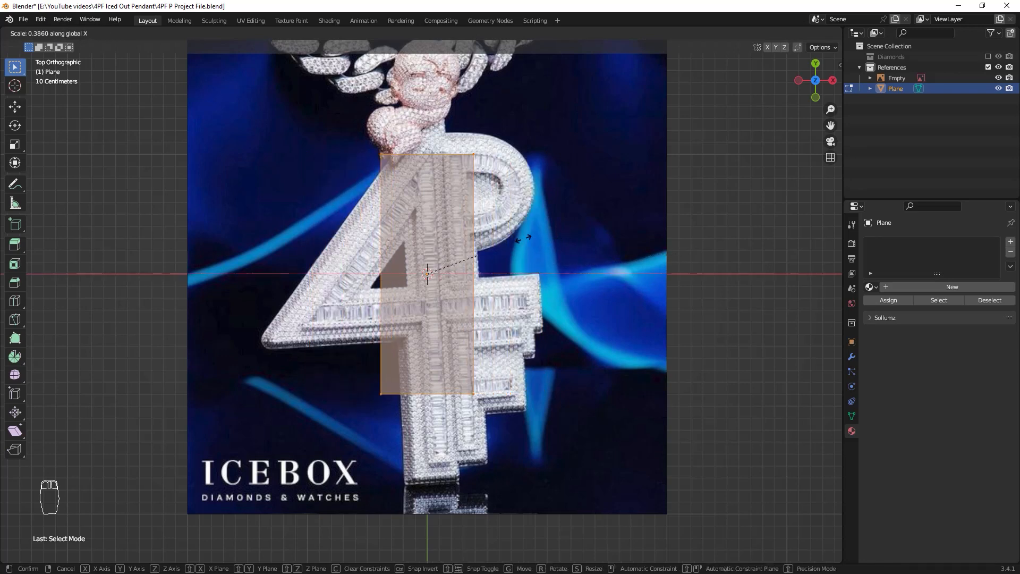
click(520, 241)
key(s)
key(x)
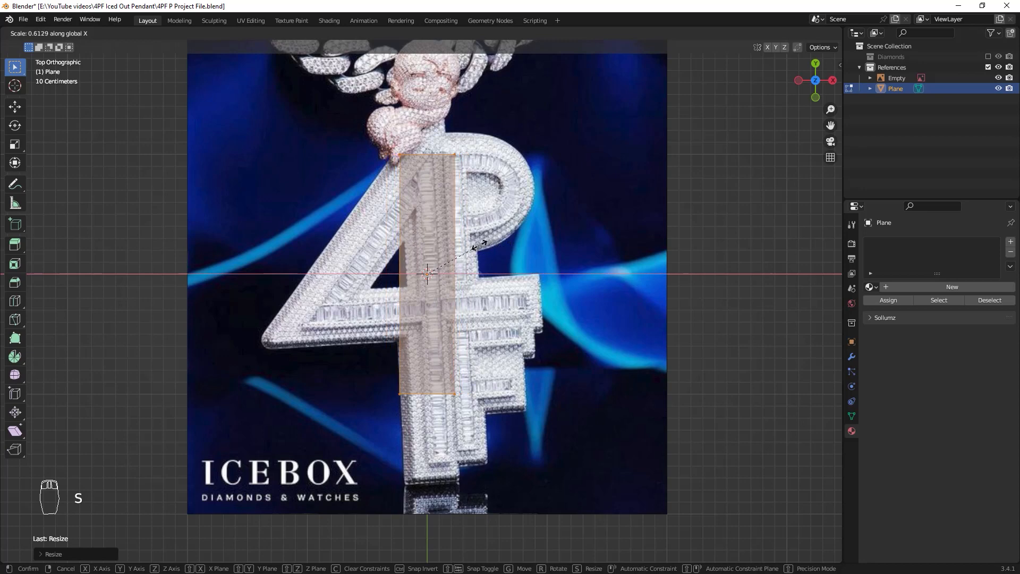
click(459, 256)
scroll(497, 366, up, 1)
scroll(497, 366, up, 1)
key(g)
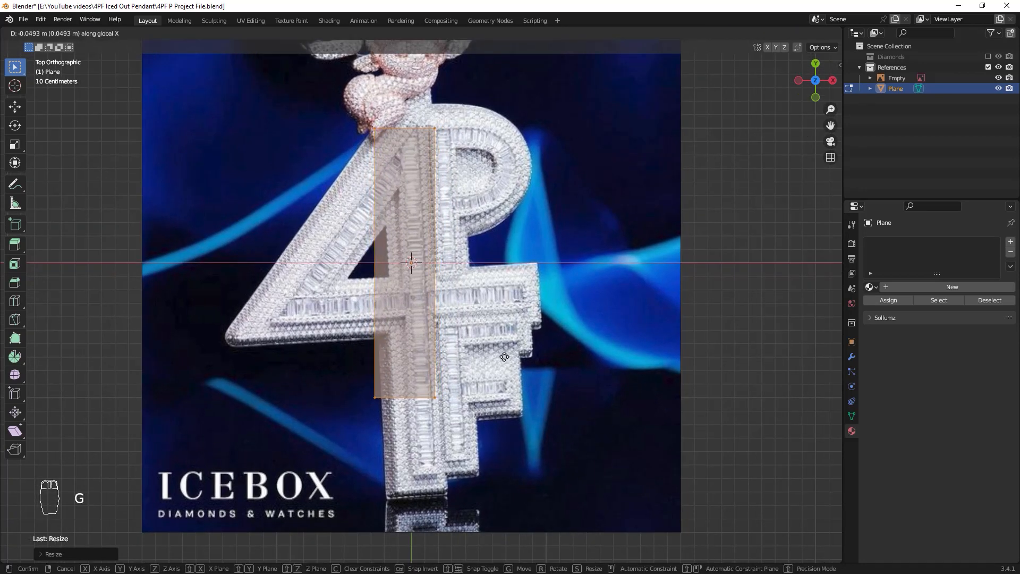
click(364, 184)
Move the two upper vertices of the strip up along Y to the middle of the figure's head
drag(318, 101, 573, 245)
shift+middle_drag(573, 246, 578, 317)
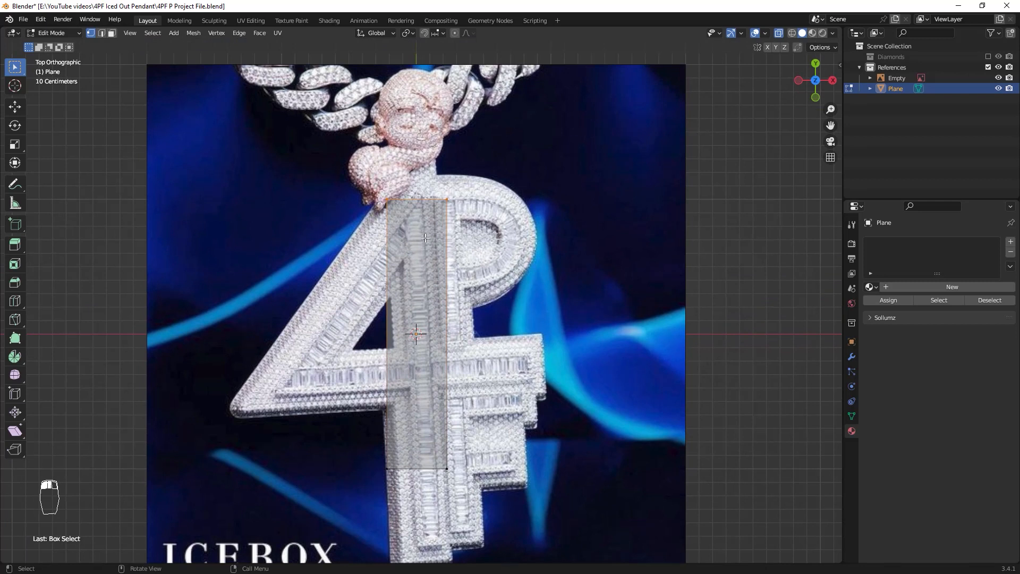
key(g)
click(435, 318)
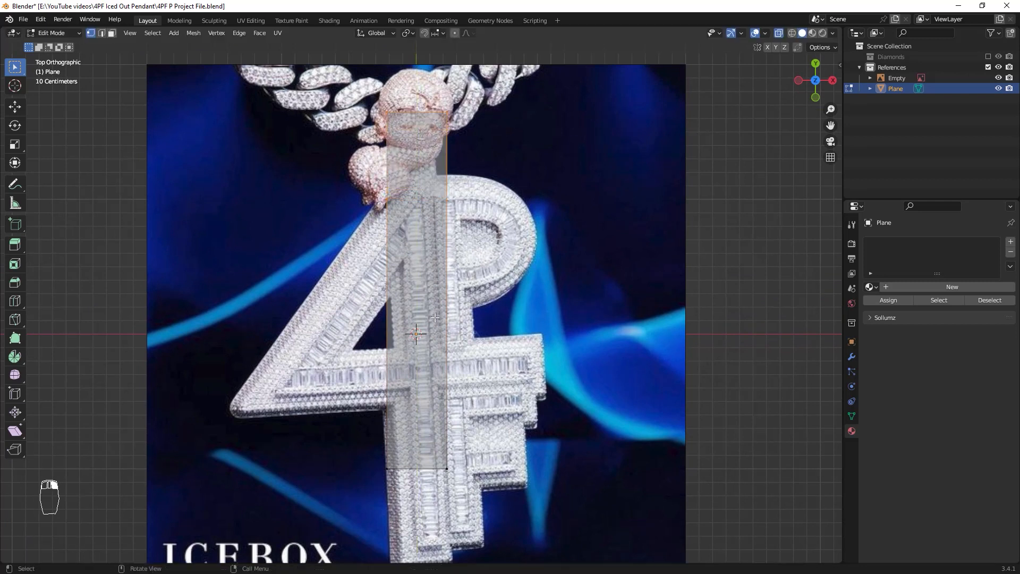
key(g)
right_click(587, 358)
key(r)
key(s)
right_click(553, 252)
key(r)
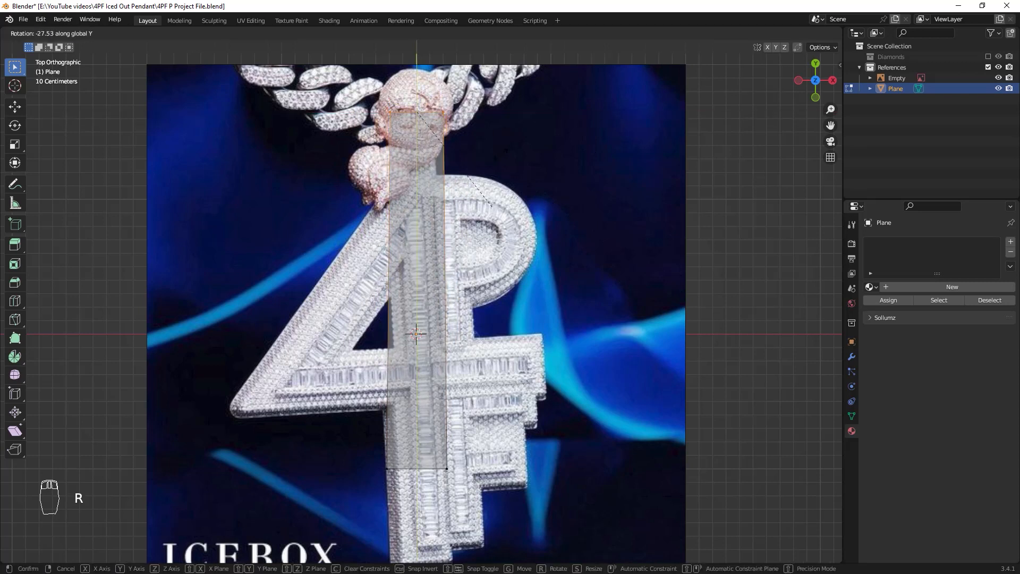
key(y)
right_click(433, 301)
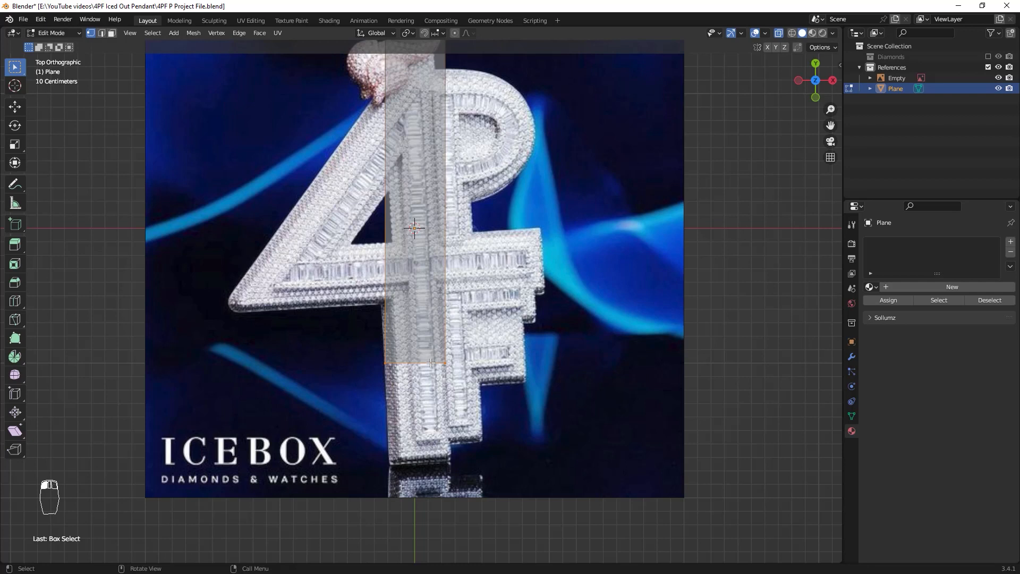
Move the strip's two lower vertices down along Y by about 0.73 m to the lower end of the pendant's stem
key(g)
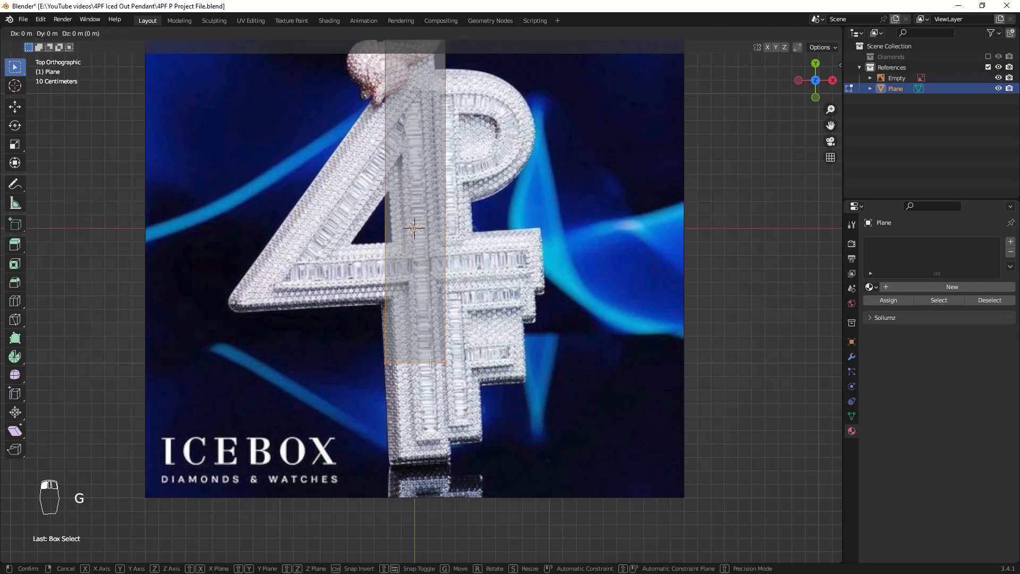
key(y)
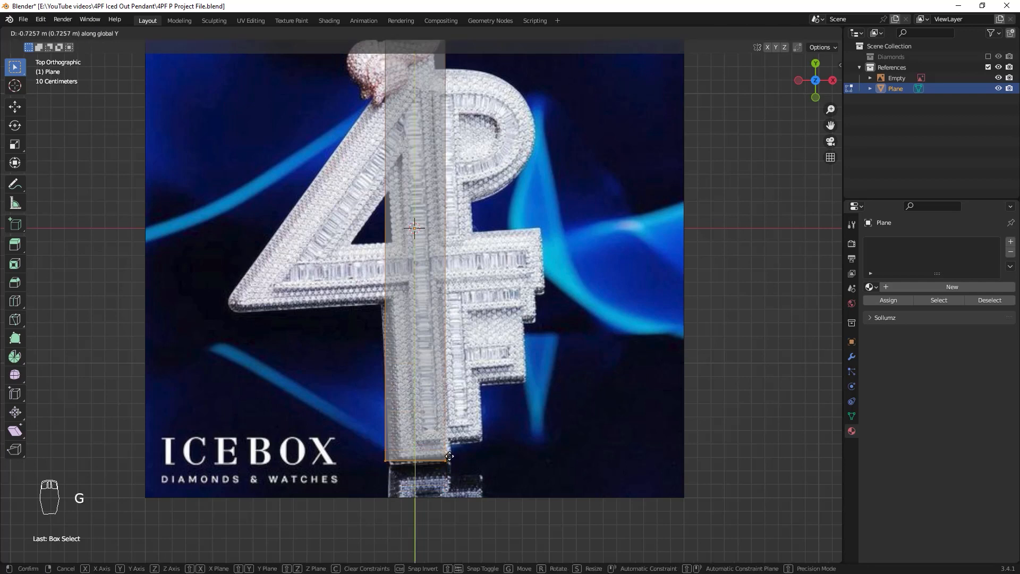
click(507, 436)
shift+middle_drag(507, 436, 466, 464)
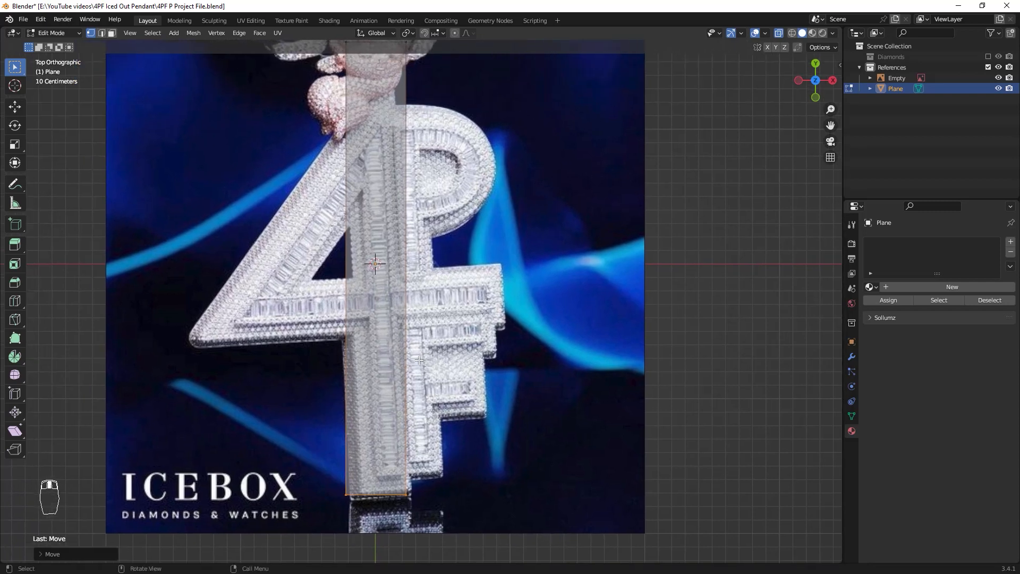
Add two horizontal loop cuts to the strip at the lower and upper edges of the 4's crossbar
key(ctrl+r)
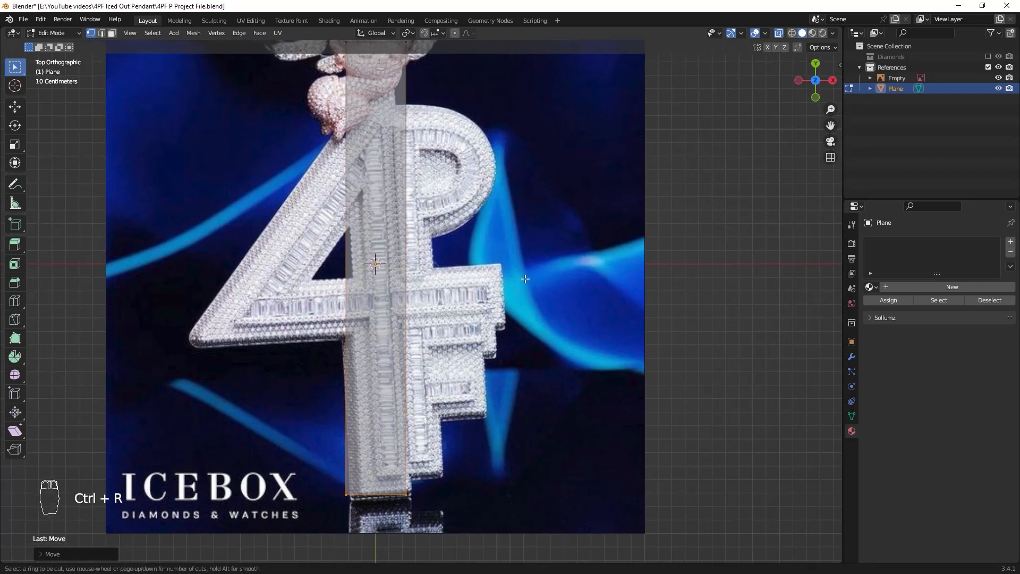
click(400, 256)
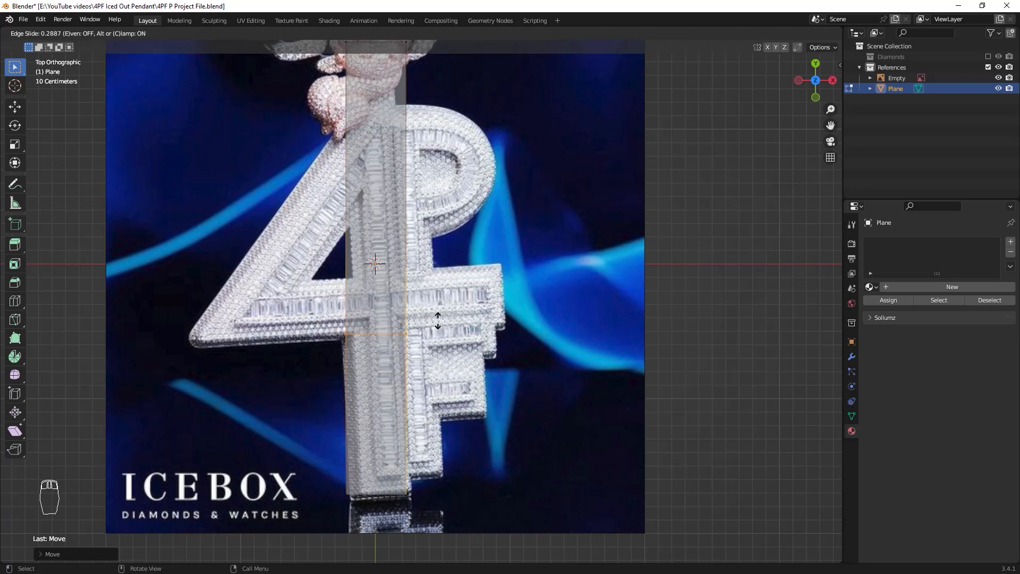
click(438, 321)
key(ctrl+r)
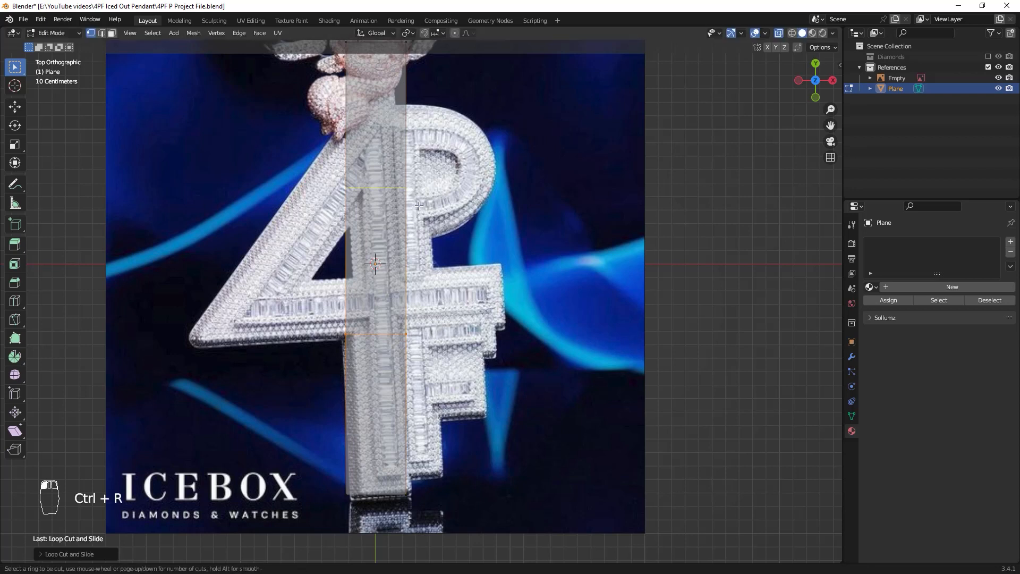
click(440, 292)
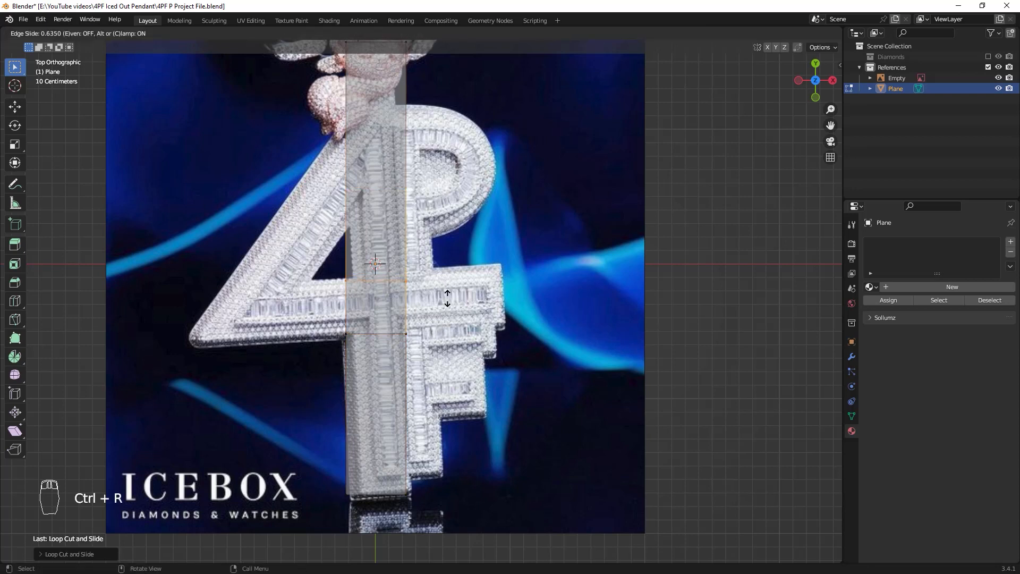
click(447, 299)
Add two horizontal loop cuts to the strip, one at the underside of the P's bowl and one at the P's top edge
key(ctrl+r)
click(423, 253)
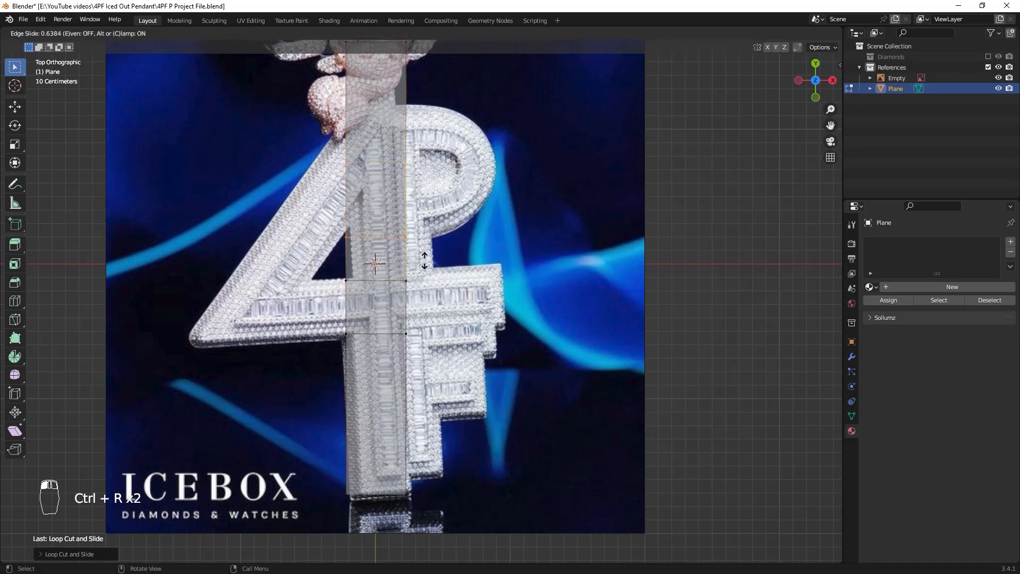
click(424, 260)
key(ctrl+r)
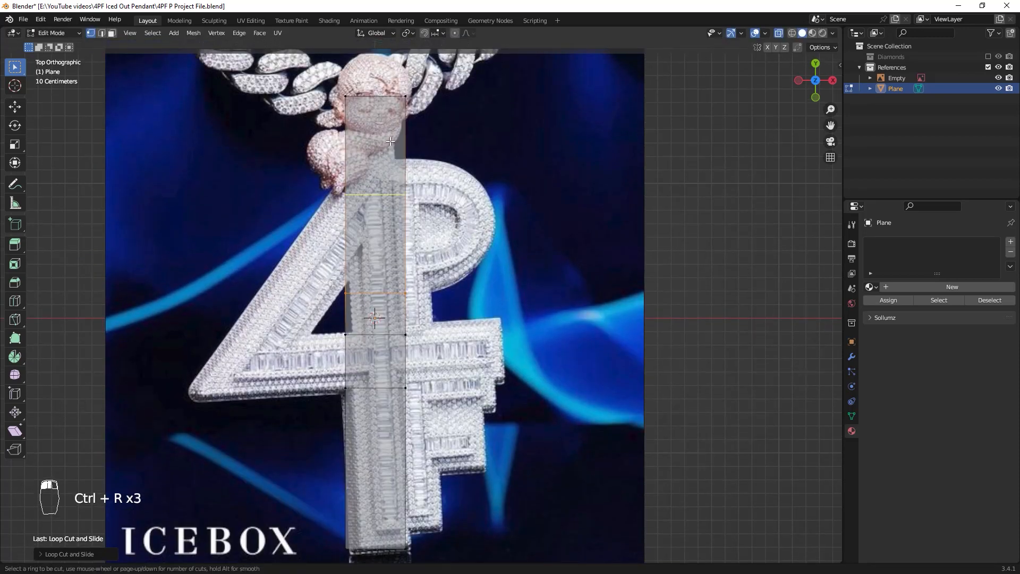
click(391, 145)
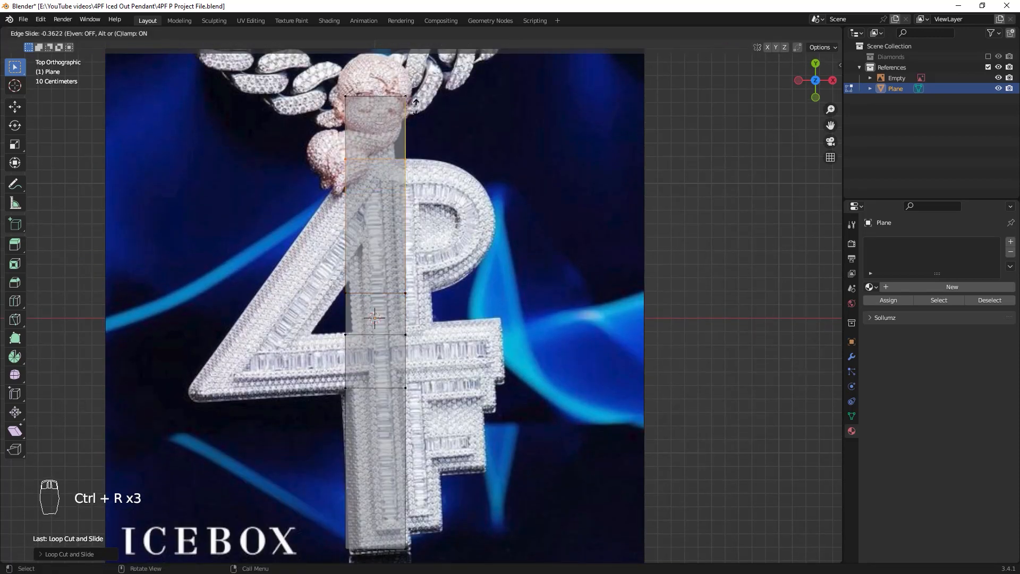
click(416, 107)
Add three horizontal loop cuts to the lower part of the strip, level with the undersides of the F's stepped blocks
shift+middle_drag(415, 114, 401, 41)
key(ctrl+r)
click(391, 348)
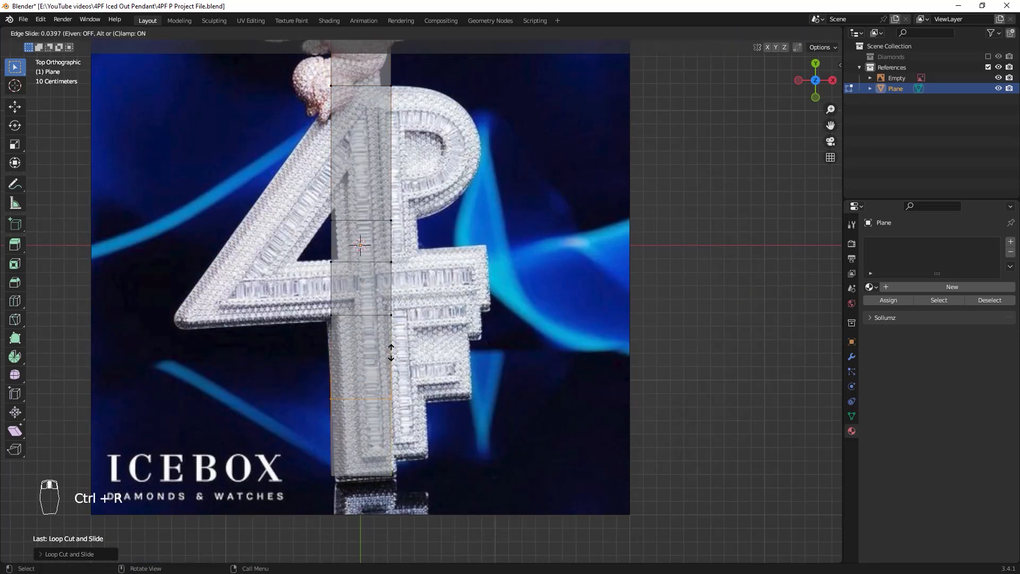
click(484, 372)
key(ctrl+r)
click(390, 458)
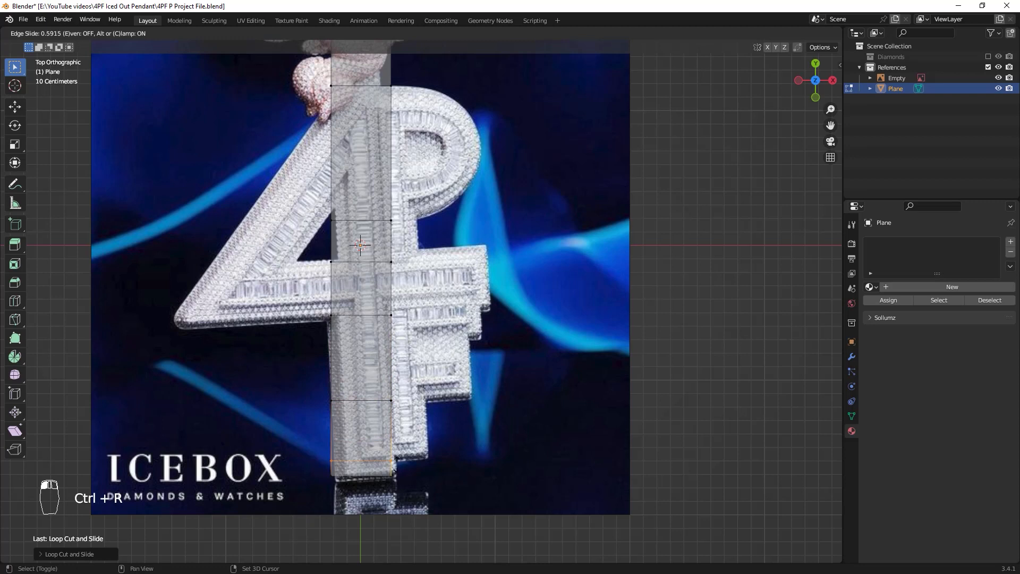
click(421, 456)
shift+middle_drag(463, 461, 377, 467)
shift+middle_drag(276, 385, 315, 417)
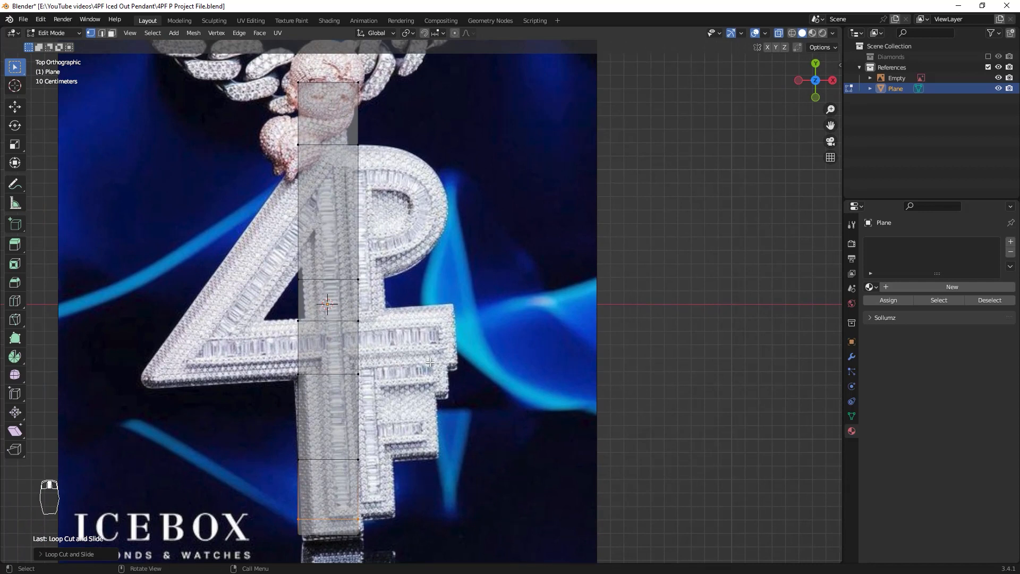
key(ctrl+r)
click(368, 360)
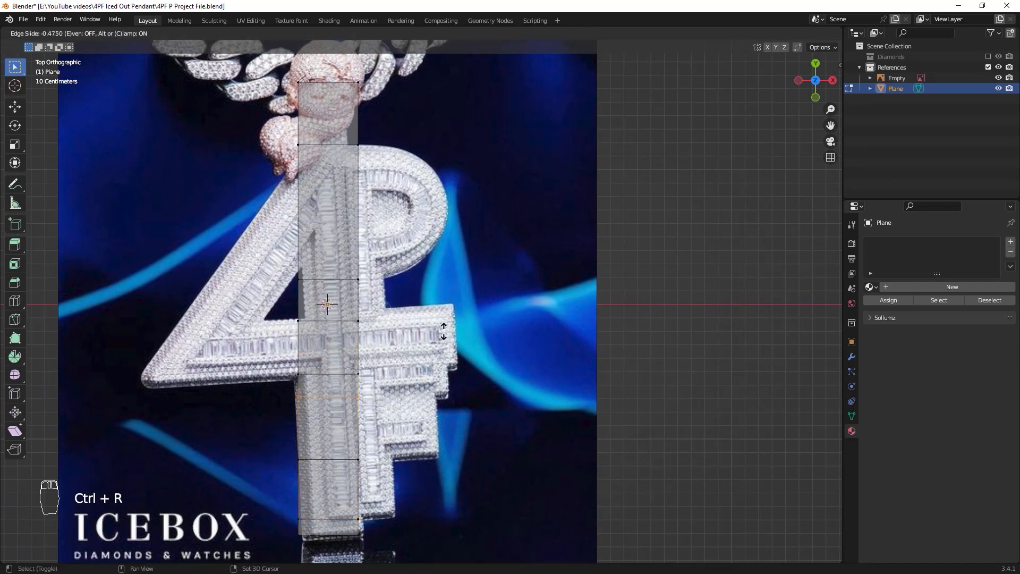
click(434, 359)
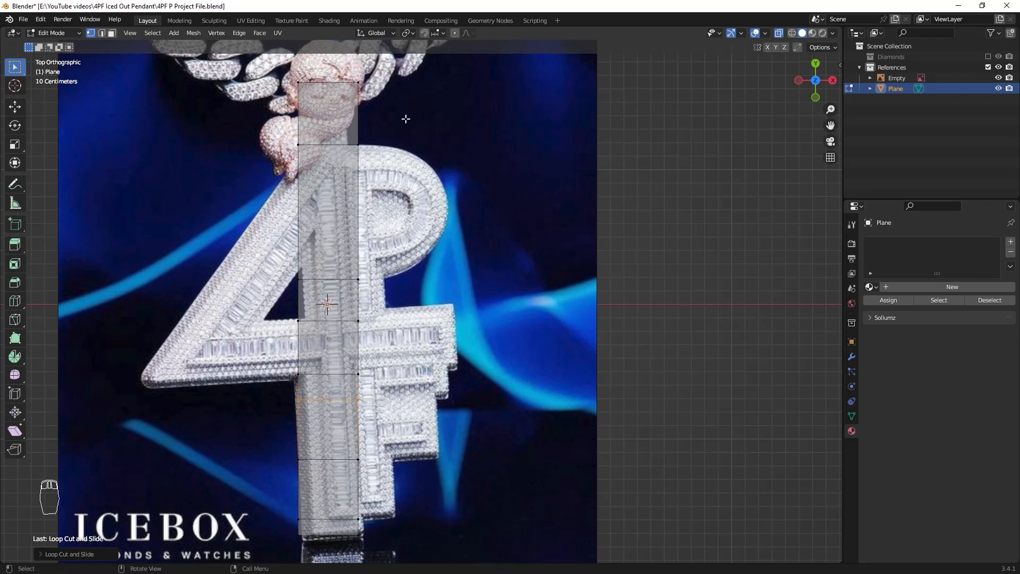
Extrude the strip's right-hand vertices from the P's top downward by about 0.23 m along X, then shift them back about 0.02 m
drag(405, 114, 342, 524)
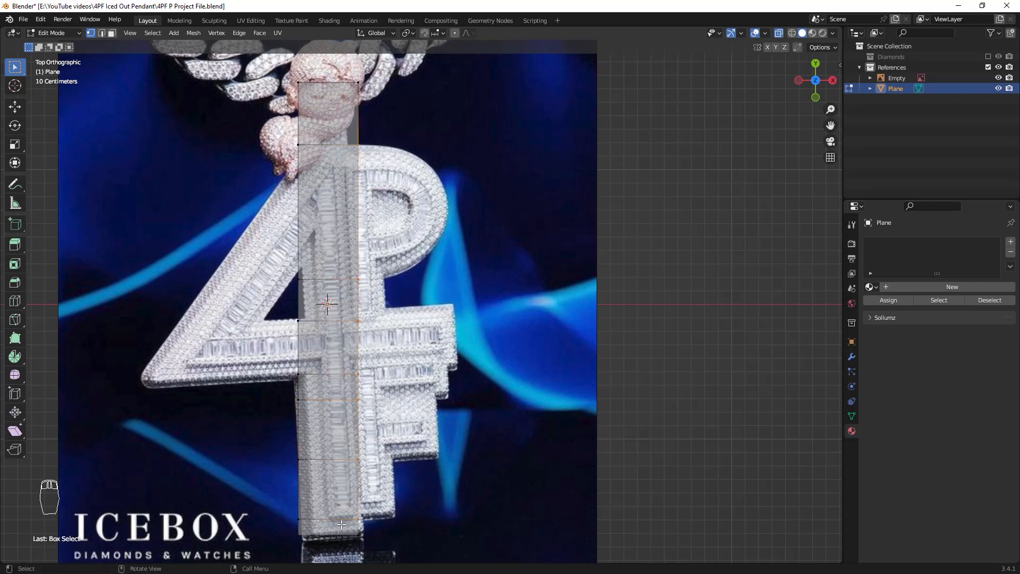
key(e)
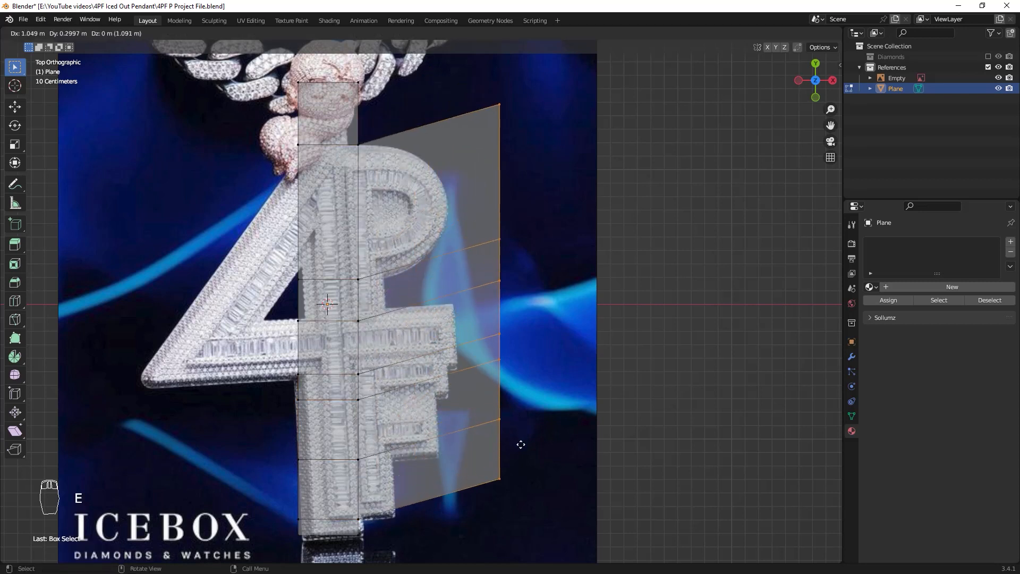
key(x)
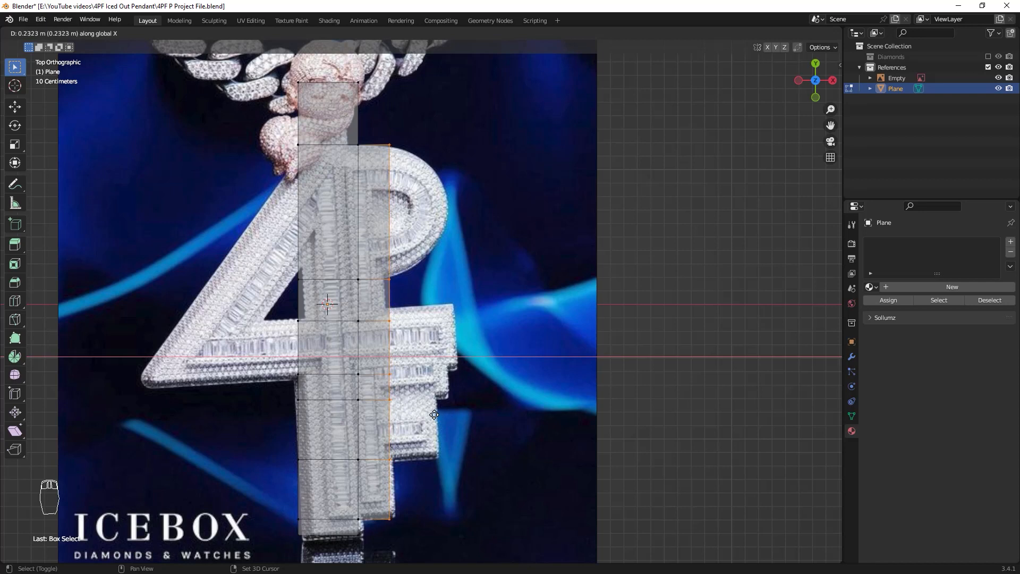
click(435, 414)
key(g)
key(g)
key(g)
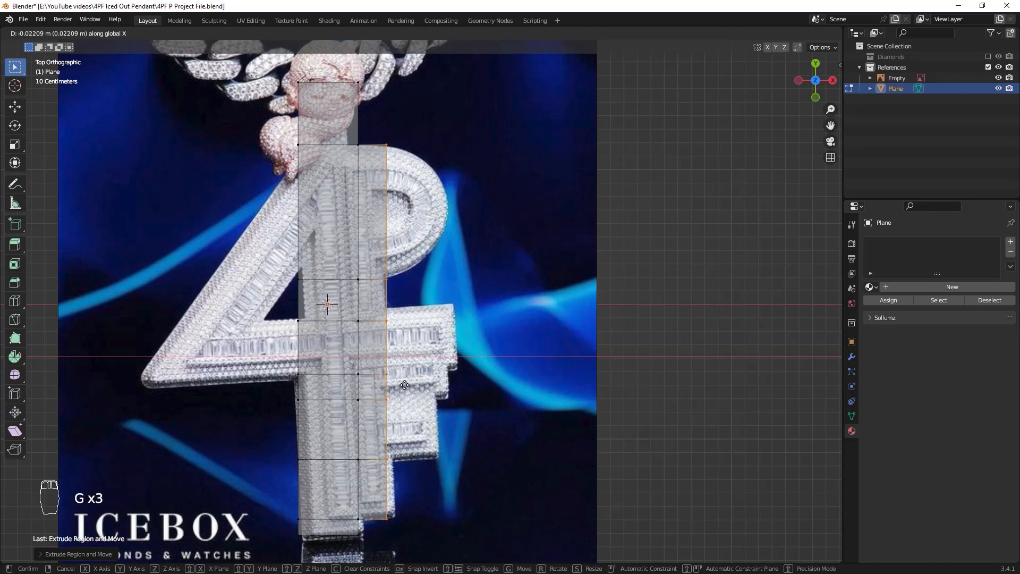
click(402, 273)
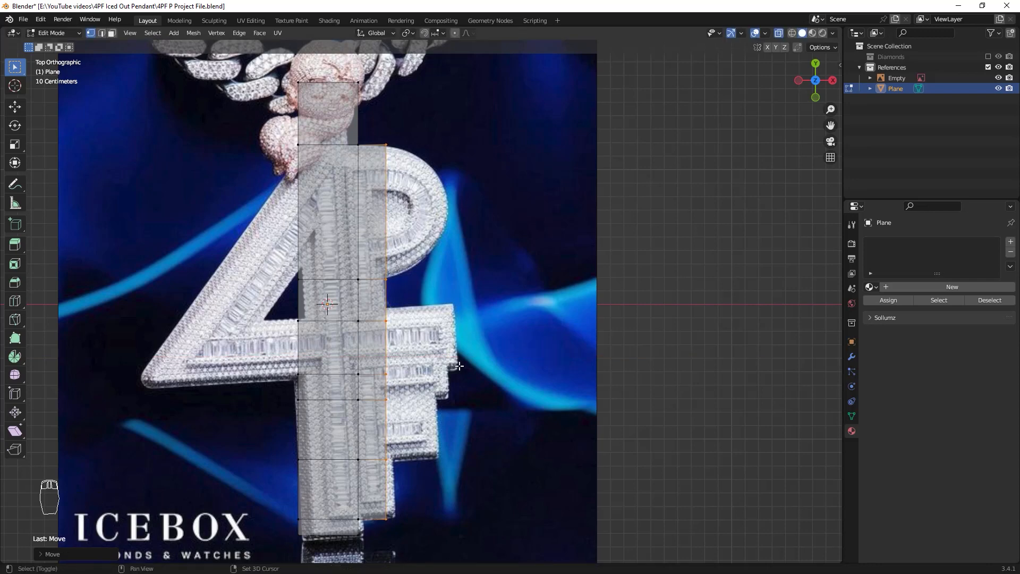
key(ctrl+z)
key(ctrl+z)
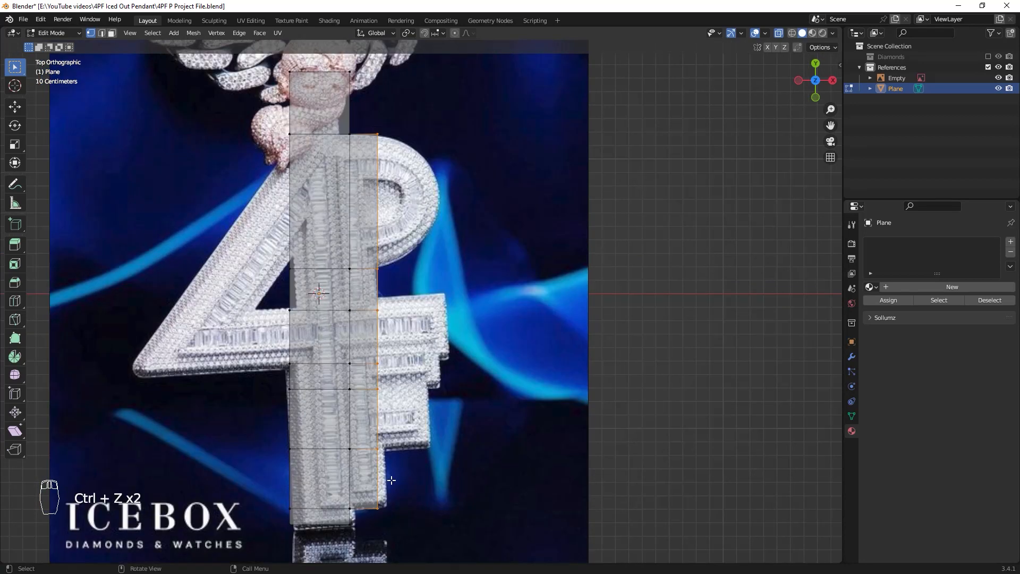
In edge selection, extrude the right-hand edges beside the P and the F's stepped blocks about 0.37 m along X
key(2)
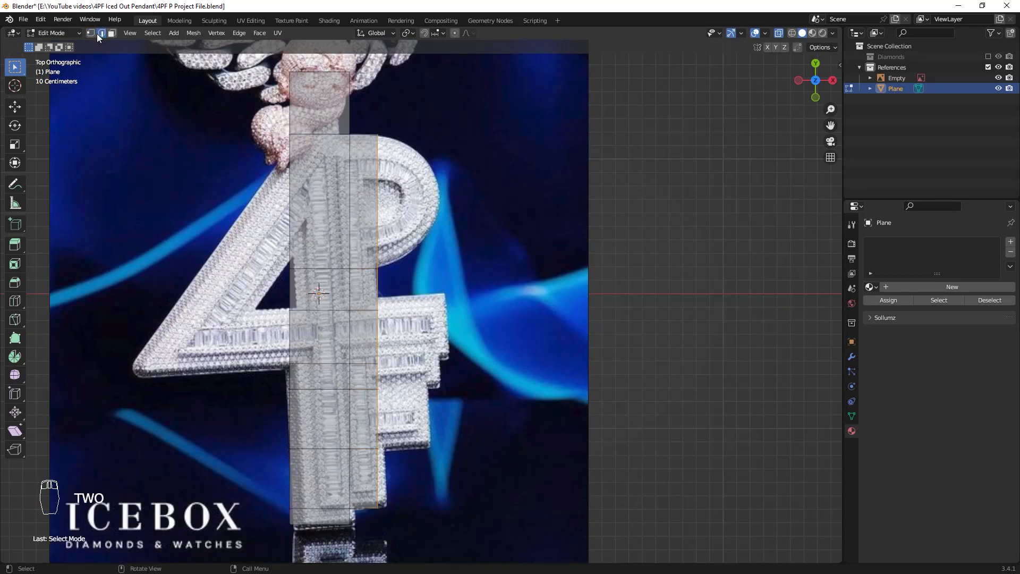
shift+click(380, 479)
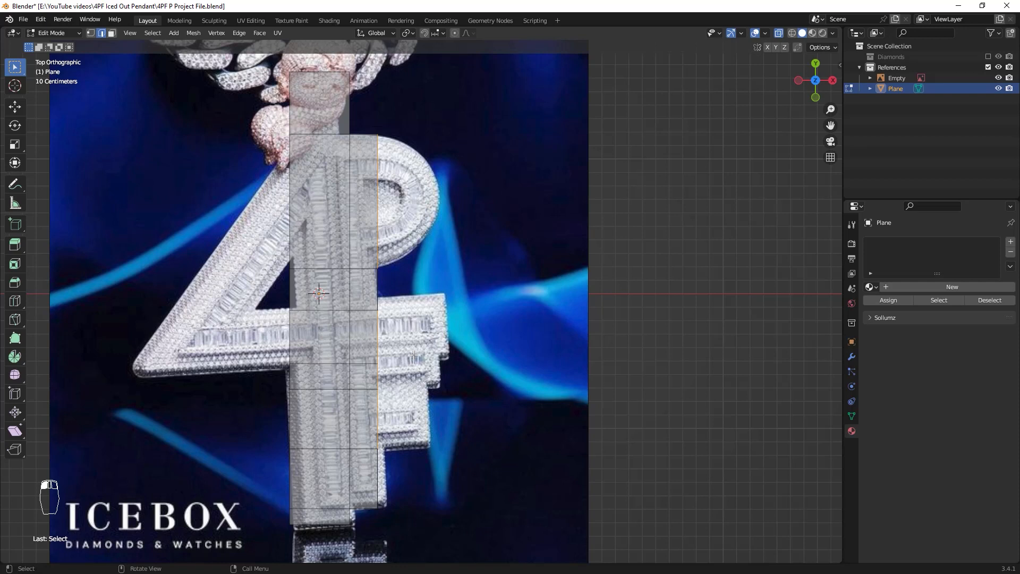
key(e)
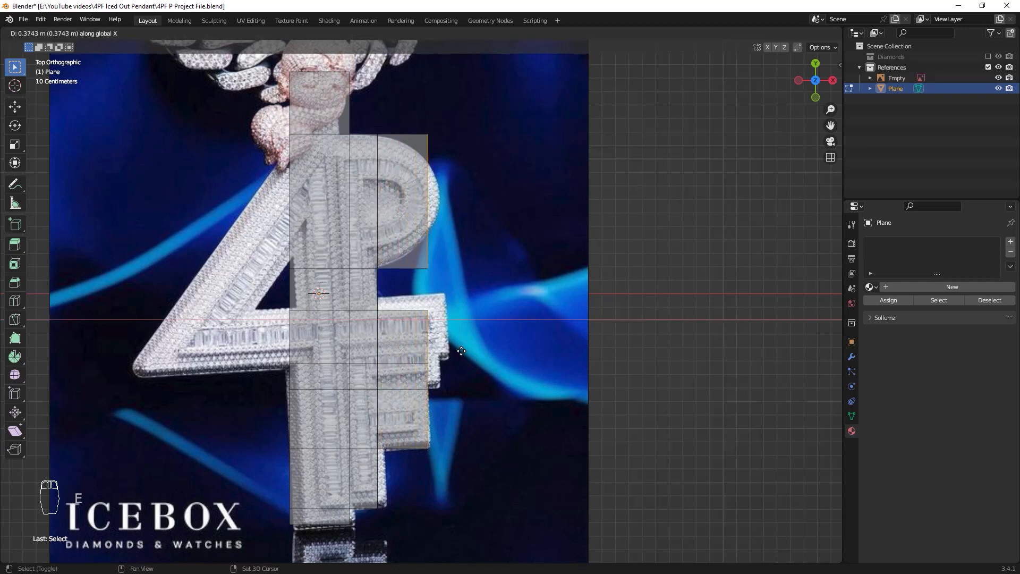
shift+click(458, 351)
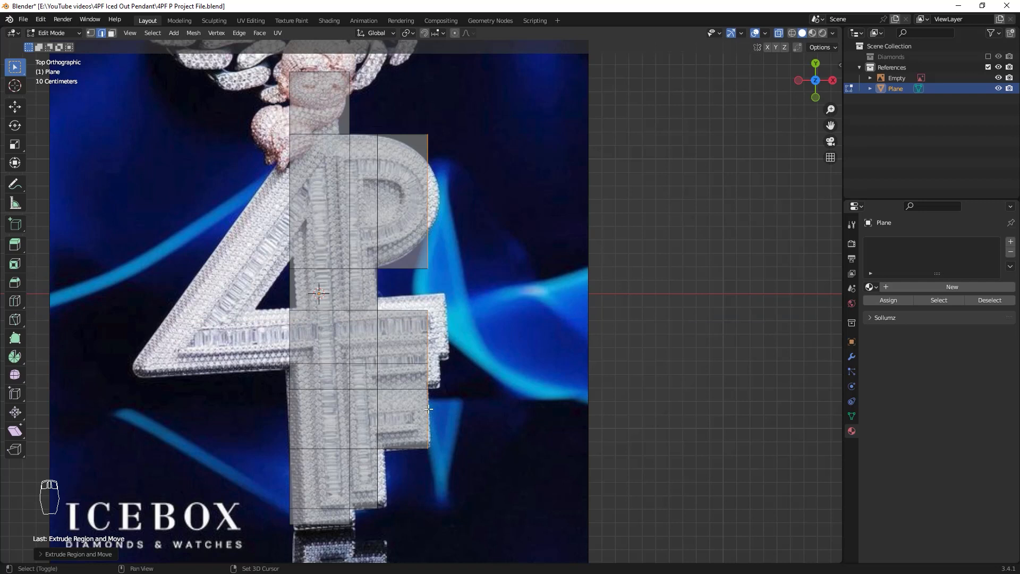
Extrude the right-hand edges of the P section and the F's upper stepped blocks outward along X in two increments, the last about 0.06 m
click(428, 410)
key(ctrl+z)
key(ctrl+z)
key(ctrl+z)
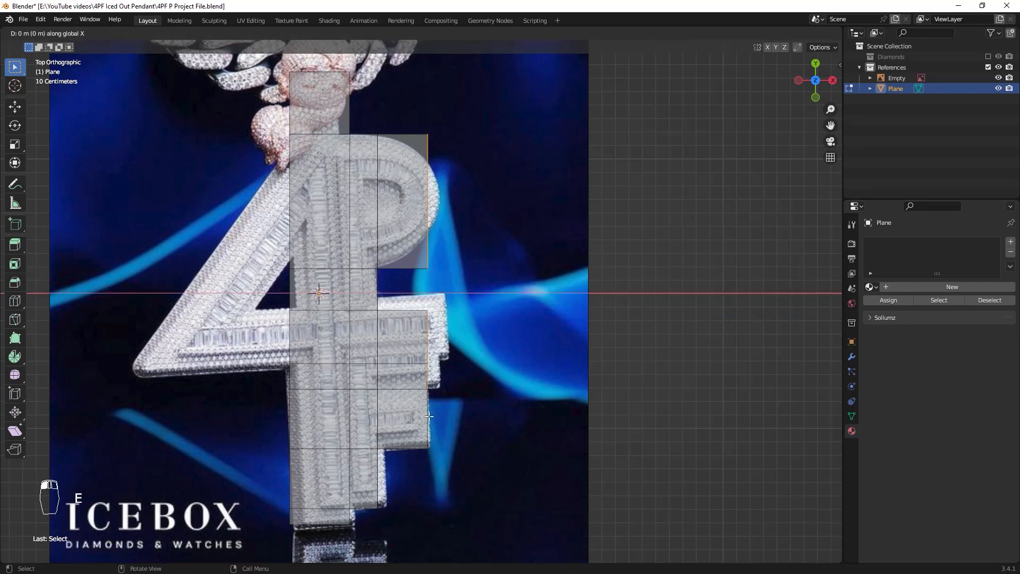
shift+click(439, 374)
key(e)
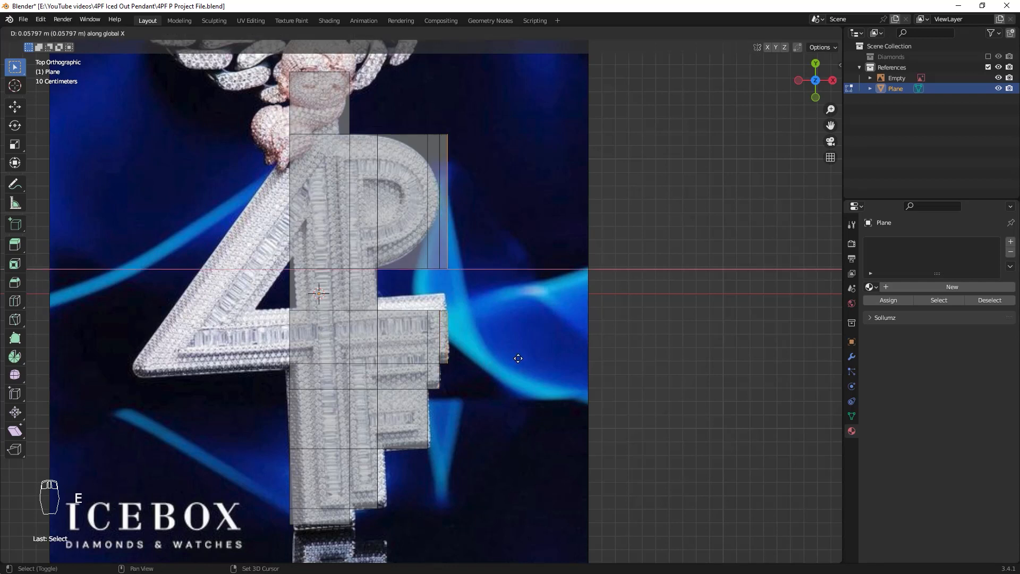
click(545, 359)
Hide the plane in Object Mode to examine the reference image, restore it and return to Edit Mode
key(Tab)
key(h)
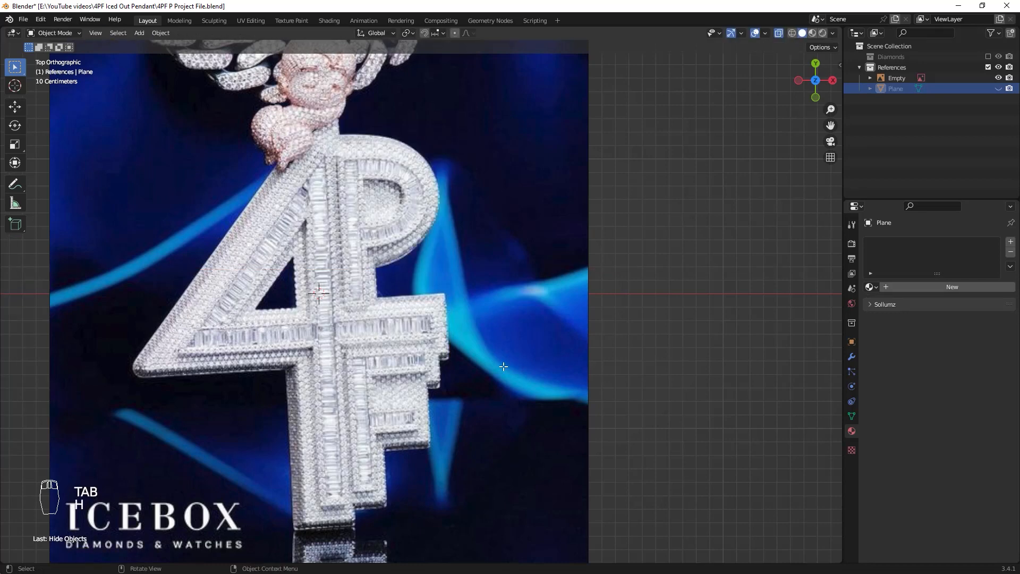
key(ctrl+z)
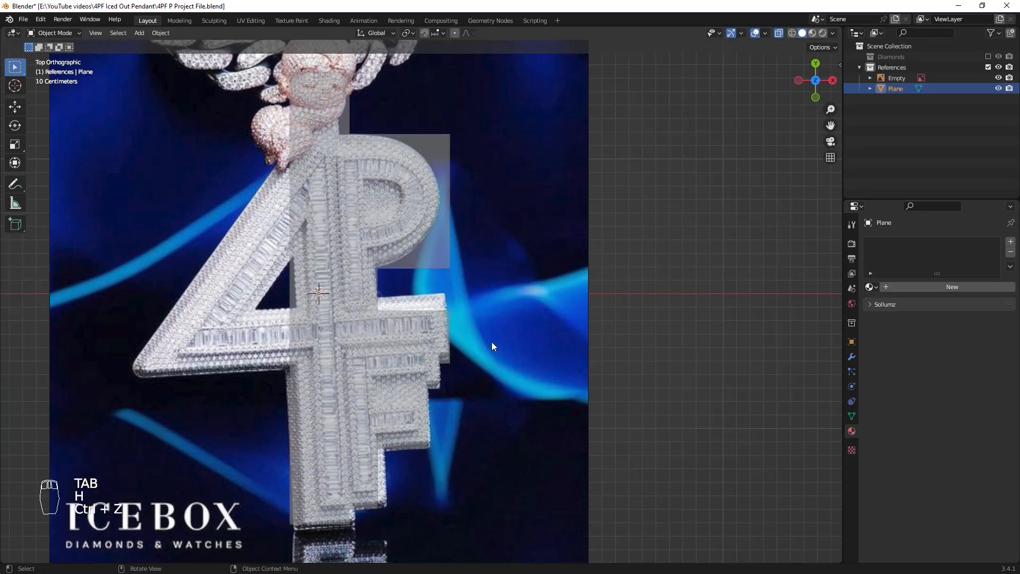
key(Tab)
Delete the P section's outermost edge beyond the bowl and dissolve the leftover vertical edge inside its right side
click(453, 205)
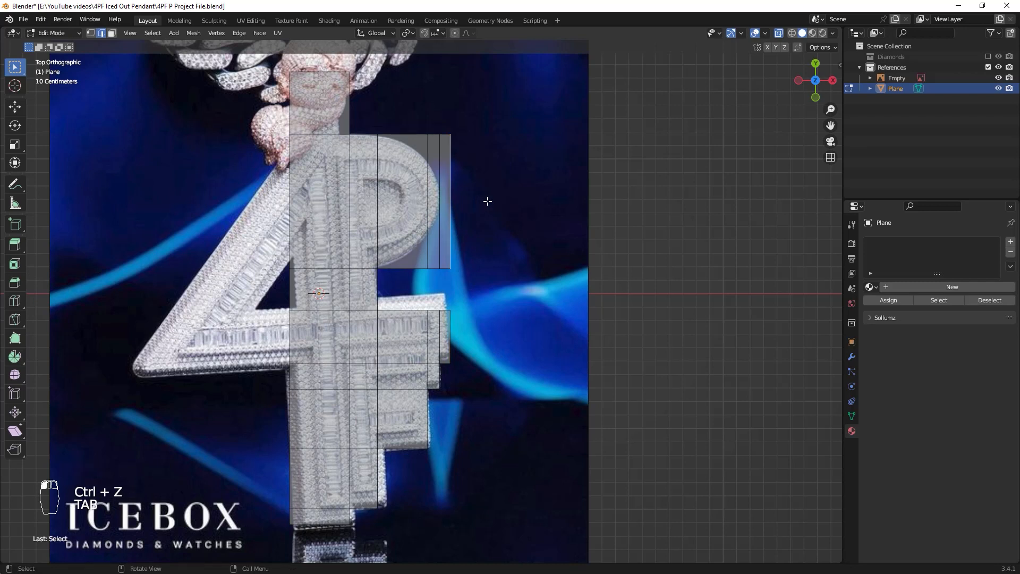
key(x)
click(423, 206)
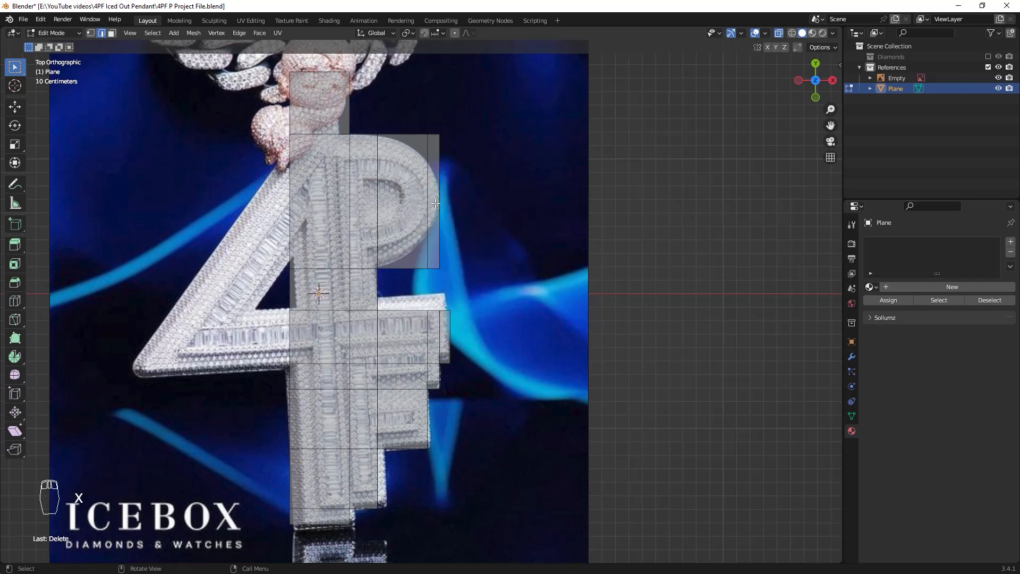
key(ctrl+z)
key(ctrl+z)
key(ctrl+shift+z)
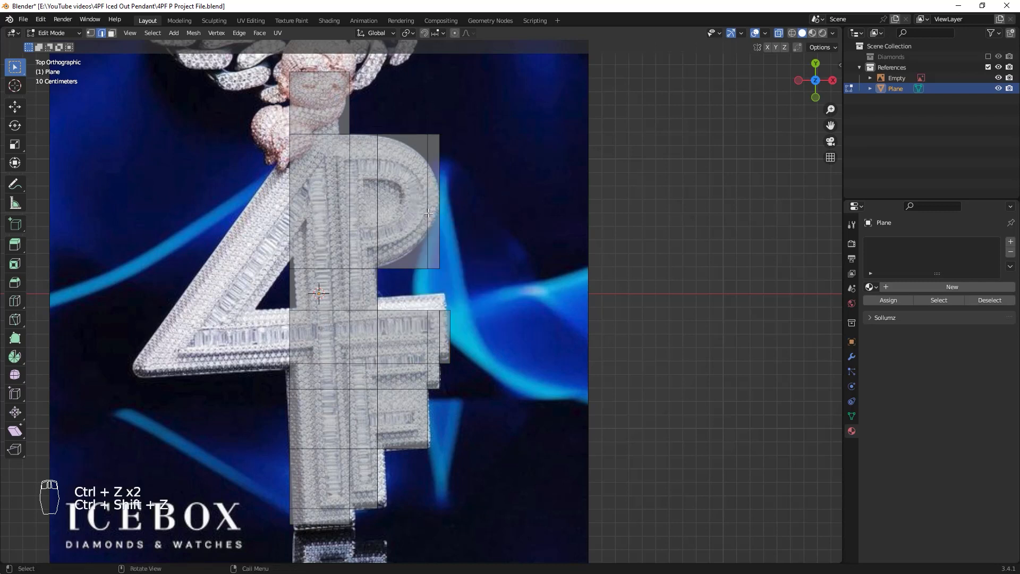
click(428, 212)
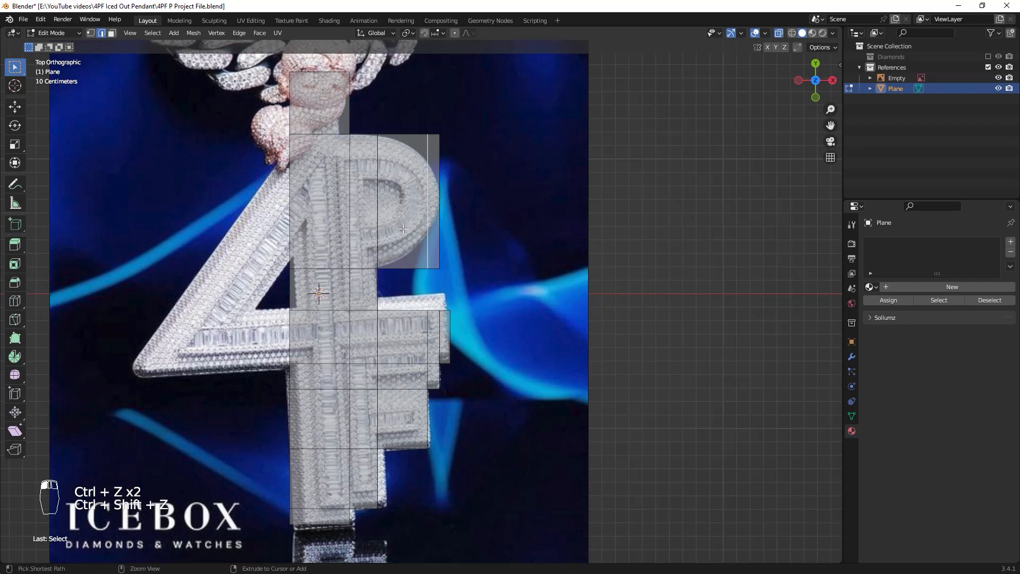
key(ctrl+x)
click(437, 207)
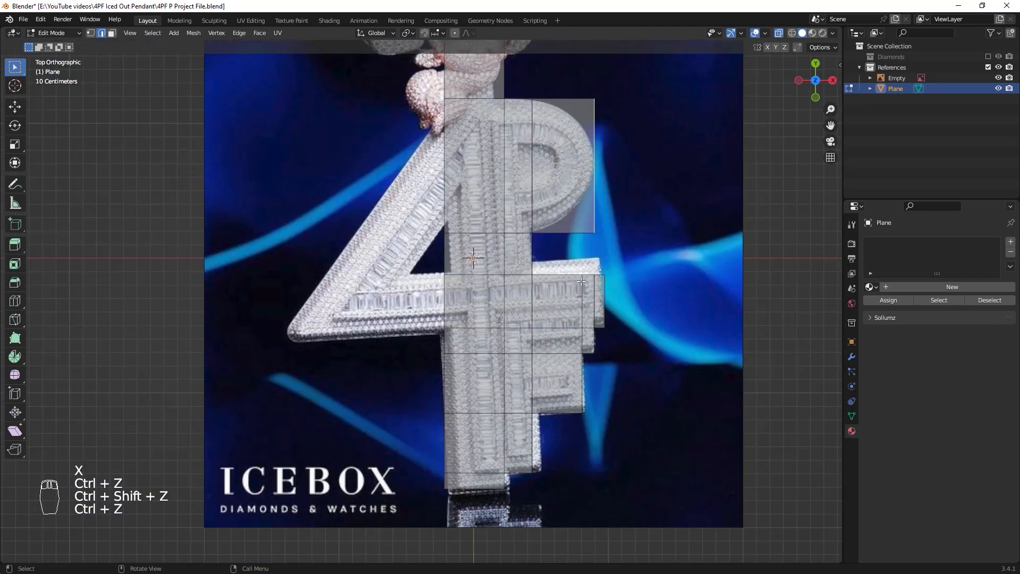
Extrude the stem's left edge about 1.11 m along negative X for the 4's arm, and add a vertical loop cut at the triangular opening's inner corner
click(445, 301)
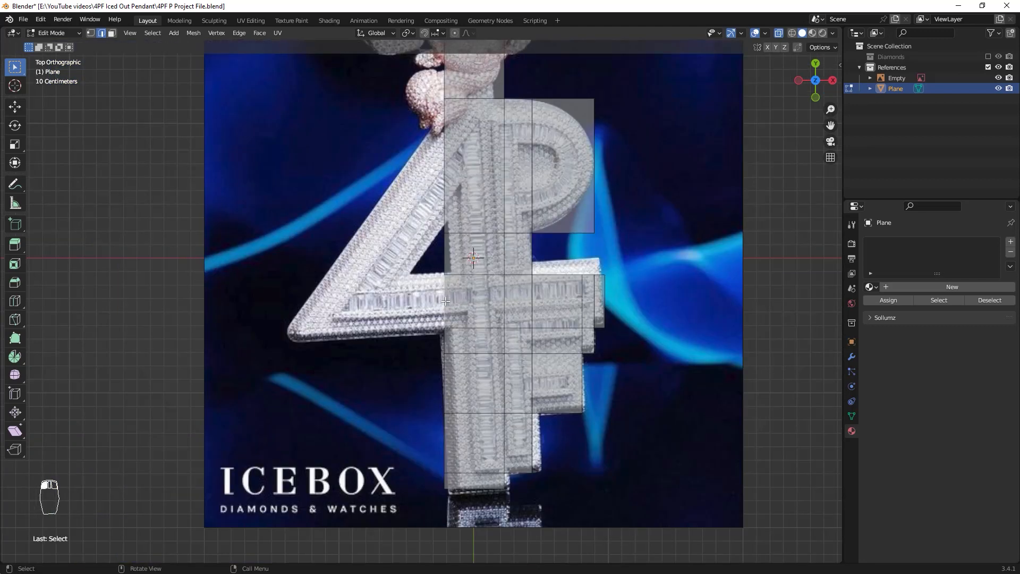
key(e)
key(x)
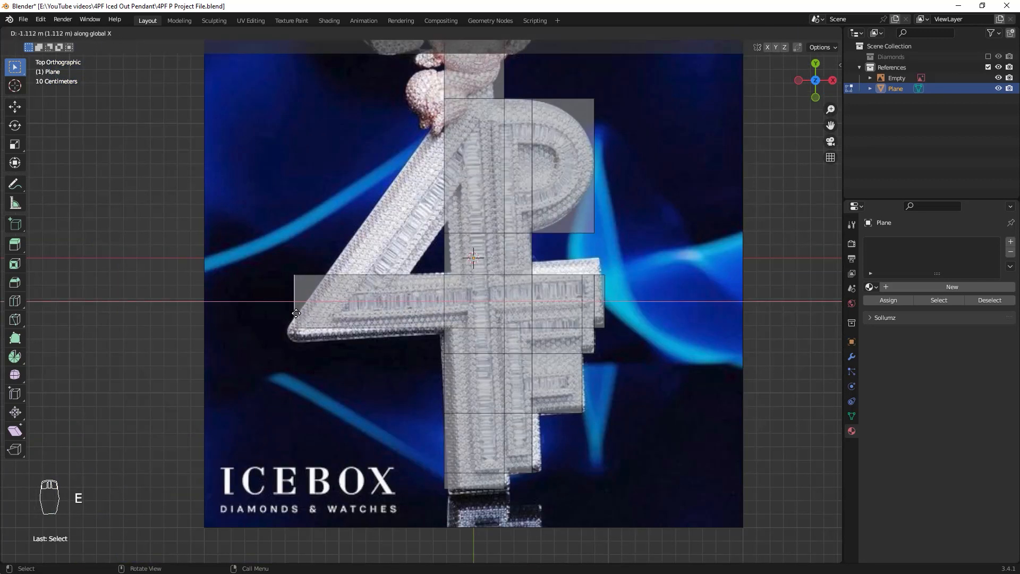
click(296, 313)
key(ctrl+r)
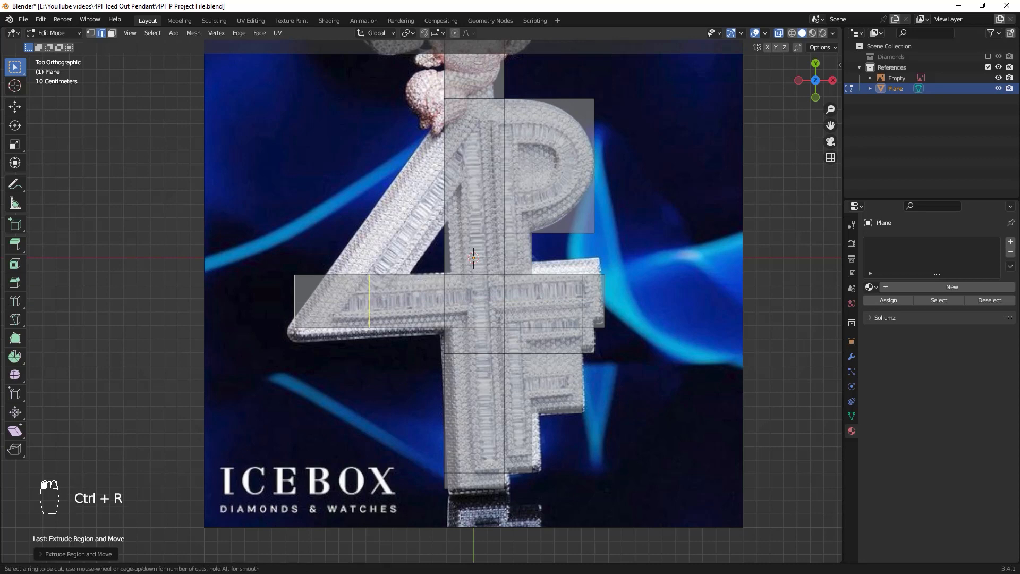
click(456, 287)
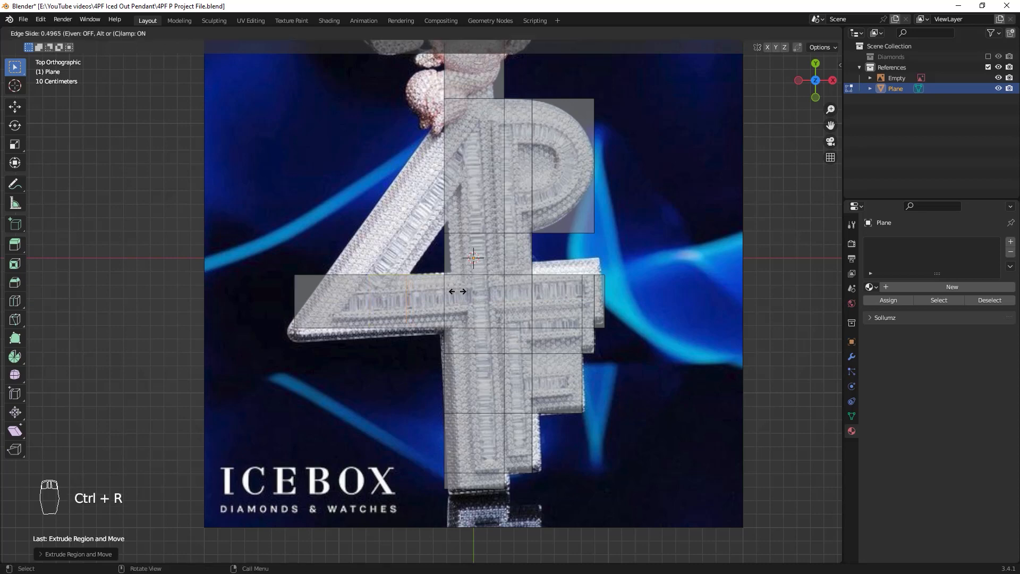
click(456, 292)
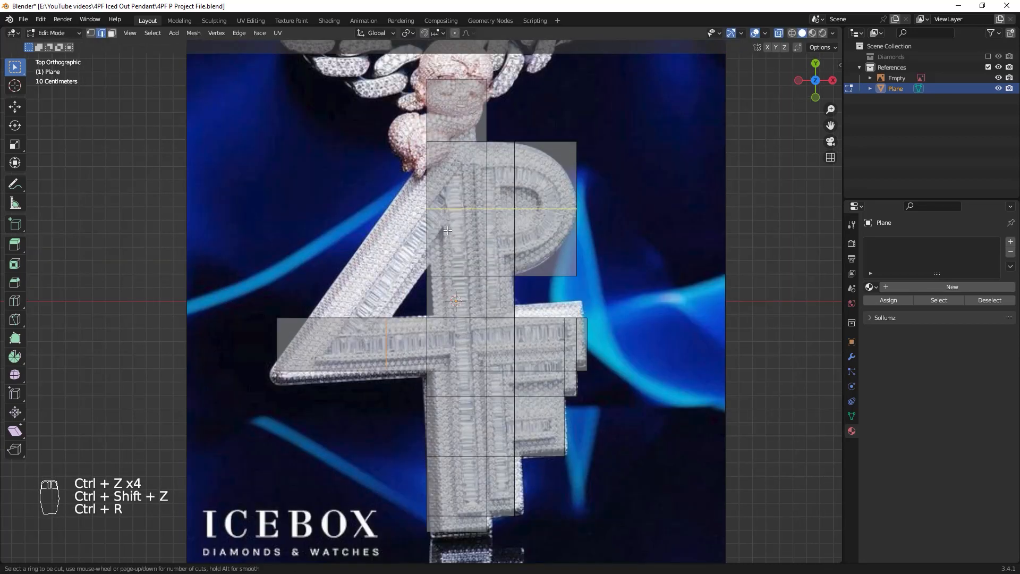
Add a horizontal loop cut across the stem and P section, level with the apex of the 4's triangular opening
click(440, 226)
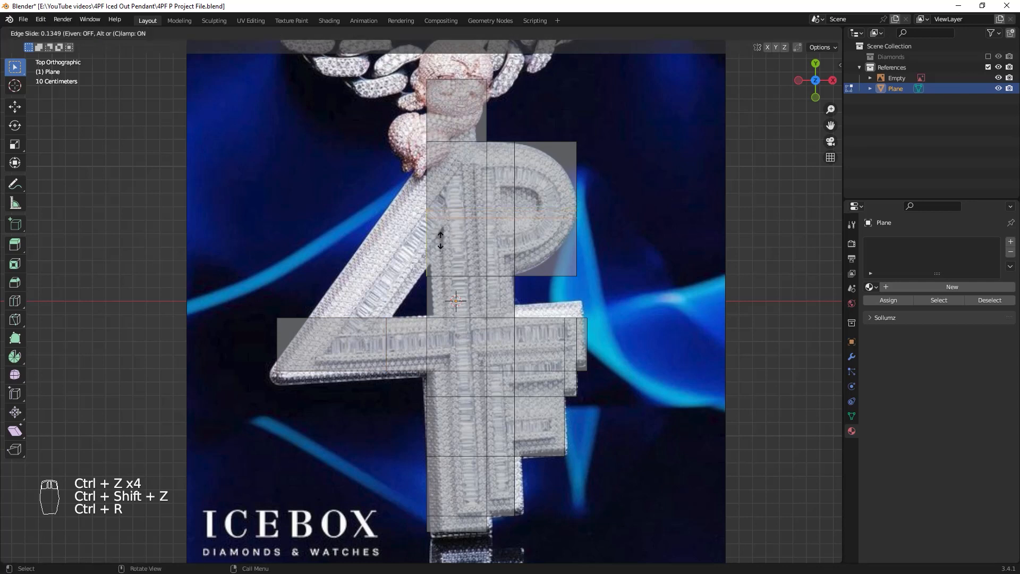
click(441, 272)
key(ctrl+z)
key(ctrl+z)
key(ctrl+z)
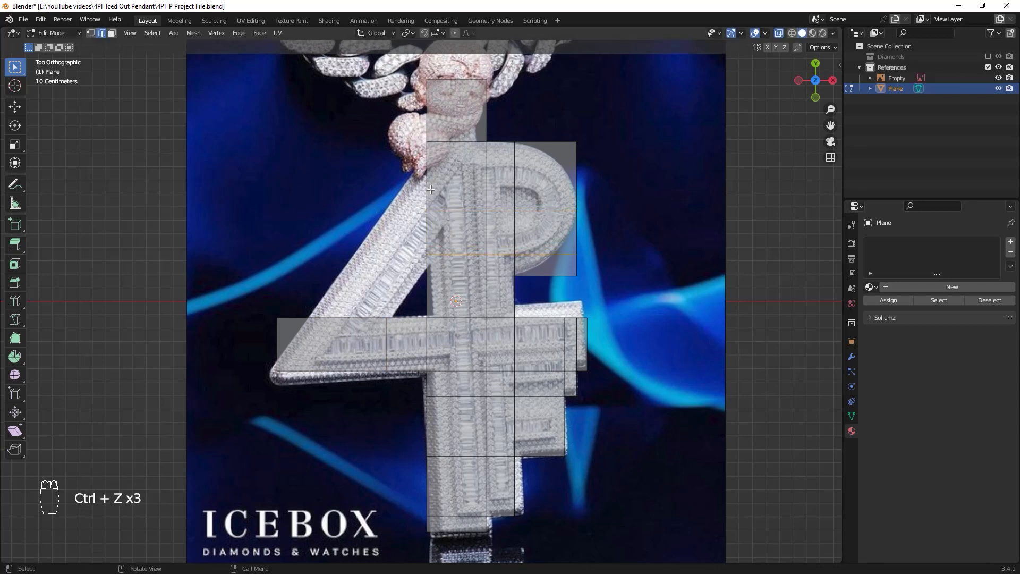
Fill a face between the stem's upper left edge and the arm's outer top edge to form the 4's diagonal
click(424, 198)
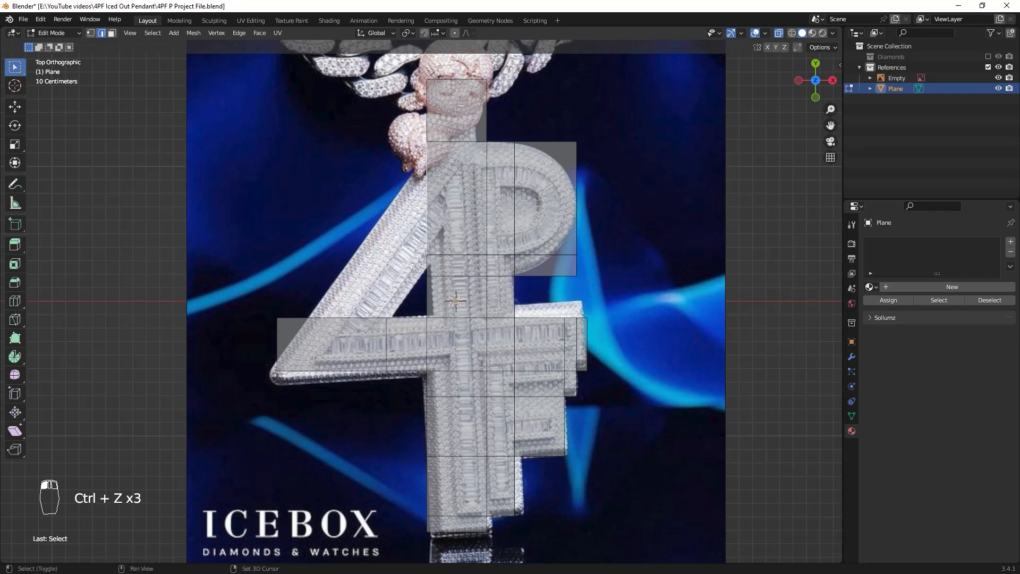
key(ctrl+z)
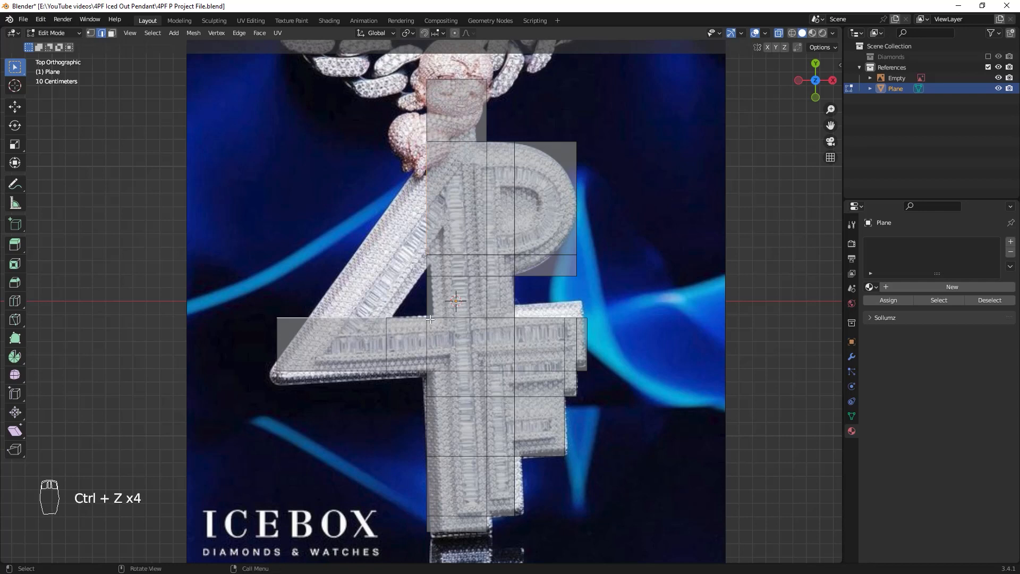
key(f)
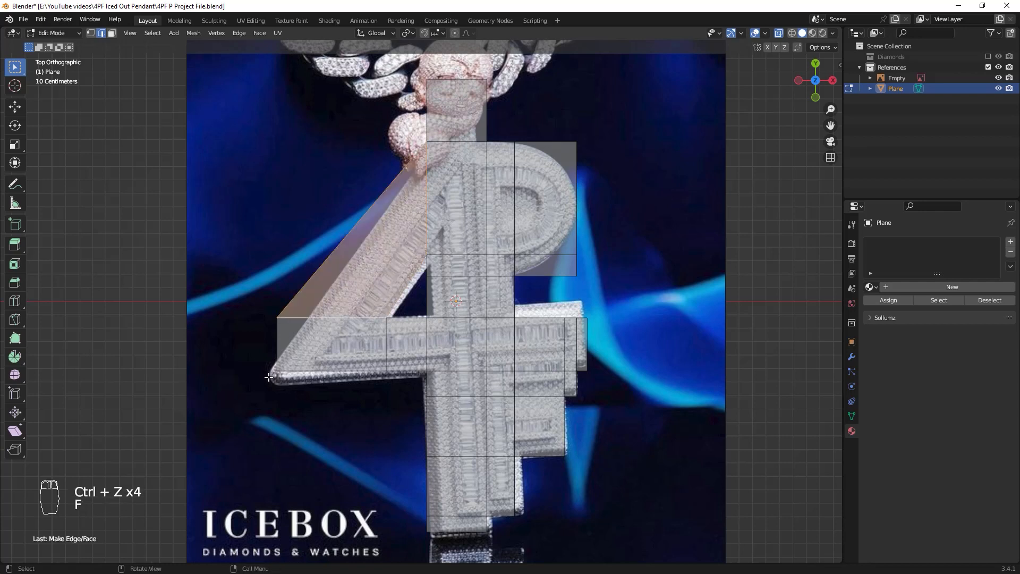
In vertex selection, move the arm's upper left corner vertex about 0.25 m along X onto the 4's diagonal outline
key(1)
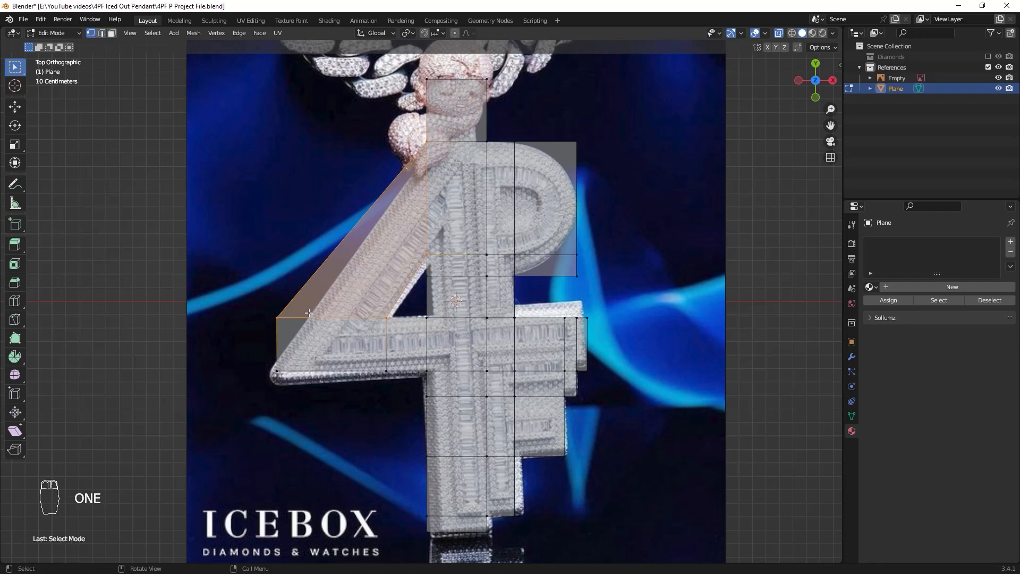
click(277, 317)
key(g)
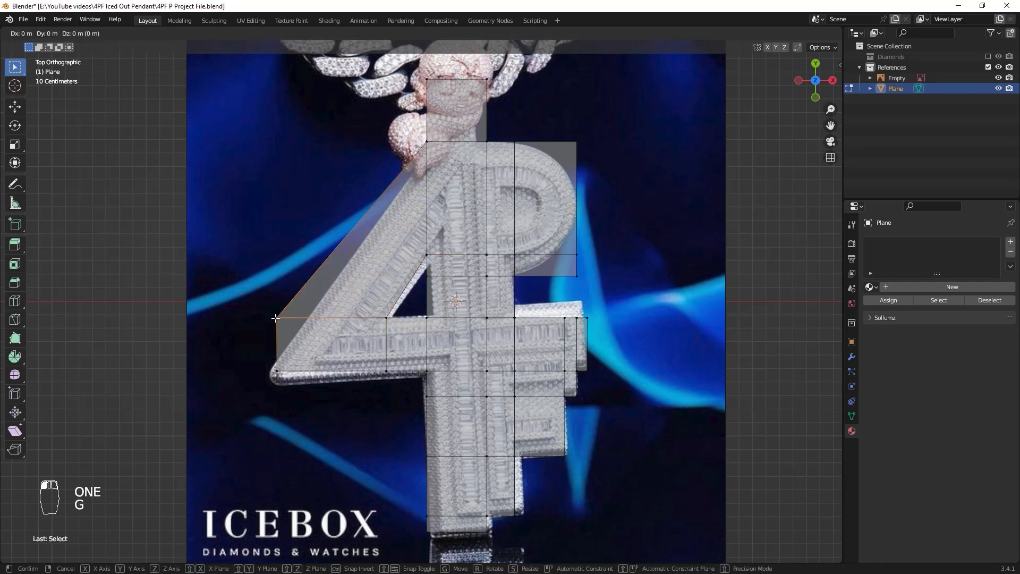
key(x)
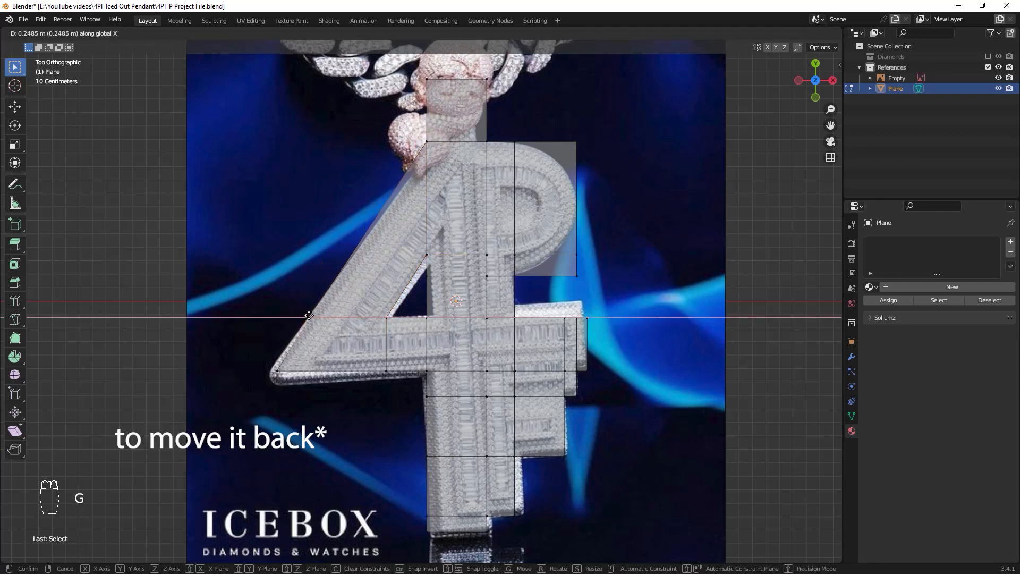
click(306, 315)
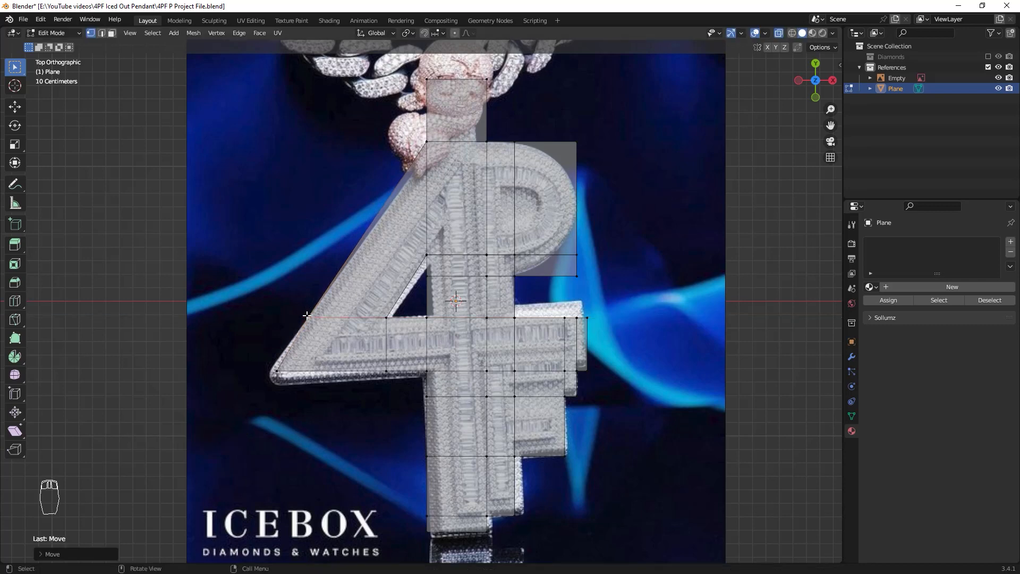
Move the column of vertices on the stem's left side about 0.05 m along X to match the reference
shift+middle_drag(446, 273, 443, 280)
key(ctrl+z)
scroll(443, 280, up, 2)
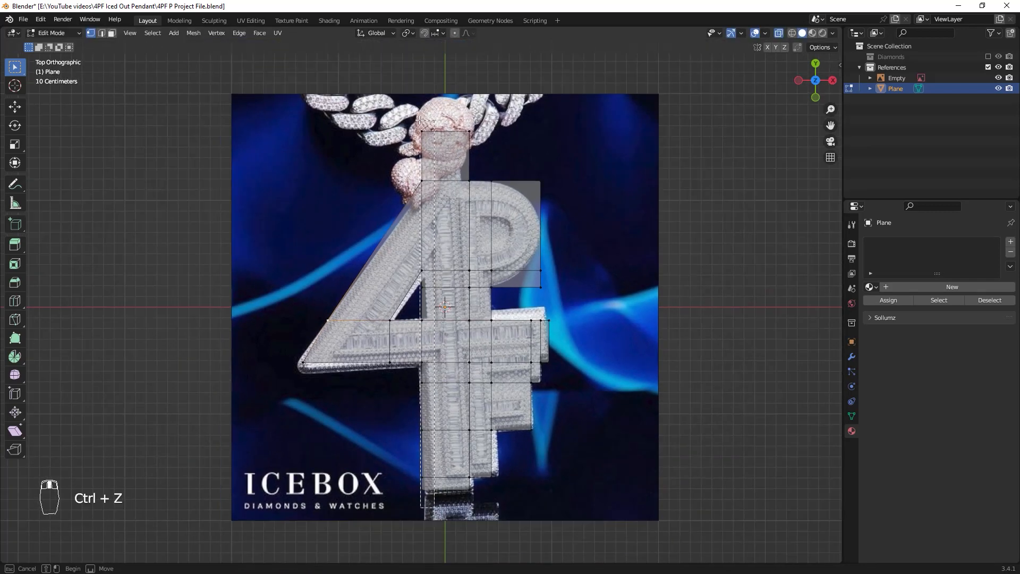
key(g)
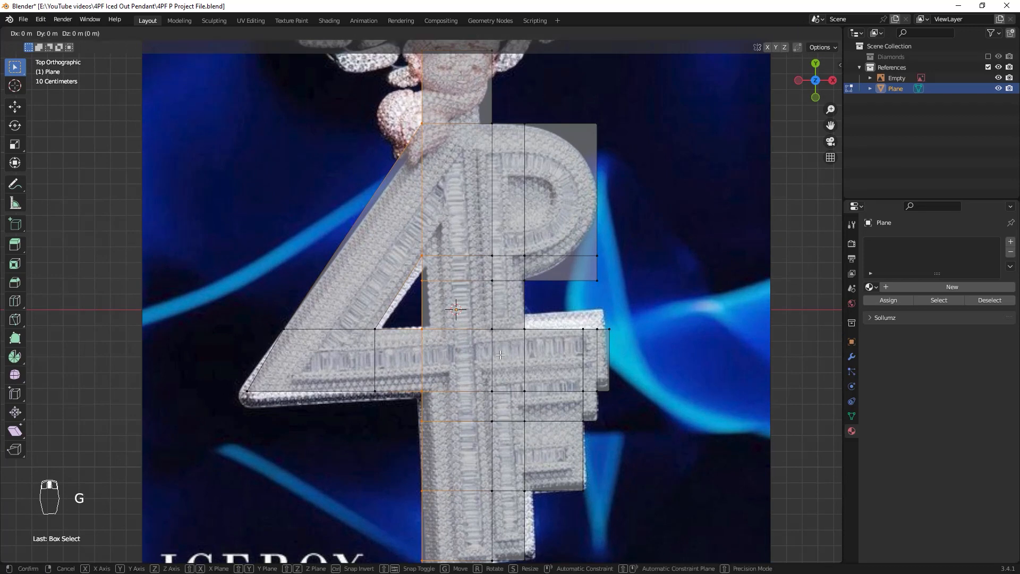
key(x)
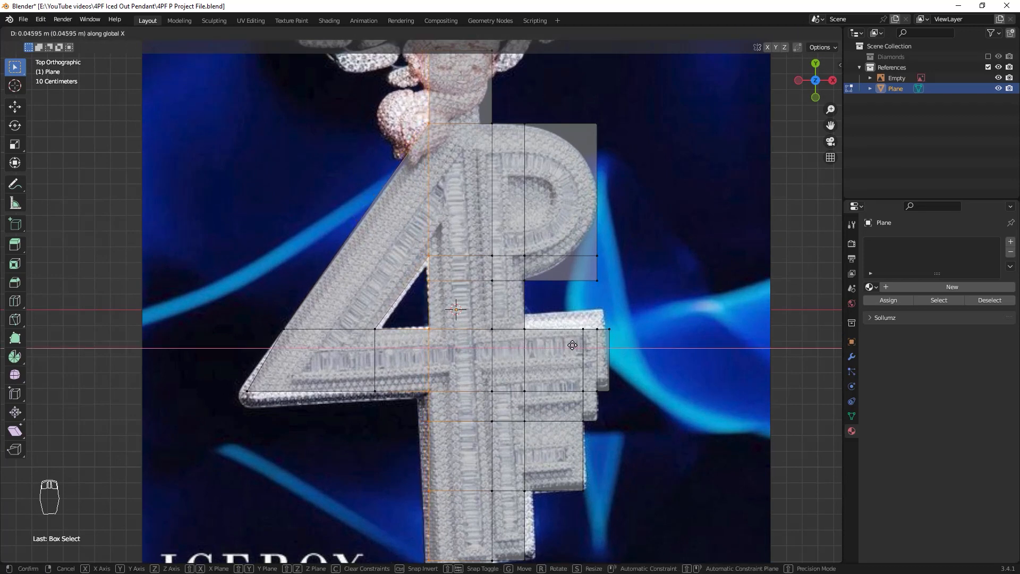
click(569, 346)
click(644, 268)
Slide the stem's top left vertex along the top edge by a factor of about 0.81 to continue the 4's diagonal upward
scroll(644, 268, down, 1)
scroll(487, 149, up, 2)
shift+middle_drag(486, 149, 419, 302)
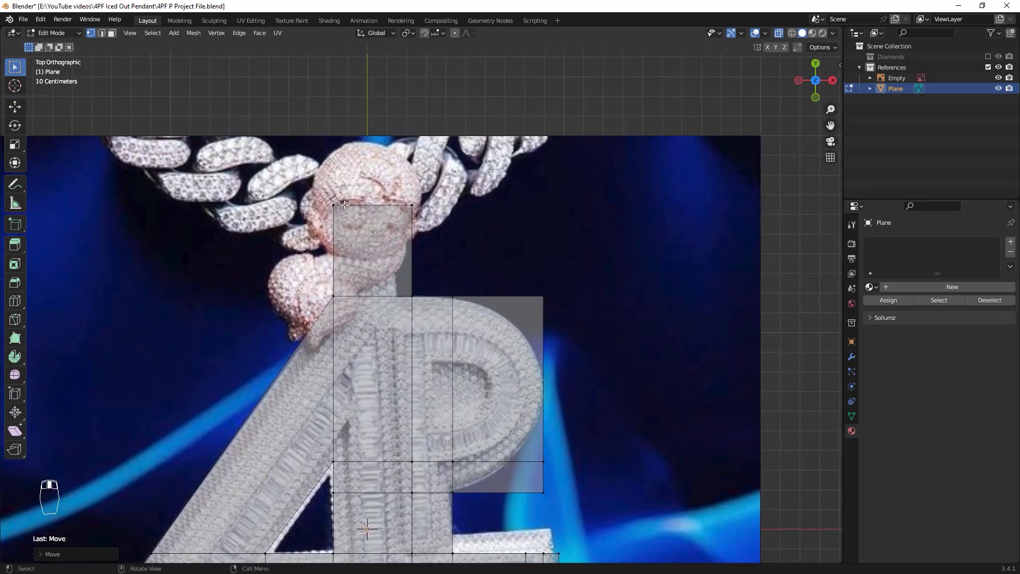
drag(351, 186, 292, 251)
key(g)
key(g)
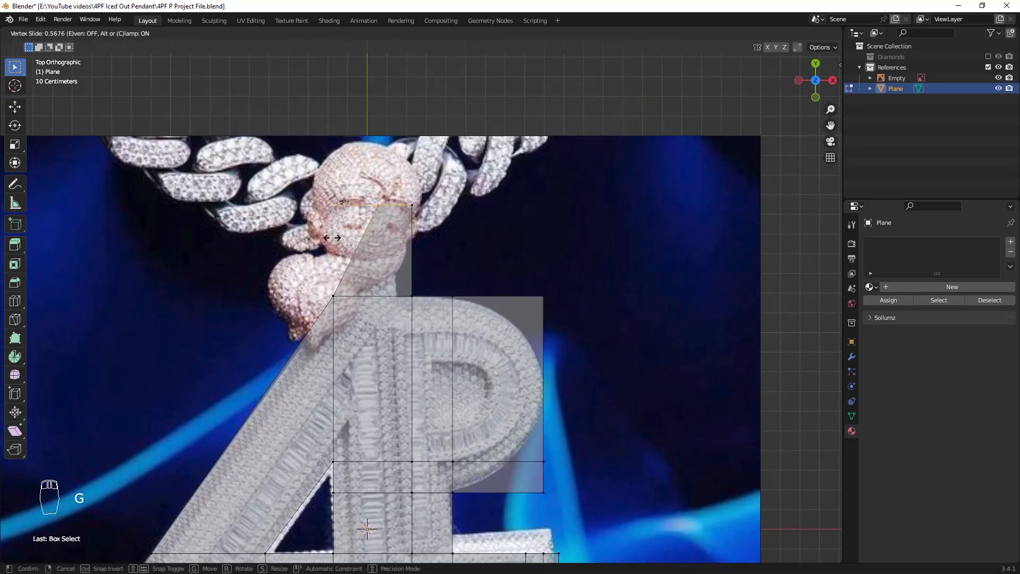
key(g)
key(g)
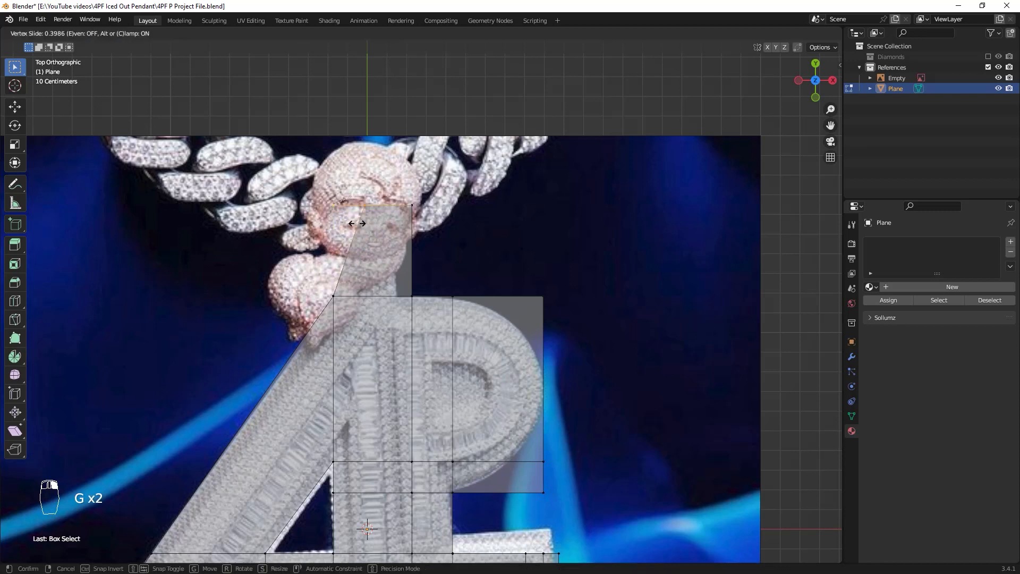
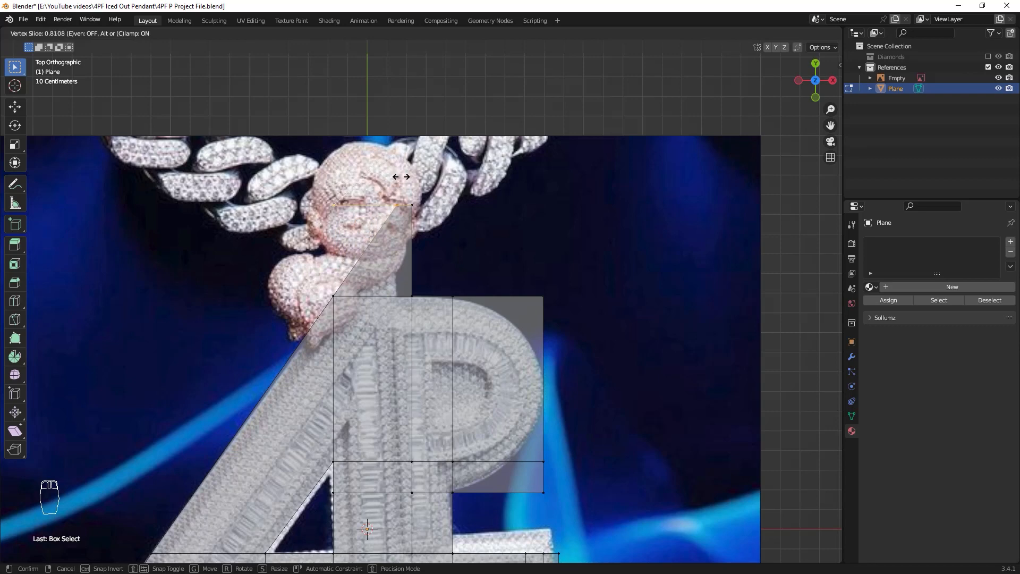
click(401, 176)
Examine the traced silhouette against the reference with X-ray off in Object Mode, and return to Edit Mode with X-ray on
scroll(485, 275, down, 3)
key(alt+z)
key(Tab)
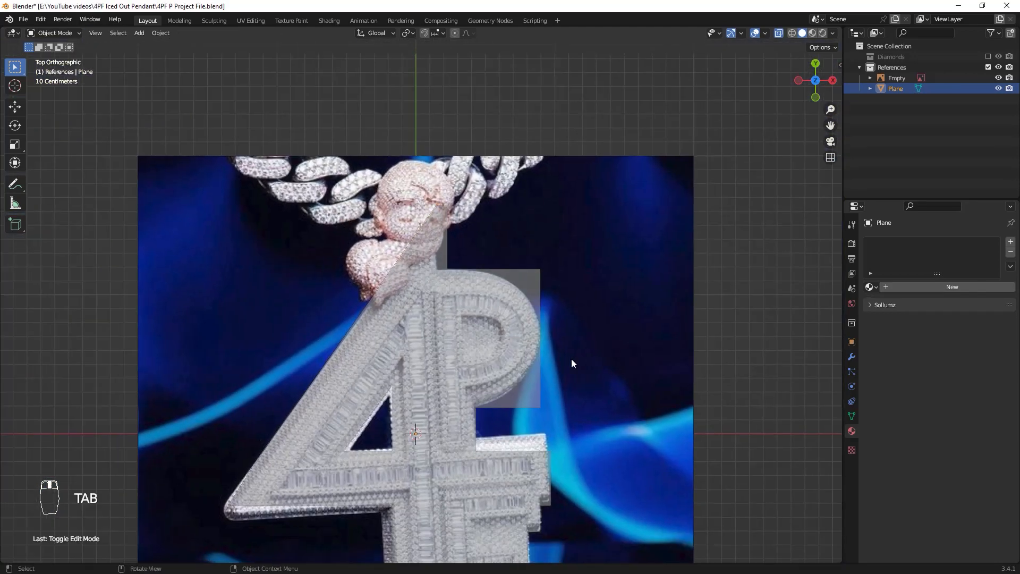
scroll(606, 288, up, 1)
key(alt+z)
scroll(621, 357, up, 2)
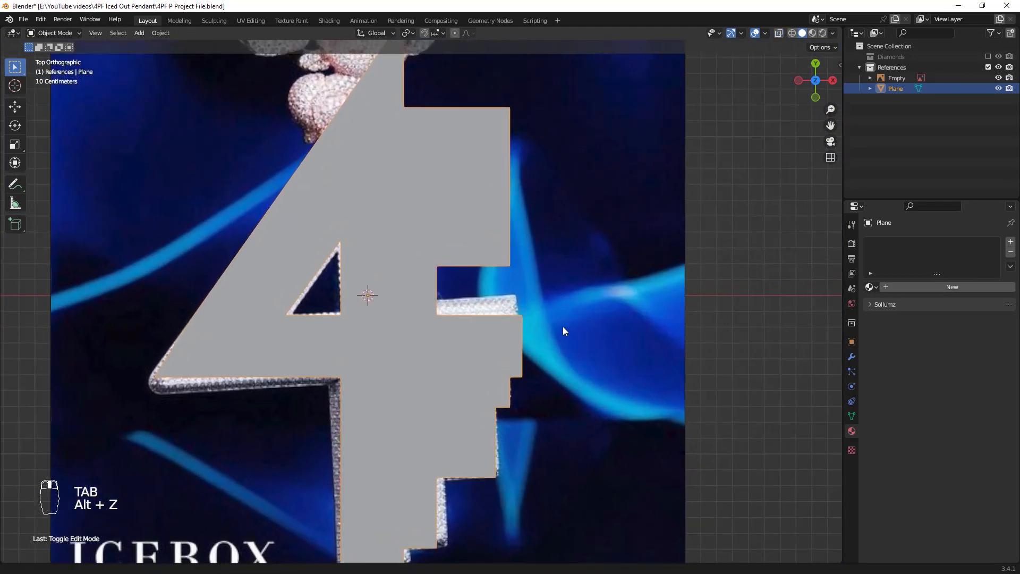
key(Tab)
shift+scroll(528, 210, up, 3)
key(alt+z)
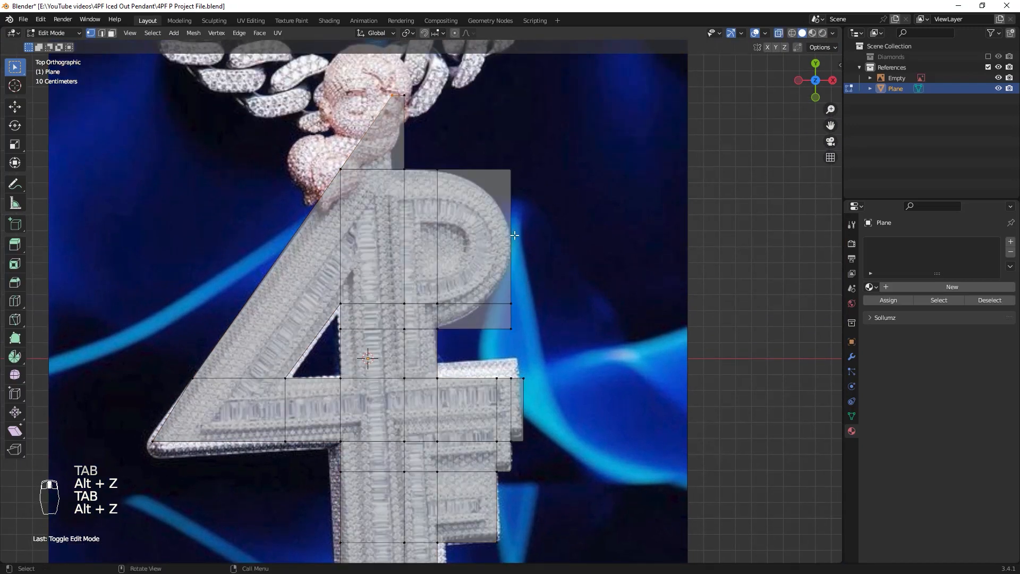
scroll(486, 344, up, 1)
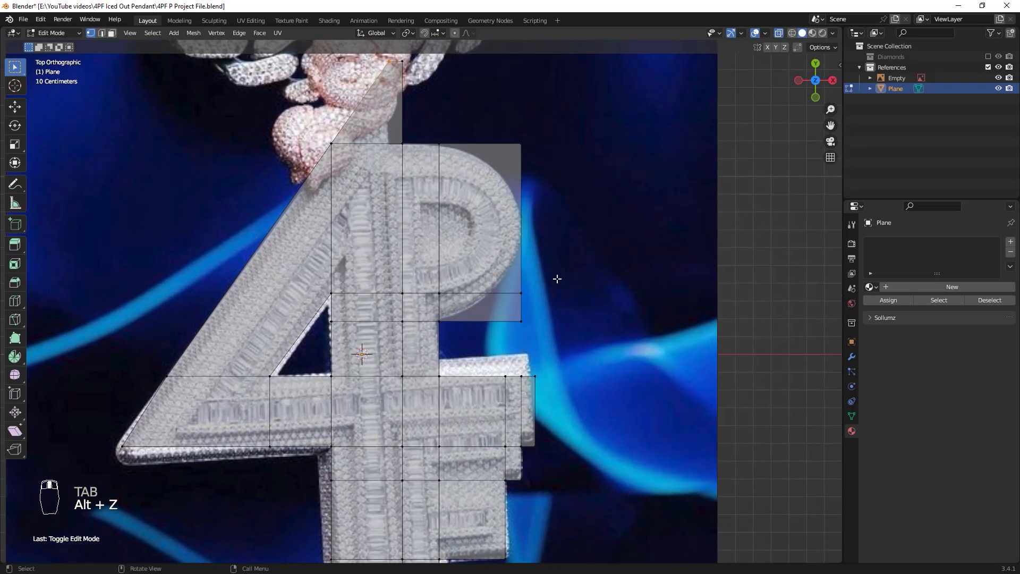
scroll(609, 345, up, 2)
key(ctrl+z)
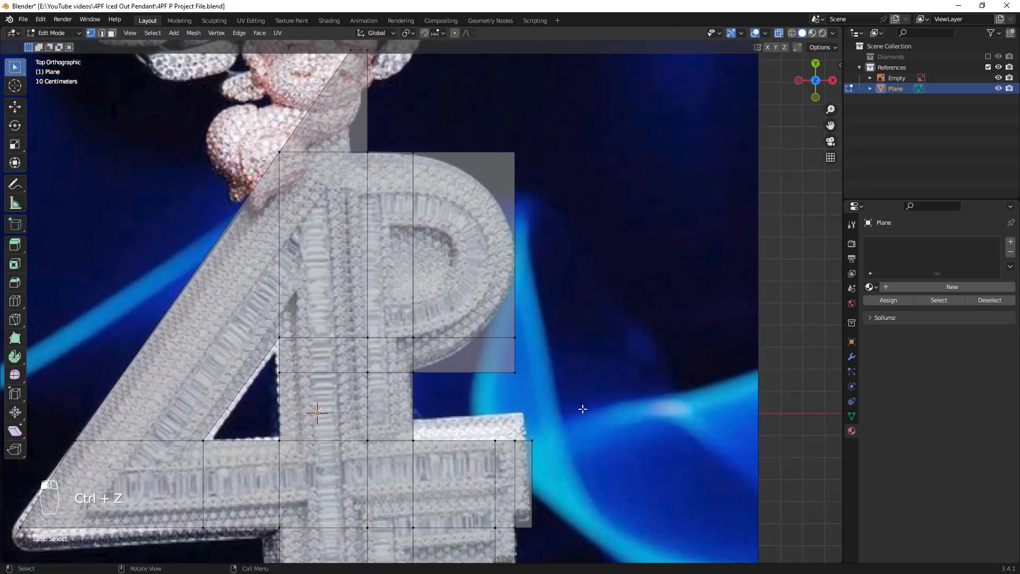
Delete the outer column of vertices bounding the P's rectangular bowl area, leaving the stem edge open
drag(583, 404, 494, 103)
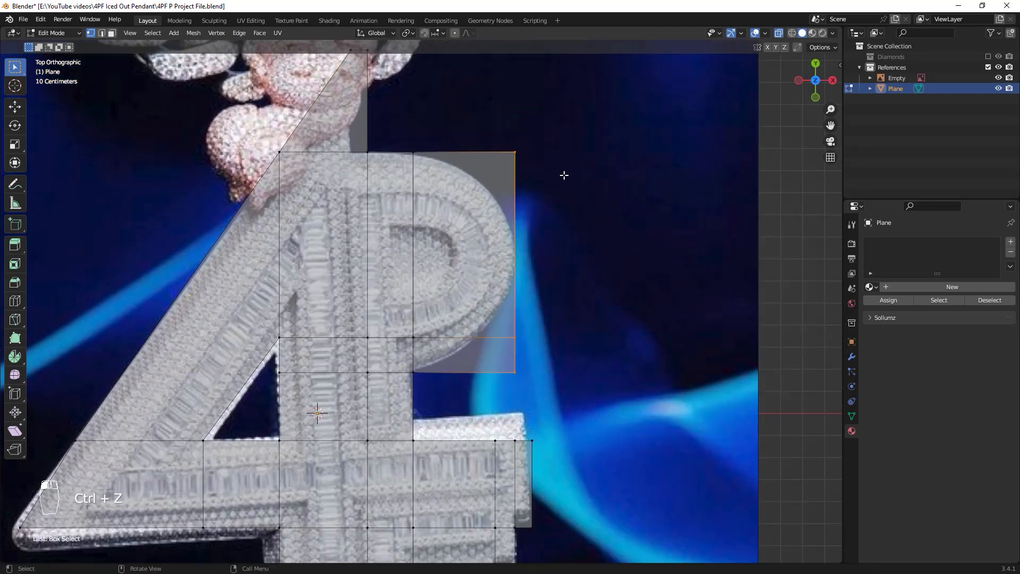
key(x)
click(564, 175)
Add a horizontal loop cut across the upper stem, aligned with the top inner edge of the P's bowl
shift+middle_drag(561, 177, 559, 212)
key(ctrl+r)
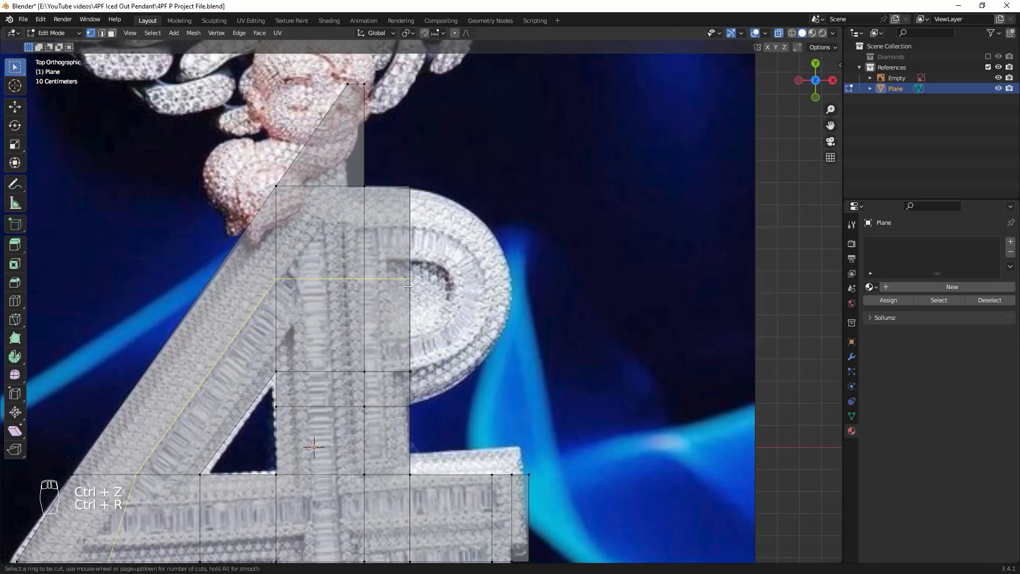
click(406, 276)
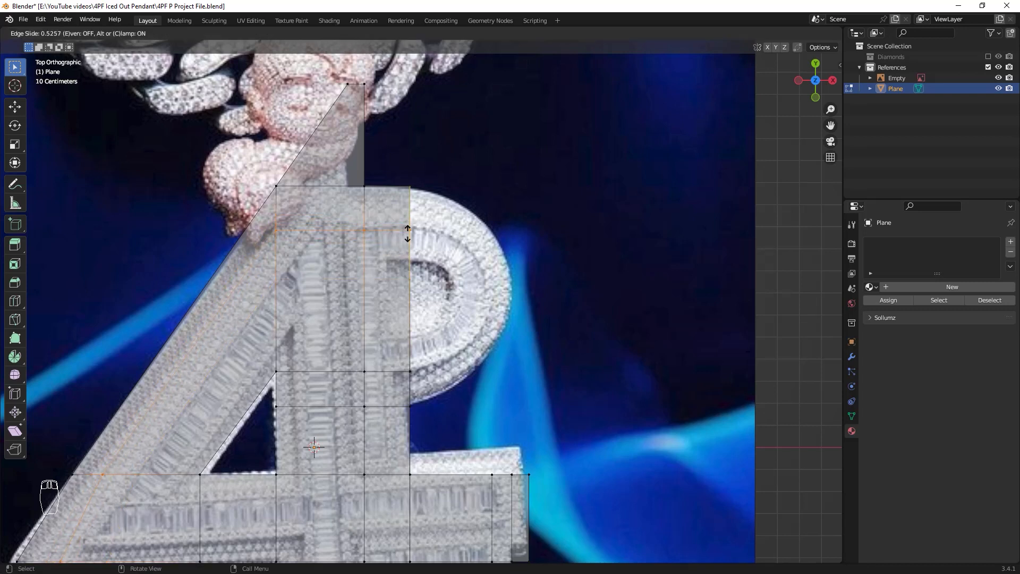
click(407, 236)
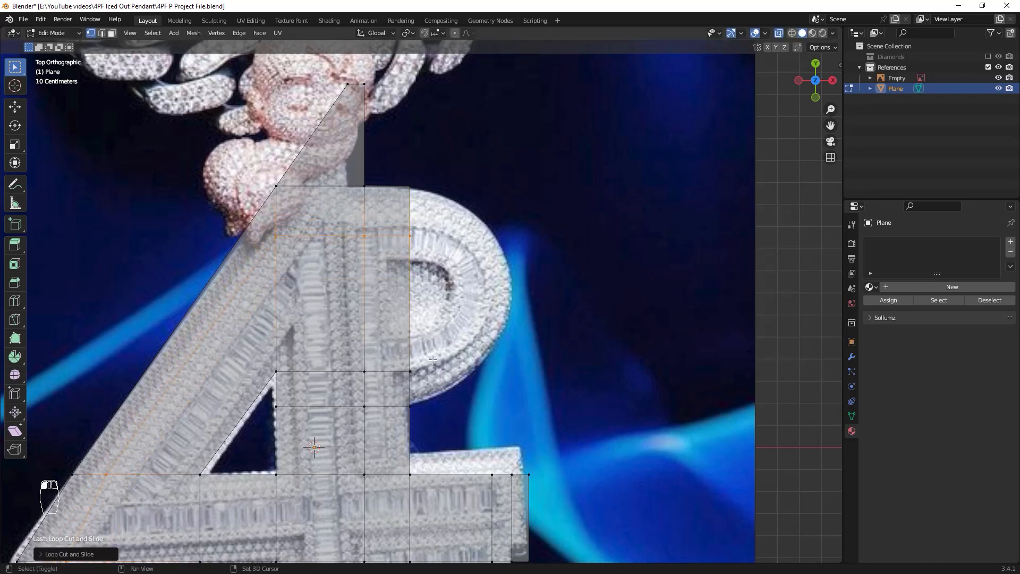
With X-ray off, slide the two stem vertices beside the bowl's lower part up along their edges to the bowl's inner edge
key(alt+z)
drag(432, 360, 428, 372)
key(g)
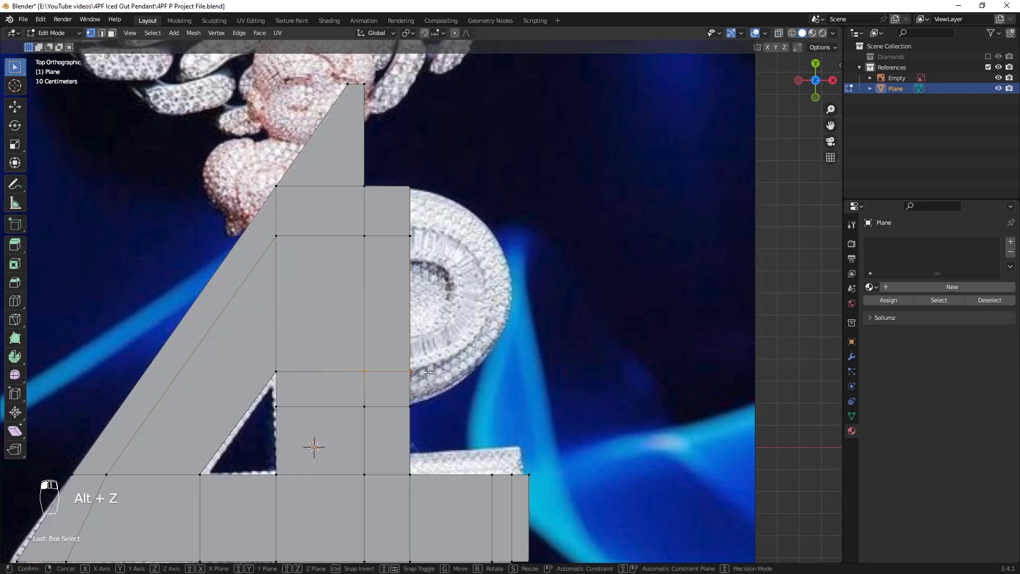
key(g)
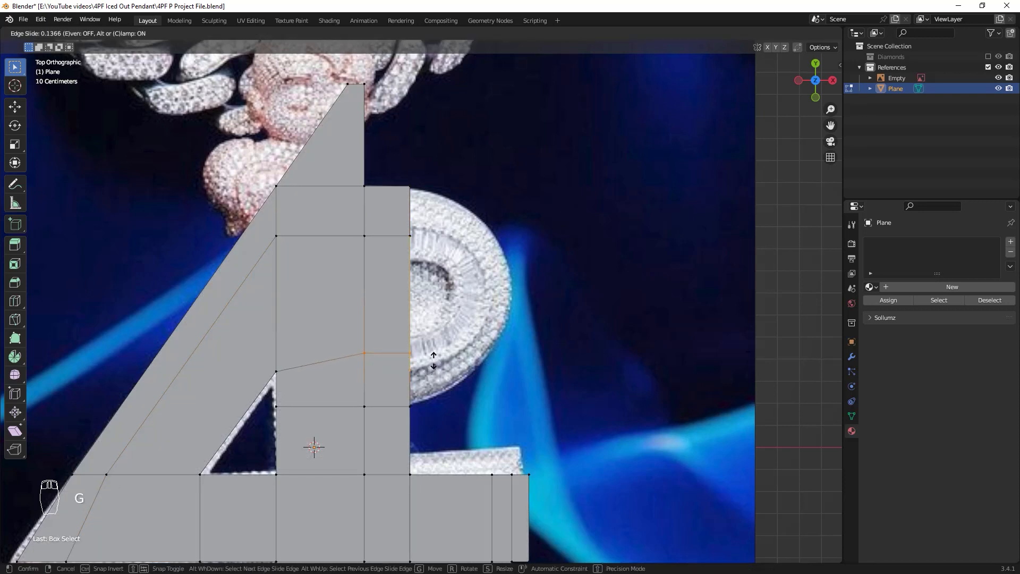
click(436, 359)
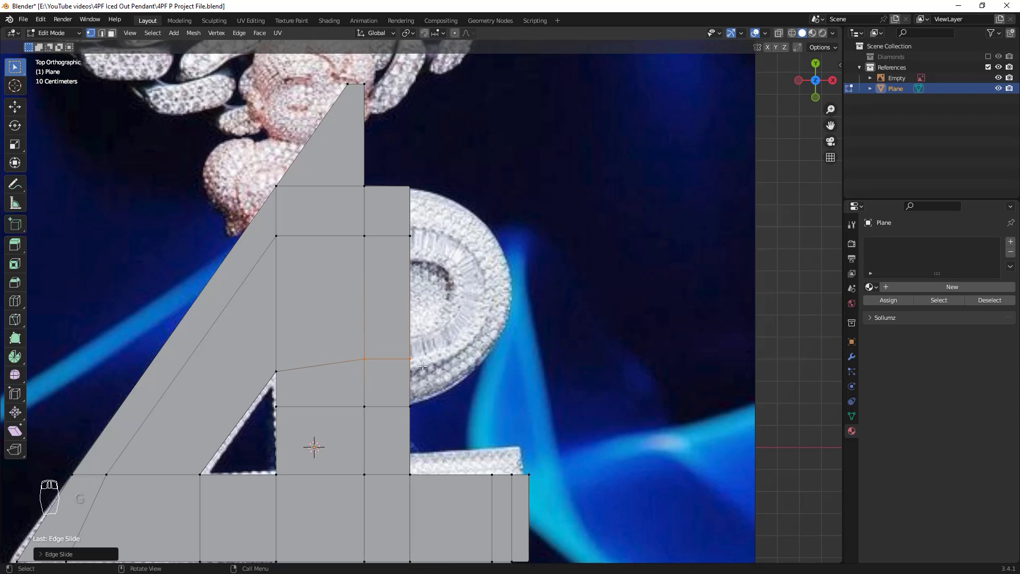
In edge selection, snap the 3D cursor to the middle of the stem edge that closes the P's inner opening
key(3)
key(2)
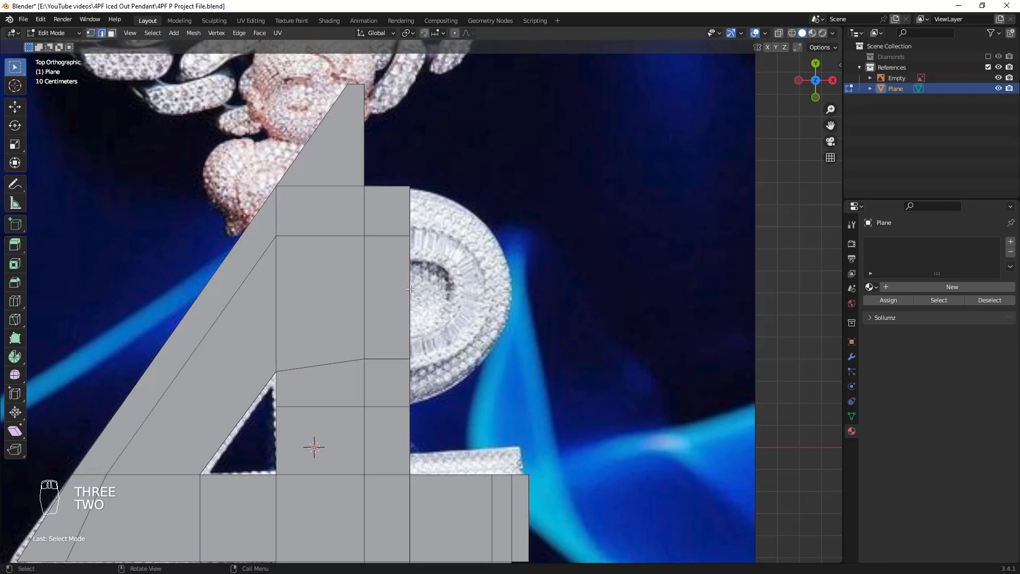
click(411, 289)
key(shift+s)
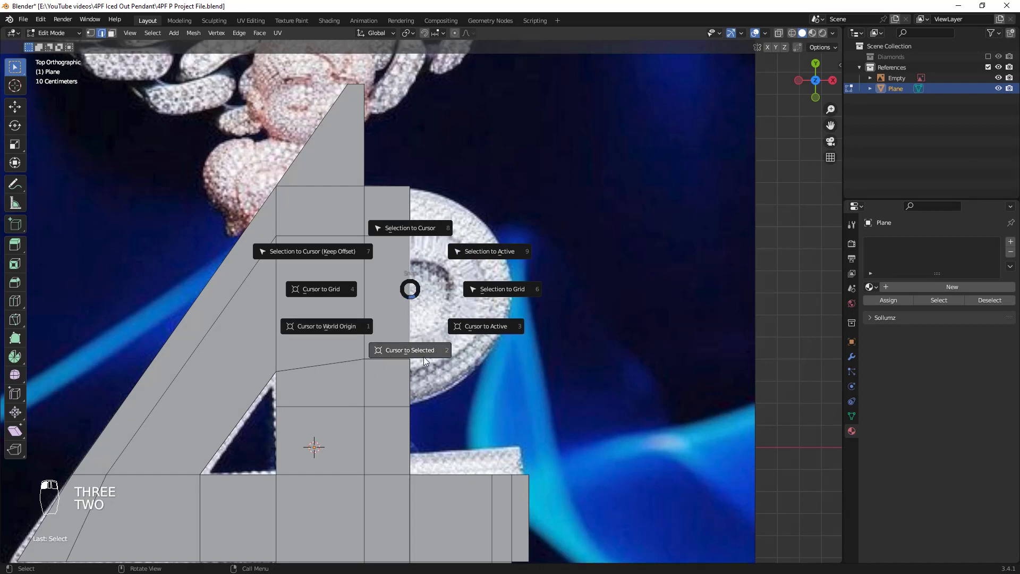
click(422, 355)
key(ctrl+z)
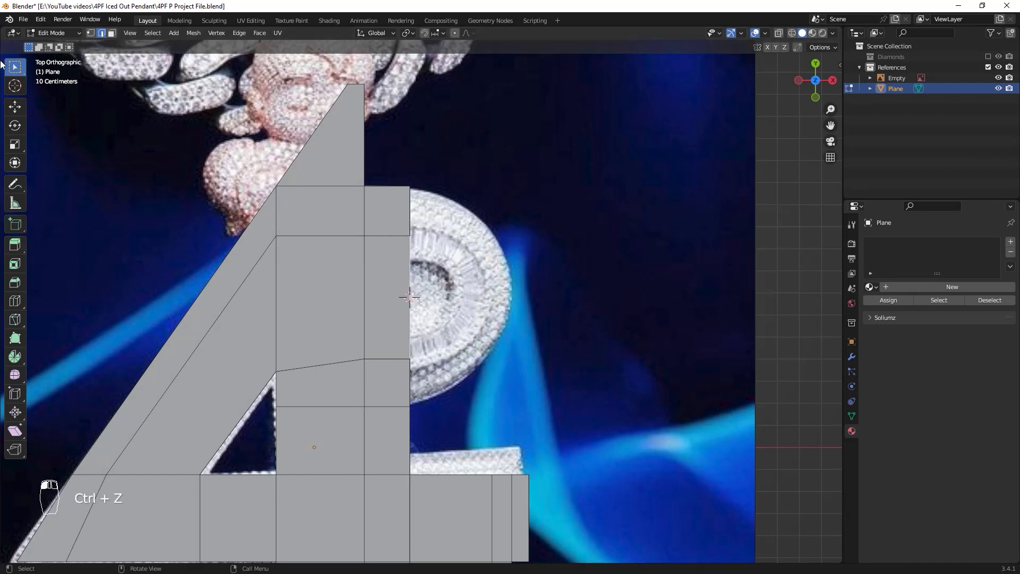
Spin the short edge at the bowl's upper start 180° around the 3D cursor to form the P's curved bowl
click(15, 357)
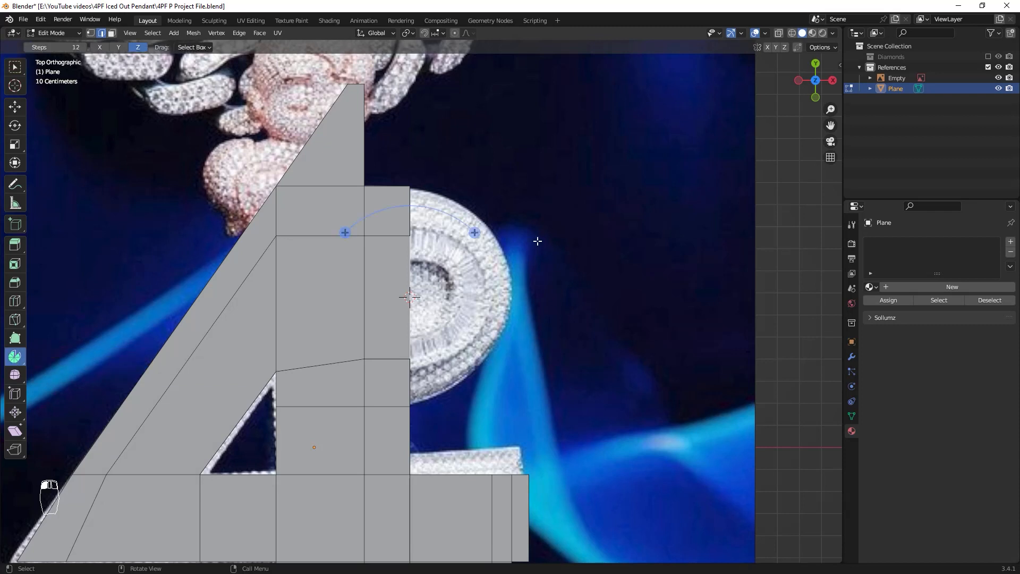
click(407, 192)
drag(475, 232, 311, 415)
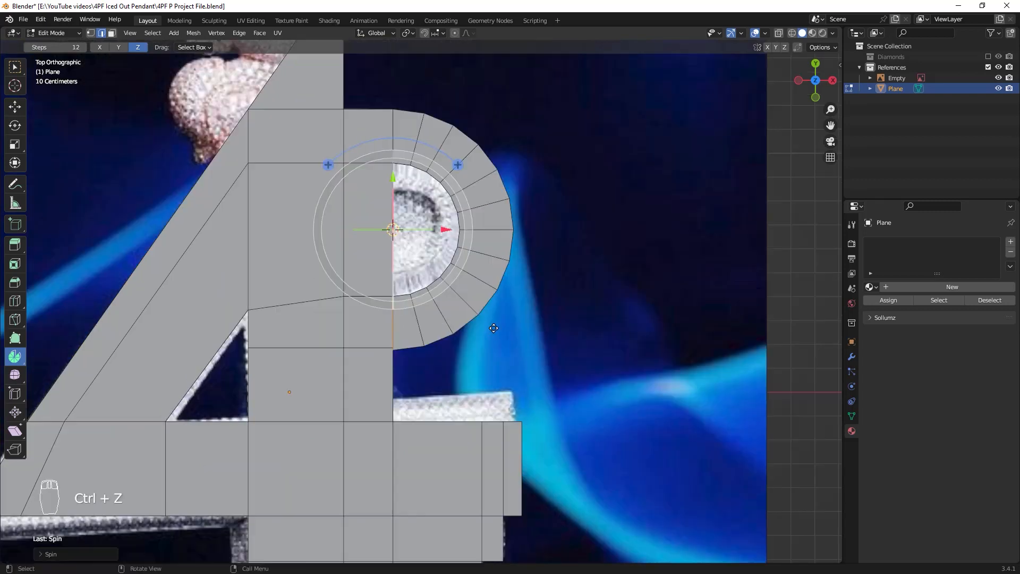
Reduce the number of Spin steps for the P's bowl to 8
click(79, 555)
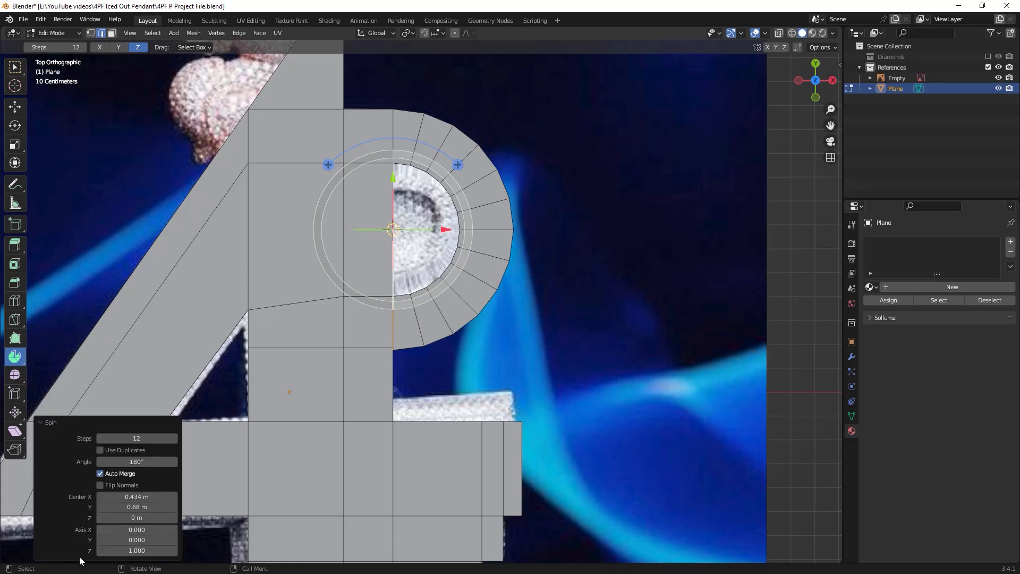
click(100, 438)
click(100, 438)
click(100, 438)
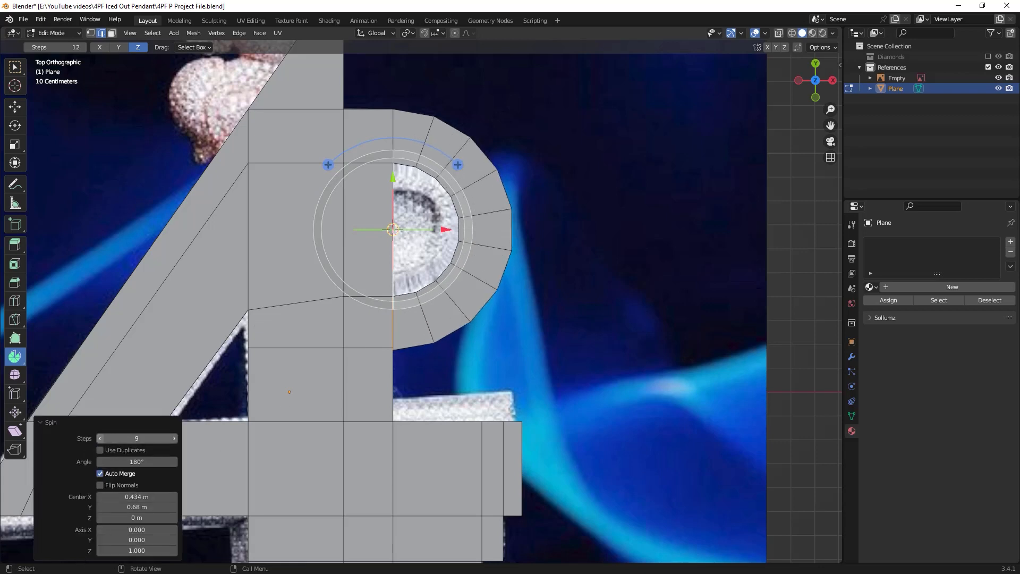
click(100, 438)
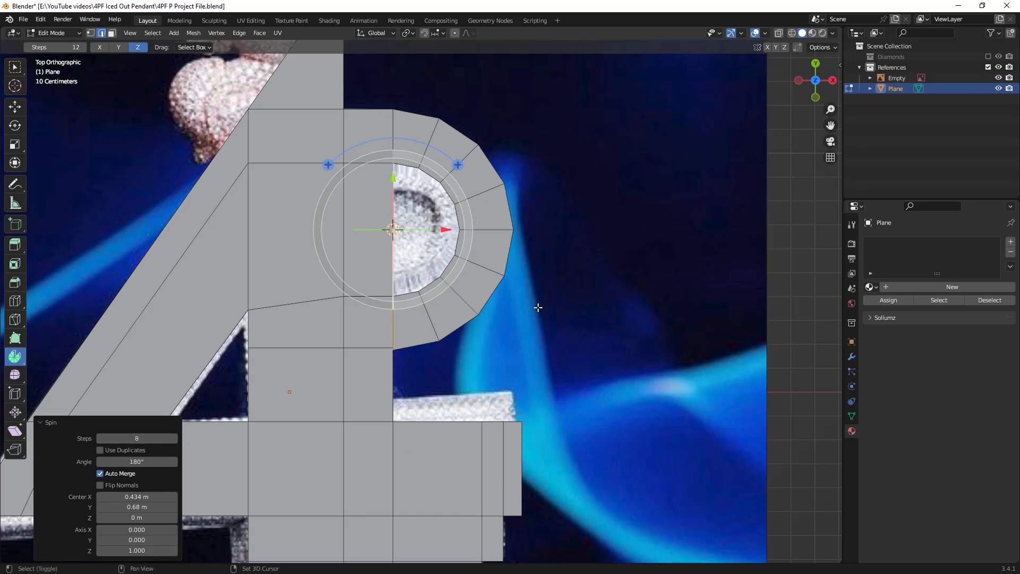
Return to vertex selection with the Select Box tool and turn X-ray on to compare the bowl with the reference
shift+middle_drag(538, 307, 538, 332)
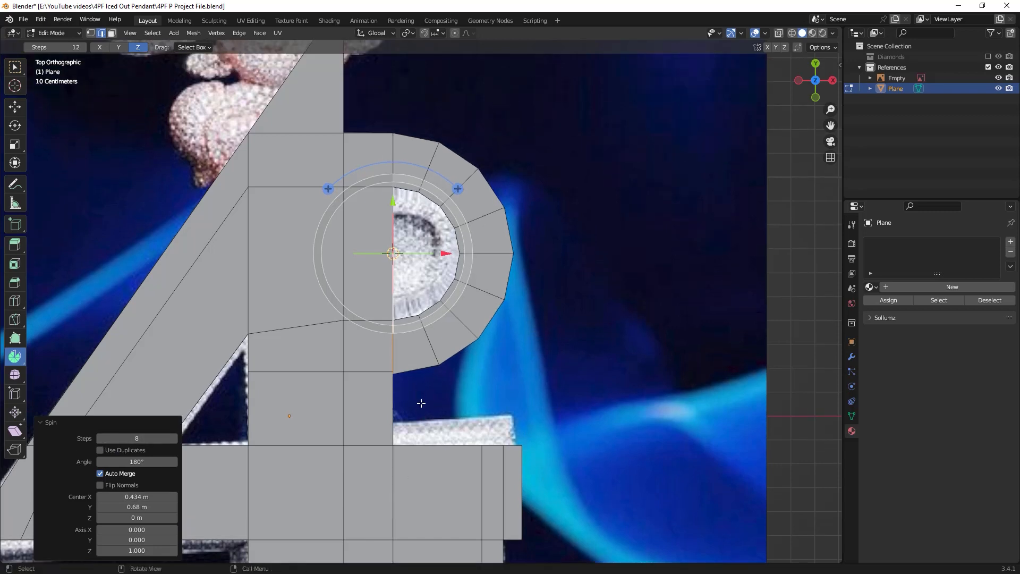
key(1)
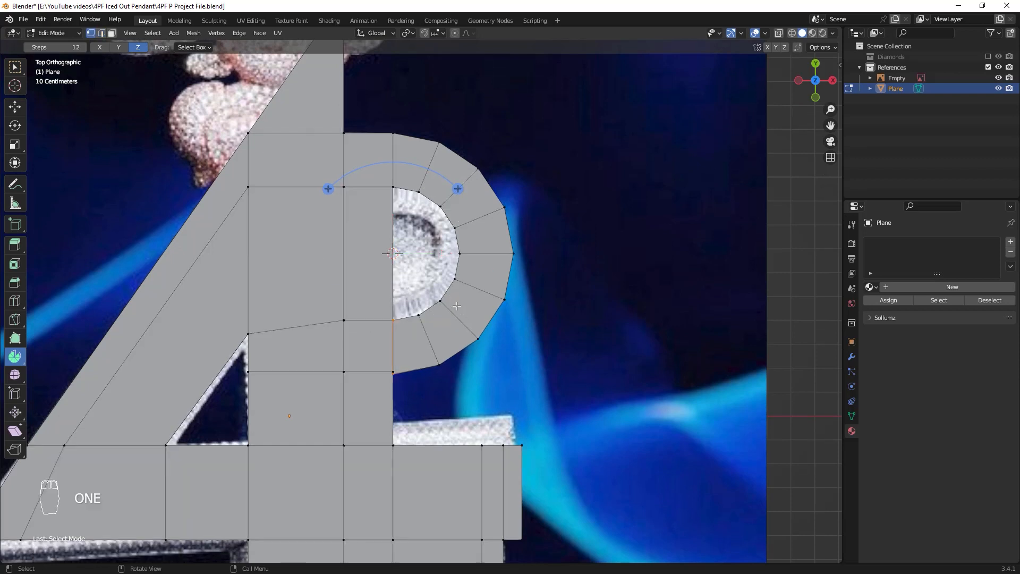
click(15, 67)
scroll(477, 388, up, 1)
scroll(478, 388, up, 1)
key(alt+z)
click(549, 476)
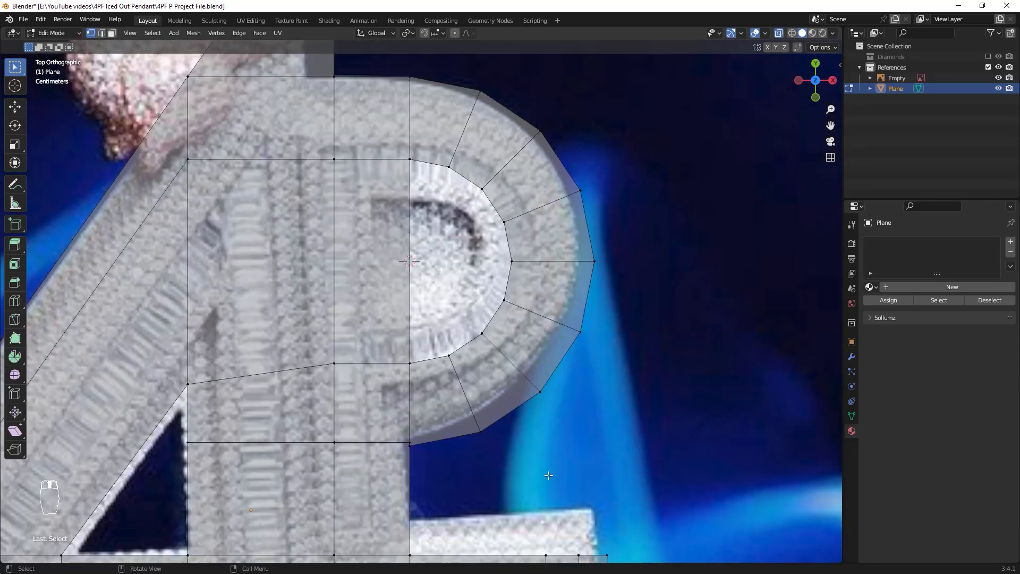
Merge the spun bowl's lower outer end vertex into the neighbouring stem vertex using At Last
scroll(445, 457, up, 1)
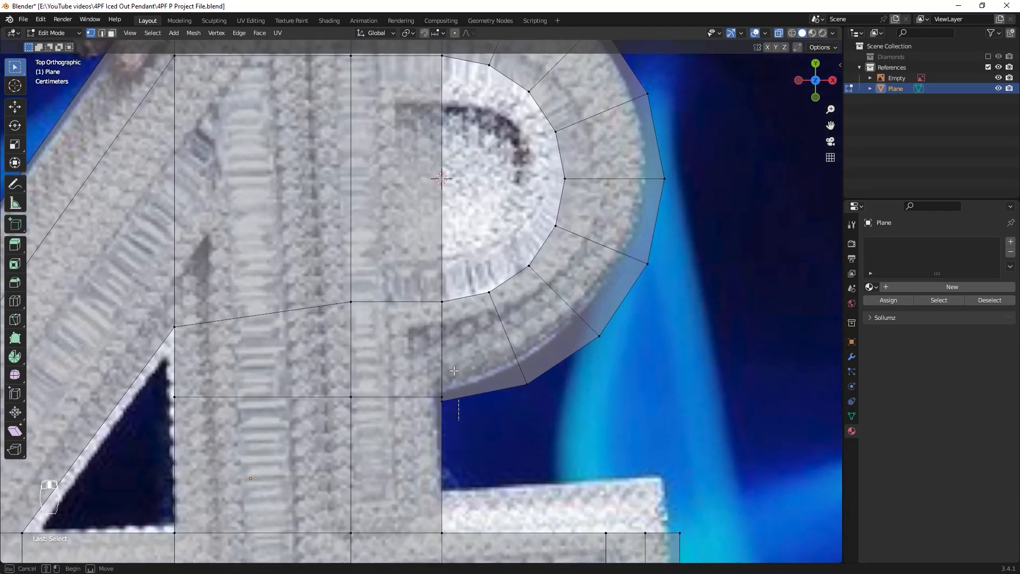
drag(456, 414, 423, 269)
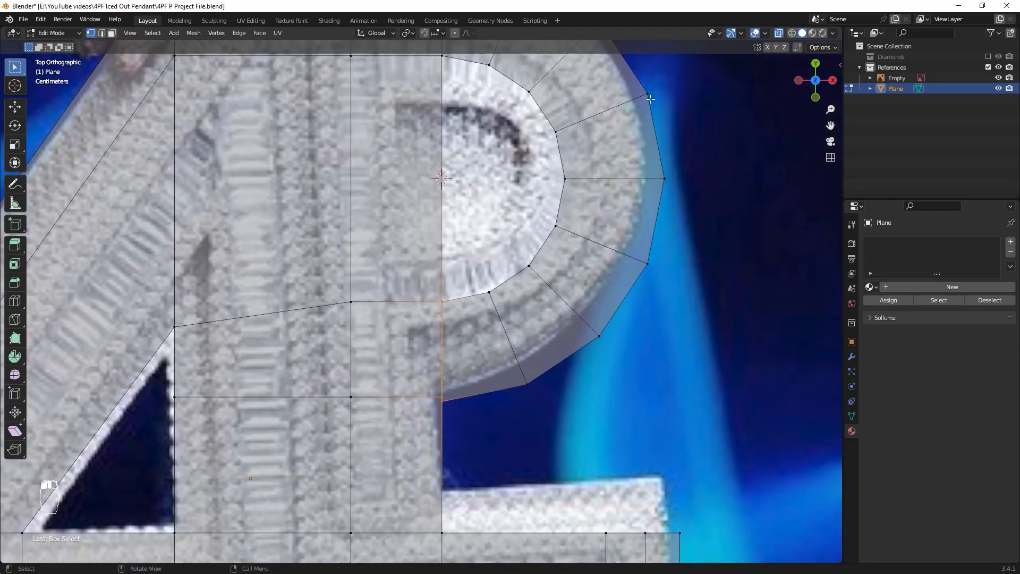
shift+middle_drag(630, 312, 684, 163)
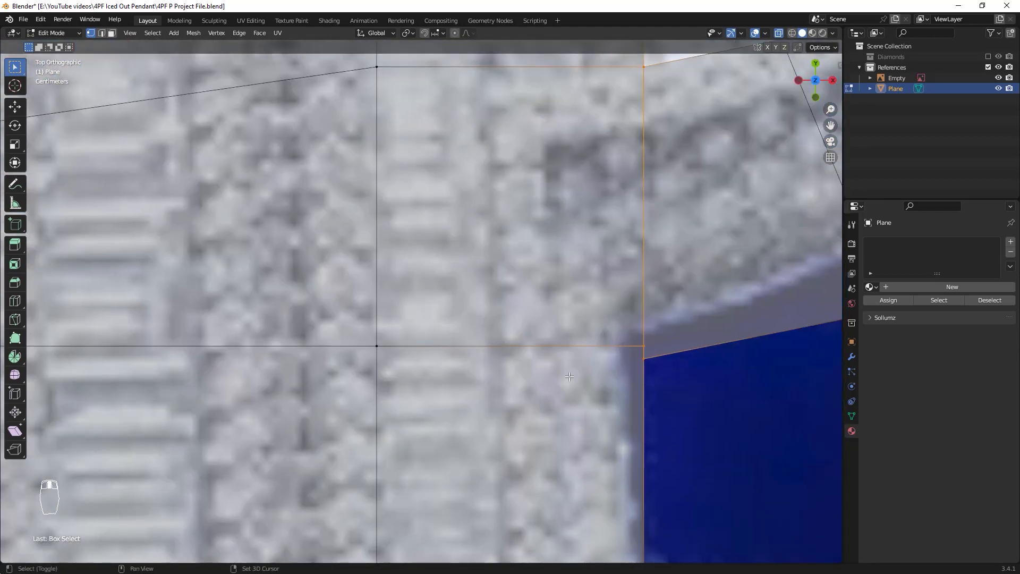
shift+middle_drag(720, 454, 614, 434)
click(542, 340)
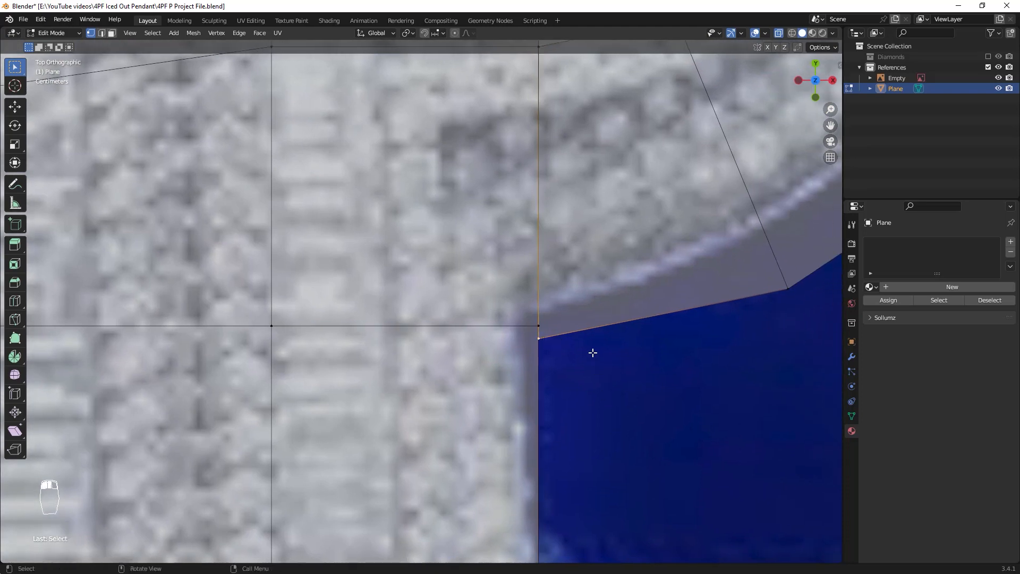
shift+click(538, 323)
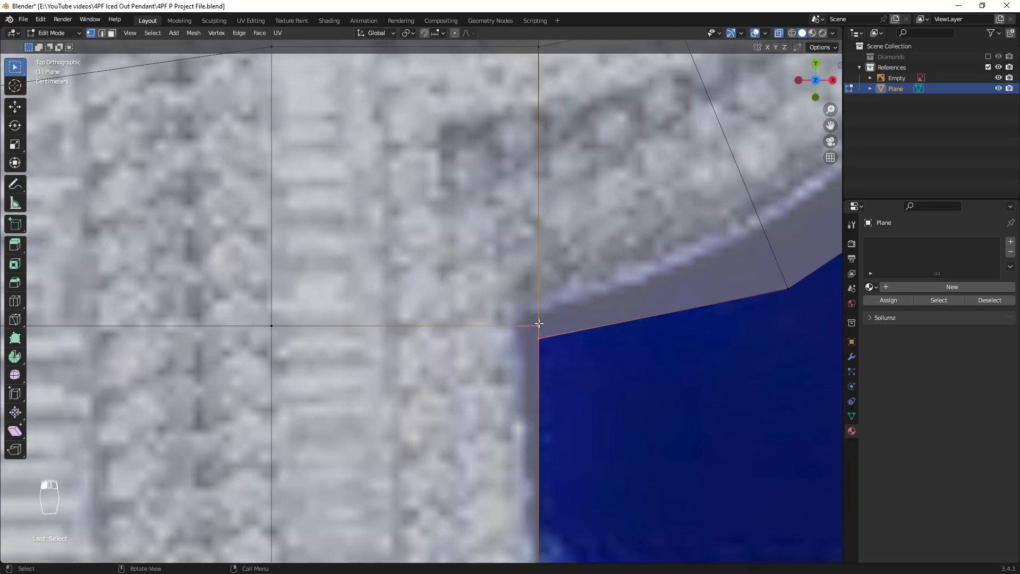
key(m)
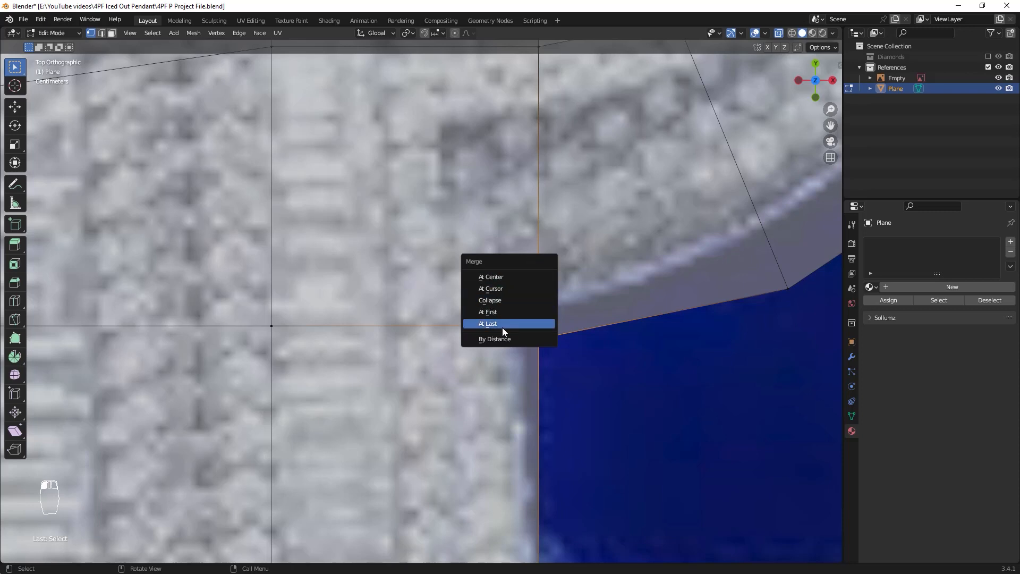
click(477, 323)
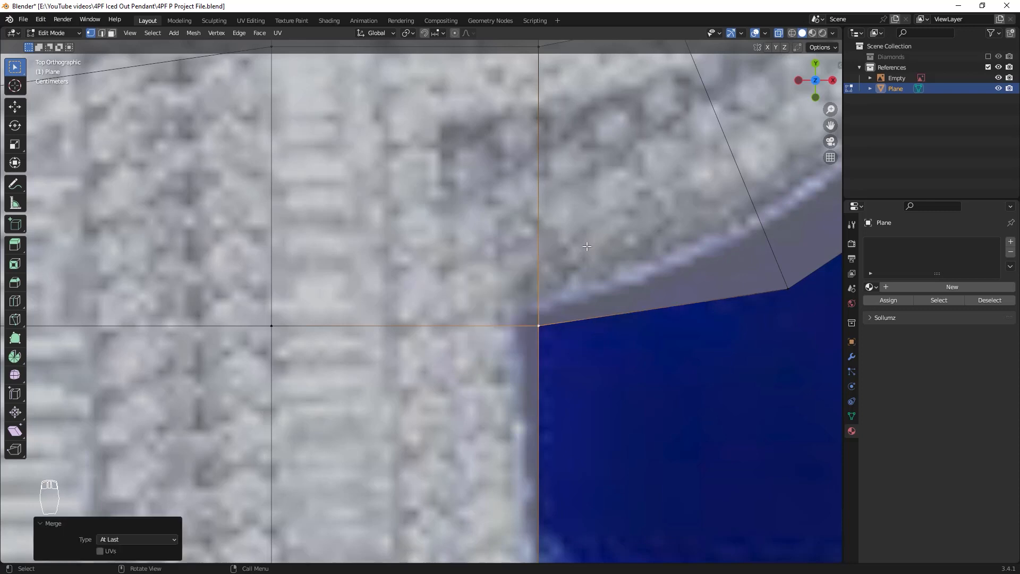
Pull the bowl's lower inner end vertex slightly off the stem and merge it with the stem vertex using At Last
ctrl+middle_drag(587, 246, 544, 350)
shift+middle_drag(509, 211, 477, 257)
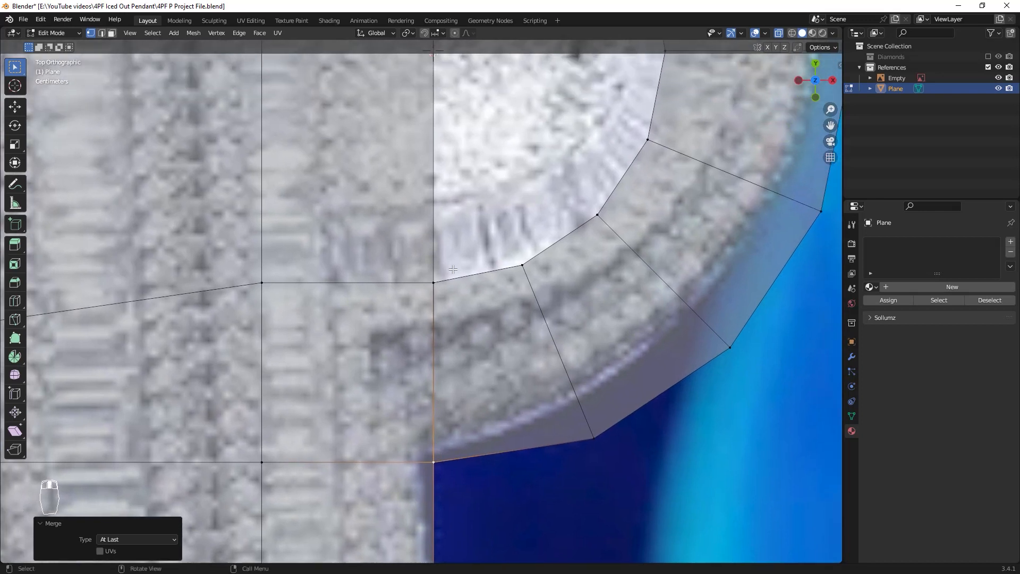
click(444, 278)
scroll(445, 277, up, 1)
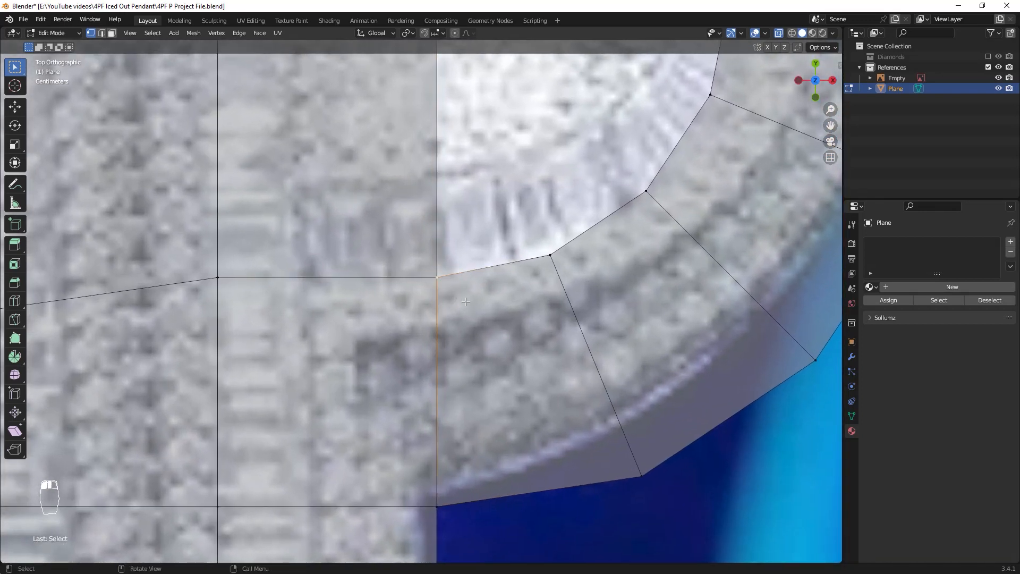
key(ctrl+z)
key(g)
click(493, 272)
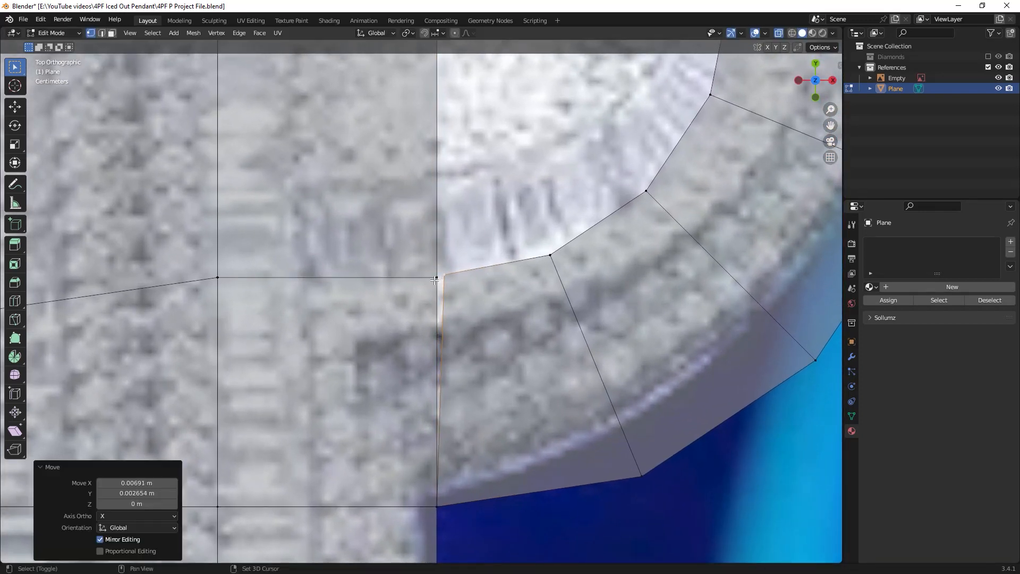
click(434, 279)
key(m)
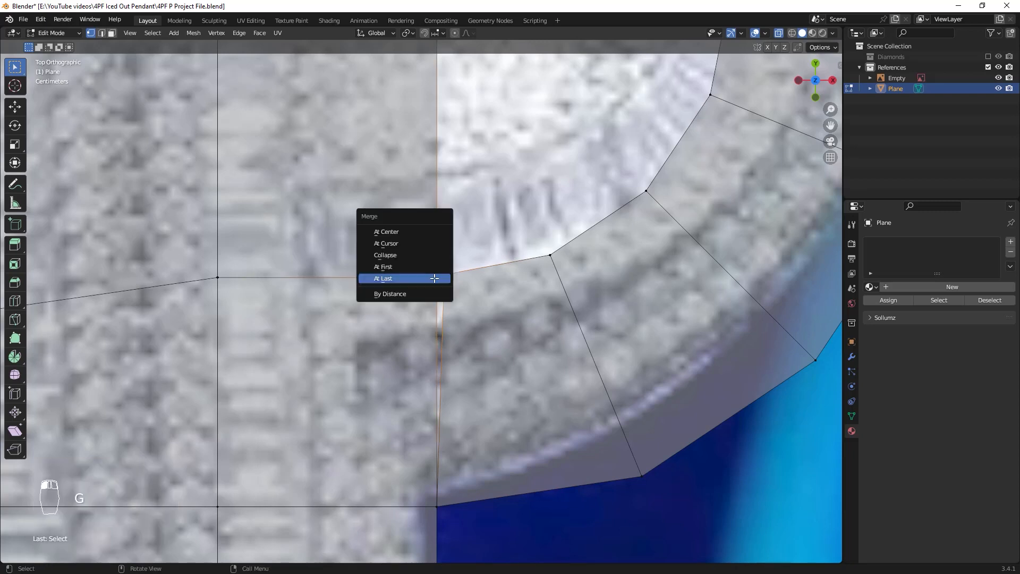
click(390, 278)
scroll(480, 294, down, 9)
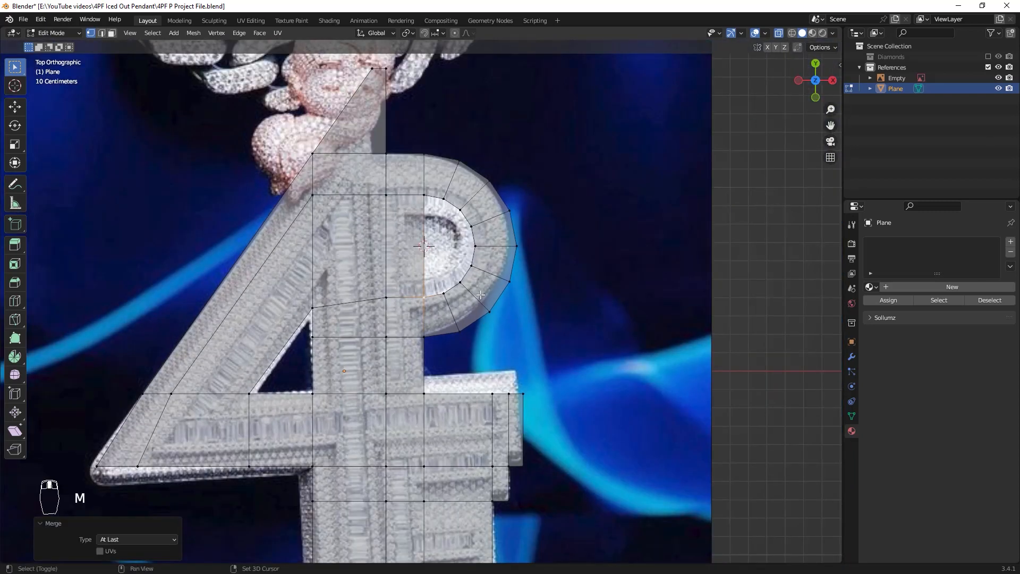
shift+middle_drag(480, 294, 457, 356)
key(ctrl+r)
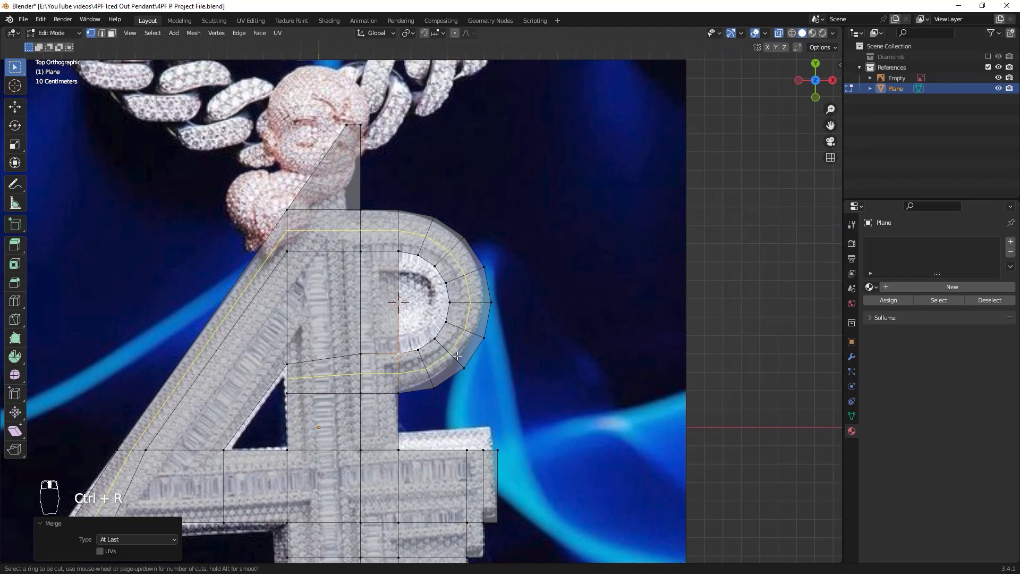
key(alt+z)
key(ctrl+r)
scroll(510, 339, up, 2)
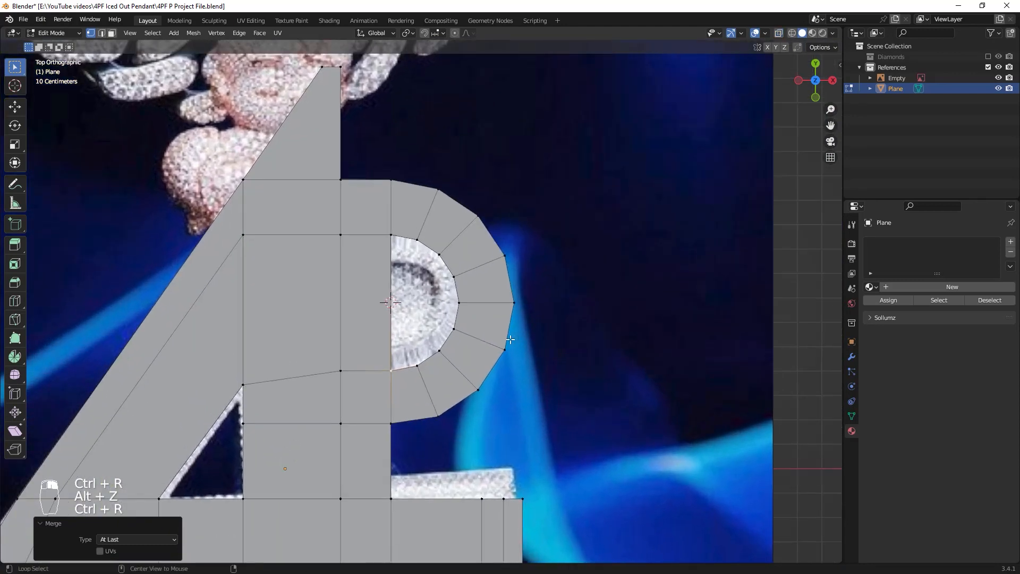
key(alt+z)
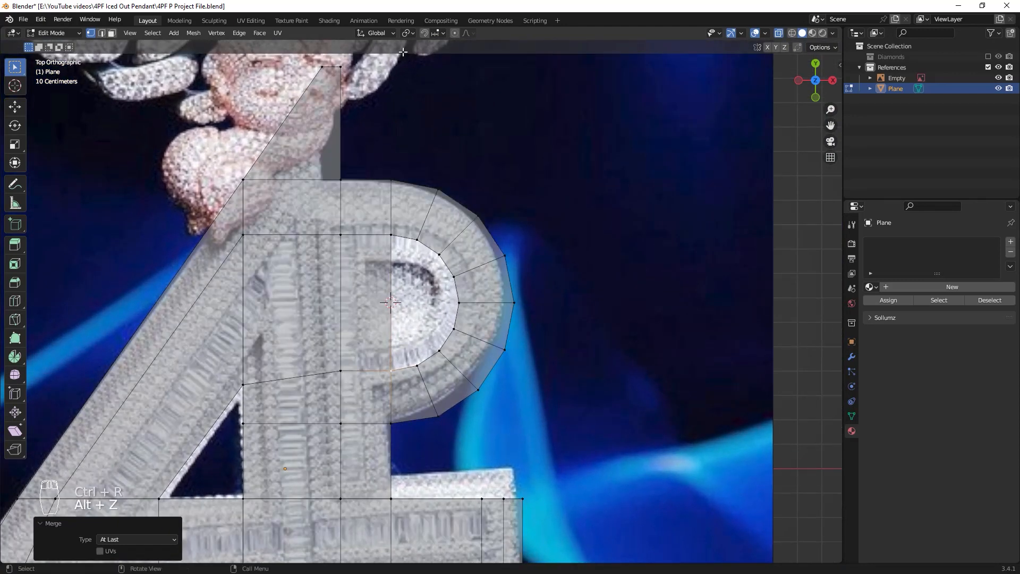
Enable proportional editing and restrict it to Connected Only
click(455, 33)
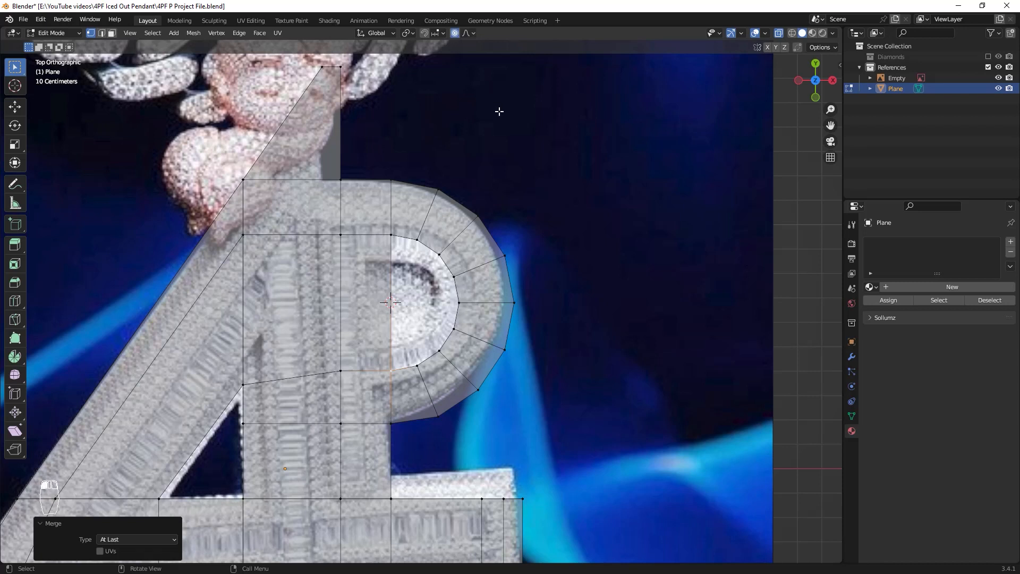
key(o)
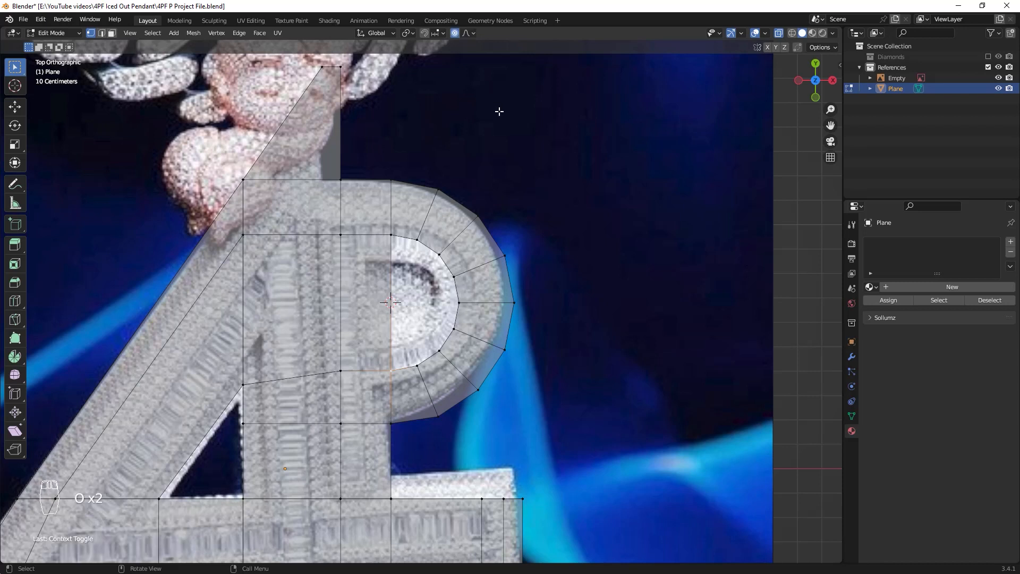
key(ctrl+z)
key(ctrl+z)
scroll(437, 83, up, 1)
click(473, 34)
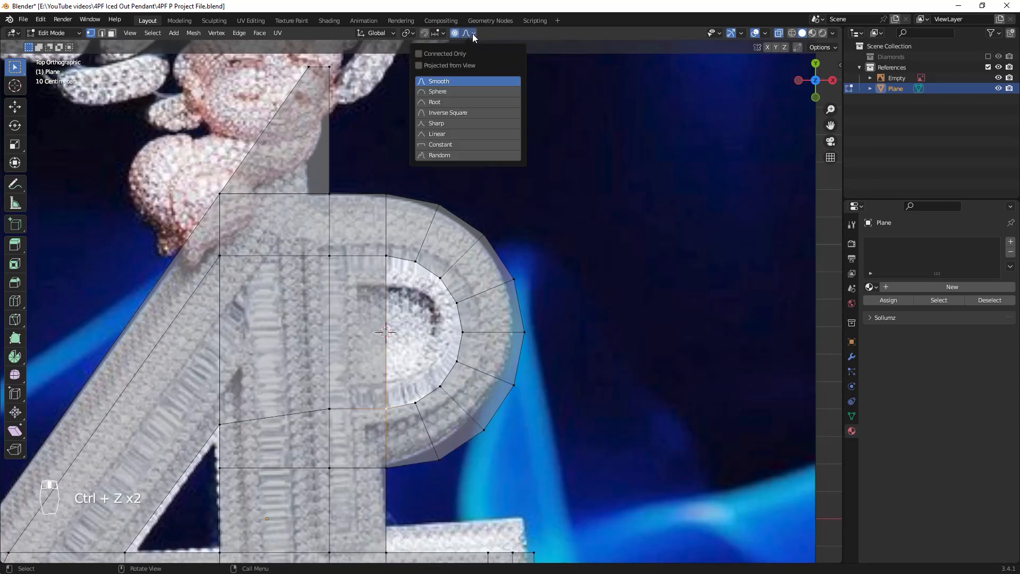
click(425, 53)
Move the P bowl's outermost vertex slightly inward to the reference edge, using a proportional size of about 0.42 m
click(521, 330)
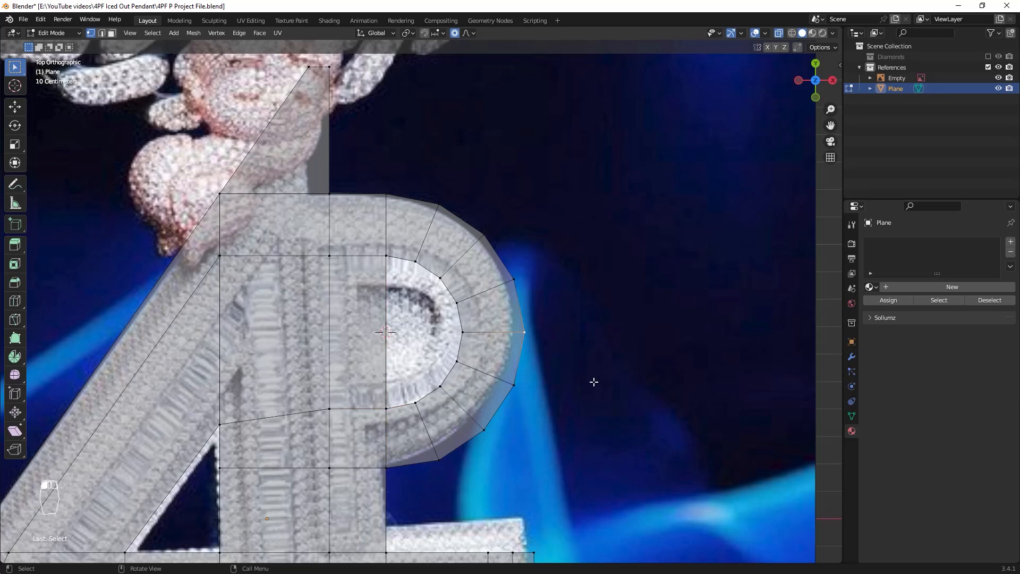
shift+middle_drag(591, 380, 553, 358)
key(g)
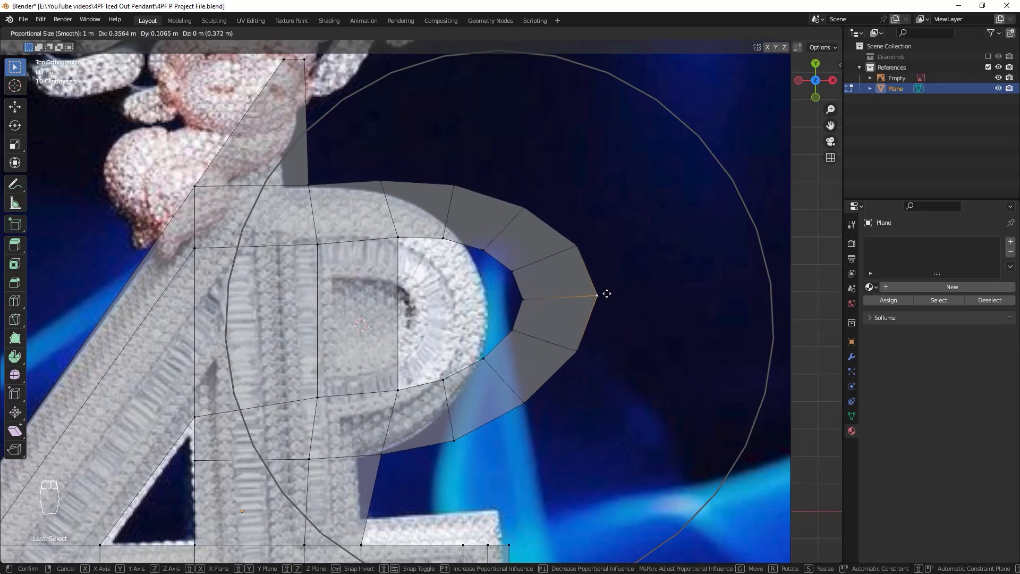
scroll(553, 319, up, 2)
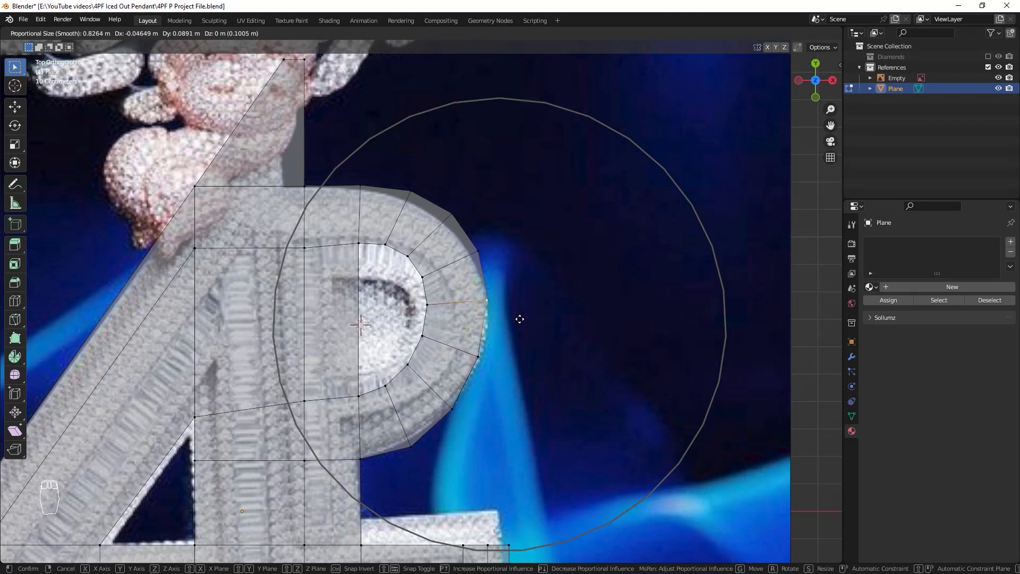
scroll(519, 318, up, 7)
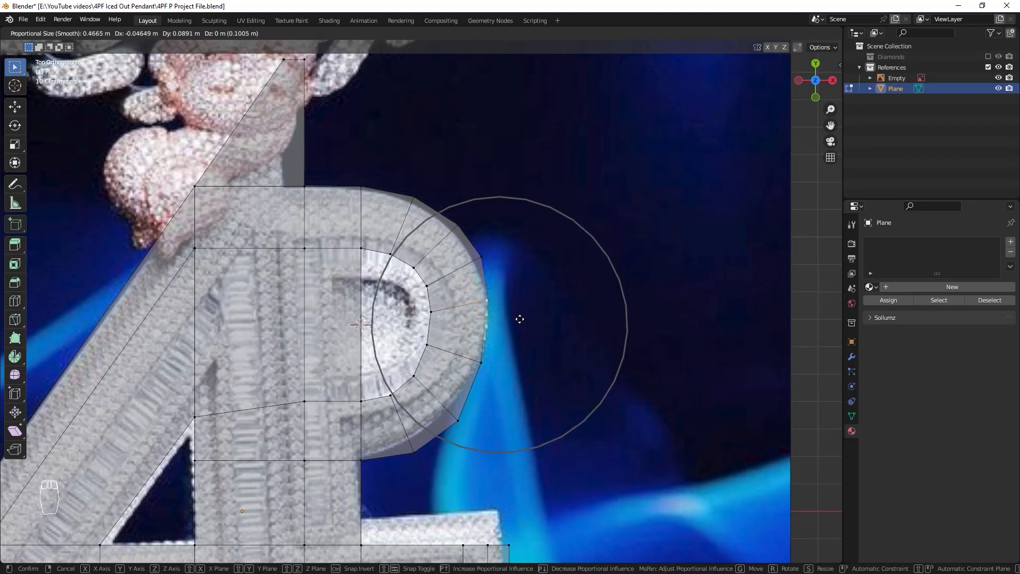
right_click(577, 416)
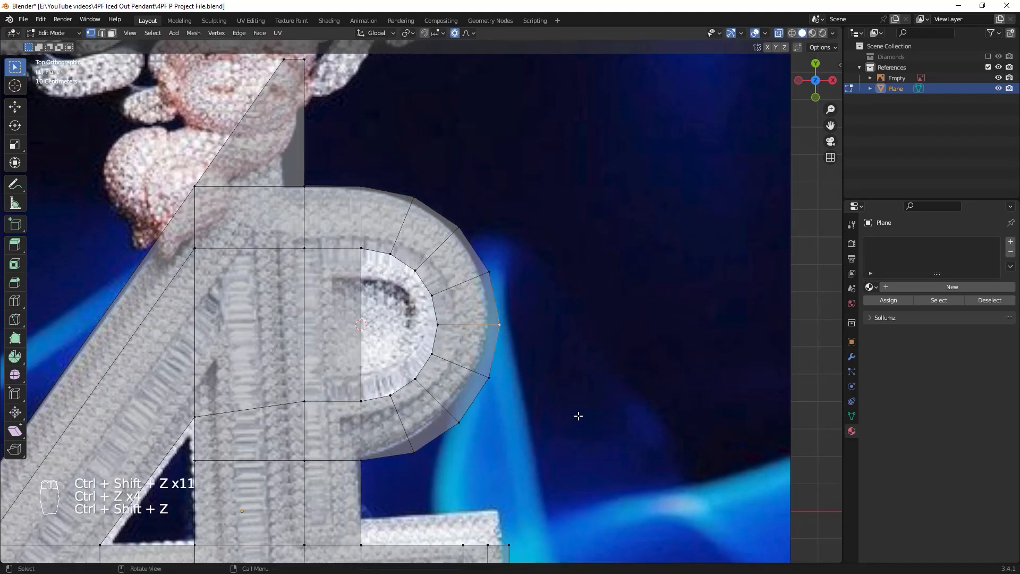
key(g)
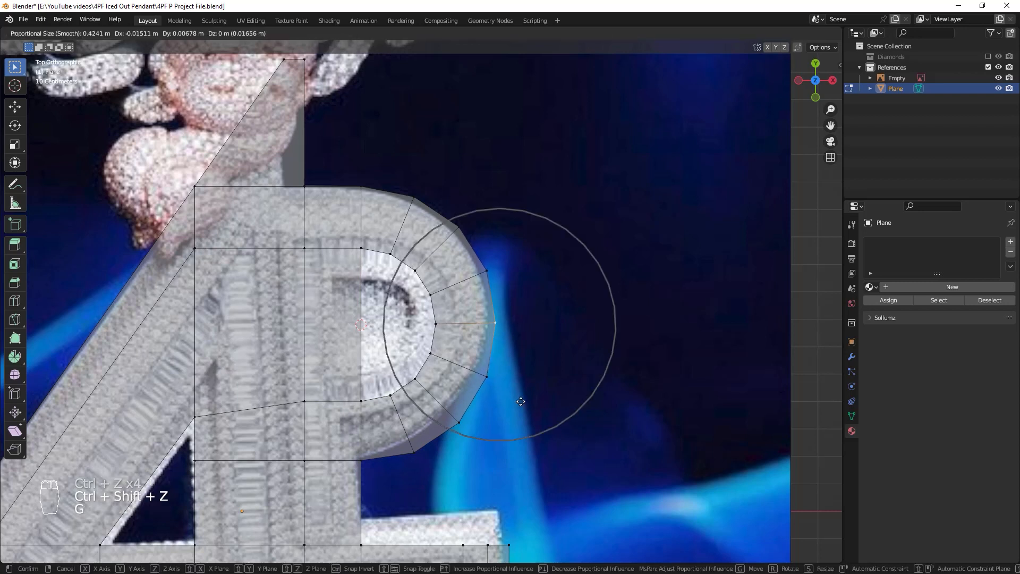
click(481, 400)
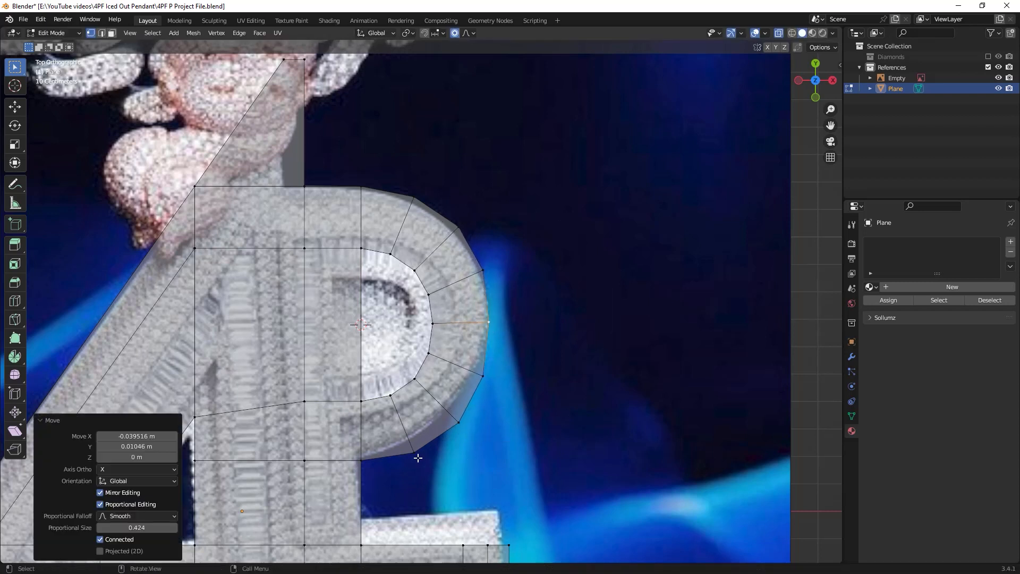
Pull the P bowl's lower outer vertices inward to the reference edge, shrinking the proportional editing radius
click(418, 457)
click(463, 436)
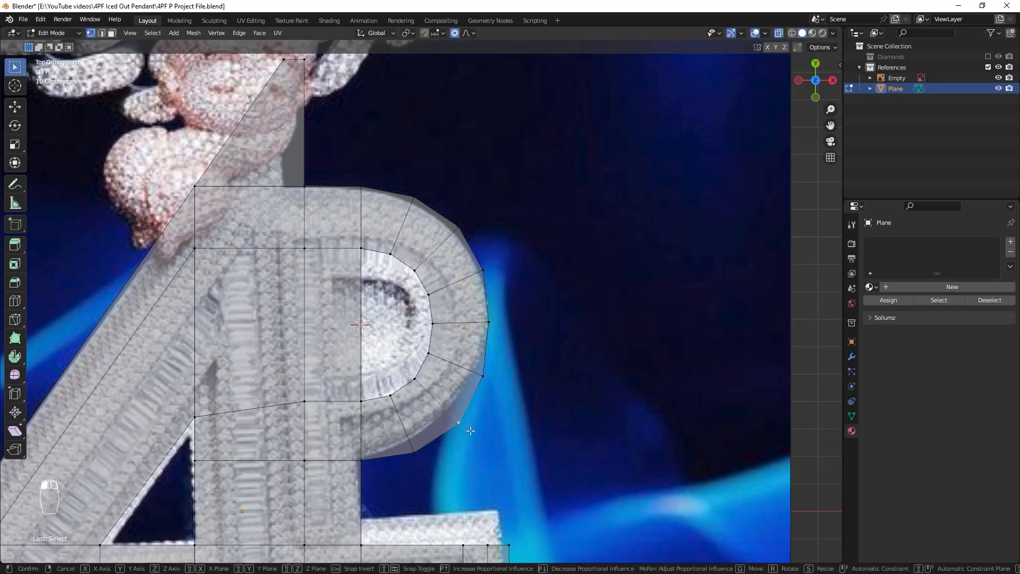
key(g)
scroll(470, 431, up, 4)
click(357, 341)
click(418, 456)
key(g)
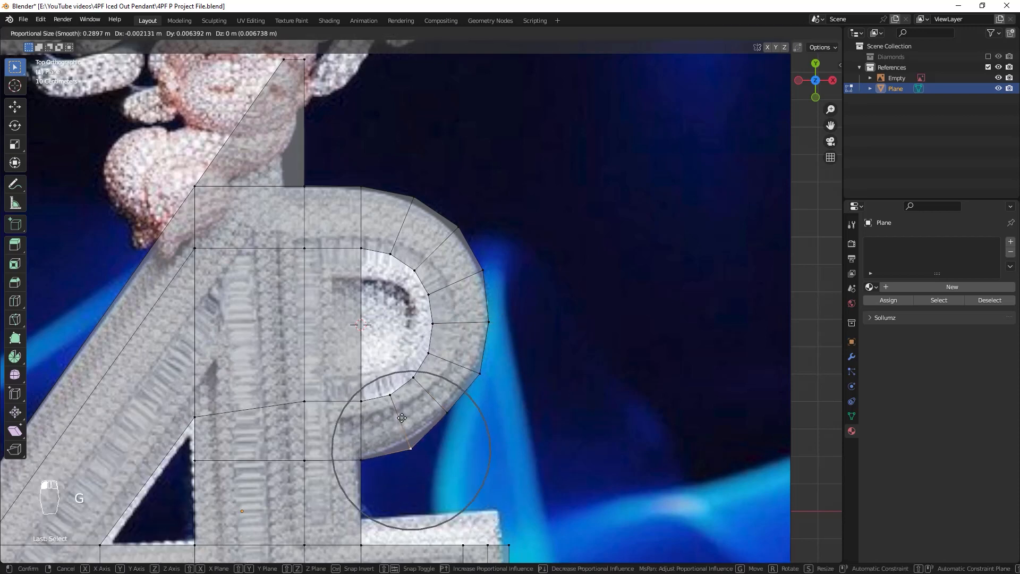
scroll(371, 375, up, 3)
click(373, 367)
Pull the P bowl's upper outer vertices inward to match the reference and compare the outline with X-ray off and on
click(420, 203)
key(g)
click(378, 257)
click(447, 306)
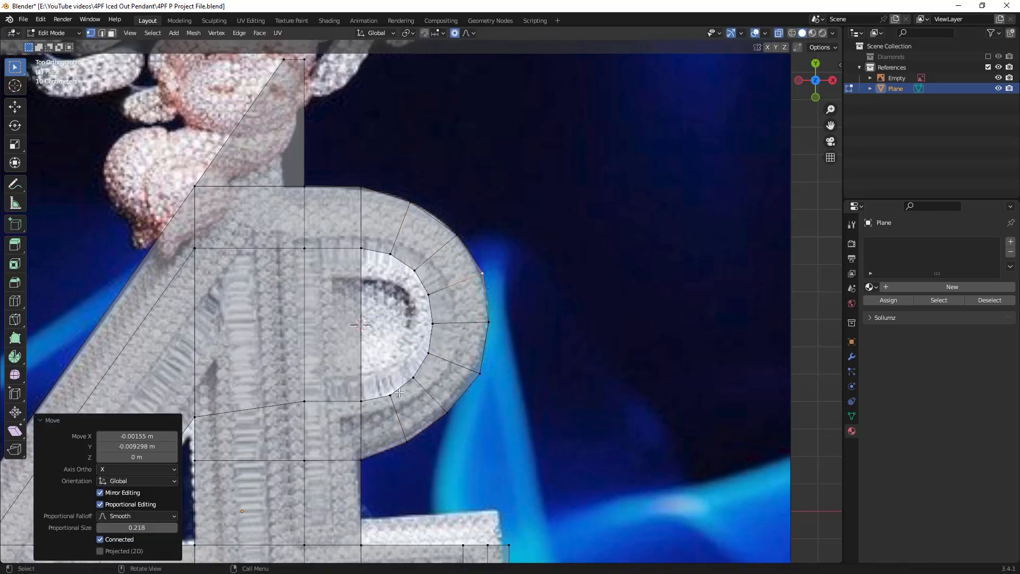
scroll(530, 368, down, 2)
key(alt+z)
key(alt+z)
scroll(530, 369, up, 2)
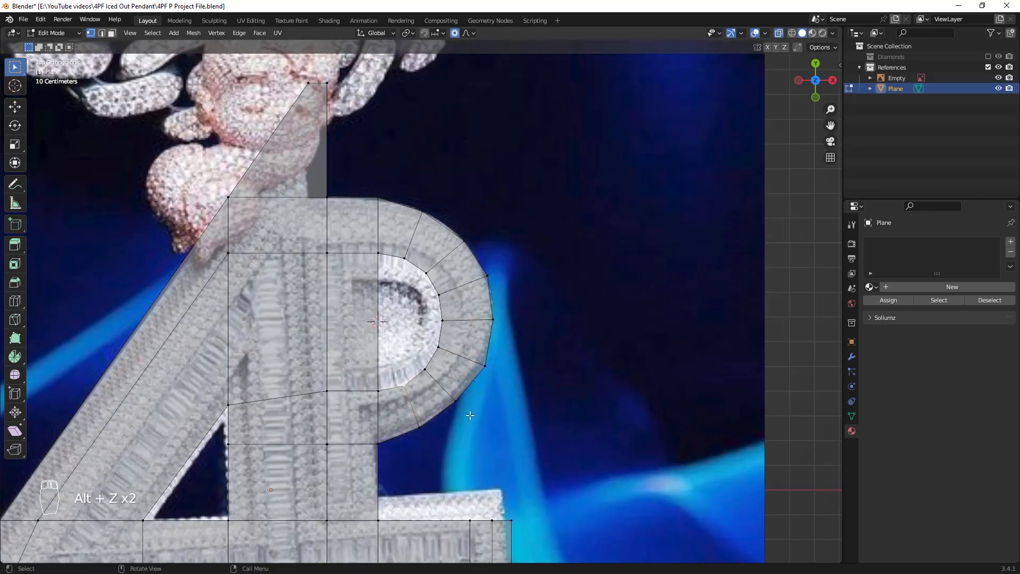
Undo the last tweaks and nudge the P bowl's two lower outer vertices to round its lower curve
key(ctrl+z)
key(ctrl+z)
key(ctrl+z)
key(ctrl+z)
key(g)
click(444, 446)
click(421, 430)
key(g)
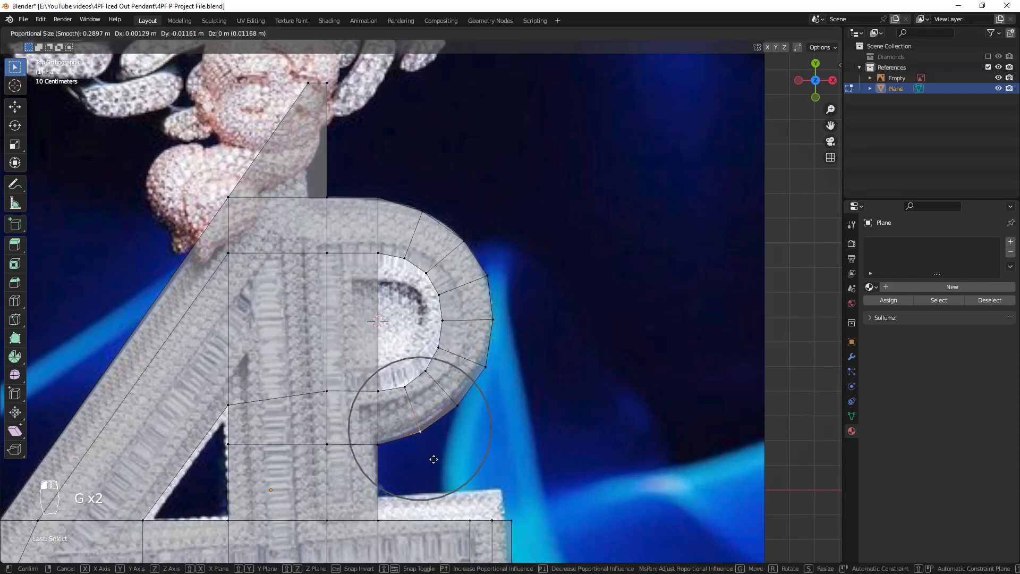
click(432, 460)
click(456, 406)
key(g)
click(458, 419)
scroll(497, 372, down, 1)
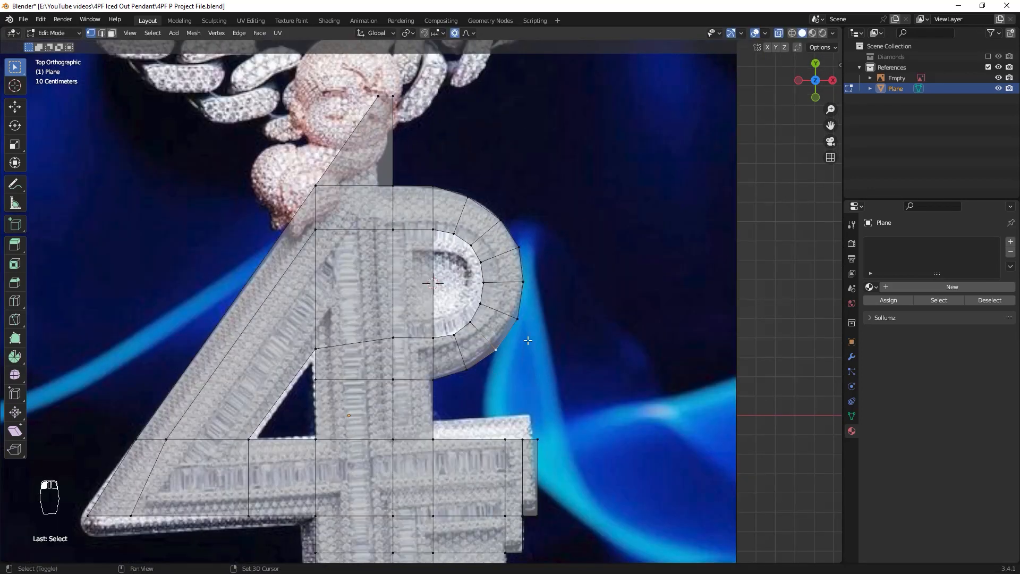
shift+middle_drag(520, 331, 511, 338)
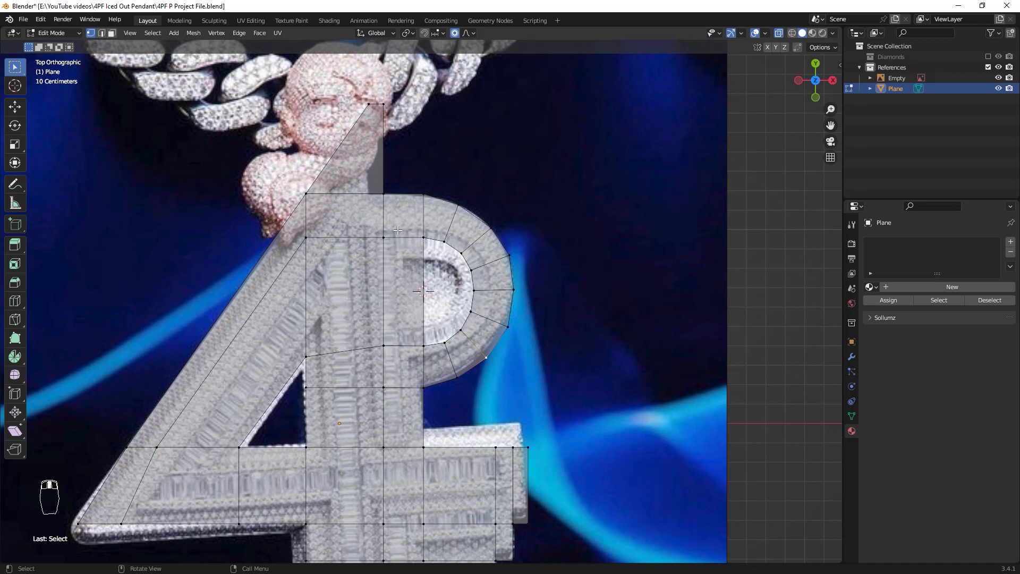
drag(405, 227, 484, 346)
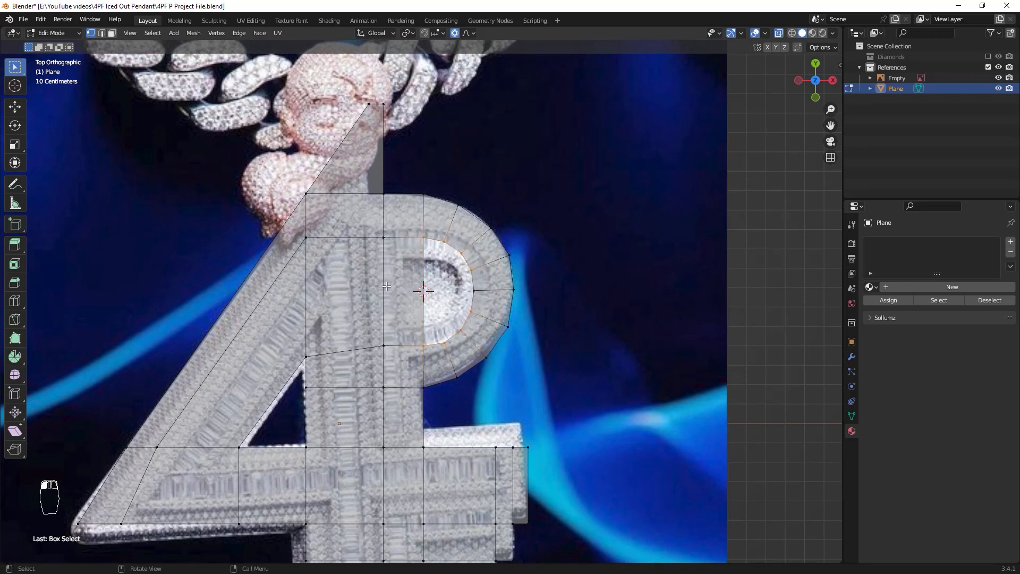
key(ctrl+r)
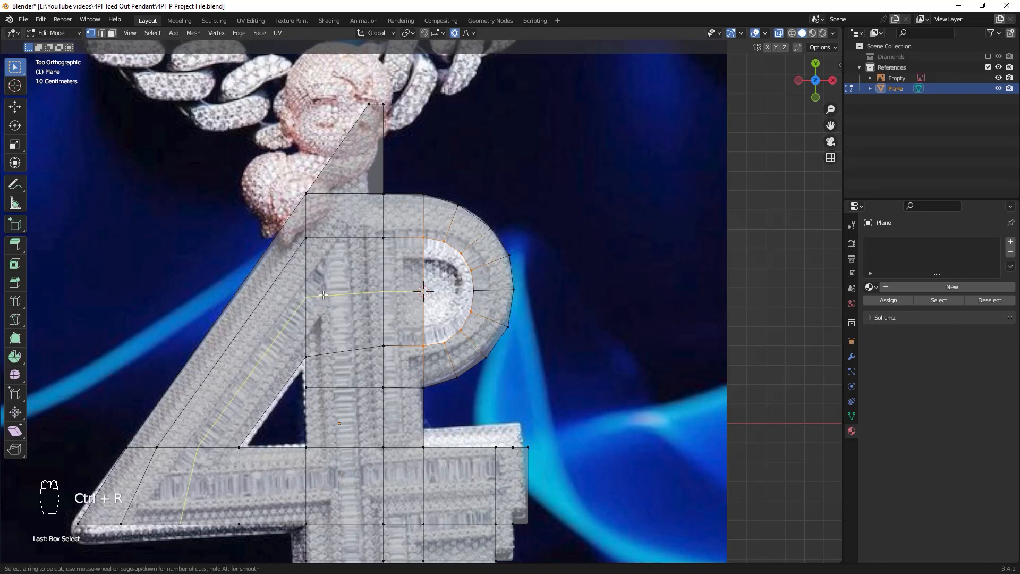
key(ctrl+z)
key(ctrl+z)
key(ctrl+z)
key(ctrl+z)
key(ctrl+z)
key(ctrl+z)
key(ctrl+z)
key(ctrl+z)
key(ctrl+z)
key(ctrl+z)
key(ctrl+z)
key(ctrl+z)
key(ctrl+z)
key(ctrl+z)
key(ctrl+shift+z)
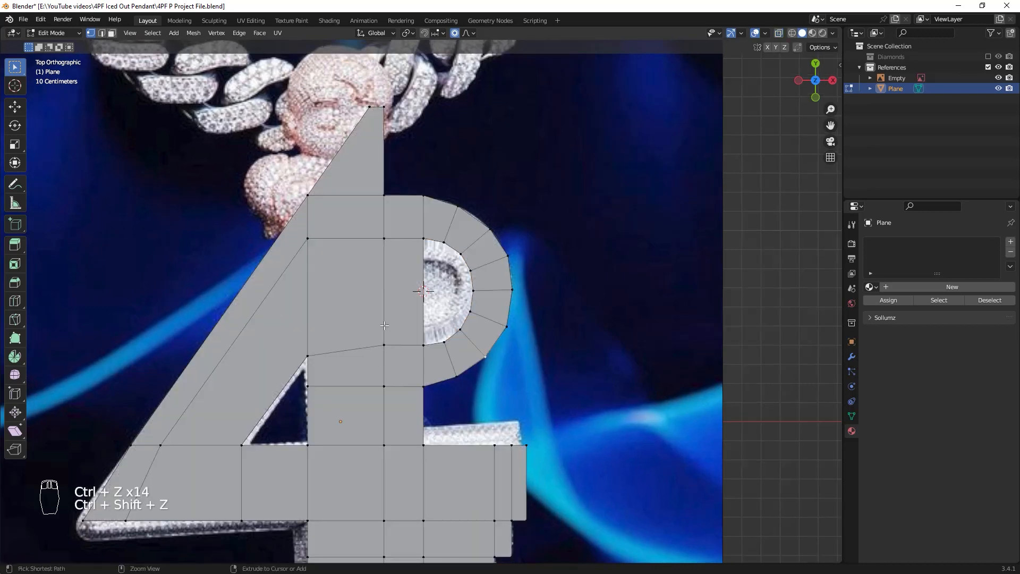
Add three evenly spaced loop cuts across the P's stem between the bowl's inner corners, continuing down the 4's diagonal
key(ctrl+r)
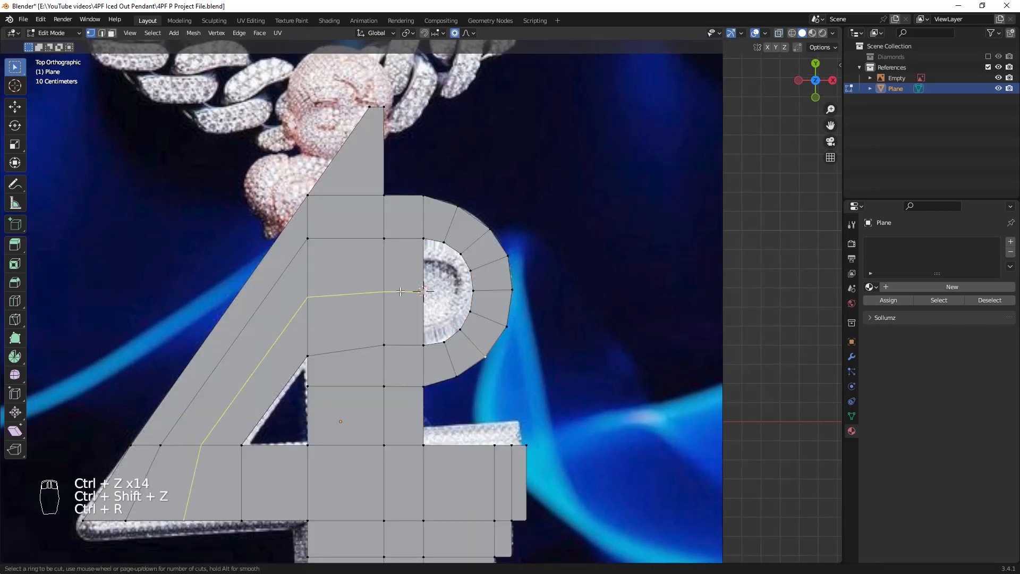
scroll(400, 291, up, 2)
click(399, 289)
right_click(453, 279)
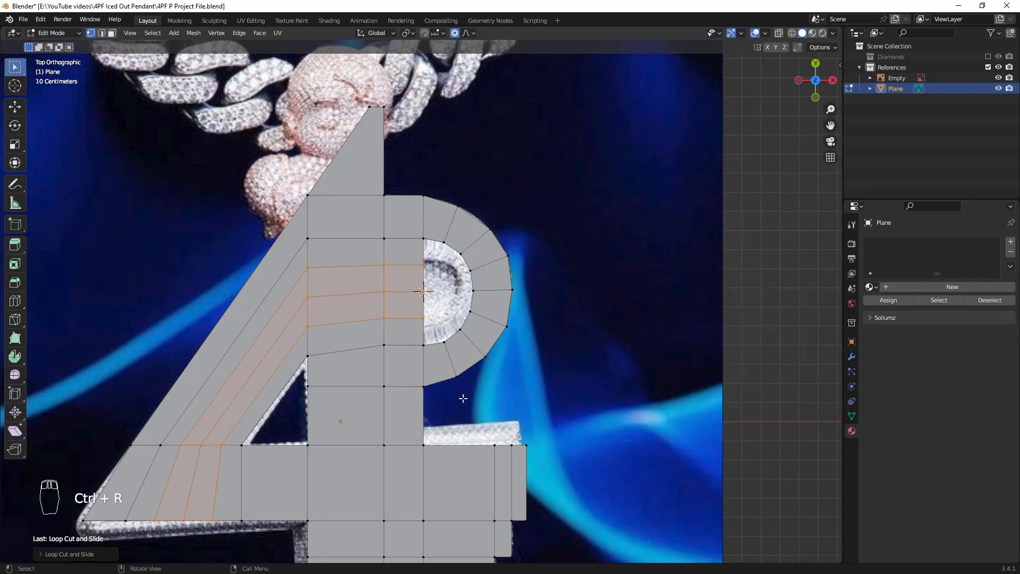
Select the vertices around the P bowl's opening and close it with Grid Fill
drag(412, 221, 477, 355)
key(ctrl+f)
click(472, 355)
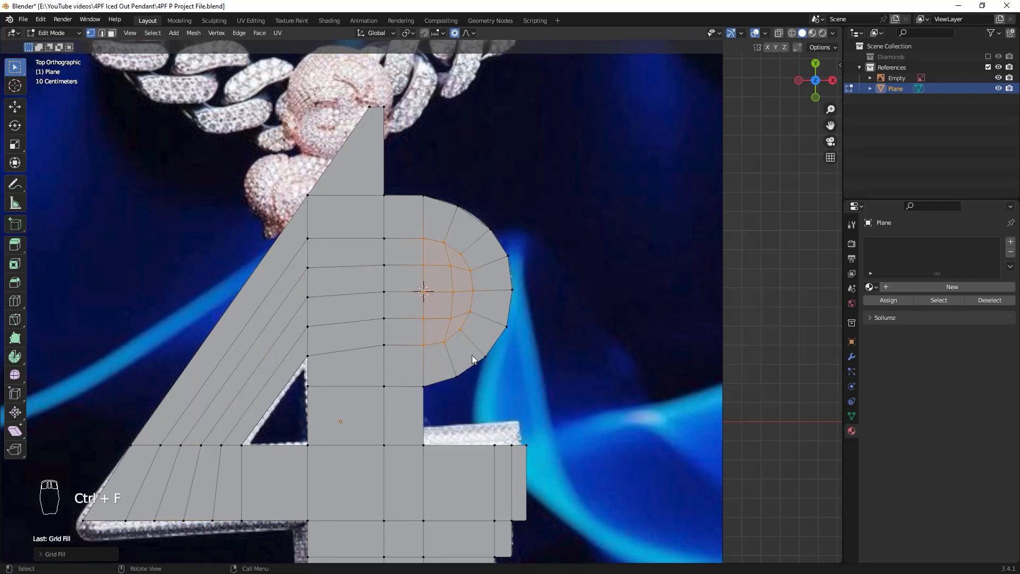
Turn on X-ray and switch the traced plane from Edit Mode to Object Mode
key(Tab)
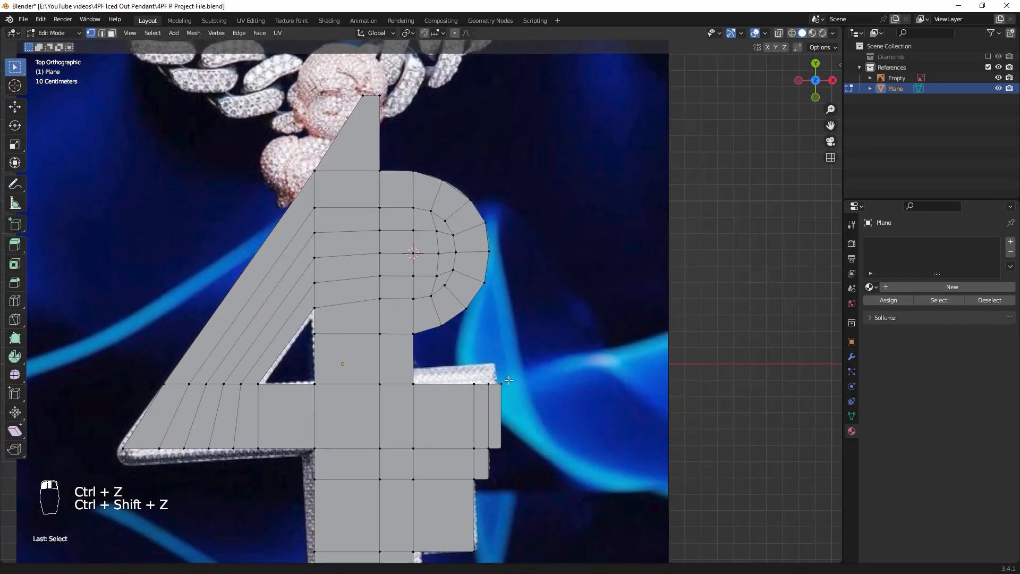
ctrl+middle_drag(522, 424, 522, 403)
key(alt+z)
scroll(522, 403, down, 2)
key(Tab)
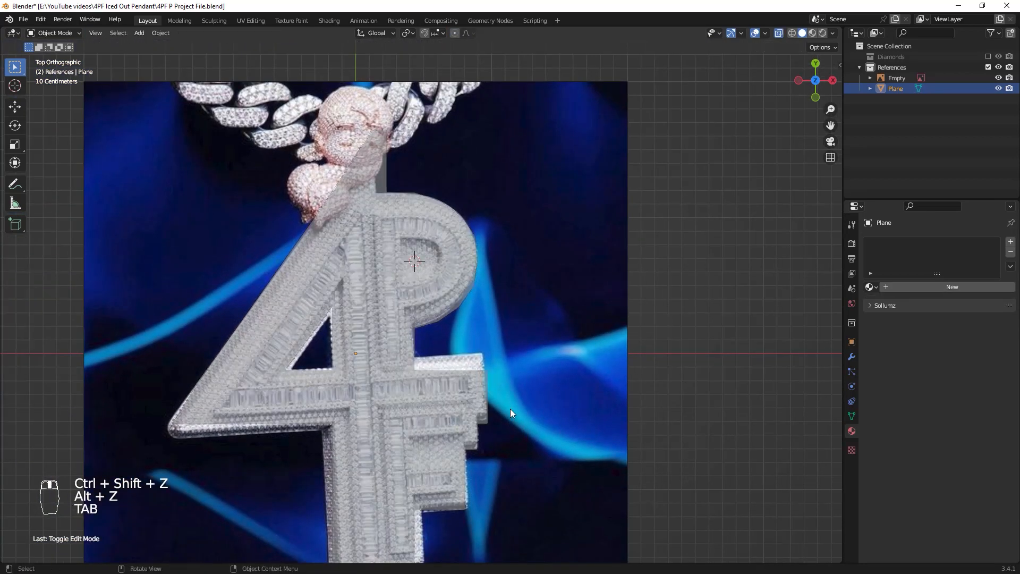
Inspect the traced pendant shape with overlays hidden, from the top and at an angle, and show the overlays again
key(alt+shift+z)
scroll(537, 304, down, 4)
key(alt+z)
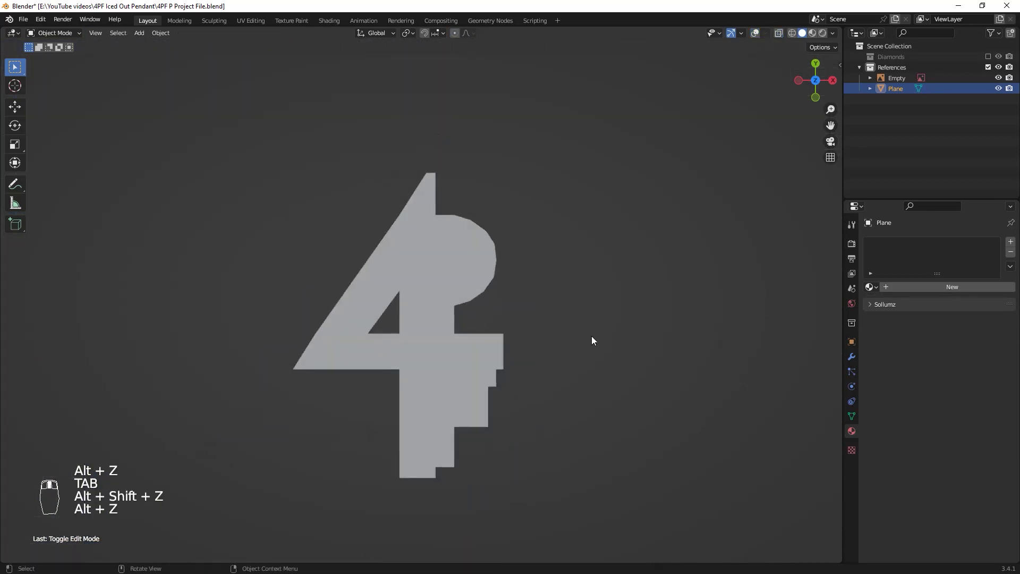
middle_drag(537, 401, 458, 324)
key(alt+z)
key(z)
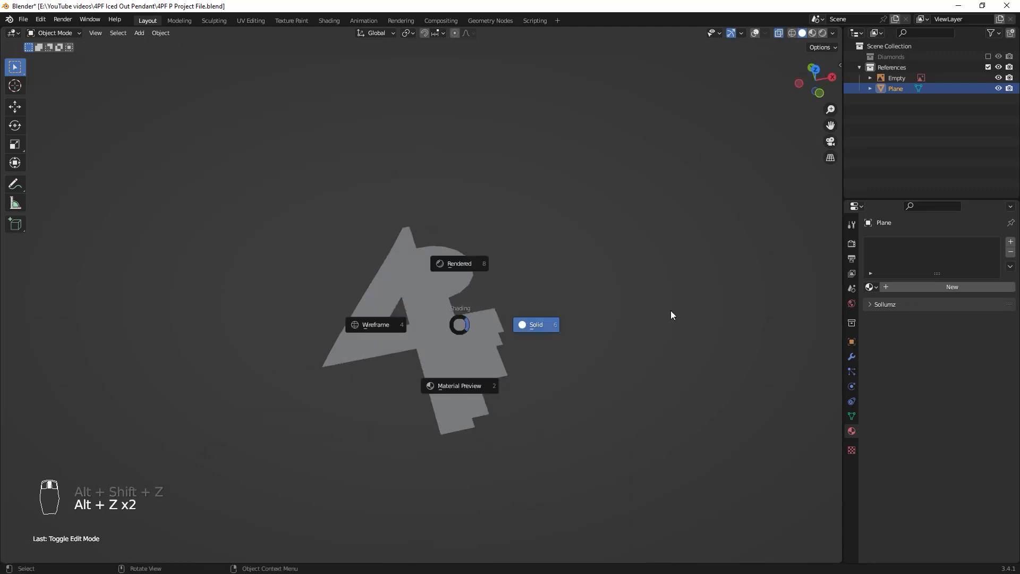
key(alt+shift+z)
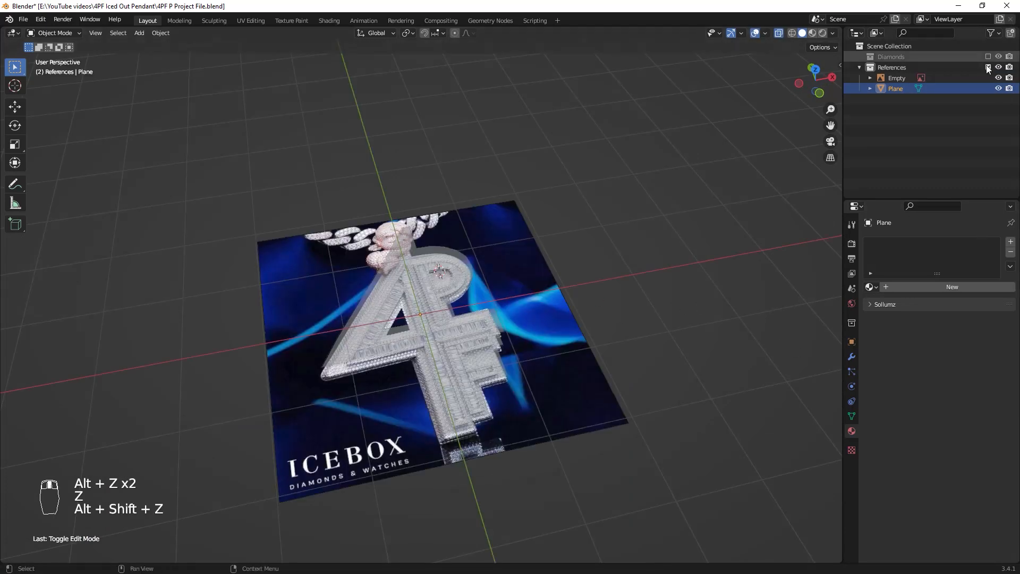
Rename the Empty that holds the reference image to Reference
double_click(898, 79)
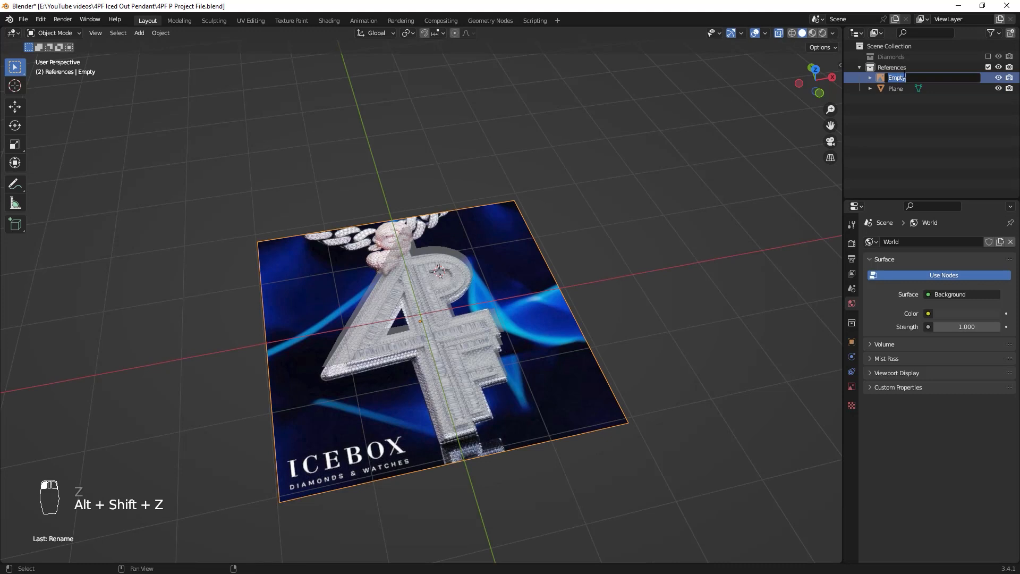
text(REfe)
text(eference)
key(Return)
click(901, 116)
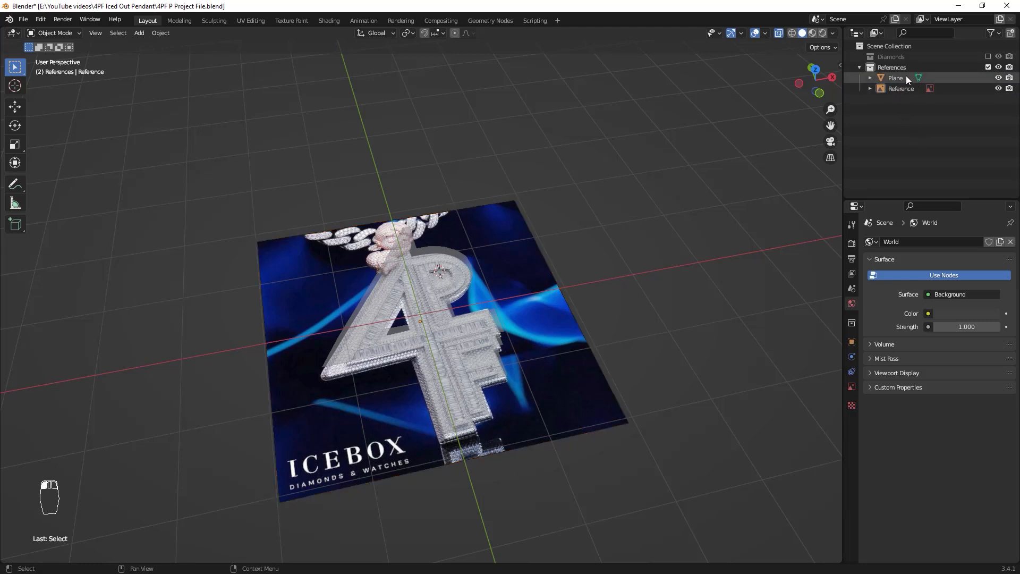
Take the plane out of the References collection and create a new collection named 4PF Pendant
drag(906, 78, 908, 126)
right_click(898, 149)
click(899, 149)
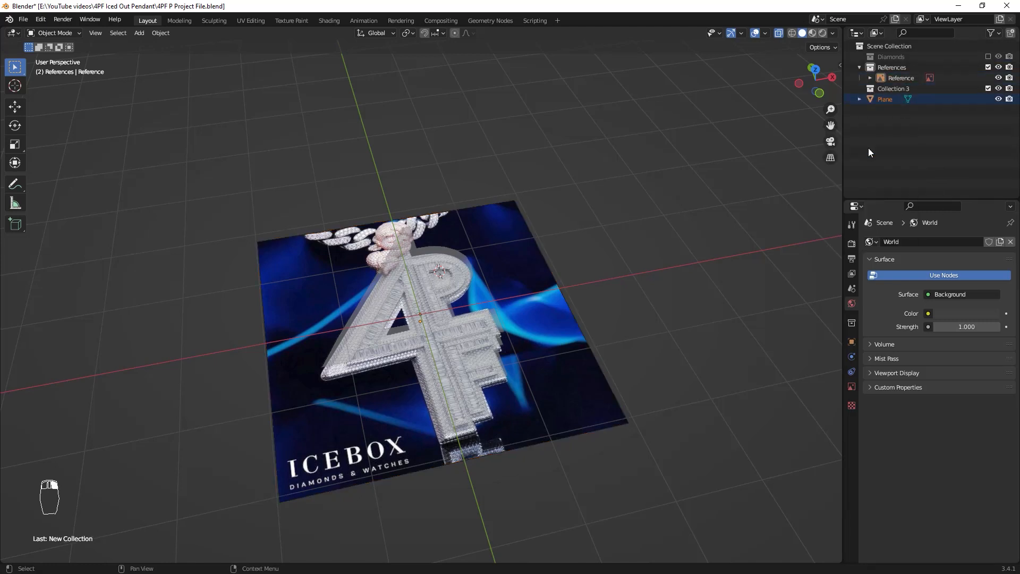
double_click(904, 88)
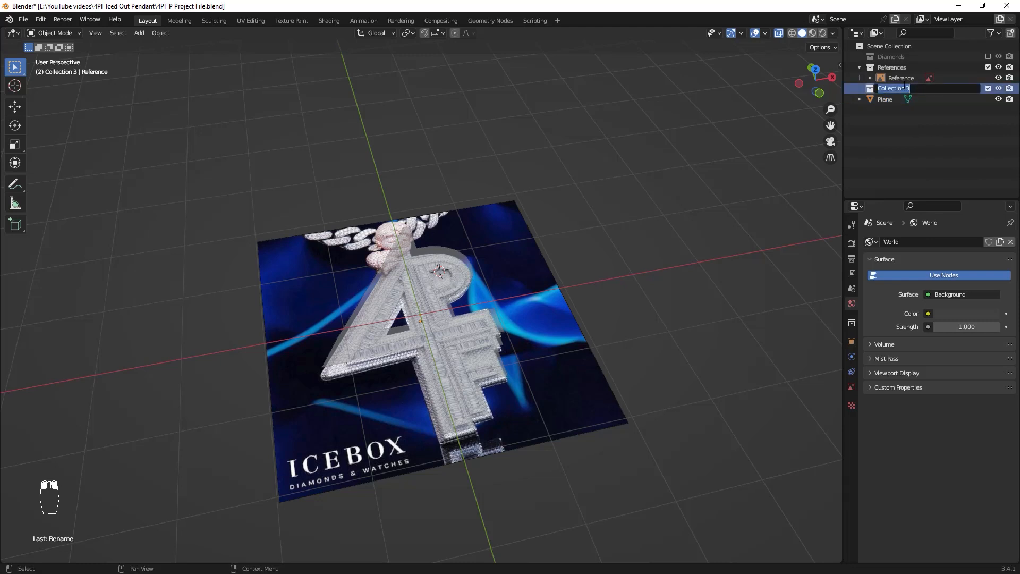
text(P)
text(4PF)
key(Return)
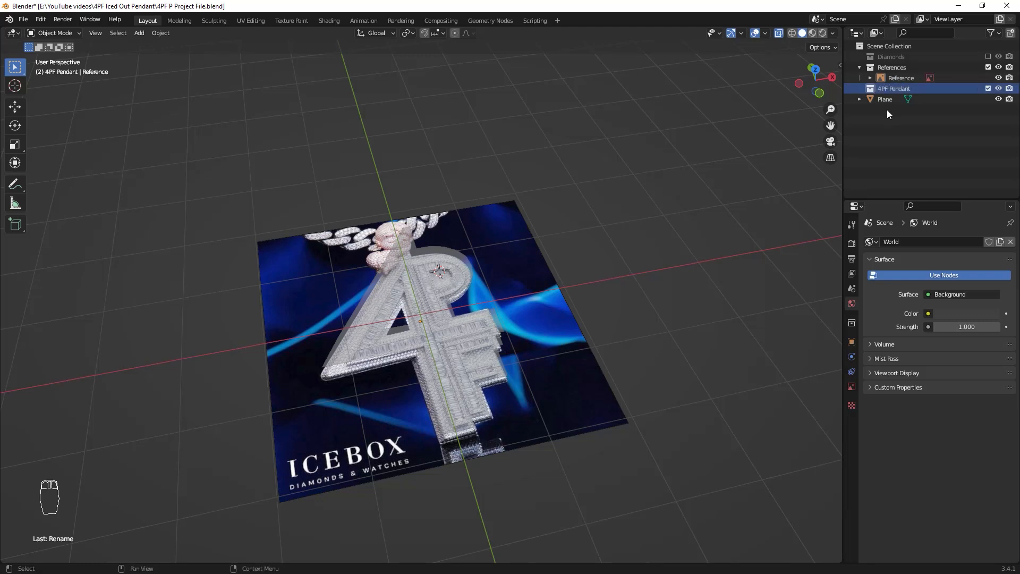
Put the plane into the 4PF Pendant collection and rename it Base
drag(886, 100, 903, 90)
double_click(895, 99)
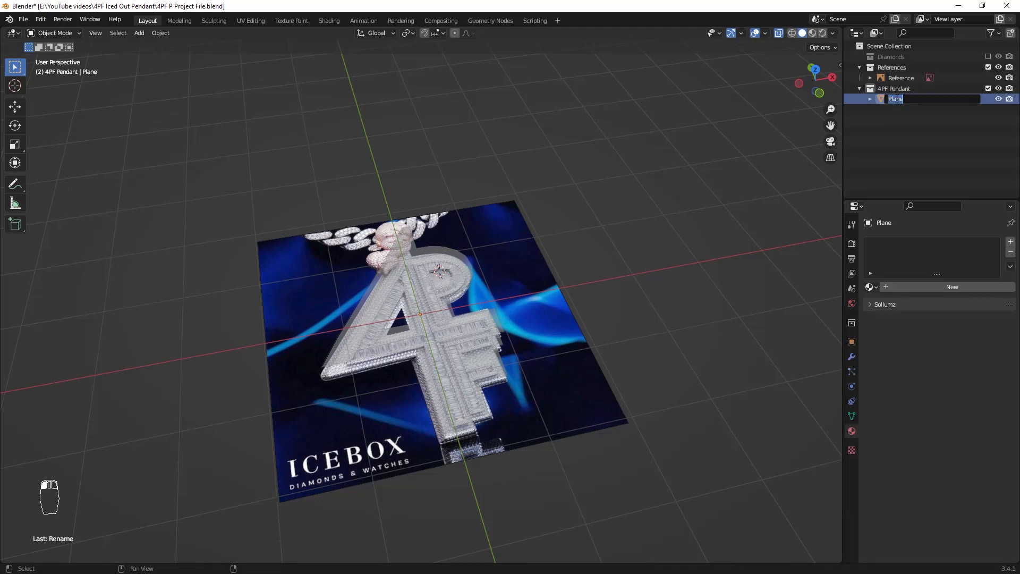
key(ctrl+a)
text(Base)
key(Return)
Turn X-ray off and view the solid base shape over the reference image at an angle
key(alt+x)
key(alt+z)
middle_drag(620, 374, 505, 319)
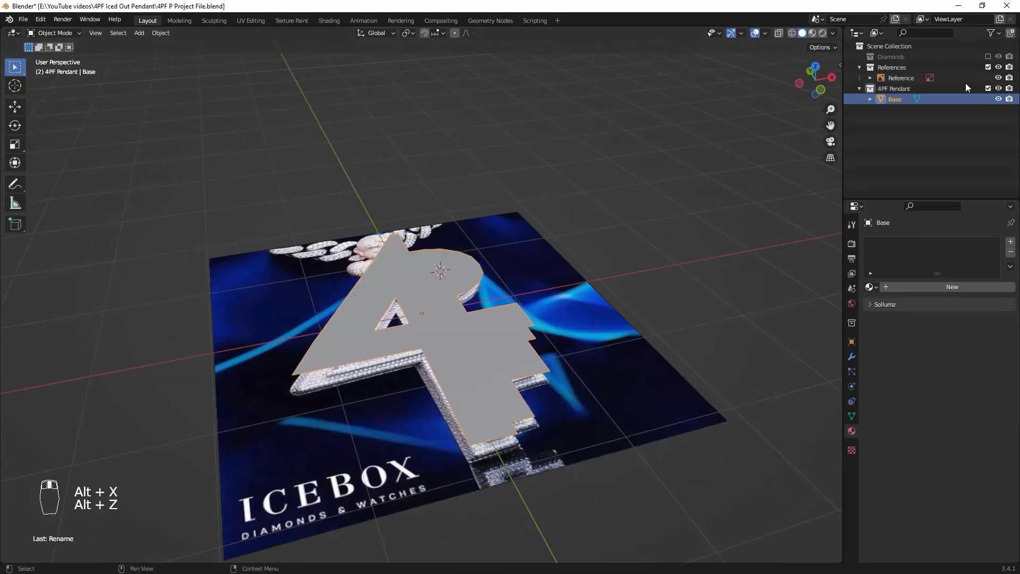
Exclude the References collection from the view layer and add a Solidify modifier to Base with an offset of 0
click(988, 67)
middle_drag(590, 252, 584, 324)
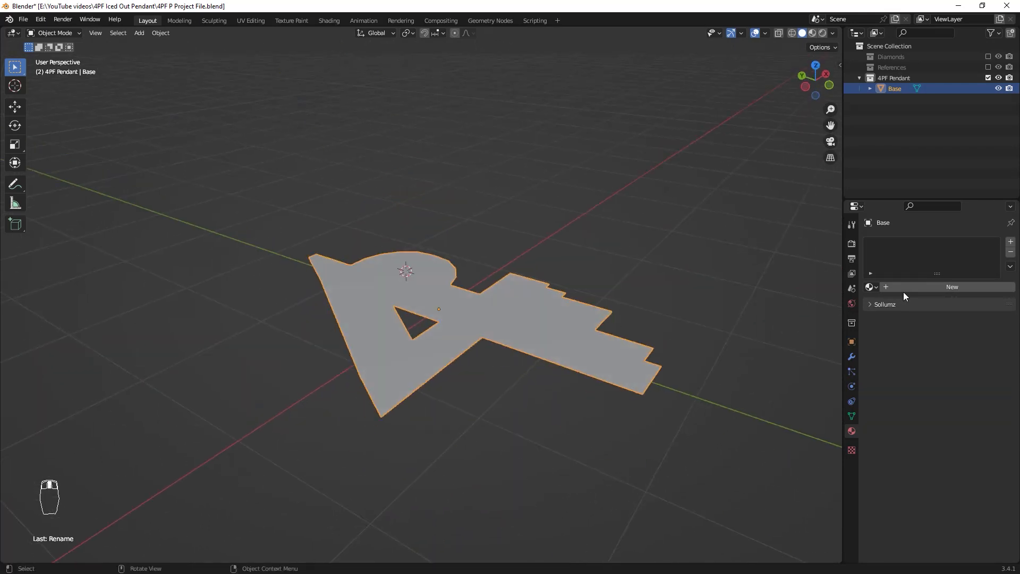
click(851, 357)
click(886, 242)
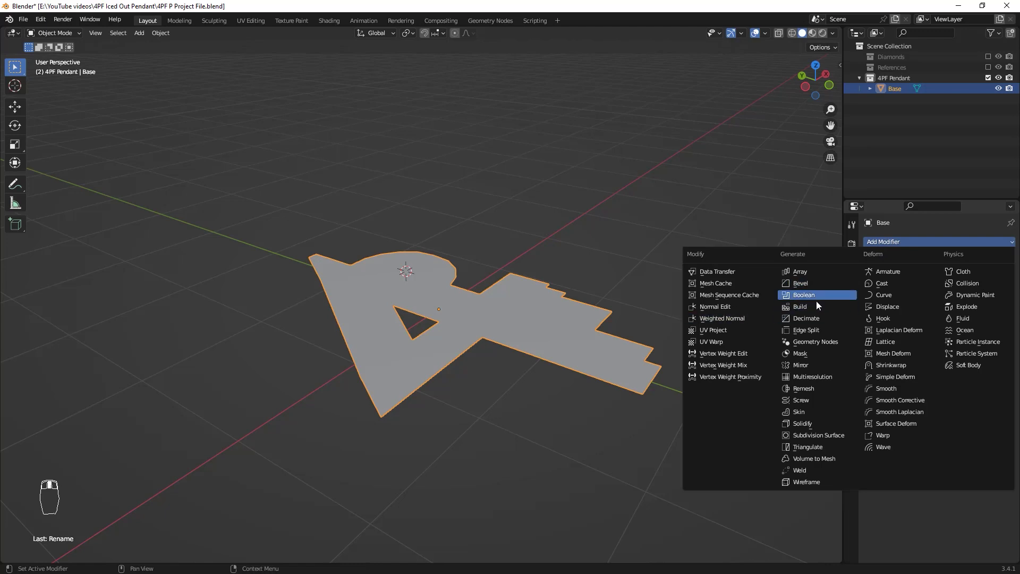
click(818, 424)
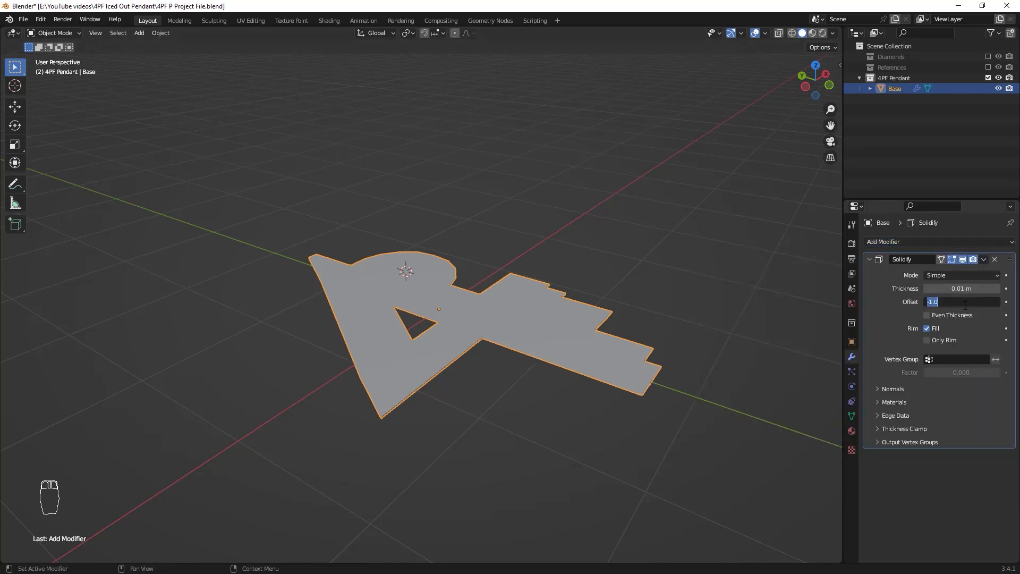
text(0)
key(Return)
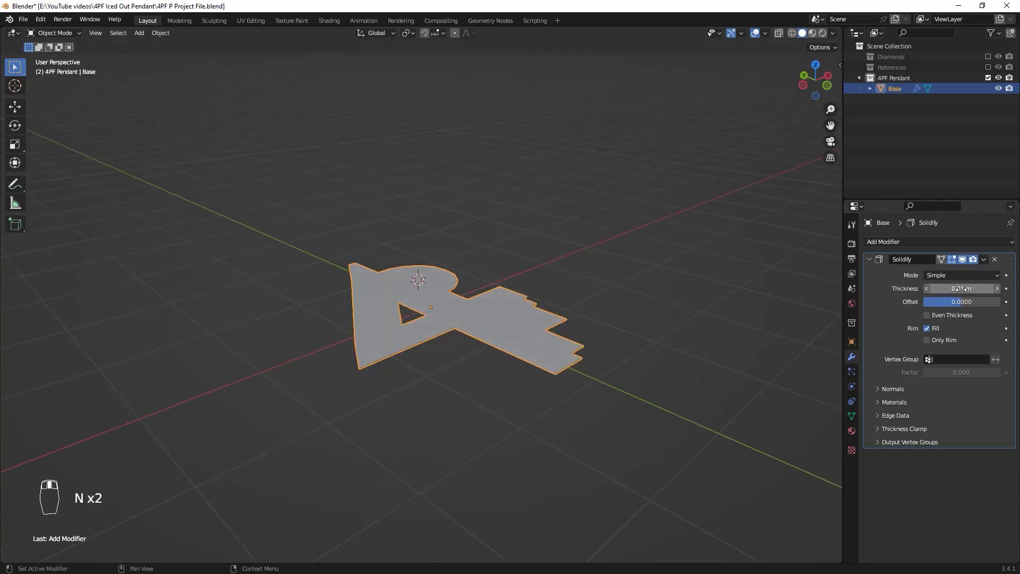
Set the Solidify thickness of Base to 0.12 m, judging the depth from the side
drag(963, 288, 1009, 288)
middle_drag(684, 371, 807, 372)
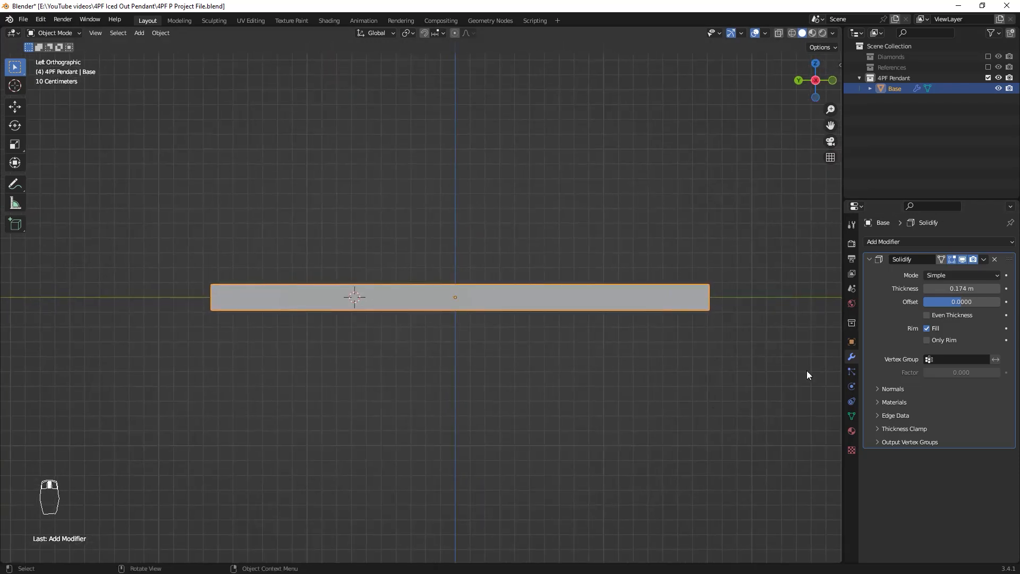
drag(962, 288, 948, 289)
click(948, 288)
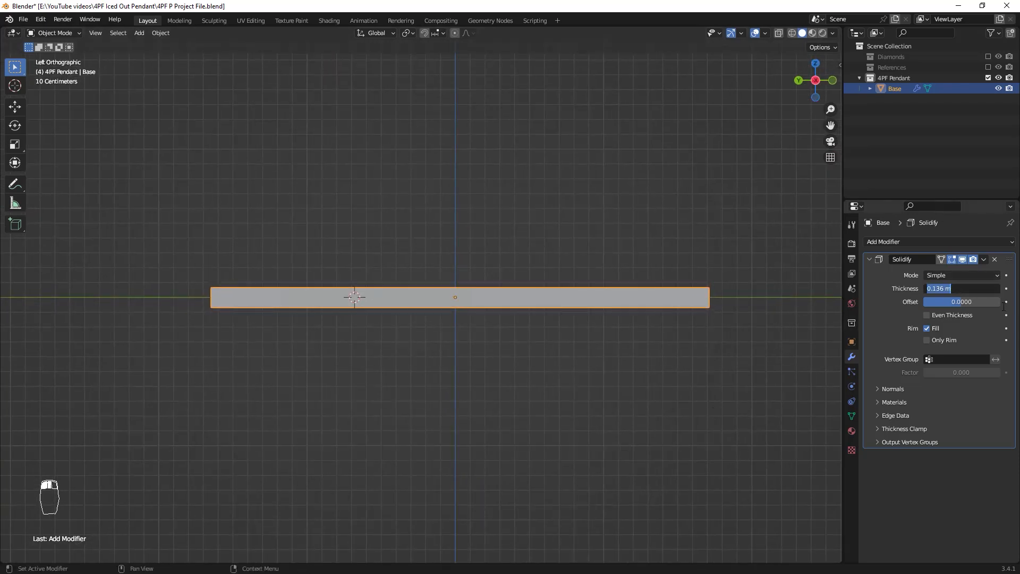
text(0.12)
key(Return)
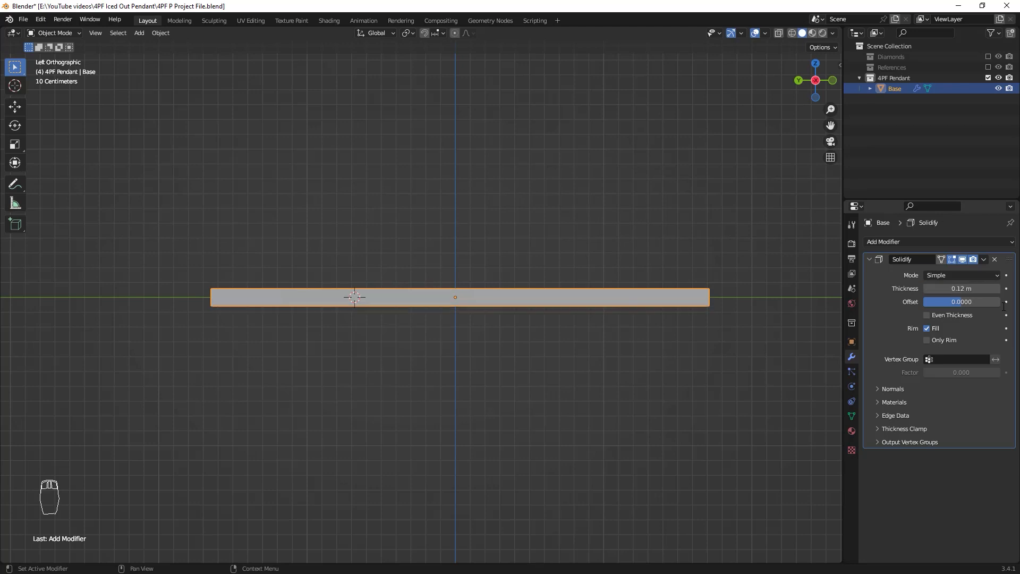
Collapse the Solidify settings and add a Bevel modifier to Base with 3 segments
middle_drag(792, 232, 653, 357)
click(878, 263)
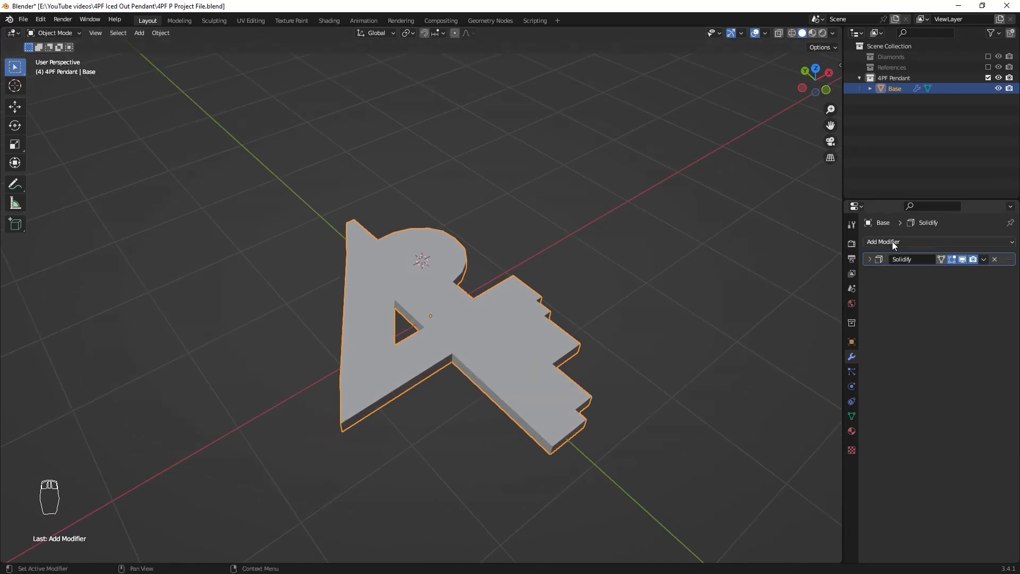
click(892, 241)
click(805, 282)
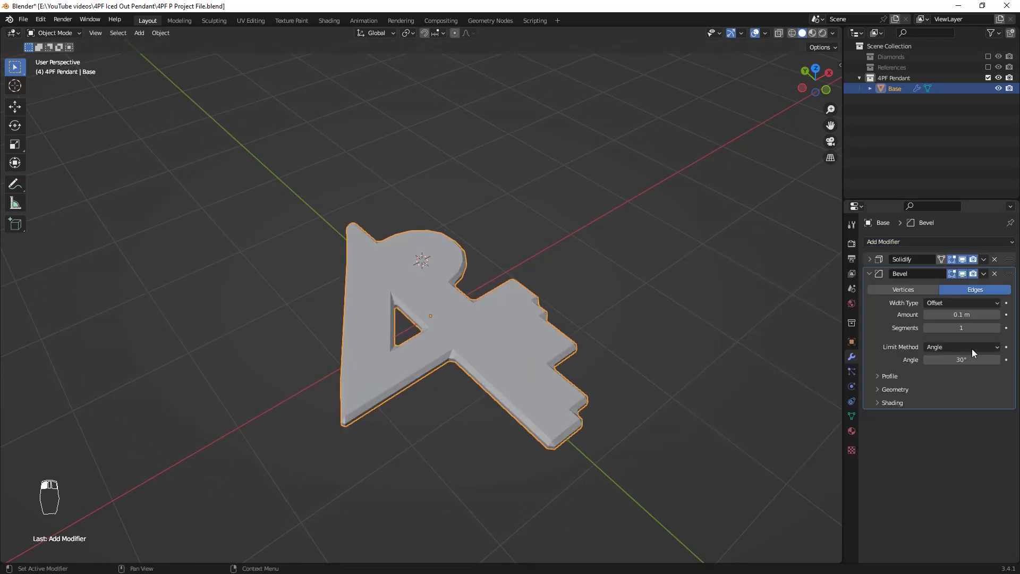
click(997, 328)
click(998, 328)
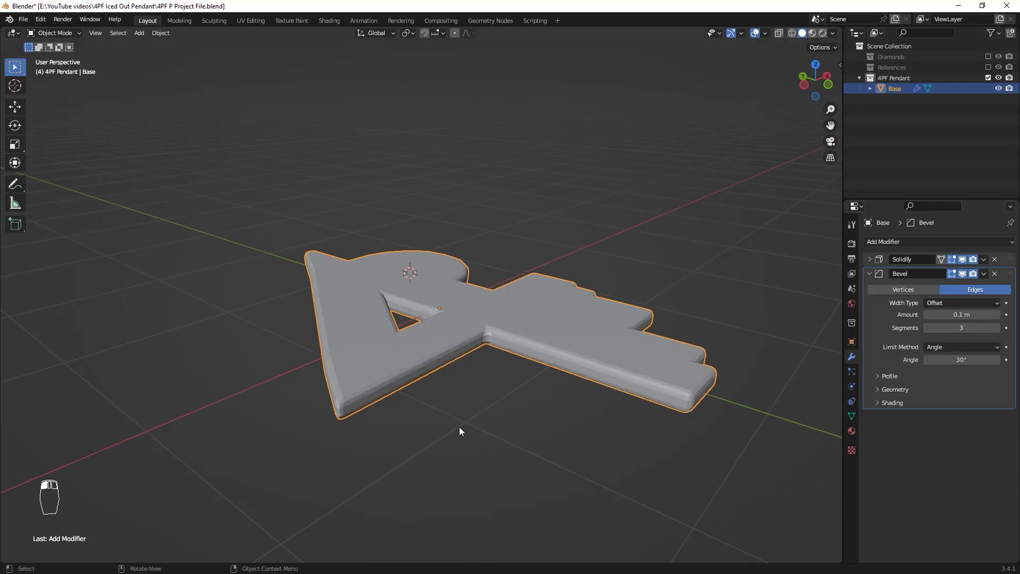
Set the Bevel amount on Base to 0.01 m
middle_drag(458, 426, 591, 466)
scroll(591, 471, up, 1)
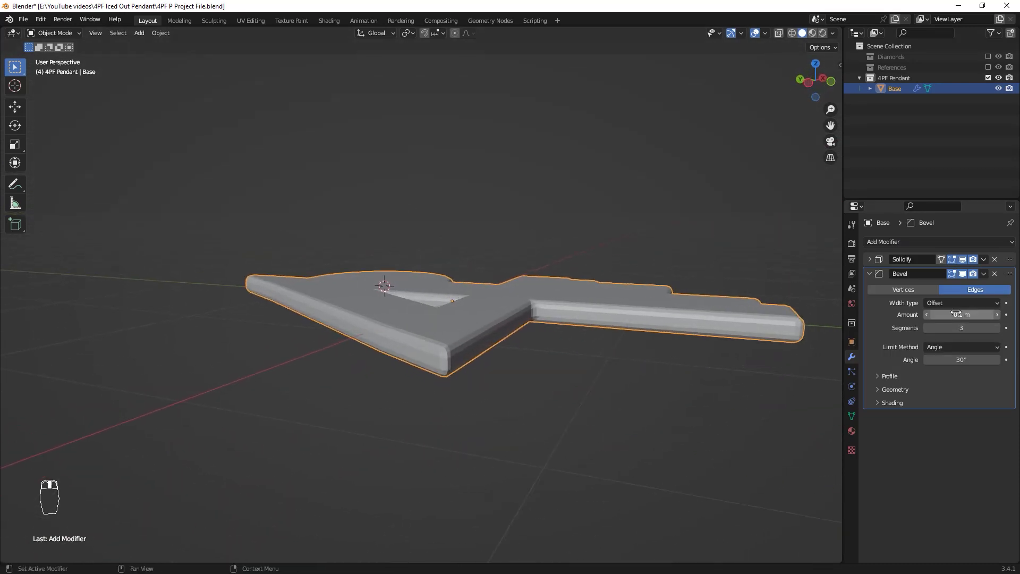
click(956, 314)
key(ctrl+z)
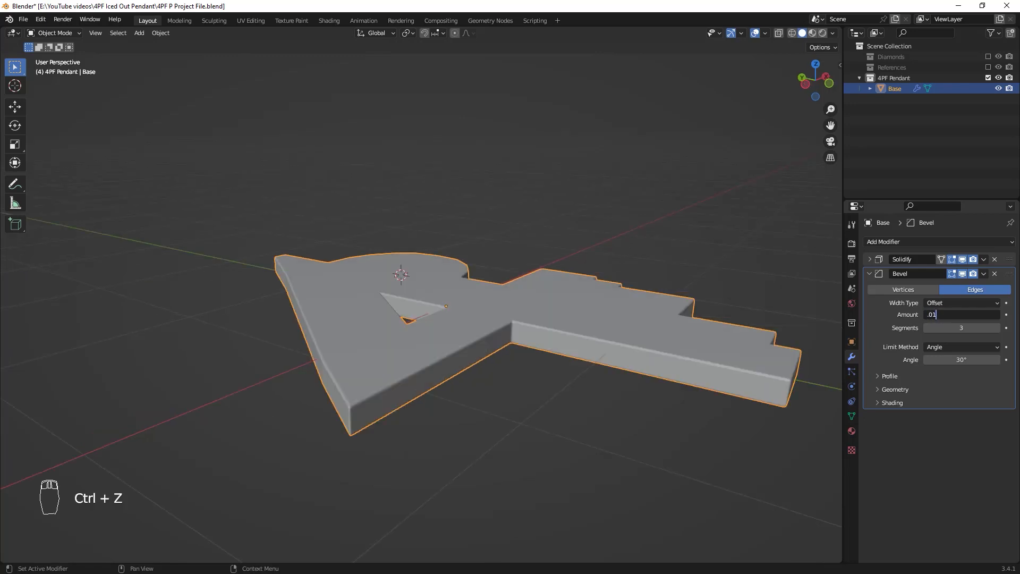
key(Return)
Apply Shade Smooth to the Base object
middle_drag(595, 363, 559, 327)
scroll(609, 368, up, 3)
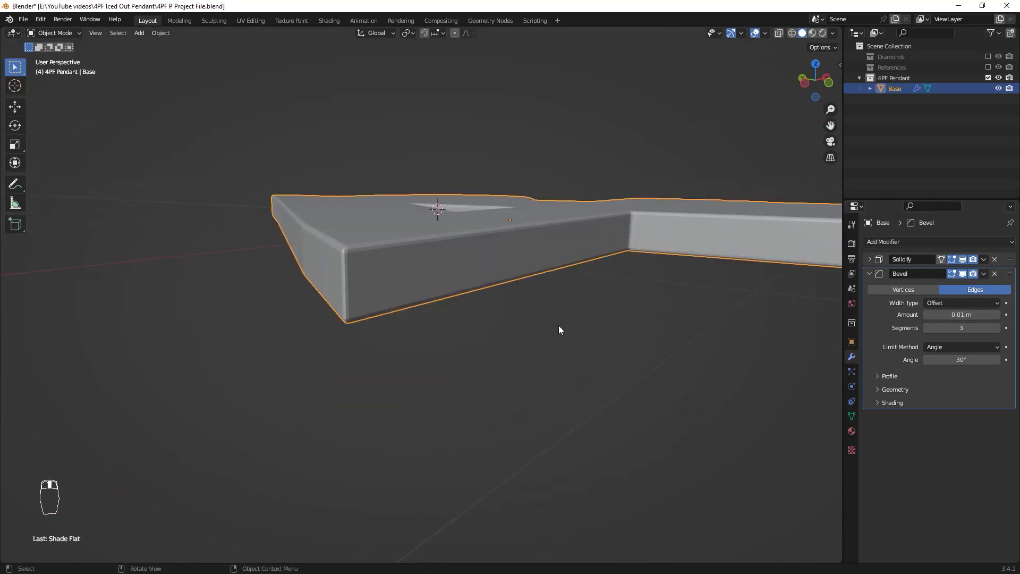
right_click(514, 141)
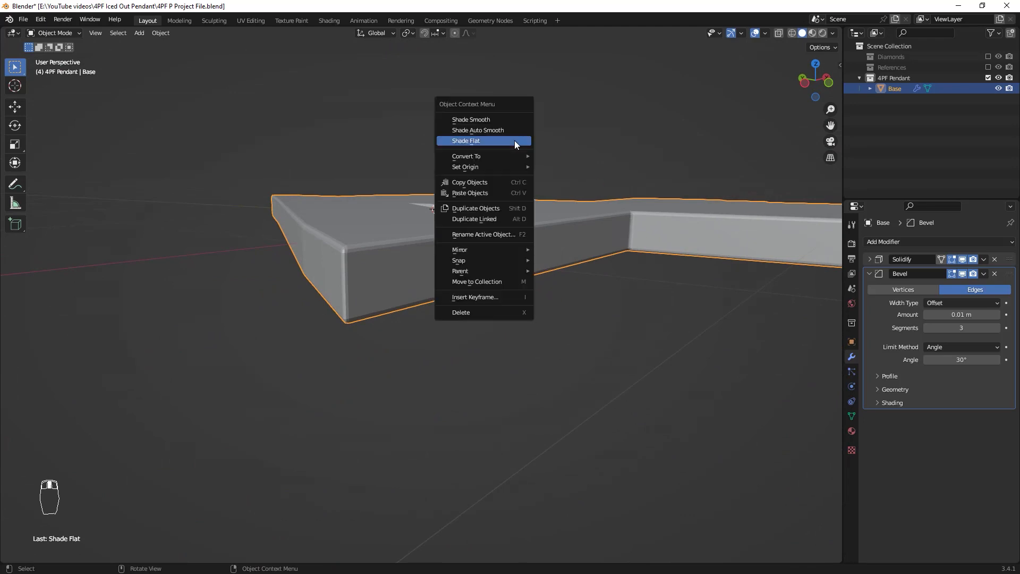
right_click(483, 129)
click(451, 119)
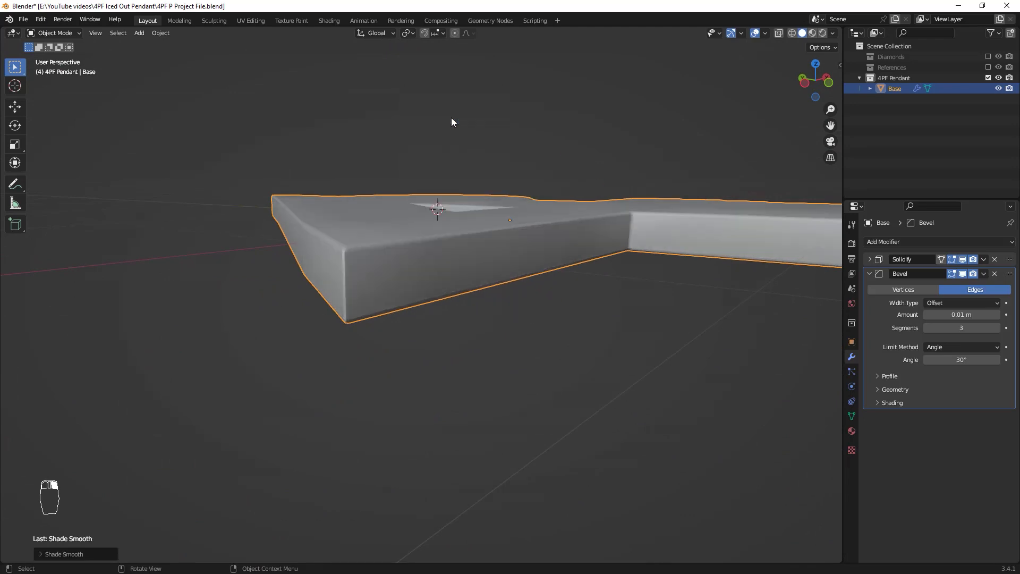
Shift the middle vertex on the 4's long slanted outer edge slightly along X in Edit Mode, then return to Object Mode
middle_drag(451, 118, 558, 237)
key(Tab)
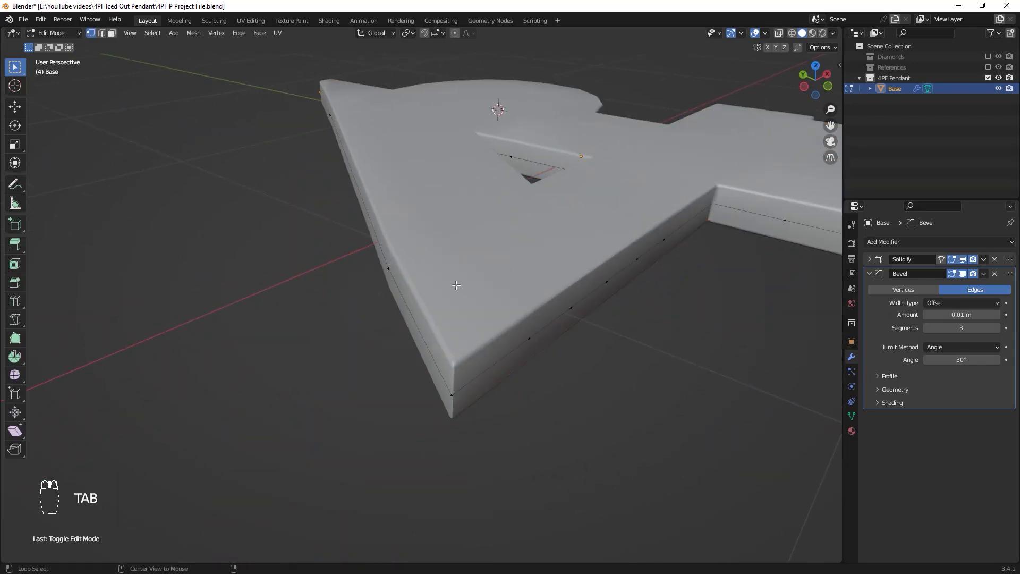
key(alt+z)
key(alt+z)
click(393, 270)
middle_drag(506, 271, 496, 270)
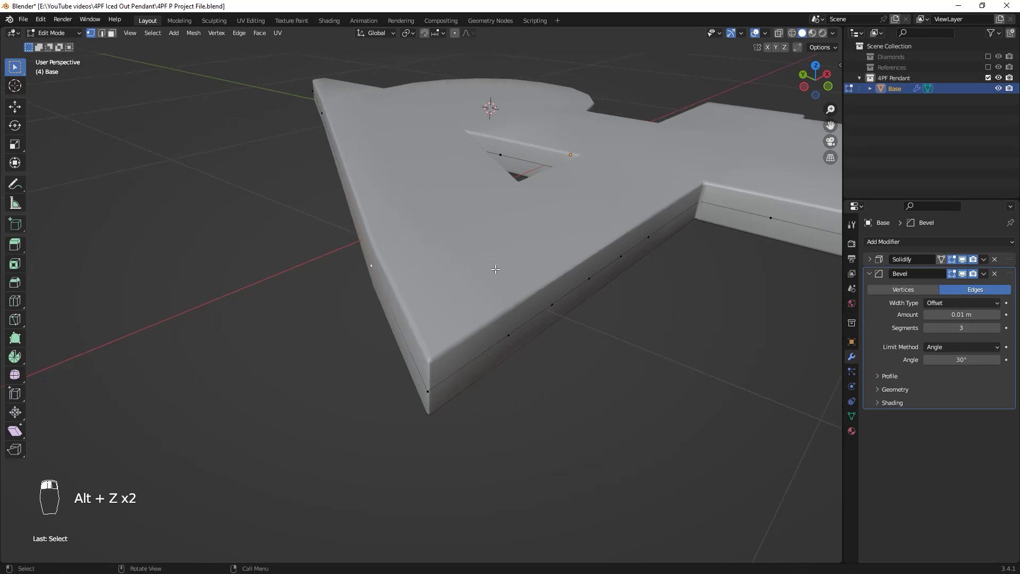
key(g)
key(x)
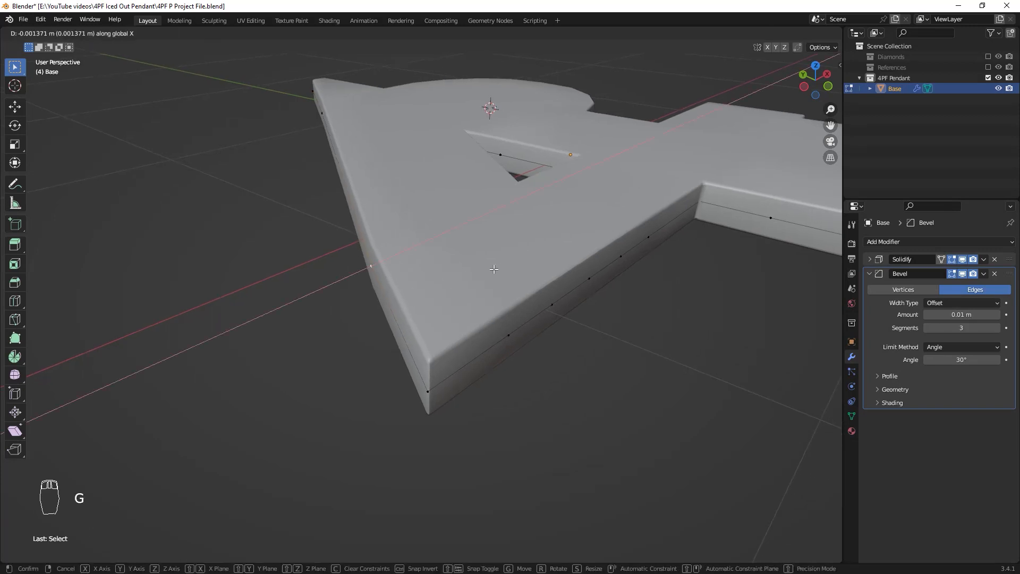
click(526, 240)
middle_drag(526, 240, 513, 251)
key(Tab)
Add a Geometry Nodes modifier to Base and create a new node tree for it in the Geometry Nodes workspace
click(330, 311)
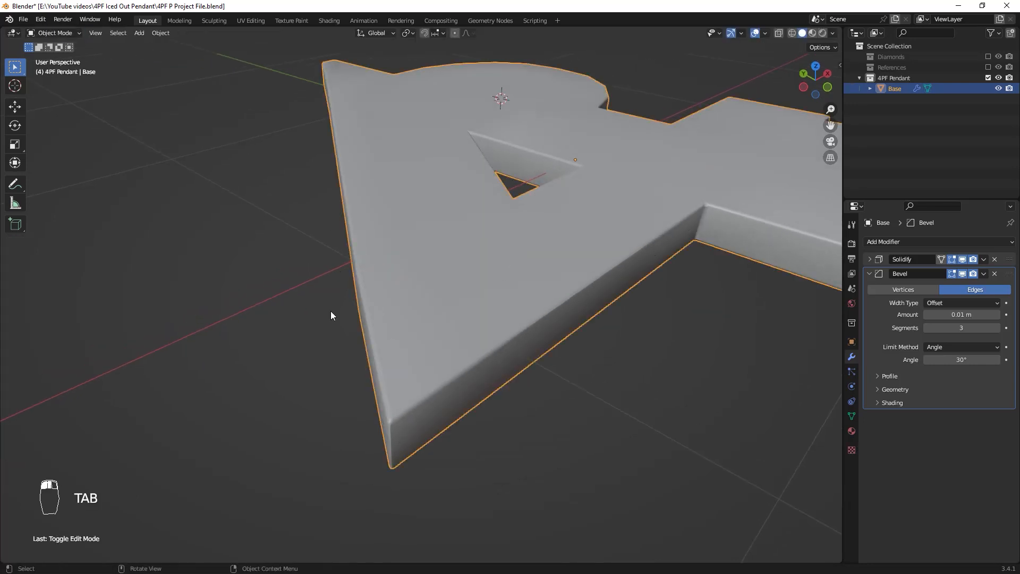
middle_drag(355, 413, 387, 287)
scroll(384, 284, down, 5)
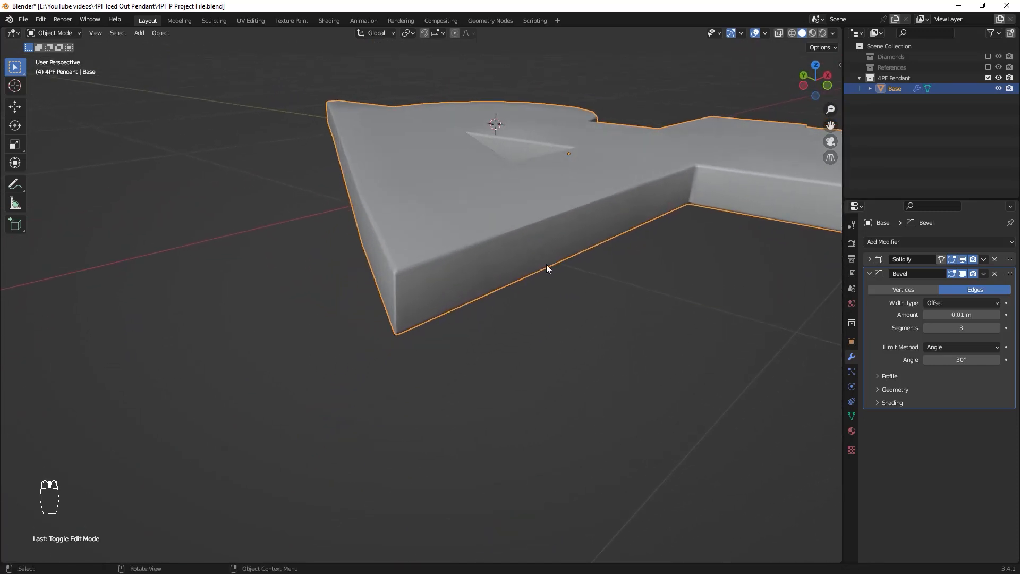
middle_drag(674, 303, 563, 393)
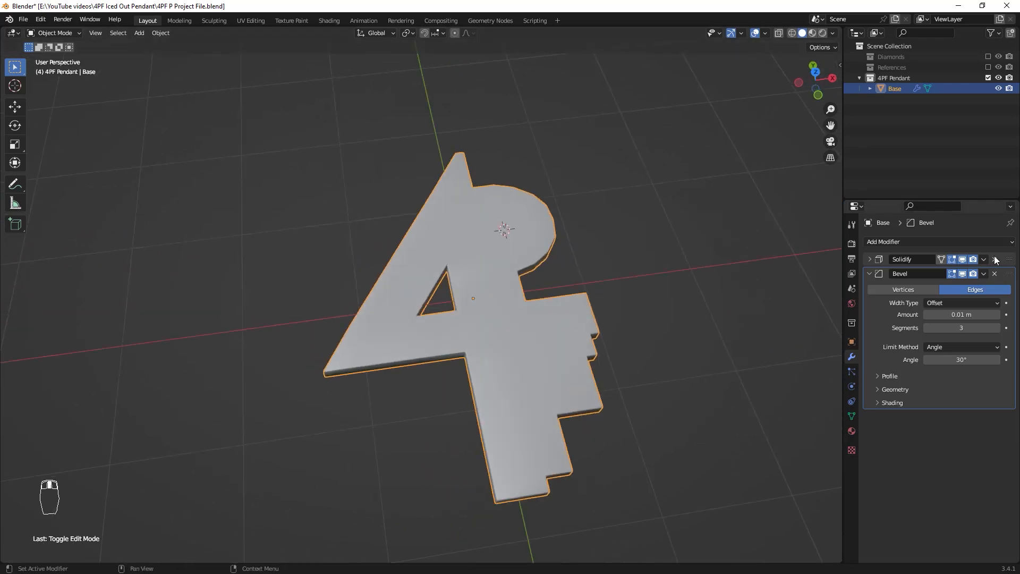
click(926, 240)
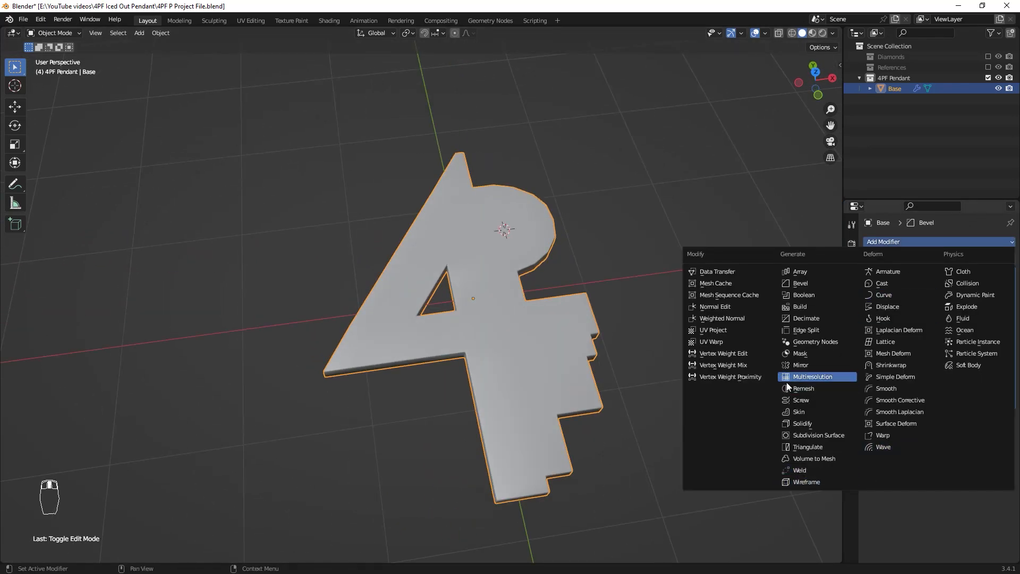
click(810, 342)
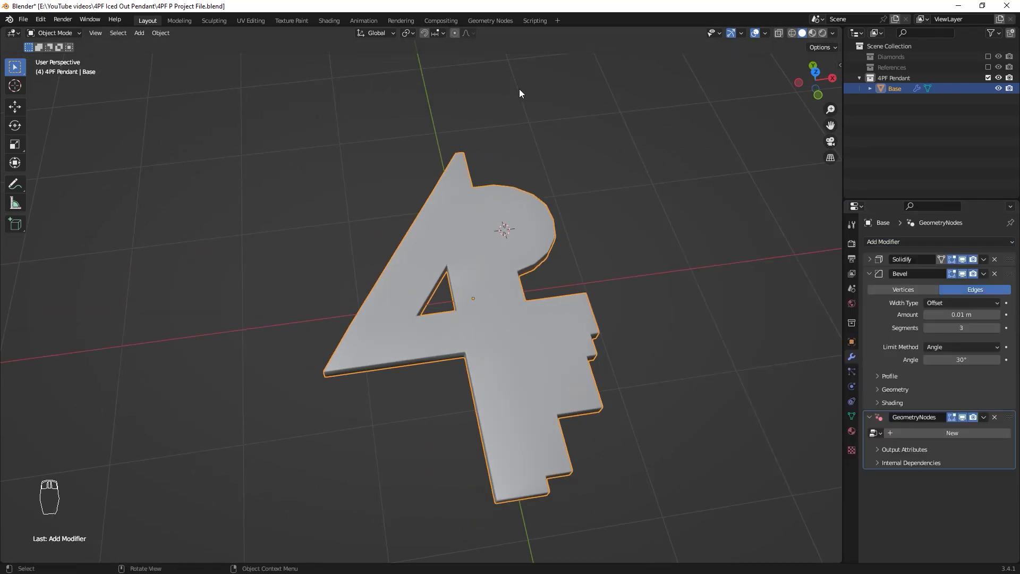
click(498, 21)
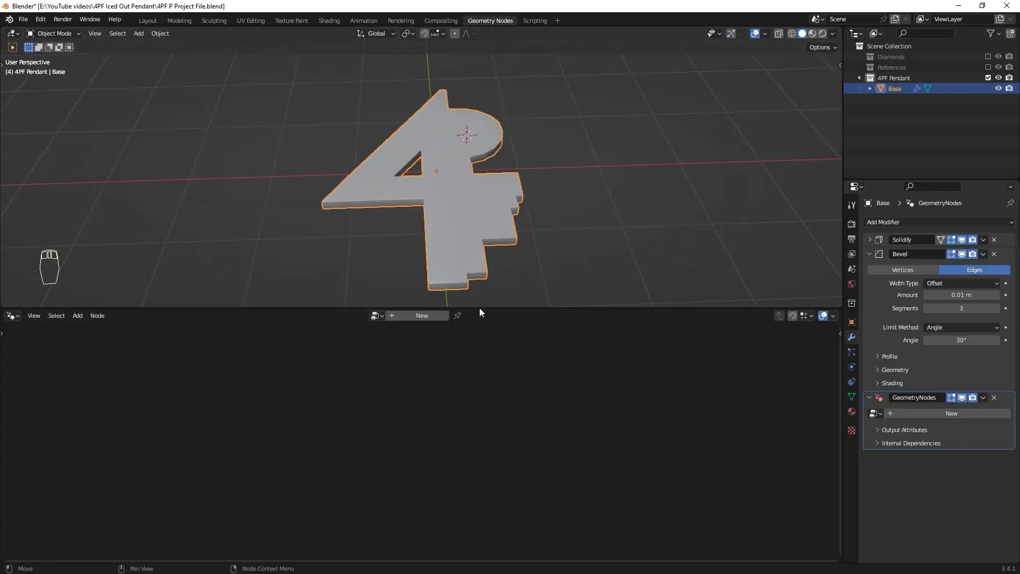
click(430, 316)
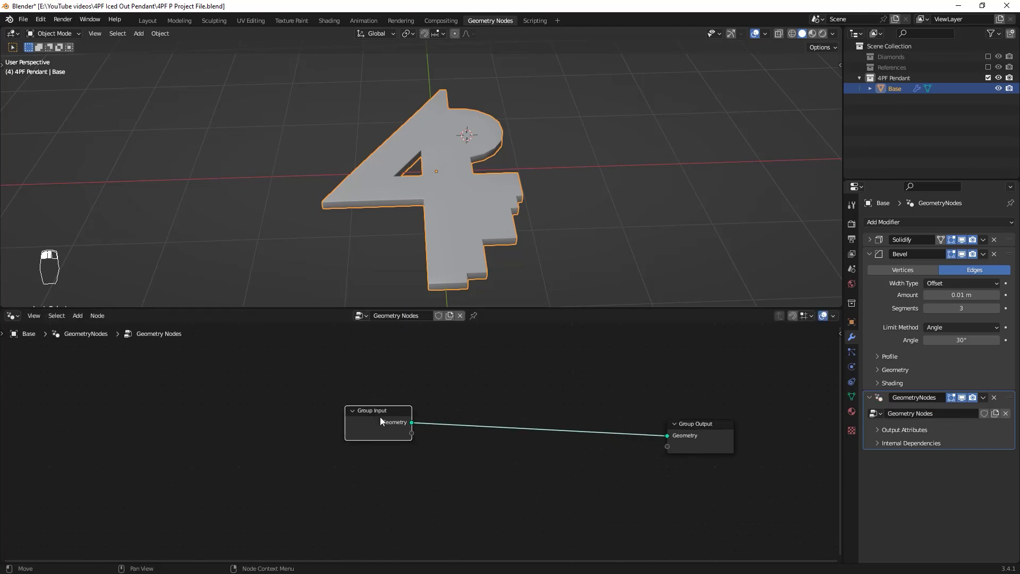
Insert an Instance on Points node on the link between Group Input and Group Output
key(shift+a)
click(435, 228)
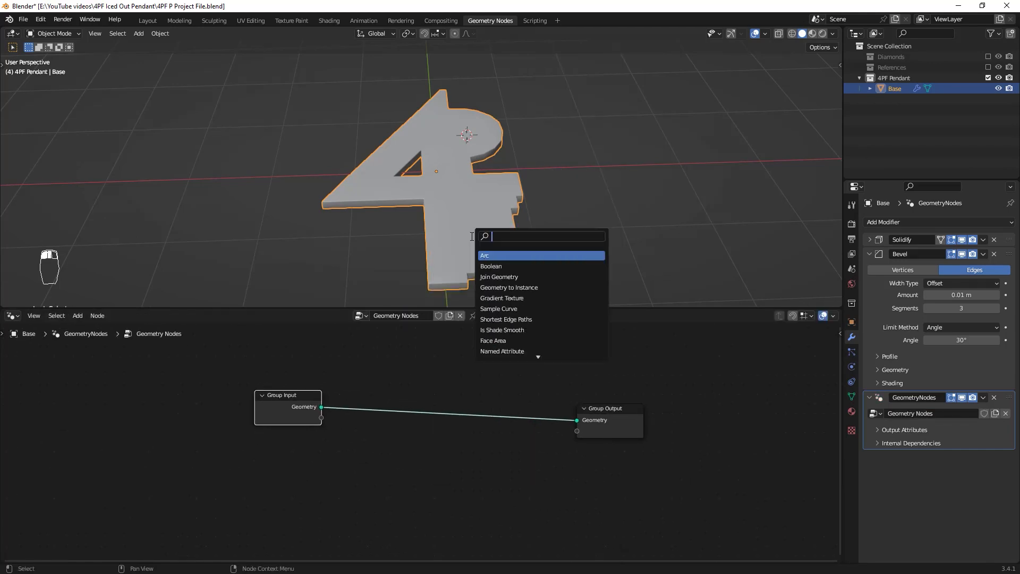
text(ins)
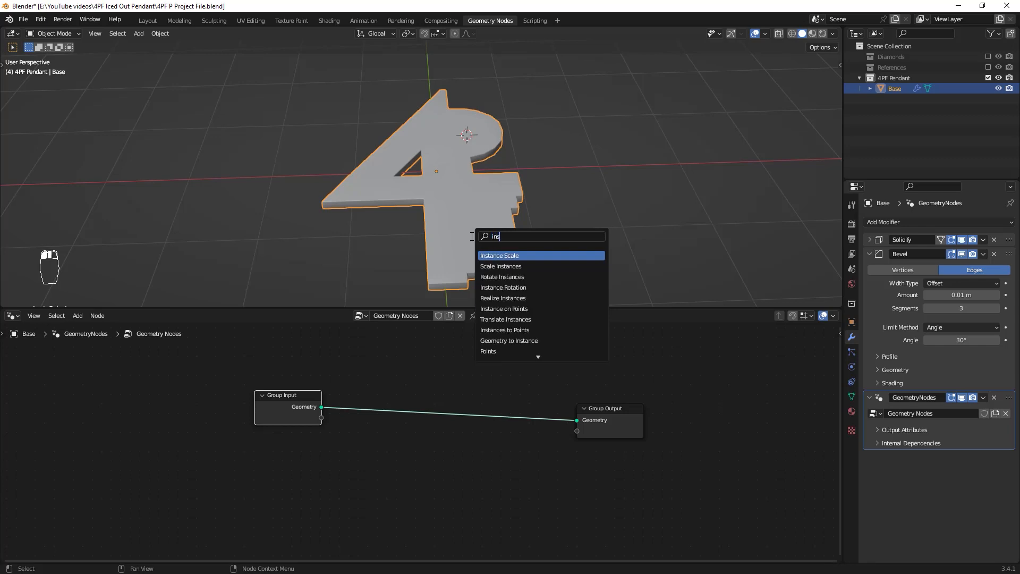
text(tance on)
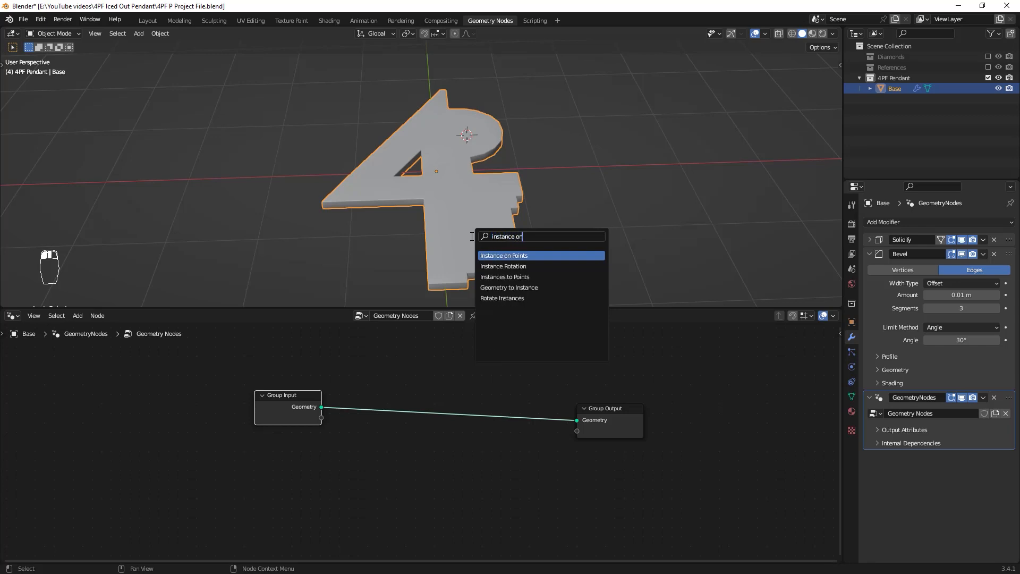
key(Return)
click(470, 372)
Reset the 3D cursor to the world origin
key(shift+a)
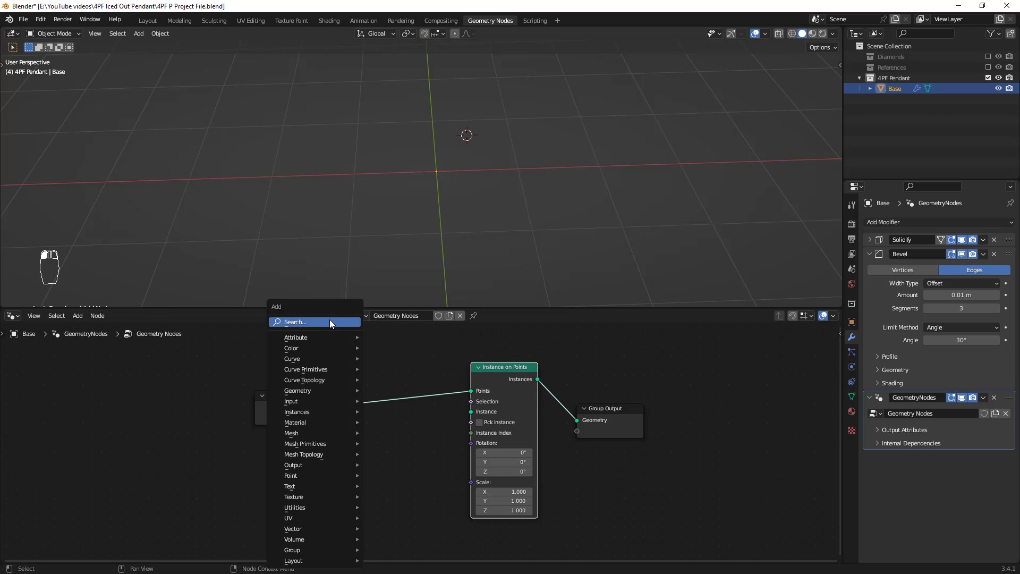
click(329, 322)
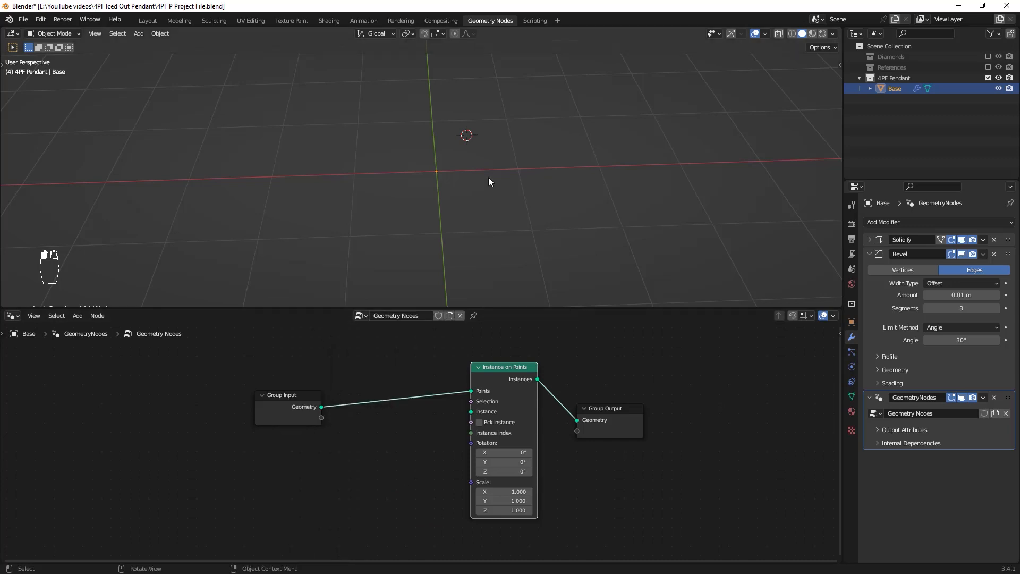
key(shift+c)
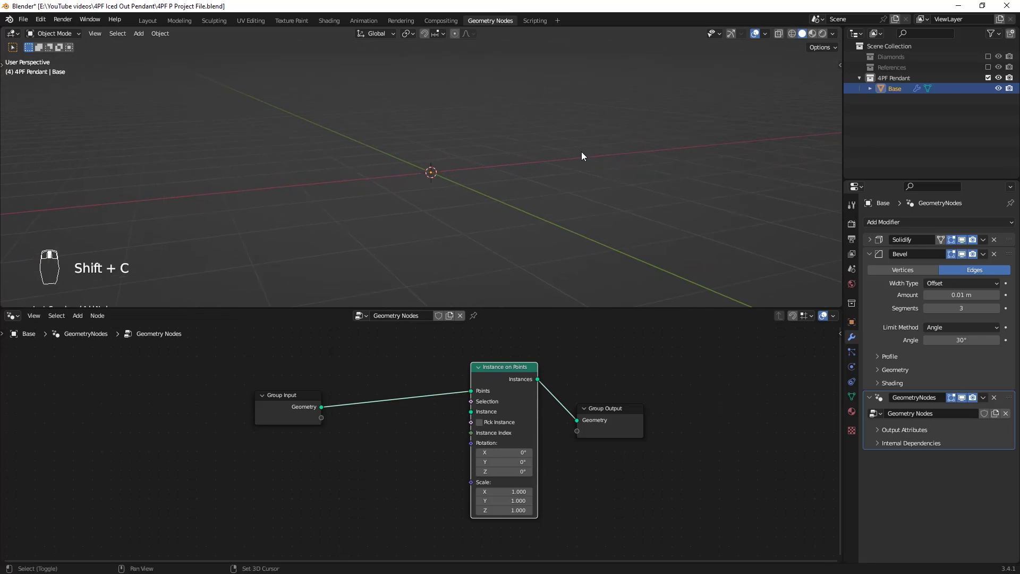
middle_drag(581, 152, 504, 201)
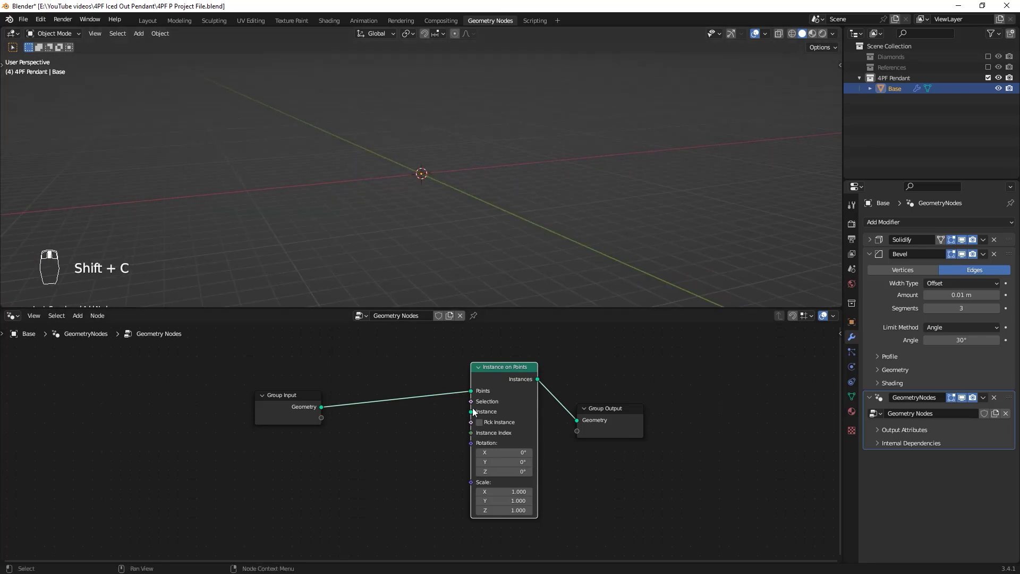
Move the Instance on Points node down and spread Group Input and Group Output apart to make room for more nodes
middle_drag(370, 461, 396, 444)
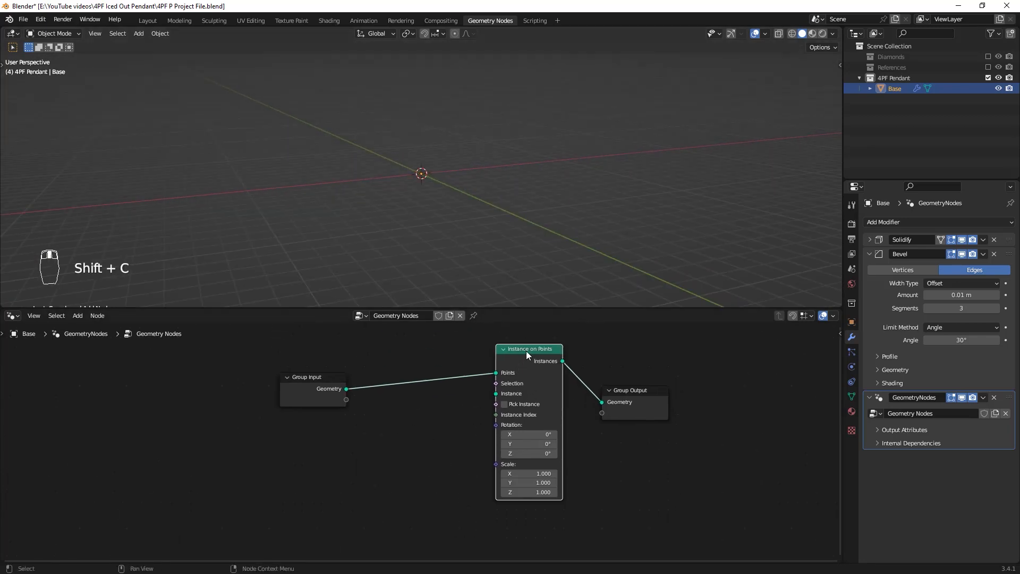
drag(526, 350, 502, 432)
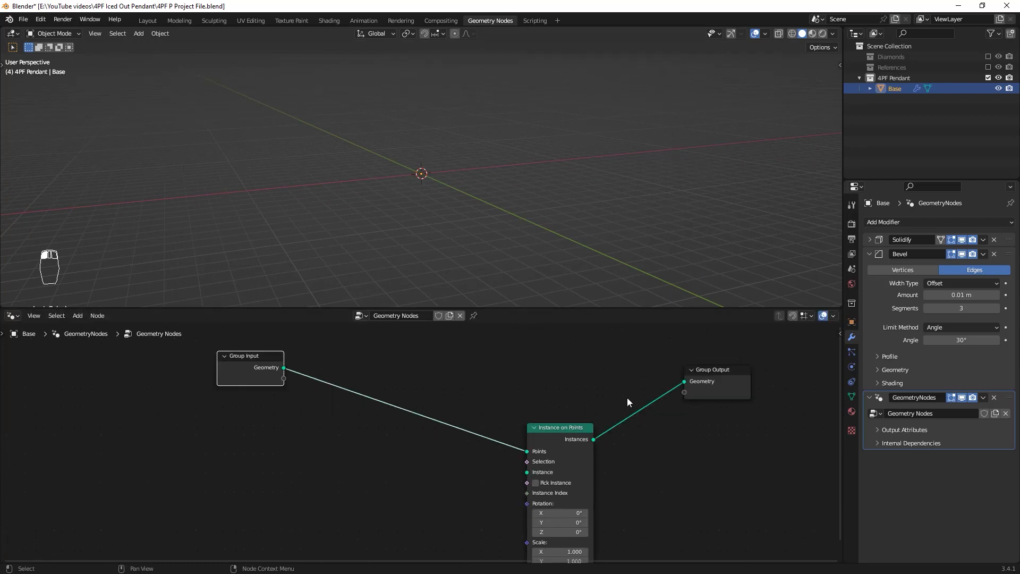
middle_drag(599, 376, 596, 381)
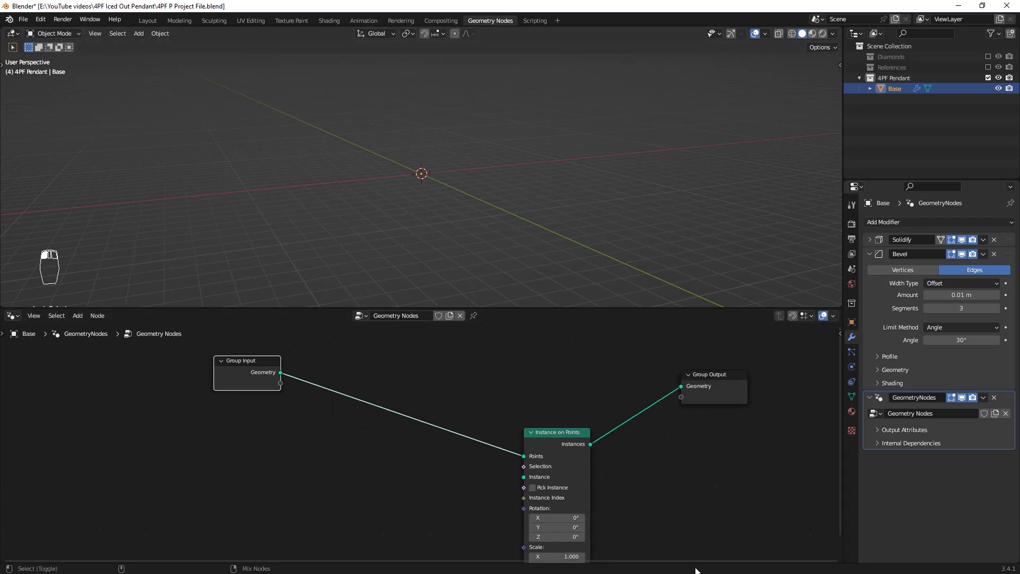
Join the Group Input geometry and the instances with a Join Geometry node feeding Group Output, and move it clear of the other nodes
ctrl+shift+right_drag(576, 473, 245, 357)
ctrl+scroll(578, 391, right, 3)
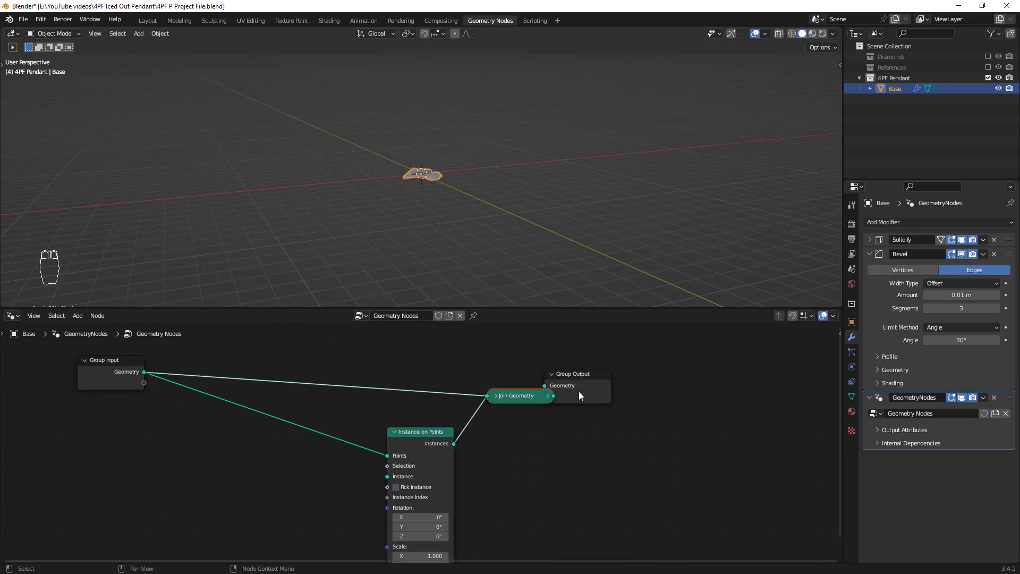
key(KP_Decimal)
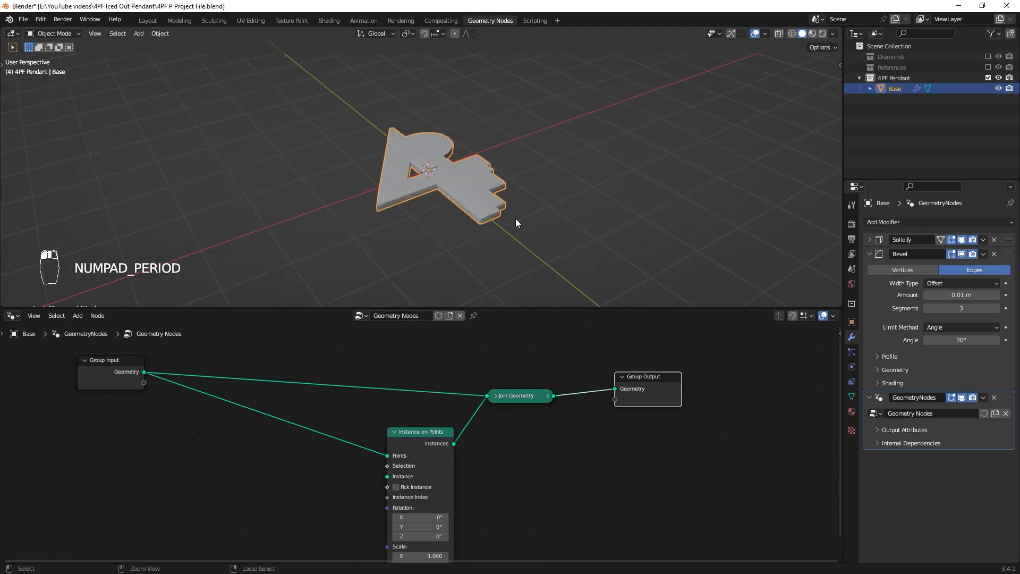
drag(533, 392, 615, 365)
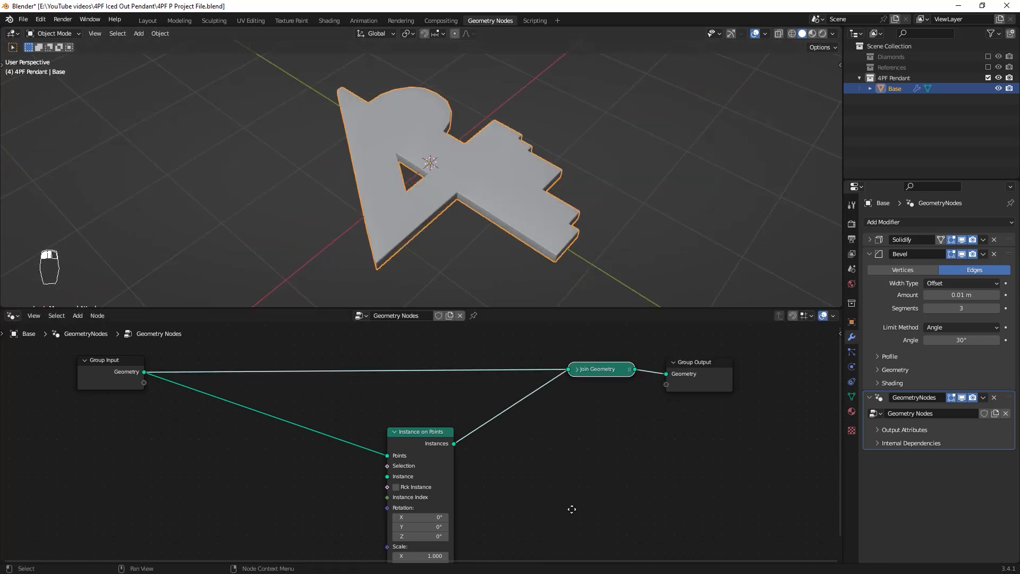
key(ctrl+x)
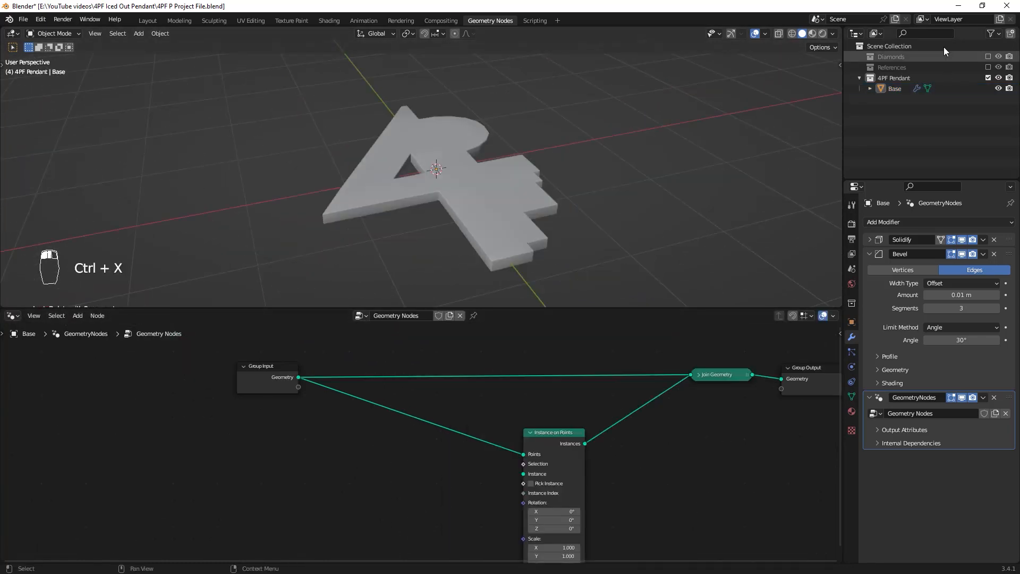
Enable the Diamonds collection in the view layer and duplicate the Diamond object in place
click(988, 57)
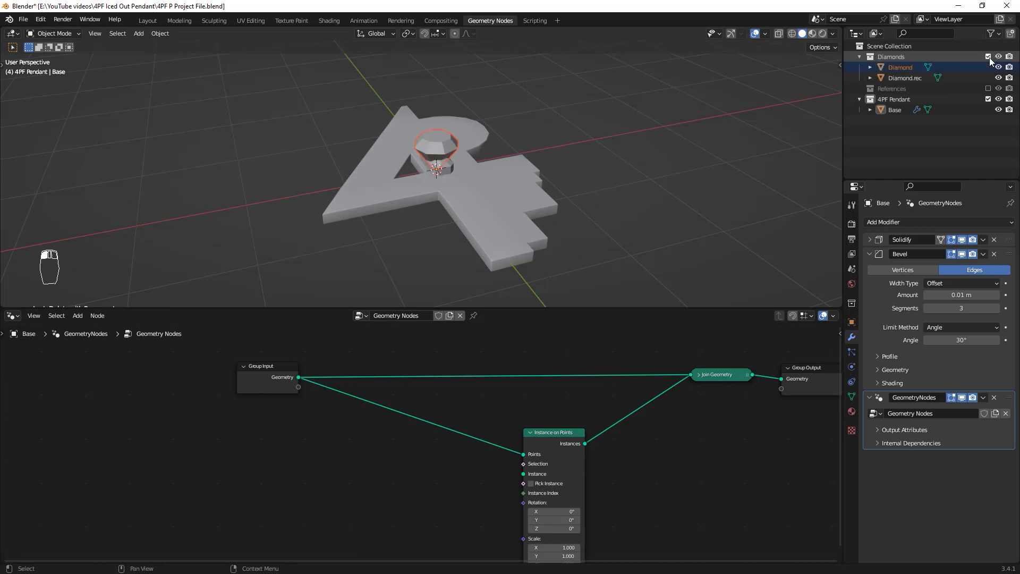
click(428, 138)
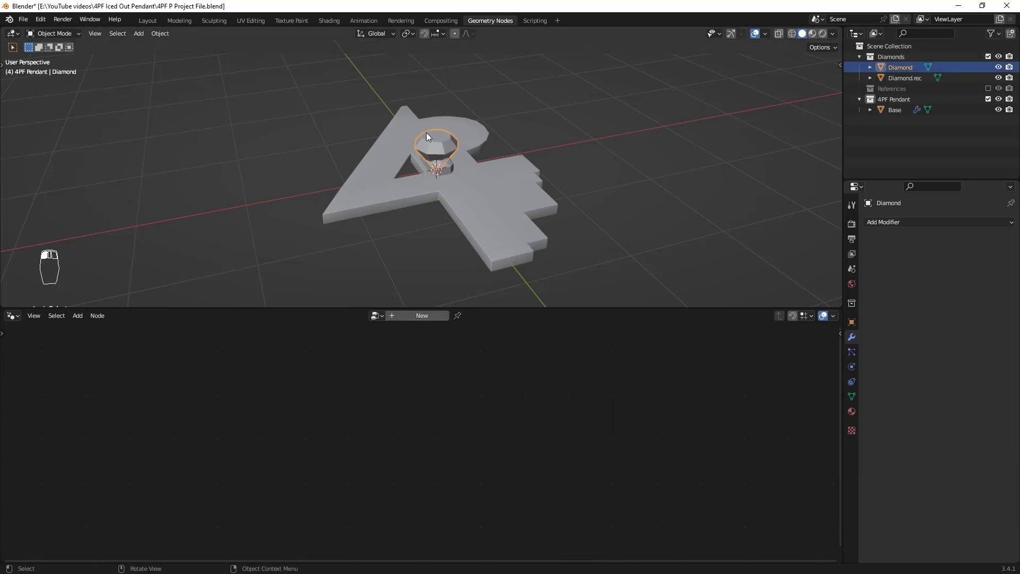
key(shift+d)
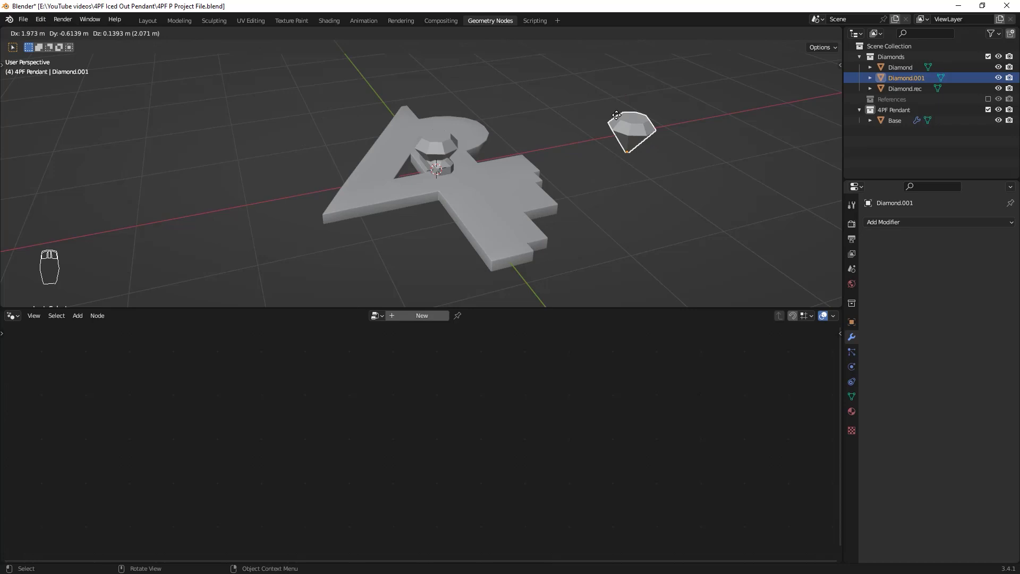
right_click(615, 114)
scroll(320, 148, up, 1)
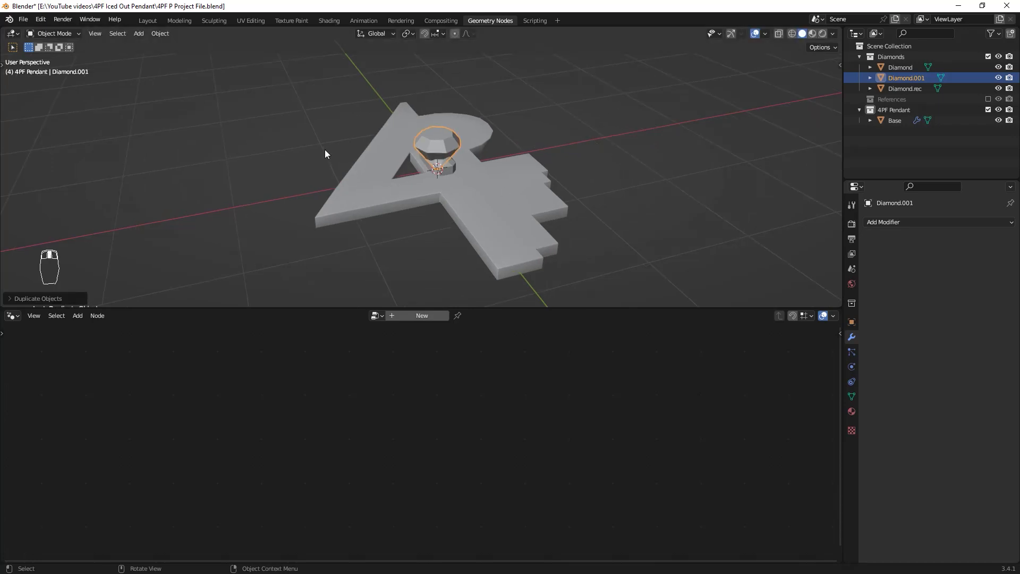
key(ctrl+z)
key(ctrl+z)
key(ctrl+z)
key(ctrl+z)
key(ctrl+z)
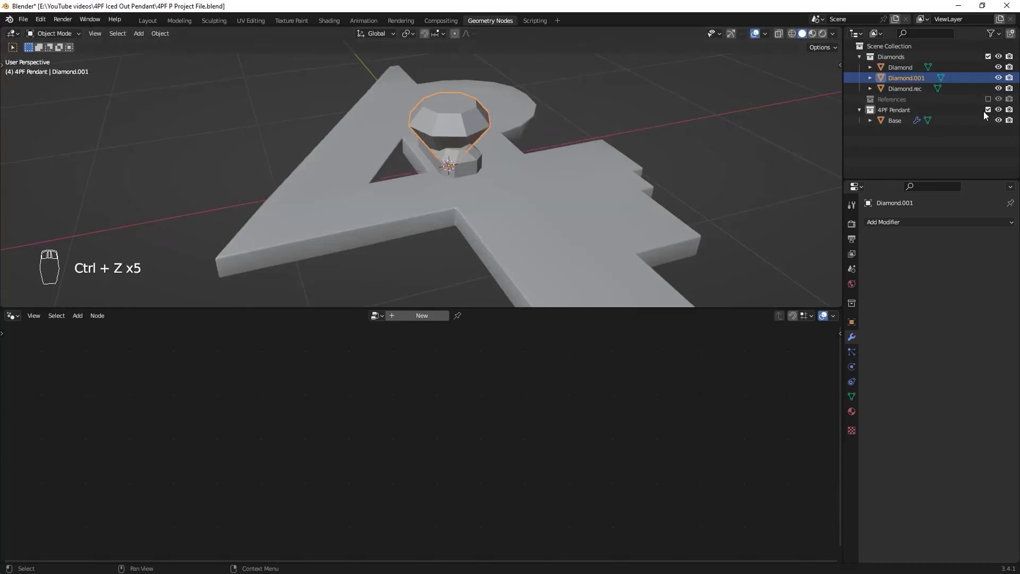
Hide Diamond and Diamond.rec in the viewport and rename the duplicated diamond to Diamond.OBJ
click(997, 67)
click(998, 88)
double_click(916, 77)
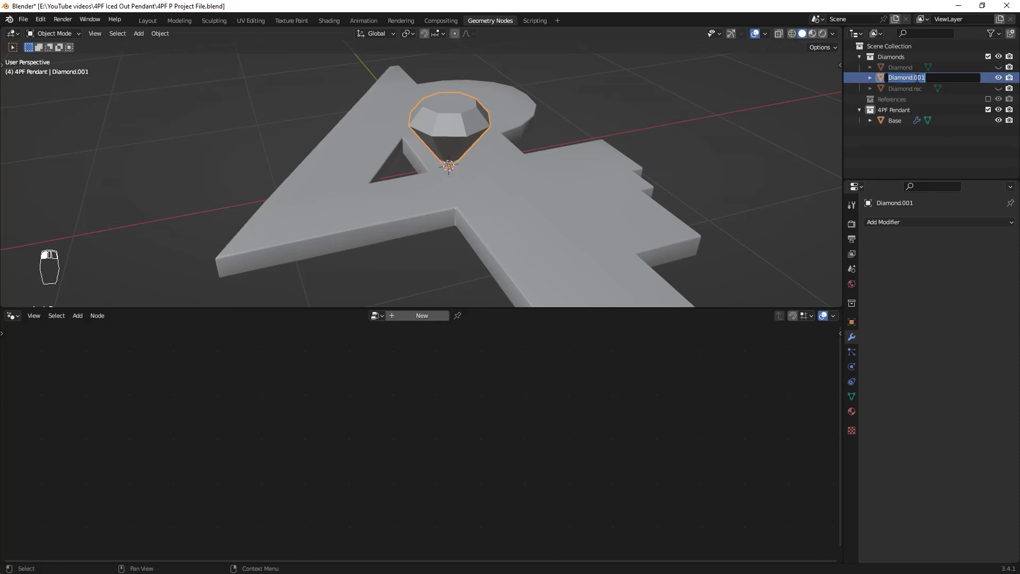
click(934, 77)
key(BackSpace)
key(BackSpace)
key(BackSpace)
key(BackSpace)
text(.OBJ)
Add Diamond.OBJ to Base's node tree as an Object Info node and connect its Geometry to the Instance input of Instance on Points
click(483, 154)
scroll(483, 155, down, 4)
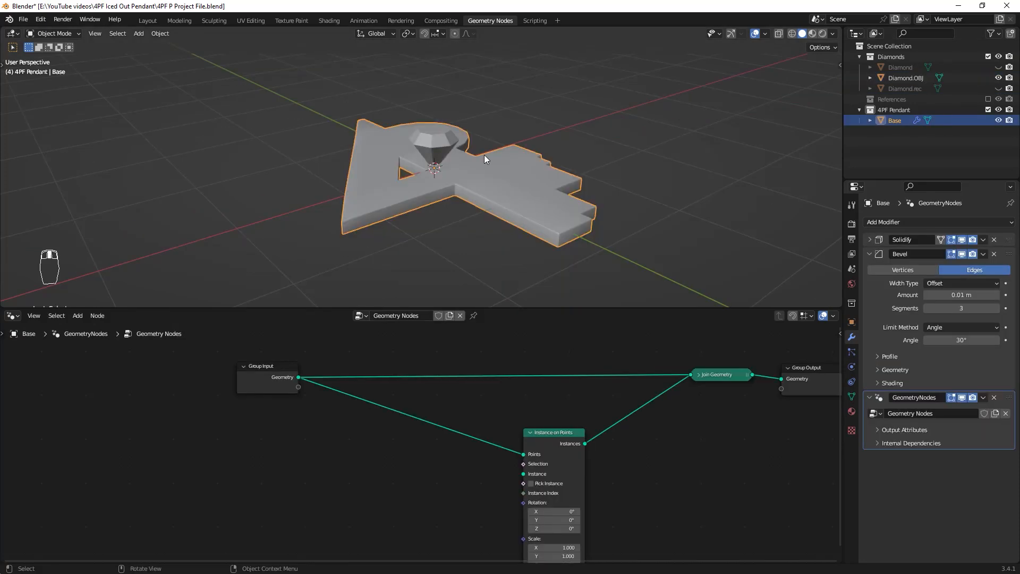
middle_drag(504, 203, 443, 190)
middle_drag(530, 145, 606, 162)
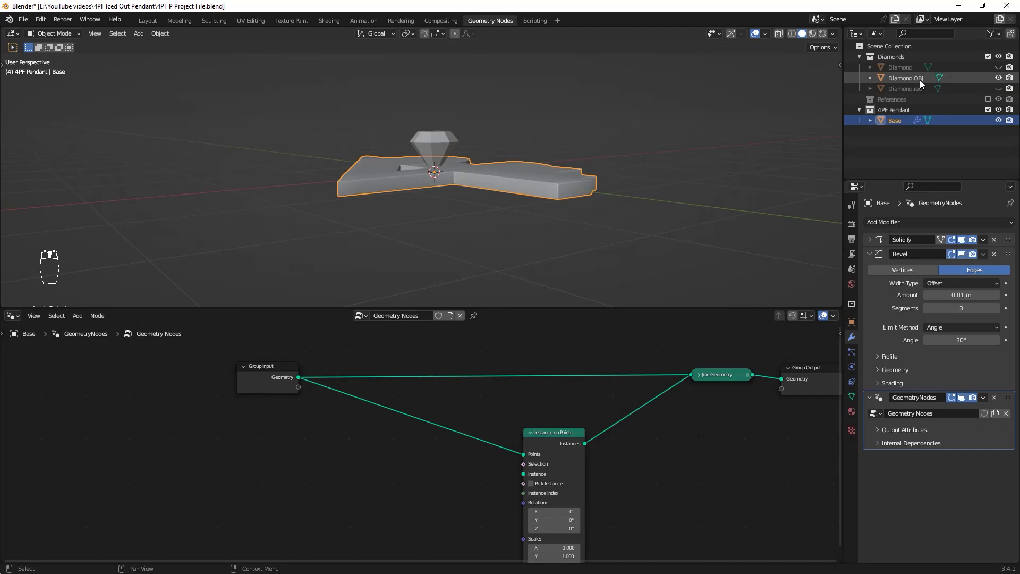
drag(919, 79, 305, 449)
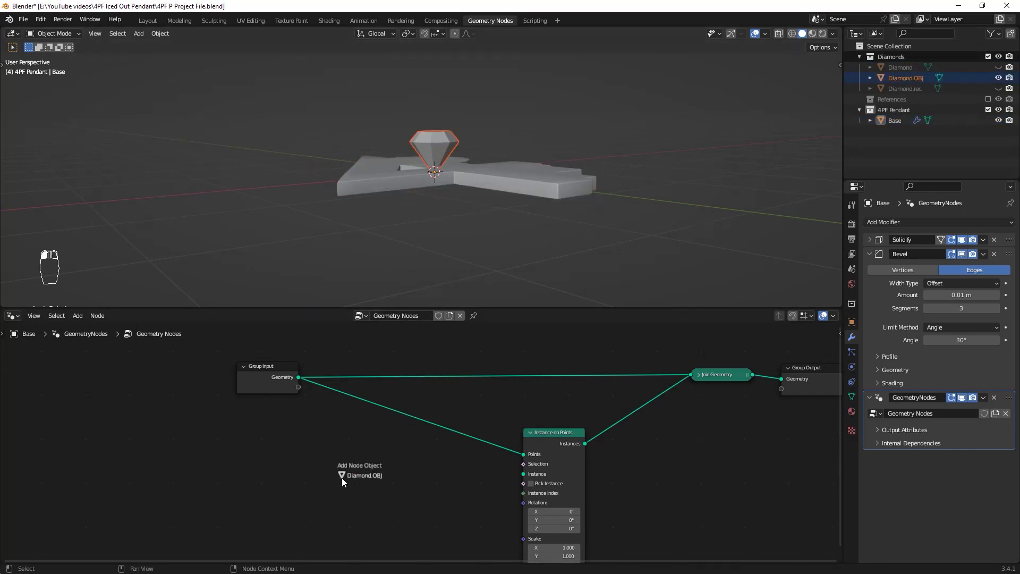
drag(349, 477, 353, 478)
middle_drag(395, 474, 445, 385)
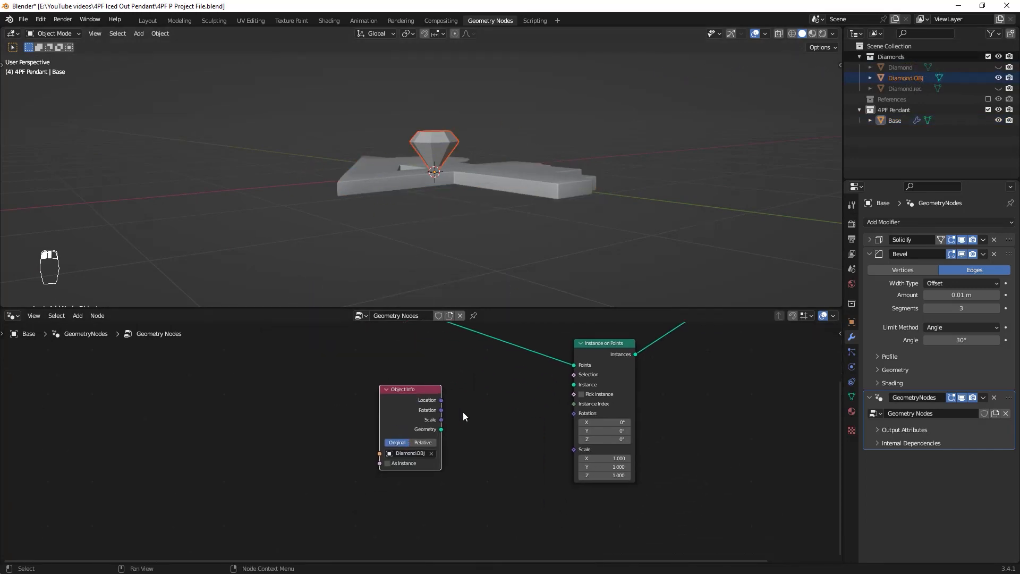
drag(398, 399, 390, 383)
middle_drag(483, 418, 438, 443)
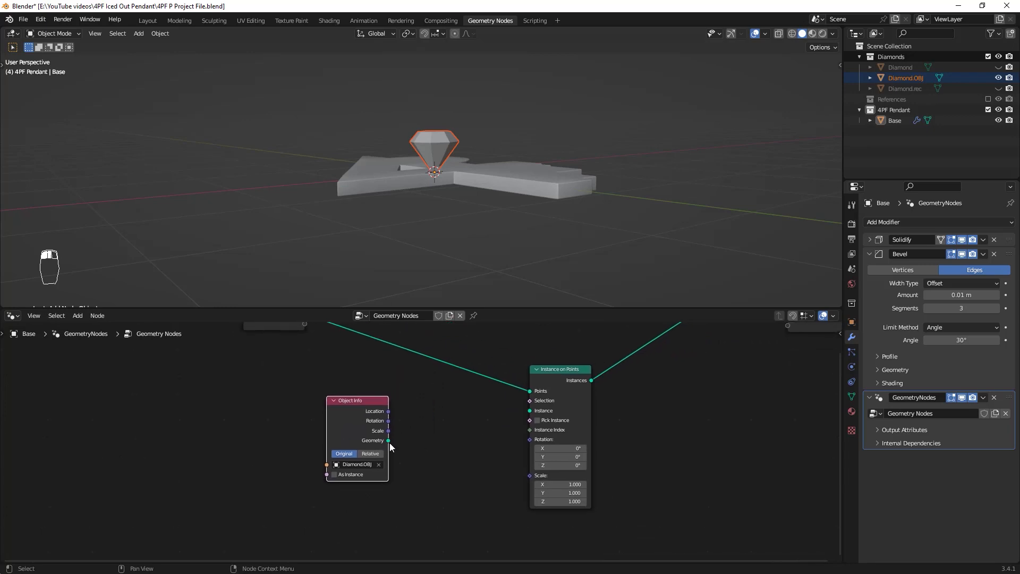
drag(388, 440, 530, 411)
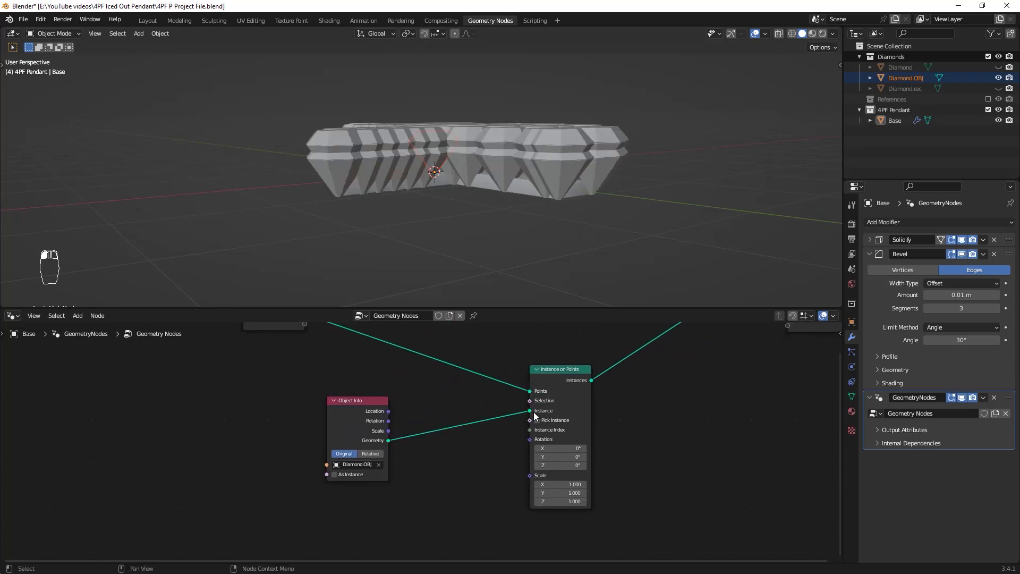
Set the Instance on Points scale to 0.120 on X, Y and Z
click(564, 492)
click(564, 485)
drag(564, 484, 518, 501)
middle_drag(560, 178, 489, 187)
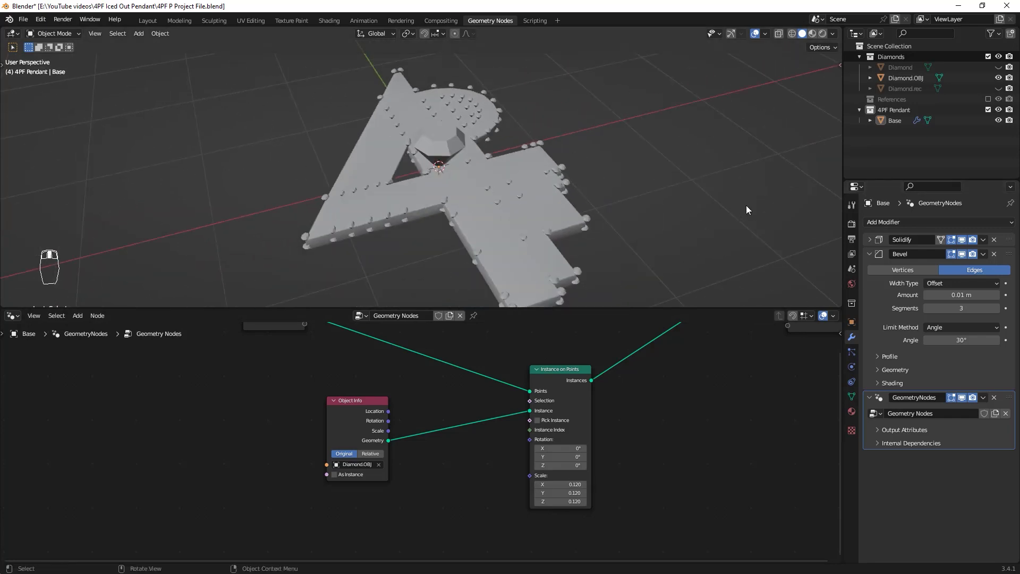
middle_drag(745, 205, 636, 213)
Add a Remesh modifier to Base and place it above the GeometryNodes modifier in the stack
click(888, 220)
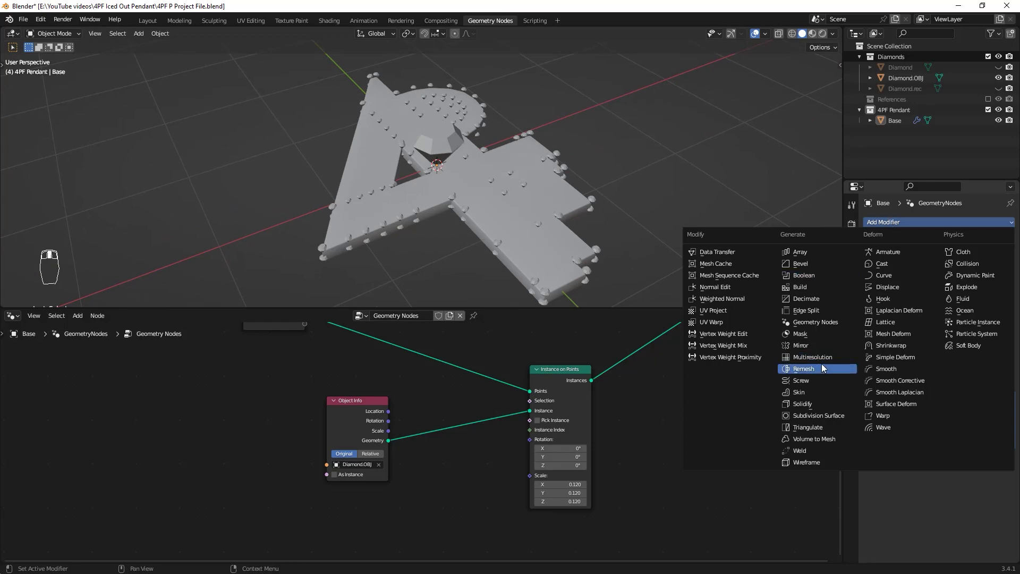
click(803, 369)
drag(1007, 458, 1007, 382)
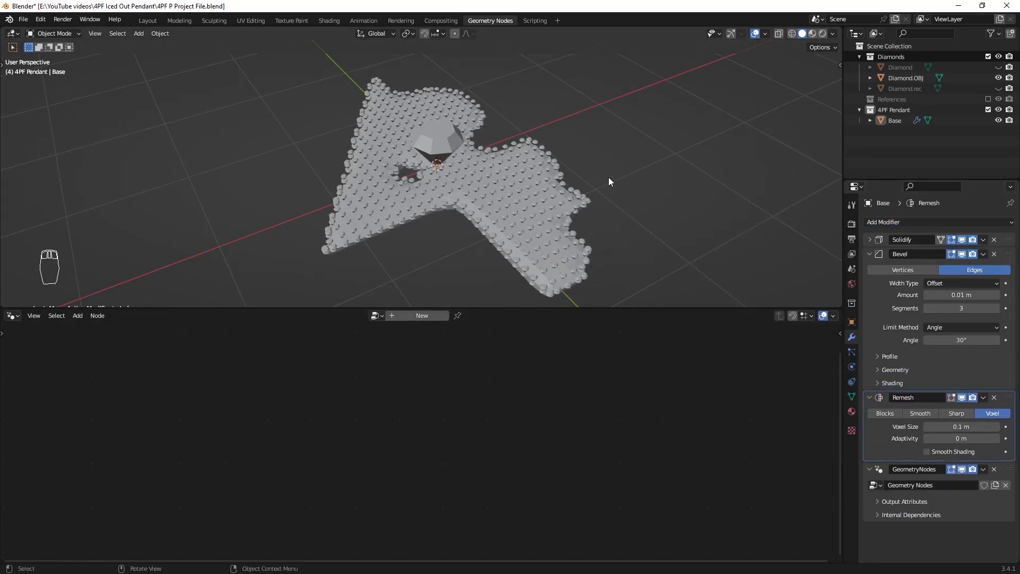
Set the Remesh modifier's voxel size to 0.08 m
middle_drag(607, 177, 660, 195)
click(961, 427)
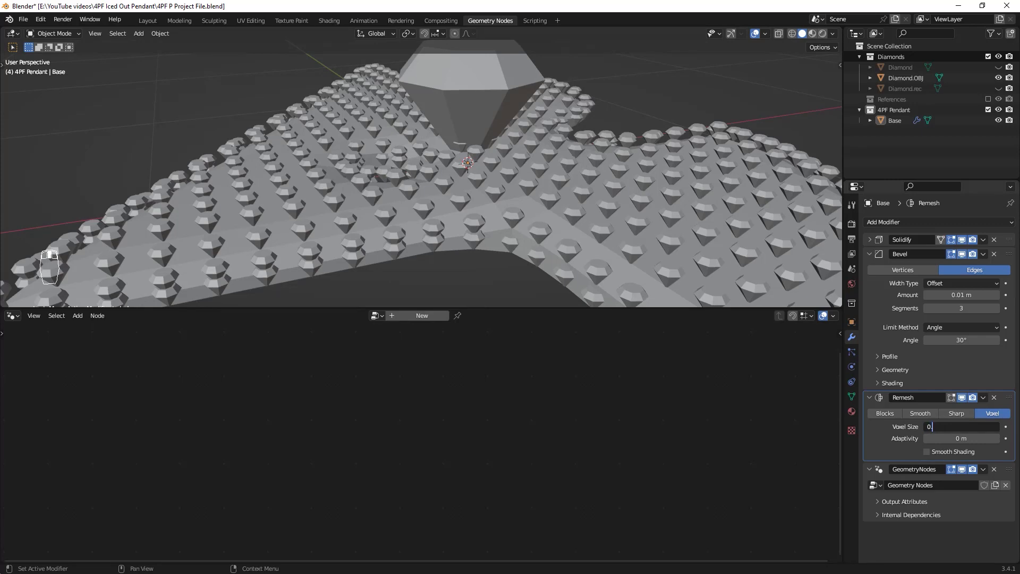
key(Return)
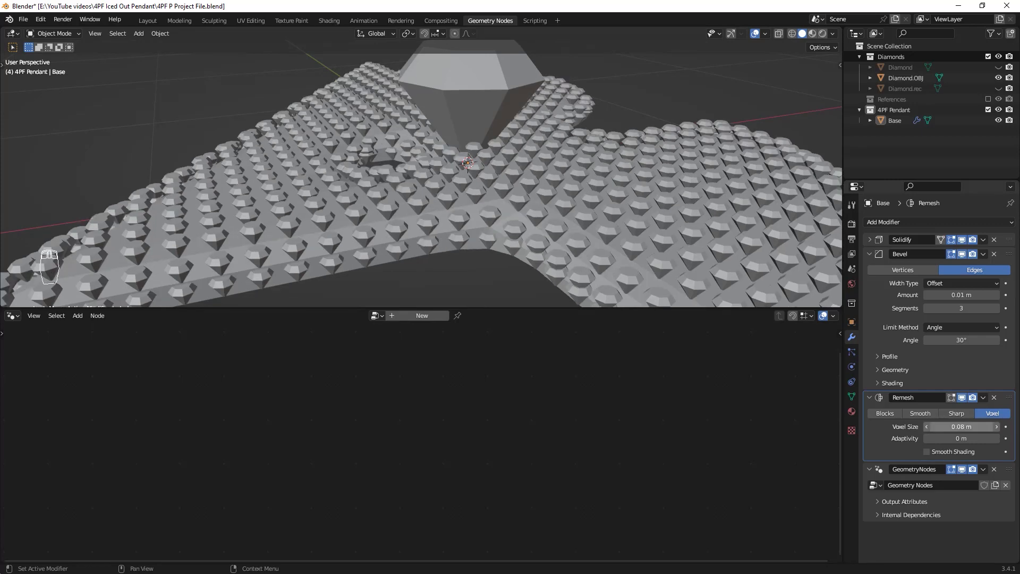
middle_drag(547, 240, 504, 249)
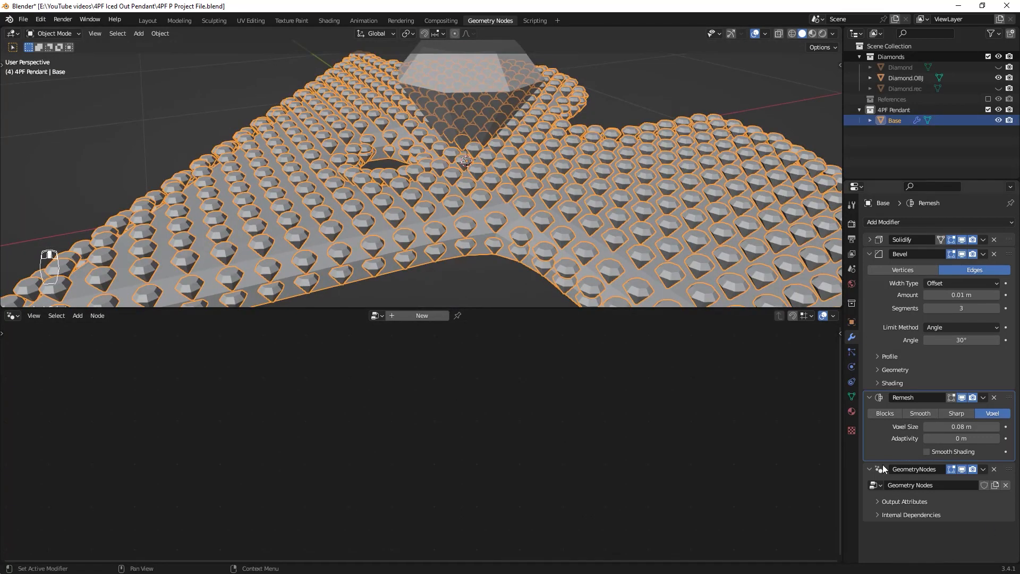
Make Base's GeometryNodes modifier active to show its node tree, and set the Instance on Points scale to 0.05 on all axes
click(984, 501)
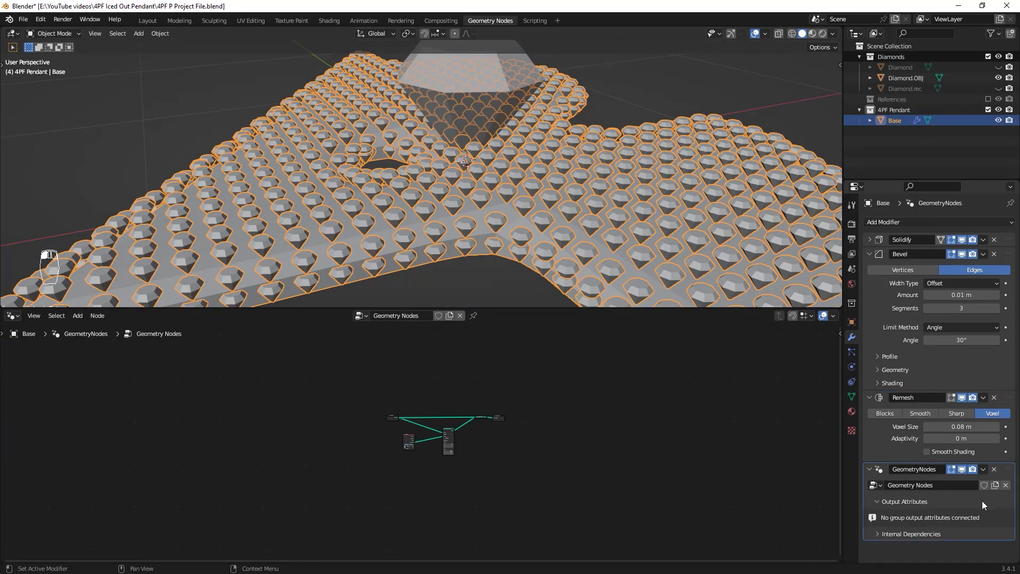
ctrl+middle_drag(647, 462, 587, 383)
middle_drag(579, 442, 675, 478)
middle_drag(677, 514, 616, 453)
middle_drag(472, 481, 422, 487)
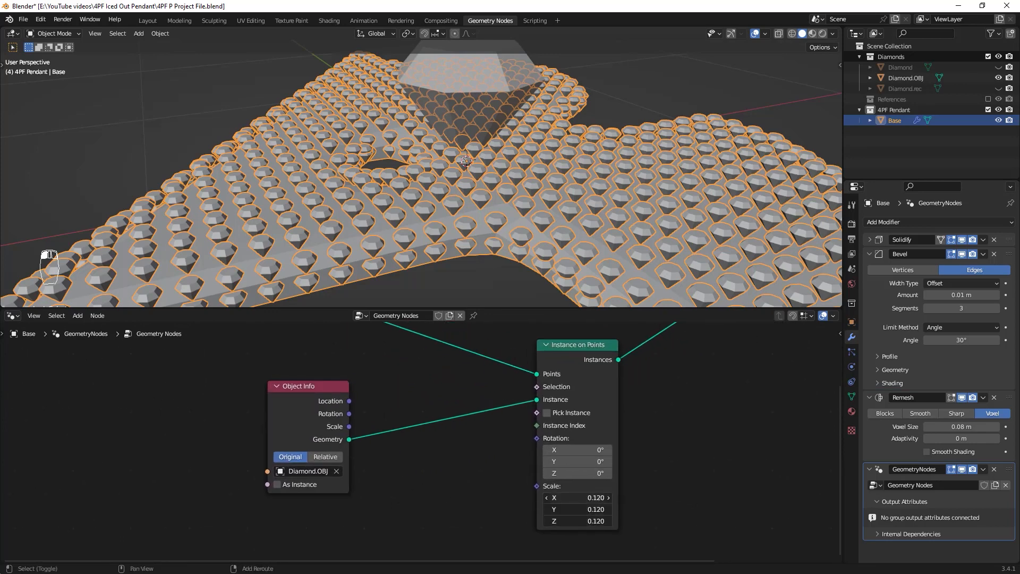
click(593, 498)
text(0.05)
key(Return)
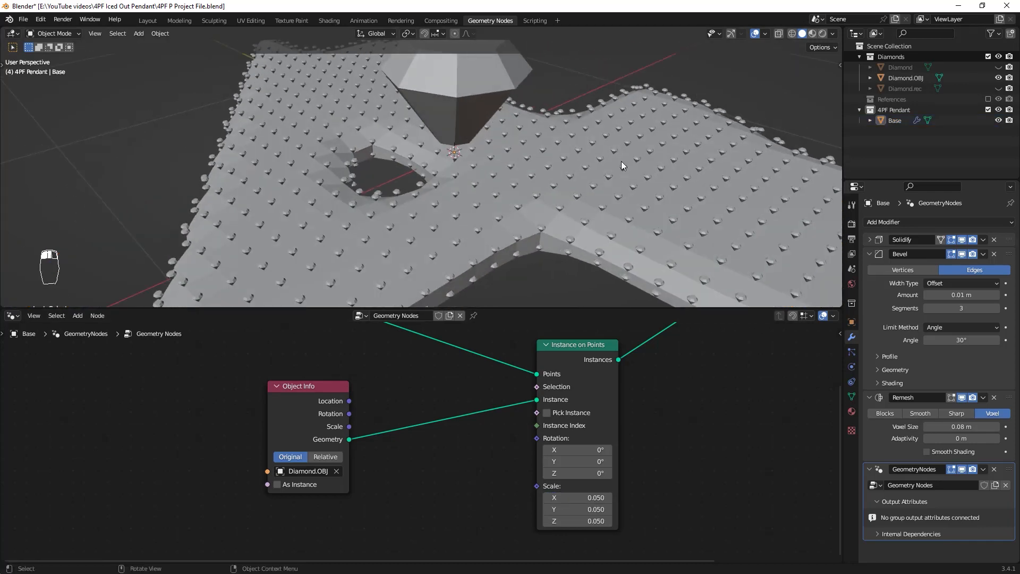
Reduce the Instance on Points scale to 0.03 on all three axes and inspect the diamonds on the surface
click(594, 497)
text(.03)
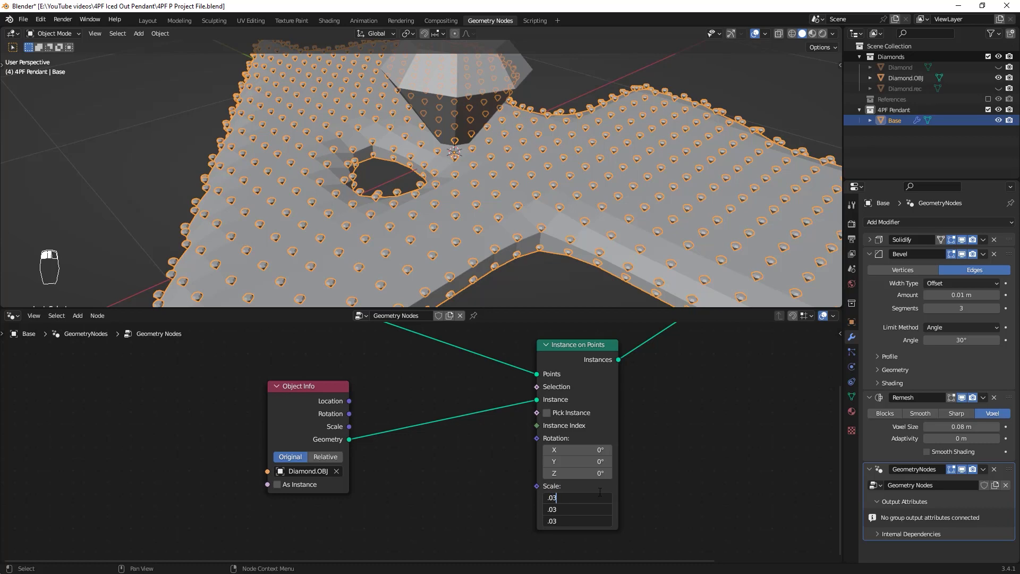
key(Return)
middle_drag(350, 100, 404, 154)
click(578, 244)
click(577, 239)
shift+middle_drag(577, 239, 542, 191)
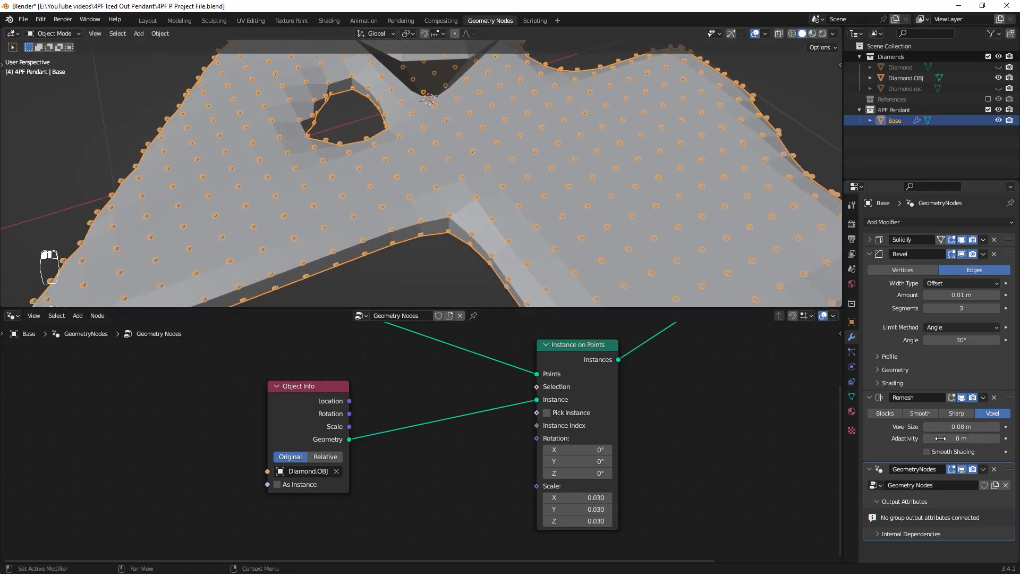
Set the Remesh modifier's voxel size to 0.02 m and inspect the denser diamond grid
click(951, 426)
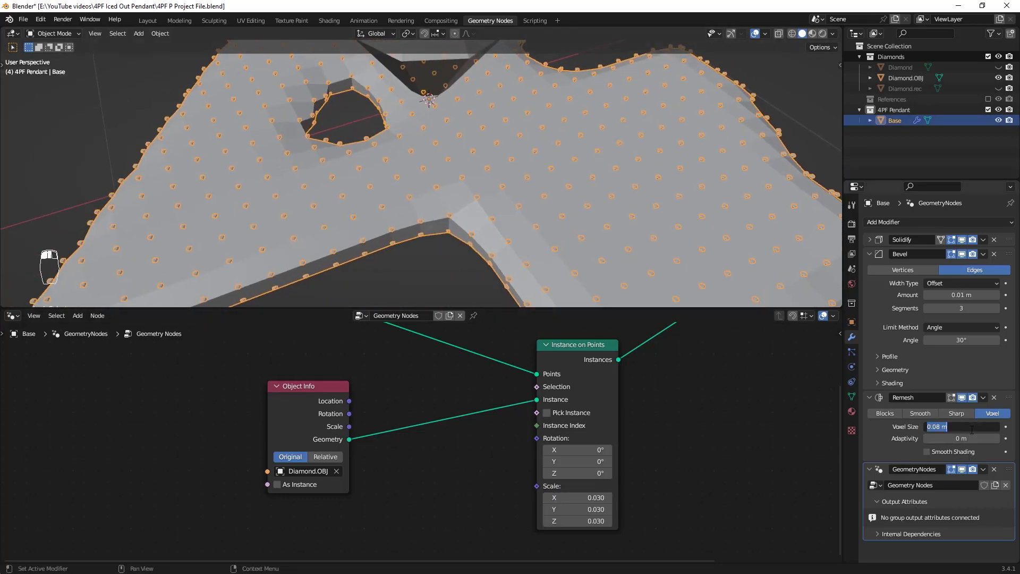
text(0.02)
key(Return)
middle_drag(350, 150, 461, 205)
Set the Instance on Points scale to 0.035 on all three axes and reopen the scale values for editing
double_click(584, 497)
text(0.0)
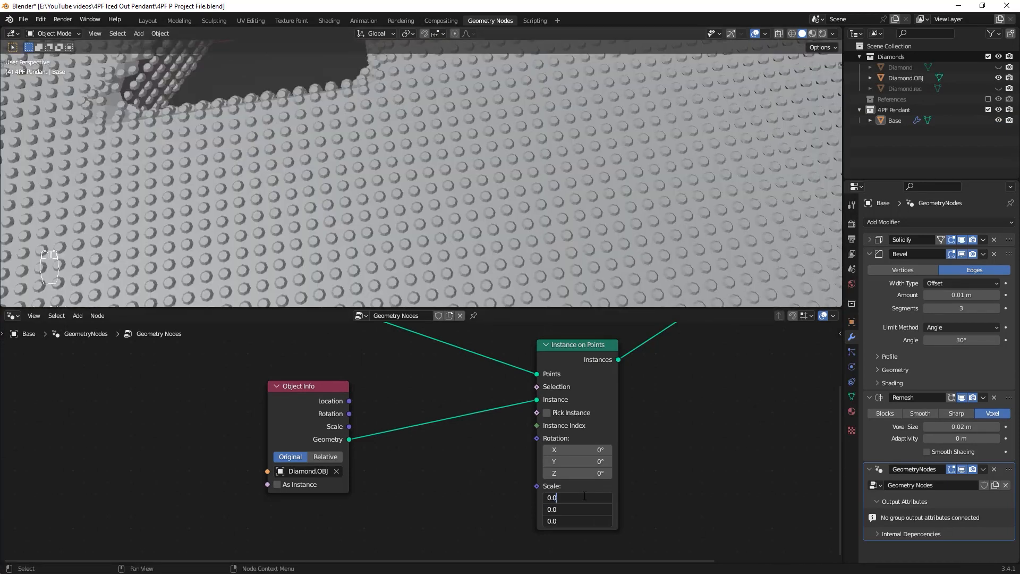
key(Return)
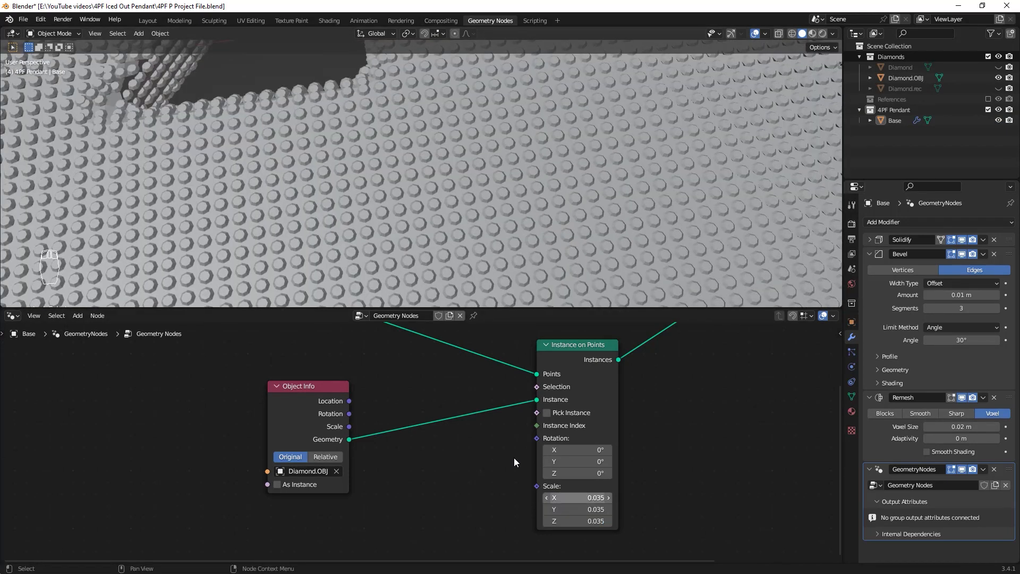
drag(576, 497, 577, 509)
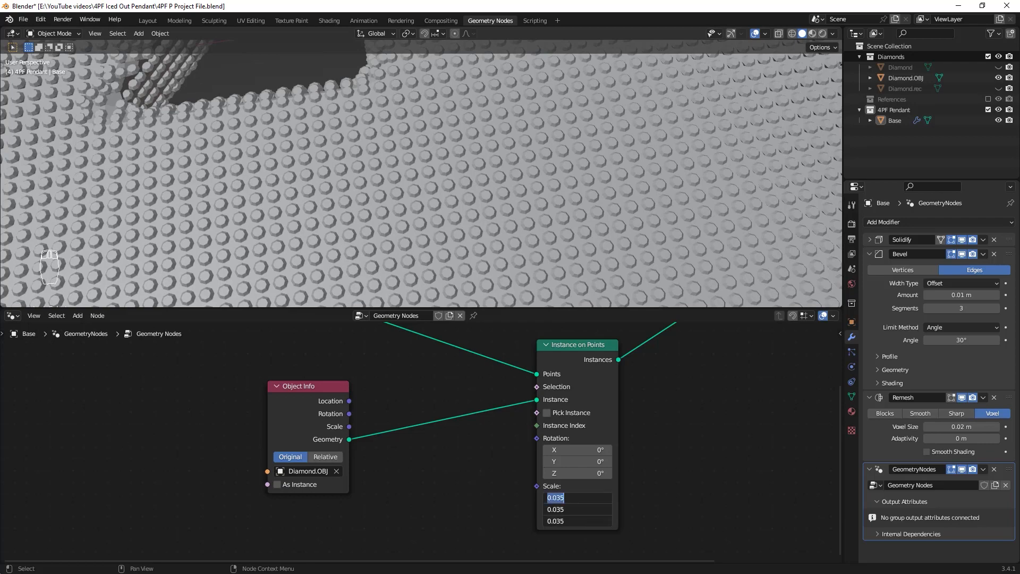
Set the Instance on Points scale to 0.040 on all three axes and inspect the diamonds along the pendant's side walls
text(.040)
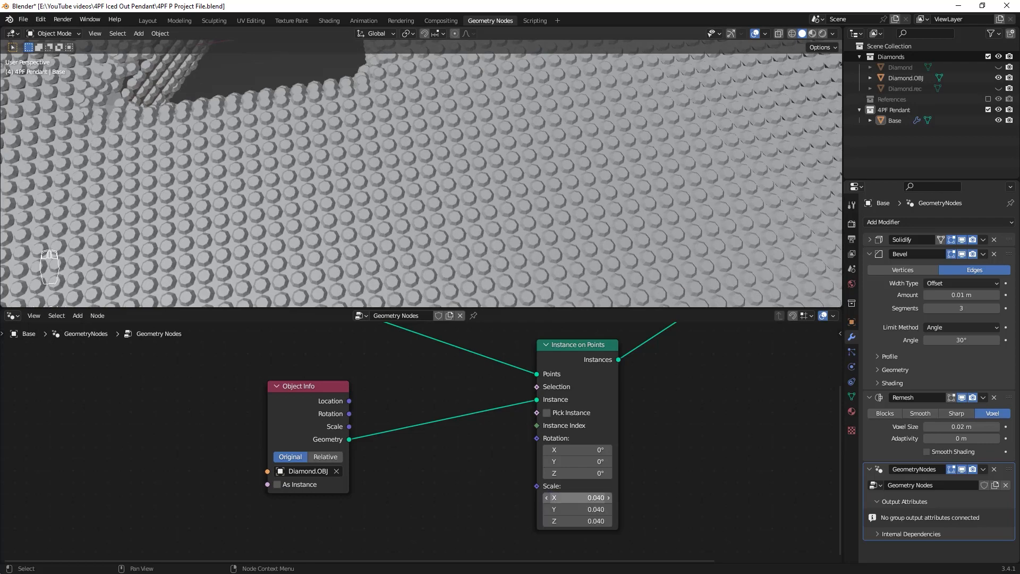
key(Return)
scroll(362, 158, down, 5)
middle_drag(376, 266, 396, 158)
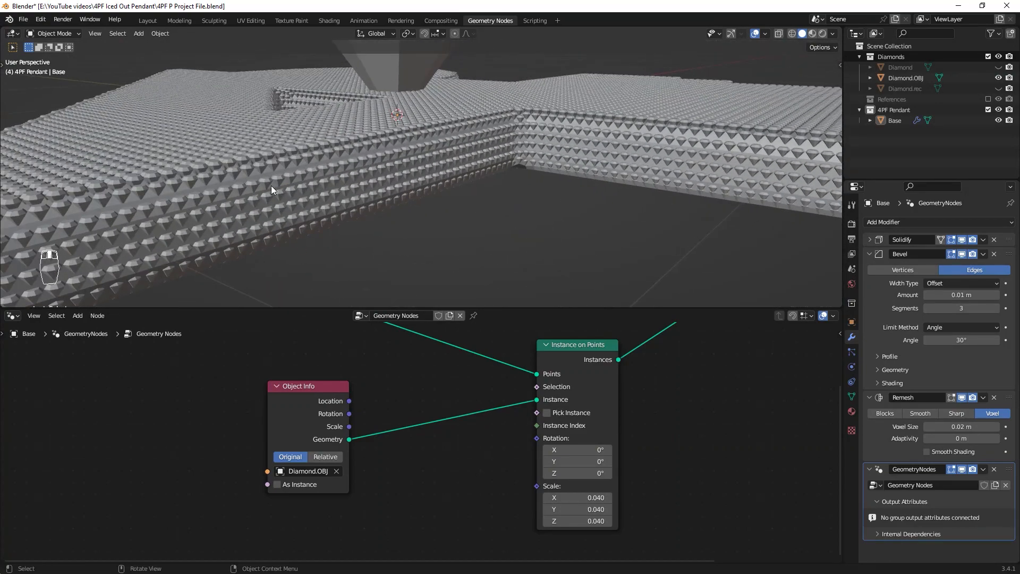
middle_drag(552, 221, 505, 235)
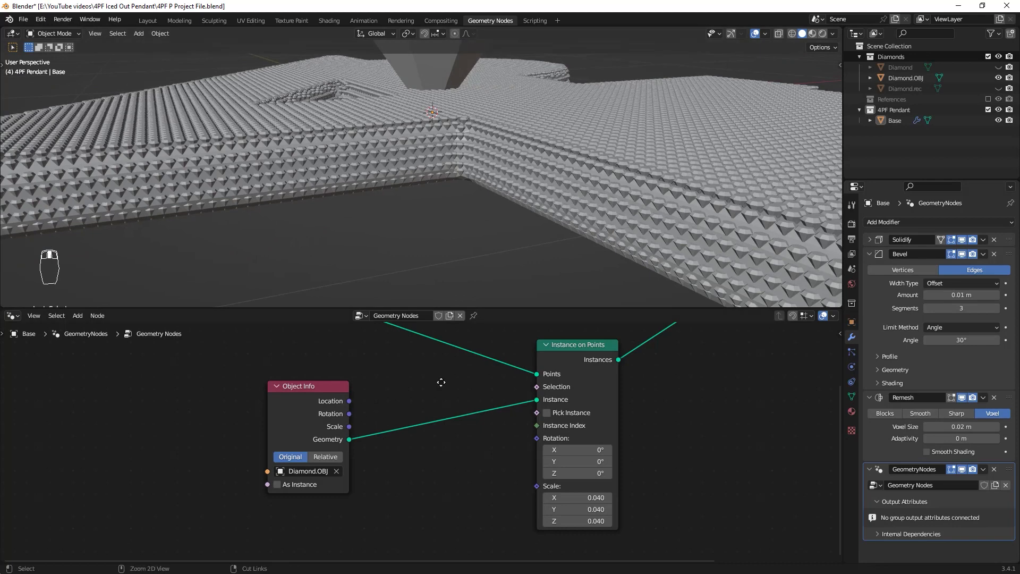
Move the Object Info node closer to Instance on Points and add a Sample Nearest node below and before it
scroll(355, 428, down, 3)
drag(355, 428, 402, 408)
key(shift+a)
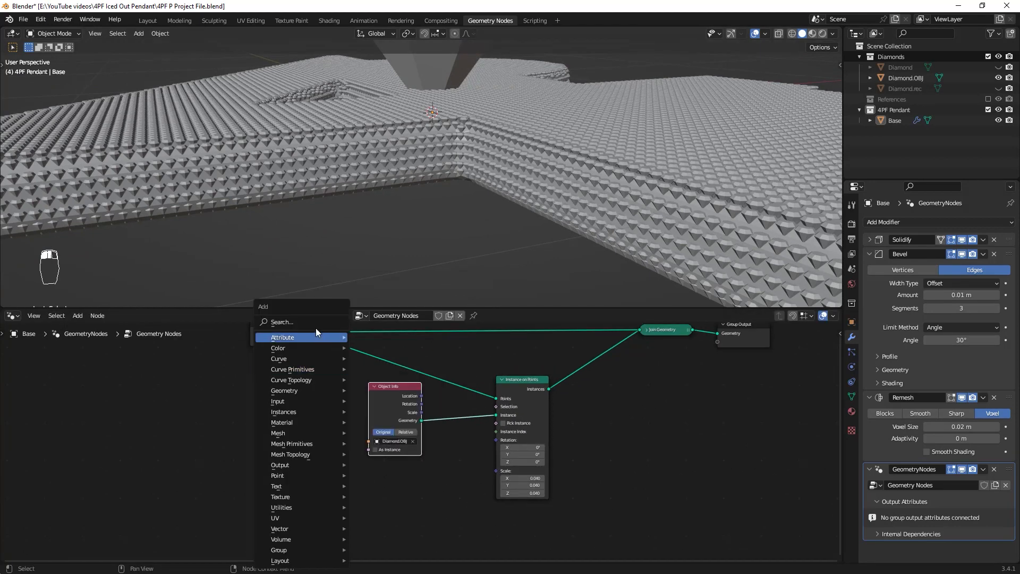
click(311, 322)
text(s)
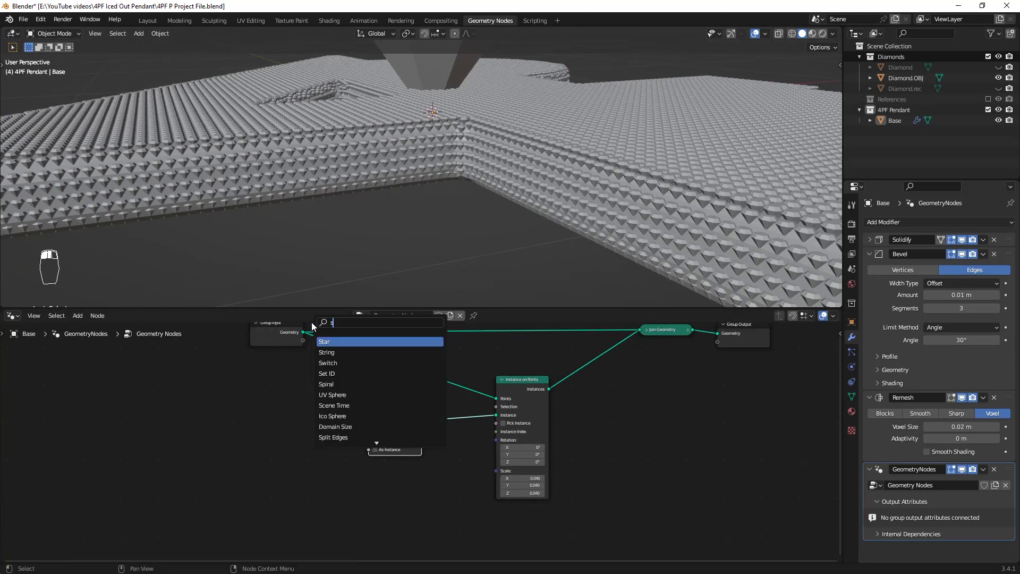
text(ample)
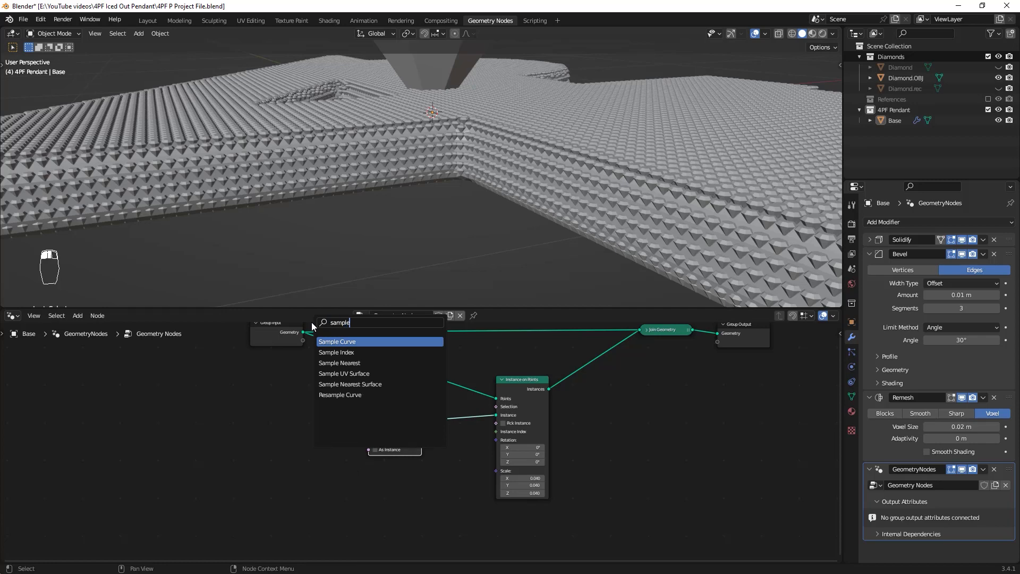
key(Down)
key(Down)
key(Return)
click(294, 442)
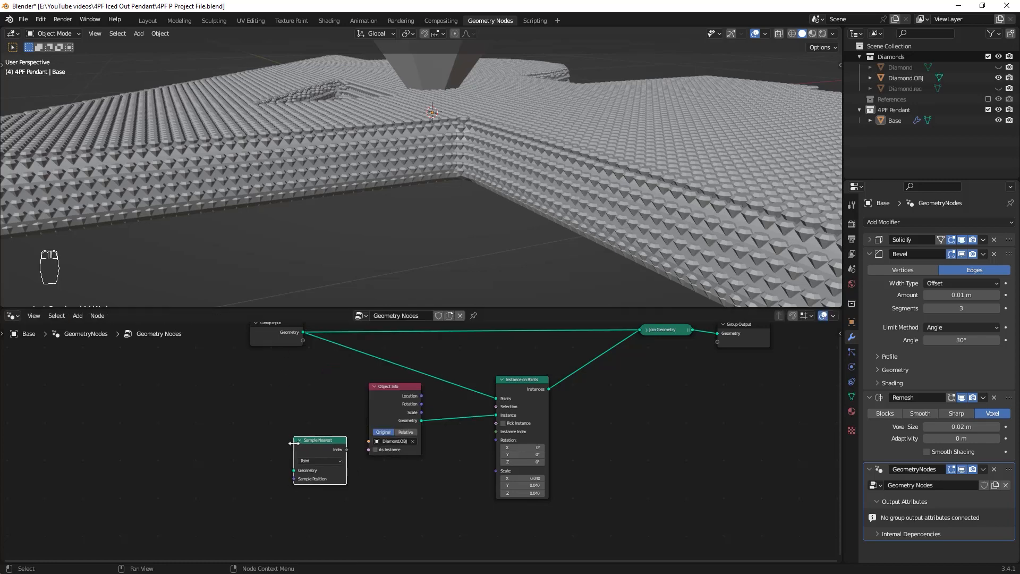
Add a Sample Index node in the free space after and below the Sample Nearest node
middle_drag(360, 460, 368, 392)
key(shift+a)
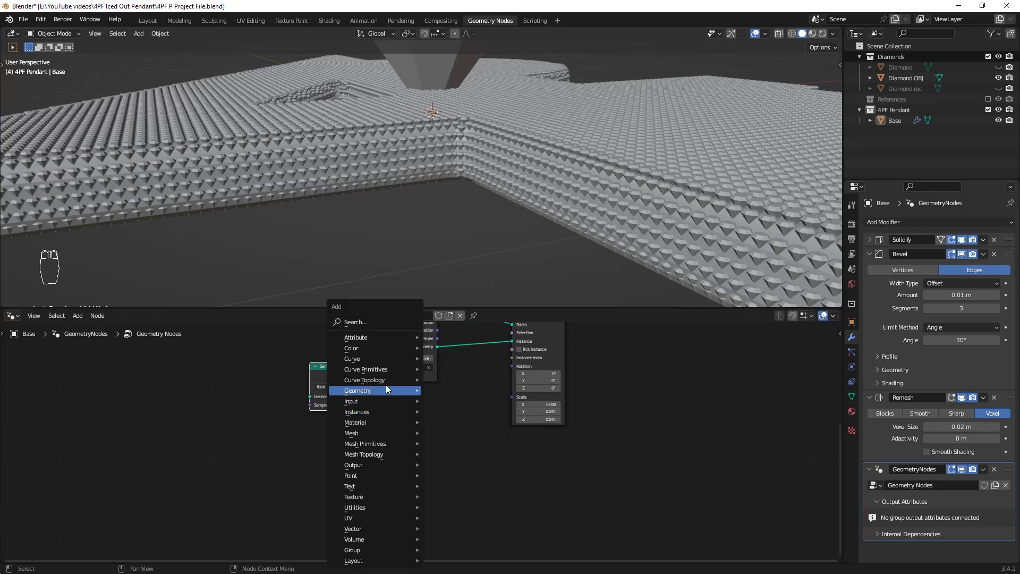
click(349, 326)
text(sample in)
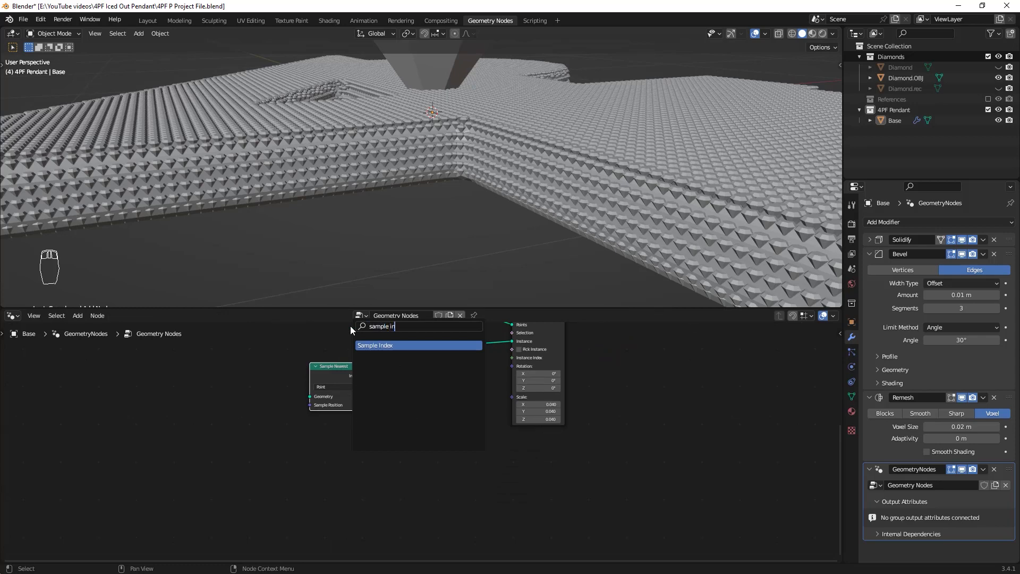
key(Return)
scroll(480, 387, up, 3)
scroll(481, 386, up, 1)
click(464, 388)
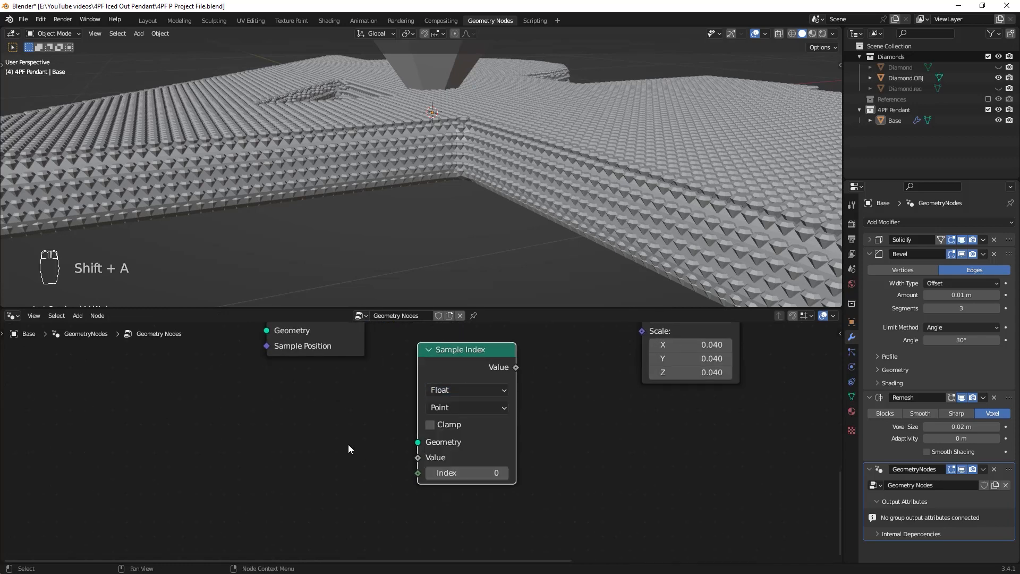
Set Sample Index to the Vector data type and Face domain, and set the Sample Nearest domain to Face
click(447, 390)
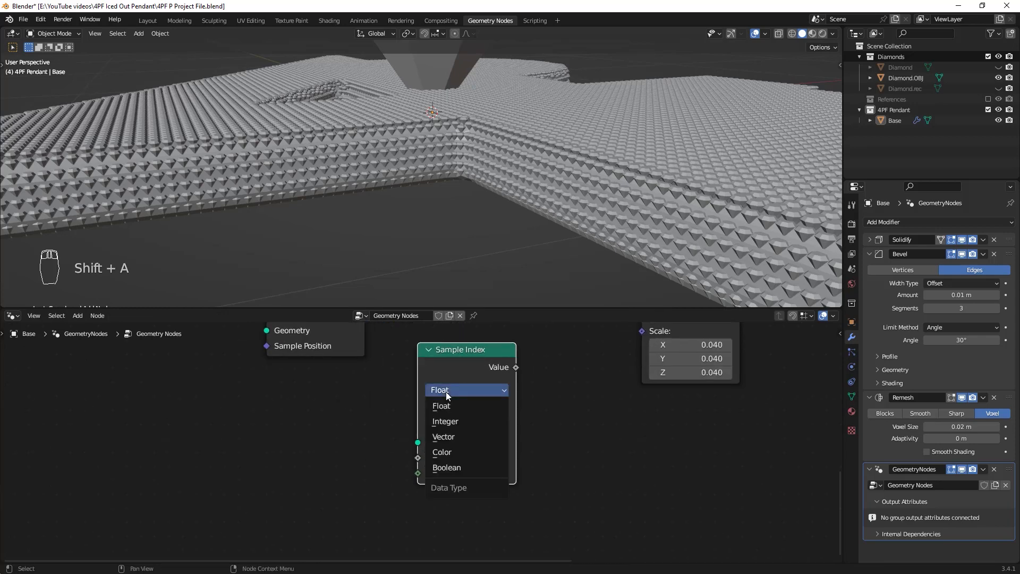
click(448, 440)
click(468, 407)
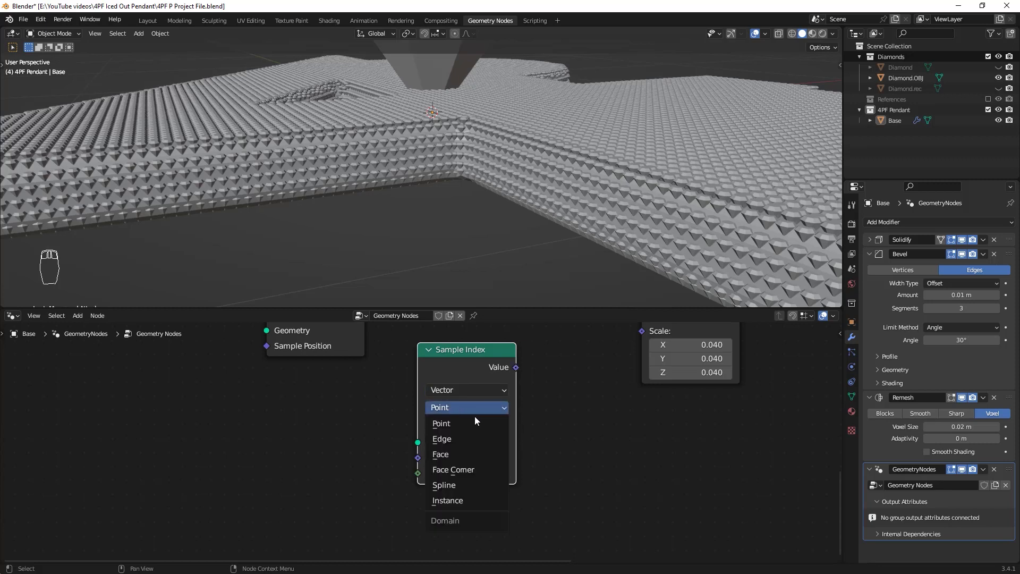
click(441, 453)
middle_drag(304, 318, 387, 372)
click(387, 373)
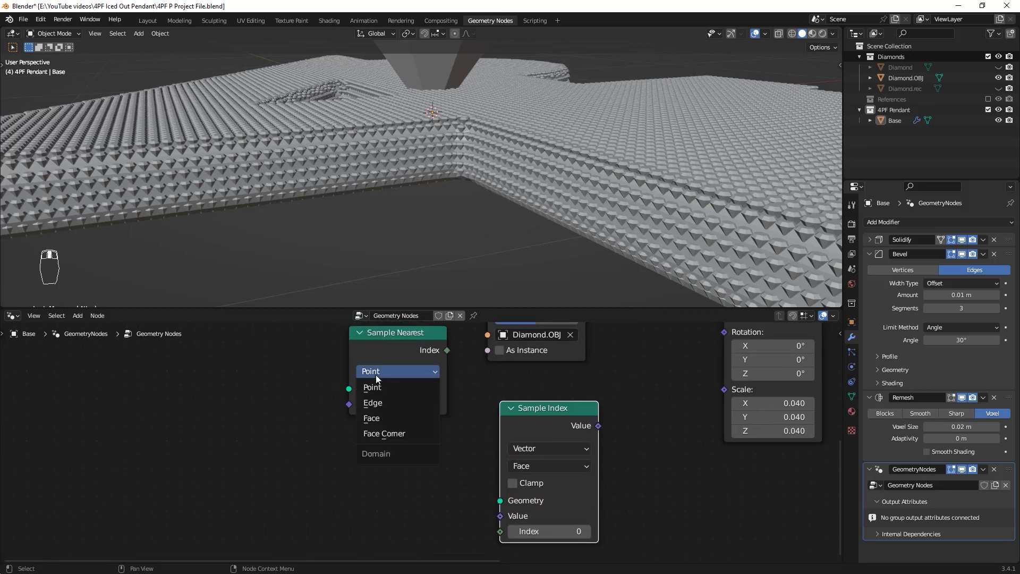
click(386, 416)
Duplicate the Group Input node and place the copy just before the Sample Nearest node
scroll(459, 398, down, 3)
drag(367, 381, 373, 377)
drag(374, 376, 384, 376)
middle_drag(431, 417, 467, 379)
key(shift+d)
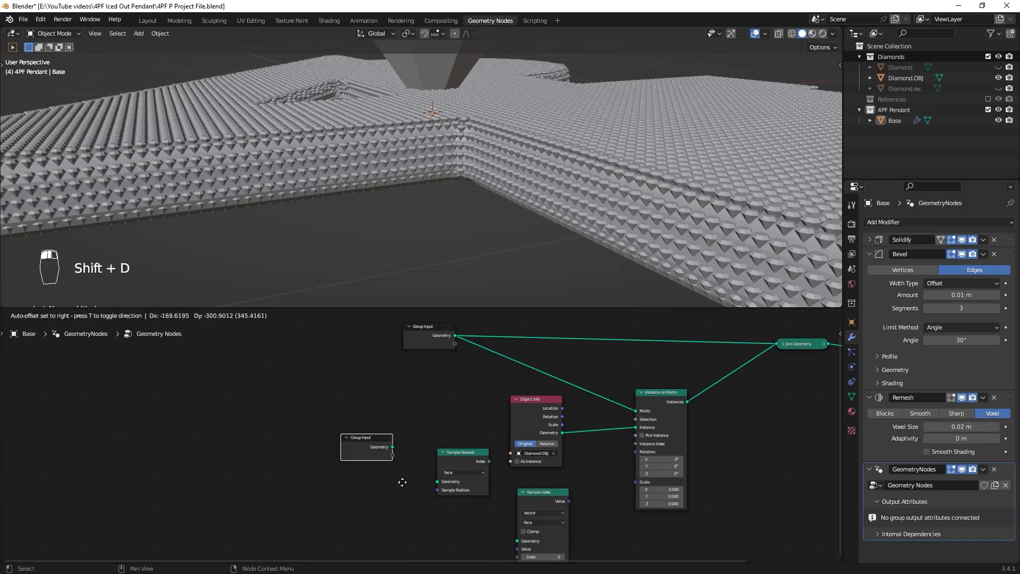
click(403, 480)
Connect the duplicated Group Input's Geometry to the Geometry inputs of both Sample Nearest and Sample Index
scroll(433, 439, up, 2)
drag(342, 392, 408, 452)
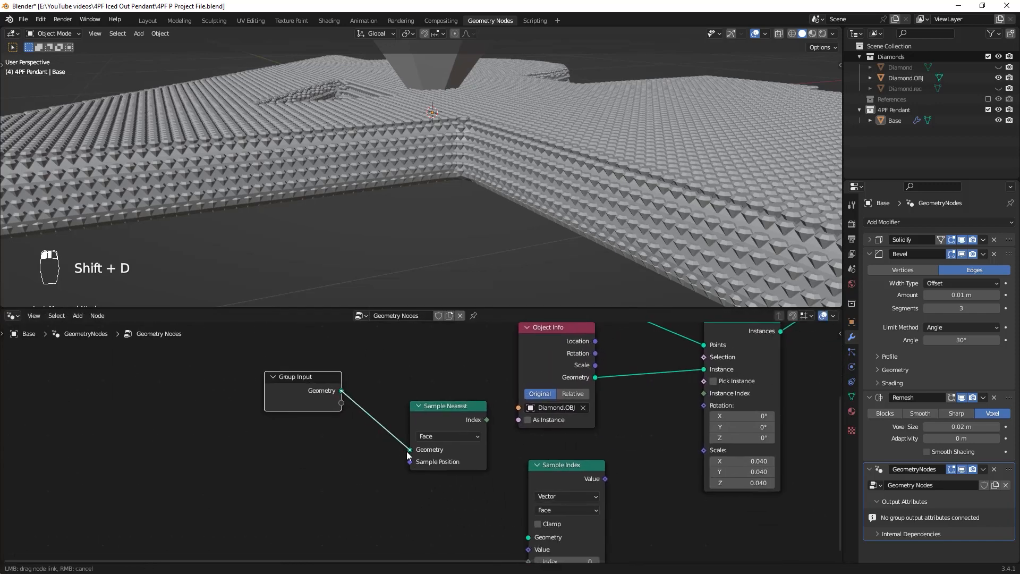
middle_drag(387, 440, 378, 395)
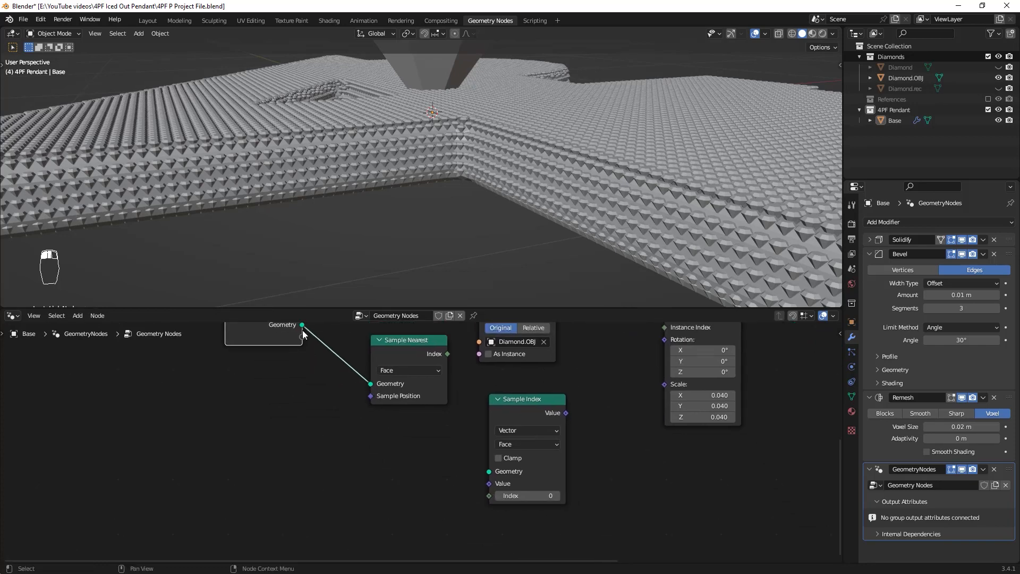
drag(303, 327, 488, 471)
drag(273, 338, 254, 369)
Add a Normal node and connect its output to the Value input of Sample Index
key(shift+a)
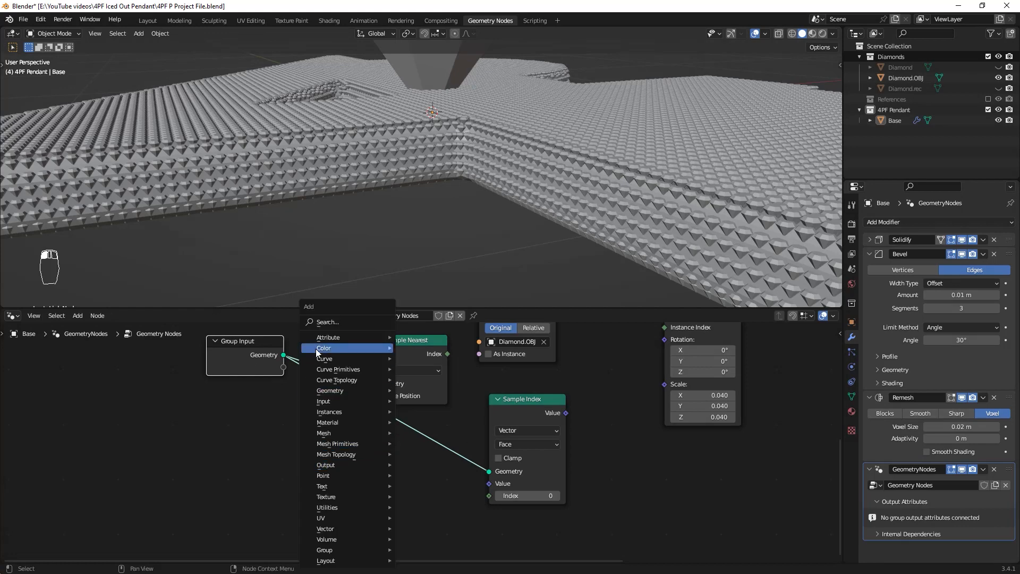
key(Escape)
key(shift+a)
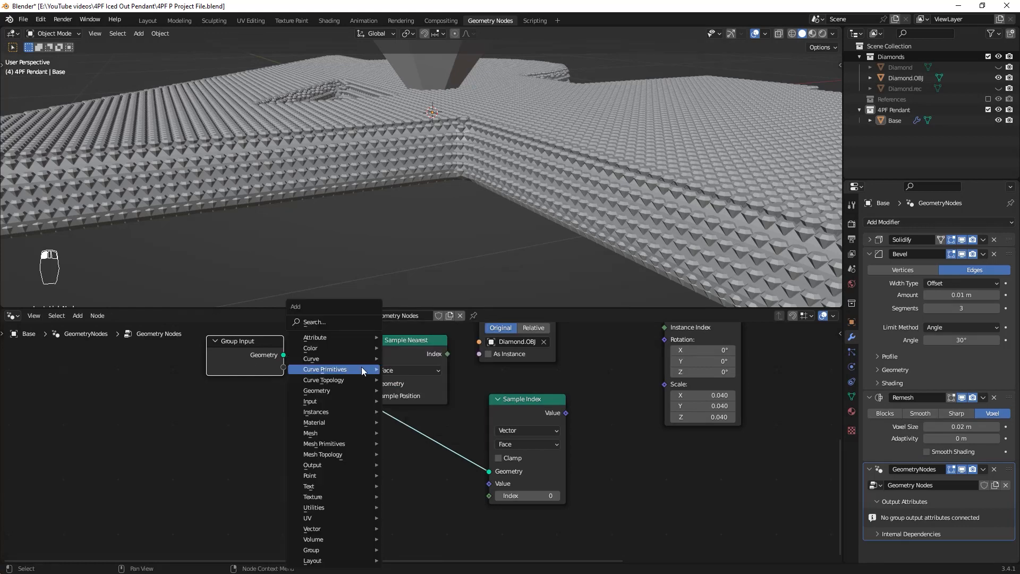
click(328, 319)
text(normal)
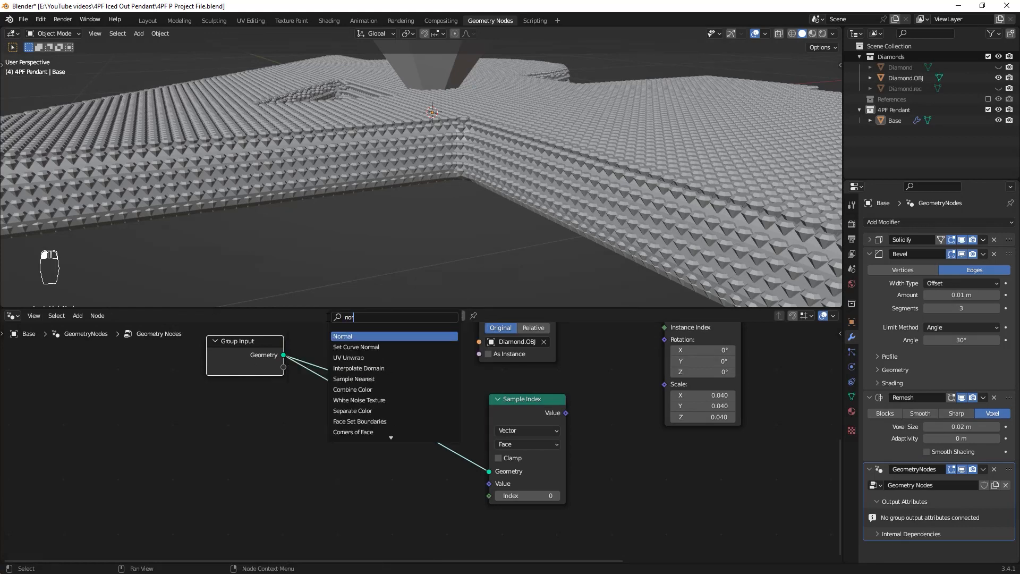
click(402, 335)
click(423, 499)
drag(424, 498, 484, 495)
middle_drag(511, 449, 430, 497)
scroll(429, 498, down, 1)
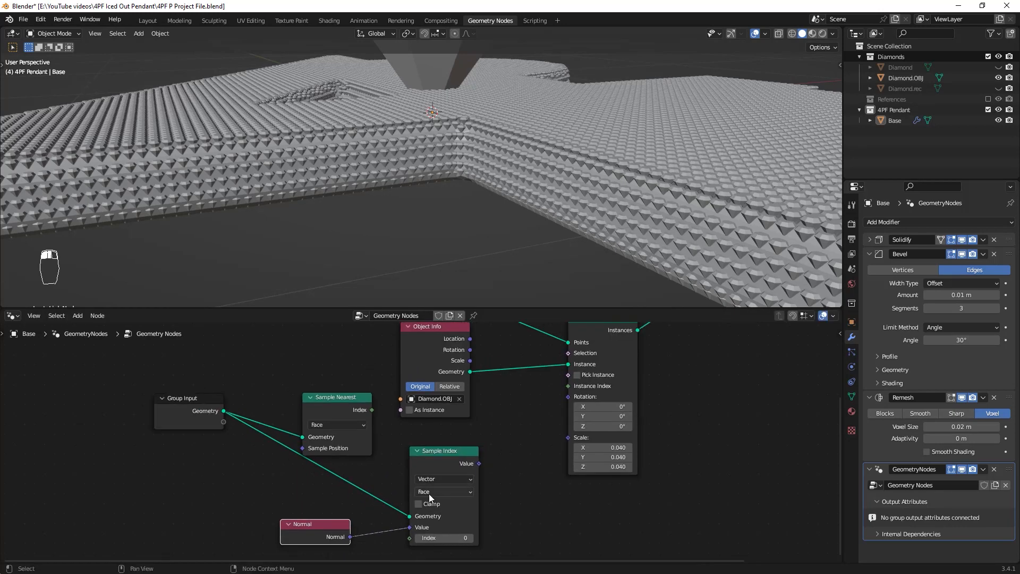
Add an Align Euler to Vector node between Sample Index and Instance on Points, spacing the nodes apart
key(shift+a)
click(464, 323)
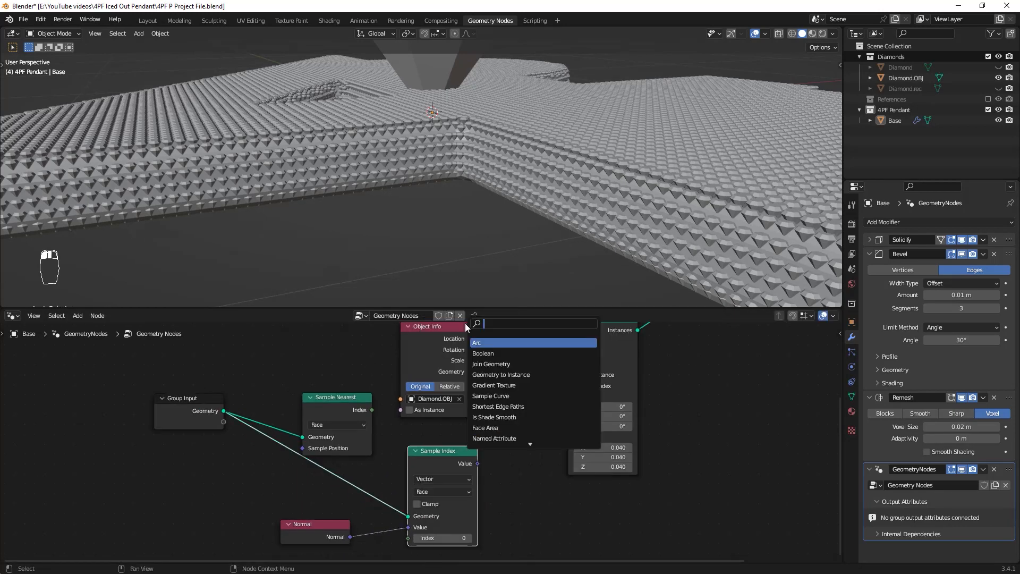
text(align)
key(Return)
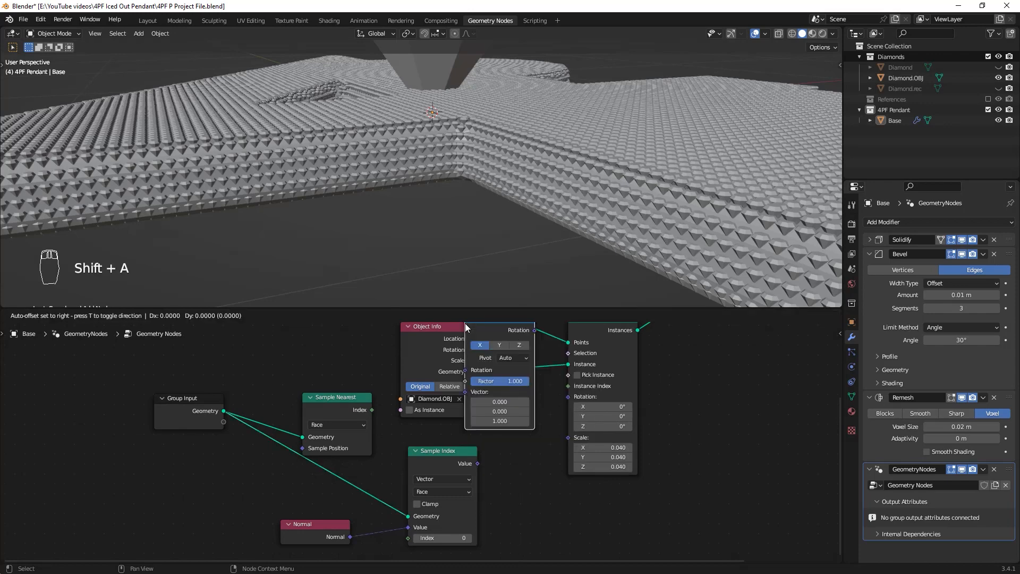
click(494, 420)
middle_drag(622, 363, 564, 422)
drag(566, 425, 635, 381)
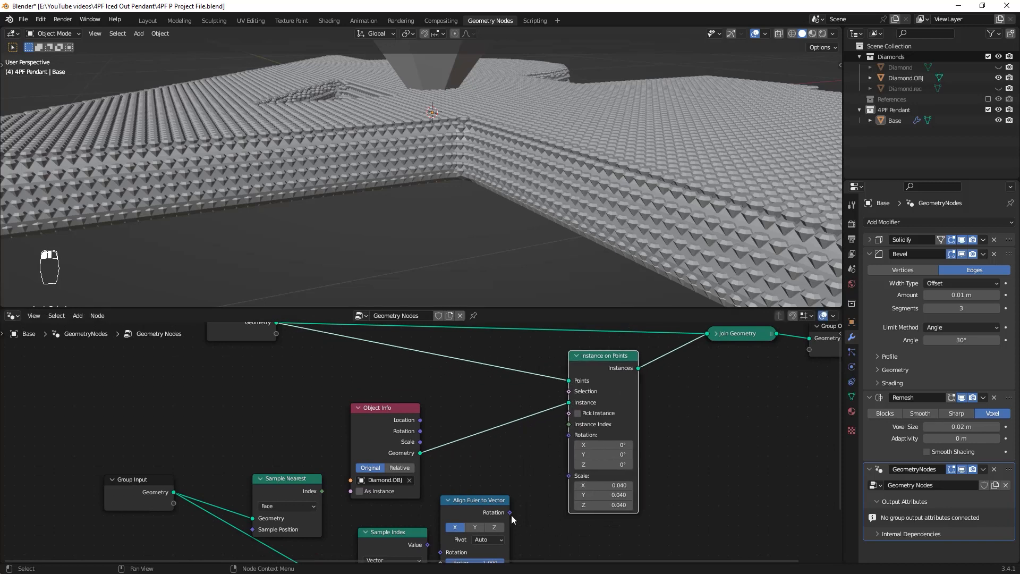
drag(497, 511, 527, 475)
Set the Align Euler to Vector axis to Z and feed its Vector input from the Sample Index value
scroll(551, 504, up, 4)
middle_drag(551, 504, 581, 384)
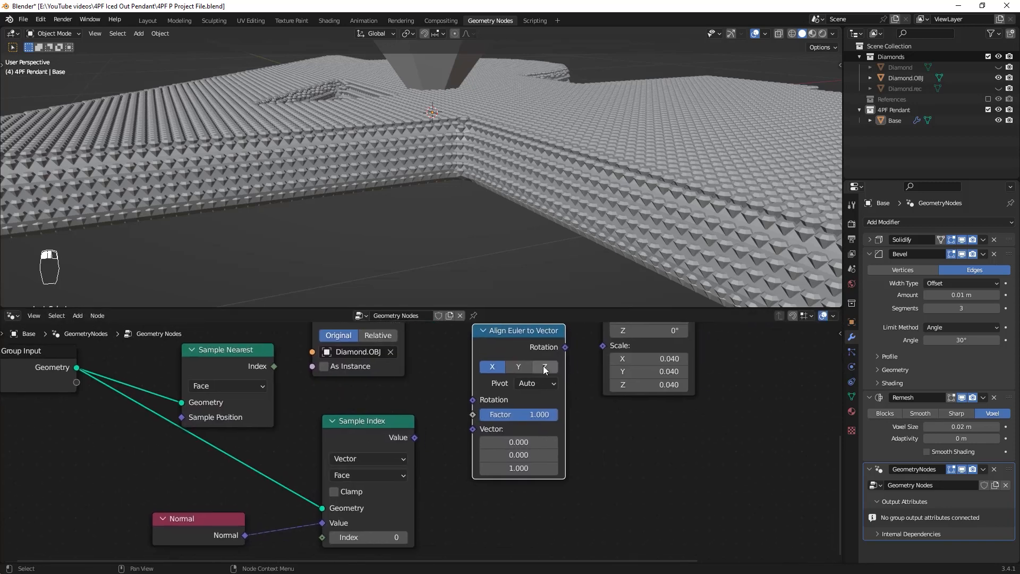
click(545, 366)
drag(414, 437, 375, 434)
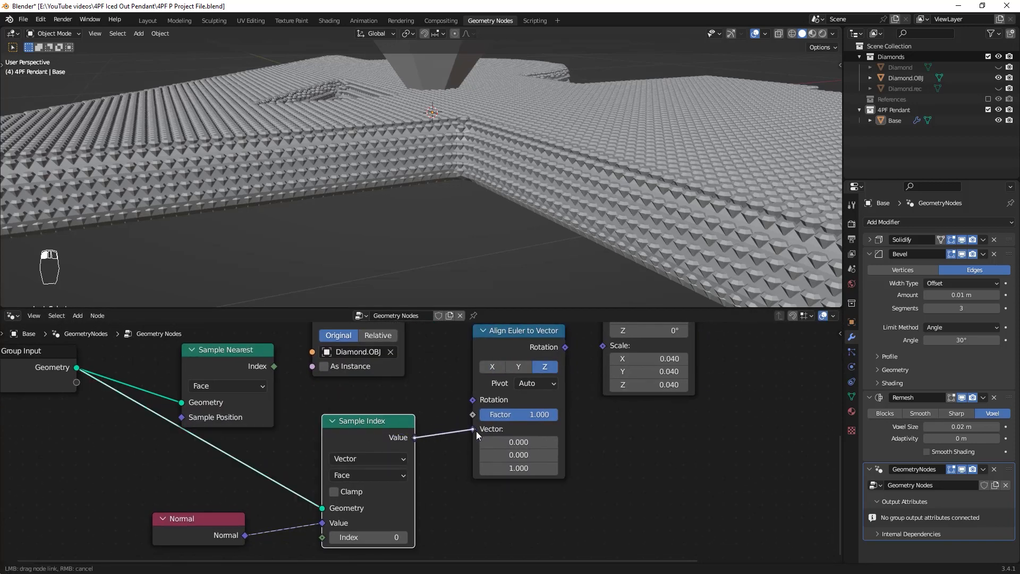
drag(475, 431, 473, 429)
Connect the Align Euler to Vector rotation to the Rotation input of Instance on Points and check the diamonds' orientation
middle_drag(601, 361, 508, 428)
drag(472, 419, 511, 358)
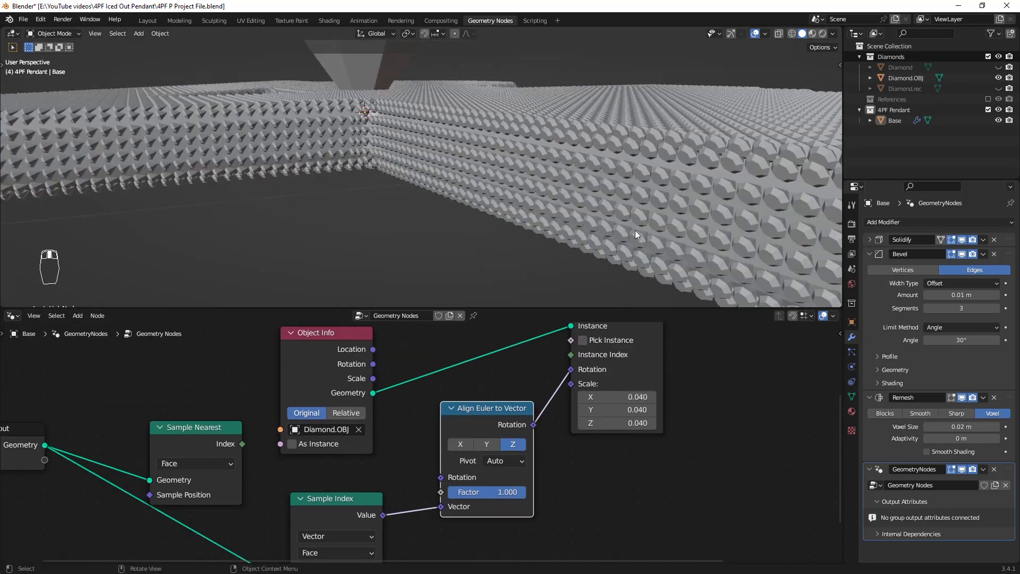
middle_drag(635, 230, 604, 238)
Connect the Index output of Sample Nearest to the Index input of Sample Index and inspect the pendant's sides
middle_drag(396, 442, 607, 366)
drag(453, 368, 433, 365)
drag(530, 489, 506, 539)
middle_drag(680, 250, 497, 200)
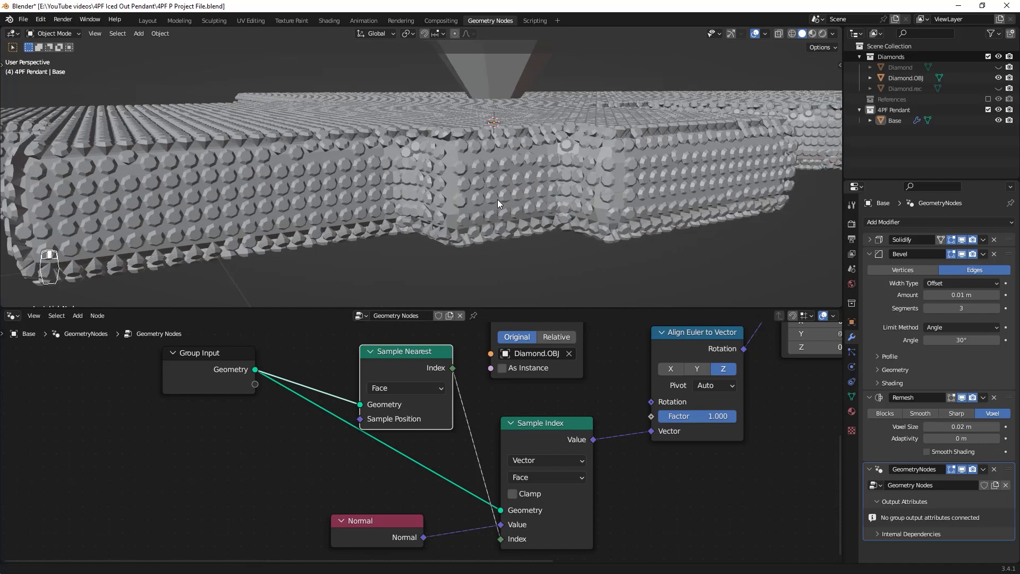
Move the entire Diamond.OBJ mesh down about 0.053 m along global Z in Edit Mode and inspect the instanced diamonds
click(499, 63)
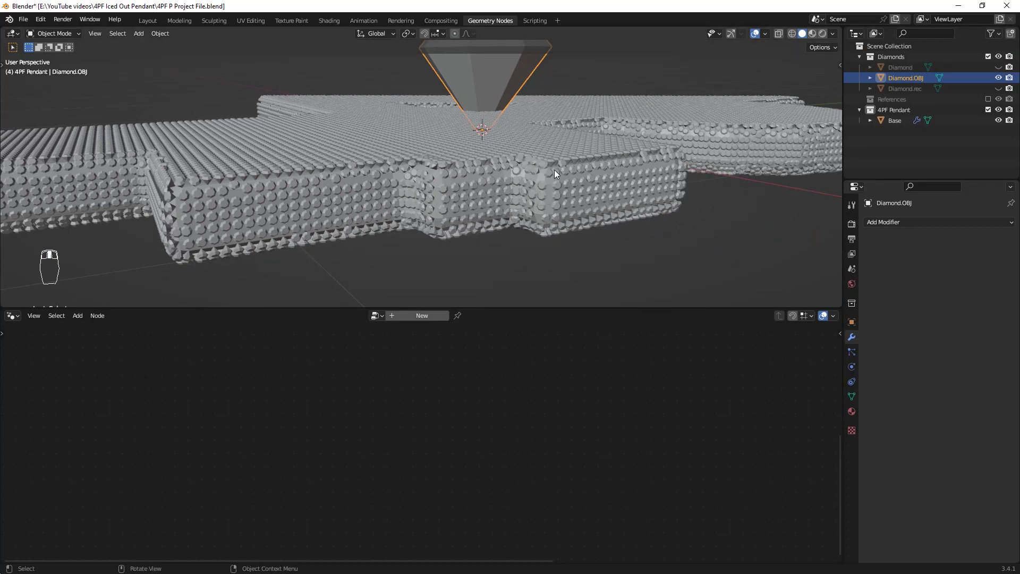
key(Tab)
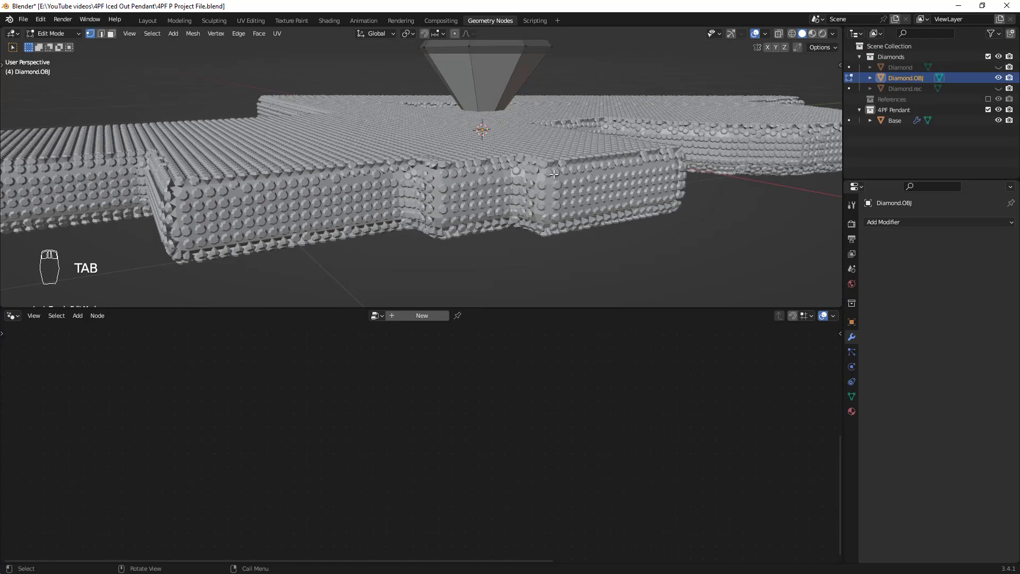
key(a)
key(a)
scroll(547, 191, down, 10)
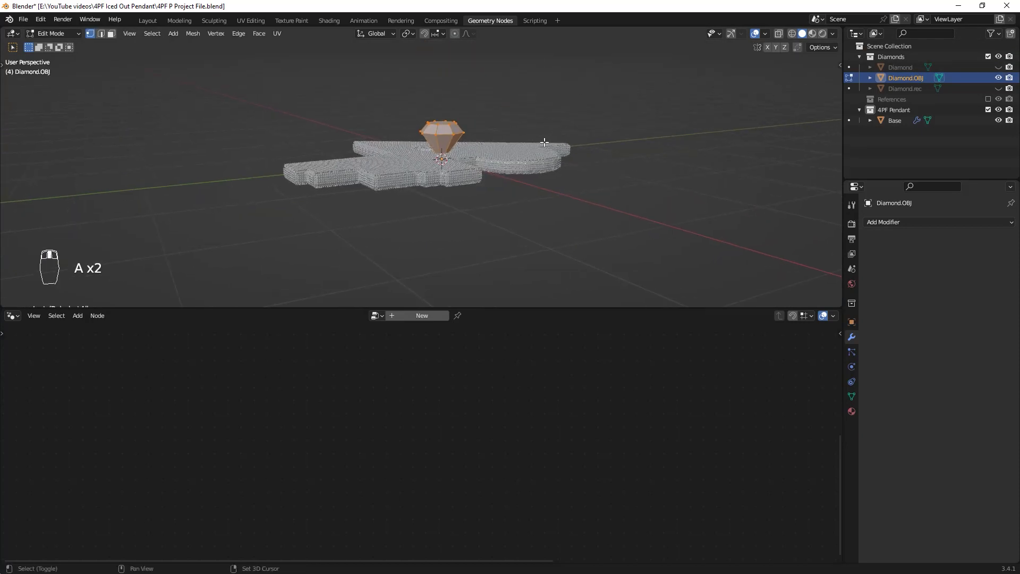
scroll(536, 215, up, 4)
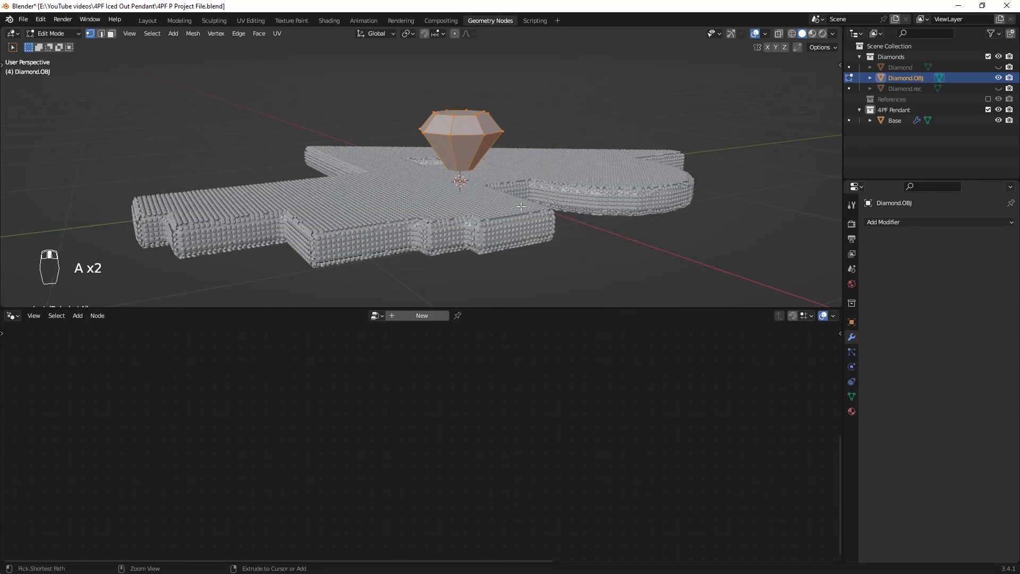
middle_drag(520, 207, 547, 178)
scroll(547, 178, up, 4)
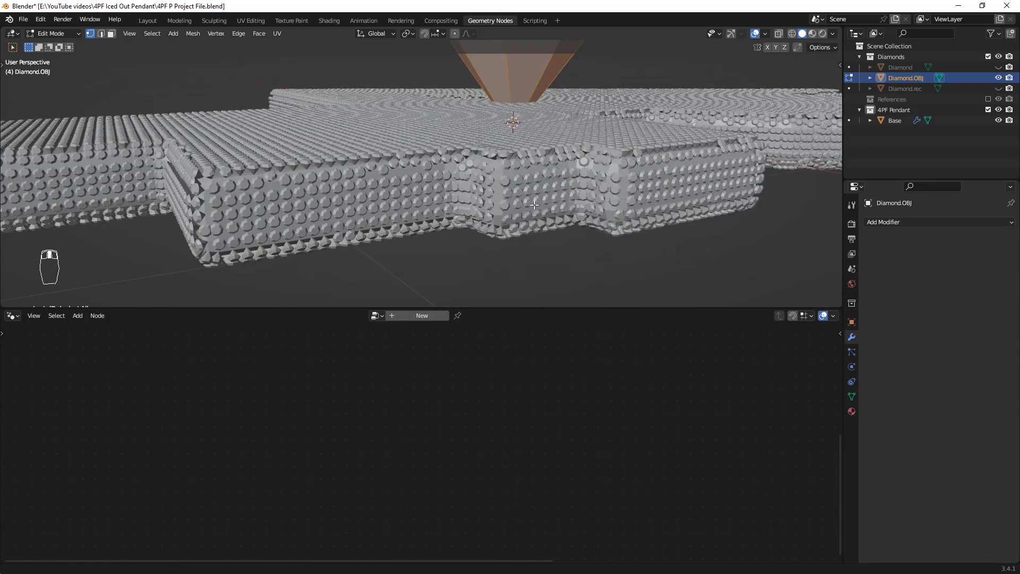
scroll(577, 145, down, 2)
scroll(578, 145, down, 1)
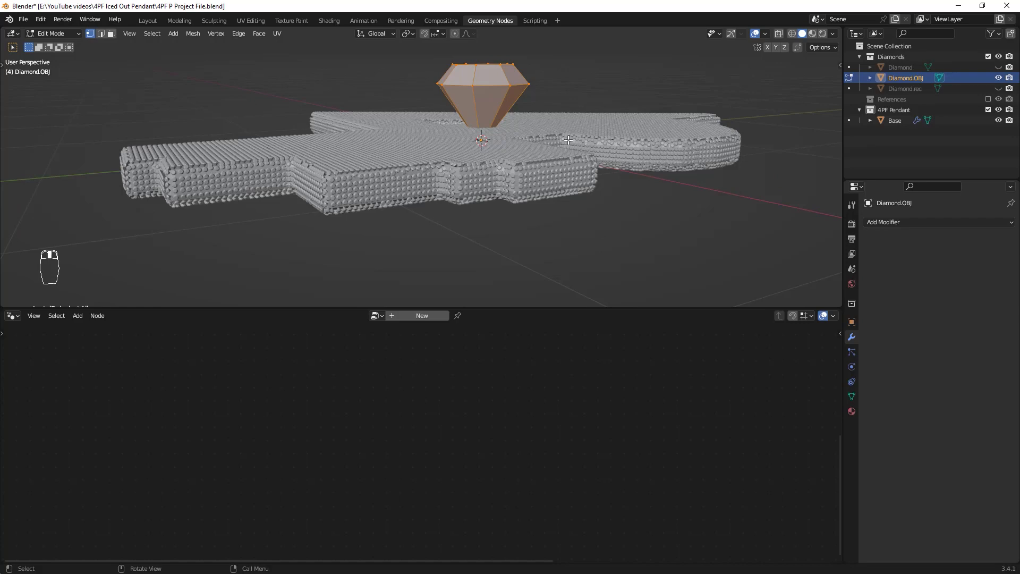
key(g)
key(z)
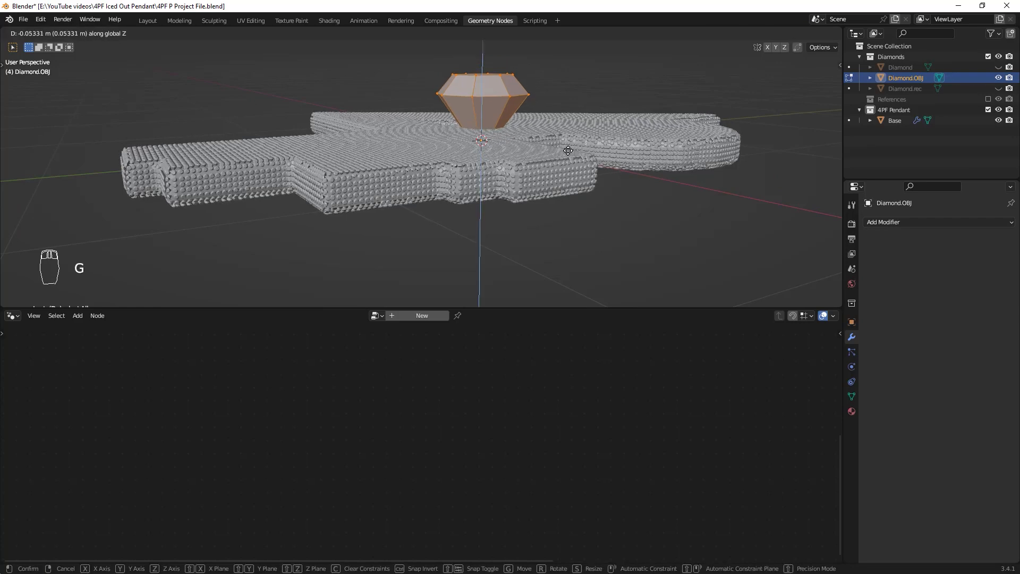
click(567, 150)
scroll(458, 159, up, 6)
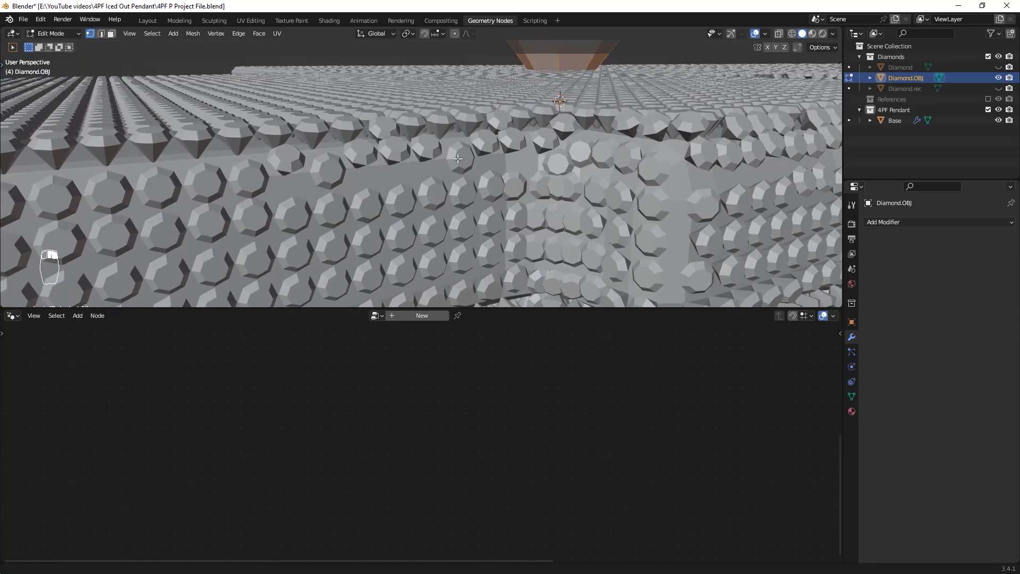
Move the Diamond.OBJ mesh down about 0.31 m along global Z and fine-tune its height against the instanced pendant surface
key(g)
key(z)
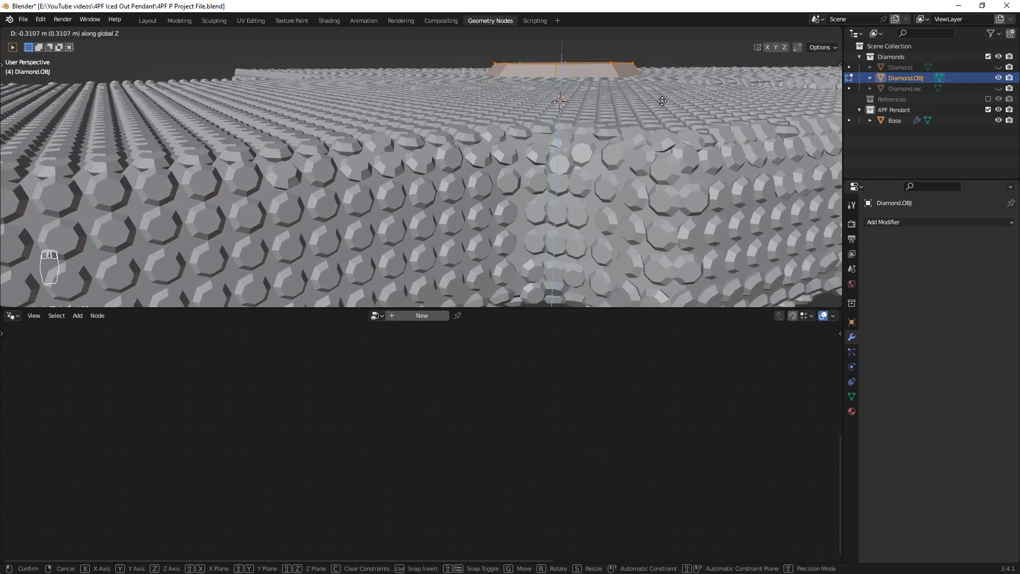
click(661, 101)
key(g)
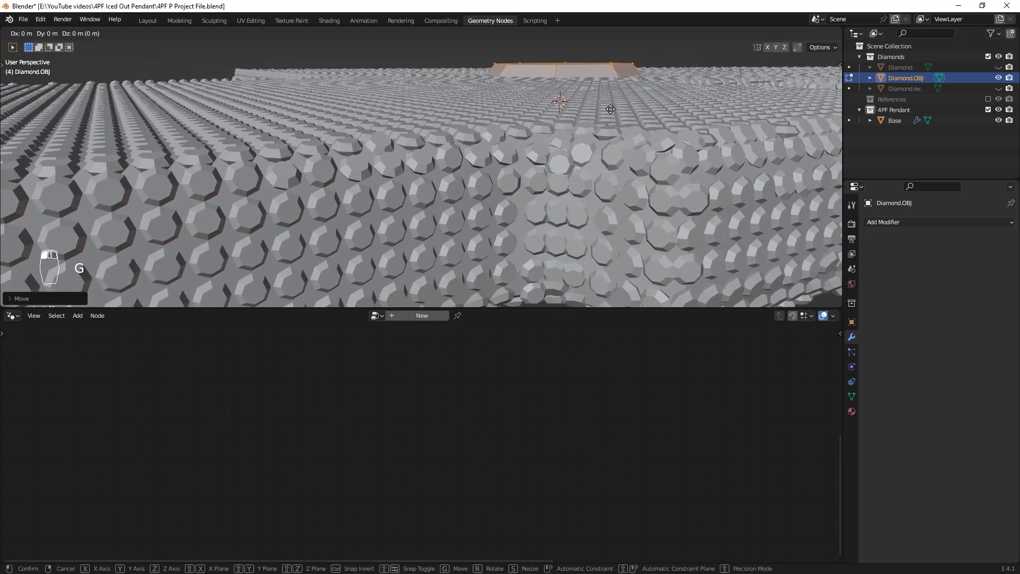
key(z)
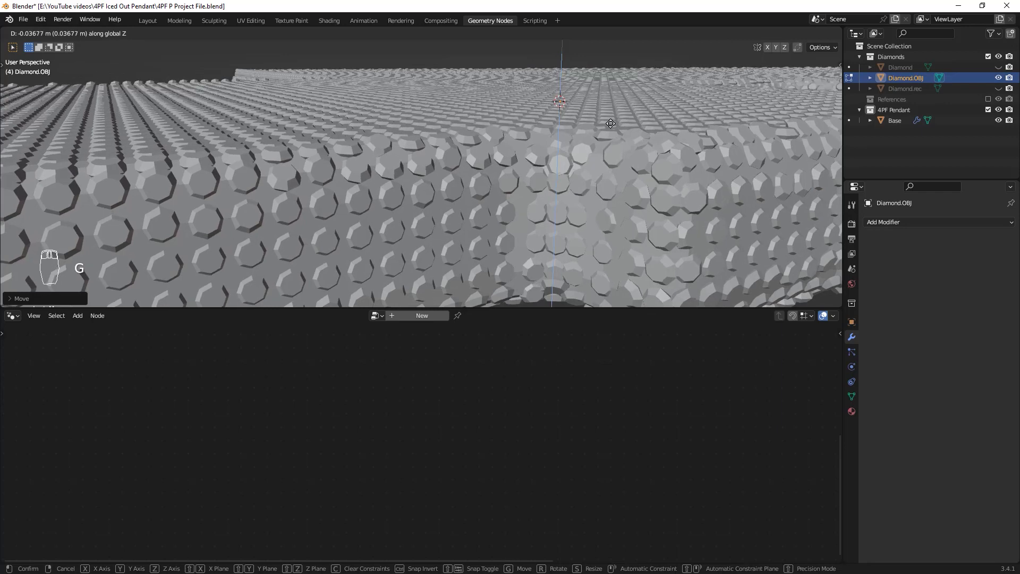
click(614, 54)
scroll(601, 137, down, 15)
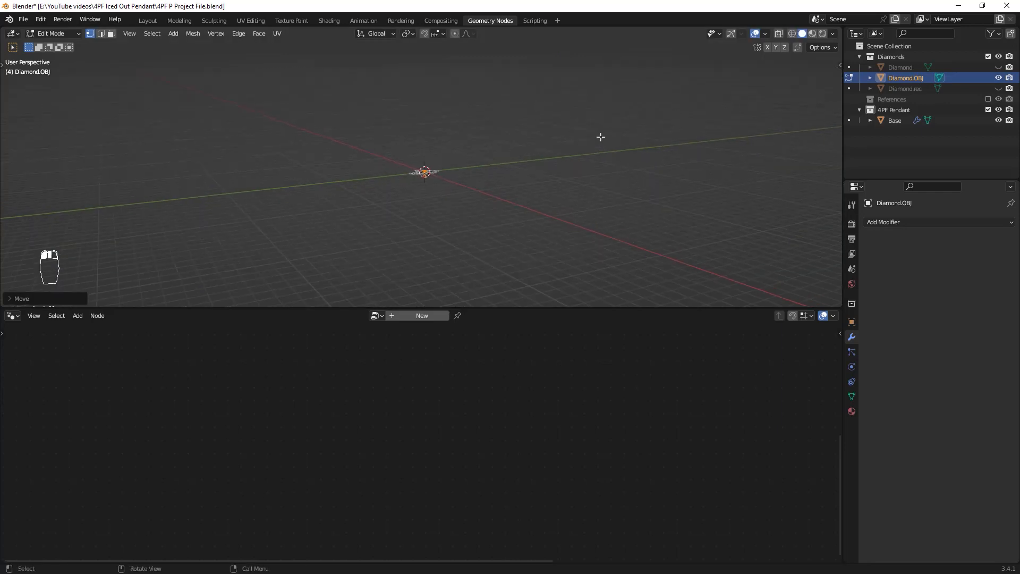
Raise the Diamond.OBJ mesh slightly along global Z in the right orthographic view with X-ray on, and leave Edit Mode
key(KP_Decimal)
key(alt+z)
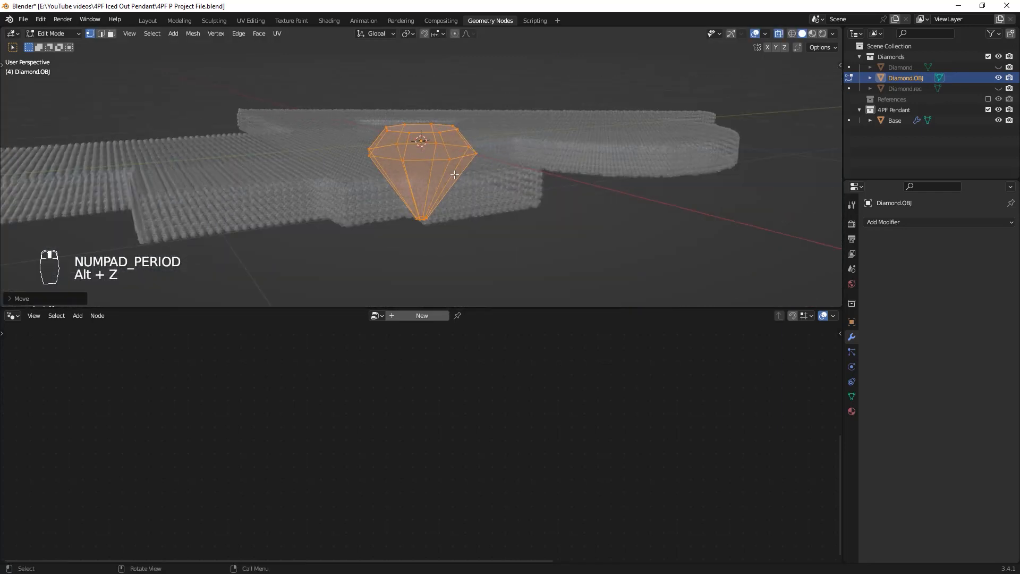
middle_drag(473, 161, 480, 207)
scroll(480, 201, up, 2)
key(g)
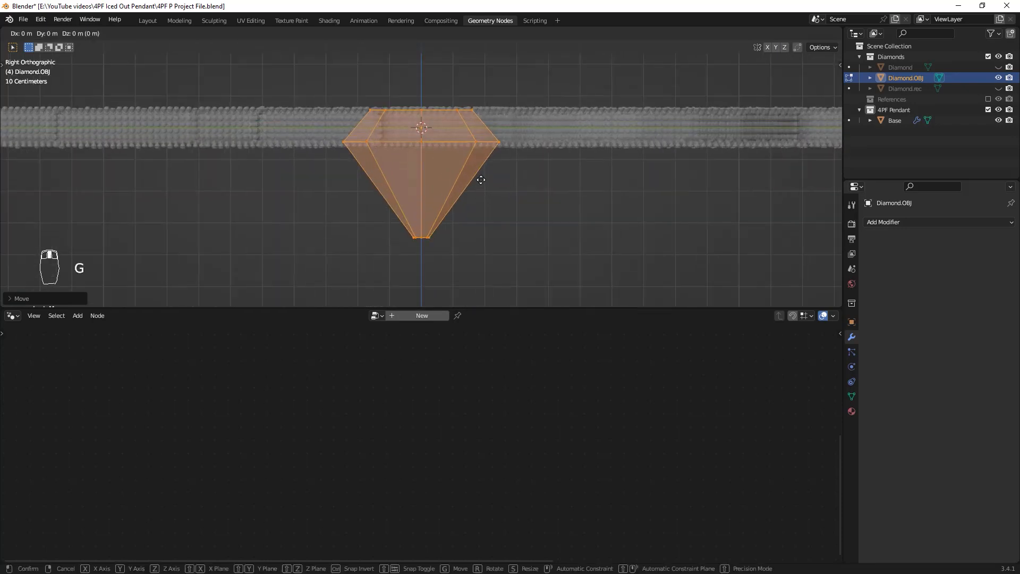
key(z)
click(483, 137)
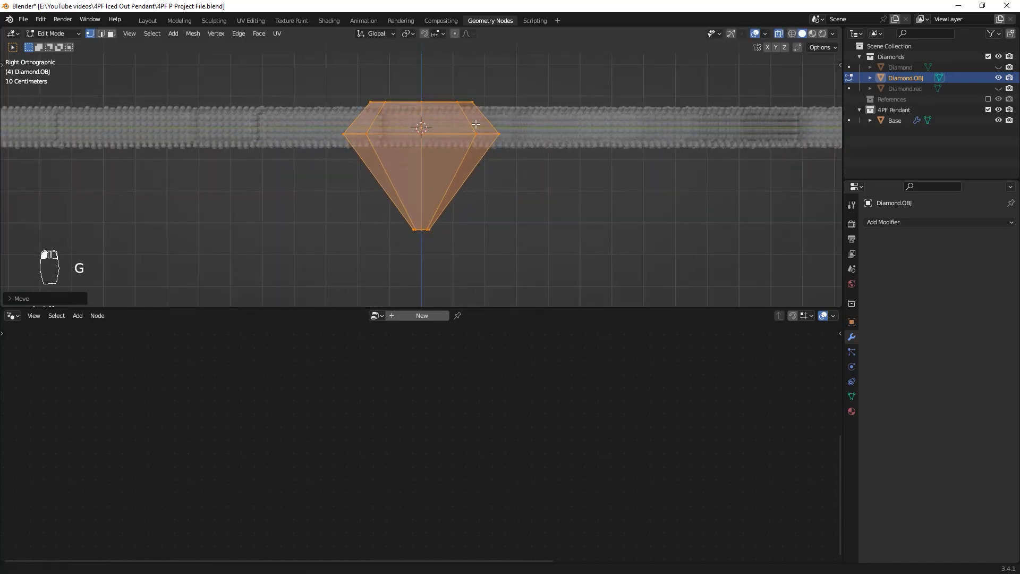
scroll(326, 202, down, 4)
key(Tab)
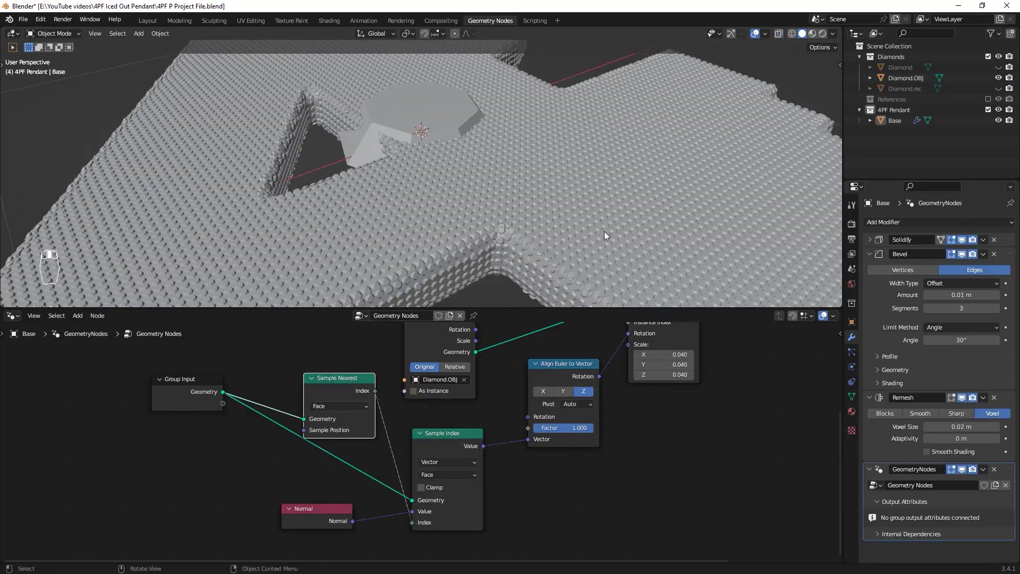
Examine the diamond coverage on the pendant's top and sides from several angles, including in Material Preview
middle_drag(604, 231, 632, 224)
middle_drag(632, 224, 622, 229)
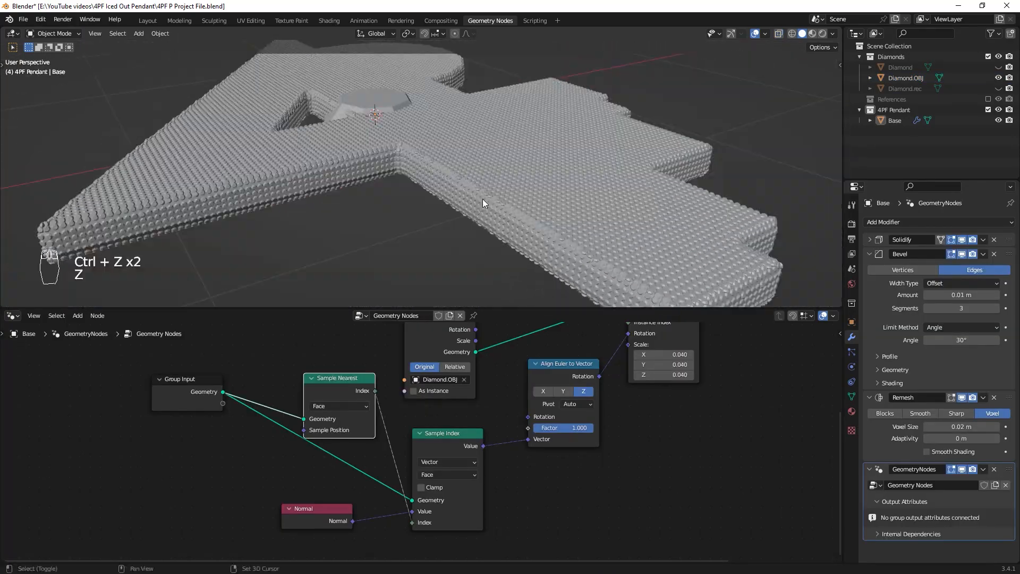
mouse_move(482, 199)
middle_down()
mouse_move(505, 189)
mouse_move(525, 94)
middle_up()
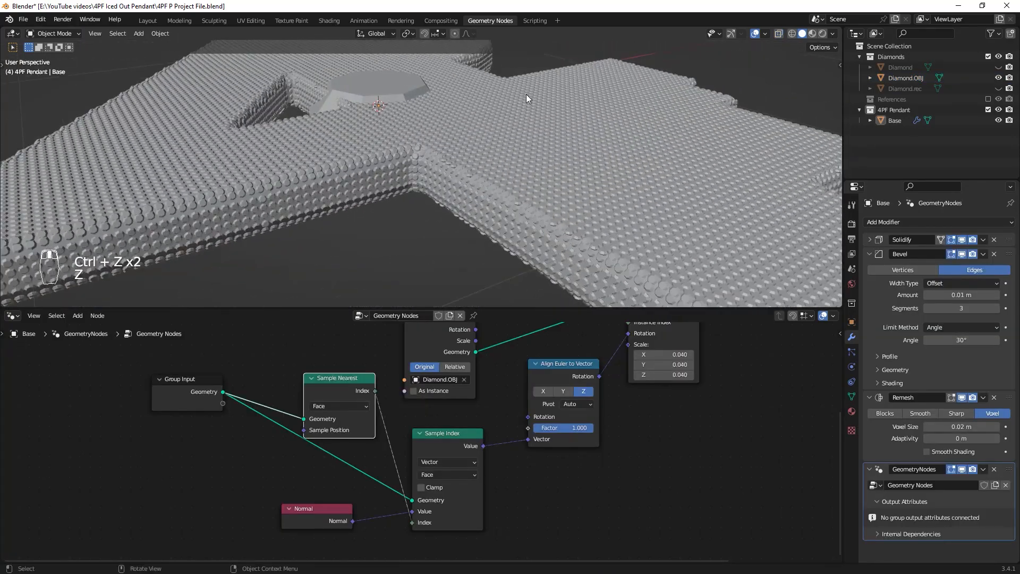
key(z)
click(594, 257)
mouse_move(662, 192)
middle_down()
mouse_move(595, 176)
mouse_move(559, 270)
mouse_move(590, 203)
mouse_move(529, 188)
mouse_move(474, 157)
mouse_move(473, 255)
middle_up()
scroll(595, 176, down, 5)
scroll(590, 202, up, 4)
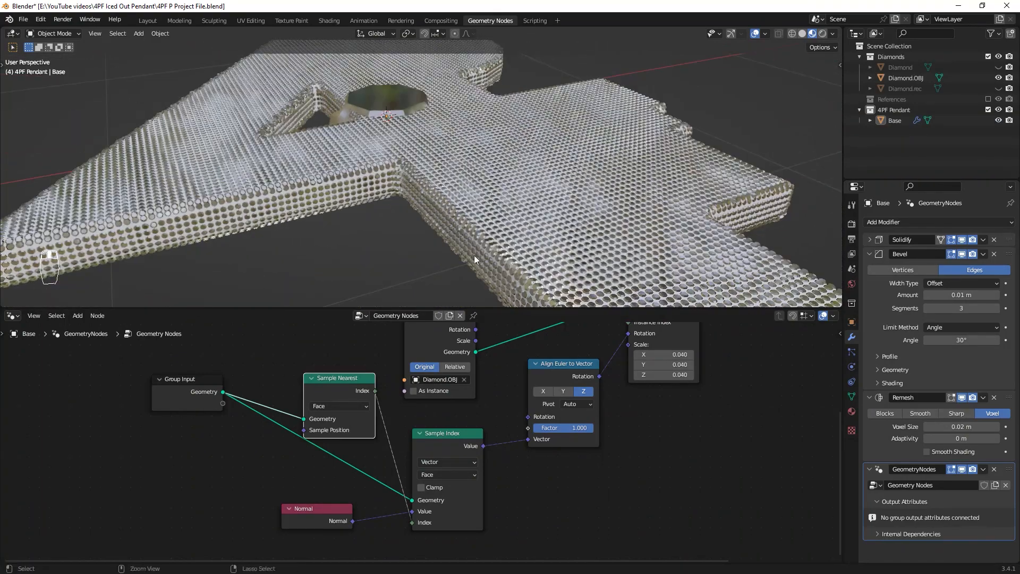
scroll(473, 255, up, 5)
middle_drag(626, 202, 701, 179)
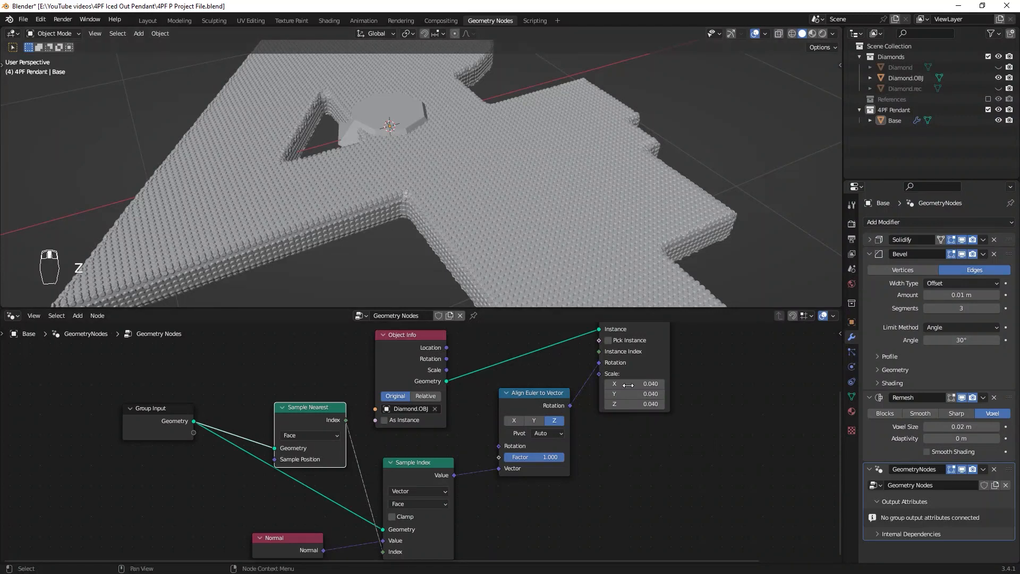
Try a scale of 0.05 on all three axes of the Instance on Points node
scroll(589, 375, down, 1)
click(618, 389)
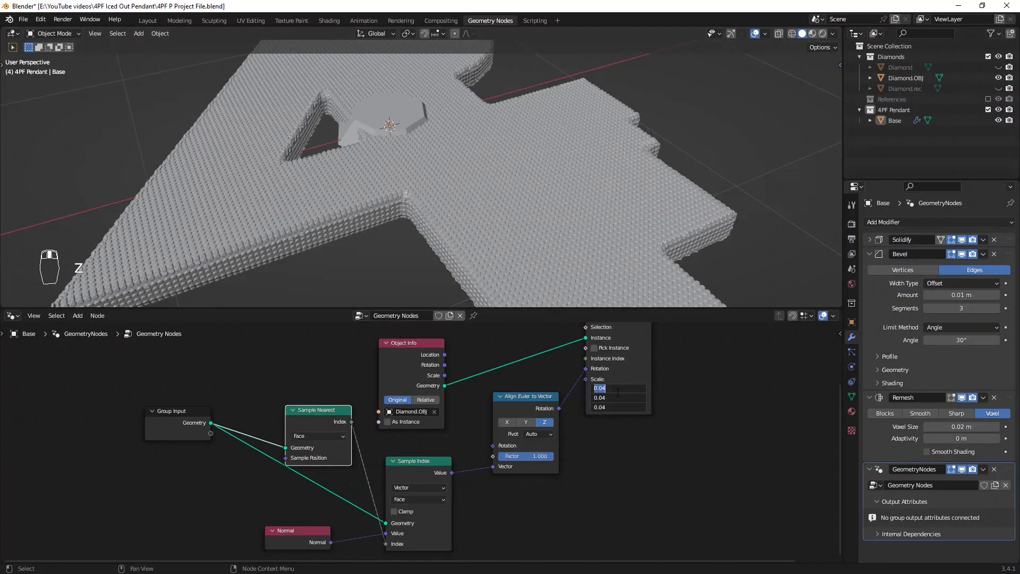
text(0.05)
key(Return)
Try a voxel size of 0.01 m in the Base object's Remesh modifier
click(989, 431)
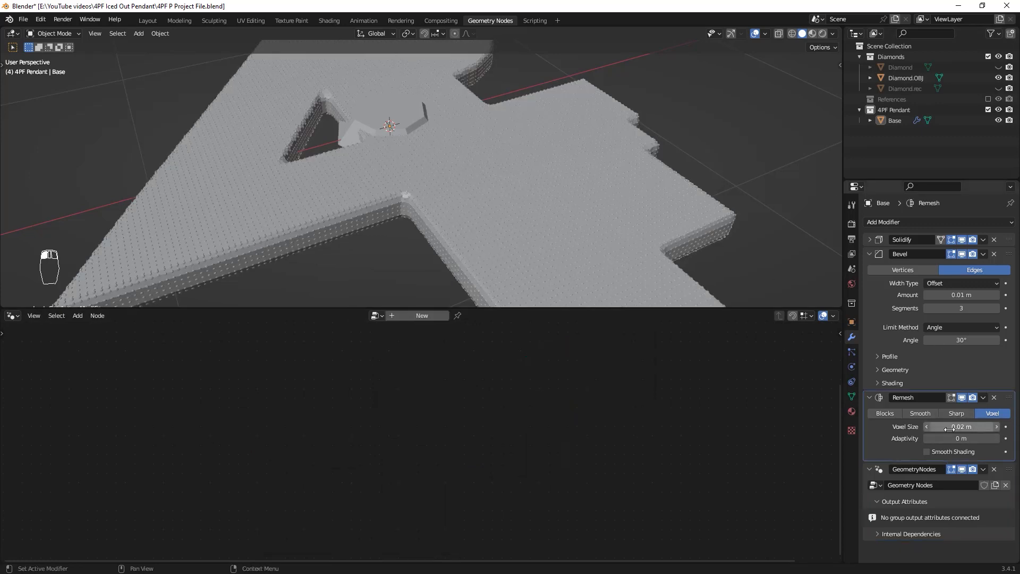
click(949, 428)
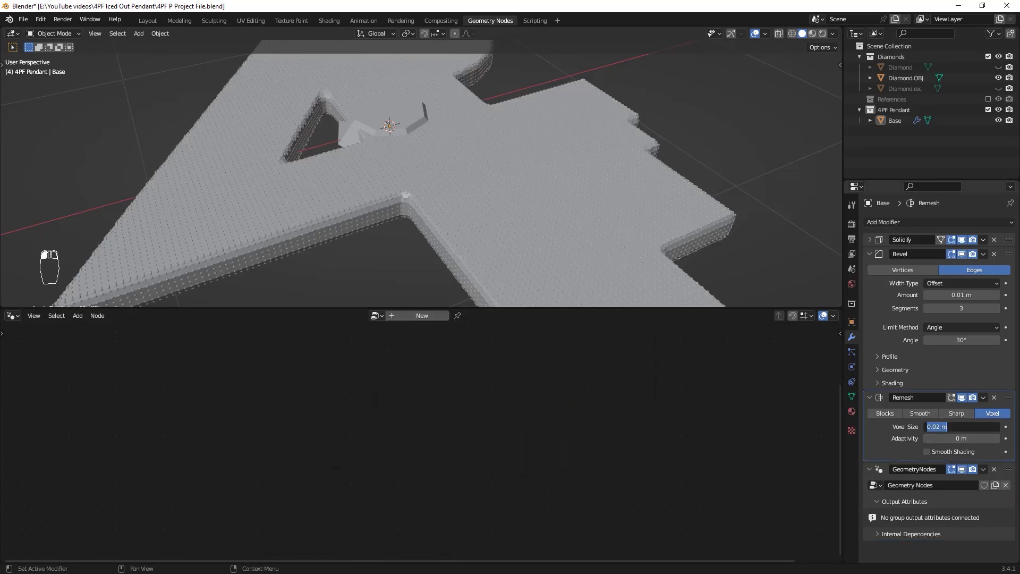
text(.01)
key(Return)
Compare the remeshed pendant's diamond density up close and as a whole in Material Preview and Solid shading
scroll(114, 211, up, 5)
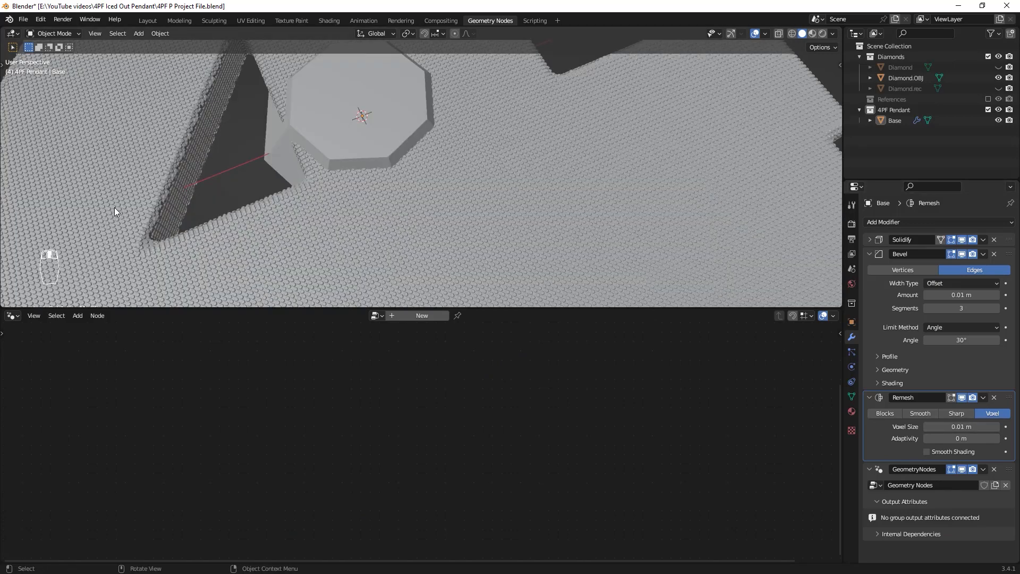
key(z)
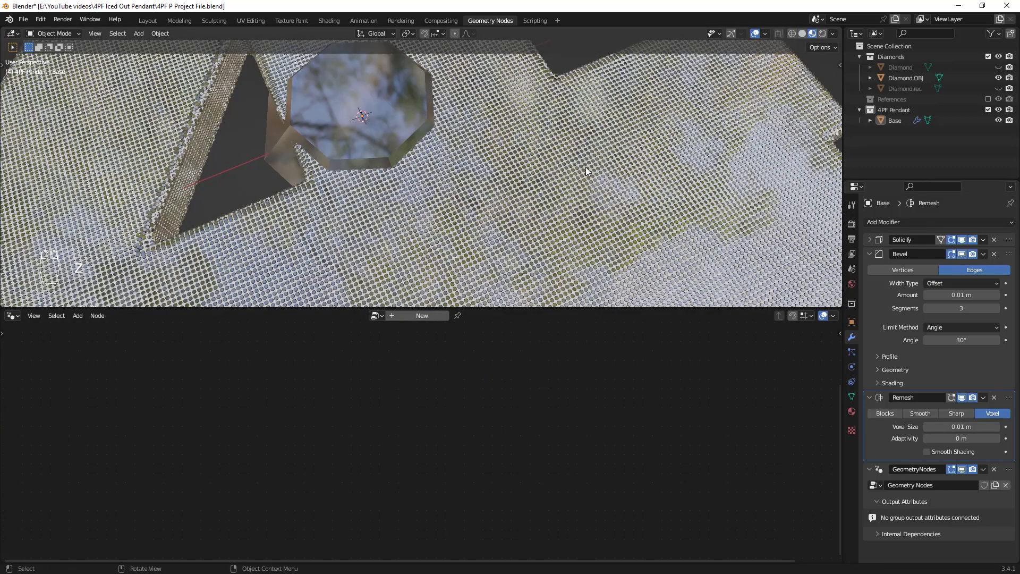
scroll(588, 257, down, 6)
middle_drag(588, 226, 467, 178)
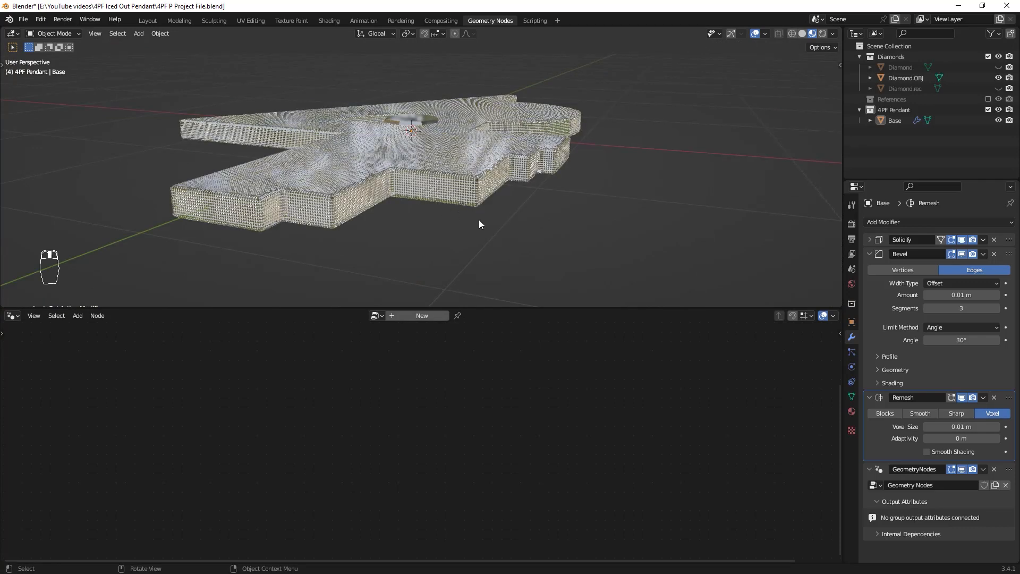
middle_drag(479, 219, 499, 229)
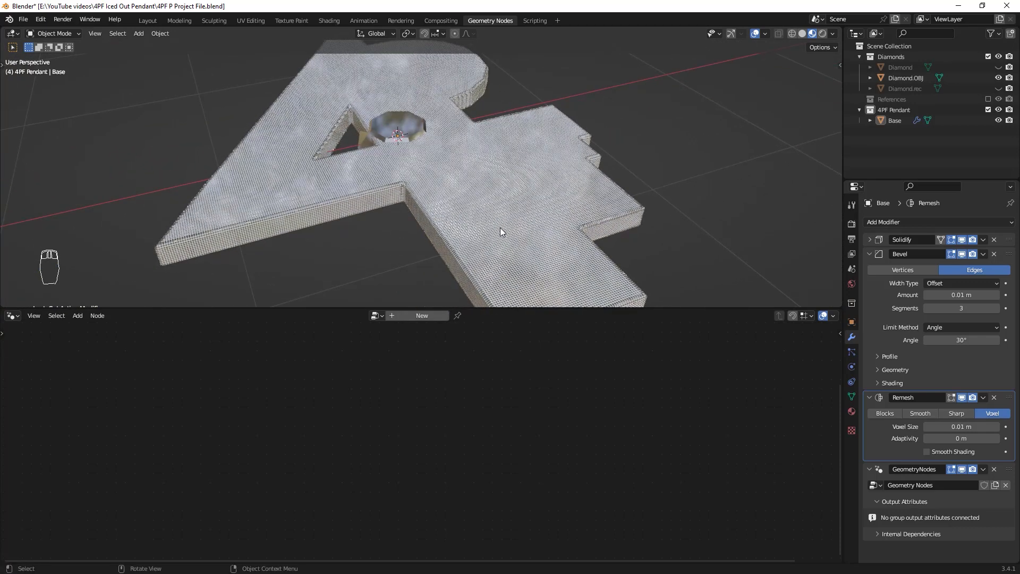
key(z)
key(z)
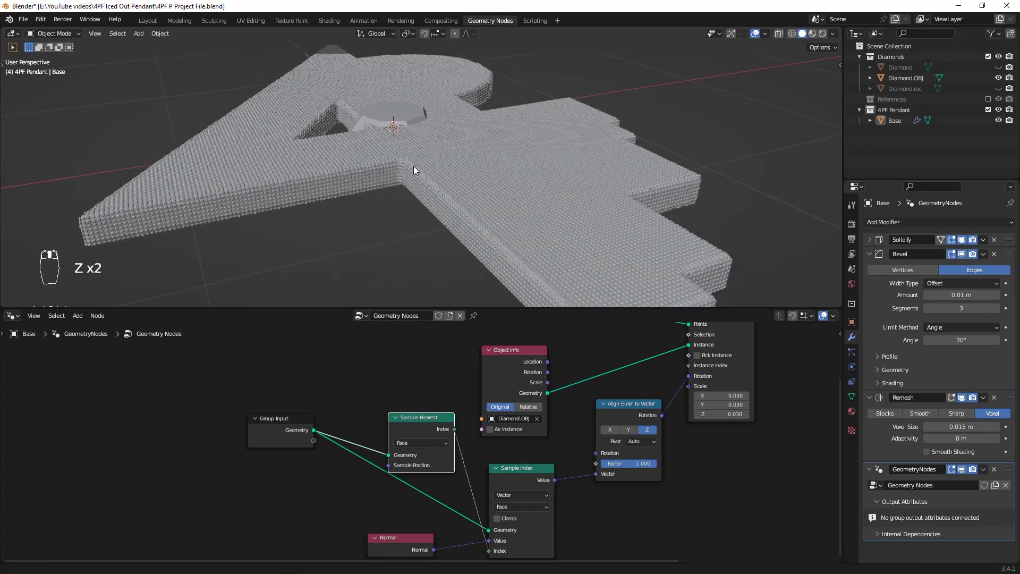
scroll(413, 167, down, 3)
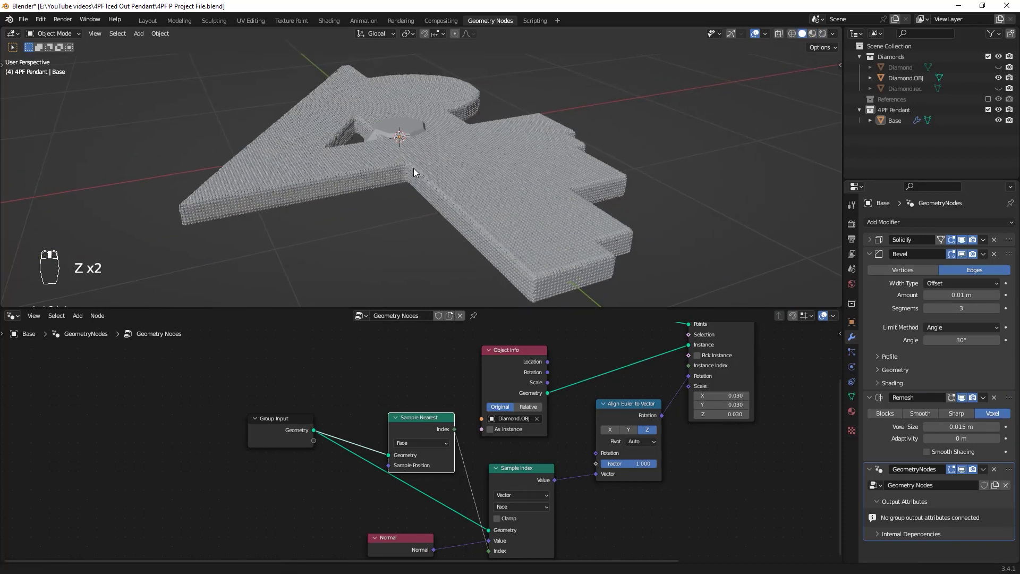
middle_drag(413, 168, 468, 169)
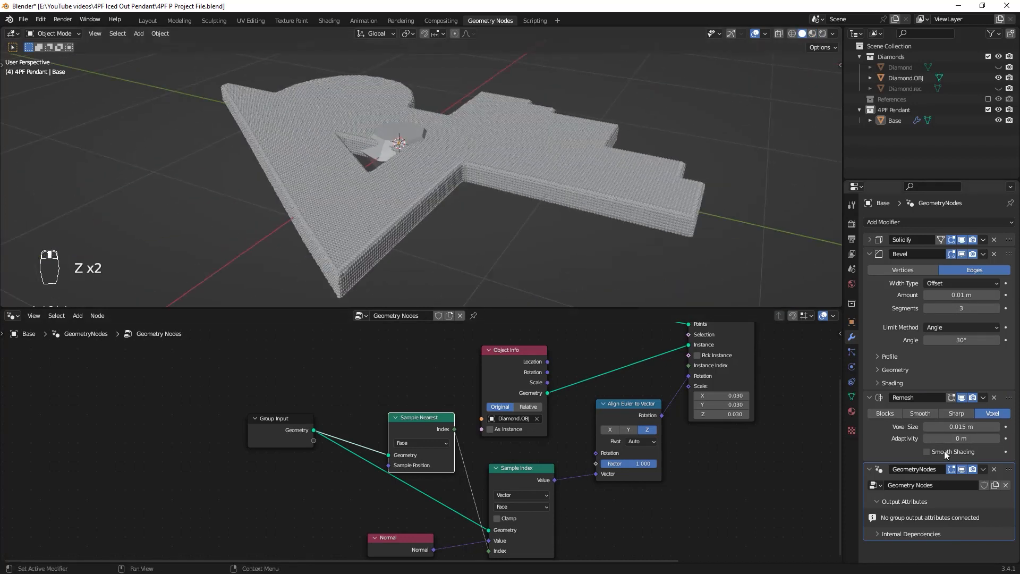
middle_drag(723, 414, 675, 415)
middle_drag(721, 380, 690, 404)
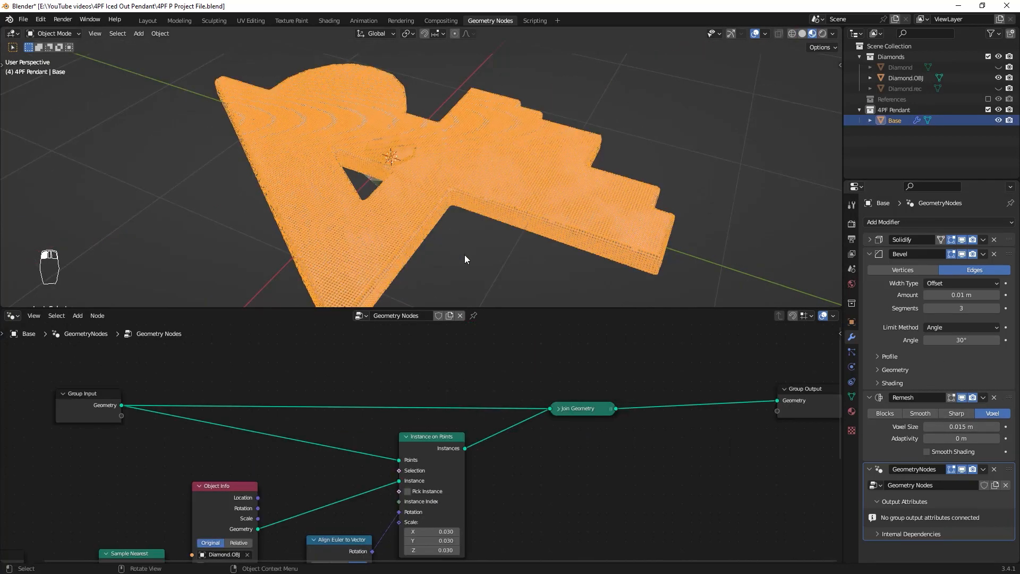
Move Diamond.OBJ to a new collection named Disabled and exclude that collection from the view layer
click(389, 149)
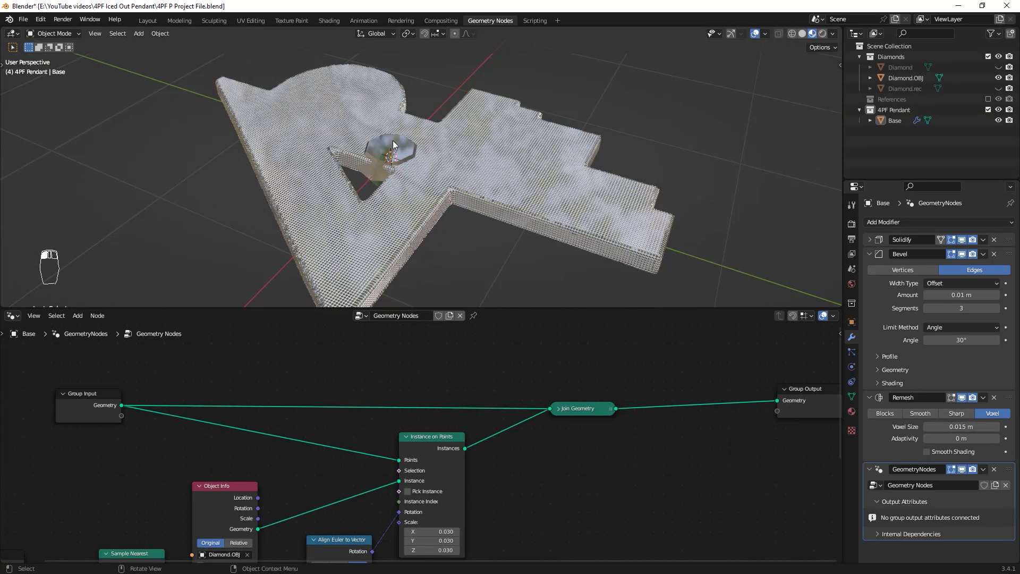
click(393, 140)
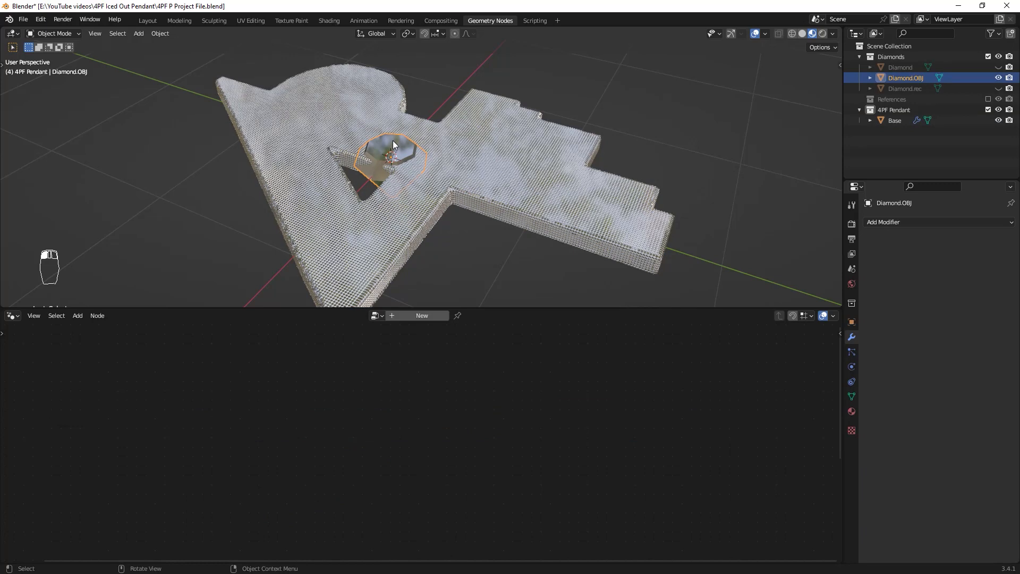
key(m)
click(366, 141)
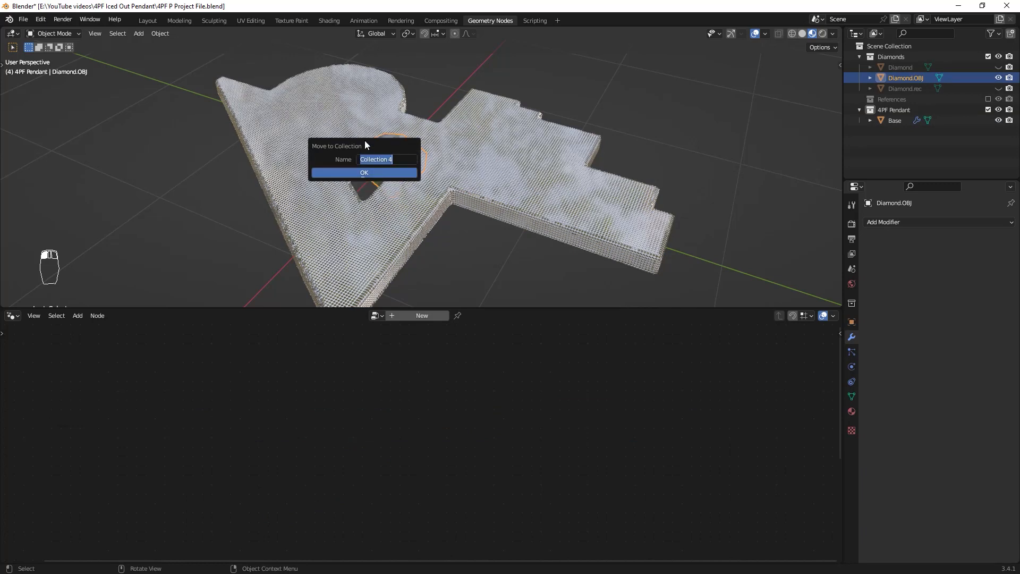
text(Disabled)
key(Return)
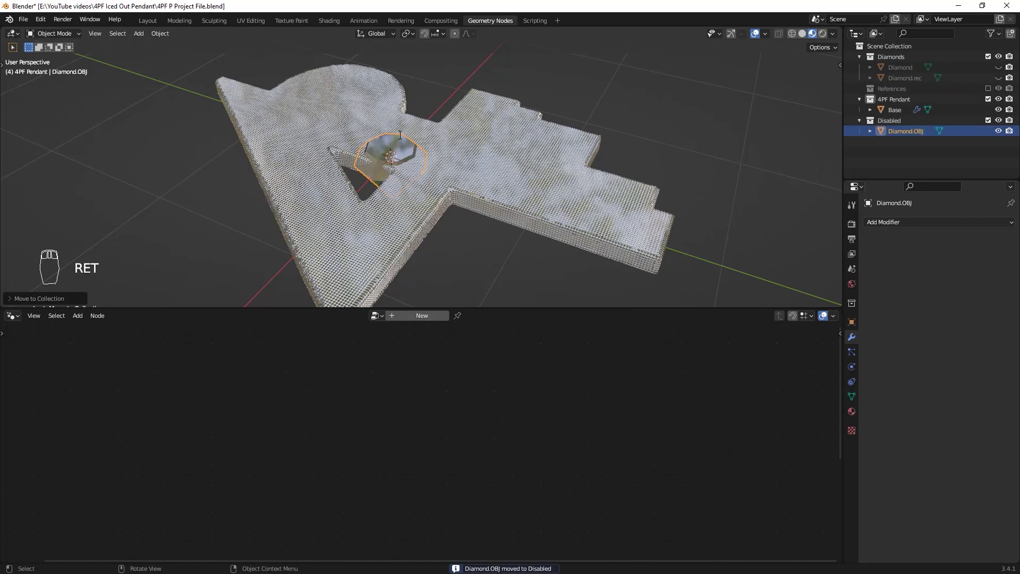
click(859, 120)
click(989, 120)
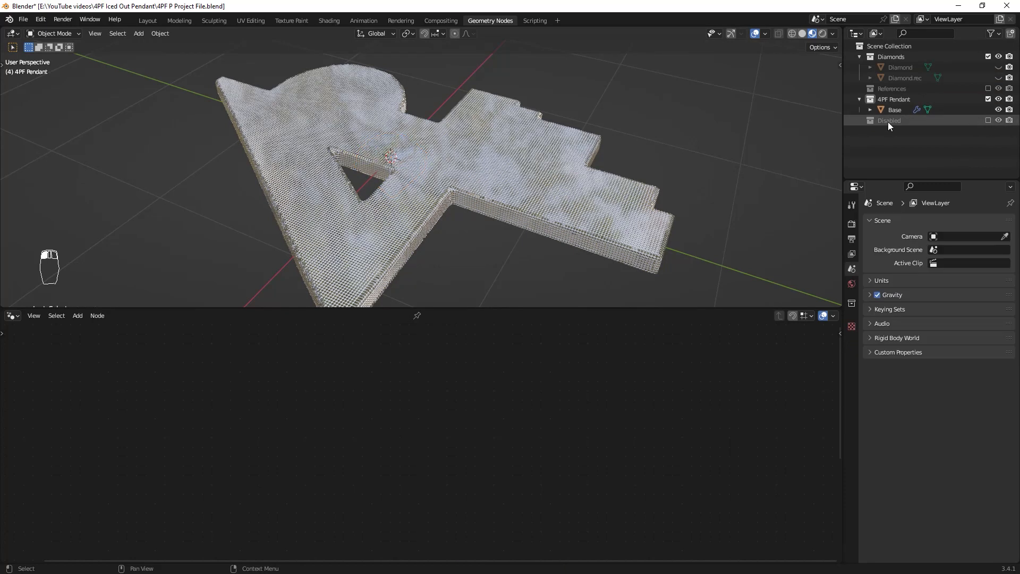
Switch the viewport to Solid shading and check the diamond-covered pendant without the source diamond
middle_drag(483, 171, 236, 145)
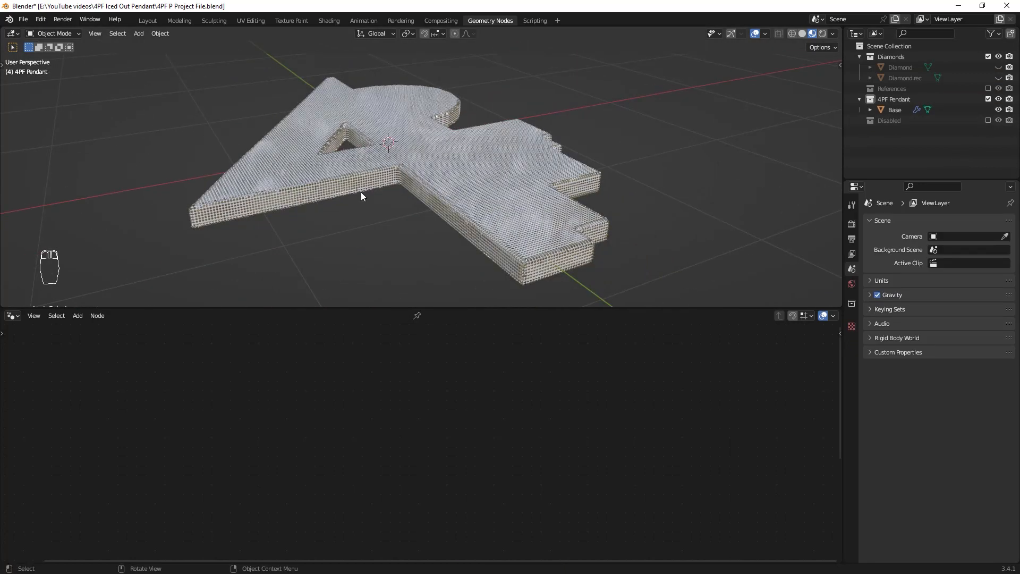
key(z)
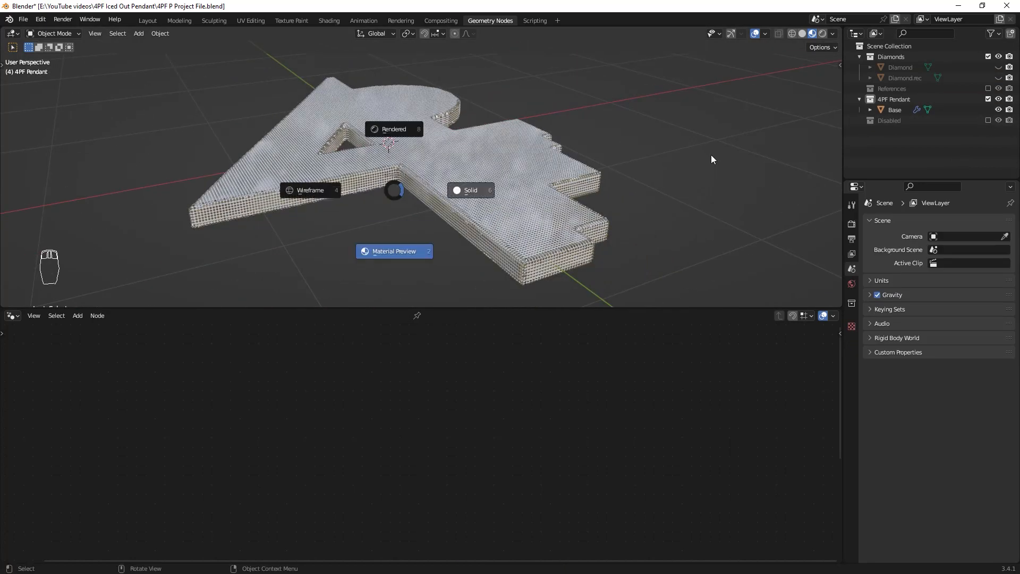
click(505, 170)
key(ctrl+z)
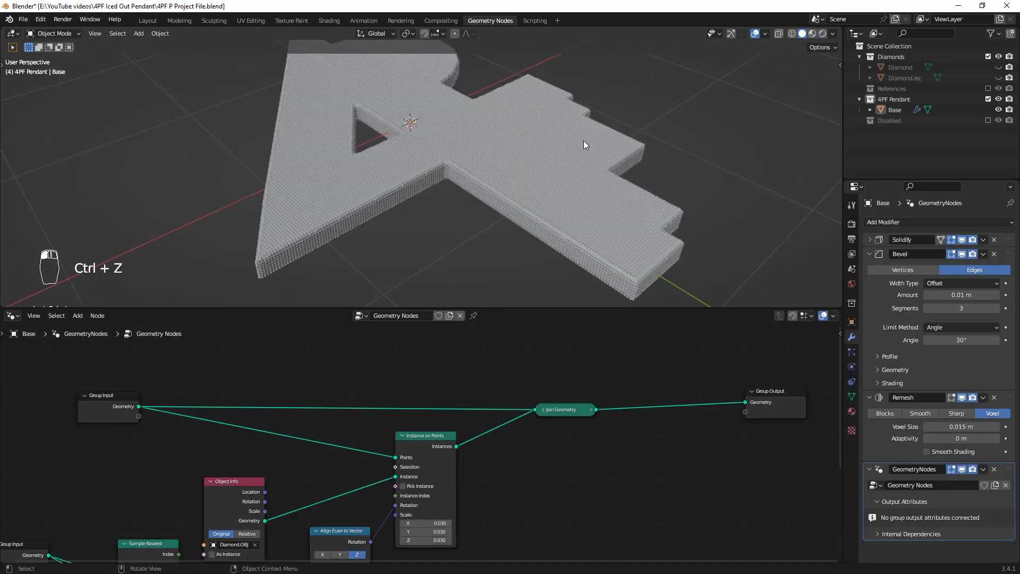
middle_drag(677, 160, 646, 160)
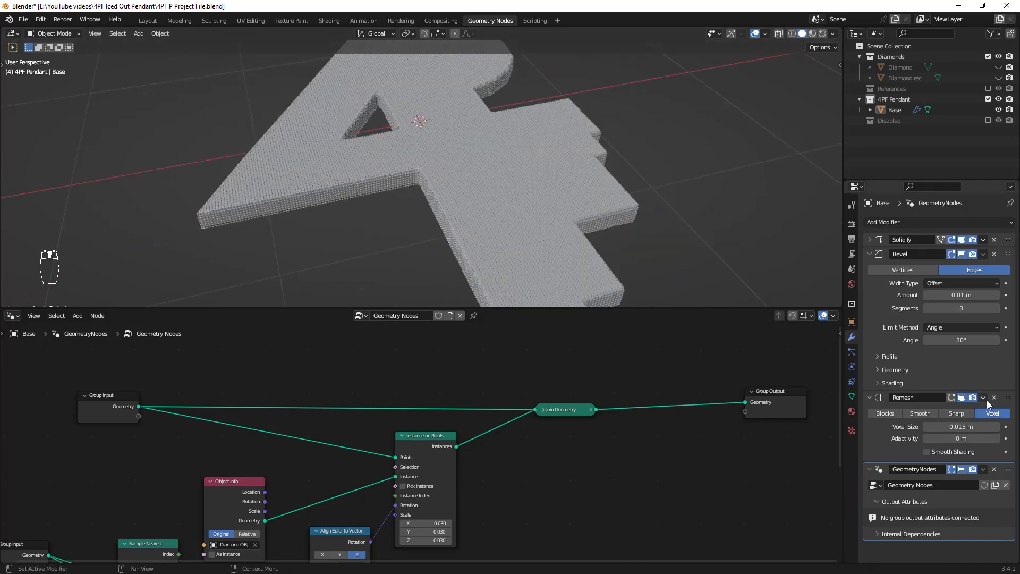
middle_drag(415, 182, 501, 129)
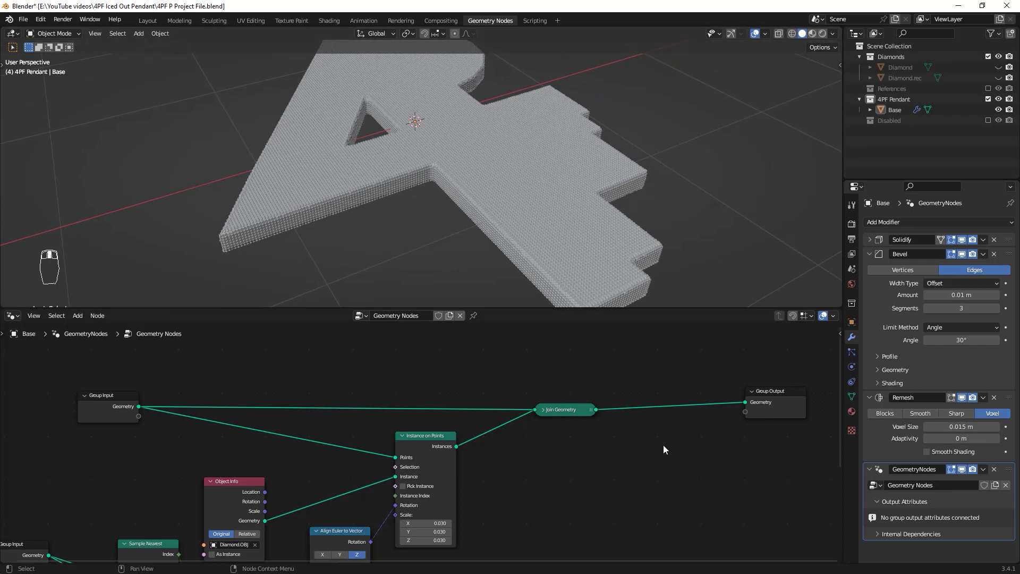
Duplicate the Base pendant object and leave the copy in its original position
click(475, 150)
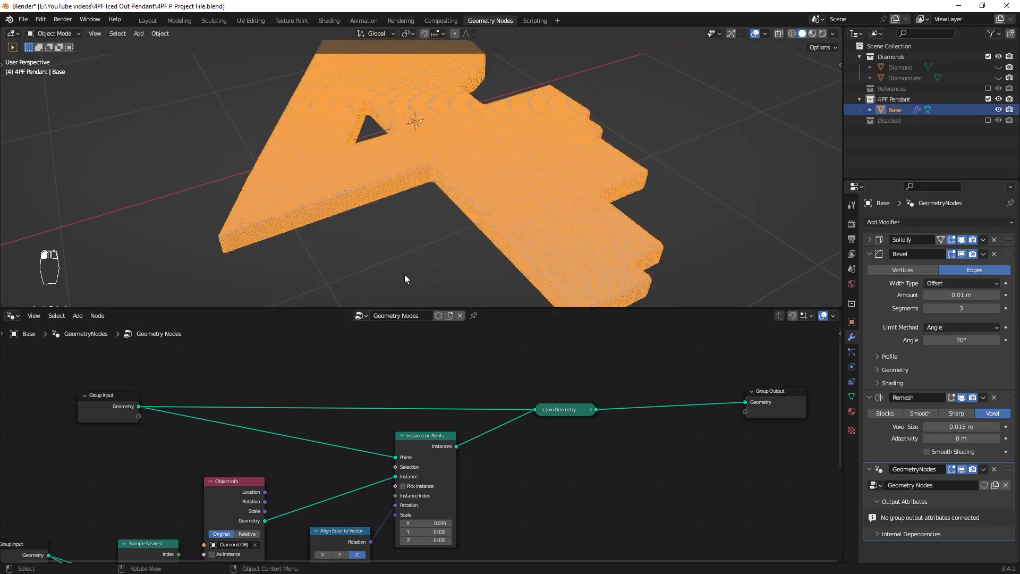
key(shift+d)
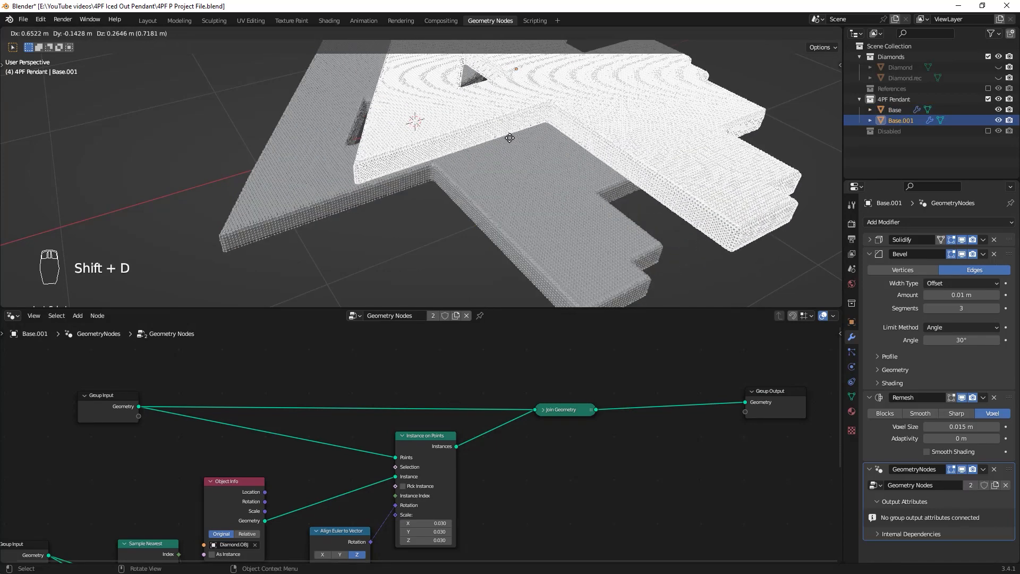
click(514, 145)
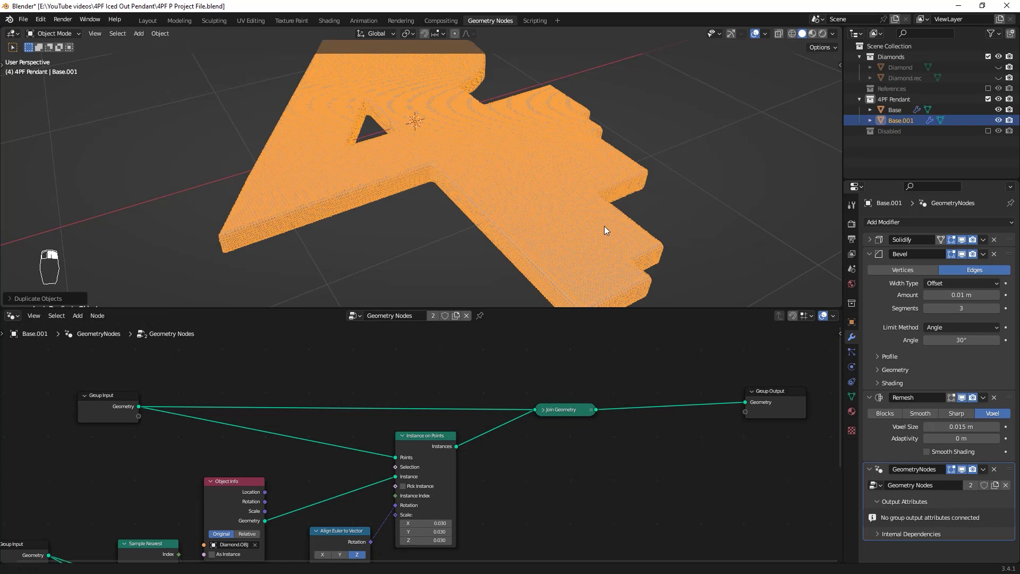
Move the duplicated base to a new collection named Saved and exclude that collection from the view layer
middle_drag(604, 225, 511, 193)
key(m)
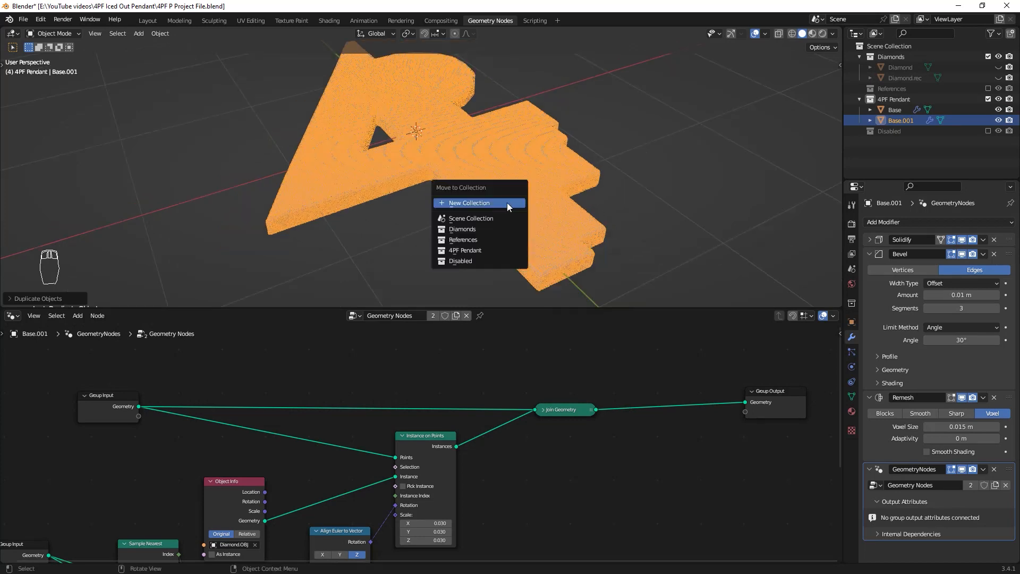
click(507, 202)
text(Saved)
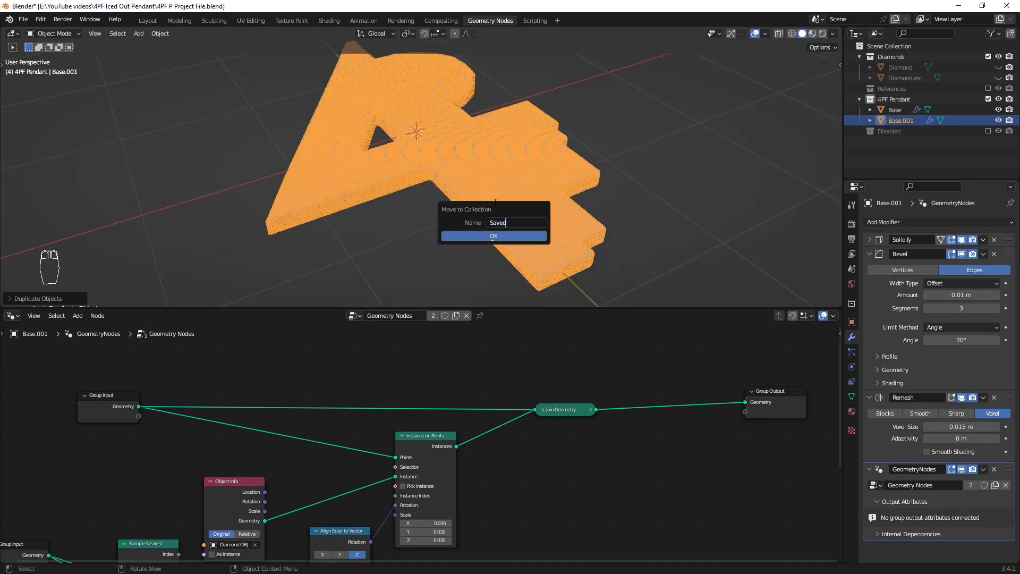
key(Return)
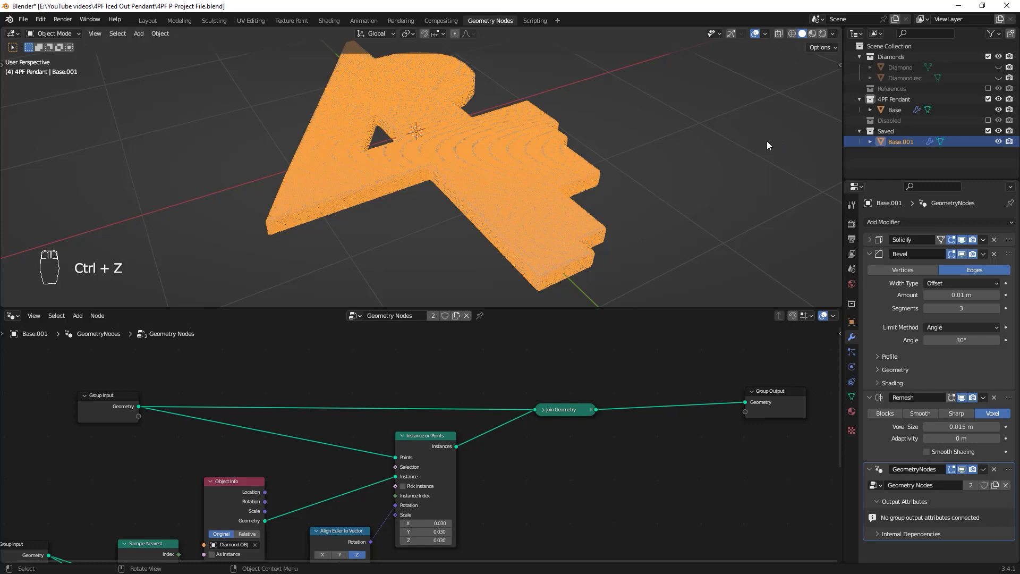
click(988, 130)
Apply the Solidify, Bevel and Remesh modifiers on the original Base, keeping its Geometry Nodes modifier live
click(524, 135)
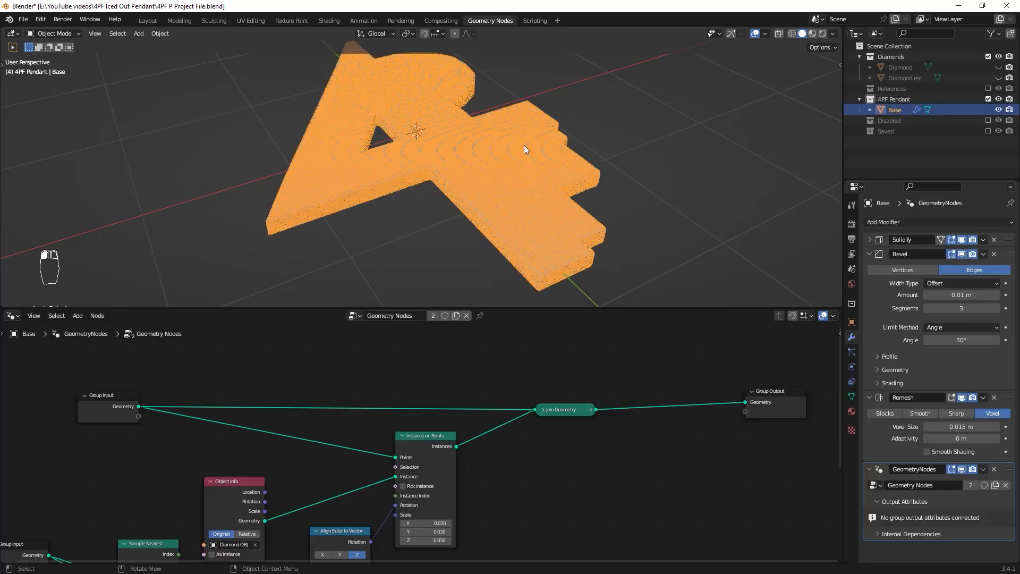
click(985, 242)
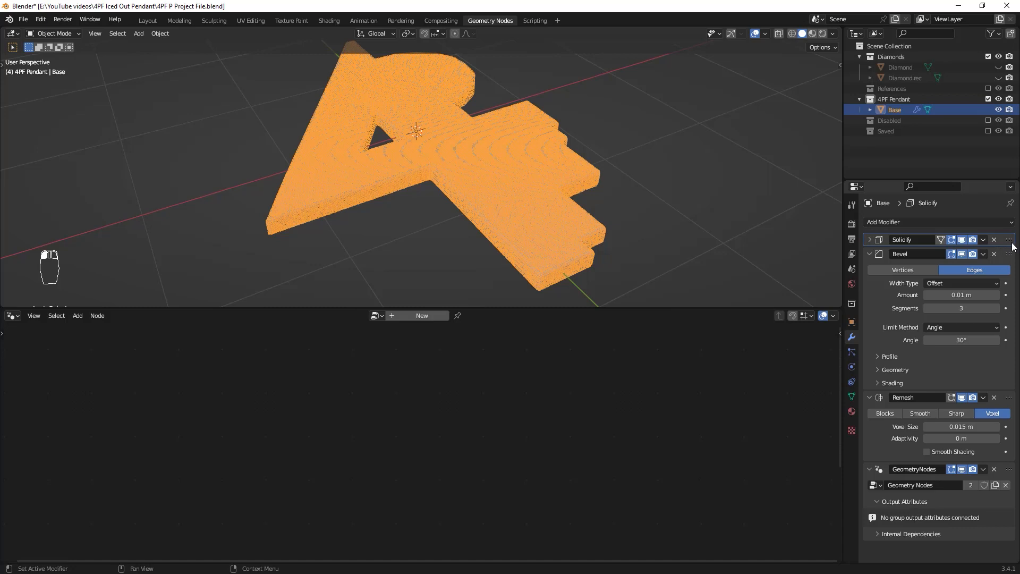
key(ctrl+a)
key(ctrl+a)
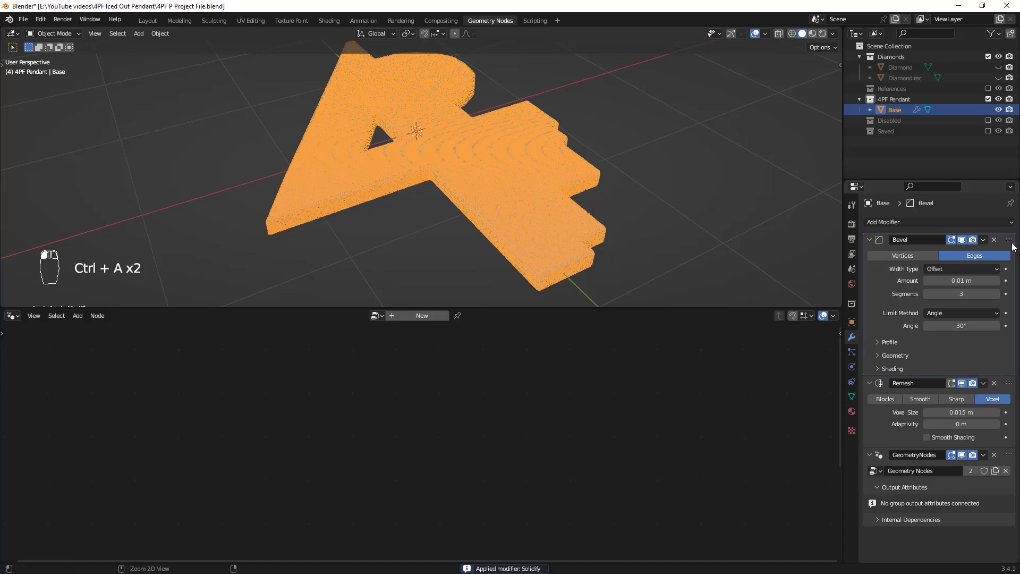
key(ctrl+a)
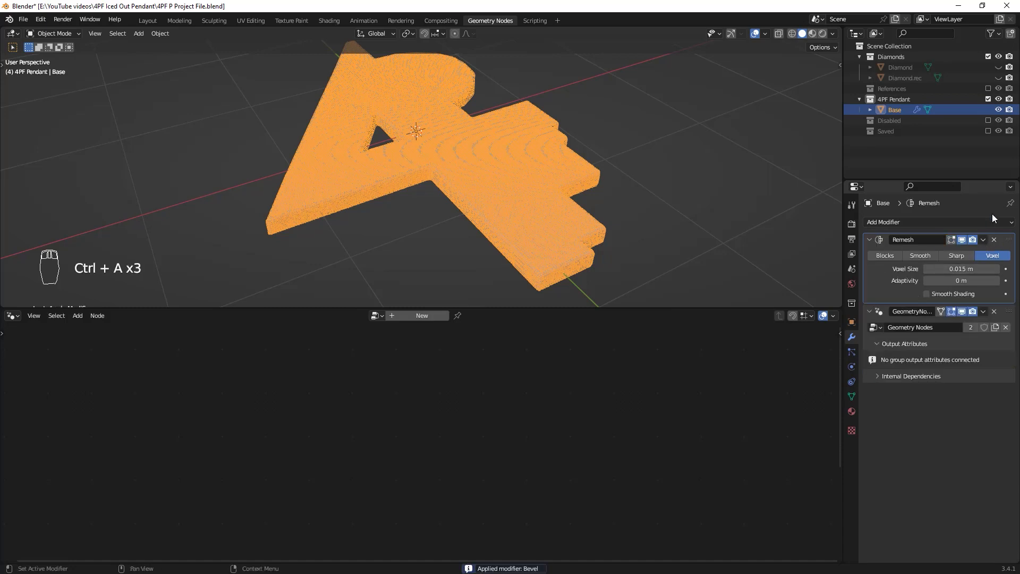
click(983, 239)
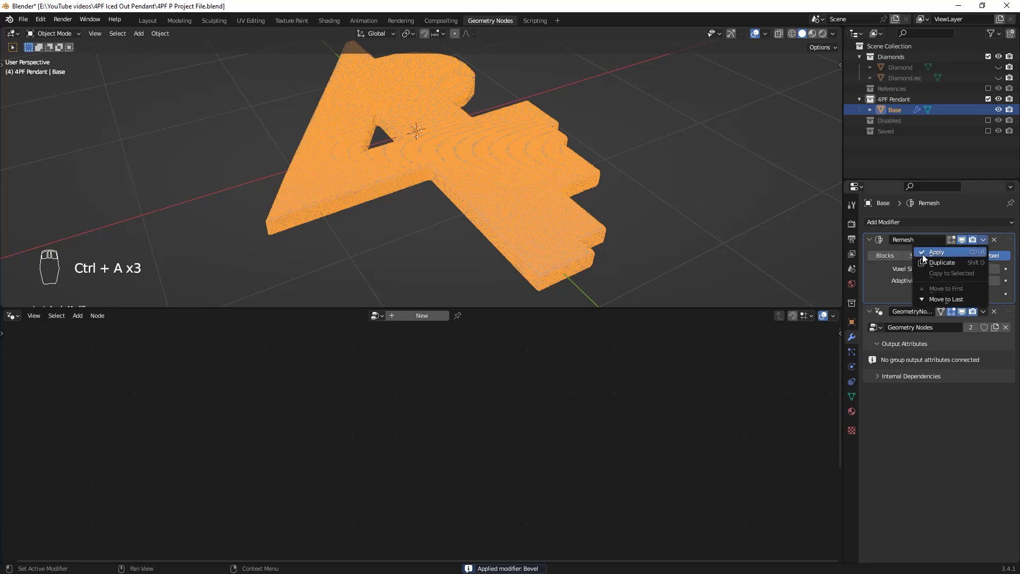
click(935, 253)
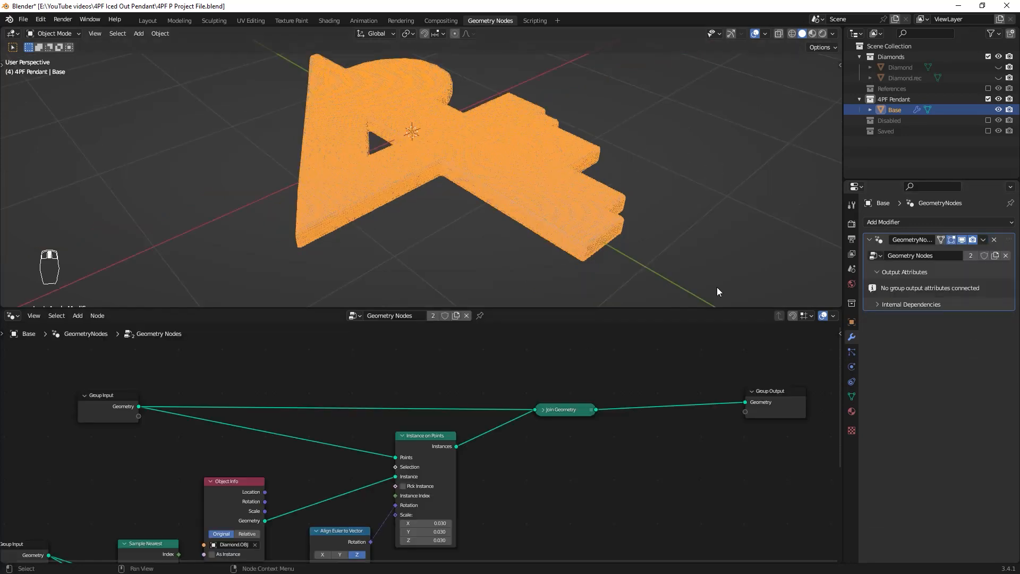
Turn off the viewport display of the Base's Geometry Nodes modifier
click(702, 172)
middle_drag(714, 162, 738, 175)
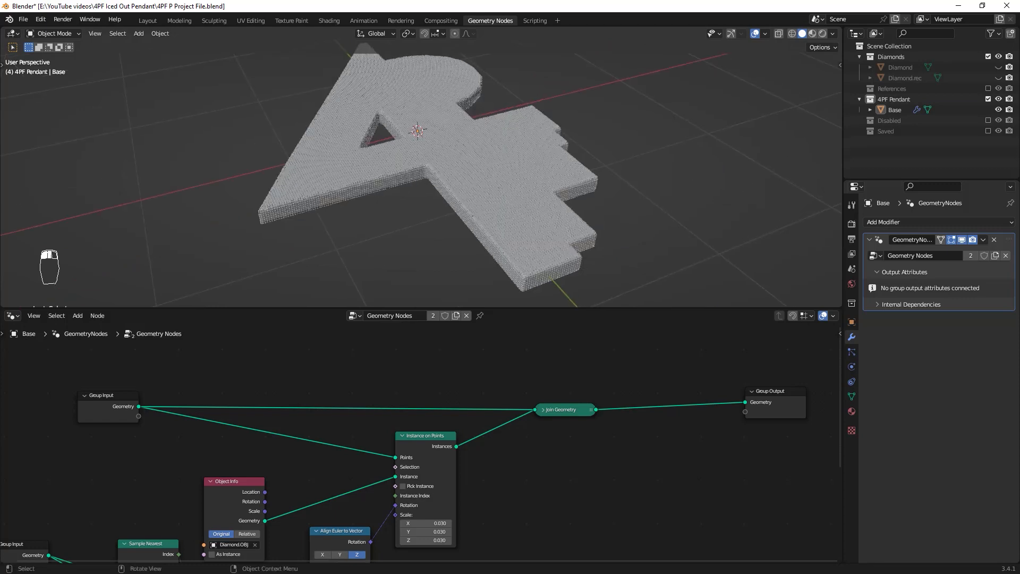
click(962, 241)
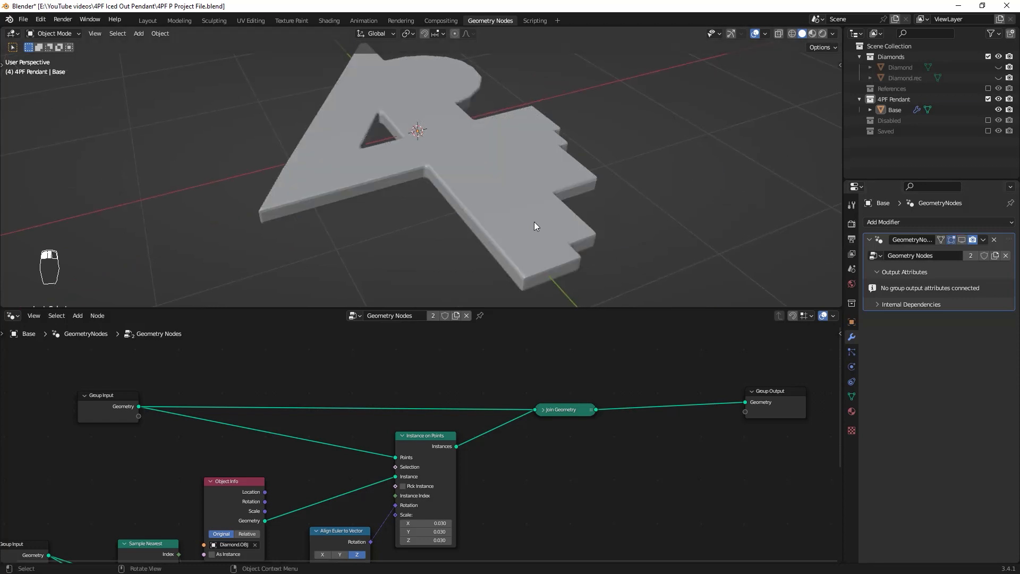
scroll(563, 193, up, 3)
scroll(564, 195, down, 3)
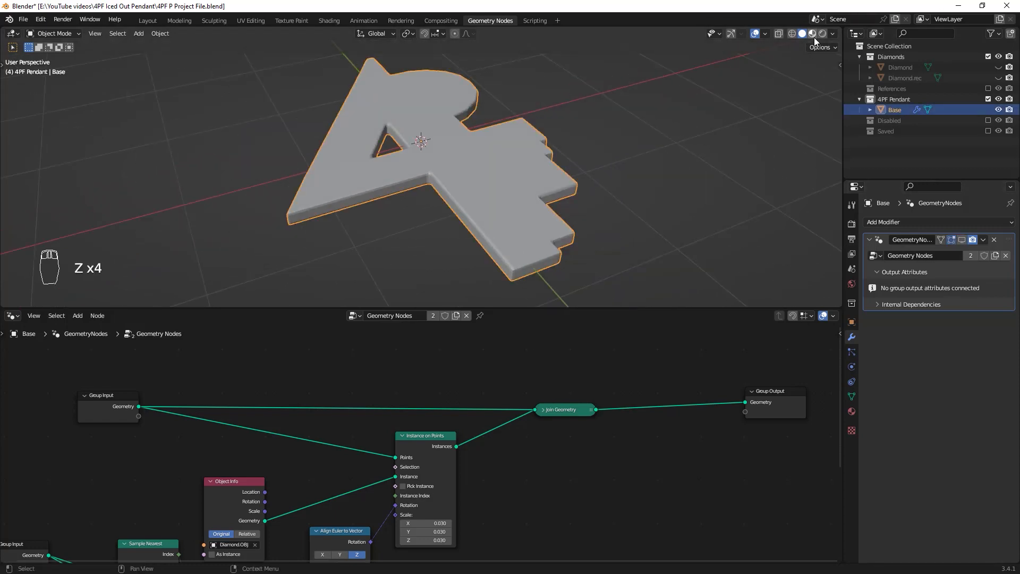
Switch the viewport to Material Preview and assign the existing Glitter material to the Base
click(812, 34)
click(851, 411)
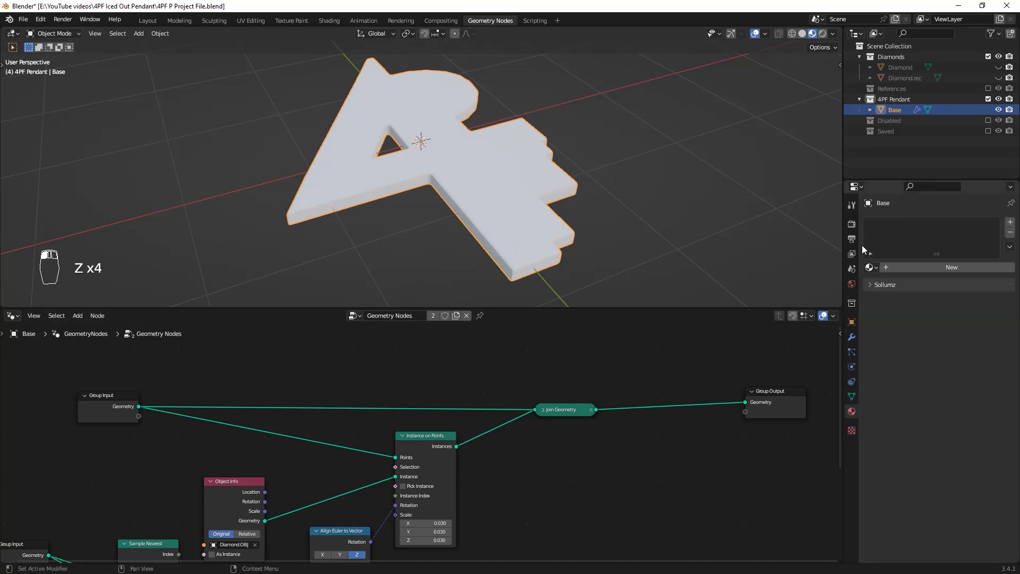
click(871, 268)
click(891, 293)
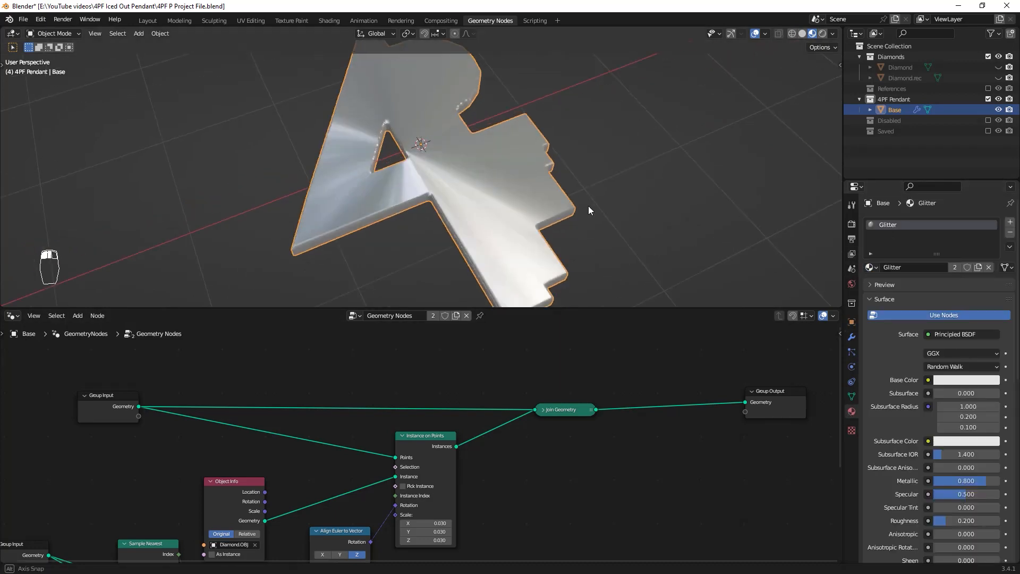
middle_drag(588, 205, 613, 181)
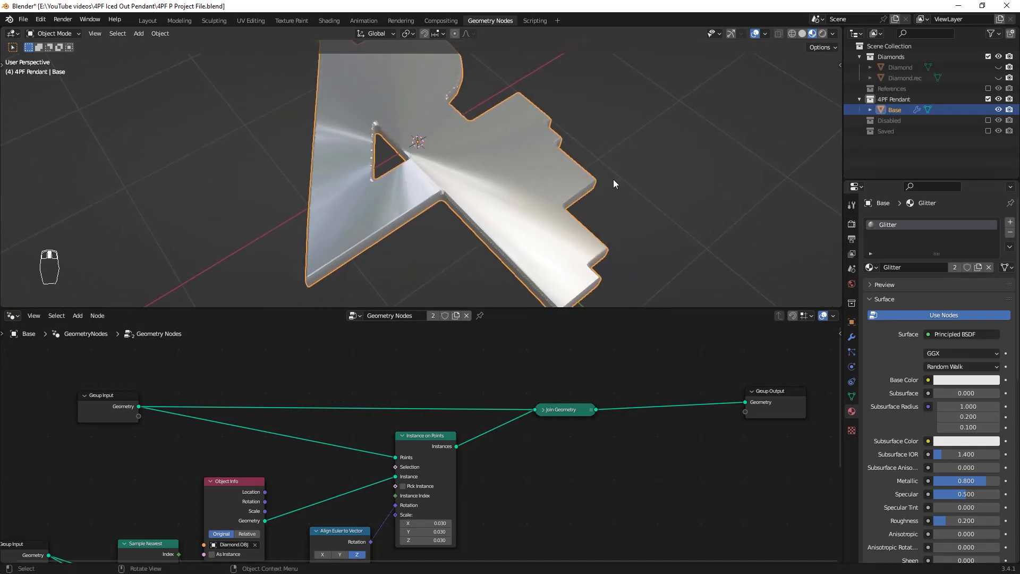
Unwrap the Base's entire mesh with Smart UV Project and return to Object Mode
key(Tab)
key(a)
key(a)
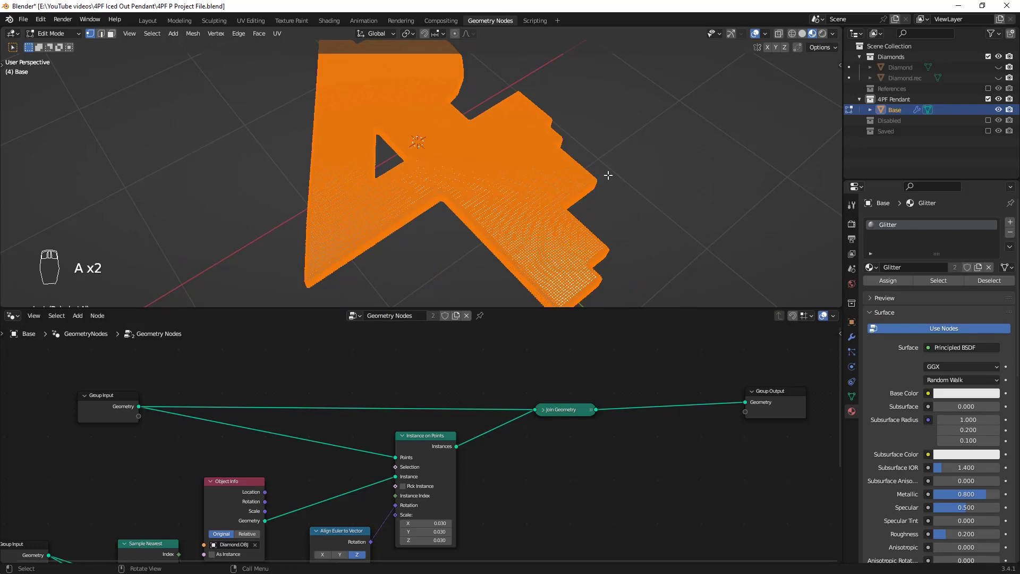
key(u)
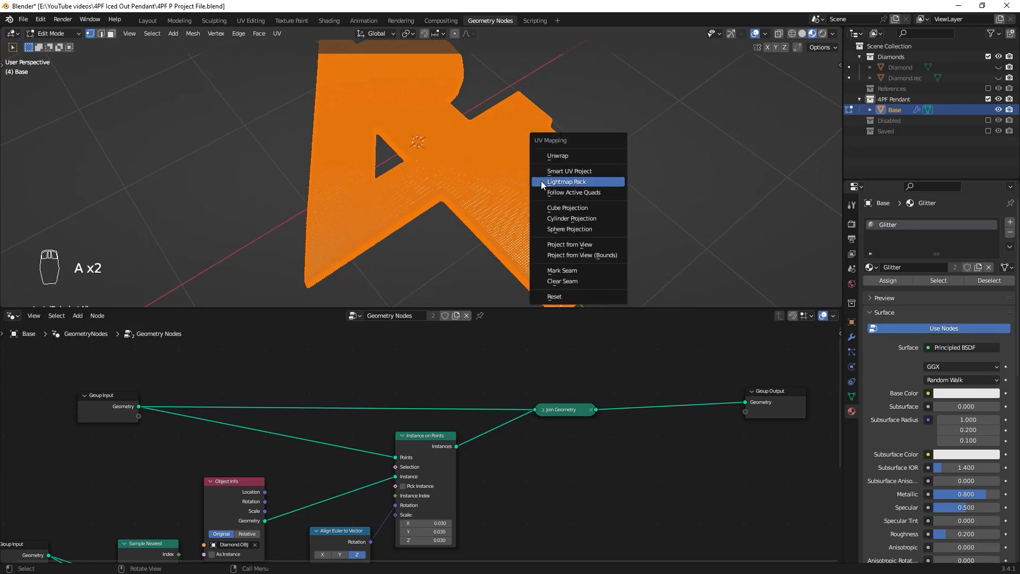
click(560, 171)
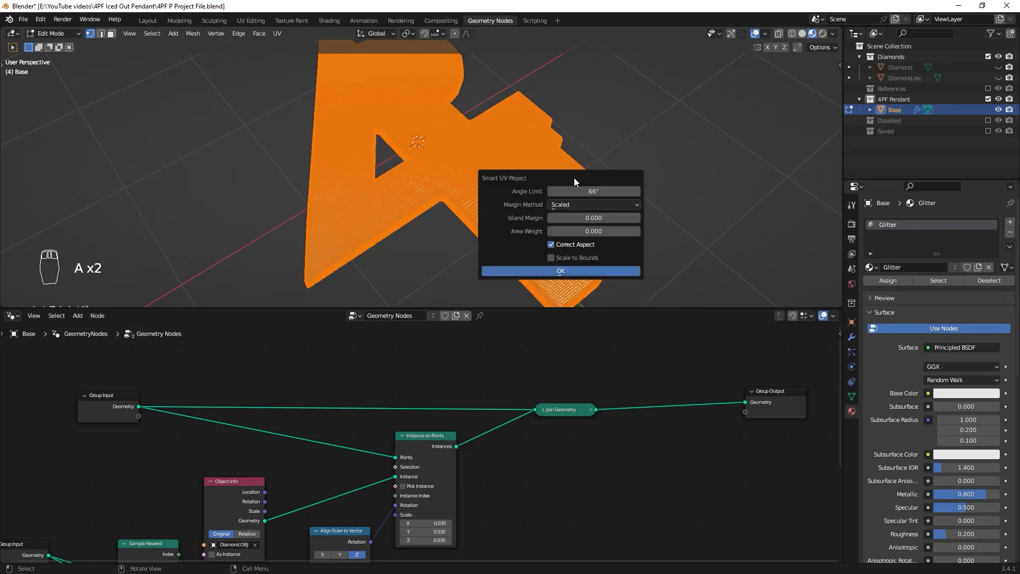
click(540, 271)
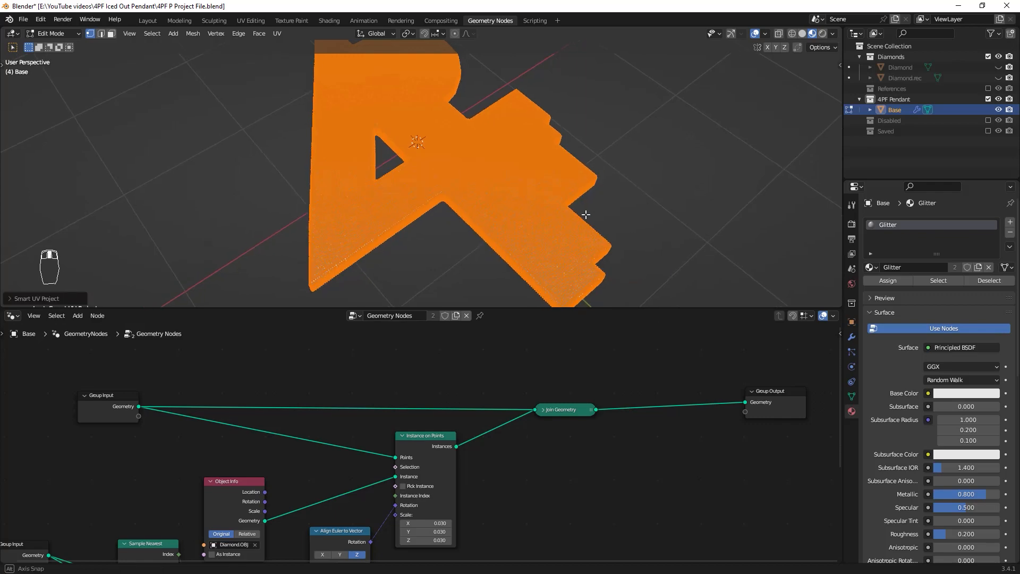
key(Tab)
In the Shading workspace, set the Glitter material's Mapping scale to 3 on X, Y and Z
middle_drag(563, 285, 349, 34)
click(328, 21)
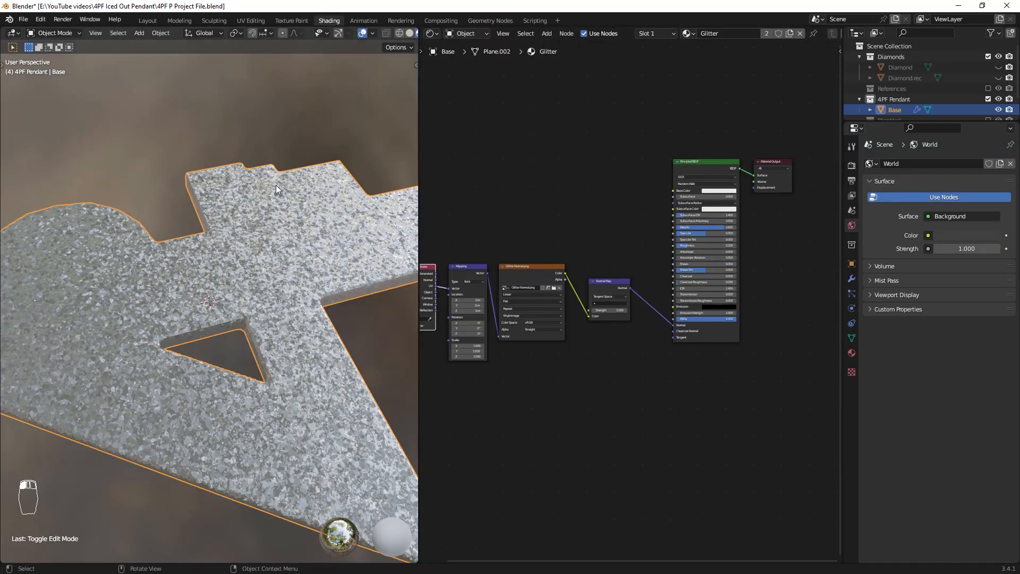
scroll(625, 342, up, 5)
middle_drag(554, 296, 647, 333)
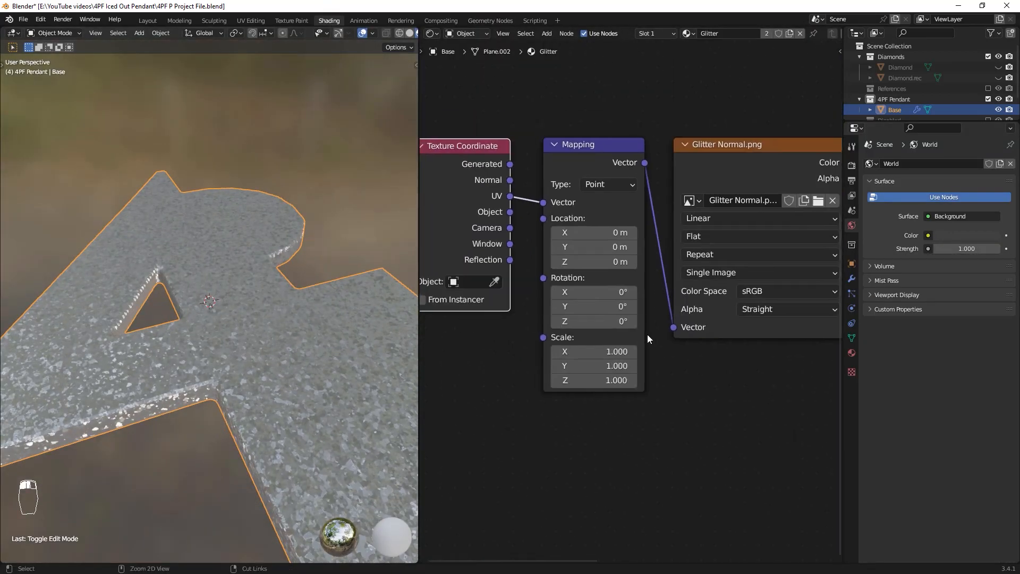
drag(584, 147, 581, 129)
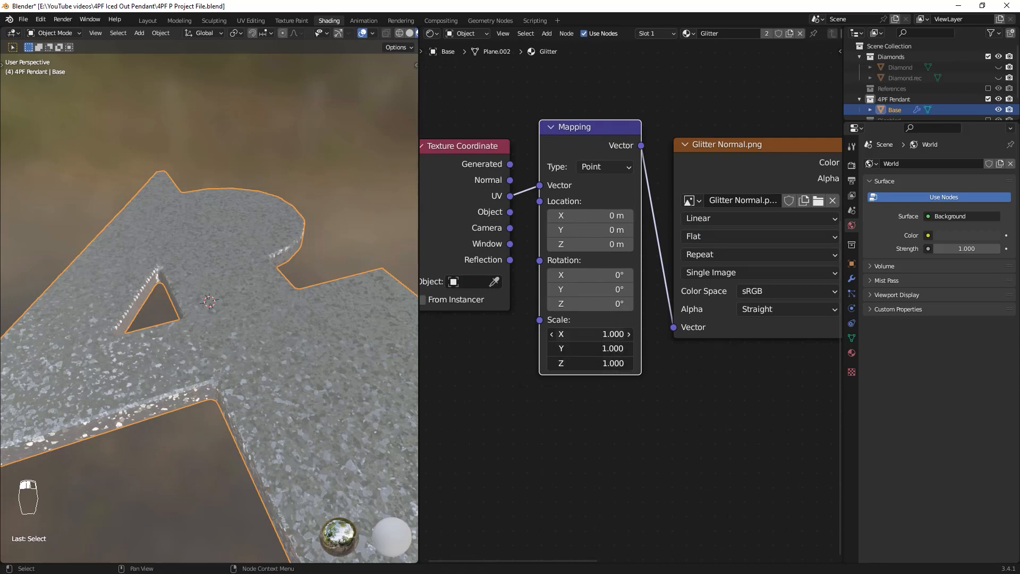
mouse_move(590, 364)
shift+mouse_down()
mouse_move(676, 364)
mouse_move(599, 329)
mouse_move(599, 364)
shift+mouse_up()
text(3)
key(Return)
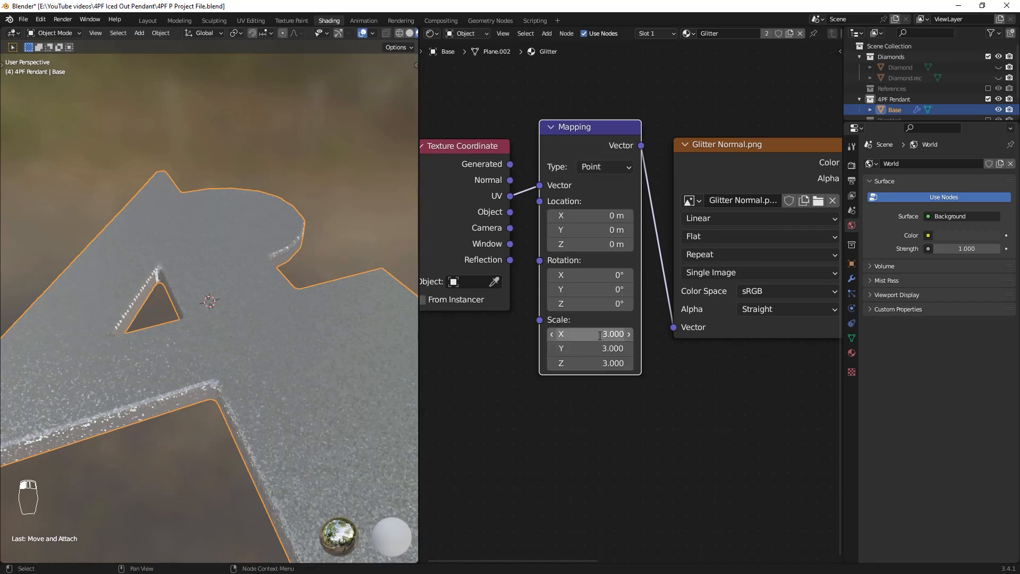
middle_drag(159, 340, 101, 343)
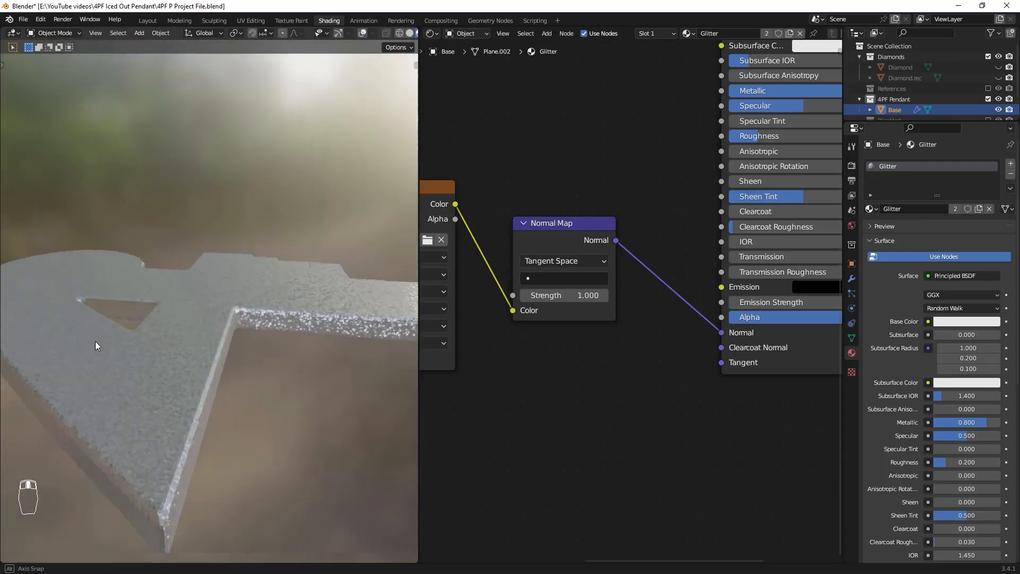
middle_drag(95, 341, 334, 350)
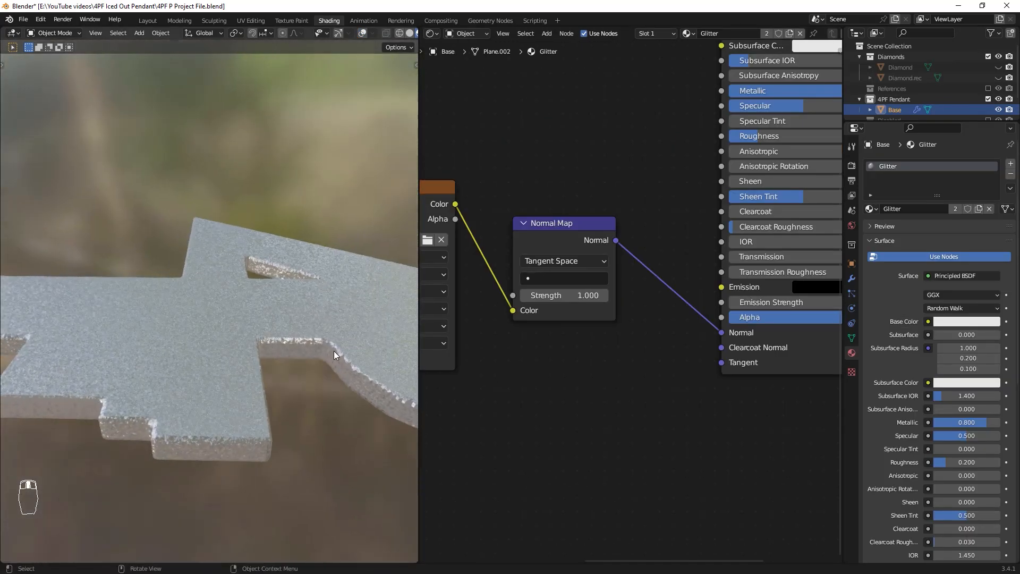
Set the Normal Map strength of the Glitter material to 0.5
middle_drag(562, 310, 684, 303)
scroll(684, 303, down, 4)
drag(576, 259, 586, 254)
scroll(658, 290, up, 7)
click(688, 290)
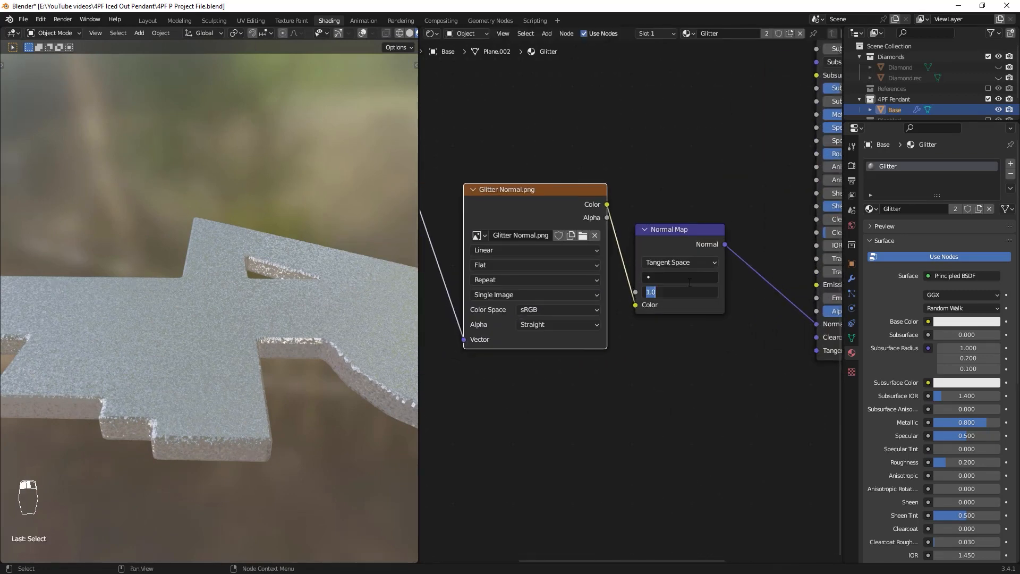
text(0.5)
key(Return)
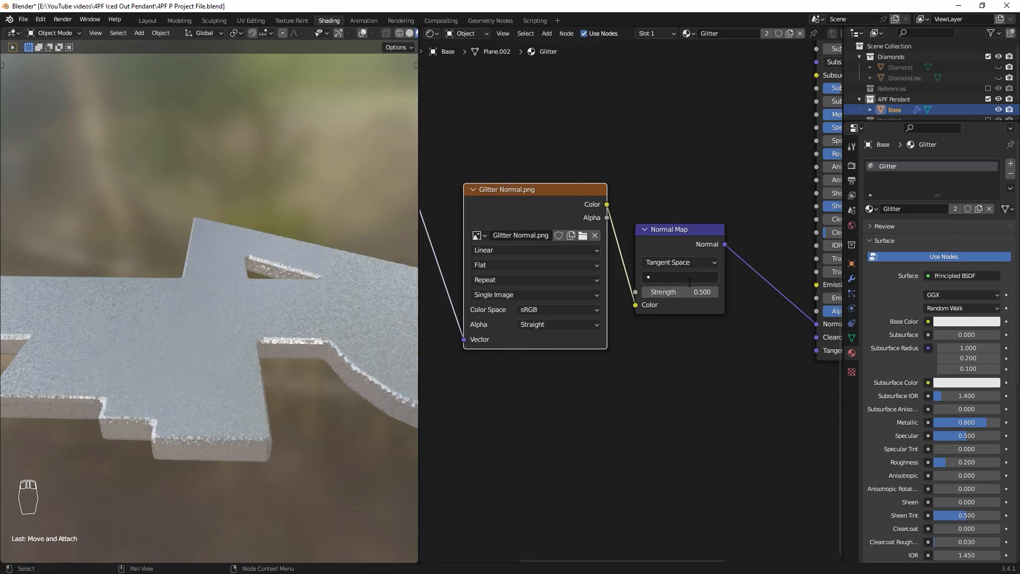
middle_drag(186, 330, 310, 393)
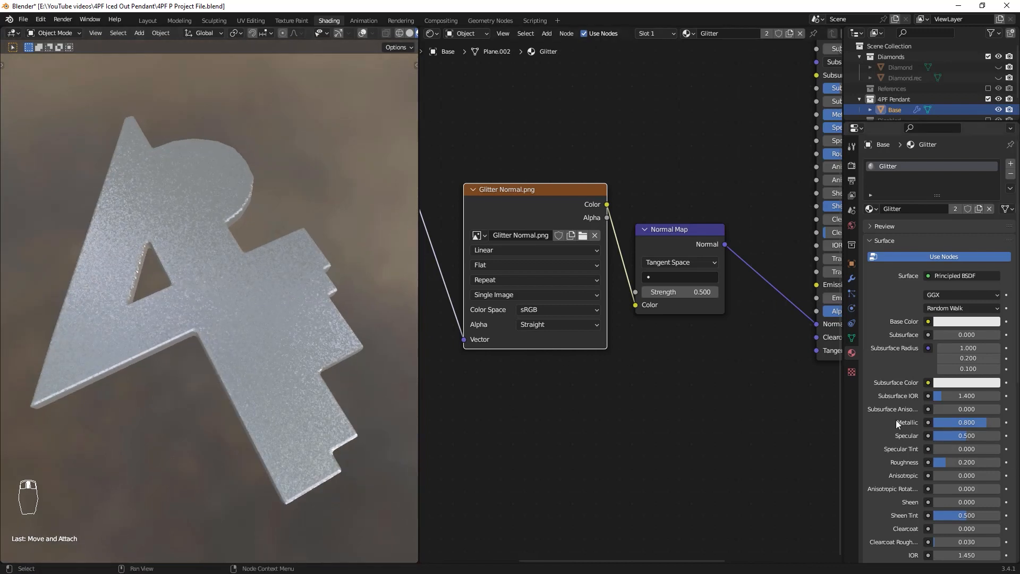
Turn the Geometry Nodes modifier's viewport display back on, collapse its settings and inspect the diamond-covered pendant
click(852, 278)
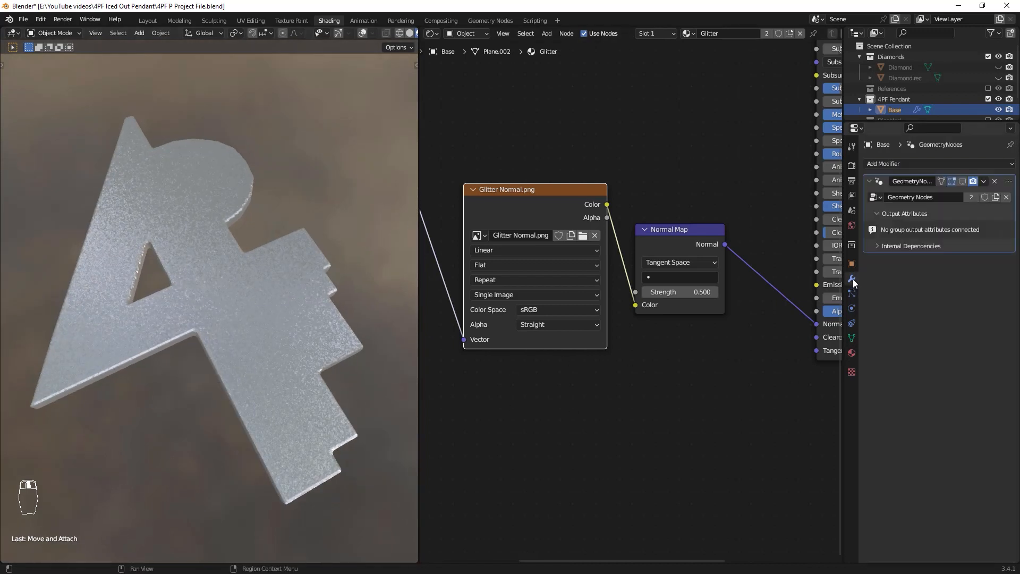
click(962, 181)
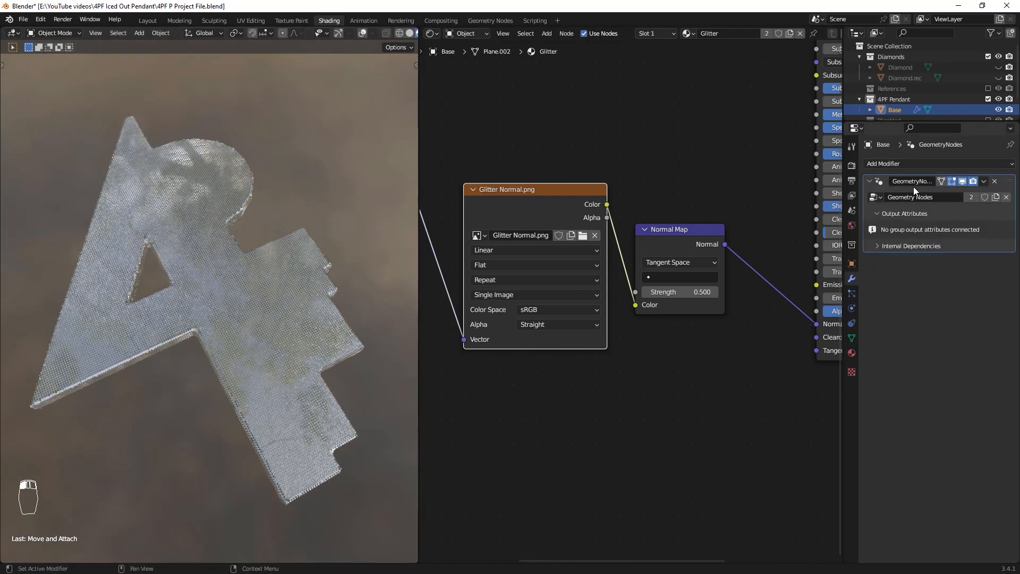
click(872, 184)
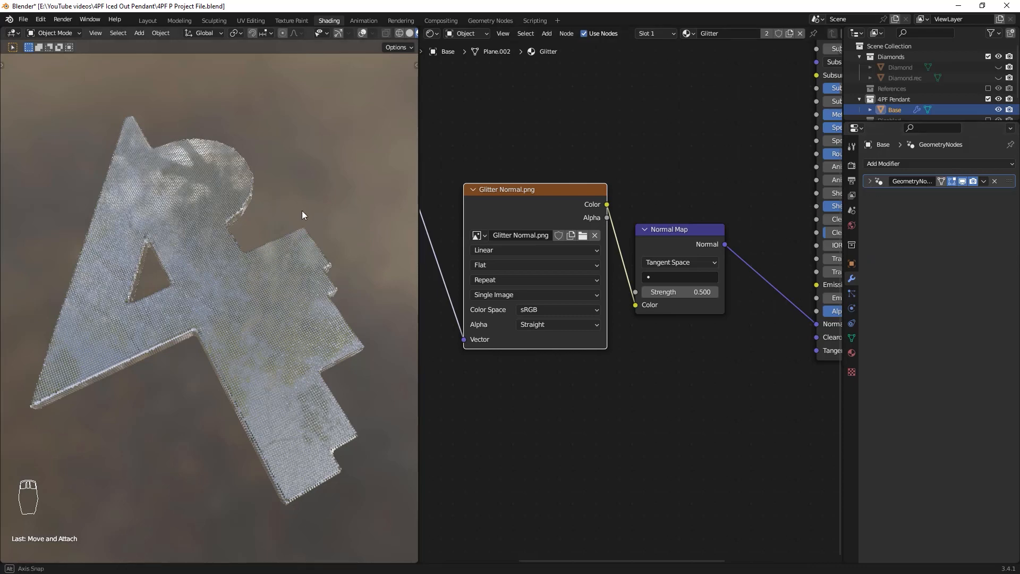
middle_drag(302, 211, 316, 275)
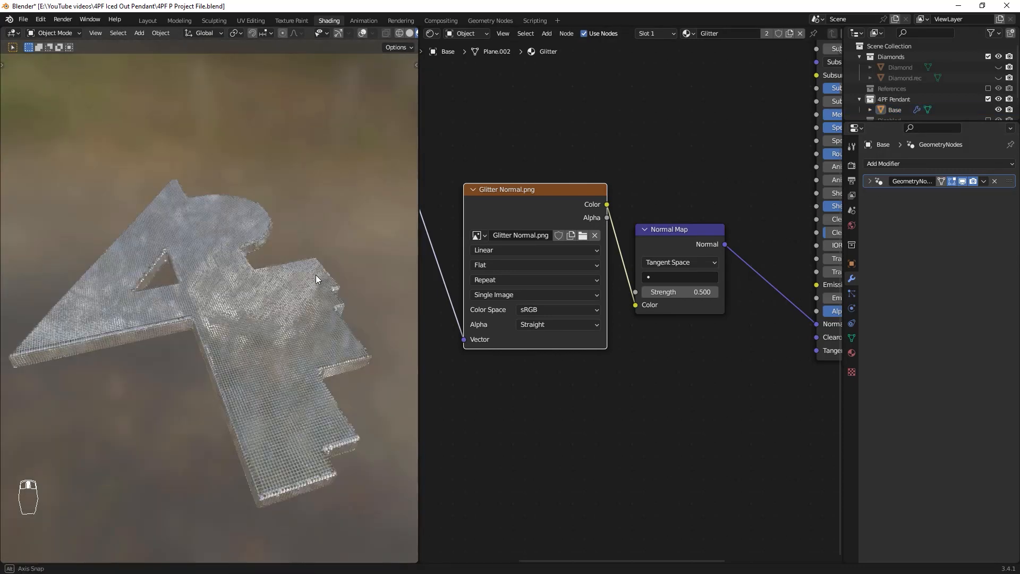
Return to the Layout workspace and turn off the Base's Geometry Nodes modifier in the viewport
click(149, 20)
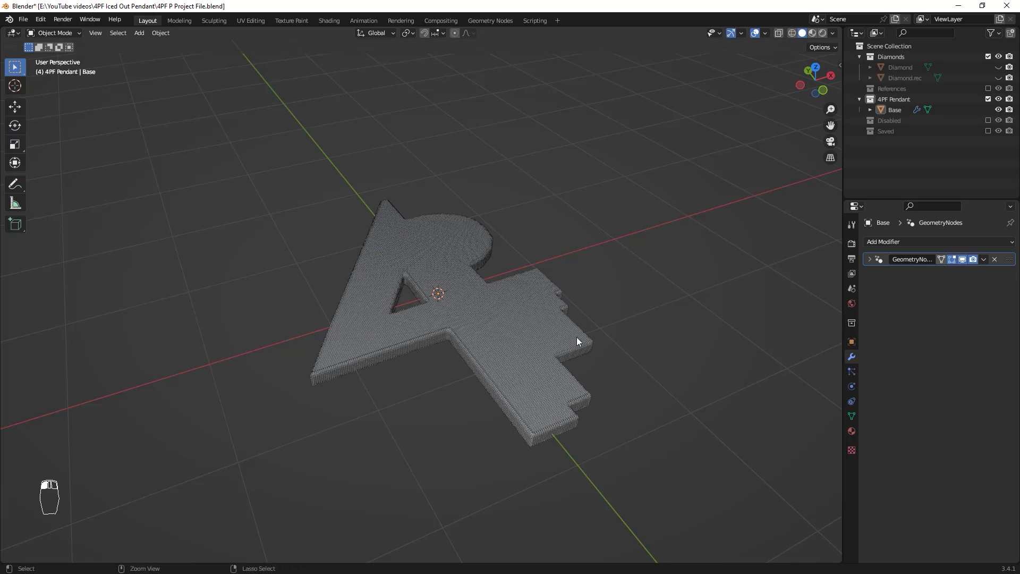
scroll(576, 333, up, 3)
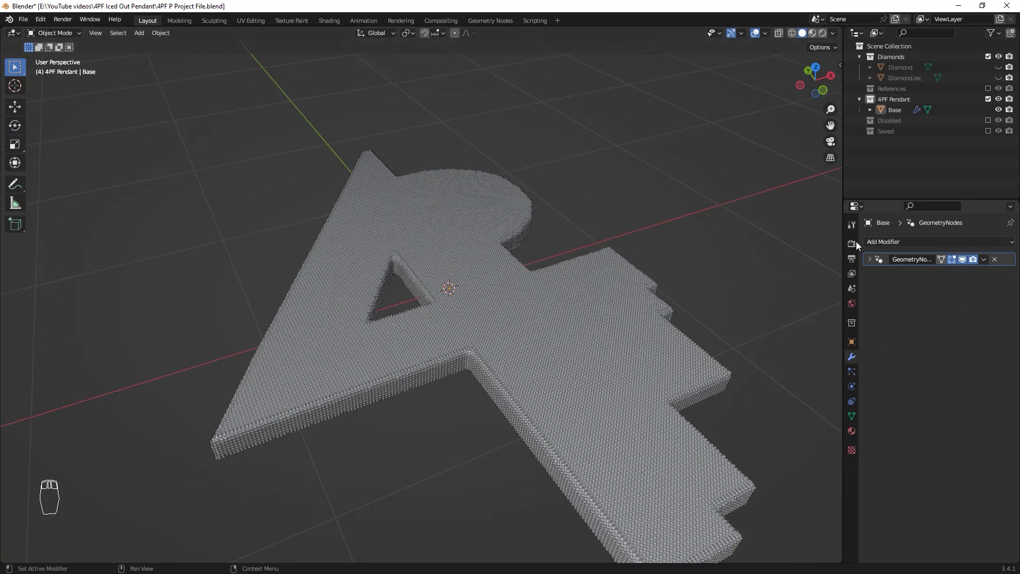
click(961, 259)
middle_drag(595, 289, 641, 293)
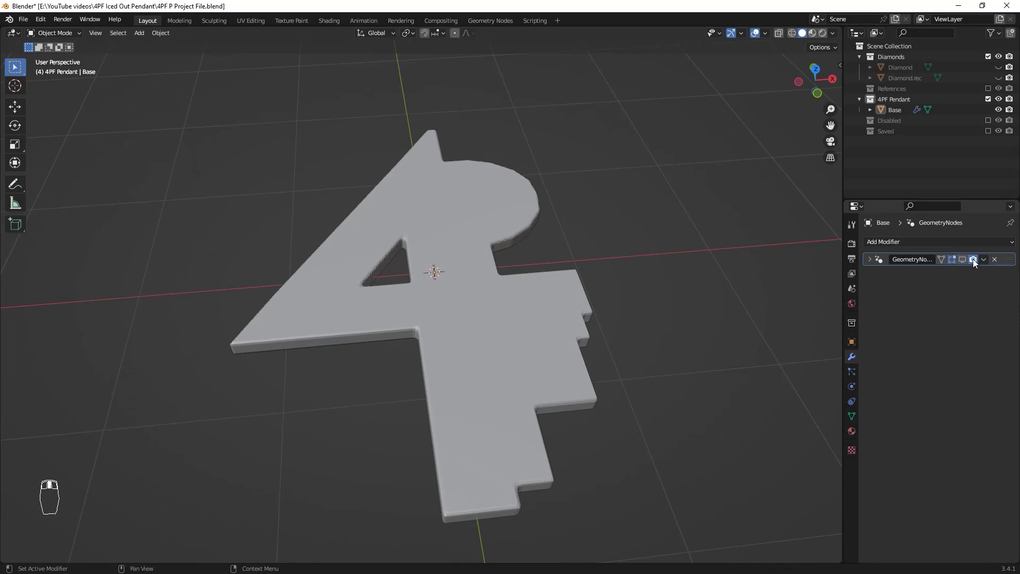
middle_drag(467, 325, 440, 329)
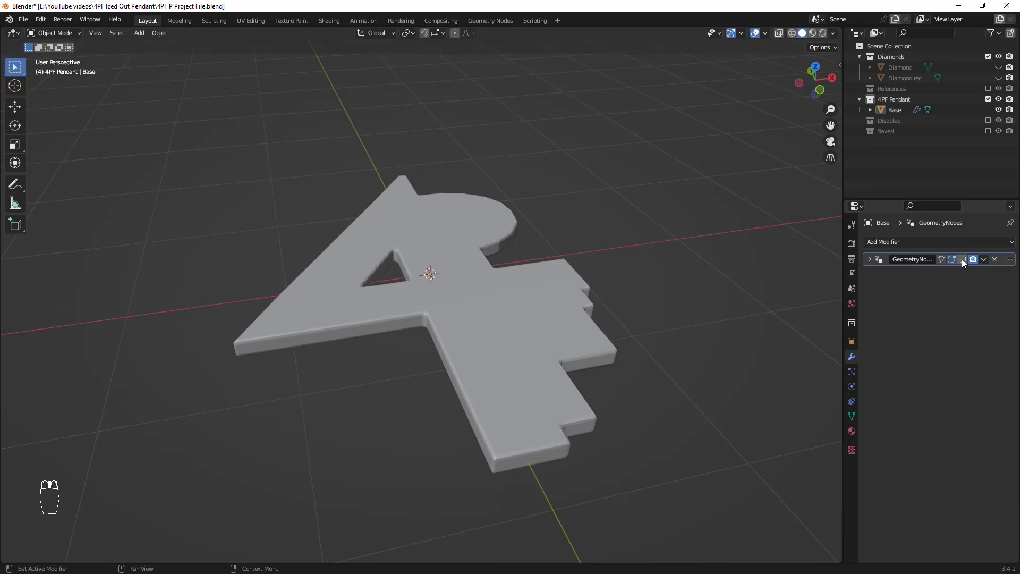
middle_drag(637, 273, 599, 280)
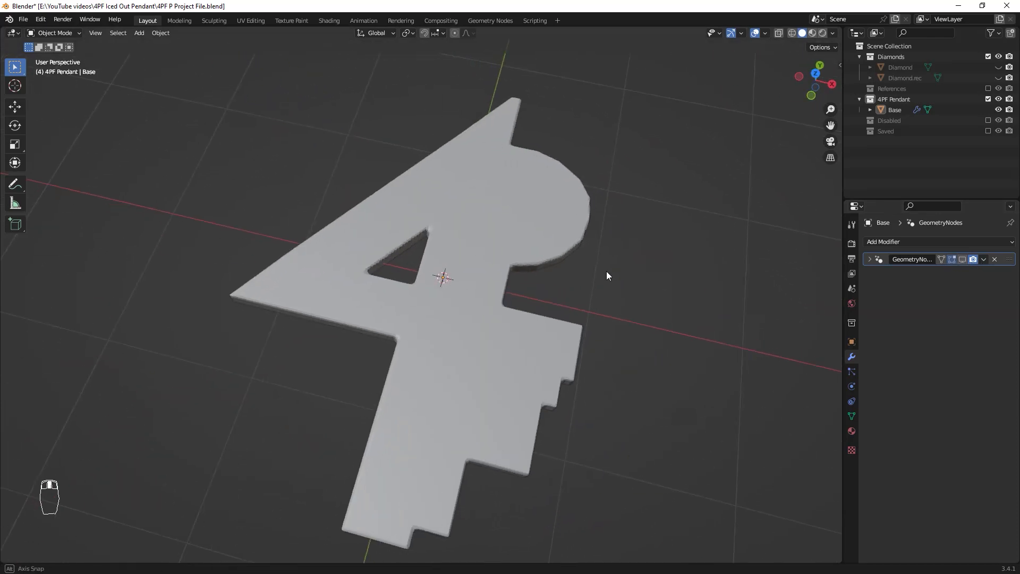
middle_drag(518, 221, 588, 337)
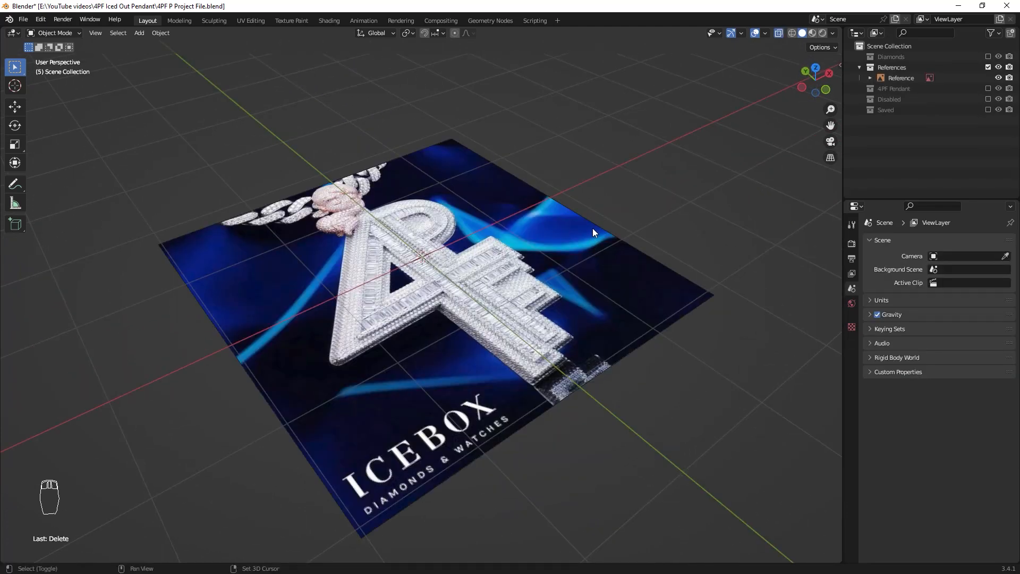
Add a plane over the pendant reference image and open it in Edit Mode in the top orthographic view
key(shift+a)
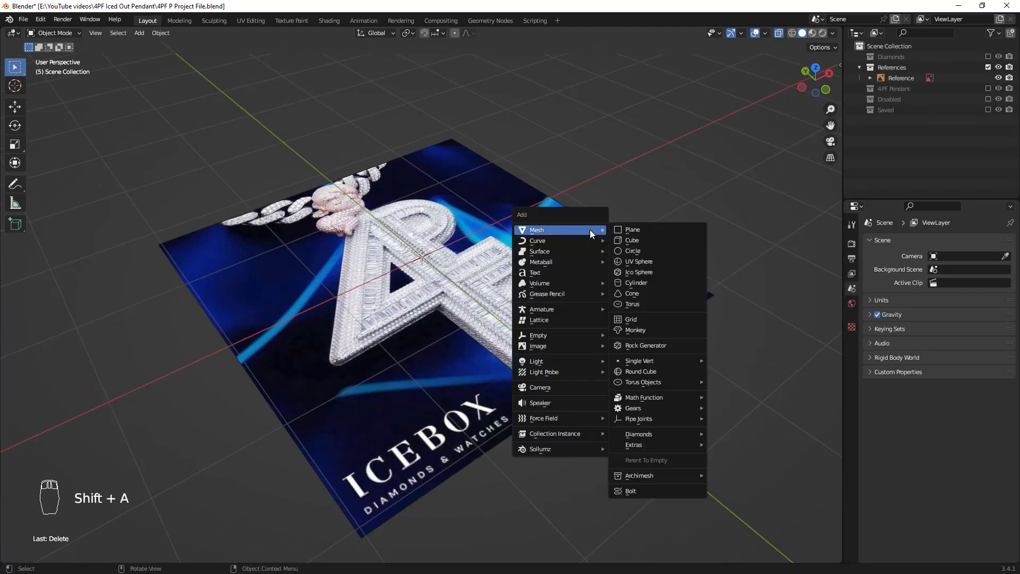
click(640, 229)
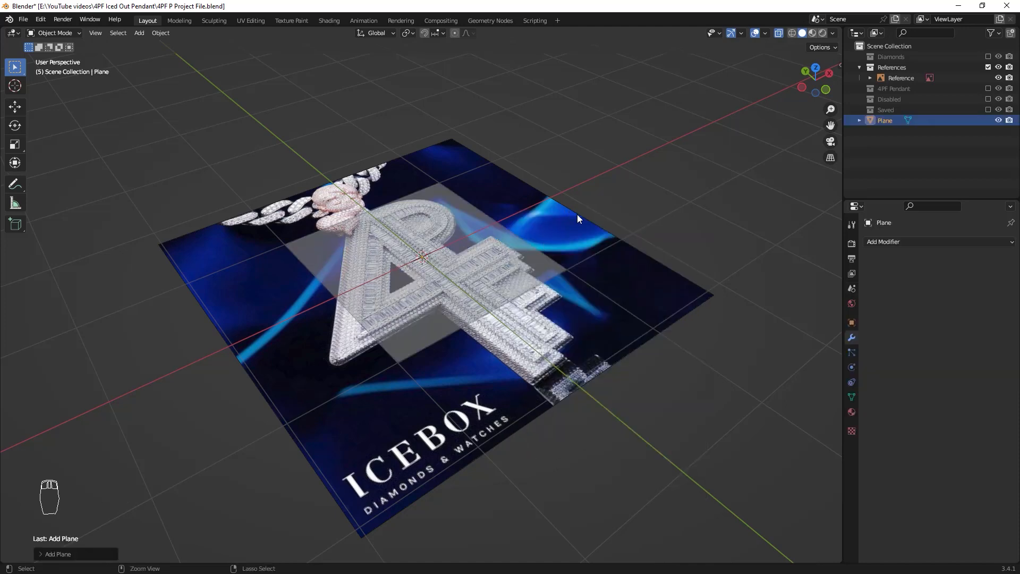
key(alt+z)
middle_drag(612, 208, 597, 234)
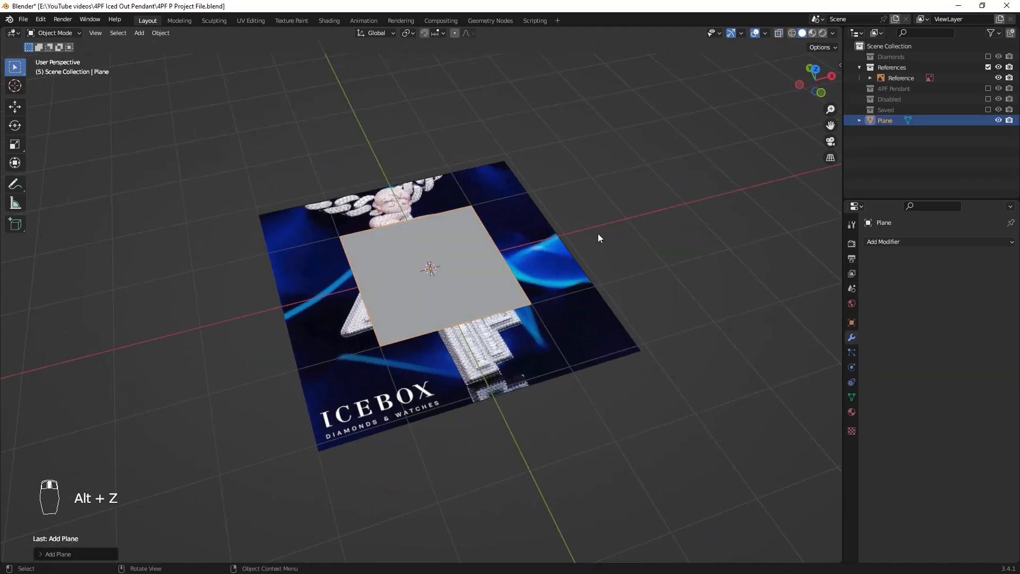
key(Tab)
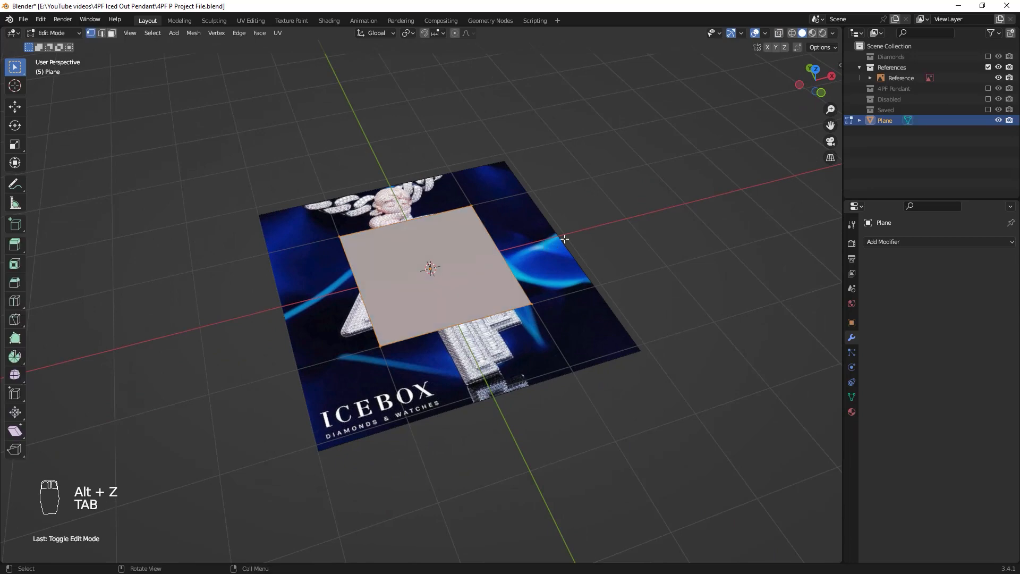
key(KP_7)
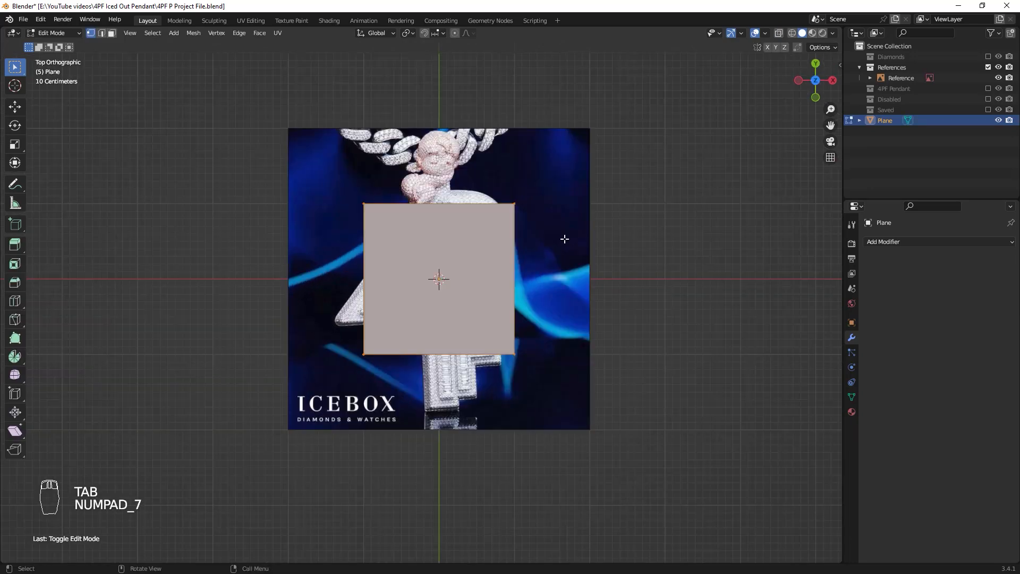
scroll(662, 378, up, 3)
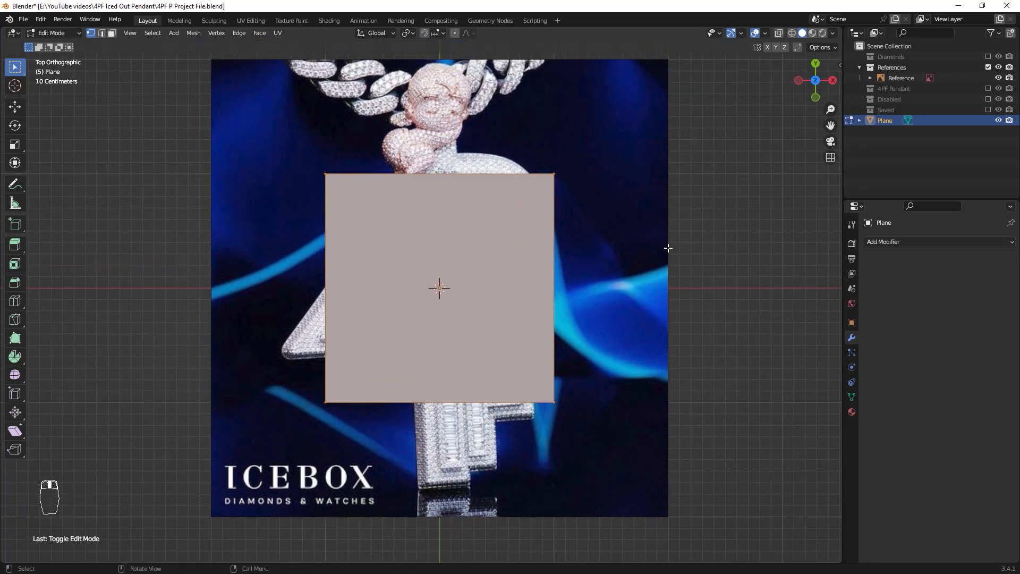
Turn on X-ray display so the pendant reference shows through the plane
key(alt+z)
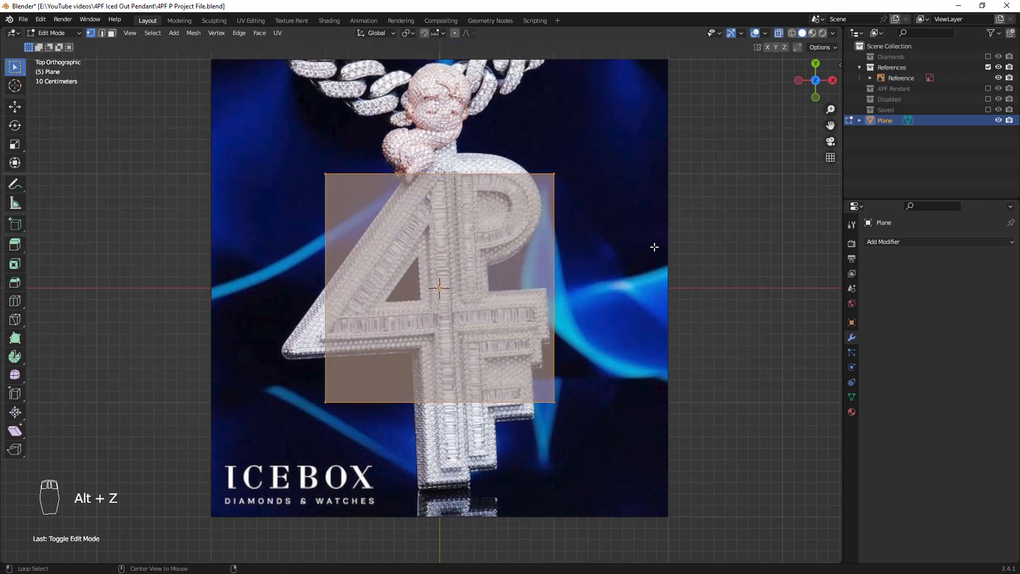
click(778, 33)
click(778, 33)
click(778, 33)
click(778, 33)
scroll(601, 383, up, 1)
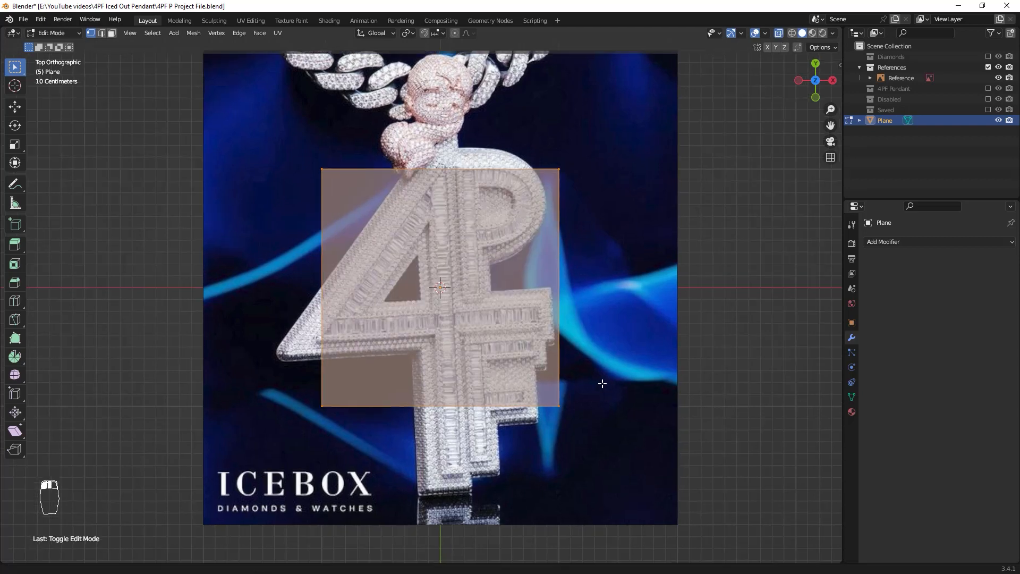
scroll(602, 383, up, 1)
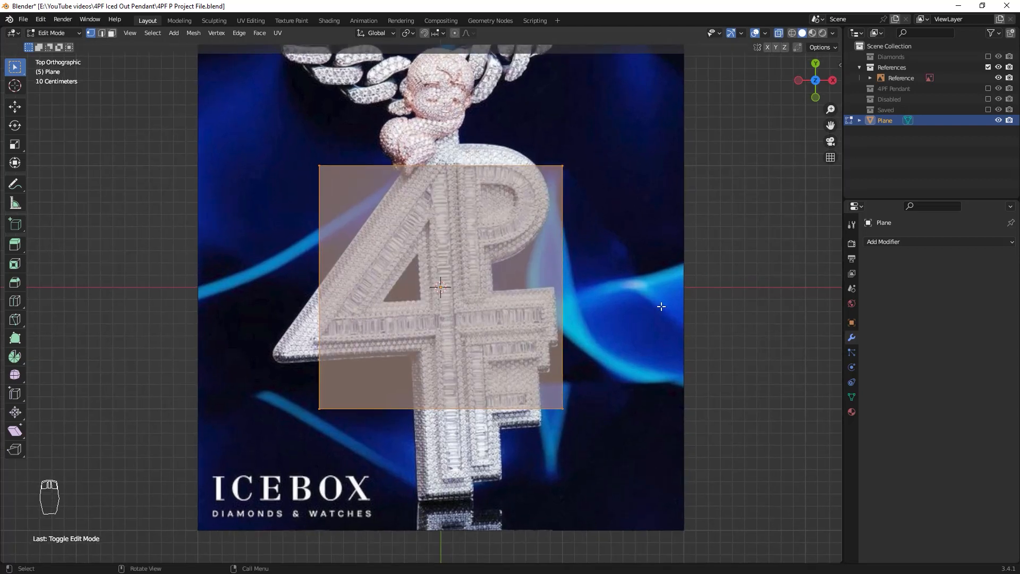
Scale the plane along X to the width of the central vertical baguette row and move it about 0.05 m along X onto that row
key(s)
key(x)
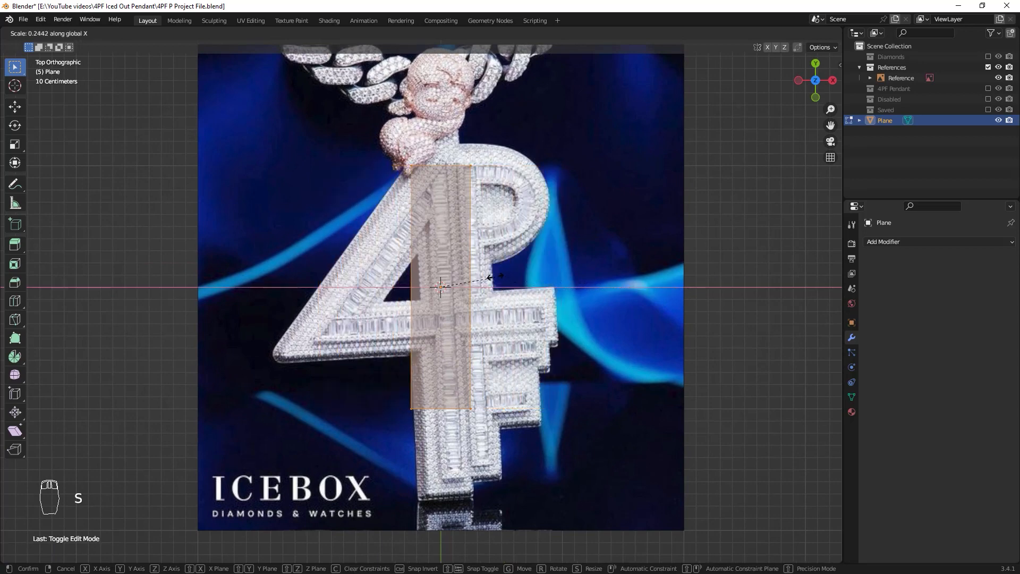
click(451, 274)
scroll(512, 355, up, 1)
key(g)
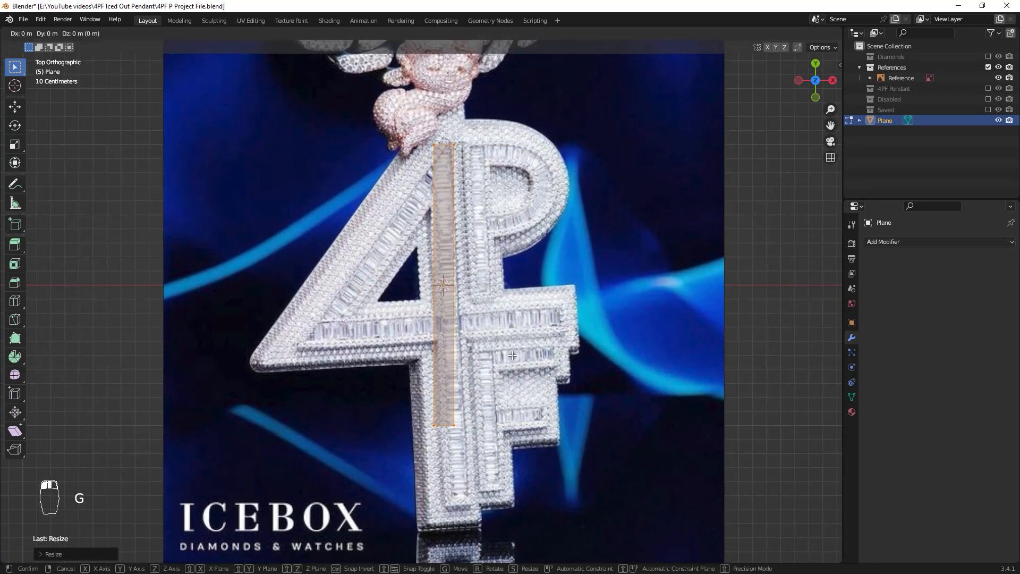
key(x)
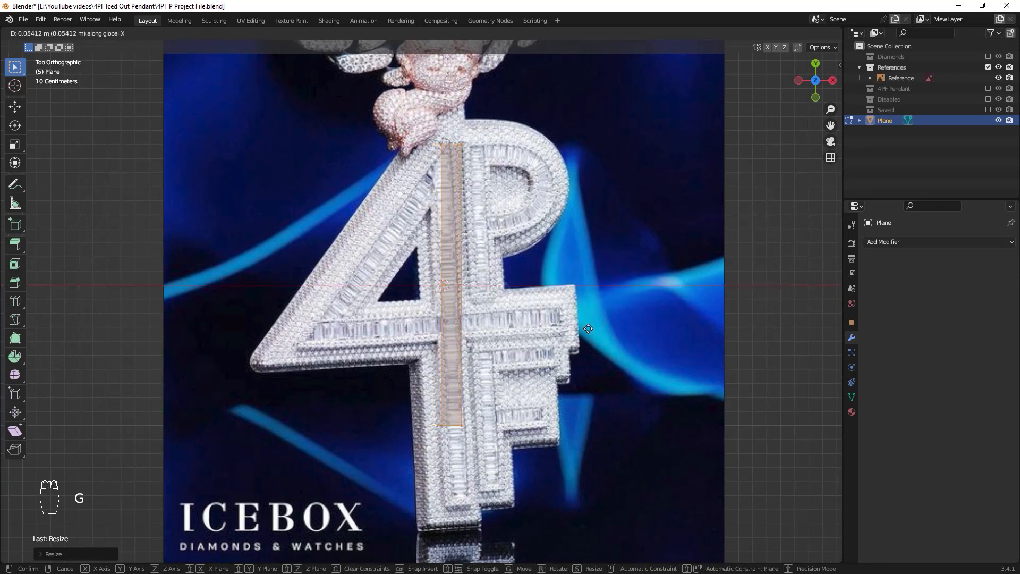
key(Escape)
key(ctrl+z)
key(ctrl+z)
key(ctrl+z)
key(ctrl+z)
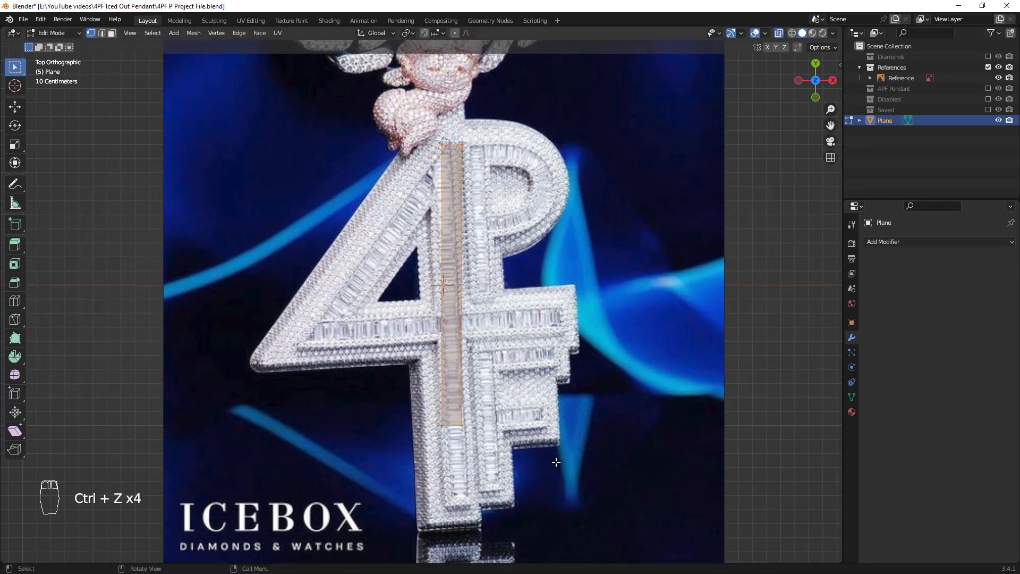
Extend the strip's lower and upper edges along Y to match the ends of the central vertical baguette row
drag(585, 497, 375, 386)
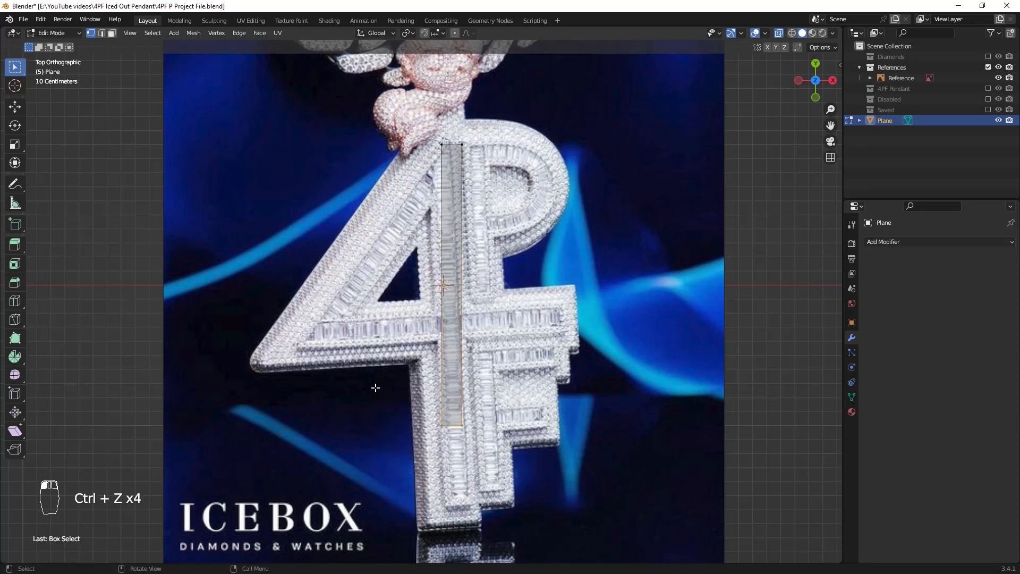
key(g)
key(y)
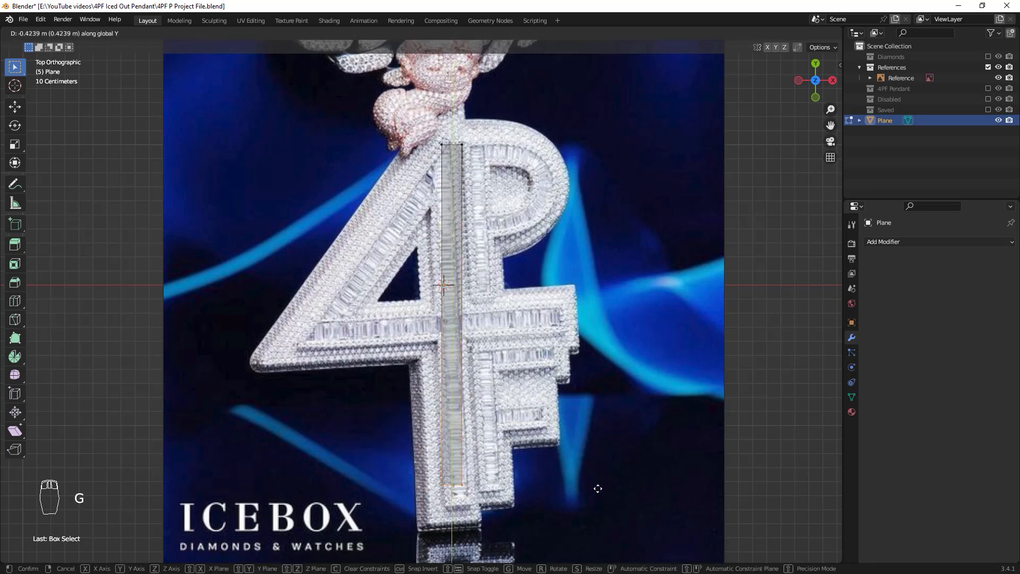
click(605, 472)
drag(385, 121, 601, 181)
key(g)
key(y)
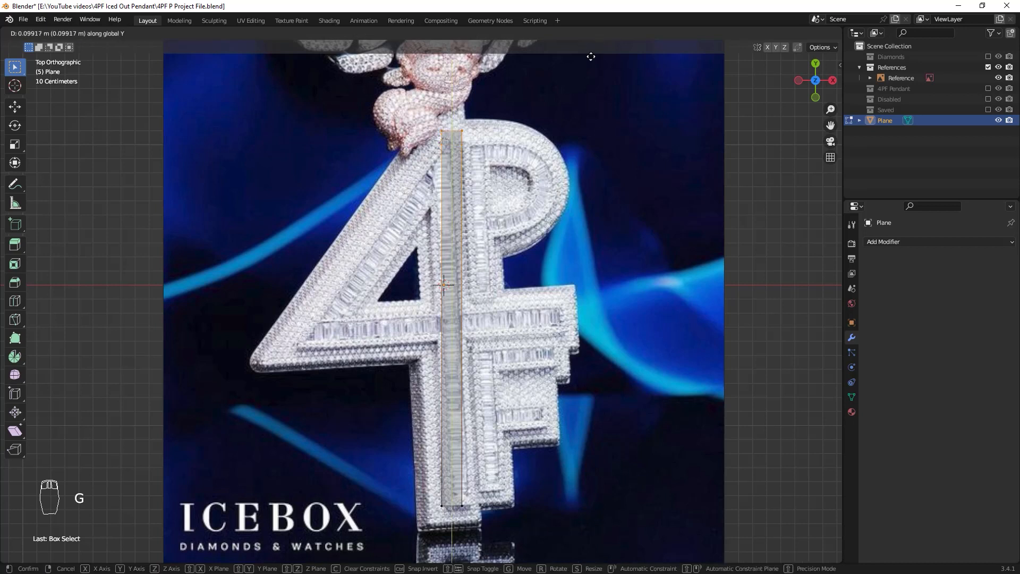
click(574, 518)
Duplicate the whole vertical strip in place and rotate the copy 90° about Z
key(a)
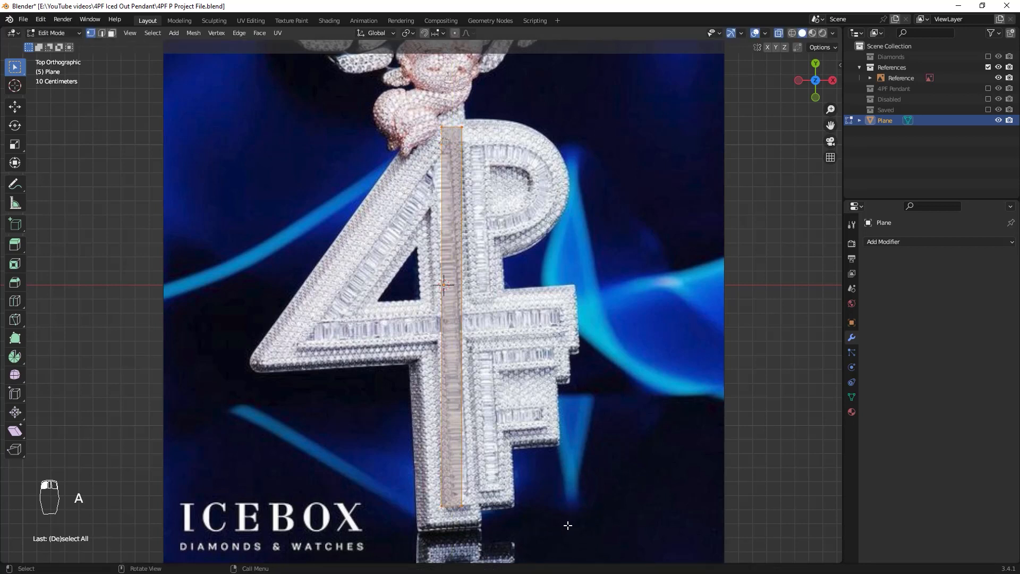
key(ctrl+z)
key(shift+d)
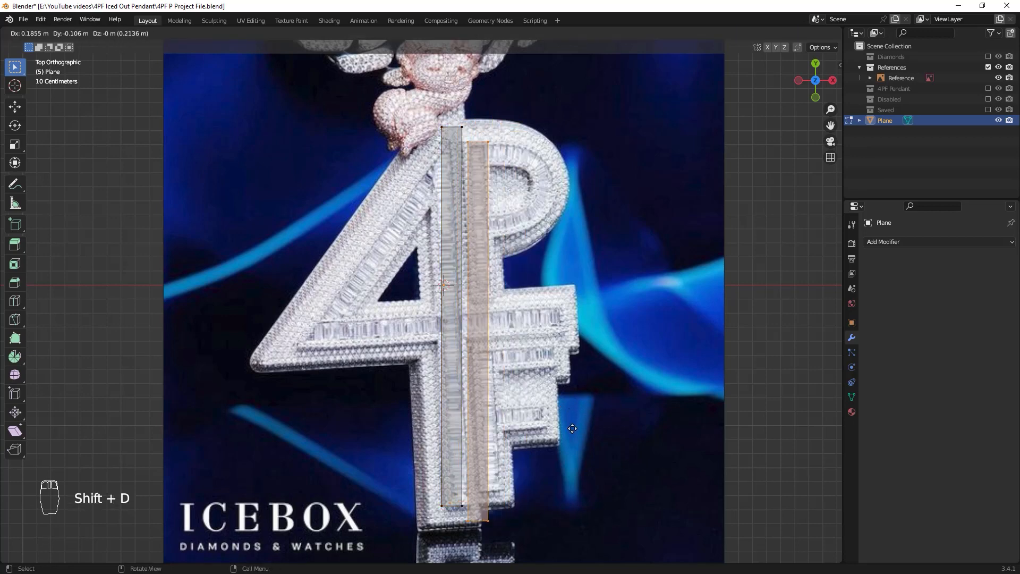
right_click(612, 368)
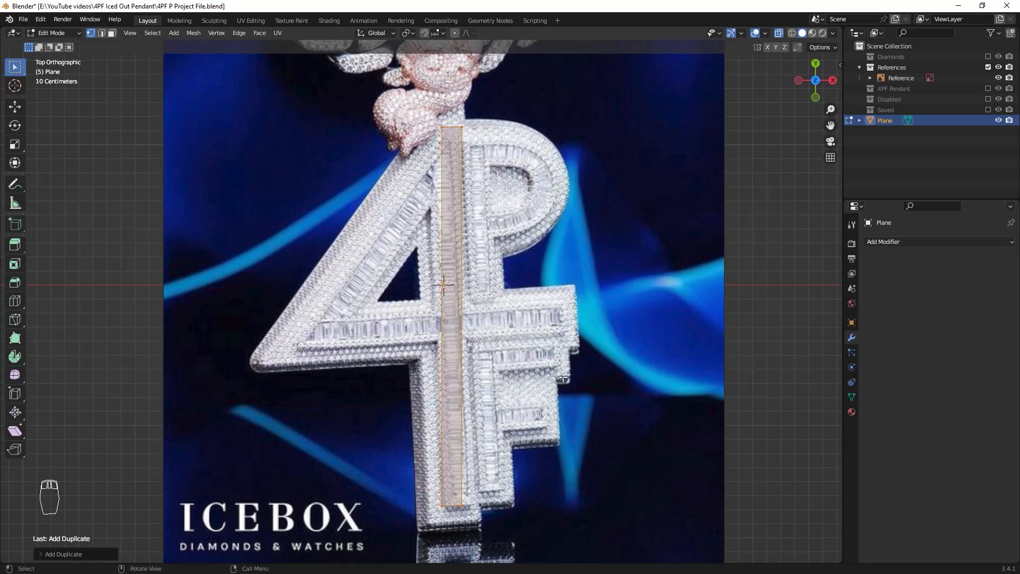
key(r)
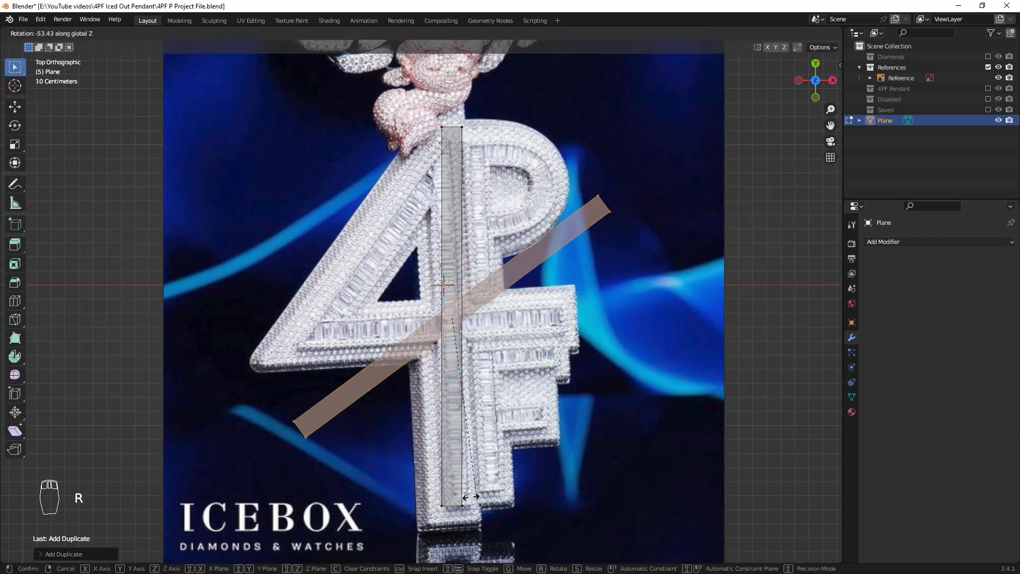
key(z)
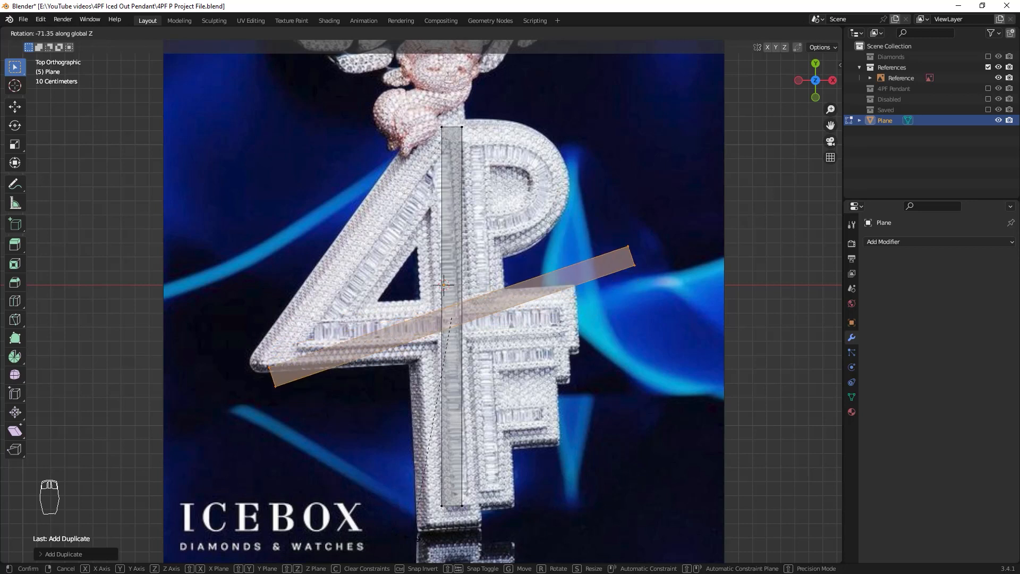
text(90)
key(Return)
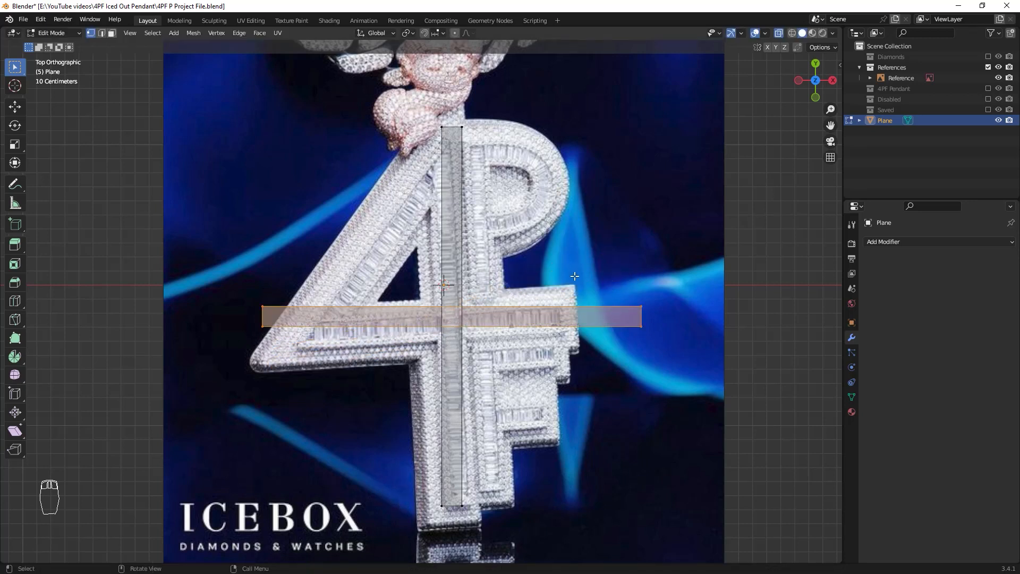
Shorten the horizontal strip by moving both of its ends inward along X to fit the pendant's crossbar
drag(636, 300, 693, 370)
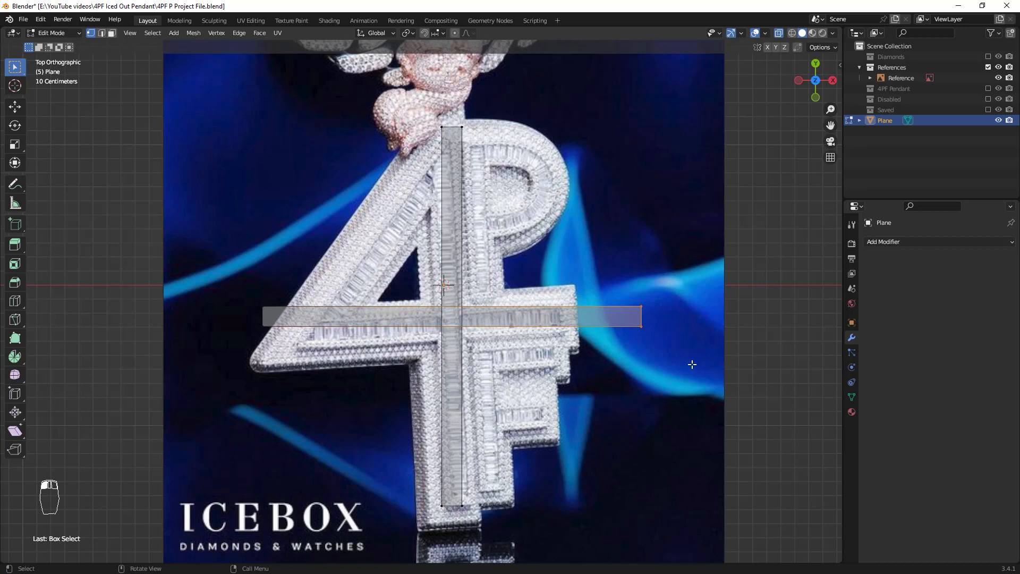
key(g)
key(x)
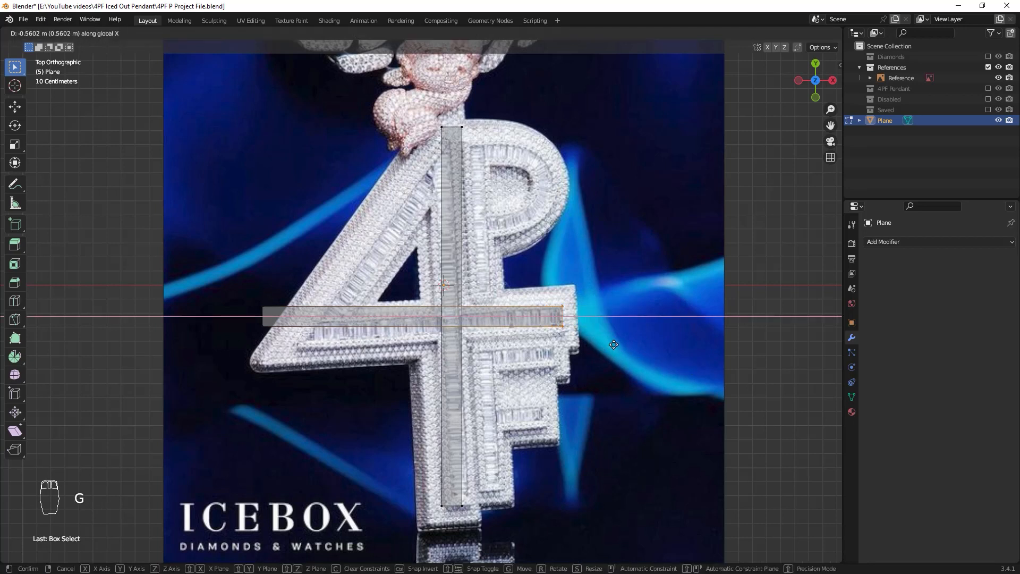
click(617, 344)
drag(227, 275, 341, 404)
key(g)
key(x)
click(396, 401)
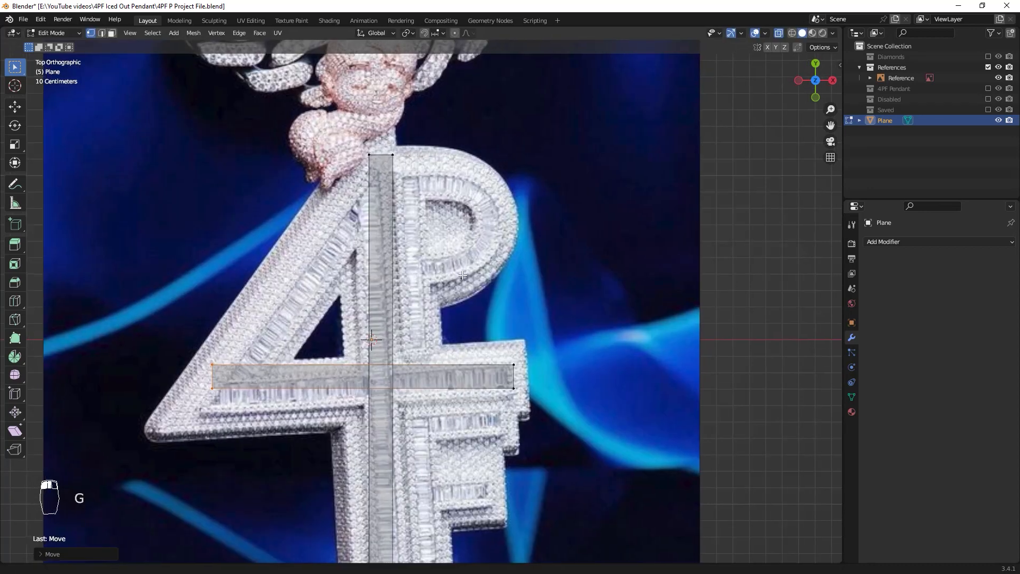
Add two loop cuts across the vertical strip, one just above and one just below the horizontal strip
shift+middle_drag(462, 275, 448, 279)
key(ctrl+r)
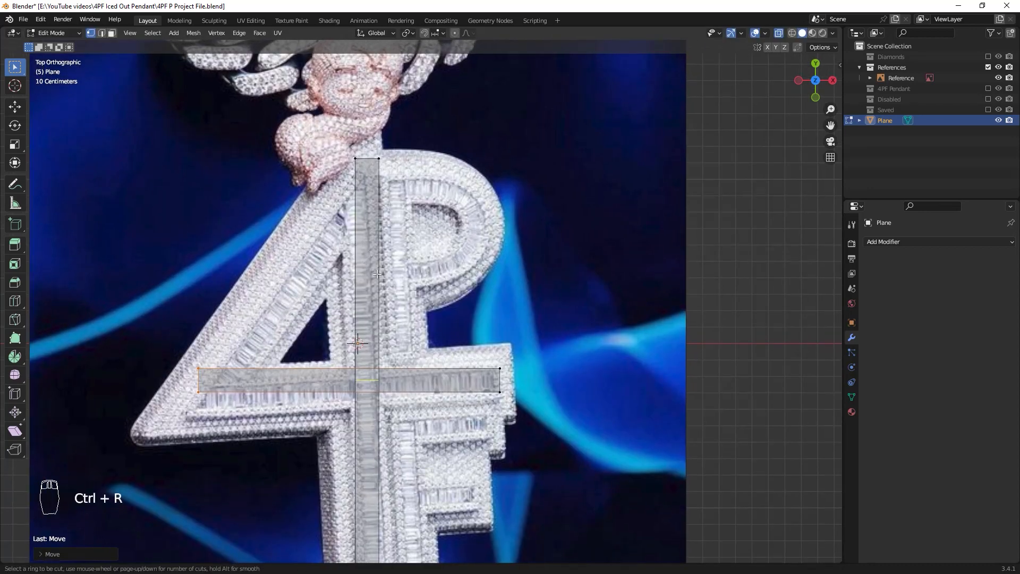
click(377, 382)
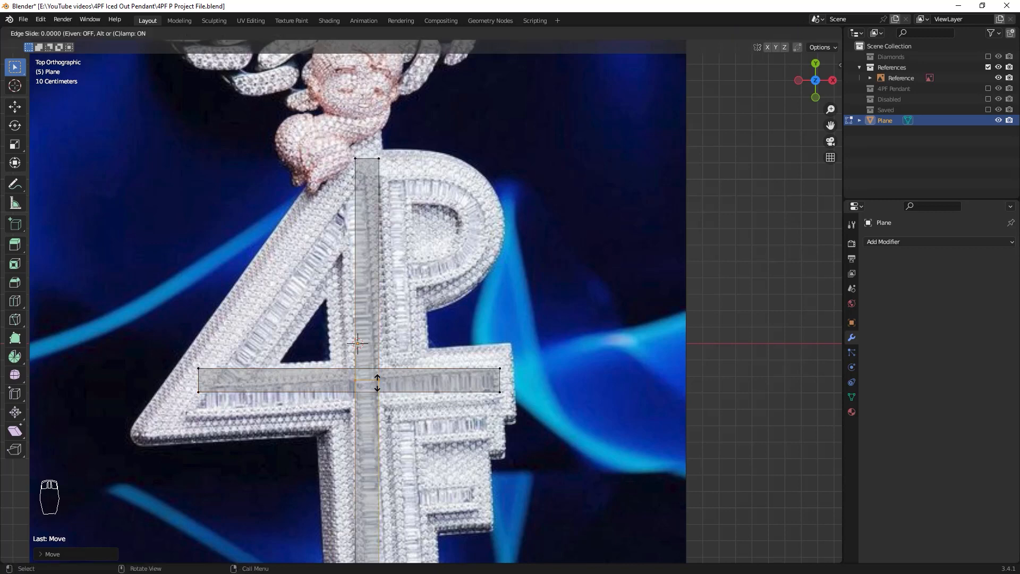
click(396, 364)
scroll(348, 405, up, 2)
key(ctrl+r)
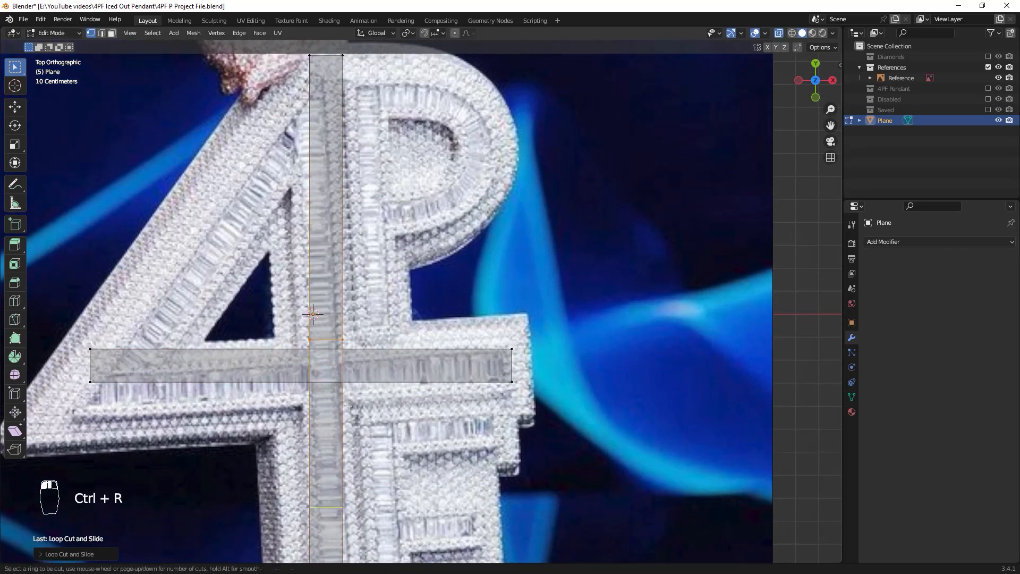
click(313, 314)
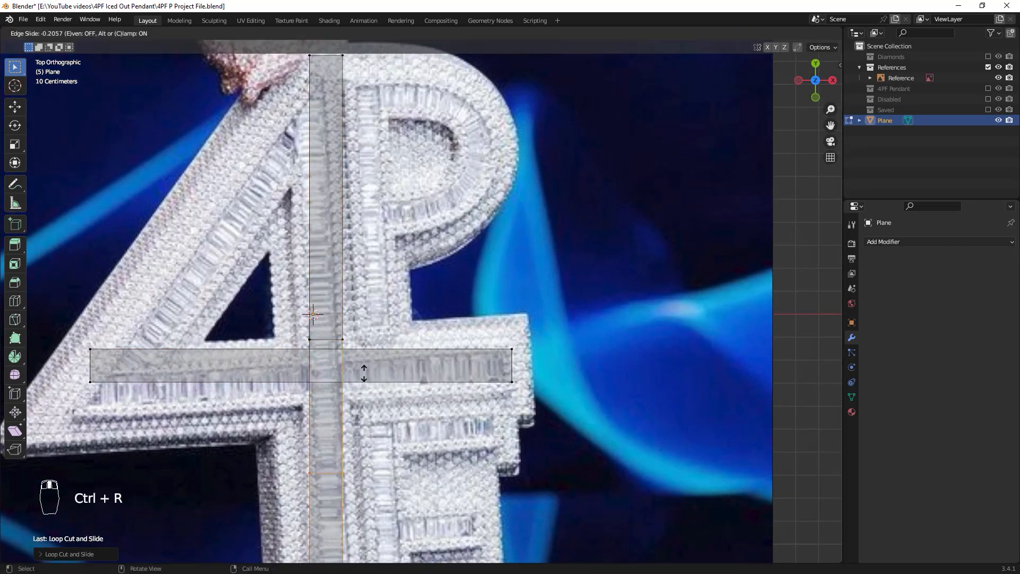
click(377, 327)
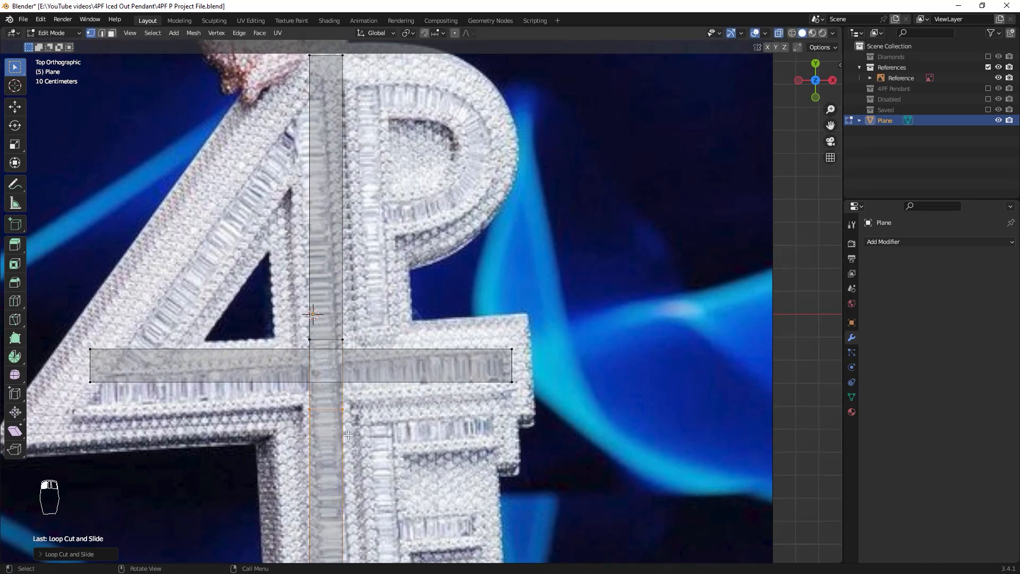
Add two loop cuts across the horizontal strip, one on each side of the vertical strip
middle_drag(349, 435, 380, 438)
key(KP_8)
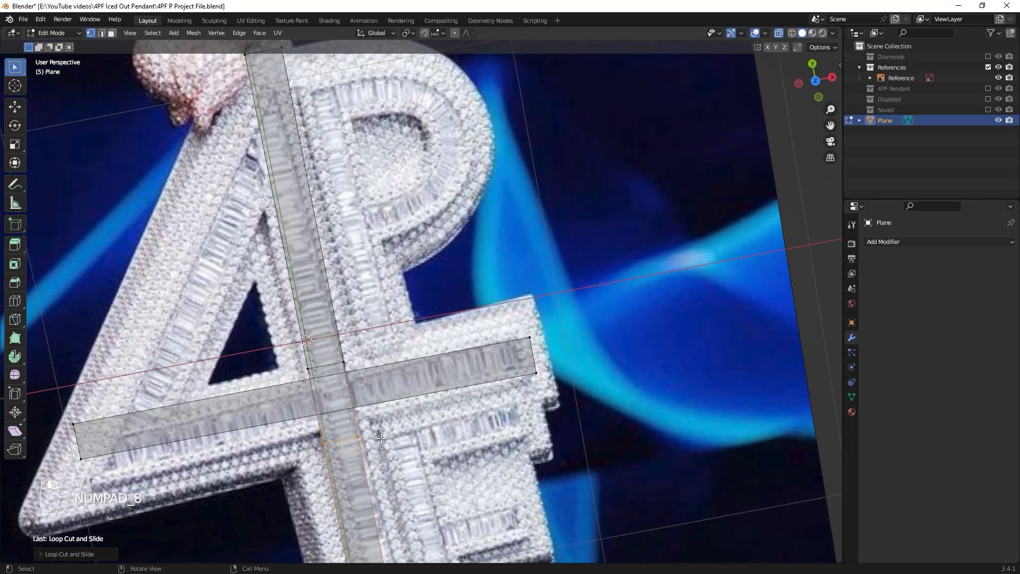
key(KP_7)
scroll(403, 374, up, 2)
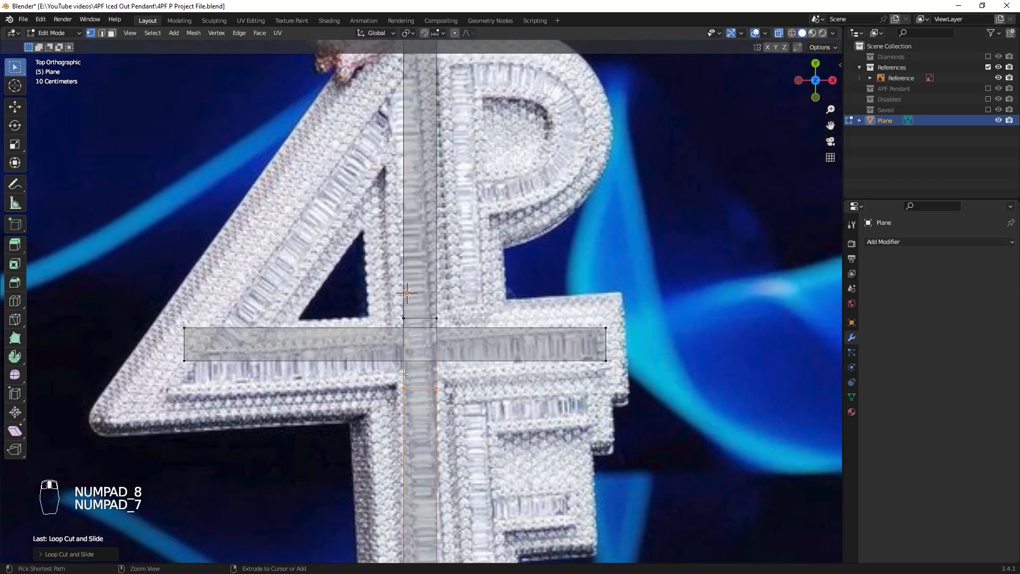
key(ctrl+r)
click(497, 345)
click(462, 346)
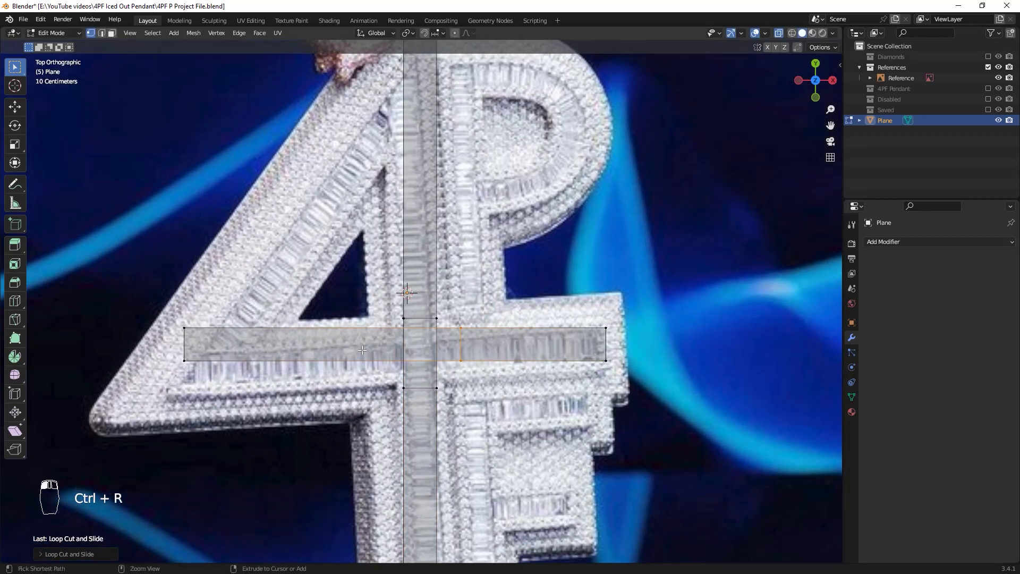
key(ctrl+r)
click(363, 347)
click(427, 333)
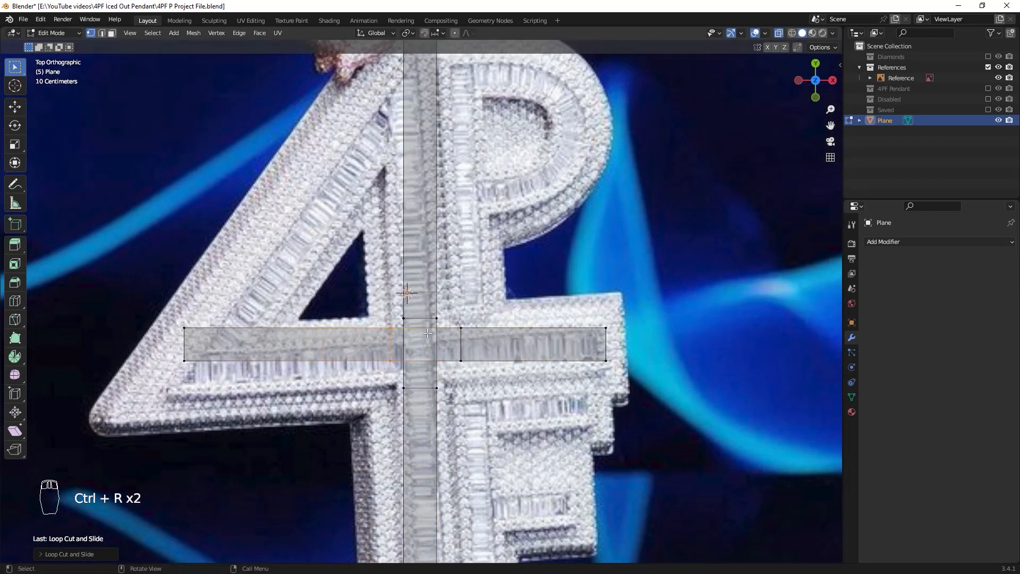
Set the transform pivot to Active Element and align the horizontal strip's left cut with the vertical strip's left edge by scaling to 0 along X
scroll(406, 265, up, 2)
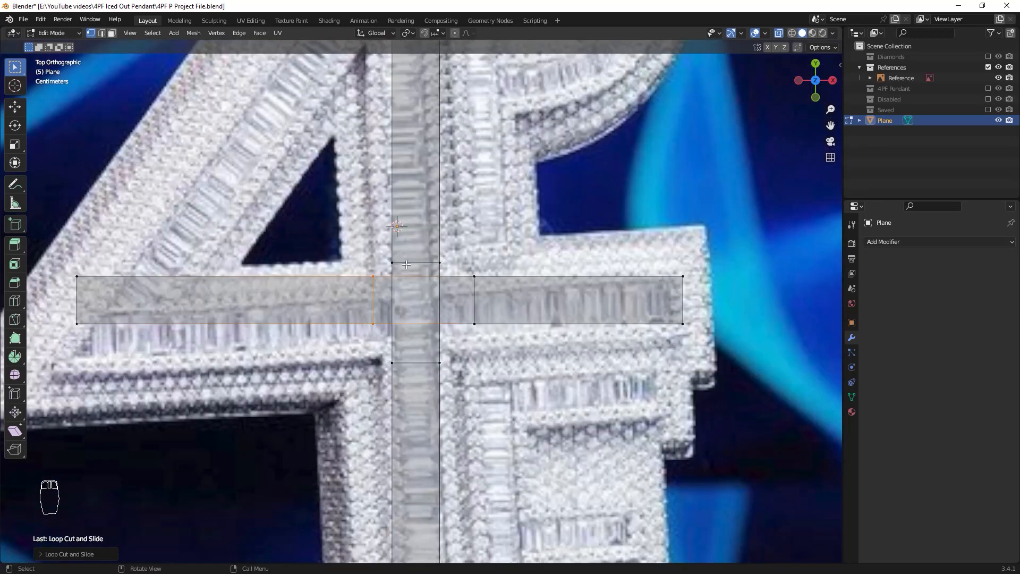
shift+middle_drag(577, 330, 575, 334)
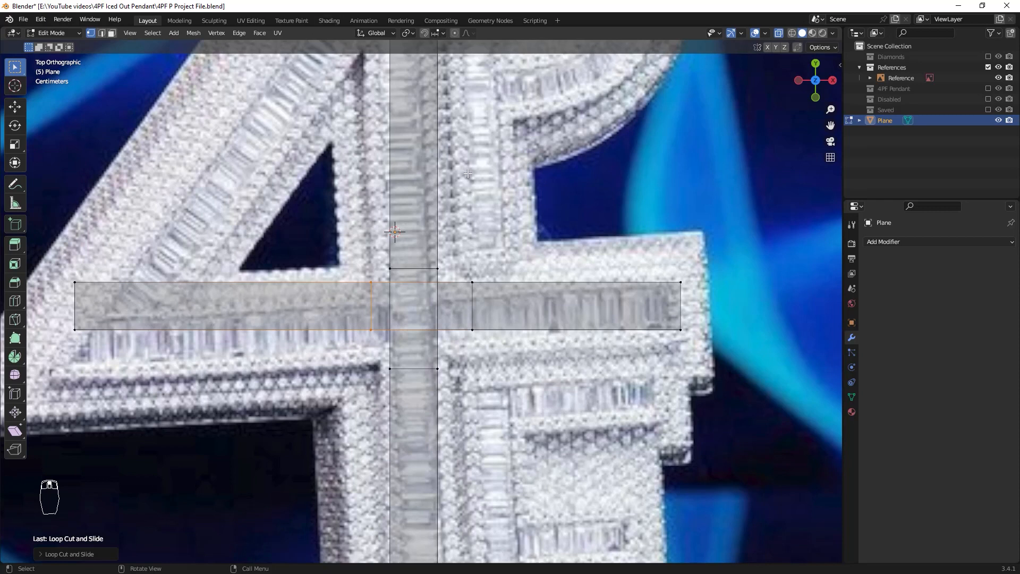
scroll(405, 53, down, 1)
click(406, 32)
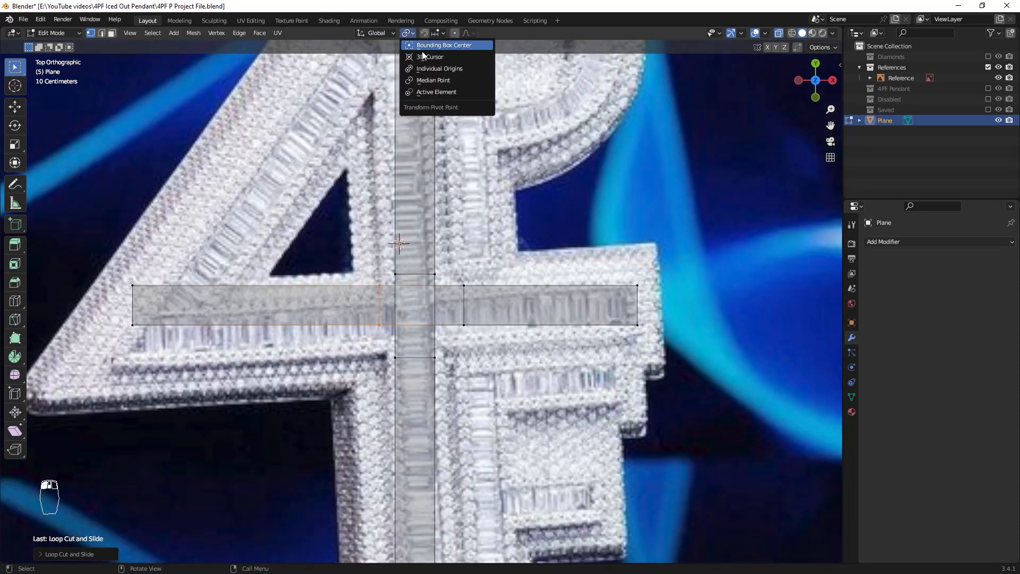
click(428, 92)
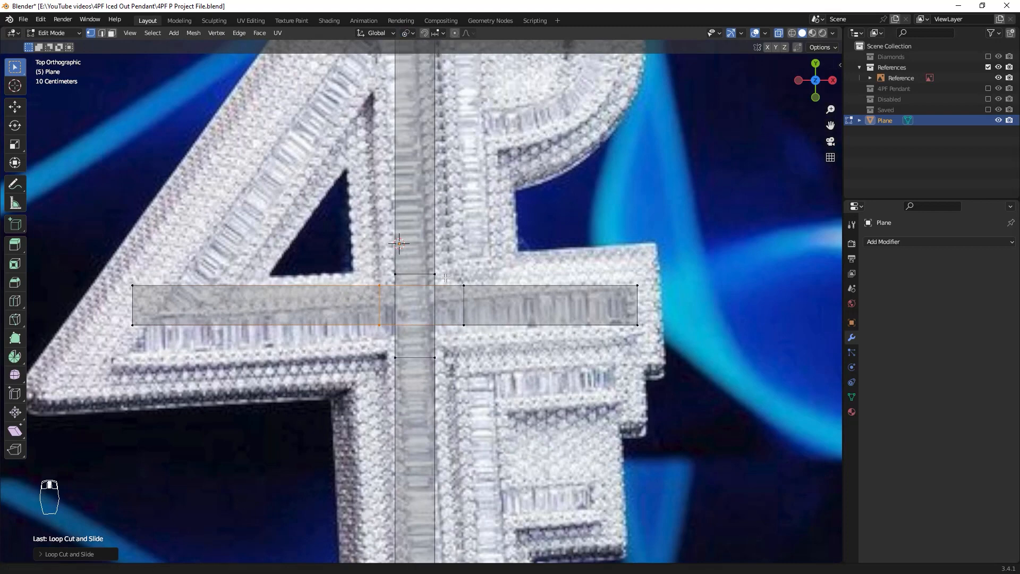
scroll(345, 315, up, 2)
scroll(312, 264, up, 2)
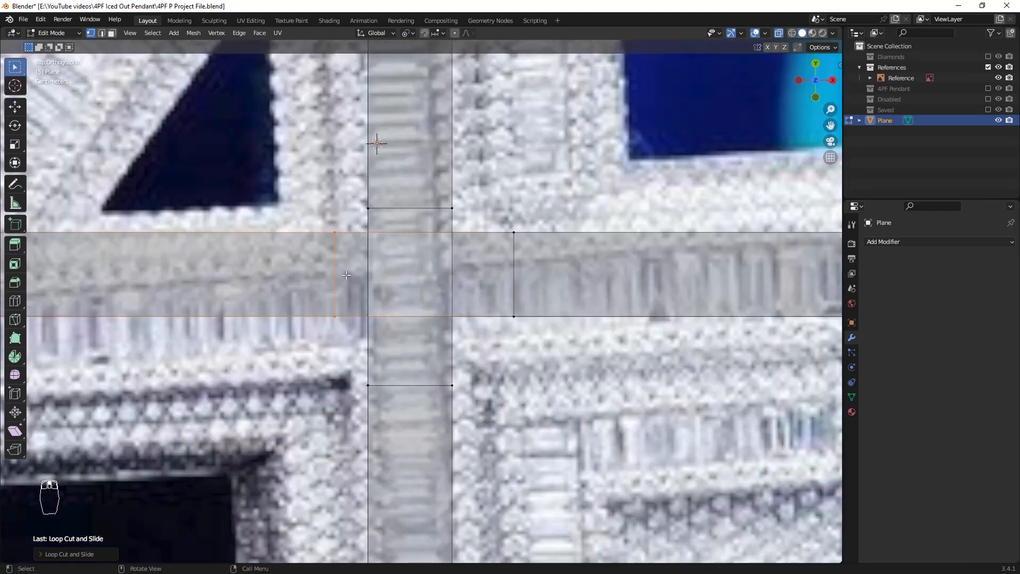
scroll(425, 269, down, 1)
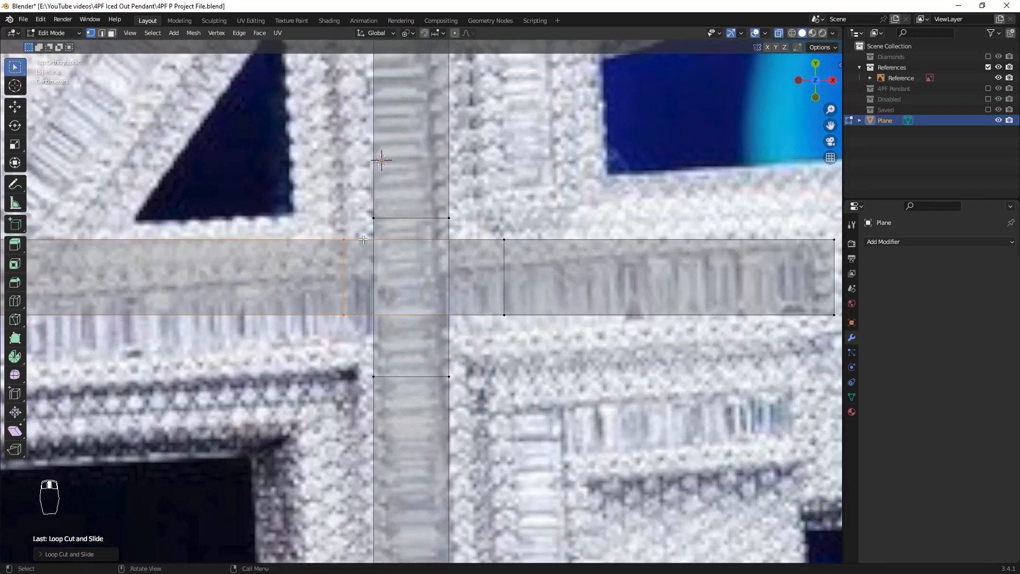
shift+click(384, 218)
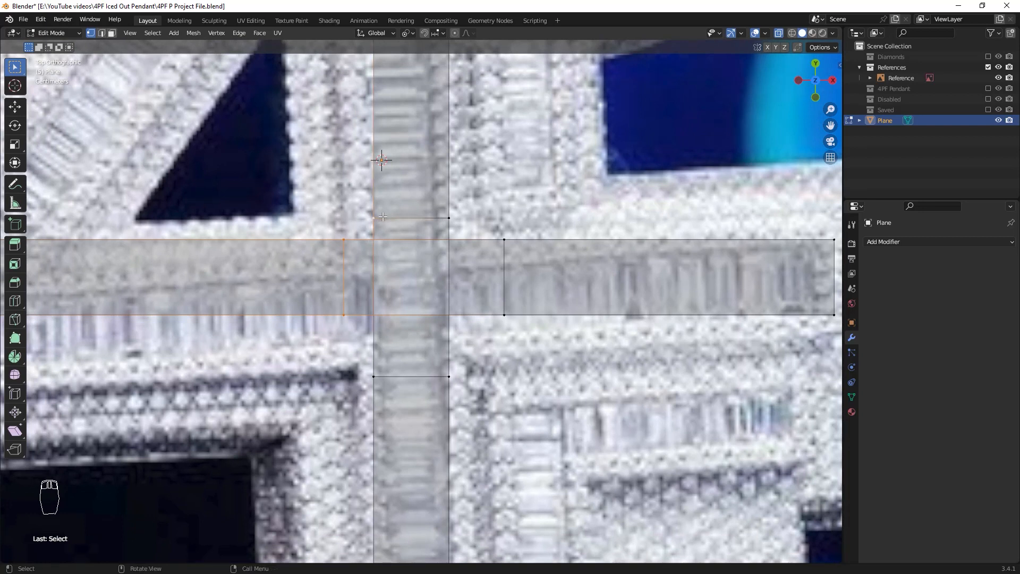
text(x)
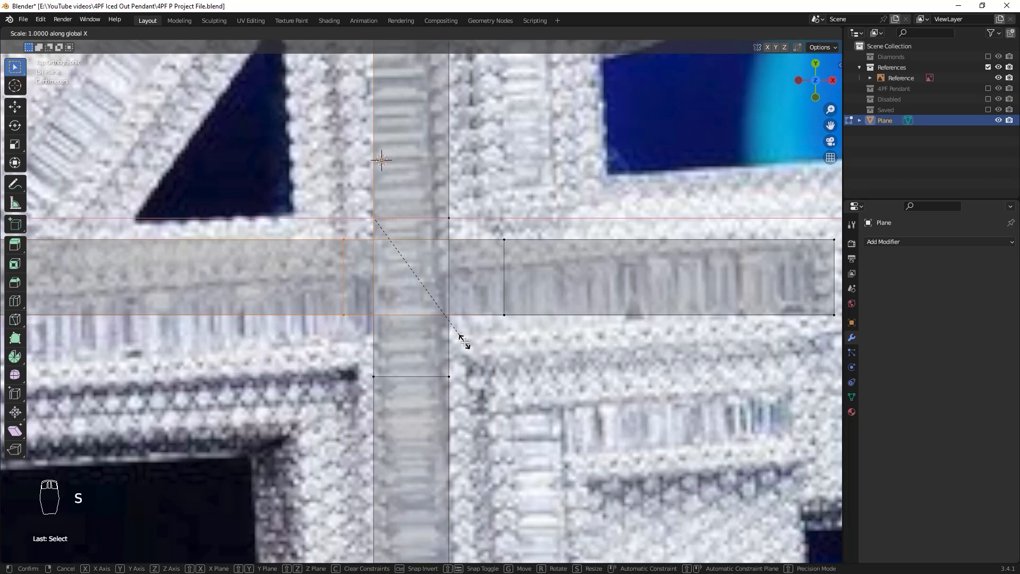
text(0)
click(464, 342)
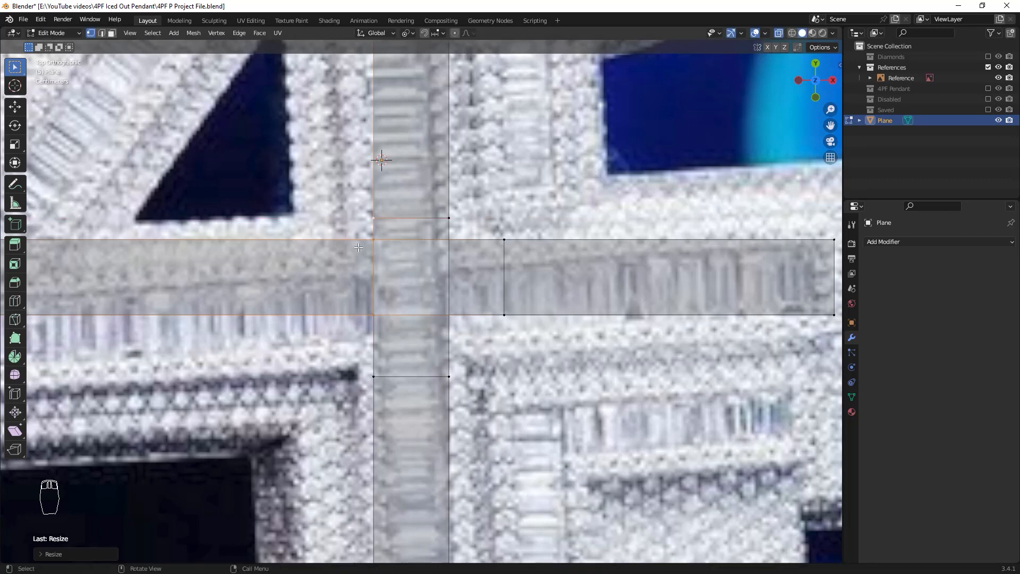
Align the horizontal strip's right cut with the vertical strip's right edge by scaling to 0 along X
click(546, 359)
click(589, 233)
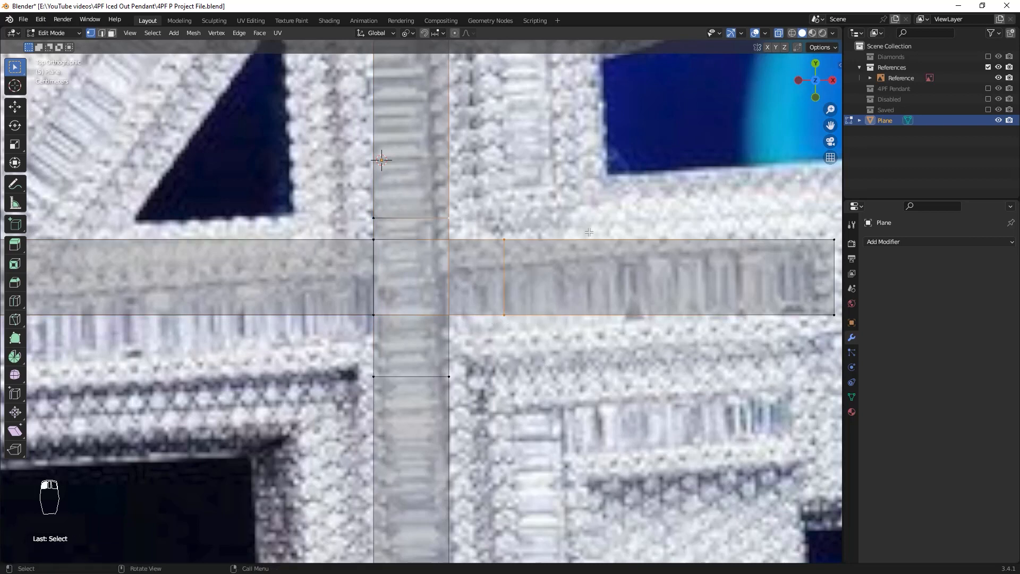
key(s)
key(x)
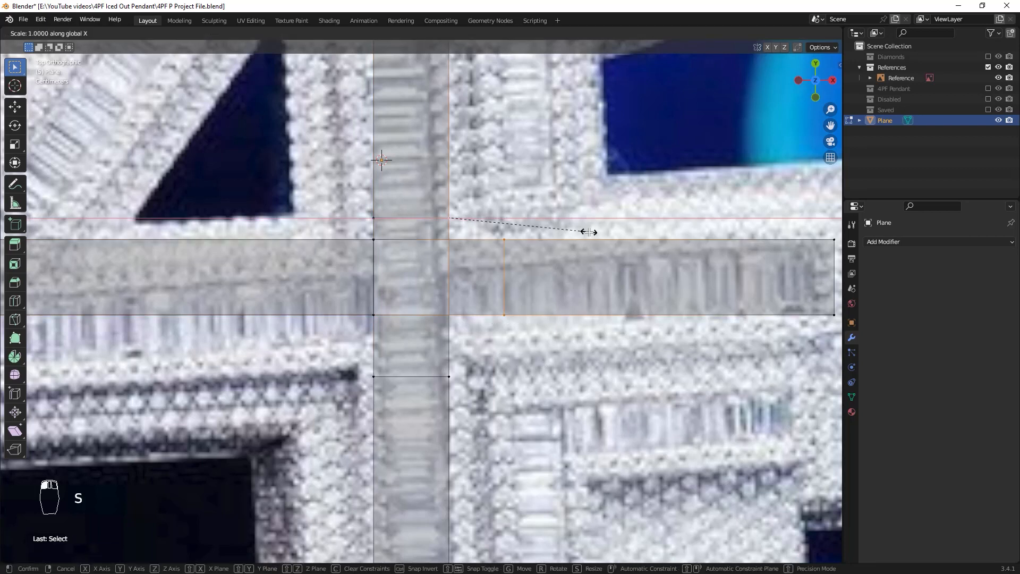
text(0)
click(589, 232)
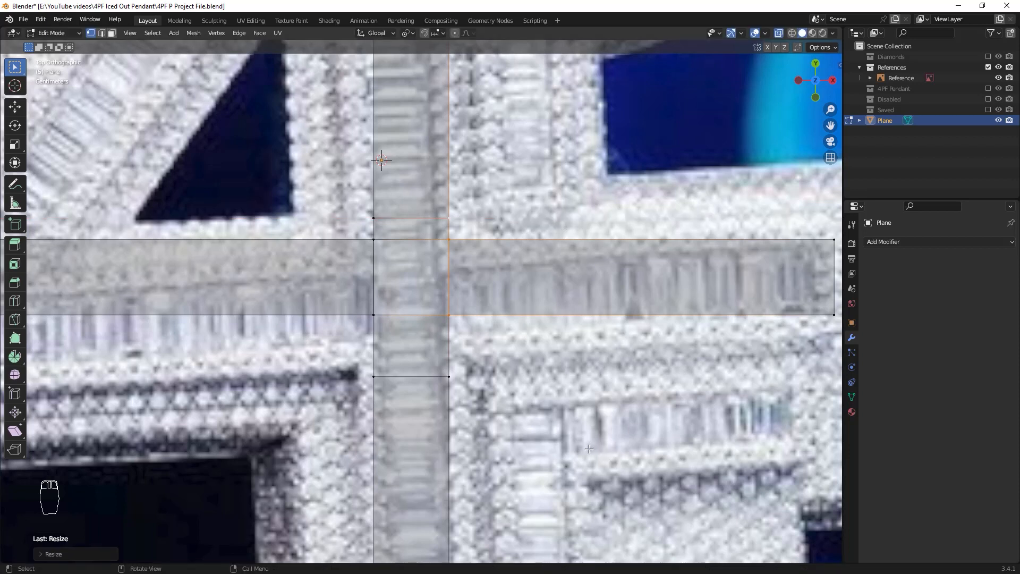
Align the vertical strip's lower cut with the horizontal strip's lower edge by scaling to 0 along Y
drag(601, 458, 241, 352)
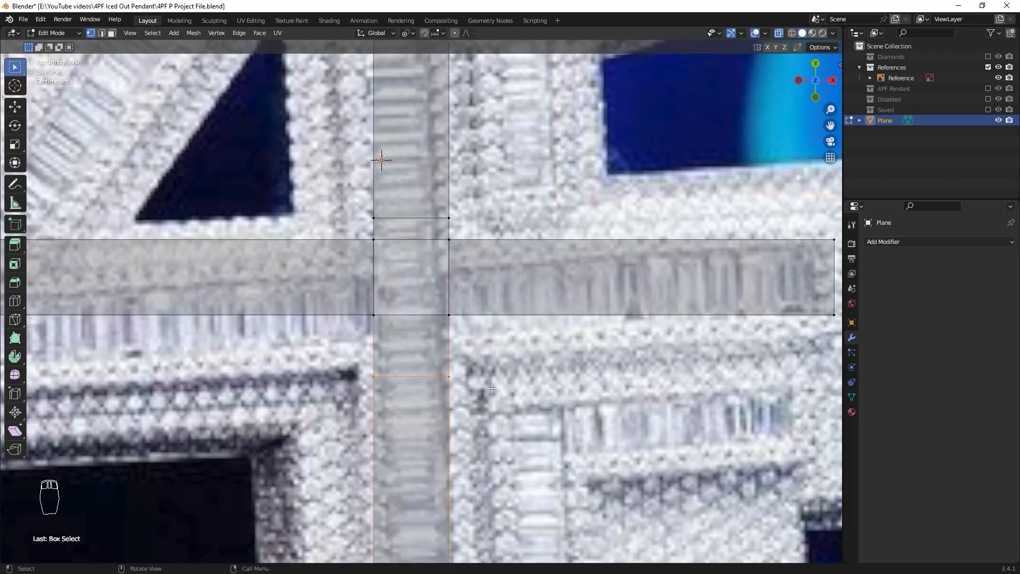
shift+click(451, 315)
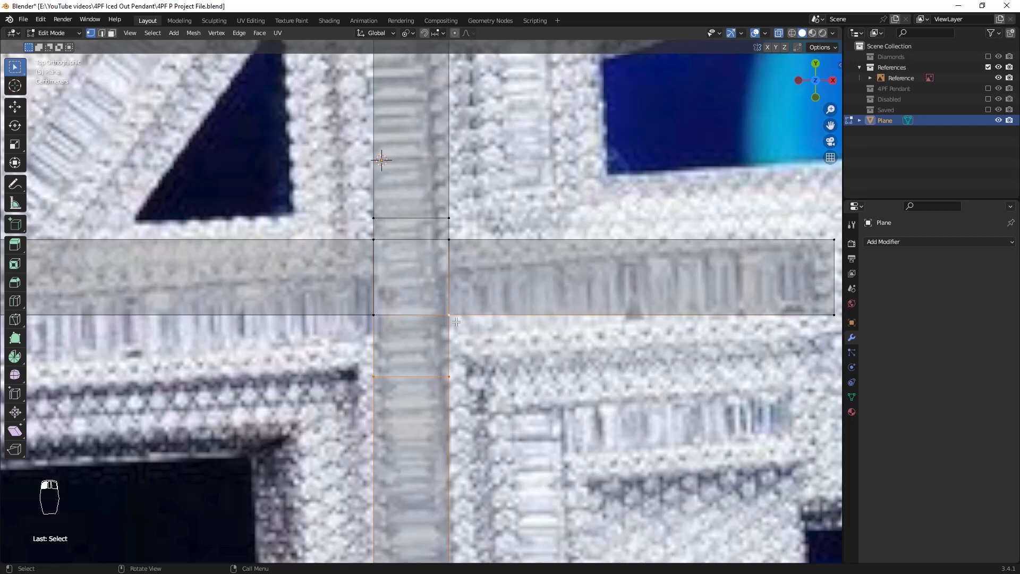
scroll(456, 321, up, 1)
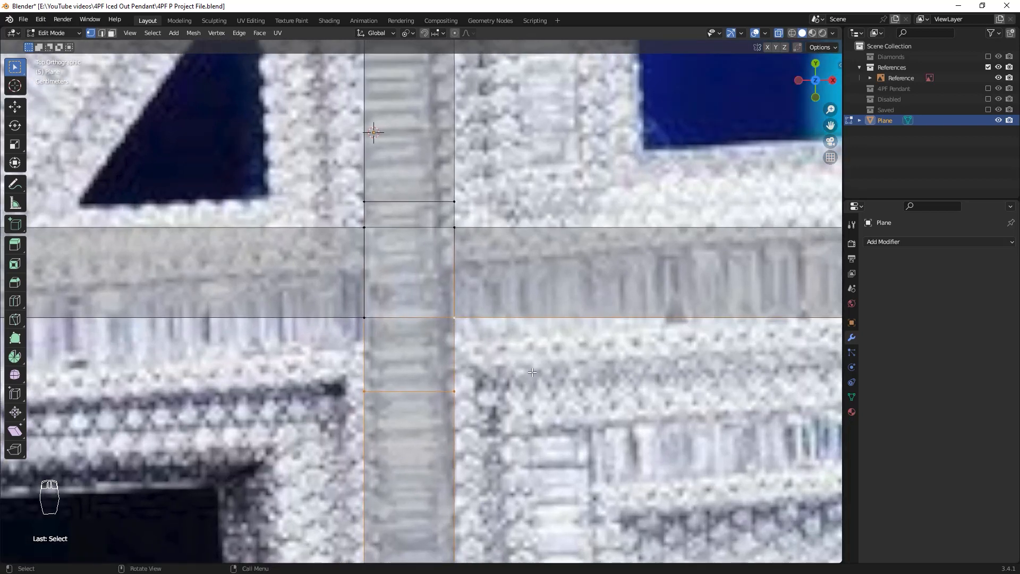
key(s)
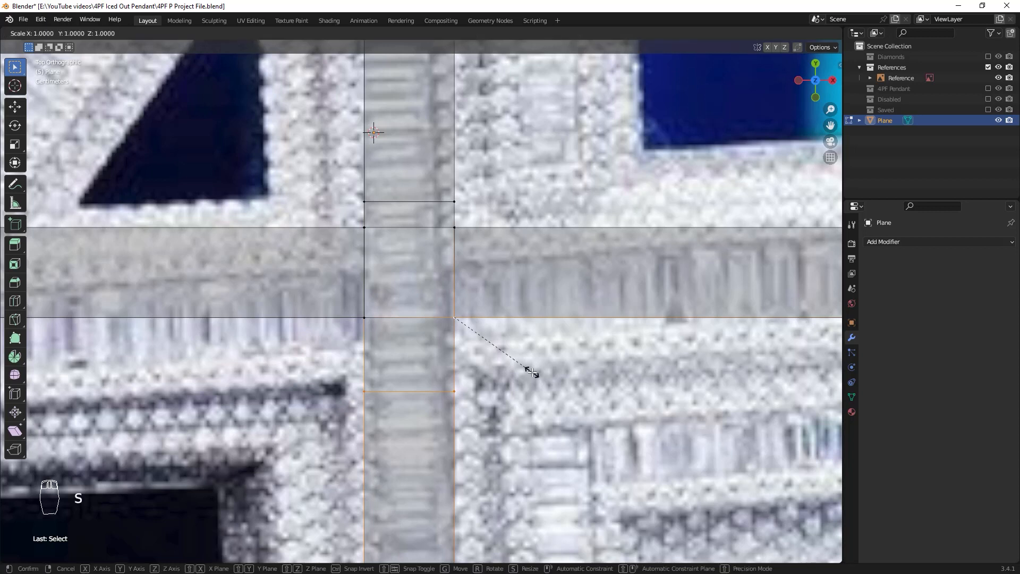
key(y)
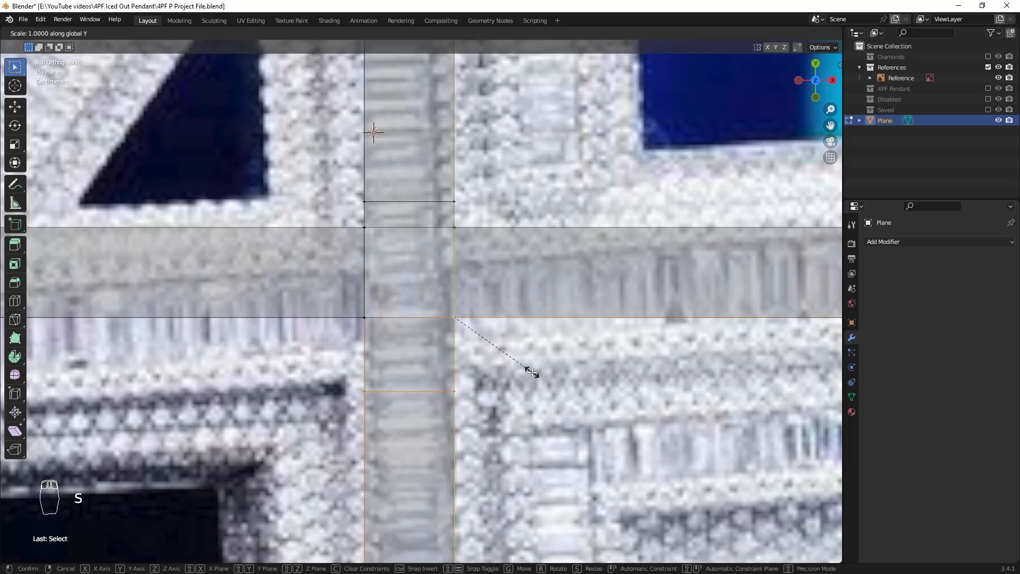
text(0)
Undo the last selection mistakes and align the vertical strip's upper cut with the horizontal strip's upper edge by scaling along Y
key(ctrl+z)
key(ctrl+z)
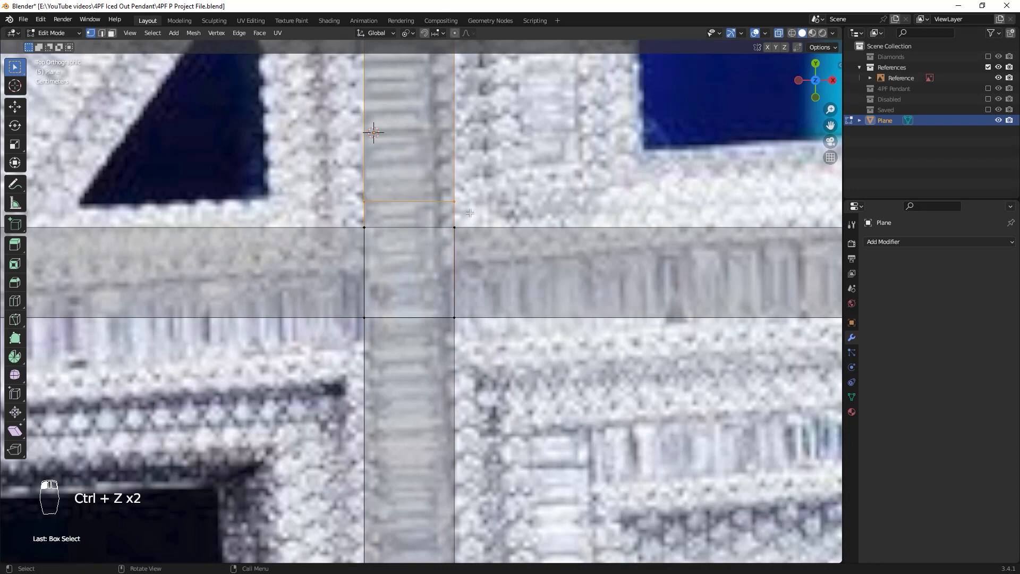
key(s)
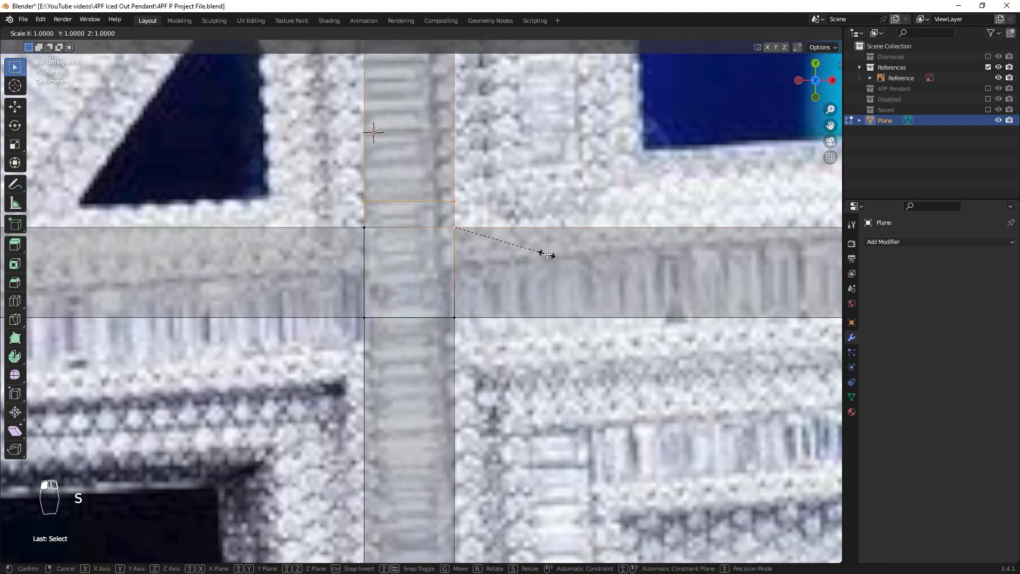
click(544, 252)
Enable Auto Merge Vertices and merge the overlapping vertices at the crossing's upper-right corner by moving one in place
scroll(625, 220, up, 1)
scroll(625, 220, up, 1)
click(512, 314)
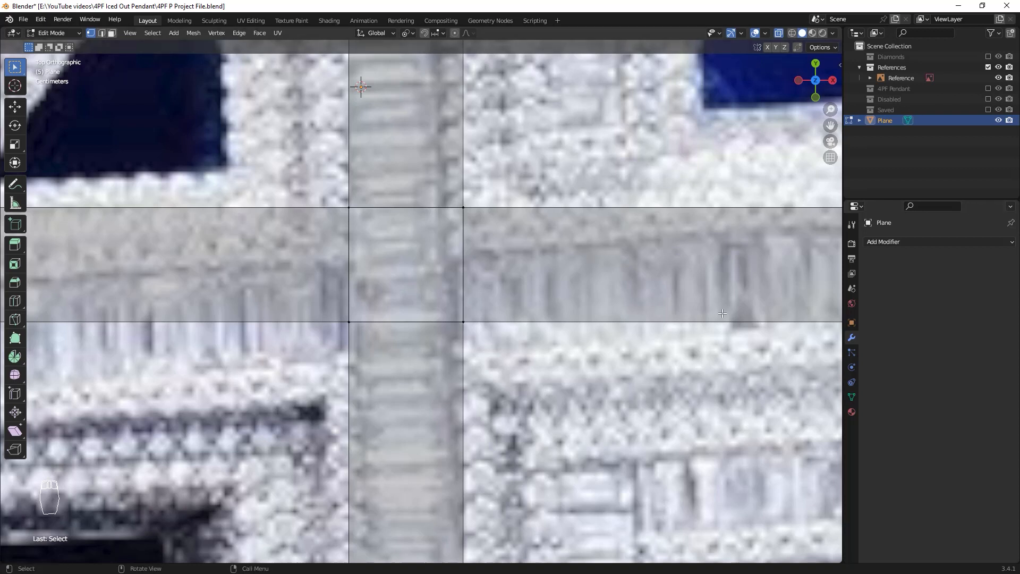
click(797, 47)
shift+middle_drag(488, 205, 544, 206)
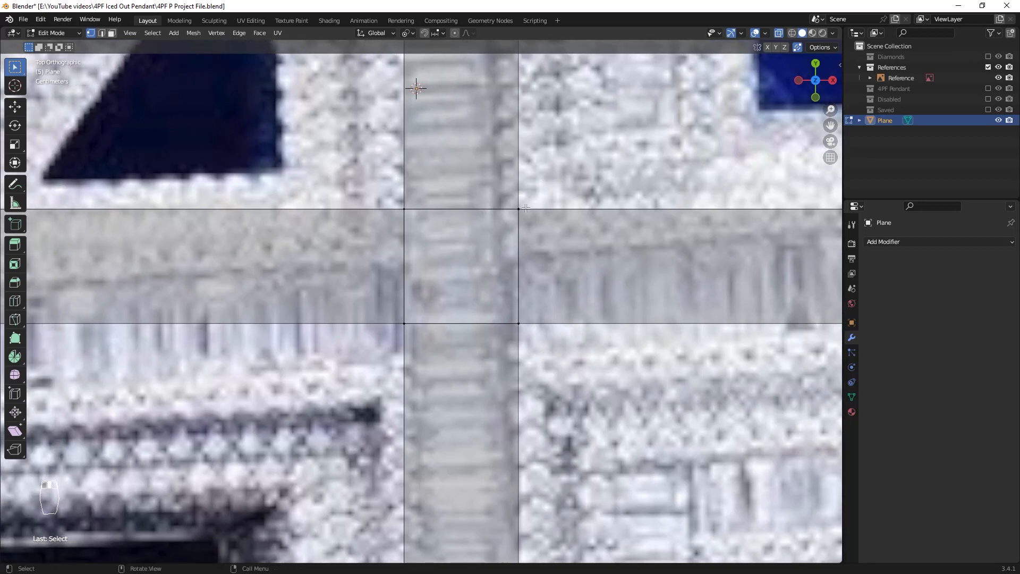
click(520, 213)
key(g)
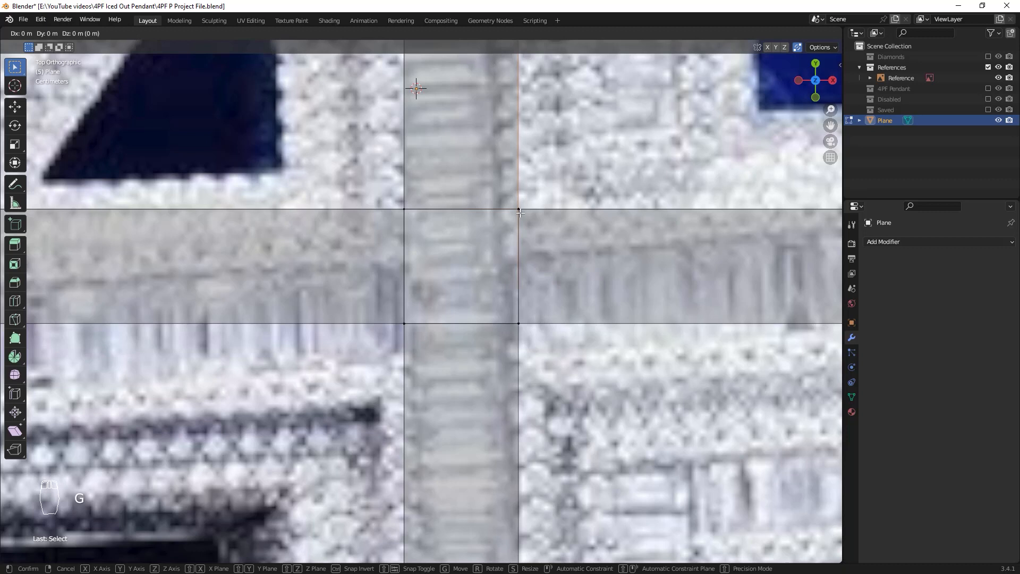
click(520, 213)
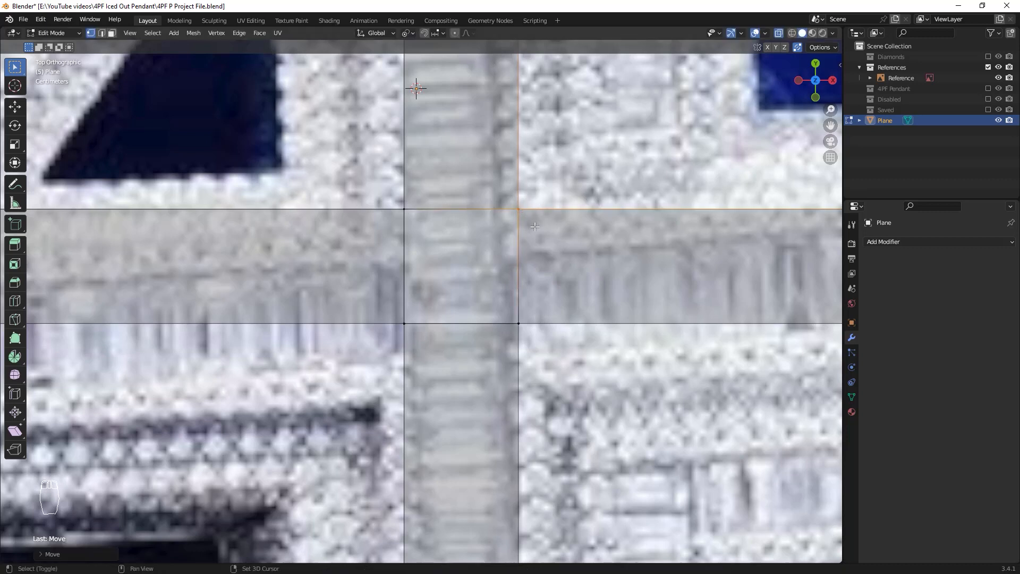
Merge the overlapping vertices at the crossing's upper-left, lower-right and lower-left corners by moving one vertex of each in place
shift+middle_drag(549, 186, 528, 201)
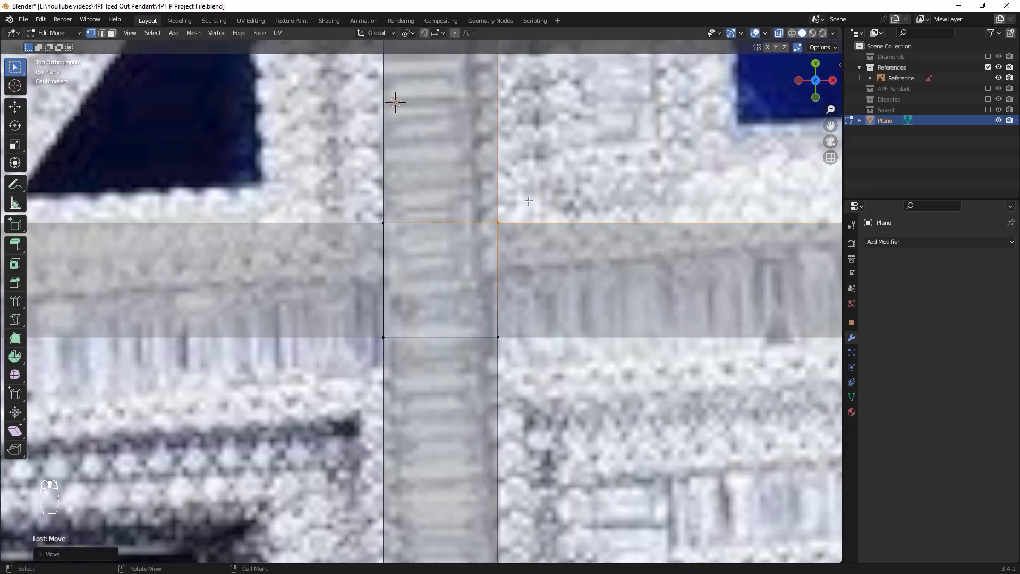
click(391, 221)
key(g)
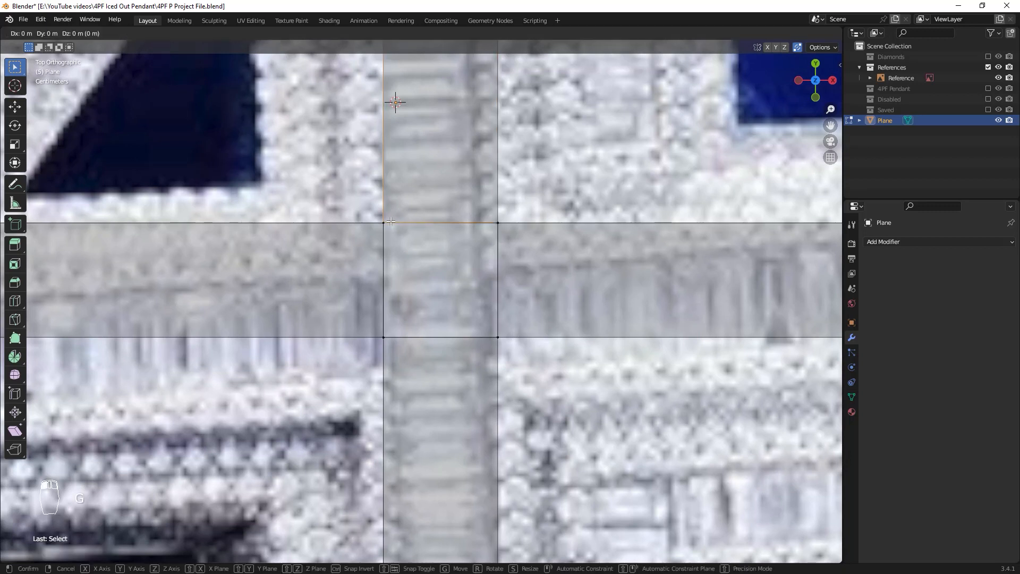
click(391, 222)
click(497, 334)
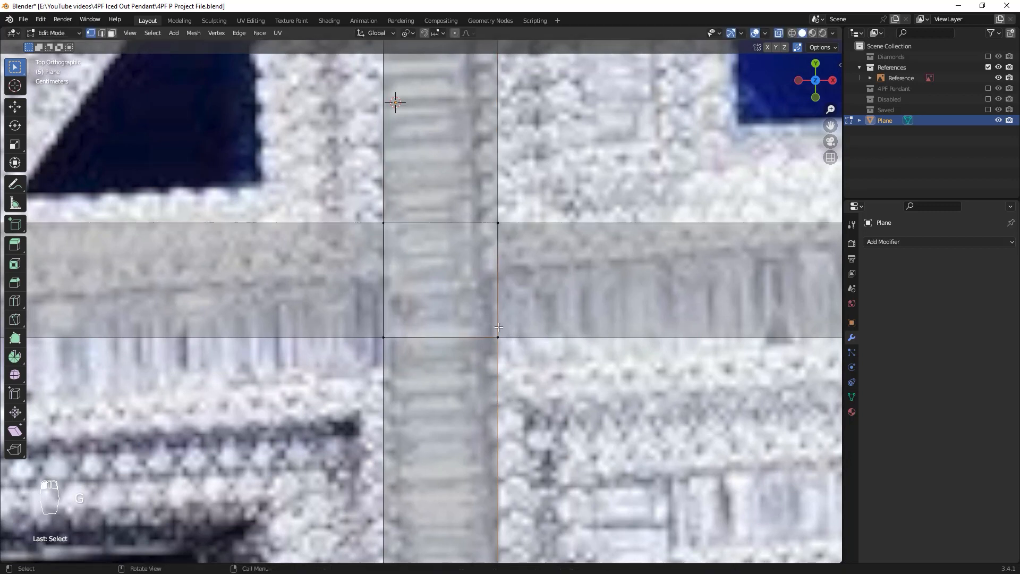
key(g)
click(436, 343)
key(ctrl+z)
key(ctrl+z)
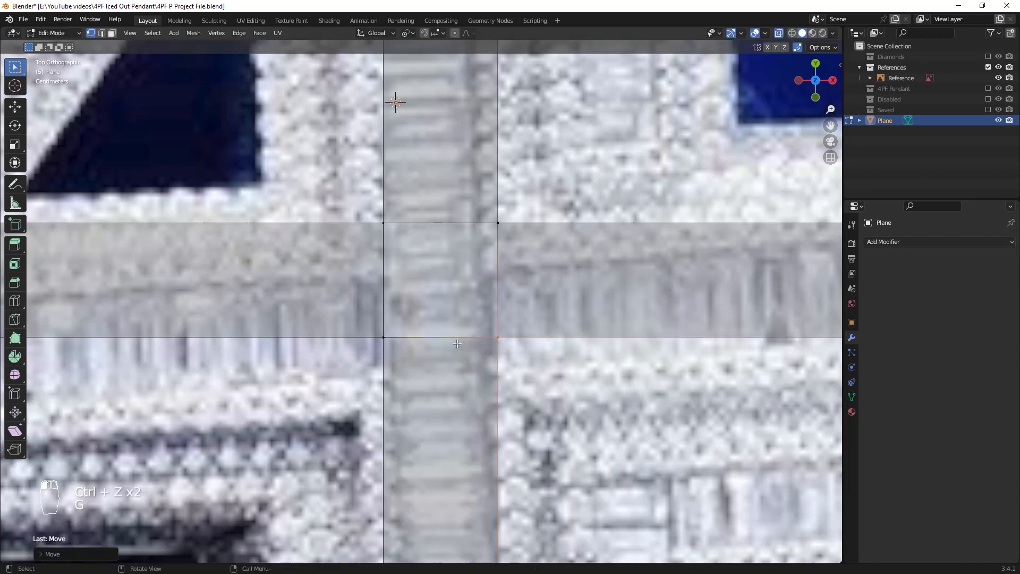
click(380, 336)
key(g)
click(383, 337)
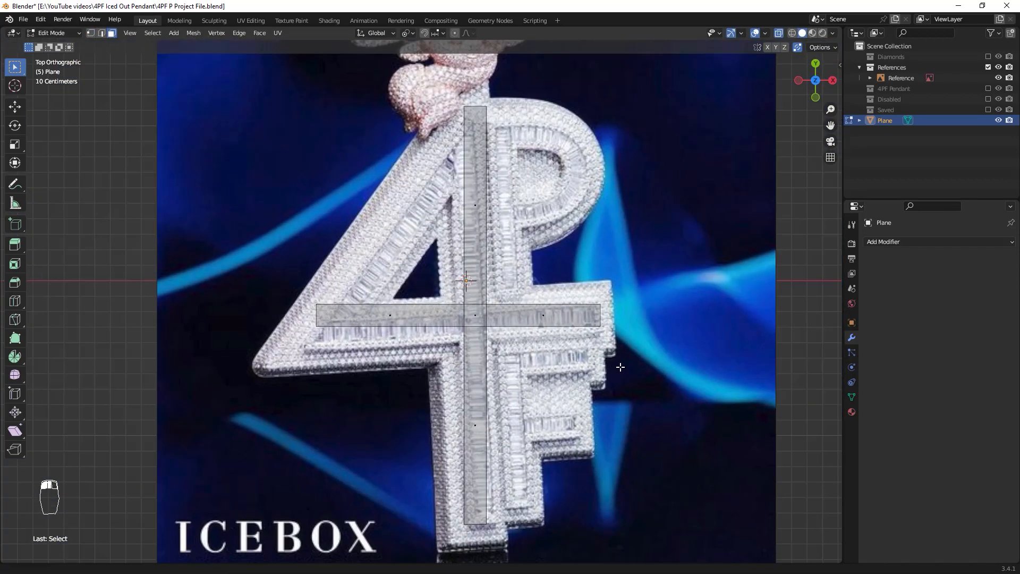
Add a loop cut across the horizontal strip's left arm and slide it outward to where the diagonal baguette row meets it
scroll(620, 367, down, 1)
scroll(493, 372, up, 3)
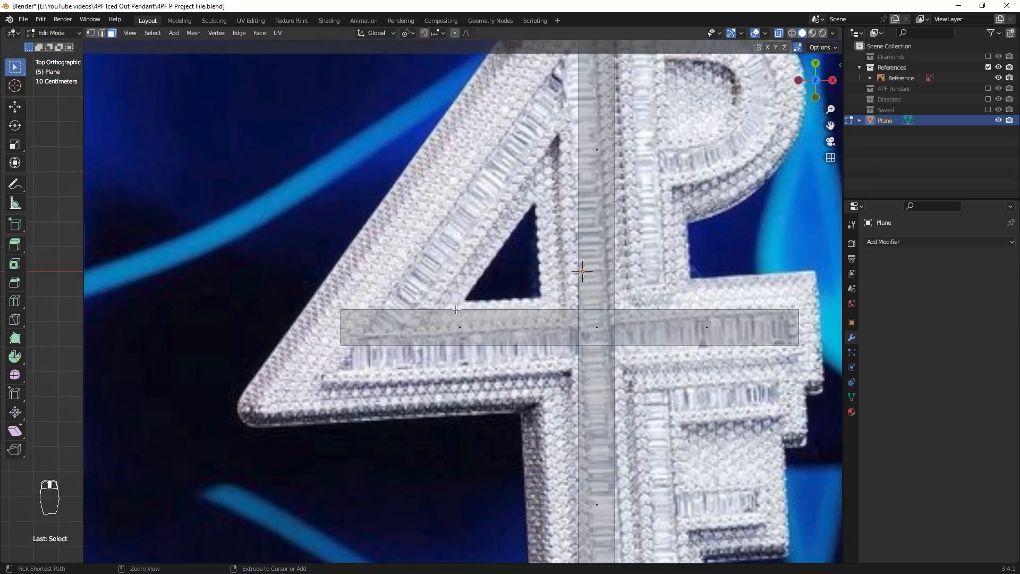
key(ctrl+e)
key(ctrl+r)
click(500, 318)
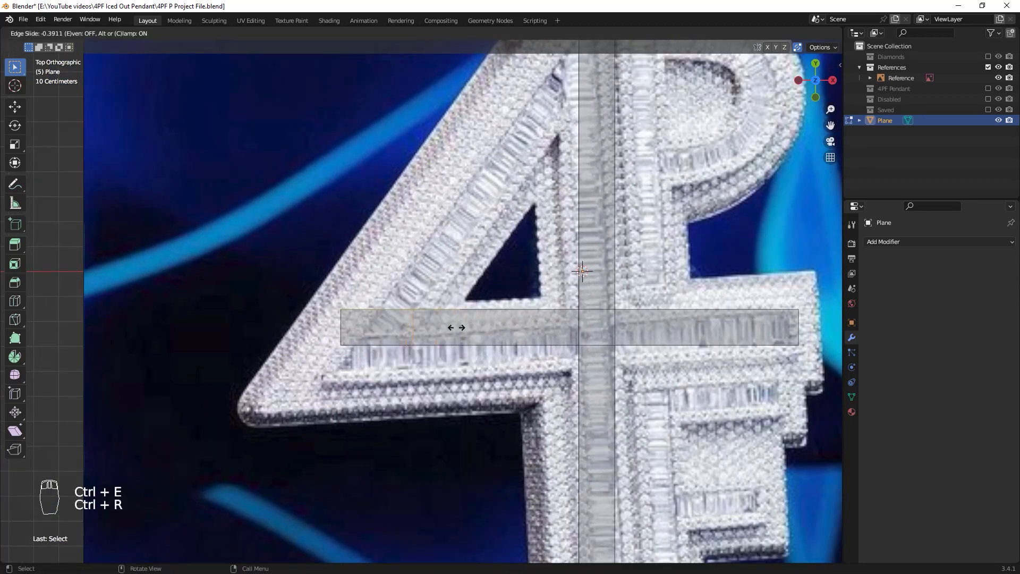
click(463, 326)
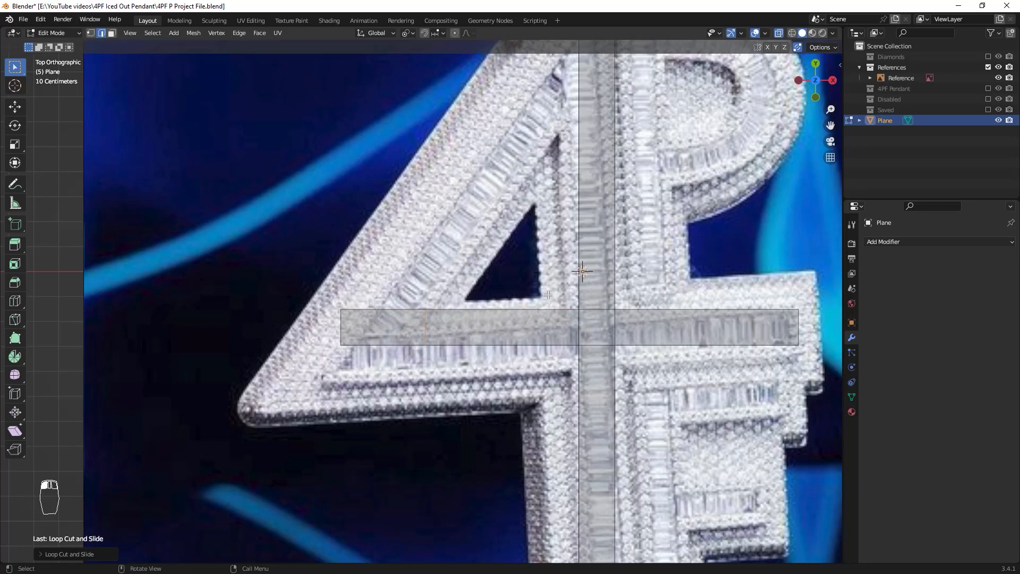
key(g)
key(g)
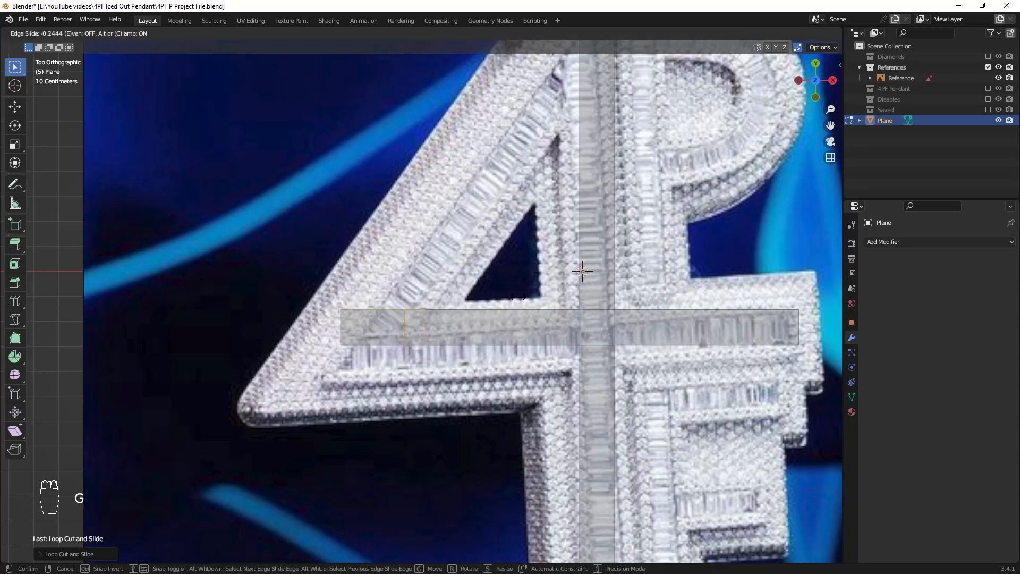
click(582, 271)
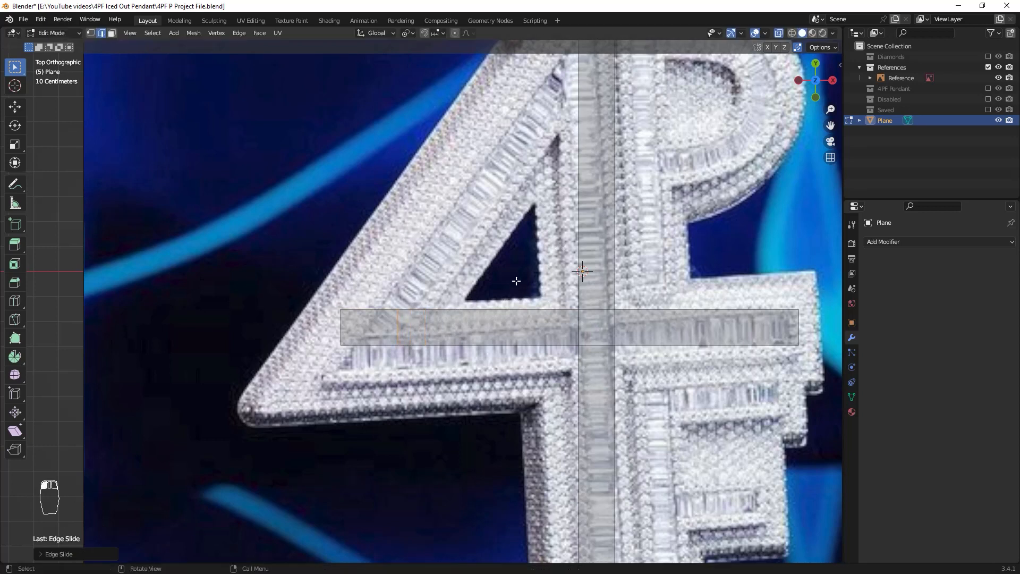
Add a loop cut across the vertical strip's upper arm and slide it up close to the strip's top end
shift+middle_drag(582, 270, 525, 431)
key(ctrl+r)
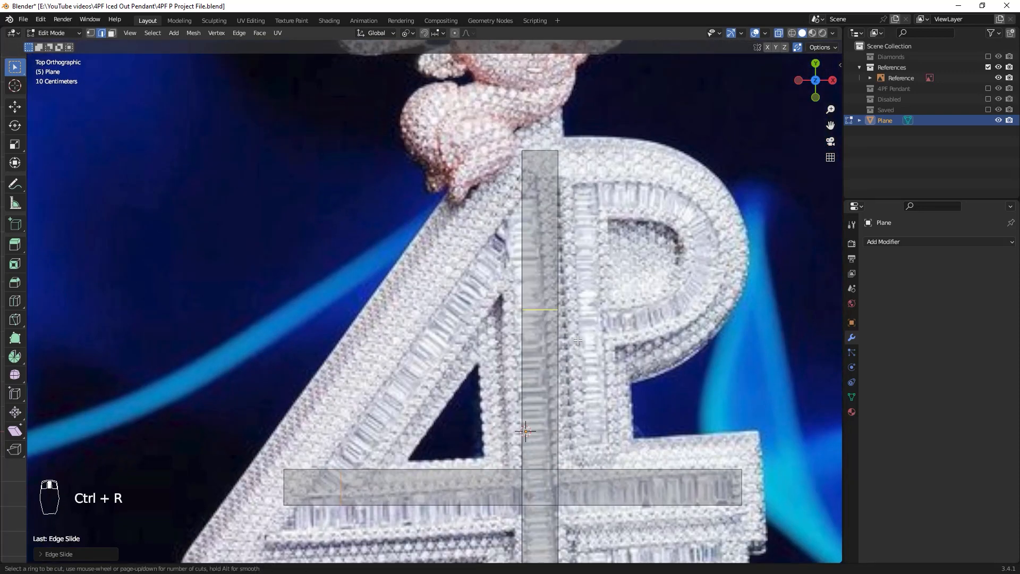
click(581, 338)
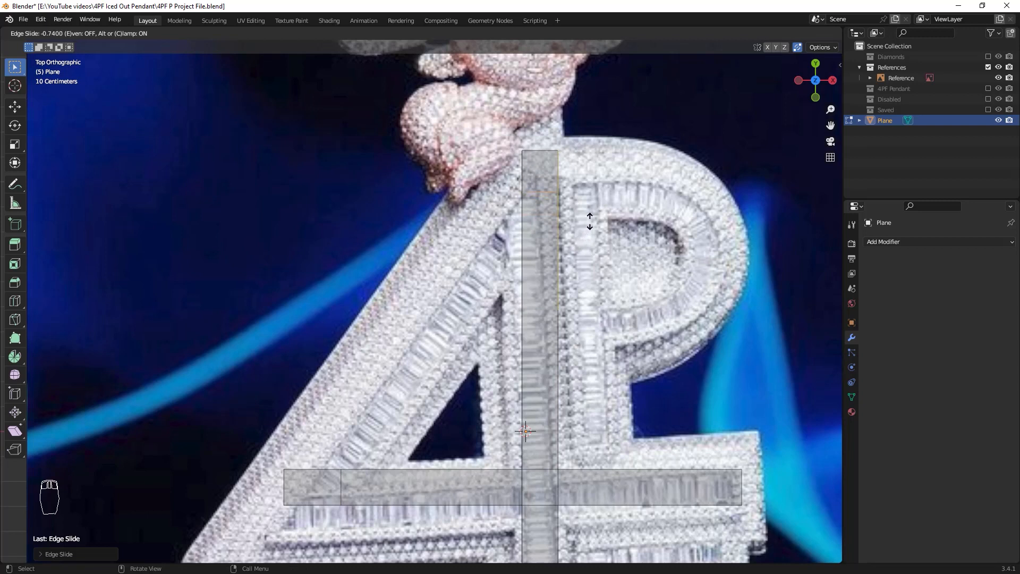
click(589, 221)
key(ctrl+z)
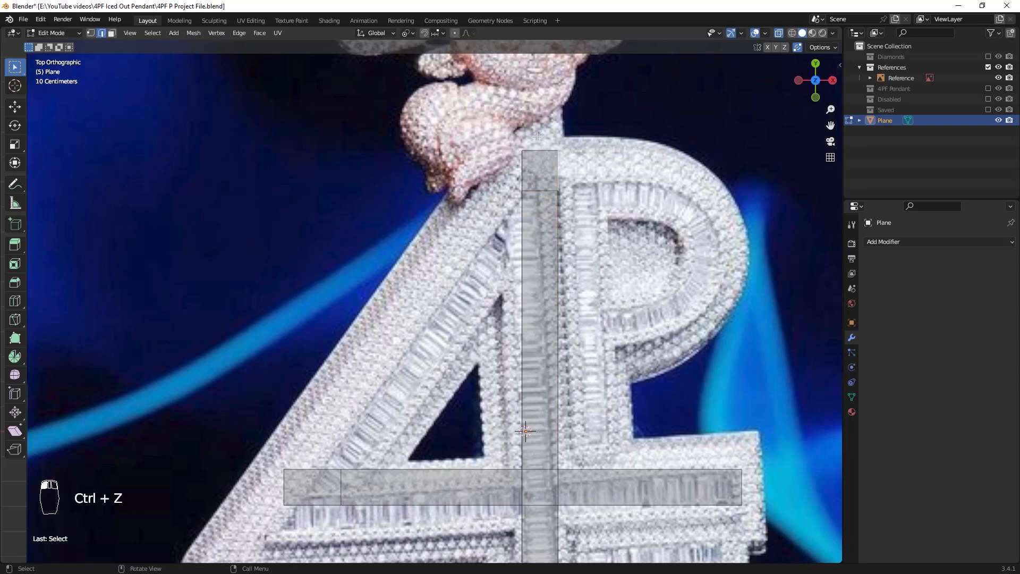
Fill a diagonal face between the vertical strip's top-left edge segment and the horizontal strip's far-left upper edge segment
shift+middle_drag(315, 470, 340, 410)
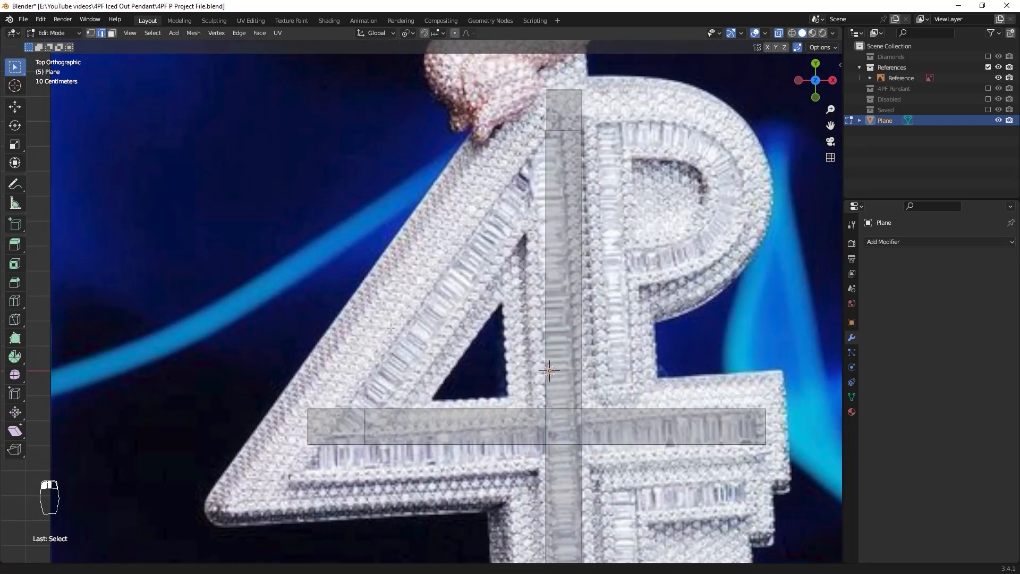
shift+click(338, 409)
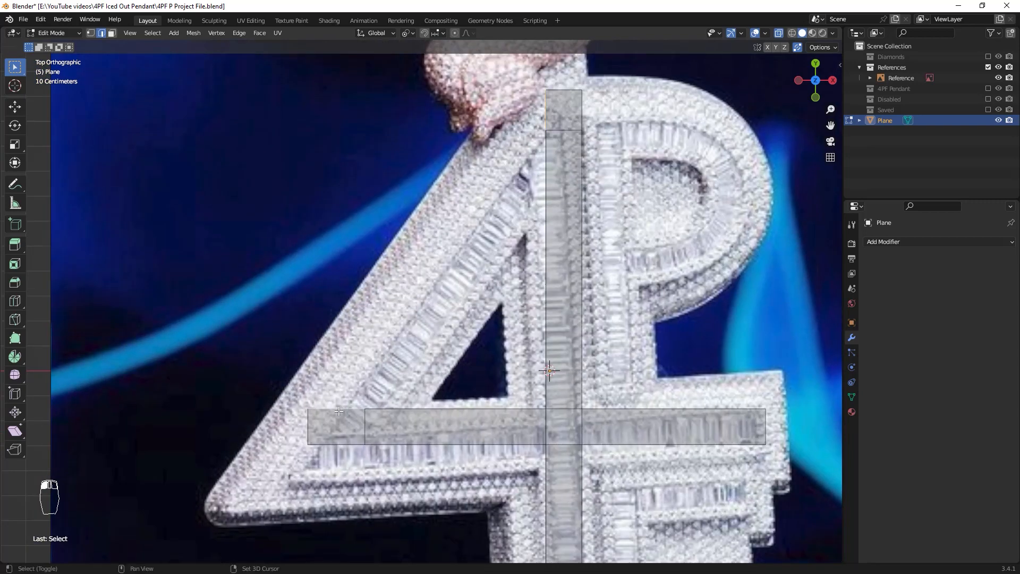
key(f)
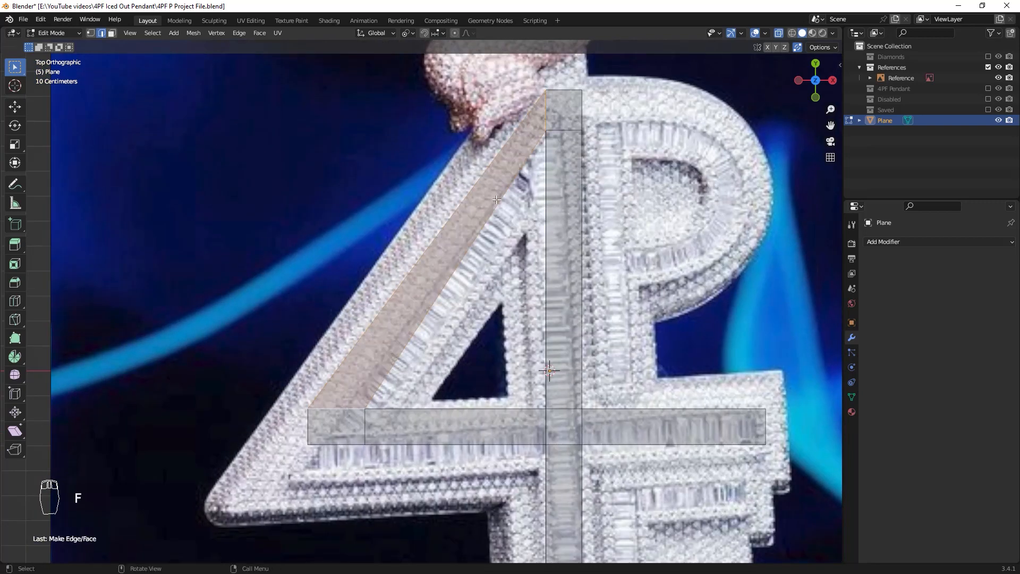
Move the horizontal strip's left-end vertices about 0.08 m inward along X to narrow the diagonal strip
shift+scroll(310, 408, down, 3)
key(1)
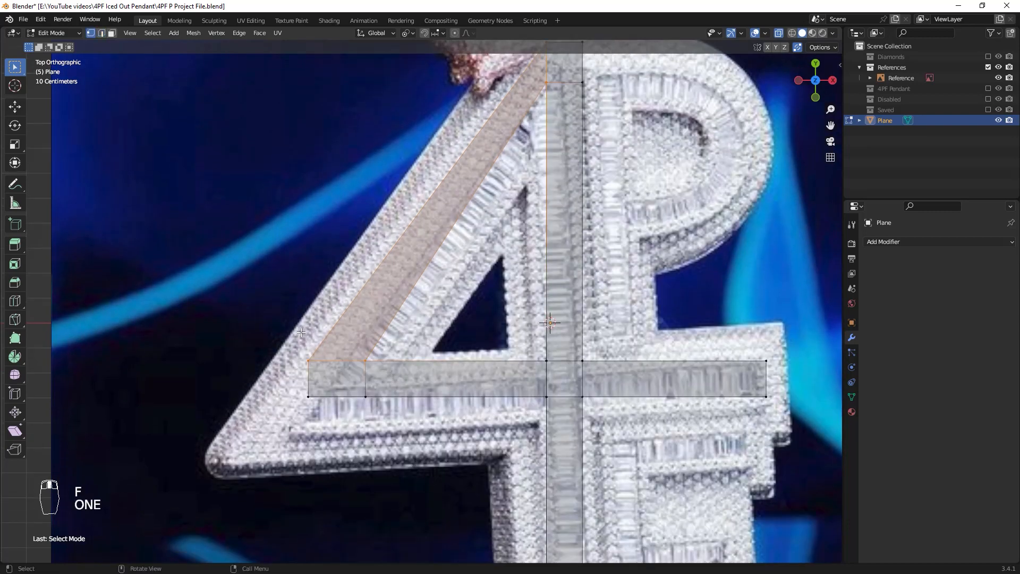
drag(301, 333, 319, 423)
key(g)
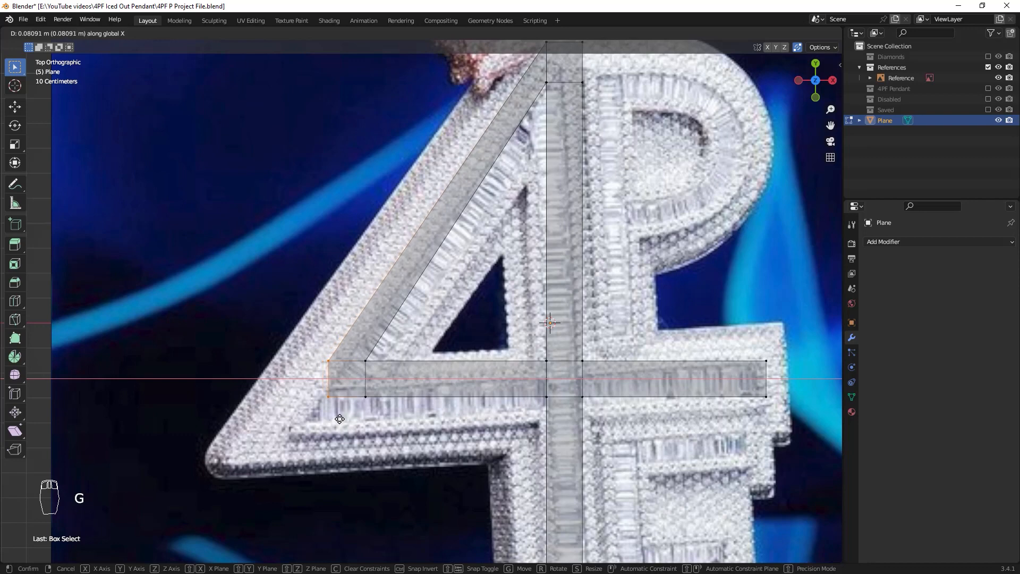
click(338, 419)
Lower the vertices of the vertical strip's upper cut along Y to adjust the diagonal's inner edge
shift+middle_drag(532, 59, 463, 188)
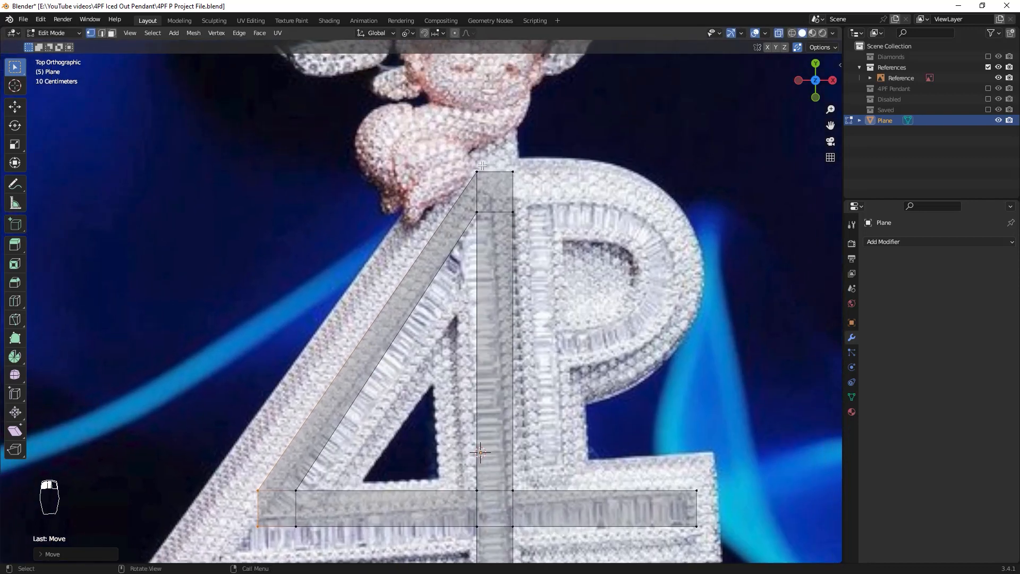
drag(459, 154, 460, 210)
key(g)
key(x)
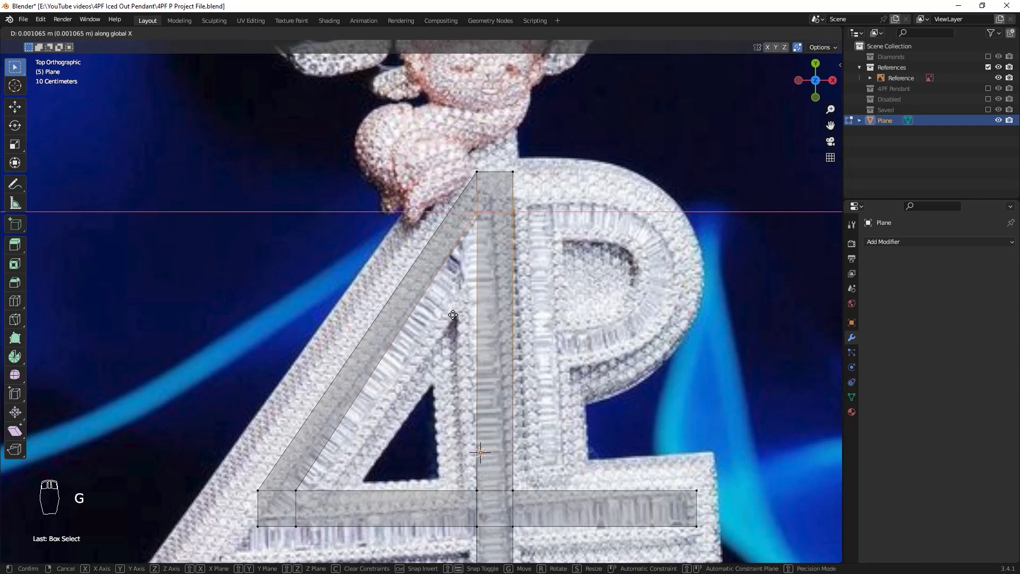
key(y)
click(456, 433)
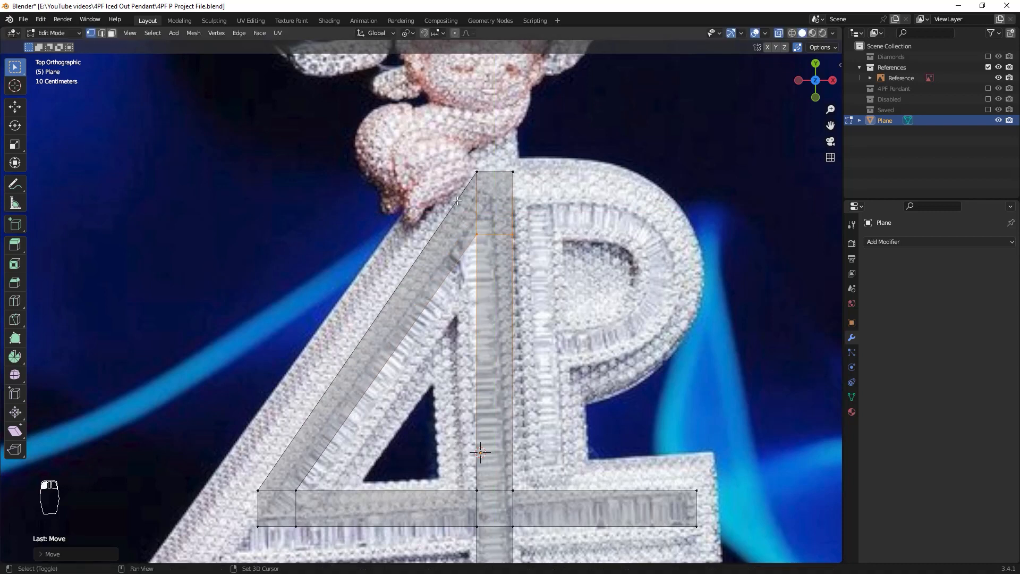
Lower the vertical strip's top-end vertices slightly along Y
click(565, 185)
key(g)
key(y)
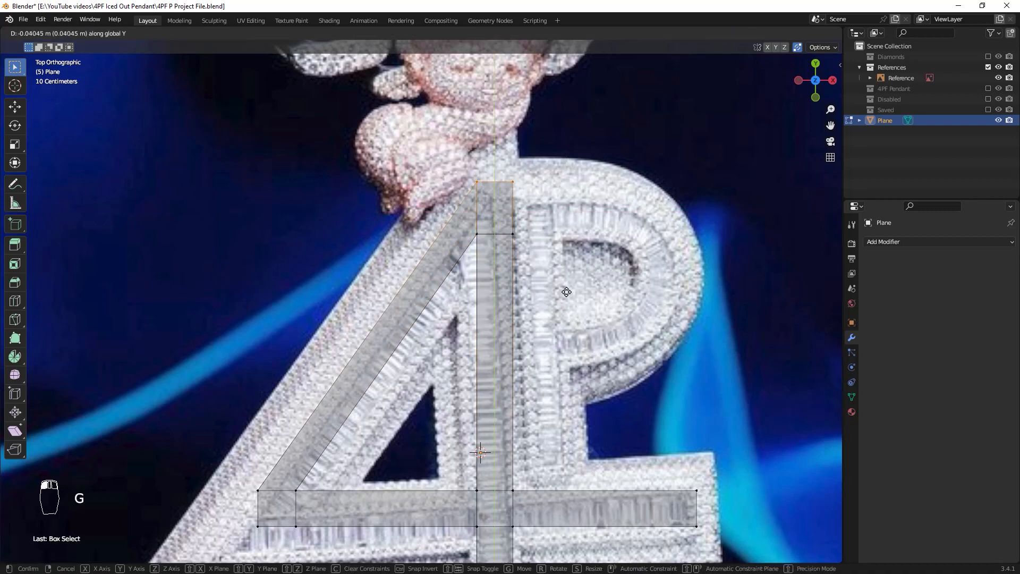
click(563, 271)
Shift the horizontal strip's left-end vertices slightly inward along X to match the strip width
shift+middle_drag(389, 373, 418, 285)
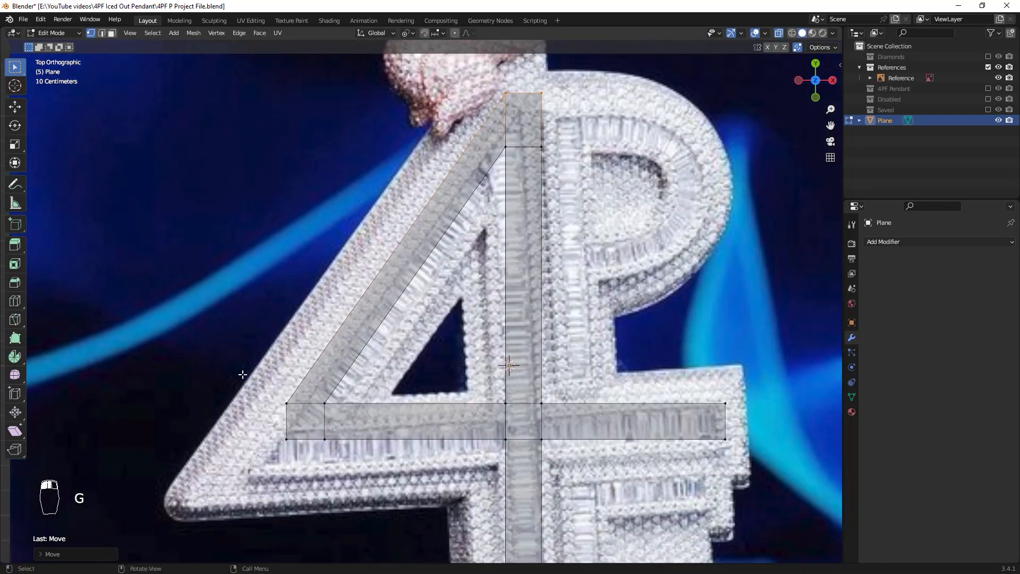
drag(231, 386, 293, 462)
key(g)
key(y)
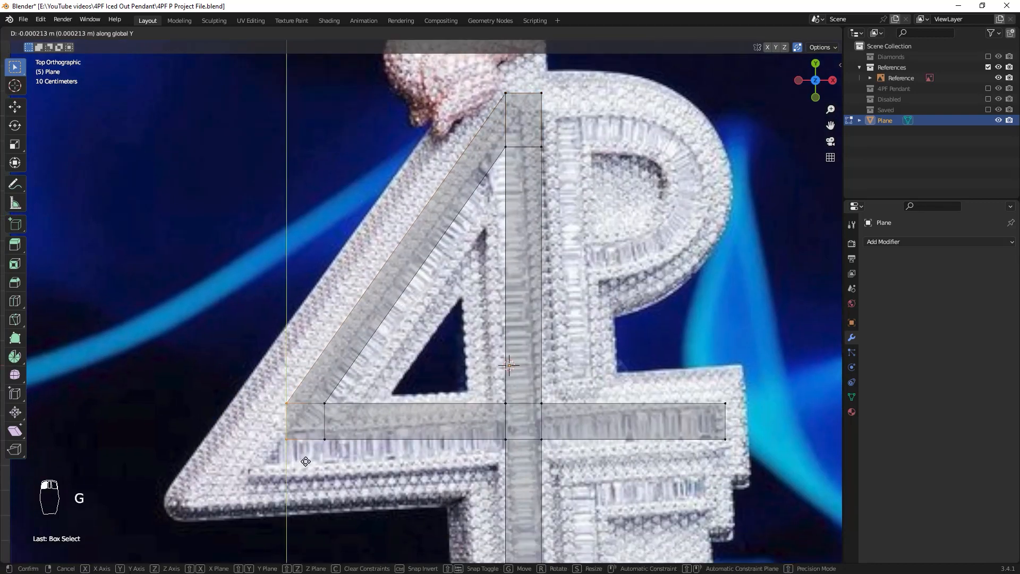
key(x)
click(318, 456)
Examine the proportions of the 4 shape with X-ray off and with the viewport overlays hidden and shown
scroll(372, 398, down, 2)
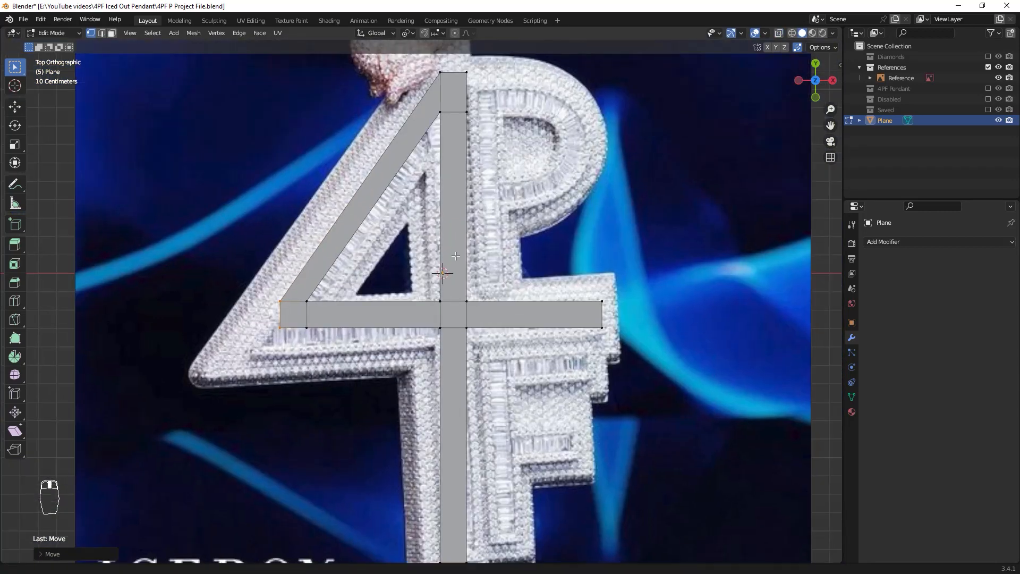
scroll(425, 345, up, 2)
scroll(516, 341, down, 4)
scroll(515, 340, down, 1)
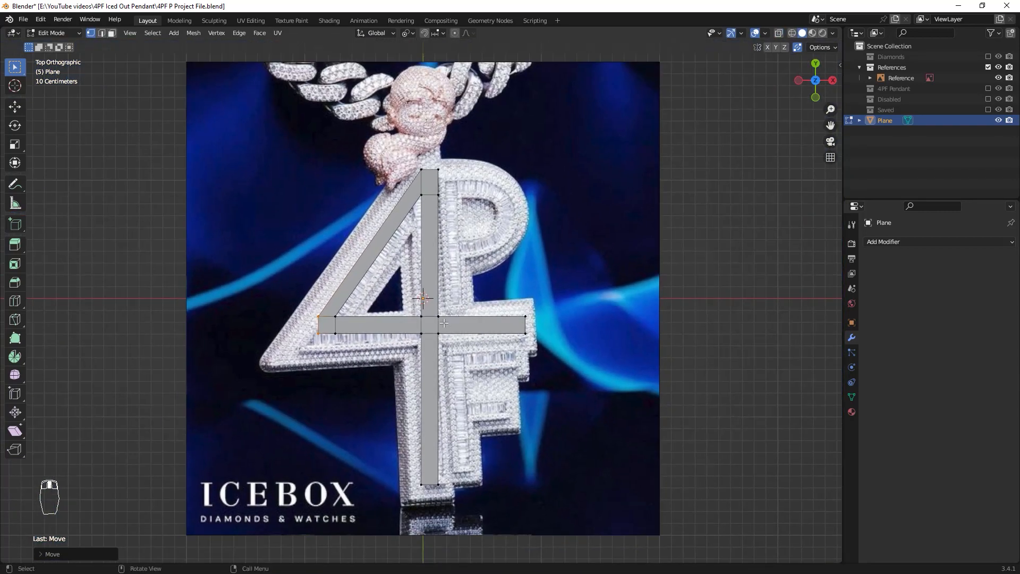
key(alt+z)
key(alt+z)
key(alt+shift+z)
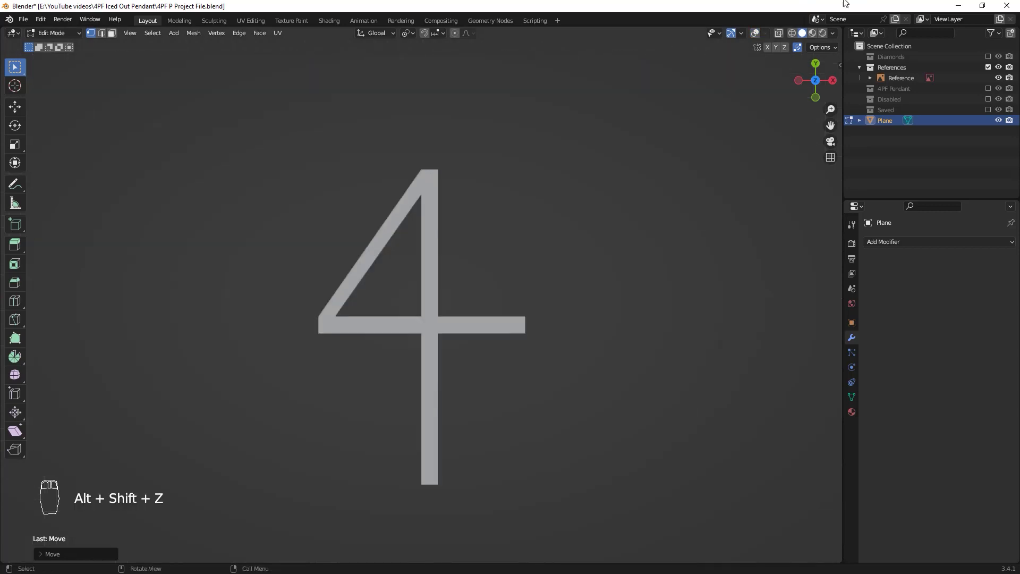
click(754, 33)
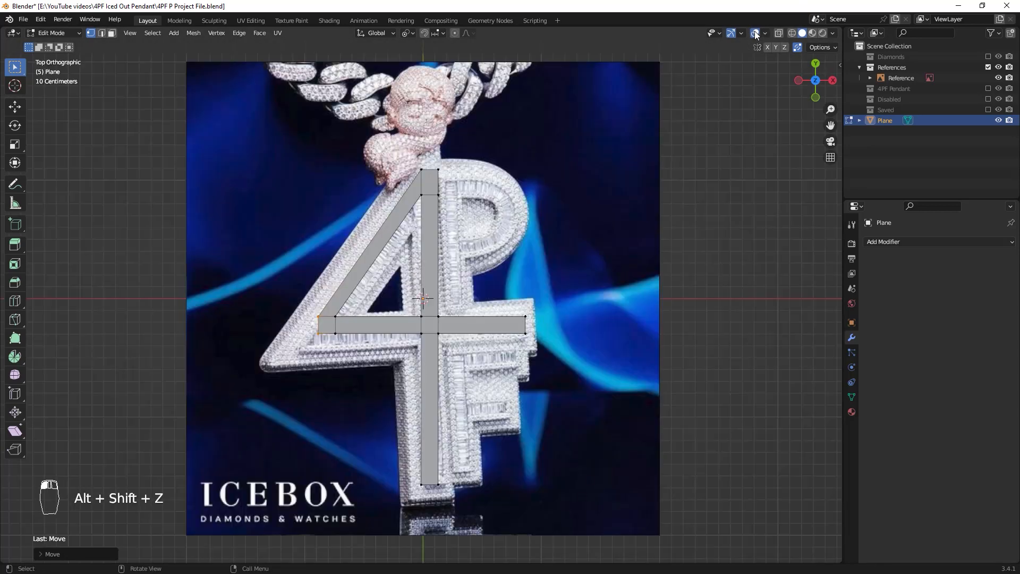
click(755, 33)
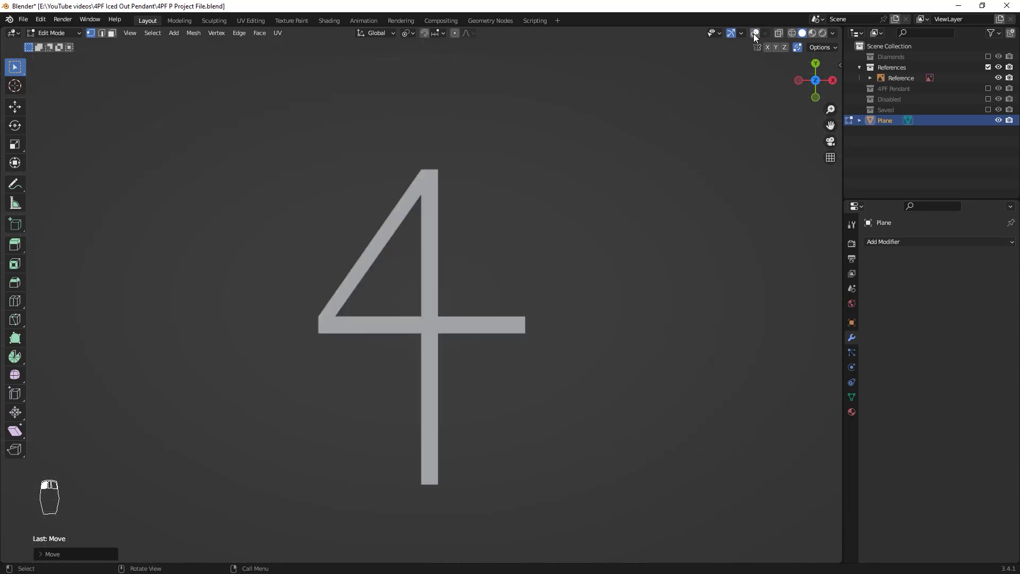
scroll(538, 318, down, 2)
scroll(539, 265, up, 3)
key(alt+z)
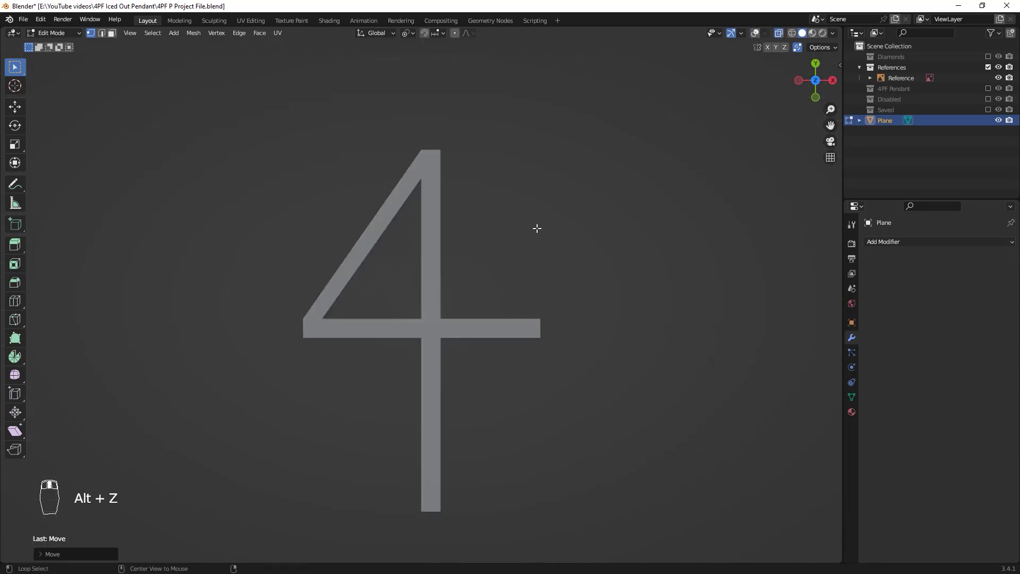
key(alt+z)
key(alt+shift+z)
Turn X-ray on and raise the 4's top-end vertices slightly along Y
key(1)
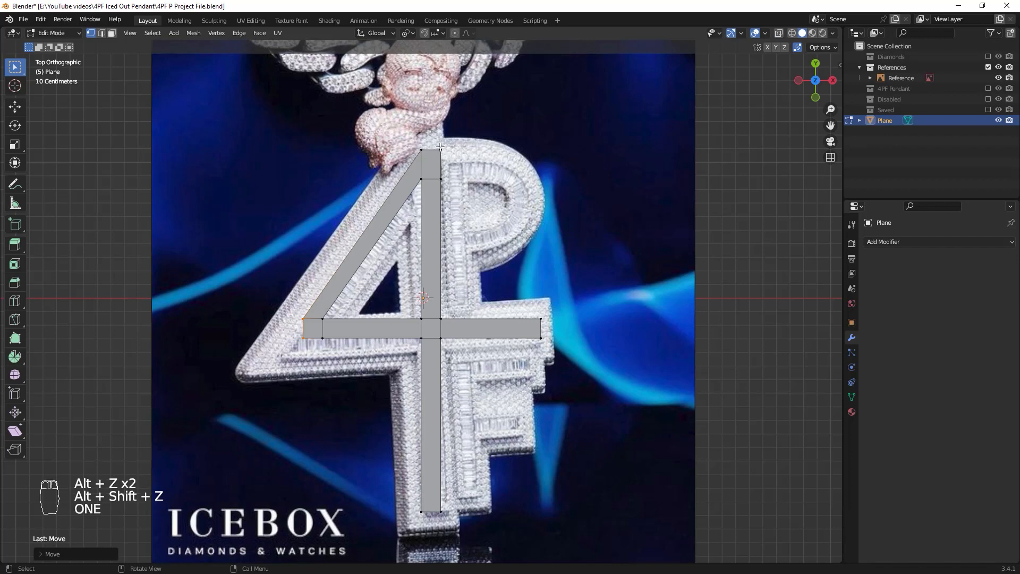
drag(413, 146, 474, 156)
key(alt+z)
key(g)
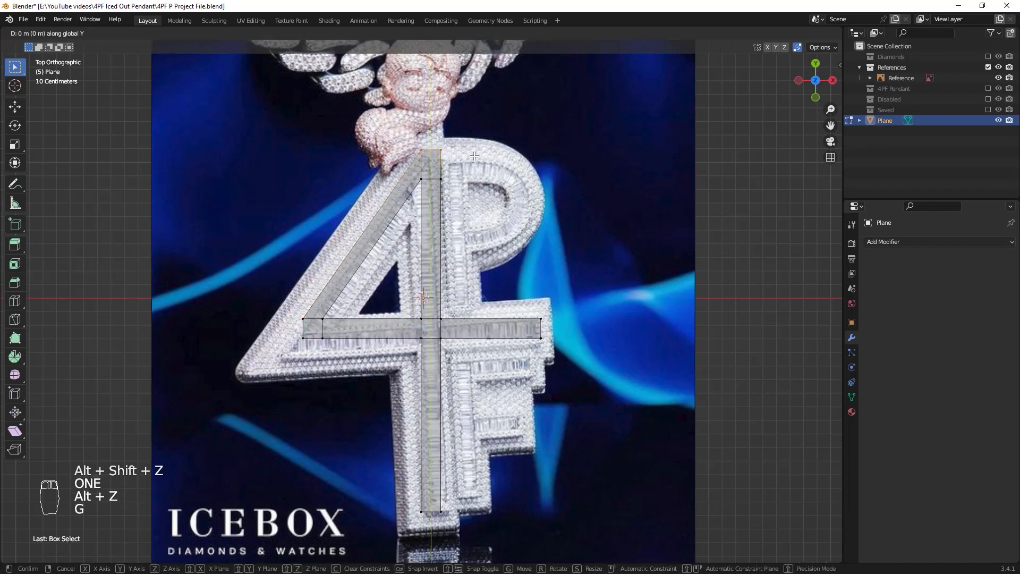
click(511, 151)
Hide the viewport overlays and nudge the vertices of the vertical strip's upper cut slightly down along Y
key(alt+shift+z)
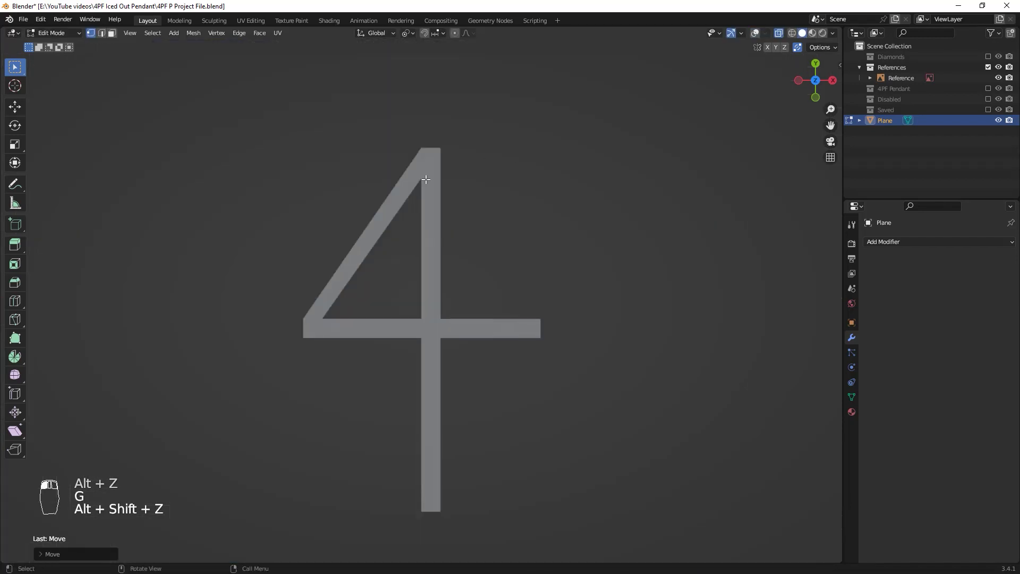
click(458, 186)
key(g)
key(y)
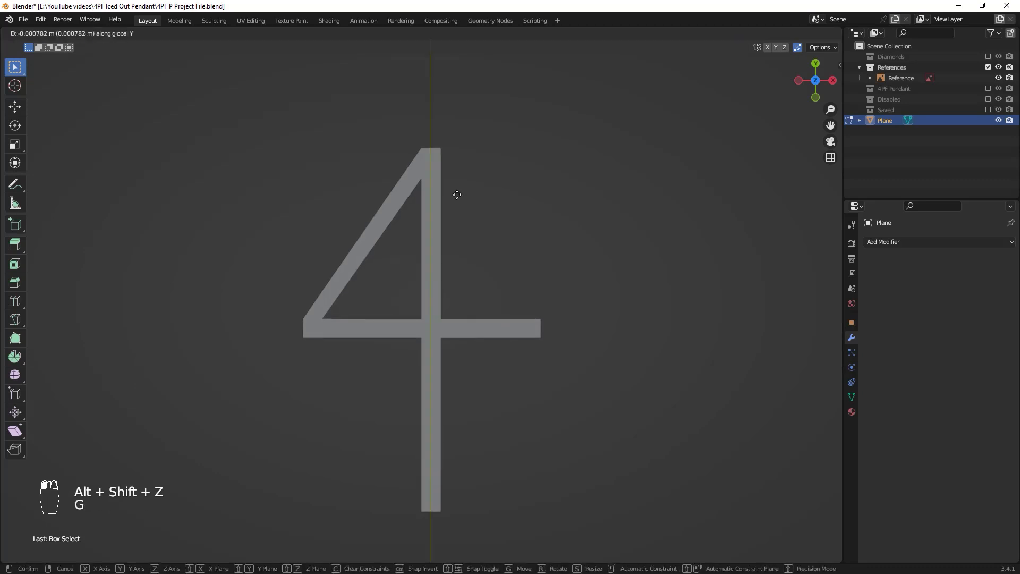
click(457, 193)
Shift the horizontal strip's left-end and adjacent inner vertices slightly outward along X, and show the viewport overlays again
drag(292, 303, 310, 350)
key(g)
key(x)
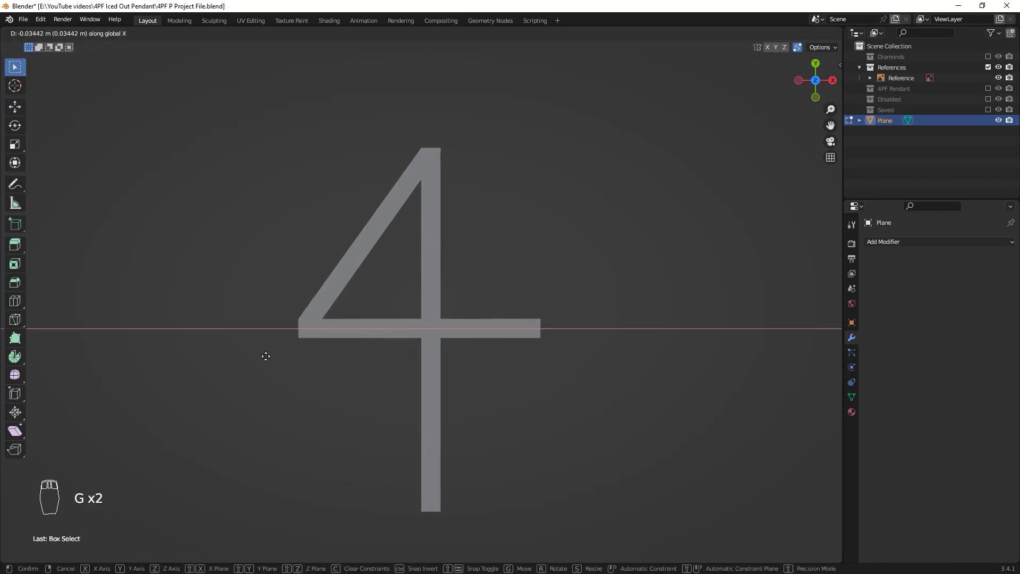
click(266, 355)
drag(313, 313, 336, 360)
key(g)
key(x)
click(321, 357)
scroll(466, 364, down, 3)
key(alt+shift+z)
scroll(542, 320, up, 3)
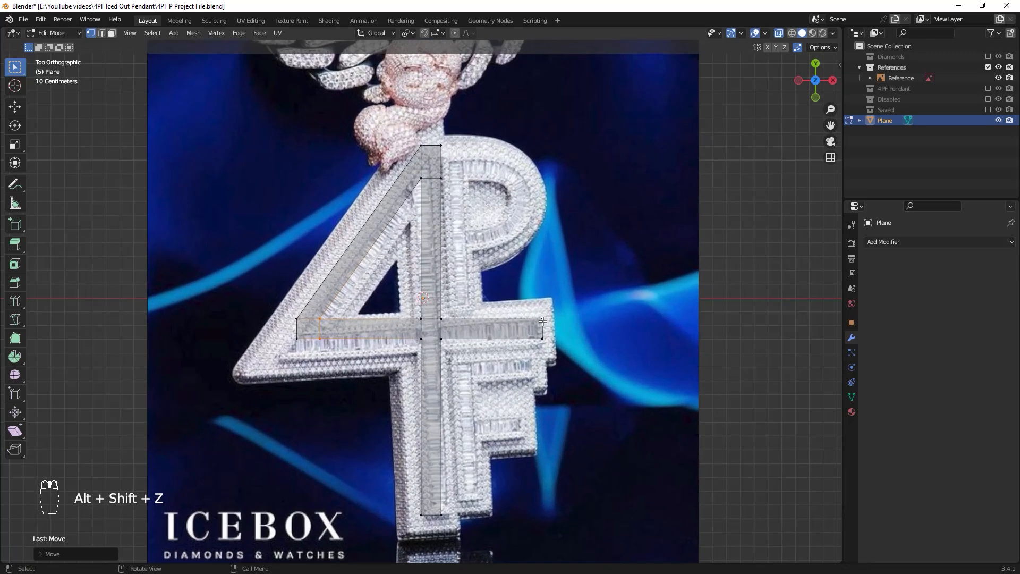
Duplicate the horizontal strip's right arm face downward along Y over the F's upper baguette row
key(3)
click(489, 336)
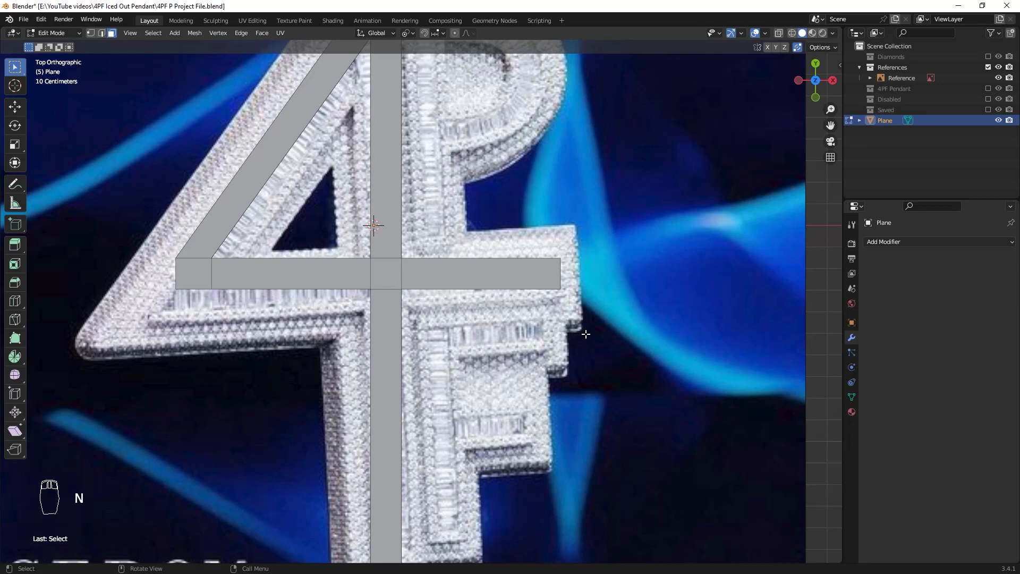
key(3)
shift+click(599, 340)
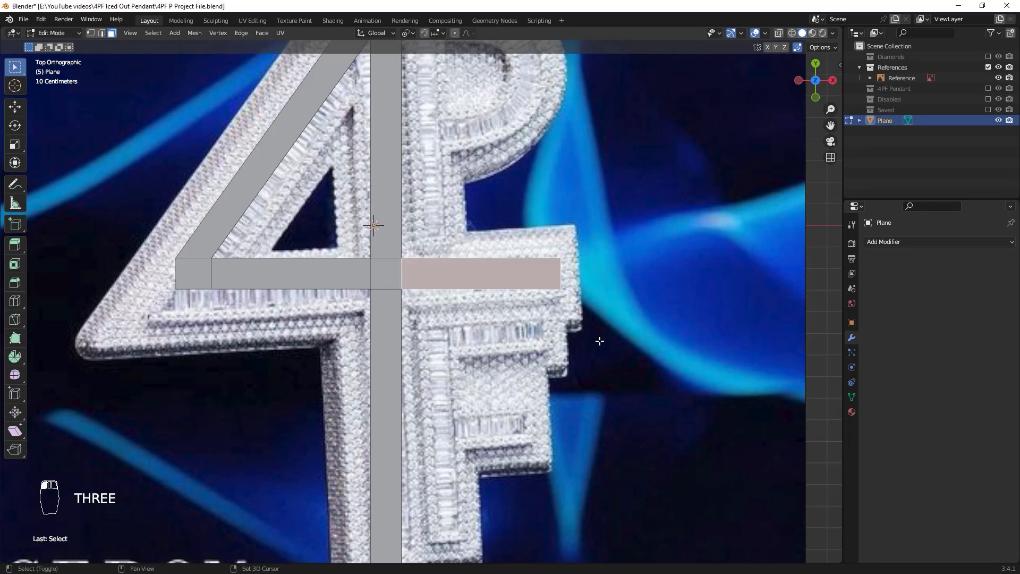
key(shift+d)
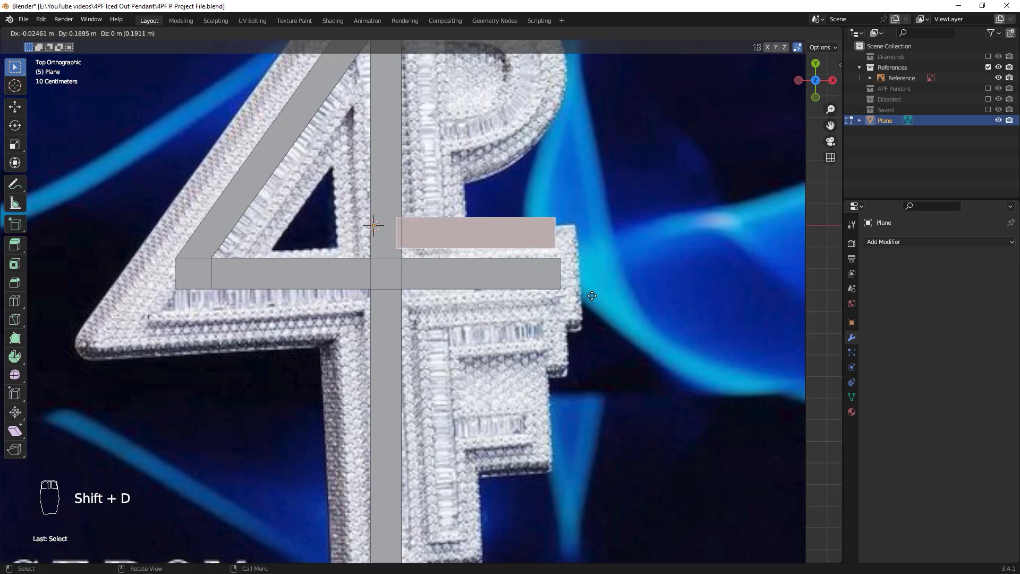
key(y)
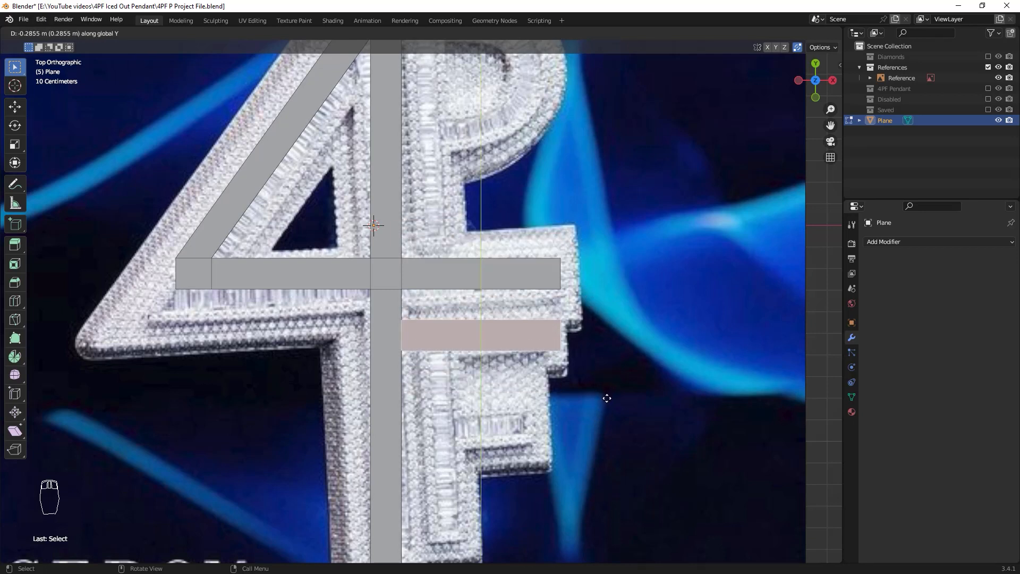
key(ctrl+z)
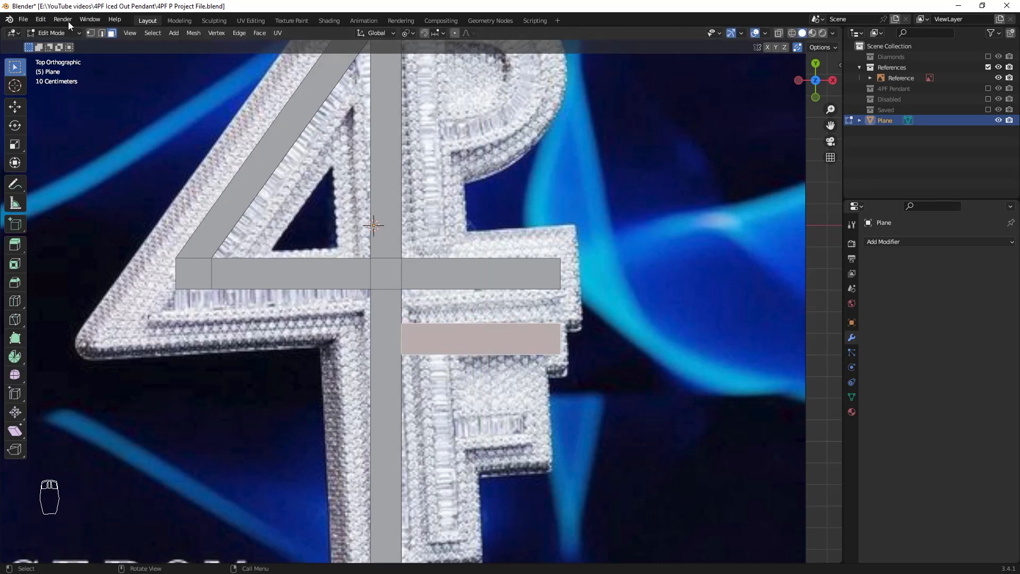
Move the duplicated bar's left-end vertices inward along X by about 0.1 m to the left edge of the F's stem
click(91, 33)
drag(458, 383, 376, 305)
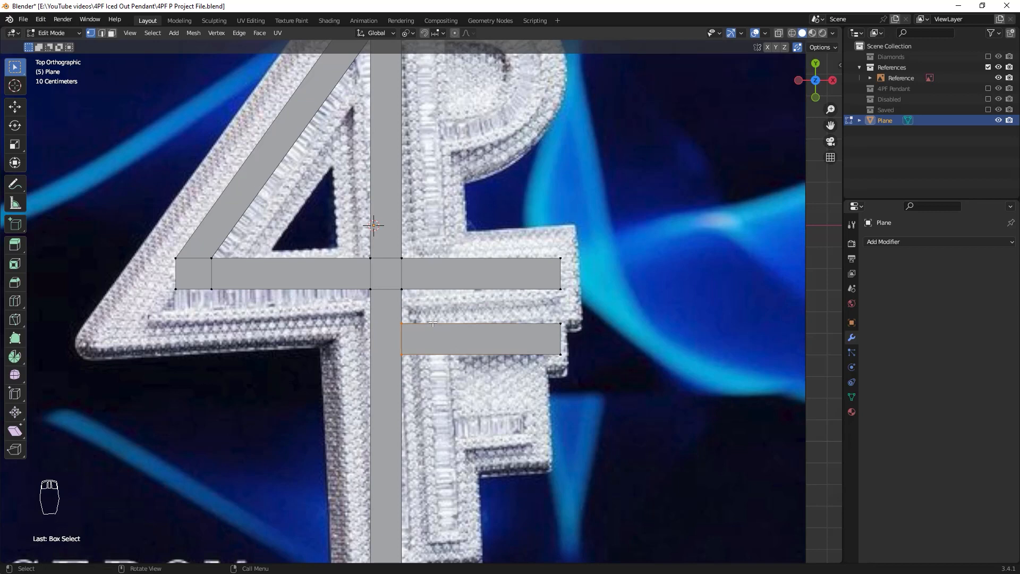
key(g)
key(x)
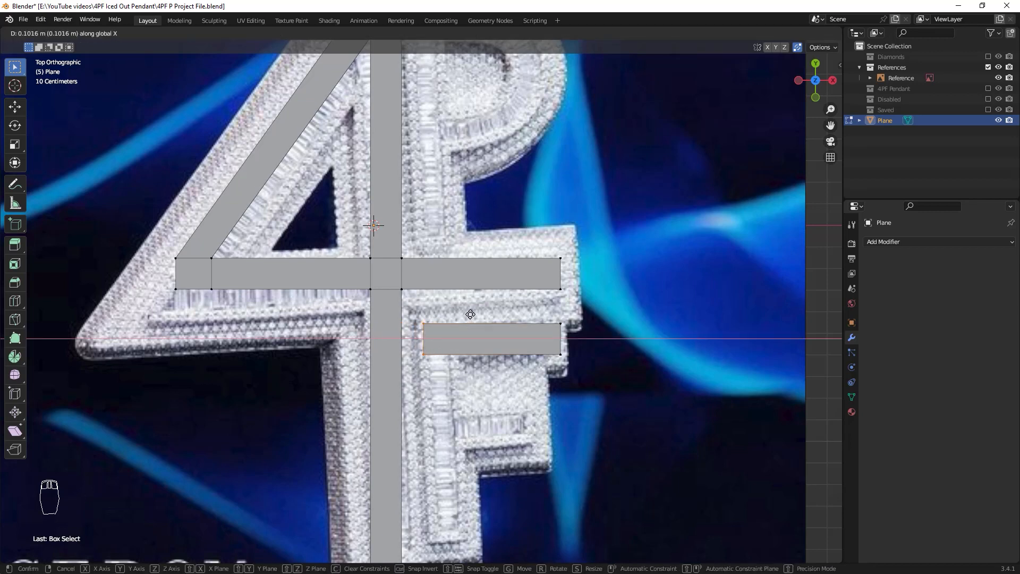
click(471, 314)
Duplicate the F's upper bar face downward along Y over the F's lower baguette row
key(3)
click(505, 338)
shift+middle_drag(538, 388, 537, 355)
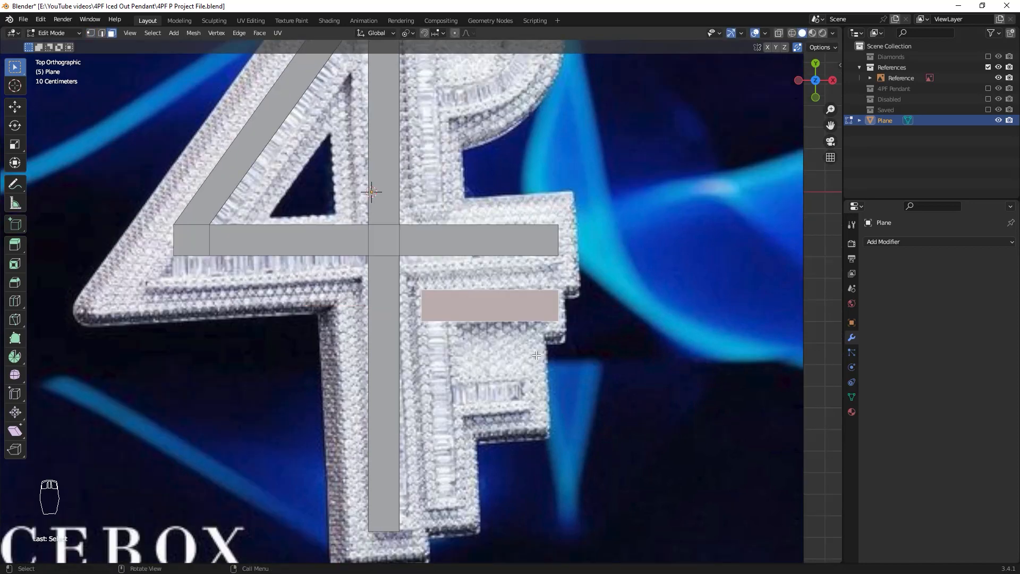
key(shift+d)
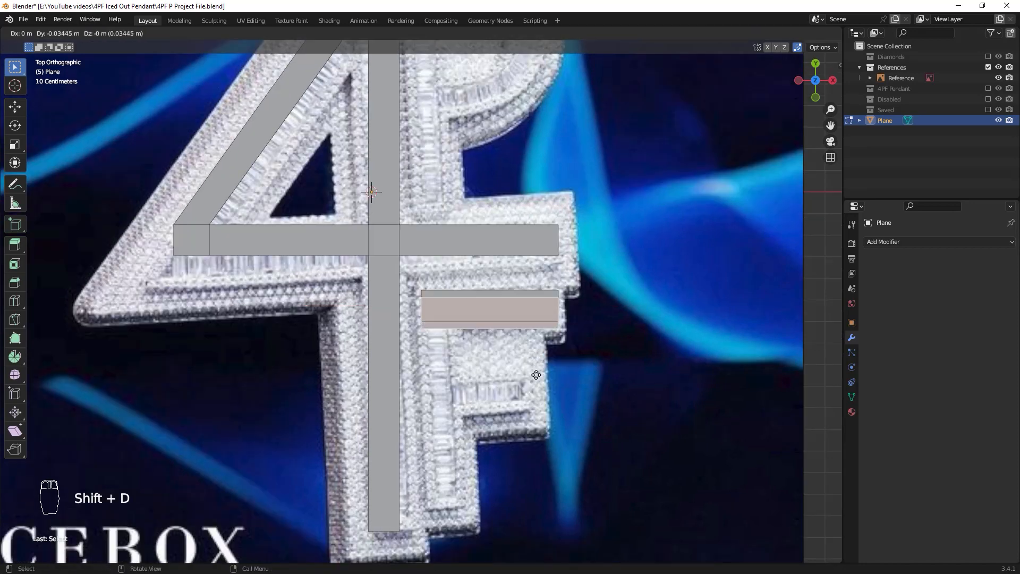
key(y)
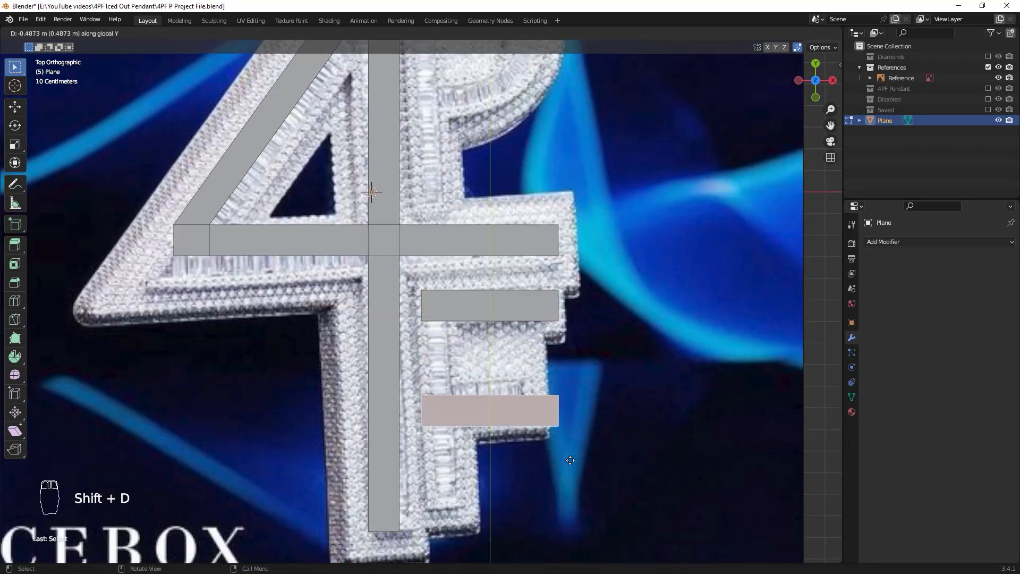
click(555, 433)
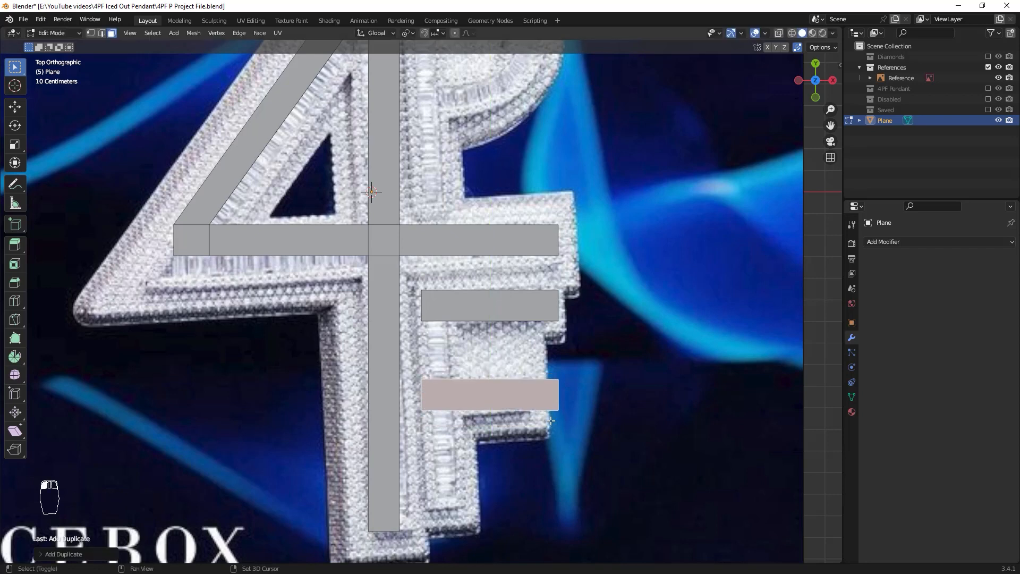
Duplicate the F's lower bar further down along Y and rotate the copy 90° about Z to make it vertical
key(shift+d)
key(y)
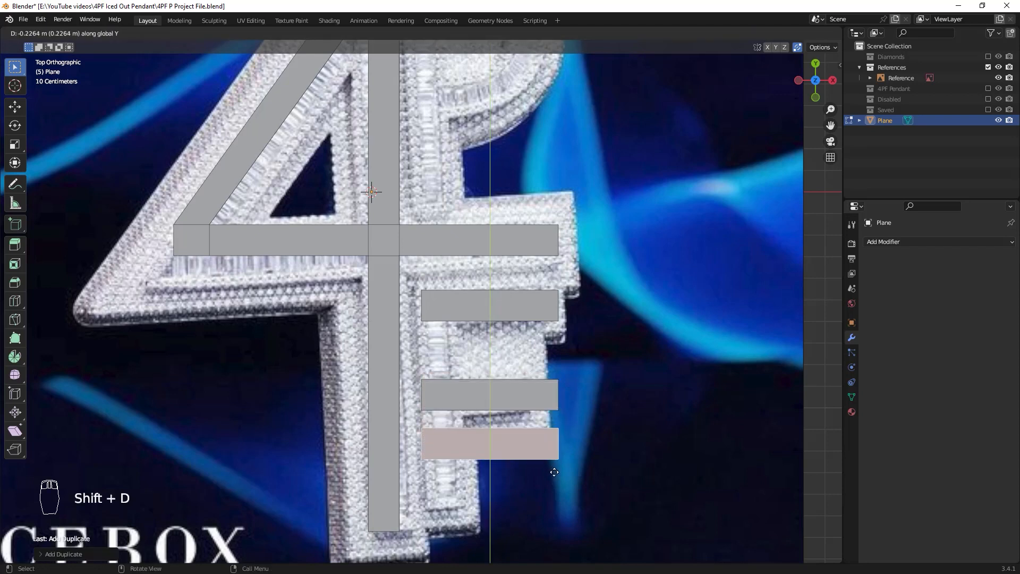
click(553, 496)
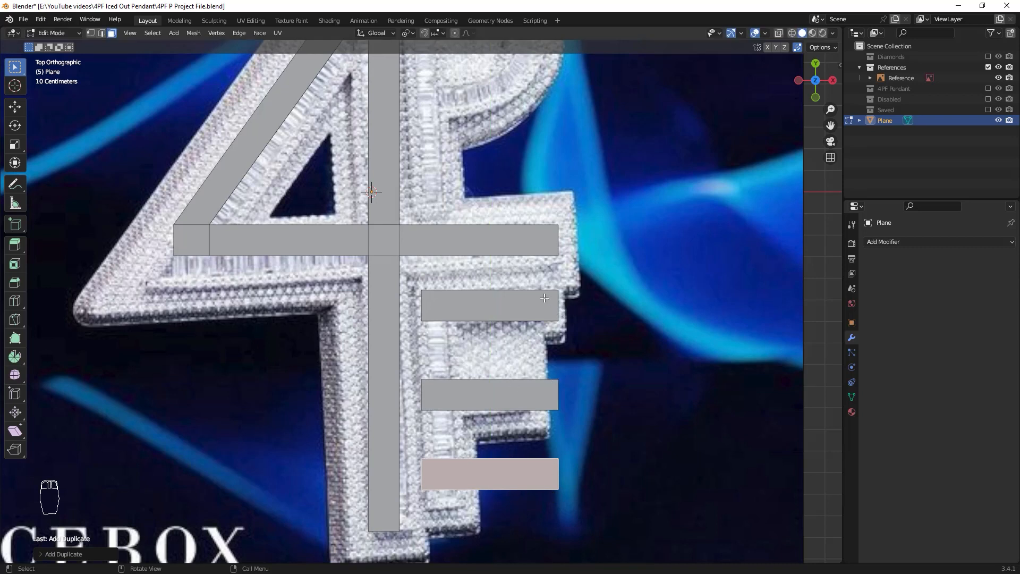
key(r)
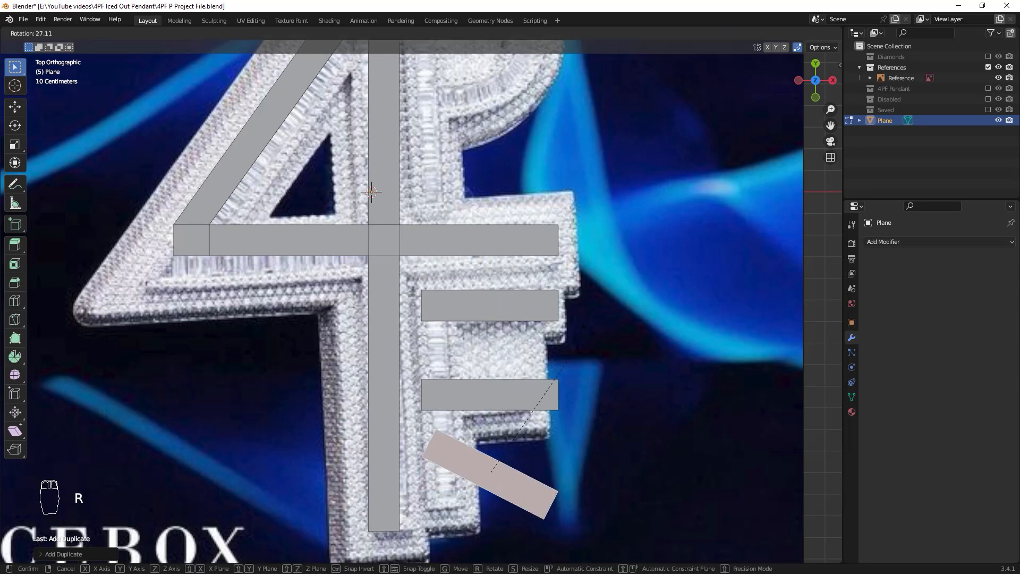
key(z)
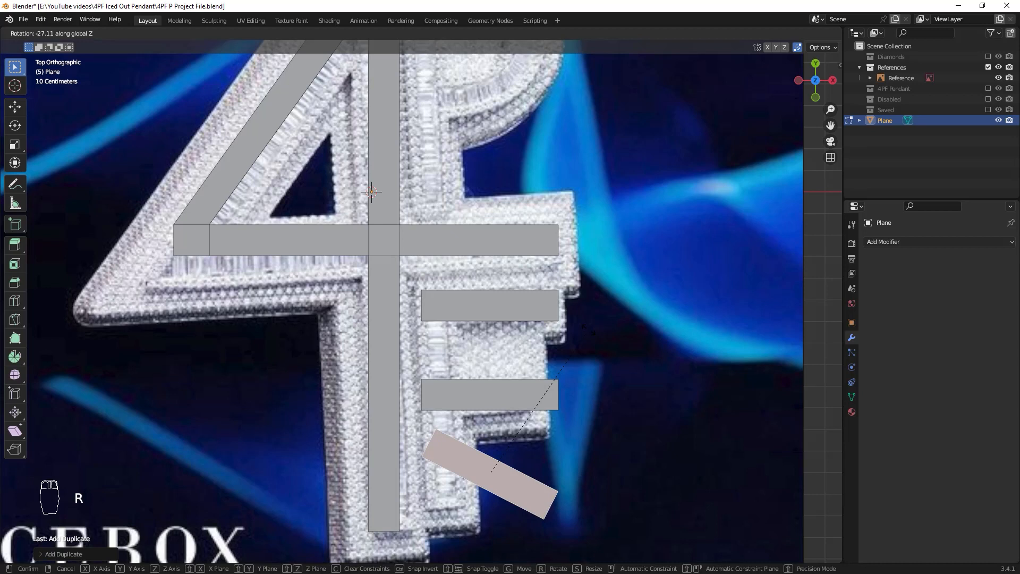
text(90)
key(Return)
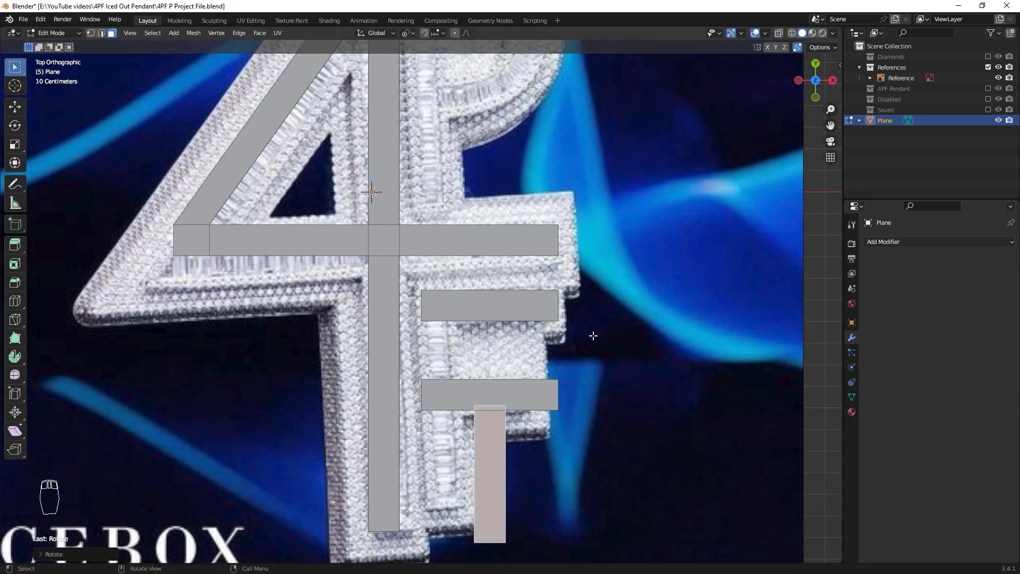
Move the rotated strip up over the left part of the F's two bars, along the stem
shift+middle_drag(593, 336, 571, 318)
key(g)
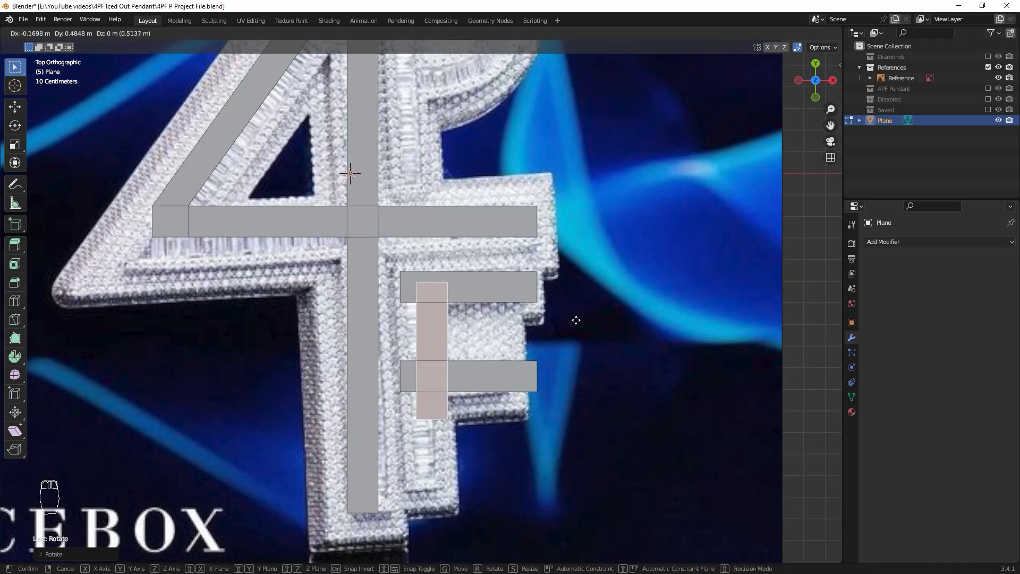
click(569, 319)
shift+middle_drag(570, 405, 614, 372)
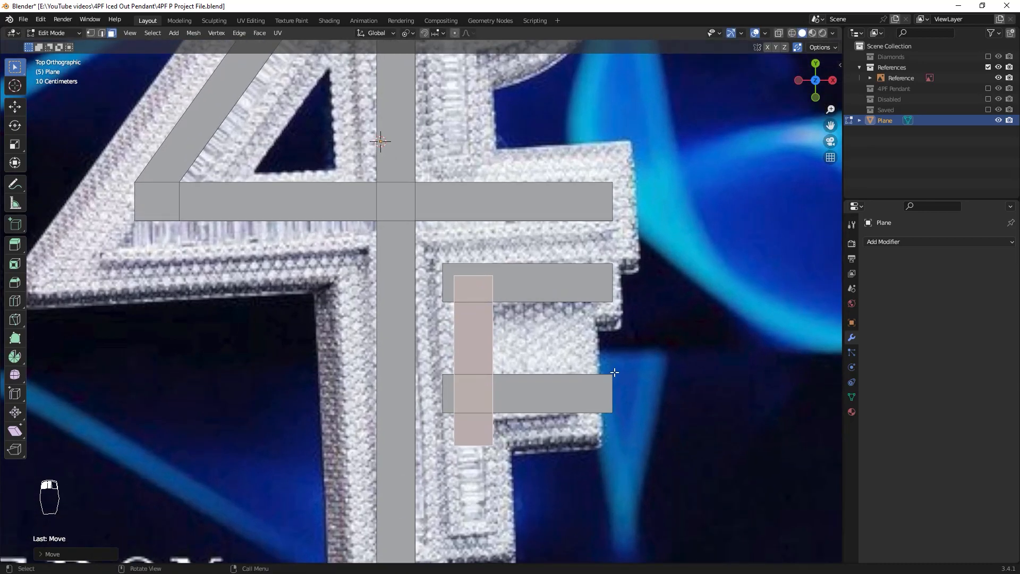
shift+middle_drag(550, 341, 569, 351)
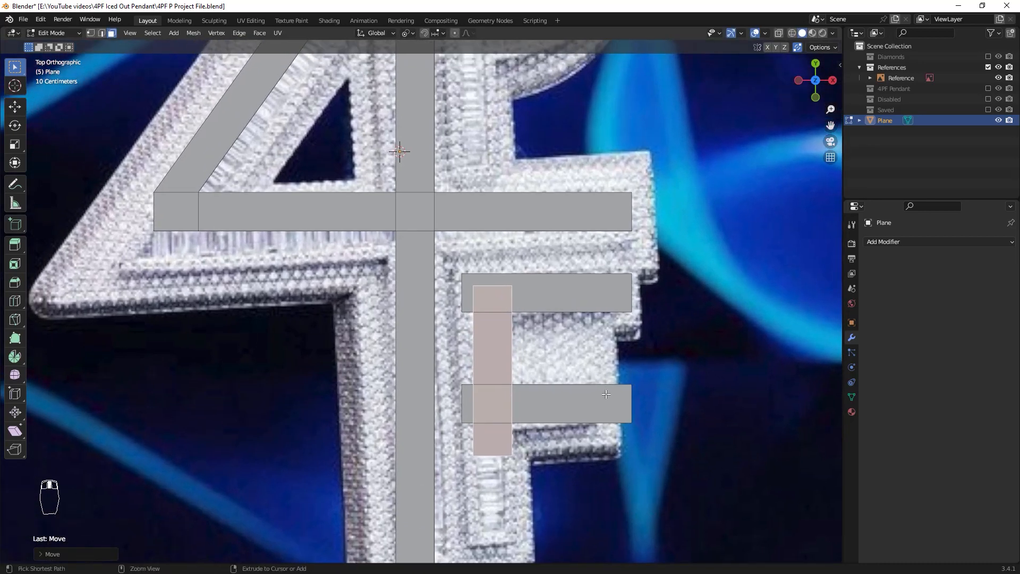
Turn X-ray on and align the vertical strip so its top-left corner coincides with the upper bar's
ctrl+middle_drag(605, 401, 579, 356)
key(alt+z)
key(g)
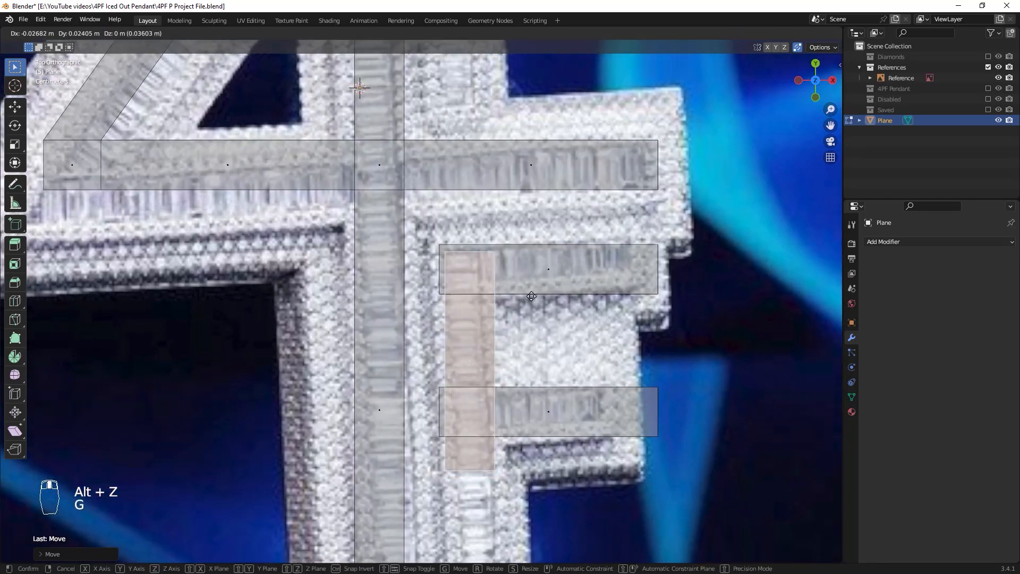
click(533, 298)
key(1)
key(g)
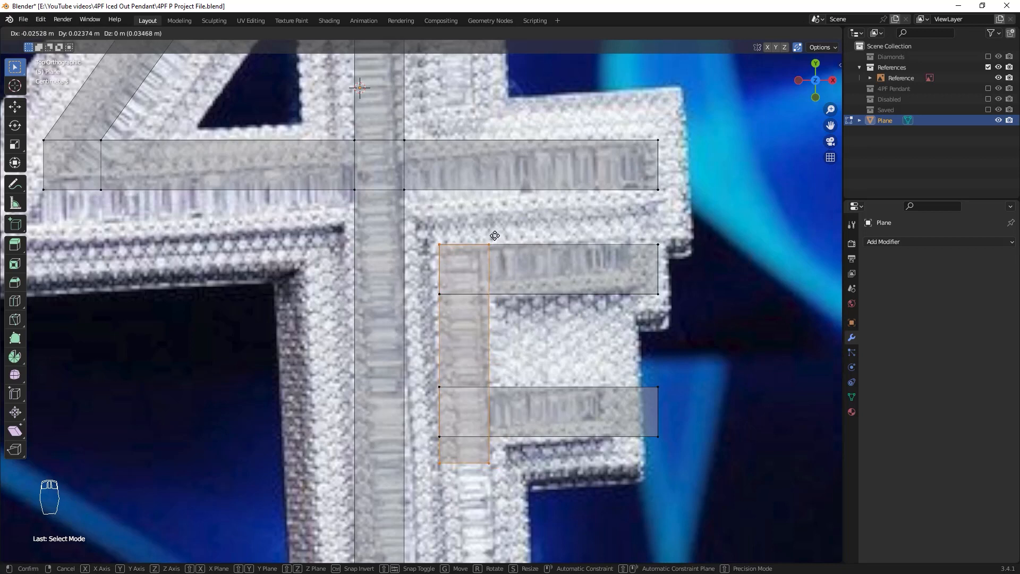
click(494, 234)
scroll(439, 230, up, 1)
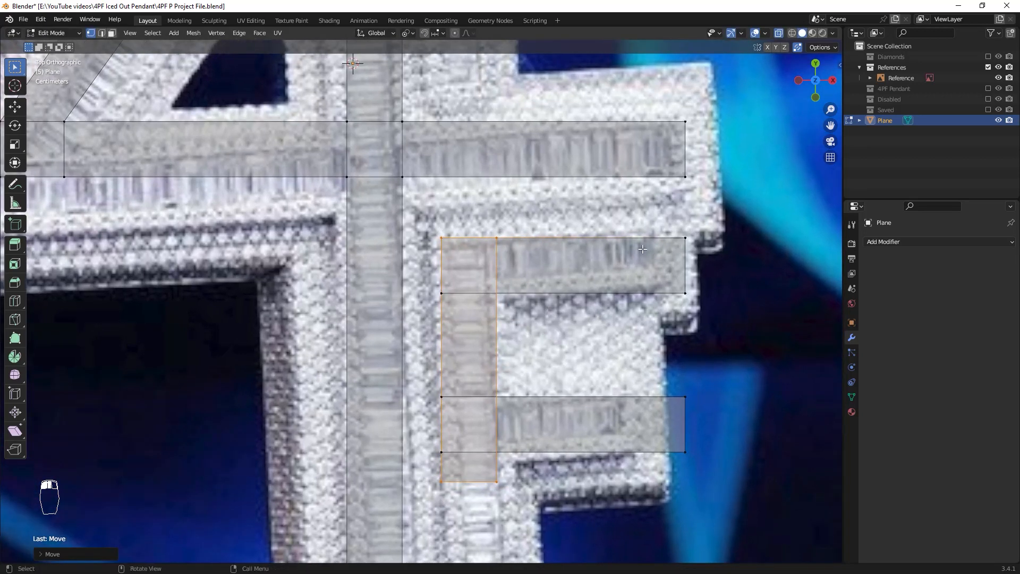
click(446, 239)
key(g)
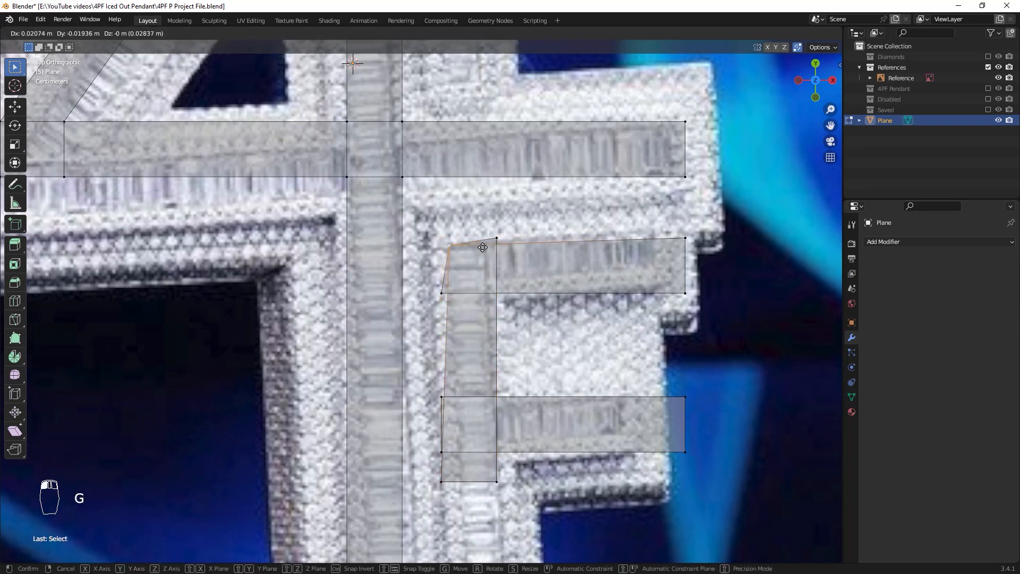
right_click(481, 255)
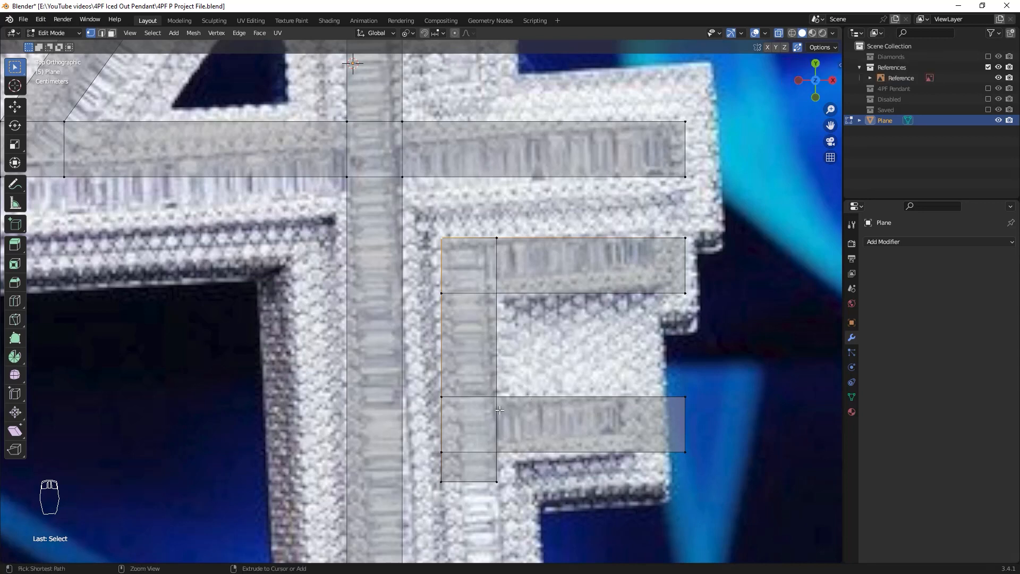
Add a loop cut across the F's vertical strip, aligned with the lower edge of the upper bar
ctrl+scroll(552, 382, up, 1)
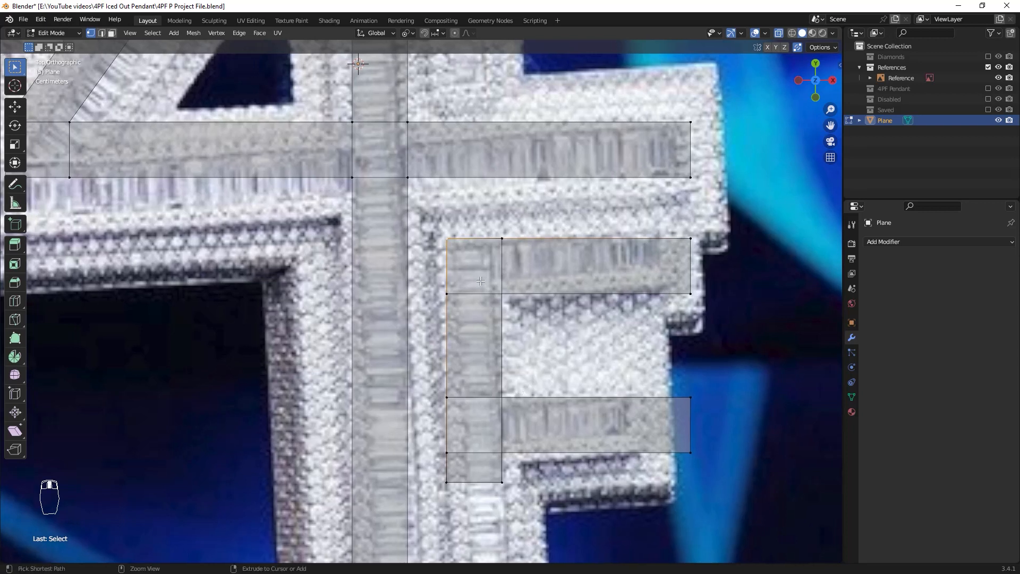
key(ctrl+r)
click(520, 329)
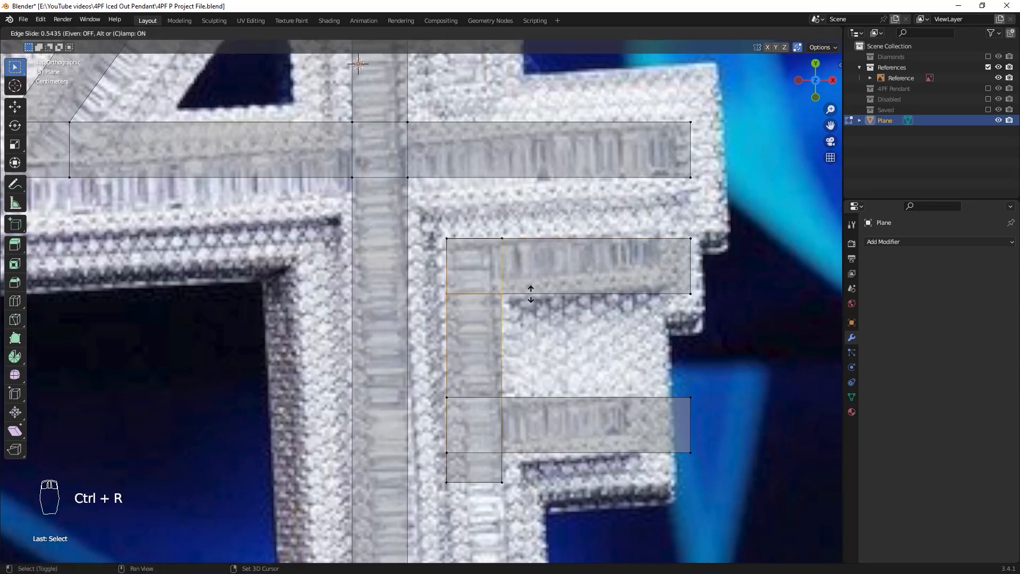
click(532, 296)
scroll(348, 281, up, 2)
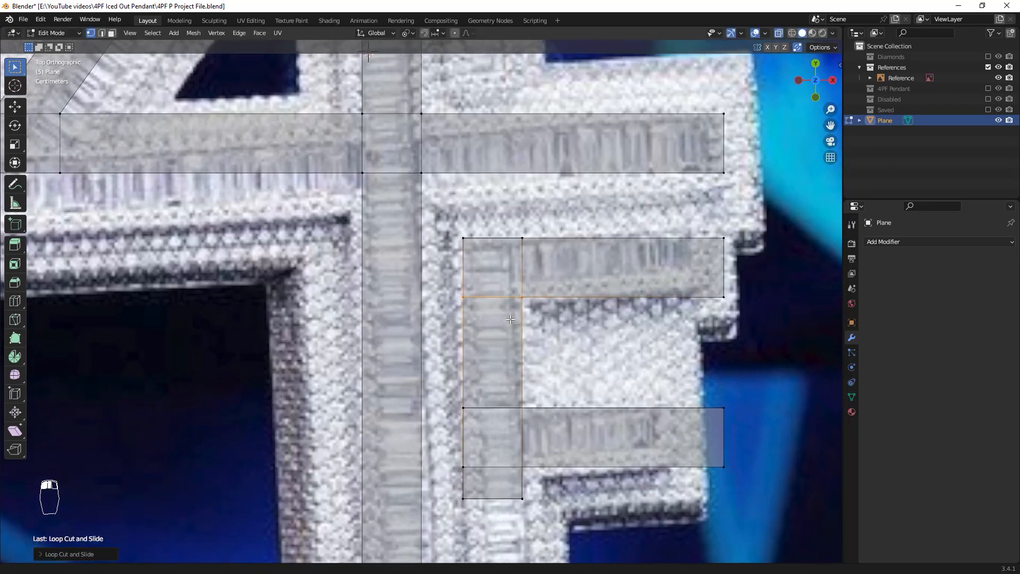
click(496, 313)
key(g)
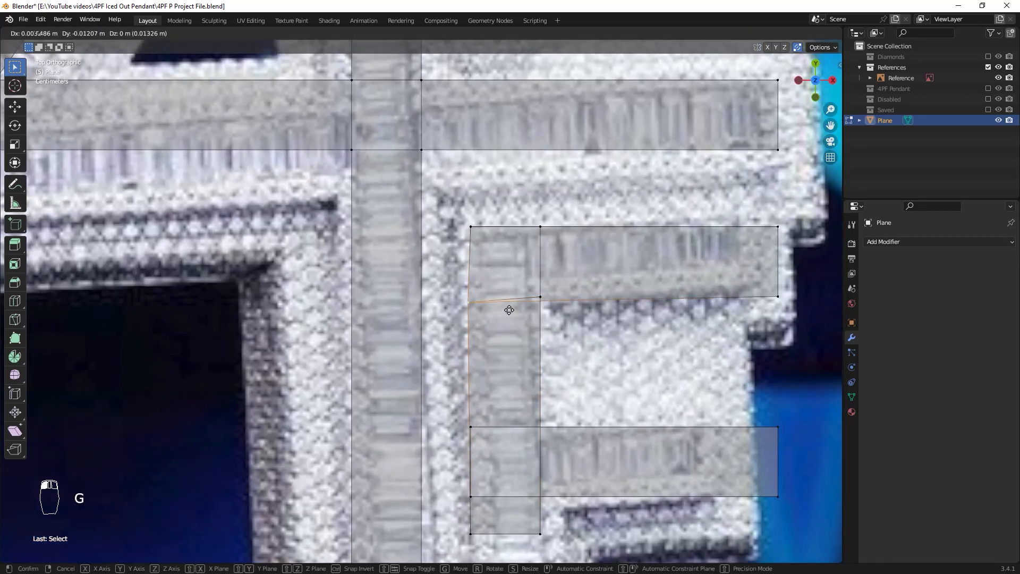
right_click(509, 291)
Add a loop cut across the F's upper bar, aligned with the right edge of the vertical strip
key(ctrl+r)
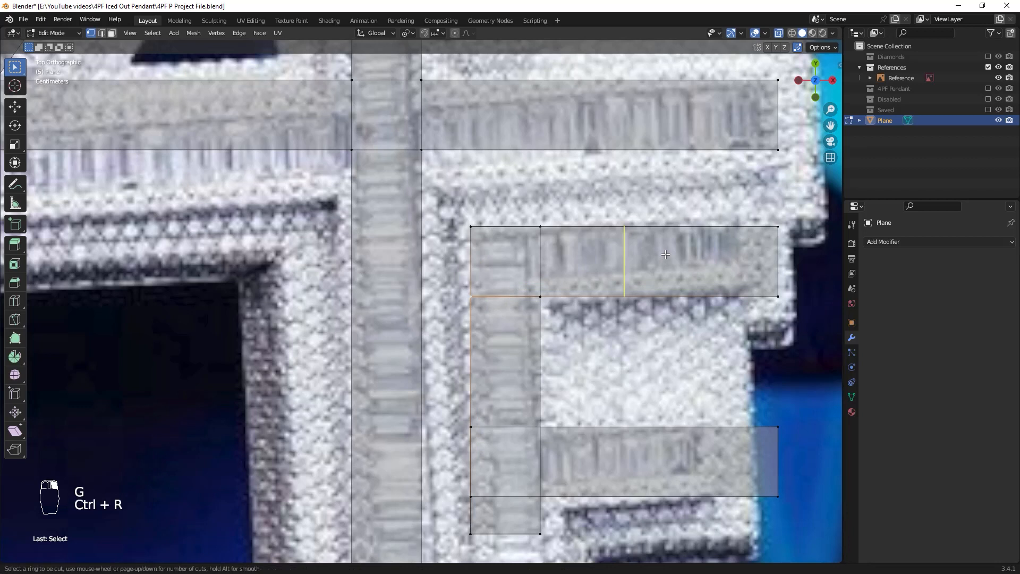
click(592, 260)
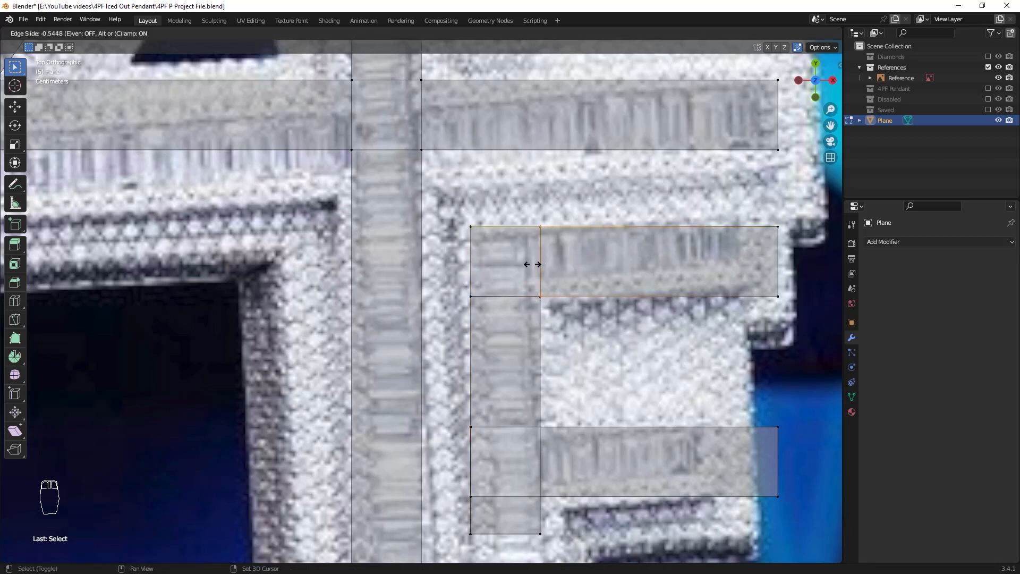
click(532, 264)
click(545, 296)
key(g)
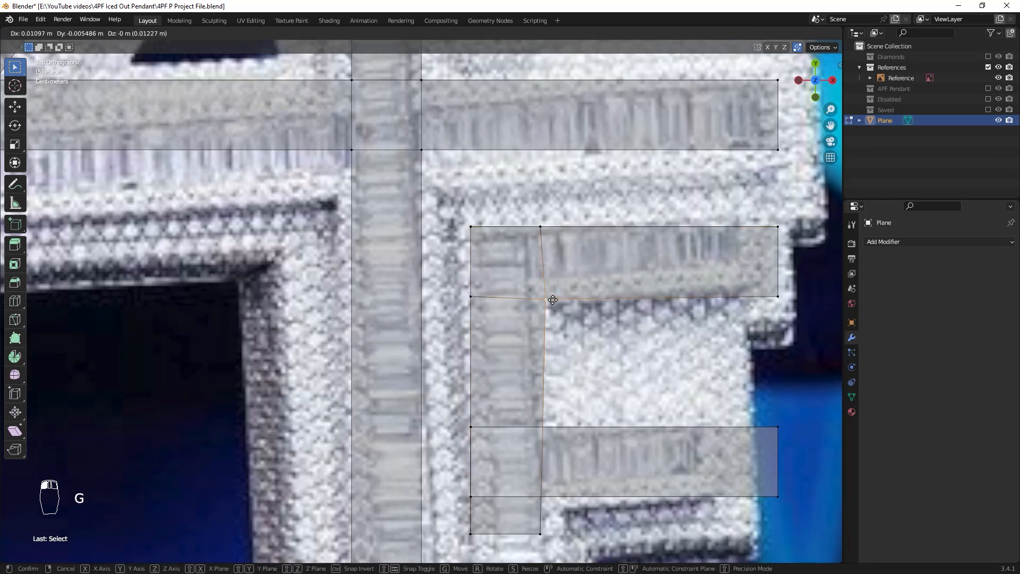
right_click(568, 301)
Add a loop cut across the F's lower bar, aligned with the right edge of the vertical strip
scroll(570, 302, down, 1)
shift+middle_drag(571, 301, 569, 240)
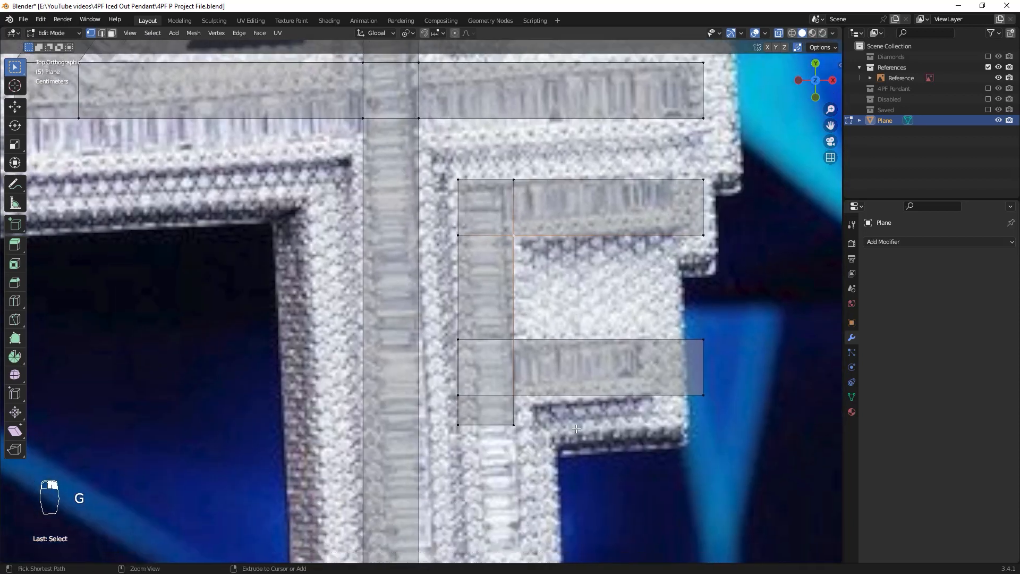
key(ctrl+r)
click(592, 373)
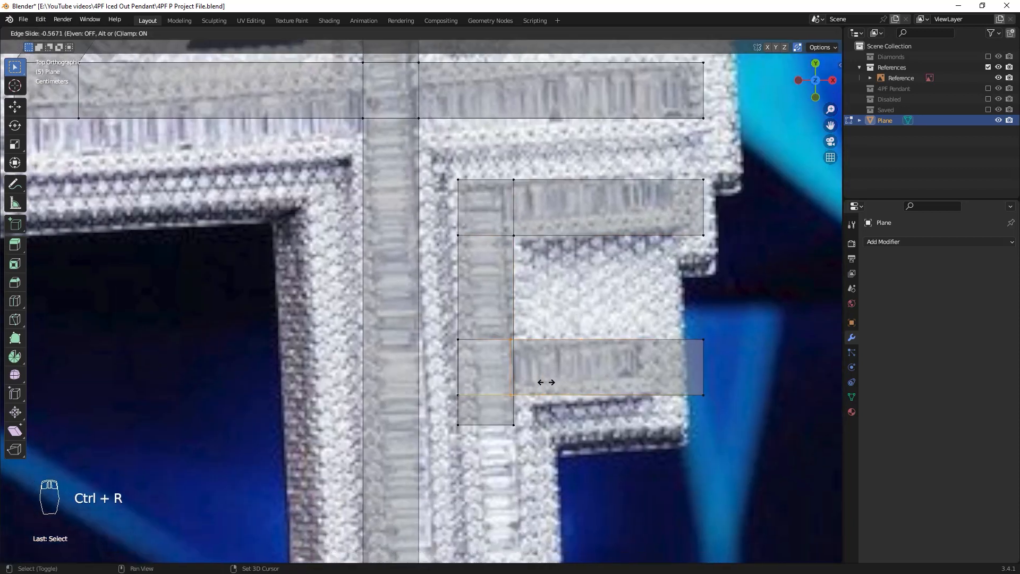
click(571, 369)
Add a loop cut across the F's vertical strip, aligned with the upper edge of the lower bar
key(ctrl+r)
click(520, 274)
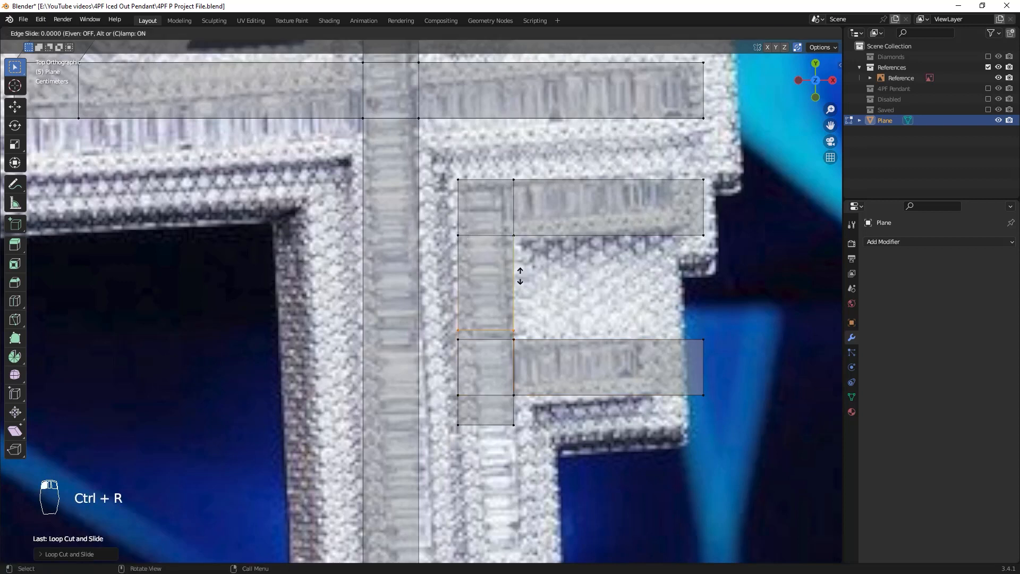
click(586, 338)
scroll(557, 377, up, 1)
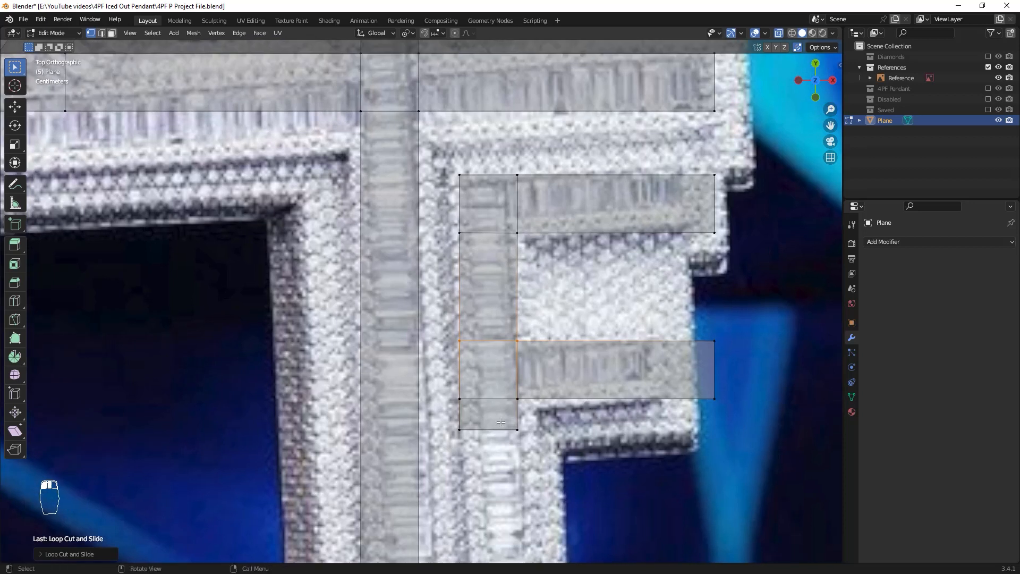
Add a loop cut across the F's vertical strip, aligned with the lower edge of the lower bar
key(ctrl+r)
click(519, 409)
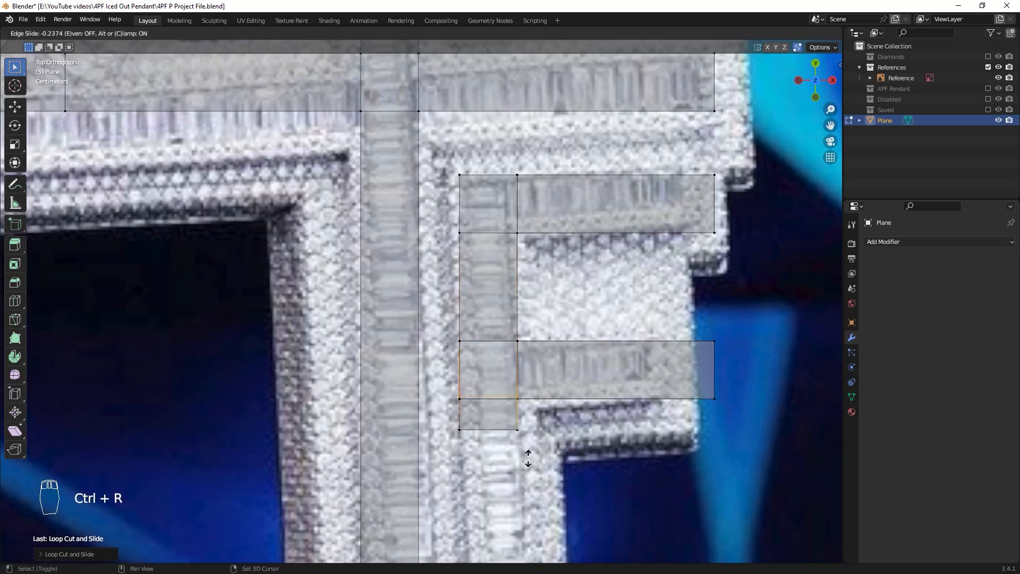
click(524, 485)
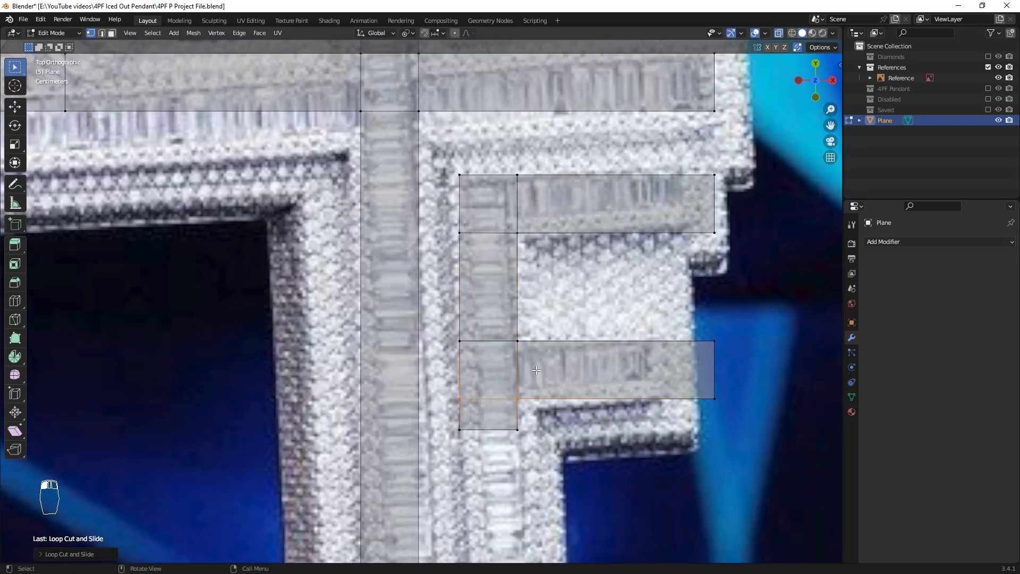
Check that the F's strips are joined by selecting the linked faces and trial-moving them without keeping the move
key(ctrl+r)
key(3)
click(580, 209)
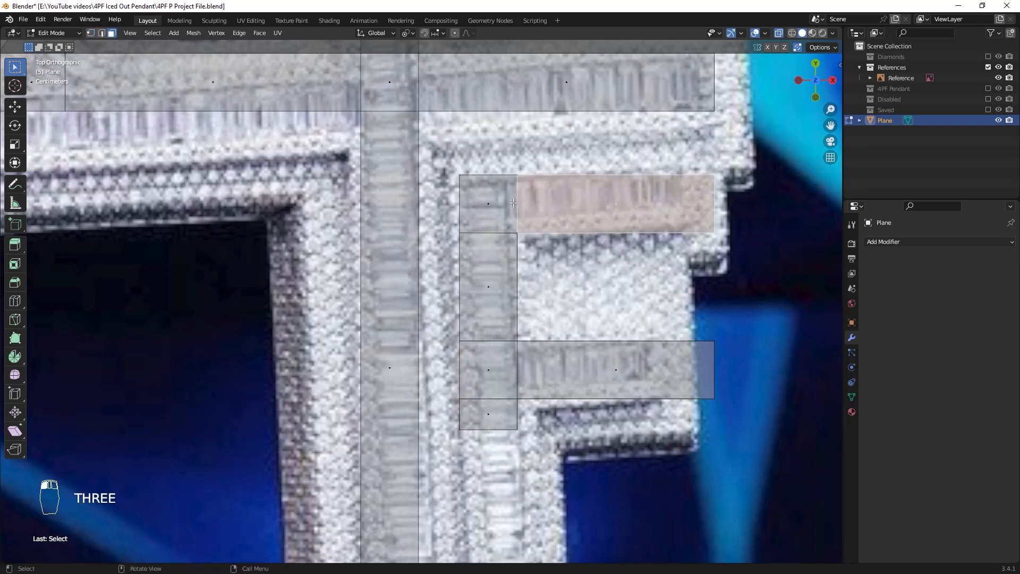
key(l)
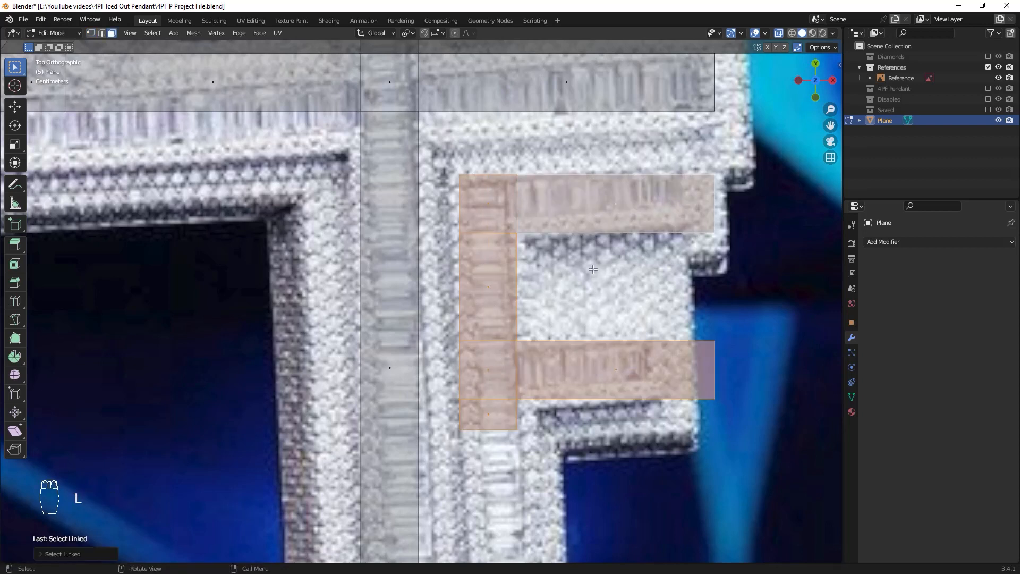
key(g)
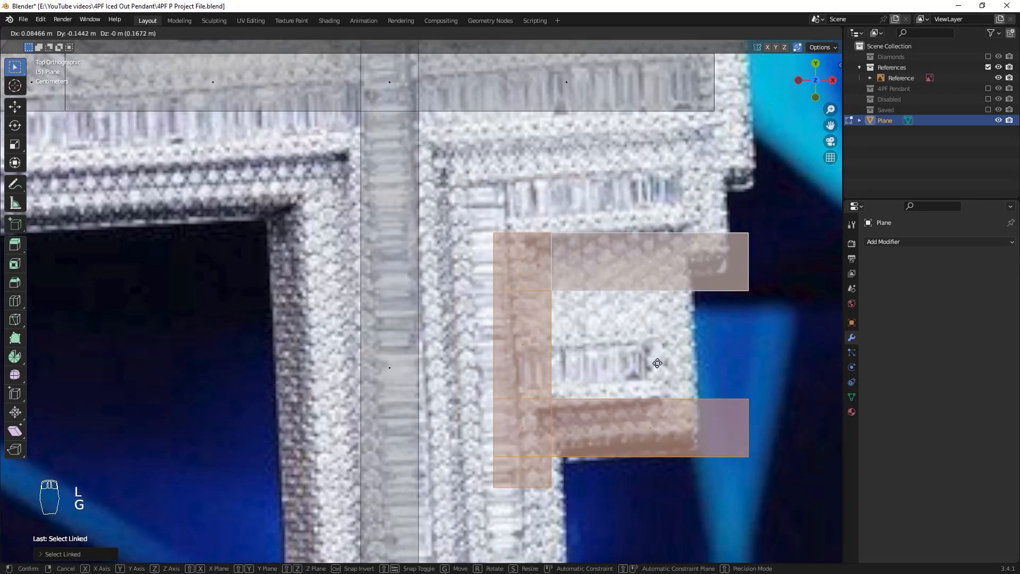
right_click(478, 225)
click(515, 205)
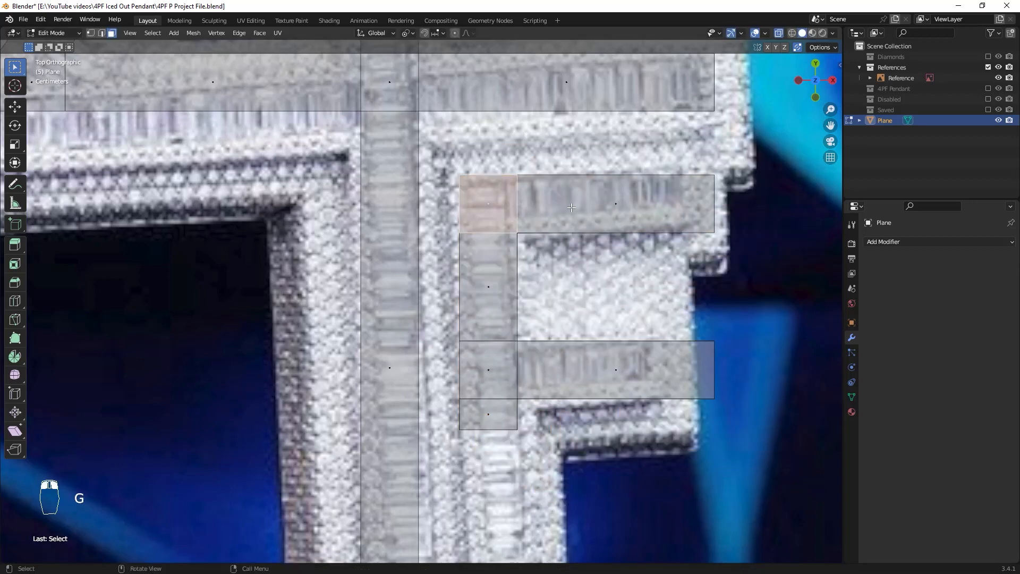
key(ctrl+r)
Extend the F's vertical strip by moving its bottom vertices about 0.38 m down along Y to the foot of the stem
shift+scroll(624, 383, down, 3)
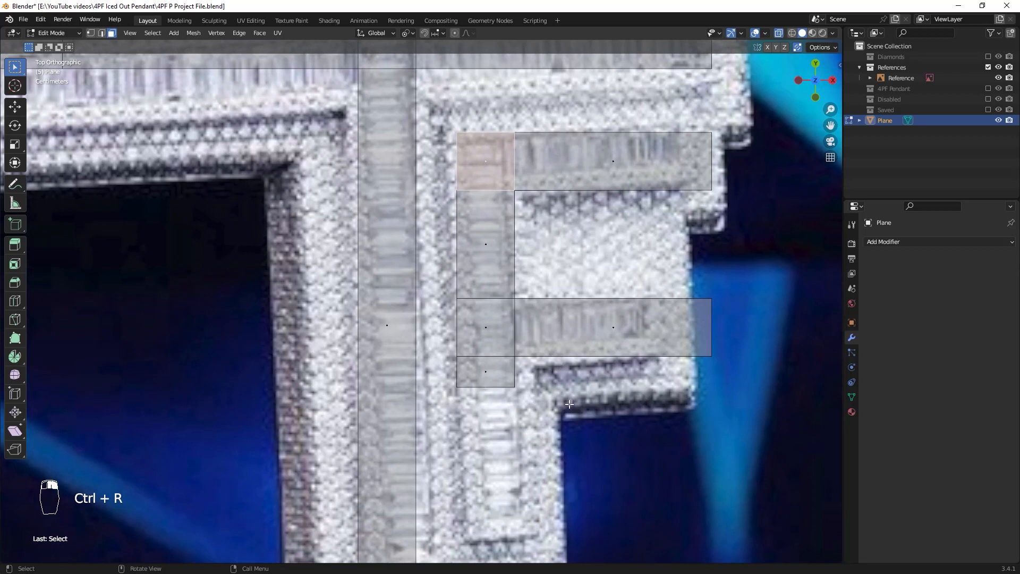
key(1)
drag(606, 460, 440, 372)
shift+middle_drag(548, 380, 548, 324)
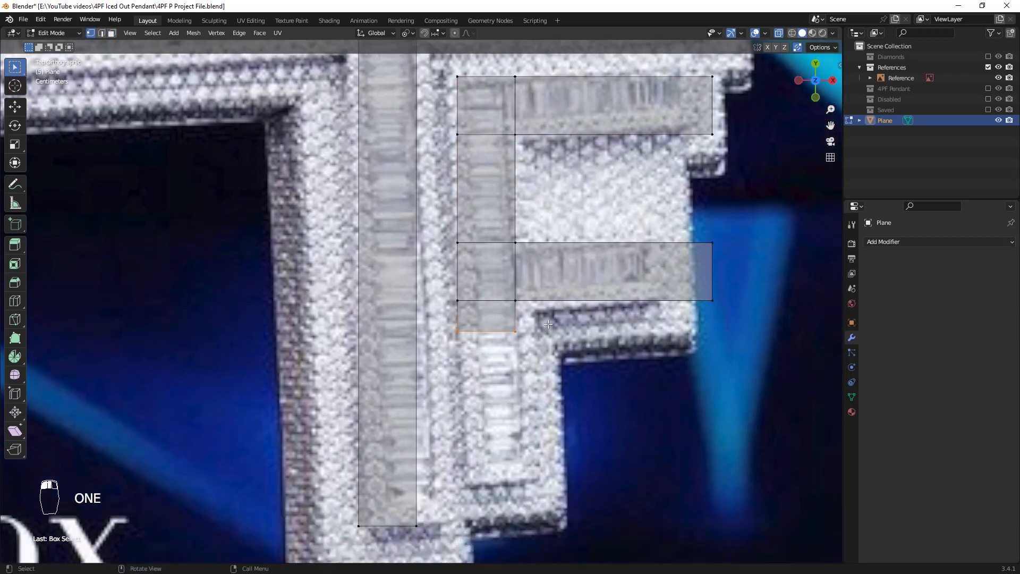
key(g)
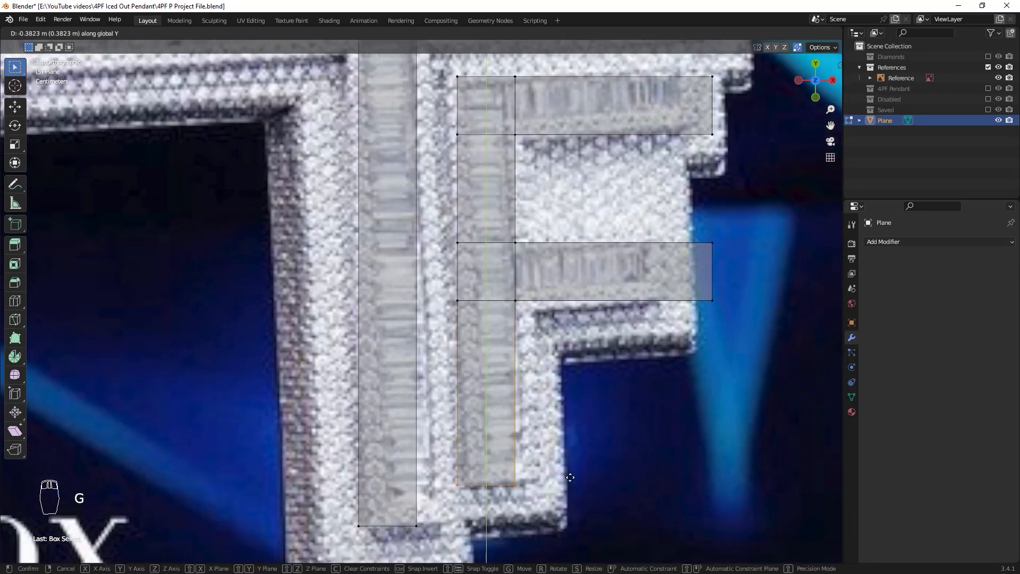
click(586, 547)
Shorten the F's upper bar by moving its right end vertices about 0.06 m inward along X
scroll(576, 275, down, 5)
scroll(626, 320, up, 3)
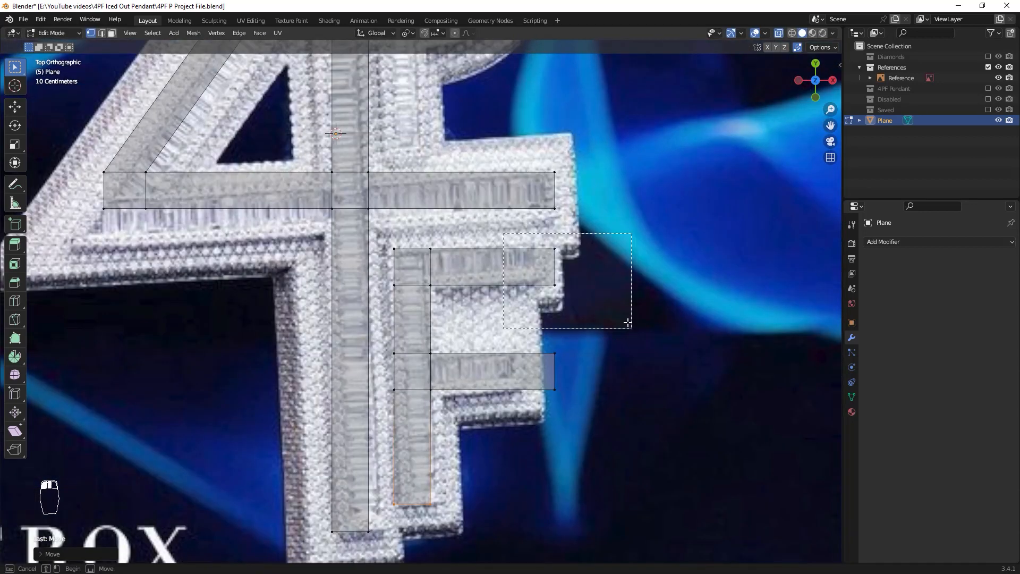
key(g)
key(x)
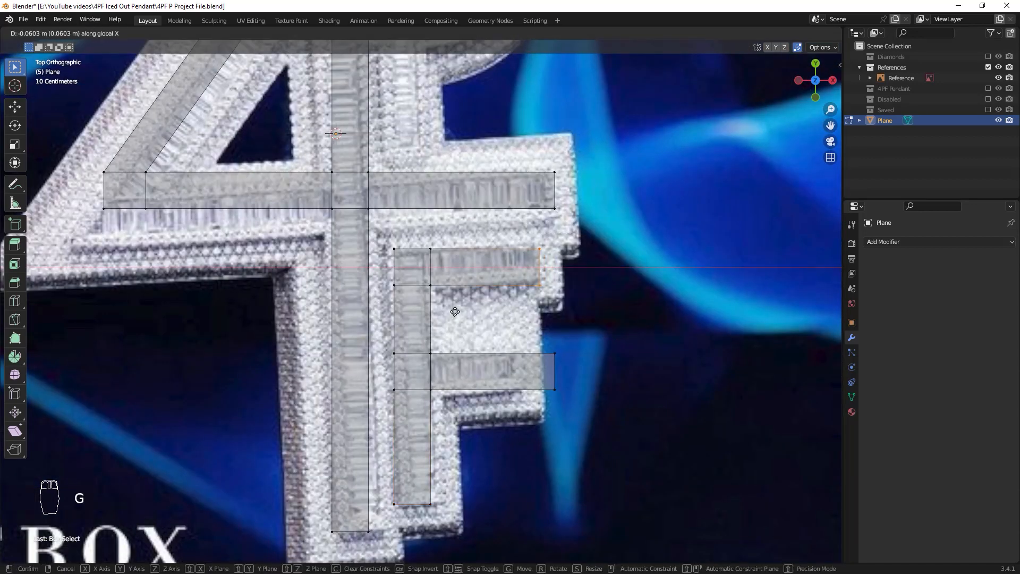
click(450, 311)
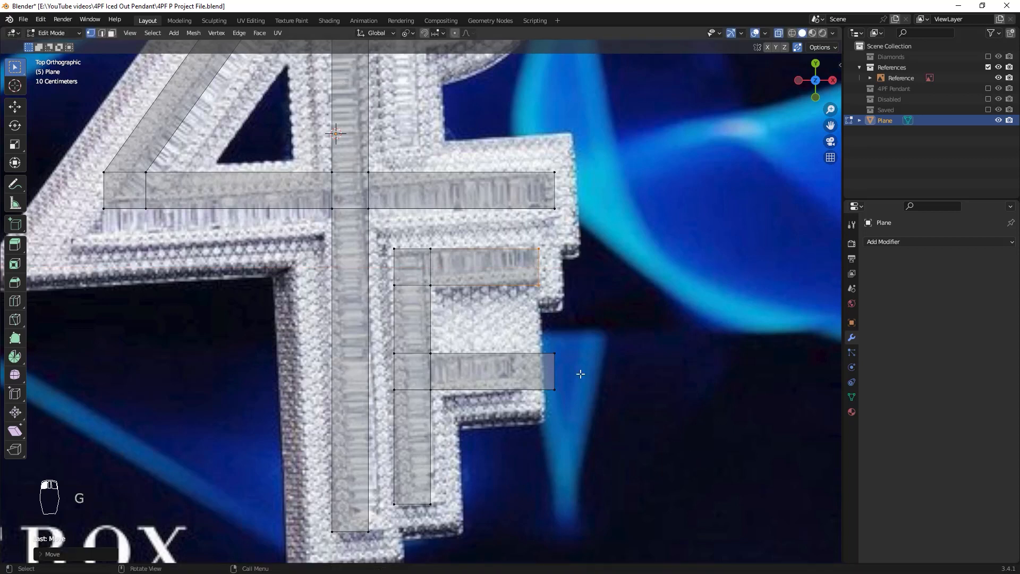
Shorten the F's lower bar by moving its right end vertices about 0.12 m inward along X
drag(678, 447, 524, 324)
key(g)
key(x)
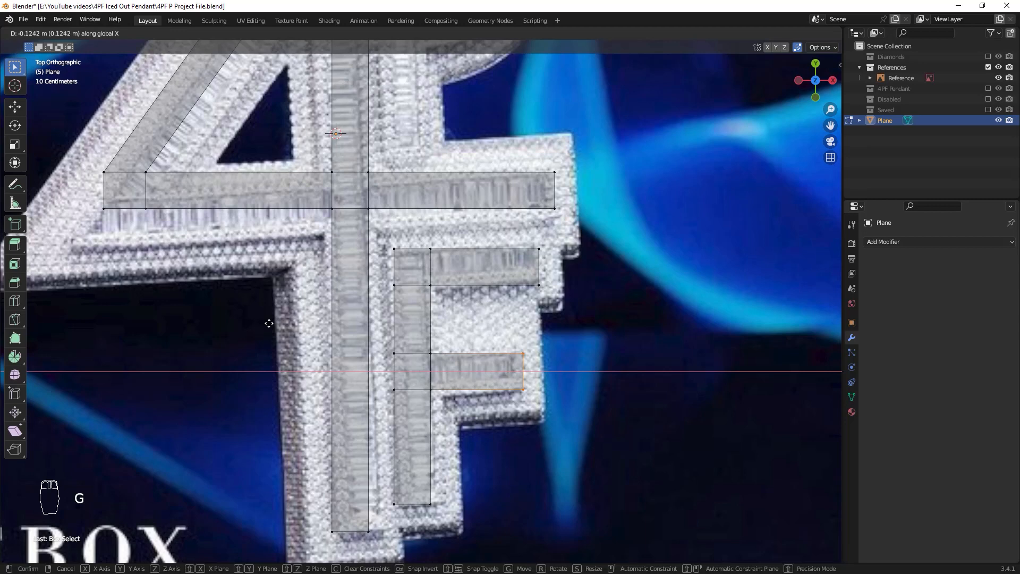
click(271, 323)
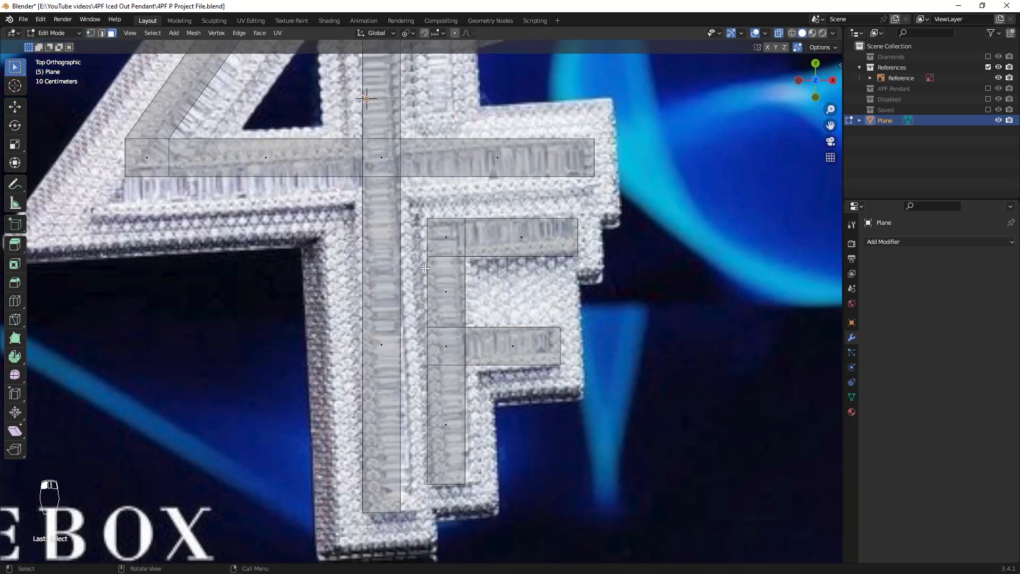
Duplicate all faces of the F's vertical strip and move the copy about 1.4 m up along Y onto the P's stem
shift+middle_drag(505, 308, 482, 286)
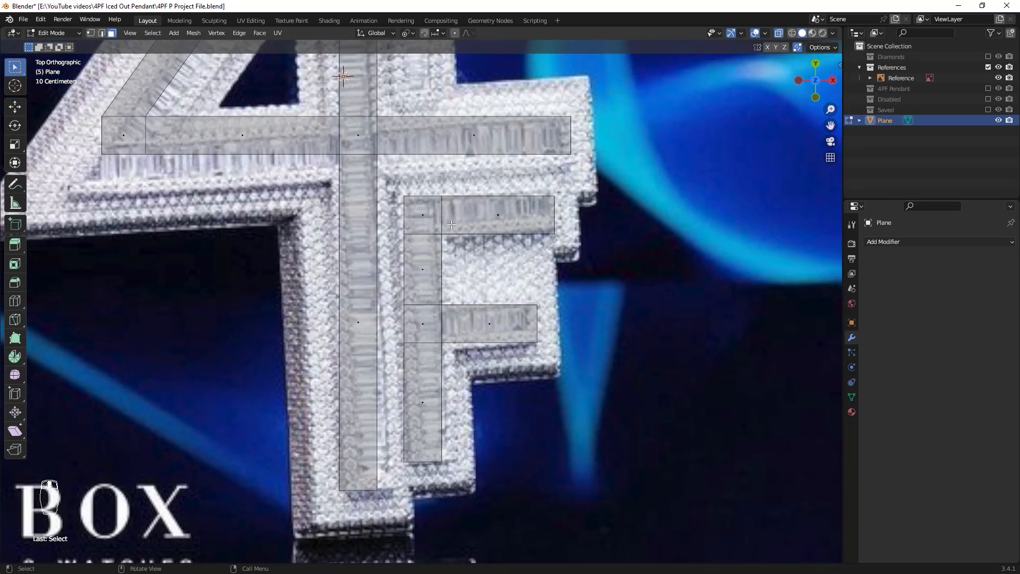
click(430, 216)
shift+click(422, 269)
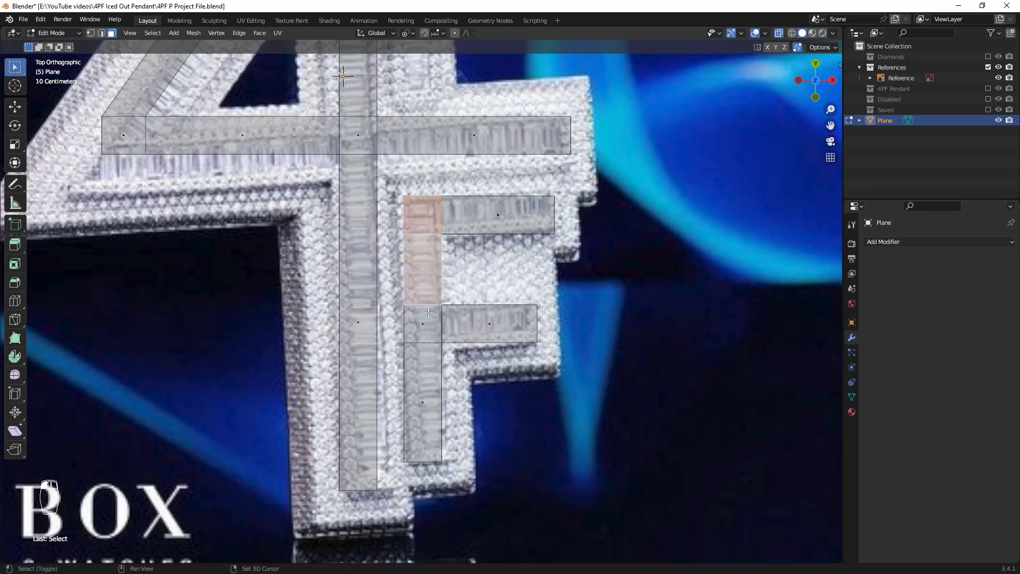
shift+click(422, 324)
shift+click(421, 389)
key(alt+a)
click(426, 215)
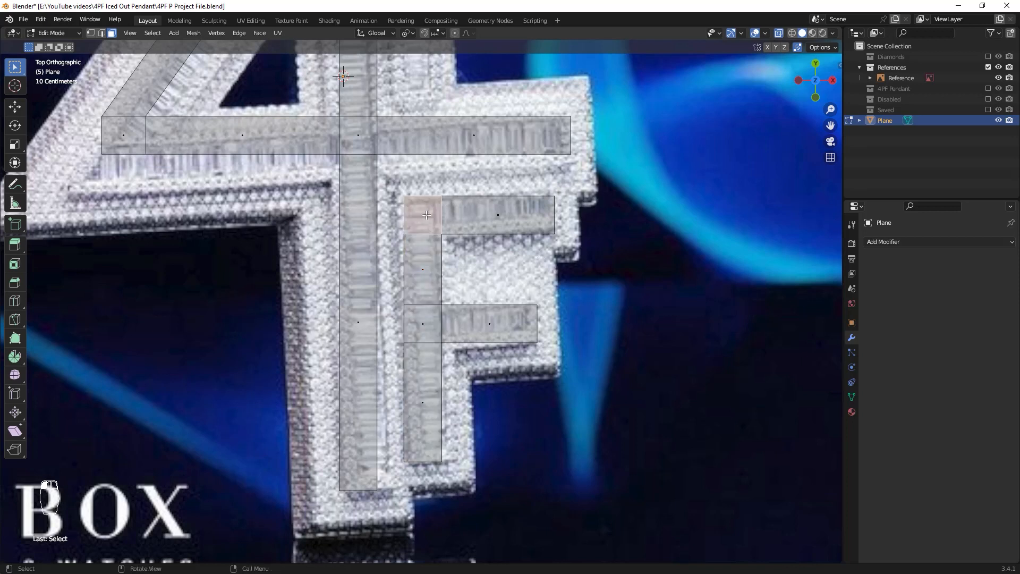
ctrl+click(424, 407)
scroll(531, 239, down, 2)
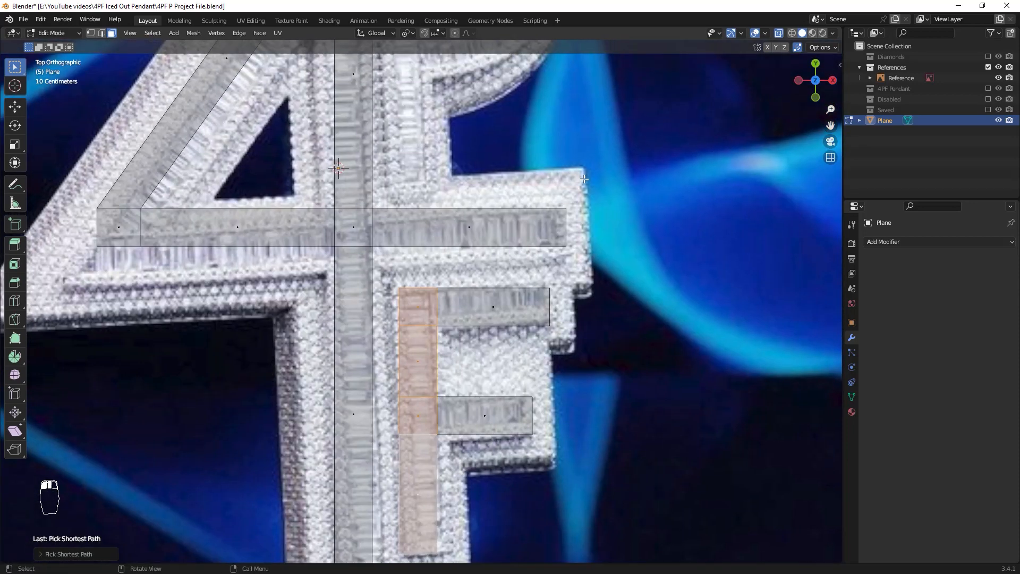
scroll(578, 192, down, 2)
shift+middle_drag(576, 176, 558, 262)
key(shift+d)
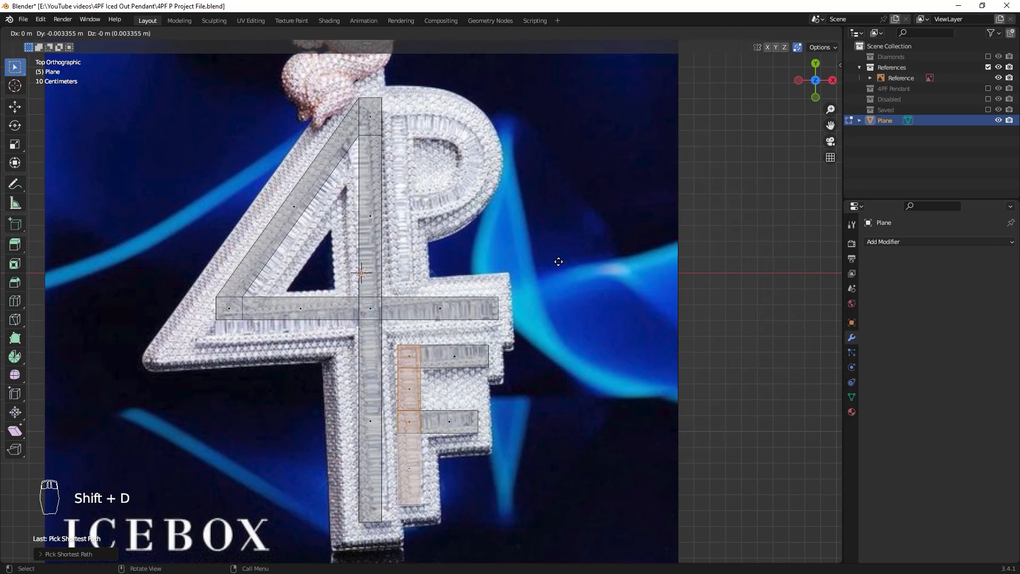
key(y)
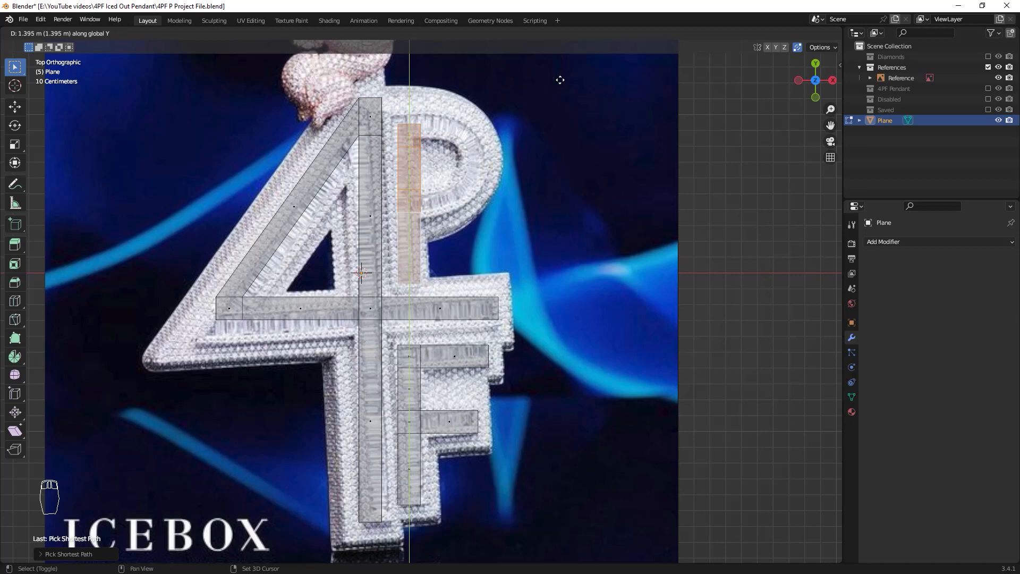
click(562, 49)
Move the top face of the P's strip about 0.04 m up along Y to match the bowl's upper baguette row
scroll(501, 208, down, 1)
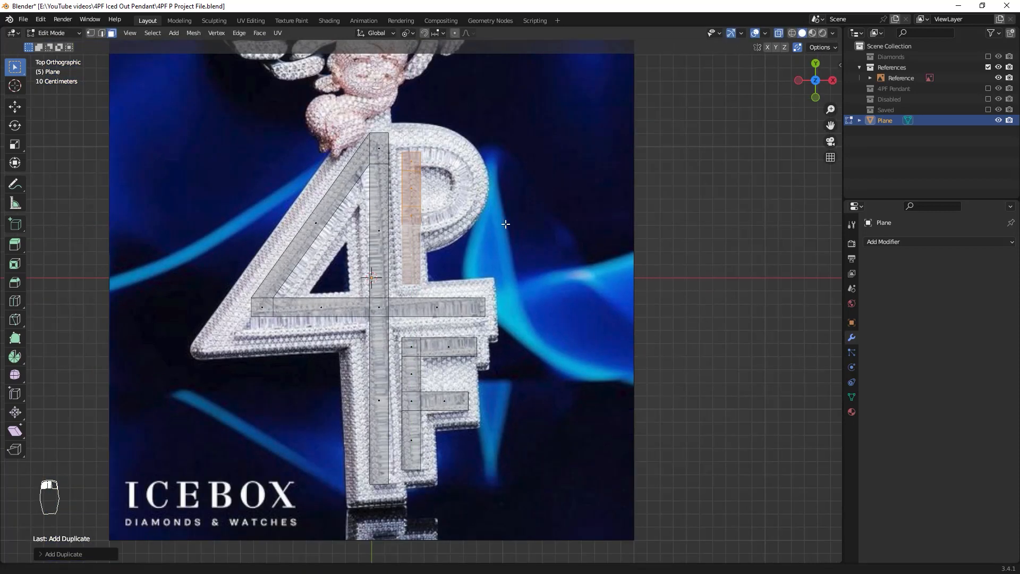
shift+middle_drag(516, 264, 540, 321)
scroll(540, 321, up, 3)
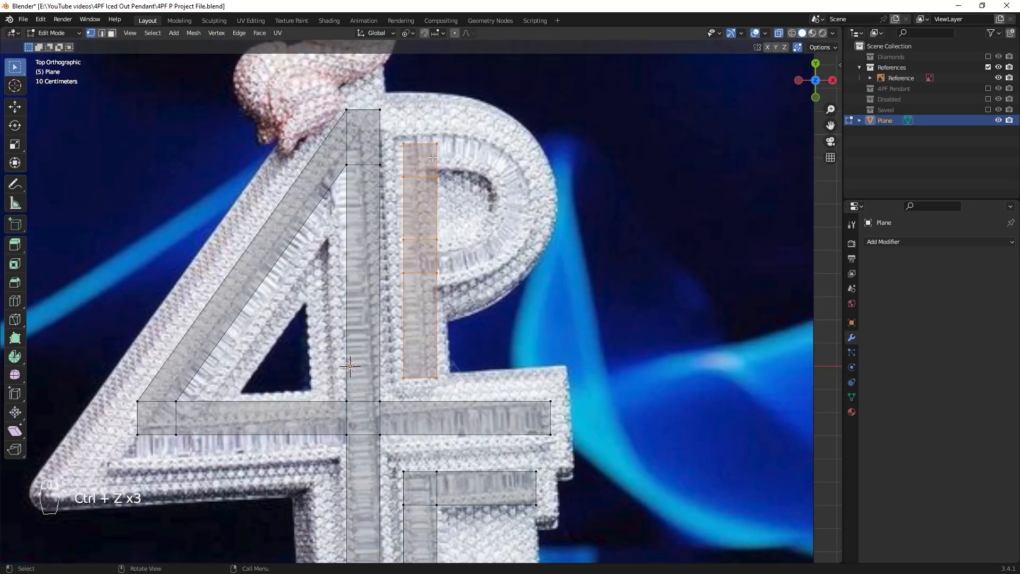
key(1)
drag(470, 205, 421, 160)
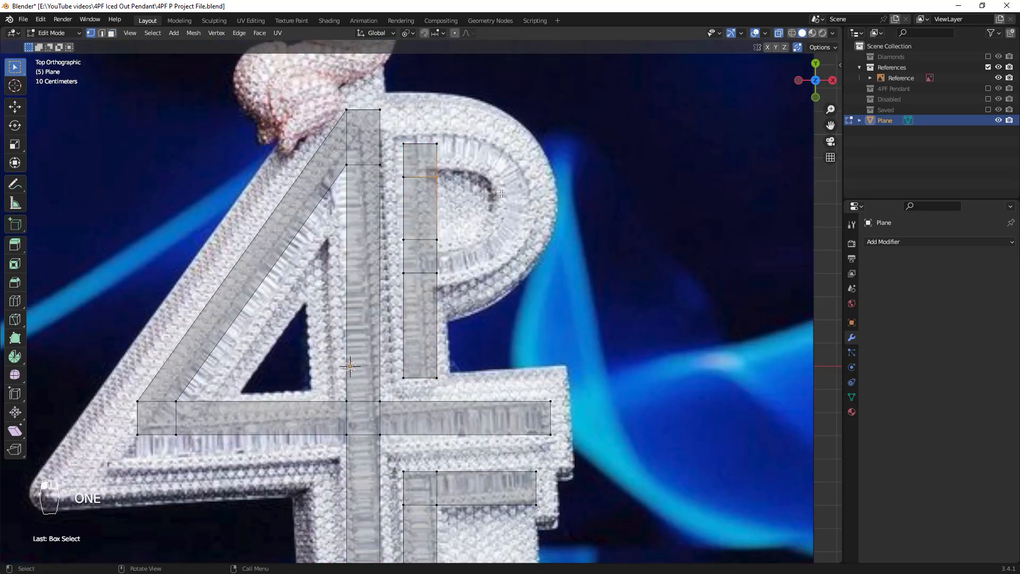
drag(498, 193, 398, 125)
ctrl+middle_drag(496, 207, 524, 297)
ctrl+middle_drag(524, 297, 525, 291)
key(g)
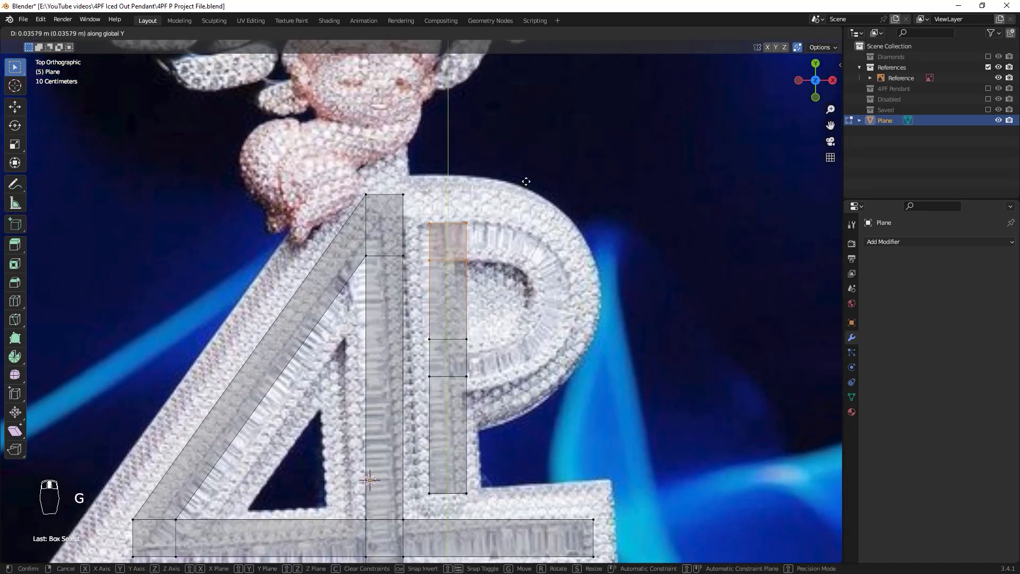
click(528, 180)
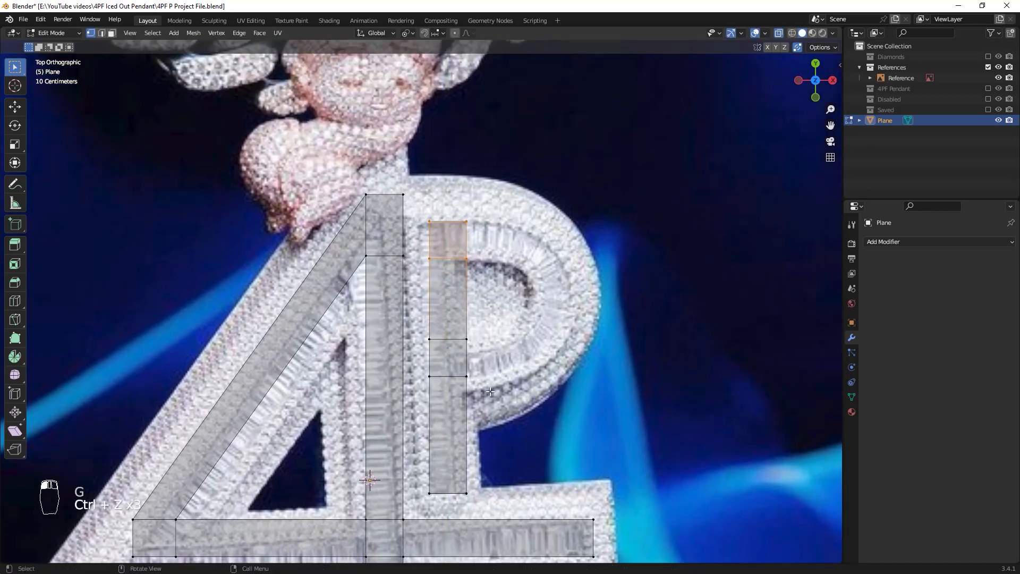
Move the lower pair of cuts on the P's strip down along Y to match the bowl's lower baguette row
drag(490, 394, 423, 326)
key(g)
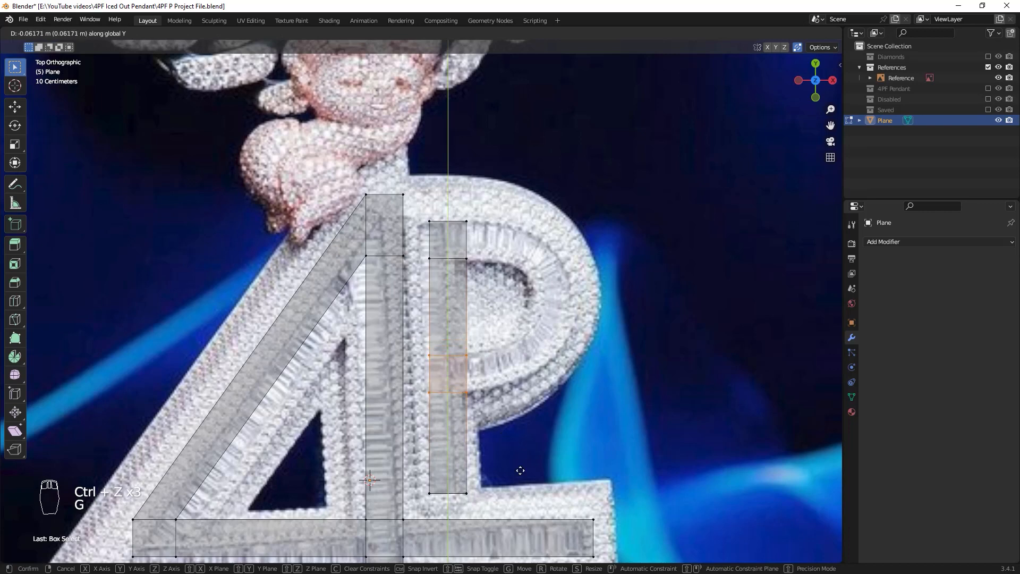
click(516, 462)
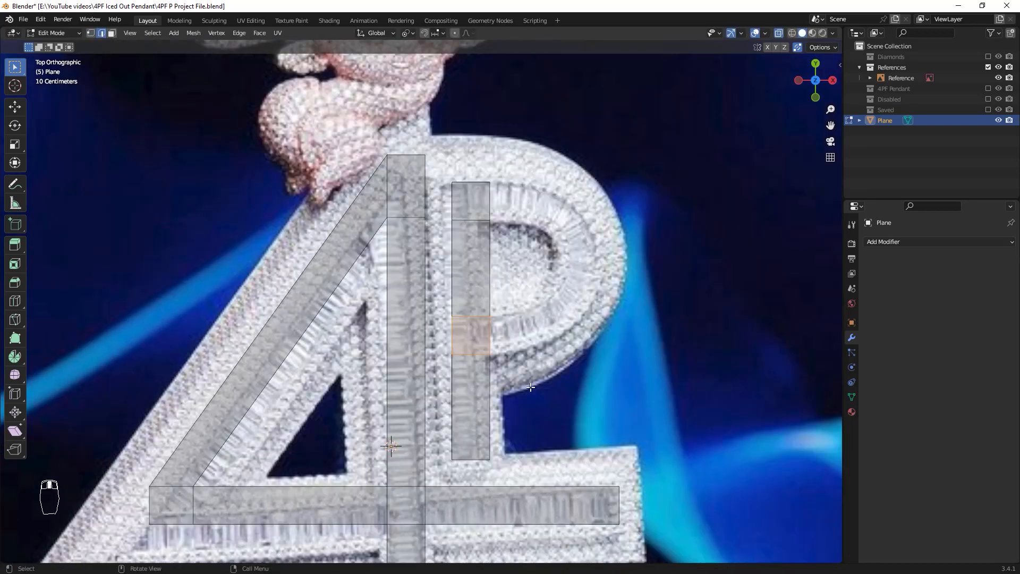
shift+middle_drag(487, 338, 444, 346)
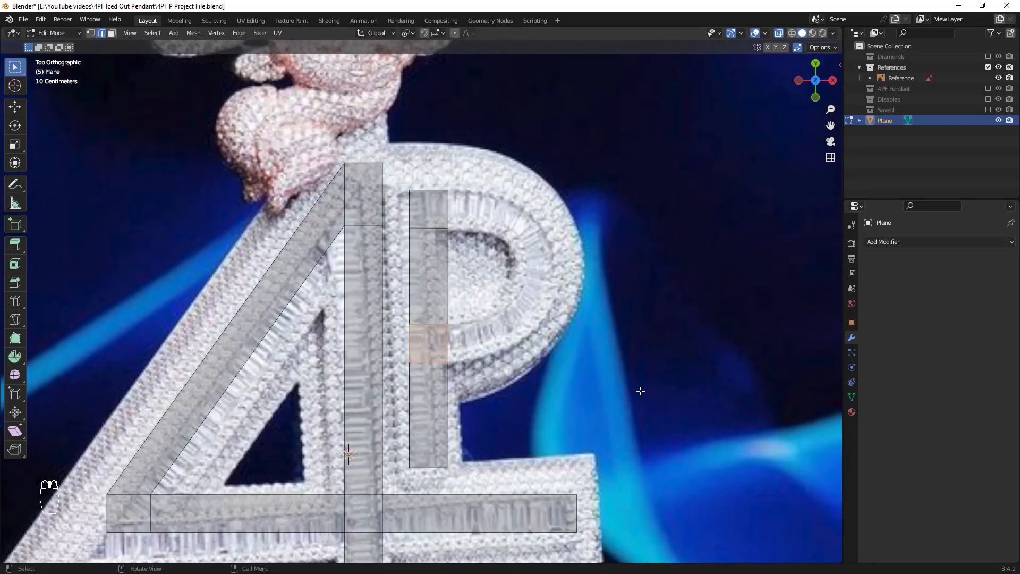
scroll(603, 371, down, 1)
shift+middle_drag(502, 212, 564, 224)
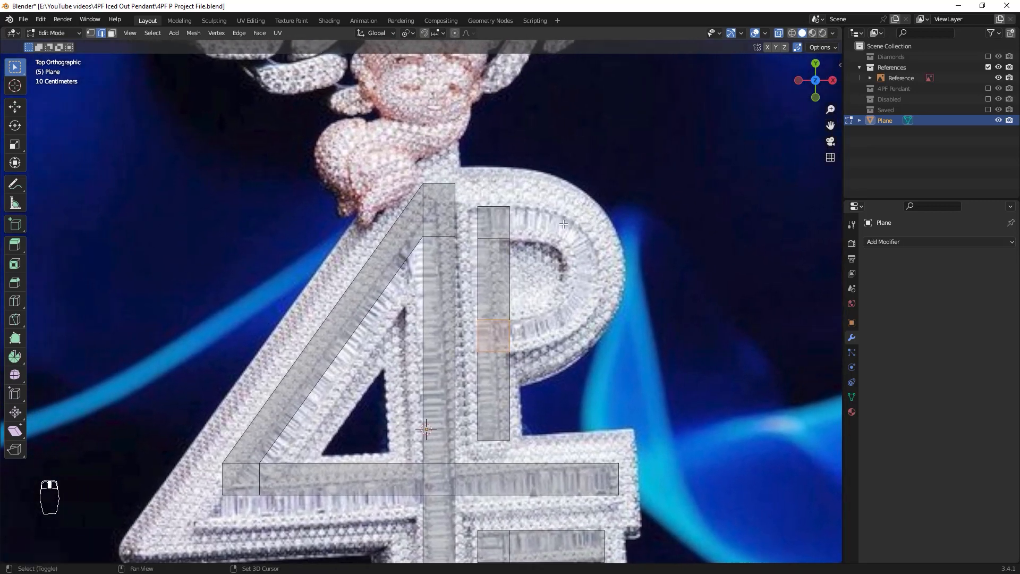
shift+middle_drag(662, 379, 607, 367)
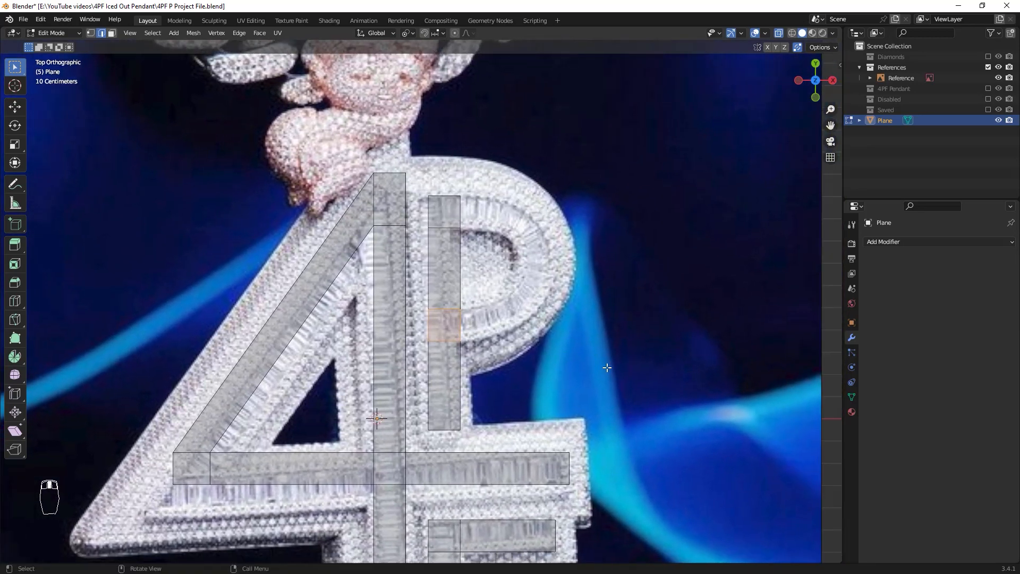
click(465, 273)
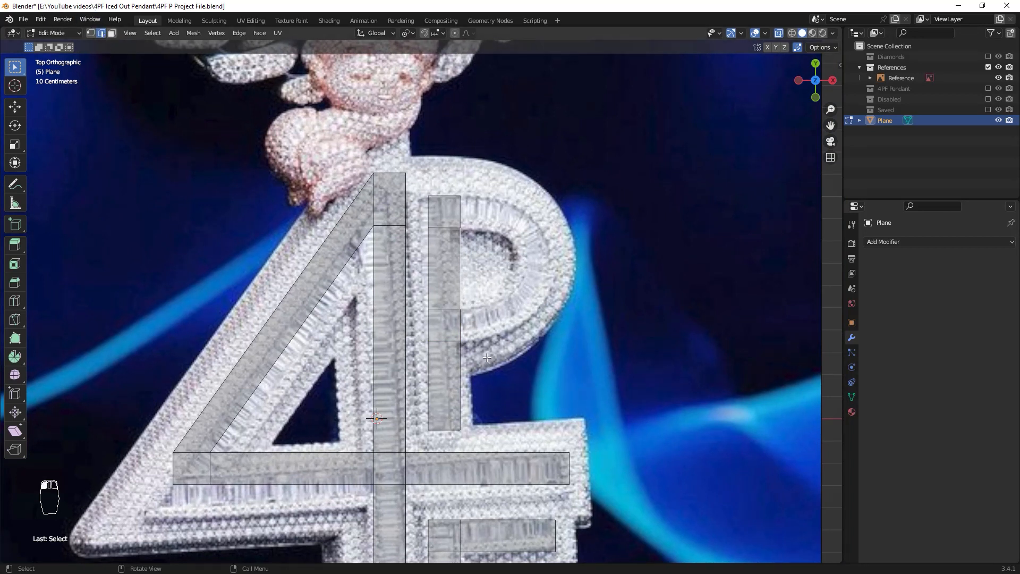
Snap the 3D cursor to the right edge of the P strip's middle face and set up Spin for the top face's right edge
ctrl+middle_drag(531, 384, 493, 347)
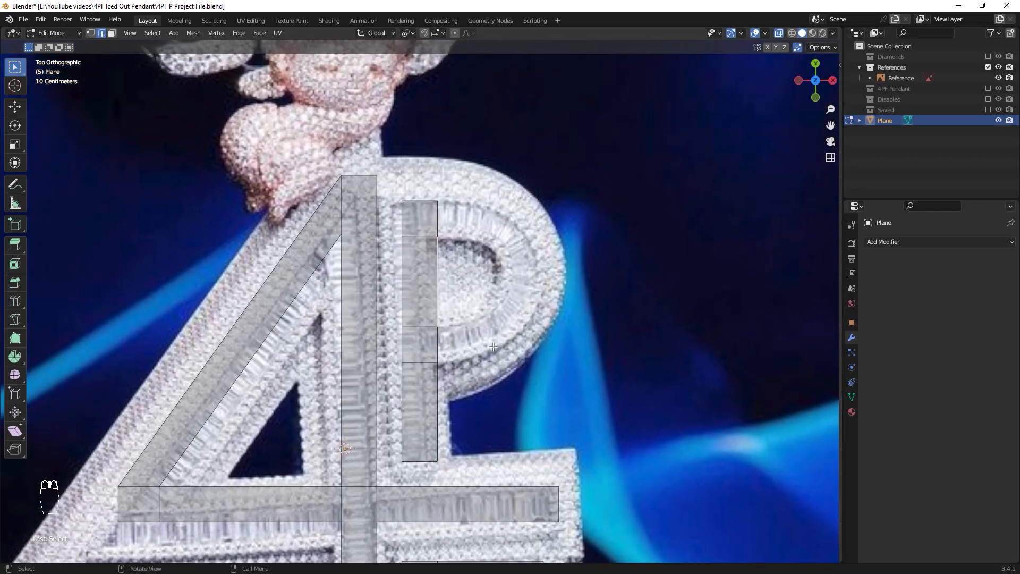
key(shift)
key(shift+s)
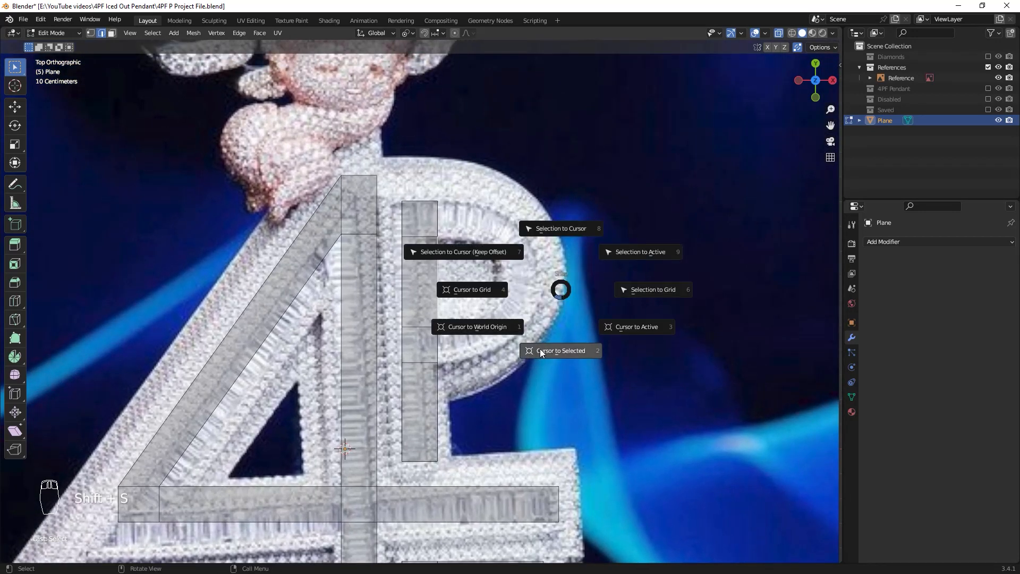
click(562, 352)
shift+middle_drag(562, 352, 565, 367)
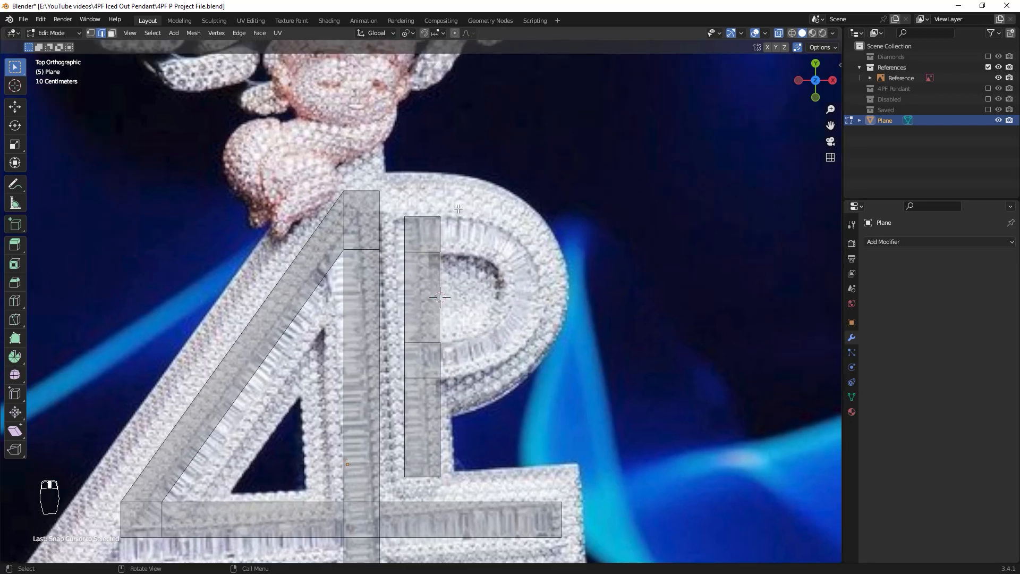
click(443, 232)
click(16, 361)
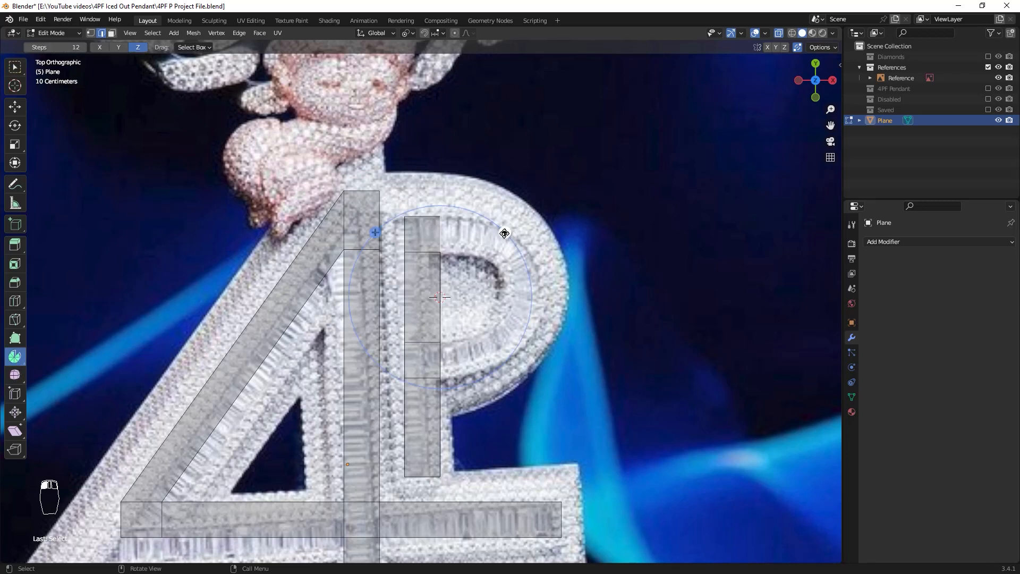
Try spinning the selected edge around the 3D cursor to form the P's bowl, and undo the spin
drag(504, 233, 295, 445)
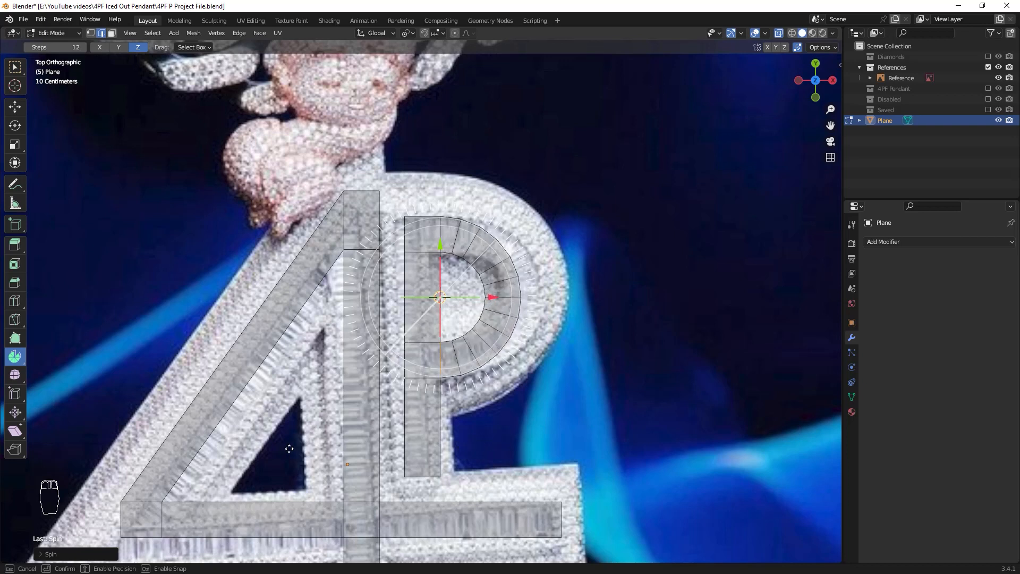
key(ctrl+z)
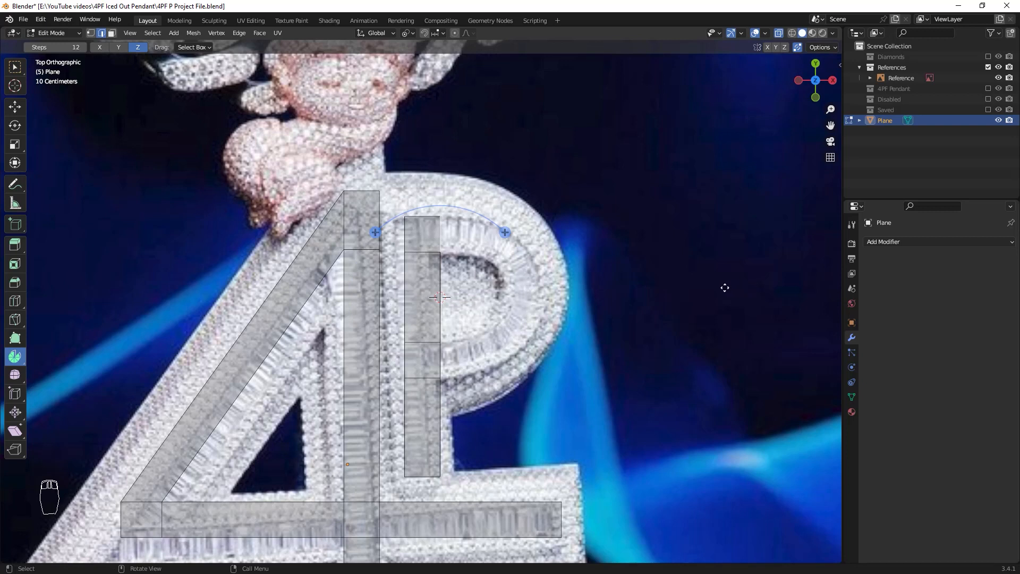
Set the 3D cursor's X location to 0.4442 m and spin the selected edge around it in 12 steps to form the P's bowl
key(n)
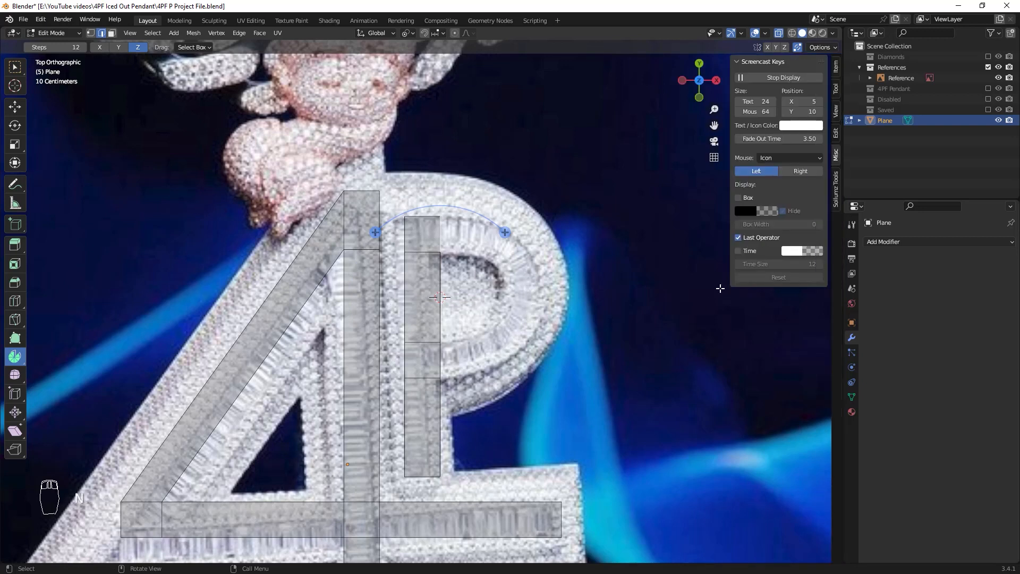
click(836, 133)
click(835, 111)
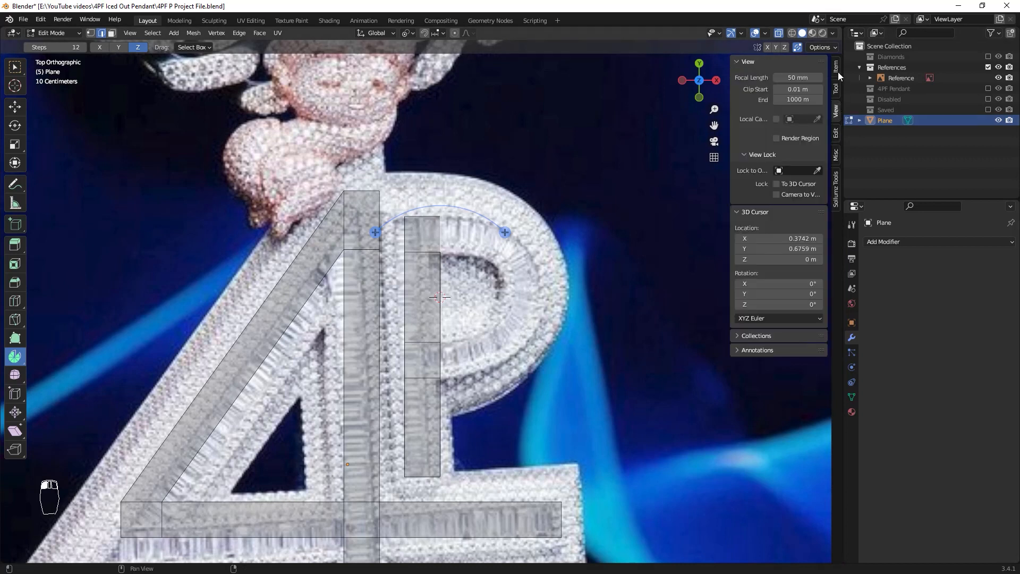
click(837, 72)
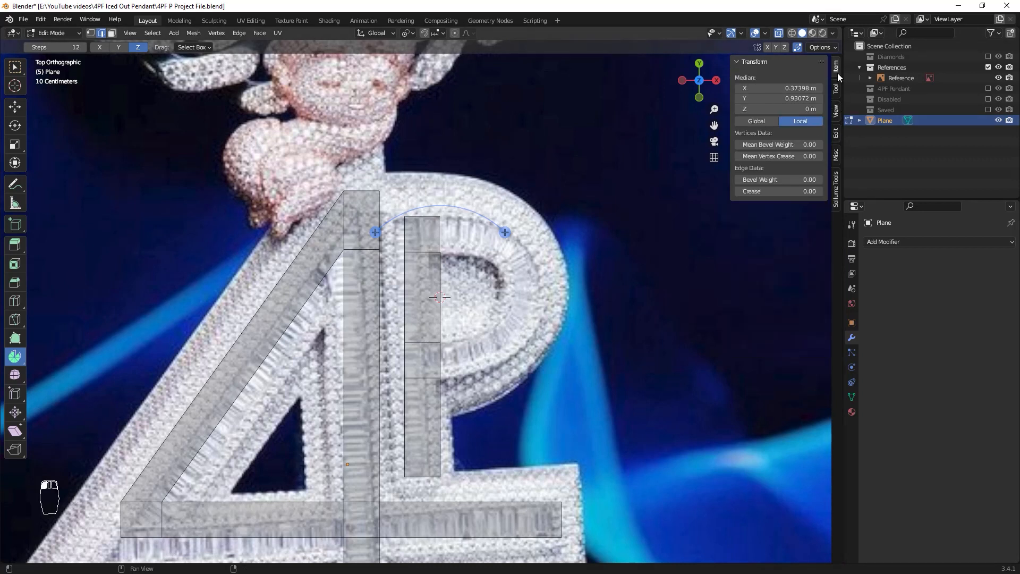
click(835, 112)
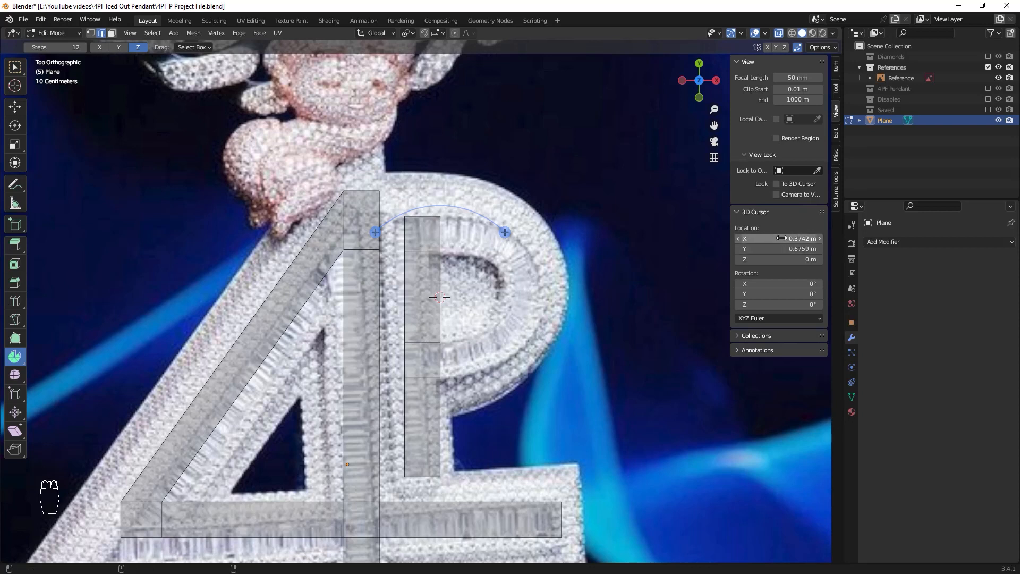
drag(781, 239, 807, 238)
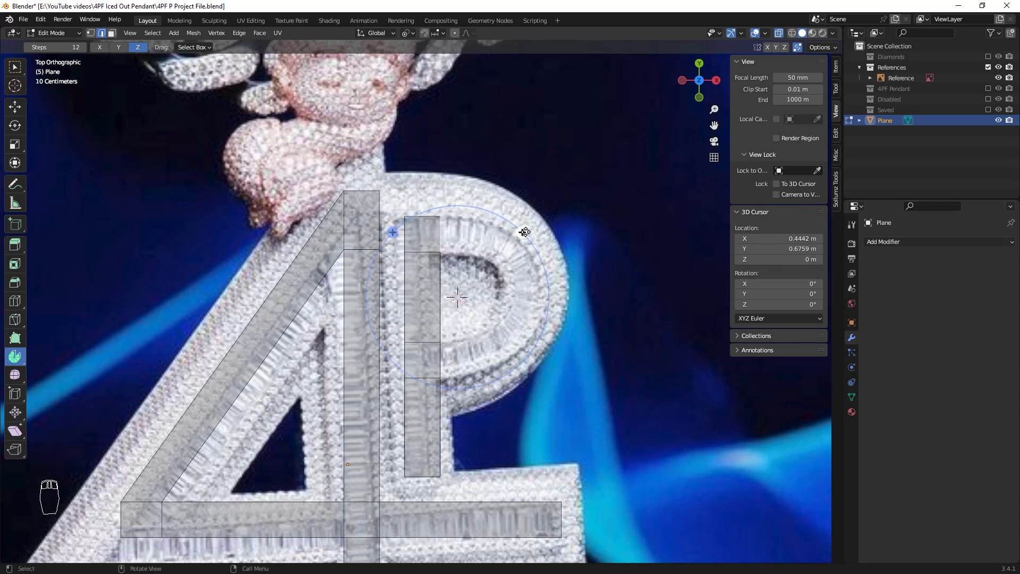
drag(524, 232, 227, 396)
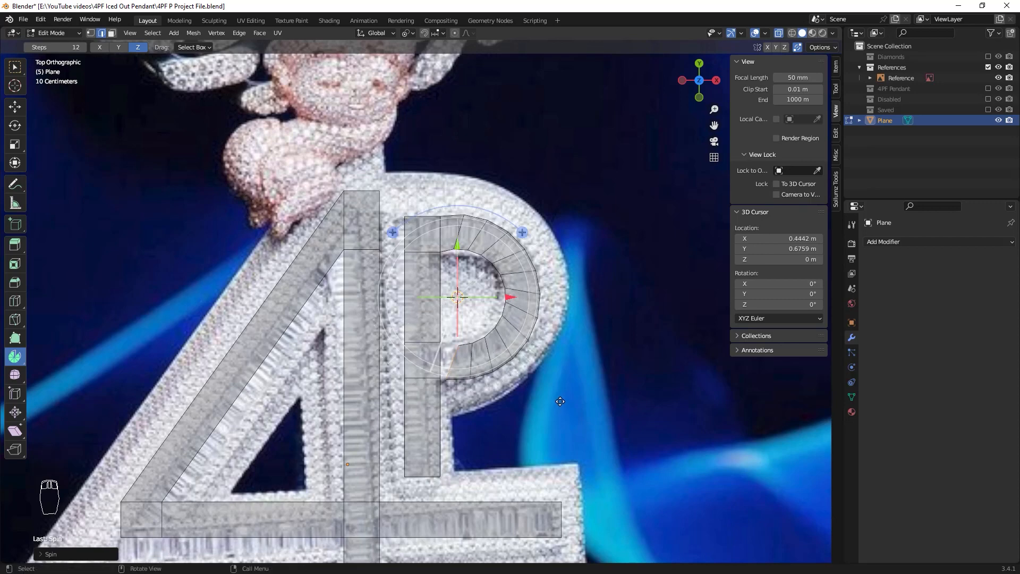
key(n)
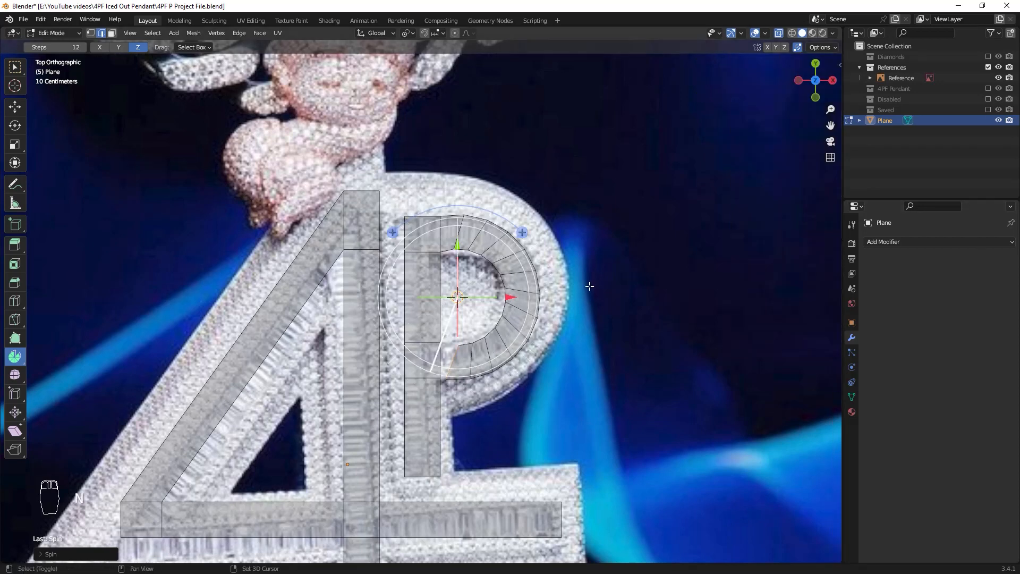
Merge the two end vertices of the spun bowl at last onto the matching right-side vertices of the P's stem
scroll(588, 285, up, 3)
shift+middle_drag(616, 366, 586, 328)
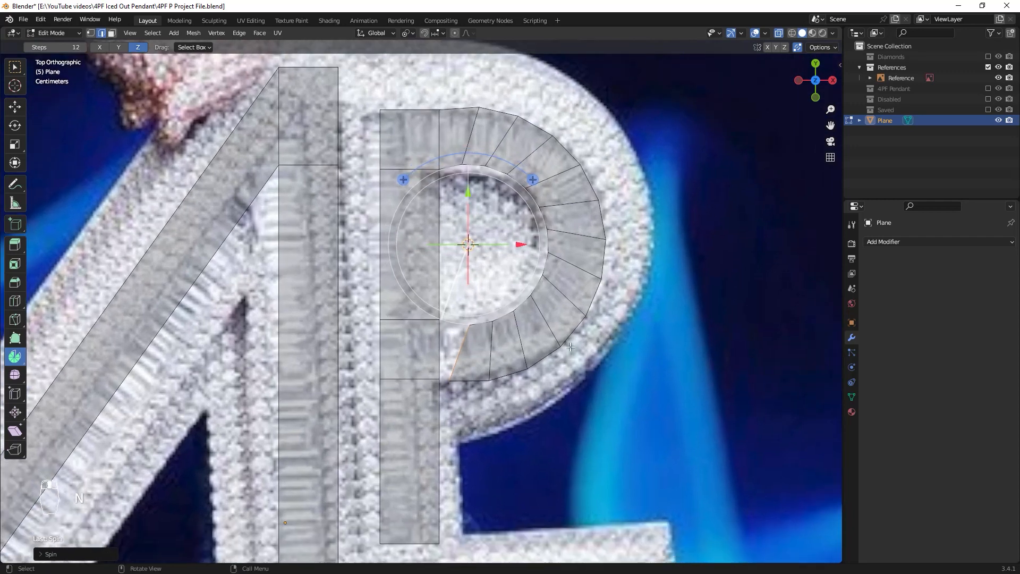
key(1)
click(465, 324)
scroll(451, 322, up, 2)
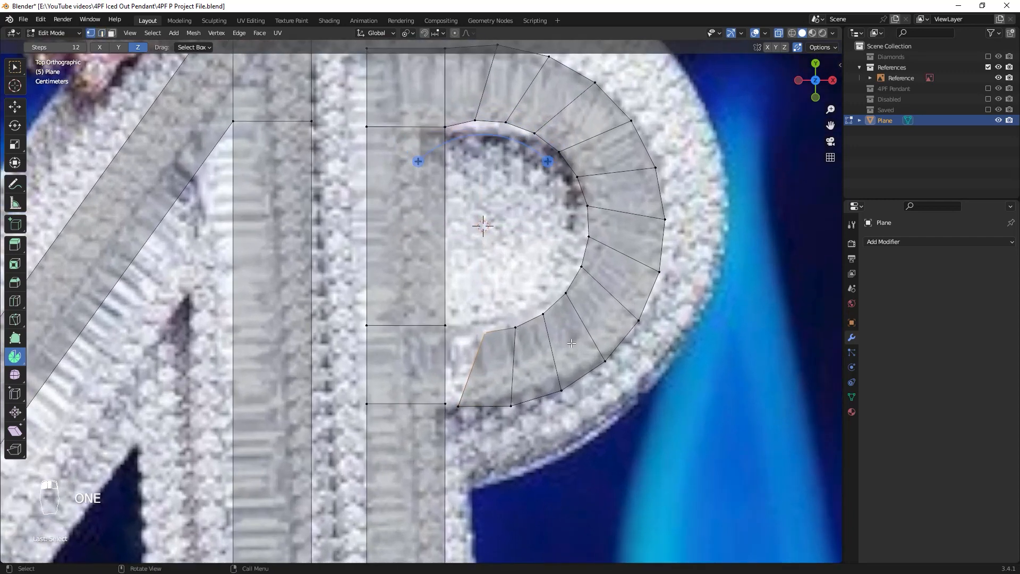
click(480, 332)
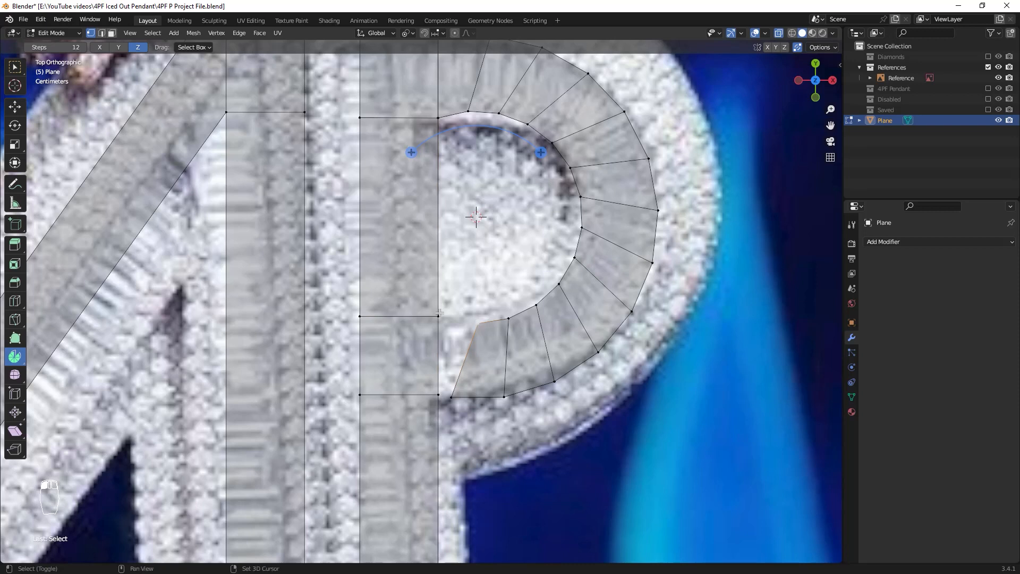
shift+click(438, 314)
key(m)
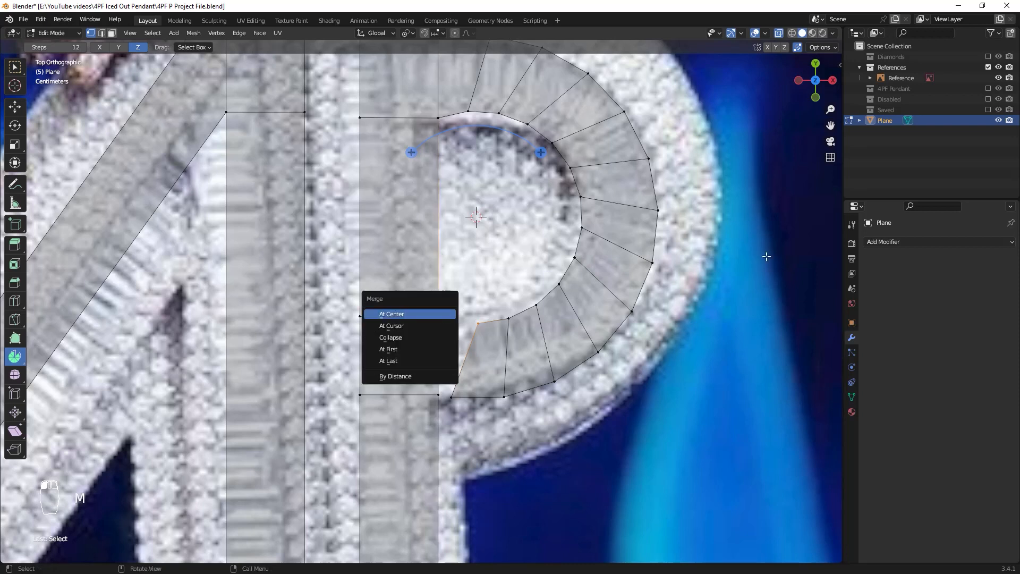
key(m)
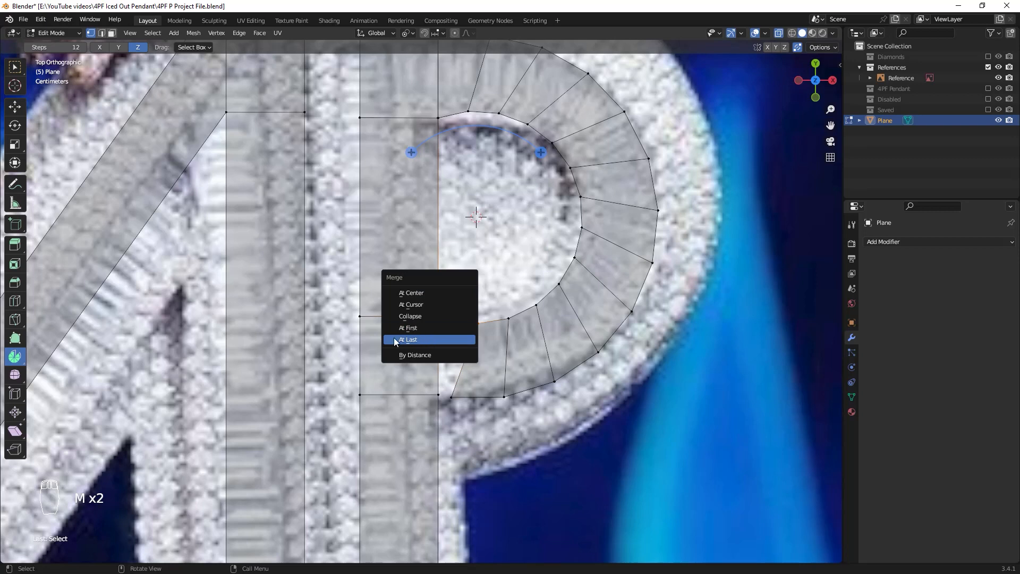
click(425, 338)
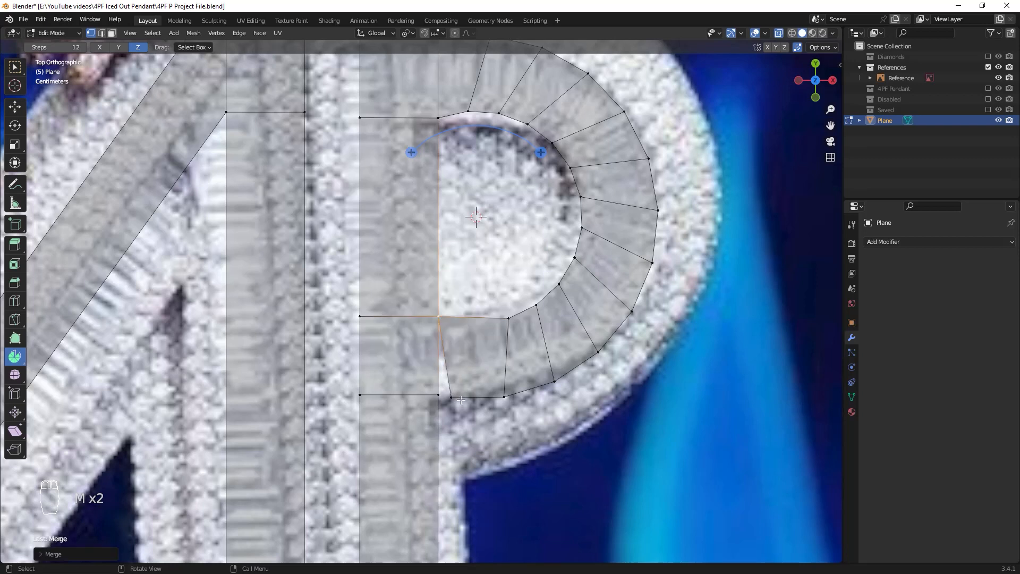
key(m)
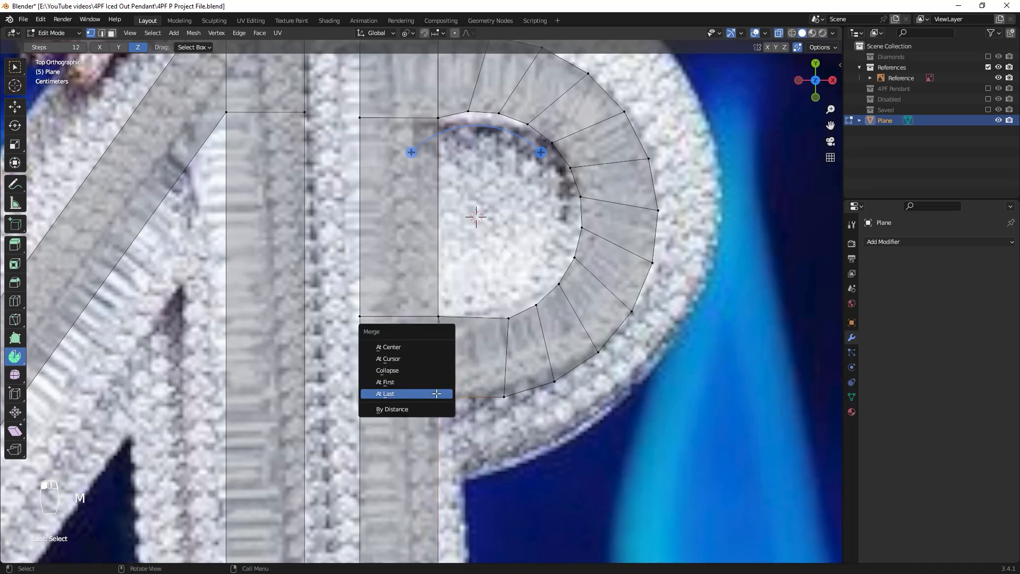
click(433, 393)
Edge-slide the bowl's lower cross edge nearest the stem partway toward the stem
click(574, 417)
drag(487, 301, 523, 415)
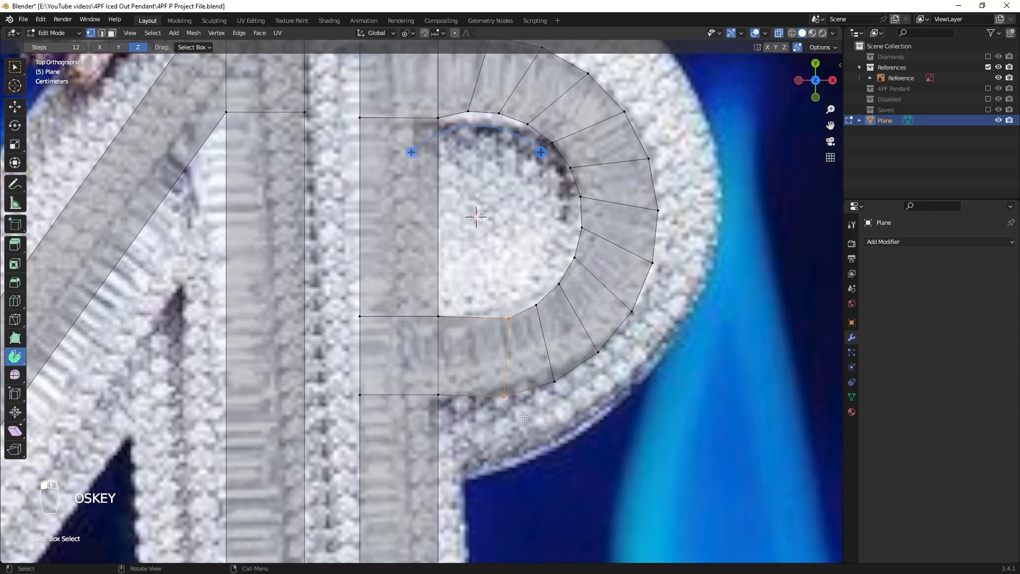
key(g)
key(g)
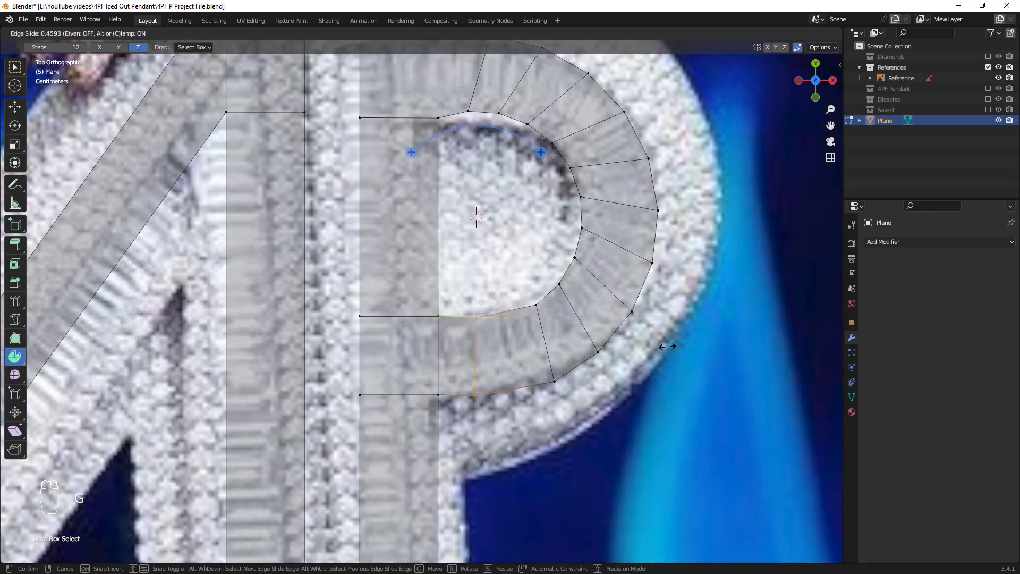
click(525, 329)
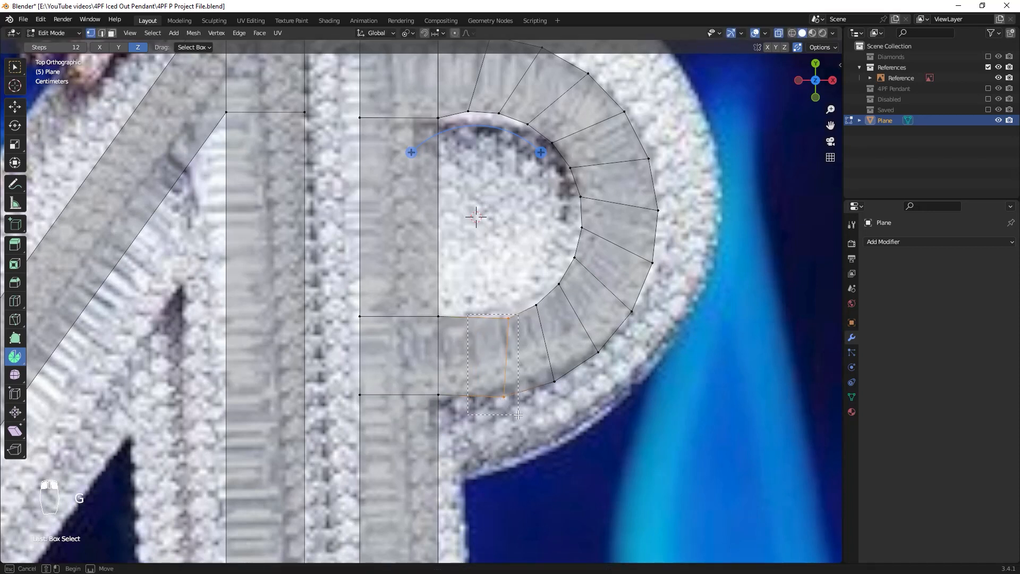
key(g)
key(g)
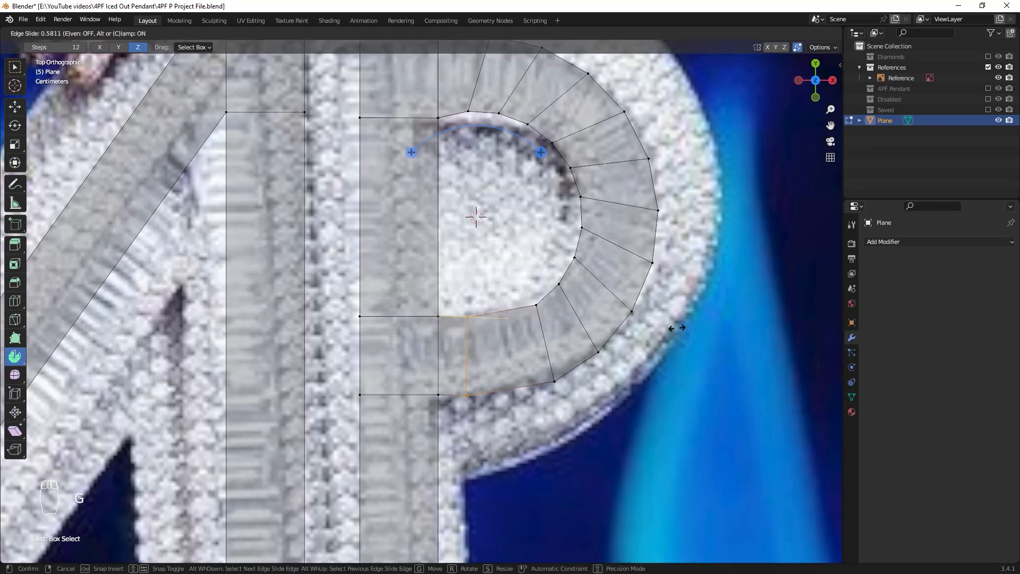
click(688, 325)
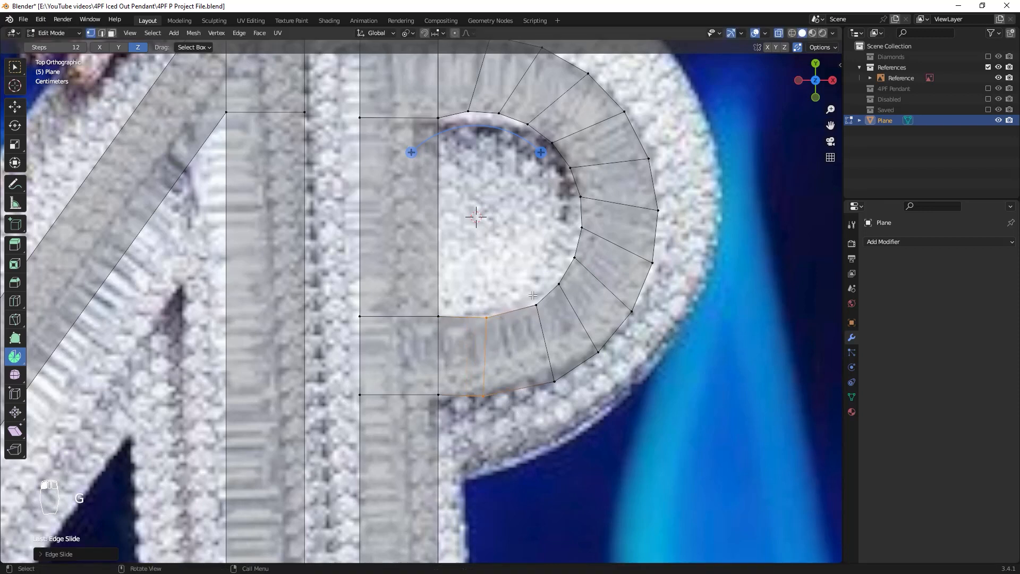
Edge-slide the second lower cross edge of the bowl slightly toward the stem to even out the spacing
drag(533, 294, 565, 393)
key(g)
key(g)
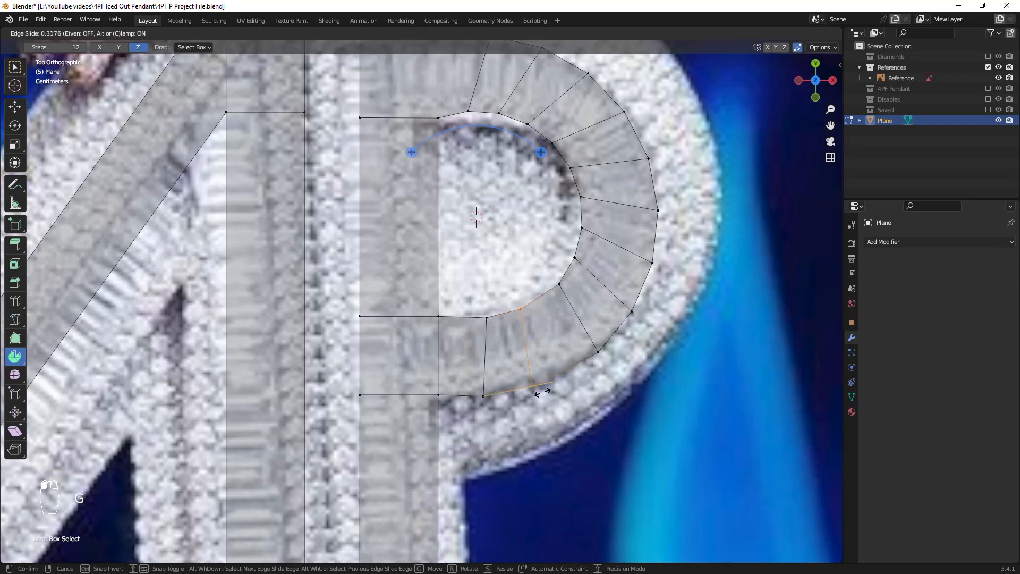
Vertex-slide the inner and outer vertices of the bowl's lower cross edge nearest the stem to smooth the curve
key(g)
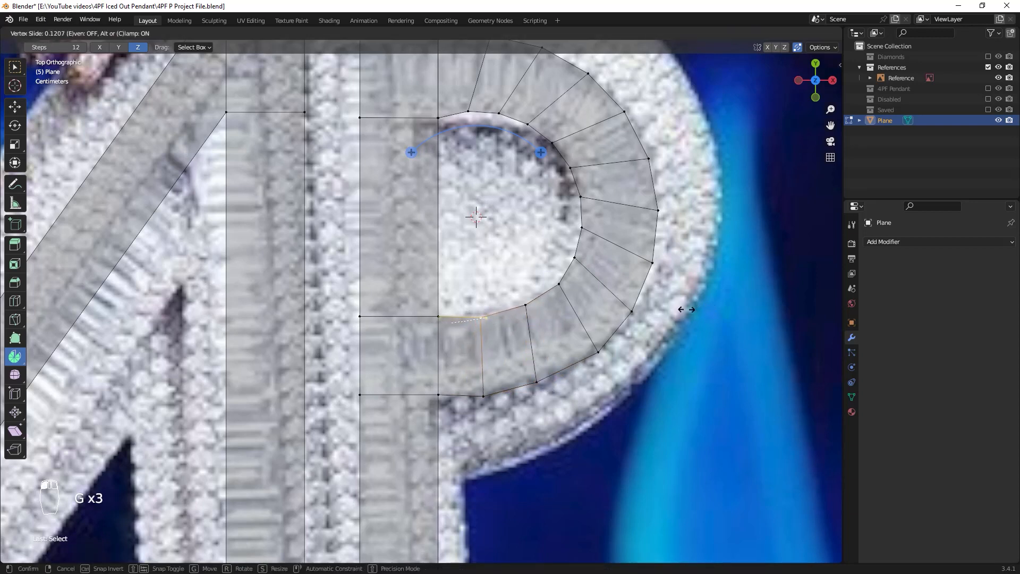
click(473, 366)
click(482, 395)
key(g)
key(g)
click(483, 378)
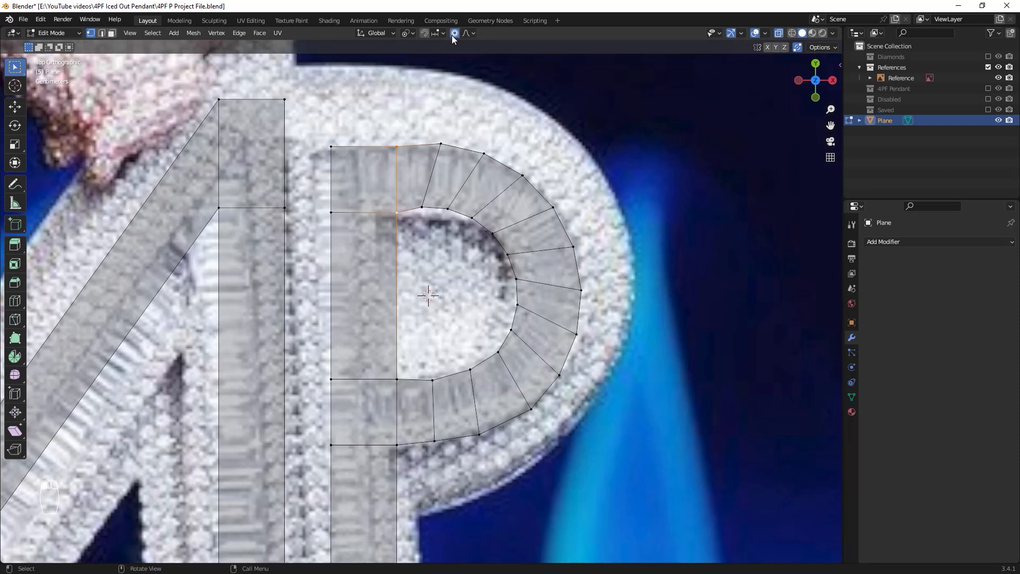
Try to push the upper-right cross edge of the P's bowl outward using proportional editing with Smooth falloff
key(o)
click(473, 33)
click(473, 112)
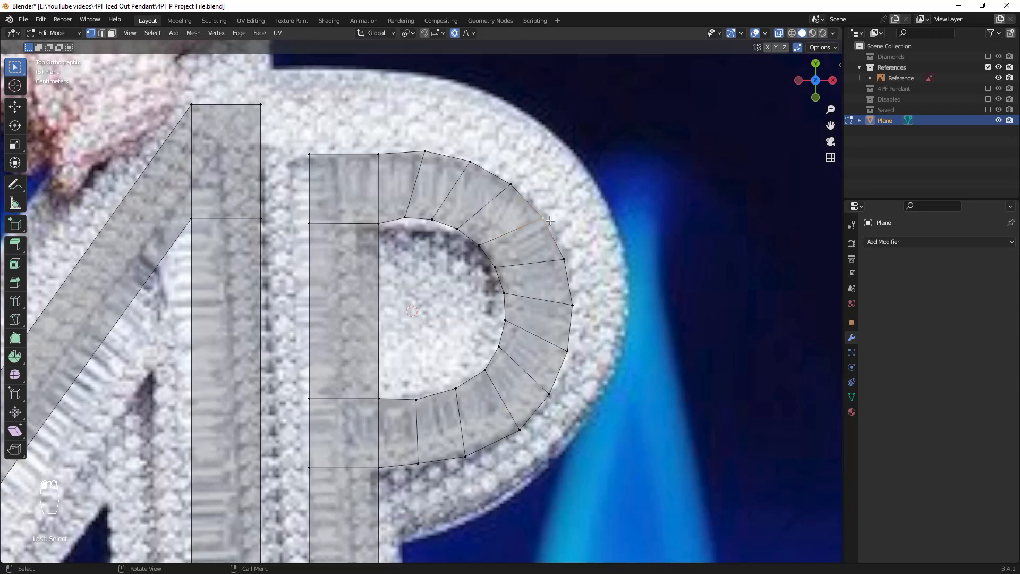
key(g)
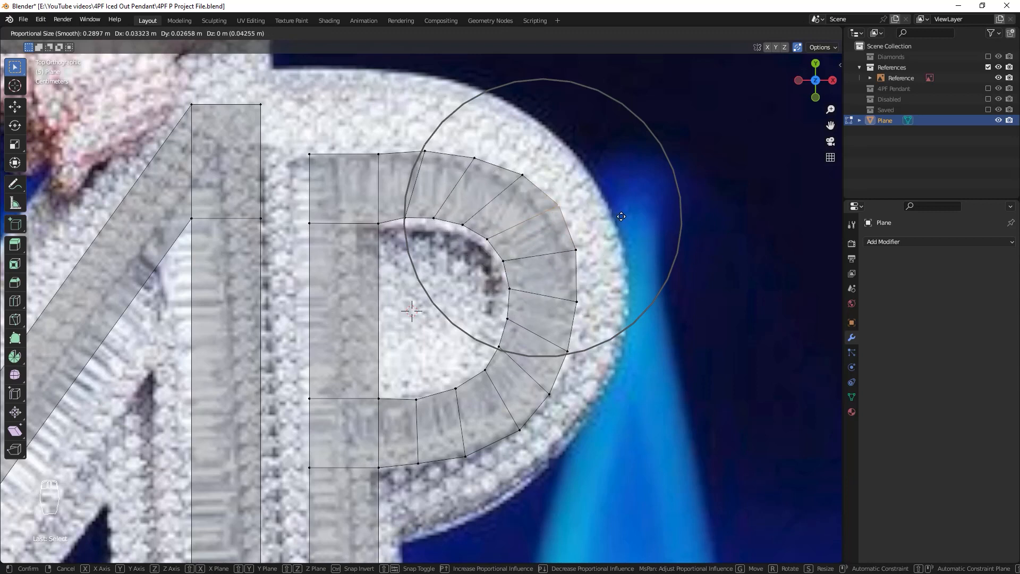
scroll(621, 217, up, 2)
scroll(620, 217, down, 3)
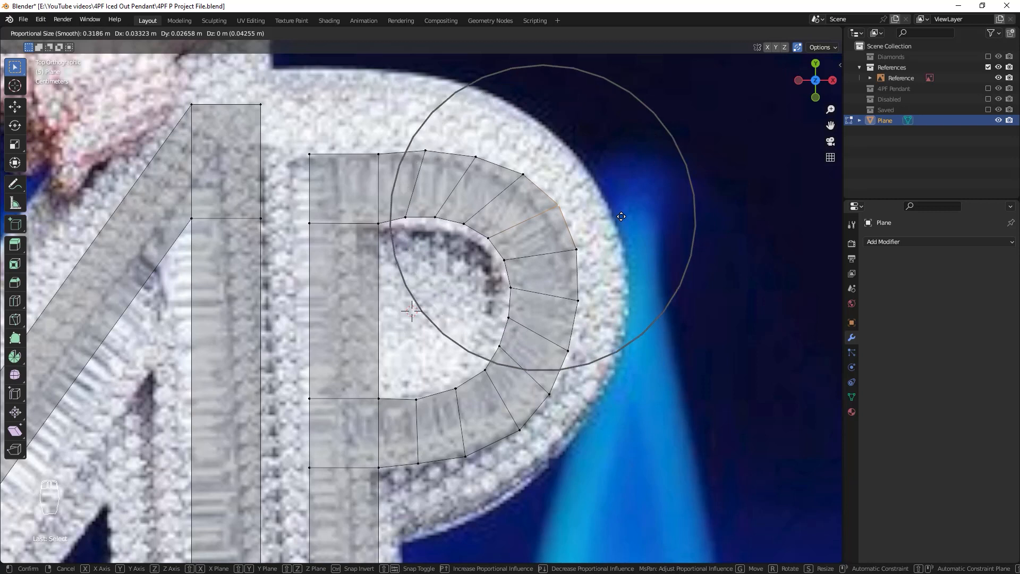
scroll(568, 230, up, 1)
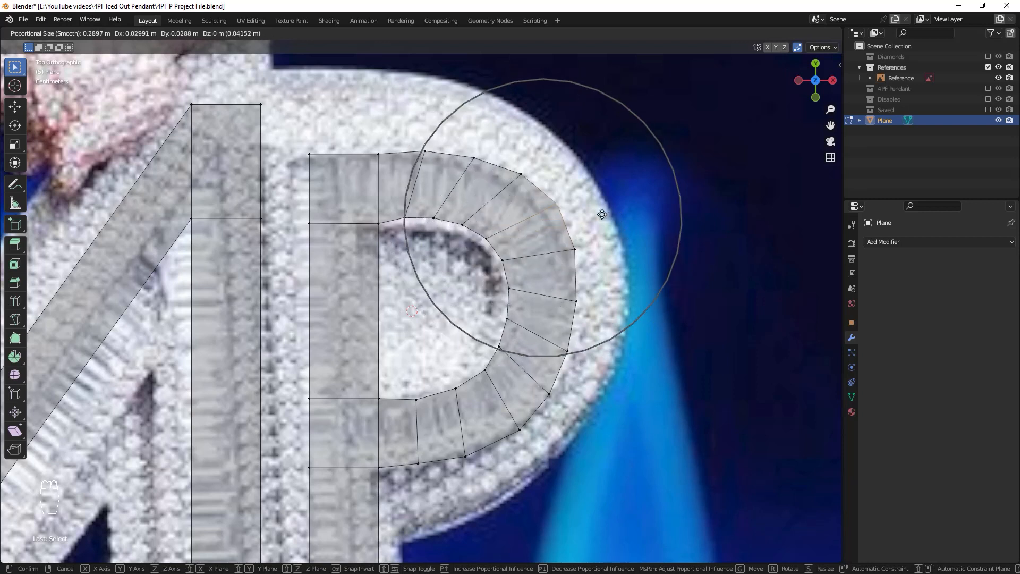
key(g)
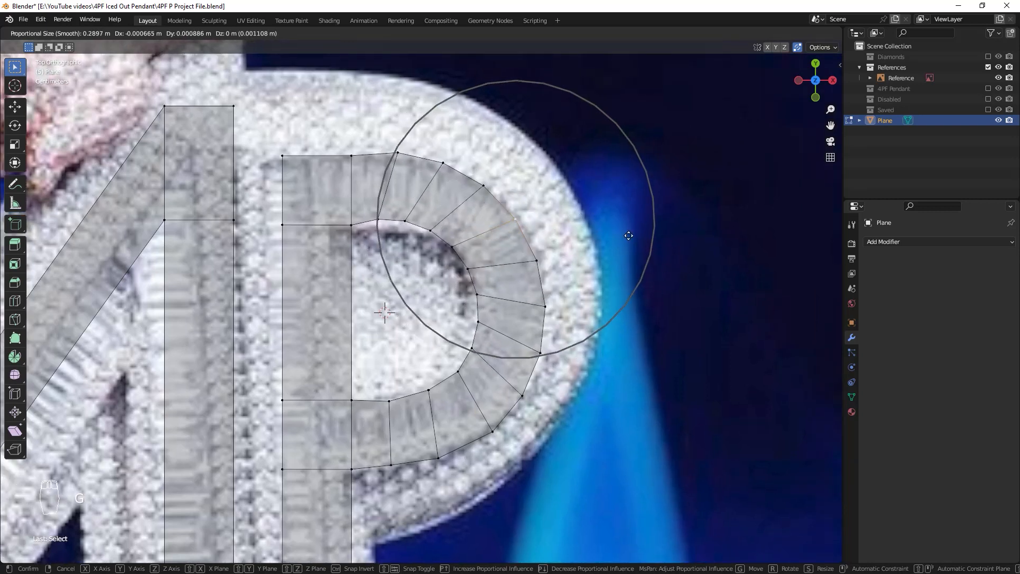
scroll(628, 236, up, 3)
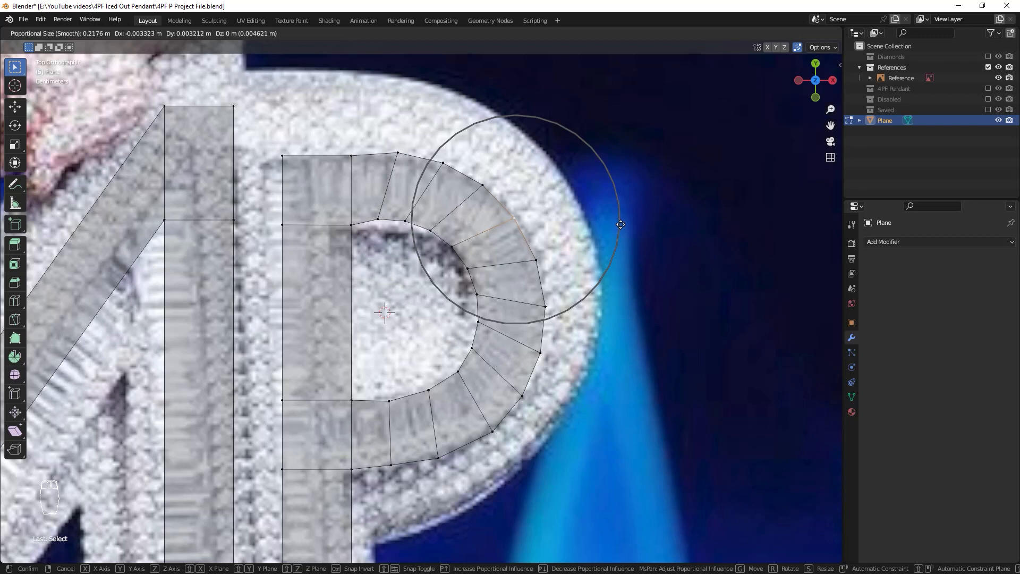
click(620, 224)
Nudge the vertices of the bowl's first upper cross edge beside the stem slightly down to flatten the top of the row
click(397, 153)
key(g)
click(396, 155)
key(g)
click(393, 158)
Vertex-slide the inner vertex of the P bowl's upper-right cross edge and reposition the inner vertex near the bowl's top to smooth the curve
click(452, 247)
key(g)
key(g)
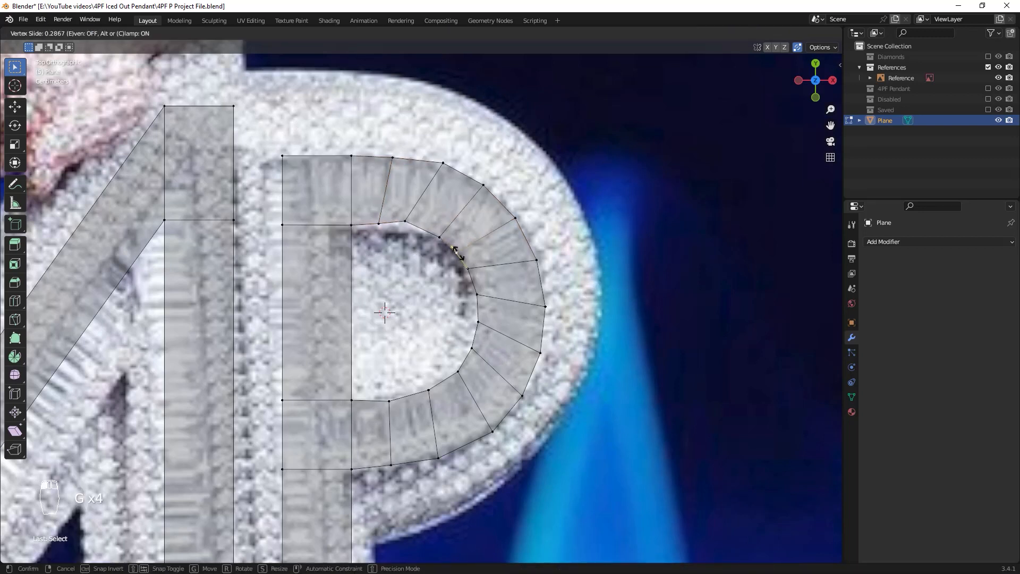
click(460, 254)
click(406, 222)
key(g)
click(408, 229)
Adjust the outer vertex near the bowl's top and vertex-slide the inner vertex on the bowl's right side to even out the segments
click(443, 163)
click(468, 268)
key(g)
key(g)
click(470, 273)
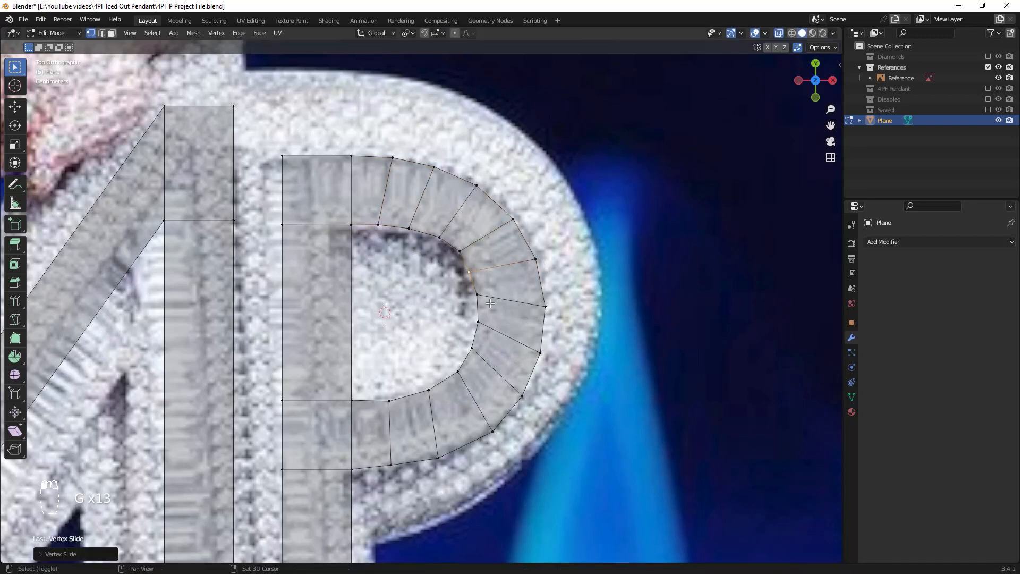
Leave mesh editing and examine the overall 4PF letter outlines, both without overlays and against the reference image
scroll(490, 303, down, 6)
scroll(626, 290, down, 2)
key(Tab)
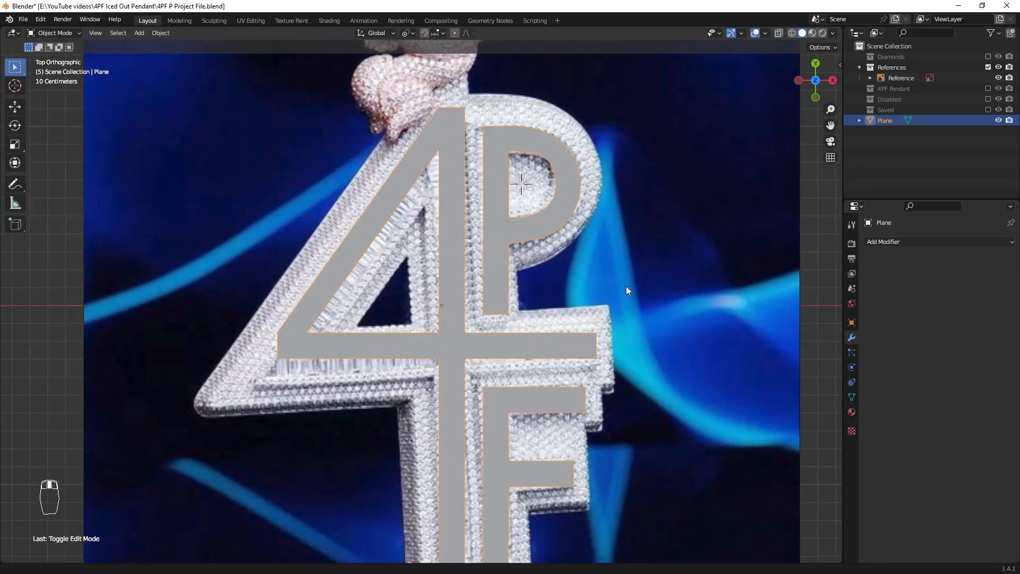
scroll(626, 291, down, 2)
key(alt+z)
key(alt+shift+z)
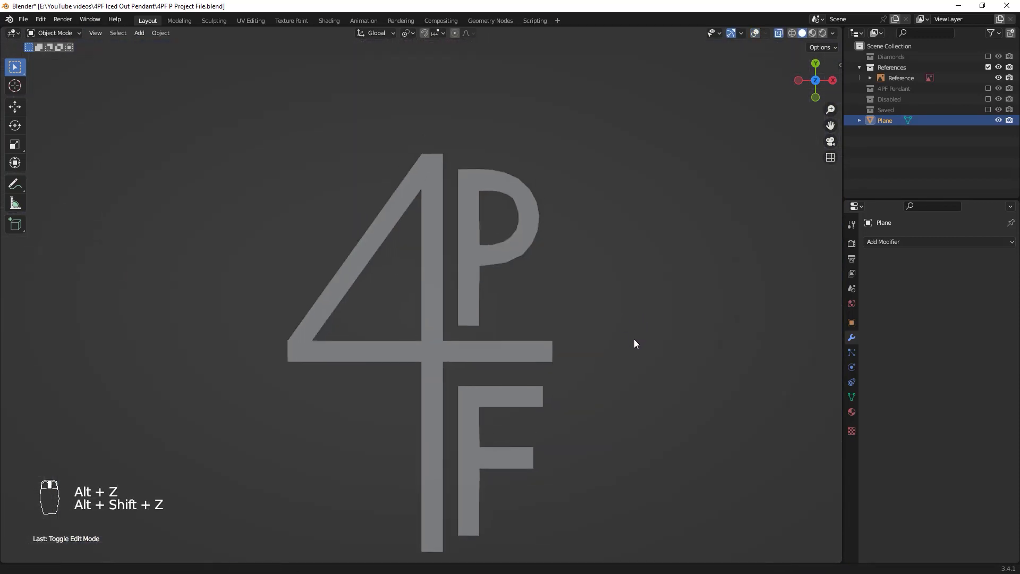
shift+middle_drag(634, 339, 642, 252)
scroll(642, 271, down, 1)
key(alt+z)
middle_drag(644, 290, 644, 312)
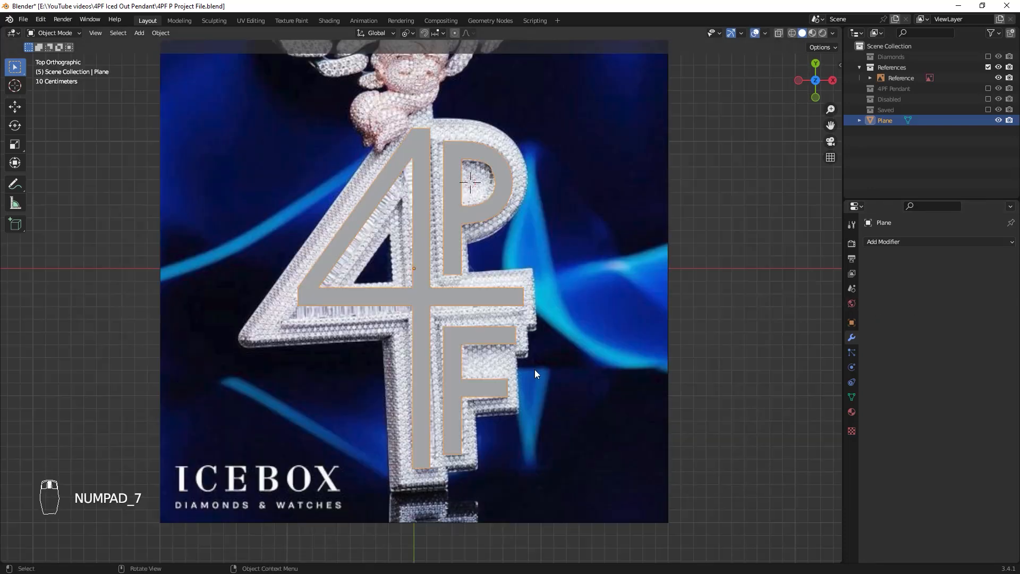
scroll(531, 369, up, 1)
middle_drag(497, 376, 553, 316)
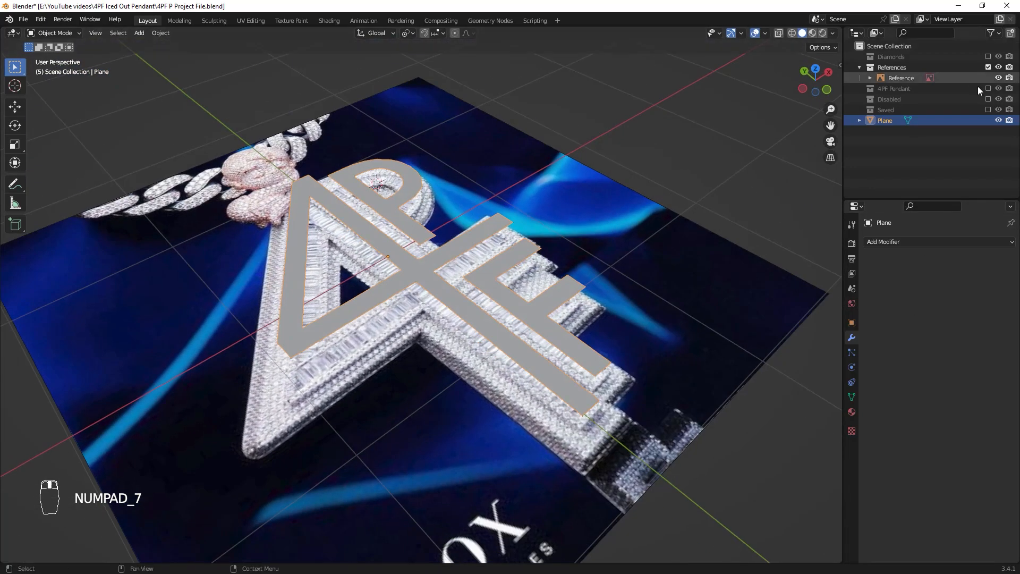
Exclude the References collection from the view layer to isolate the letter mesh
click(988, 67)
middle_drag(450, 263, 579, 186)
middle_drag(579, 186, 556, 189)
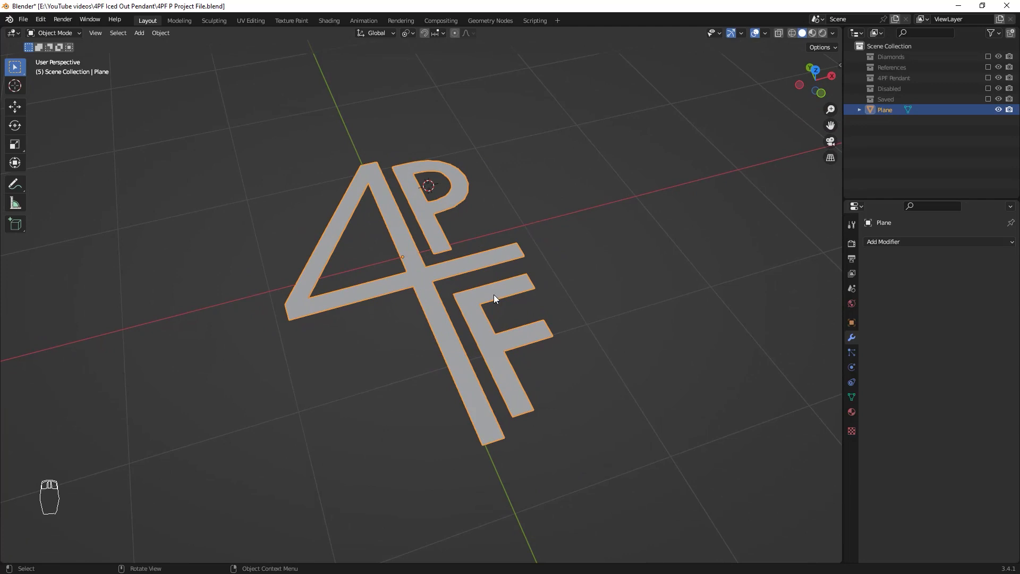
Duplicate the flat letter mesh in place and move the copy to the Saved collection
key(shift+d)
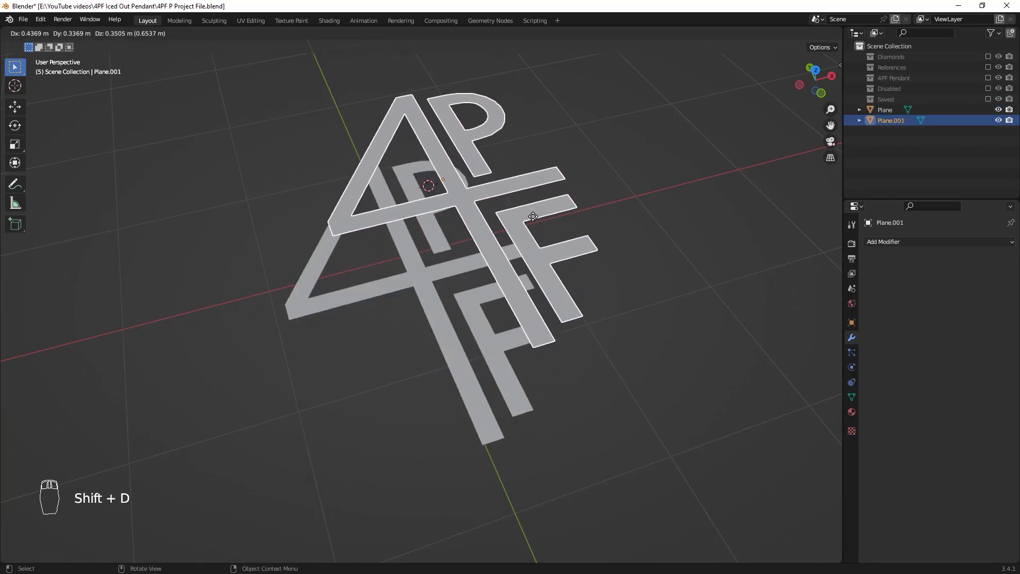
right_click(602, 218)
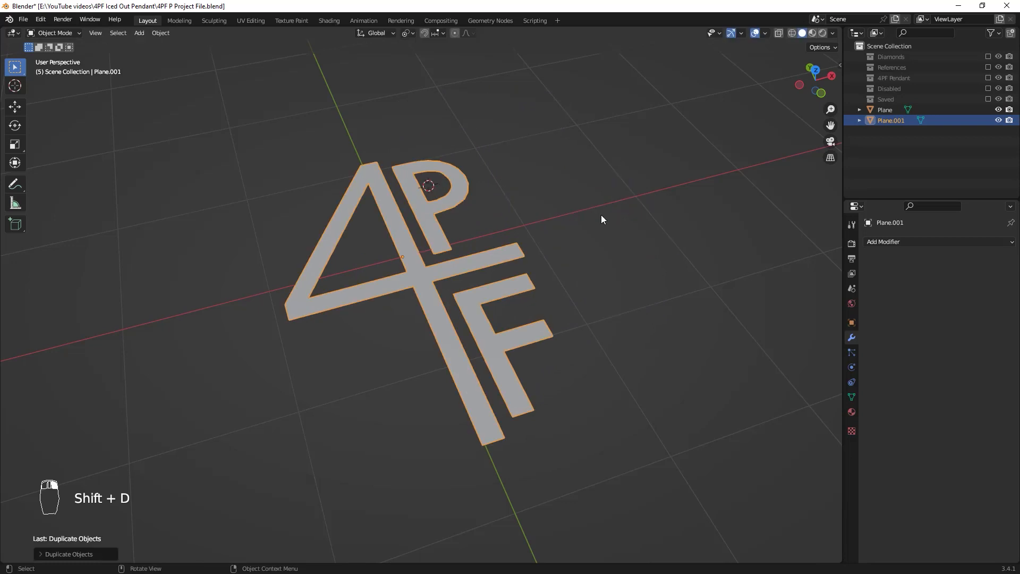
key(m)
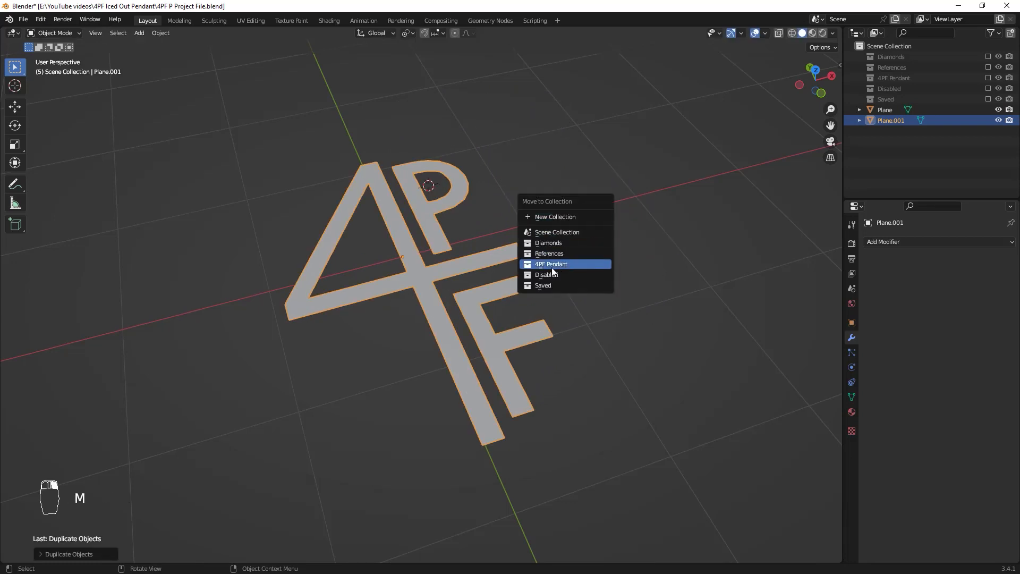
click(541, 286)
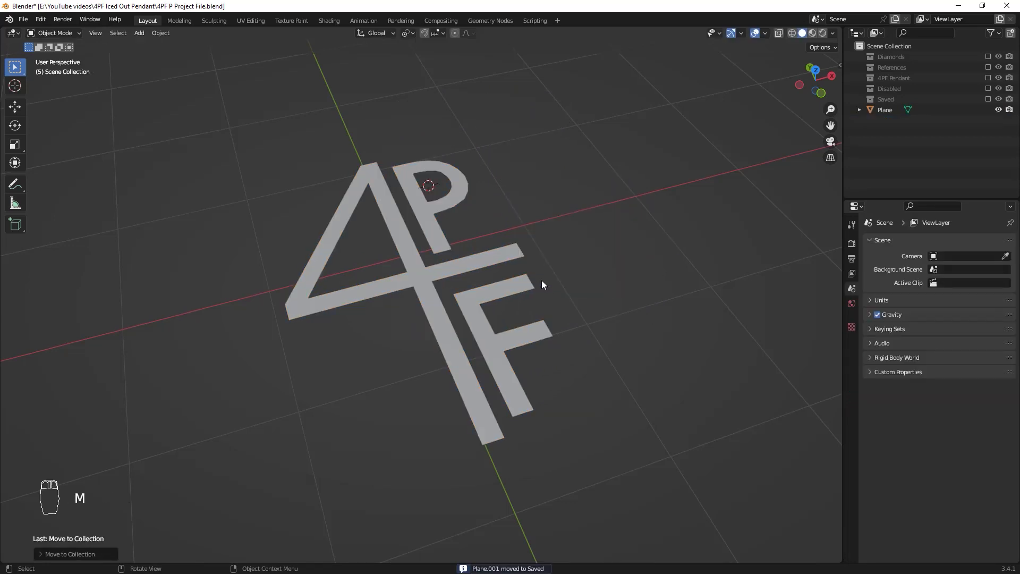
Add a Solidify modifier to the letter mesh with an offset of 0
middle_drag(507, 237, 611, 266)
click(513, 256)
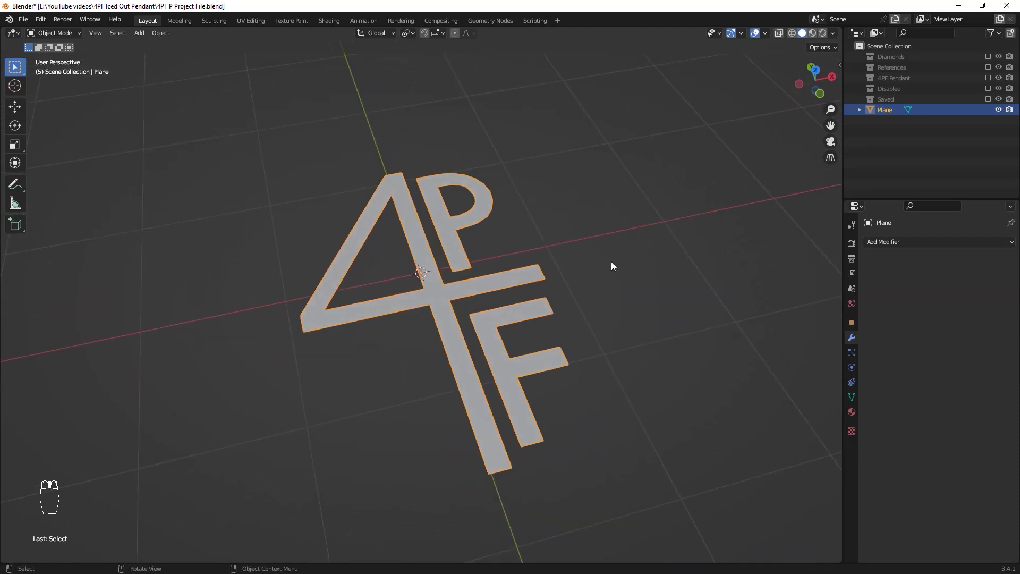
click(887, 244)
click(821, 423)
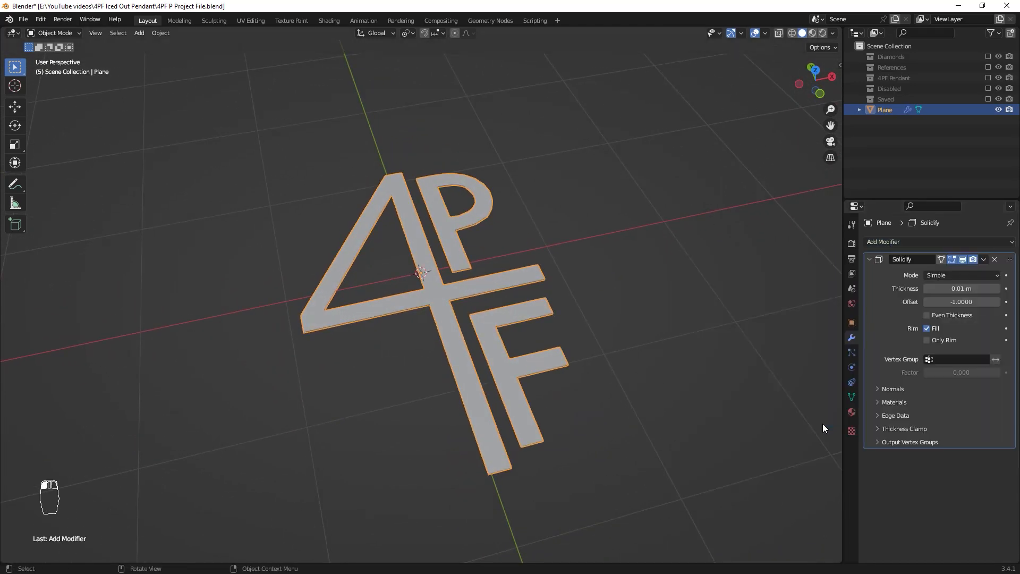
key(n)
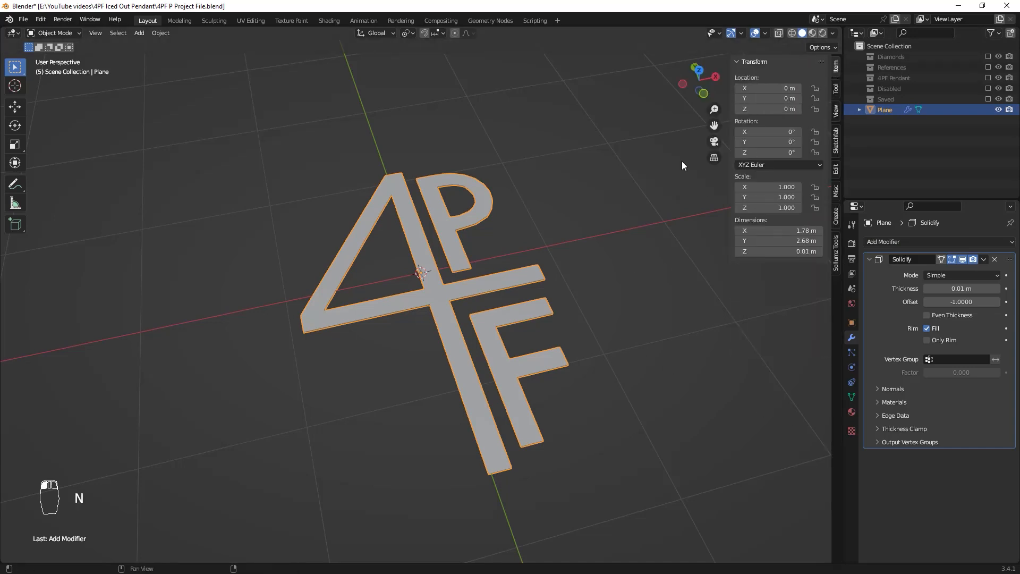
key(n)
middle_drag(590, 238, 564, 253)
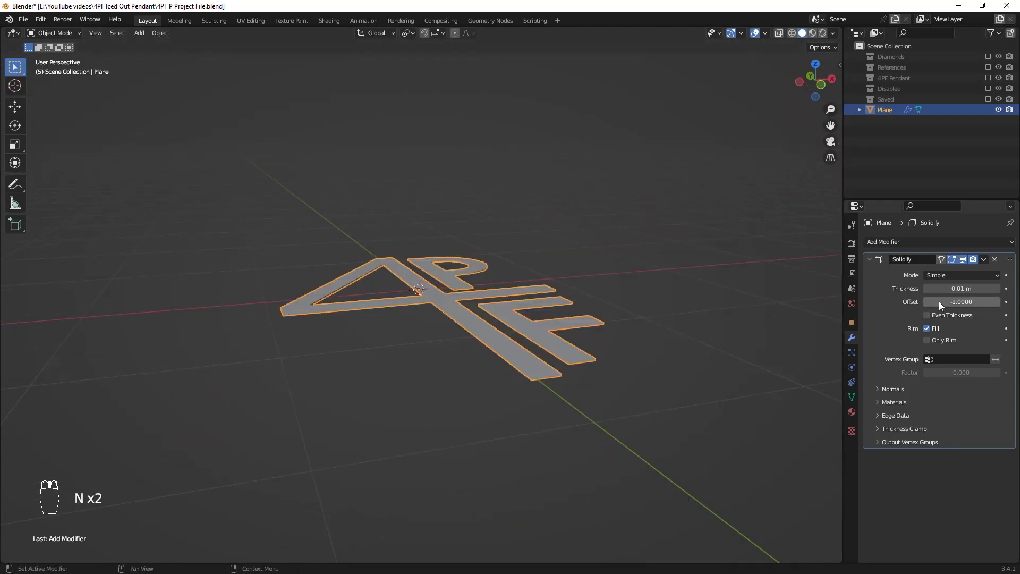
text(0)
key(Return)
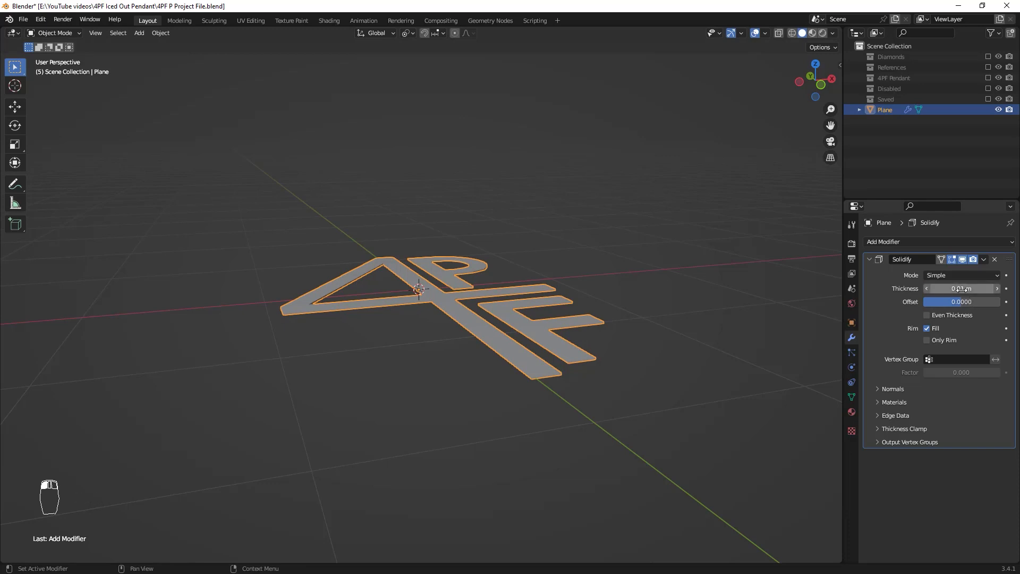
Set the Solidify thickness of the letters to 0.119 m
drag(962, 289, 985, 289)
middle_drag(627, 330, 828, 282)
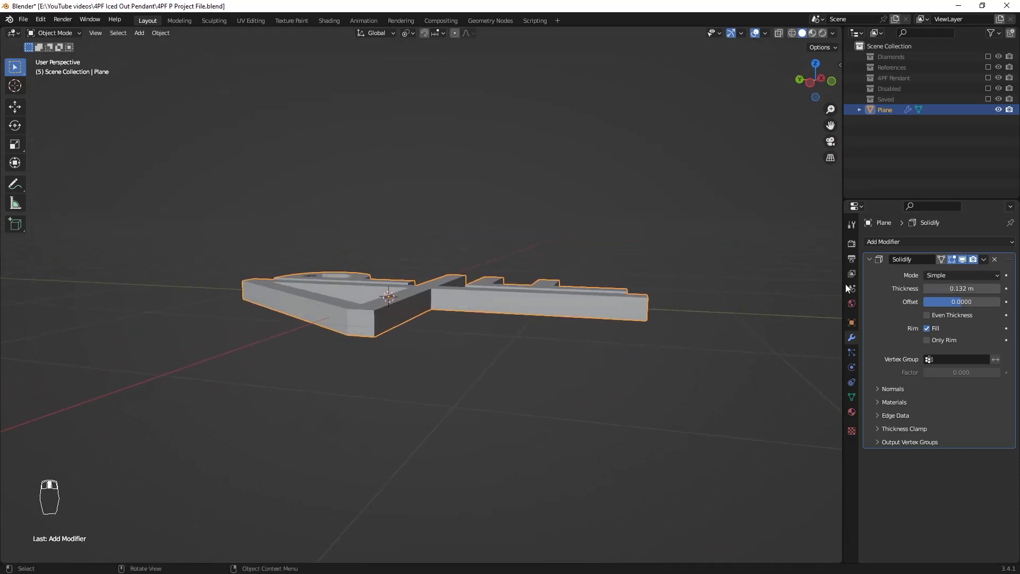
drag(962, 288, 958, 288)
middle_drag(581, 268, 663, 277)
drag(959, 289, 952, 288)
middle_drag(668, 268, 645, 323)
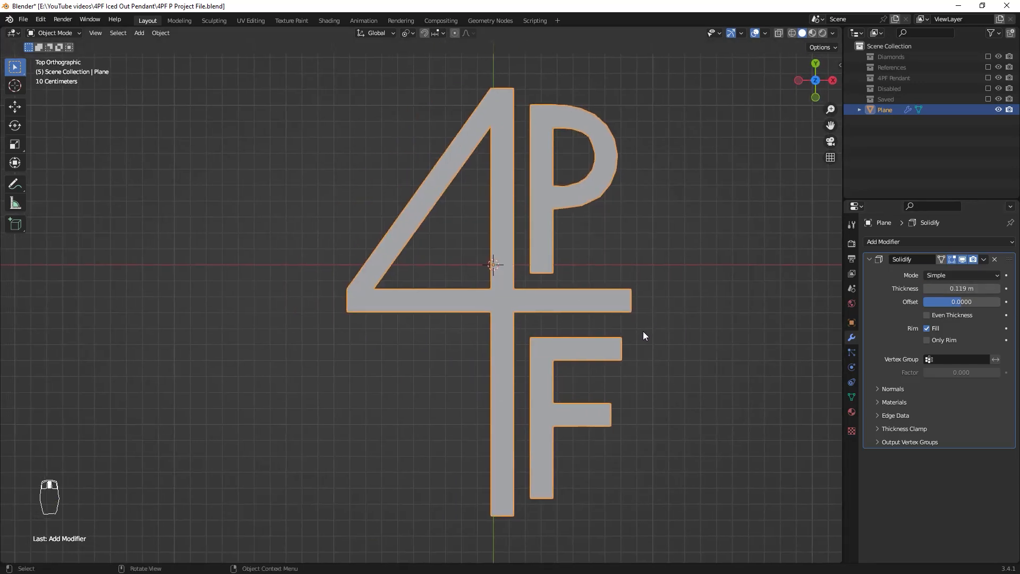
Move the lower-left corner vertex of the 4 outward about 0.1 m along X to continue the diagonal into a sharp point
key(Tab)
scroll(605, 296, up, 3)
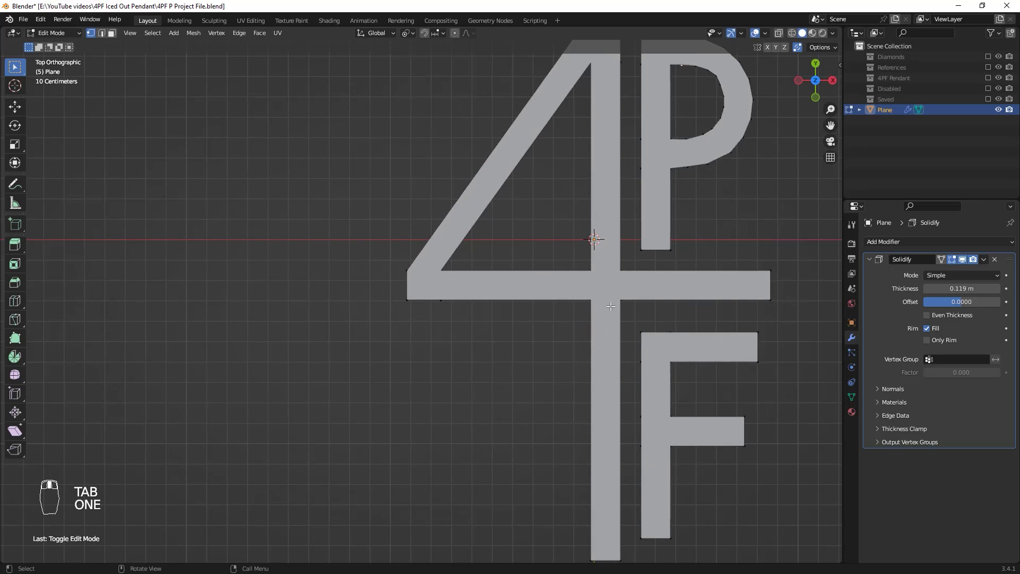
key(alt+z)
mouse_move(607, 318)
shift+middle_down()
mouse_move(656, 338)
mouse_move(619, 308)
shift+middle_up()
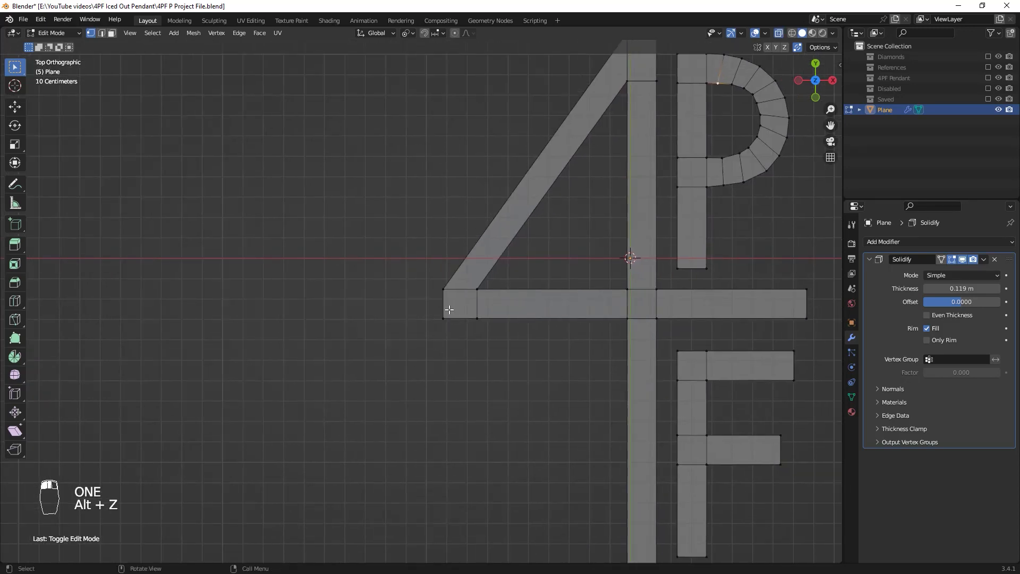
drag(432, 310, 446, 341)
key(g)
key(y)
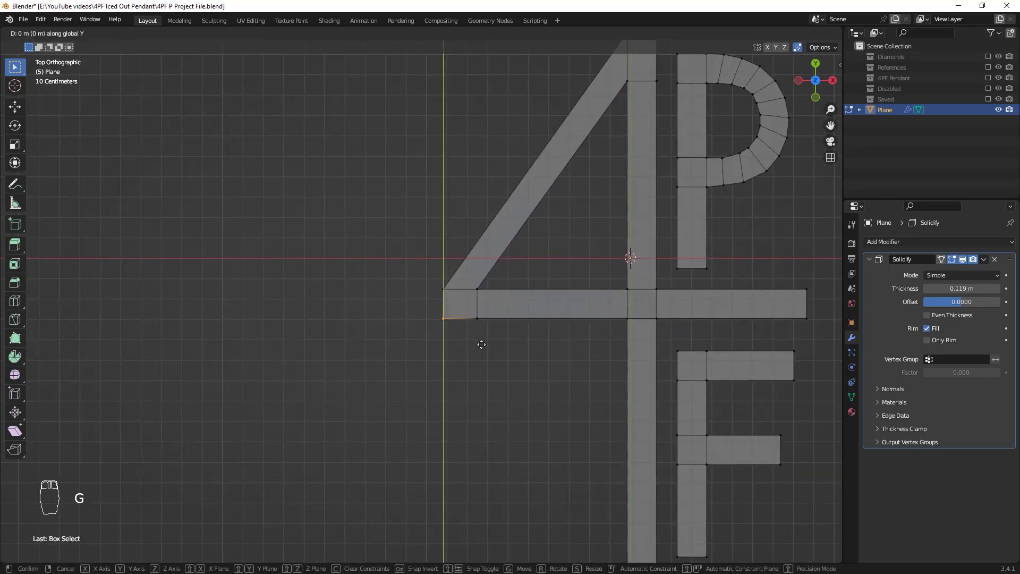
key(x)
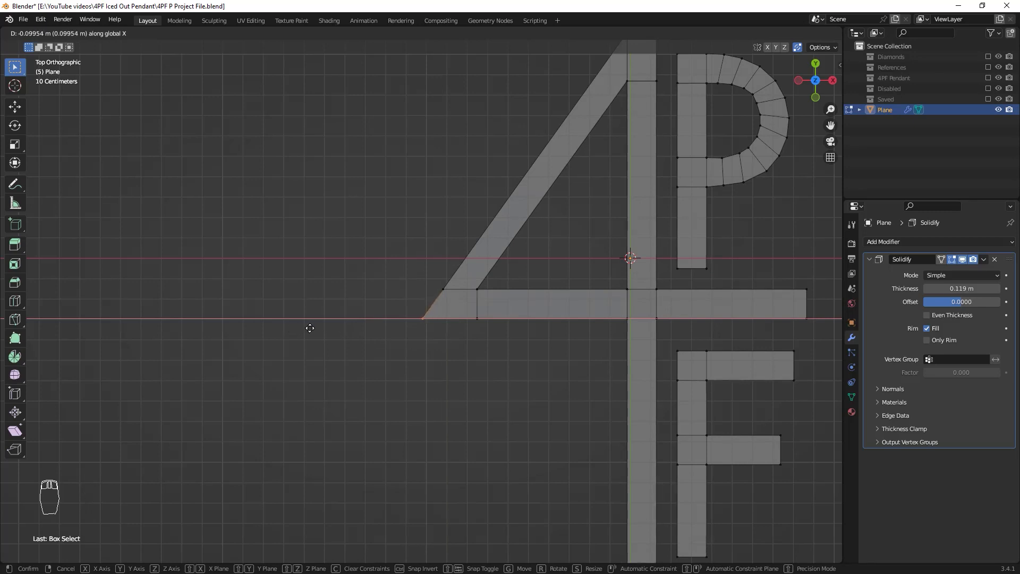
click(306, 327)
key(alt+z)
key(alt+shift+z)
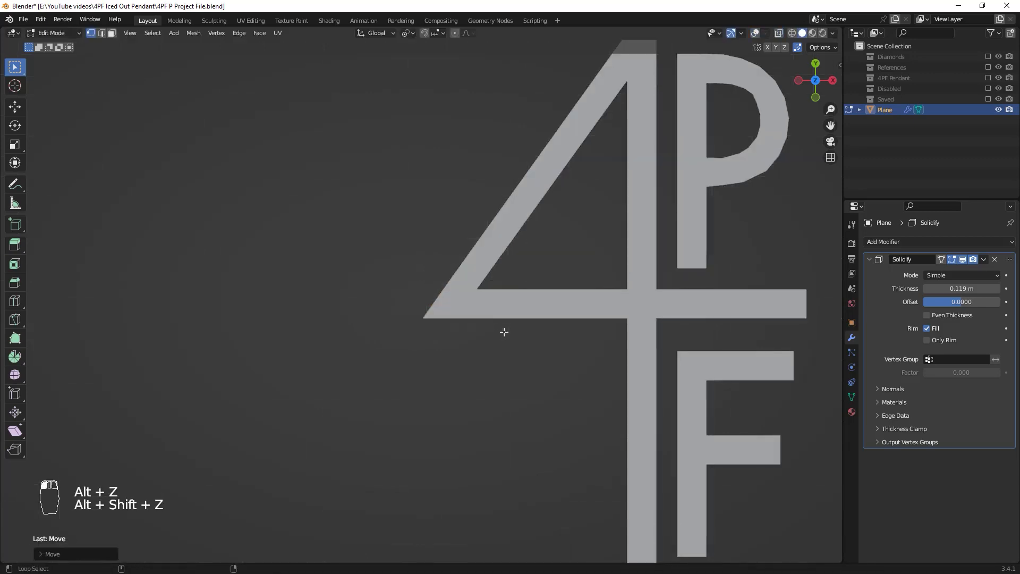
Fine-tune the 4's lower-left tip along X so its edge lines up with the diagonal
shift+middle_drag(503, 332, 475, 366)
shift+middle_drag(585, 286, 582, 284)
key(g)
key(x)
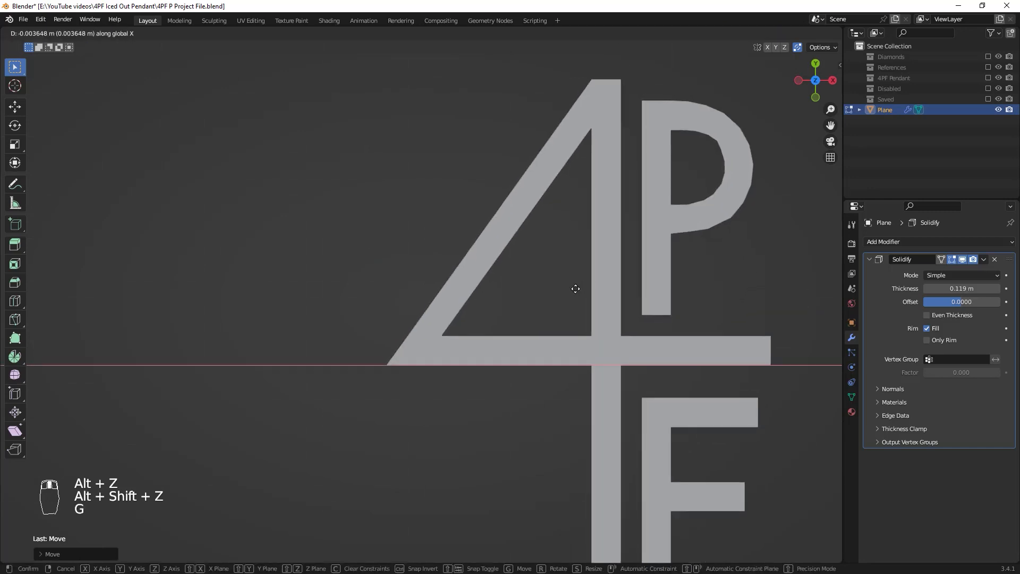
click(590, 285)
scroll(593, 282, down, 1)
shift+middle_drag(599, 251, 510, 362)
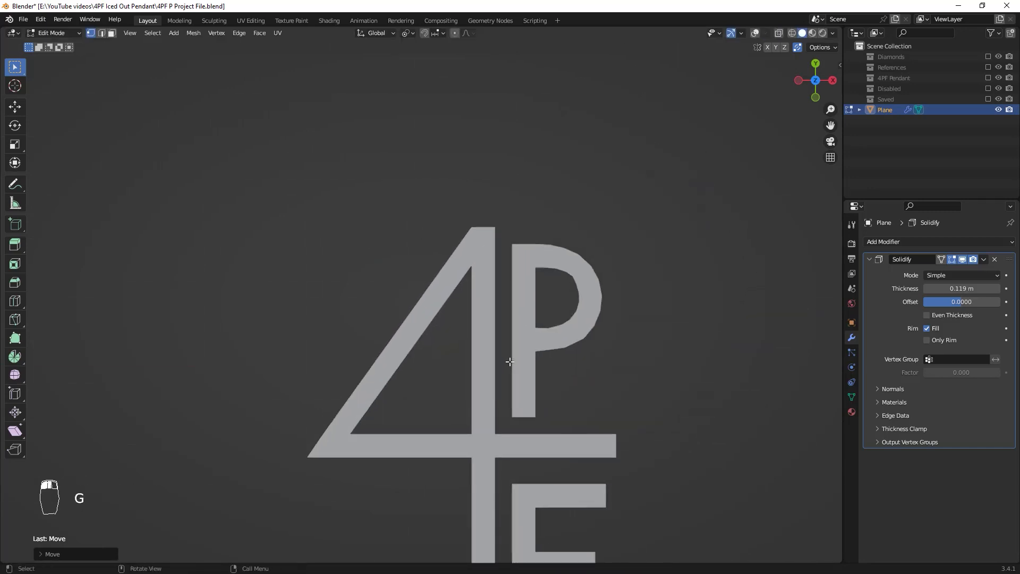
Raise the top-right vertex of the 4 about 0.19 m along Y to form a pointed tip in line with the diagonal
key(alt+z)
key(alt+z)
key(alt+shift+z)
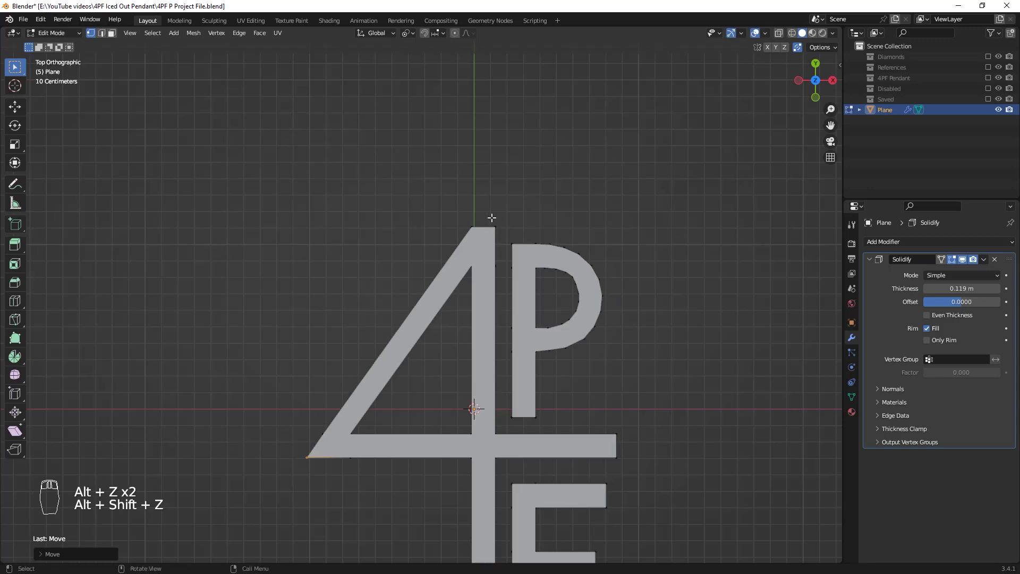
drag(489, 220, 537, 251)
key(alt+z)
drag(485, 205, 506, 232)
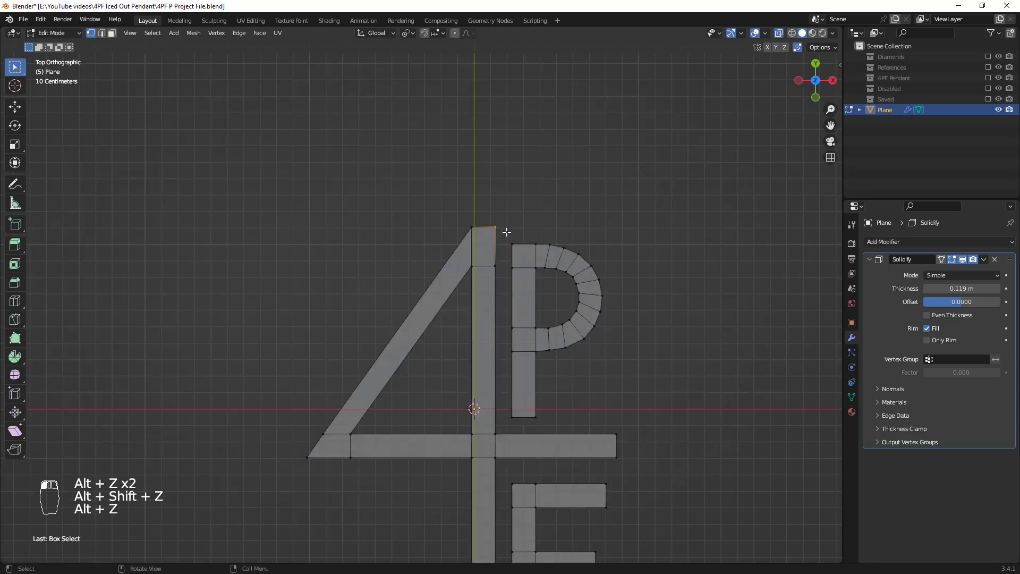
key(alt+z)
key(alt+shift+z)
shift+middle_drag(505, 230, 478, 261)
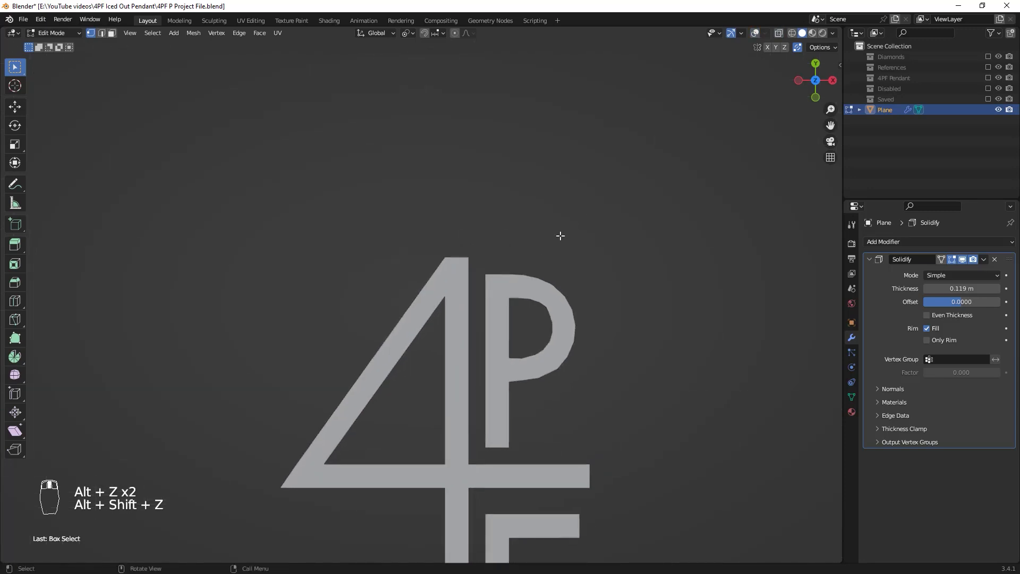
key(g)
click(561, 235)
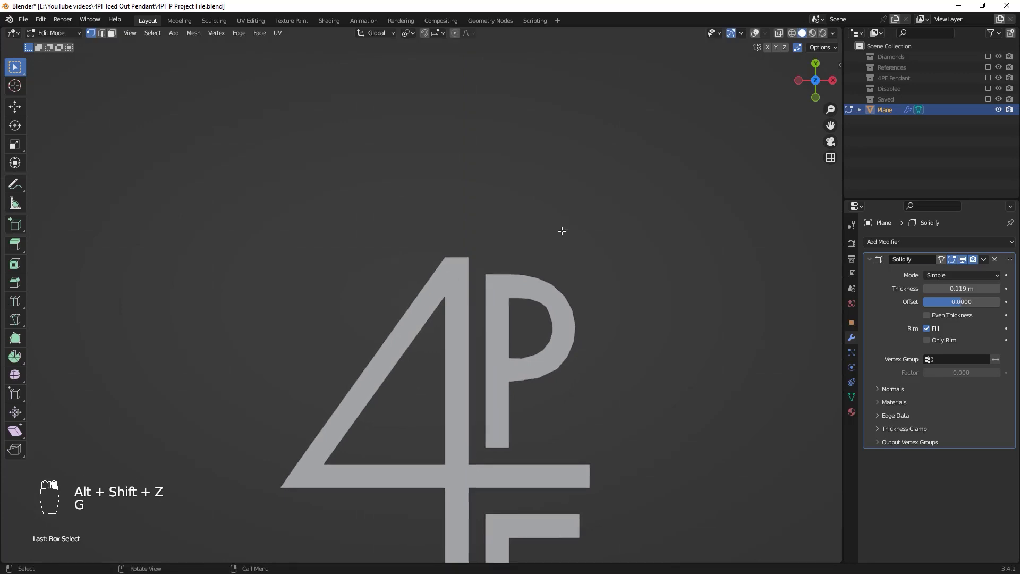
key(g)
key(y)
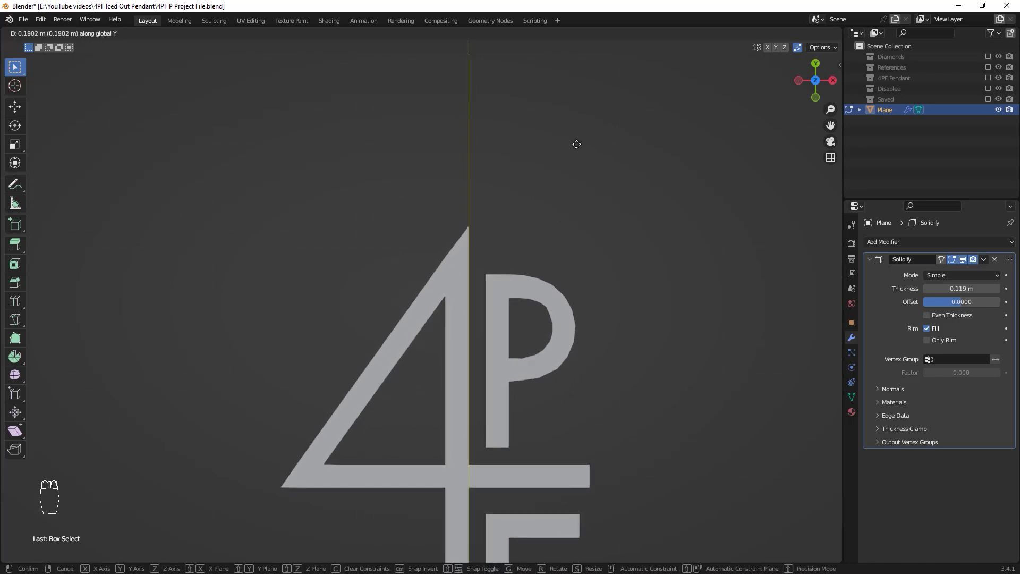
click(576, 144)
Nudge the 4's top tip about 0.006 m further up along Y to straighten the diagonal, and leave mesh editing
scroll(555, 276, down, 8)
key(Tab)
key(alt+shift+z)
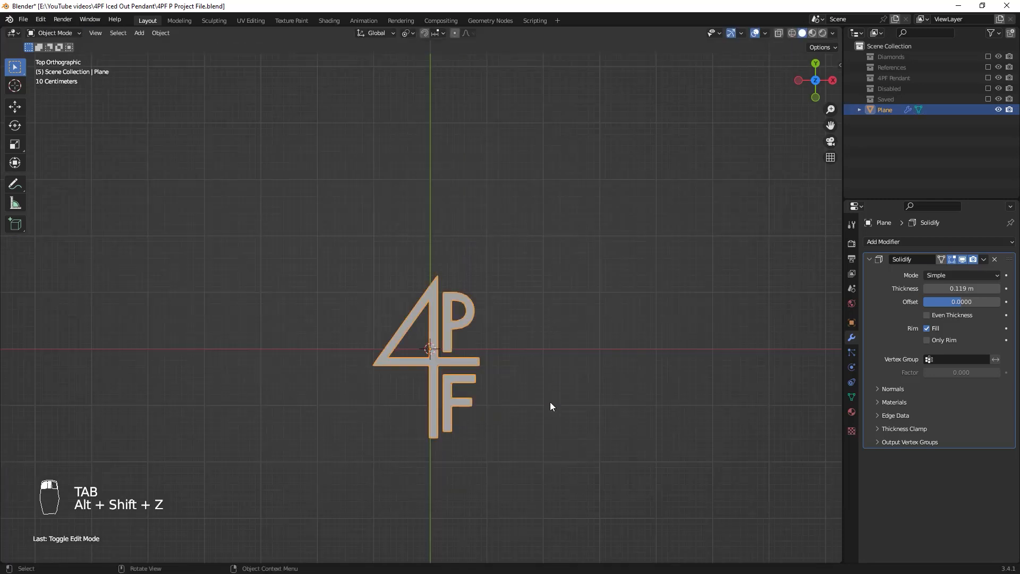
key(Tab)
key(alt+z)
scroll(544, 302, up, 7)
key(alt+shift+z)
key(alt+z)
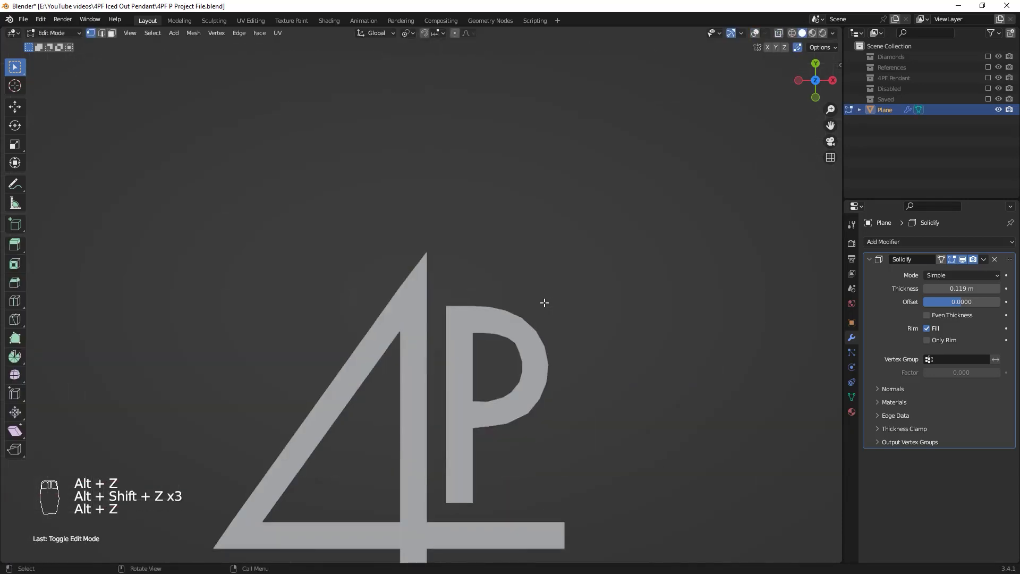
key(g)
key(y)
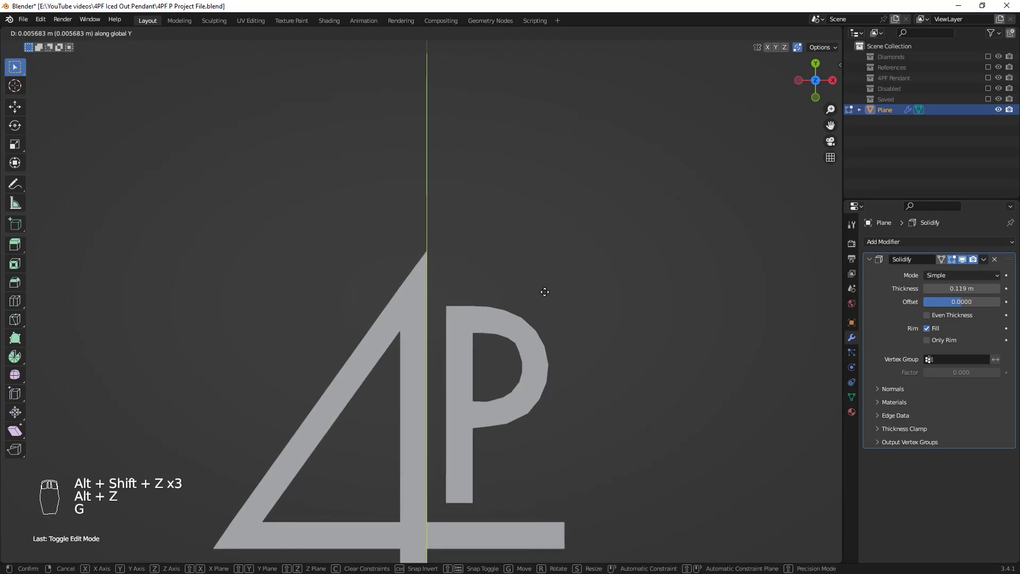
click(544, 291)
scroll(545, 282, down, 4)
key(alt+shift+z)
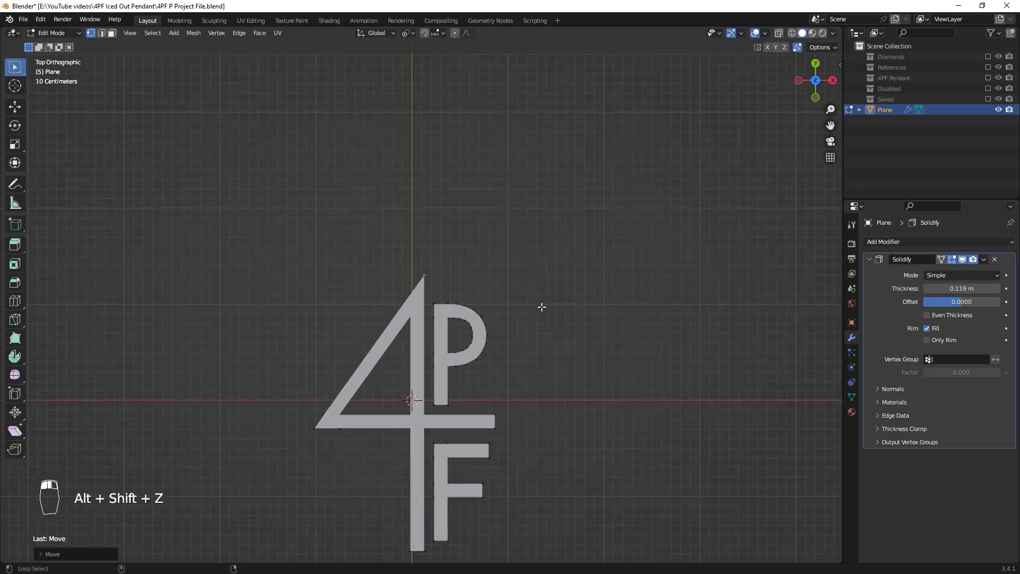
middle_drag(533, 403, 579, 241)
key(Tab)
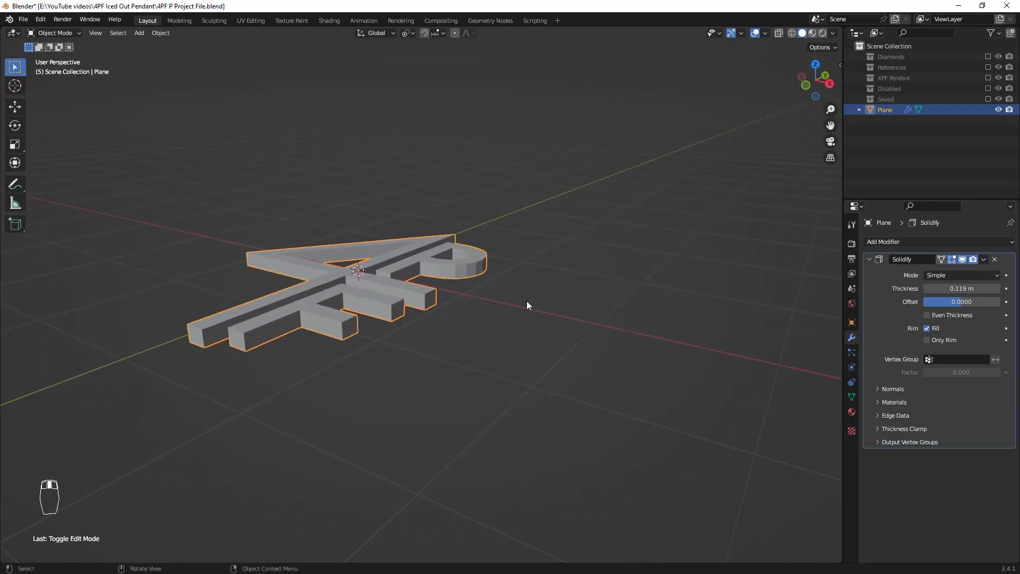
Apply auto smooth shading to the solid 4PF letters object
scroll(577, 319, up, 4)
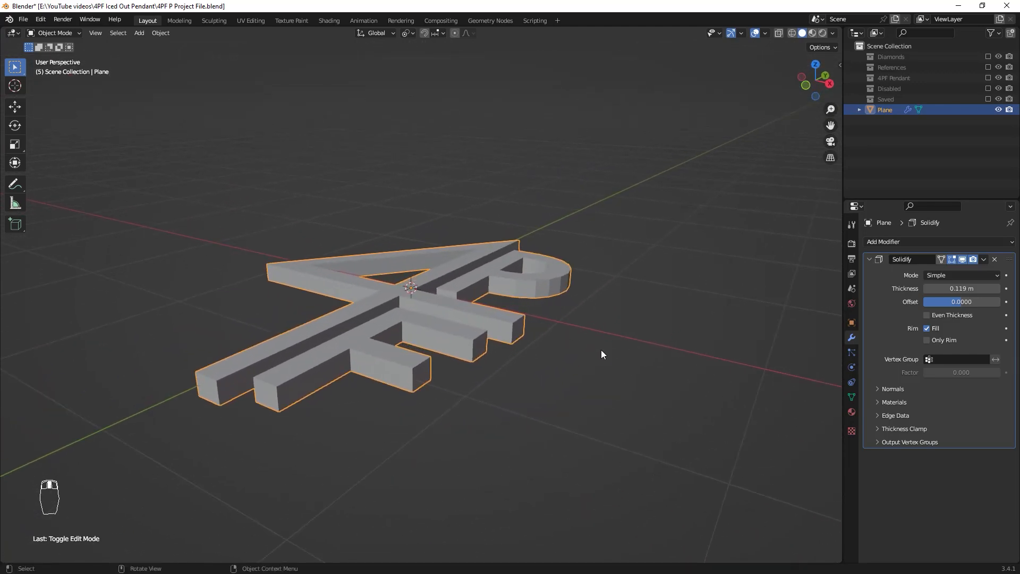
right_click(614, 357)
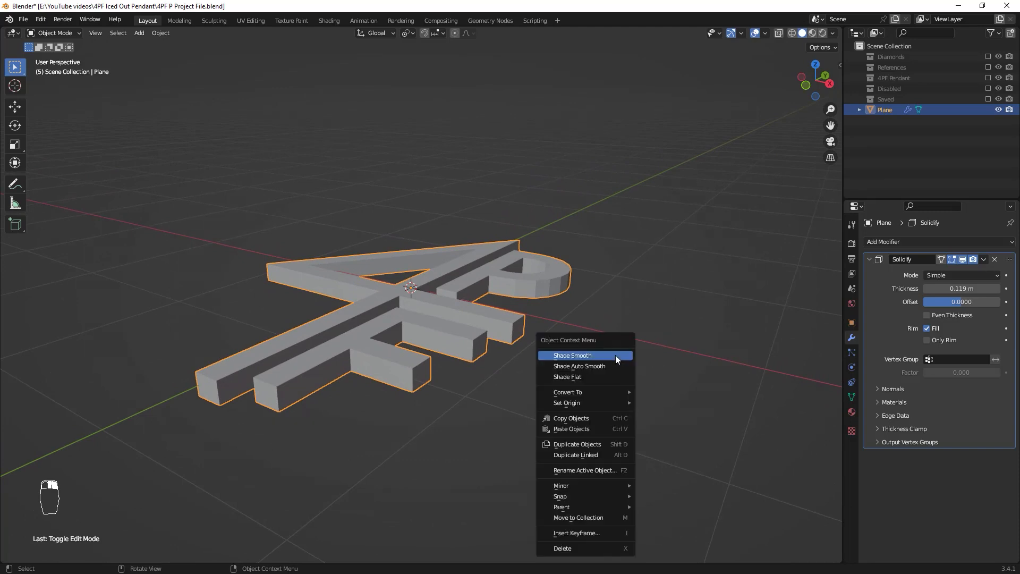
click(563, 365)
middle_drag(558, 350, 664, 319)
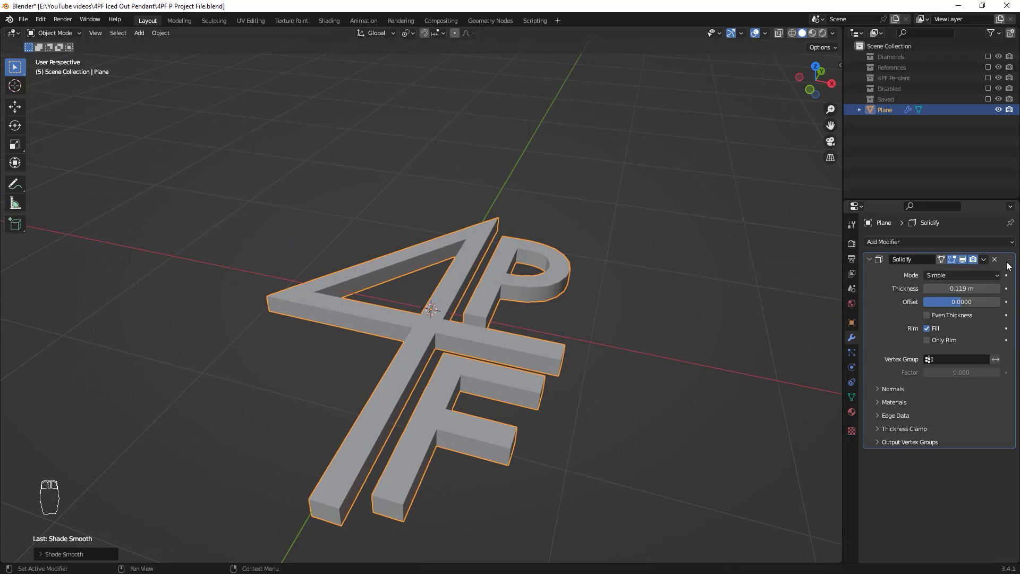
Apply the Solidify modifier so the letters' thickness becomes real geometry
key(ctrl+a)
key(ctrl+z)
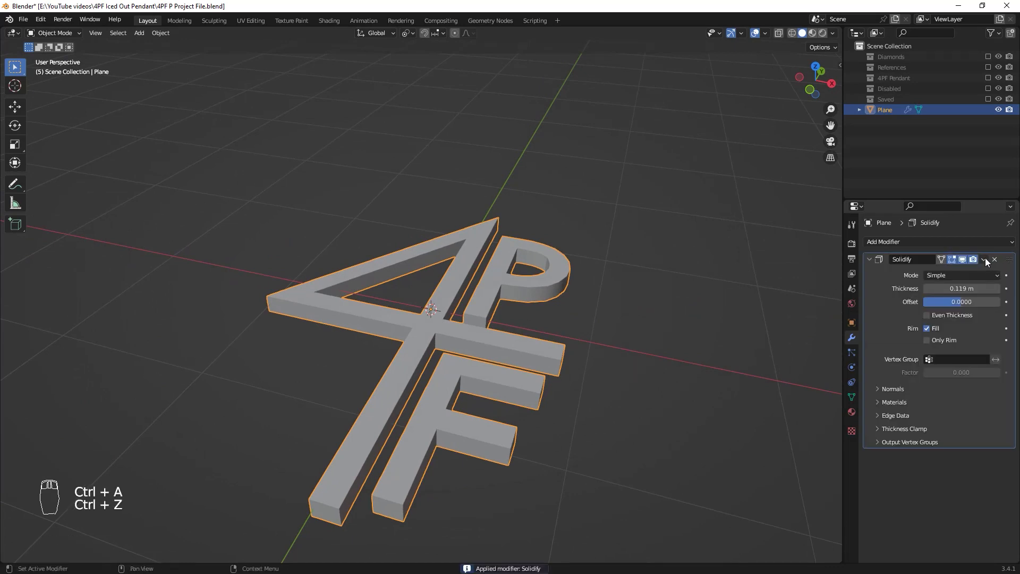
click(983, 260)
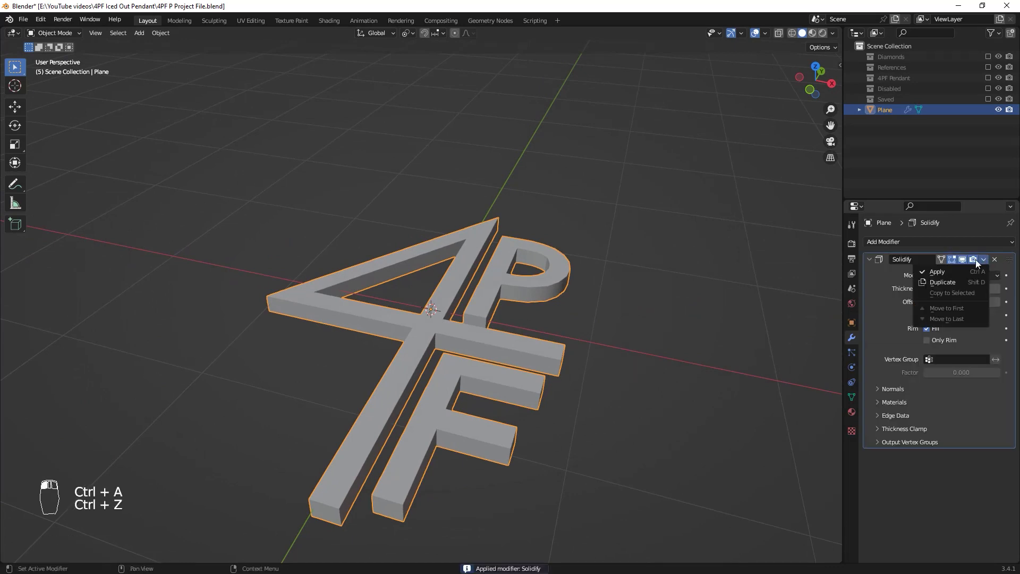
click(939, 271)
middle_drag(691, 329, 565, 270)
Select all the top faces of the letters in face mode and inset them by about 0.023 m
key(KP_7)
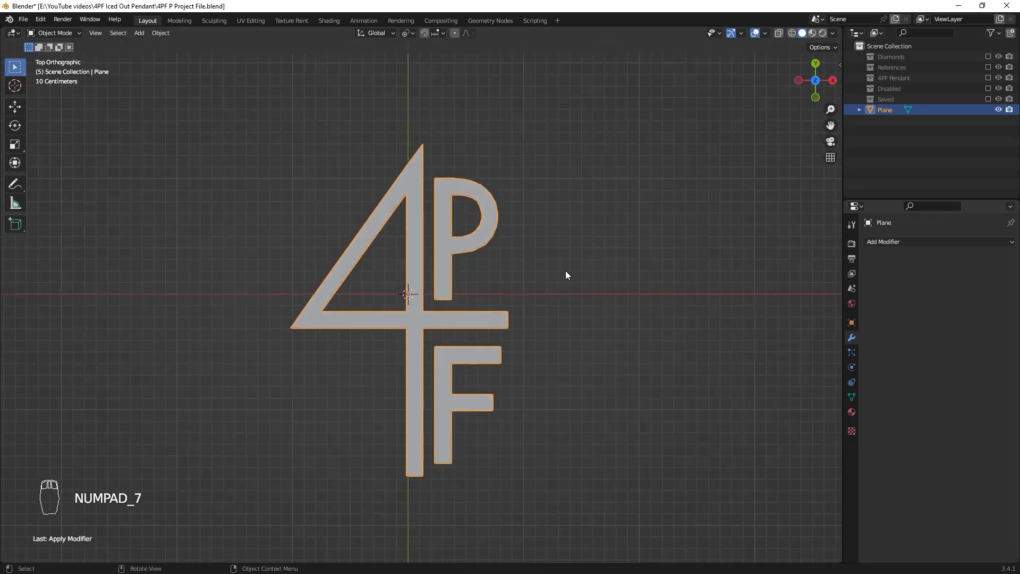
key(Tab)
scroll(585, 350, up, 2)
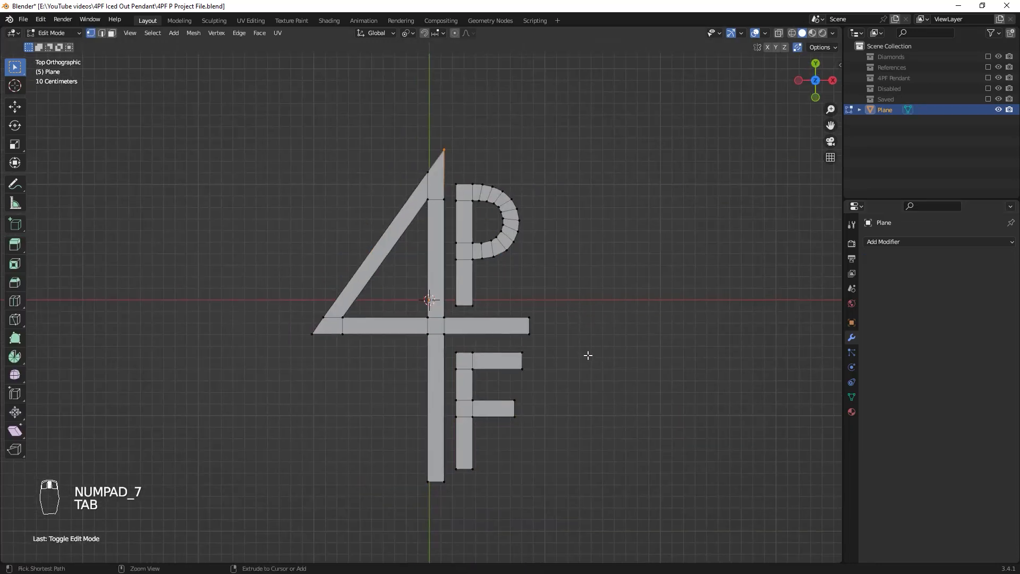
key(3)
click(615, 508)
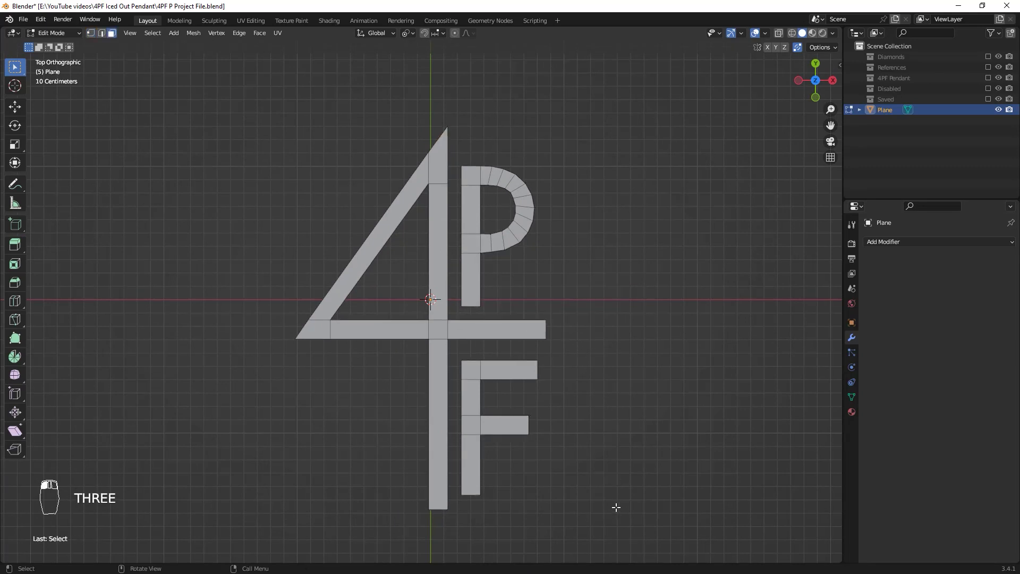
key(ctrl+shift+z)
drag(662, 527, 177, 47)
middle_drag(372, 159, 519, 228)
key(KP_7)
scroll(542, 253, up, 4)
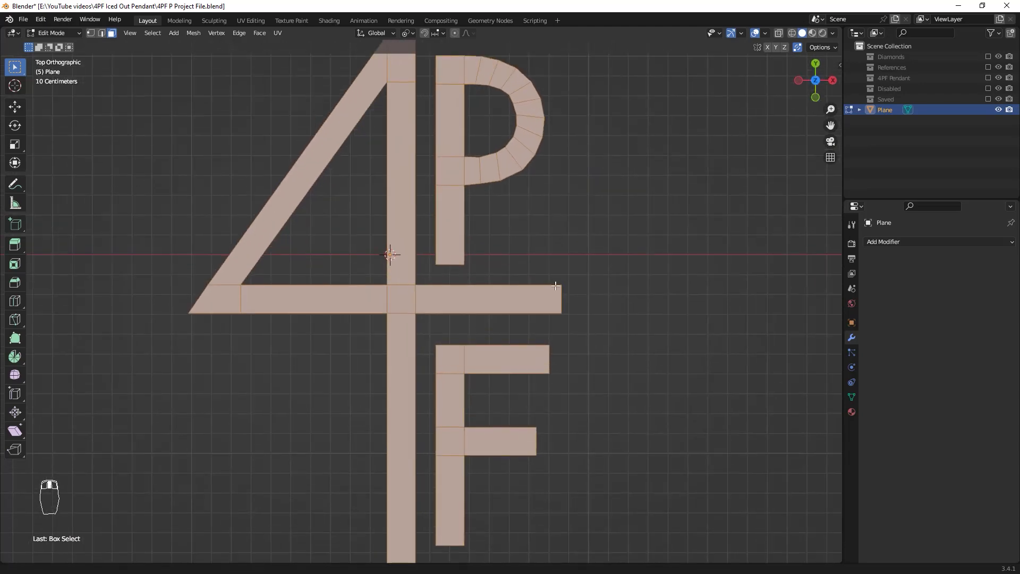
scroll(563, 240, up, 1)
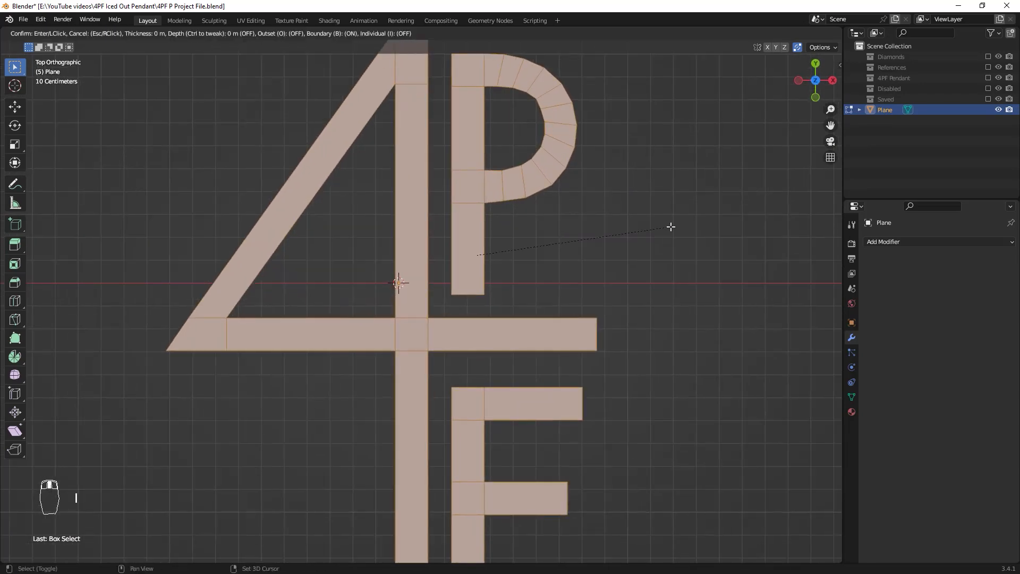
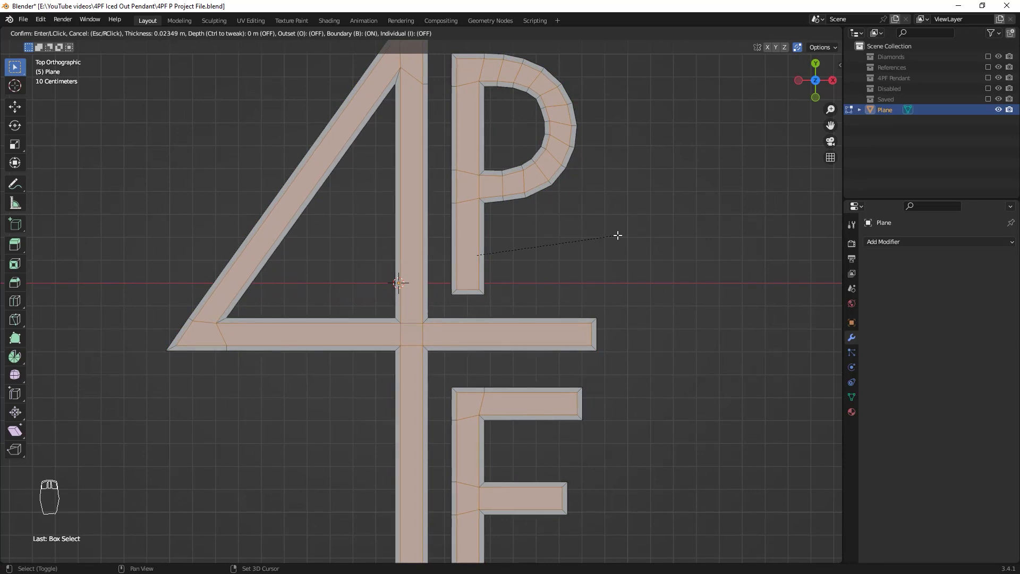
click(617, 236)
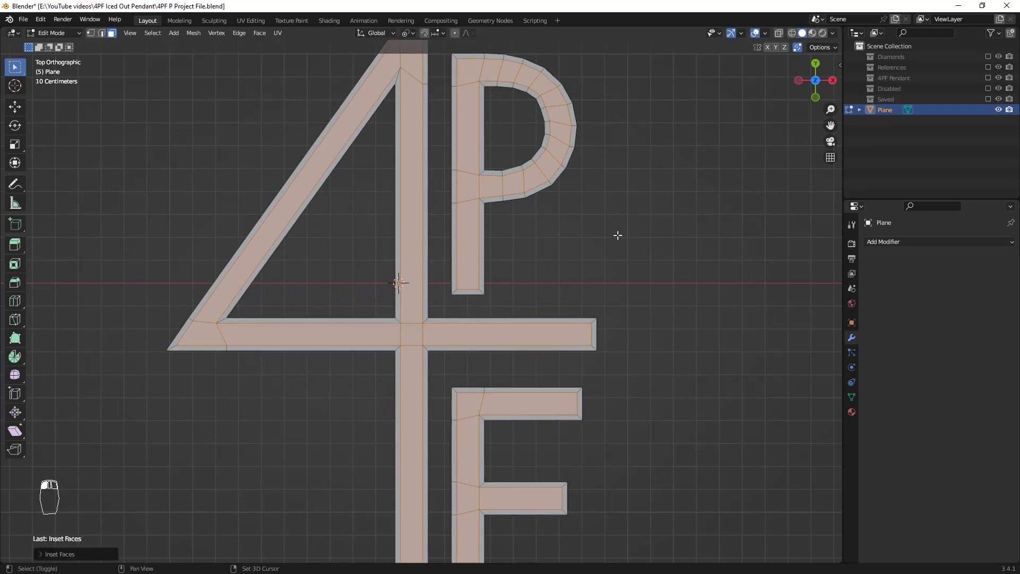
Extrude the inset faces about 0.059 m down into the letters to form a recessed channel with raised rims
scroll(537, 277, up, 4)
shift+middle_drag(540, 269, 494, 348)
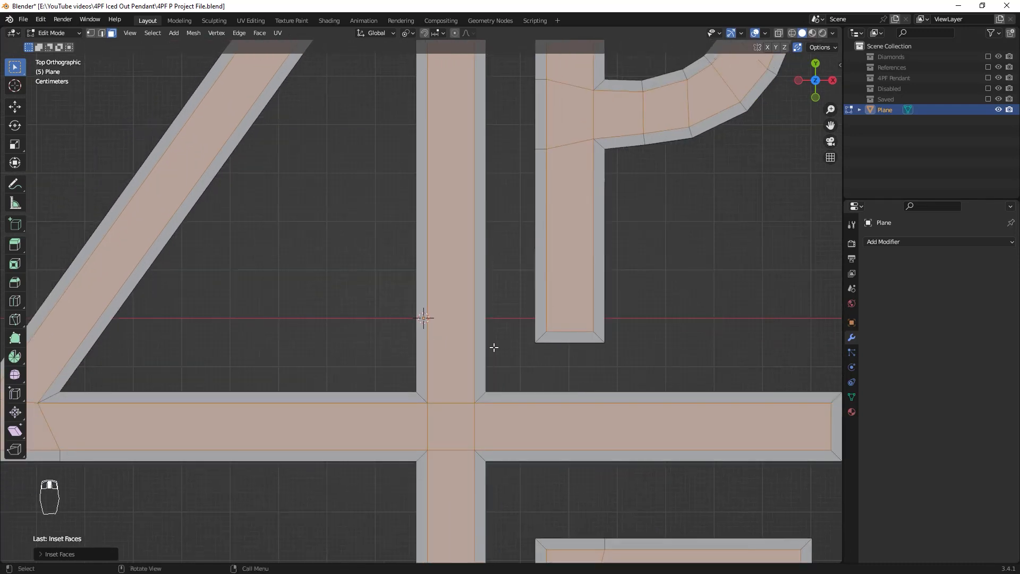
scroll(526, 508, down, 1)
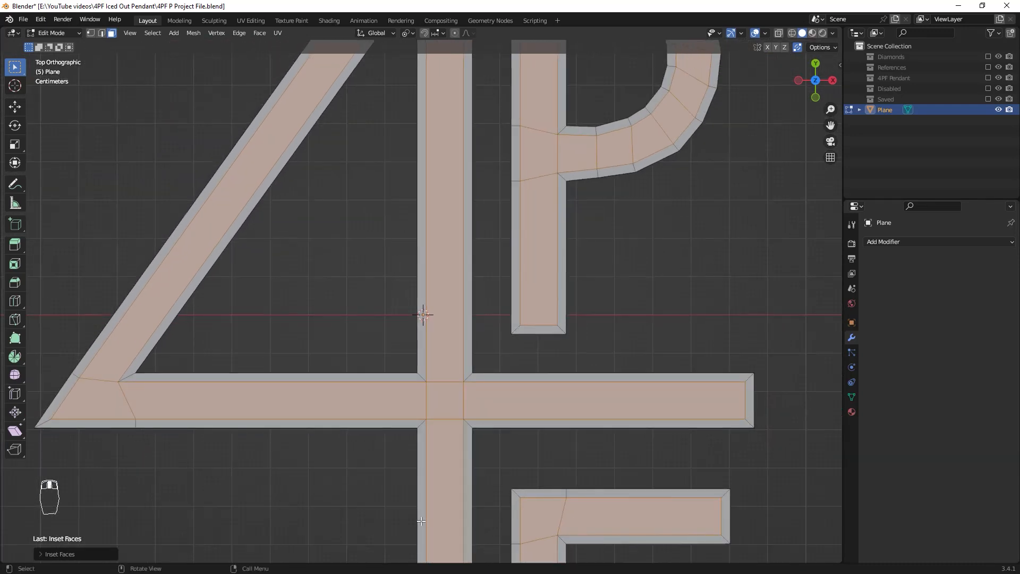
middle_drag(389, 471, 542, 295)
key(e)
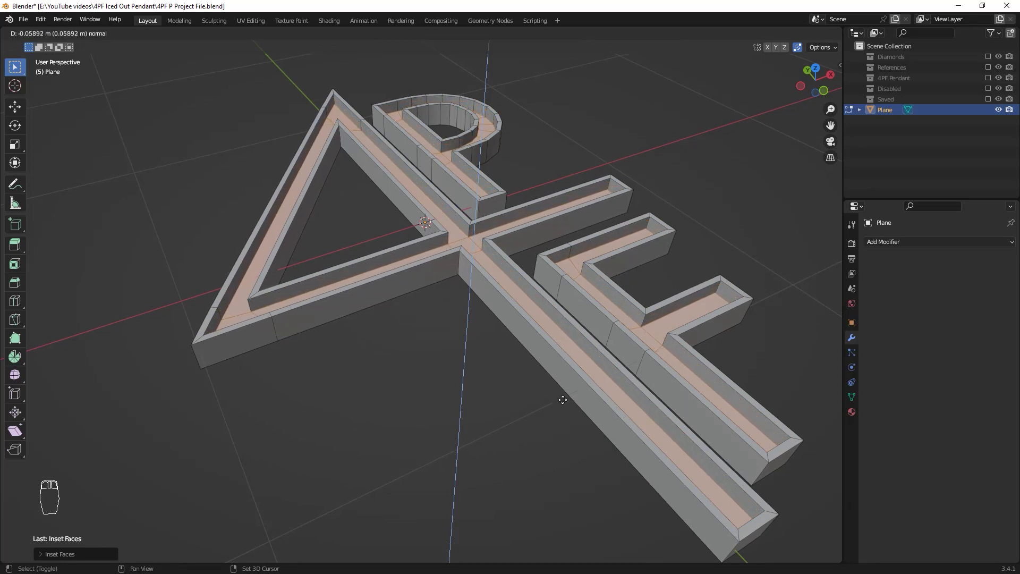
click(563, 402)
middle_drag(563, 402, 529, 388)
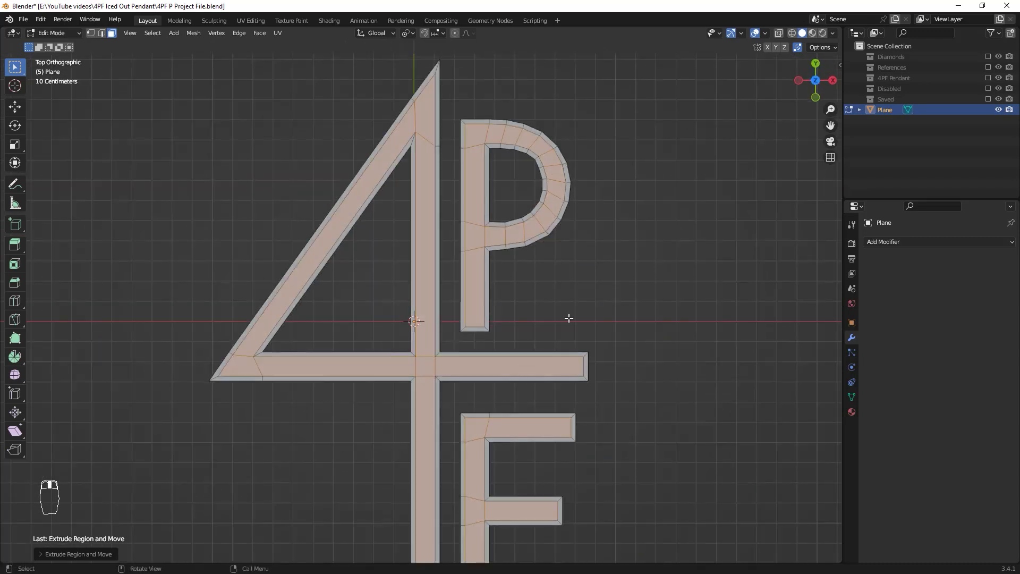
Select the top rim face loops along the outer and inner outlines of the 4
middle_drag(569, 318, 556, 396)
scroll(575, 344, up, 2)
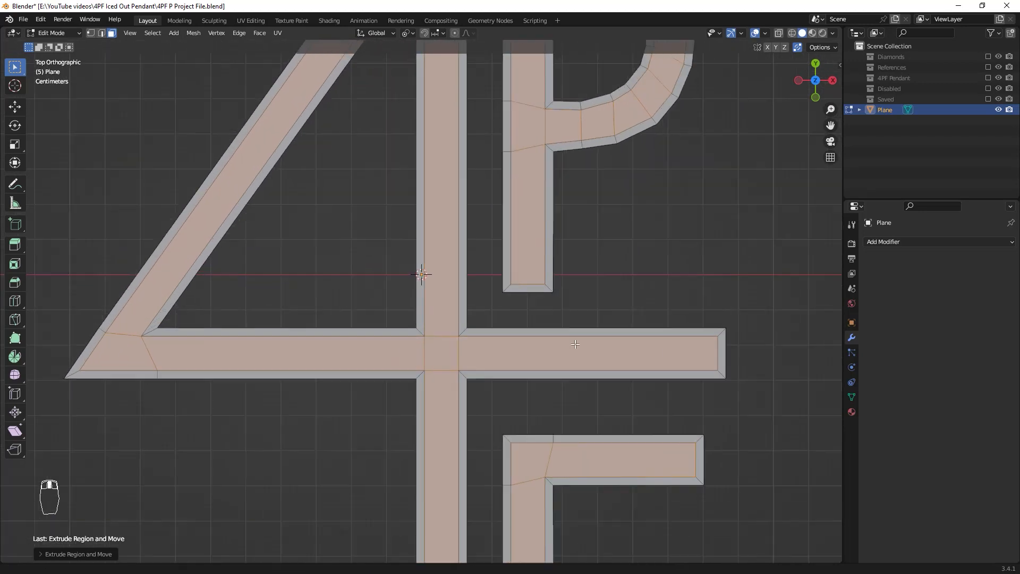
scroll(575, 344, up, 1)
click(689, 278)
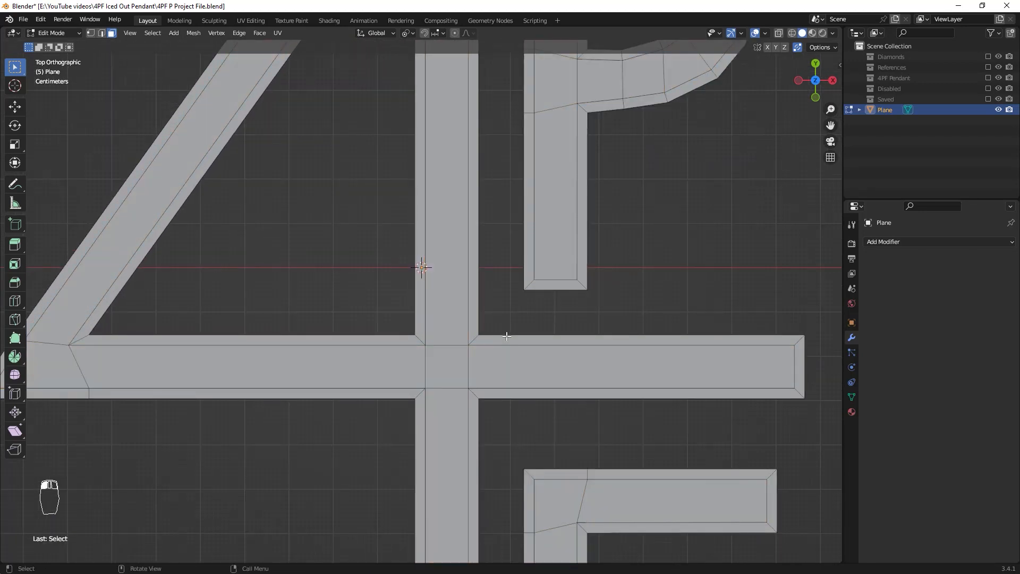
alt+click(475, 338)
scroll(517, 298, down, 2)
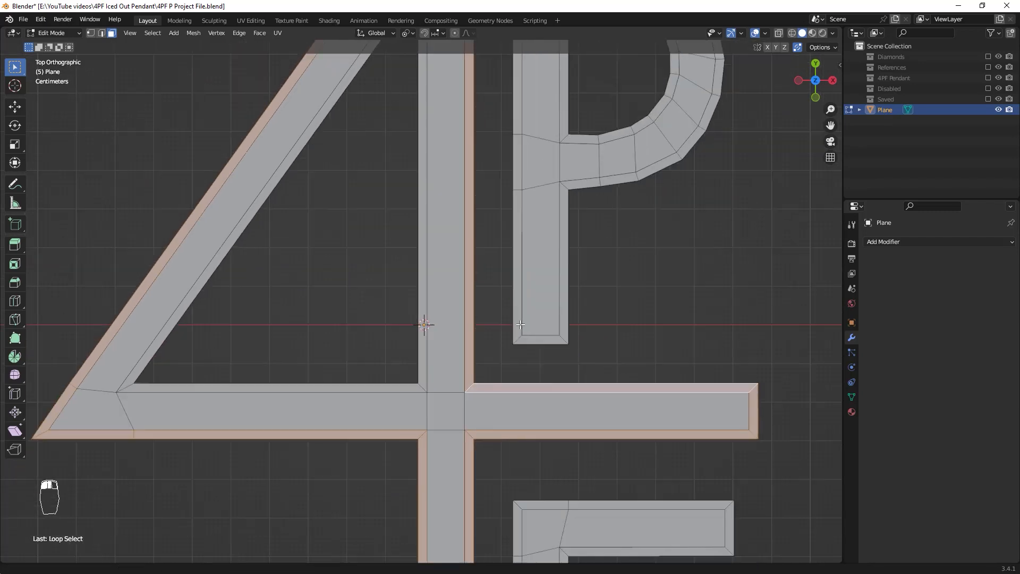
scroll(412, 423, up, 5)
key(ctrl+z)
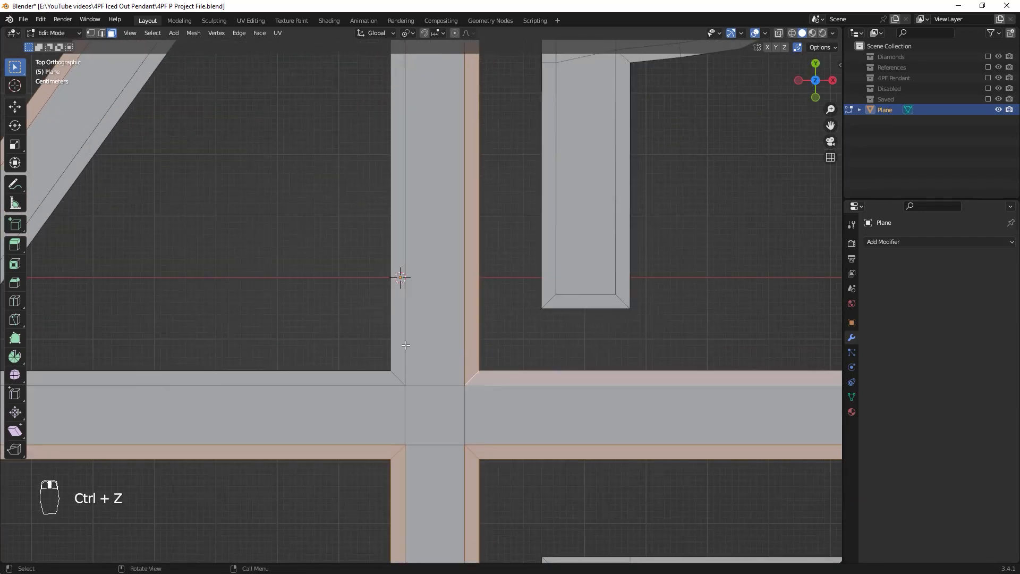
alt+click(394, 375)
Add the P's outer and inner rim face loops and the F's rim face loop to the selection
shift+middle_drag(615, 297, 514, 416)
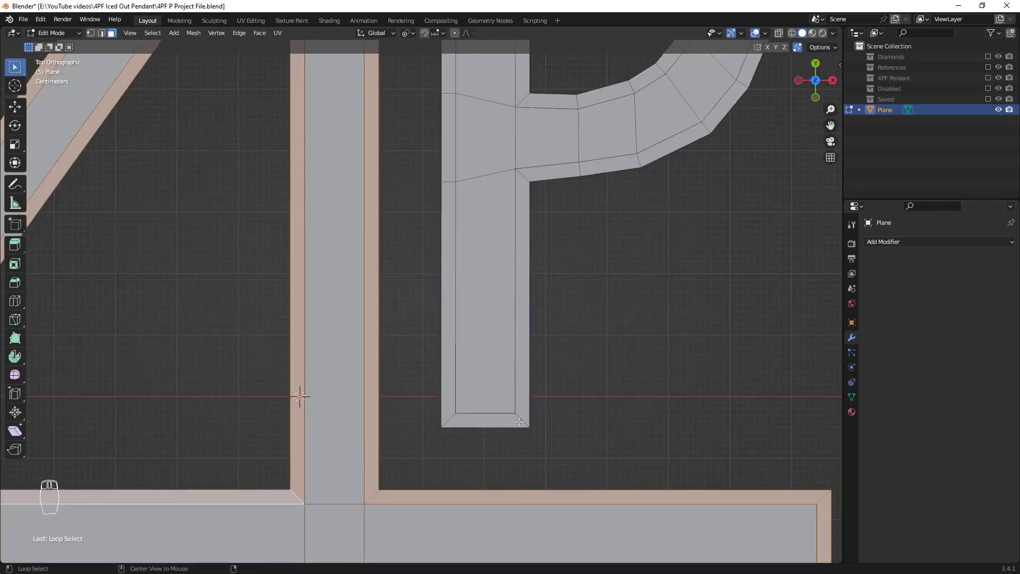
alt+shift+click(522, 411)
shift+middle_drag(553, 278, 503, 442)
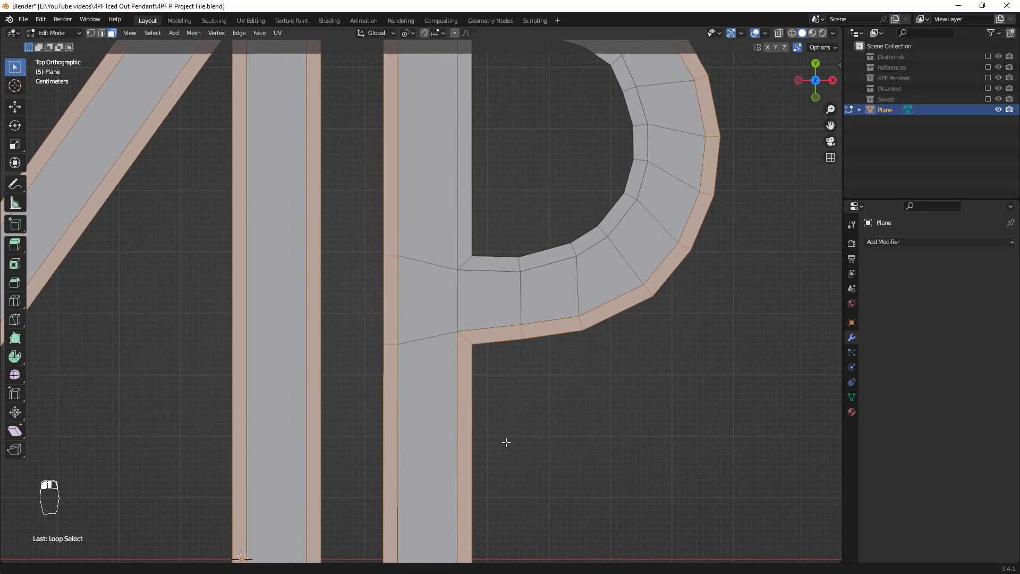
alt+shift+click(463, 260)
ctrl+middle_drag(573, 319, 590, 138)
alt+shift+click(384, 414)
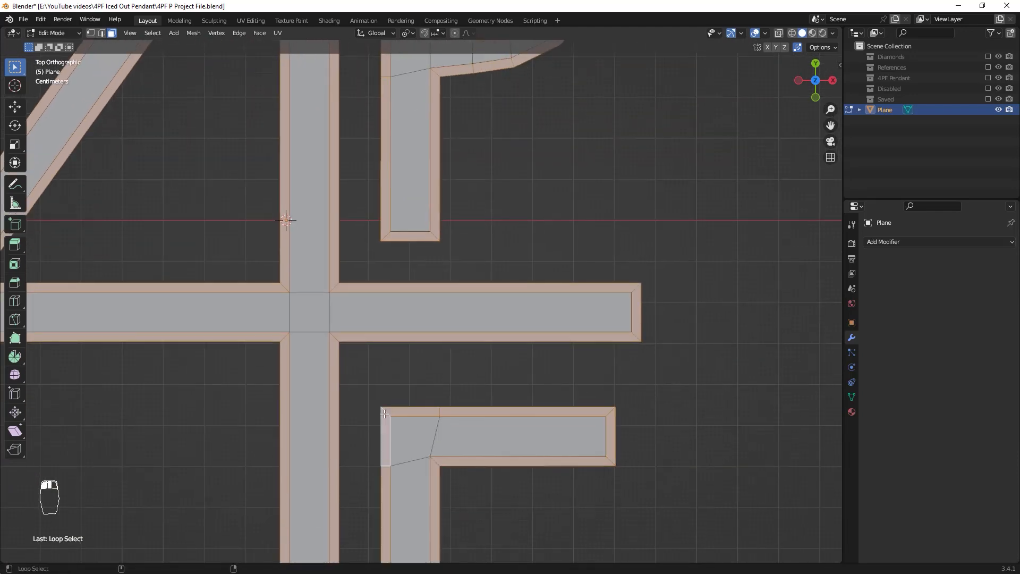
Inset the selected rim faces by about 0.005 m and extrude them about 0.010 m down into a thin groove
middle_drag(305, 451, 499, 334)
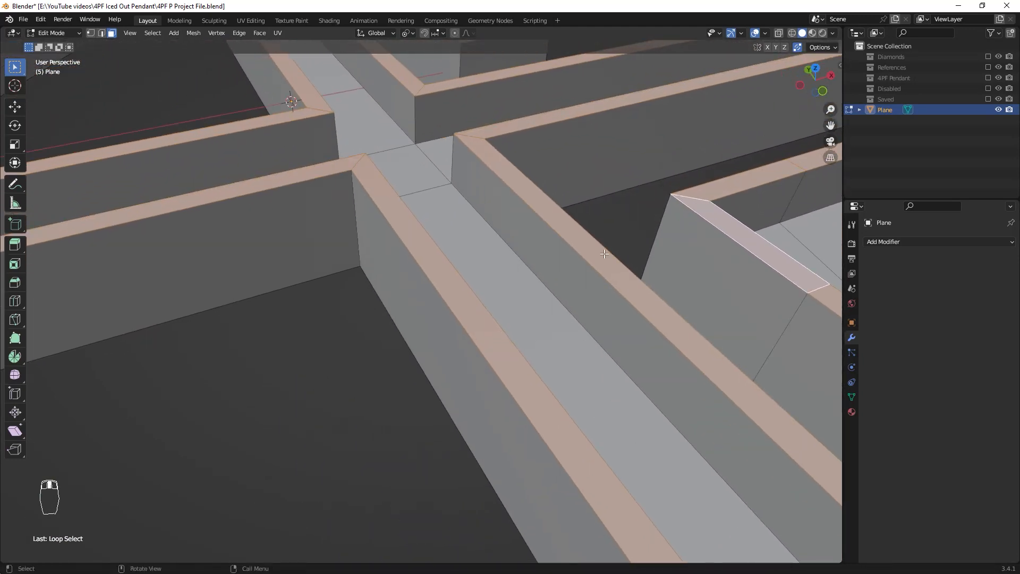
key(i)
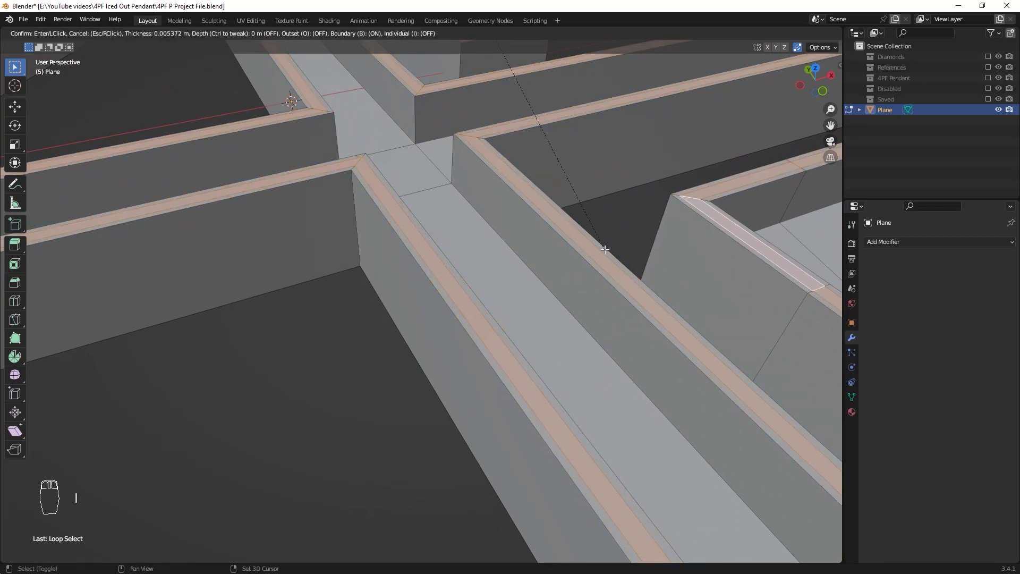
click(604, 249)
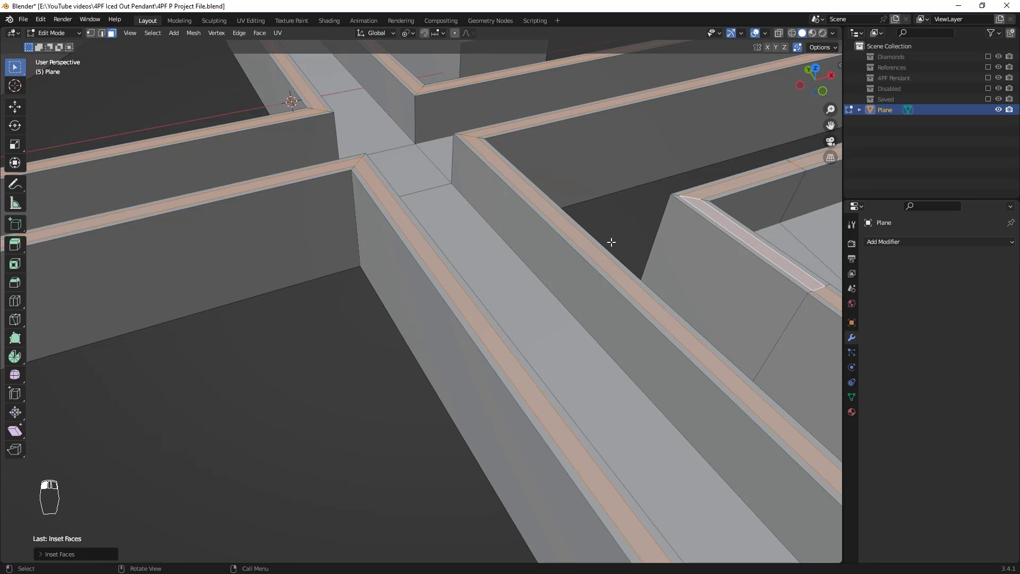
key(e)
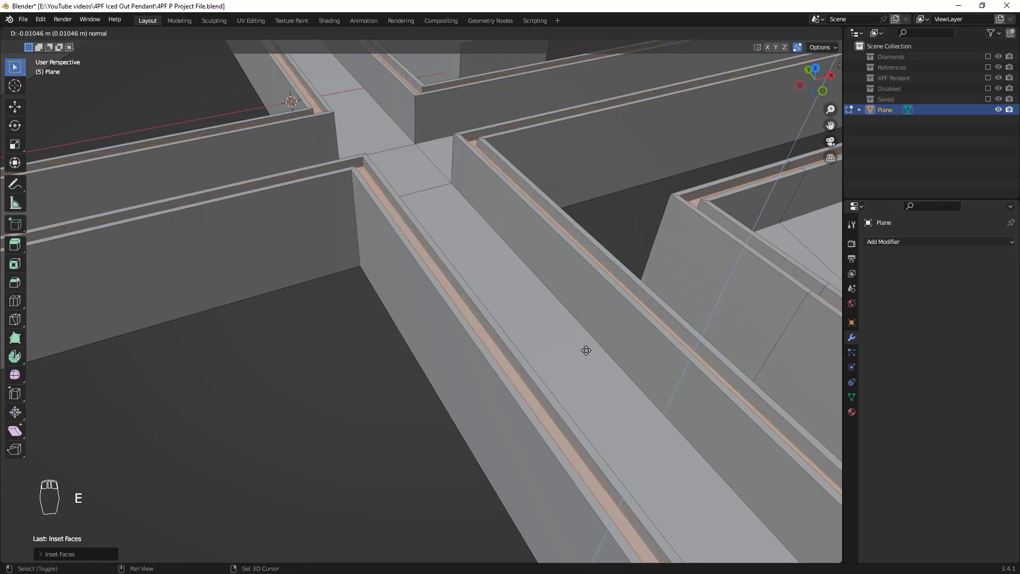
click(585, 354)
Clear the selection and add a centred loop cut along the vertical stem of the 4
middle_drag(584, 355, 497, 289)
key(KP_7)
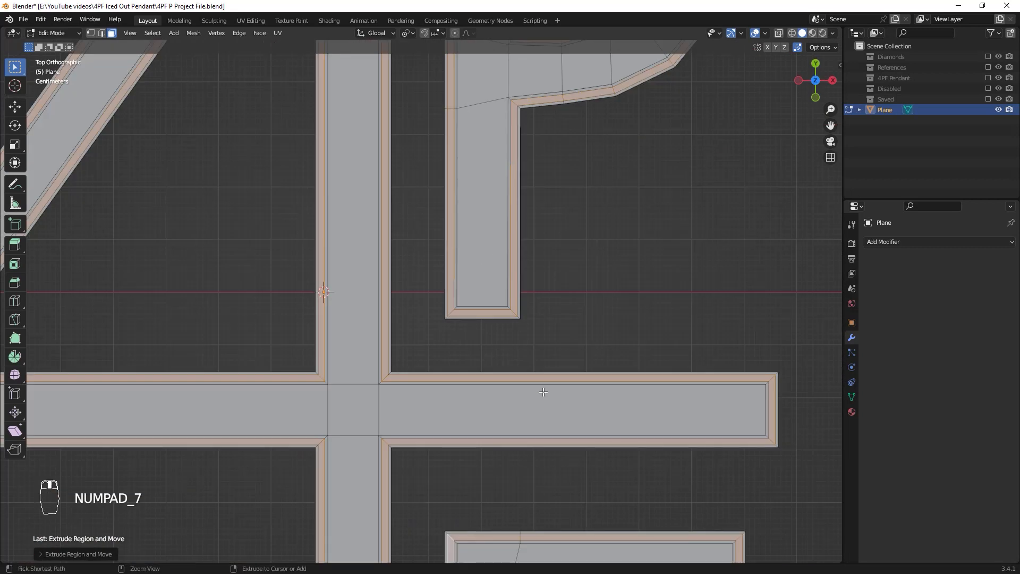
scroll(425, 393, down, 1)
shift+middle_drag(419, 391, 515, 331)
ctrl+middle_drag(517, 437, 527, 383)
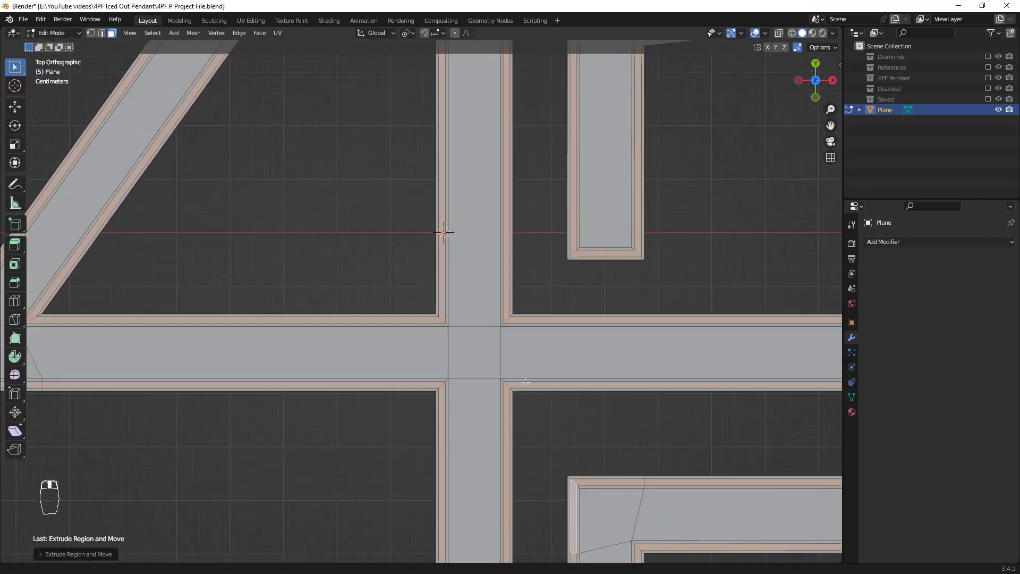
shift+middle_drag(550, 316, 531, 331)
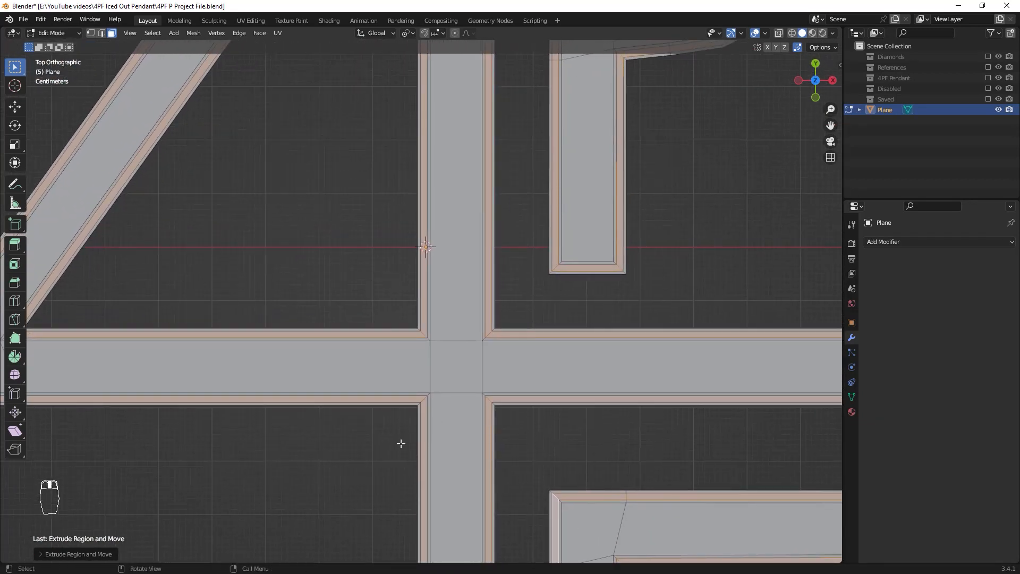
click(566, 284)
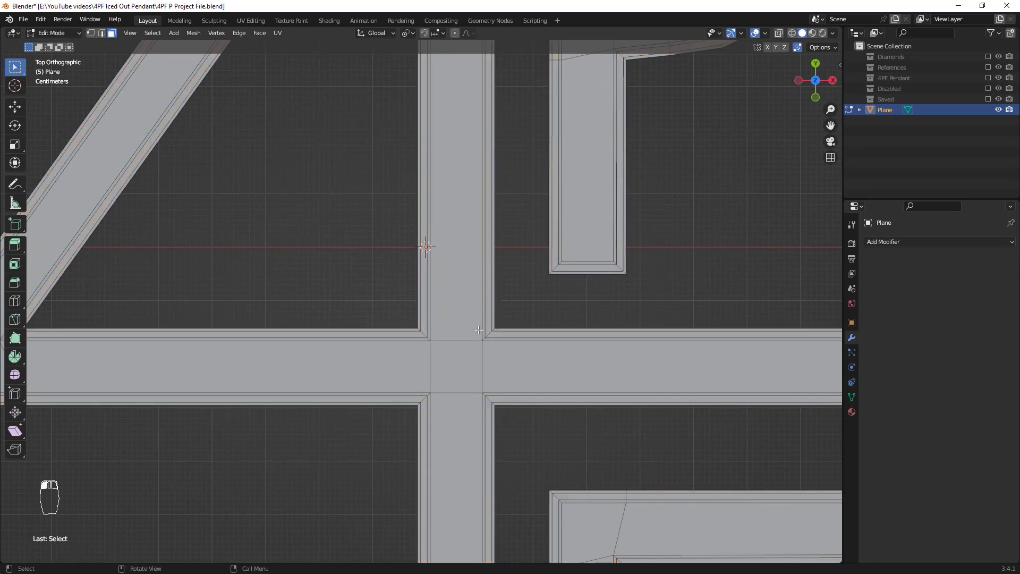
key(ctrl+r)
click(460, 343)
right_click(460, 342)
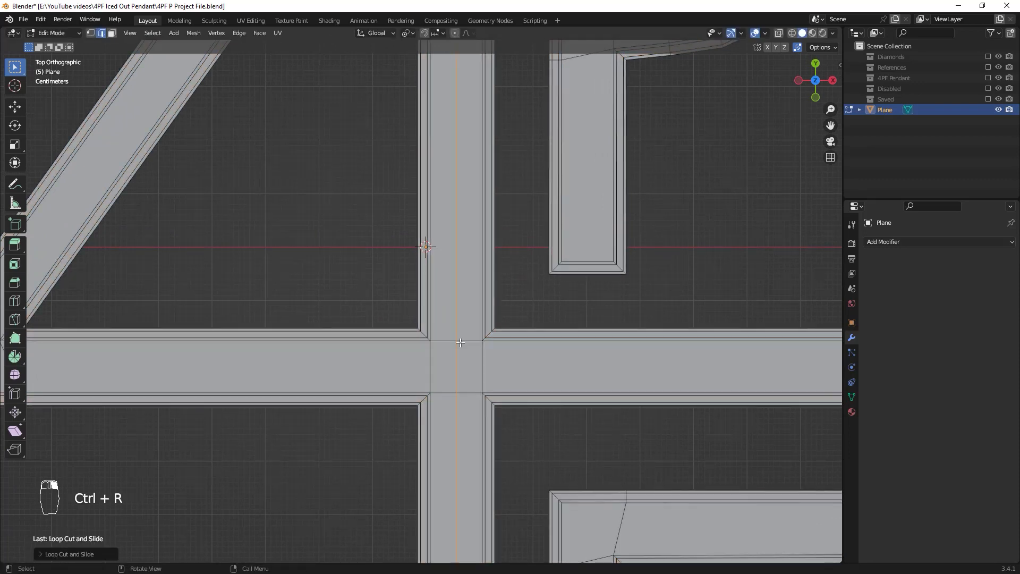
Add centred loop cuts along the crossbar and the diagonal of the 4
scroll(539, 279, down, 4)
key(ctrl+r)
click(239, 332)
right_click(239, 333)
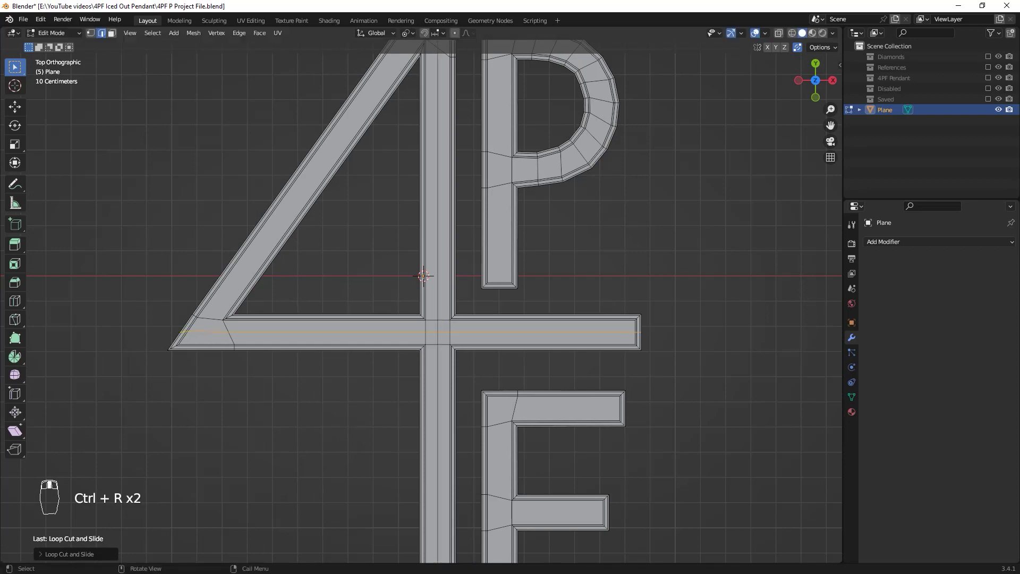
key(ctrl+r)
click(232, 330)
right_click(233, 330)
Add centred loop cuts along the F's stem, upper arm and middle arm
shift+middle_drag(490, 413, 418, 345)
key(ctrl+r)
click(420, 346)
right_click(421, 346)
key(ctrl+r)
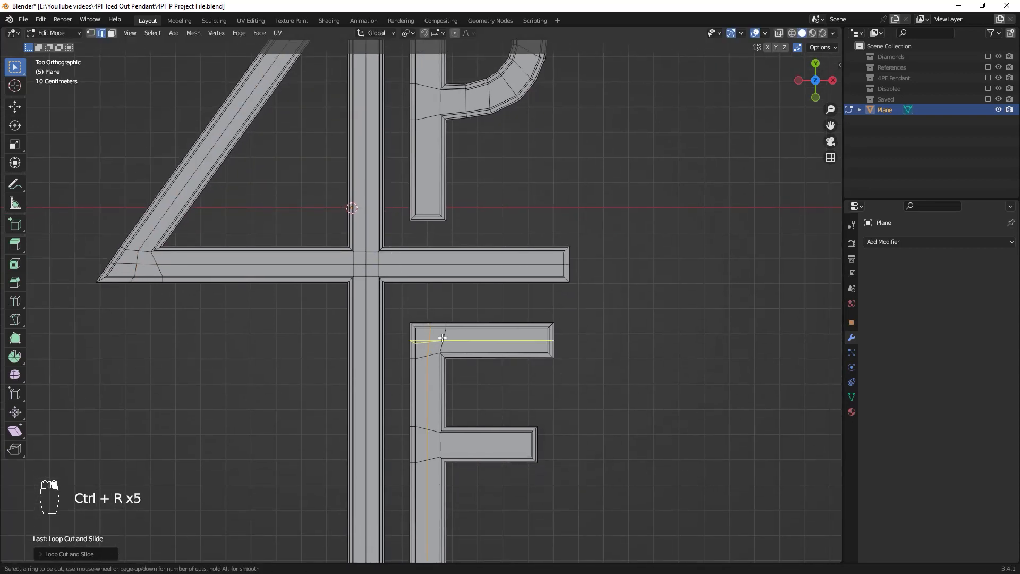
click(443, 337)
right_click(443, 337)
key(ctrl+r)
click(444, 444)
right_click(444, 444)
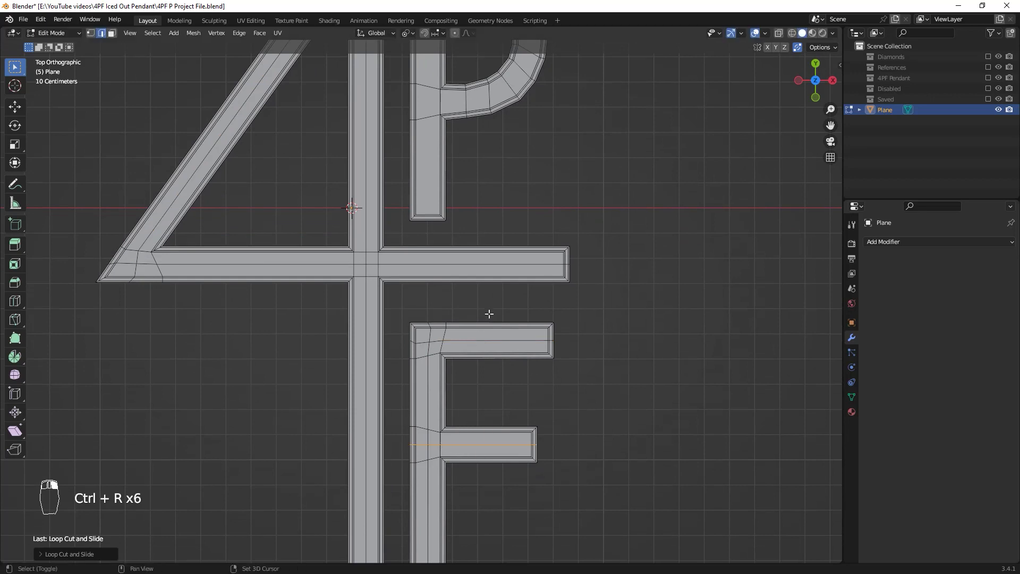
Add centred loop cuts along the stem and the curved bowl of the P
shift+middle_drag(422, 112, 417, 177)
key(ctrl+r)
click(420, 176)
right_click(420, 176)
key(ctrl+r)
click(439, 164)
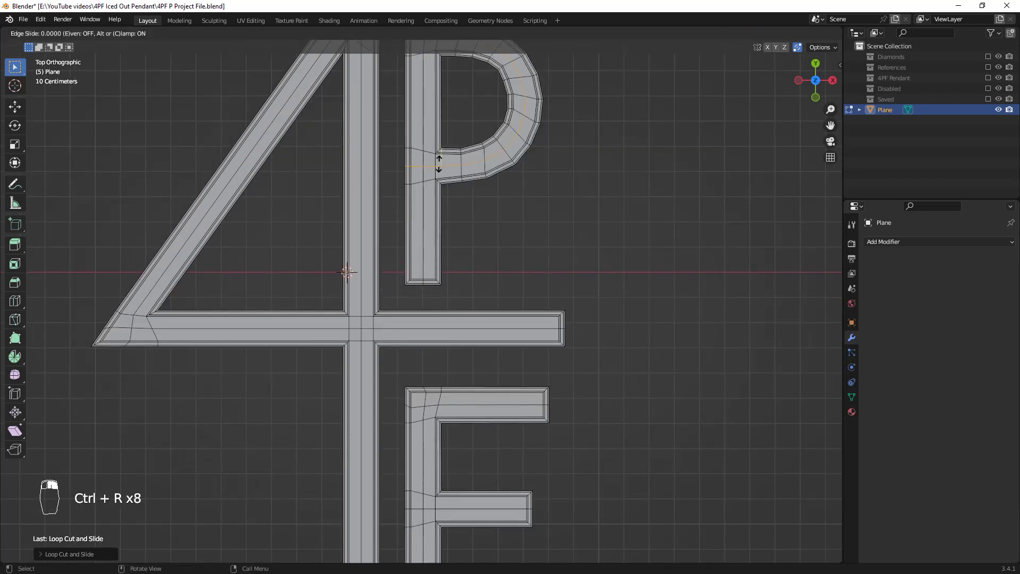
right_click(439, 165)
Select the centre edge where the top of the P's bowl meets its stem
shift+middle_drag(391, 300, 415, 333)
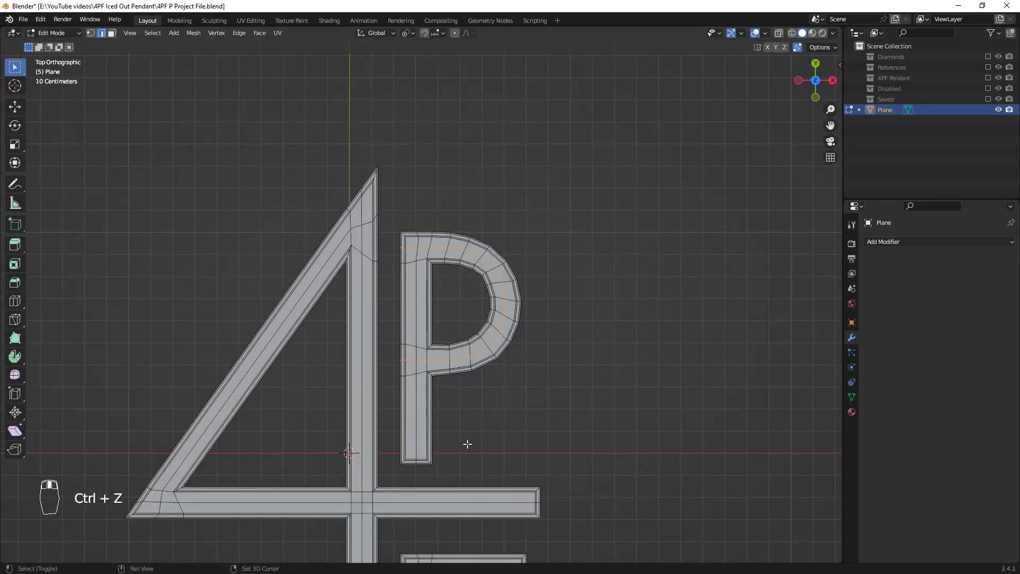
shift+middle_drag(469, 444, 576, 428)
shift+middle_drag(573, 351, 555, 396)
scroll(425, 458, up, 1)
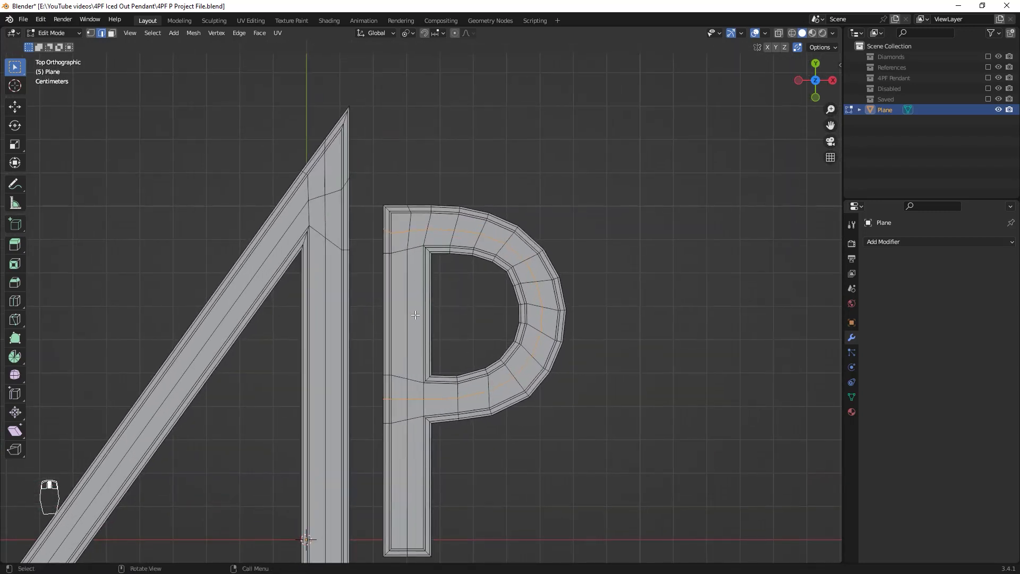
click(419, 229)
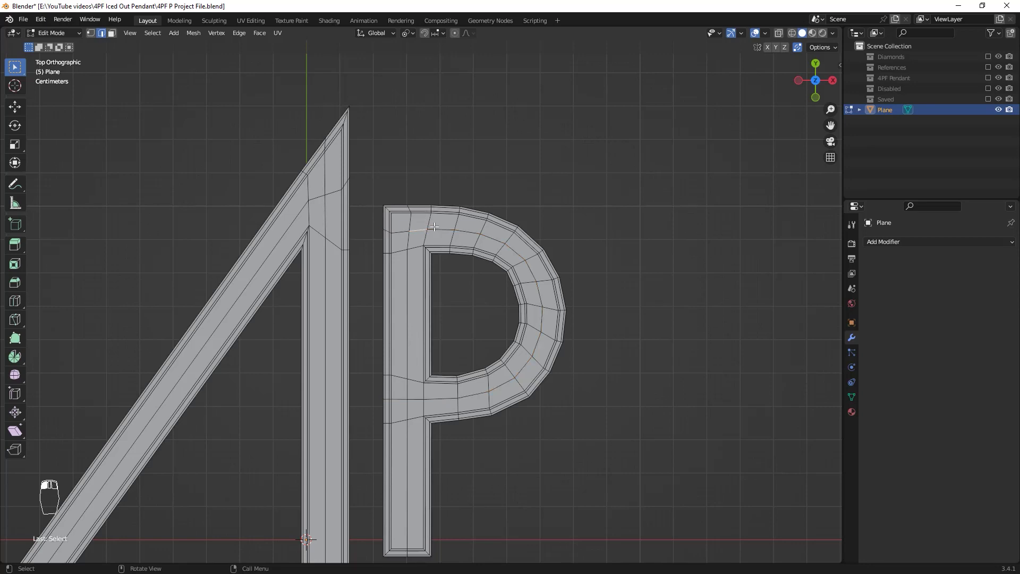
Extend the edge selection along the P's centre line, around the bowl and down the full stem
ctrl+click(540, 292)
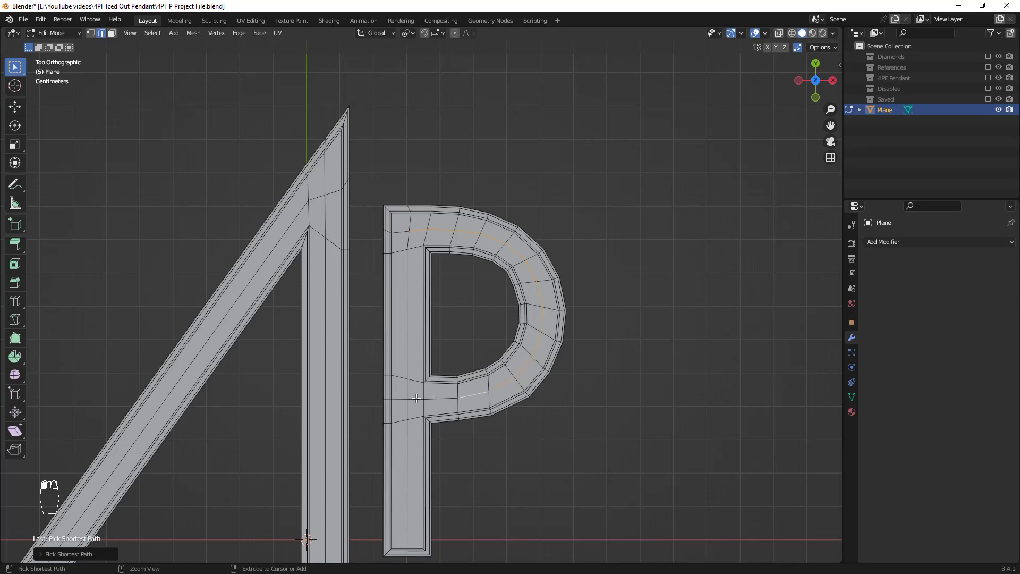
shift+click(408, 238)
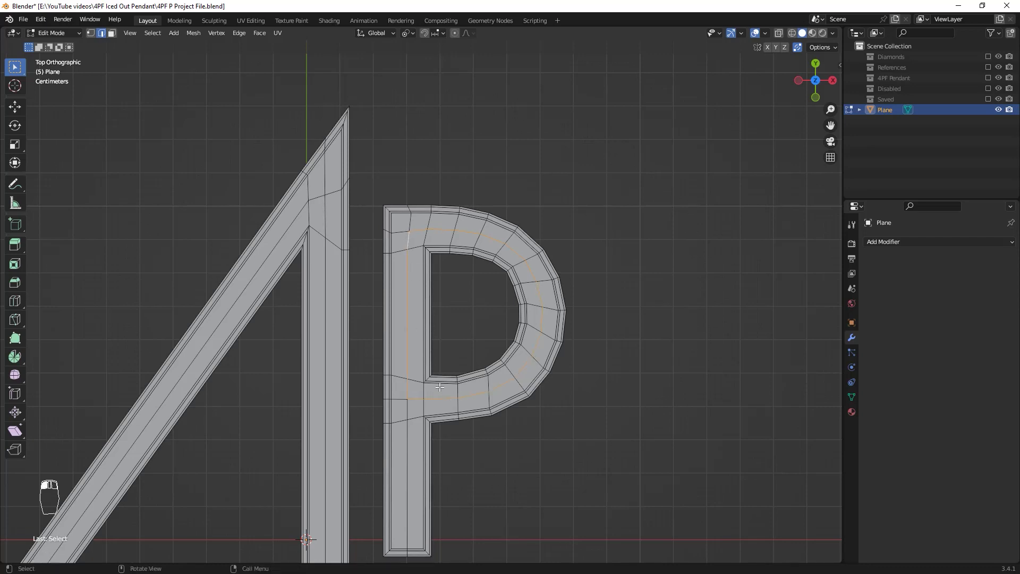
shift+middle_drag(440, 409, 449, 278)
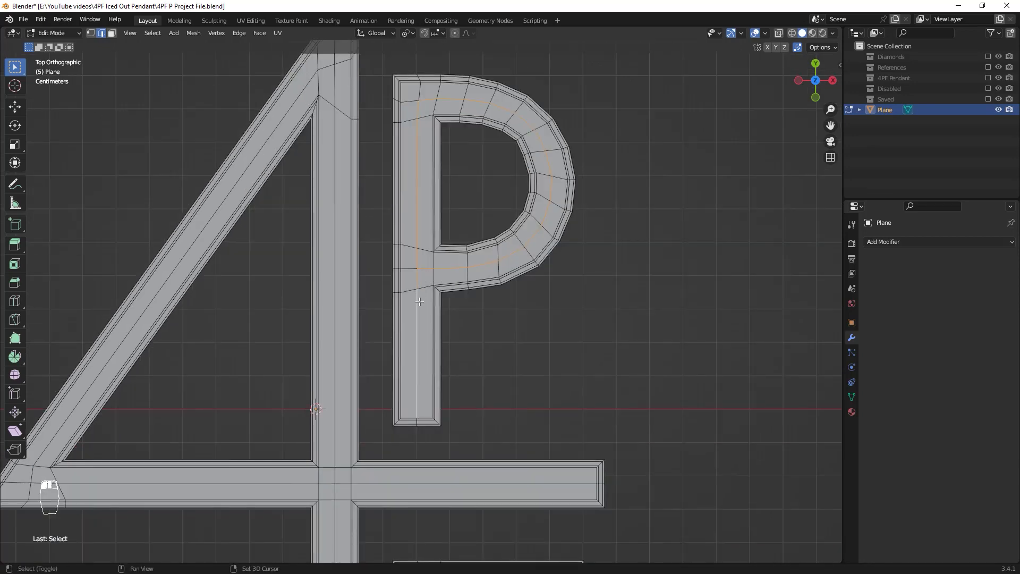
key(alt+z)
scroll(428, 293, down, 3)
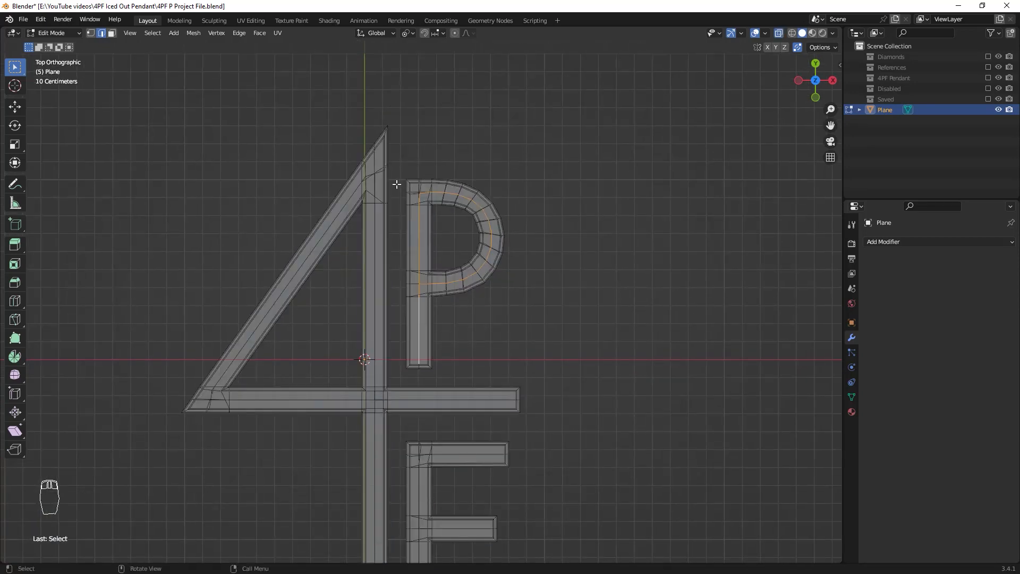
key(alt+z)
scroll(489, 403, up, 3)
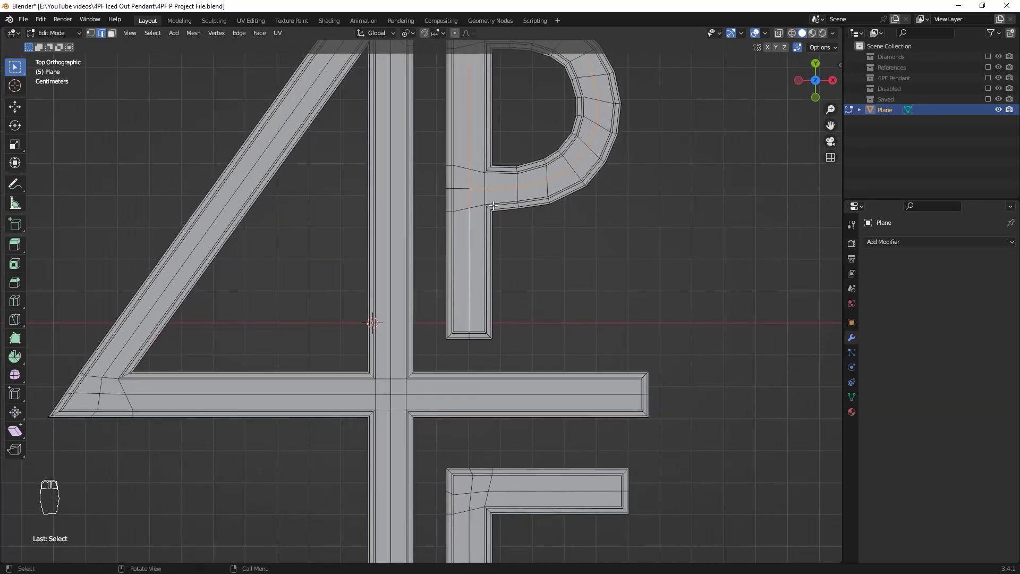
Add the 4's centre-line edges to the selection, covering the crossbar, diagonal and full vertical stem
shift+click(466, 398)
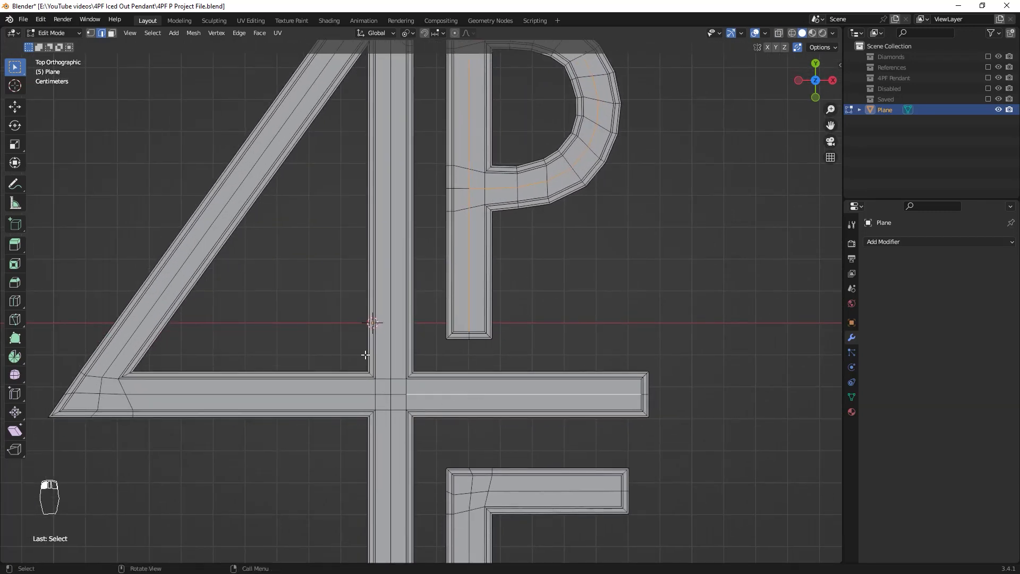
shift+middle_drag(308, 342, 441, 338)
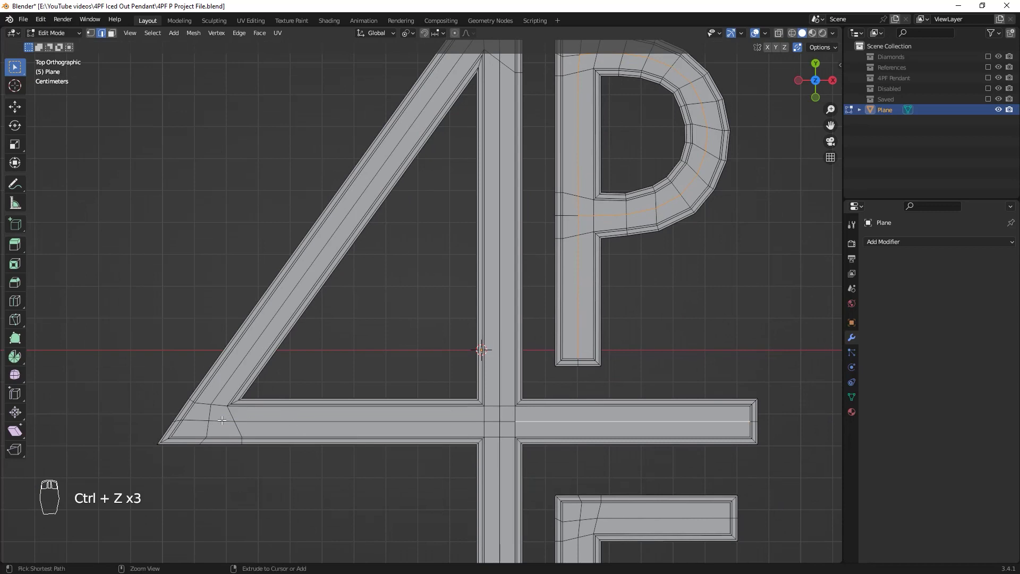
ctrl+click(223, 421)
shift+middle_drag(244, 342, 260, 383)
ctrl+click(320, 362)
shift+middle_drag(429, 272, 348, 387)
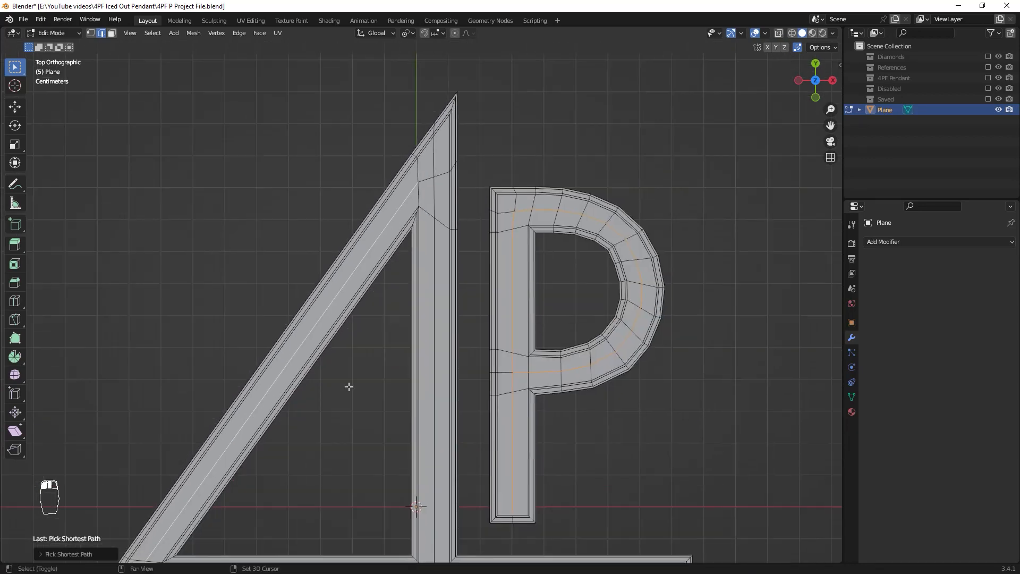
ctrl+click(433, 188)
ctrl+click(429, 257)
shift+middle_drag(466, 366, 443, 164)
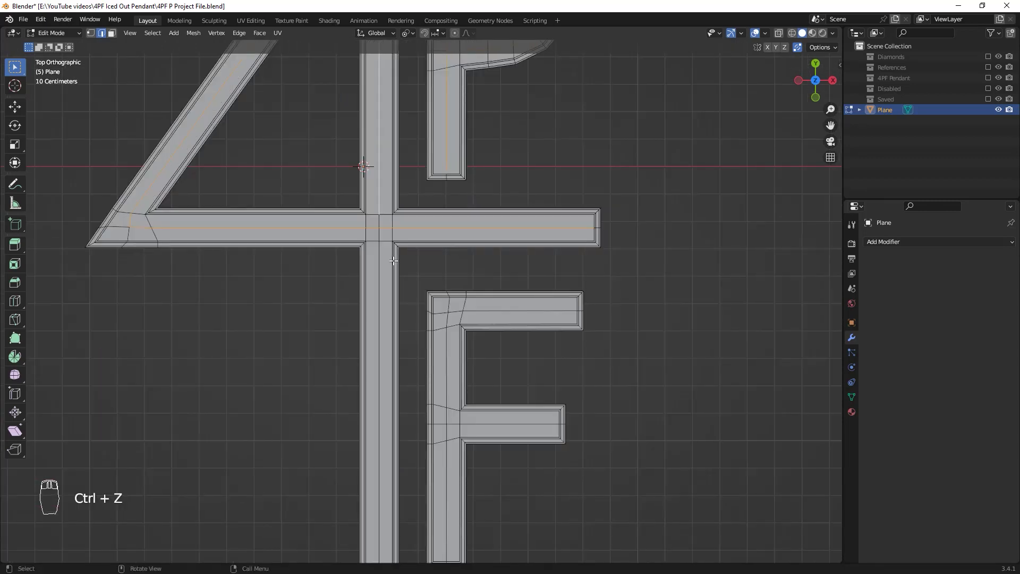
ctrl+click(387, 261)
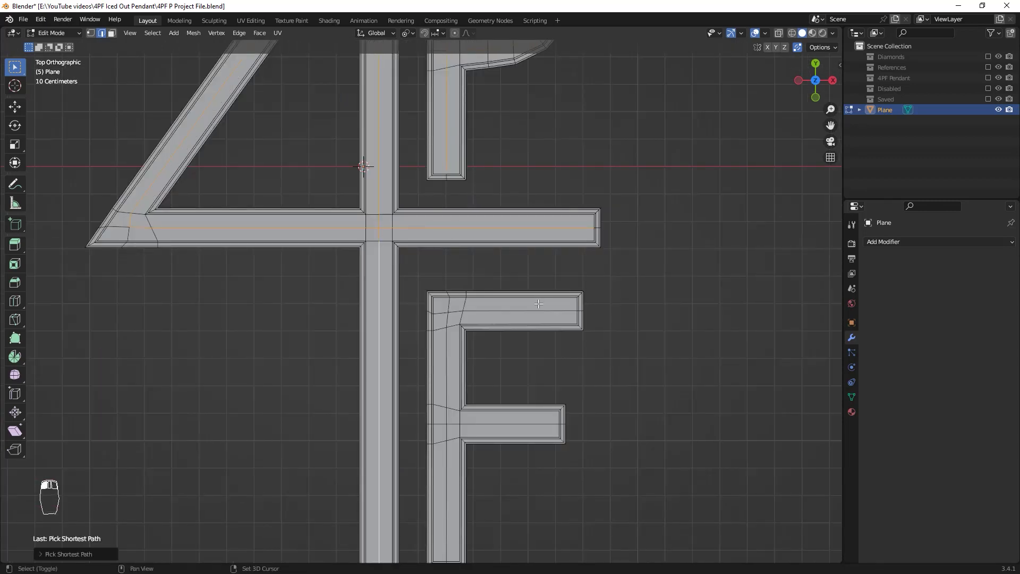
Add the F's centre-line edges to the selection, covering the upper arm, stem and middle arm
shift+middle_drag(539, 303, 502, 309)
shift+middle_drag(465, 362, 440, 347)
click(403, 302)
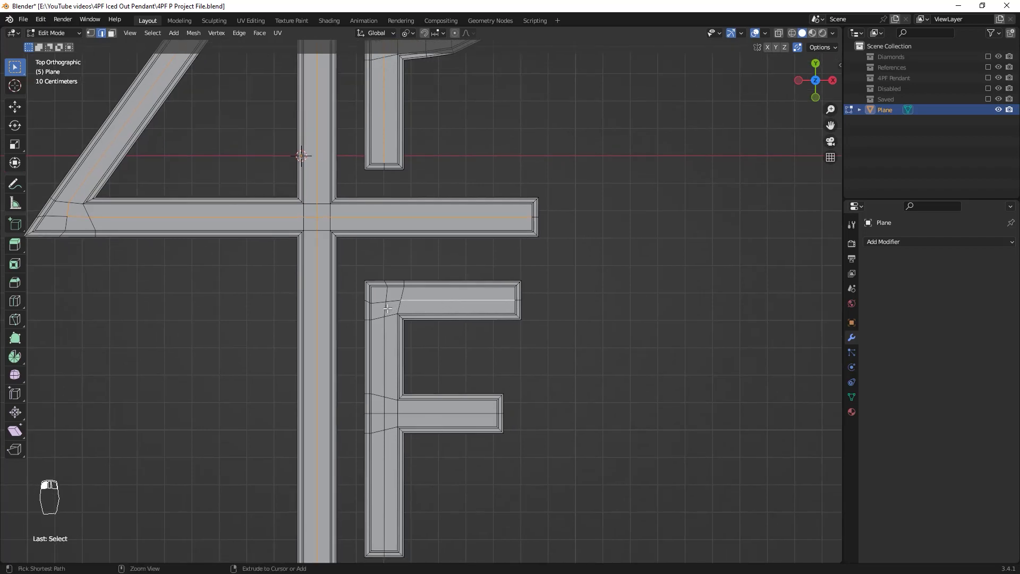
ctrl+click(387, 309)
shift+middle_drag(464, 467, 421, 399)
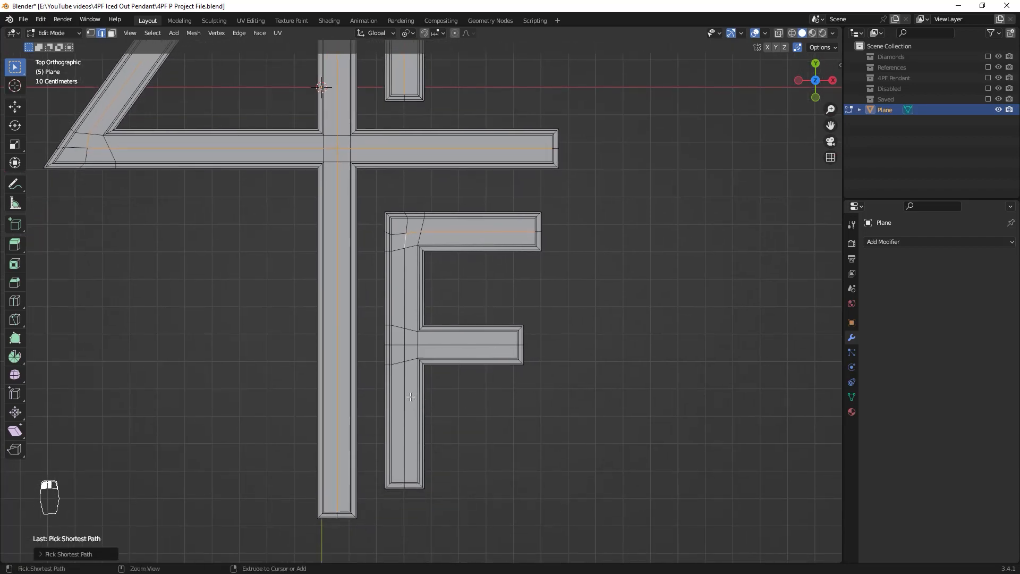
shift+click(448, 348)
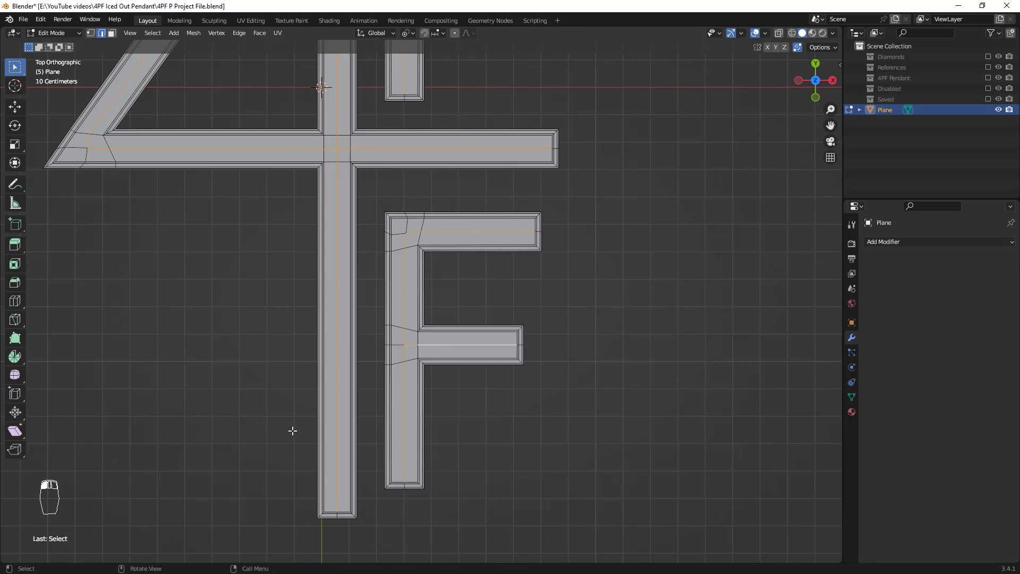
Duplicate the selected centre-line edges in place and separate the copy into its own object
middle_drag(292, 431, 439, 382)
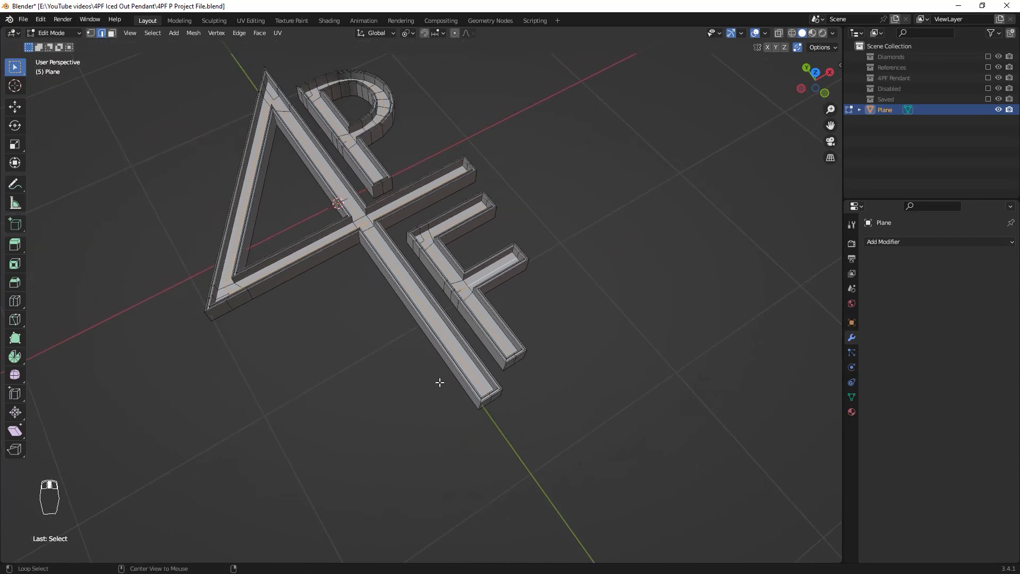
key(alt+z)
middle_drag(474, 309, 444, 337)
key(alt+z)
key(shift+d)
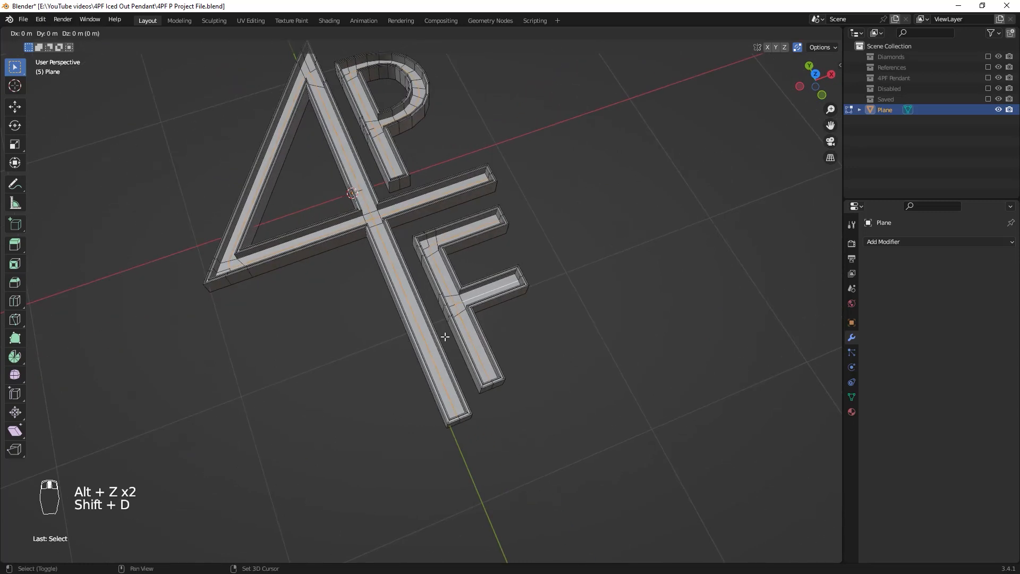
right_click(445, 283)
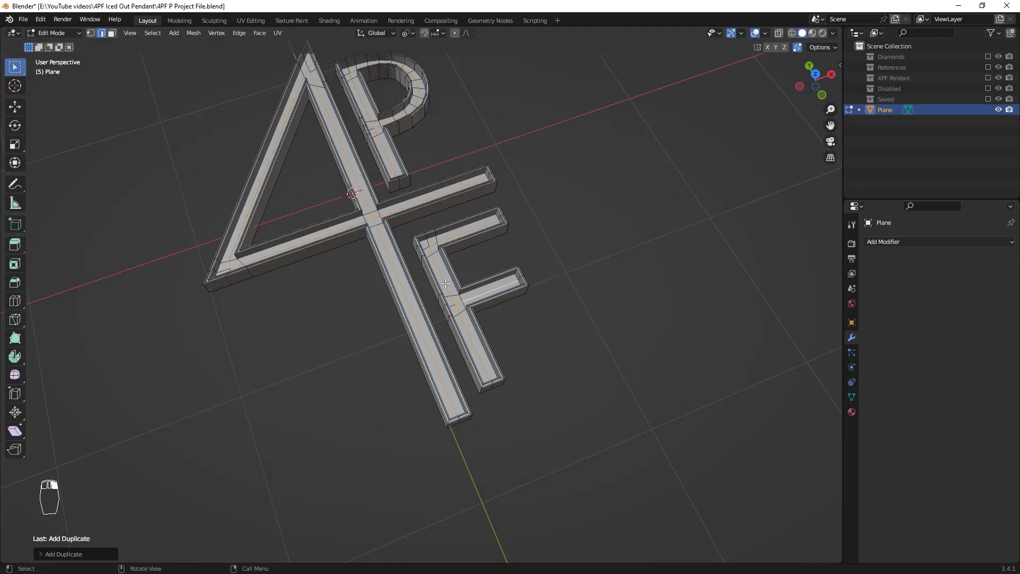
middle_drag(452, 283, 559, 268)
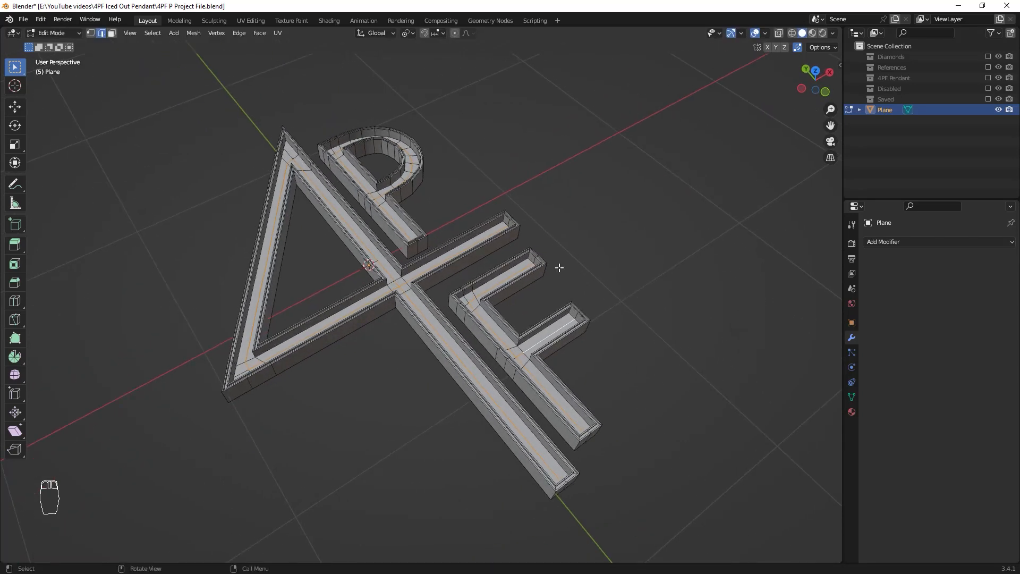
key(p)
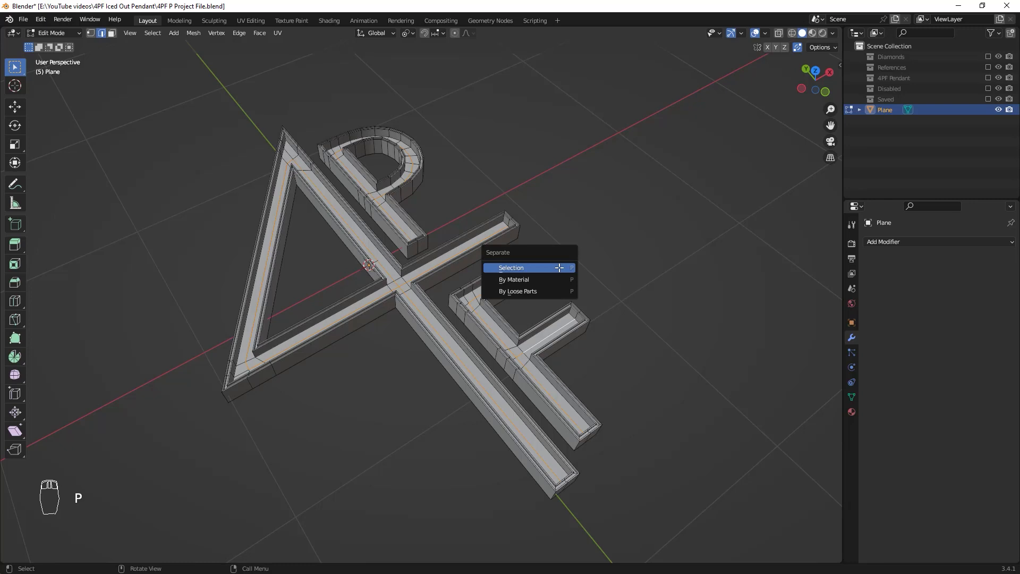
click(514, 269)
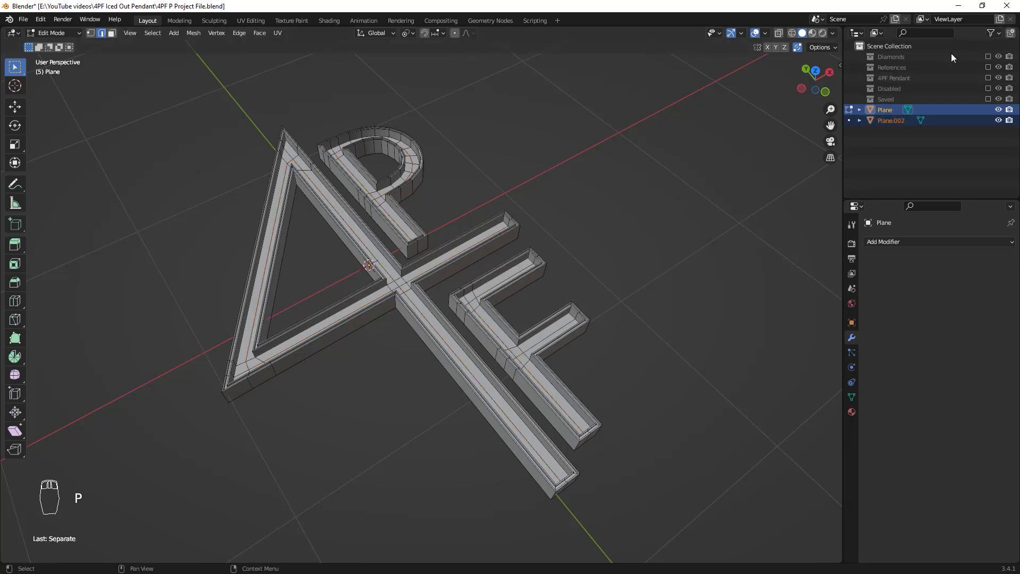
Rename the separated edge object as Diamond Path.Inner and save the project file
key(Tab)
click(896, 129)
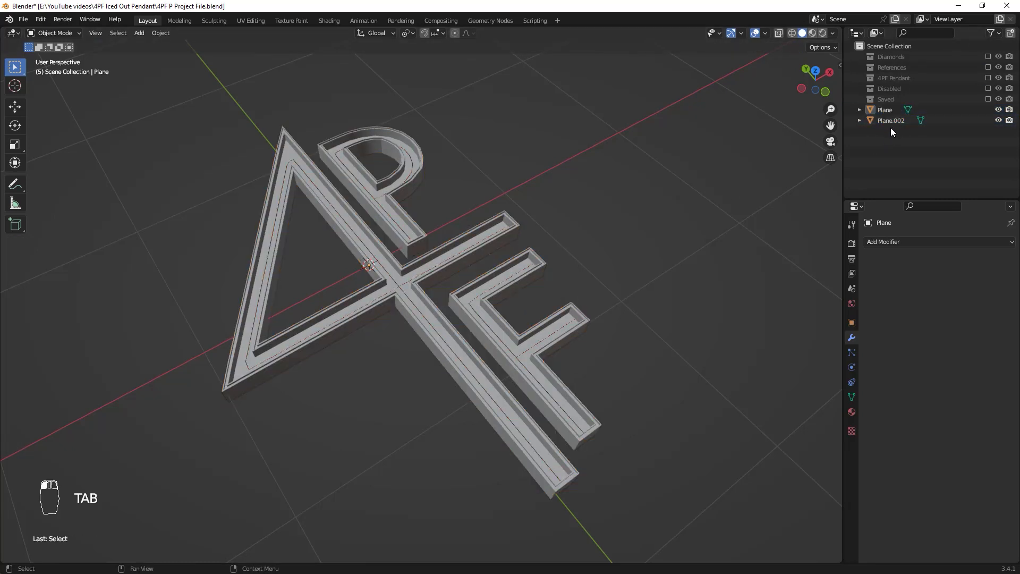
double_click(889, 122)
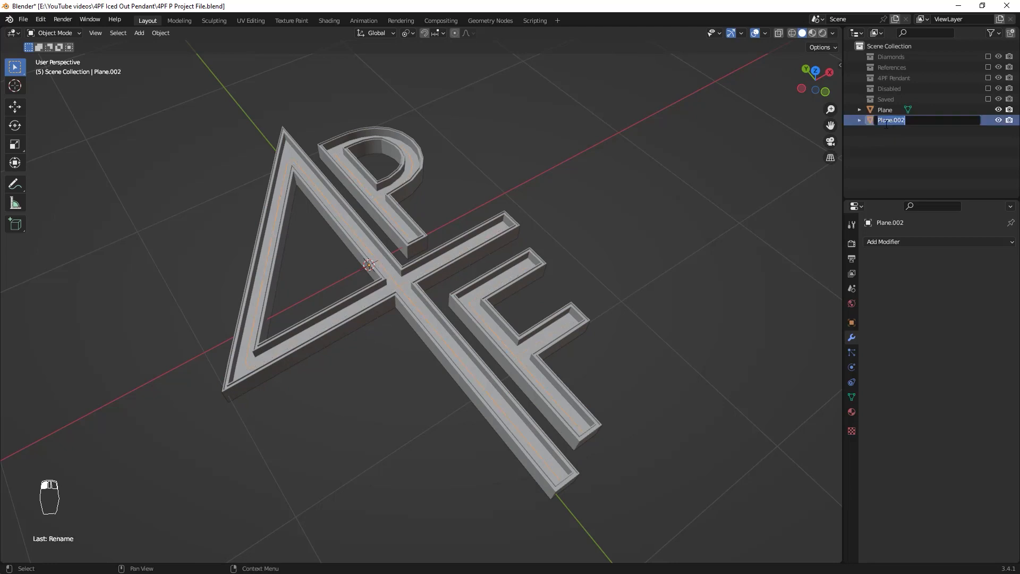
text(Diamond Path.Inner)
key(Return)
mouse_move(659, 273)
middle_down()
mouse_move(626, 272)
mouse_move(640, 269)
middle_up()
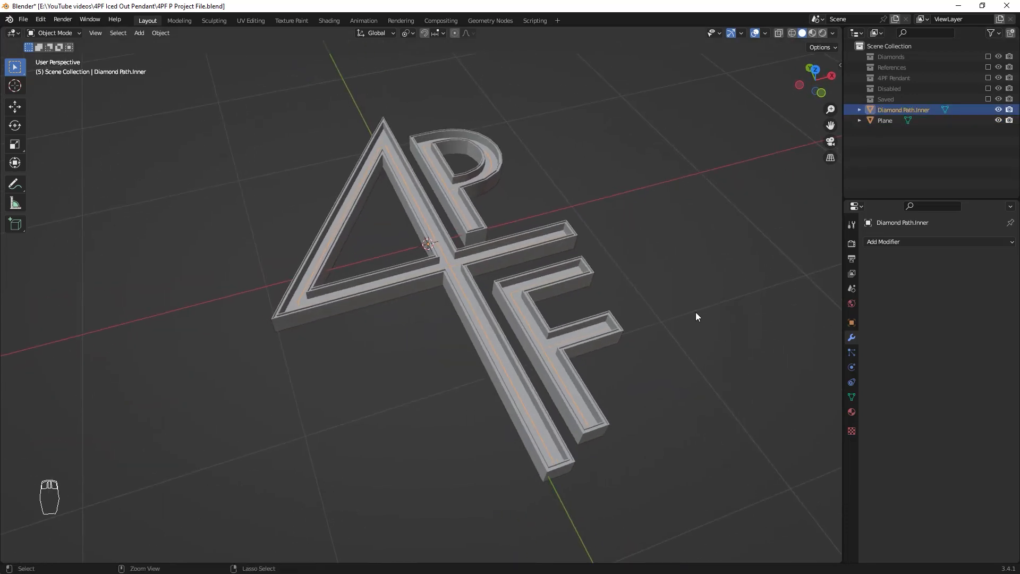
key(ctrl+s)
Edit the Plane pendant mesh and add a centred loop cut along the outer rim of the 4
middle_drag(496, 314, 465, 291)
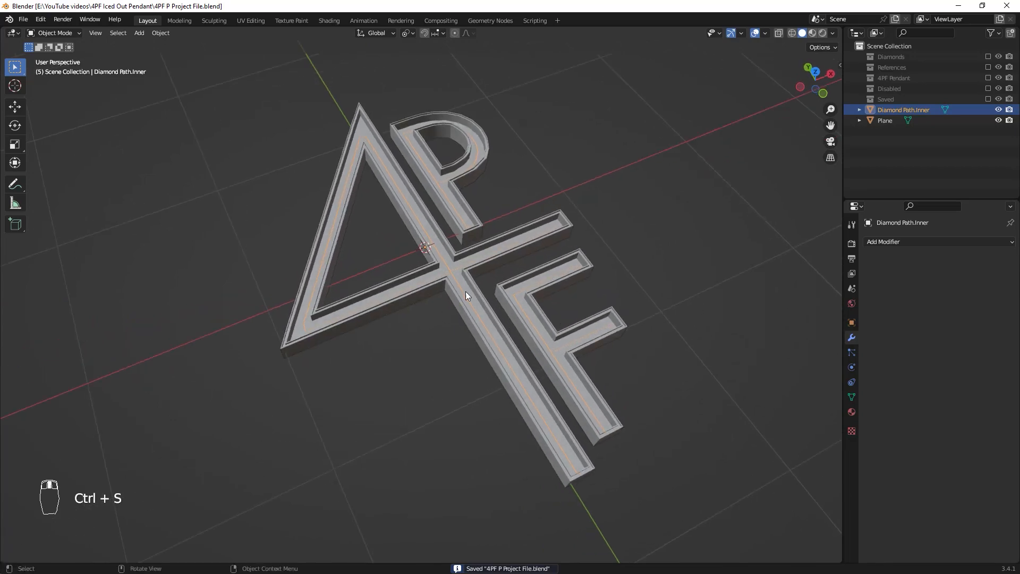
click(455, 288)
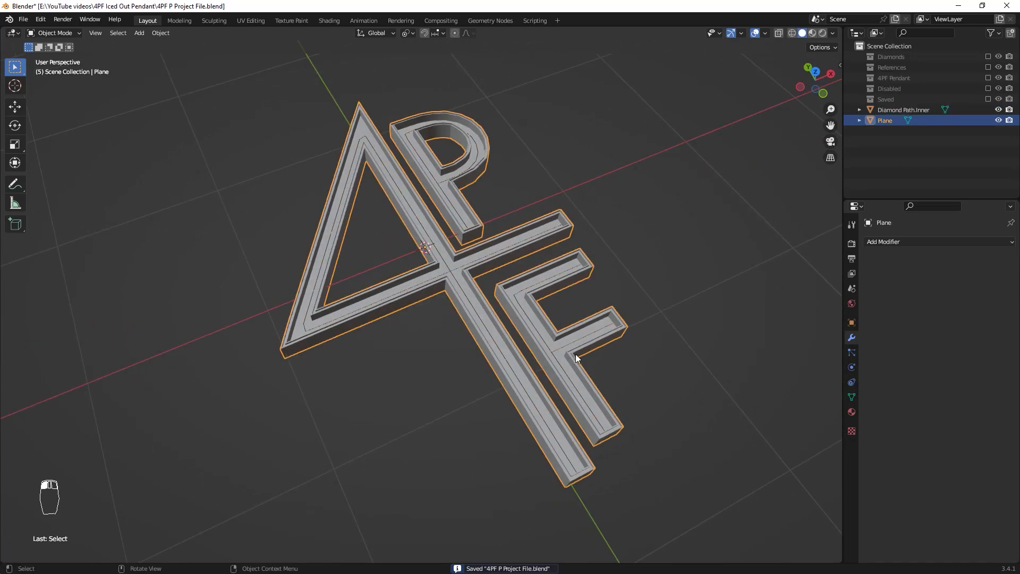
key(Tab)
scroll(571, 302, up, 5)
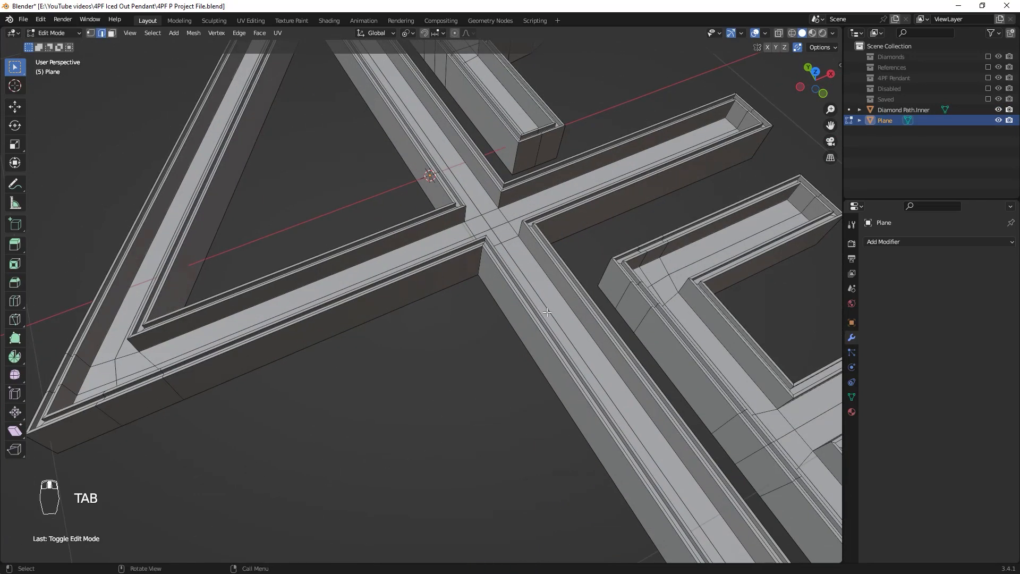
middle_drag(547, 313, 498, 340)
key(2)
scroll(500, 339, up, 3)
shift+middle_drag(505, 277, 450, 348)
shift+middle_drag(538, 428, 529, 418)
key(ctrl+r)
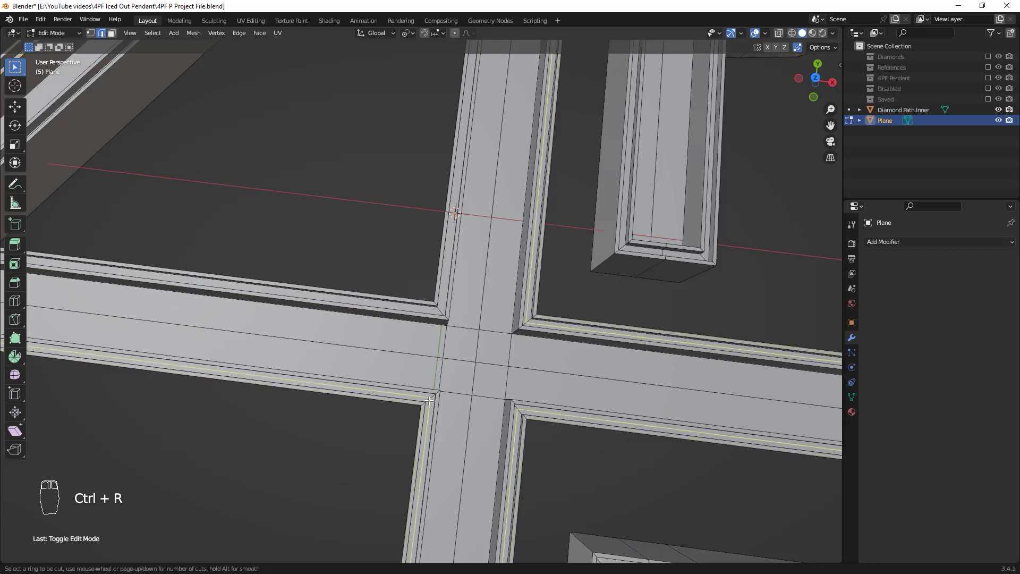
click(428, 400)
right_click(428, 400)
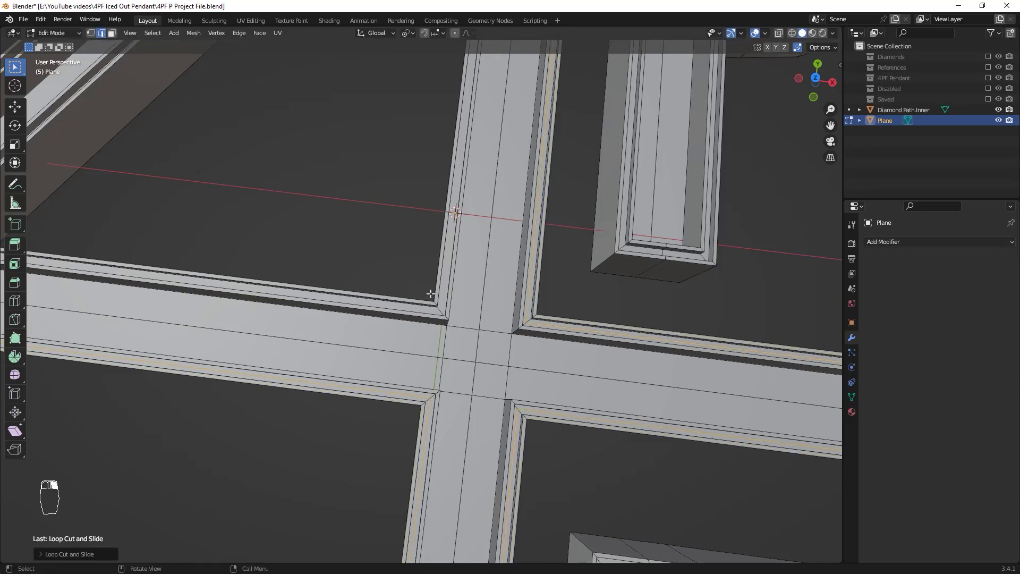
Add a centred loop cut along the rim around the 4's inner triangular opening
key(ctrl+r)
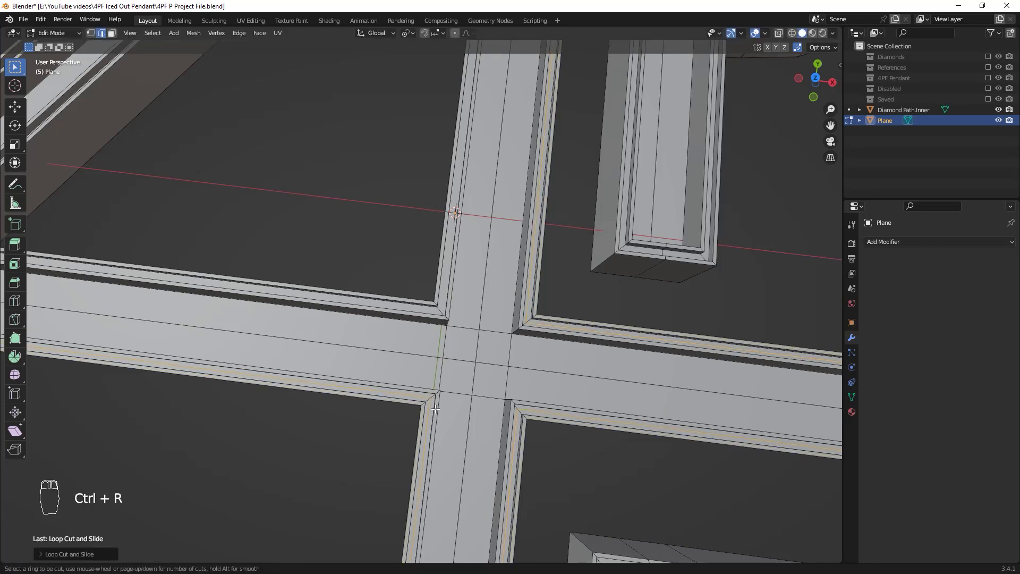
click(440, 311)
right_click(440, 310)
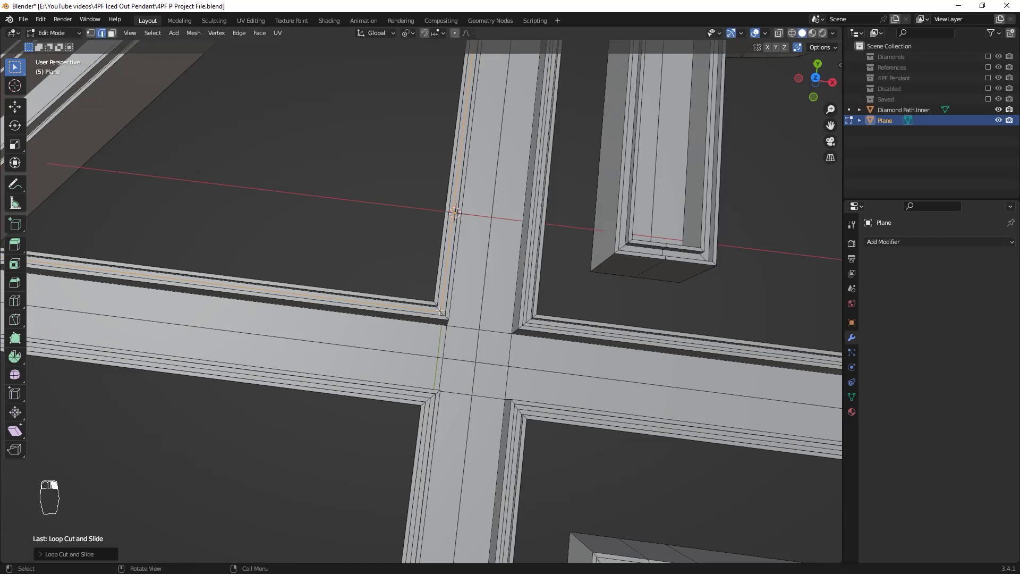
Add centred loop cuts along the P's outer rim and the rim around its bowl opening
shift+middle_drag(648, 269, 514, 315)
key(ctrl+r)
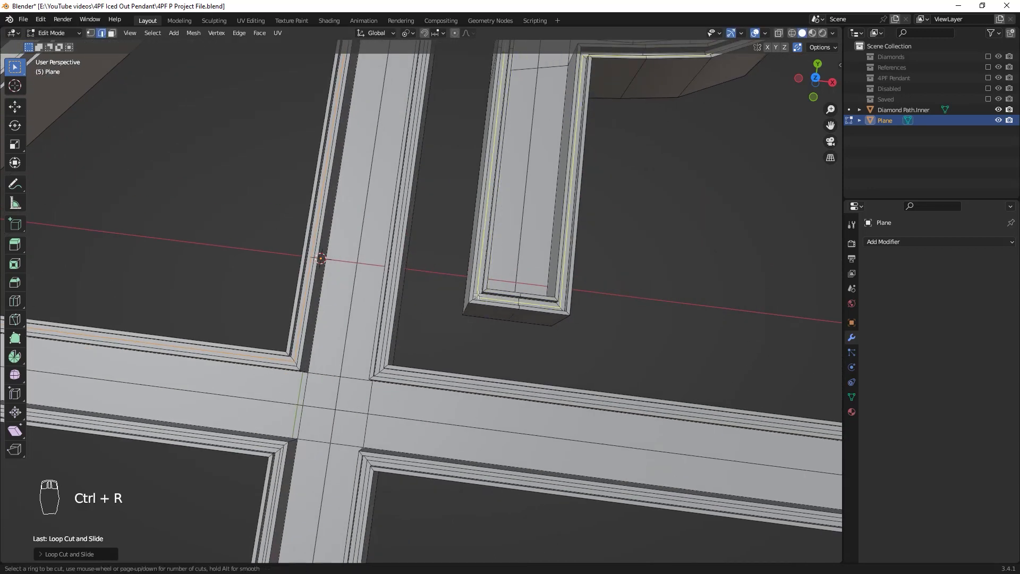
click(481, 292)
right_click(481, 292)
shift+middle_drag(666, 112, 522, 556)
key(ctrl+r)
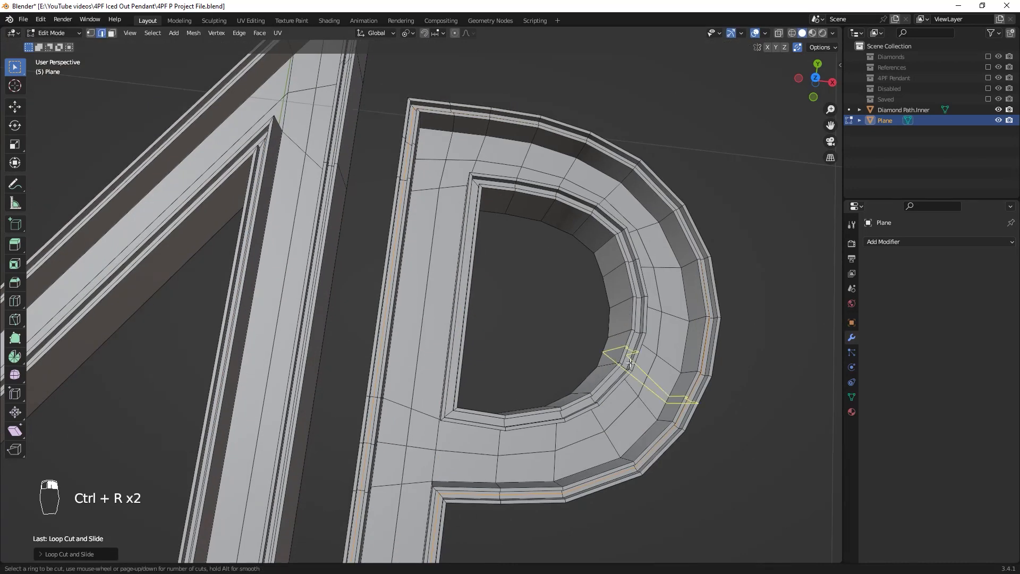
click(624, 367)
right_click(624, 366)
shift+middle_drag(524, 269, 599, 257)
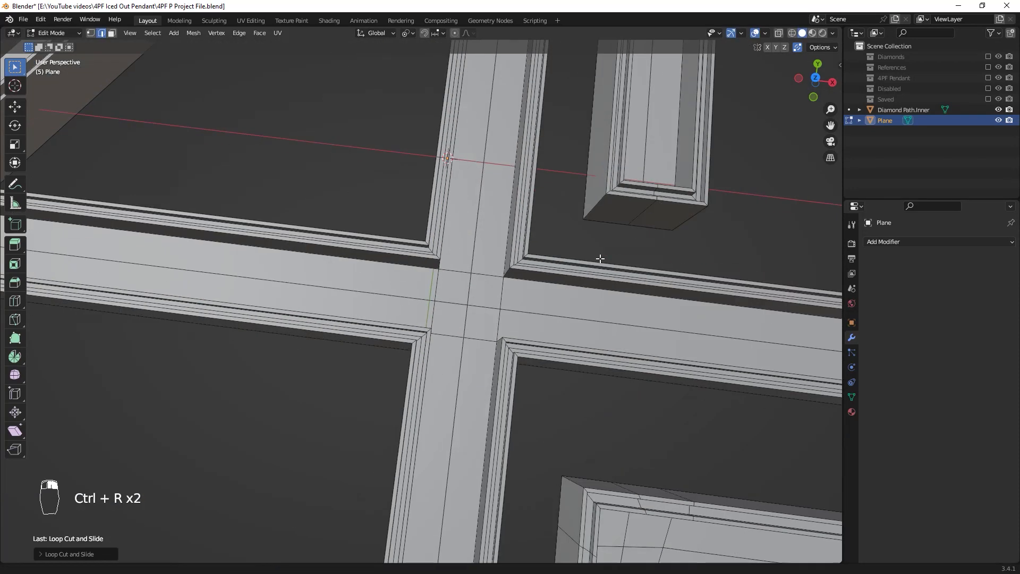
Add a centred loop cut along the rim of the F
shift+middle_drag(667, 458, 460, 352)
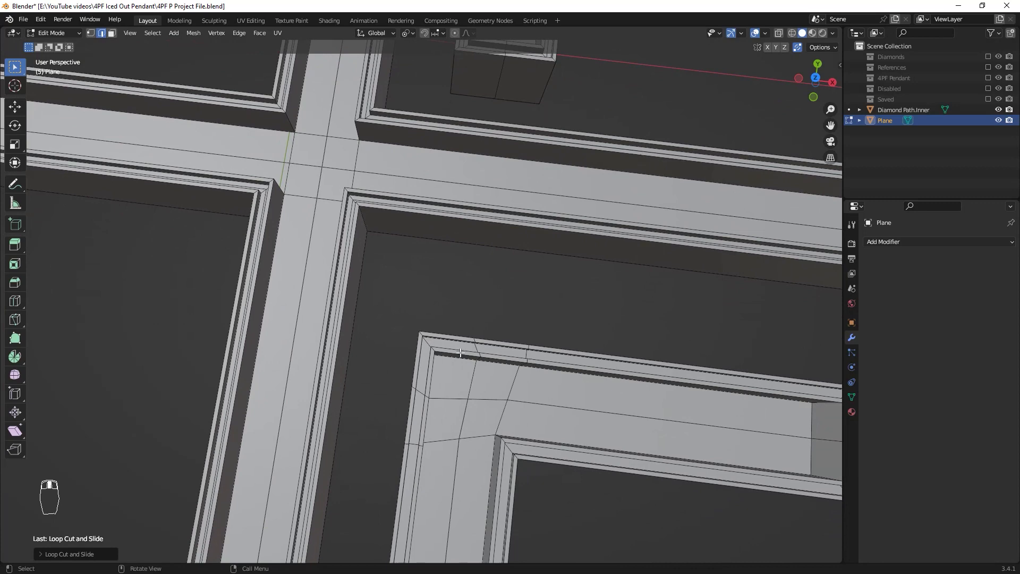
key(ctrl+r)
click(426, 342)
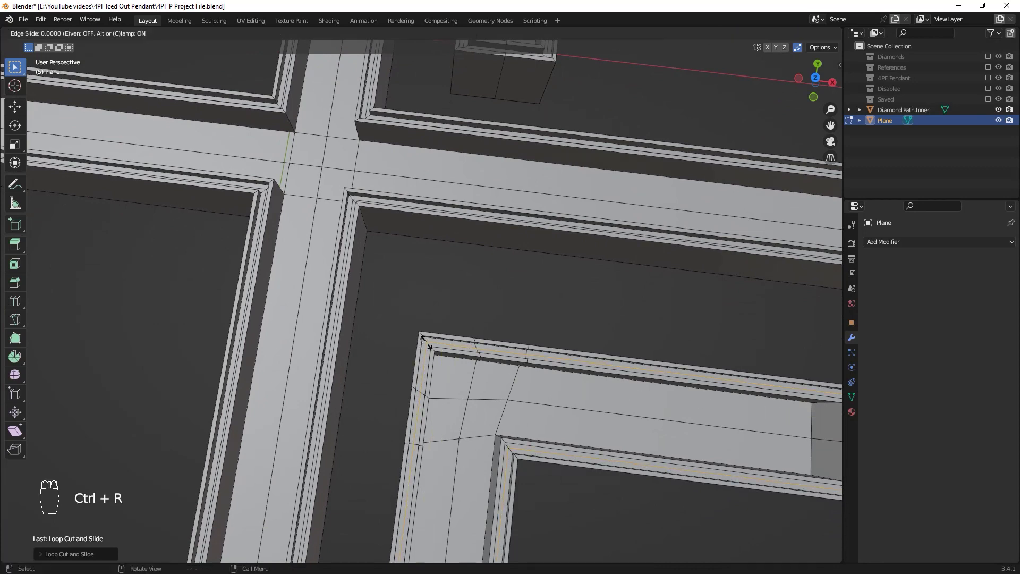
right_click(426, 342)
right_click(426, 342)
scroll(542, 395, down, 5)
scroll(541, 394, up, 4)
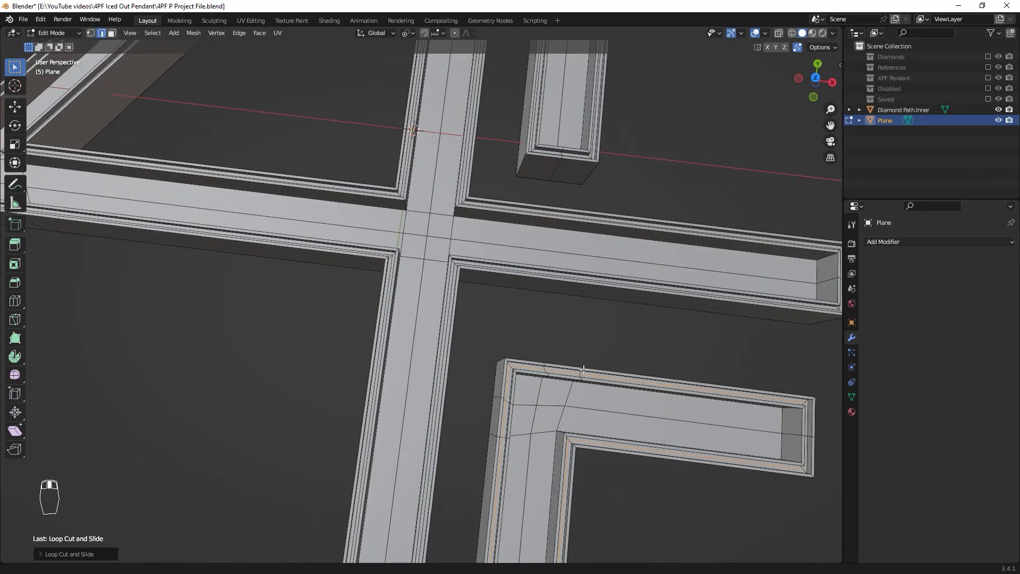
Add the centre edge loops of the 4's outer rim and triangular opening to the F rim selection
shift+middle_drag(520, 360, 570, 360)
scroll(519, 359, up, 1)
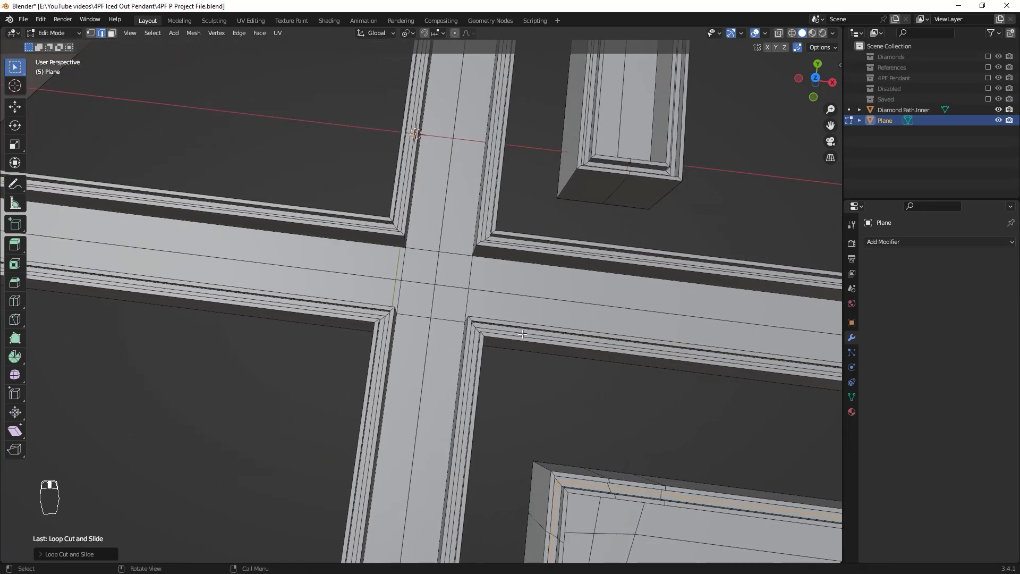
alt+click(480, 327)
scroll(481, 328, down, 6)
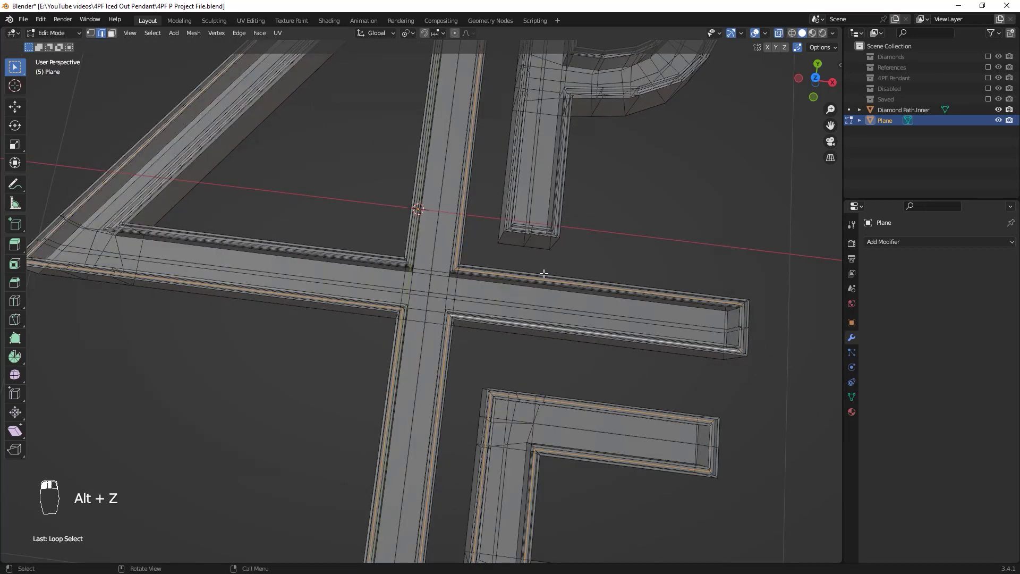
key(alt+z)
scroll(531, 293, up, 2)
scroll(444, 286, down, 3)
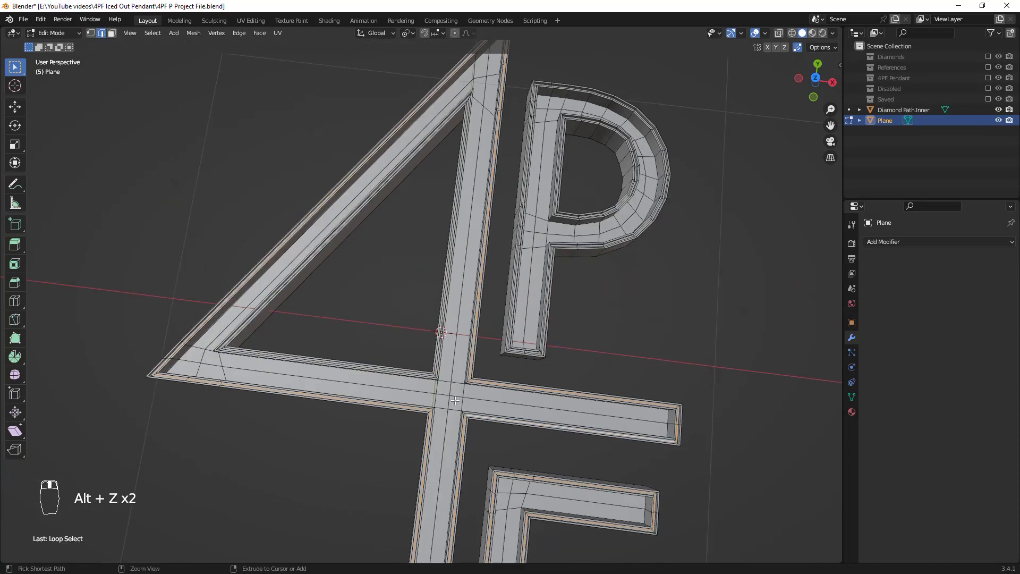
key(alt+z)
scroll(429, 391, up, 8)
key(ctrl+z)
shift+middle_drag(475, 406, 494, 380)
alt+shift+click(453, 371)
key(alt+z)
scroll(563, 448, down, 1)
scroll(566, 450, down, 1)
shift+middle_drag(565, 449, 309, 490)
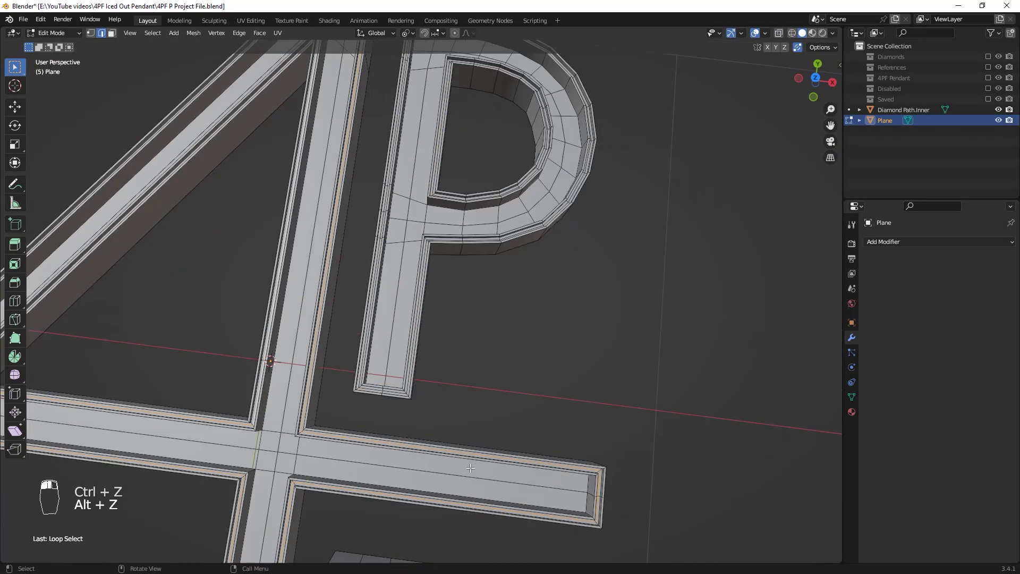
Add the centre edge loops of the P's outer rim and bowl opening to the selection
scroll(414, 332, up, 2)
alt+shift+click(414, 334)
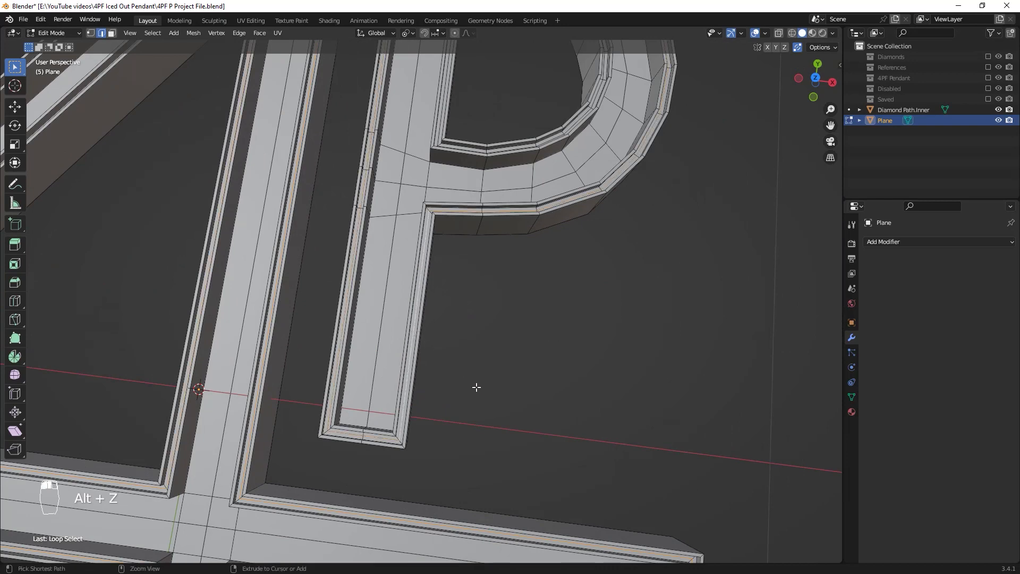
scroll(475, 387, up, 2)
middle_drag(476, 387, 478, 400)
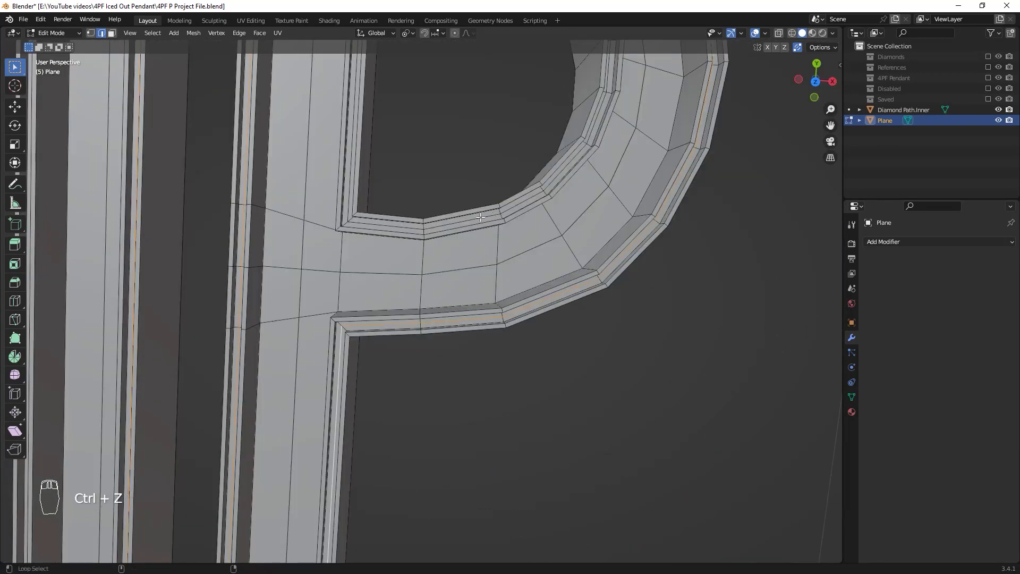
alt+shift+click(480, 217)
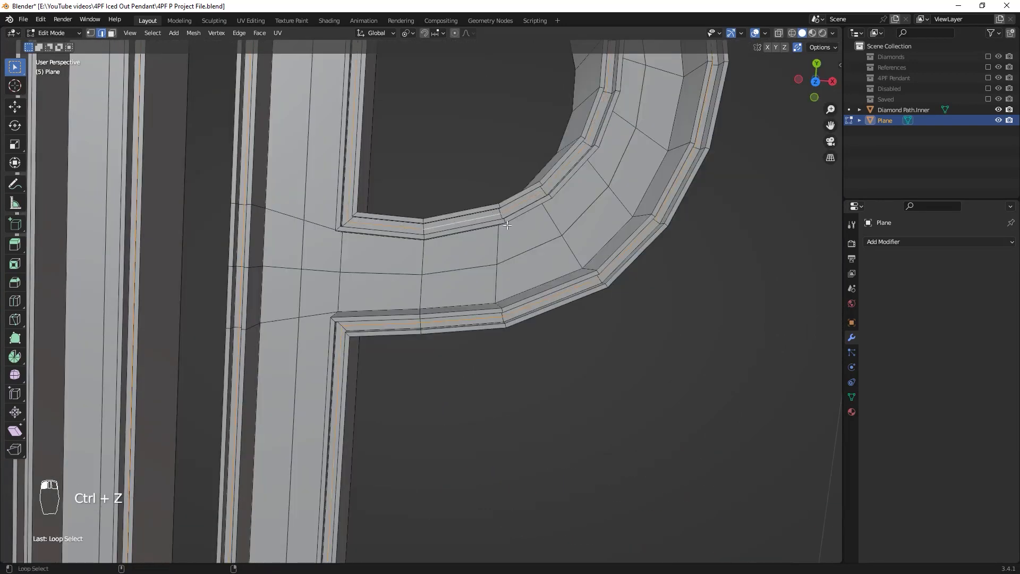
middle_drag(523, 348, 416, 358)
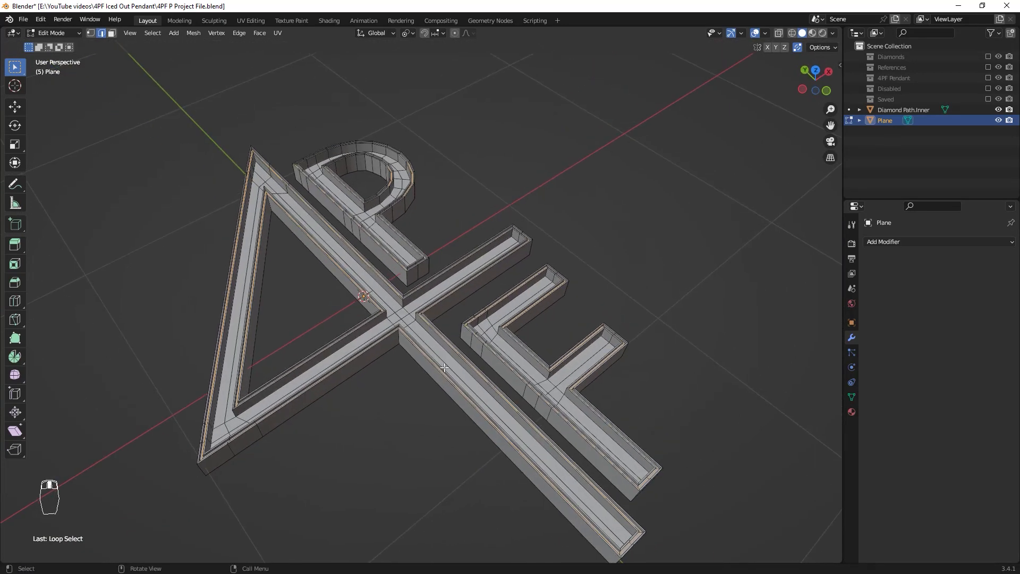
Duplicate the selected rim loops in place and separate the copy into its own object, selected in Object Mode
key(shift+d)
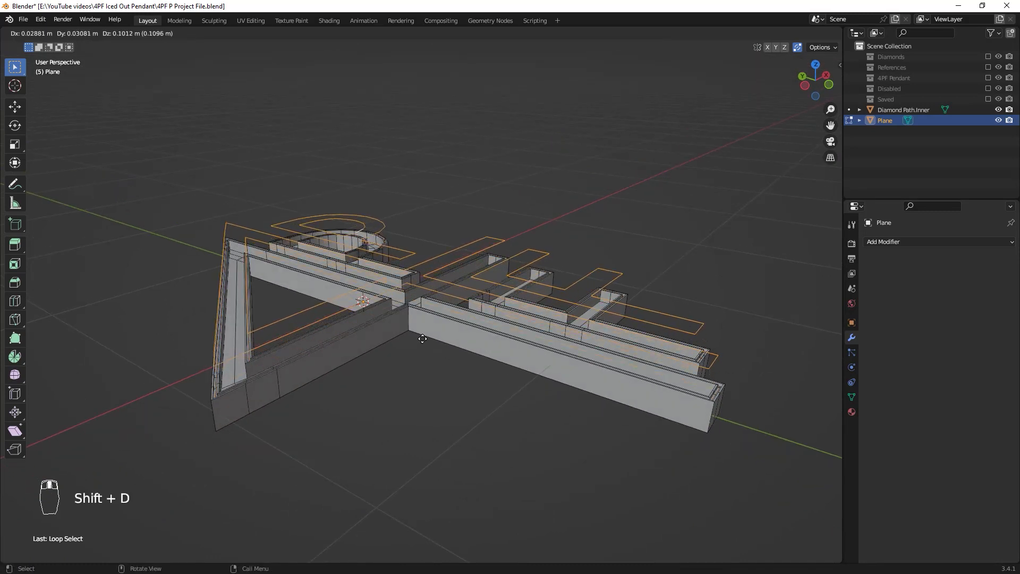
right_click(552, 347)
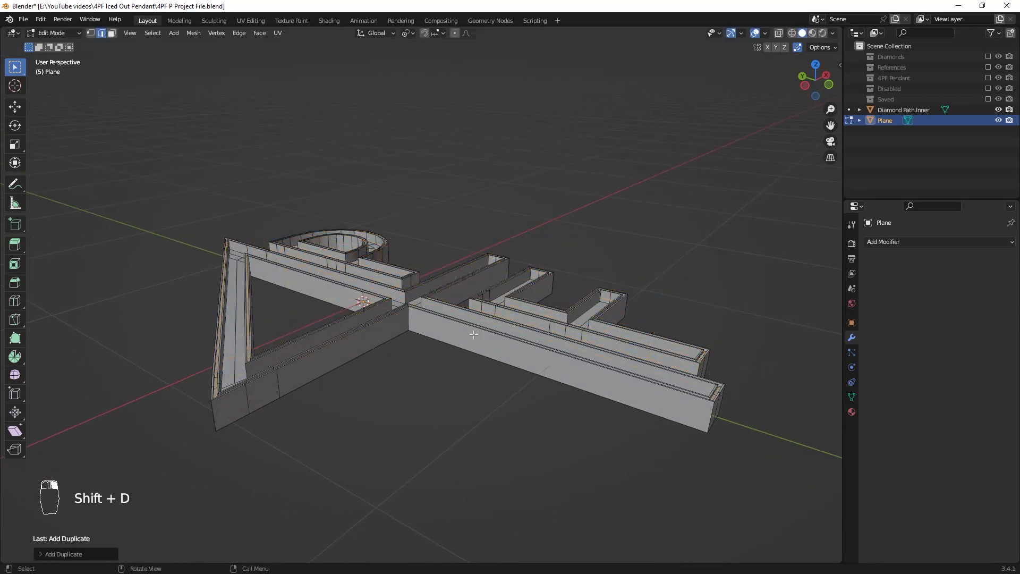
middle_drag(552, 347, 578, 342)
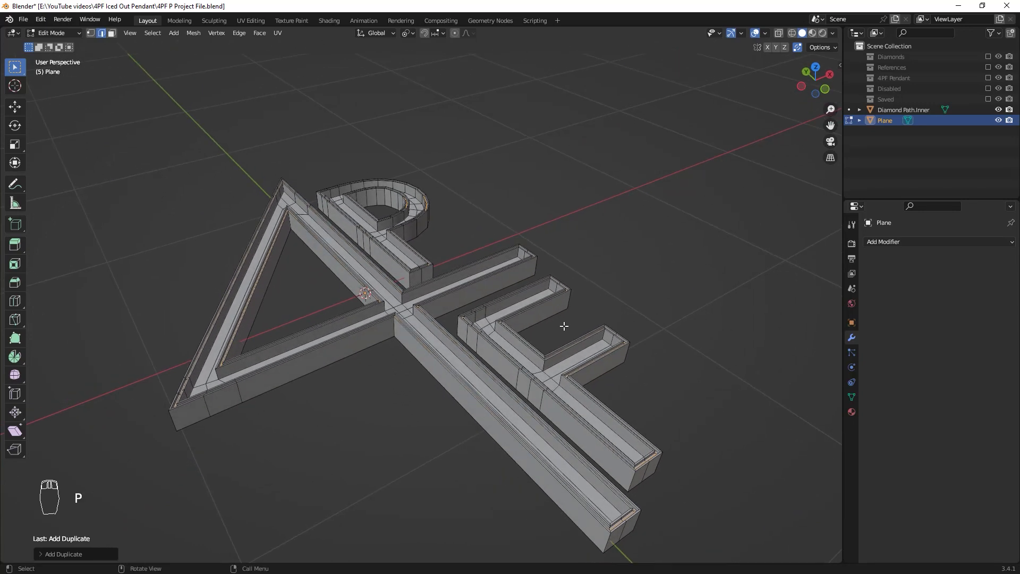
key(p)
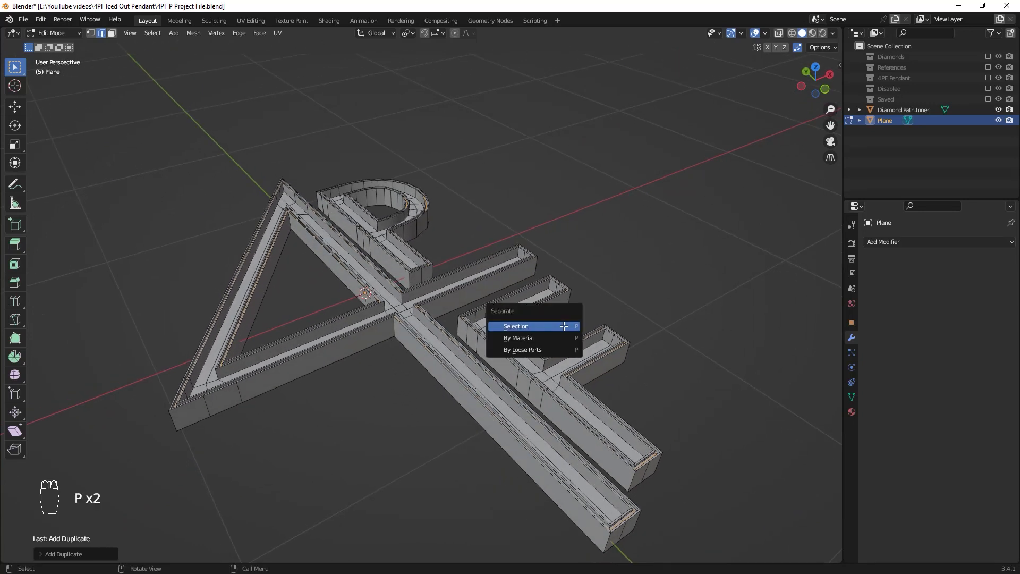
click(514, 325)
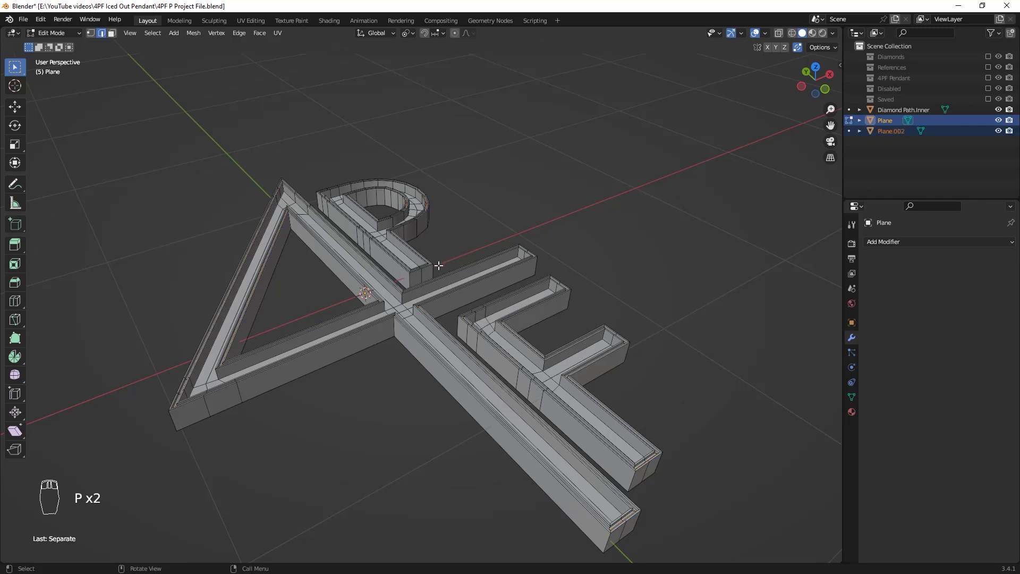
key(Tab)
click(891, 131)
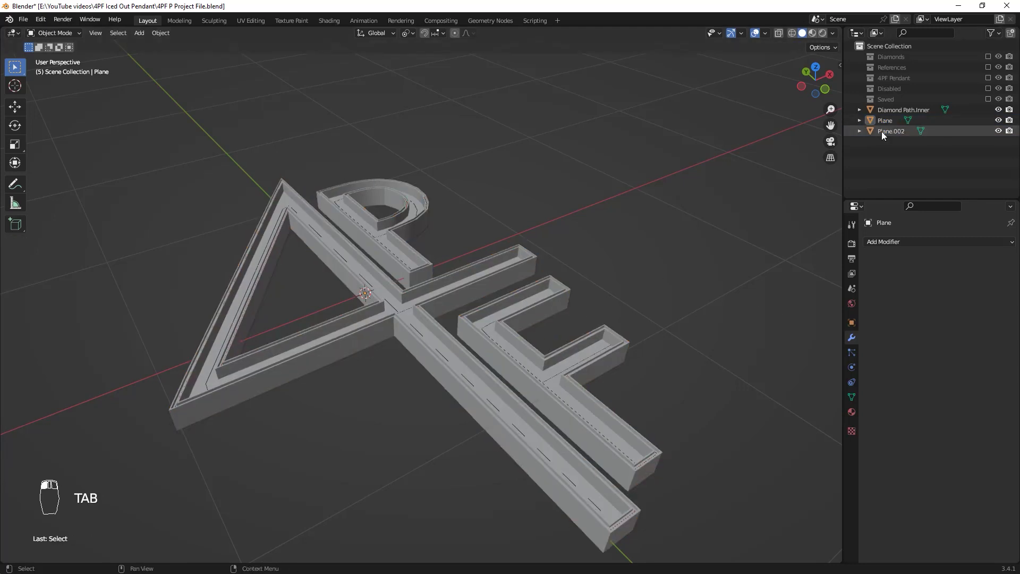
middle_drag(608, 259, 696, 243)
key(alt+z)
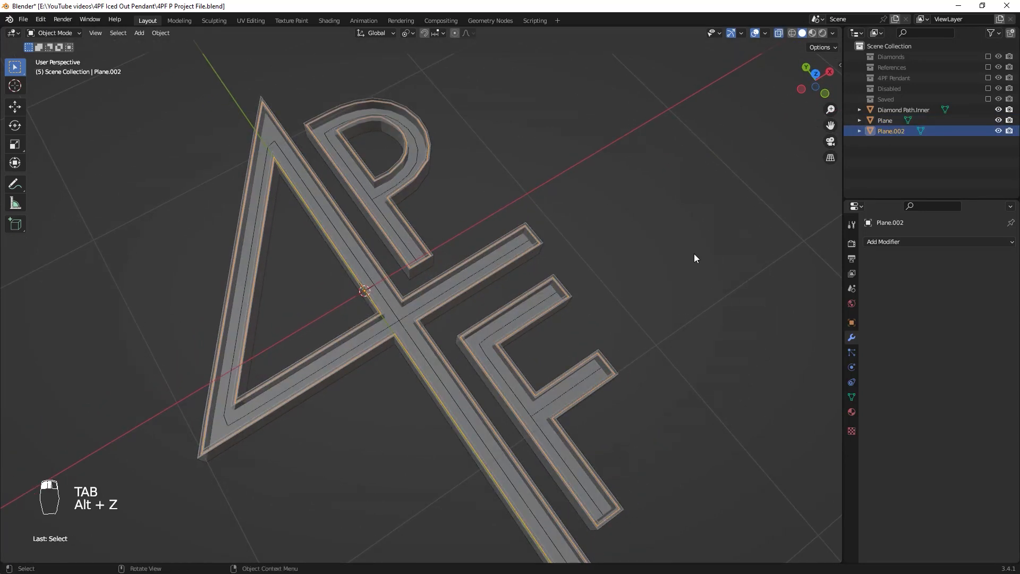
key(g)
key(z)
right_click(603, 234)
key(ctrl+z)
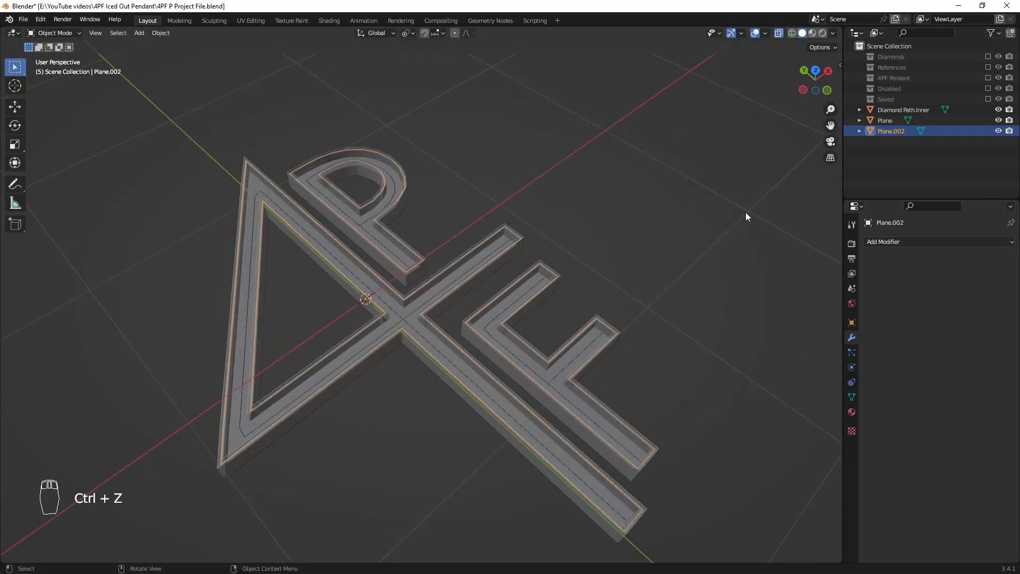
Rename the separated rim path object as Diamond Path.Stroke and deselect it
double_click(891, 131)
text(Diamond Path.S)
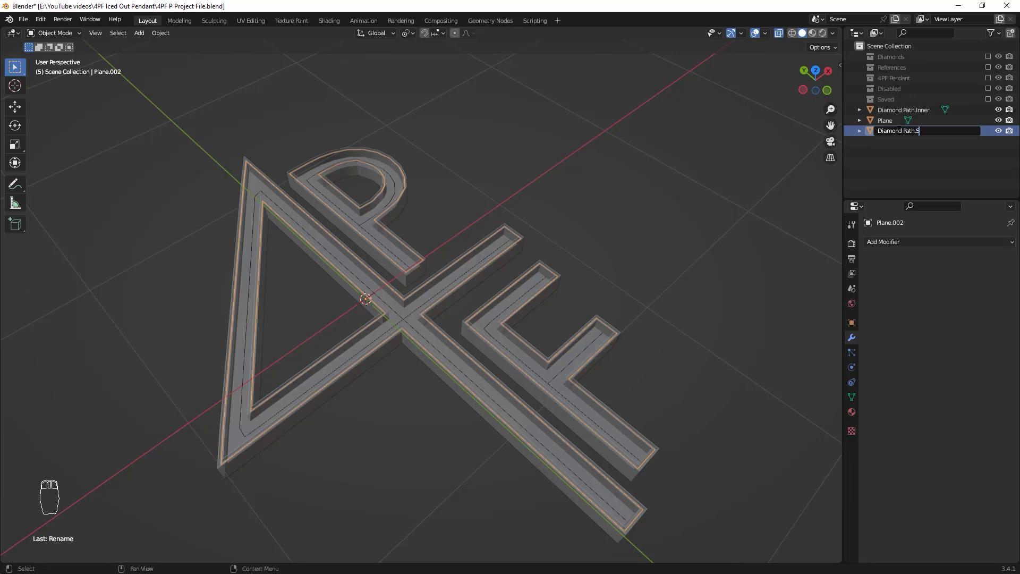
text(troke)
key(Return)
click(632, 336)
mouse_move(632, 335)
middle_down()
mouse_move(604, 320)
mouse_move(607, 308)
middle_up()
shift+middle_drag(737, 168, 709, 240)
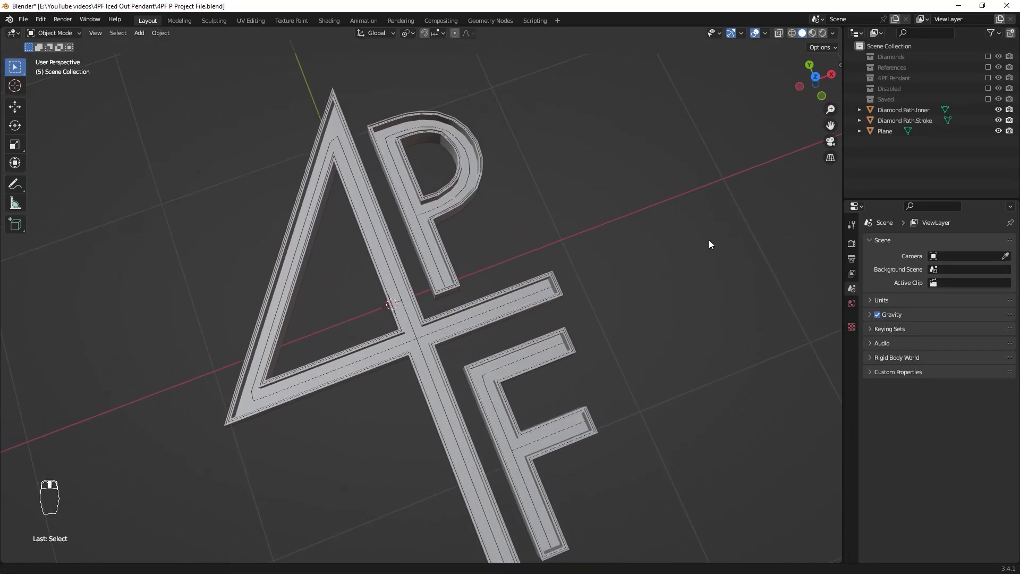
ctrl+middle_drag(604, 240, 564, 295)
ctrl+middle_drag(611, 268, 600, 298)
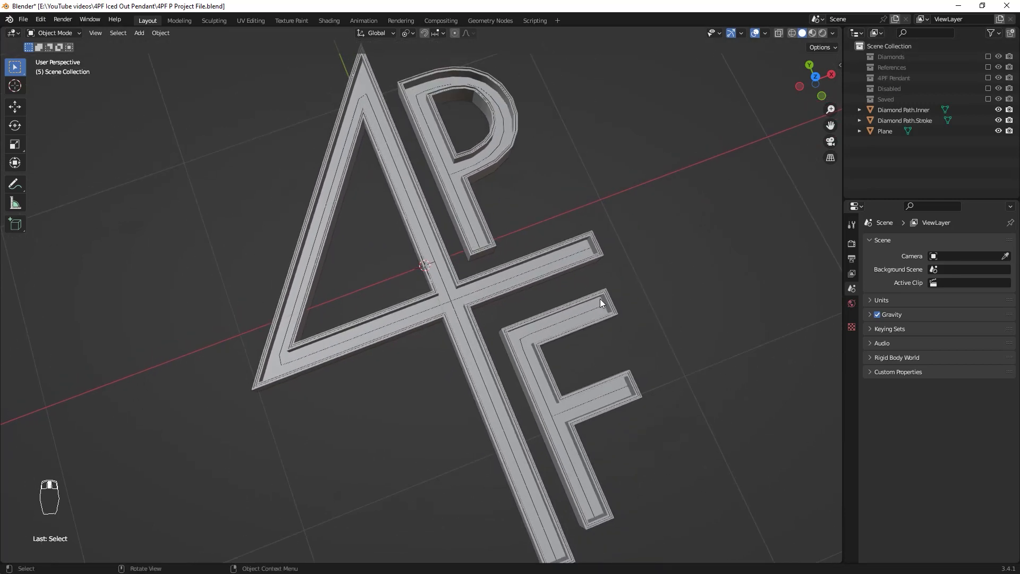
middle_drag(700, 281, 703, 266)
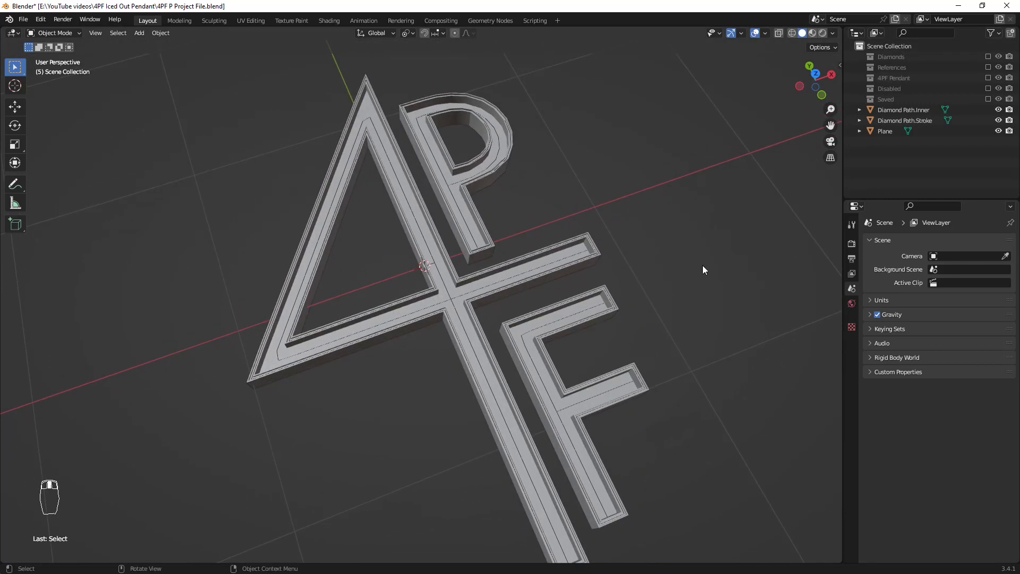
Enable the Diamonds collection and duplicate the round diamond in place, naming the copy Diamond Path.Stroke.OBJ
click(988, 57)
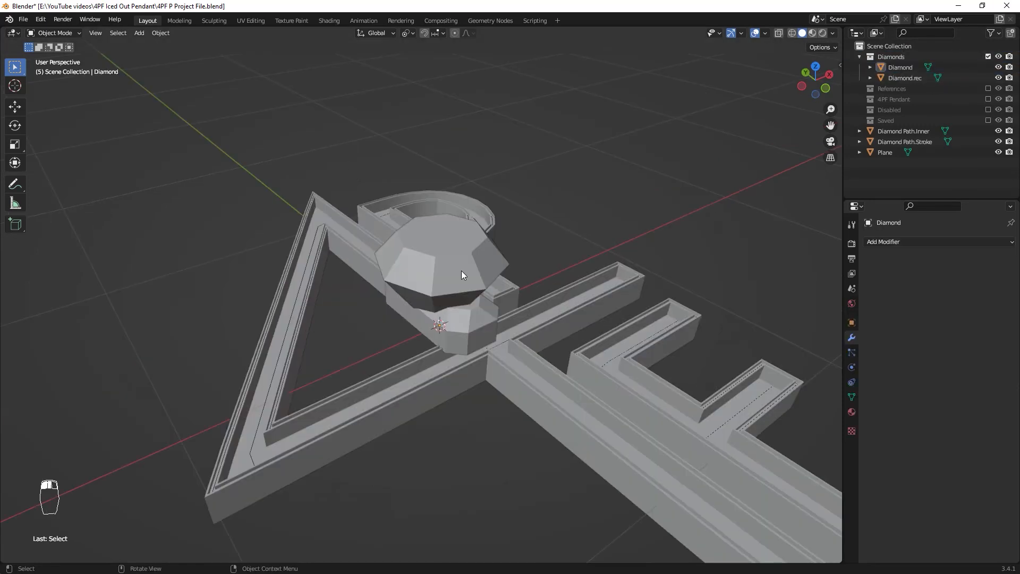
click(461, 271)
key(shift+d)
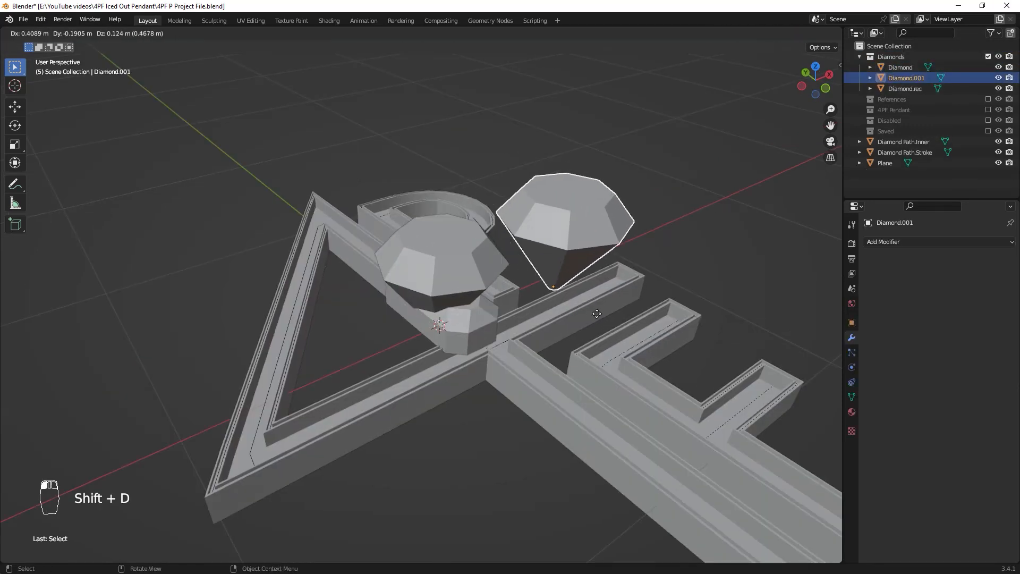
key(Escape)
double_click(910, 79)
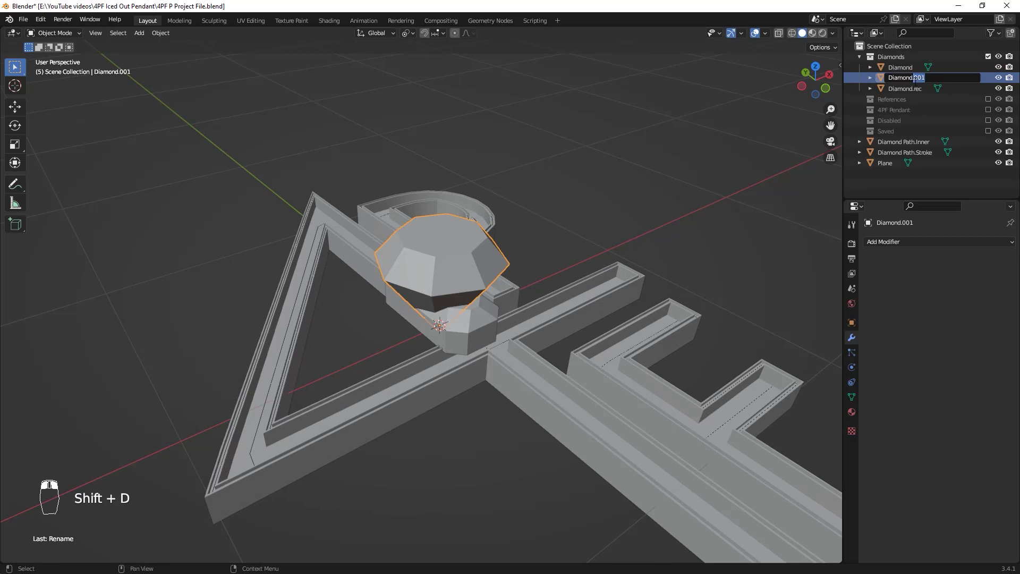
key(BackSpace)
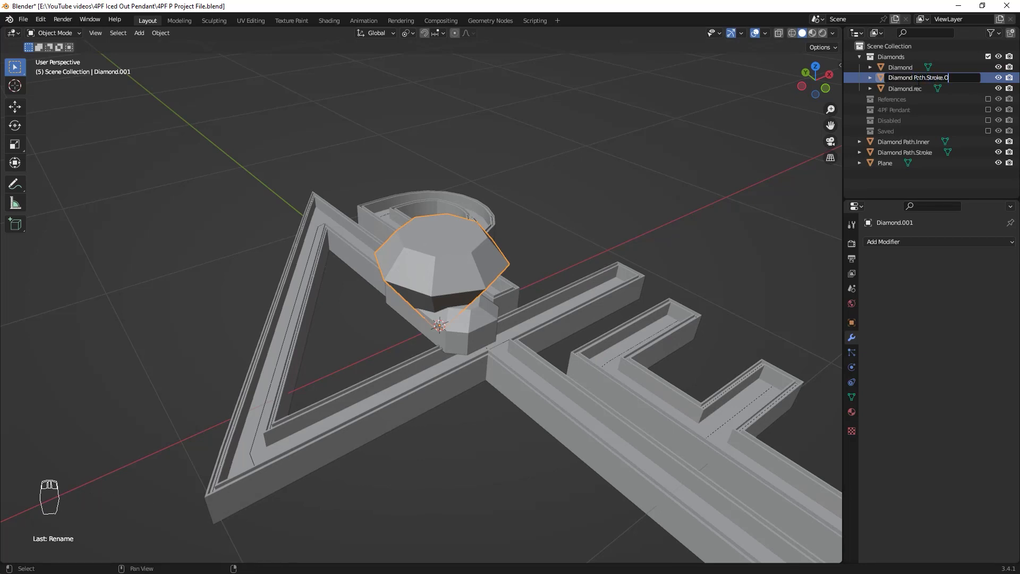
key(Return)
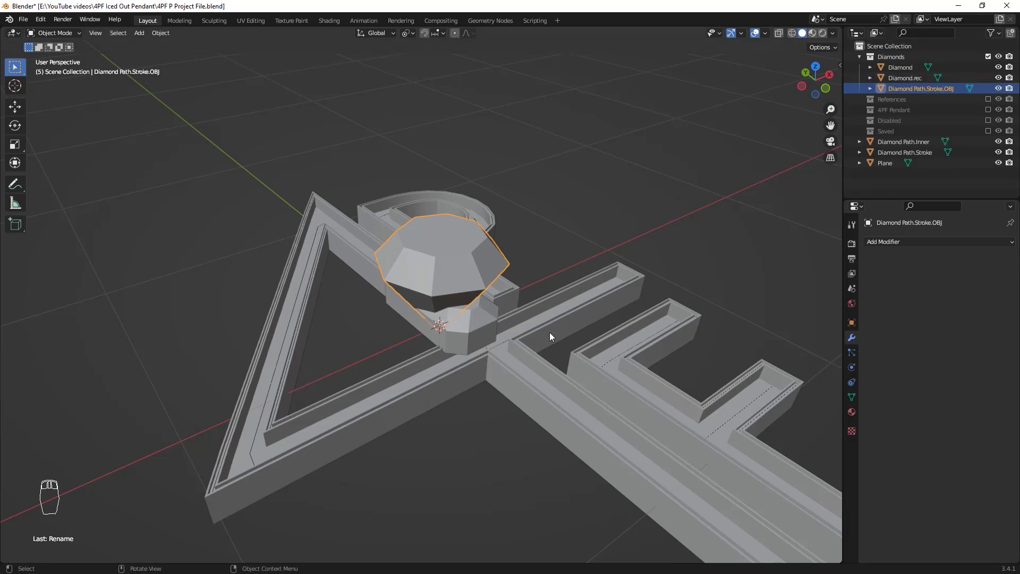
Duplicate the rectangular diamond Diamond.rec in place and name the copy Diamond PAth.Inner.OBJ
click(483, 320)
middle_drag(458, 380, 499, 302)
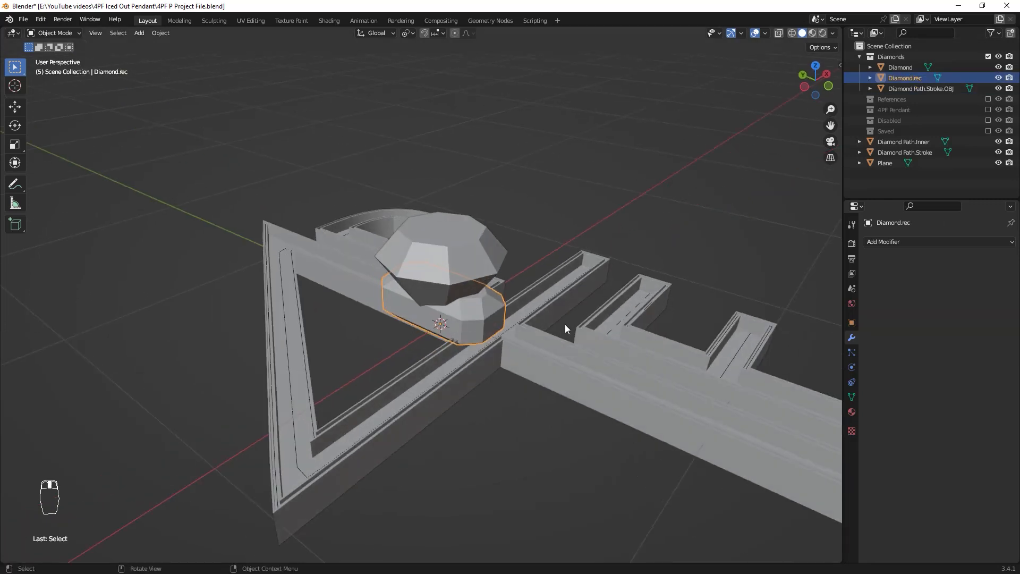
middle_drag(565, 324, 510, 368)
key(shift+d)
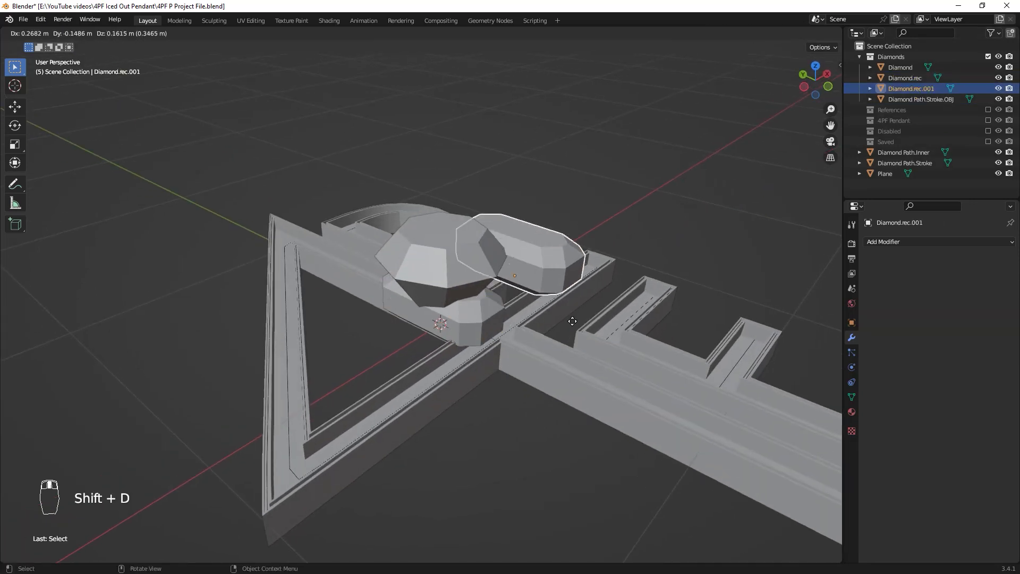
right_click(569, 317)
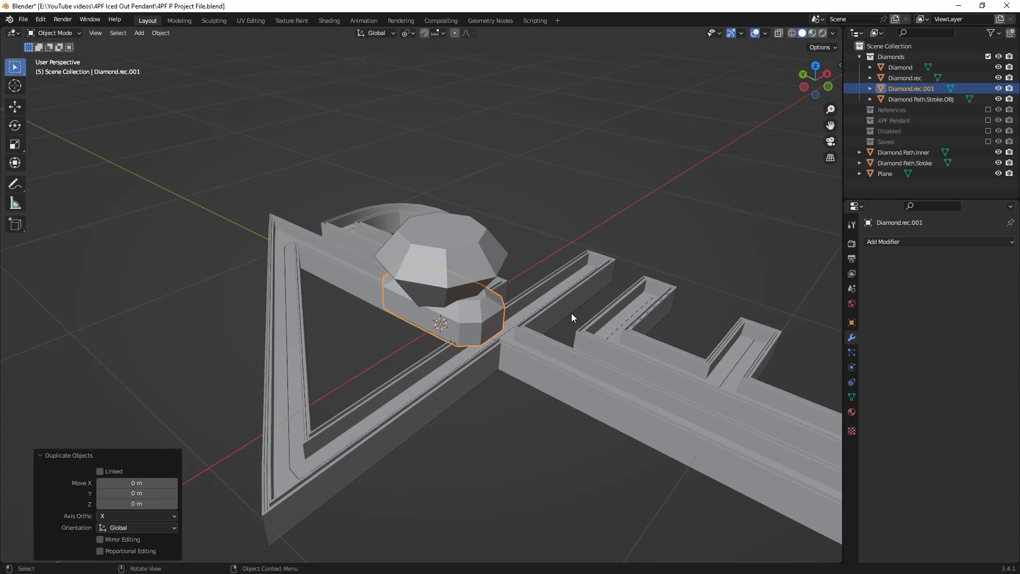
double_click(909, 91)
drag(936, 90, 916, 91)
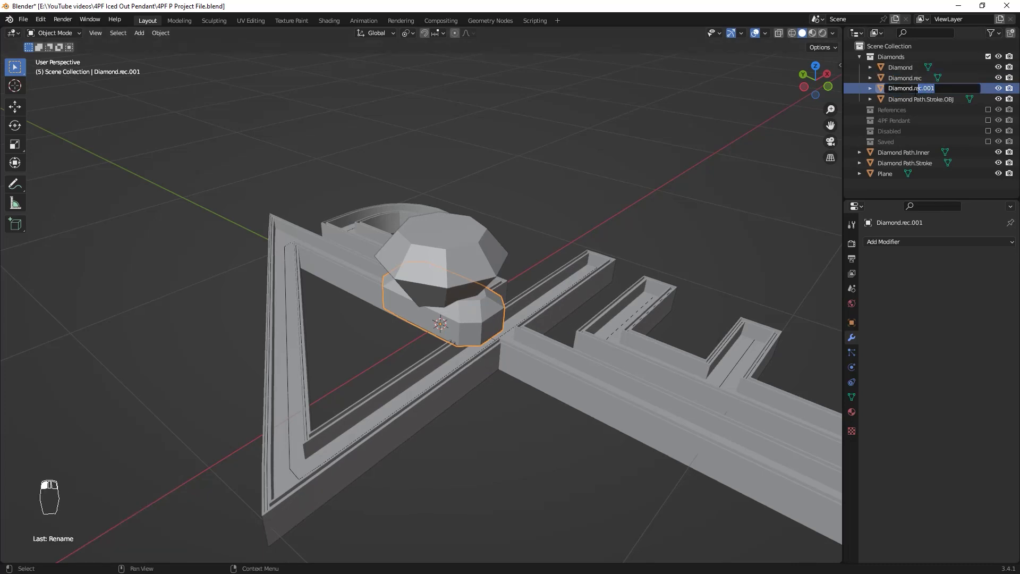
key(BackSpace)
text(PAth.)
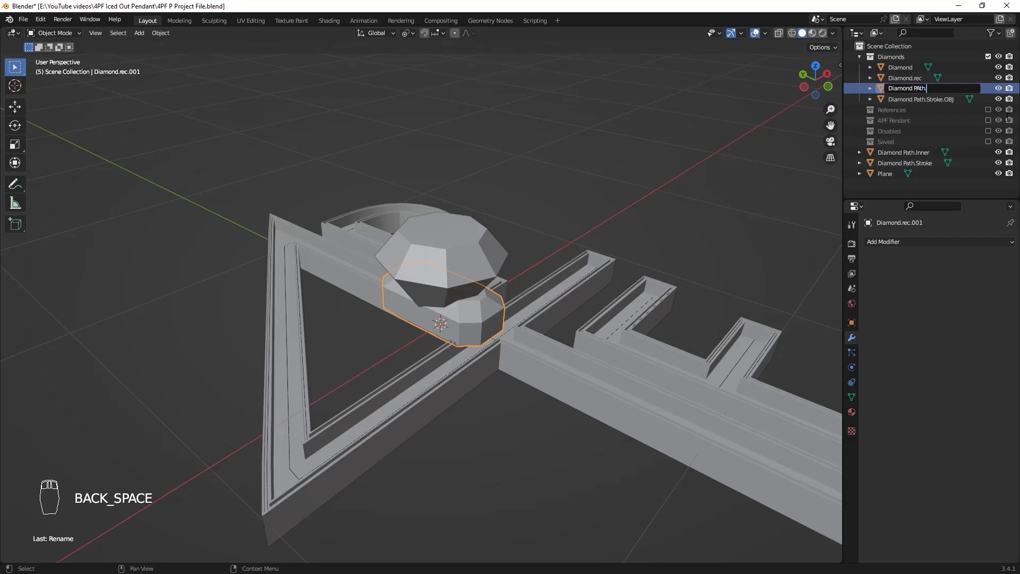
text(Inner.OBJ)
key(Return)
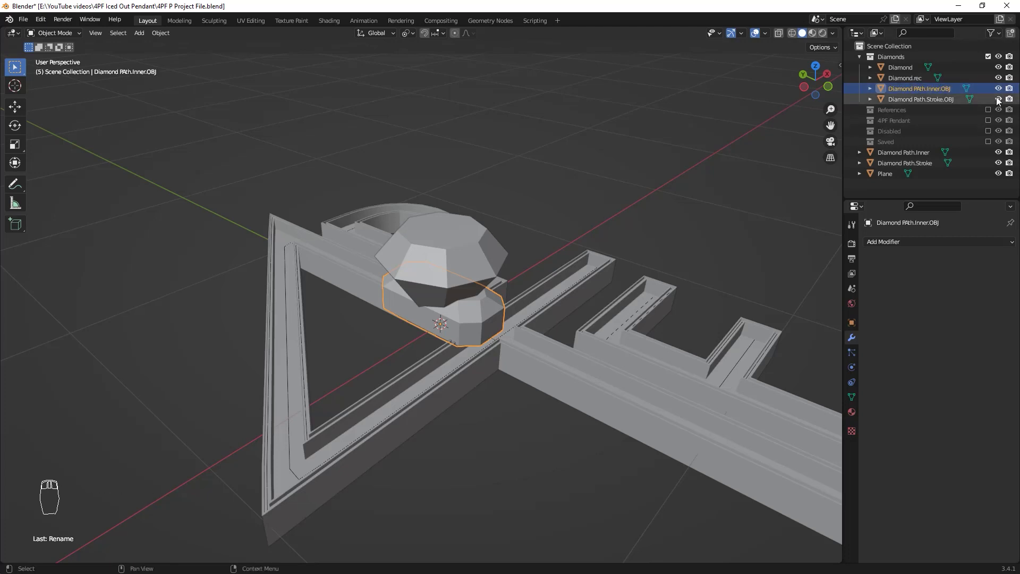
Move both renamed diamond copies out to the Scene Collection and exclude the Diamonds collection
ctrl+click(951, 101)
mouse_move(923, 91)
mouse_down()
mouse_move(932, 167)
mouse_move(916, 182)
mouse_up()
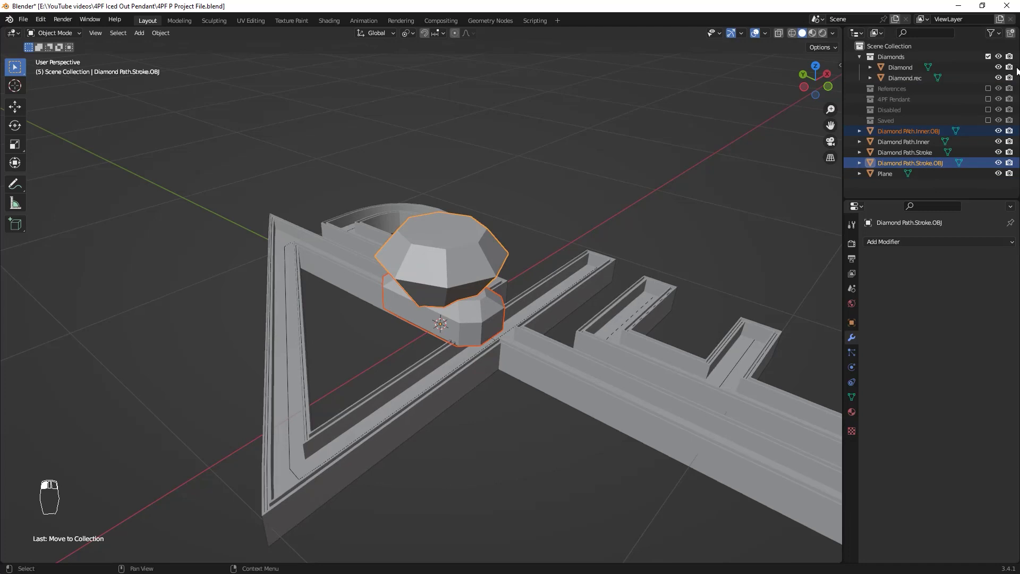
click(987, 56)
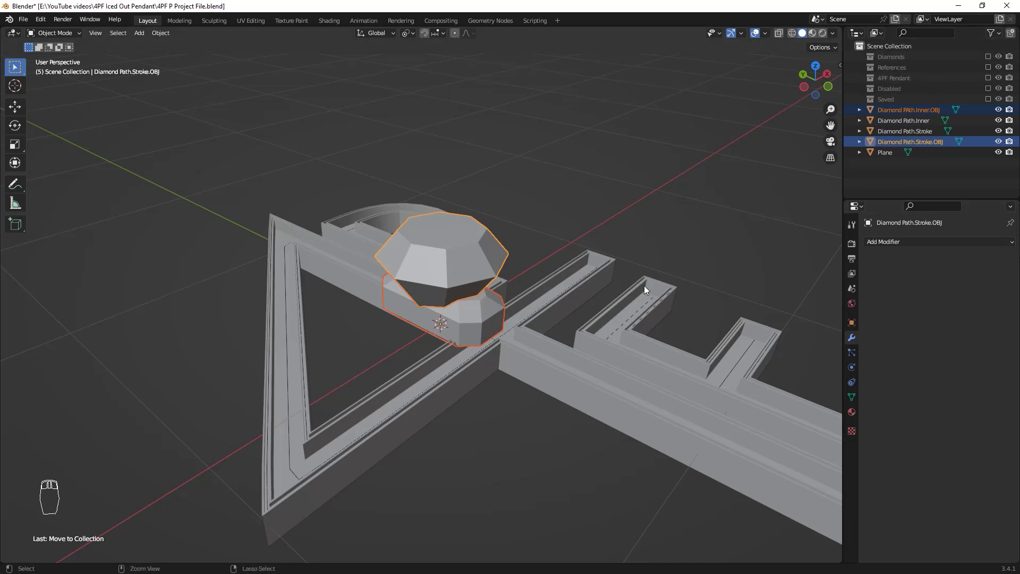
Hide the round diamond Diamond Path.Stroke.OBJ in the viewport
ctrl+middle_drag(643, 285, 641, 306)
click(629, 210)
middle_drag(486, 289, 481, 294)
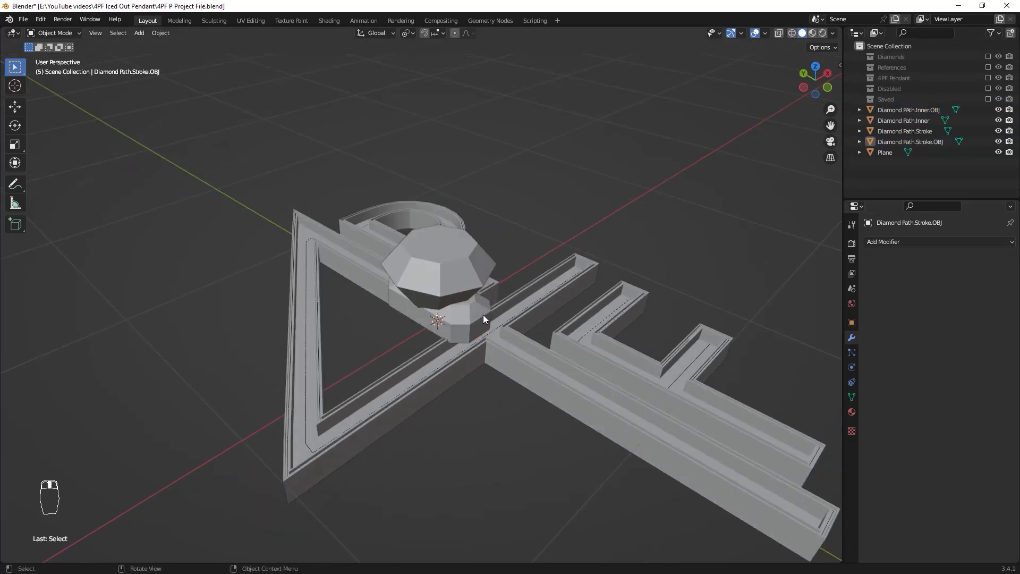
click(475, 264)
click(476, 263)
mouse_move(550, 250)
middle_down()
mouse_move(584, 314)
mouse_move(544, 244)
mouse_move(553, 248)
mouse_move(526, 230)
mouse_move(639, 383)
mouse_move(542, 281)
middle_up()
key(ctrl+z)
key(ctrl+z)
click(998, 142)
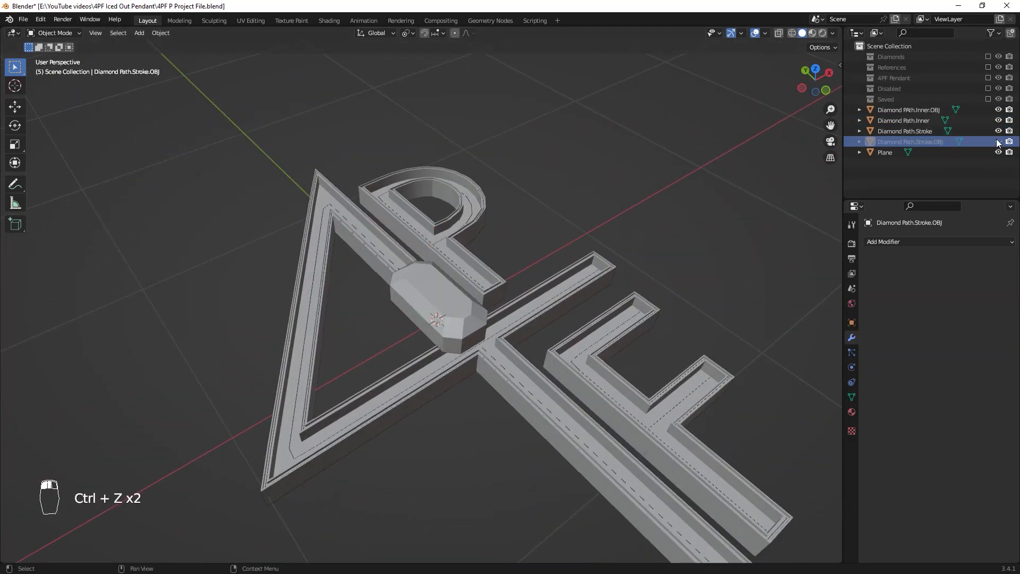
Hide the rectangular diamond Diamond PAth.Inner.OBJ in the viewport and open the Geometry Nodes workspace
click(998, 109)
mouse_move(611, 317)
middle_down()
mouse_move(595, 315)
mouse_move(546, 250)
mouse_move(464, 367)
middle_up()
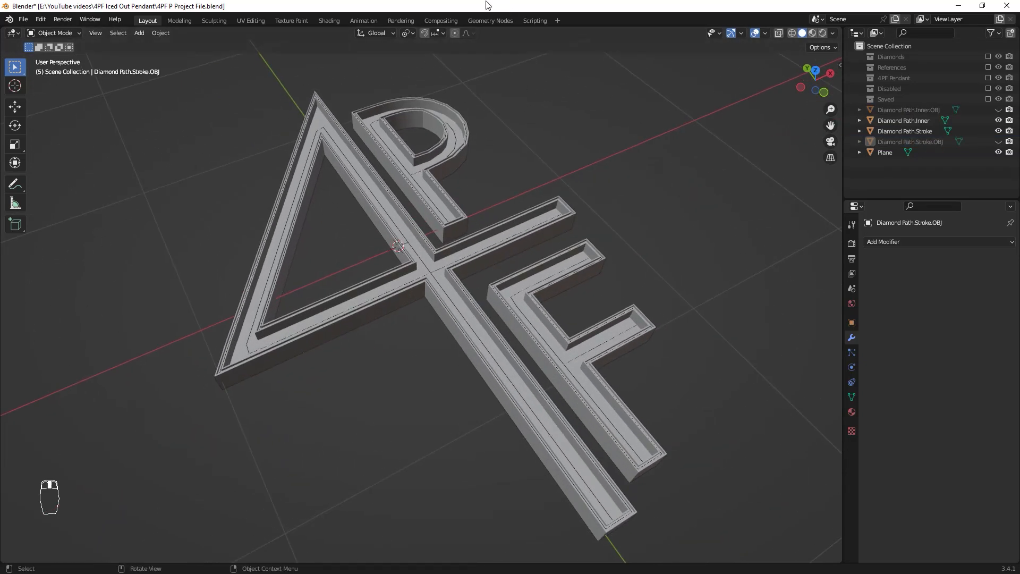
click(490, 20)
Create a new geometry node tree on Diamond Path.Stroke and name it Diamond Instansing.Stroke
ctrl+middle_drag(440, 247, 588, 141)
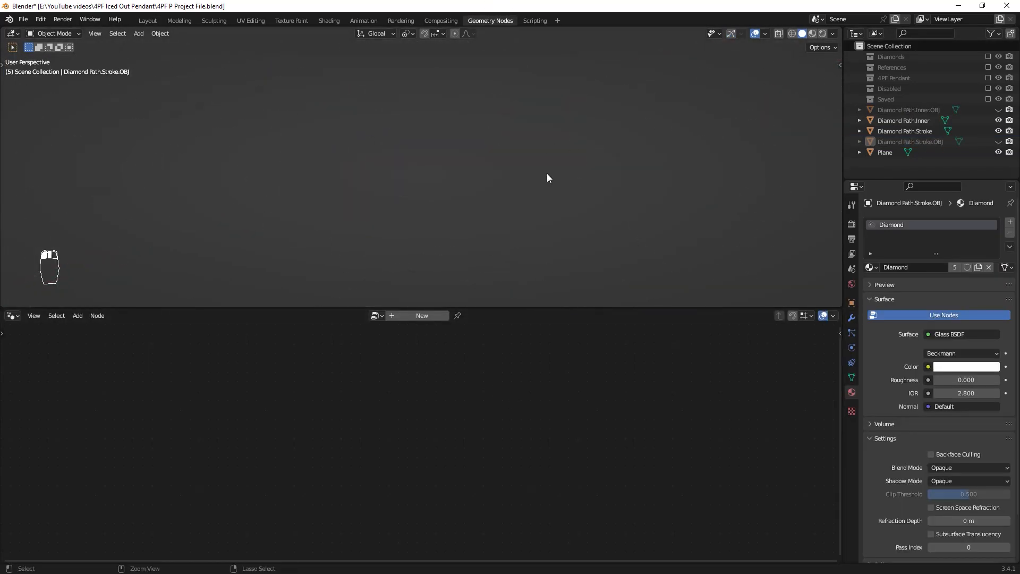
mouse_move(642, 82)
ctrl+middle_down()
mouse_move(539, 215)
mouse_move(531, 180)
mouse_move(447, 201)
mouse_move(463, 177)
ctrl+middle_up()
key(alt+z)
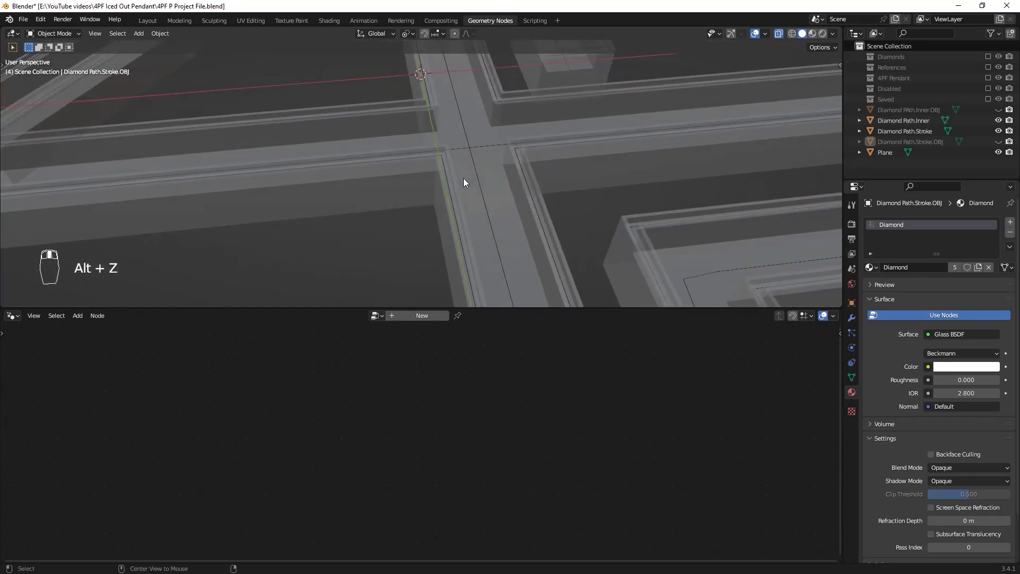
key(alt+z)
click(442, 161)
key(alt+z)
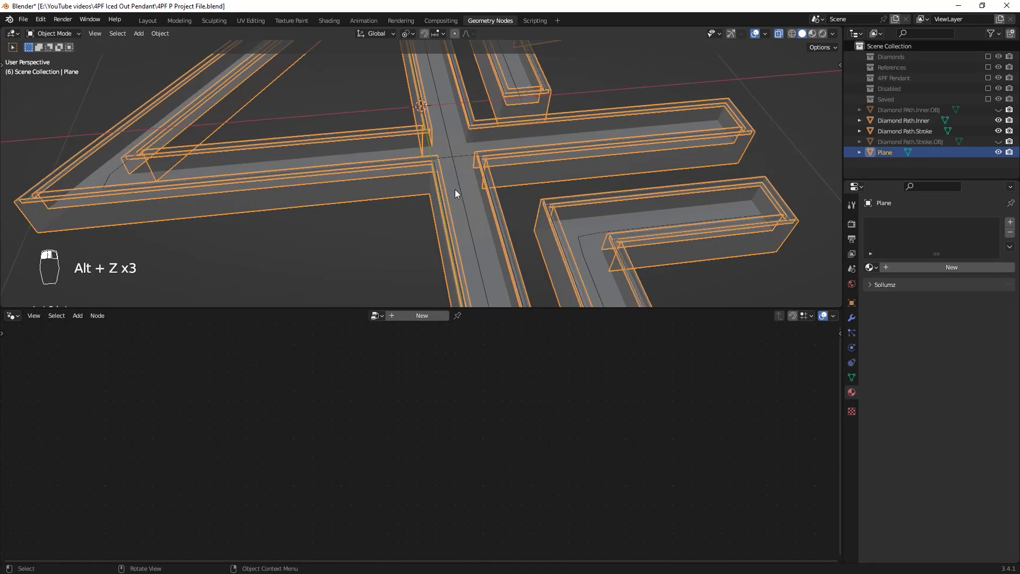
click(437, 182)
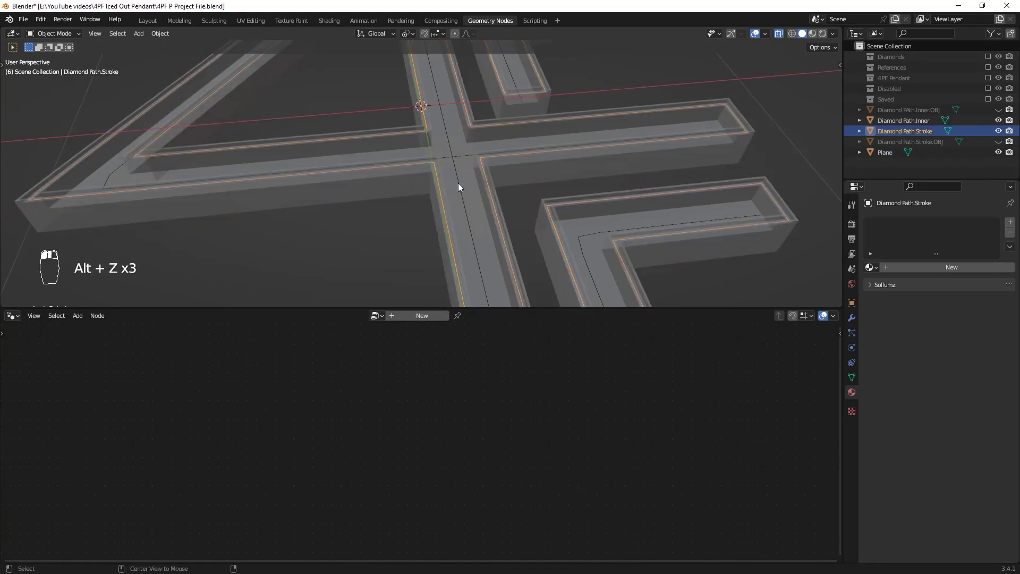
key(alt+z)
scroll(473, 175, down, 5)
middle_drag(488, 169, 428, 292)
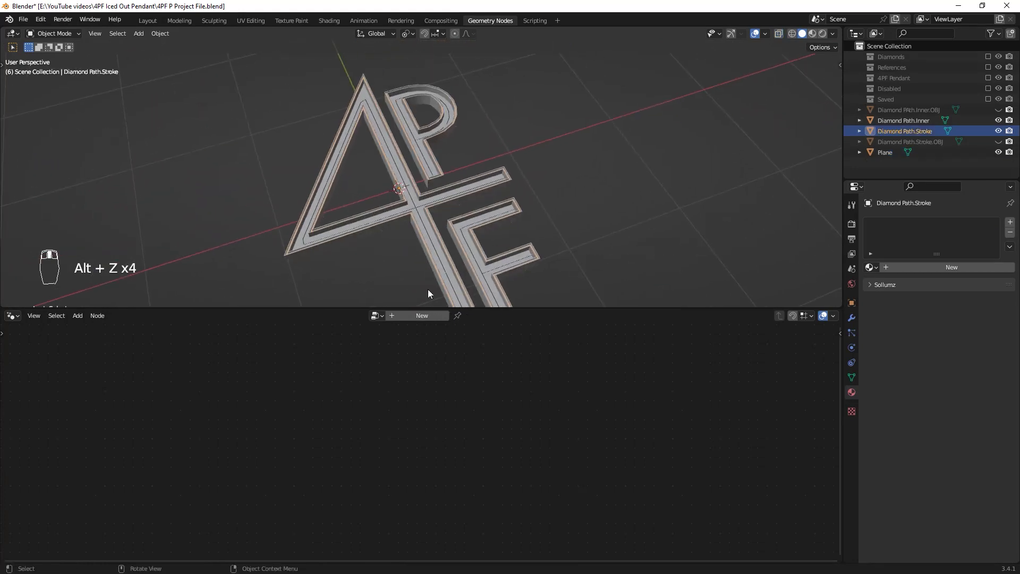
click(397, 317)
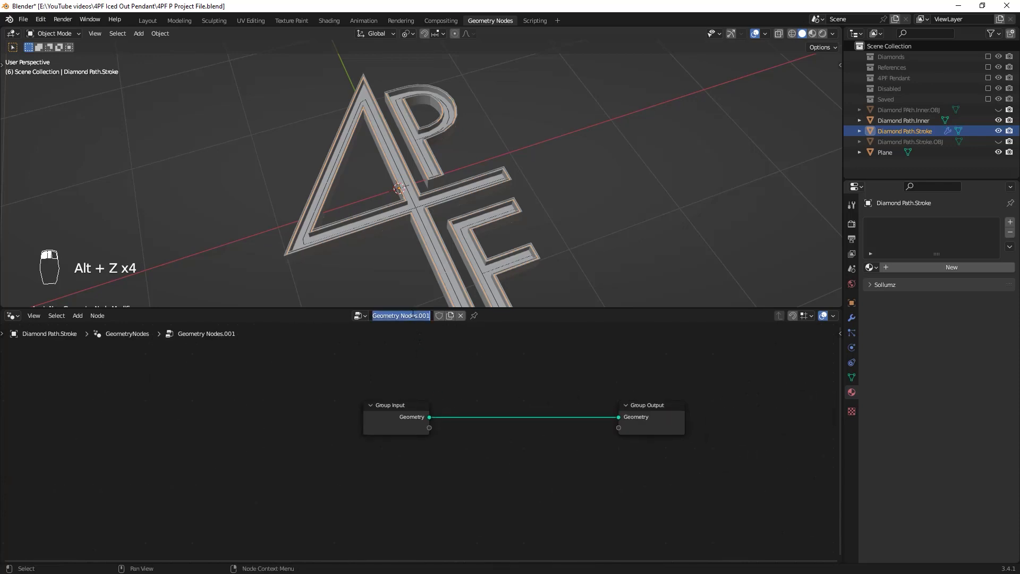
text(Dia)
key(Return)
Insert an Instance on Points node on the link between Group Input and Group Output
drag(419, 431, 388, 425)
key(shift+a)
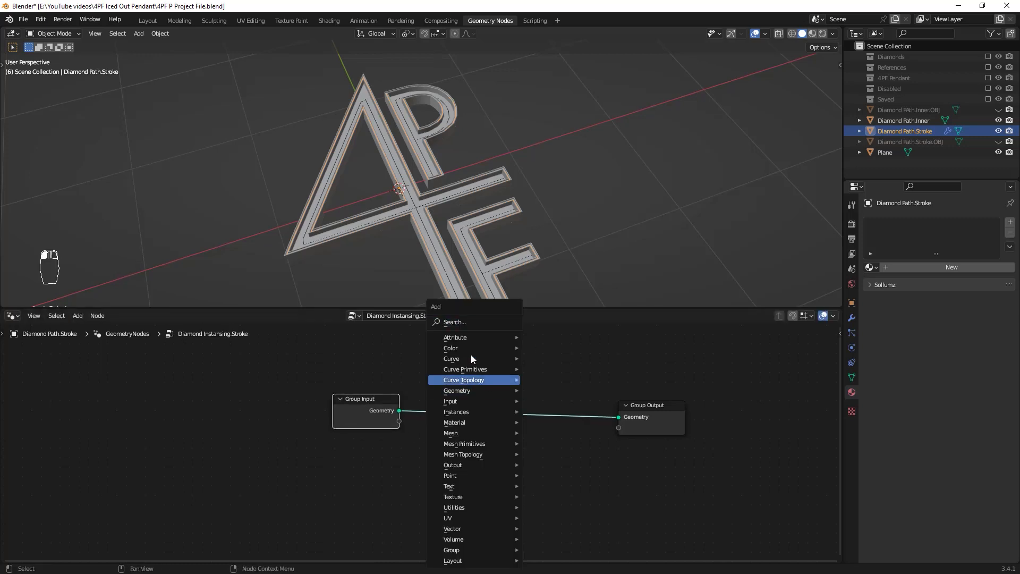
click(457, 321)
text(insran)
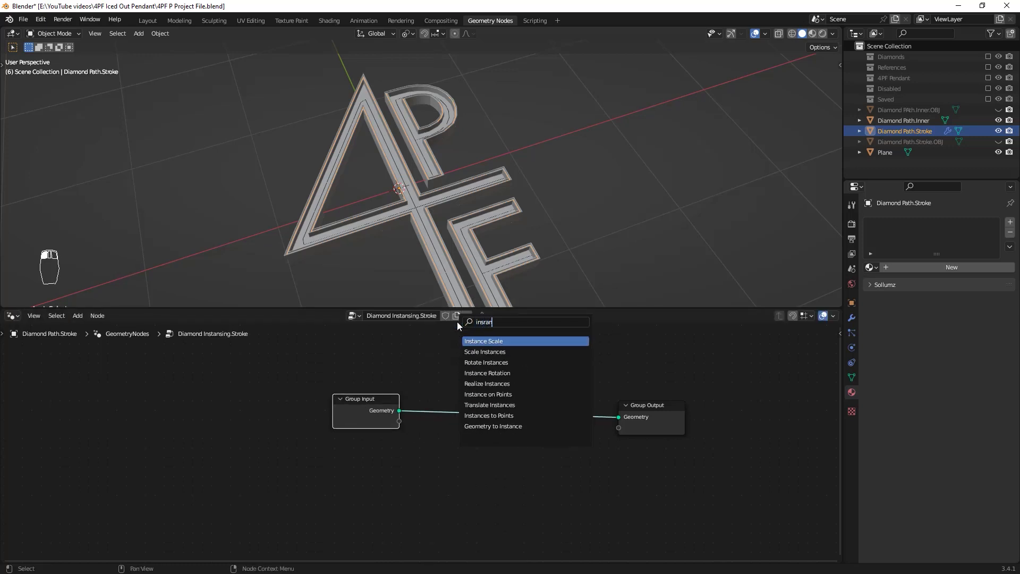
text(ce on po)
key(Return)
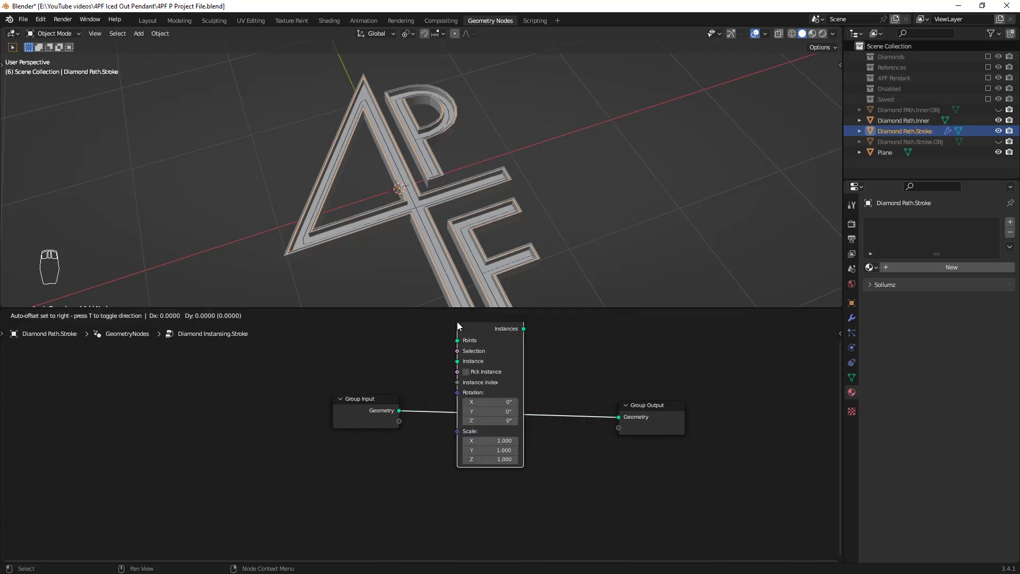
click(514, 396)
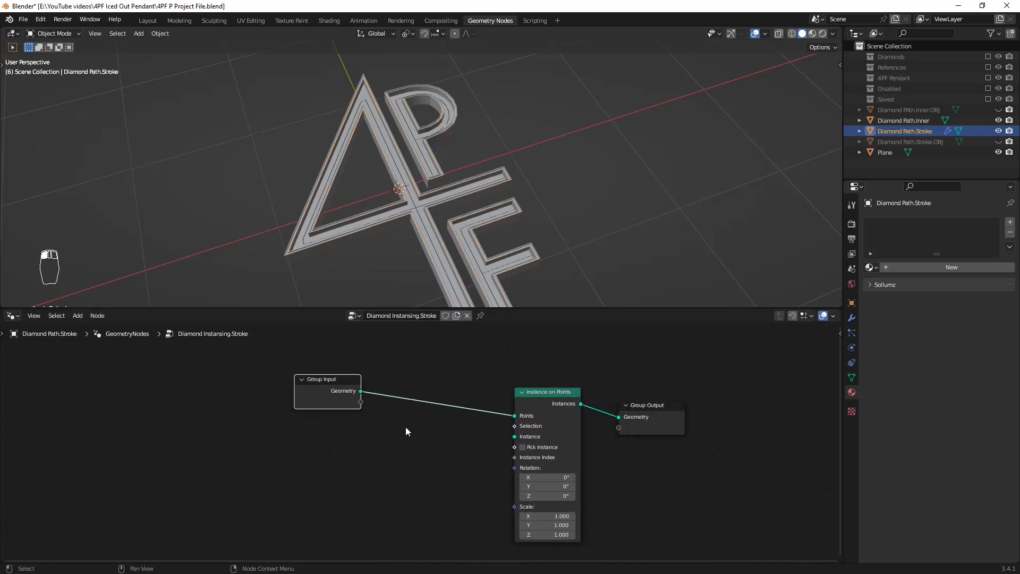
Bring Diamond Path.Stroke.OBJ into the node tree as Object Info and connect its Geometry to the Instance input of Instance on Points
middle_drag(406, 427, 416, 422)
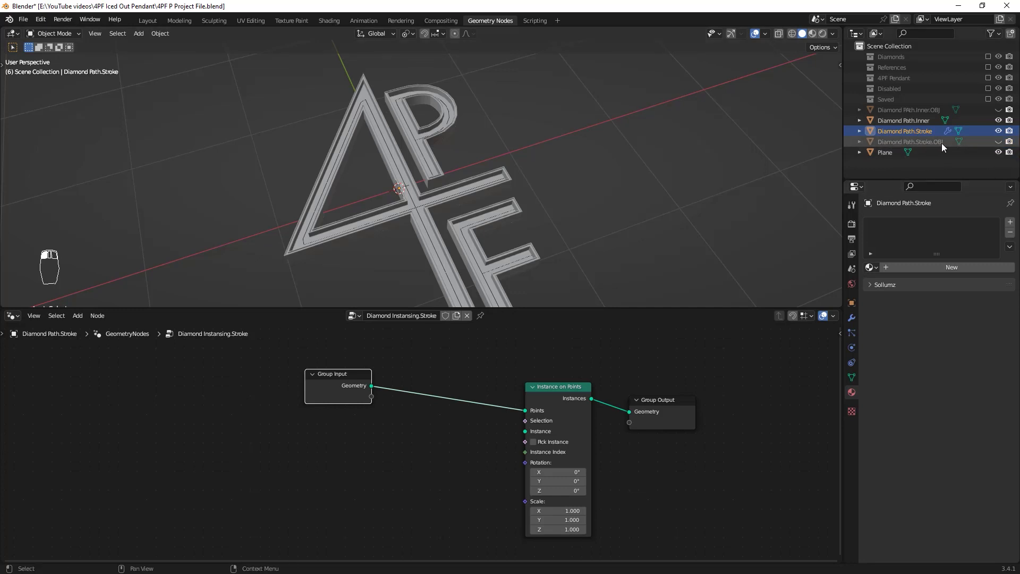
mouse_move(941, 143)
mouse_down()
mouse_move(768, 93)
mouse_move(355, 471)
mouse_move(355, 454)
mouse_move(387, 458)
mouse_move(425, 378)
mouse_move(550, 431)
mouse_move(524, 431)
mouse_up()
click(351, 436)
Set the Instance on Points scale to 0.050 on X, Y and Z
middle_drag(509, 246, 502, 282)
scroll(497, 234, up, 2)
middle_drag(615, 491, 632, 450)
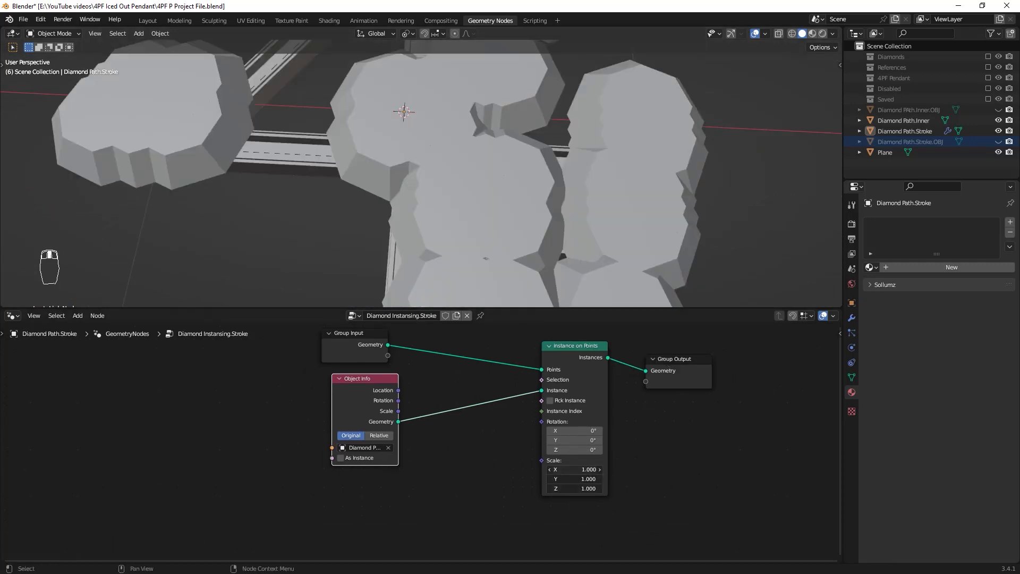
drag(576, 470, 523, 486)
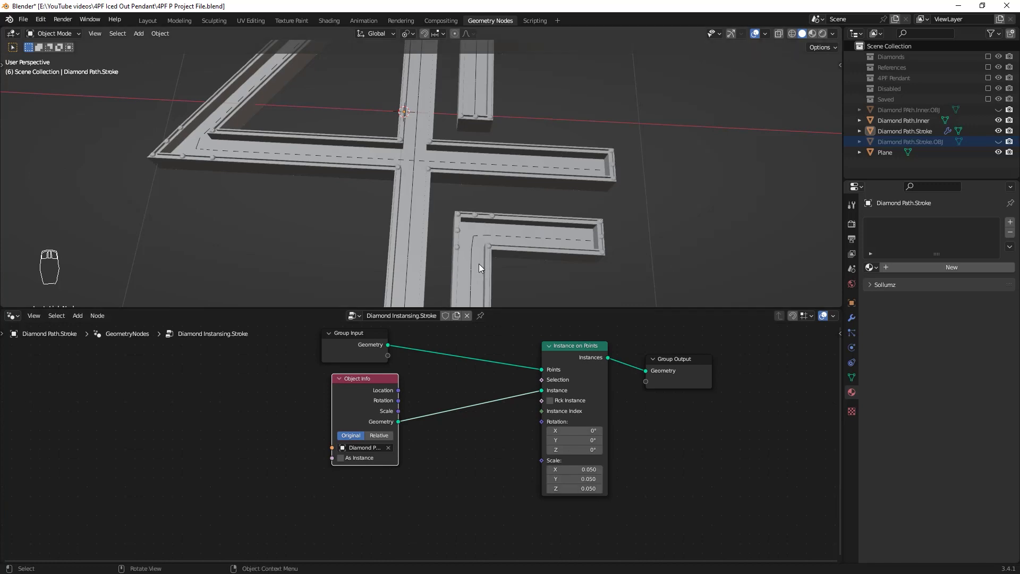
Examine from the top in wireframe shading how the diamonds fit the rim at the crossing of the 4
key(KP_7)
scroll(495, 166, up, 5)
scroll(496, 167, down, 3)
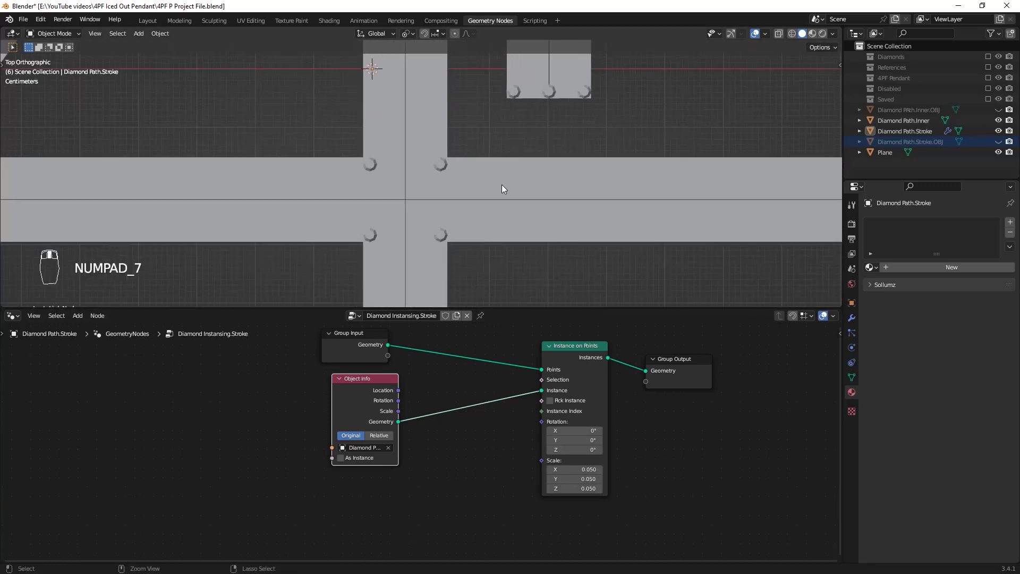
scroll(657, 186, up, 1)
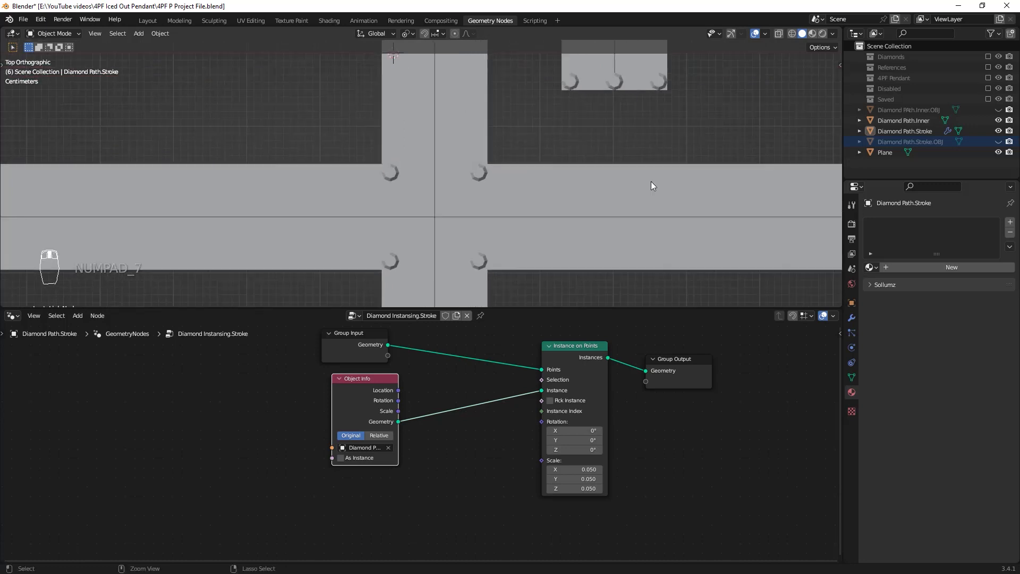
click(792, 34)
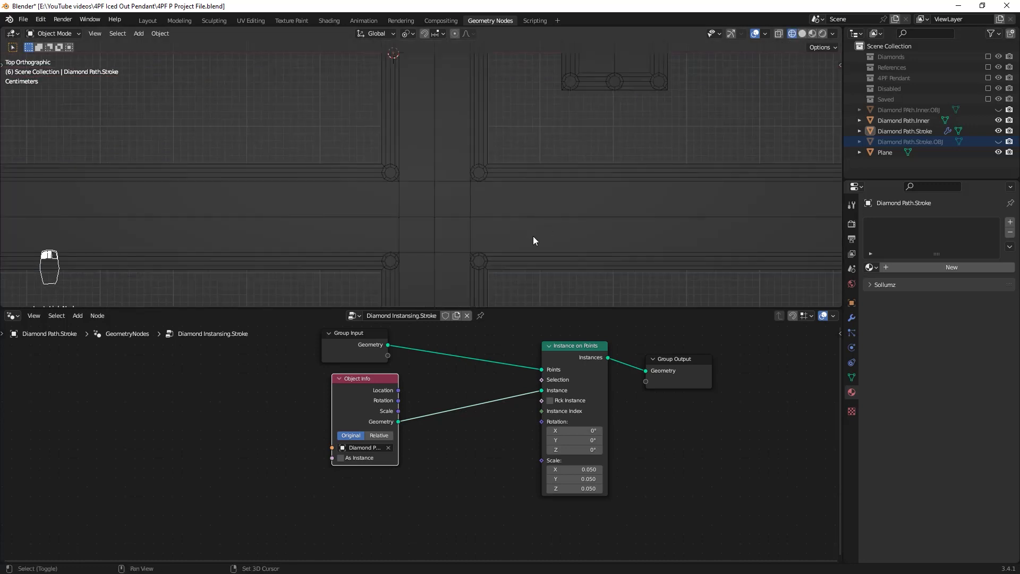
shift+middle_drag(623, 125, 661, 113)
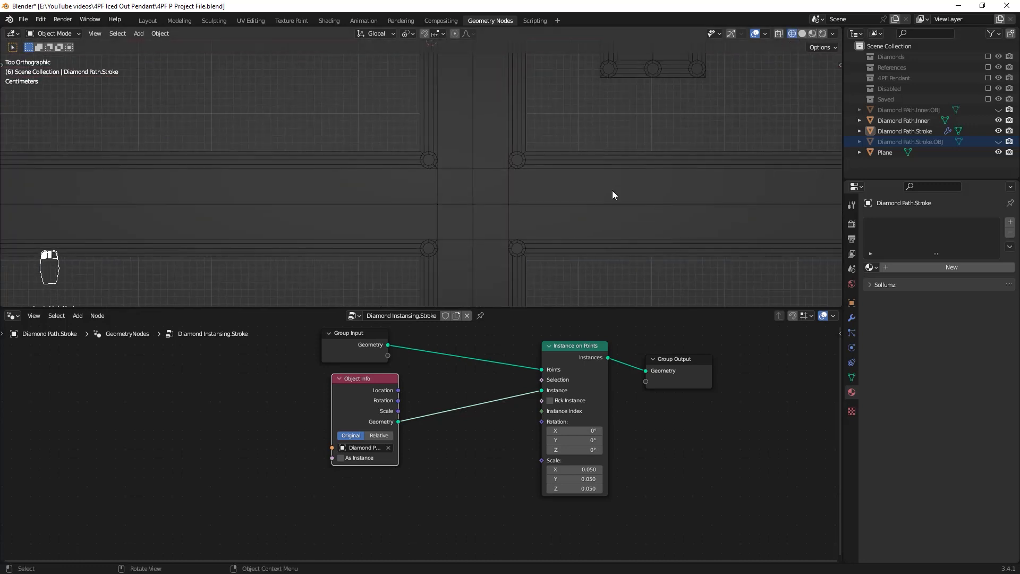
key(z)
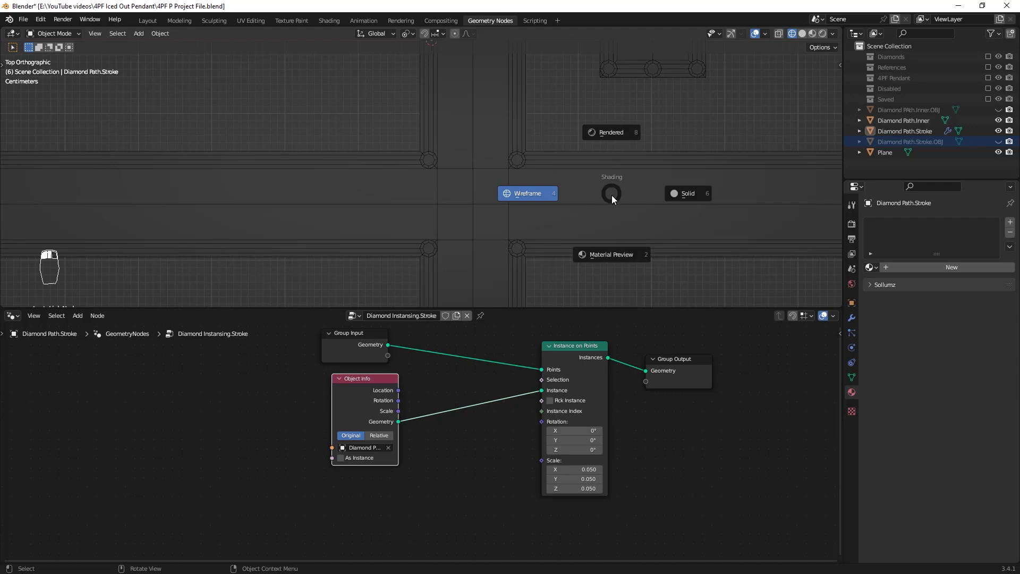
click(537, 194)
mouse_move(591, 189)
shift+middle_down()
mouse_move(533, 292)
mouse_move(521, 276)
shift+middle_up()
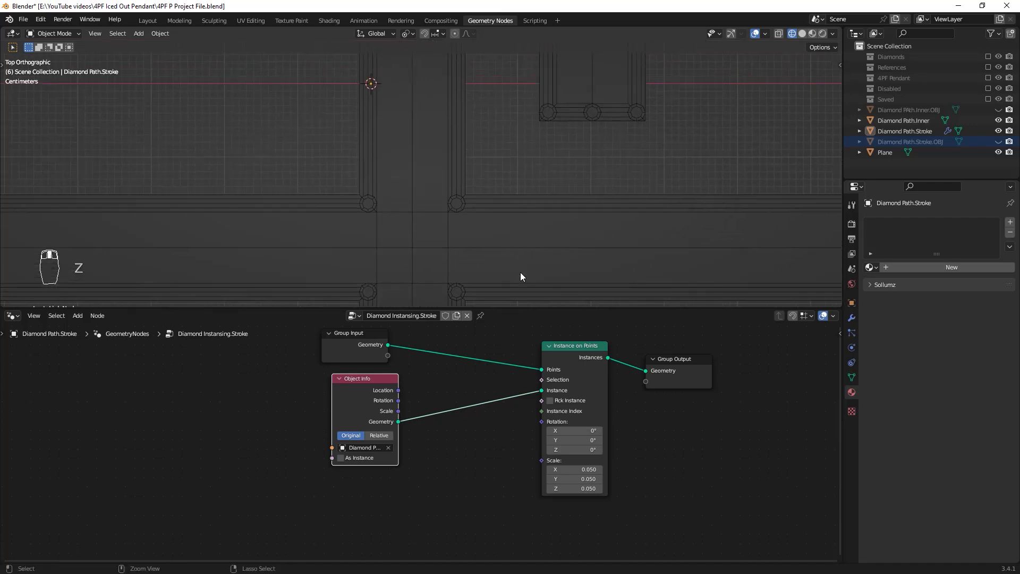
Reduce the Instance on Points scale to 0.038 on all three axes
scroll(531, 249, up, 3)
scroll(562, 191, up, 1)
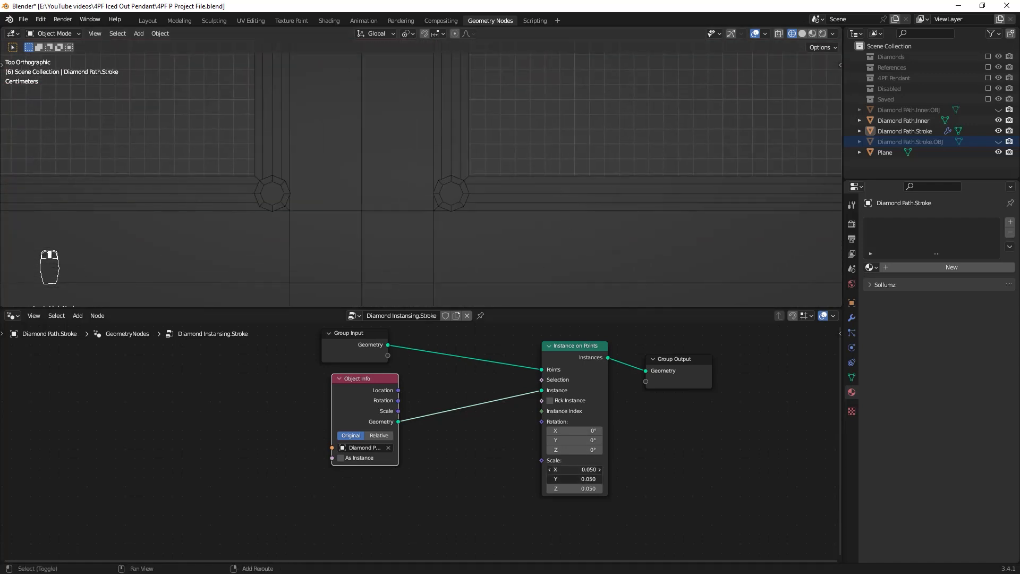
drag(574, 479, 593, 488)
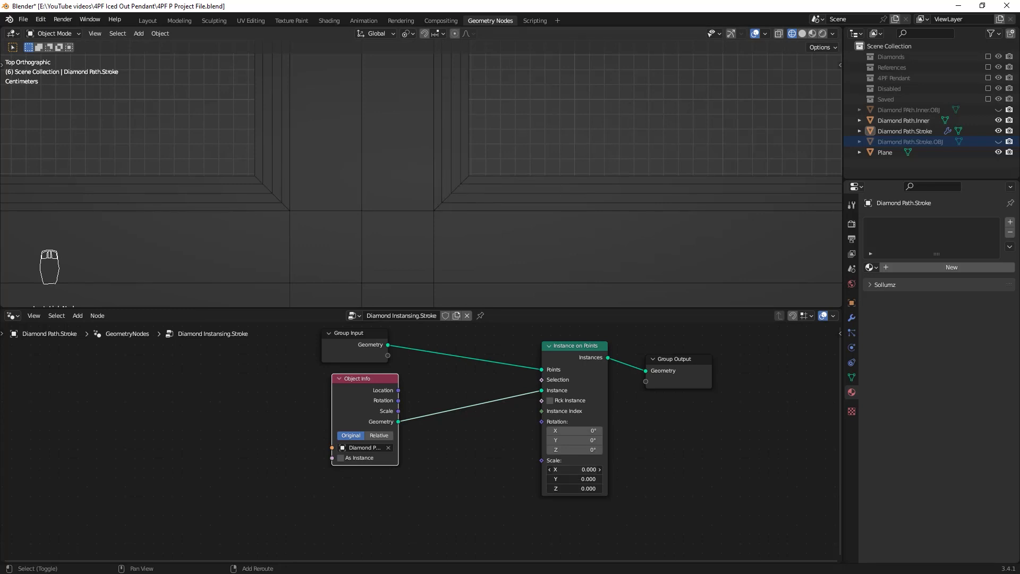
mouse_move(578, 469)
mouse_down()
mouse_move(577, 488)
mouse_move(577, 465)
mouse_up()
text(.038)
key(Return)
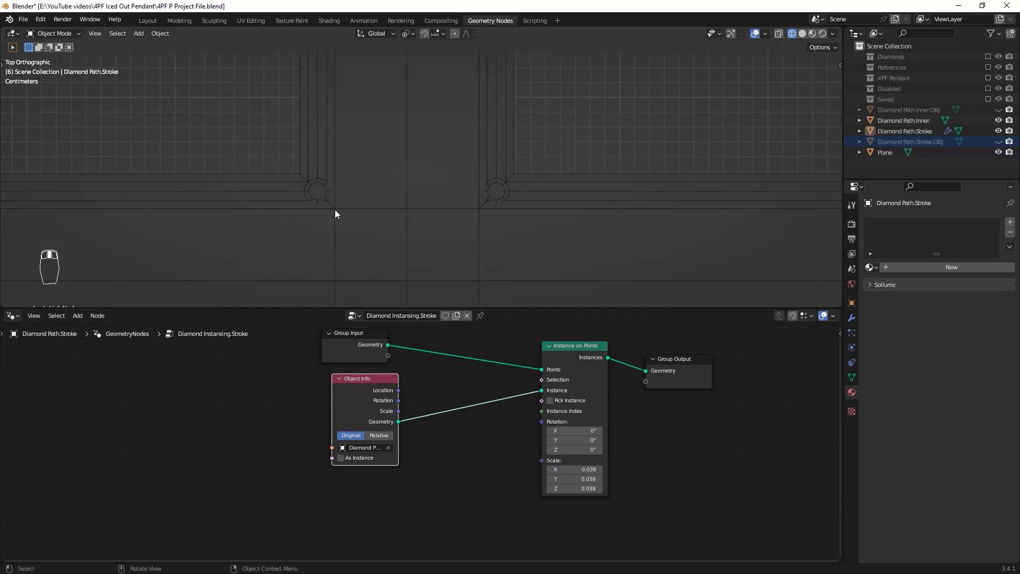
Check the diamonds' fit from the side and front with X-ray on, and set their instance scale to 0.030 on all axes
middle_drag(337, 211, 515, 222)
key(KP_3)
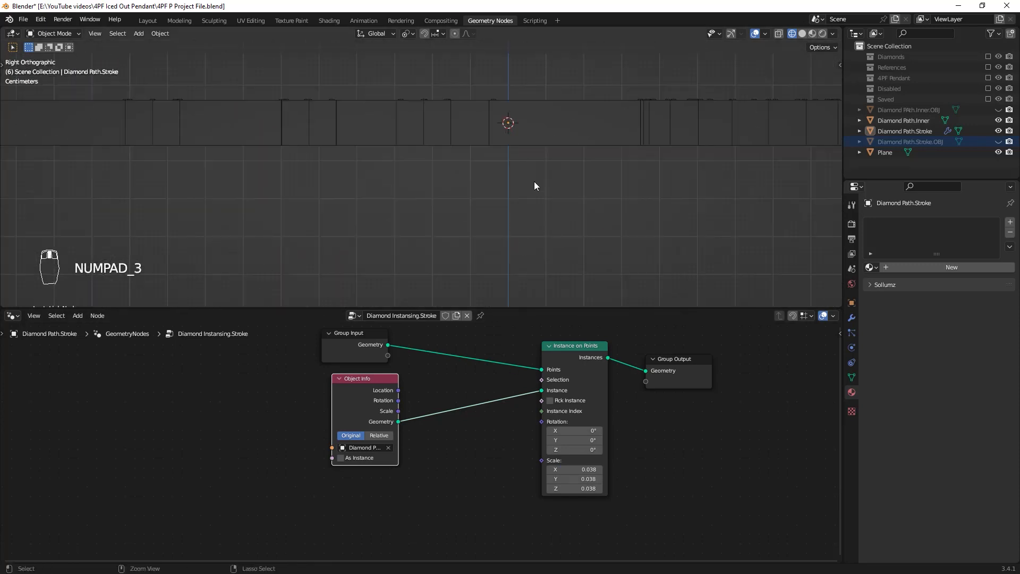
shift+middle_drag(534, 181, 437, 244)
scroll(658, 212, up, 5)
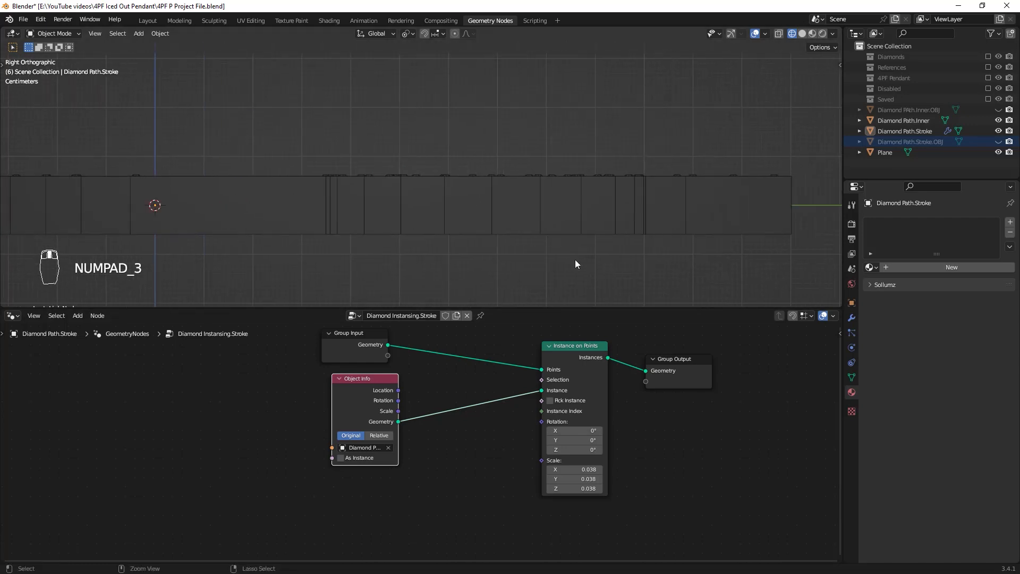
scroll(579, 168, down, 3)
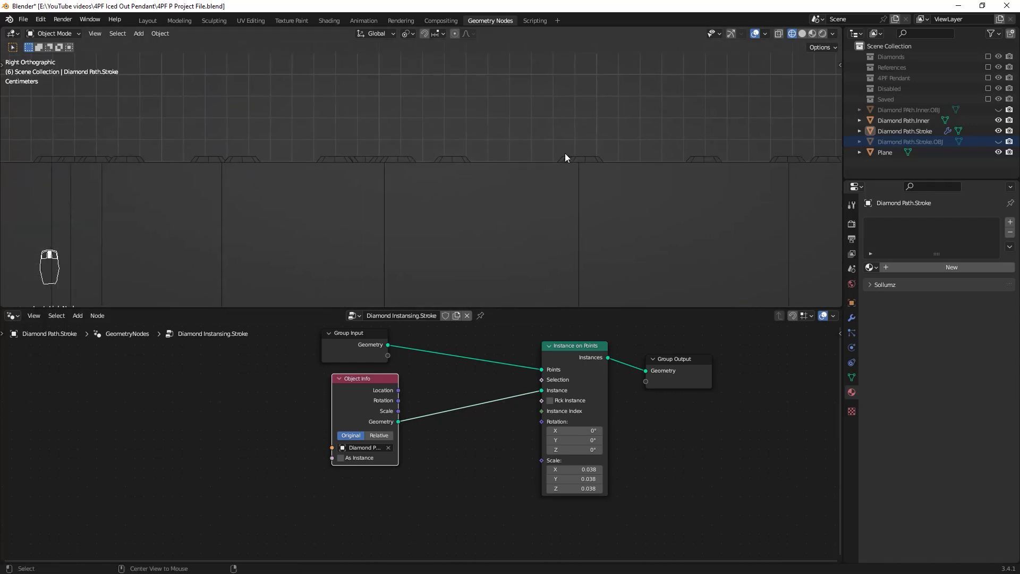
key(alt+z)
key(alt+z)
key(alt+z)
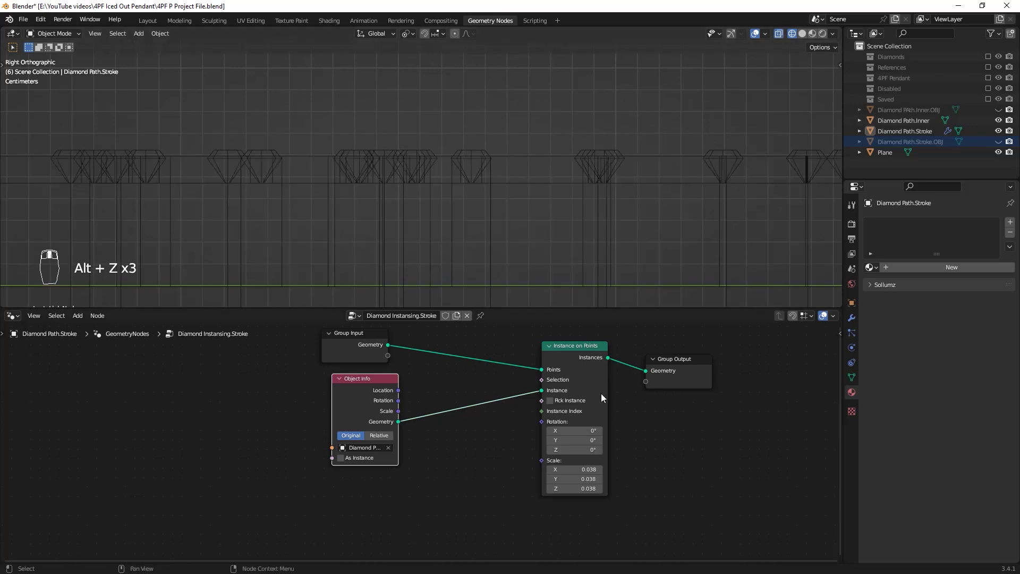
scroll(601, 393, up, 1)
key(KP_1)
drag(595, 471, 595, 492)
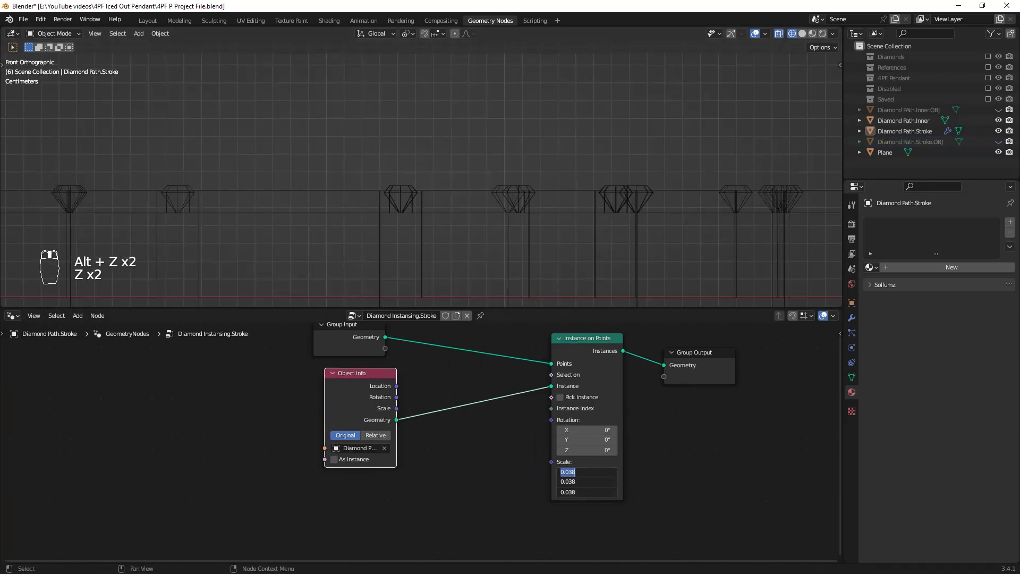
key(Return)
Examine the resized diamonds from the side and top, returning the viewport to solid shading with X-ray off
key(ctrl+KP_3)
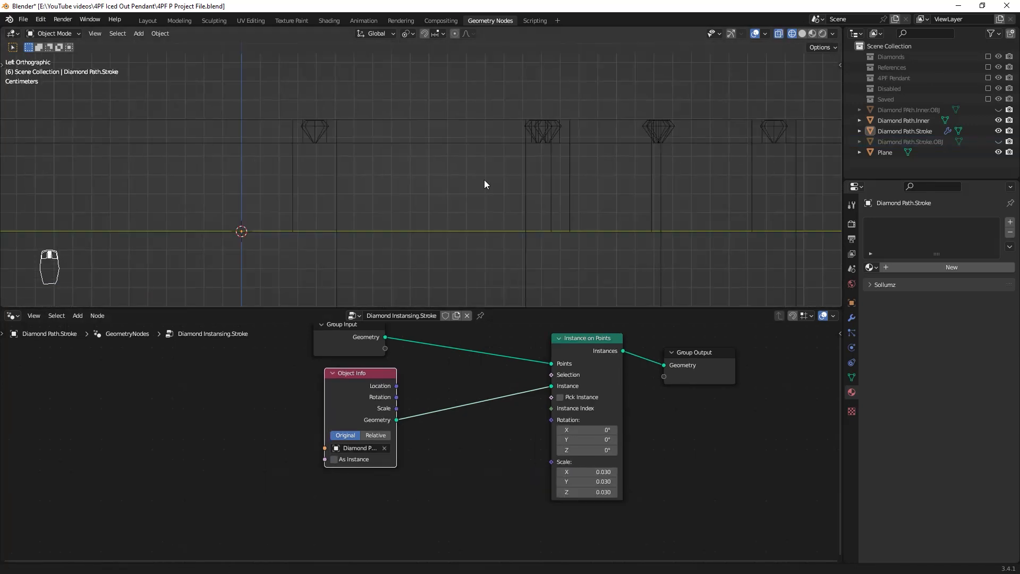
shift+middle_drag(572, 144, 561, 172)
ctrl+middle_drag(561, 129, 565, 176)
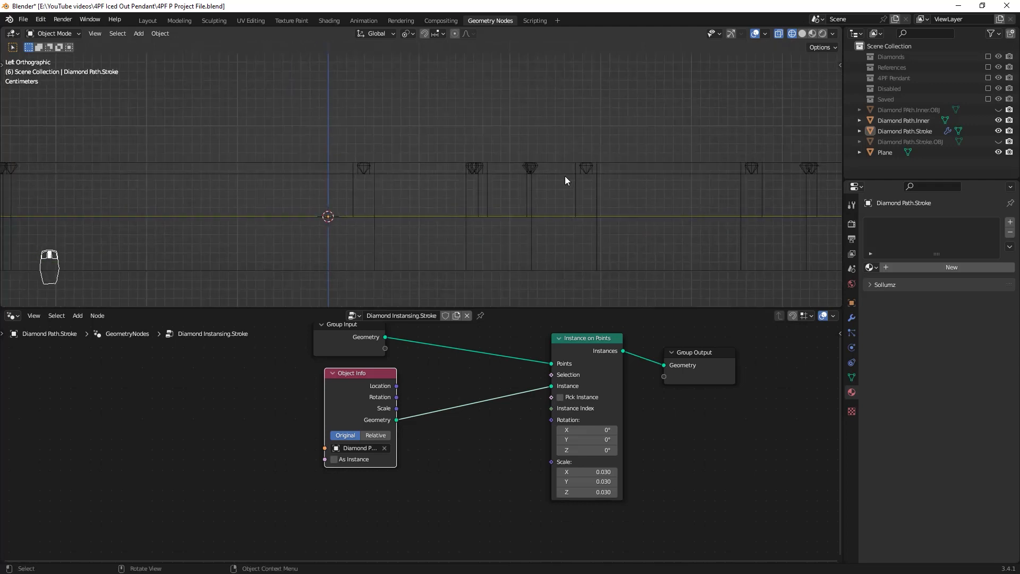
key(KP_7)
ctrl+middle_drag(488, 104, 526, 160)
key(alt+z)
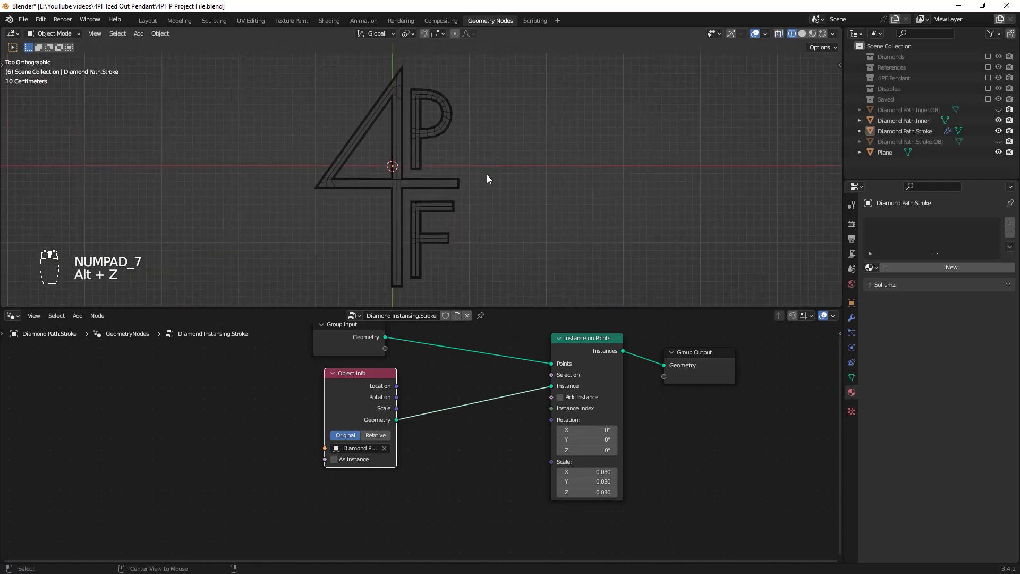
scroll(454, 185, up, 2)
key(z)
scroll(541, 168, up, 9)
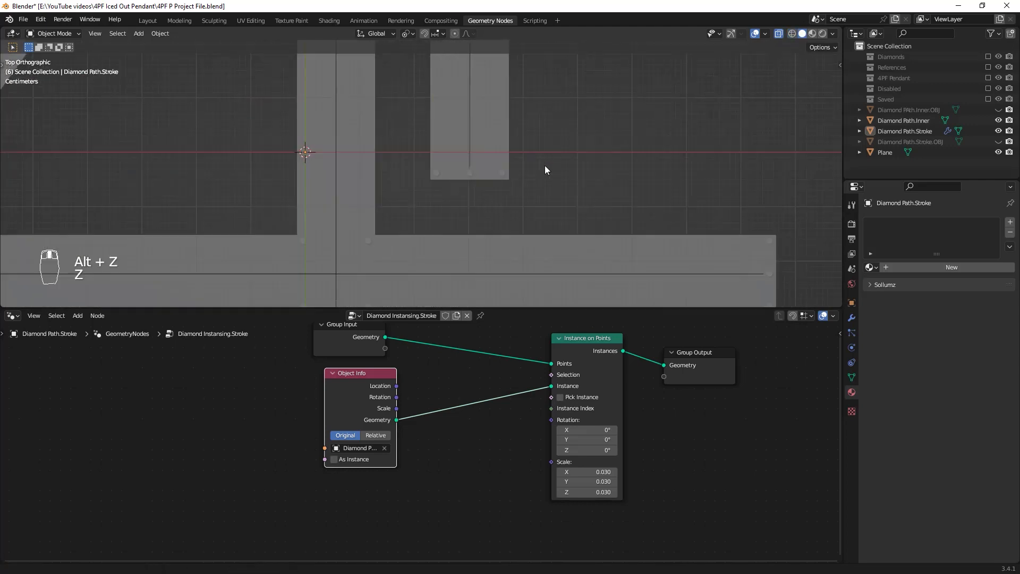
middle_drag(462, 208, 520, 181)
key(alt+z)
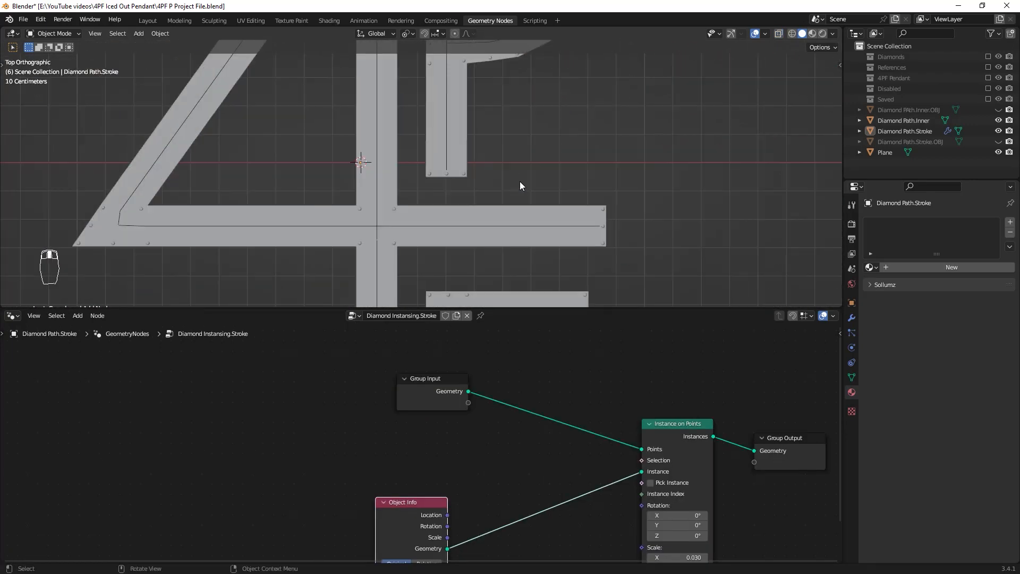
Insert a Resample Curve node between the Group Input and Instance on Points nodes
drag(430, 401, 394, 402)
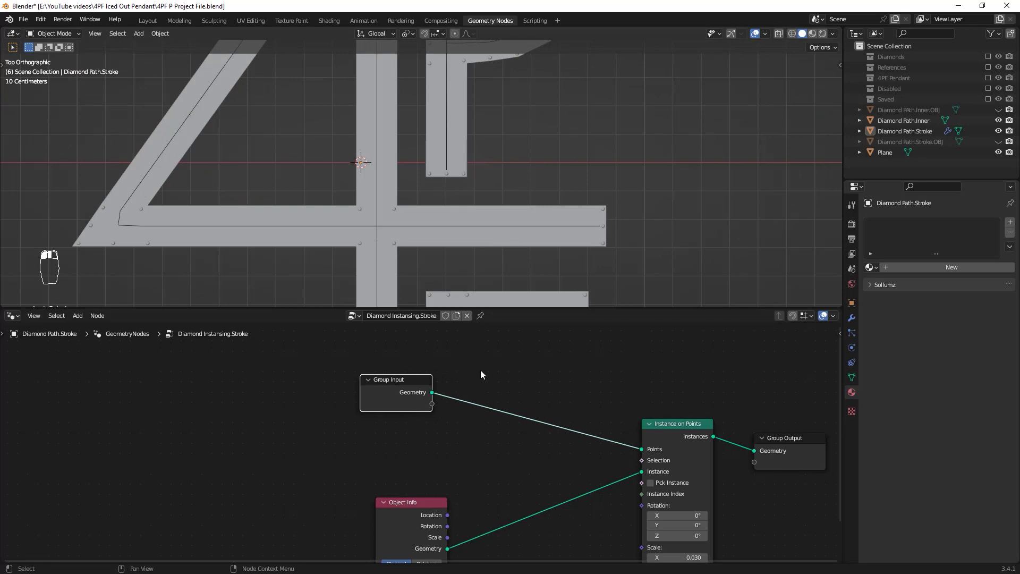
key(shift+a)
click(463, 324)
text(re)
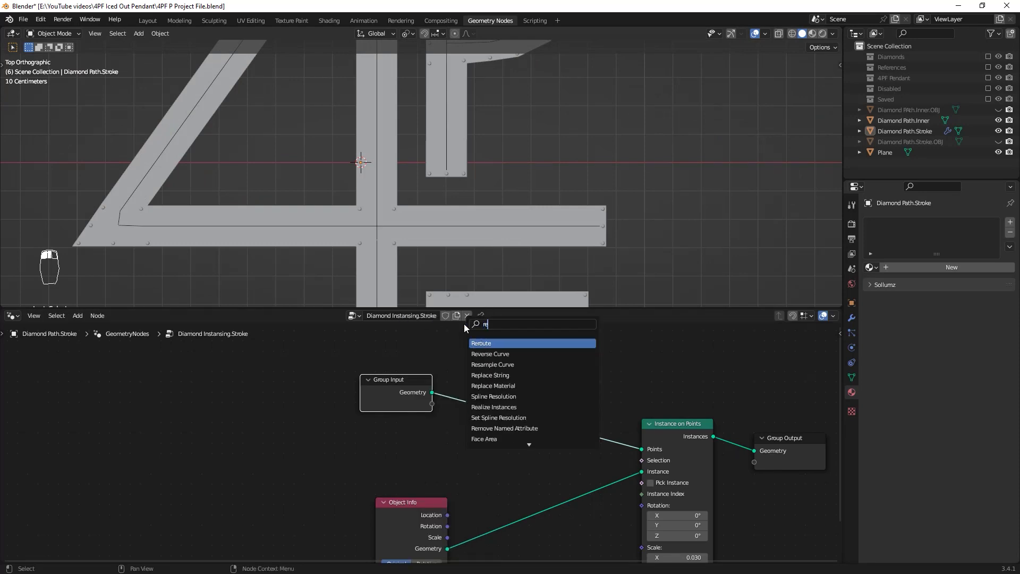
text(sap)
key(Return)
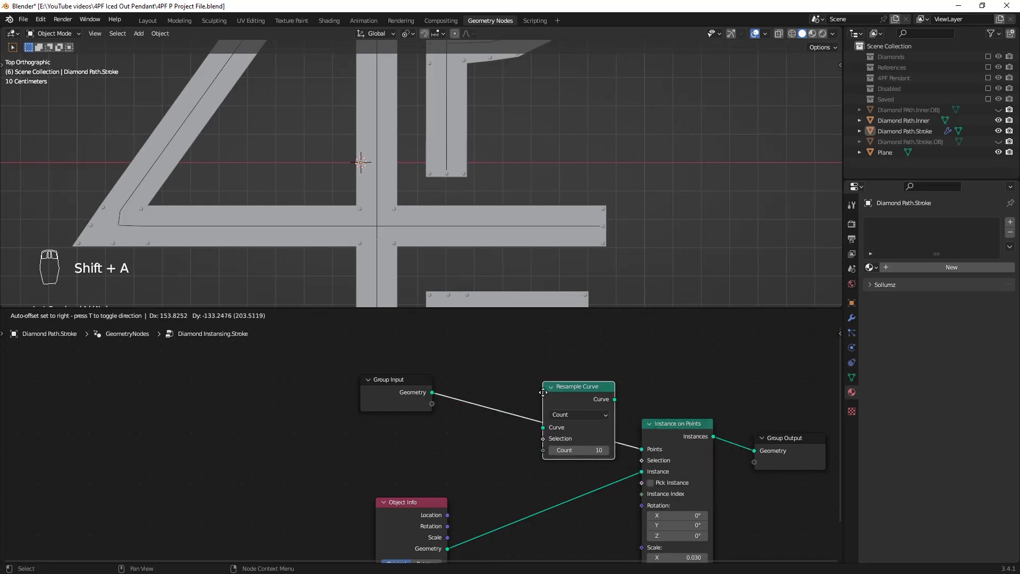
click(537, 400)
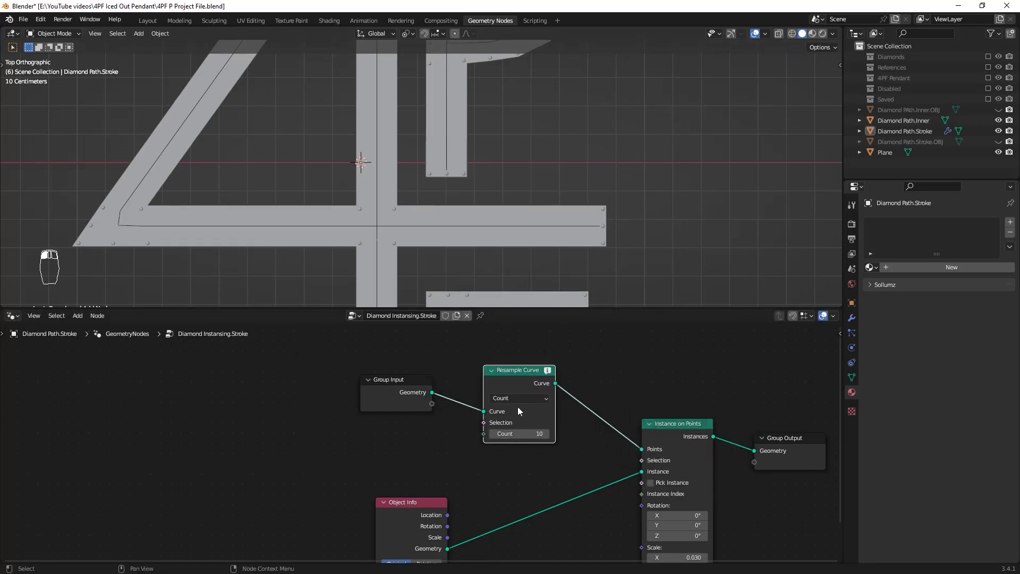
Switch the Resample Curve node to Length mode
click(518, 398)
click(508, 432)
key(ctrl+z)
key(ctrl+z)
key(ctrl+z)
key(ctrl+z)
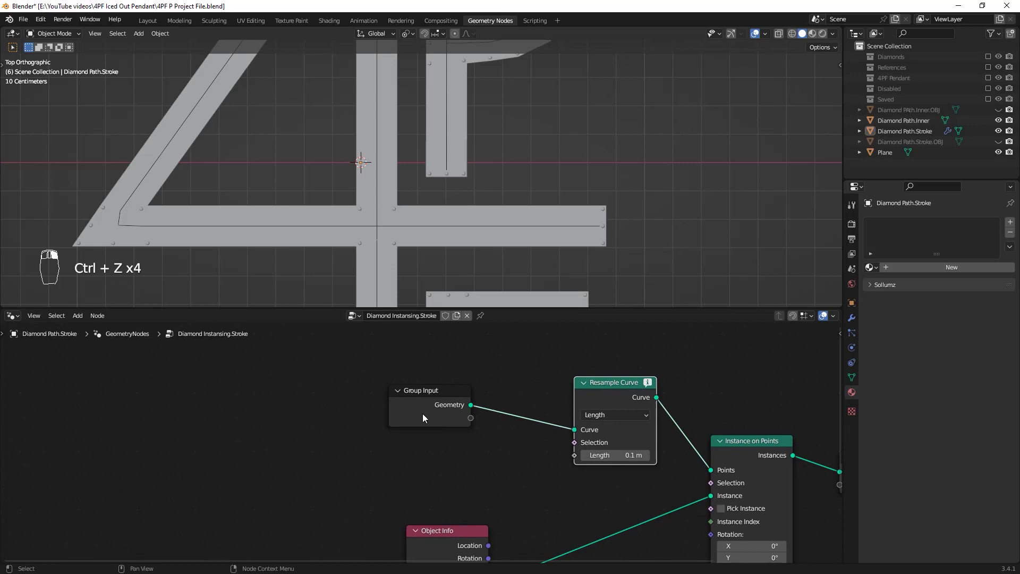
Insert a Mesh to Curve node between the Group Input and Resample Curve nodes
drag(423, 414, 294, 385)
key(shift+a)
click(457, 321)
text(mesh to)
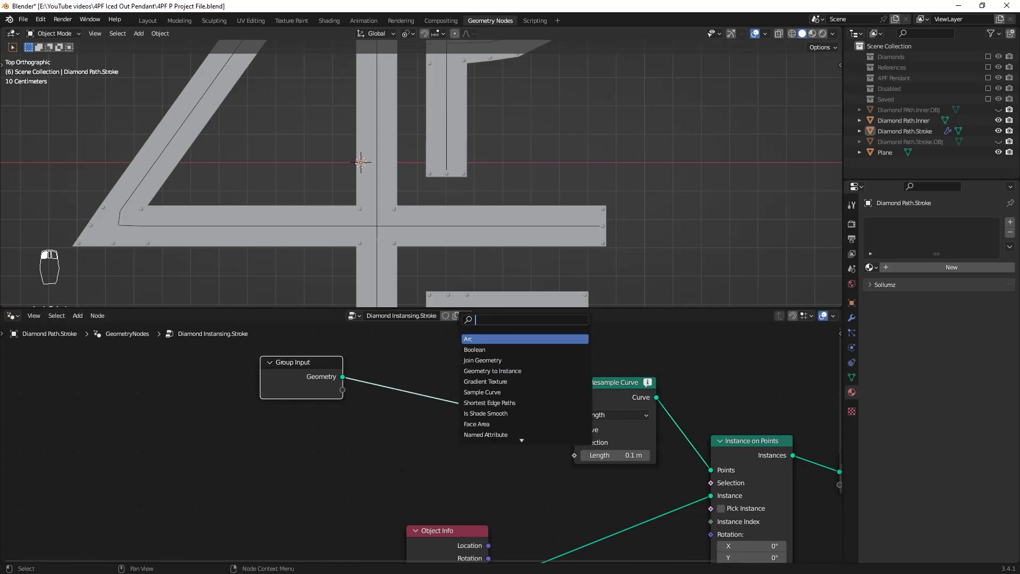
text( cu)
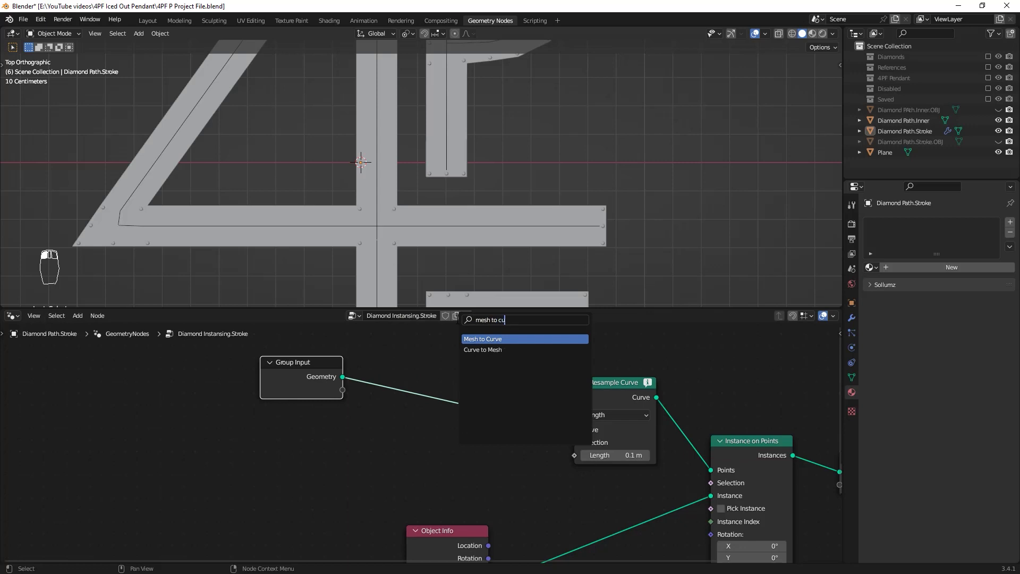
key(Return)
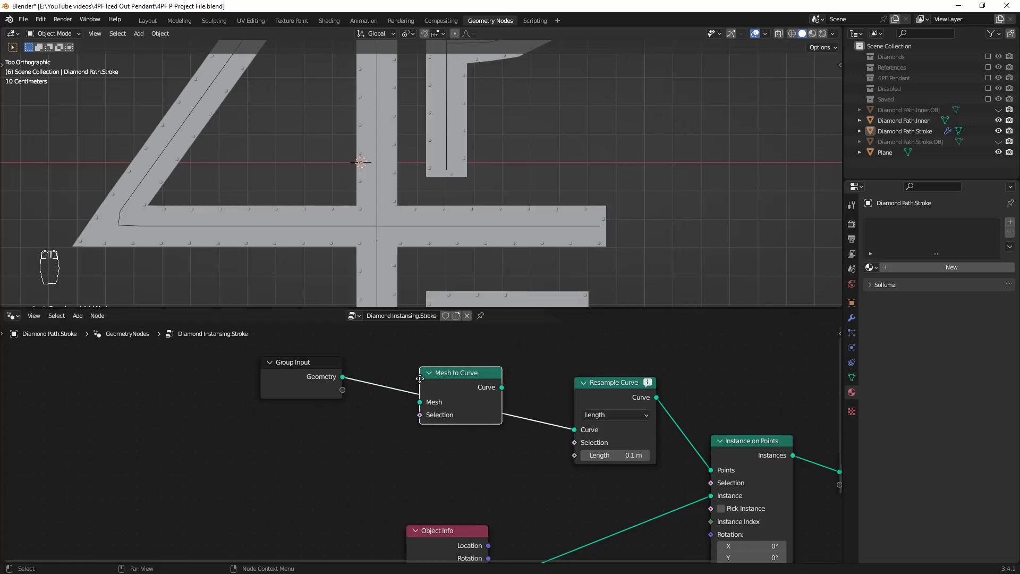
click(459, 380)
ctrl+middle_drag(377, 264, 518, 255)
shift+middle_drag(447, 256, 488, 239)
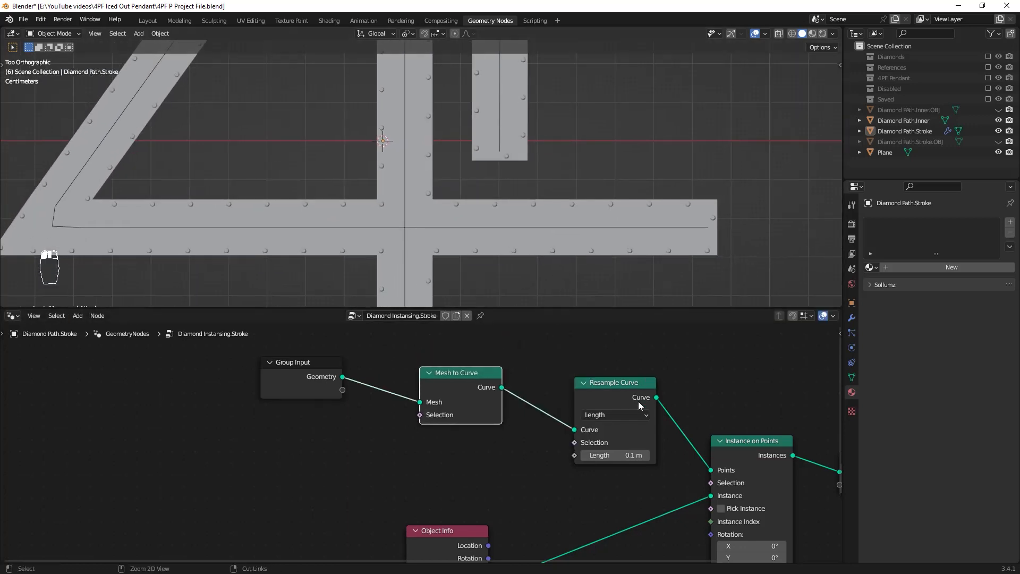
Try Resample Curve lengths of 0.05 m, 0.01 m and 0.013 m to space the diamonds along the rim
middle_drag(555, 306, 632, 236)
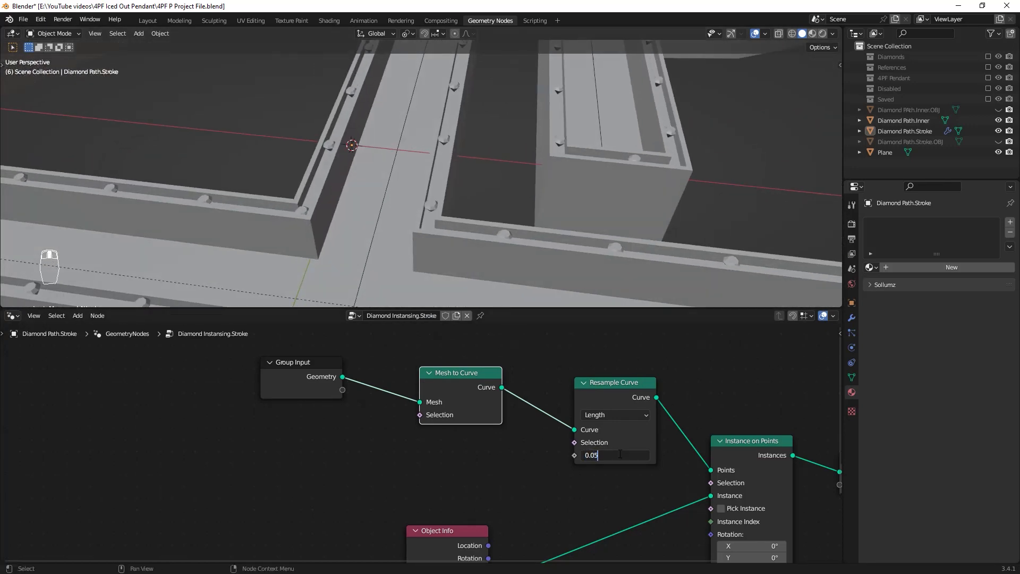
key(Return)
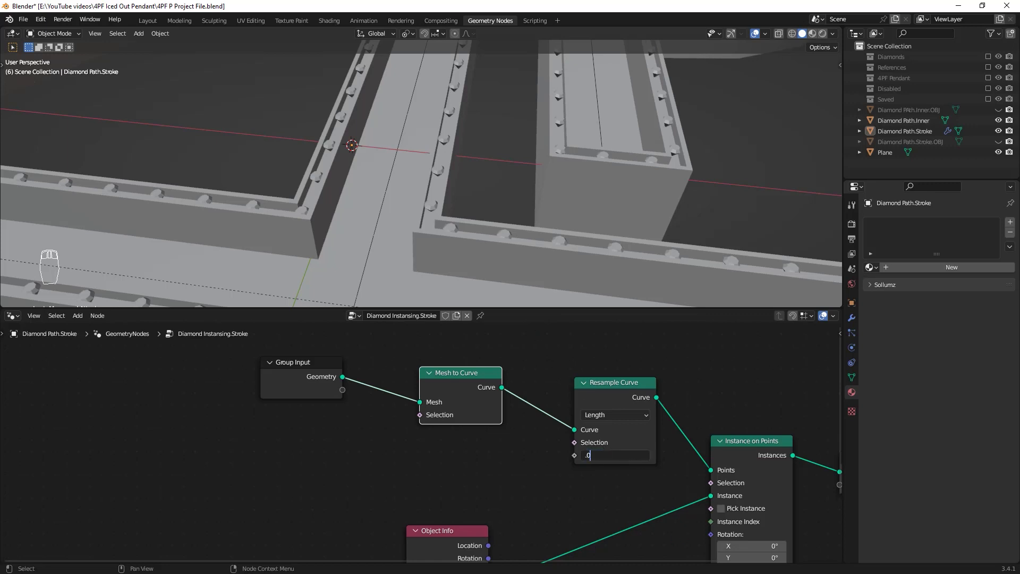
text(1)
key(Return)
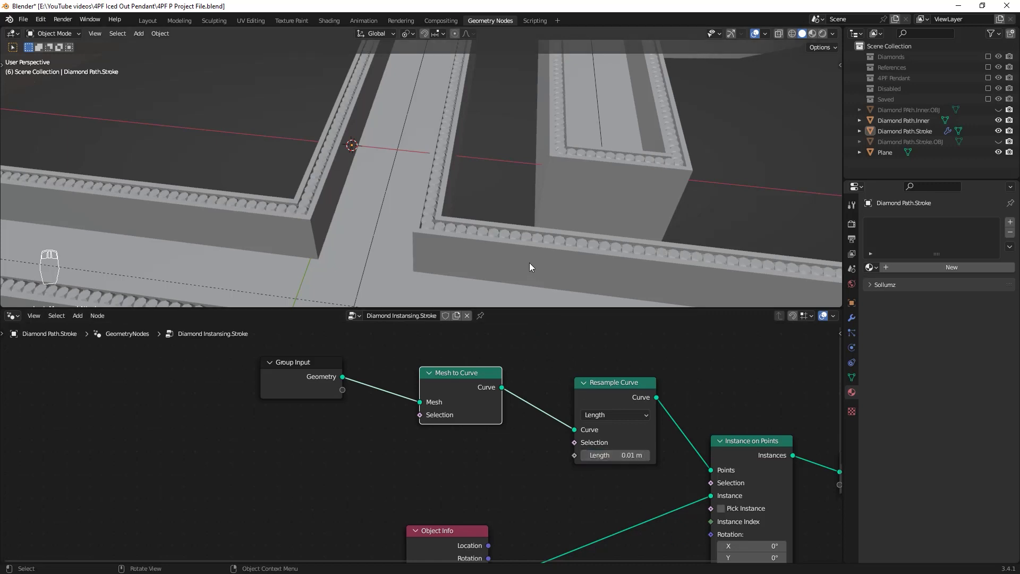
middle_drag(529, 262, 514, 194)
scroll(514, 196, up, 4)
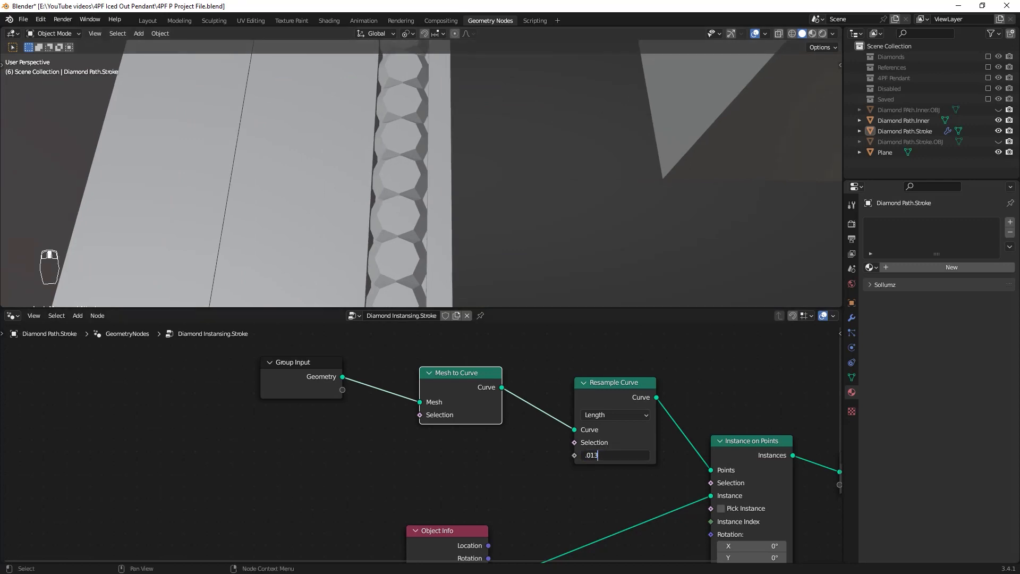
key(Return)
scroll(499, 136, down, 5)
middle_drag(474, 222, 469, 209)
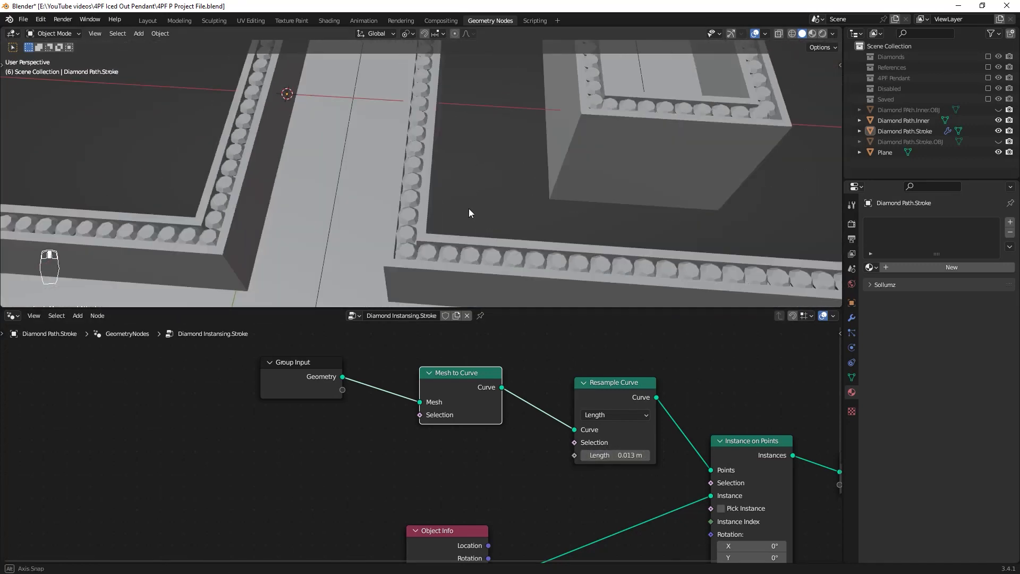
Set the Z rotation of the Instance on Points node to 22.5°
scroll(489, 182, up, 4)
middle_drag(741, 503, 703, 393)
middle_drag(453, 228, 479, 255)
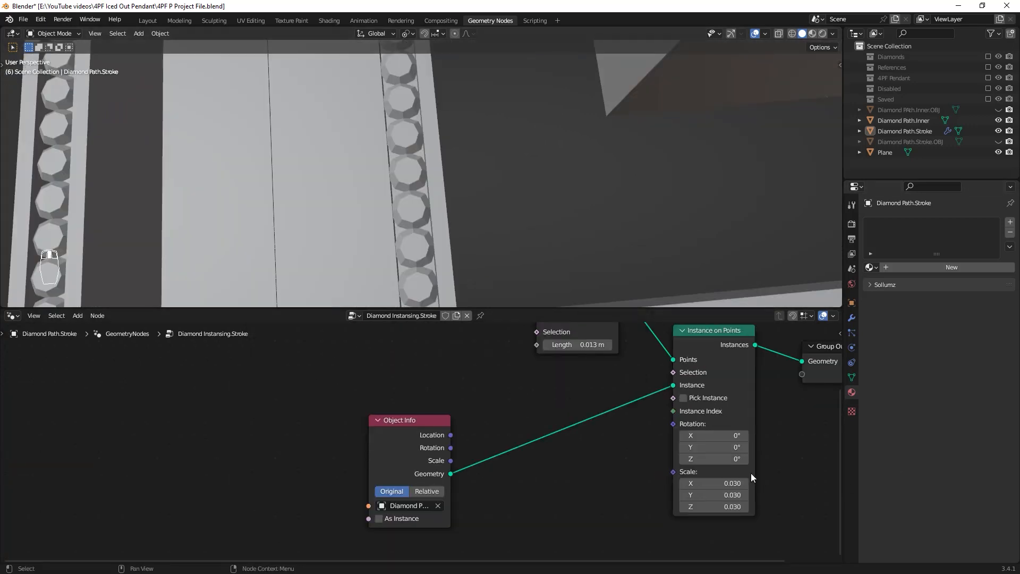
middle_drag(585, 425, 461, 459)
drag(589, 495, 621, 495)
click(620, 495)
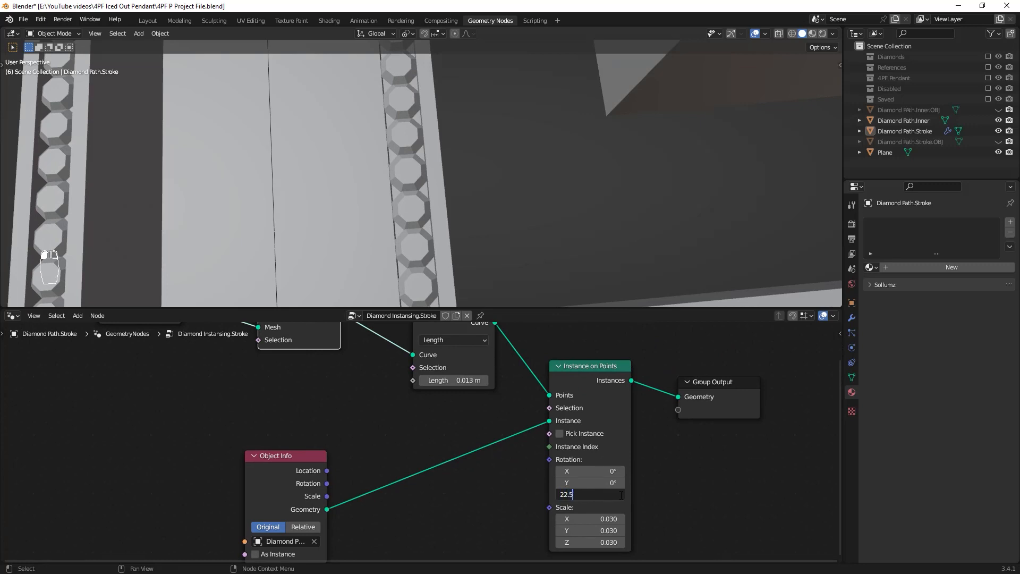
key(Return)
Set the Resample Curve length to 0.014 m
click(452, 379)
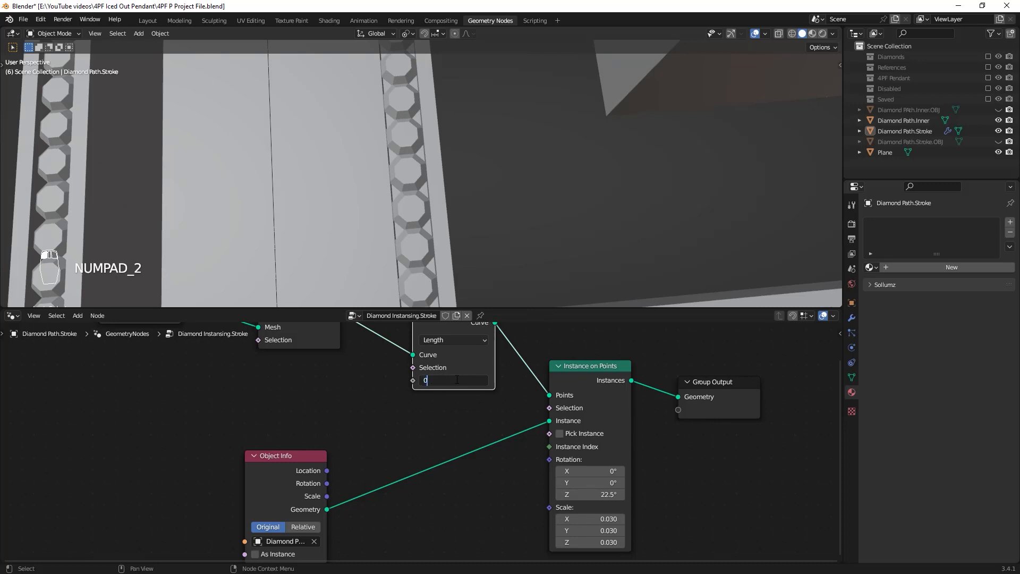
text(0.014)
key(Return)
scroll(383, 153, down, 8)
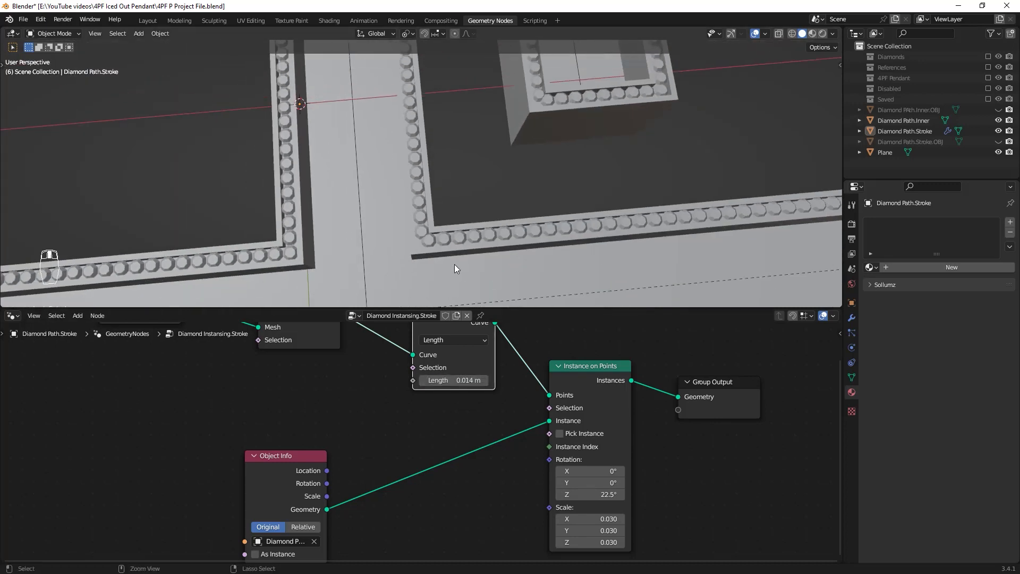
mouse_move(454, 264)
ctrl+middle_down()
mouse_move(473, 187)
mouse_move(454, 209)
mouse_move(441, 157)
mouse_move(550, 154)
mouse_move(405, 145)
mouse_move(502, 146)
mouse_move(508, 253)
mouse_move(528, 170)
ctrl+middle_up()
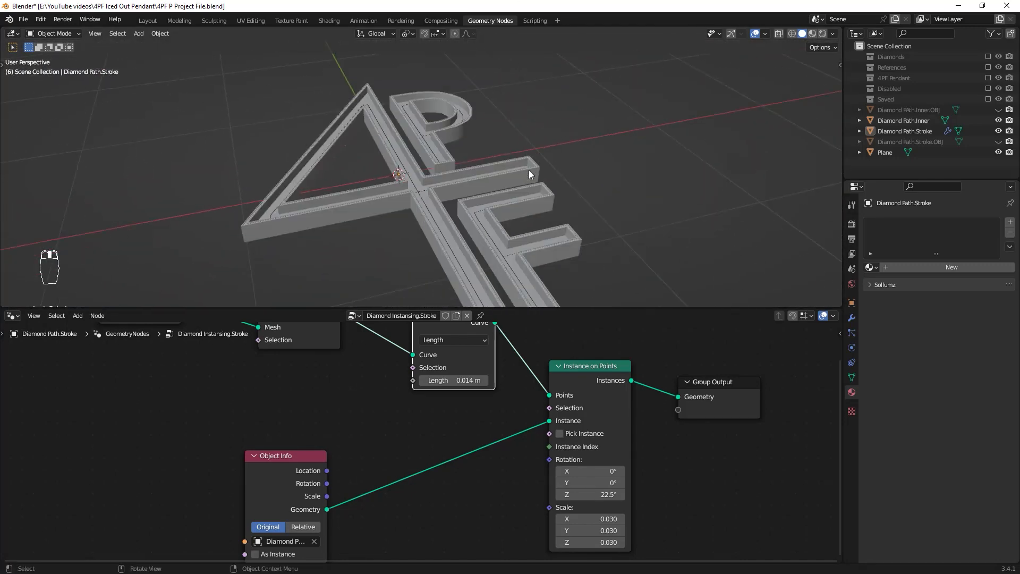
Examine the diamonds along the pendant's rim up close in material preview shading
key(z)
click(505, 229)
scroll(508, 192, up, 10)
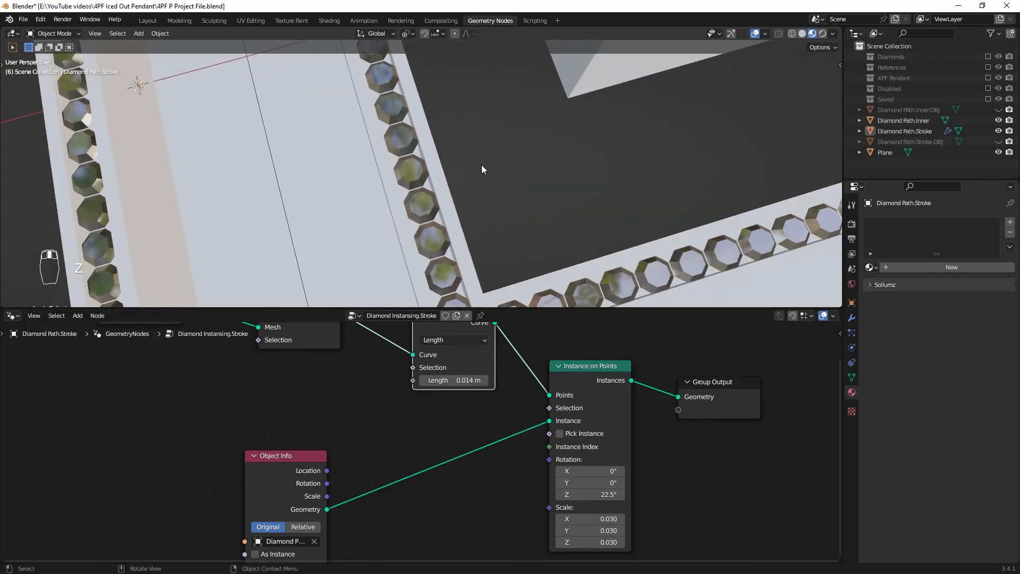
mouse_move(481, 166)
middle_down()
mouse_move(496, 142)
mouse_move(474, 122)
mouse_move(410, 122)
mouse_move(467, 198)
mouse_move(518, 188)
mouse_move(454, 113)
mouse_move(447, 220)
mouse_move(435, 203)
mouse_move(424, 225)
middle_up()
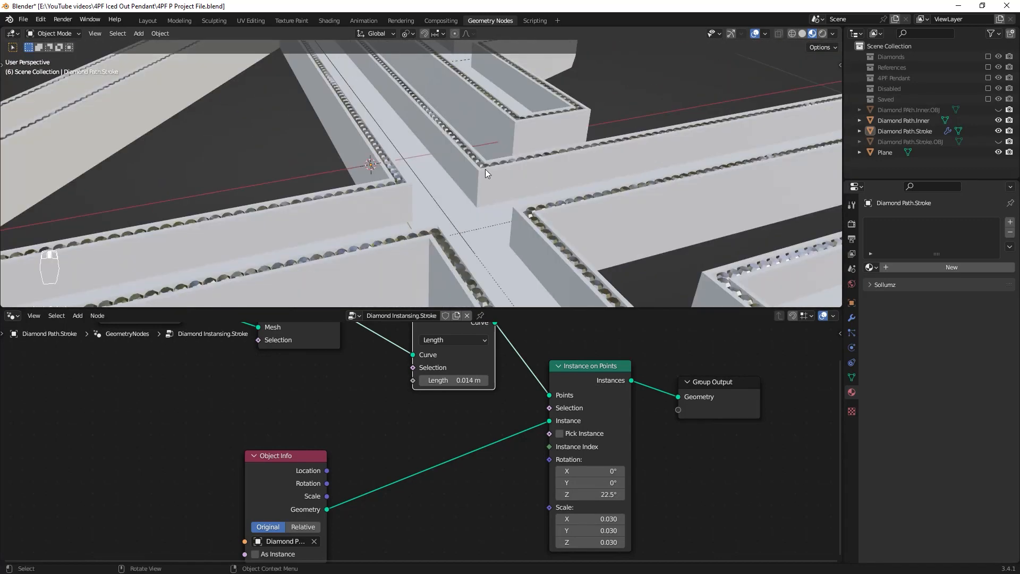
Unwrap all faces of the pendant's Plane object with Smart UV Project and return to Object Mode
click(489, 200)
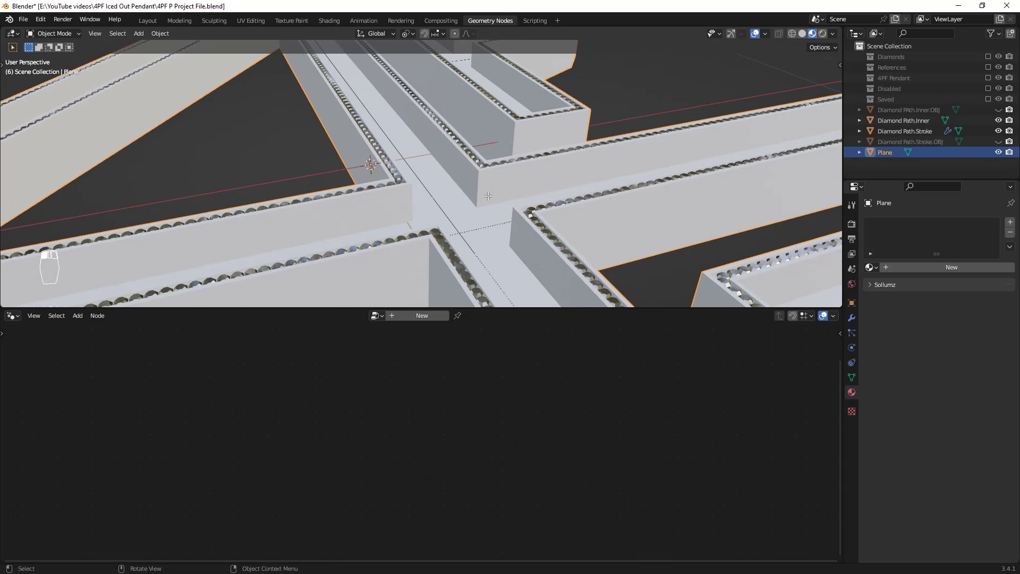
key(Tab)
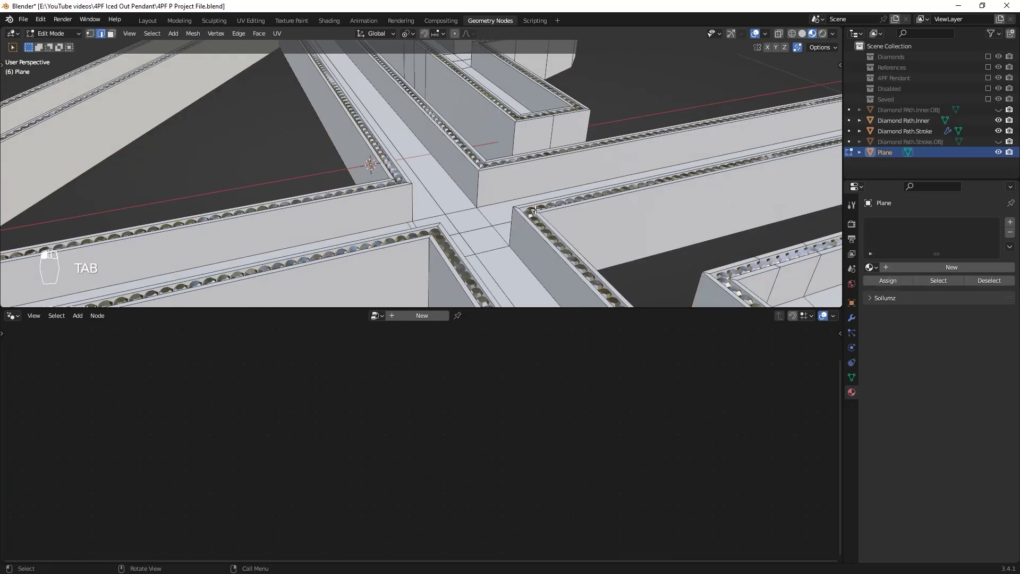
key(a)
key(a)
key(u)
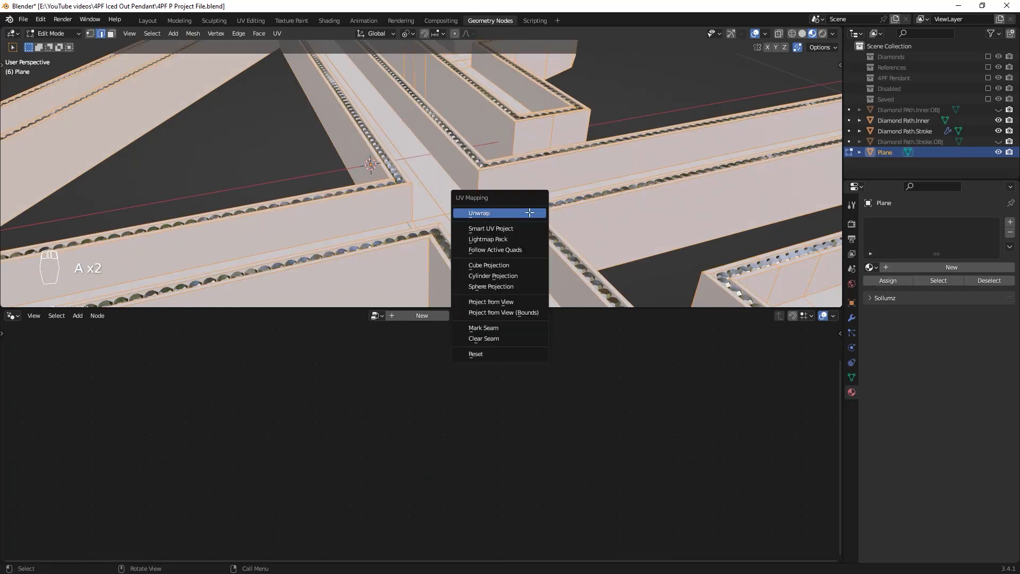
click(505, 231)
click(515, 330)
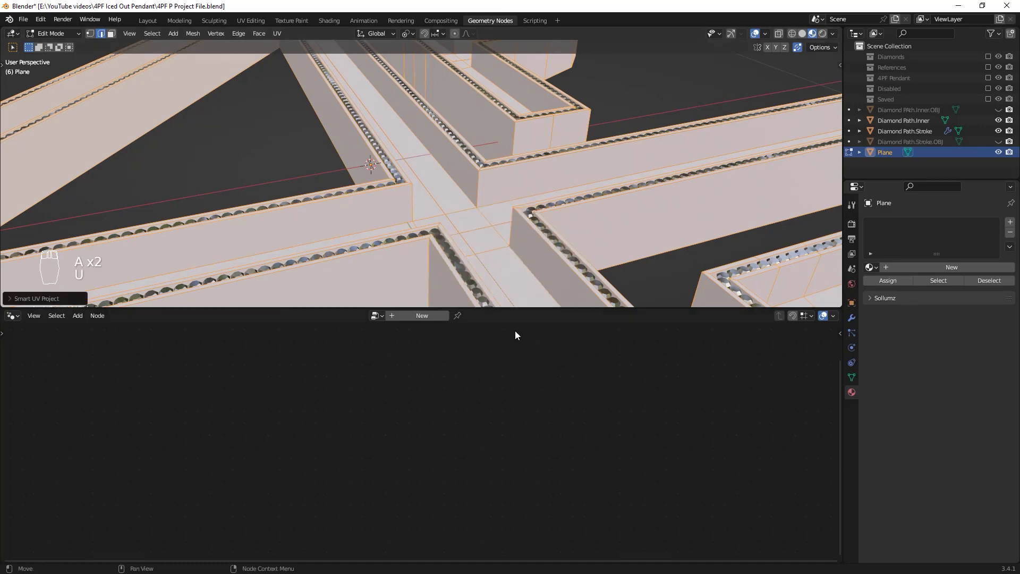
key(Tab)
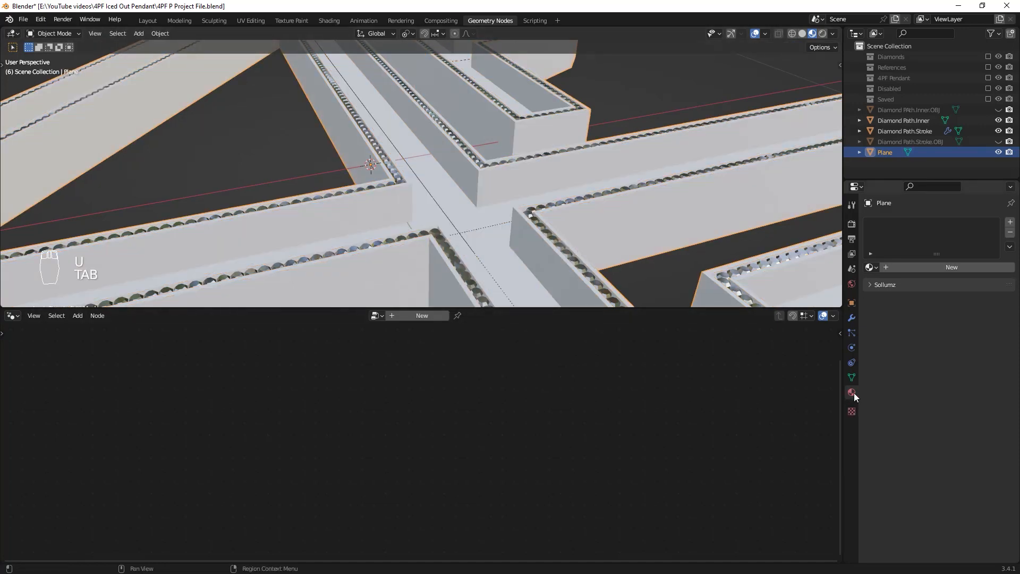
Assign the existing Glitter material to the pendant's Plane object
click(871, 267)
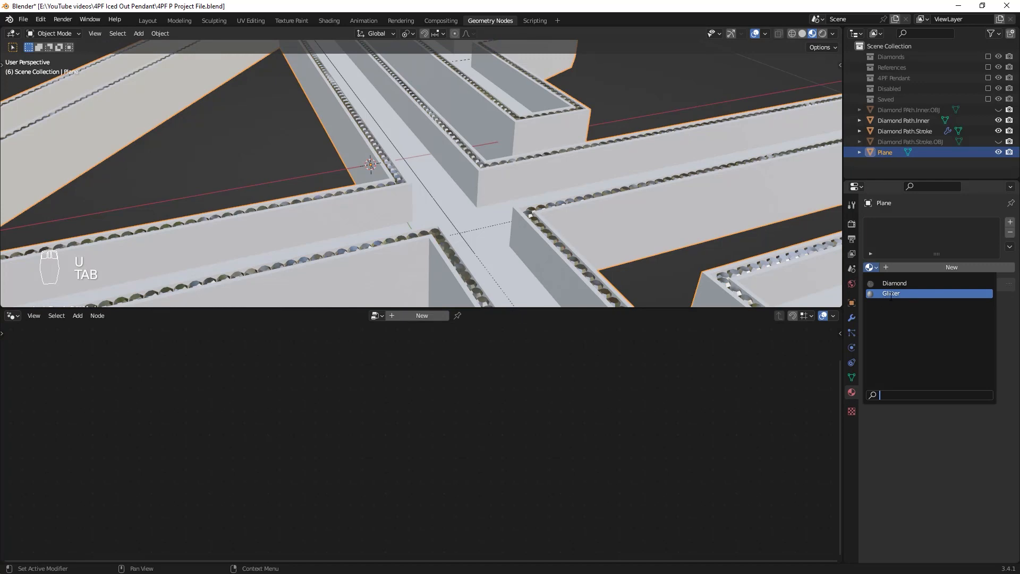
click(891, 293)
mouse_move(587, 211)
middle_down()
mouse_move(606, 204)
mouse_move(632, 218)
mouse_move(565, 183)
mouse_move(596, 271)
mouse_move(659, 184)
mouse_move(581, 188)
mouse_move(657, 172)
mouse_move(646, 161)
middle_up()
key(q)
click(632, 217)
scroll(600, 193, up, 4)
scroll(646, 161, up, 3)
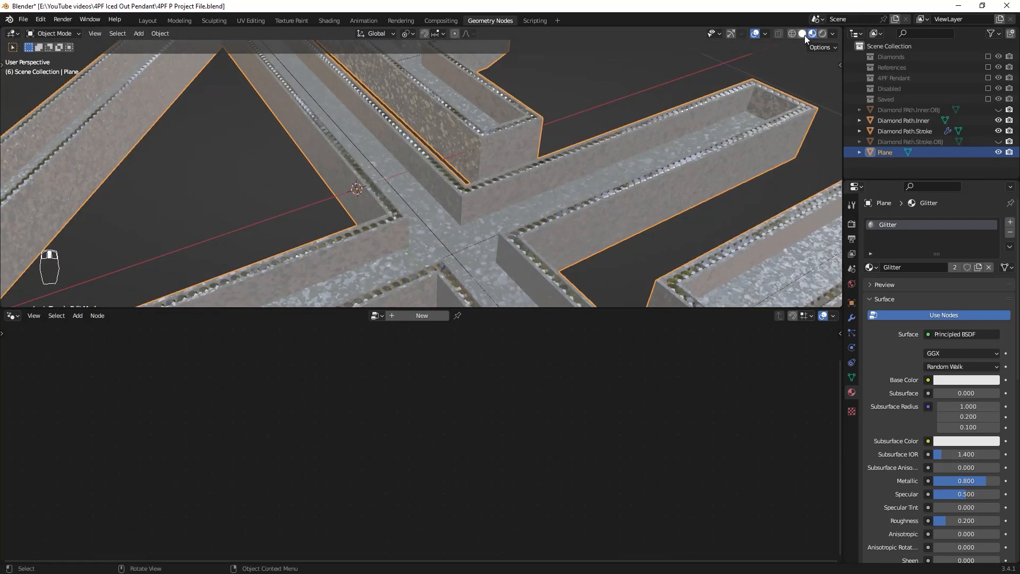
In solid shading, select Diamond Path.Inner and give it a Geometry Nodes modifier using the Diamond Instansing.Stroke node group
click(802, 34)
middle_drag(619, 205, 644, 180)
key(ctrl+z)
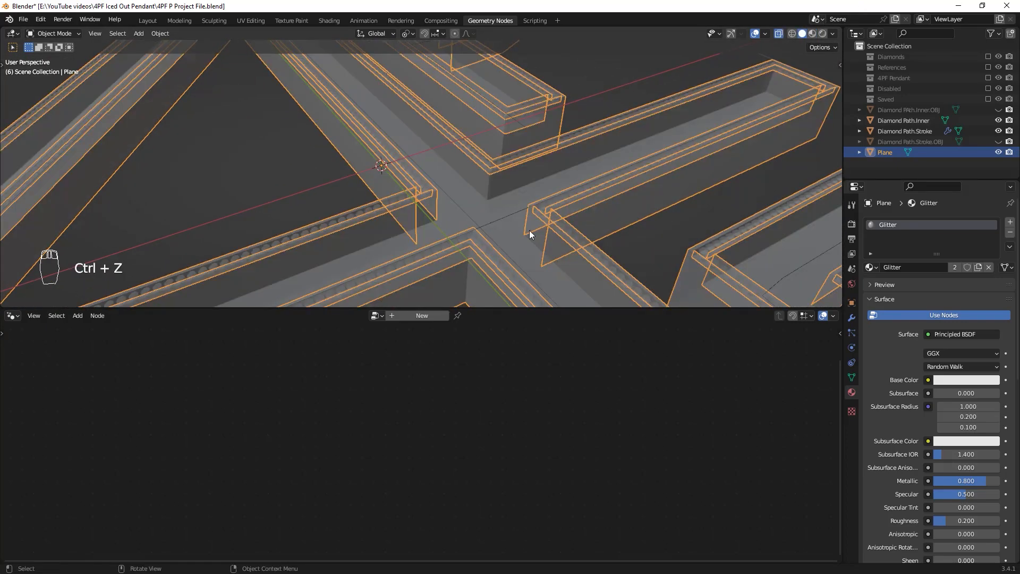
click(498, 219)
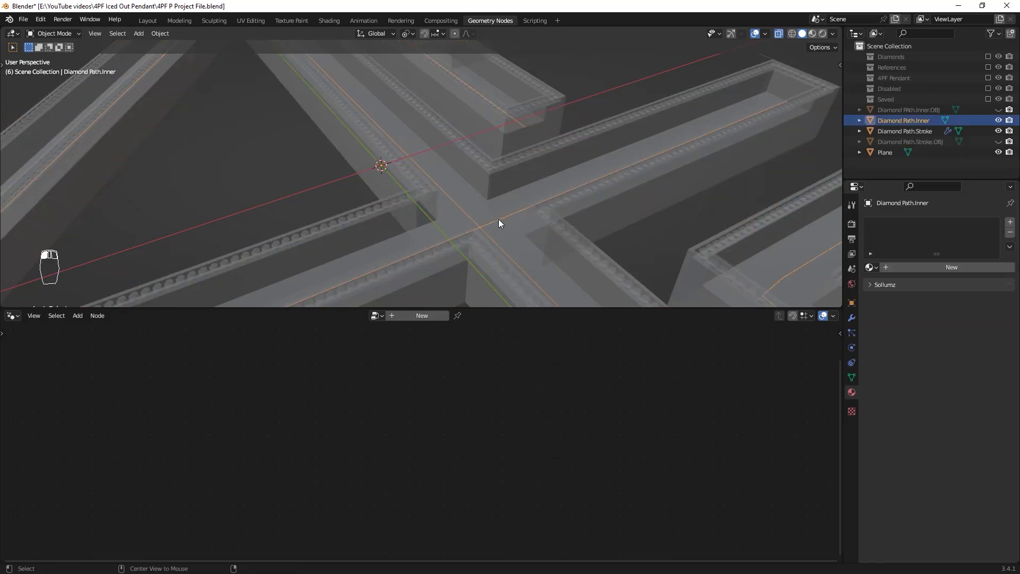
key(alt+z)
scroll(632, 140, down, 4)
middle_drag(599, 184, 616, 120)
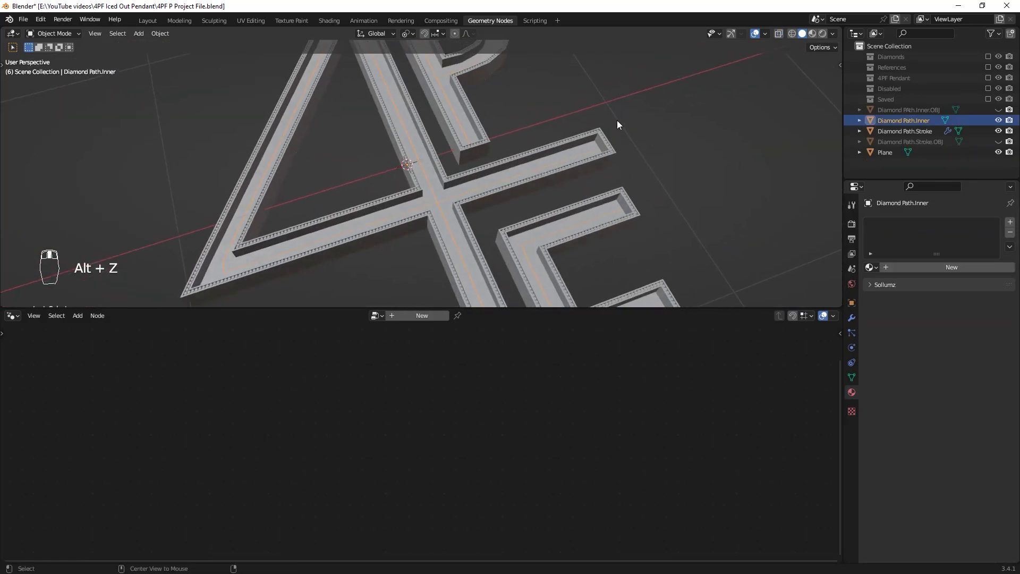
scroll(600, 170, down, 5)
click(852, 318)
scroll(453, 266, up, 2)
click(903, 222)
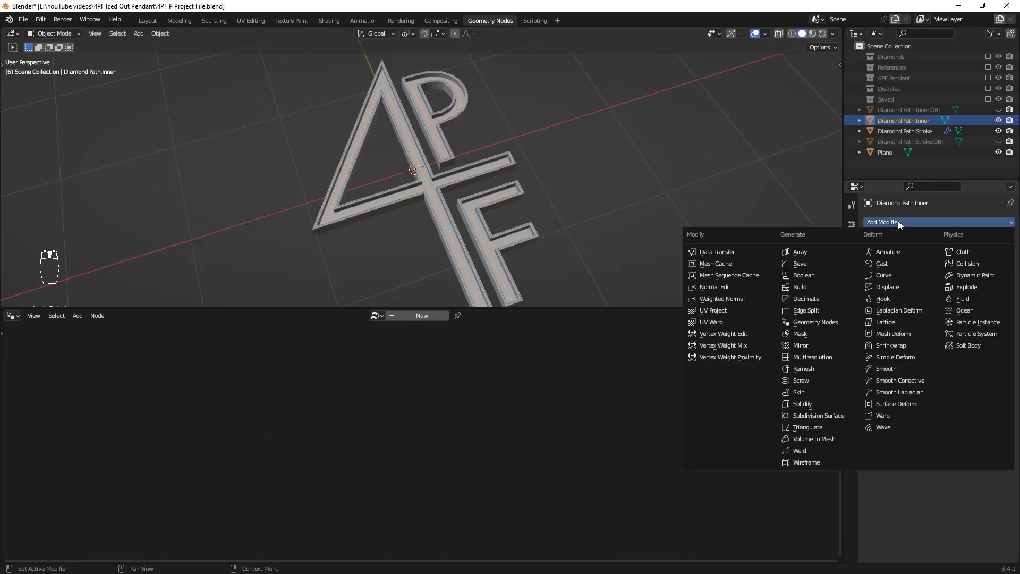
click(833, 324)
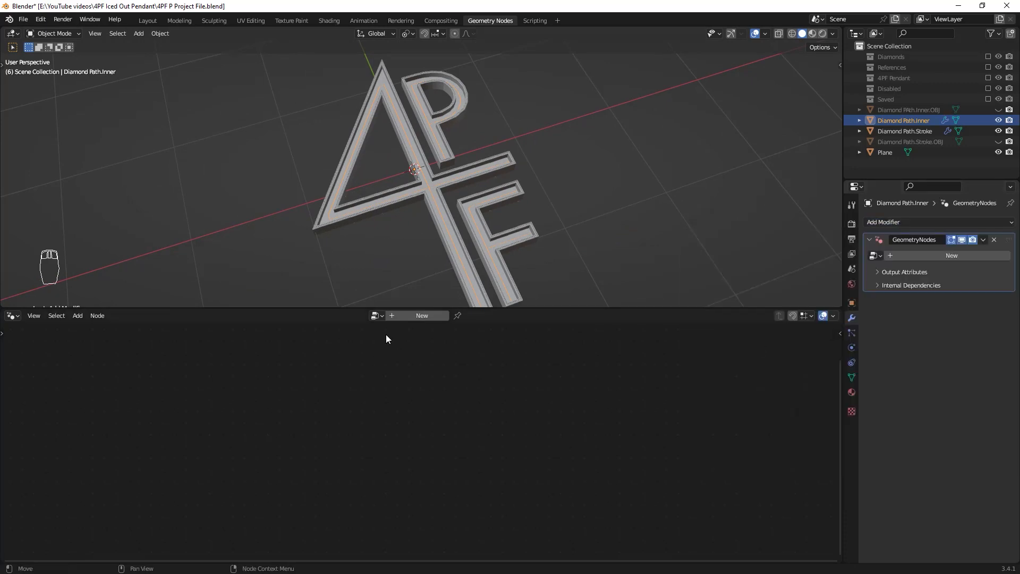
click(877, 256)
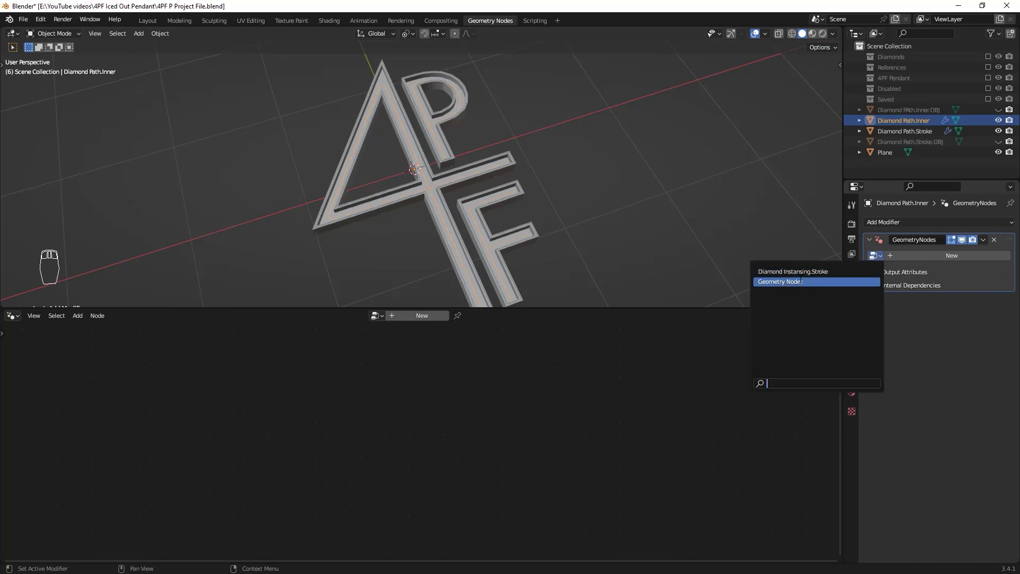
click(792, 272)
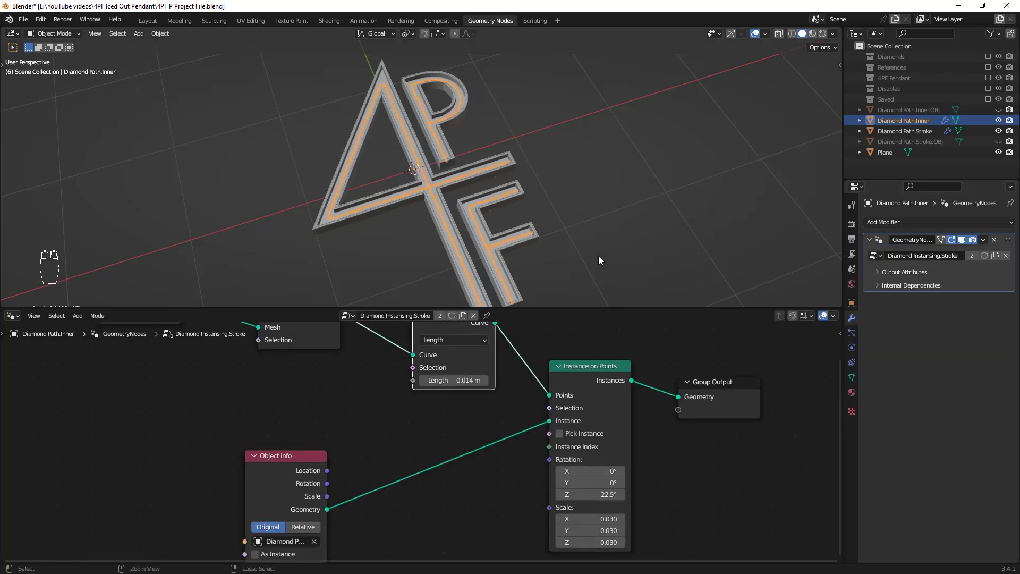
Try a single-user copy of Diamond Path.Inner's node group with the instance scale at 0.230 on all axes, then undo it
scroll(602, 212, up, 6)
scroll(594, 205, up, 4)
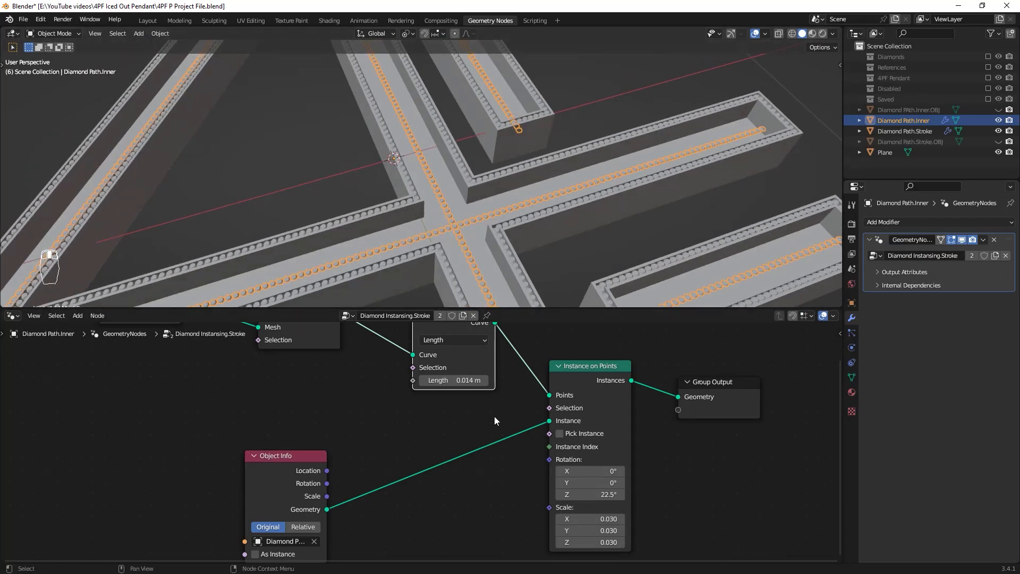
middle_drag(531, 356, 518, 392)
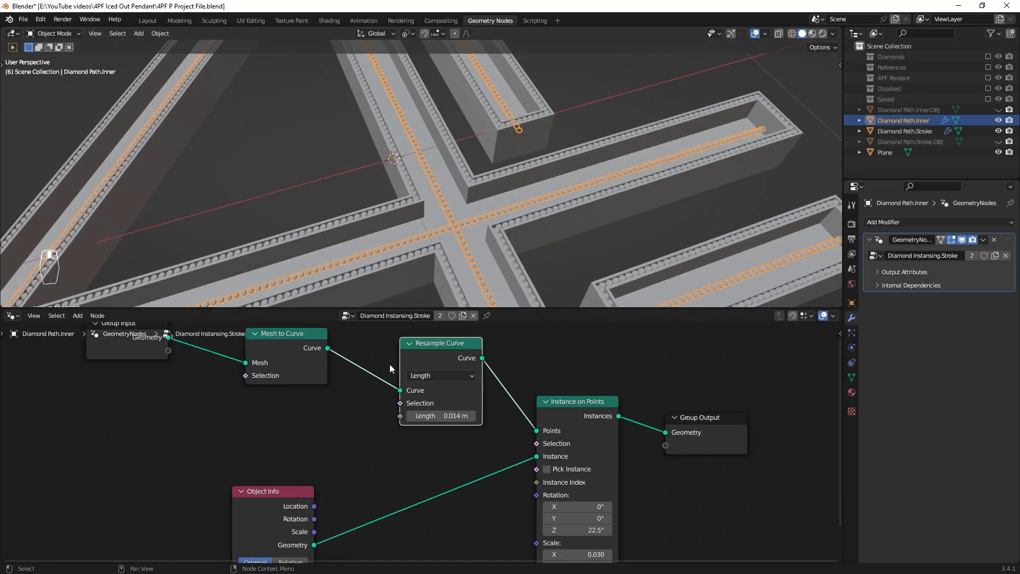
click(438, 316)
middle_drag(510, 421, 527, 429)
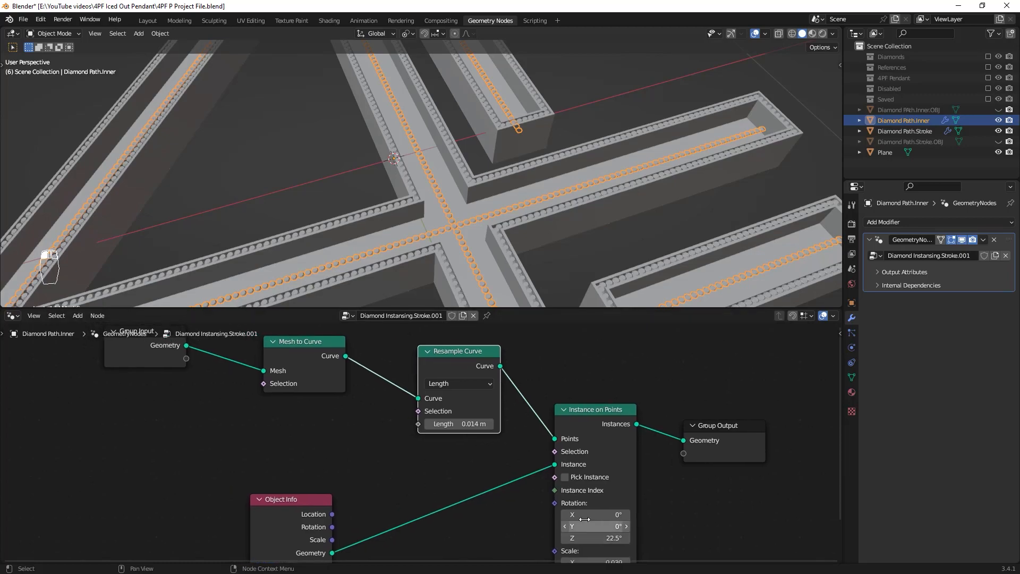
middle_drag(626, 453, 603, 389)
shift+drag(587, 501, 632, 523)
middle_drag(570, 252, 574, 250)
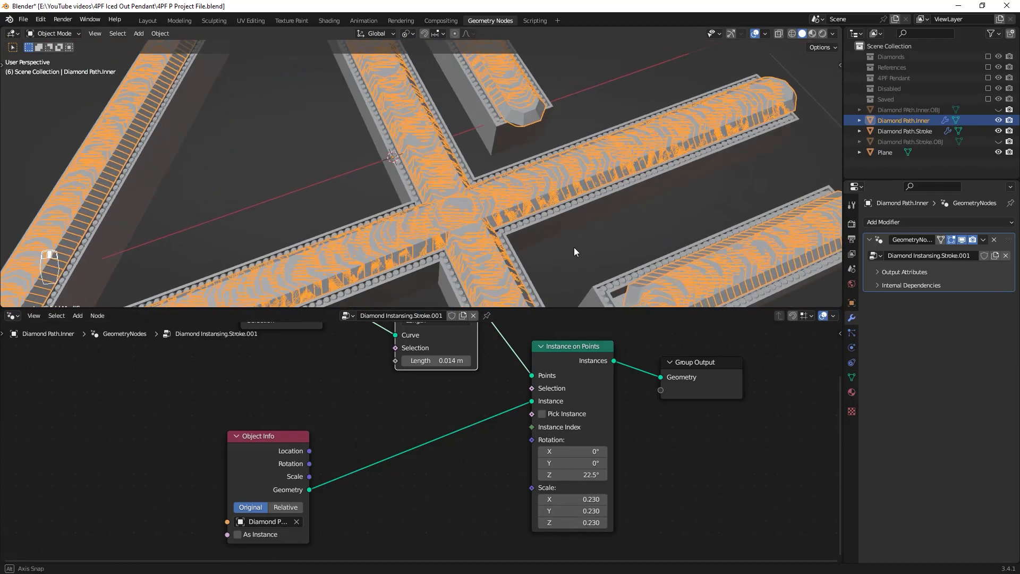
key(ctrl+z)
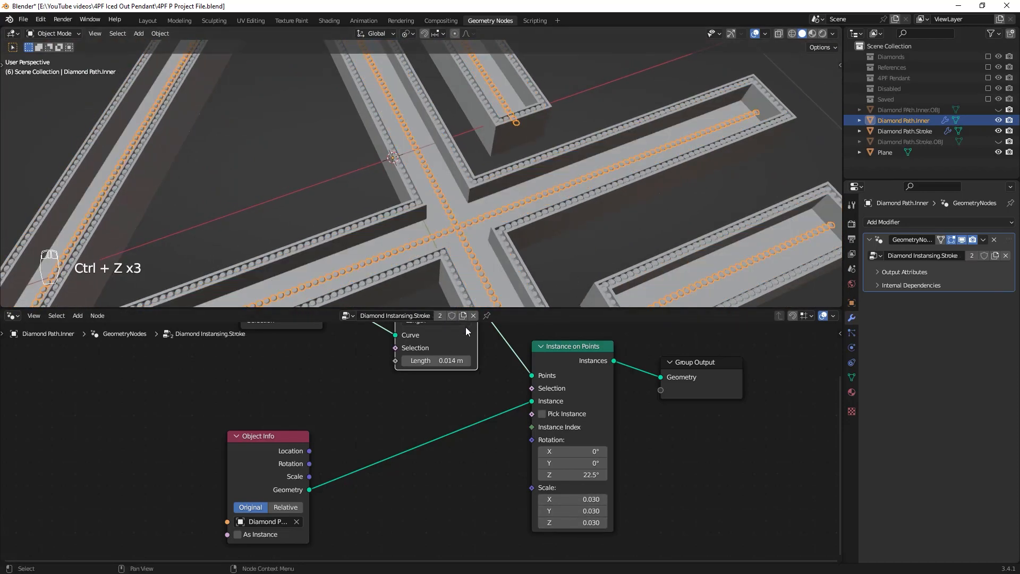
Try a Resample Curve length of 0.054 m and a larger instance scale in the shared node group, then undo both
drag(449, 358, 478, 358)
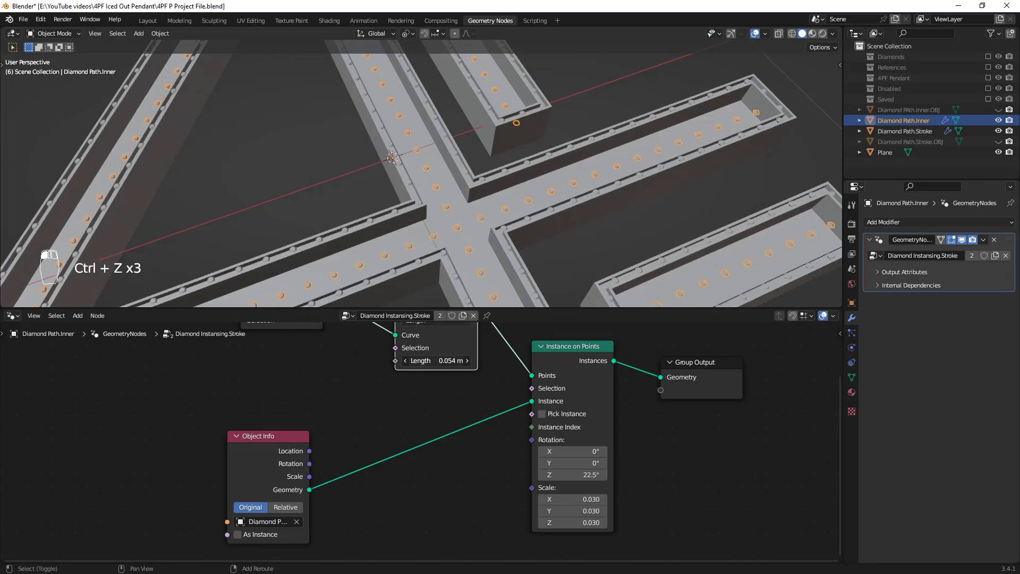
drag(571, 499, 608, 523)
middle_drag(610, 257, 595, 193)
key(ctrl+z)
key(ctrl+z)
key(ctrl+z)
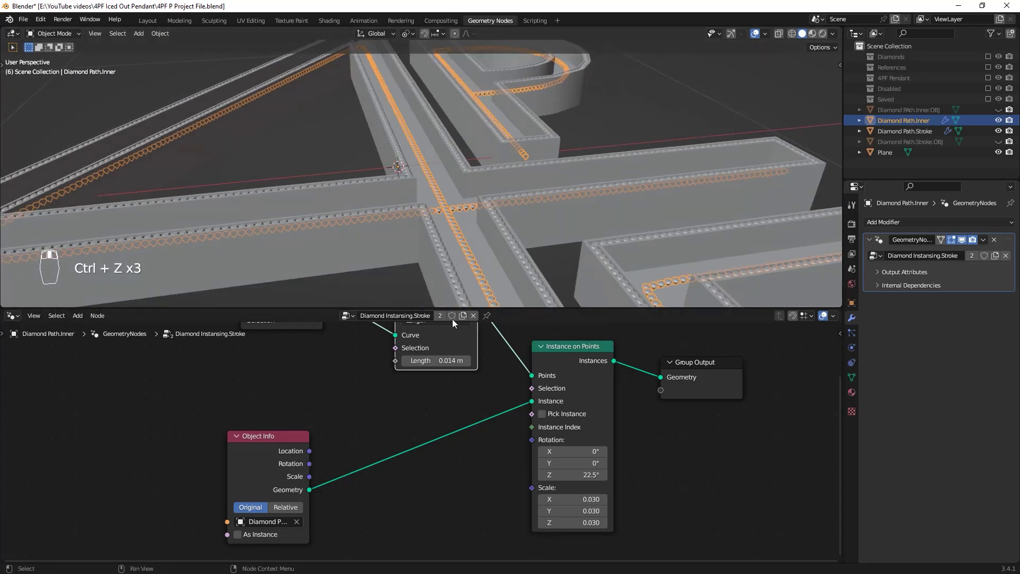
Make Diamond Path.Inner's node group single-user, then set the instance scale to 0.230 on all axes and the Resample Curve length to 0.104 m
middle_drag(454, 345, 460, 375)
shift+drag(443, 389, 462, 389)
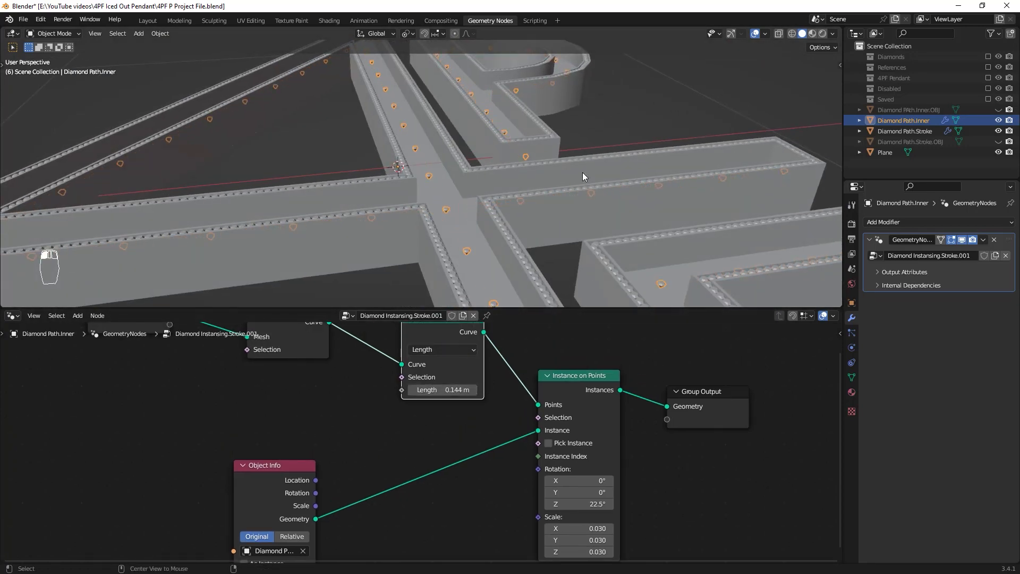
alt+middle_drag(582, 172, 592, 220)
drag(591, 528, 598, 551)
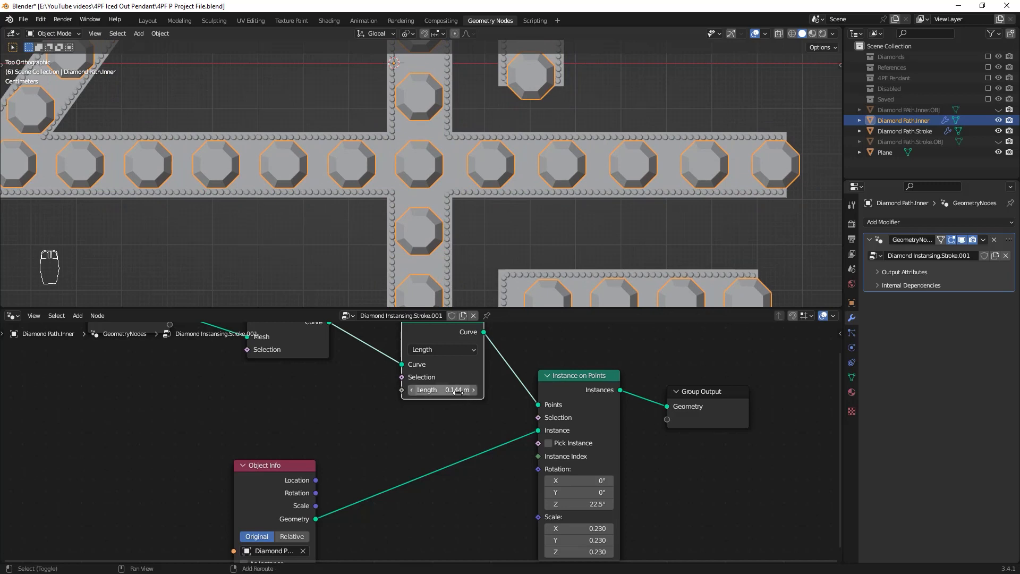
drag(446, 389, 425, 389)
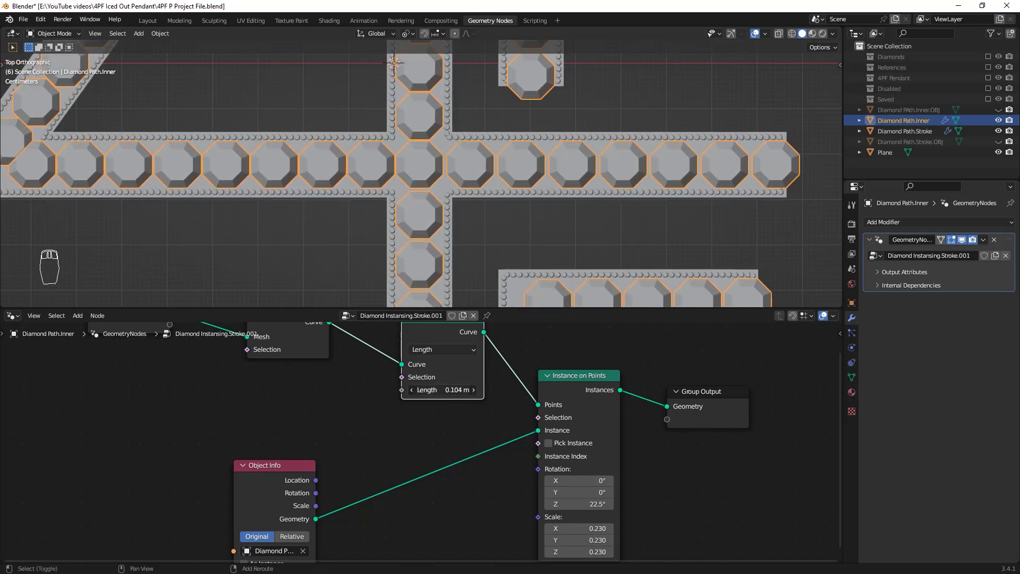
Check the diamond height in left view and set the instance scale to 0.210 on X and Y and 0.140 on Z
middle_drag(563, 276, 547, 202)
scroll(493, 207, up, 5)
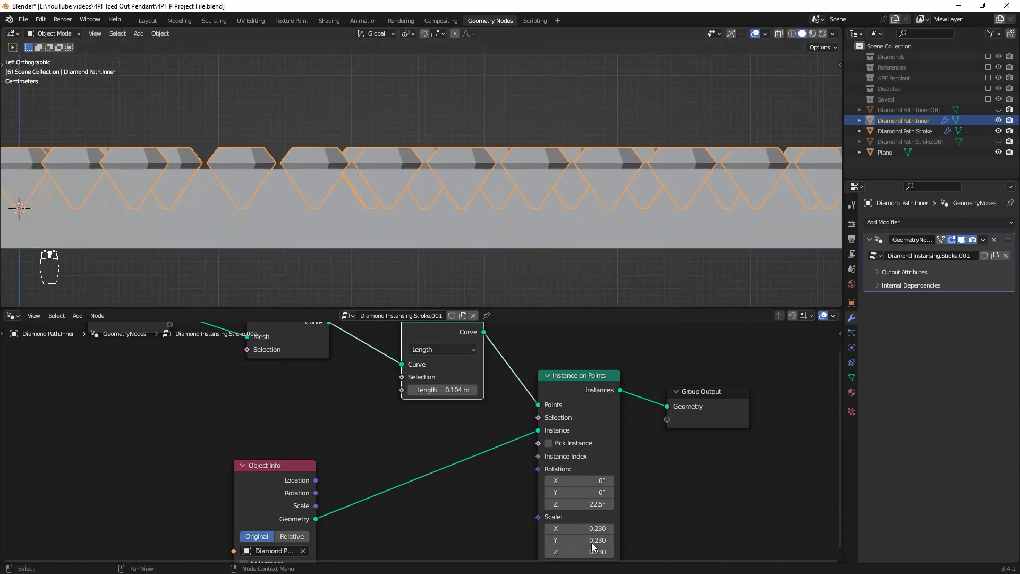
middle_drag(651, 478, 647, 426)
mouse_move(585, 477)
shift+mouse_down()
mouse_move(585, 487)
mouse_move(553, 488)
mouse_move(568, 500)
mouse_move(547, 499)
mouse_move(579, 488)
shift+mouse_up()
key(ctrl+z)
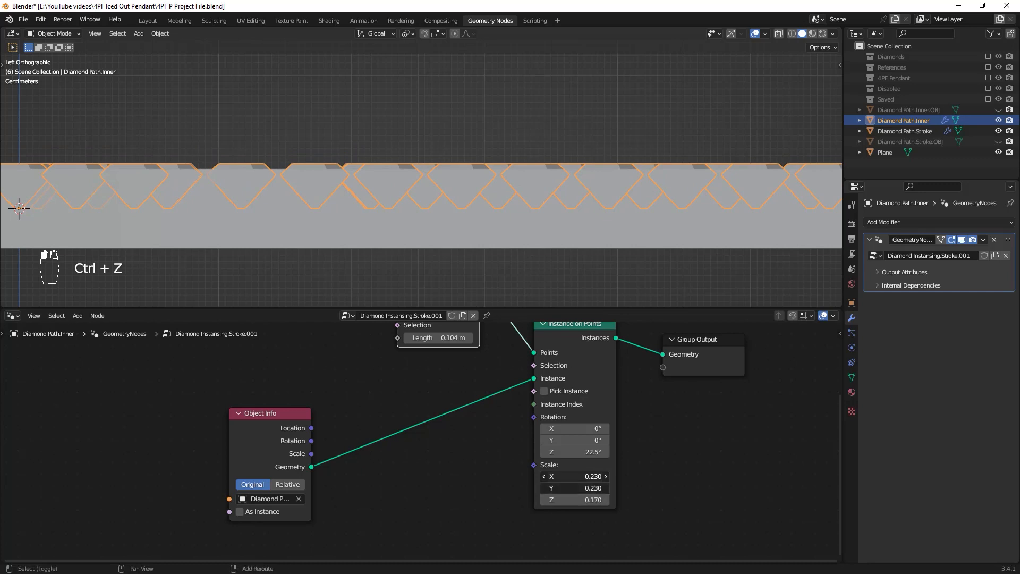
key(ctrl+z)
key(ctrl+z)
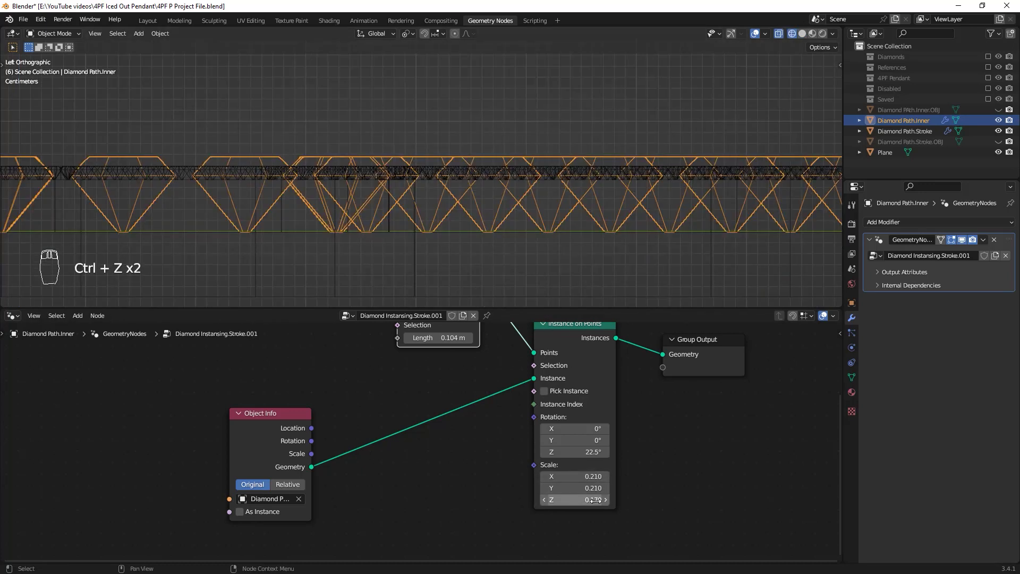
drag(574, 499, 564, 499)
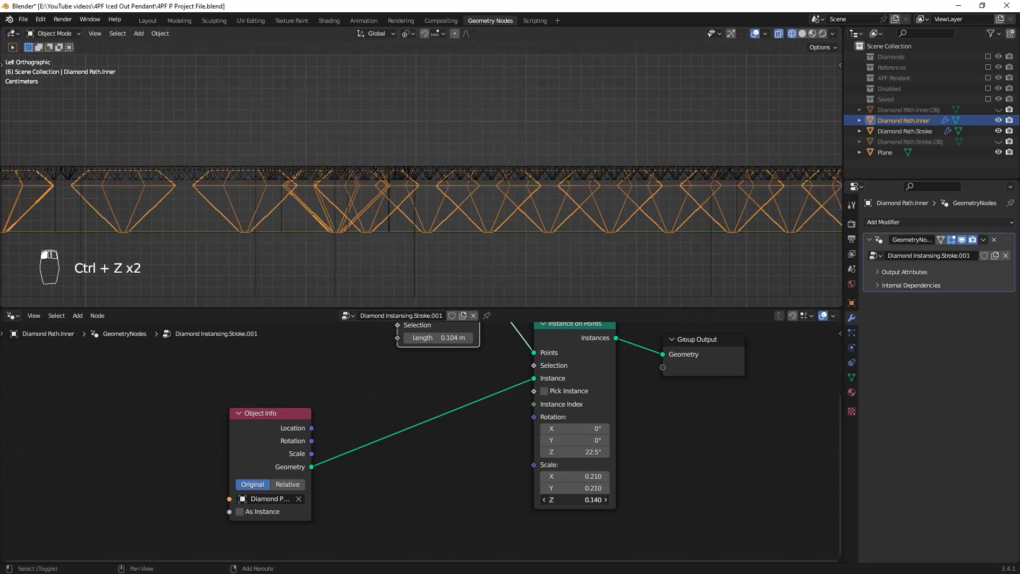
Examine from the top how the inner diamonds fit inside the letter channels, using wireframe, X-ray and solid display
key(alt+z)
key(alt+z)
middle_drag(620, 175, 549, 241)
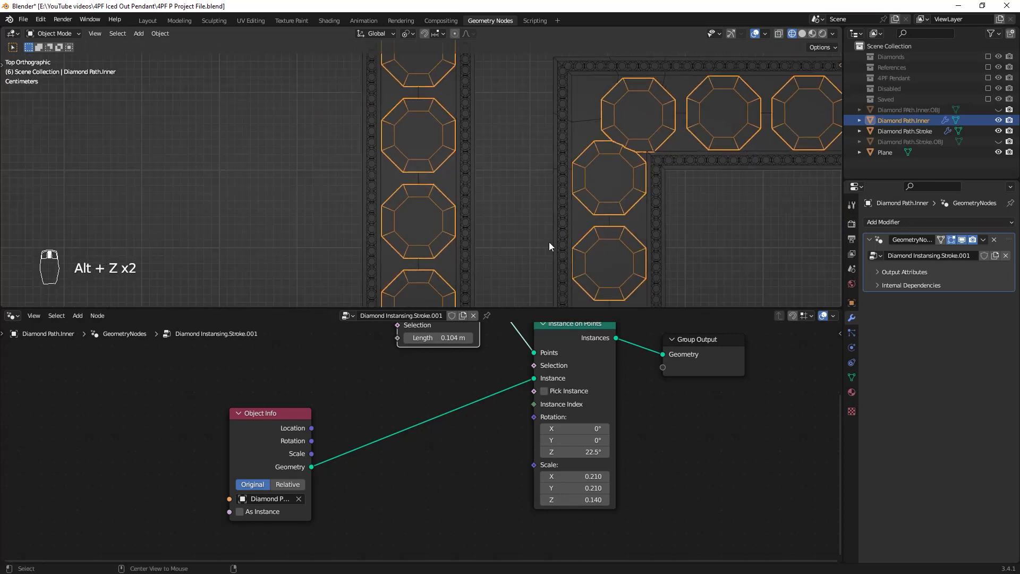
key(alt+z)
scroll(542, 175, down, 3)
key(z)
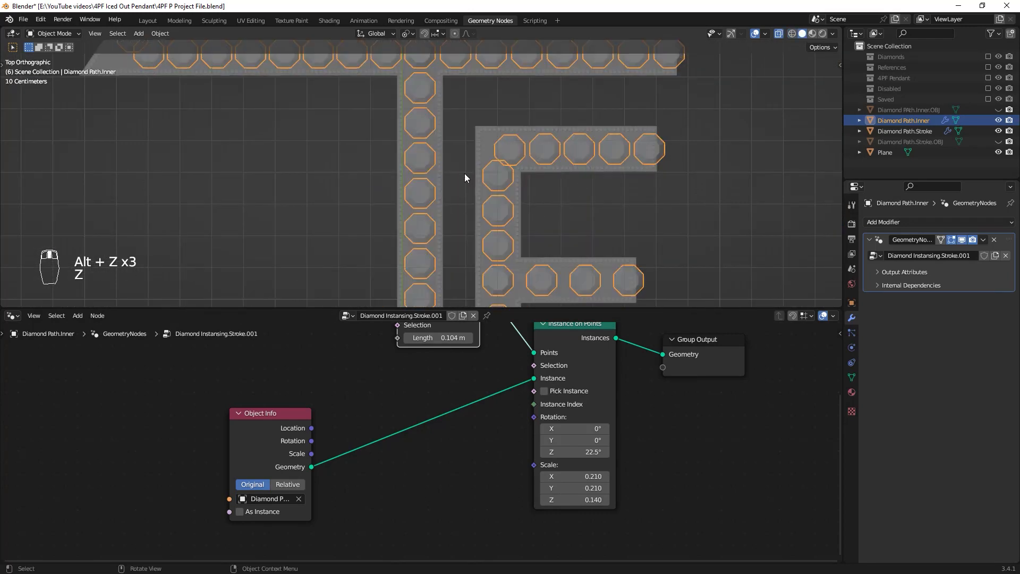
scroll(478, 218, down, 7)
scroll(488, 255, up, 5)
shift+middle_drag(502, 156, 489, 218)
key(alt+z)
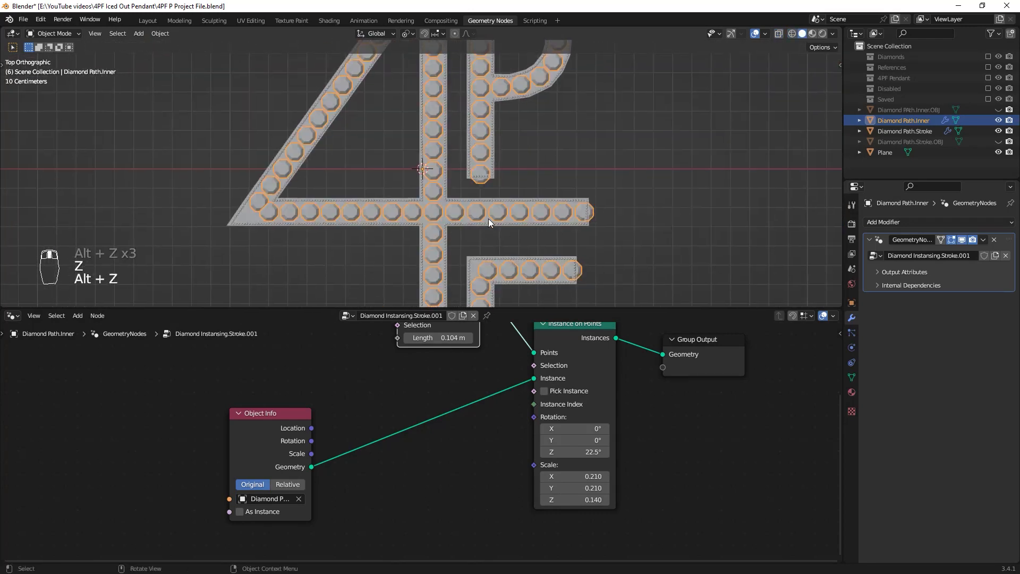
Set the inner diamonds' X and Y scale to 0.200 and the Resample Curve length to 0.094 m
scroll(492, 228, up, 5)
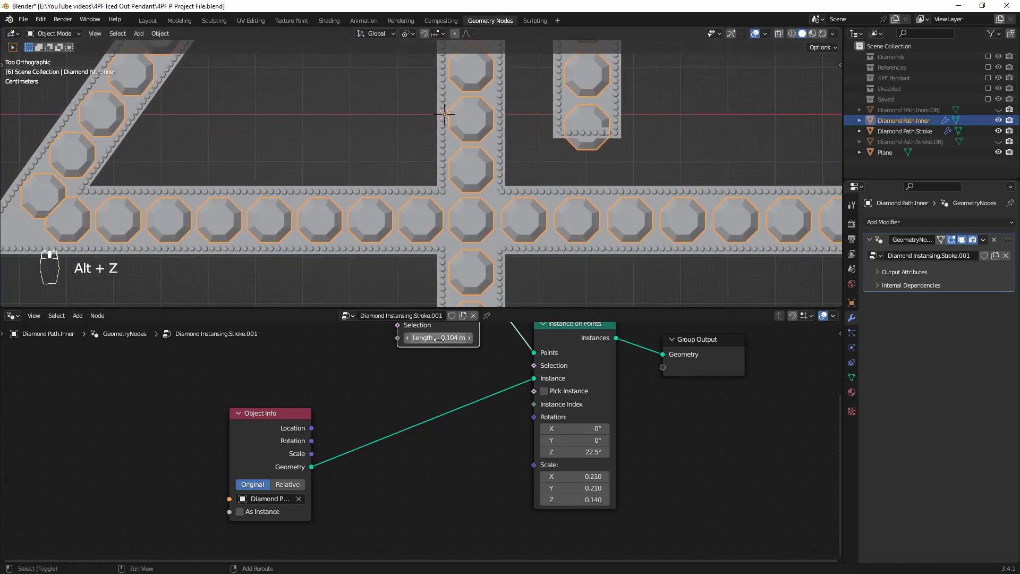
drag(439, 337, 462, 338)
drag(573, 476, 557, 488)
shift+drag(452, 338, 433, 338)
scroll(676, 185, down, 8)
scroll(569, 233, up, 2)
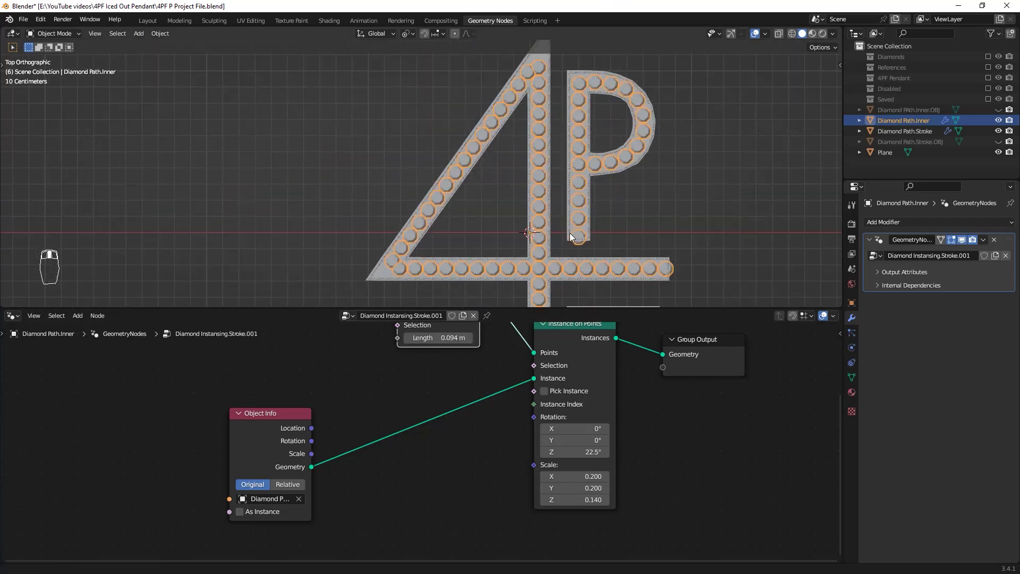
In Edit Mode, move the top vertex of the 4's inner path up toward the tip of the 4
shift+middle_drag(667, 170, 577, 210)
key(Tab)
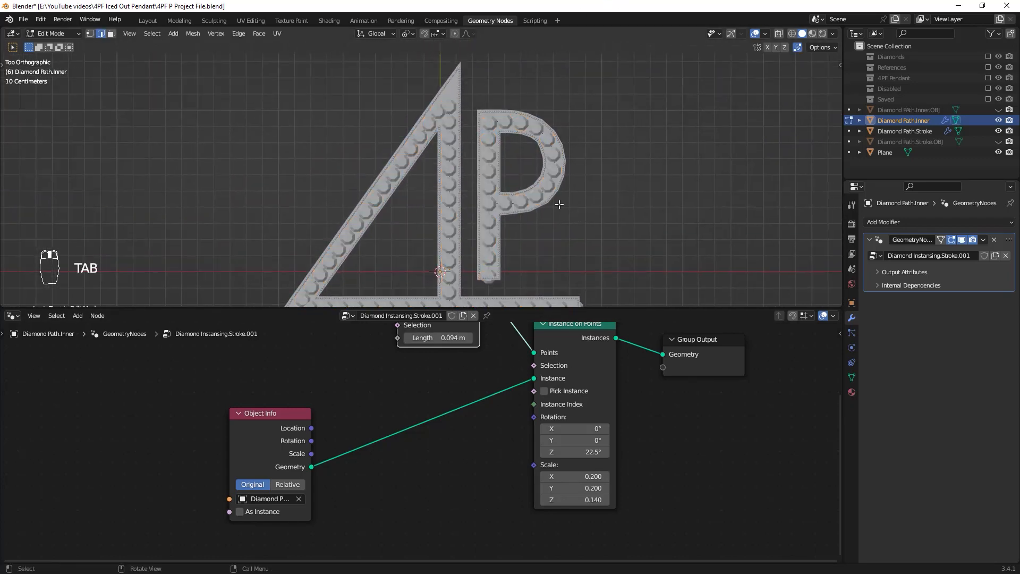
shift+middle_drag(469, 157, 480, 164)
key(alt+z)
shift+middle_drag(547, 125, 560, 177)
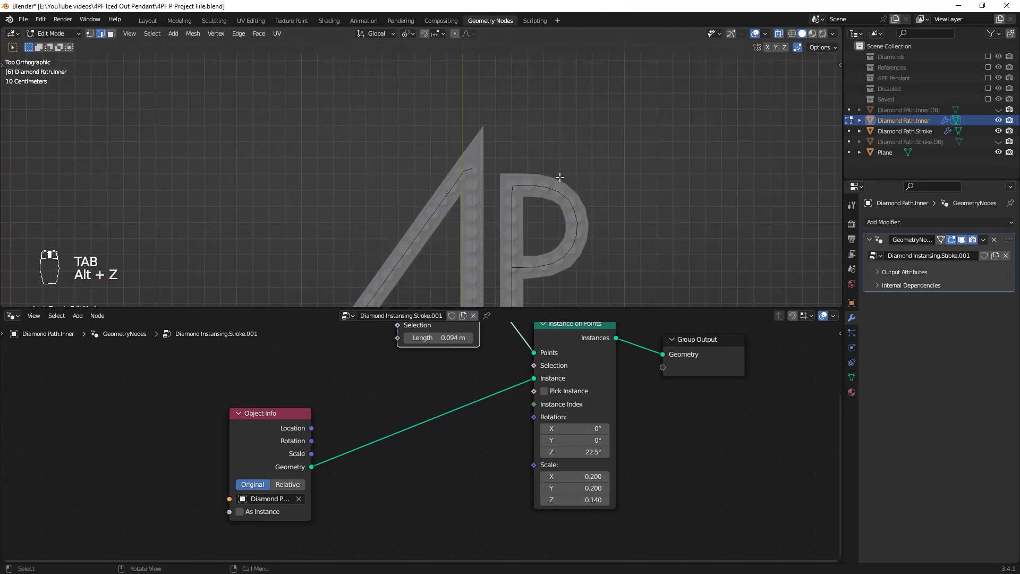
key(1)
scroll(533, 218, up, 5)
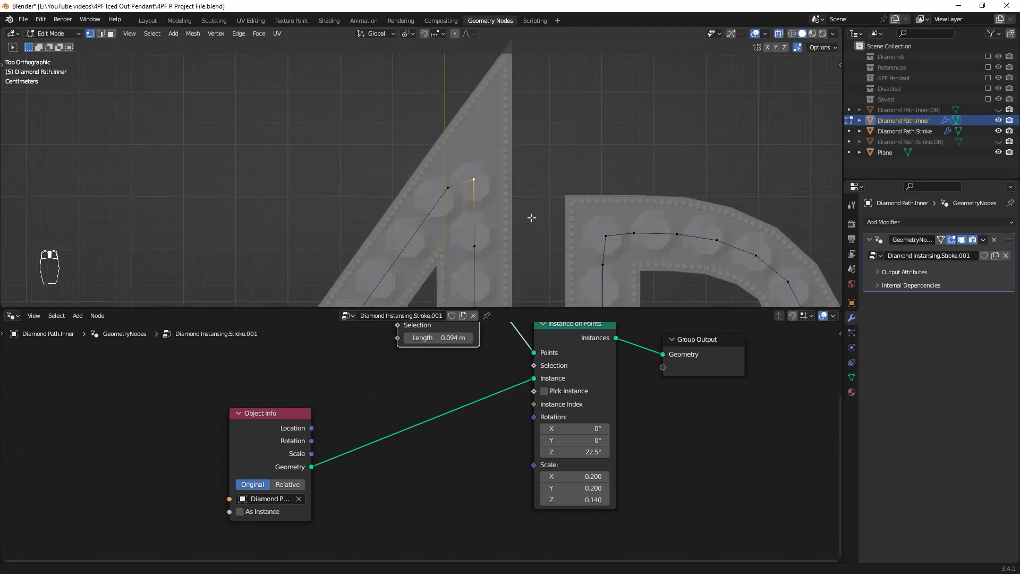
shift+scroll(494, 182, up, 1)
key(g)
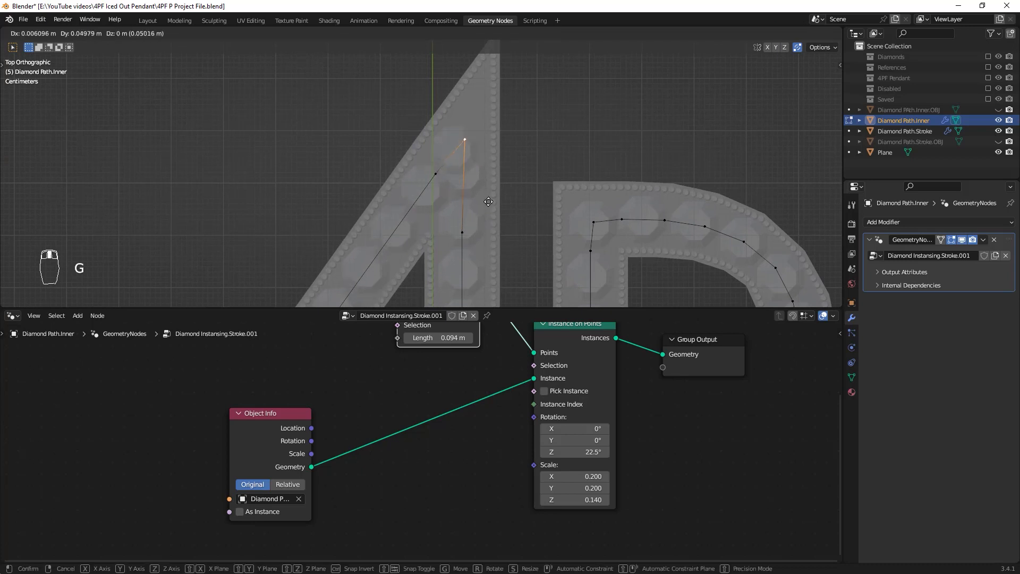
click(498, 168)
key(alt+z)
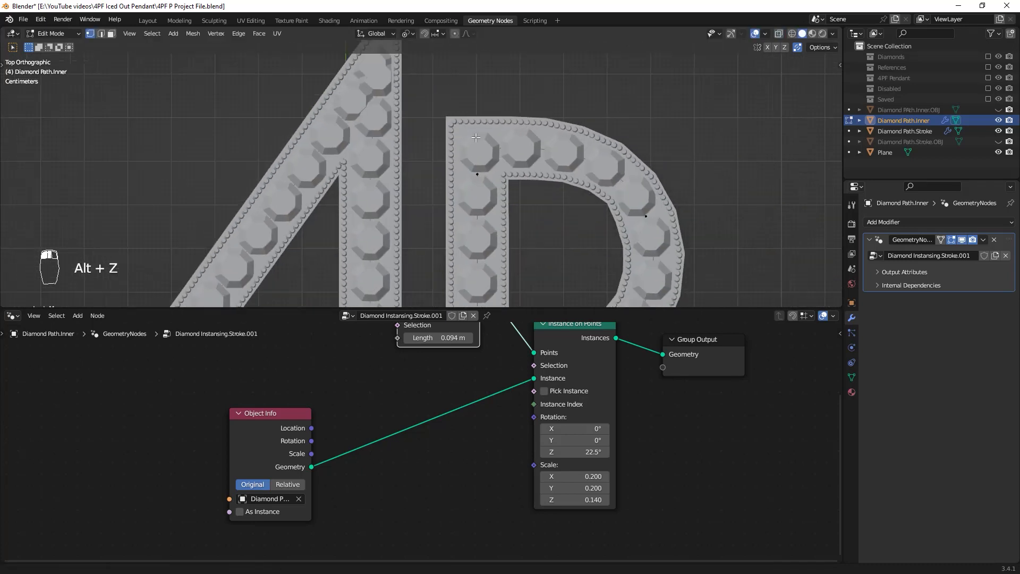
Move the lower end vertex of the P's stem path up along Y so the last diamond sits inside the rim
scroll(498, 164, down, 3)
scroll(518, 170, up, 5)
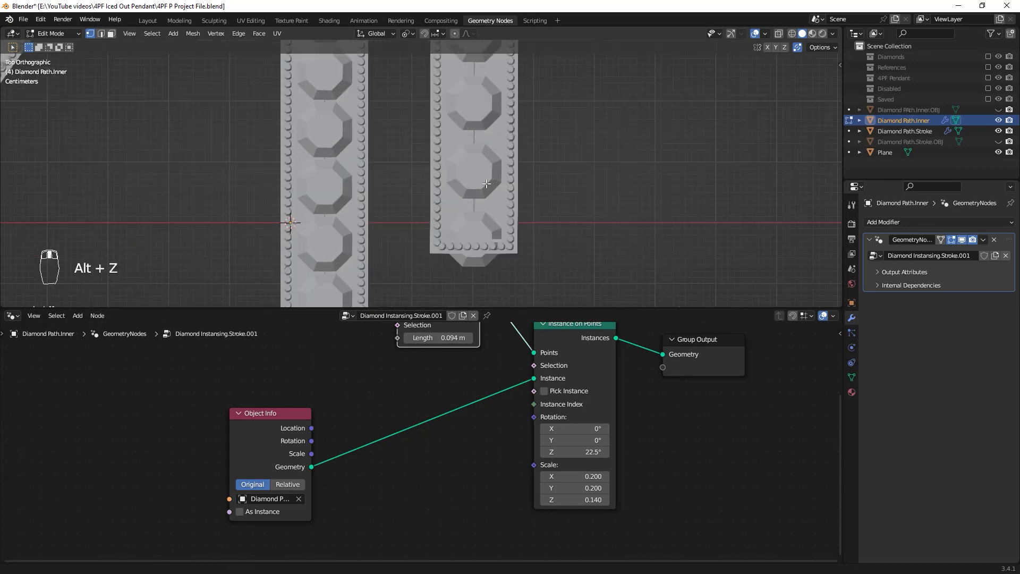
key(alt+z)
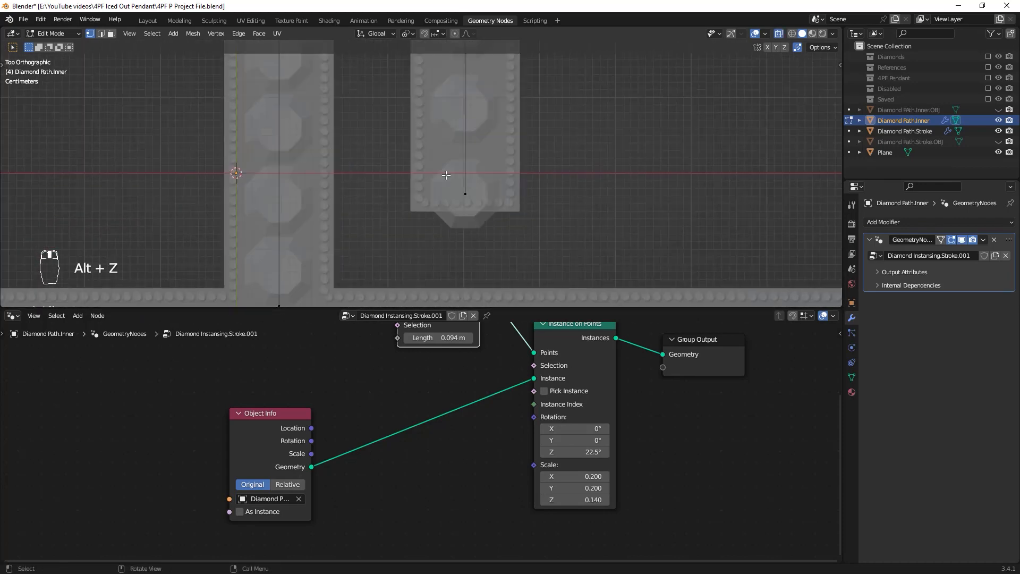
scroll(517, 213, up, 2)
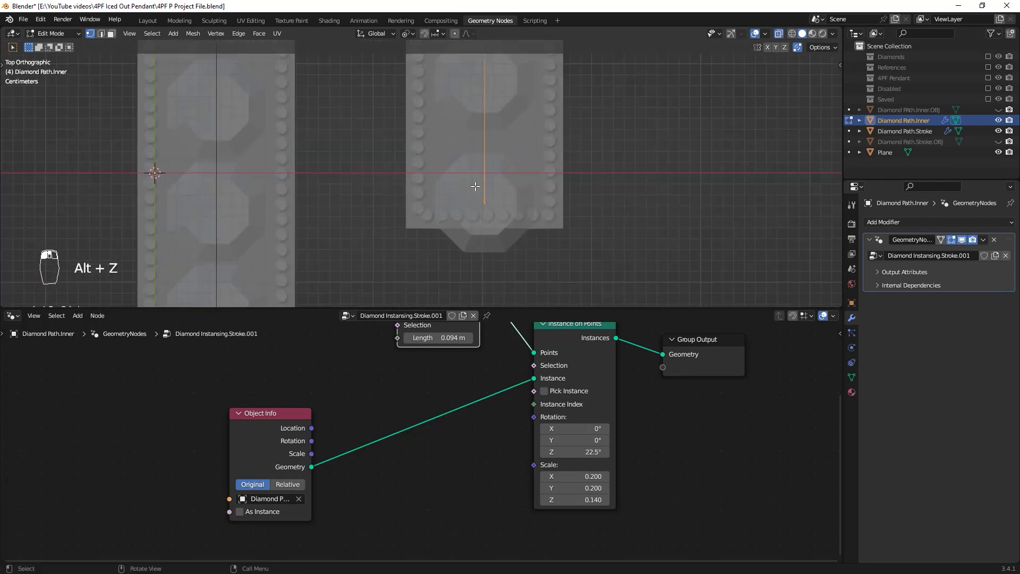
key(g)
key(y)
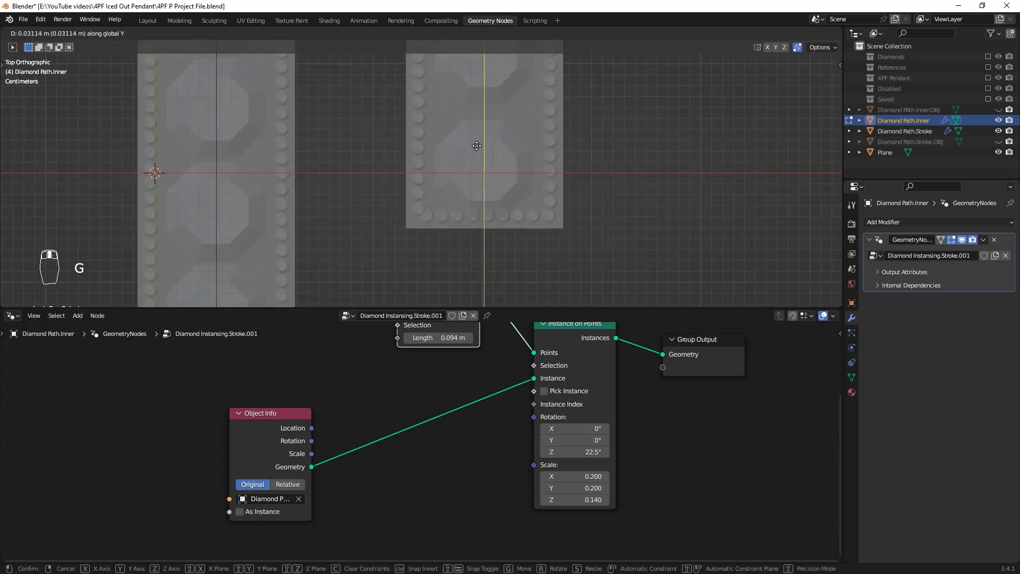
click(481, 142)
key(alt+z)
scroll(499, 170, down, 3)
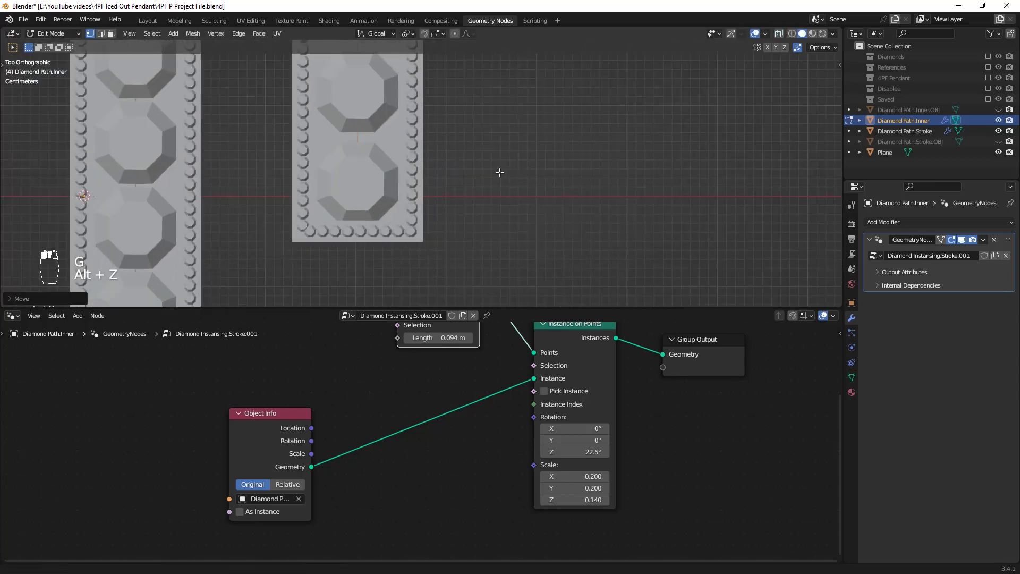
key(g)
key(y)
click(510, 140)
scroll(531, 151, down, 4)
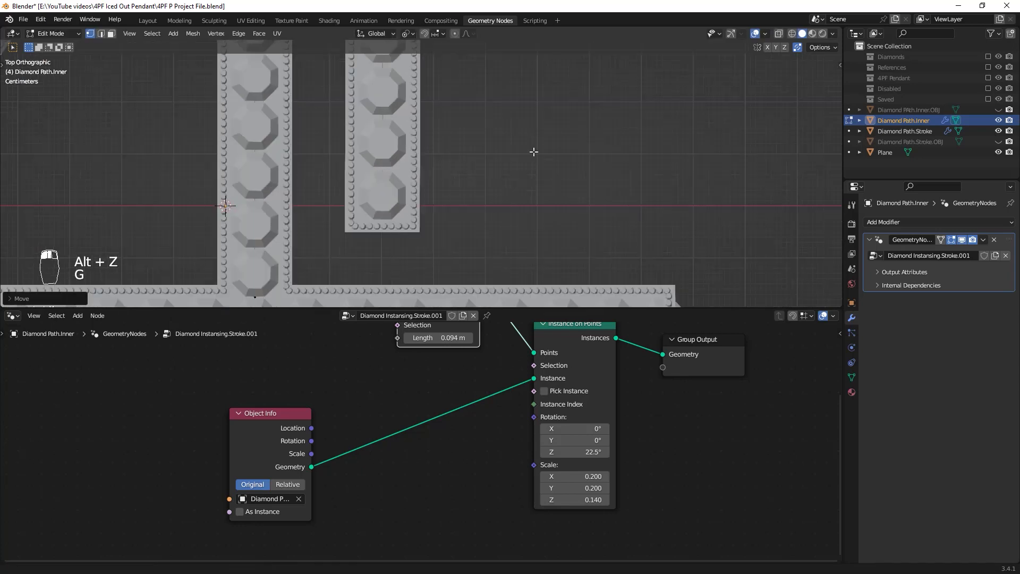
Select the end vertices of the F's two arms and move them about 0.045 m inward along X
scroll(472, 213, up, 3)
key(alt+z)
scroll(433, 230, up, 4)
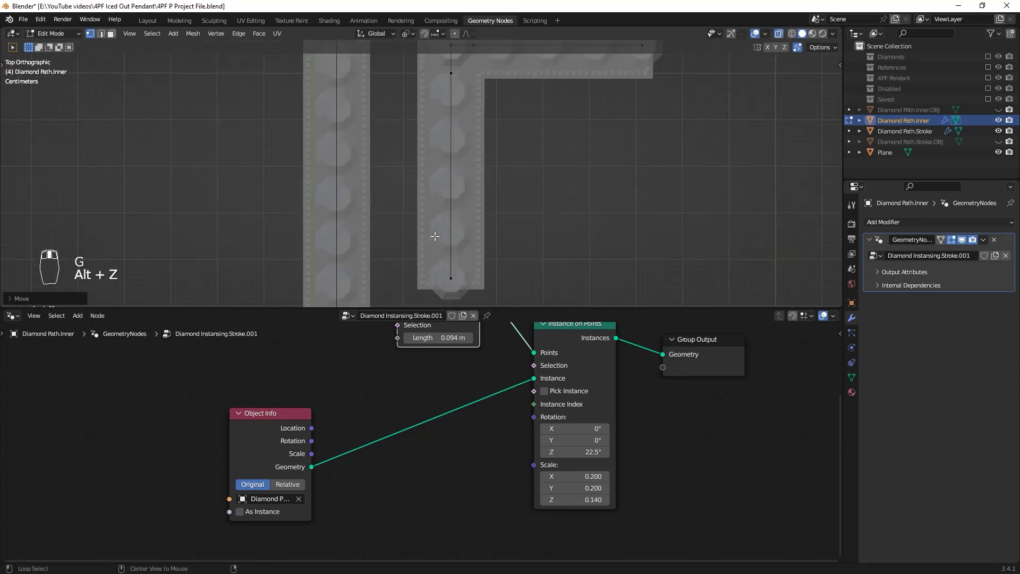
scroll(485, 187, down, 6)
scroll(534, 223, up, 2)
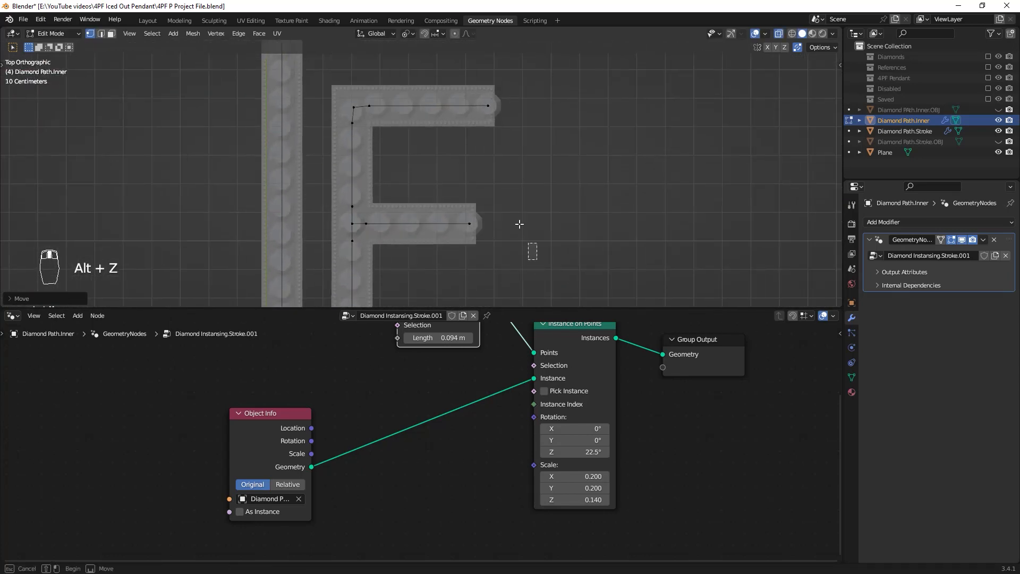
key(alt+z)
key(g)
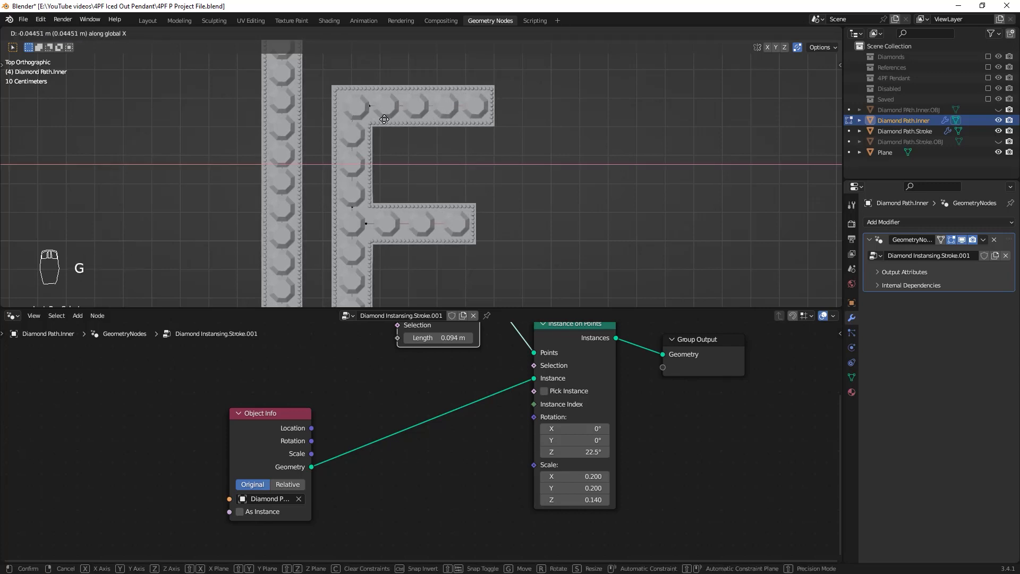
click(384, 119)
Select the lower end vertices of the 4's and F's stem paths and move them up along Y
shift+middle_drag(463, 239, 536, 101)
key(alt+z)
drag(317, 285, 484, 227)
key(alt+z)
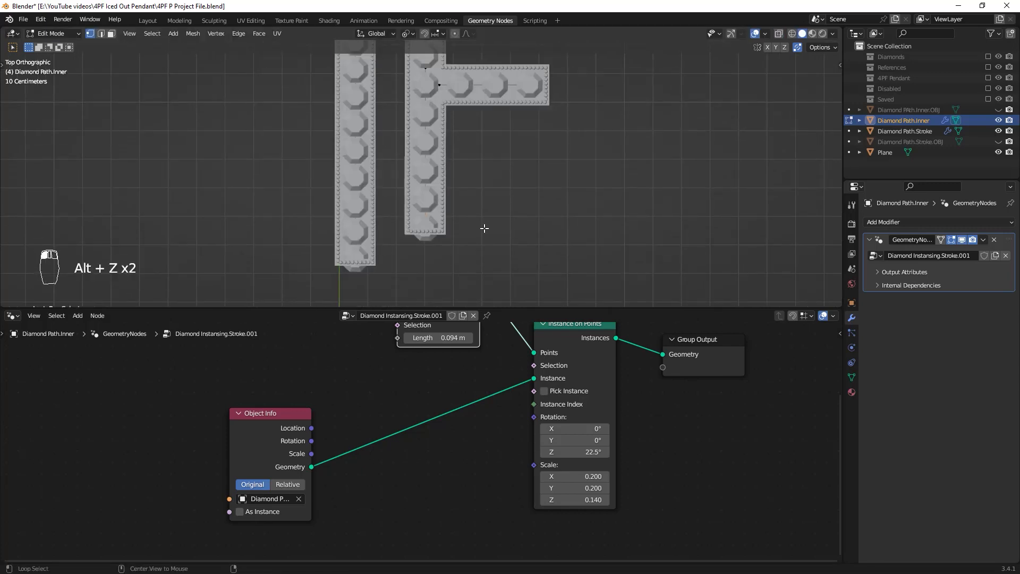
key(g)
key(y)
click(478, 155)
Box-select the path end at the bottom of the stems and fine-tune its position within the rim
shift+middle_drag(478, 155, 482, 186)
key(alt+z)
scroll(451, 179, up, 4)
drag(472, 139, 318, 229)
key(alt+z)
key(g)
click(161, 226)
scroll(339, 207, down, 7)
shift+middle_drag(563, 197, 486, 290)
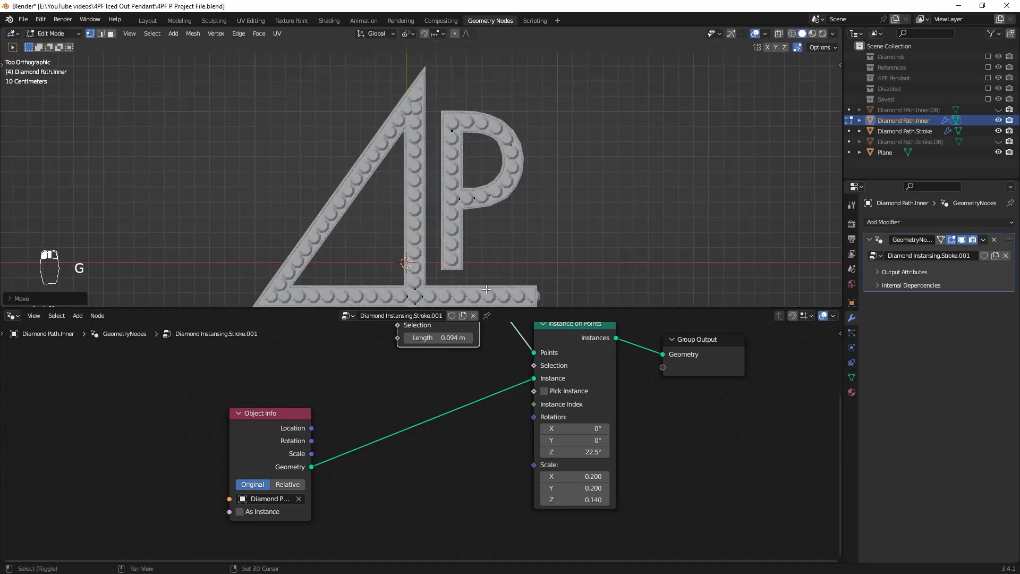
Return to Object Mode and inspect the inner diamonds across the pendant in Material Preview shading
key(Tab)
scroll(451, 154, up, 3)
scroll(496, 132, up, 2)
scroll(366, 129, up, 1)
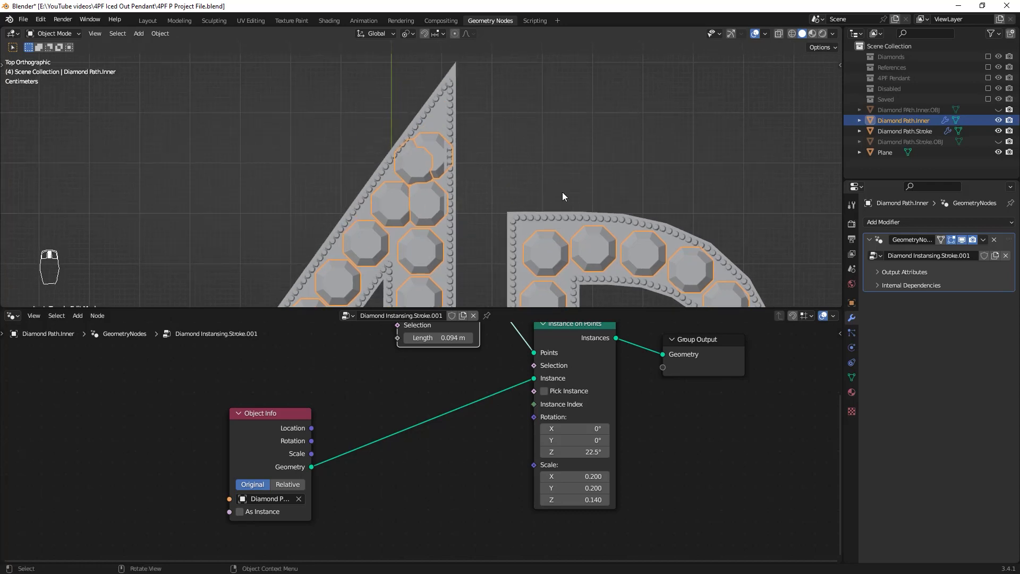
scroll(562, 195, down, 4)
mouse_move(535, 233)
shift+middle_down()
mouse_move(419, 132)
mouse_move(558, 200)
mouse_move(593, 147)
mouse_move(450, 141)
mouse_move(439, 192)
mouse_move(474, 149)
mouse_move(482, 207)
shift+middle_up()
key(z)
click(591, 142)
scroll(591, 142, down, 4)
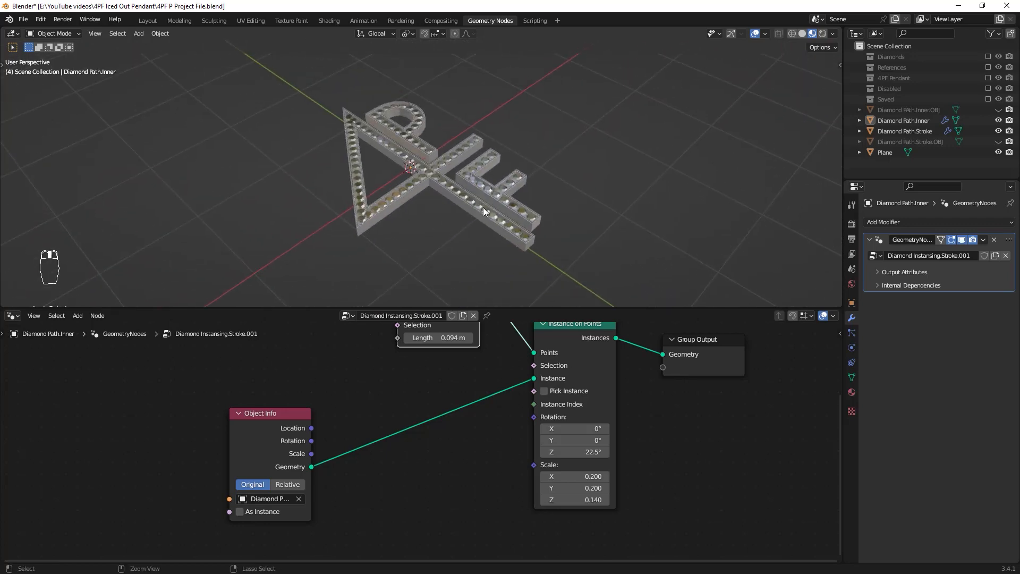
scroll(436, 168, up, 3)
mouse_move(437, 168)
middle_down()
mouse_move(507, 116)
mouse_move(406, 113)
mouse_move(416, 159)
mouse_move(372, 171)
mouse_move(309, 161)
mouse_move(364, 181)
mouse_move(454, 167)
middle_up()
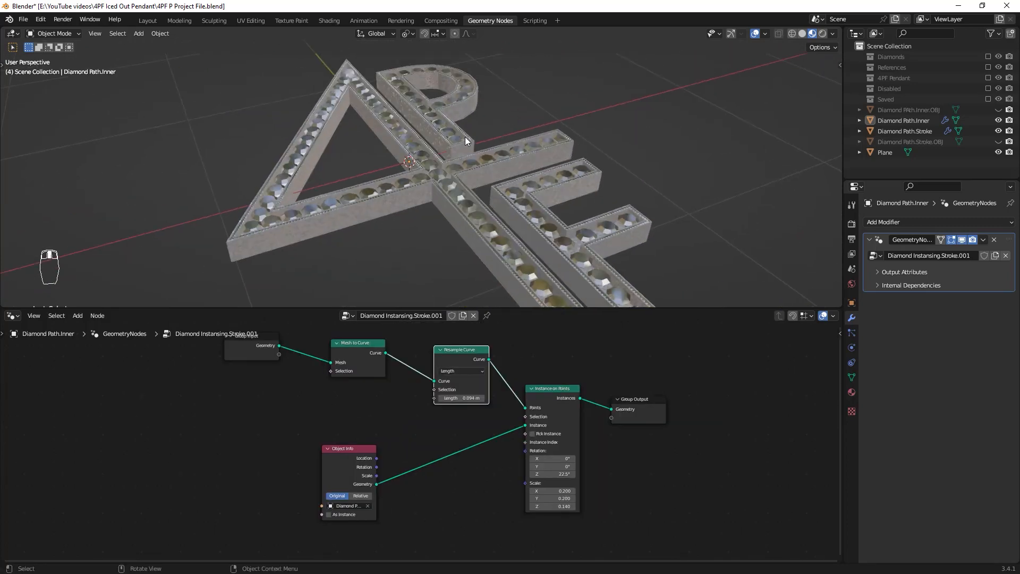
middle_drag(464, 136, 494, 243)
scroll(493, 213, up, 3)
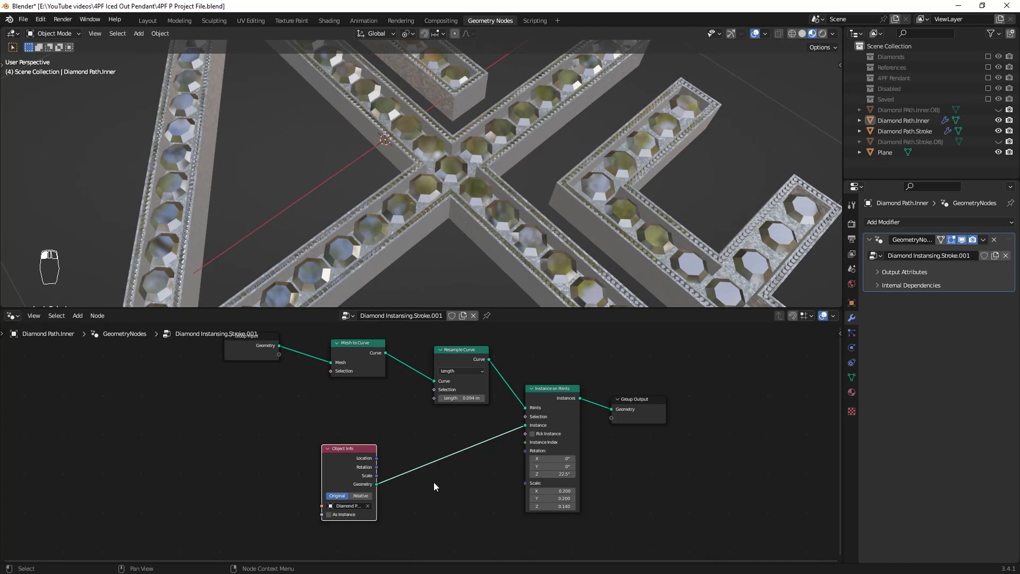
Change the Object Info node's object to Diamond Path.Inner.OBJ for the inner diamond instances
middle_drag(374, 533, 398, 480)
scroll(396, 464, up, 2)
click(363, 456)
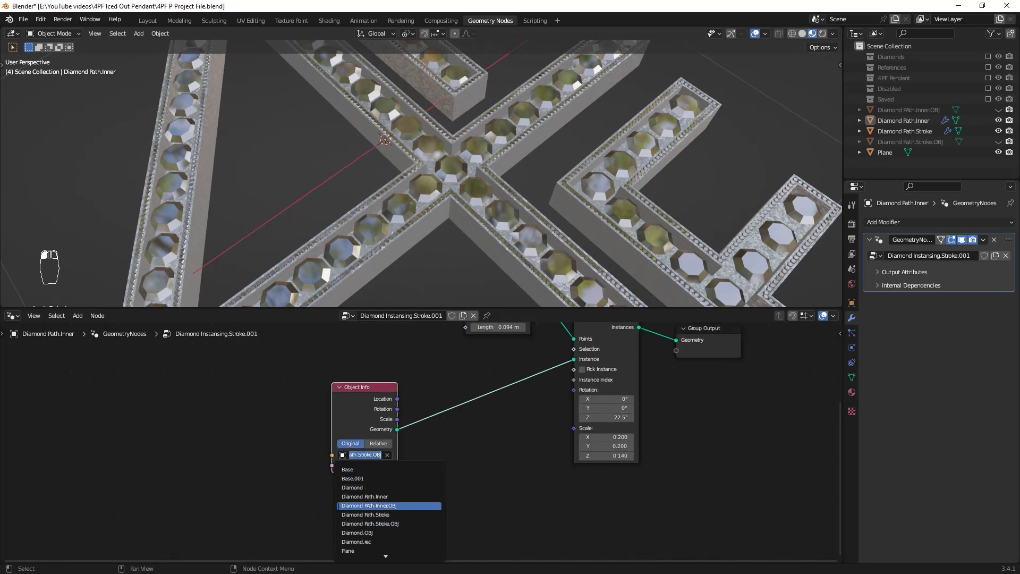
click(409, 505)
middle_drag(420, 202, 549, 189)
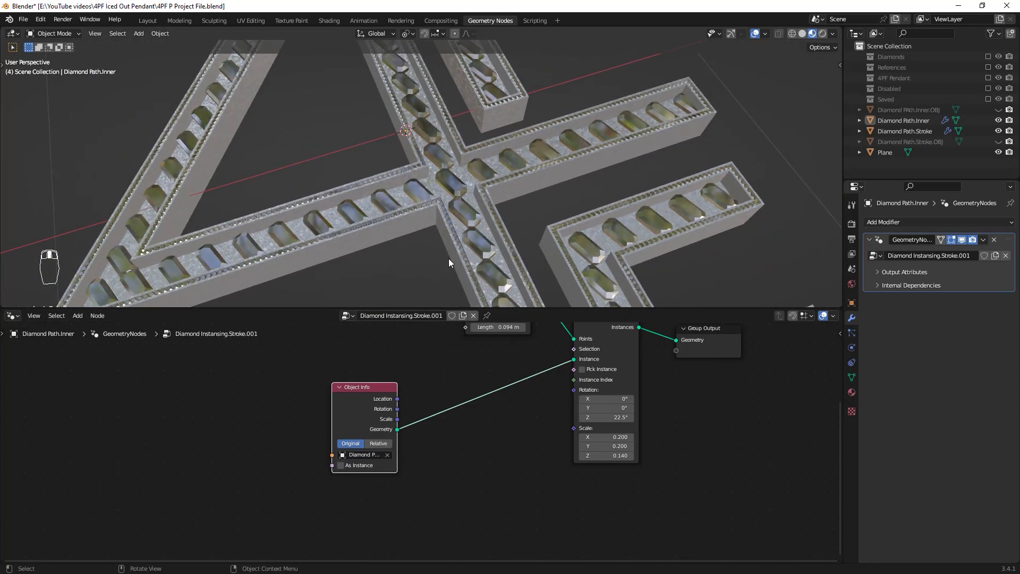
middle_drag(448, 258, 585, 187)
Set the Instance on Points Z rotation to 0° and its scale to 0.2 on all three axes
middle_drag(666, 375, 623, 494)
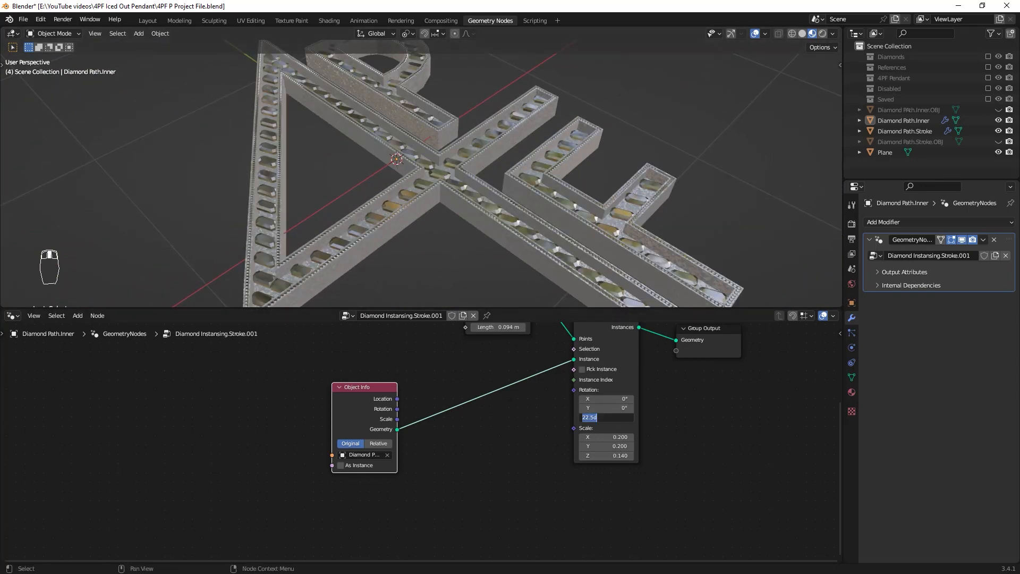
text(0)
key(Return)
middle_drag(575, 146, 479, 201)
scroll(469, 185, up, 3)
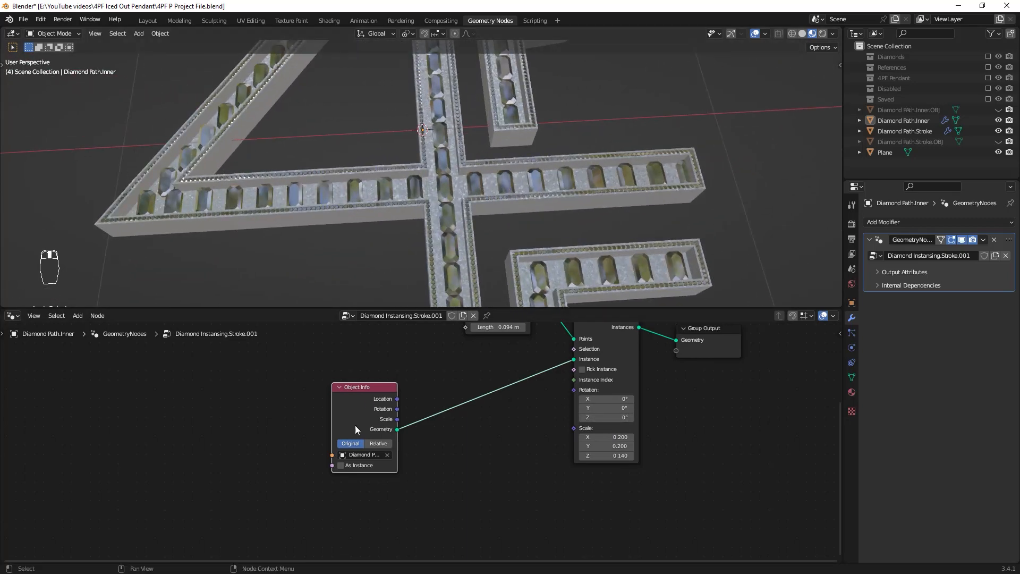
drag(355, 429, 412, 417)
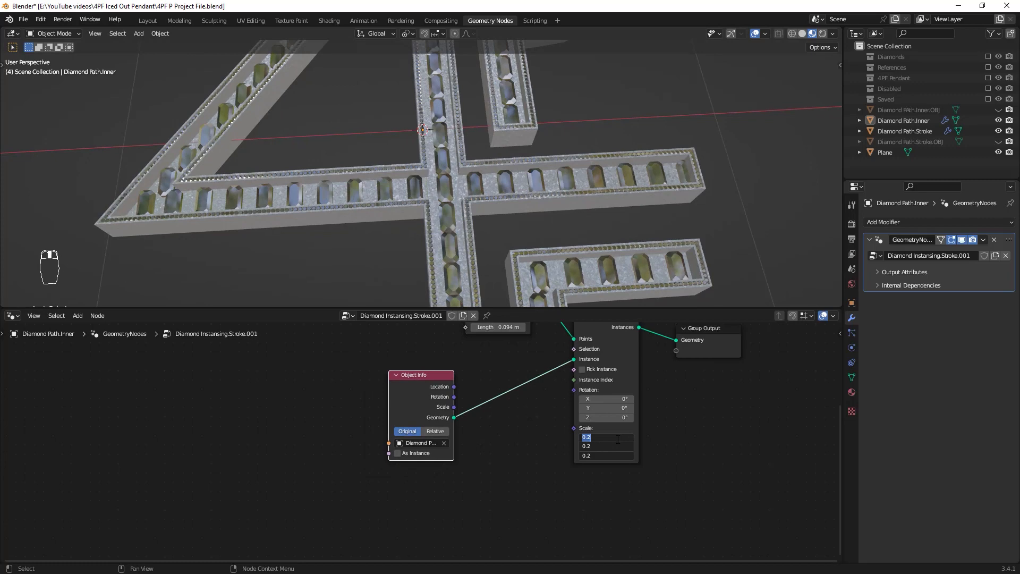
key(Return)
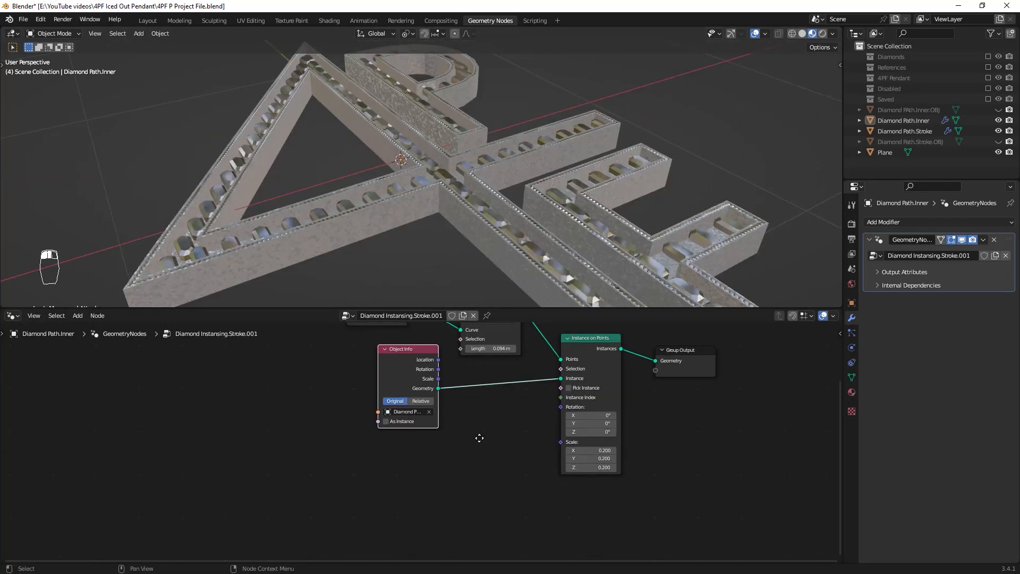
Add a Random Value node below the Object Info node and set its data type to Vector
scroll(494, 430, down, 1)
key(shift+a)
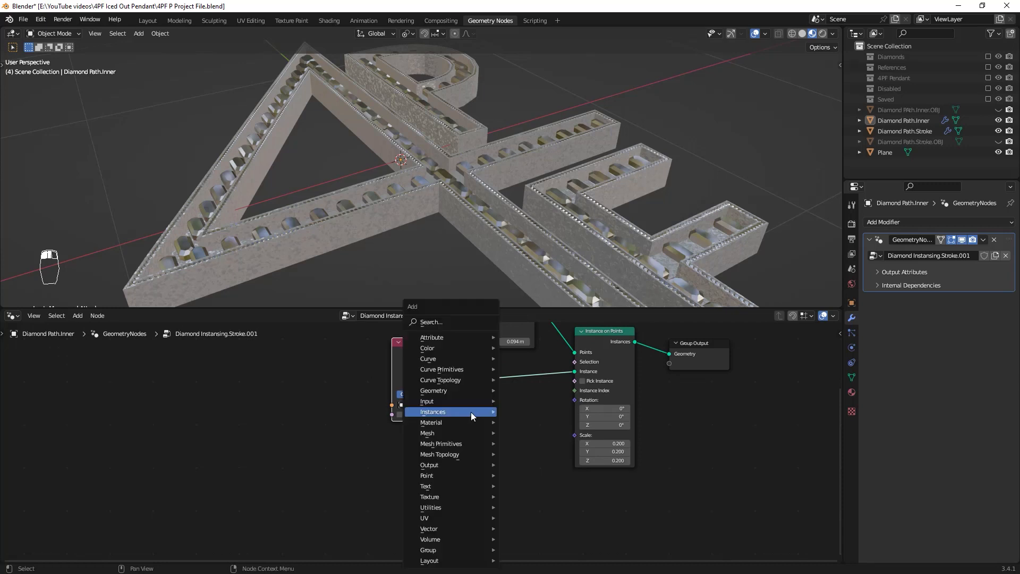
click(447, 321)
text(ra)
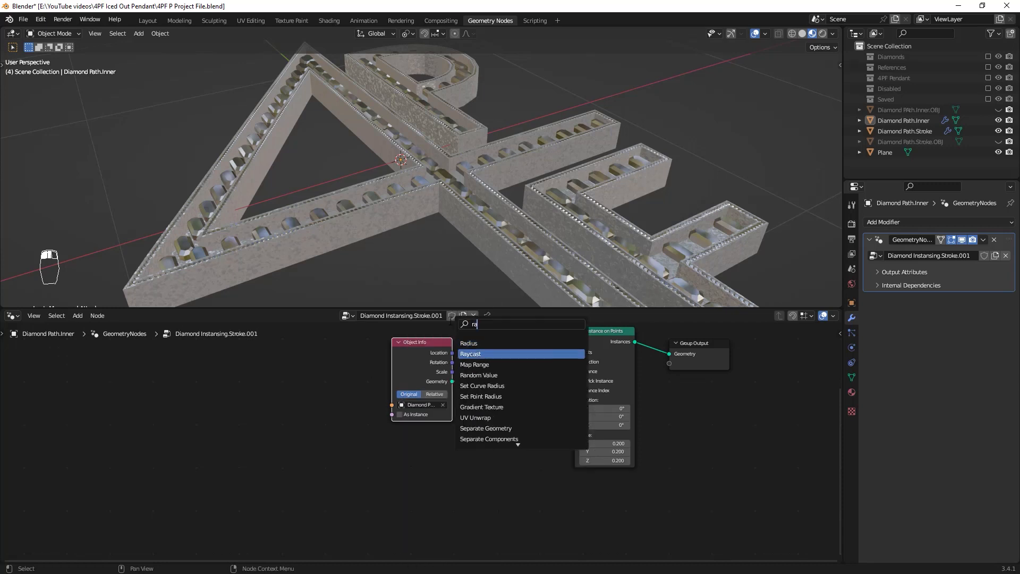
text(ndom)
key(Return)
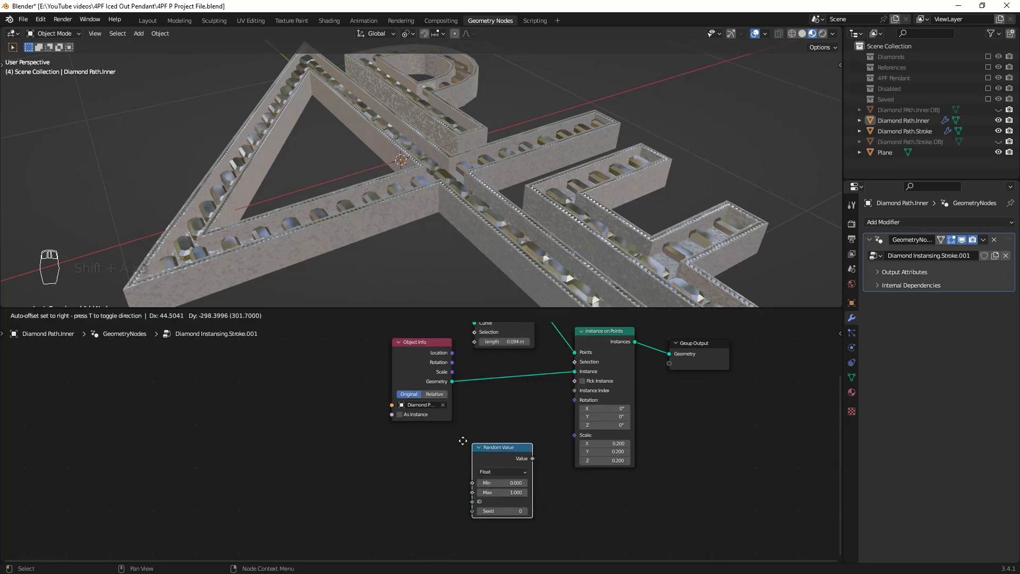
click(462, 422)
scroll(537, 467, up, 3)
middle_drag(521, 447, 502, 402)
scroll(488, 404, up, 1)
click(474, 402)
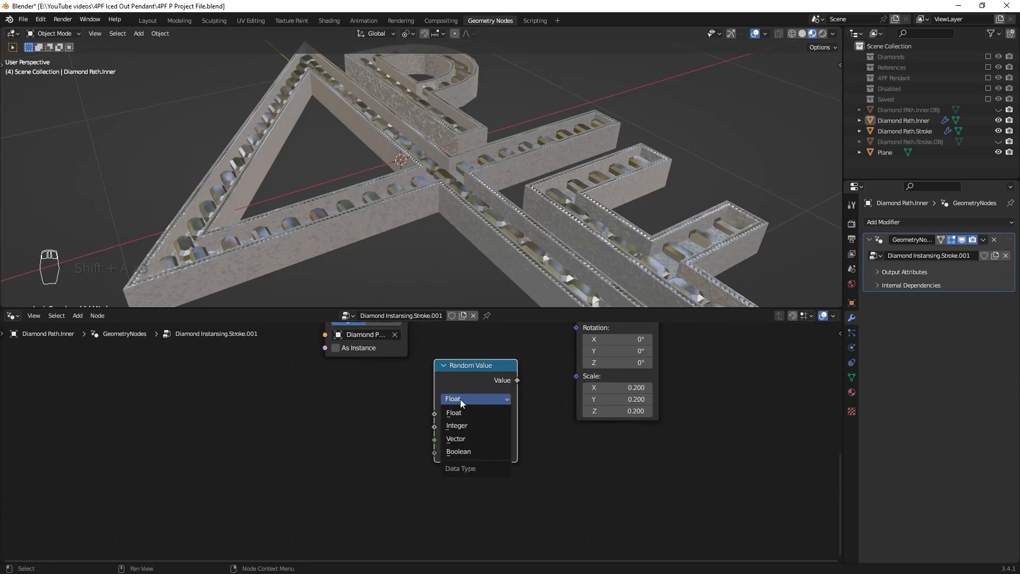
click(462, 440)
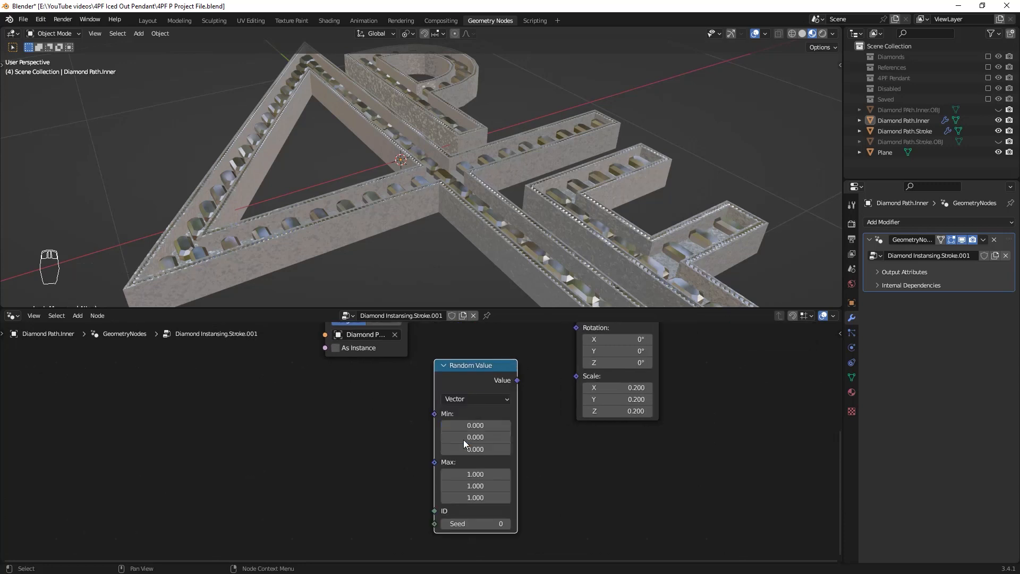
Connect the Random Value node's Value output to the Scale input of Instance on Points
click(453, 402)
drag(521, 381, 565, 370)
scroll(528, 380, down, 1)
middle_drag(527, 380, 485, 399)
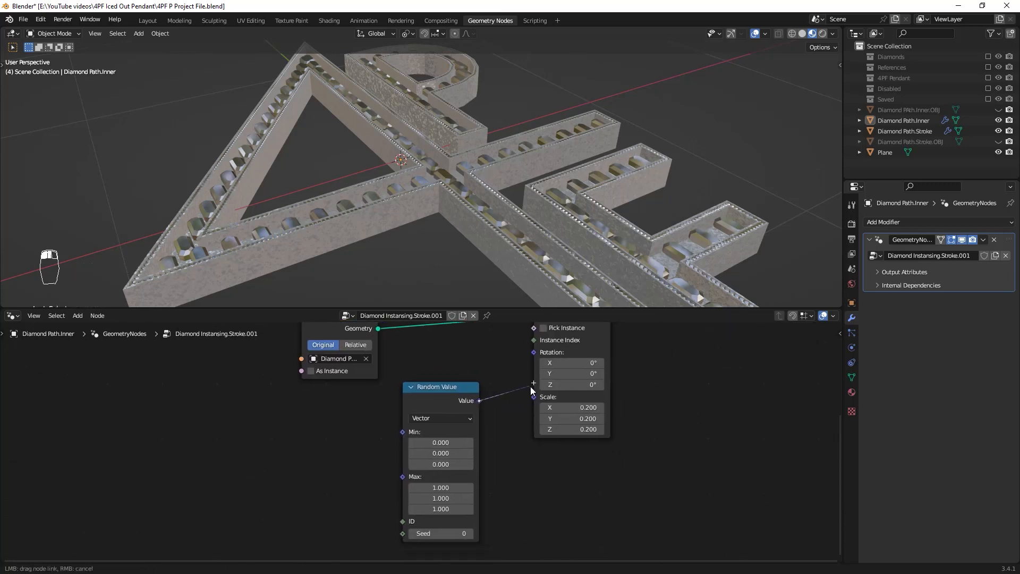
drag(479, 400, 533, 397)
drag(465, 390, 481, 366)
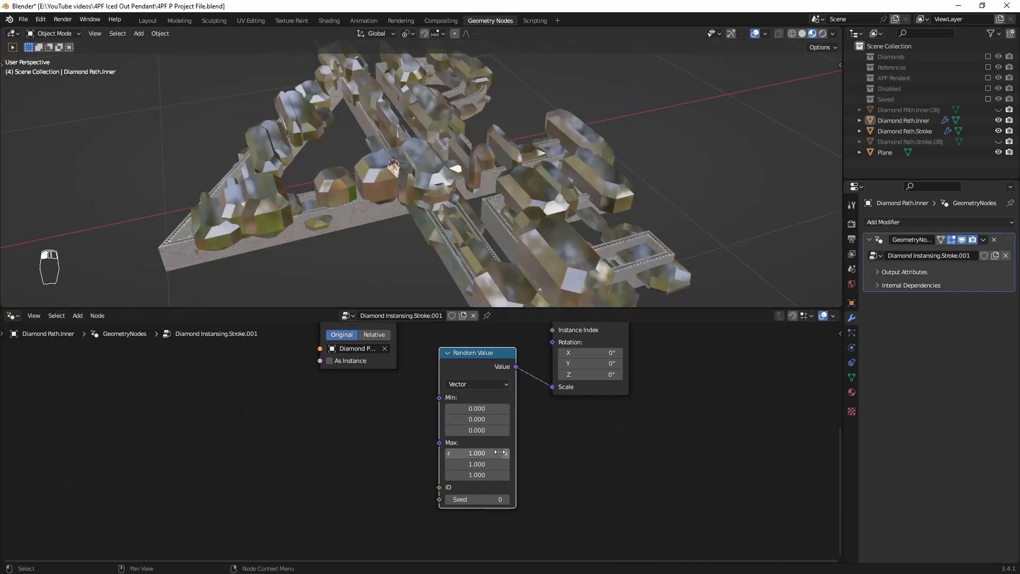
Set all three Max components of the Random Value node to 0.2
drag(500, 453, 500, 464)
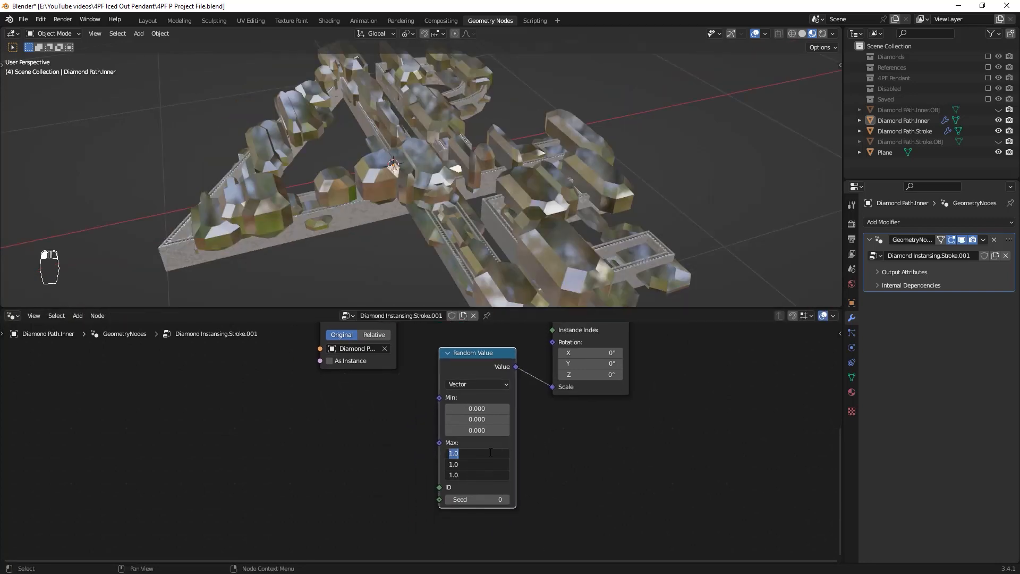
key(Return)
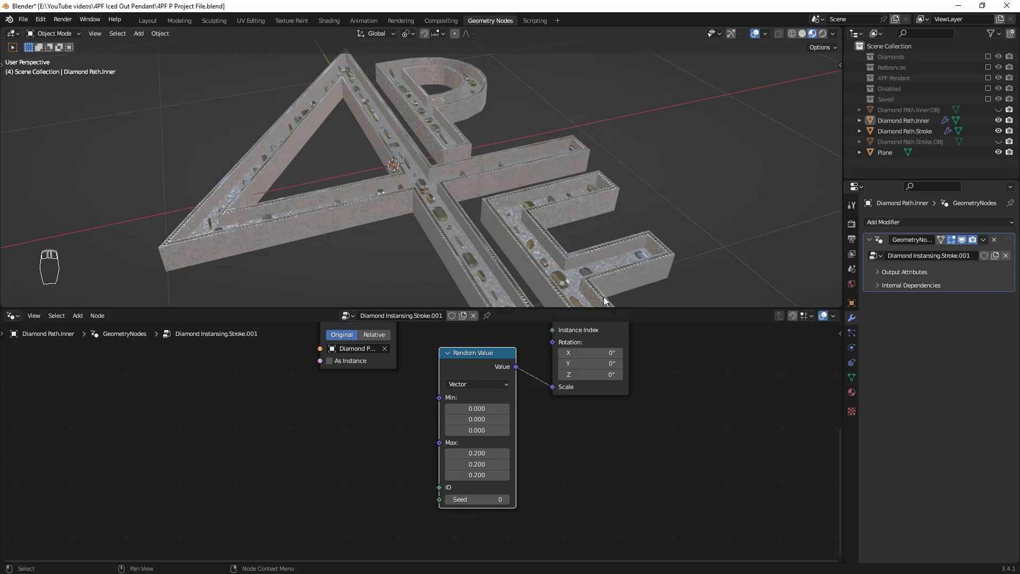
middle_drag(580, 208, 567, 234)
scroll(566, 215, up, 3)
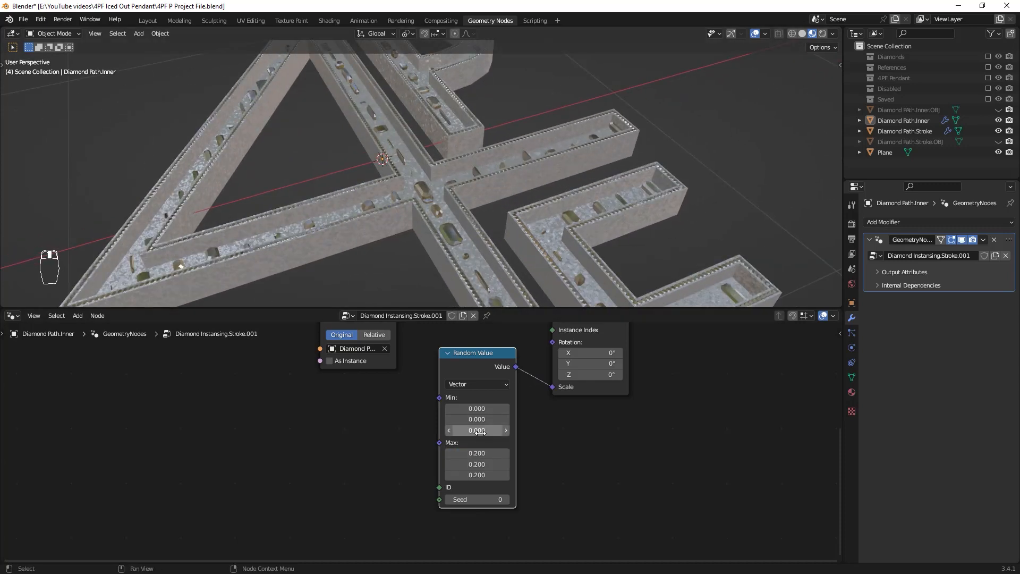
Set all three Min components of the Random Value node to 0.2
drag(479, 431, 479, 408)
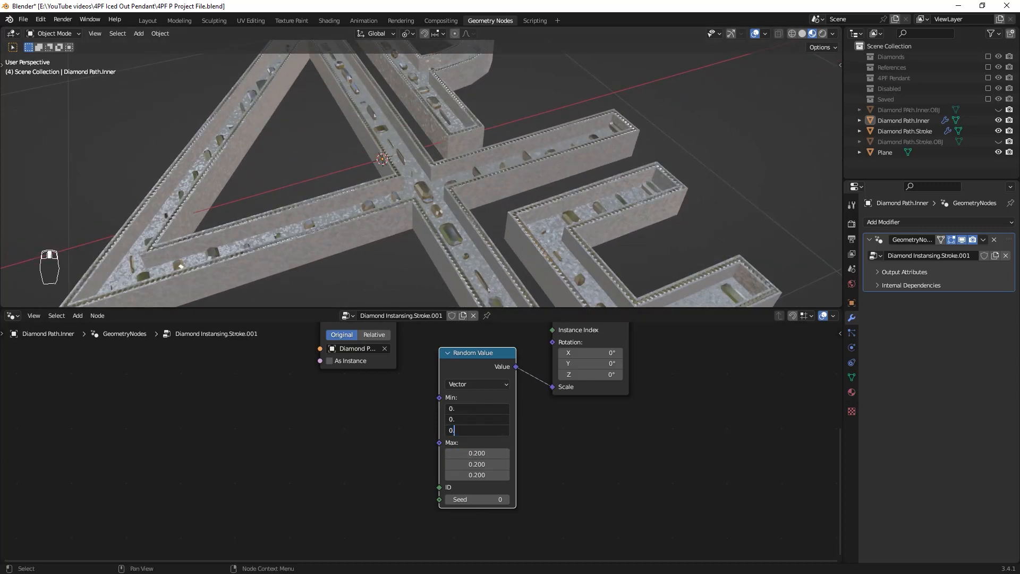
key(Return)
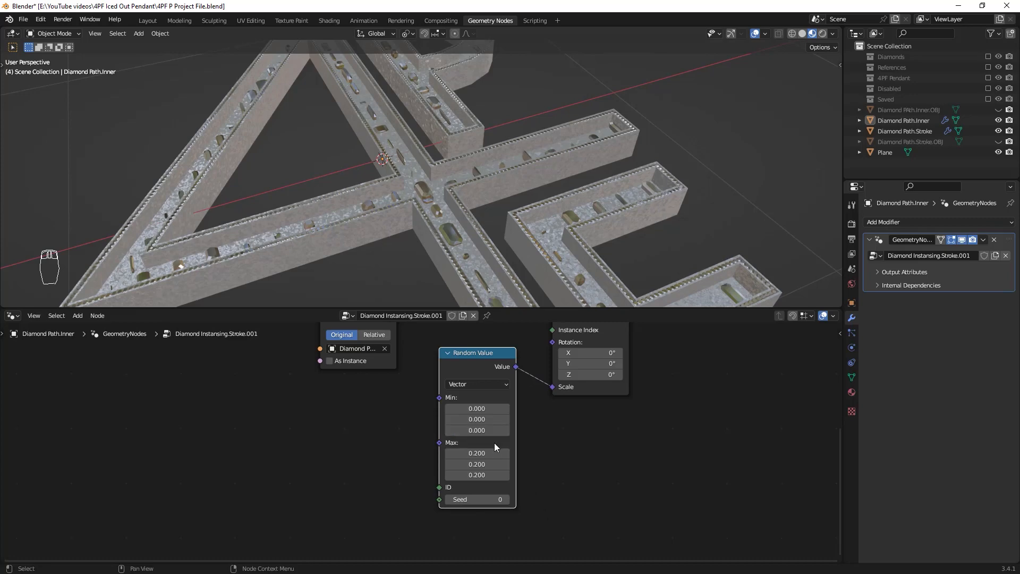
drag(494, 446, 493, 436)
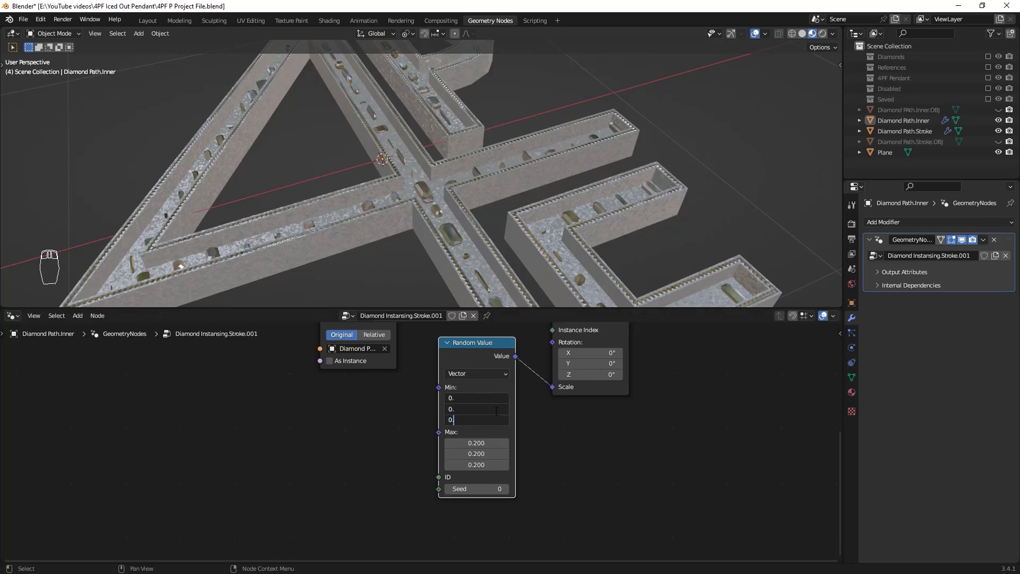
key(Return)
mouse_move(462, 239)
middle_down()
mouse_move(443, 272)
mouse_move(499, 224)
mouse_move(520, 221)
mouse_move(466, 236)
middle_up()
scroll(505, 220, up, 3)
middle_drag(541, 206, 491, 228)
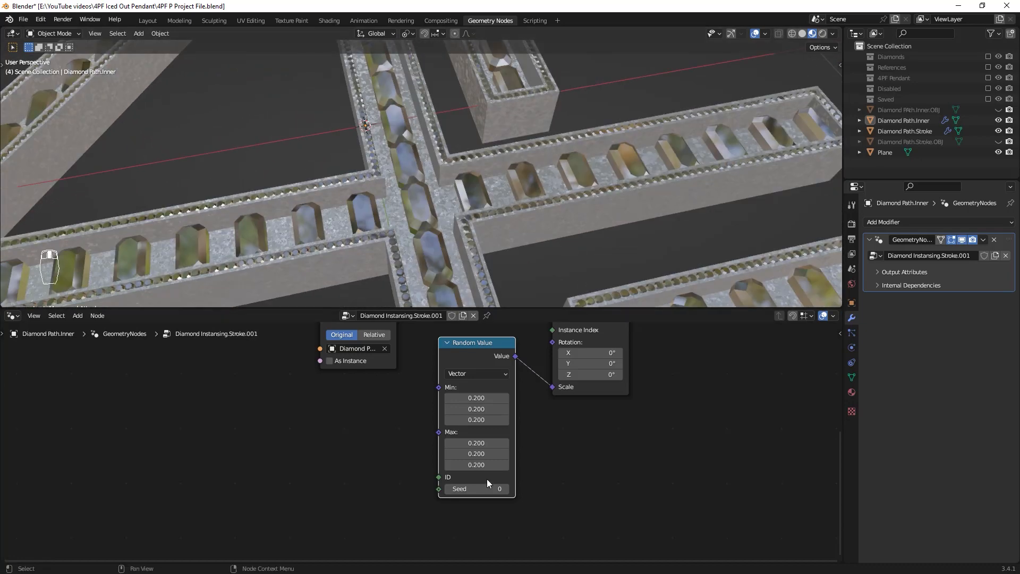
Reduce the Resample Curve length to 0.044 m to pack the inner diamonds closer together
middle_drag(500, 282, 501, 287)
middle_drag(512, 467, 501, 534)
middle_drag(492, 354, 493, 454)
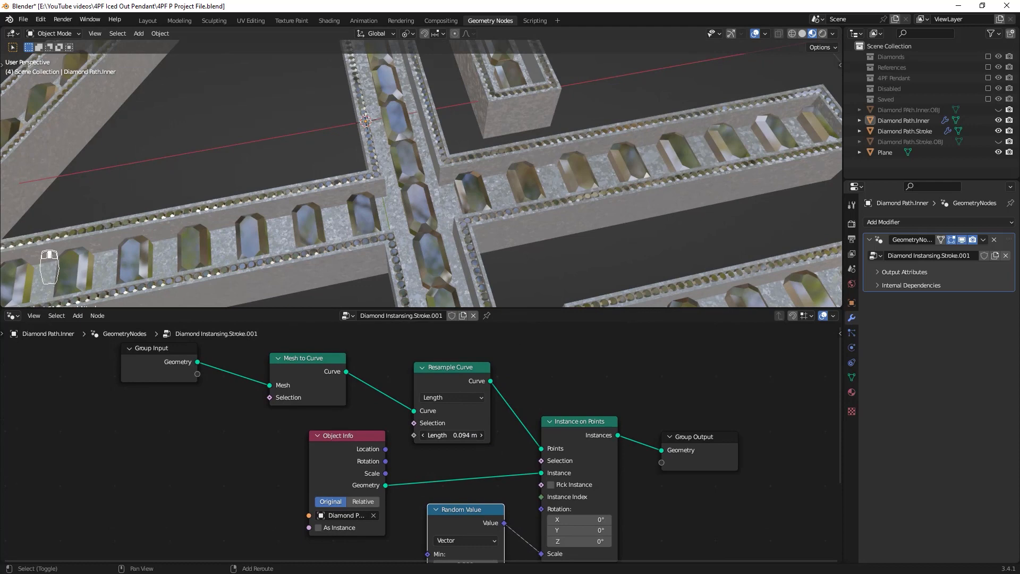
drag(453, 434, 435, 434)
middle_drag(477, 243, 533, 234)
middle_drag(460, 444, 482, 405)
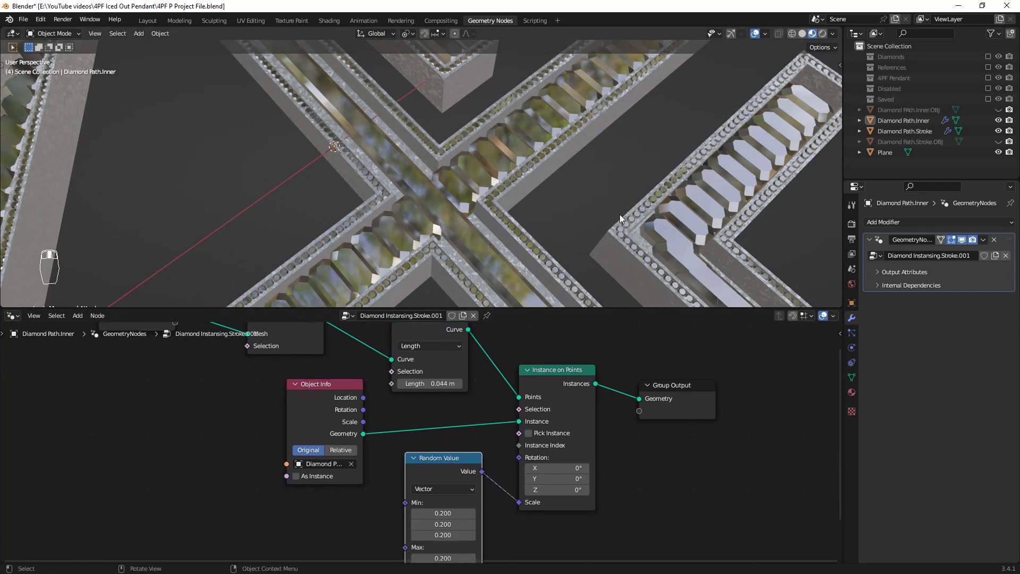
Set the Random Value node's Min X to 0.050, and try a Max X of 0.160, undoing that last change
middle_drag(620, 214, 574, 197)
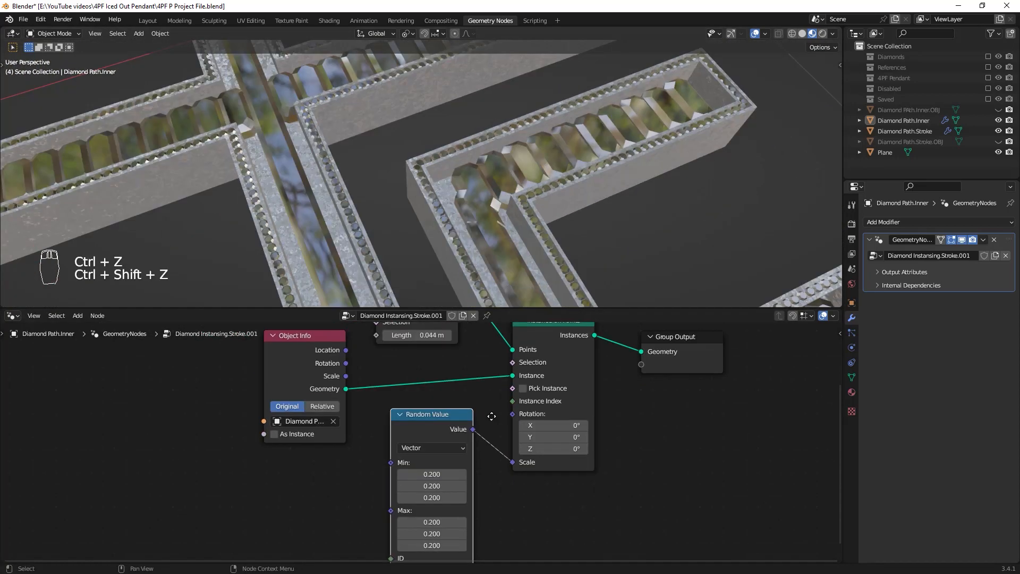
middle_drag(492, 417, 490, 386)
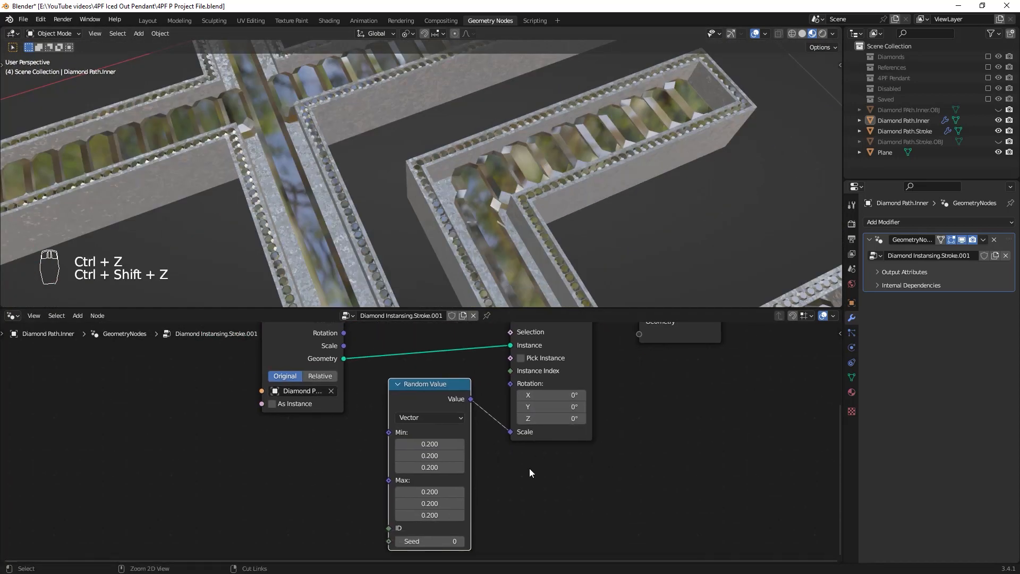
scroll(491, 497, up, 2)
middle_drag(460, 419, 492, 385)
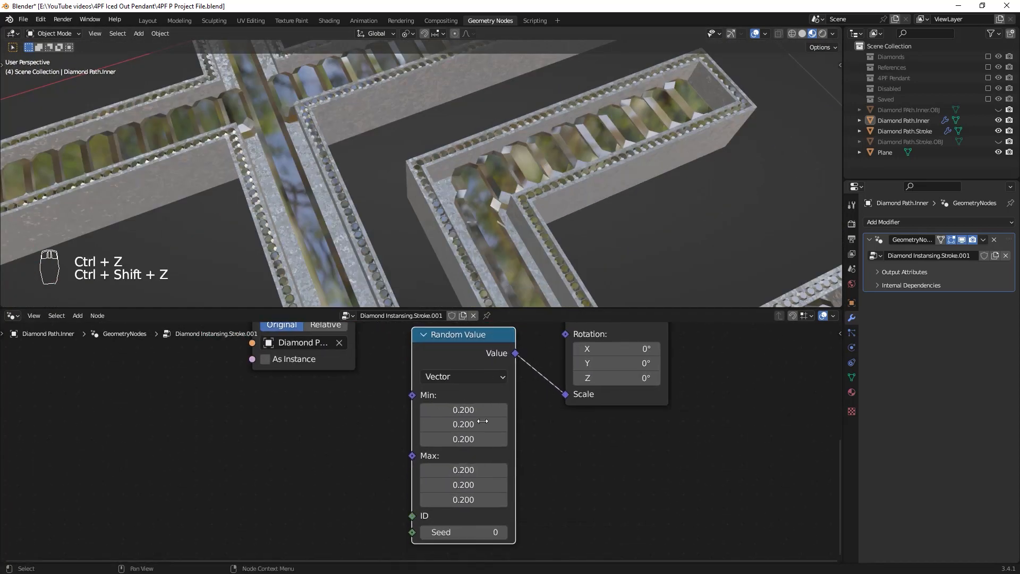
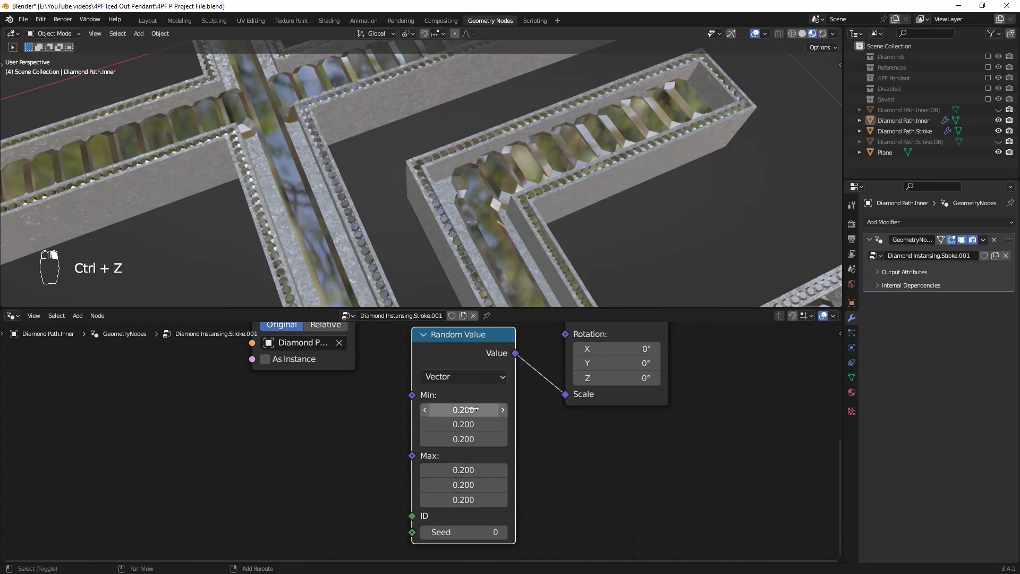
drag(464, 410, 440, 409)
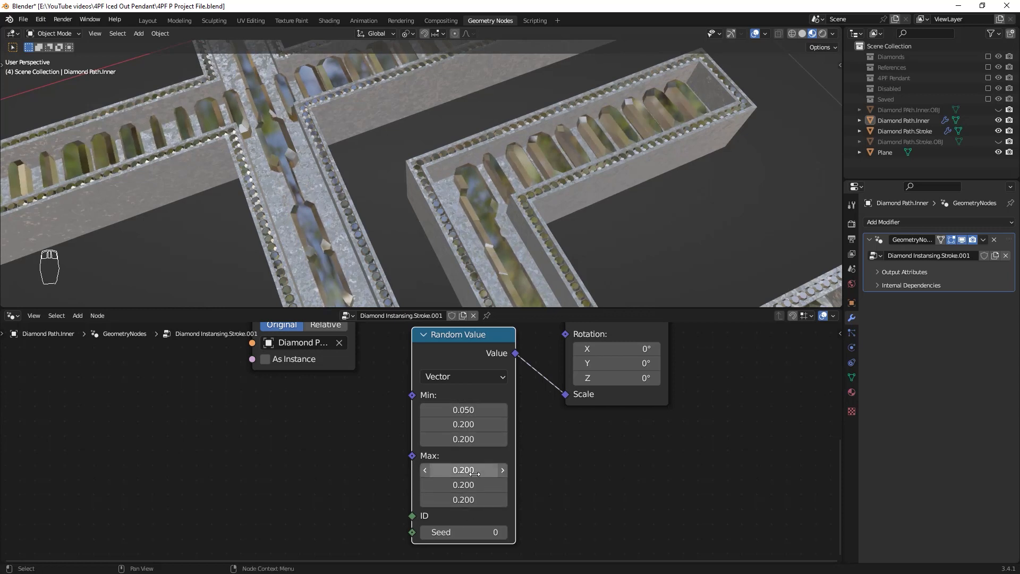
drag(468, 469, 462, 470)
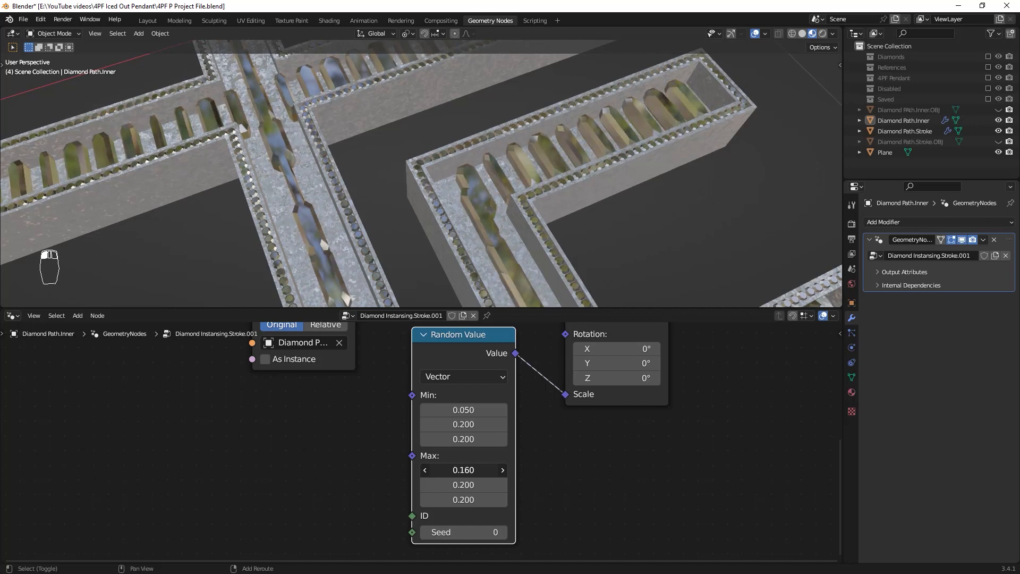
key(ctrl+z)
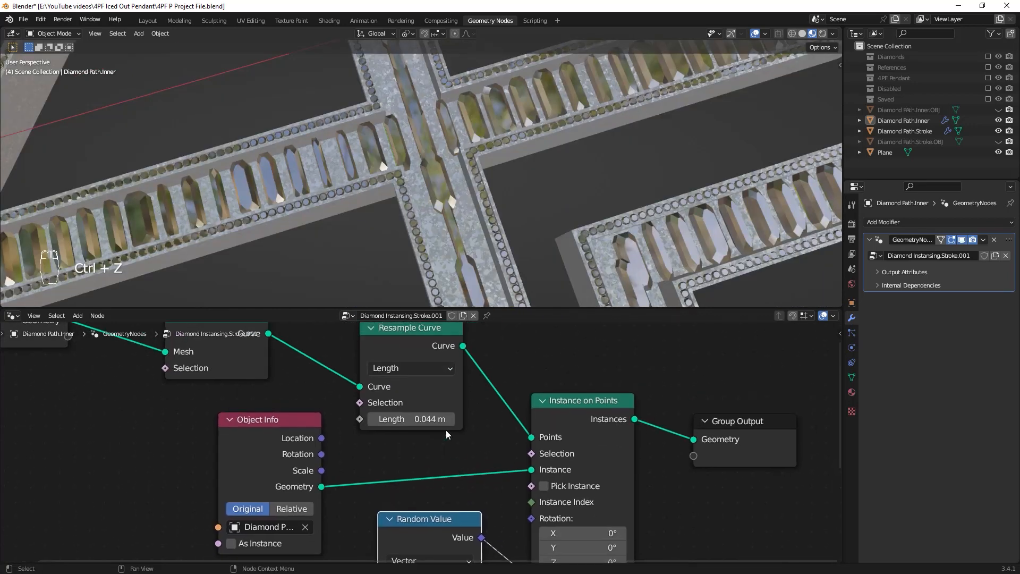
Spread out the Group Input and Mesh to Curve nodes to make room at the start of the node tree
drag(411, 419, 420, 419)
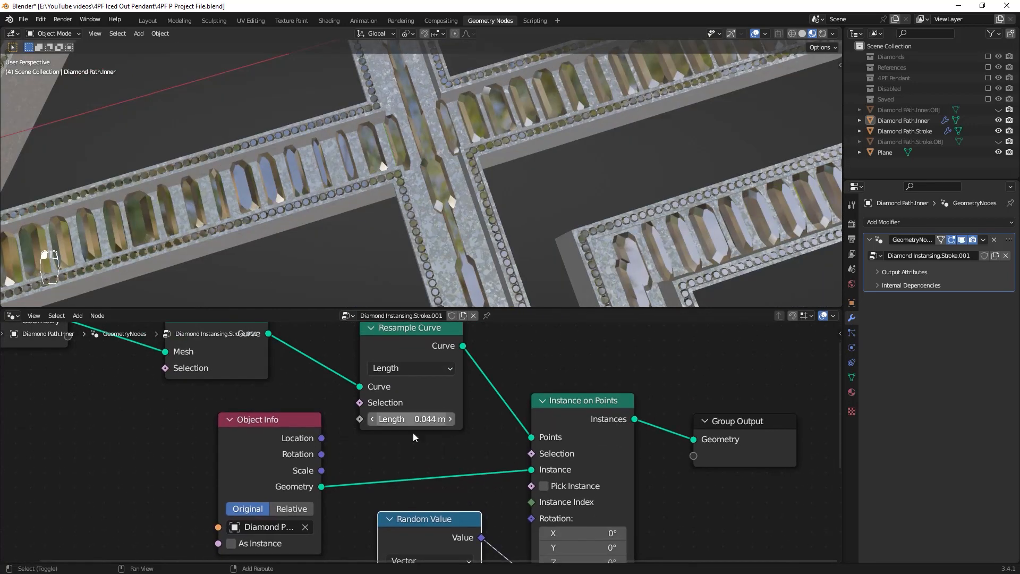
middle_drag(414, 437, 565, 369)
drag(399, 370, 297, 431)
middle_drag(446, 392, 450, 460)
middle_drag(340, 408, 362, 494)
drag(375, 422, 377, 368)
drag(194, 403, 186, 376)
Add a Math node below the Mesh to Curve node and set its operation to Multiply
key(shift+a)
click(314, 320)
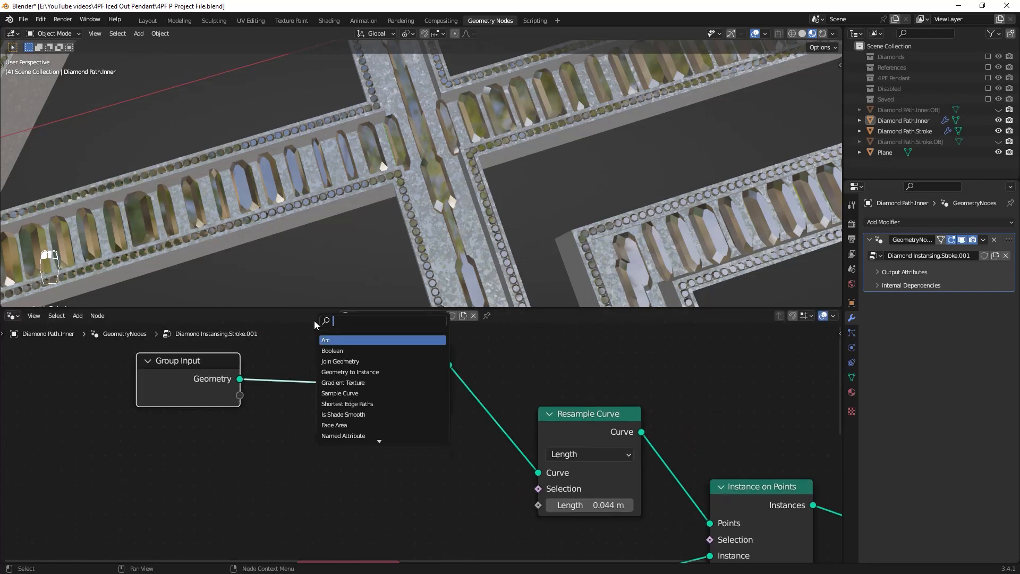
text(math)
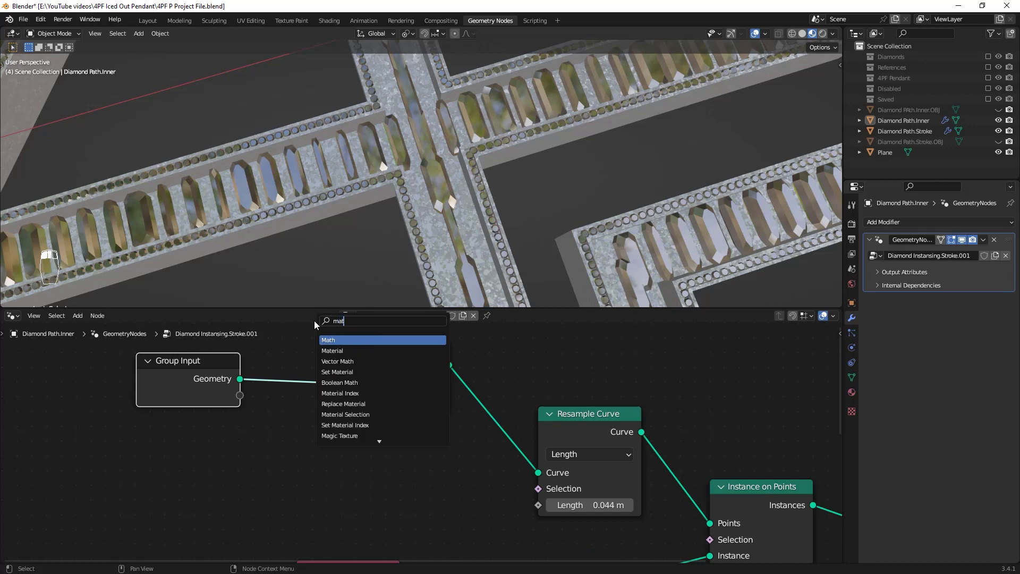
key(Return)
click(334, 455)
click(365, 486)
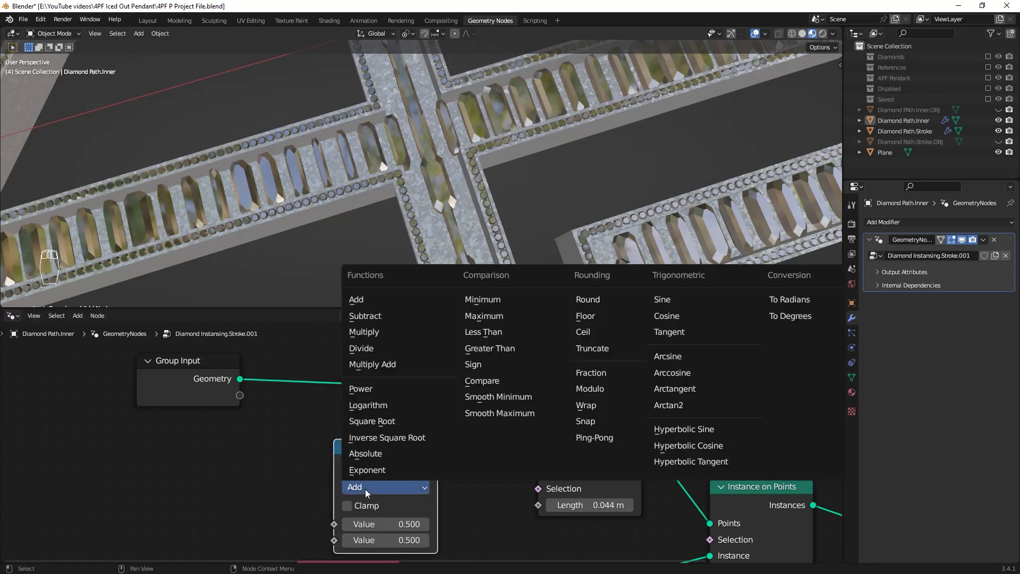
click(357, 333)
middle_drag(442, 495, 452, 445)
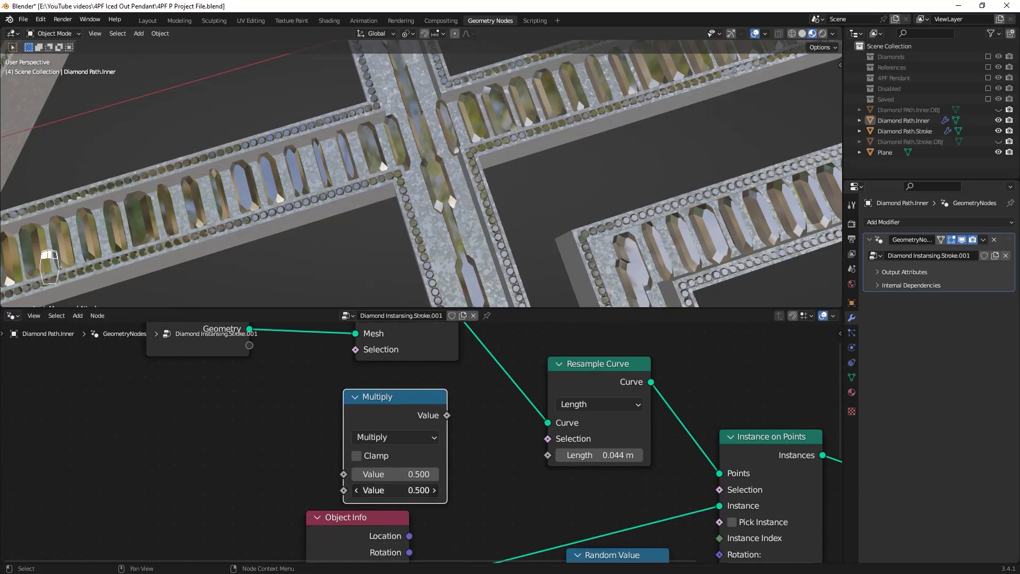
Drive the Resample Curve length with the Multiply node using values 3.100 and 0.005, and undo a trial first value of 4.900
drag(550, 451, 550, 452)
drag(390, 473, 488, 474)
click(396, 490)
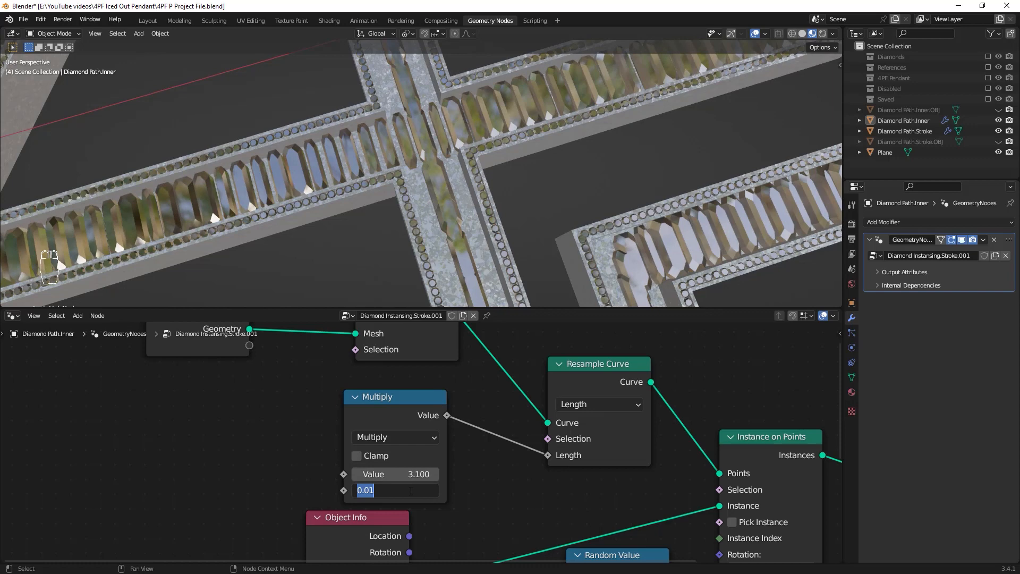
text(.005)
key(Return)
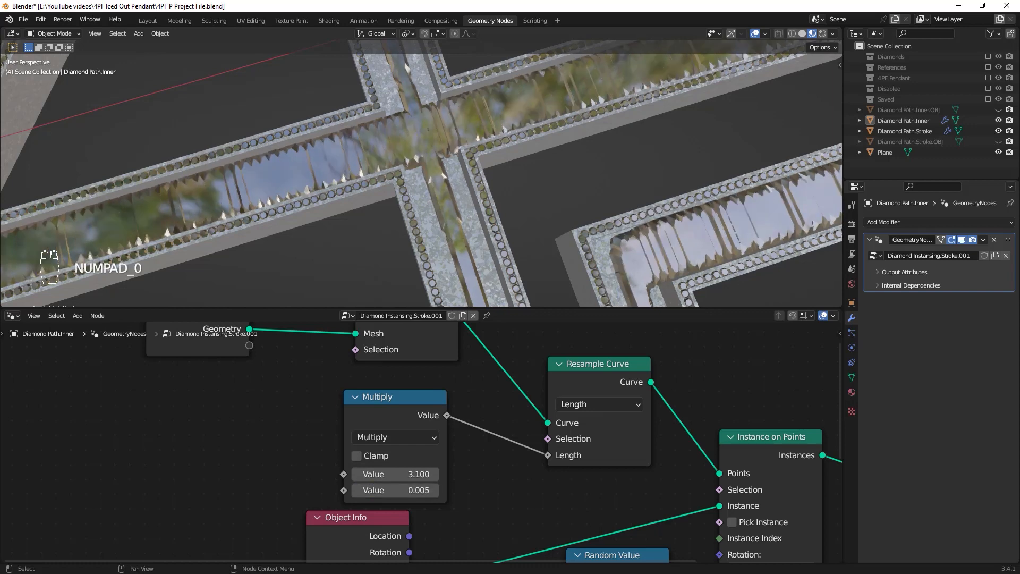
mouse_move(400, 467)
mouse_down()
mouse_move(489, 467)
mouse_move(419, 466)
mouse_up()
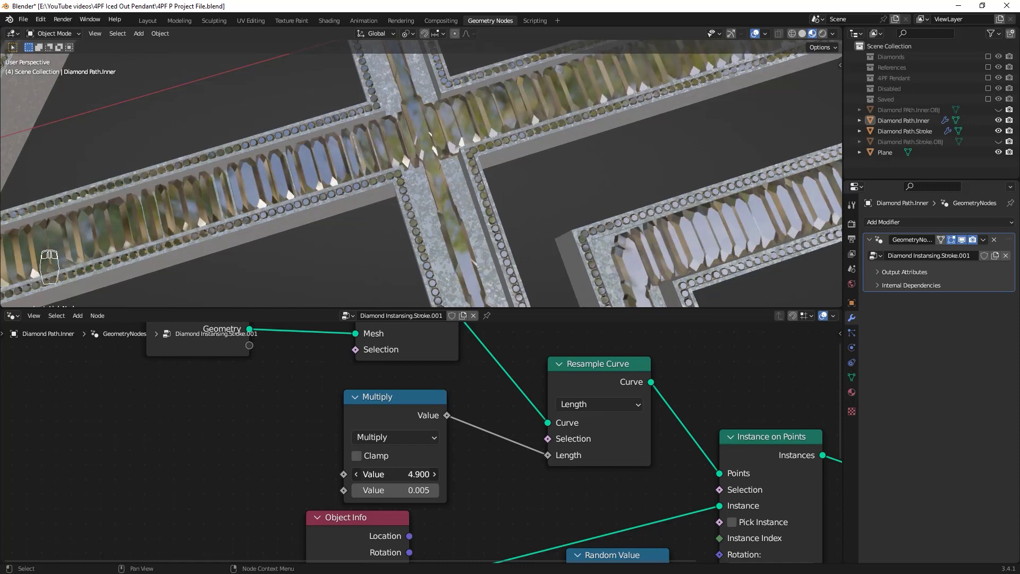
key(ctrl+z)
Set the Random Value node's Min to 0.030, 0.200, 0.120 and its Max to 0.170, 0.200, 0.310
middle_drag(691, 531, 562, 447)
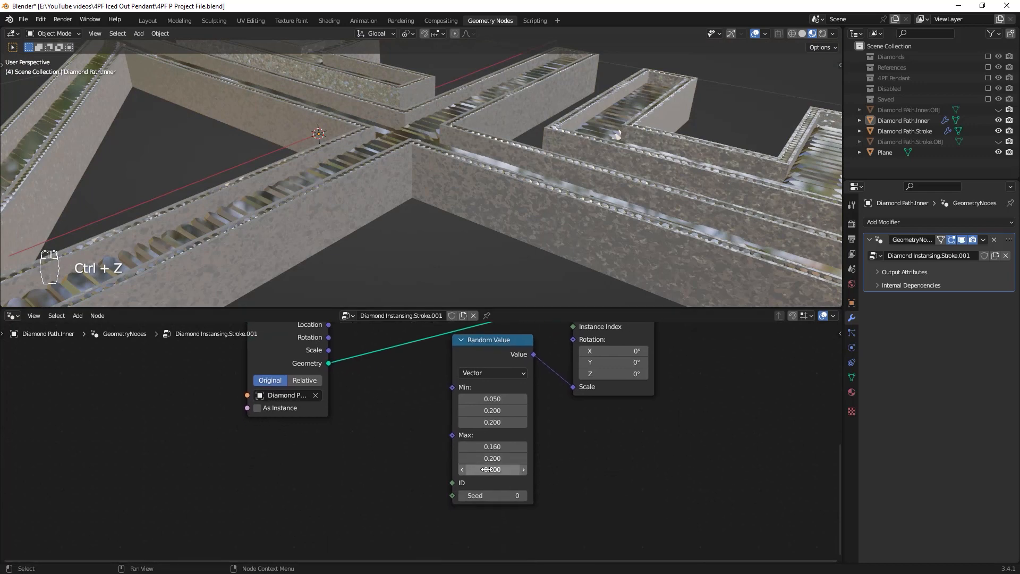
shift+drag(493, 469, 528, 470)
middle_drag(555, 424, 527, 453)
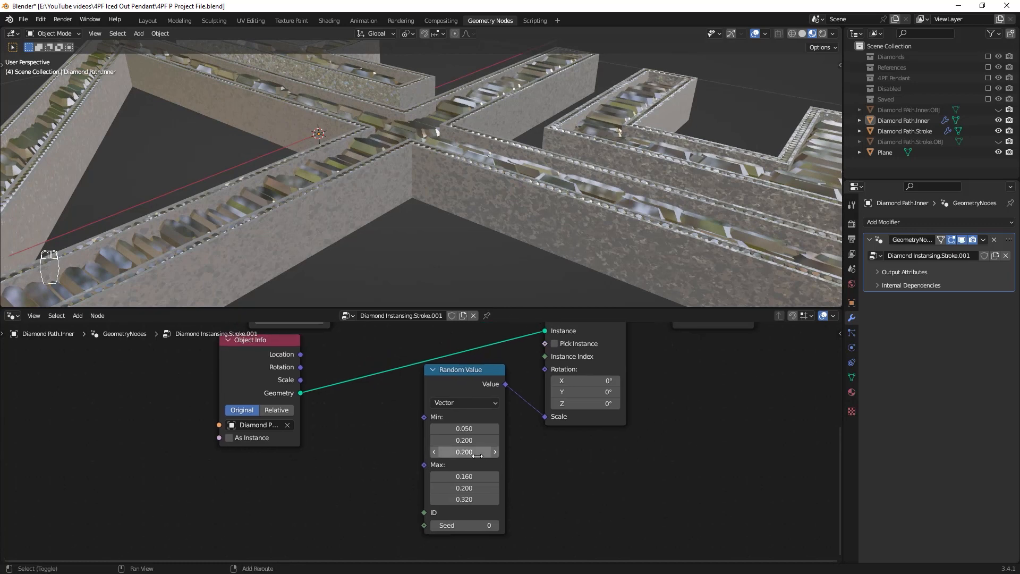
shift+drag(464, 452, 484, 451)
middle_drag(621, 191, 584, 255)
shift+drag(464, 451, 433, 451)
Examine the varied inner diamonds on the pendant from several angles, switching between solid and material preview shading
mouse_move(580, 268)
middle_down()
mouse_move(482, 299)
mouse_move(508, 216)
mouse_move(511, 295)
mouse_move(548, 230)
mouse_move(460, 265)
mouse_move(449, 198)
middle_up()
scroll(541, 226, up, 4)
mouse_move(541, 225)
middle_down()
mouse_move(461, 189)
mouse_move(444, 170)
mouse_move(511, 225)
mouse_move(487, 254)
middle_up()
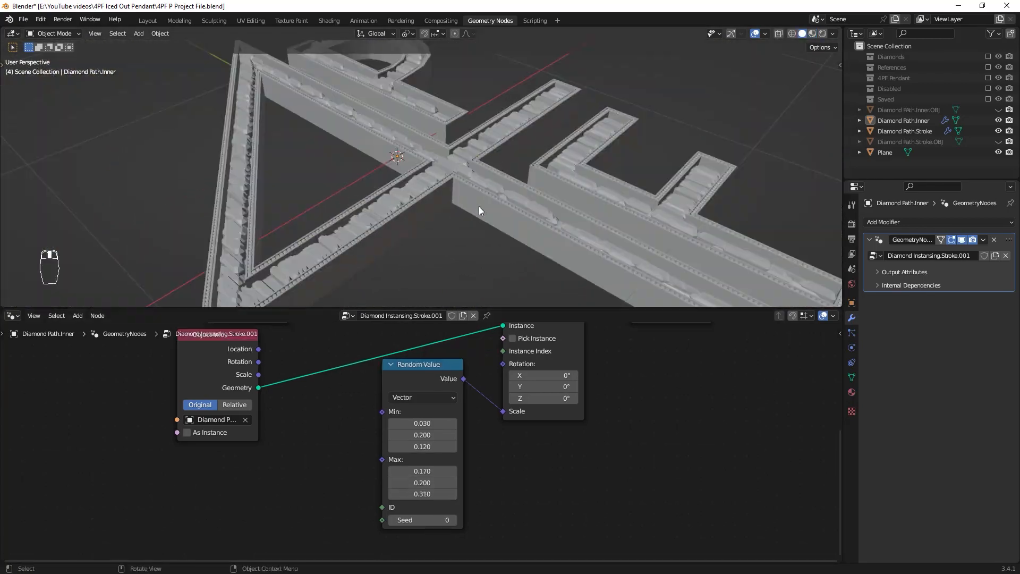
mouse_move(479, 206)
middle_down()
mouse_move(432, 200)
mouse_move(487, 190)
middle_up()
key(z)
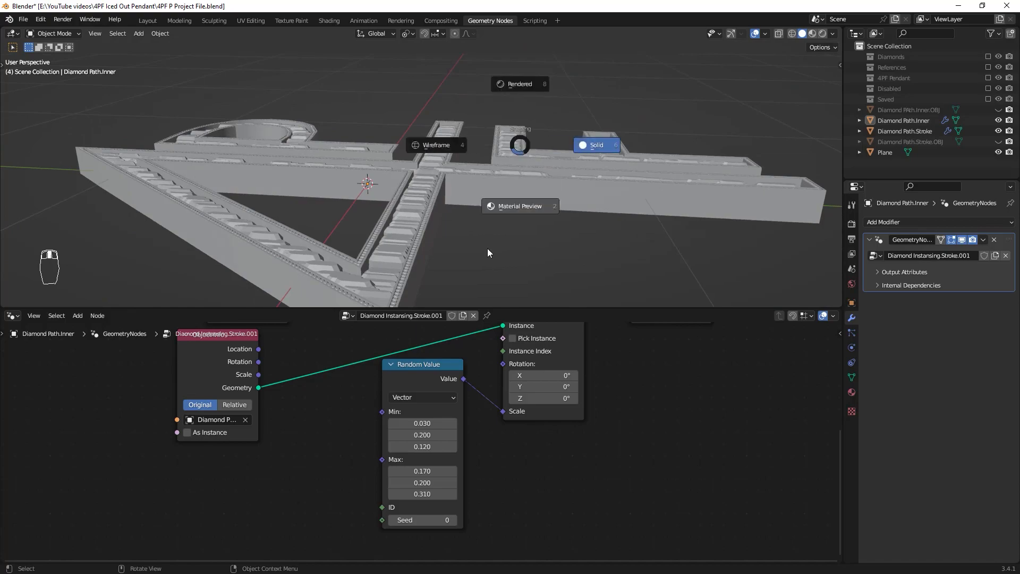
click(486, 248)
mouse_move(504, 223)
middle_down()
mouse_move(493, 252)
mouse_move(462, 225)
mouse_move(544, 175)
mouse_move(430, 234)
mouse_move(499, 213)
mouse_move(407, 215)
mouse_move(429, 182)
mouse_move(349, 209)
mouse_move(496, 277)
mouse_move(578, 280)
mouse_move(543, 205)
mouse_move(532, 230)
mouse_move(491, 231)
middle_up()
key(z)
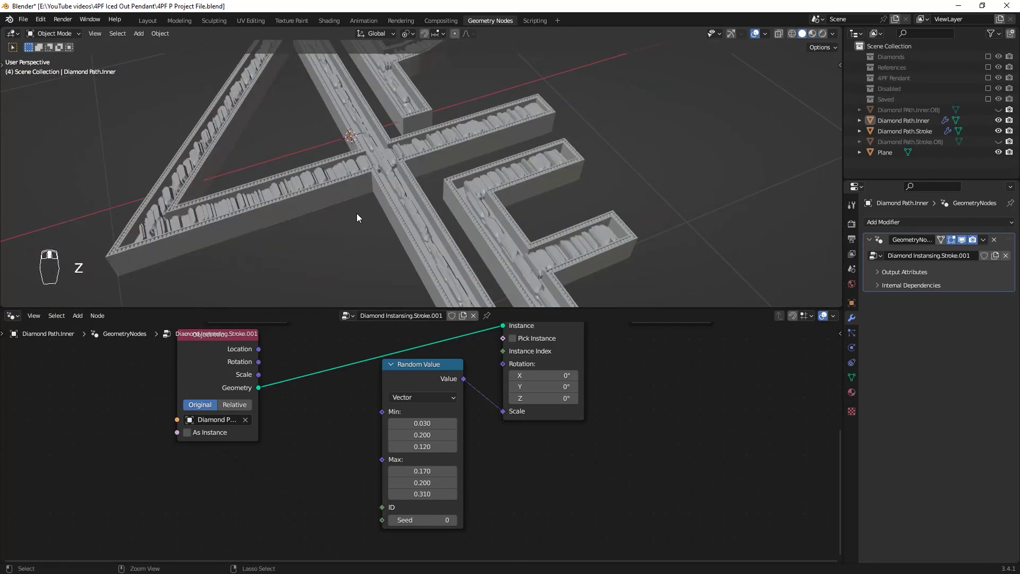
Open the Diamond Path.Inner object for mesh editing and turn off its geometry nodes modifier's viewport display
click(394, 190)
shift+middle_drag(394, 196, 482, 126)
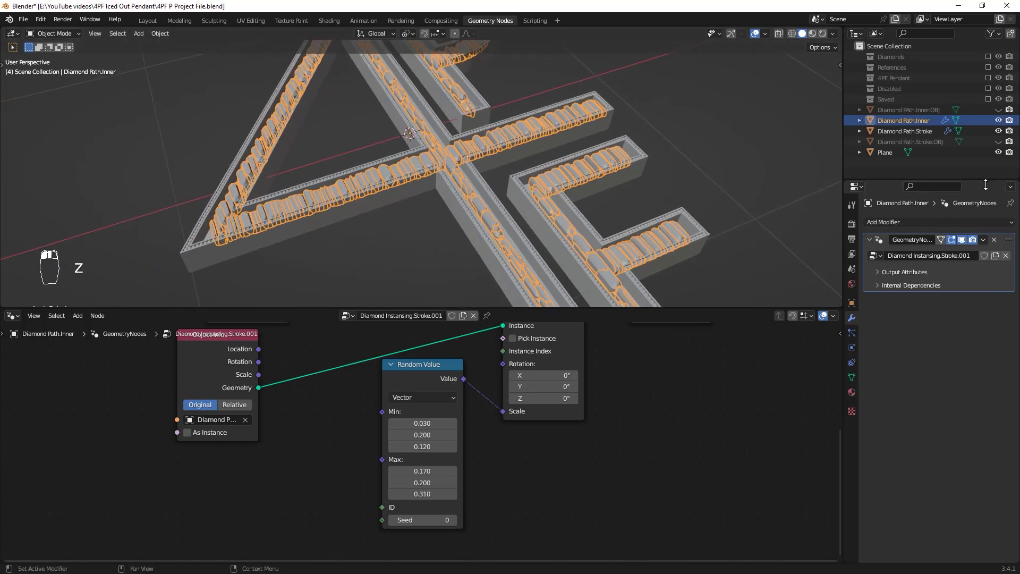
key(Tab)
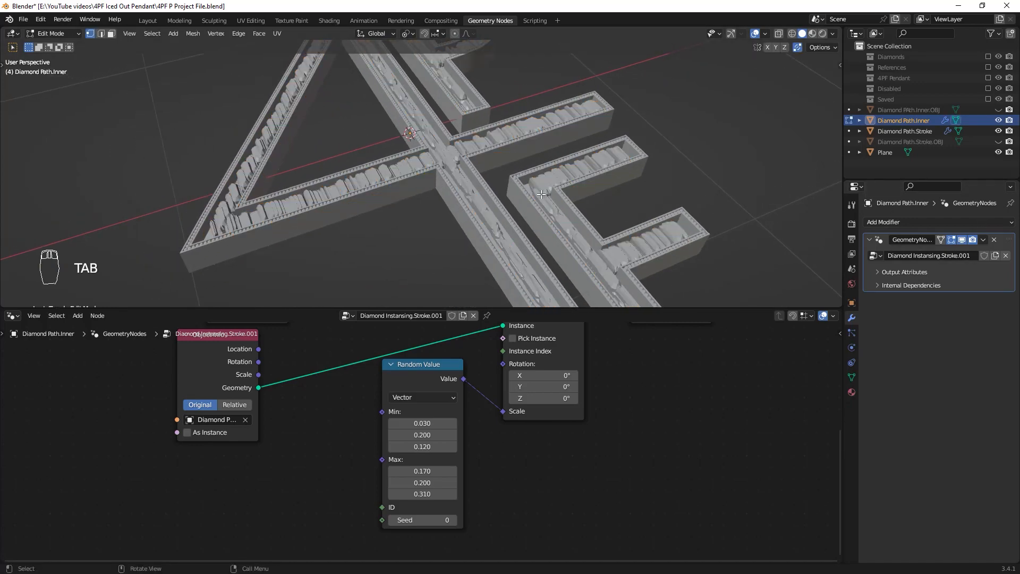
click(964, 239)
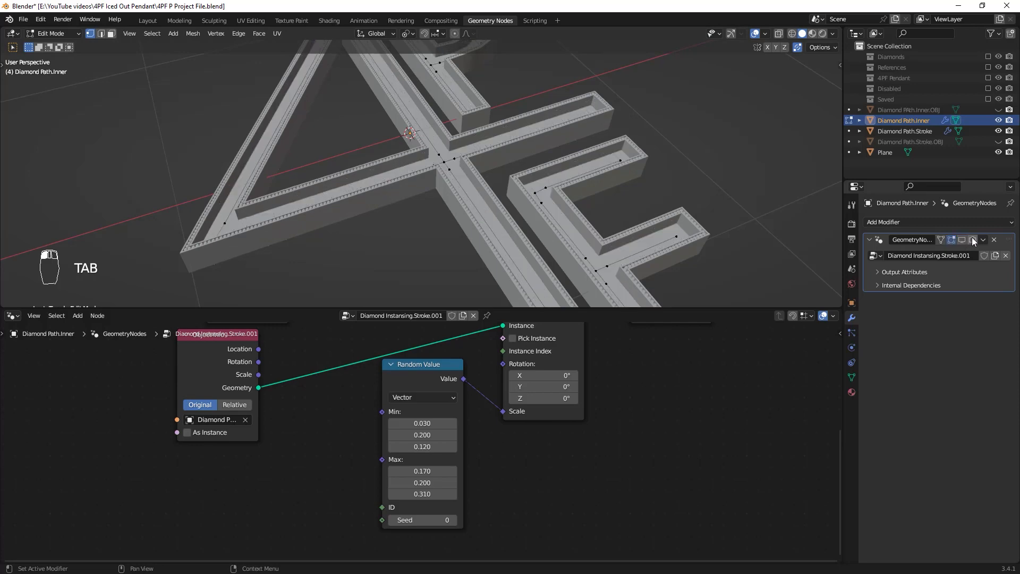
Try to rip the centre vertex where the inner paths cross on the 4, and undo it
middle_drag(494, 104, 503, 168)
middle_drag(507, 217, 485, 231)
scroll(497, 245, up, 8)
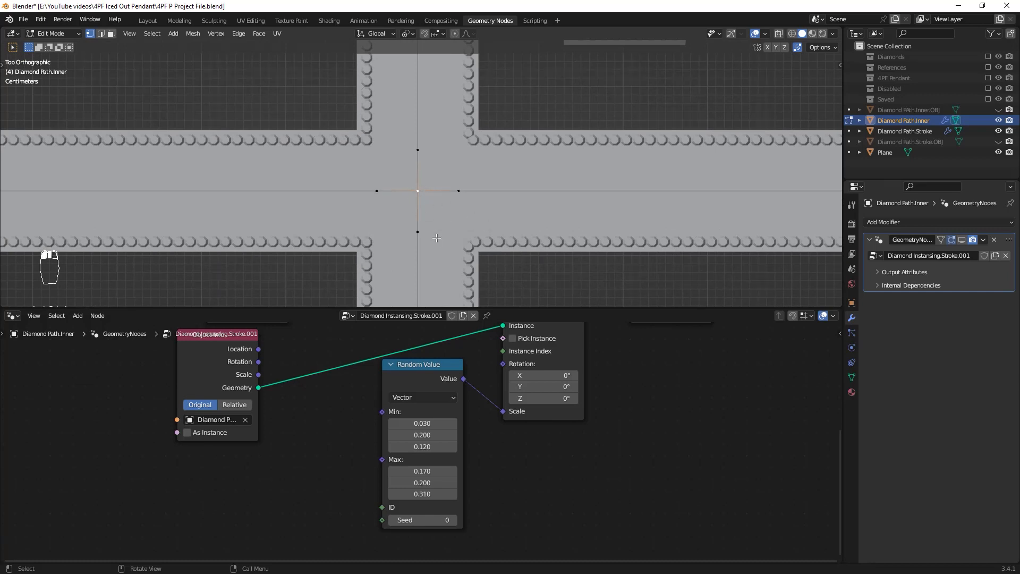
key(v)
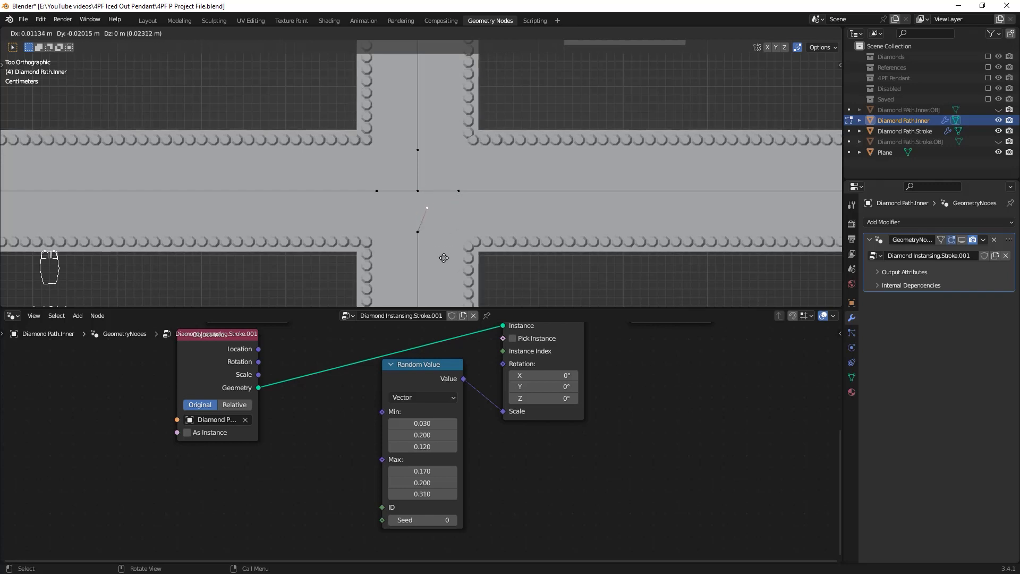
right_click(443, 253)
key(ctrl+z)
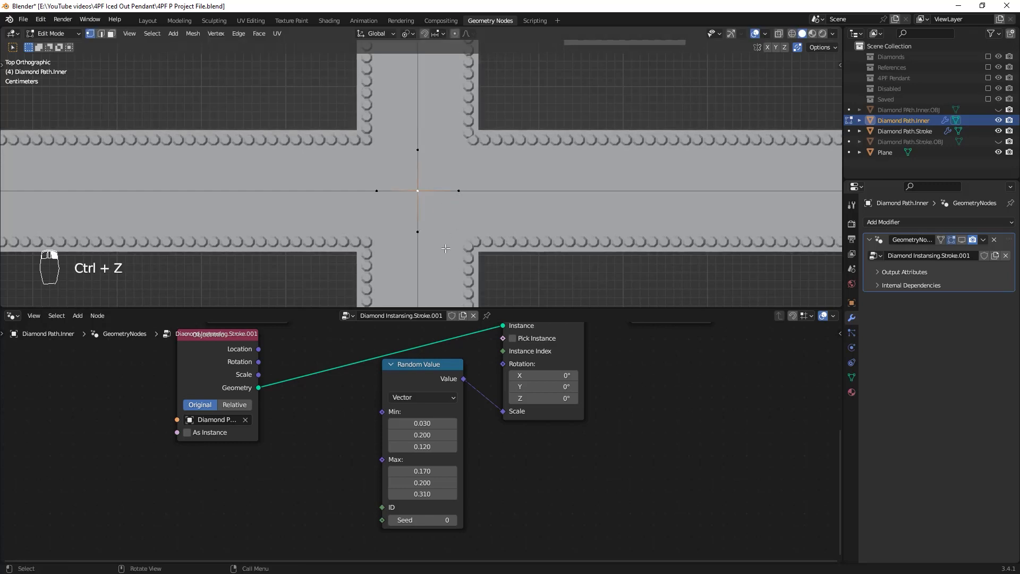
Rip the crossing's centre vertex into separate branches, shifting one copy about 0.016 m down Y and others both ways along X
key(v)
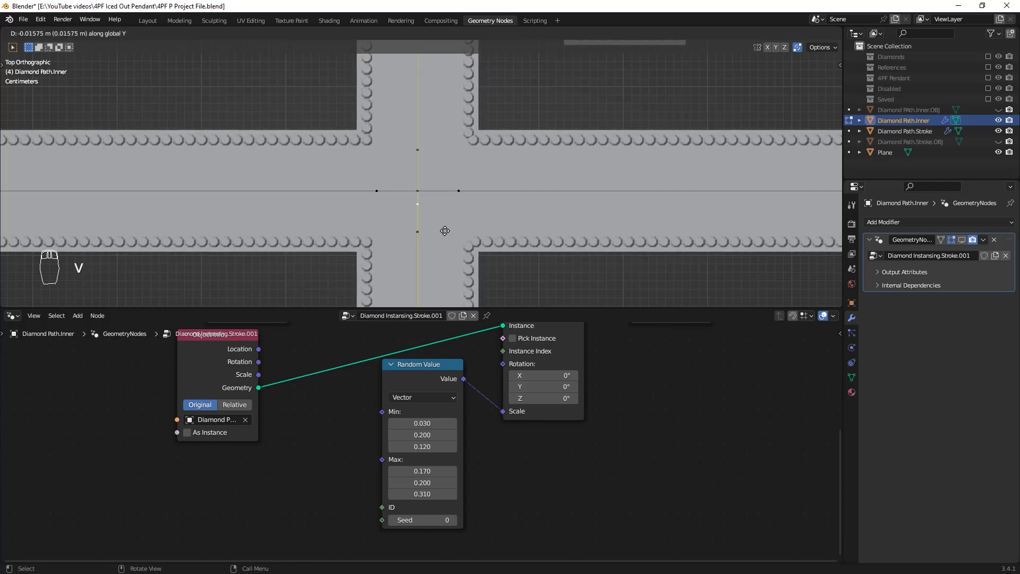
click(414, 190)
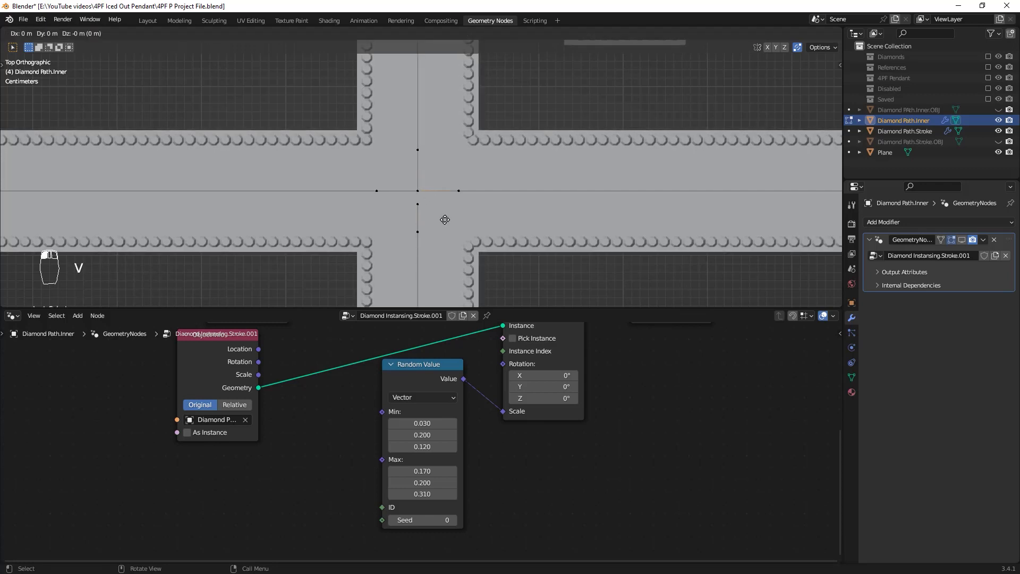
key(v)
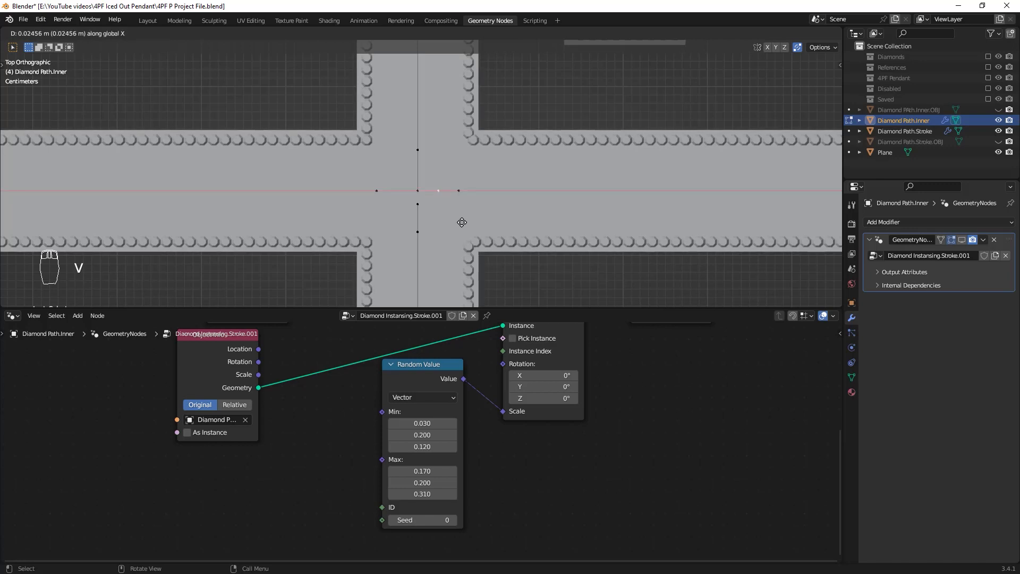
click(435, 210)
click(420, 192)
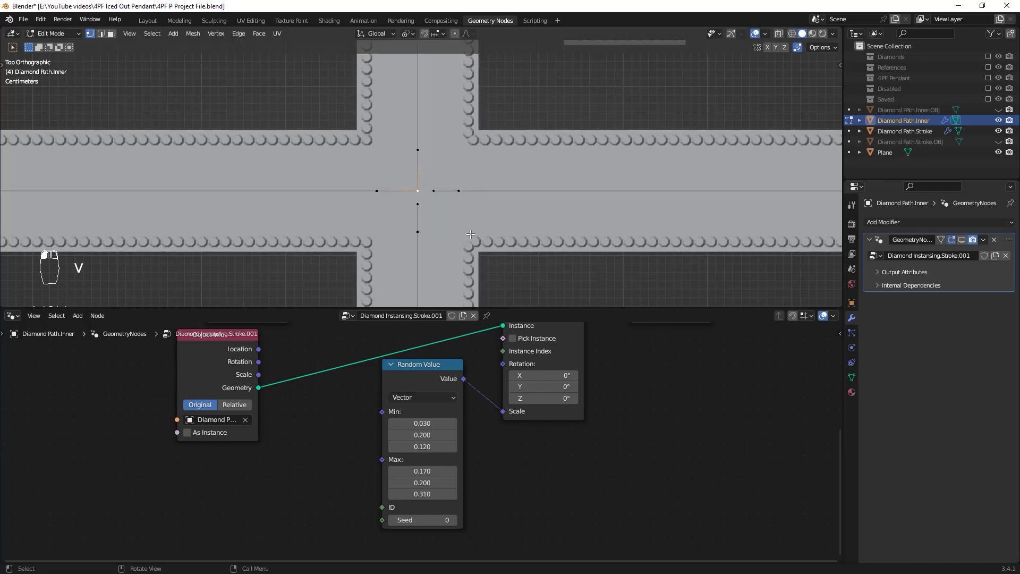
key(v)
key(x)
click(455, 230)
Merge the two ripped vertices of the vertical path at their centre
shift+middle_drag(416, 211, 420, 240)
mouse_move(463, 211)
ctrl+middle_down()
mouse_move(479, 233)
mouse_move(470, 196)
ctrl+middle_up()
drag(399, 181, 423, 227)
key(m)
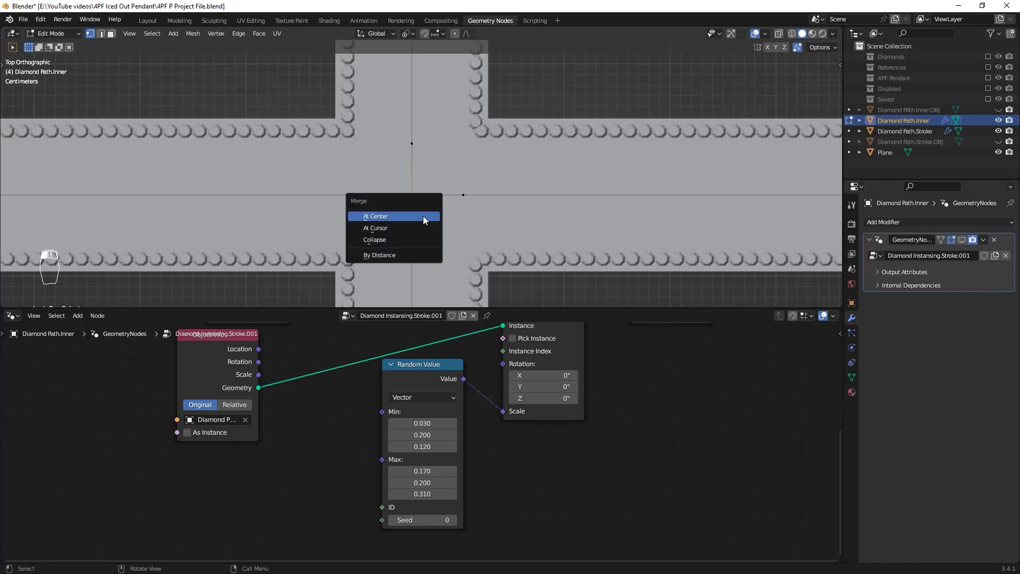
click(366, 219)
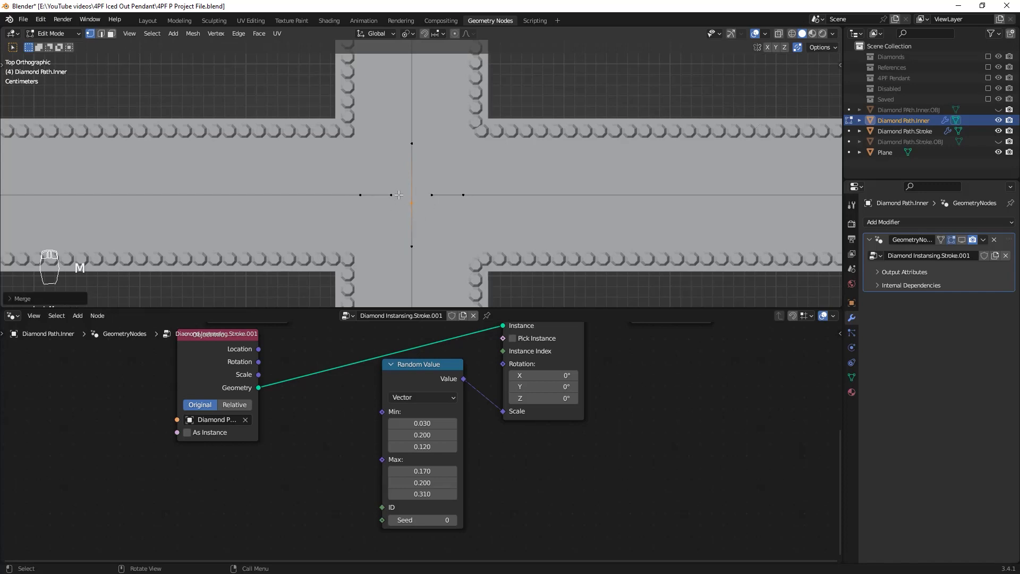
Merge the two ripped vertices of the horizontal path at their centre
drag(383, 189, 441, 197)
key(m)
click(441, 197)
key(ctrl+z)
key(ctrl+z)
Move the vertical path's merged vertex about 0.007 m up along Y to the crossing's centre
key(g)
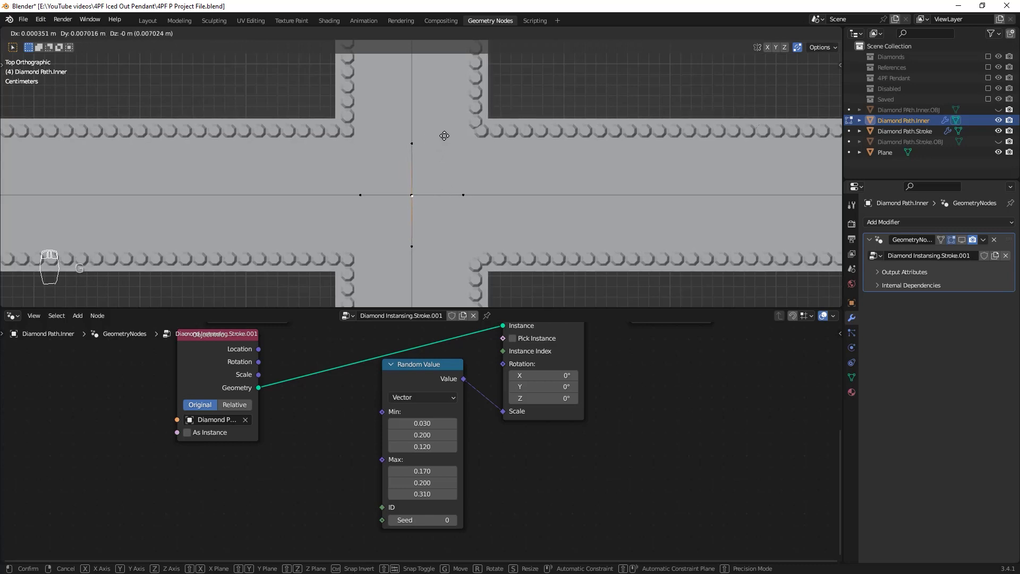
click(442, 136)
key(g)
click(440, 140)
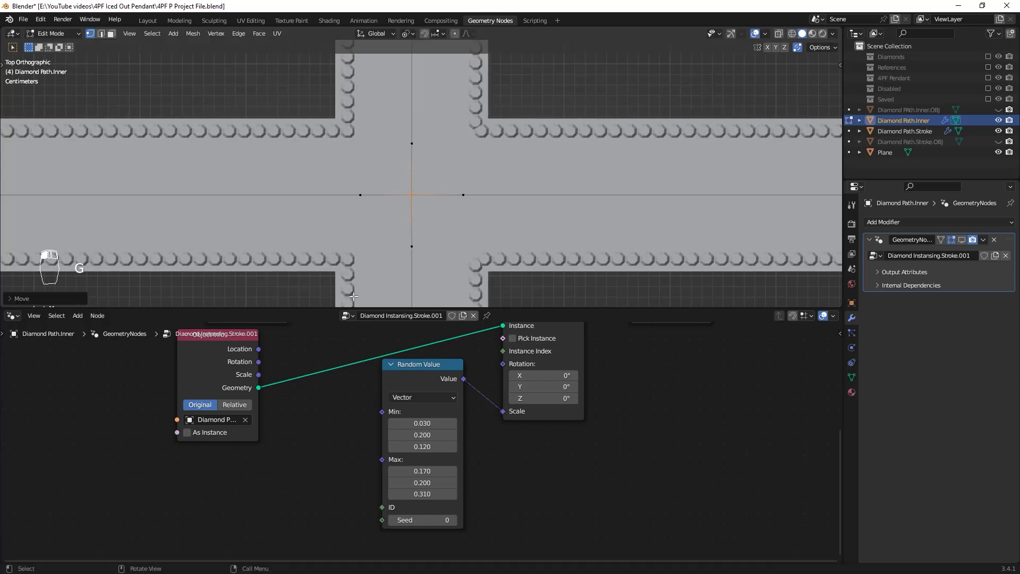
key(ctrl+r)
right_click(406, 201)
key(ctrl+z)
key(ctrl+z)
key(ctrl+z)
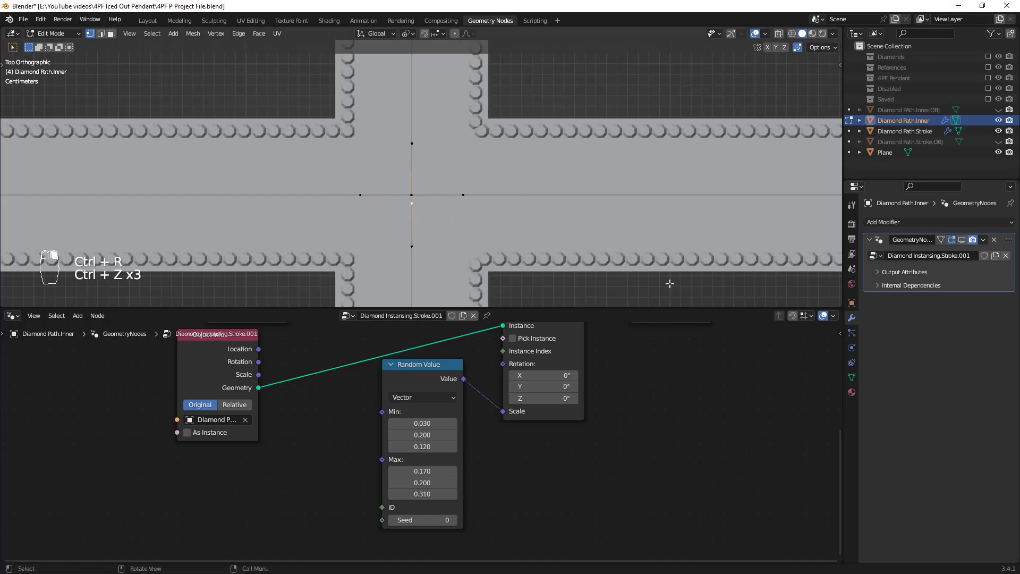
key(ctrl+shift+z)
key(ctrl+shift+z)
key(ctrl+shift+z)
key(ctrl+shift+z)
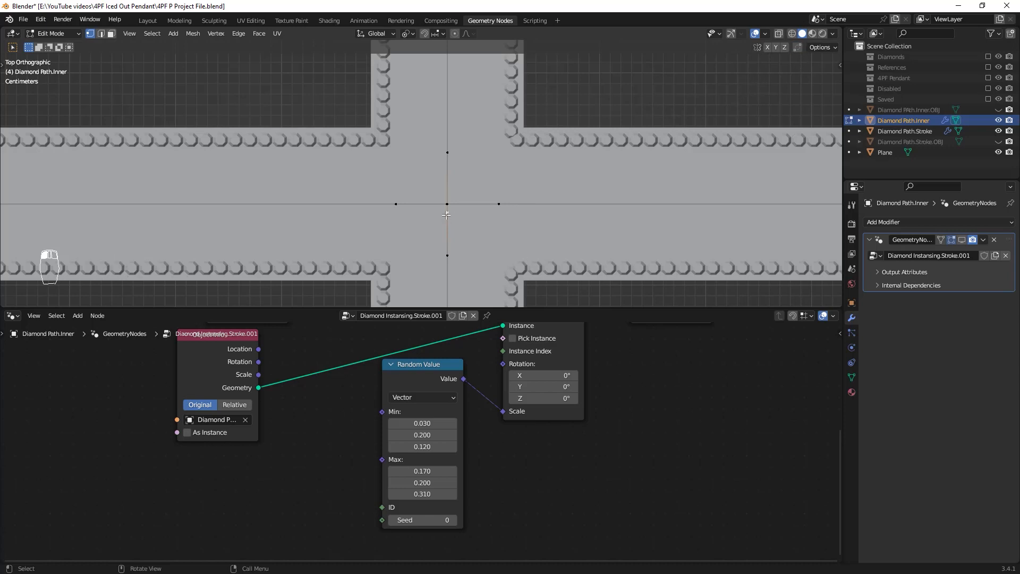
Dissolve all the vertices around the crossing so both inner paths run straight through it
key(ctrl)
key(ctrl+x)
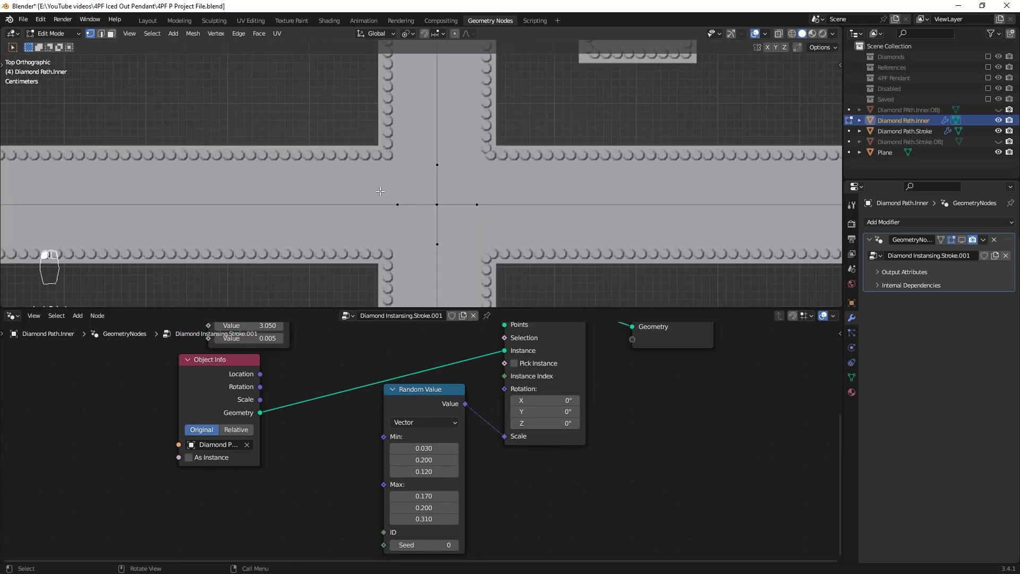
drag(286, 111, 575, 280)
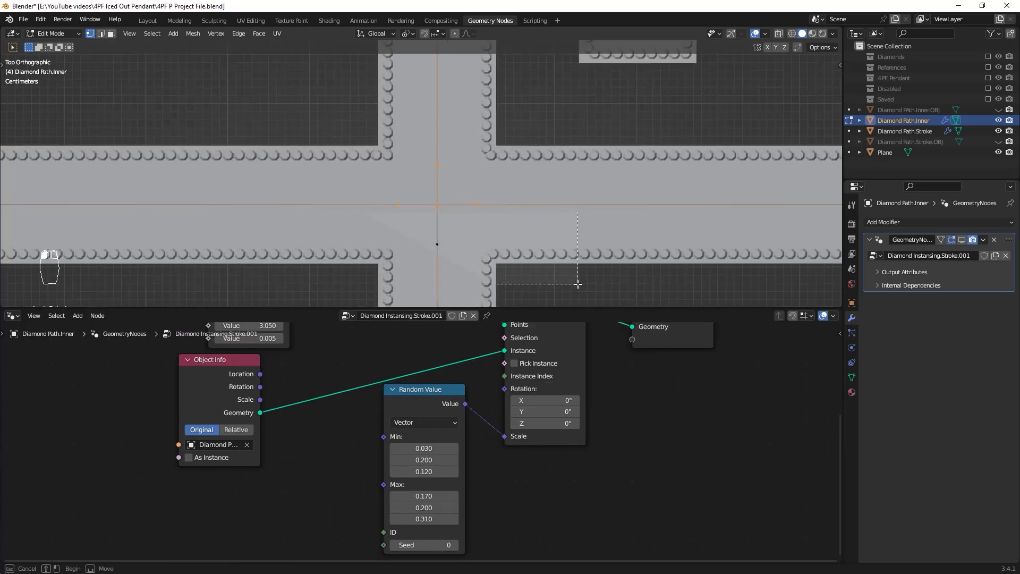
key(ctrl+x)
Rip the vertex at the 4's apex, shifting the vertical path's end about 0.013 m, and delete the diagonal path's leftover end vertex
scroll(582, 270, down, 7)
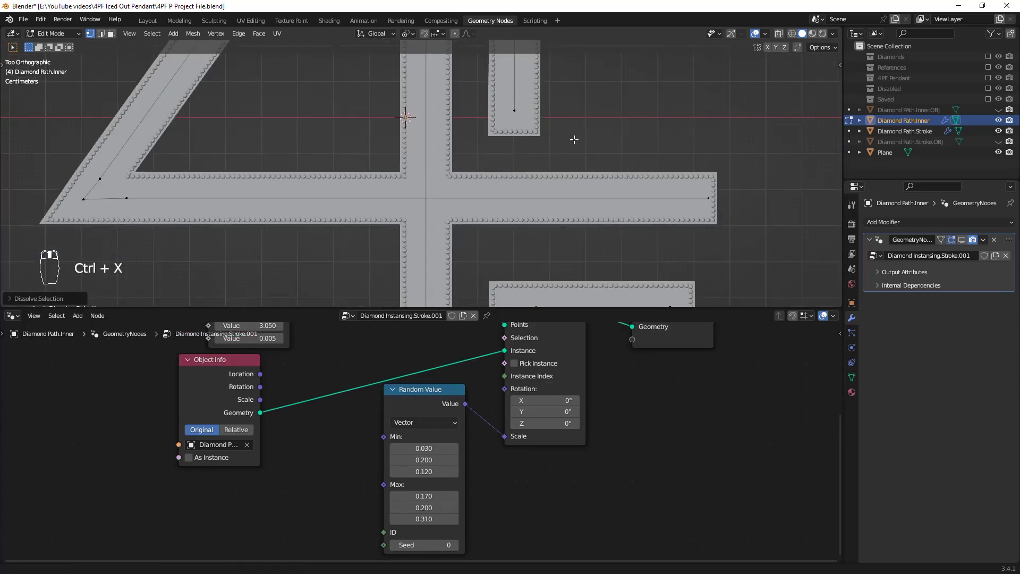
scroll(576, 139, up, 4)
scroll(564, 156, down, 2)
shift+middle_drag(529, 180, 519, 282)
shift+middle_drag(467, 52, 503, 175)
scroll(503, 175, up, 5)
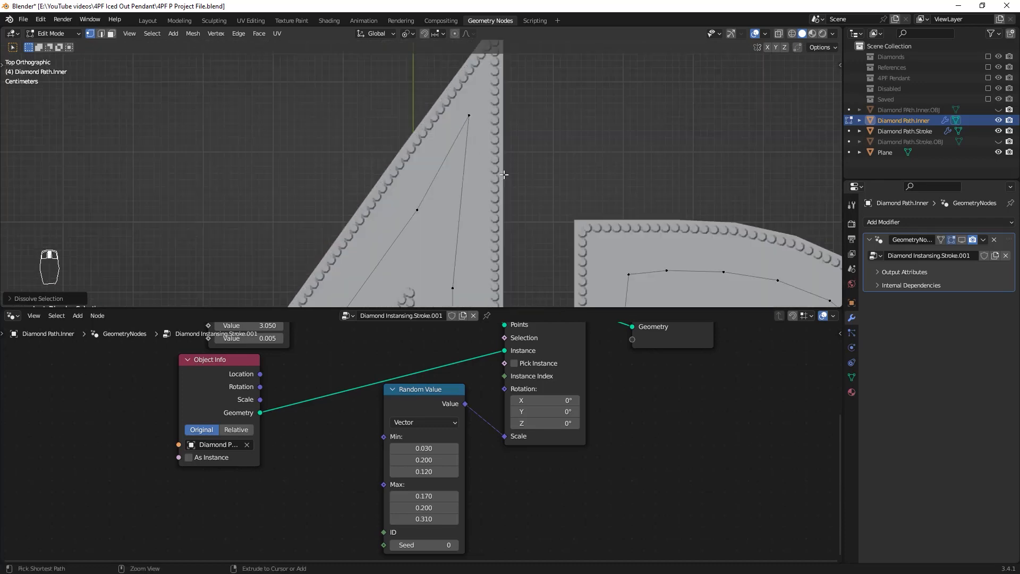
scroll(526, 199, down, 4)
mouse_move(558, 231)
shift+middle_down()
mouse_move(533, 221)
mouse_move(559, 226)
shift+middle_up()
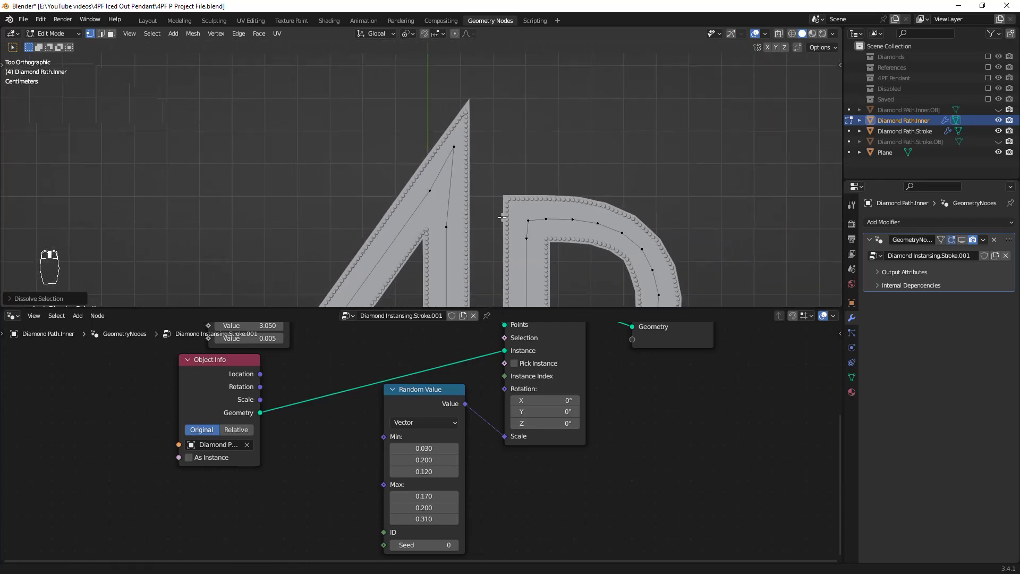
scroll(502, 212, up, 1)
scroll(501, 209, up, 1)
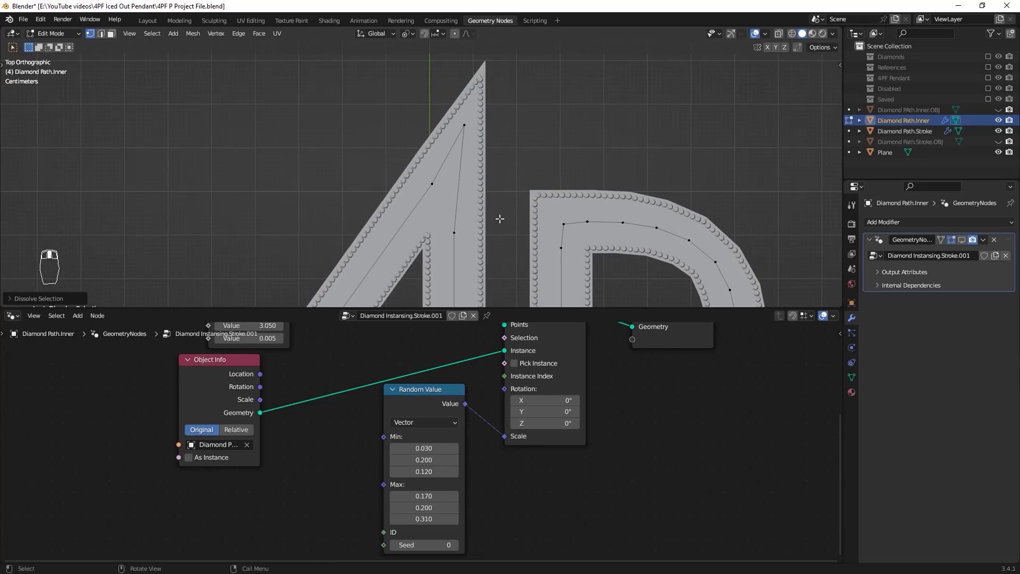
click(471, 122)
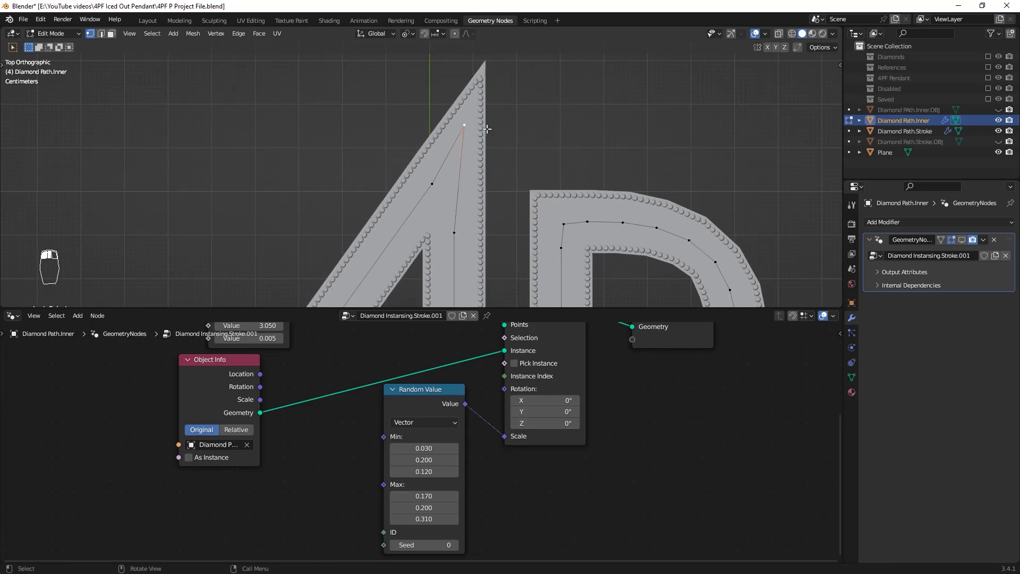
key(v)
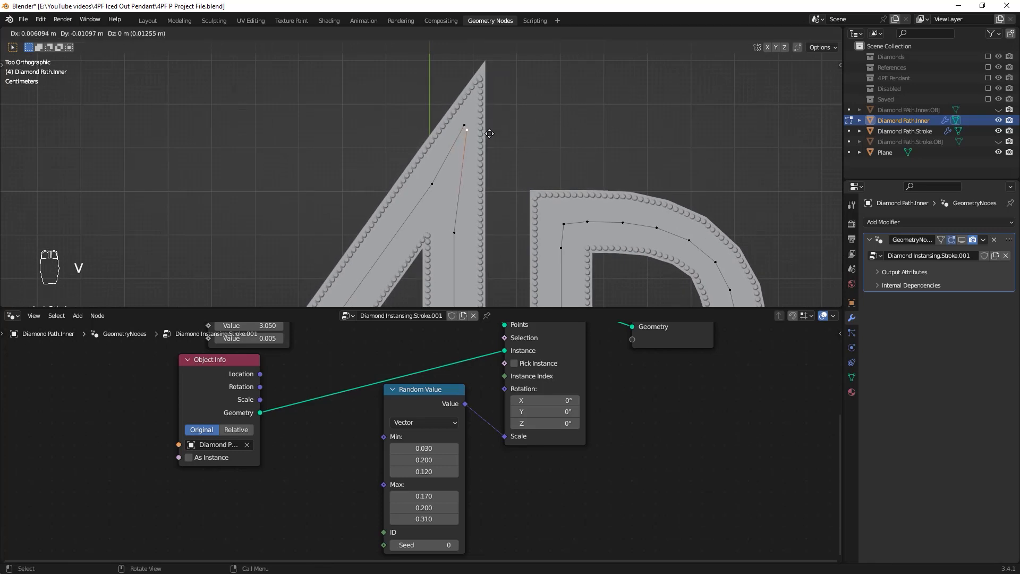
click(489, 134)
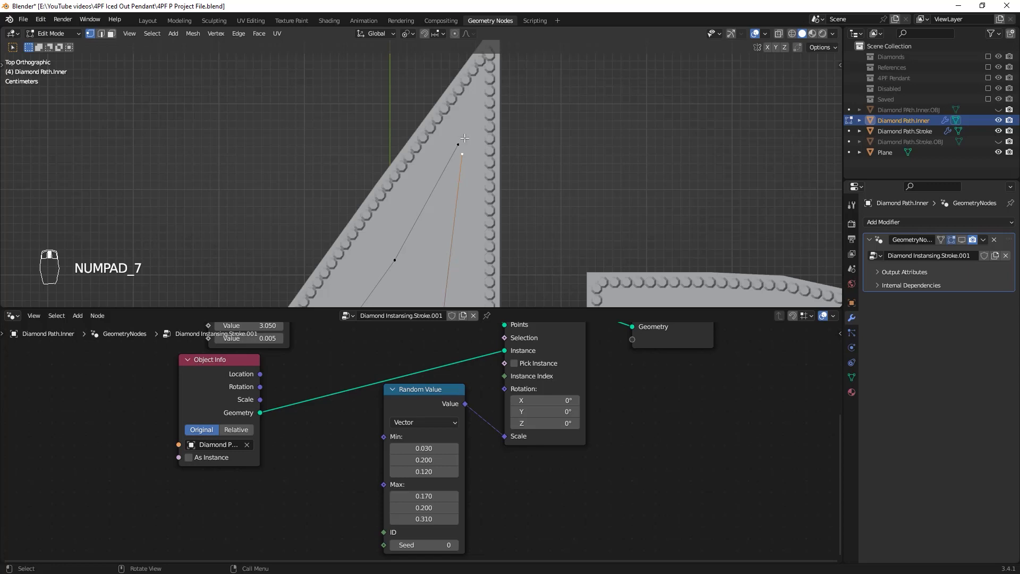
click(457, 141)
key(x)
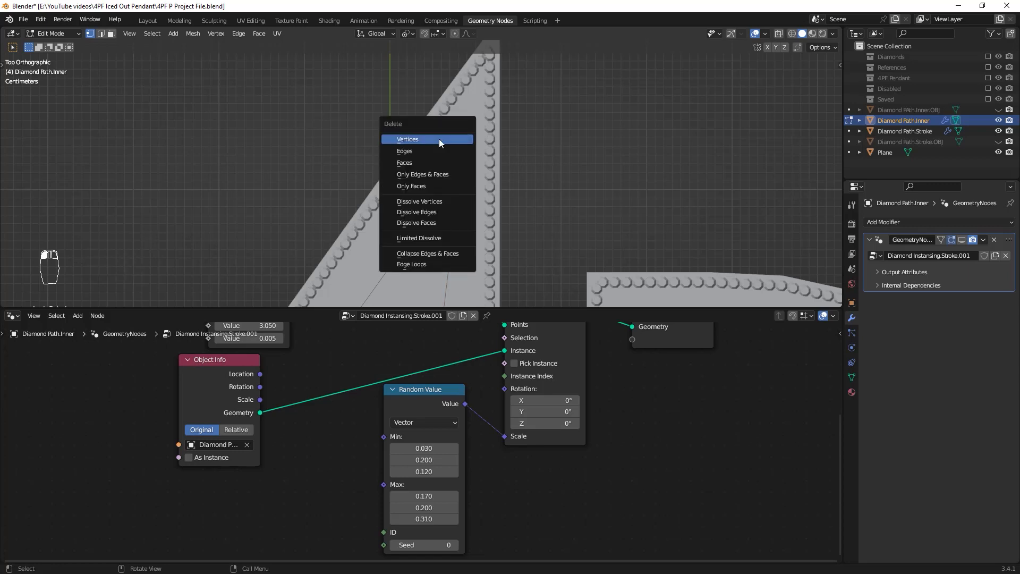
click(405, 140)
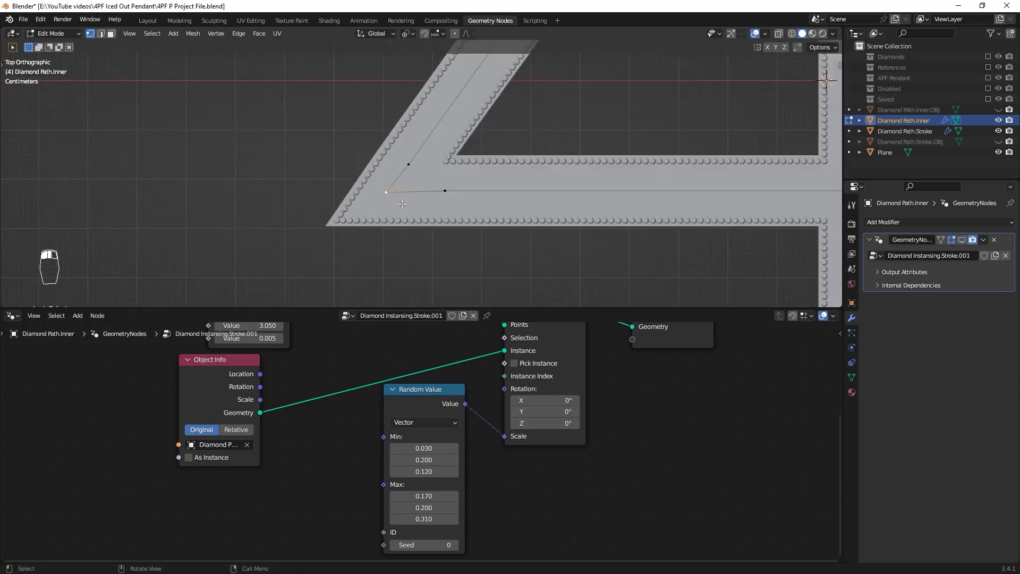
Rip the 4's lower-left corner vertex, shifting the horizontal path's end about 0.016 m inward, and delete the diagonal path's end vertex
key(v)
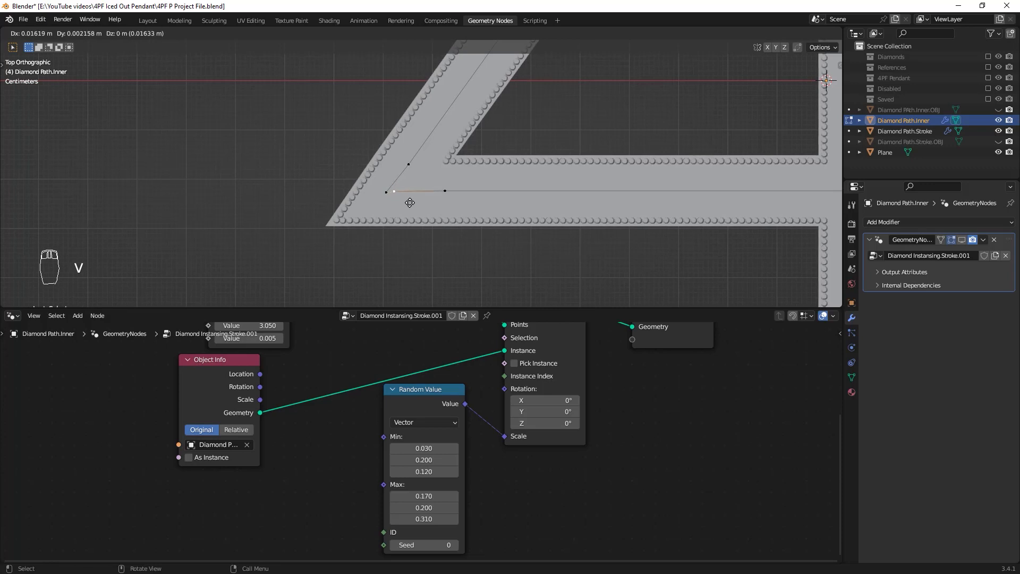
click(409, 202)
click(386, 192)
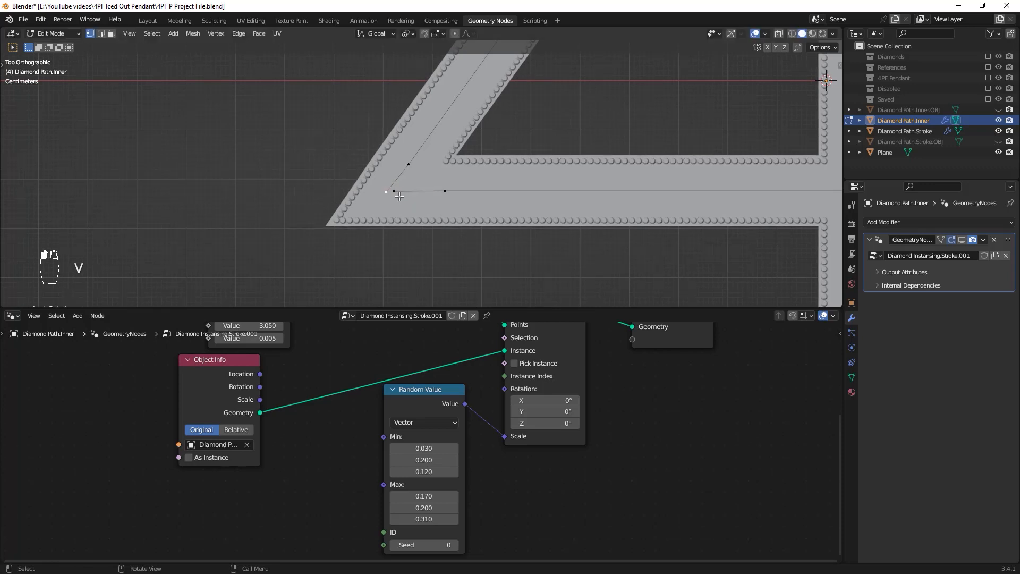
key(x)
click(483, 127)
Examine the 4's horizontal, vertical and diagonal inner paths by selecting their edges with X-ray on to check their separation
scroll(489, 225, down, 6)
scroll(498, 170, up, 2)
scroll(498, 170, up, 8)
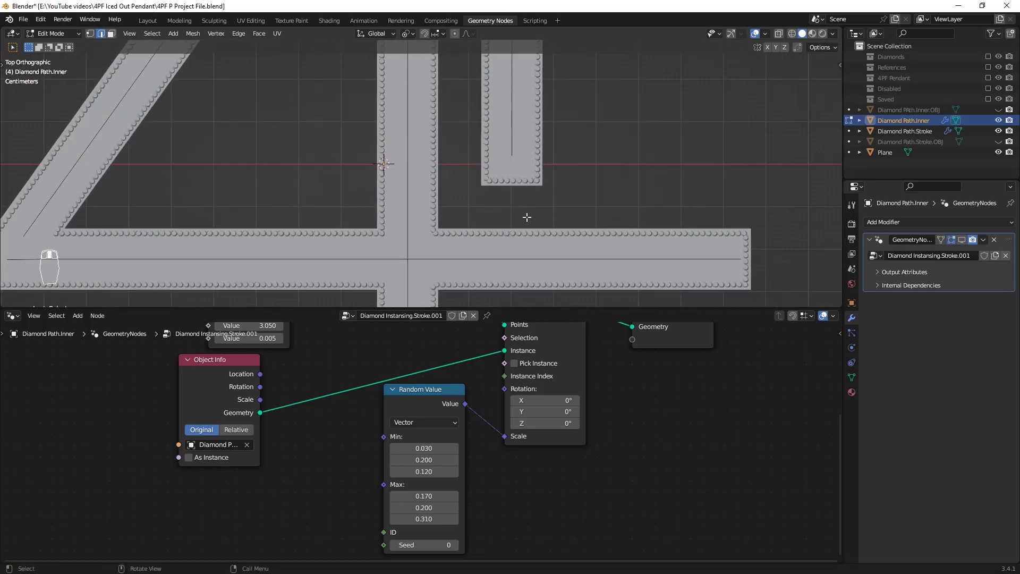
shift+middle_drag(524, 261, 585, 238)
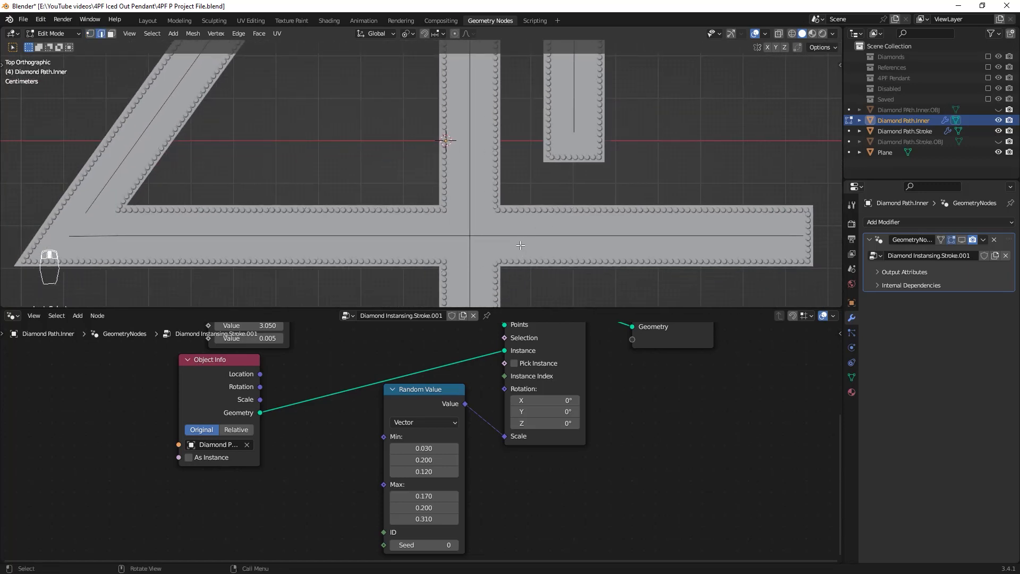
key(2)
shift+click(536, 238)
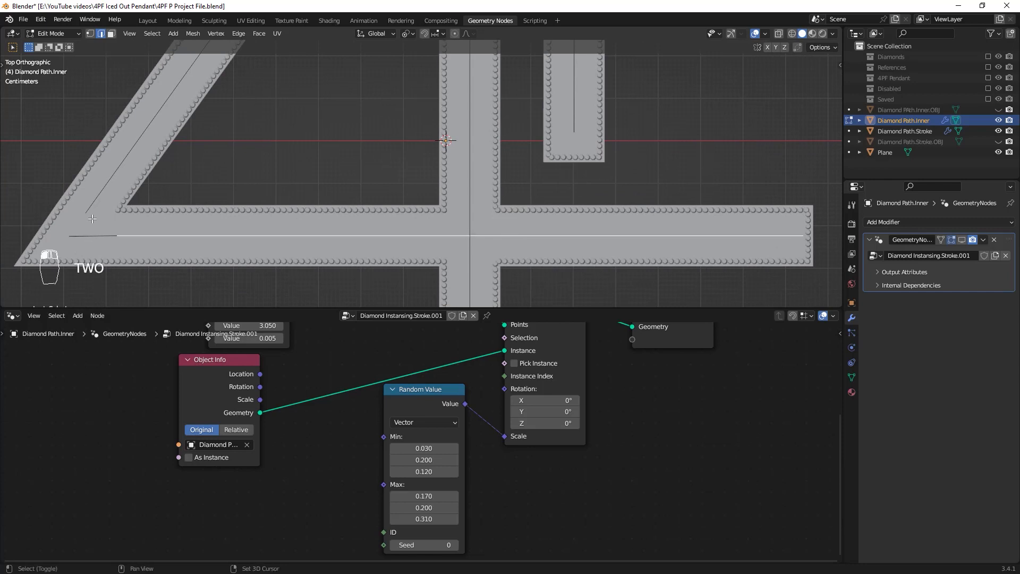
key(alt+z)
scroll(389, 246, down, 6)
scroll(391, 178, up, 3)
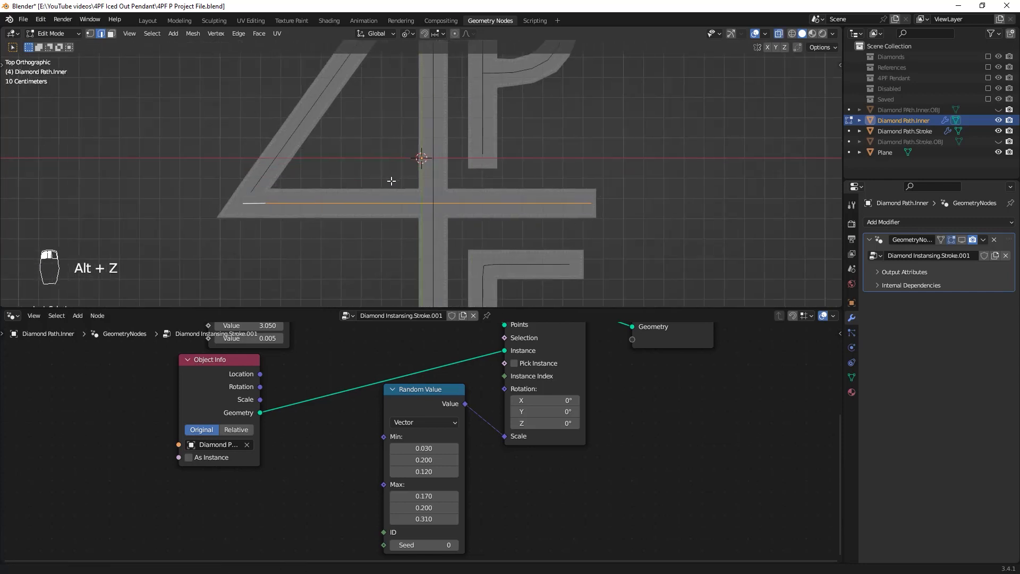
scroll(480, 129, down, 7)
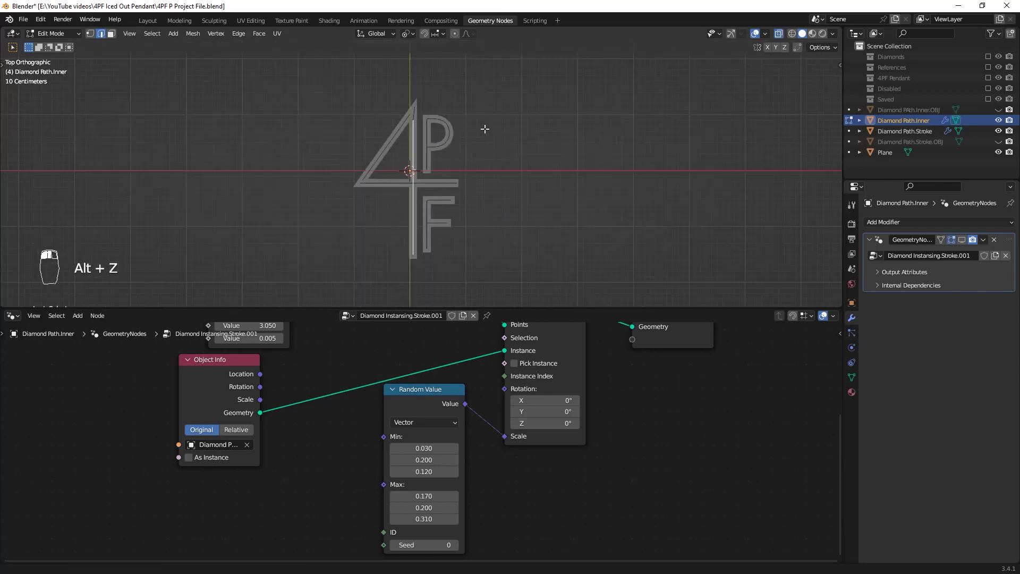
scroll(457, 181, up, 4)
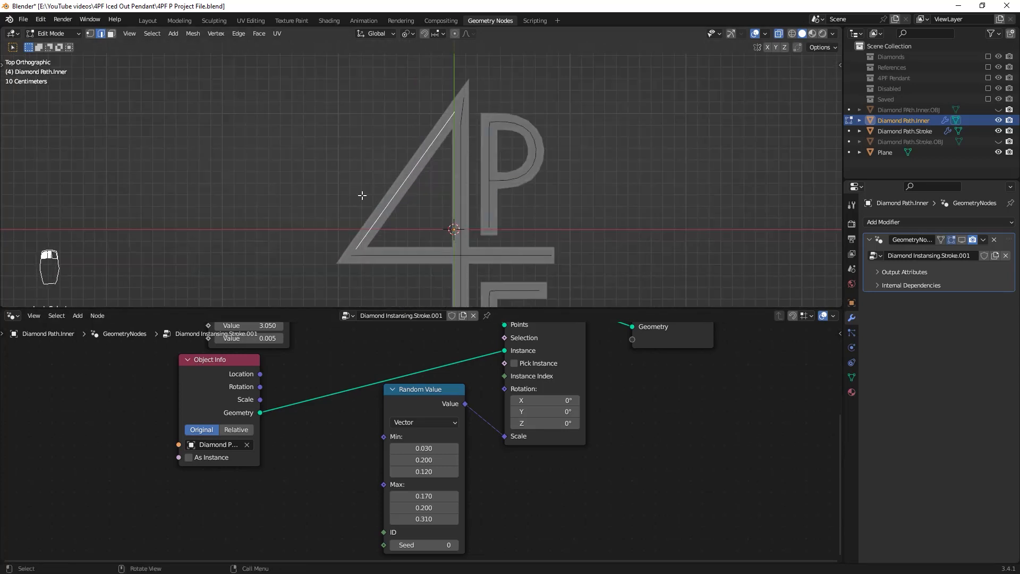
Rip the vertex where the P's bowl meets its stem and delete the bowl's ripped end vertex
scroll(483, 221, up, 3)
key(1)
scroll(547, 292, down, 1)
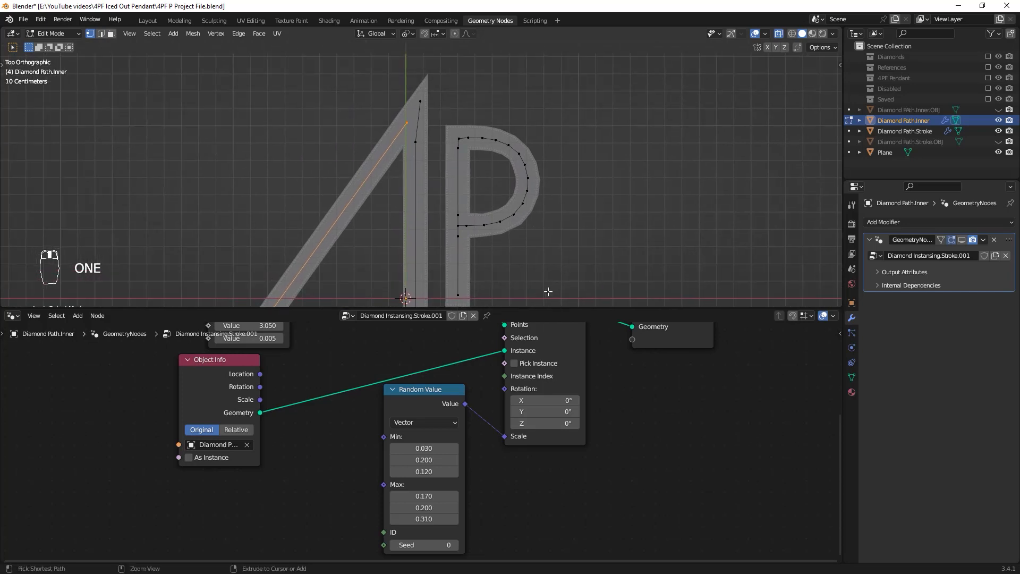
scroll(518, 207, up, 2)
scroll(532, 225, up, 1)
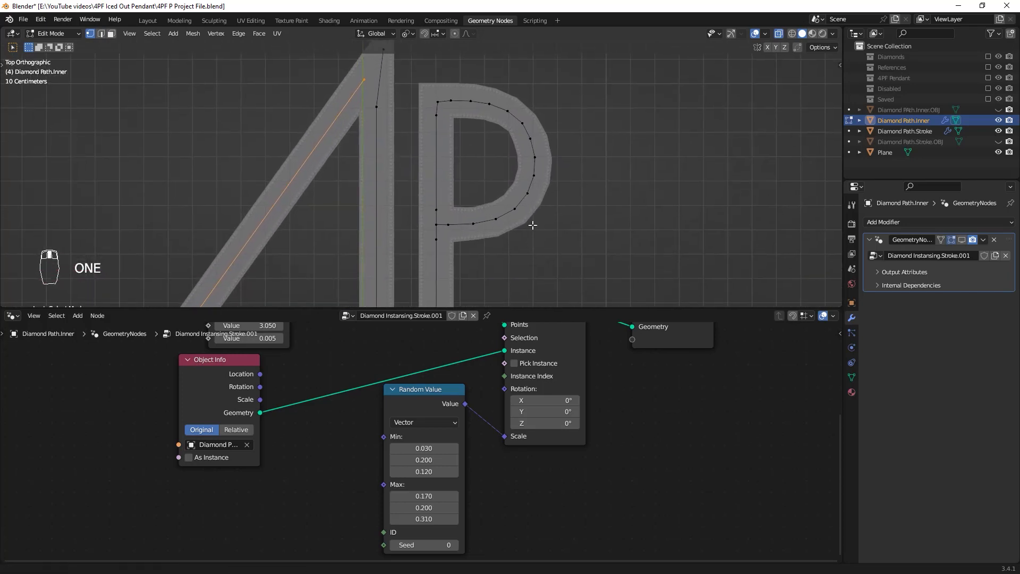
scroll(547, 210, up, 2)
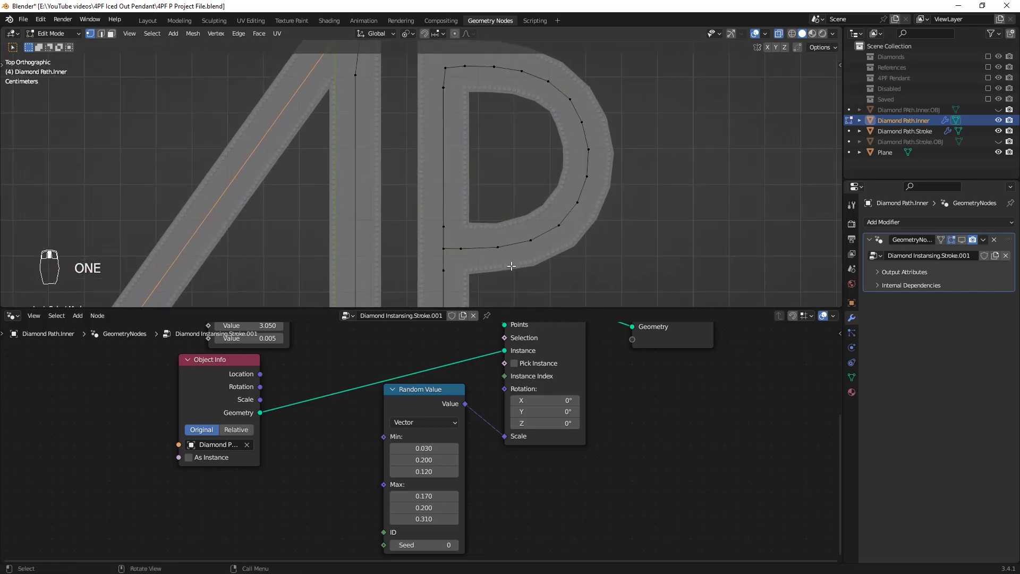
key(1)
click(443, 248)
scroll(529, 265, up, 2)
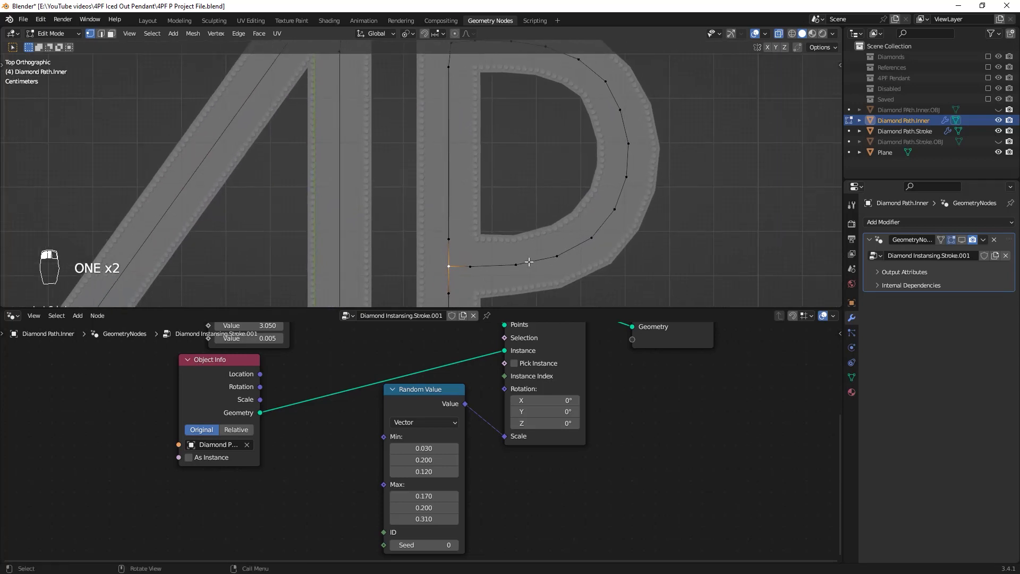
key(v)
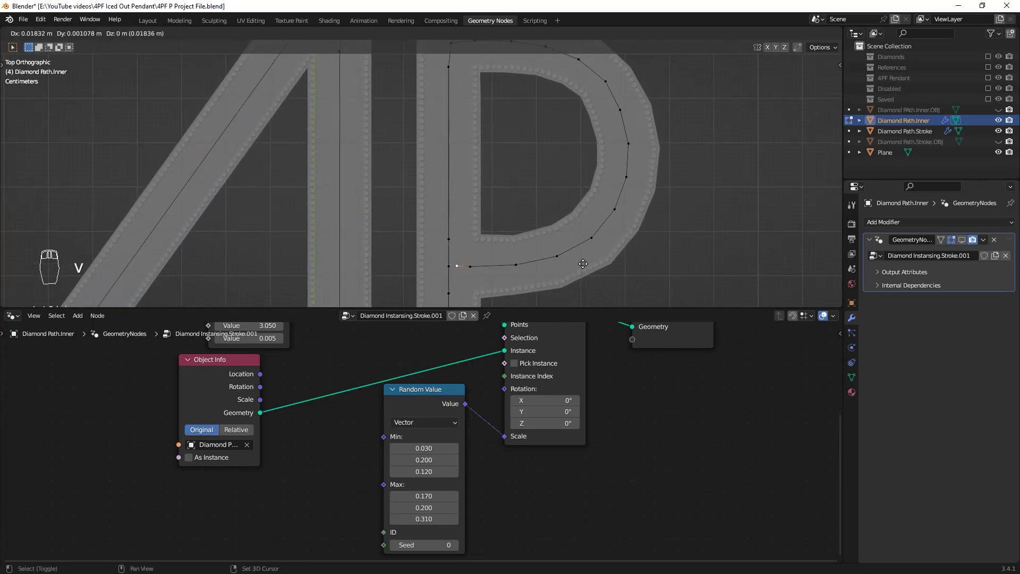
click(573, 263)
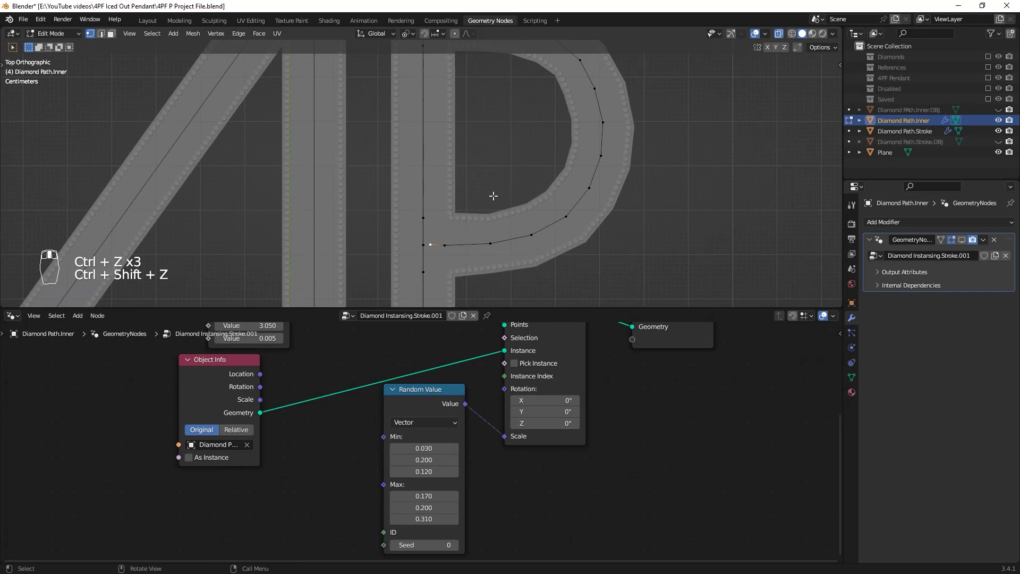
key(x)
click(492, 196)
shift+middle_drag(552, 129, 551, 276)
click(430, 173)
shift+middle_drag(488, 208, 517, 184)
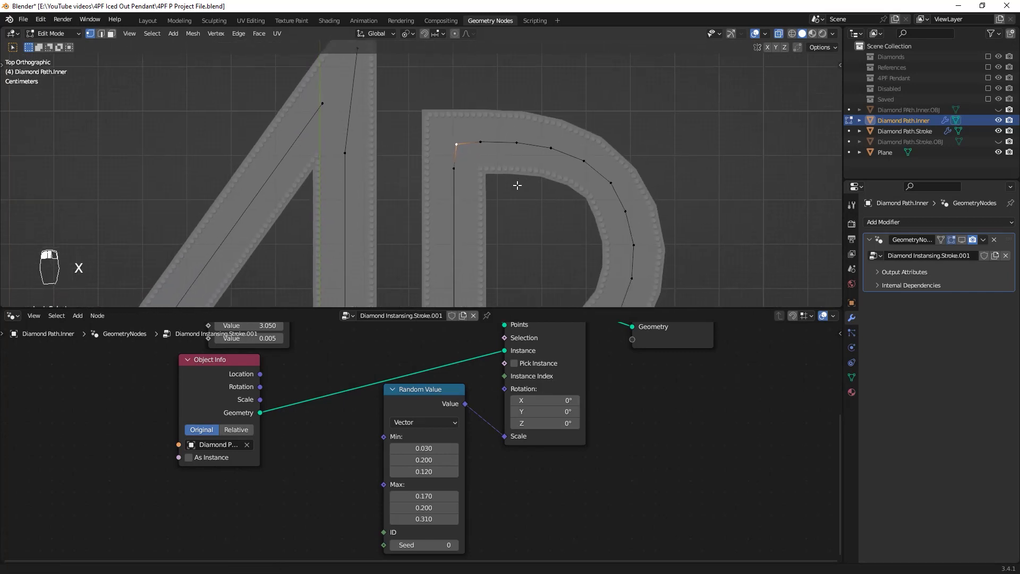
key(ctrl+z)
key(ctrl+z)
key(ctrl+z)
key(ctrl+z)
key(ctrl+z)
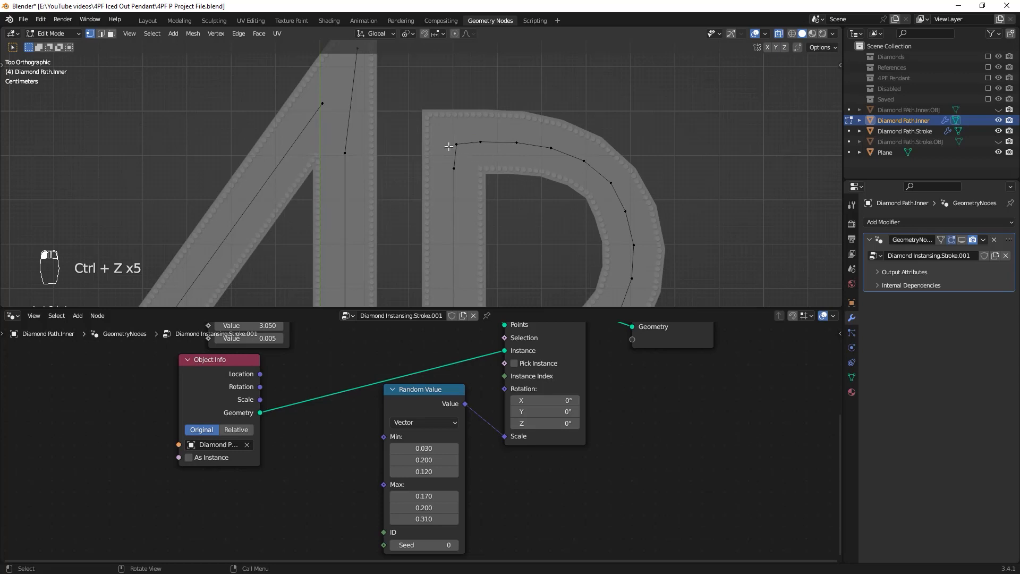
Rip the upper-left corner vertex of the P's inner path and delete the bowl's ripped end vertex
click(449, 143)
key(v)
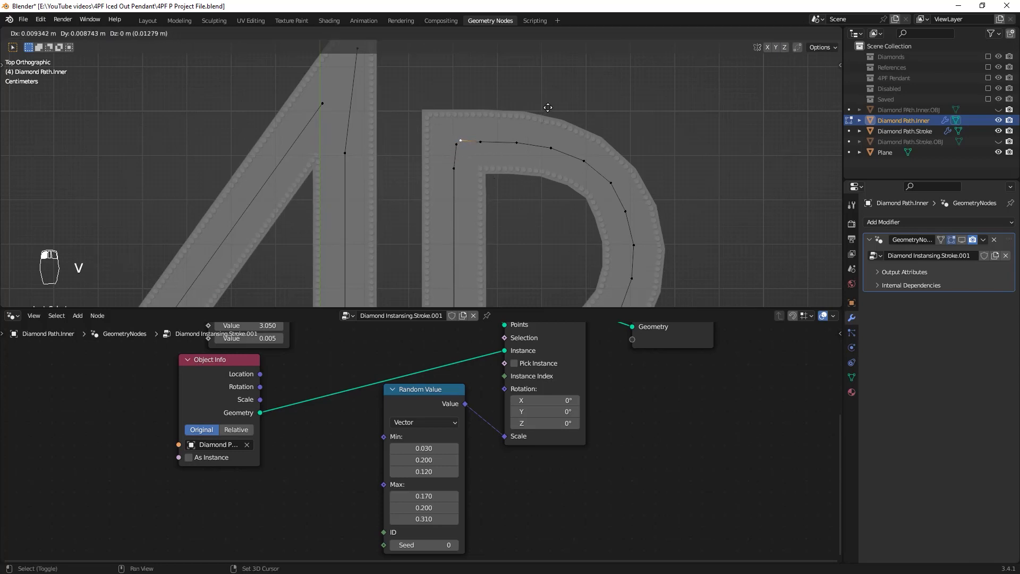
click(605, 135)
key(x)
click(603, 134)
scroll(576, 160, down, 2)
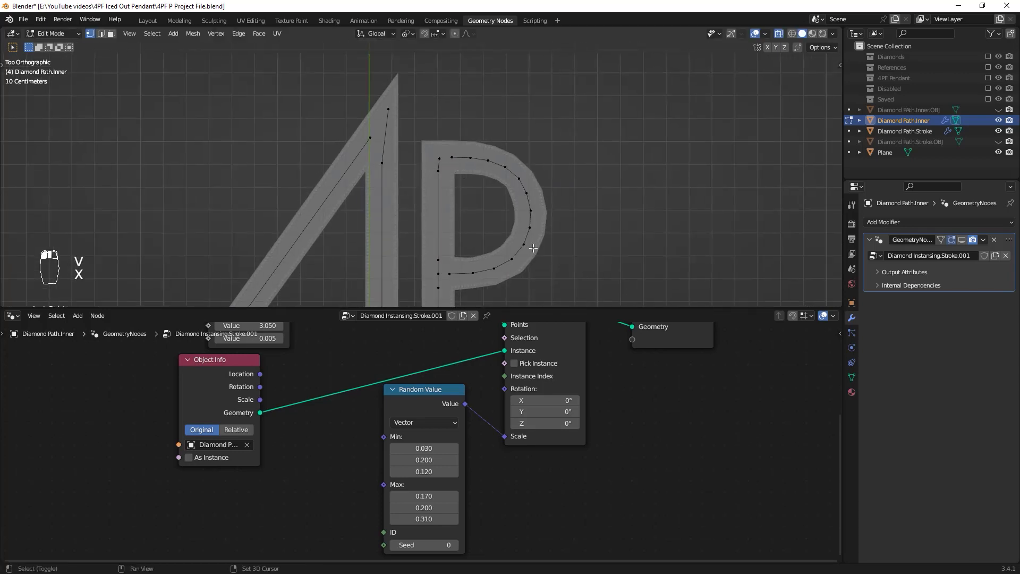
key(ctrl+shift+z)
Rip the upper-left corner vertex of the F's inner path in place and delete the upper bar's end vertex
shift+middle_drag(501, 215, 477, 232)
shift+middle_drag(509, 286, 511, 196)
shift+middle_drag(505, 257, 505, 173)
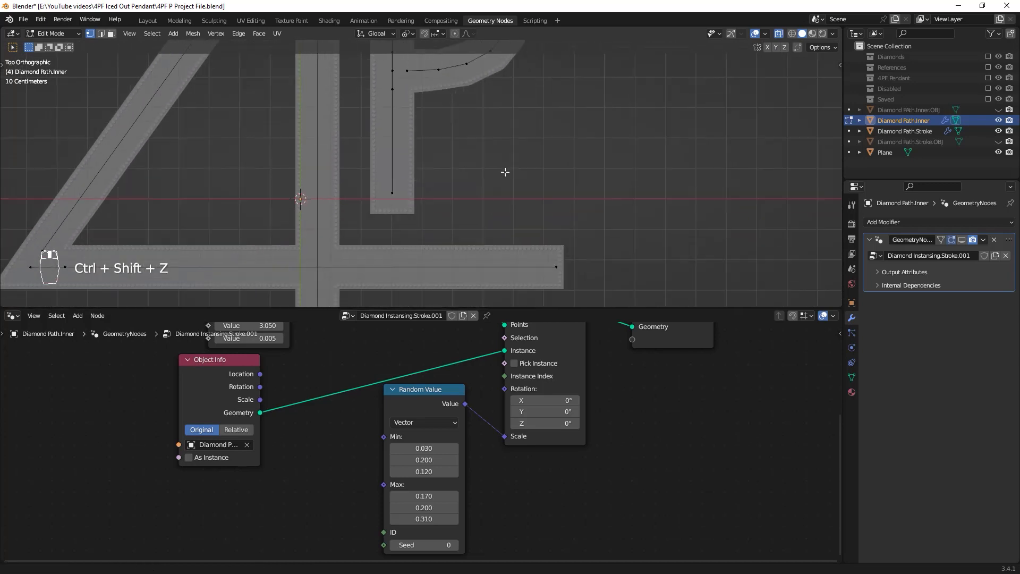
shift+middle_drag(501, 233, 501, 151)
shift+middle_drag(492, 236, 494, 148)
shift+middle_drag(470, 266, 497, 184)
ctrl+middle_drag(496, 190, 498, 177)
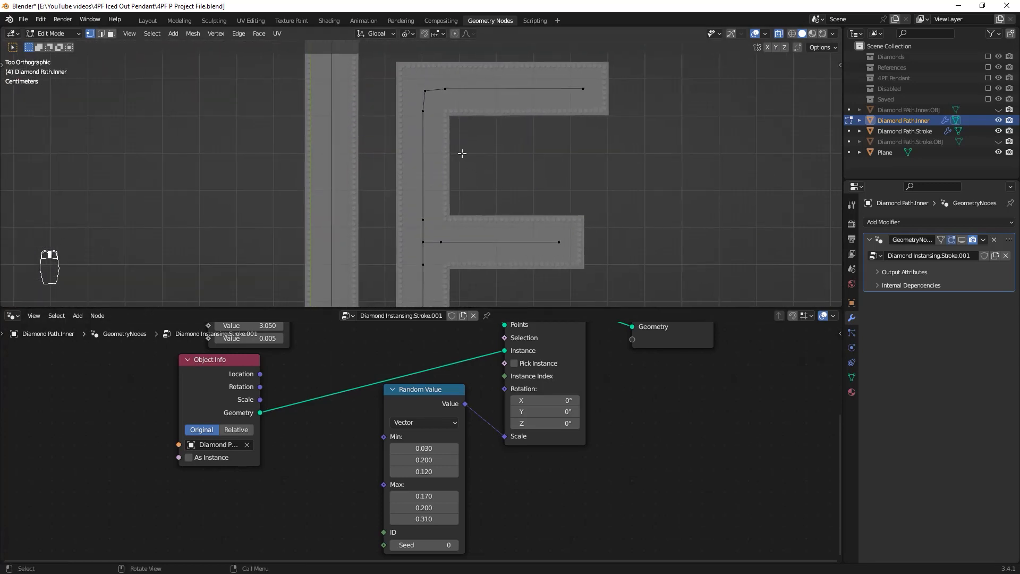
shift+middle_drag(515, 121, 505, 147)
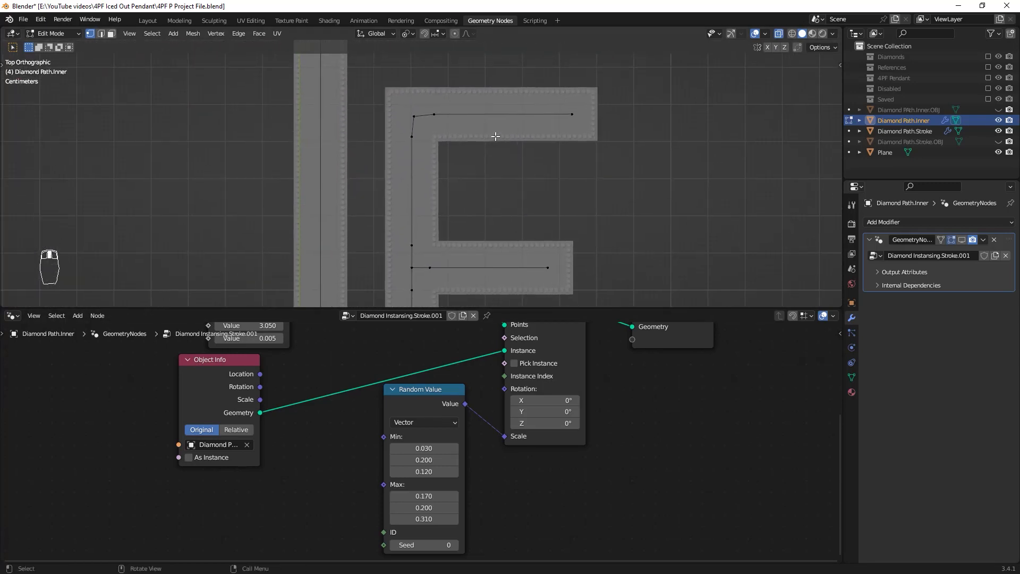
click(414, 116)
key(v)
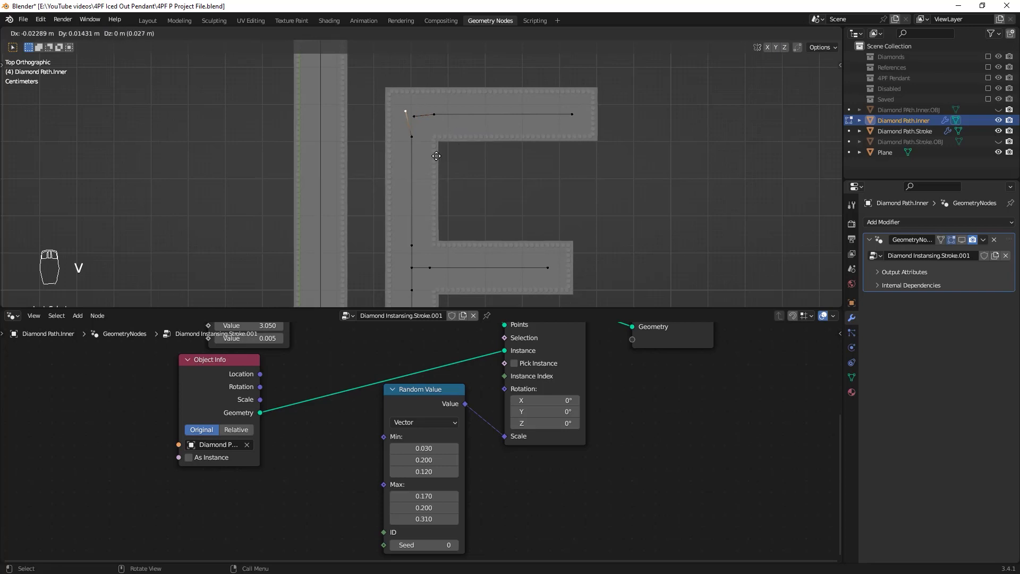
right_click(434, 127)
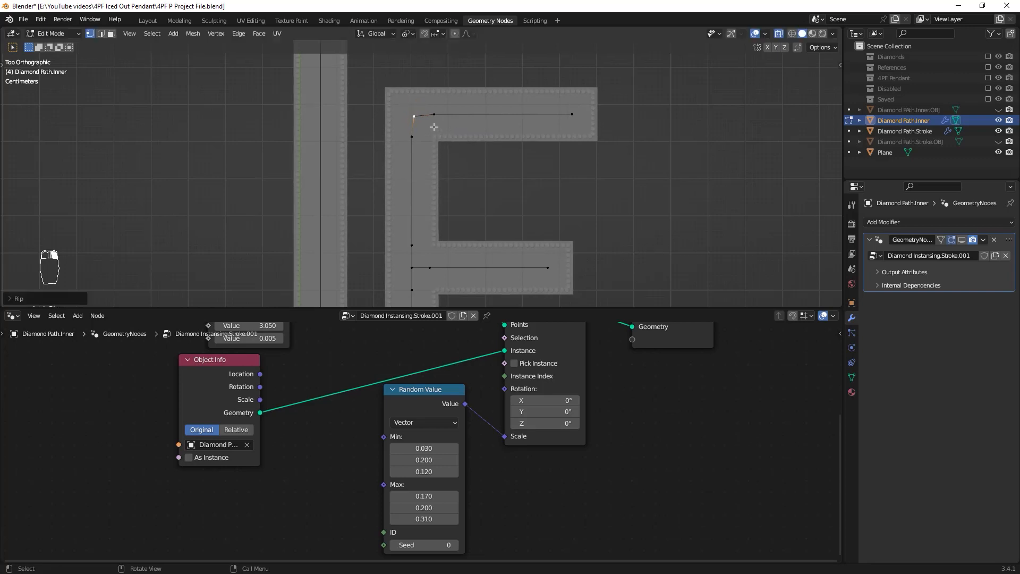
click(419, 119)
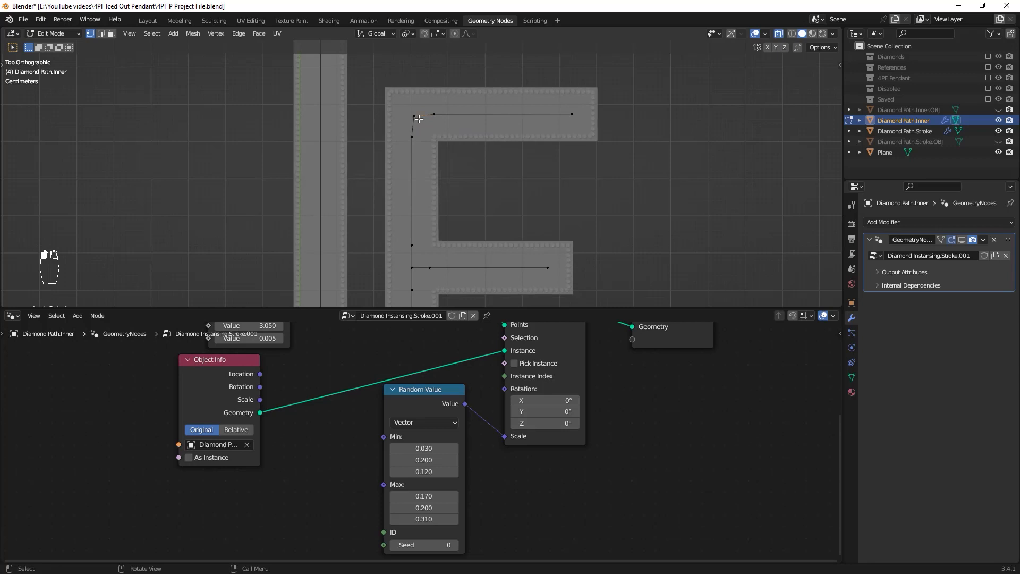
key(x)
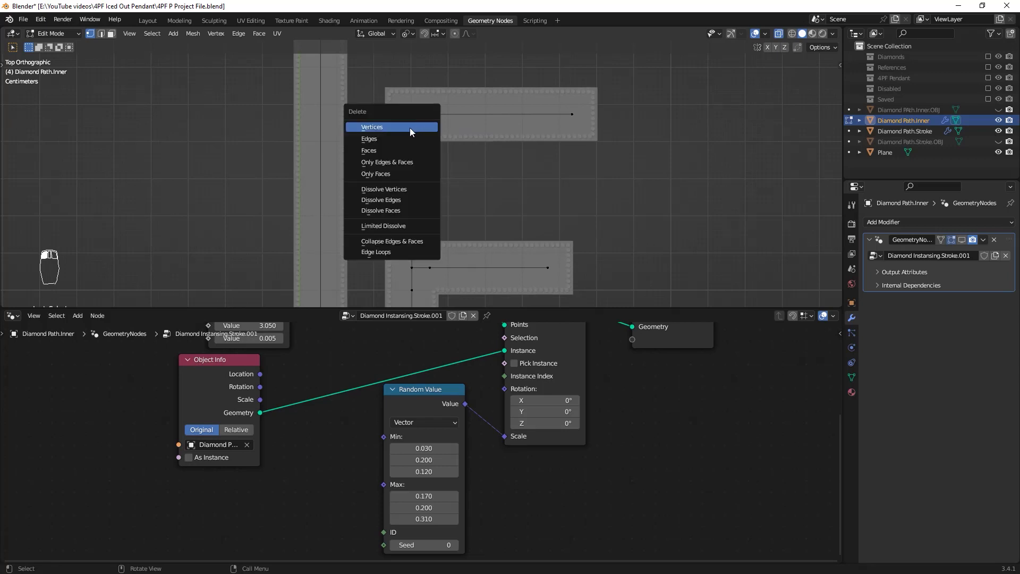
click(409, 128)
shift+middle_drag(453, 253, 442, 175)
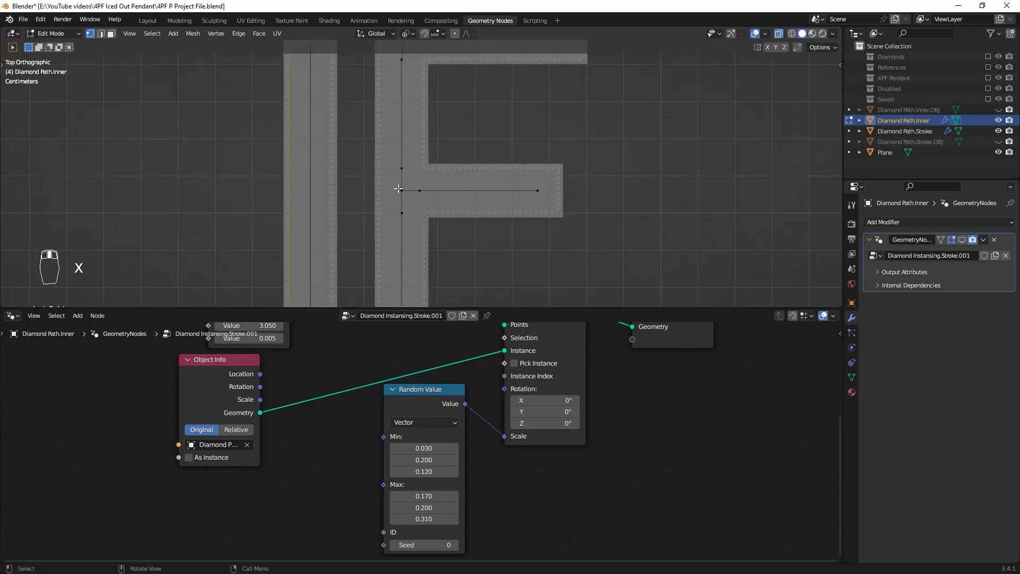
Rip the vertex where the F's middle bar meets its stem and delete the bar's ripped end vertex
click(400, 188)
key(v)
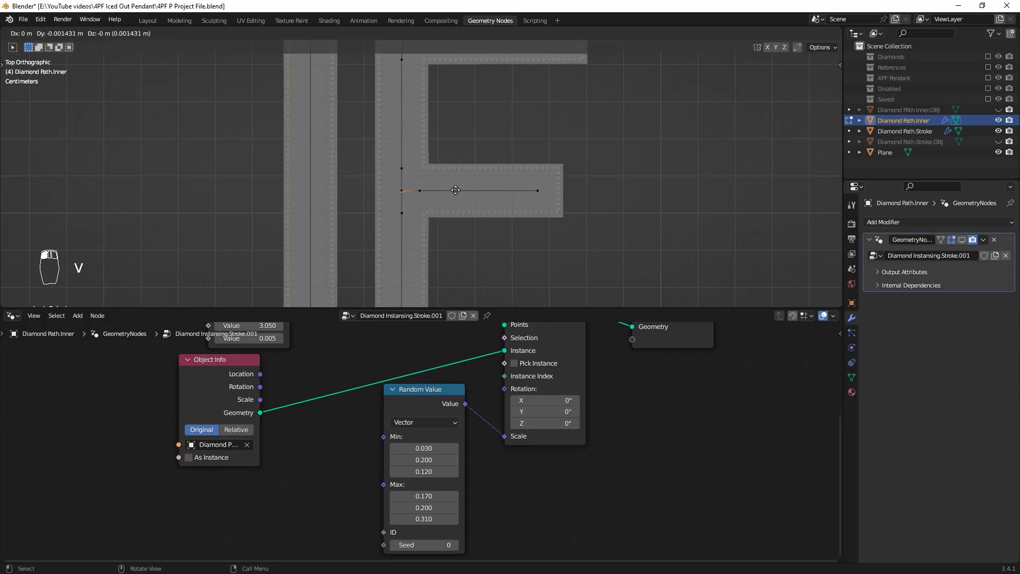
click(465, 180)
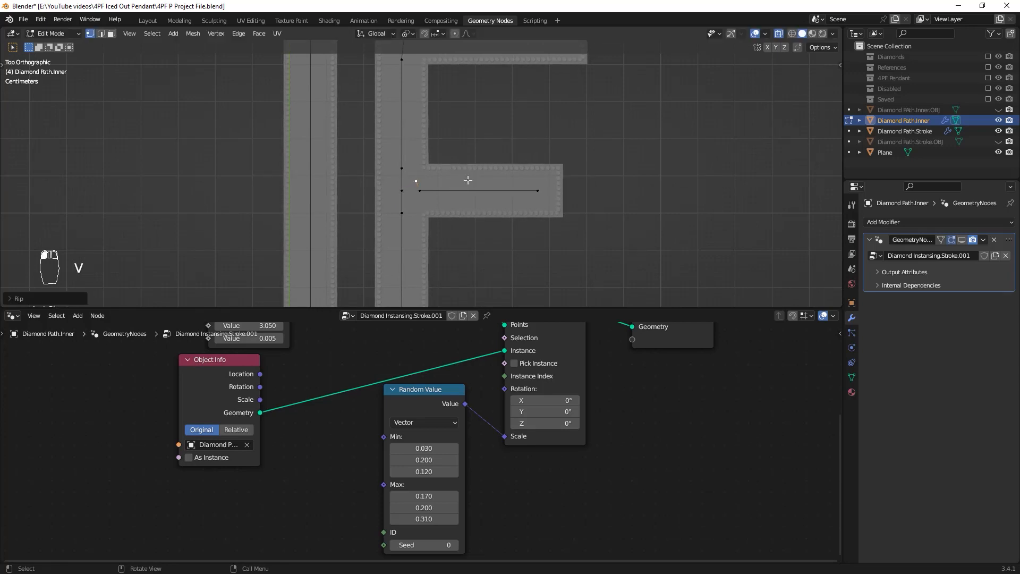
key(x)
click(467, 179)
Undo the last edits, try dissolving the F's stem vertices around the middle bar's junction, and undo that too
key(ctrl+z)
key(ctrl+z)
key(ctrl+z)
key(ctrl+z)
key(ctrl+z)
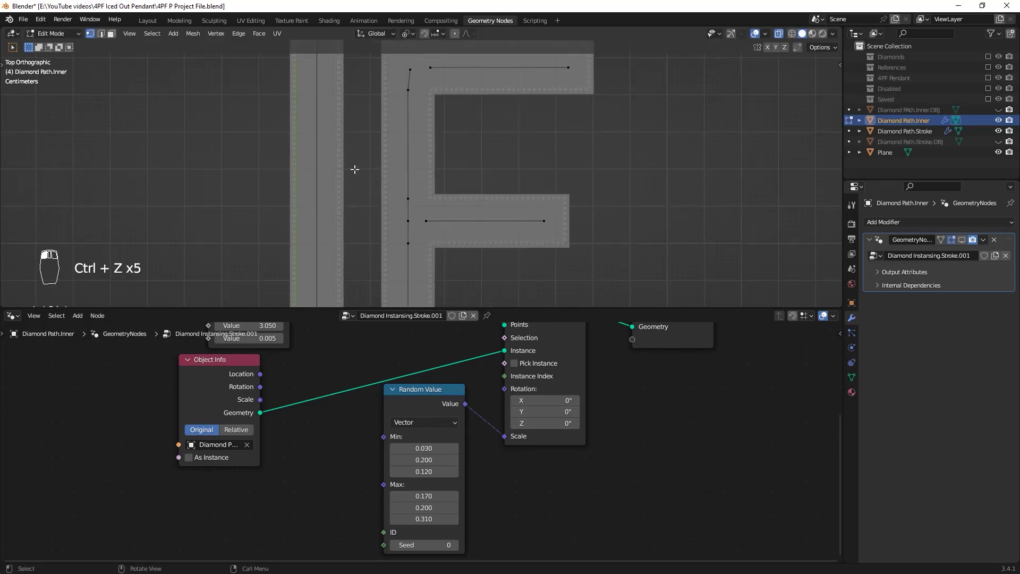
drag(355, 168, 415, 256)
shift+middle_drag(470, 200, 471, 163)
key(ctrl+x)
scroll(423, 224, up, 2)
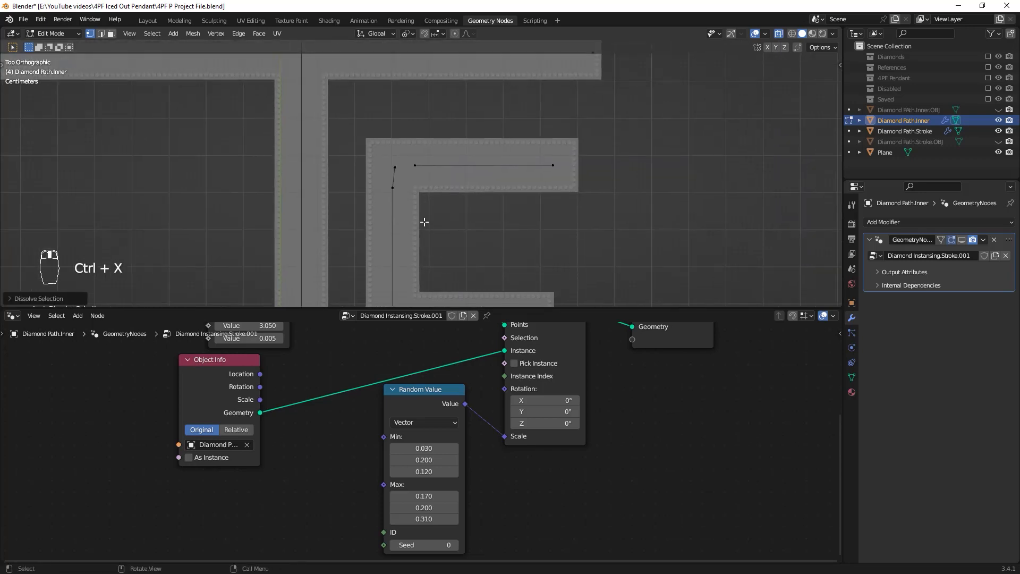
key(ctrl+z)
key(ctrl+z)
key(ctrl+z)
key(ctrl+z)
Delete the skewed top vertex of the F's stem and move the new end vertex up along Y by about 0.1 m
key(x)
click(552, 169)
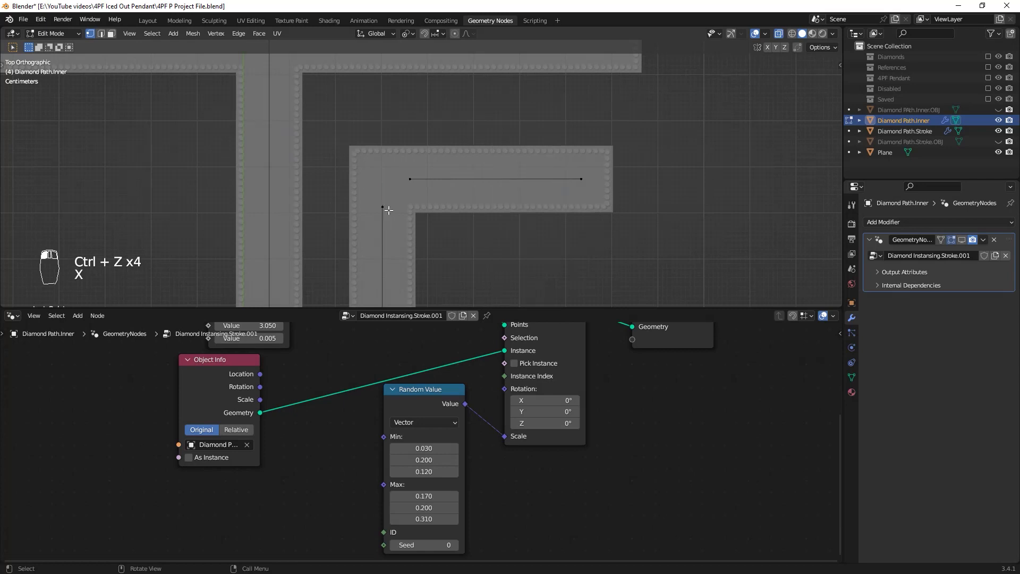
click(383, 207)
key(g)
key(y)
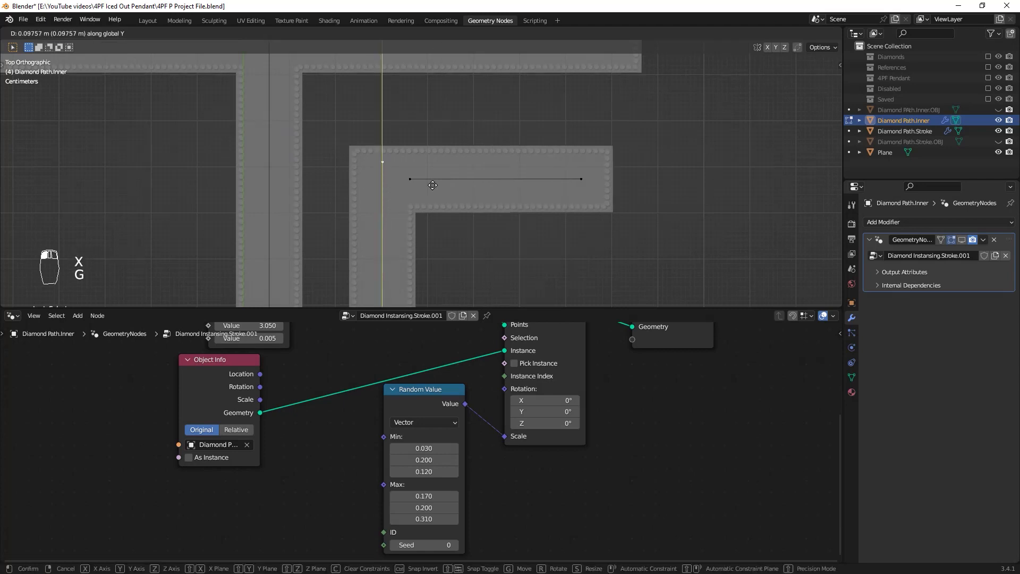
click(538, 242)
Separate the vertical inner strokes of the 4, P and F into their own object and return to Object Mode
scroll(533, 218, down, 5)
scroll(530, 189, up, 3)
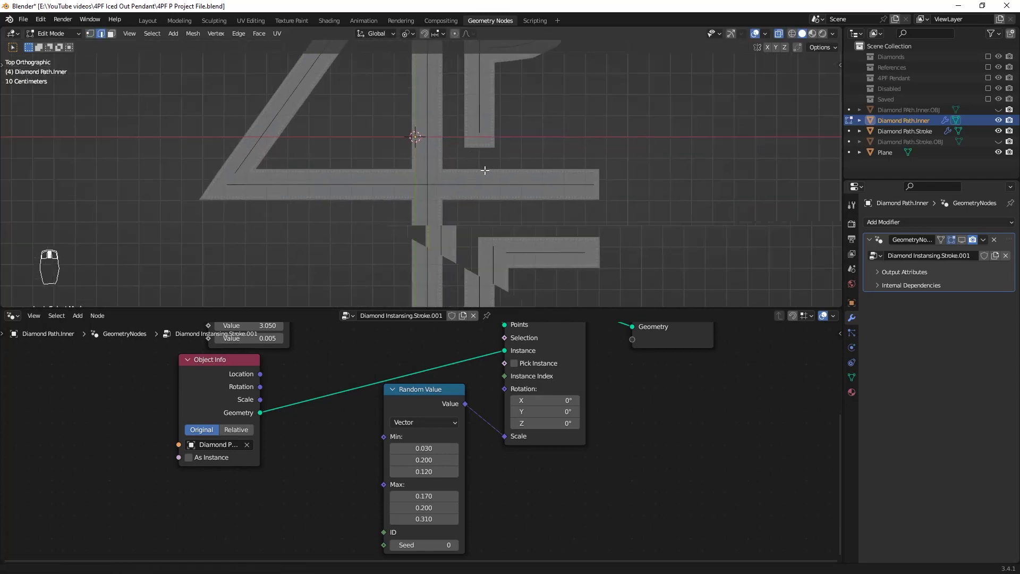
scroll(541, 207, down, 3)
key(2)
scroll(536, 198, down, 1)
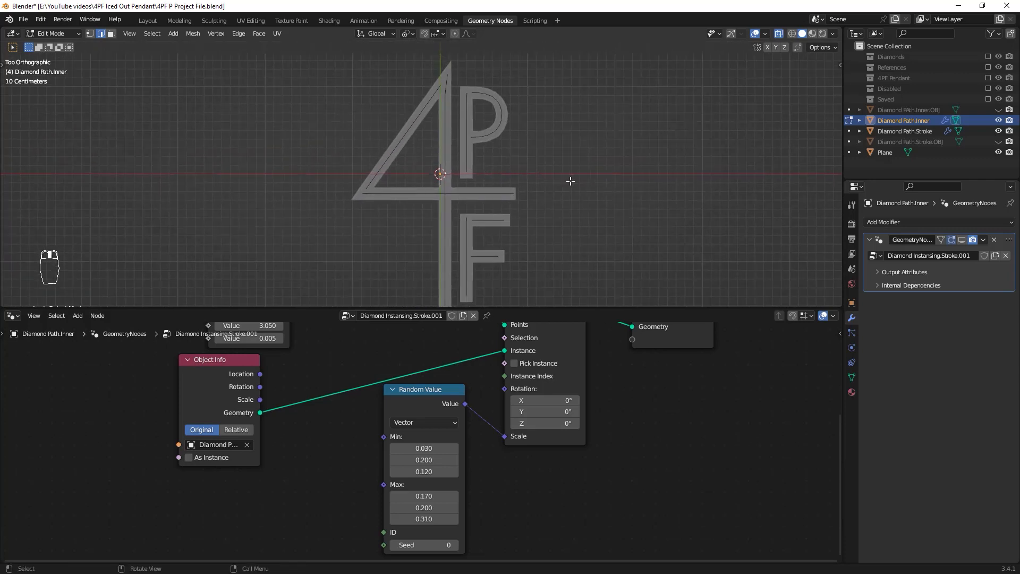
alt+click(448, 139)
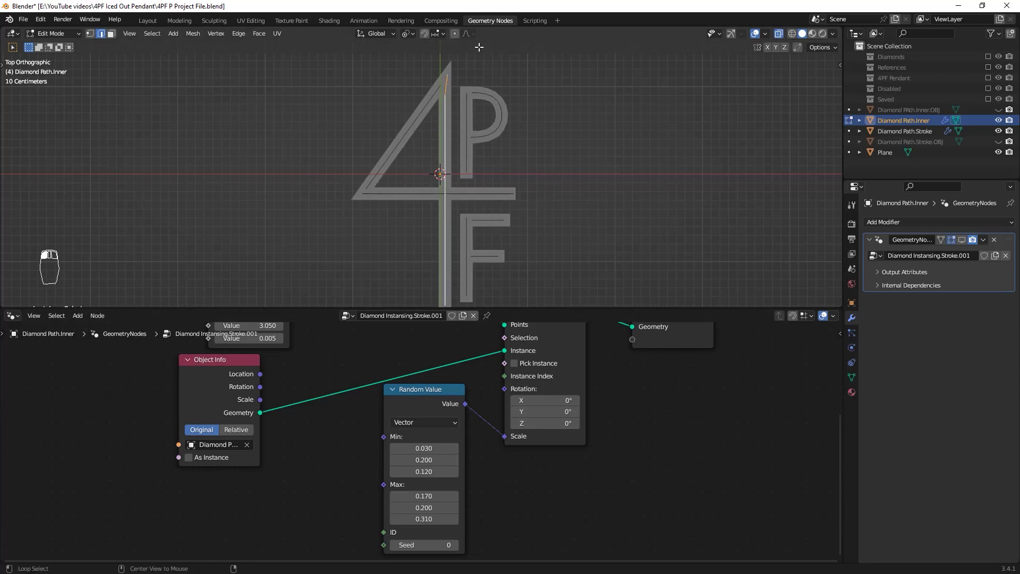
alt+shift+click(474, 154)
alt+shift+click(470, 242)
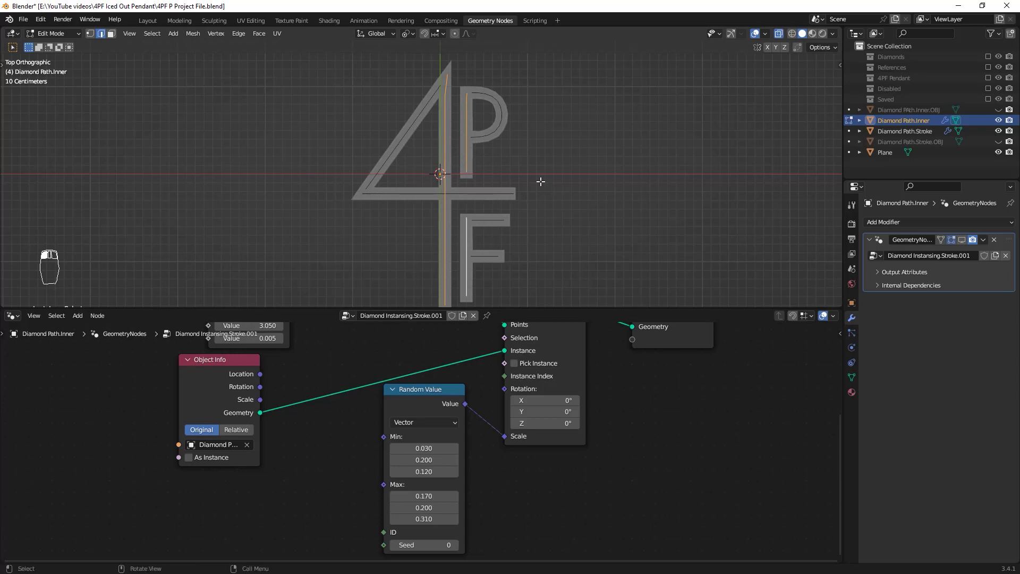
key(p)
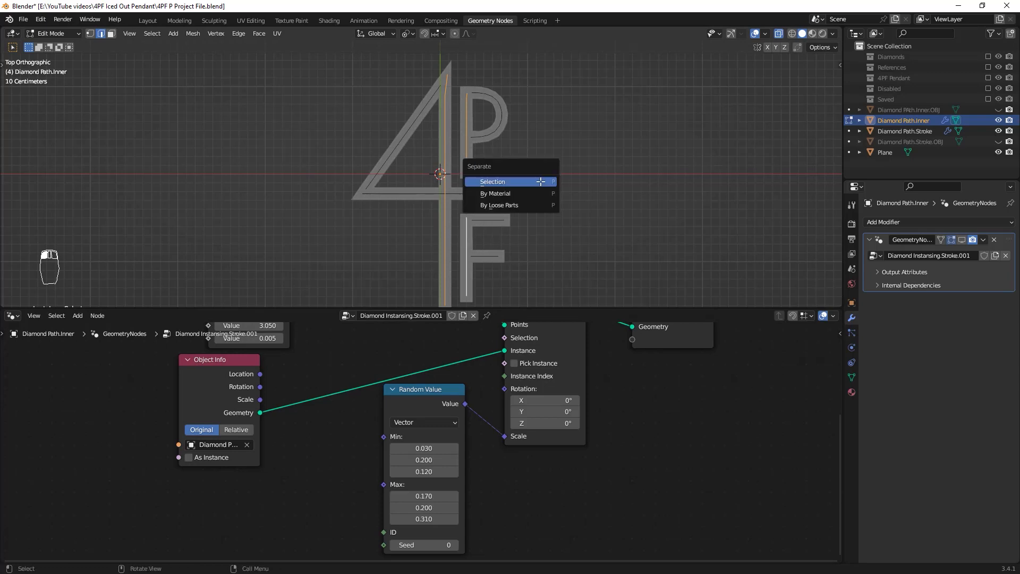
click(487, 180)
key(Tab)
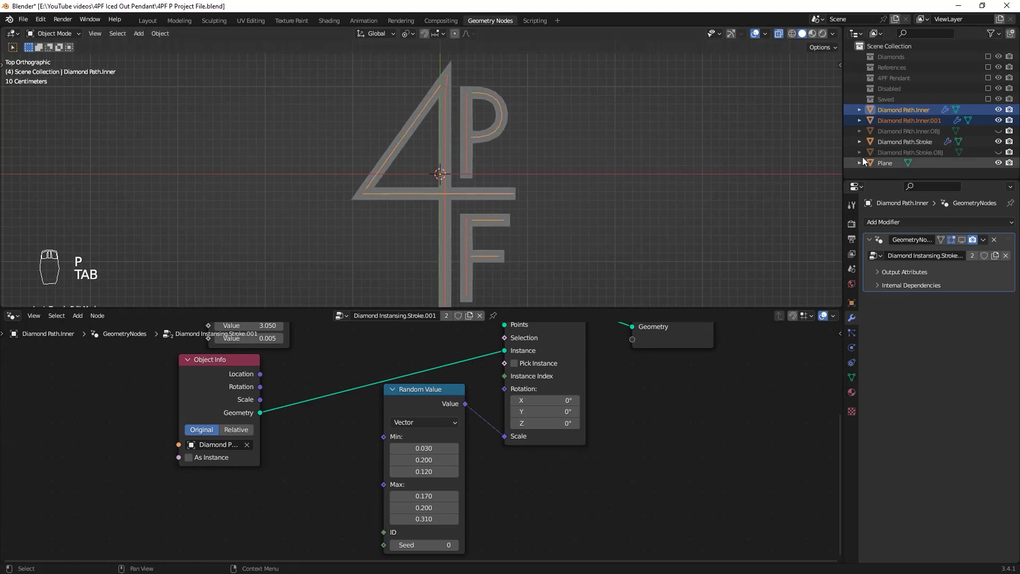
Rename the separated vertical strokes object as Diamond Path.Inner.V
double_click(925, 121)
click(927, 122)
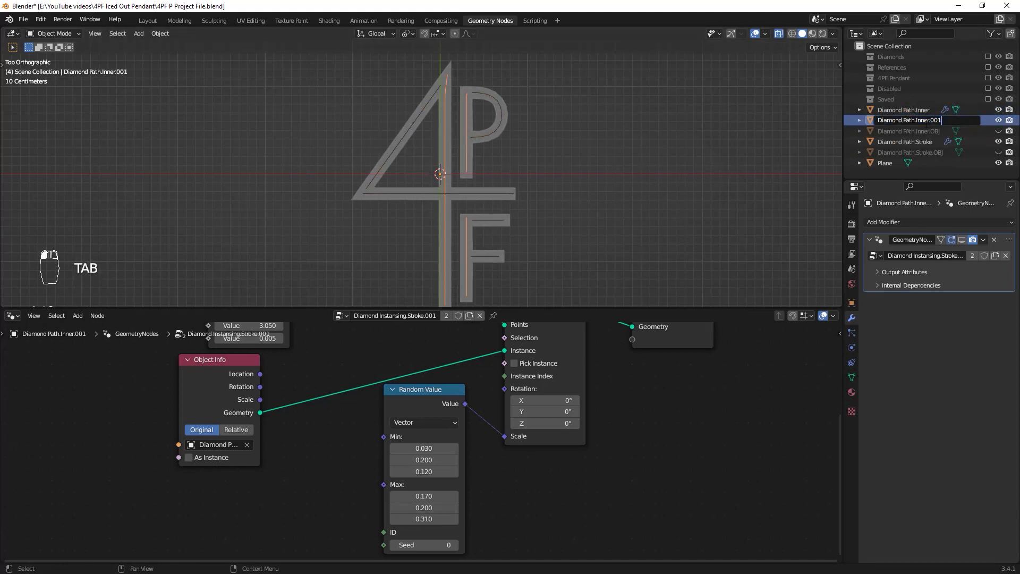
key(Delete)
key(Delete)
key(Delete)
key(Delete)
text(.VE)
key(BackSpace)
key(BackSpace)
key(BackSpace)
key(BackSpace)
key(BackSpace)
key(Return)
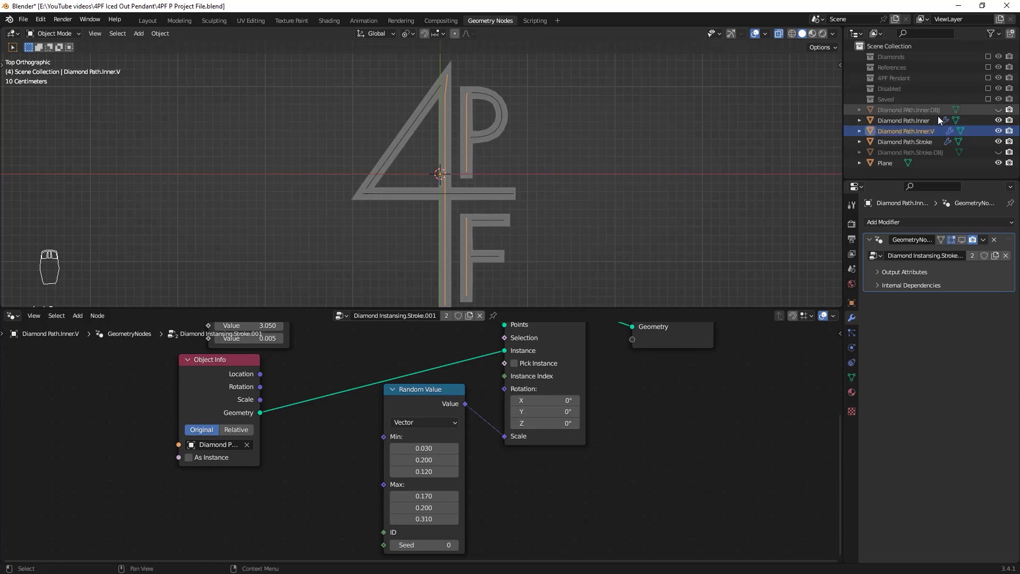
Rename the remaining inner path object as Diamond Path.Inner.H
double_click(930, 121)
click(937, 122)
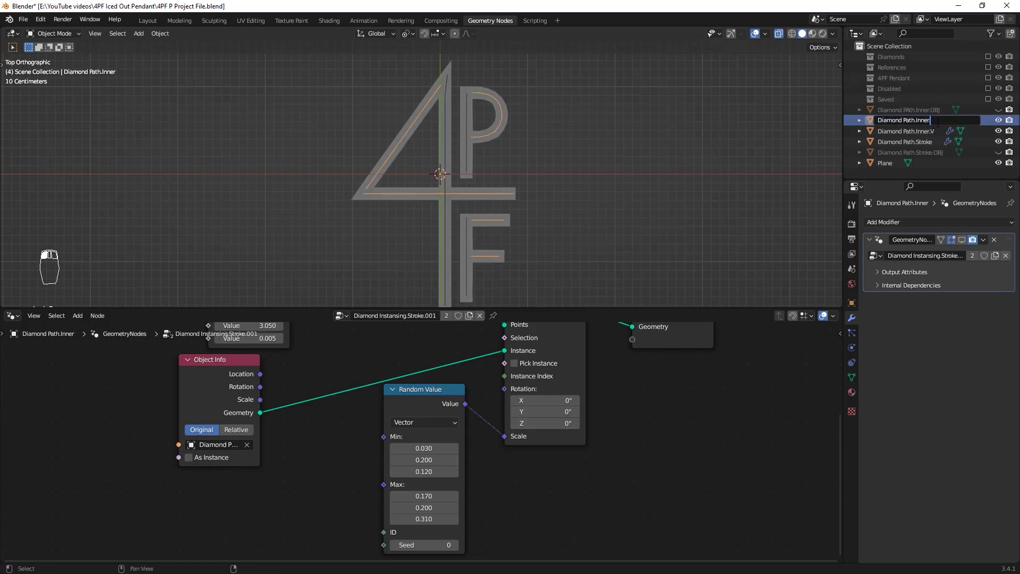
text(.H)
key(Return)
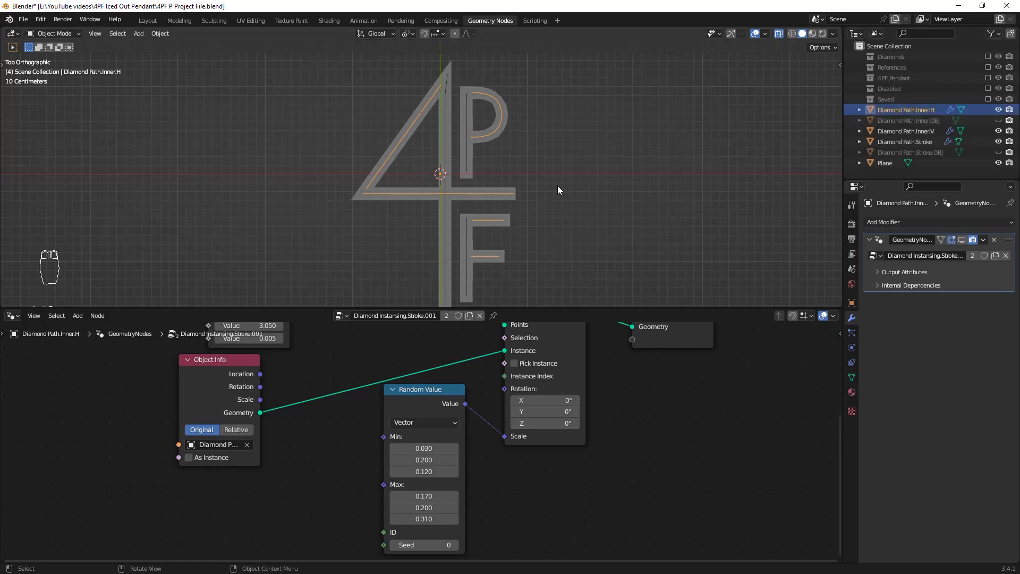
Separate the P's bowl path from Diamond Path.Inner.H and rename the new object Diamond Path.Inner.P
scroll(431, 243, up, 2)
shift+middle_drag(561, 172, 532, 204)
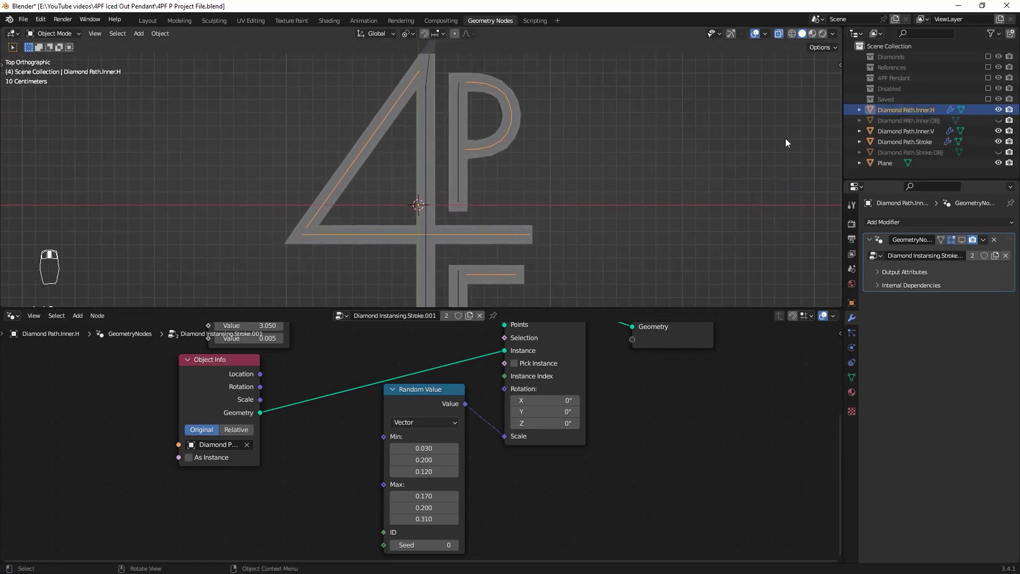
key(Tab)
shift+middle_drag(459, 173, 472, 173)
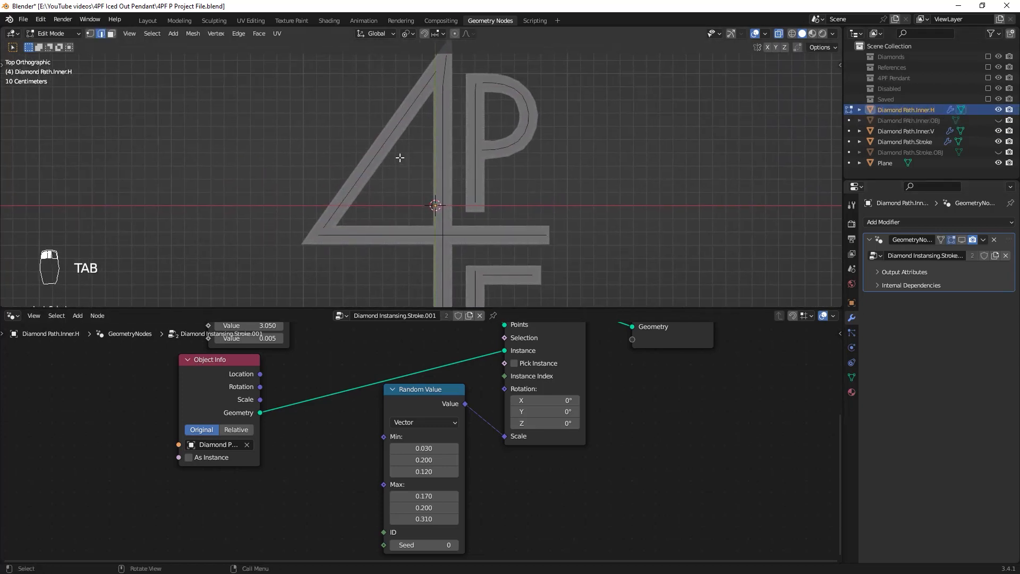
key(3)
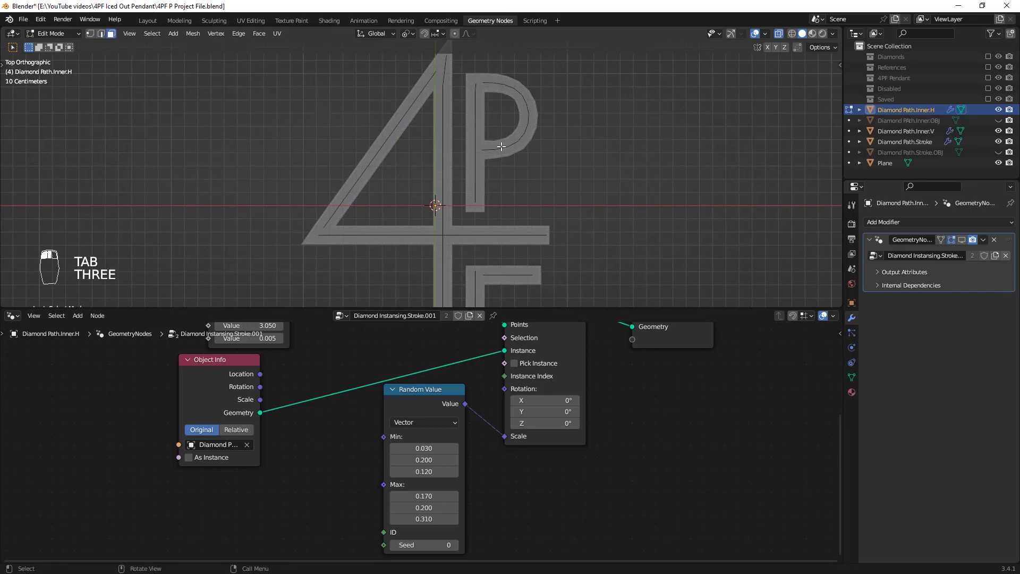
key(Tab)
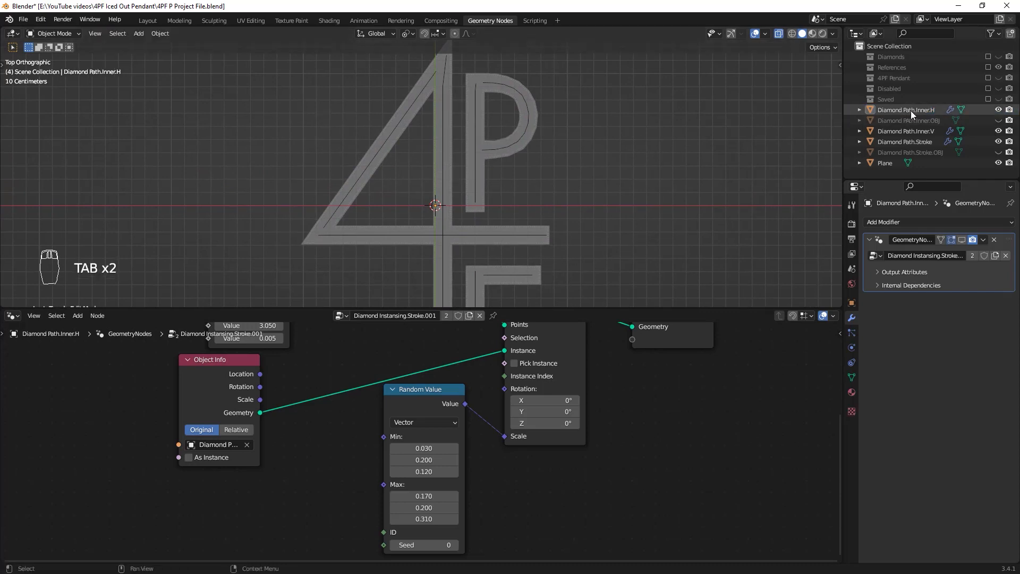
click(910, 110)
key(Tab)
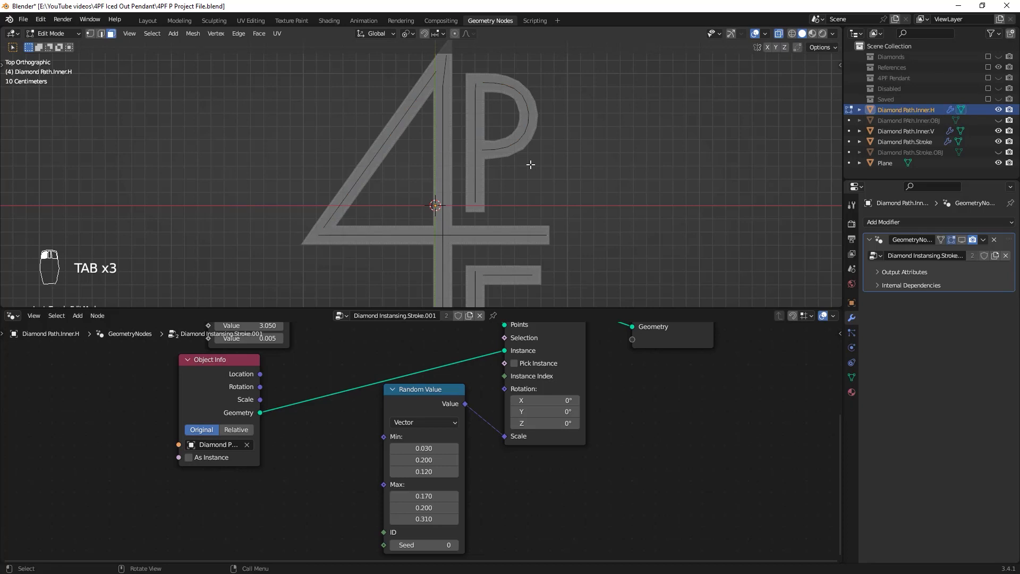
key(2)
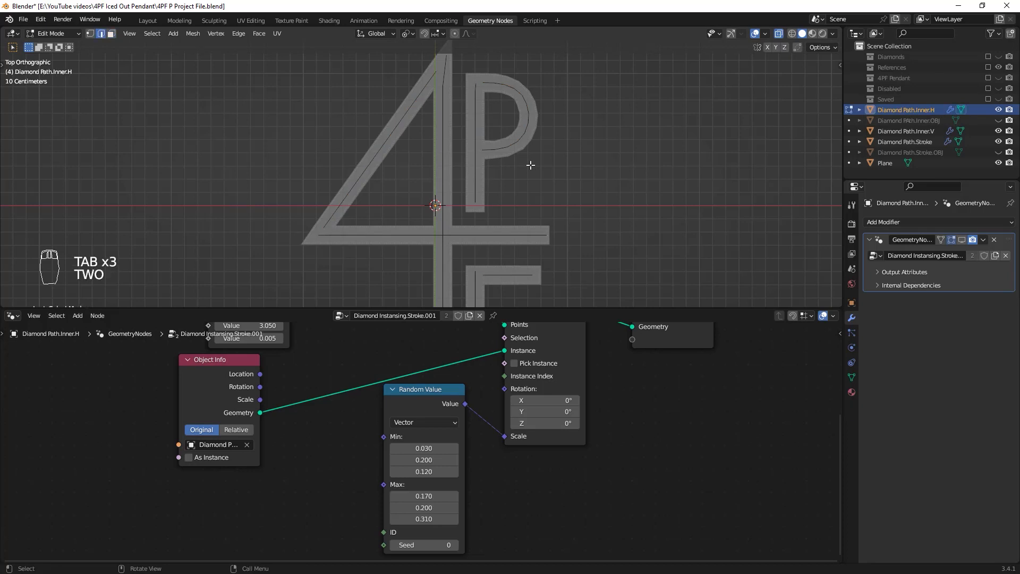
alt+click(514, 142)
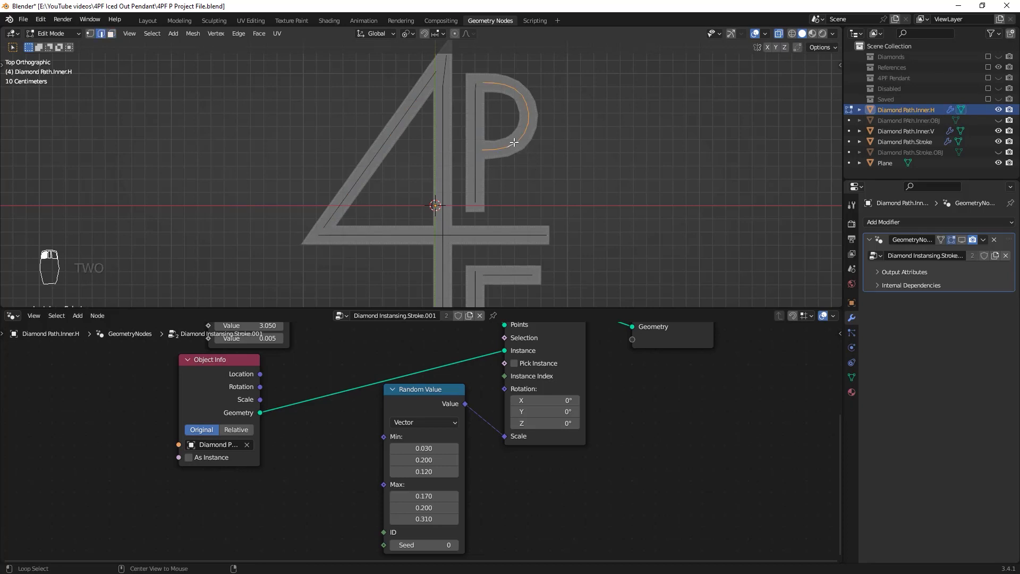
key(p)
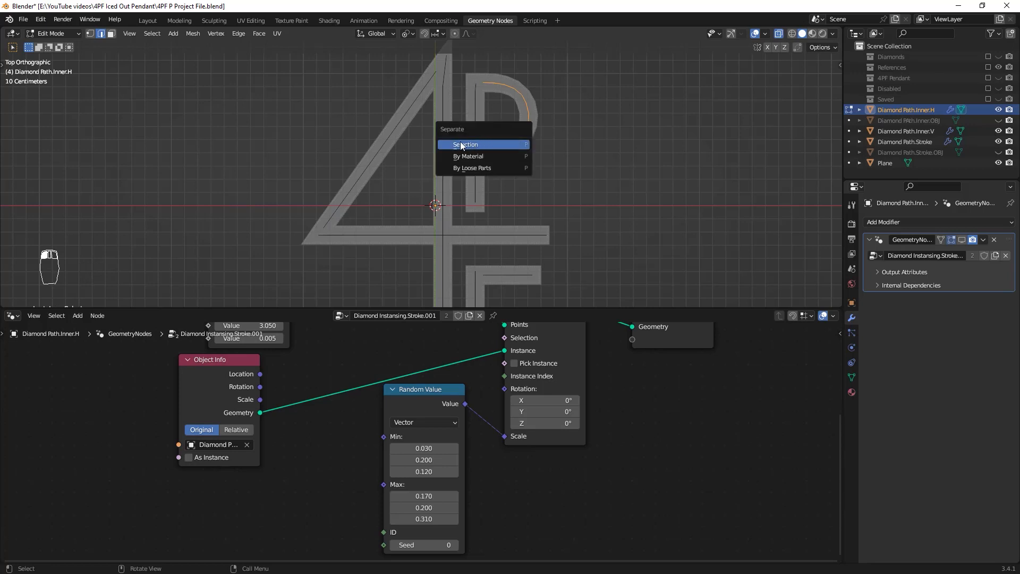
click(475, 145)
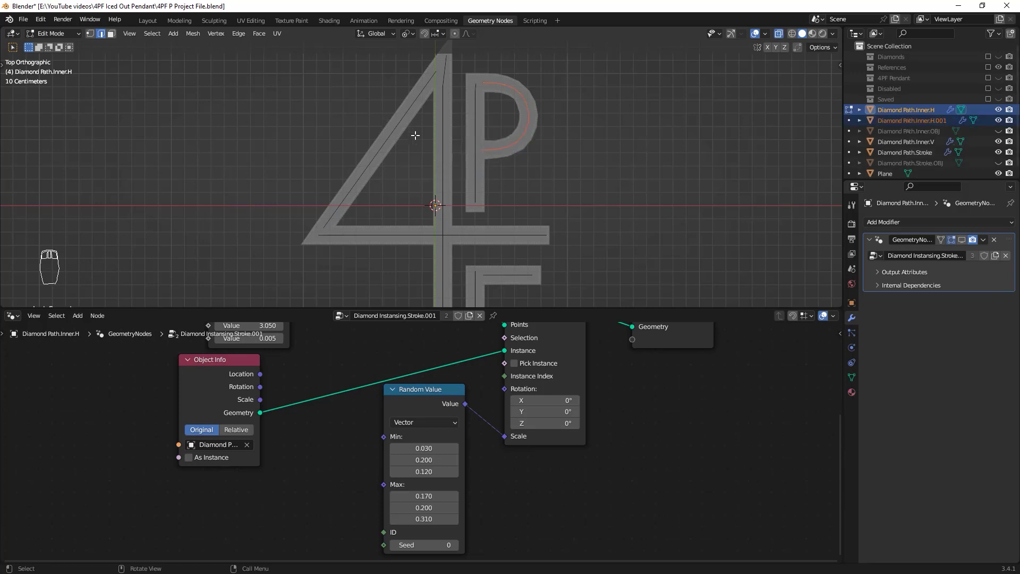
double_click(948, 121)
drag(948, 122, 928, 122)
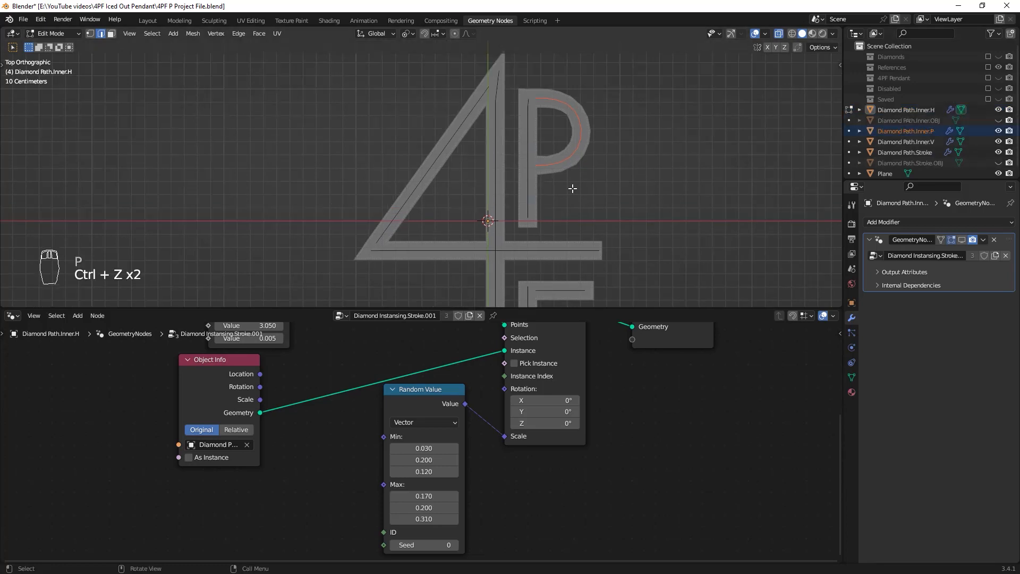
Separate the 4's diagonal path from Diamond Path.Inner.H and rename the new object Diamond Path.Inner.4
shift+middle_drag(635, 213, 640, 204)
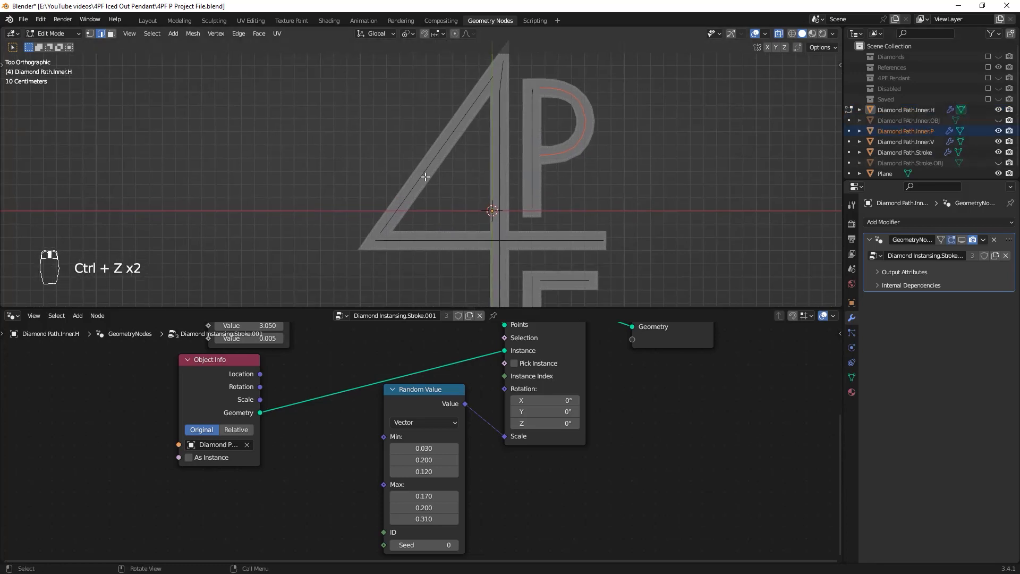
click(418, 177)
key(p)
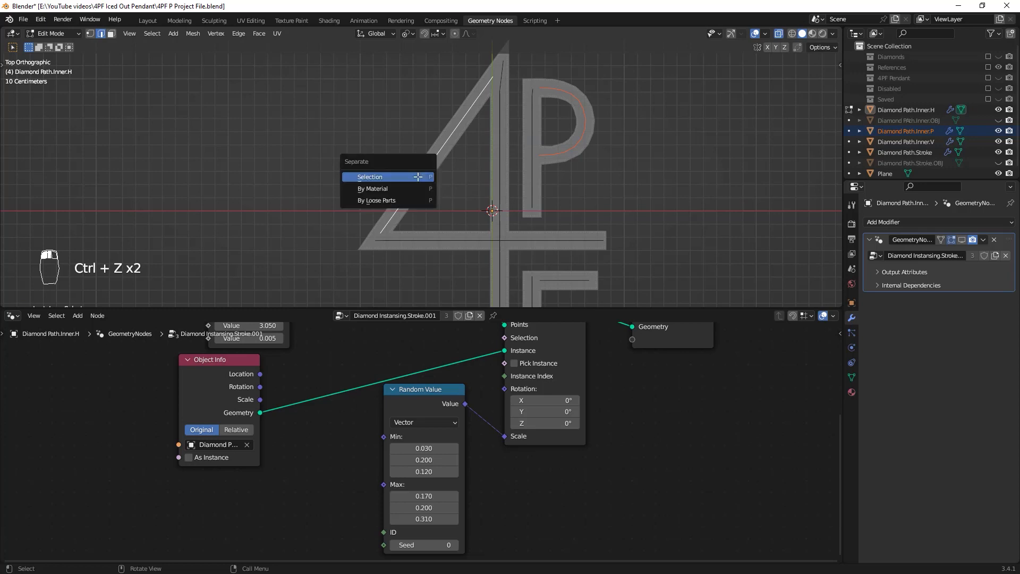
click(363, 177)
shift+middle_drag(700, 168, 679, 162)
scroll(939, 123, down, 1)
double_click(937, 110)
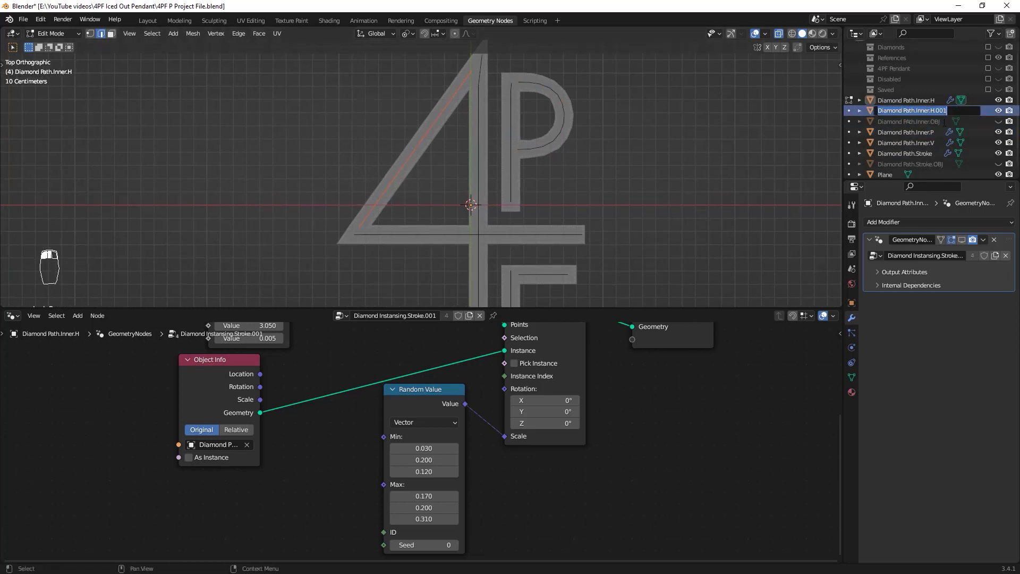
drag(947, 110, 930, 112)
text(4)
key(Return)
key(Tab)
key(Tab)
key(Tab)
key(Tab)
key(Tab)
key(Tab)
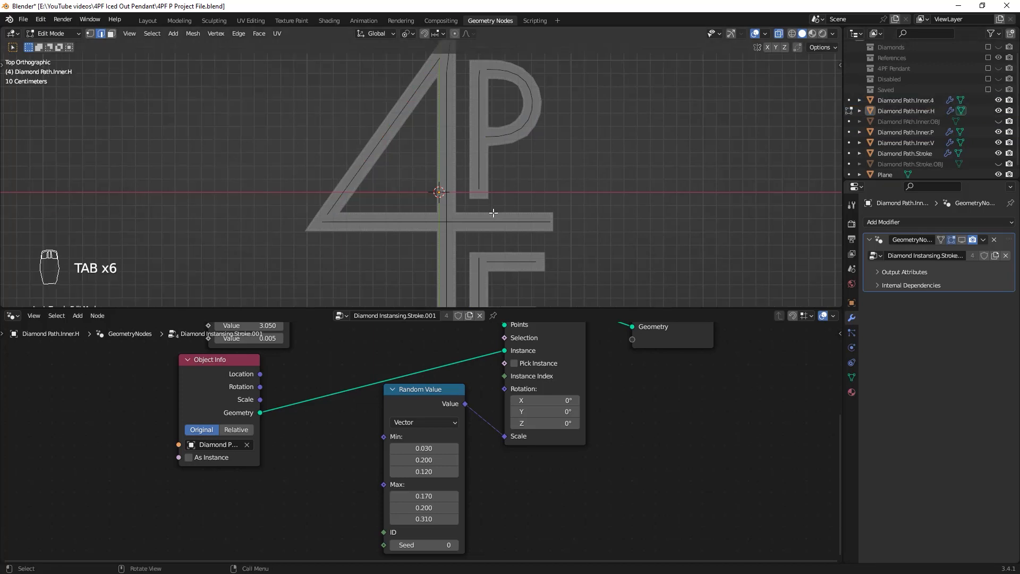
Move the Diamond Path.Inner.4, H, P and V objects into a new collection named Diamond Paths
key(Tab)
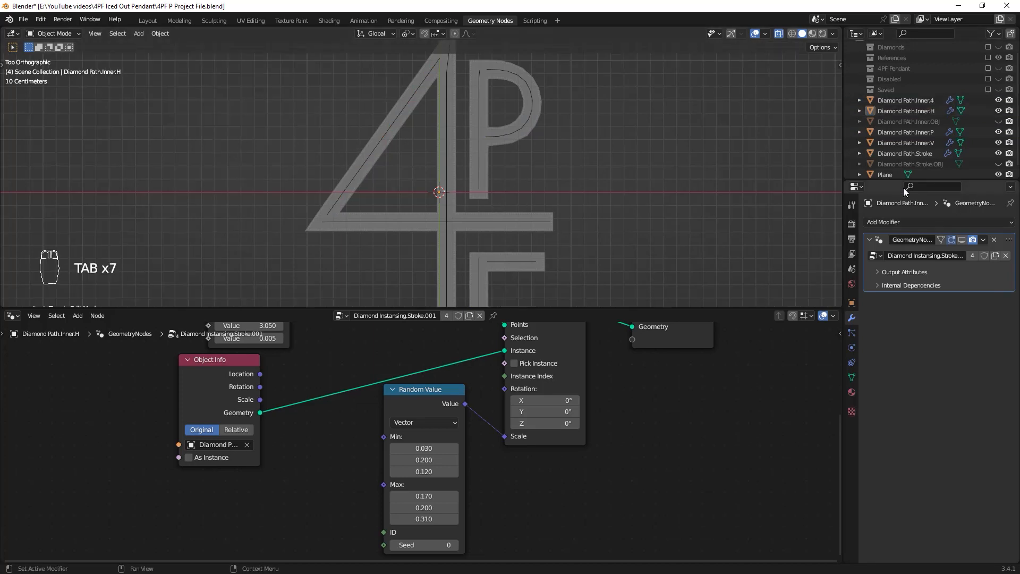
click(909, 145)
ctrl+click(924, 133)
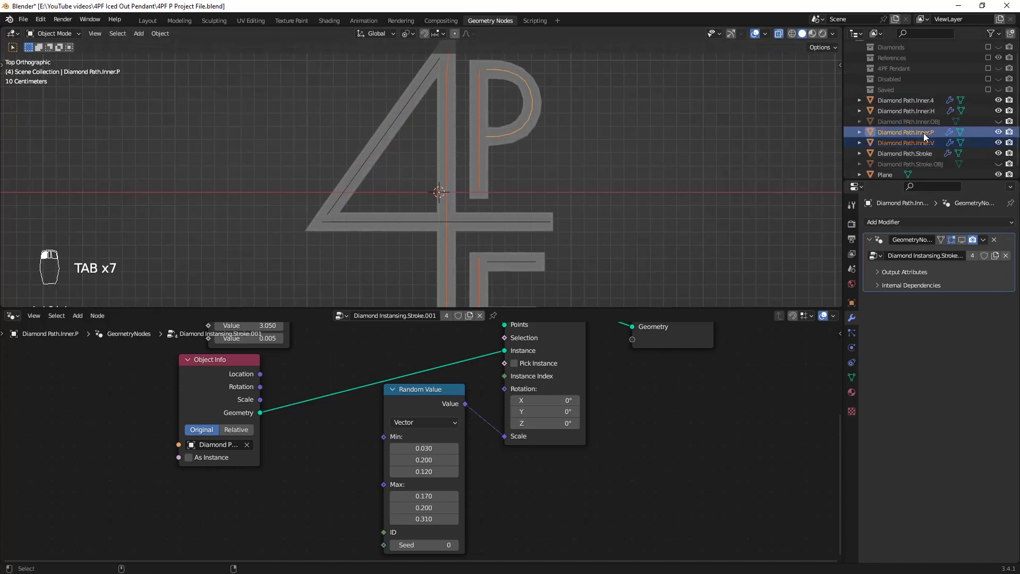
ctrl+click(900, 110)
ctrl+click(909, 101)
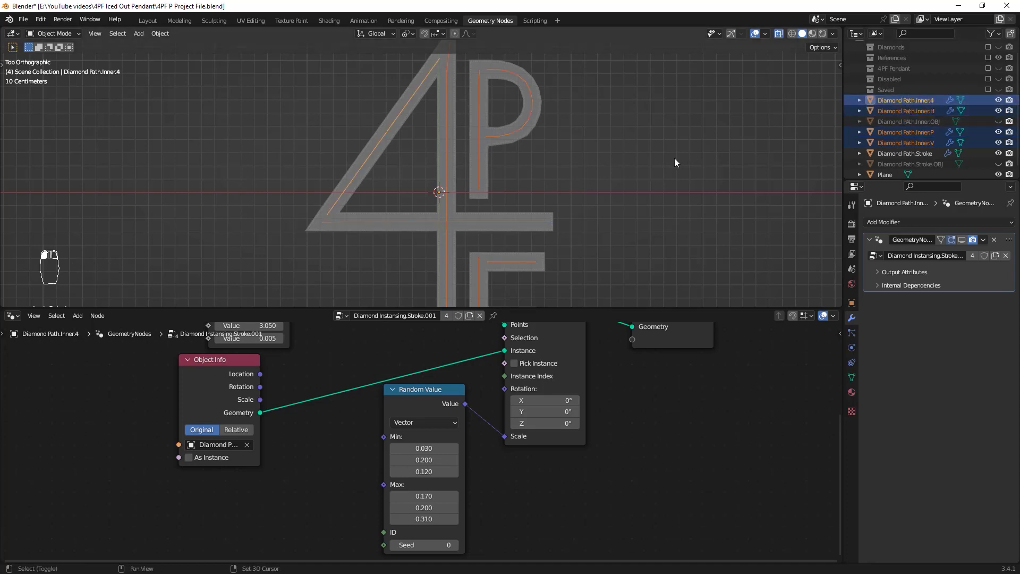
shift+middle_drag(652, 159, 664, 183)
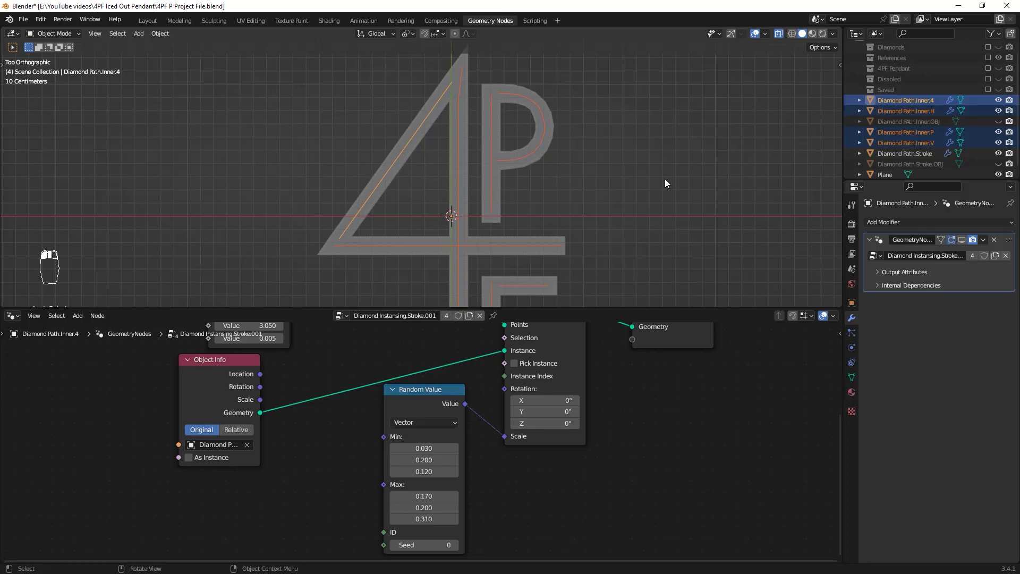
key(m)
click(623, 109)
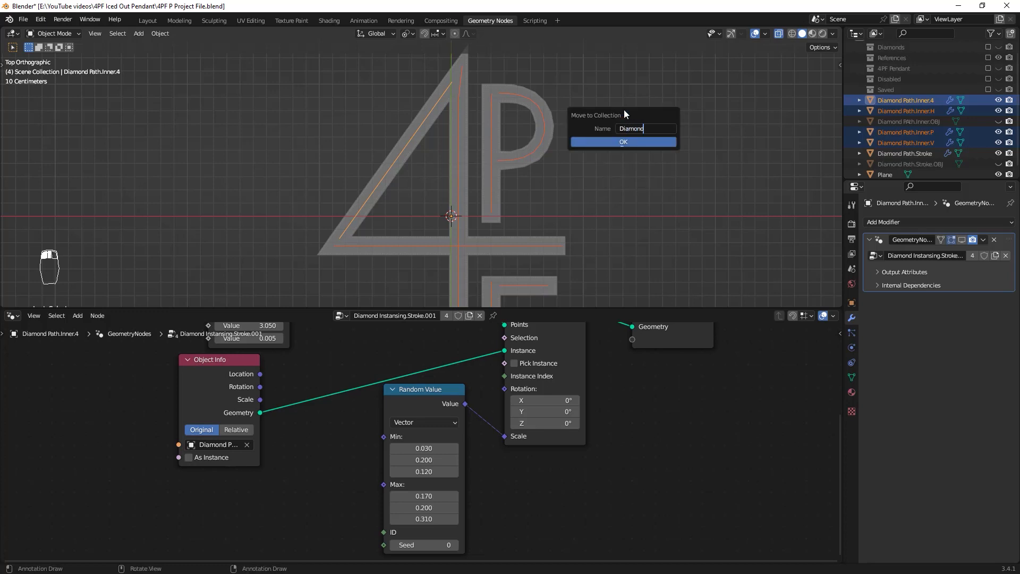
text(Diamond Paths)
key(Return)
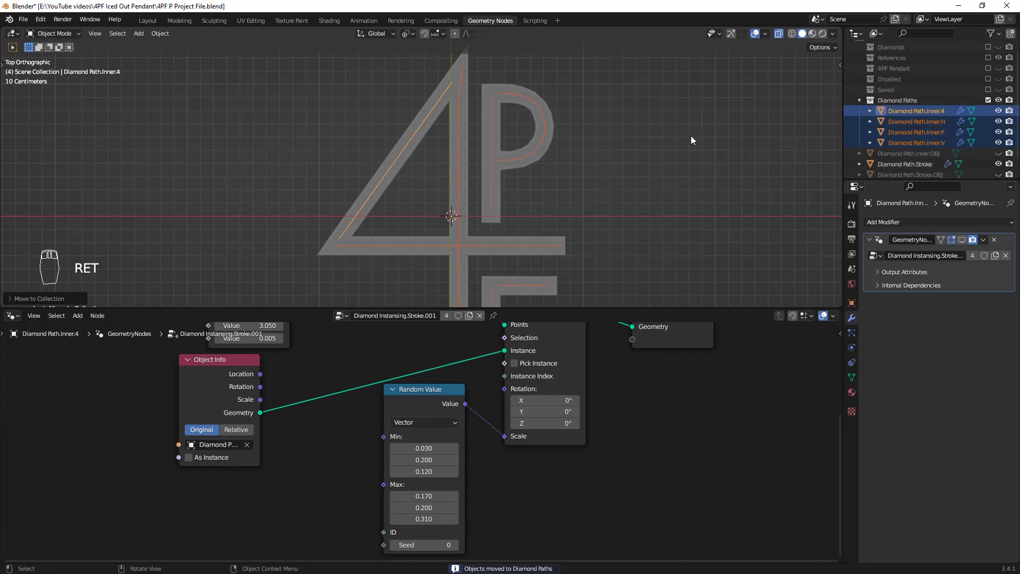
Move the Diamond Path.Stroke object into the Diamond Paths collection
scroll(903, 159, down, 1)
key(alt+a)
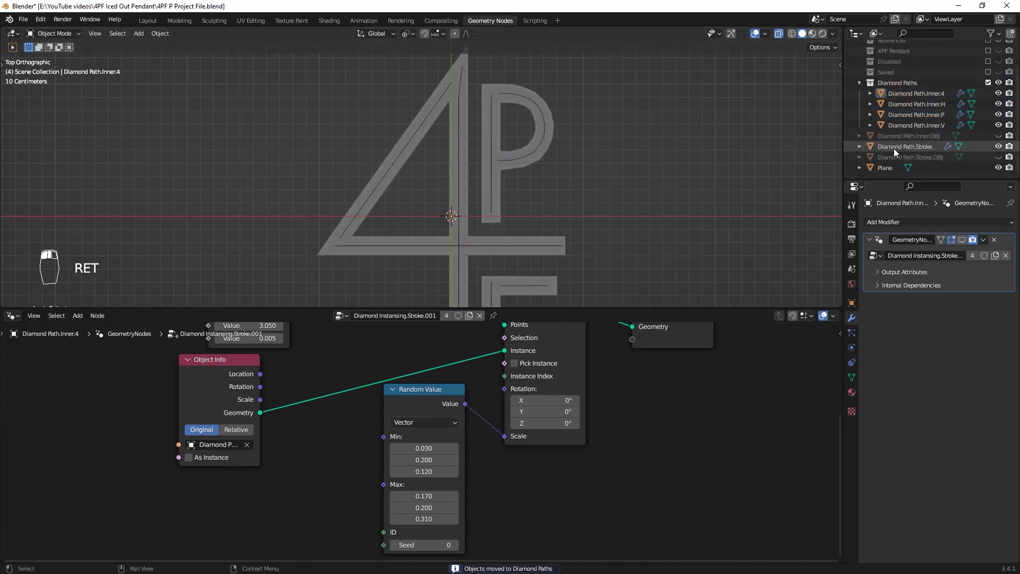
mouse_move(893, 148)
mouse_down()
mouse_move(944, 128)
mouse_move(924, 84)
mouse_up()
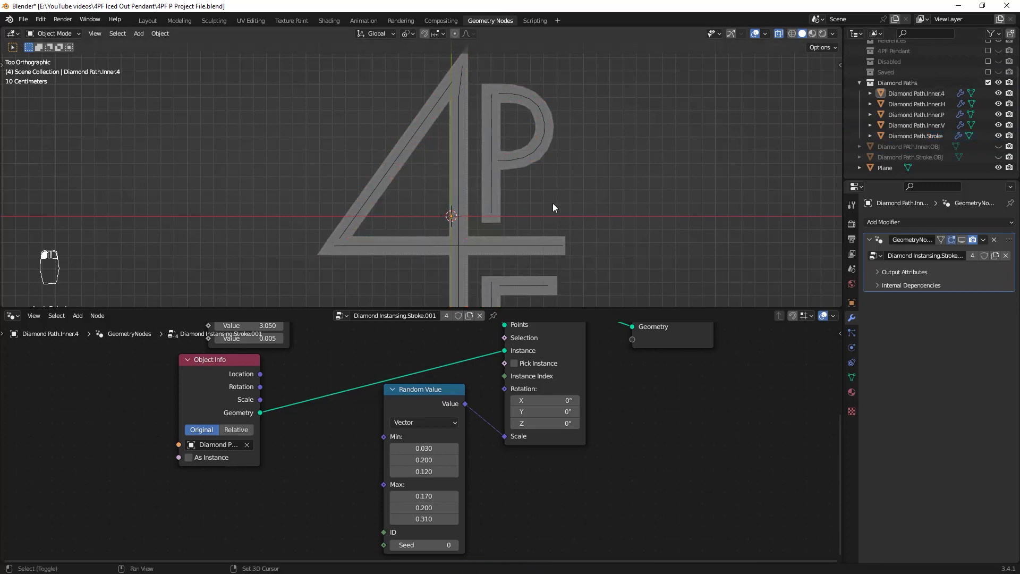
Show the diamond instances on Diamond Path.Inner.4 in the viewport and give the object its own single-user copy of the node group
scroll(600, 237, up, 2)
key(alt+z)
scroll(629, 206, up, 2)
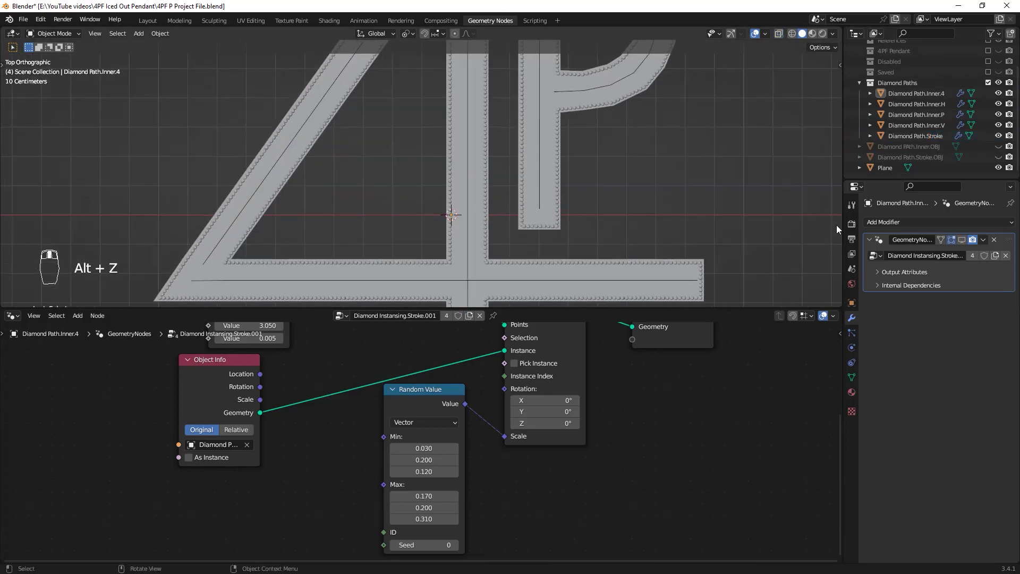
scroll(836, 225, down, 3)
click(917, 94)
scroll(598, 237, up, 1)
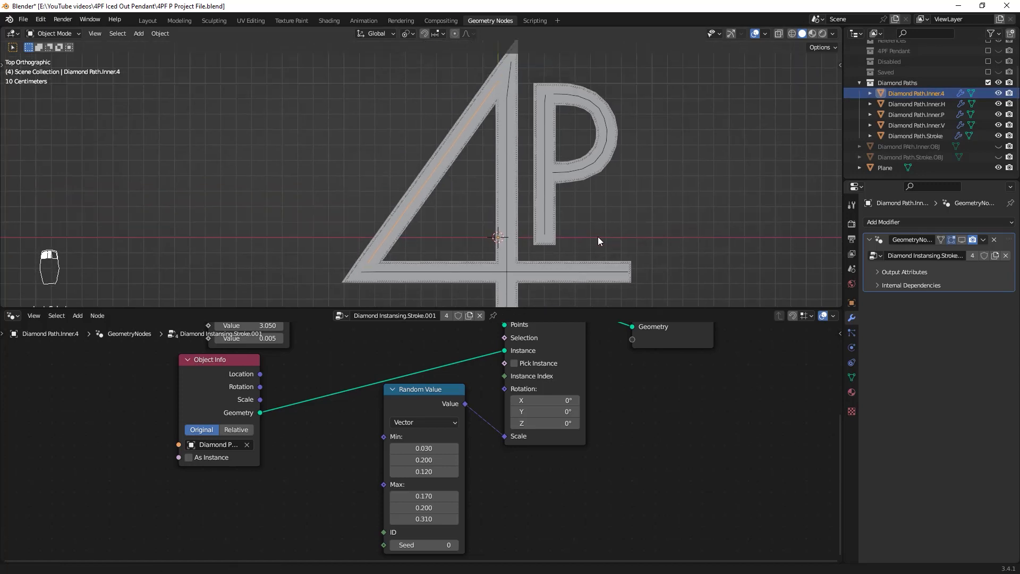
shift+middle_drag(598, 237, 605, 245)
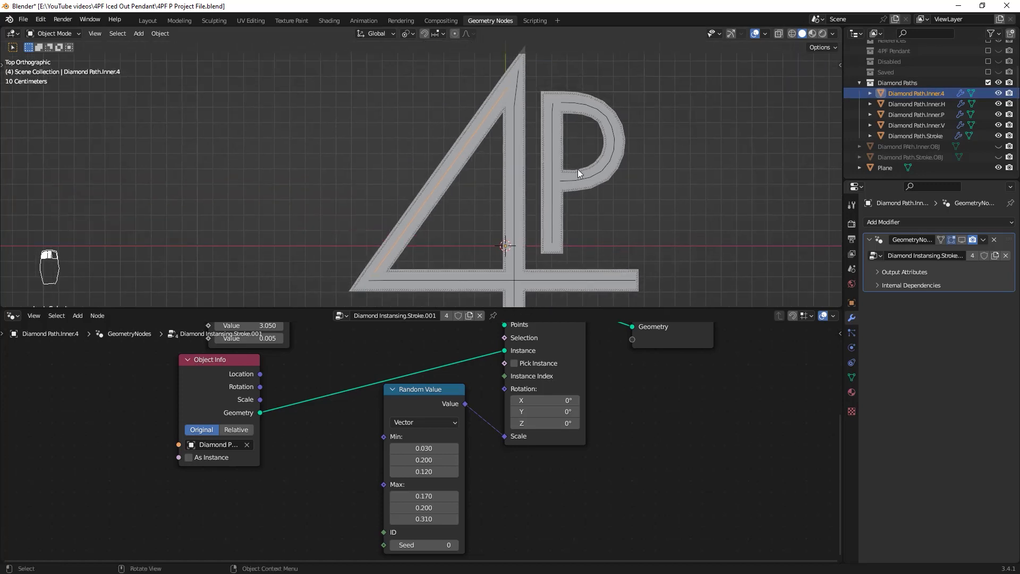
click(962, 239)
scroll(610, 164, up, 2)
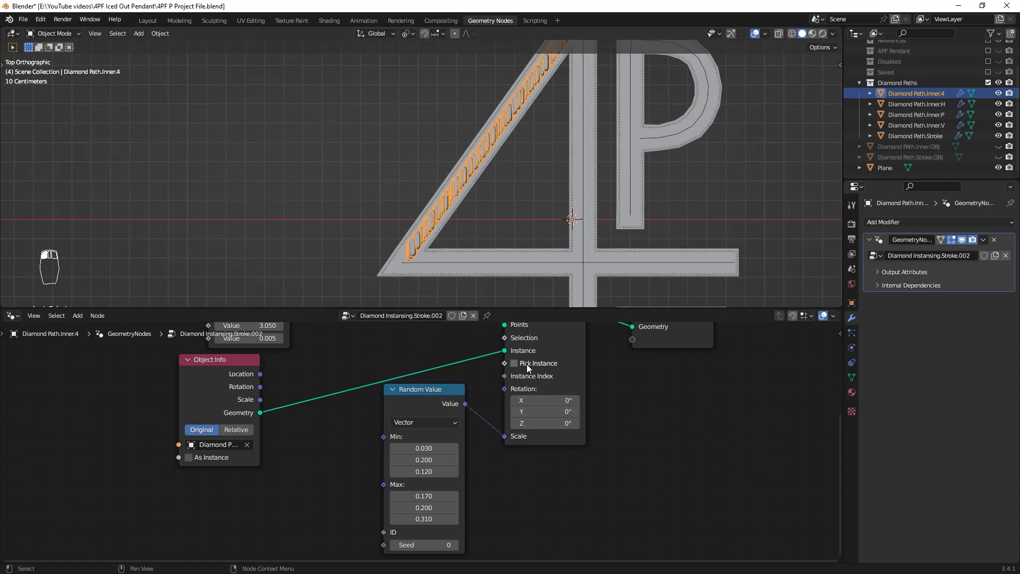
key(ctrl+z)
key(ctrl+z)
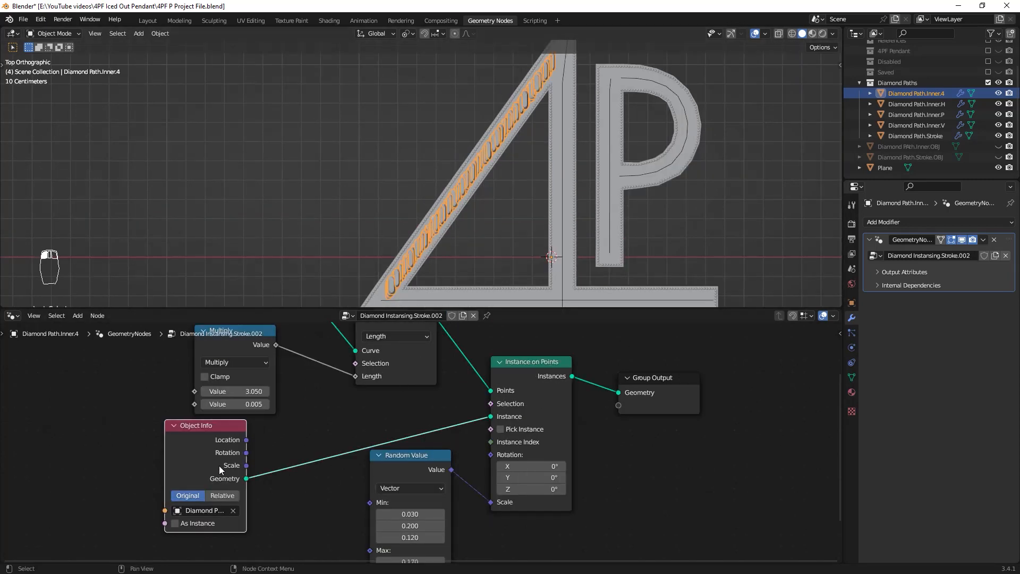
Rearrange the Object Info and Random Value nodes in the node tree of Diamond Path.Inner.4
drag(219, 465, 235, 466)
scroll(414, 451, down, 1)
drag(415, 448, 373, 427)
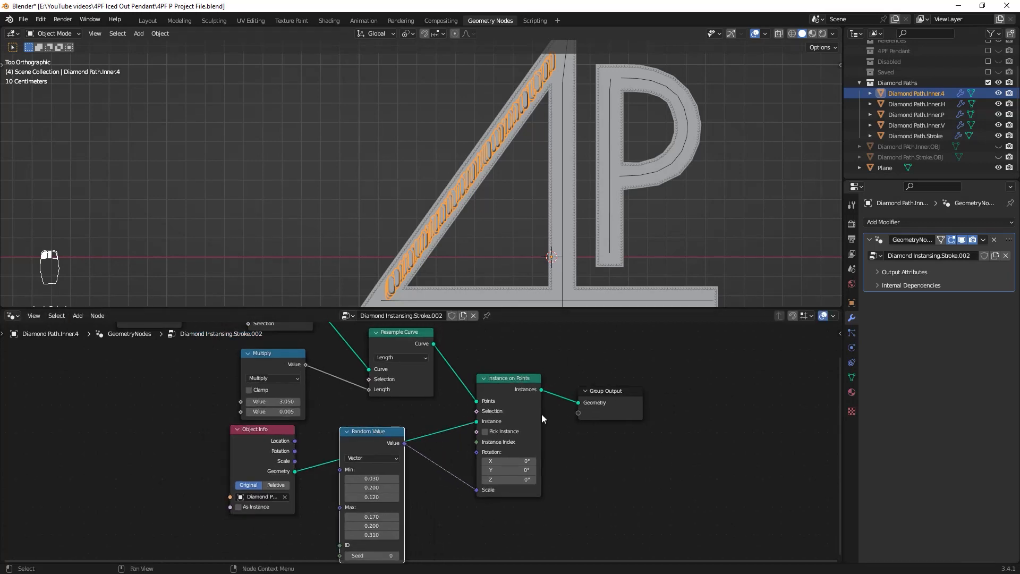
Set the Z rotation of the diamond instances on the 4's diagonal to 45° in the Instance on Points node
middle_drag(519, 487, 500, 473)
click(522, 229)
key(alt+z)
key(alt+z)
scroll(522, 228, up, 2)
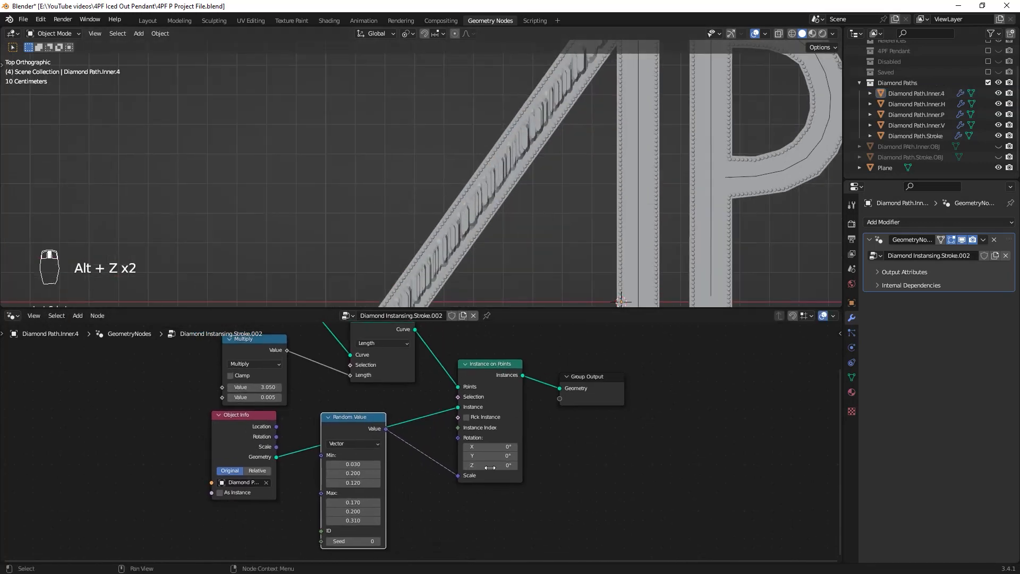
drag(488, 465, 502, 465)
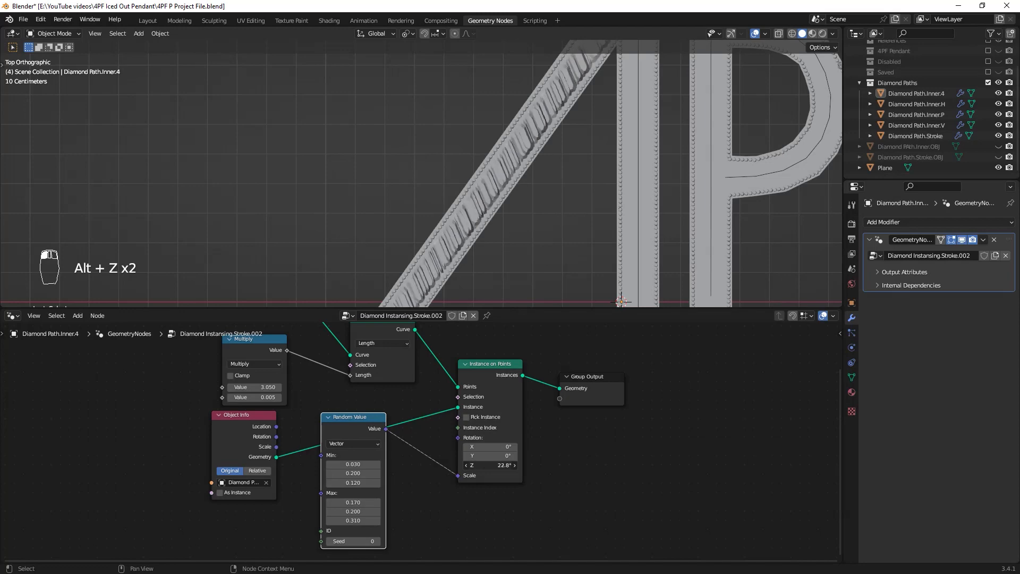
click(489, 465)
text(45)
key(Return)
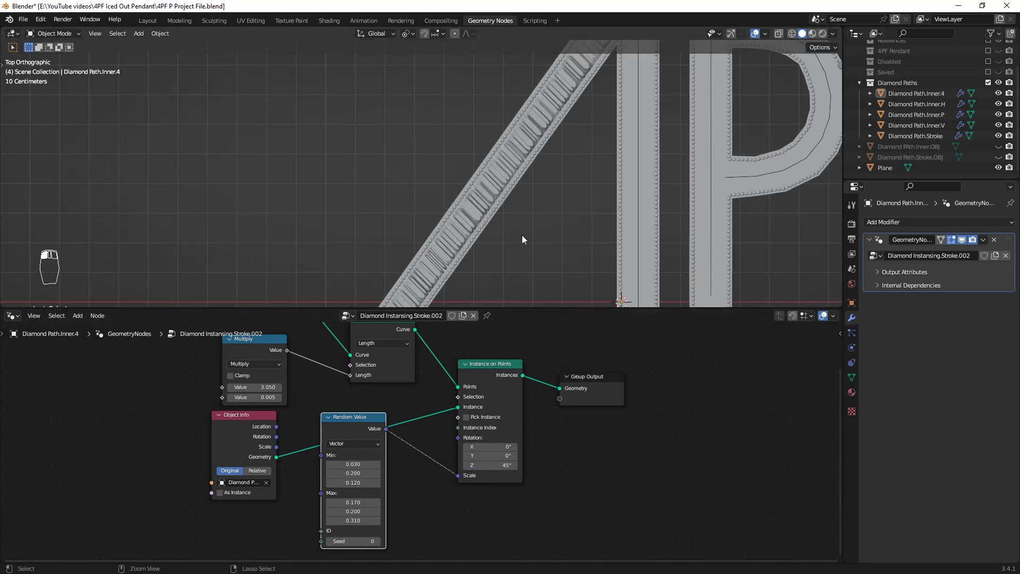
scroll(522, 239, down, 3)
scroll(563, 222, up, 2)
scroll(549, 289, down, 1)
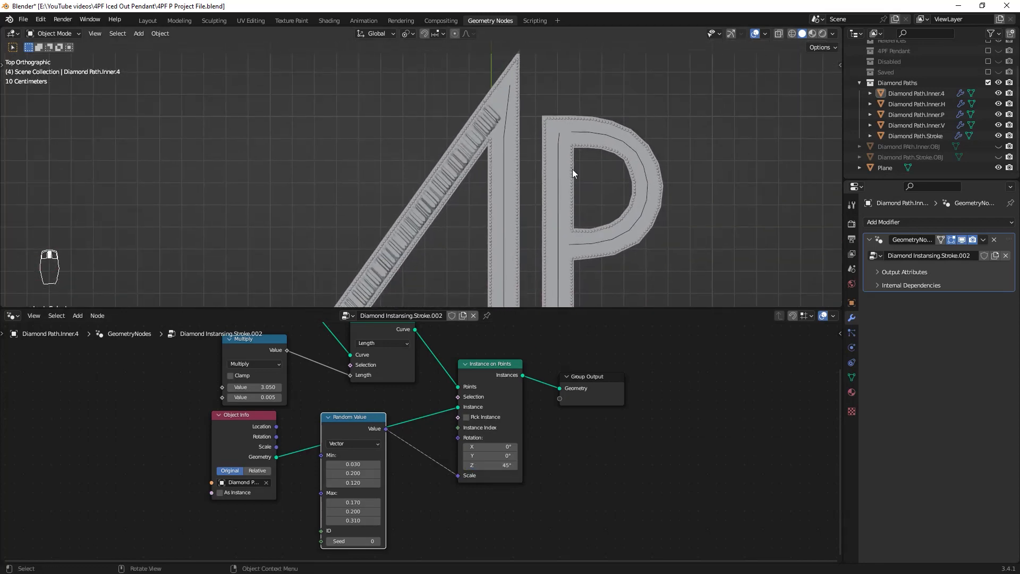
Give Diamond Path.Inner.V its own single-user copy of the node group and reposition its Random Value node
shift+middle_drag(572, 169, 547, 237)
key(ctrl+z)
shift+middle_drag(574, 204, 597, 201)
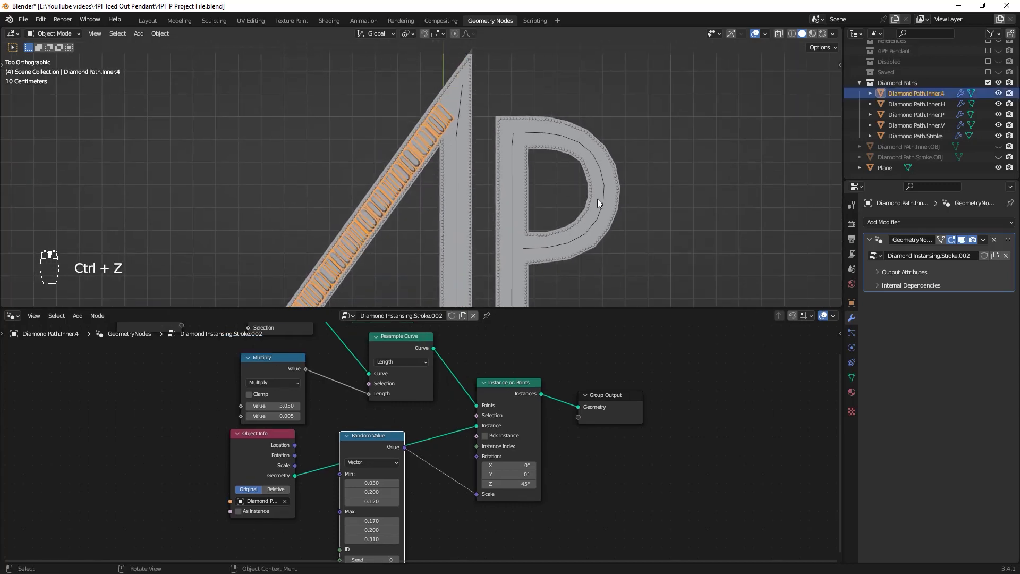
click(923, 125)
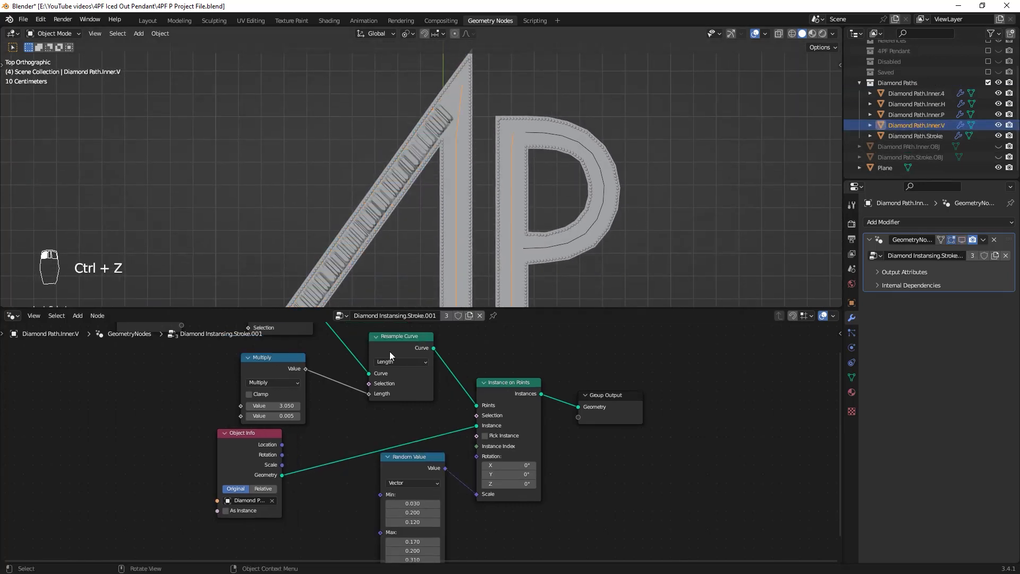
click(447, 316)
scroll(547, 202, up, 1)
middle_drag(533, 419, 523, 390)
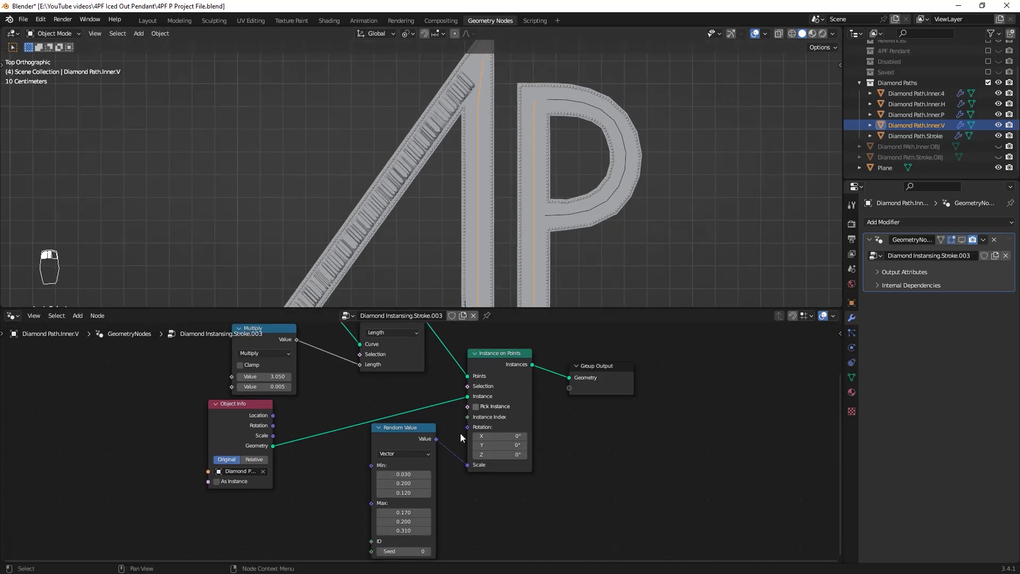
drag(418, 431, 399, 416)
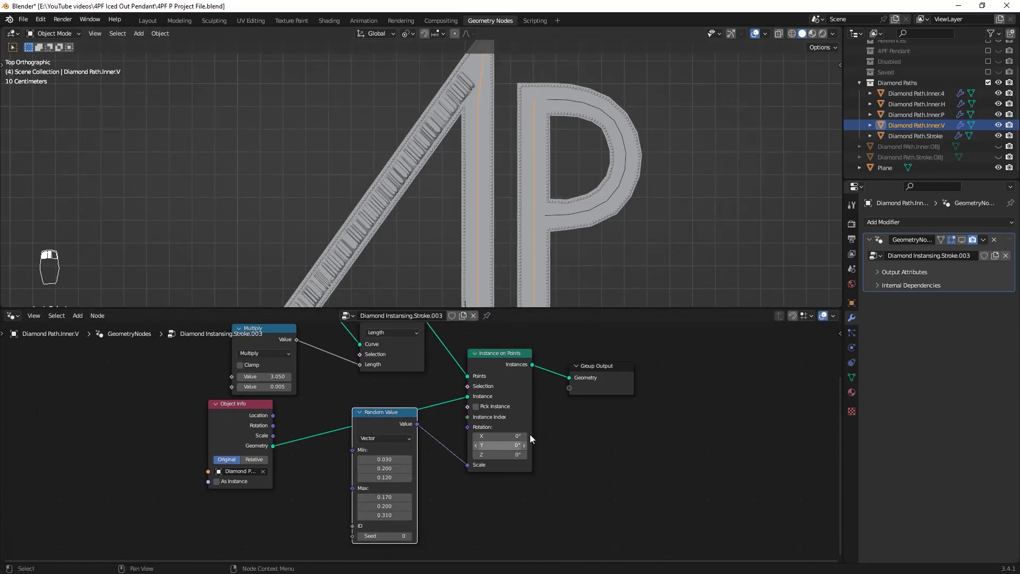
Show the diamond instances on Diamond Path.Inner.V in the viewport and set their Z rotation to 90°
click(962, 241)
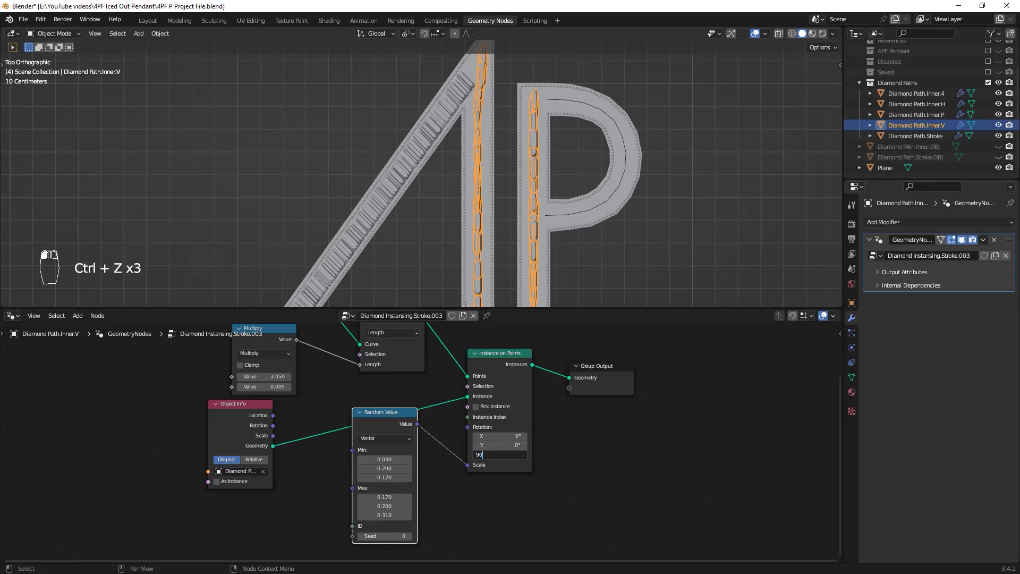
text(90)
key(Return)
shift+middle_drag(667, 210, 677, 287)
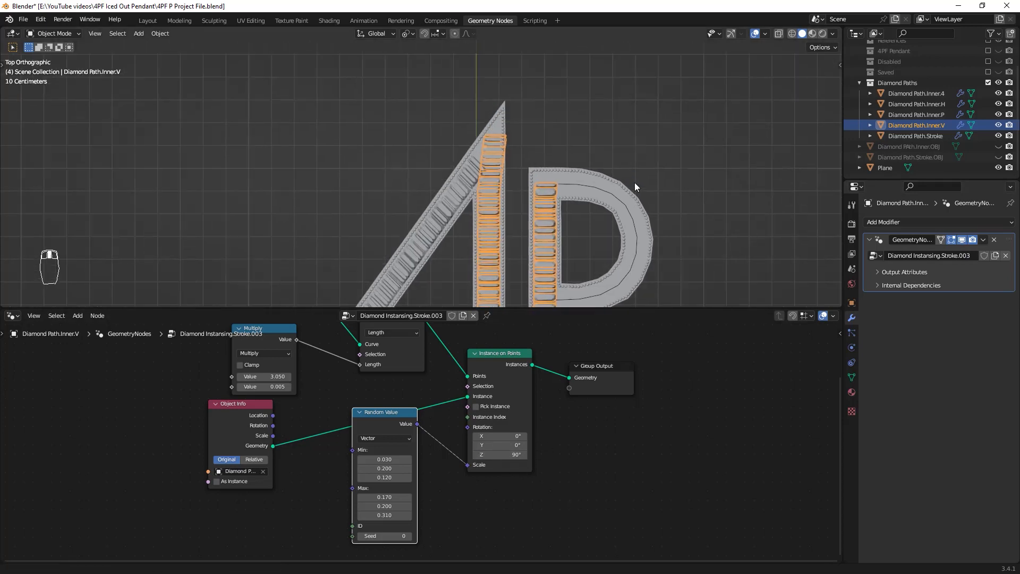
shift+middle_drag(634, 183, 640, 205)
scroll(556, 196, up, 2)
mouse_move(555, 195)
shift+middle_down()
mouse_move(562, 167)
mouse_move(630, 171)
mouse_move(576, 136)
shift+middle_up()
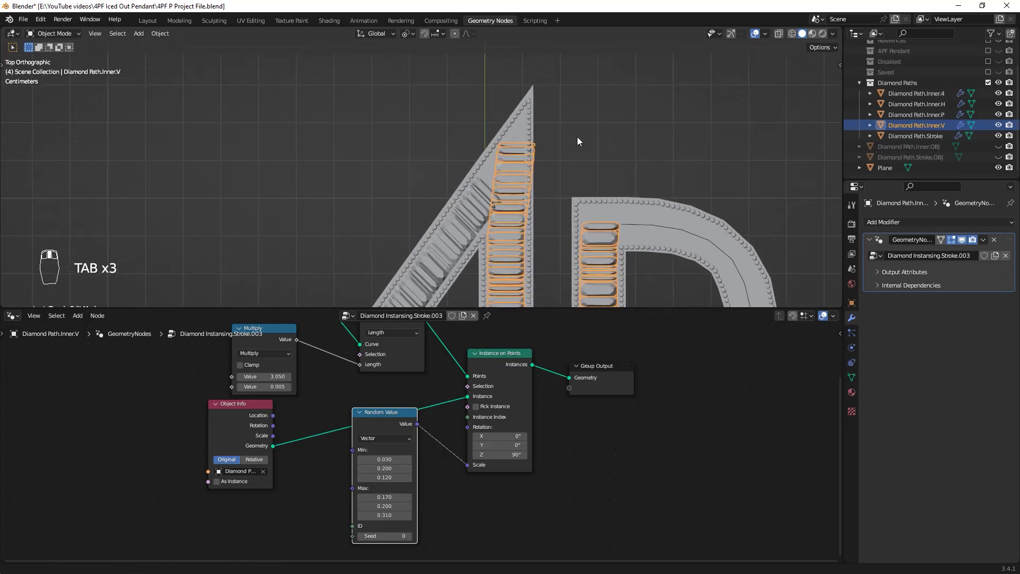
Move the top end vertex of the 4's vertical path slightly up and inward from the pendant's right edge
key(Tab)
key(1)
scroll(558, 207, up, 2)
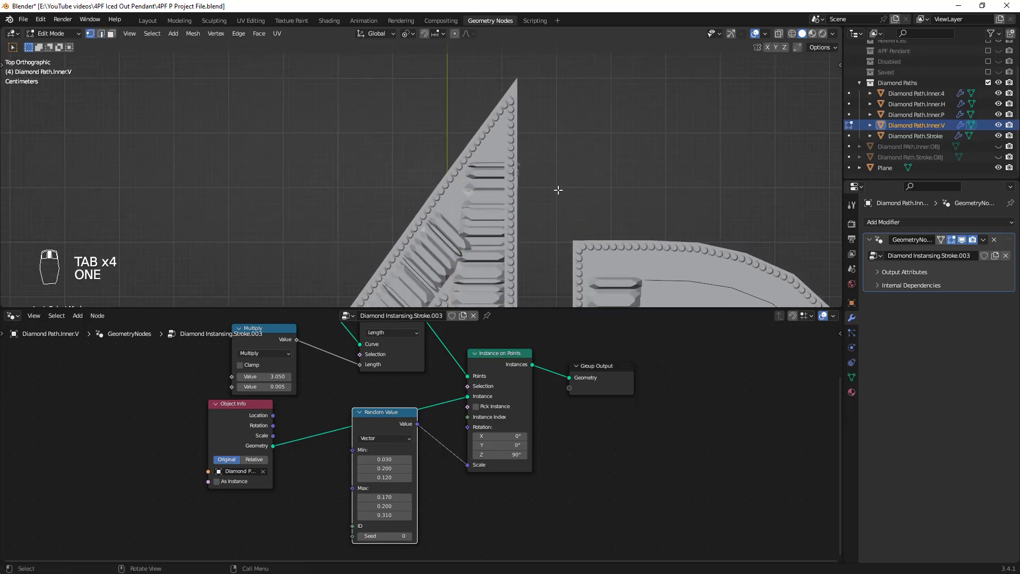
key(alt+z)
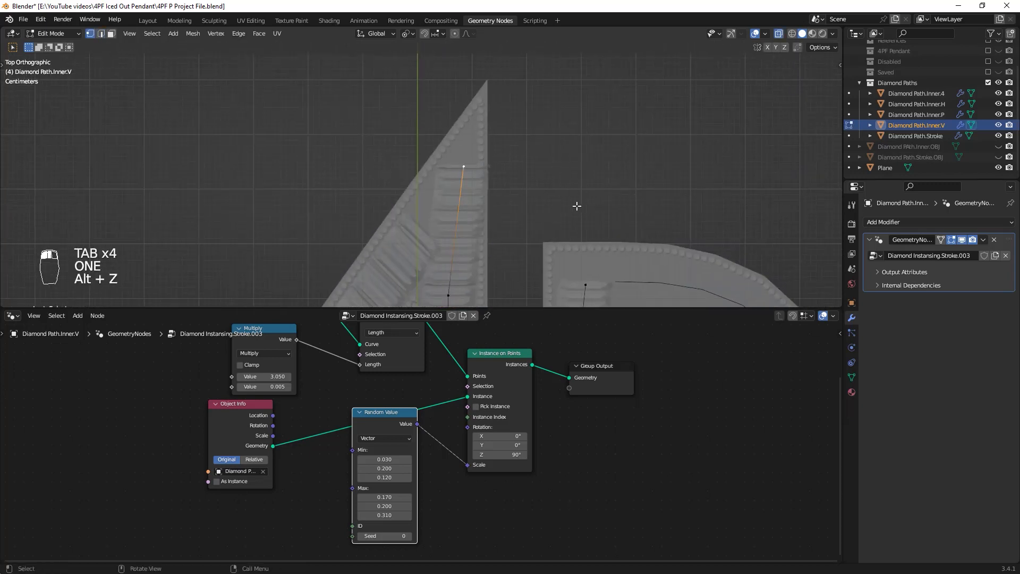
key(g)
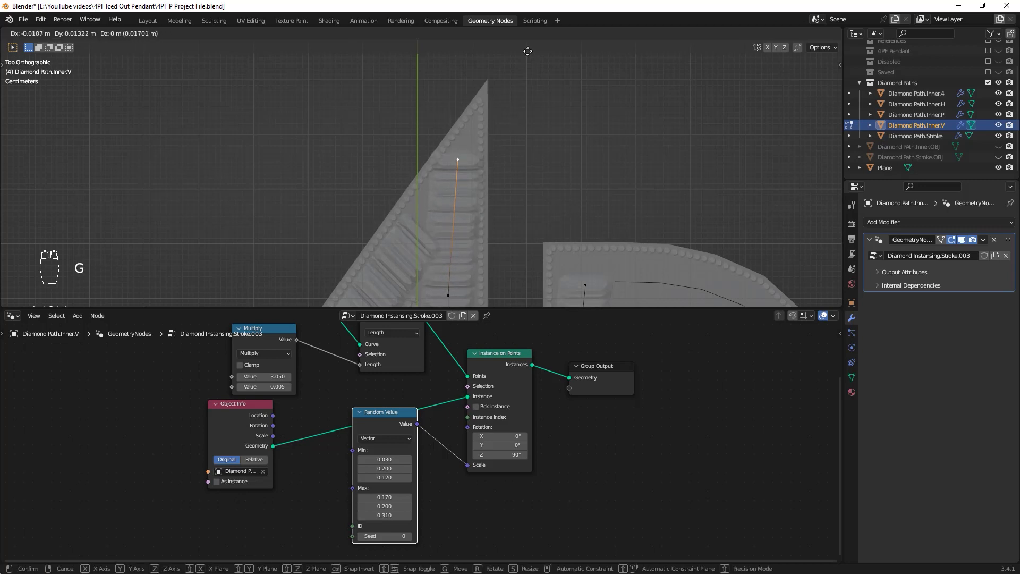
click(530, 91)
key(alt+z)
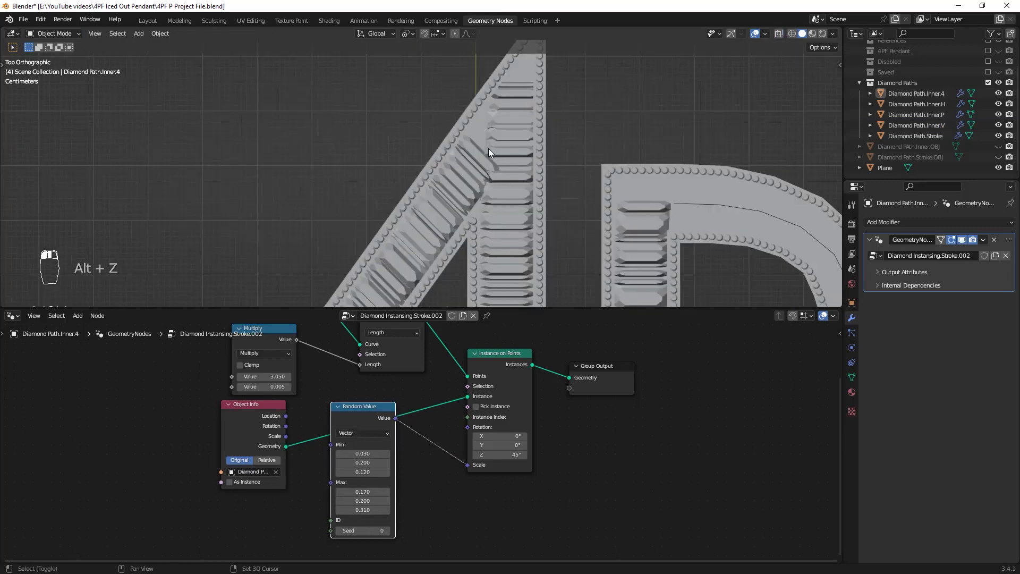
Move the top end vertex of the 4's diagonal path up and to the right, into the pendant's pointed tip
click(448, 178)
key(Tab)
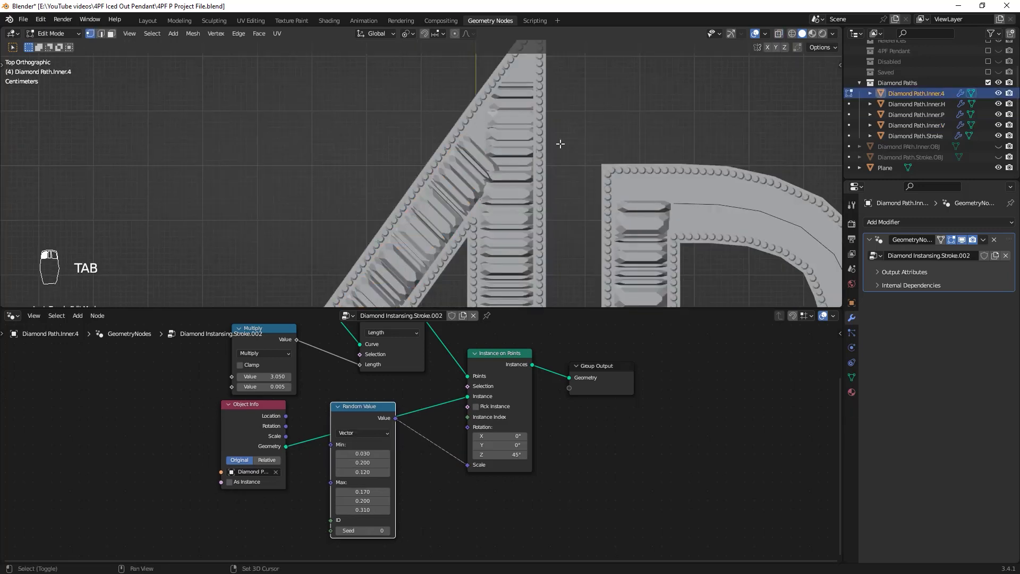
key(alt+z)
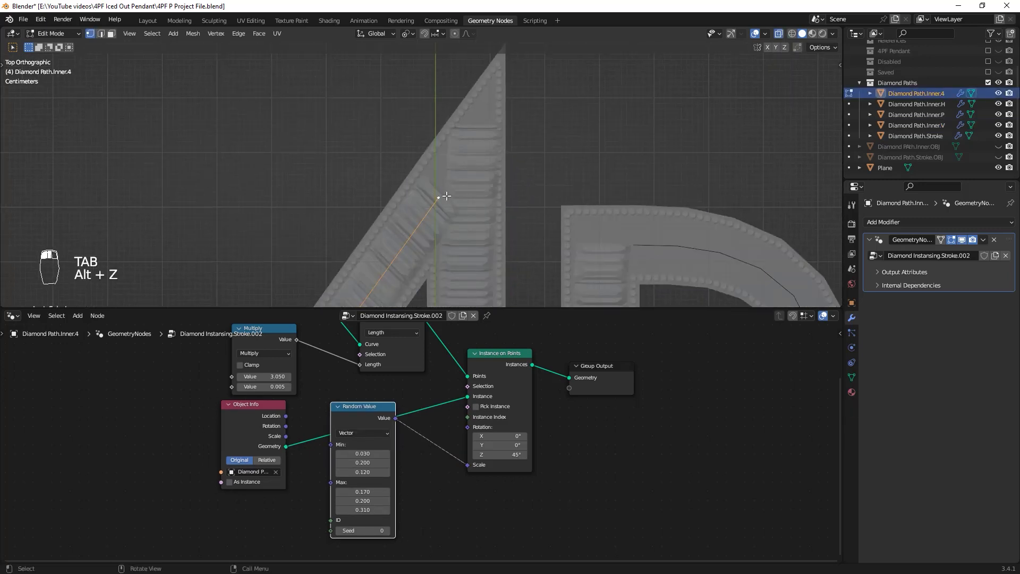
key(g)
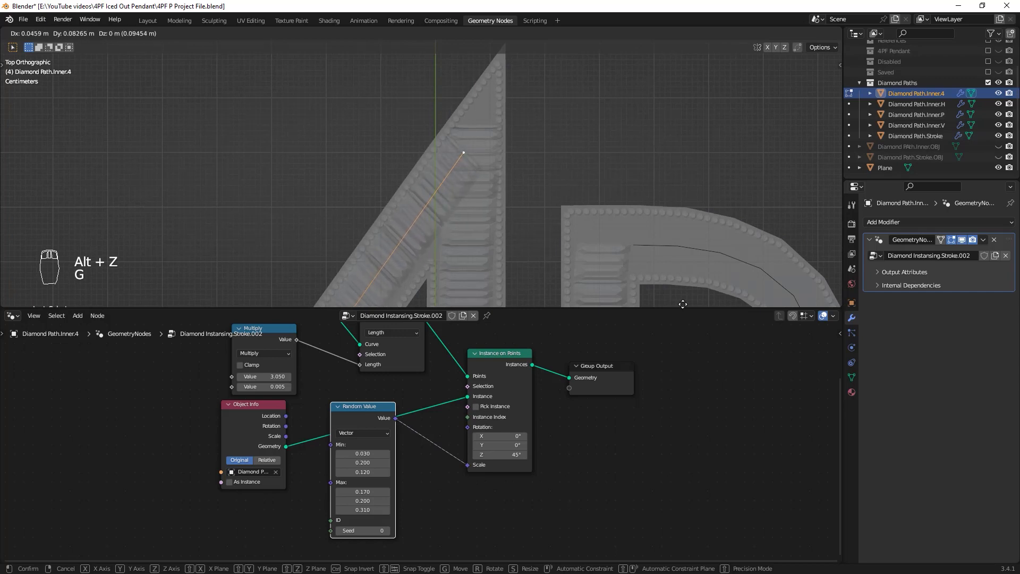
click(711, 297)
key(alt+z)
scroll(531, 305, down, 2)
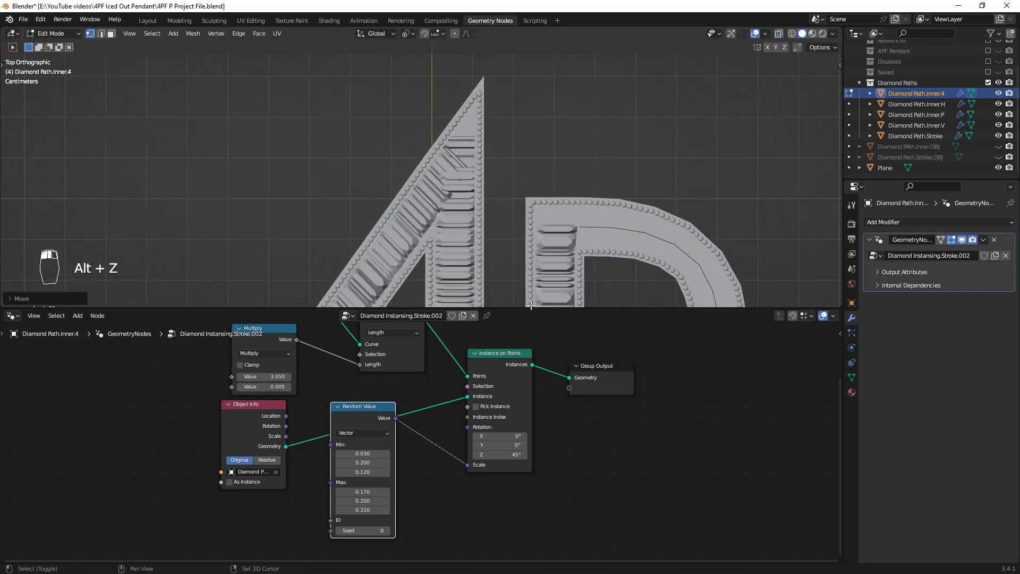
key(g)
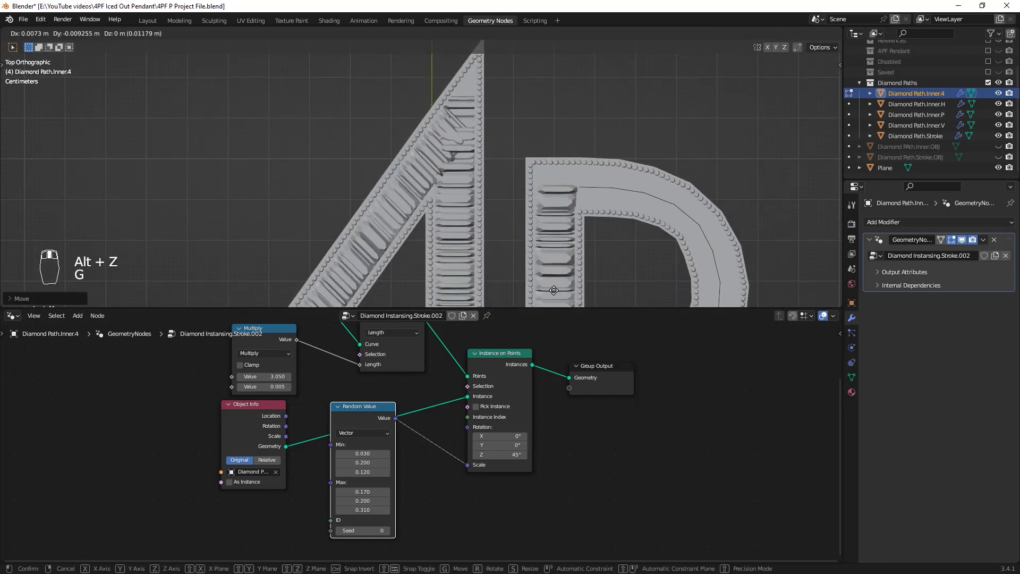
click(441, 127)
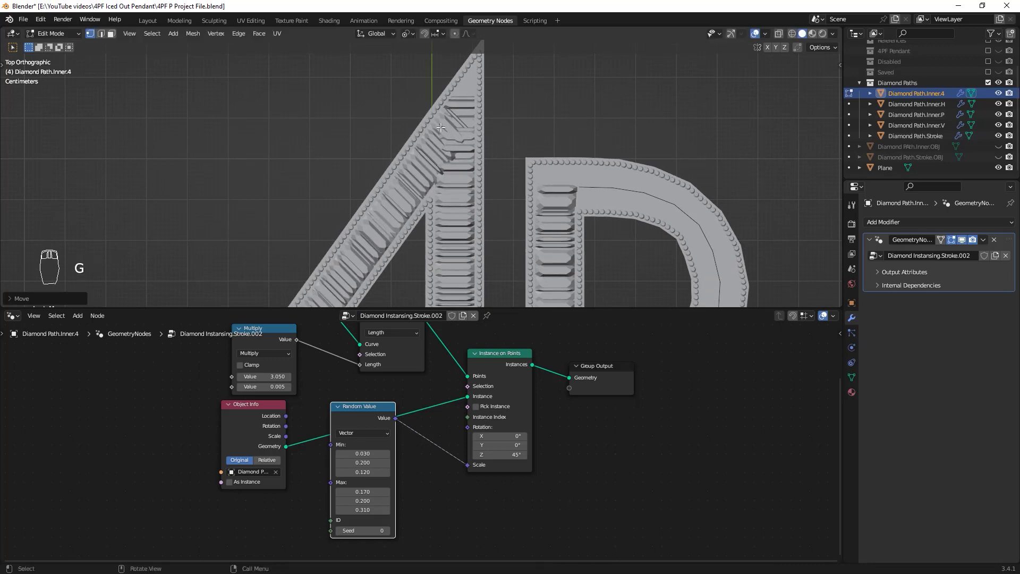
scroll(552, 173, down, 3)
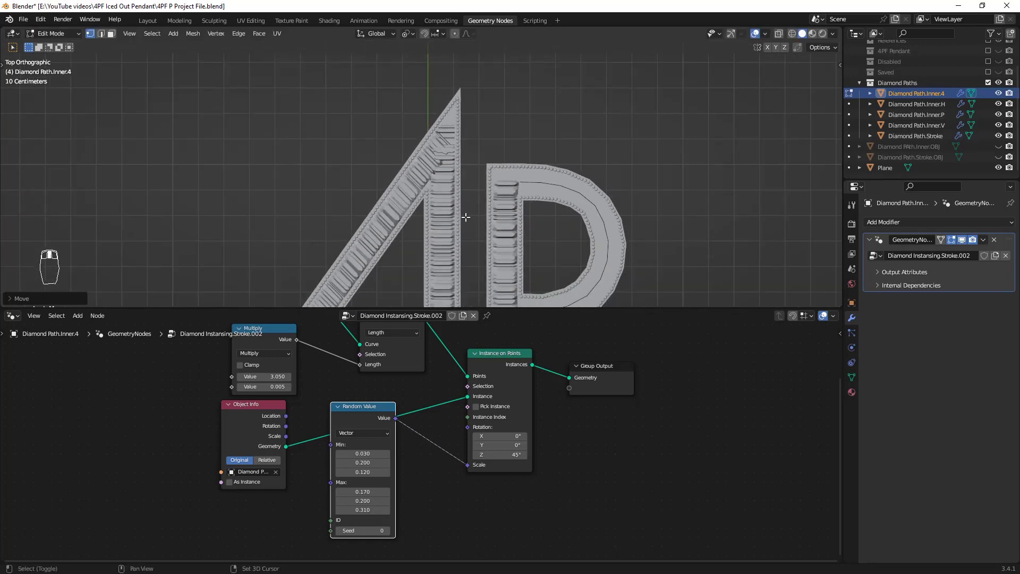
Show the diamond instances on Diamond Path.Inner.H in the viewport and deselect the path
shift+middle_drag(318, 293, 425, 204)
scroll(425, 204, up, 4)
key(Tab)
key(alt+z)
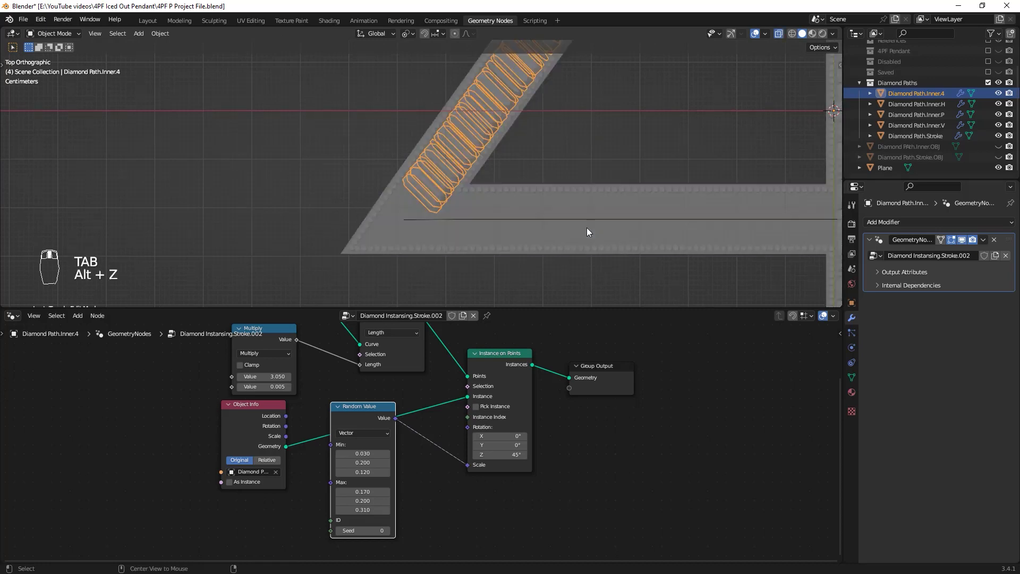
key(alt+z)
ctrl+scroll(586, 228, down, 8)
click(572, 215)
key(alt+z)
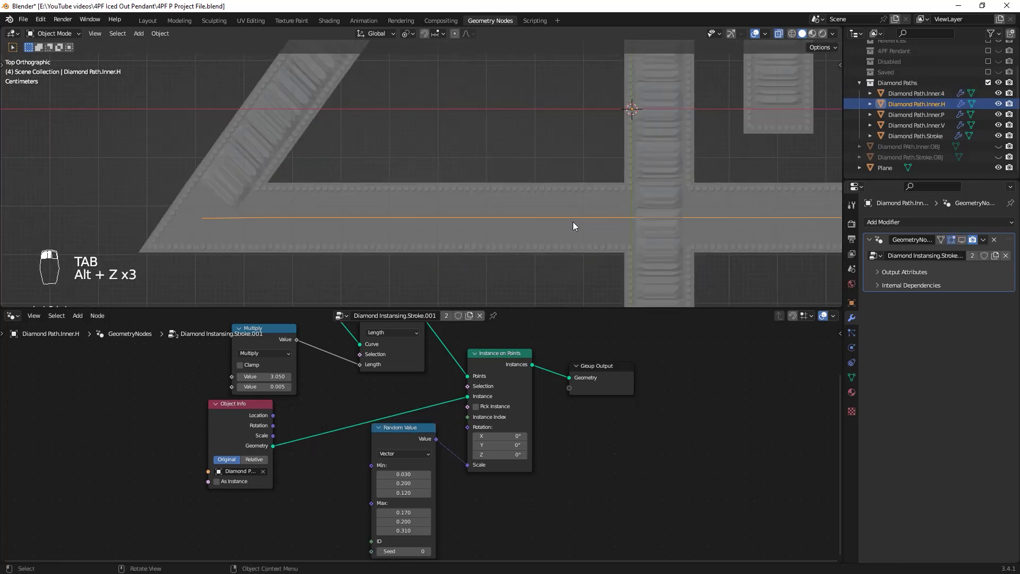
key(alt+z)
scroll(444, 265, down, 3)
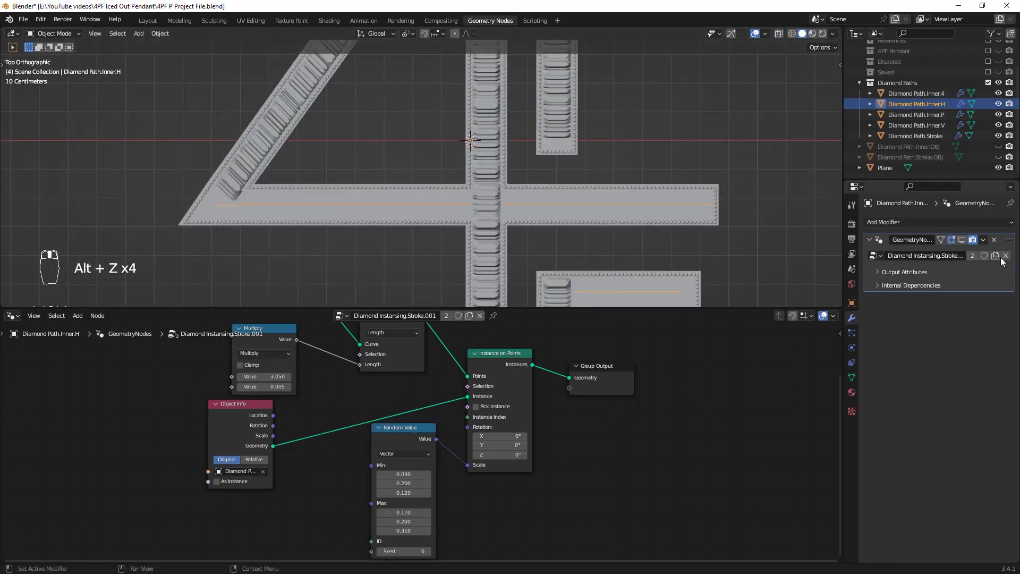
click(962, 239)
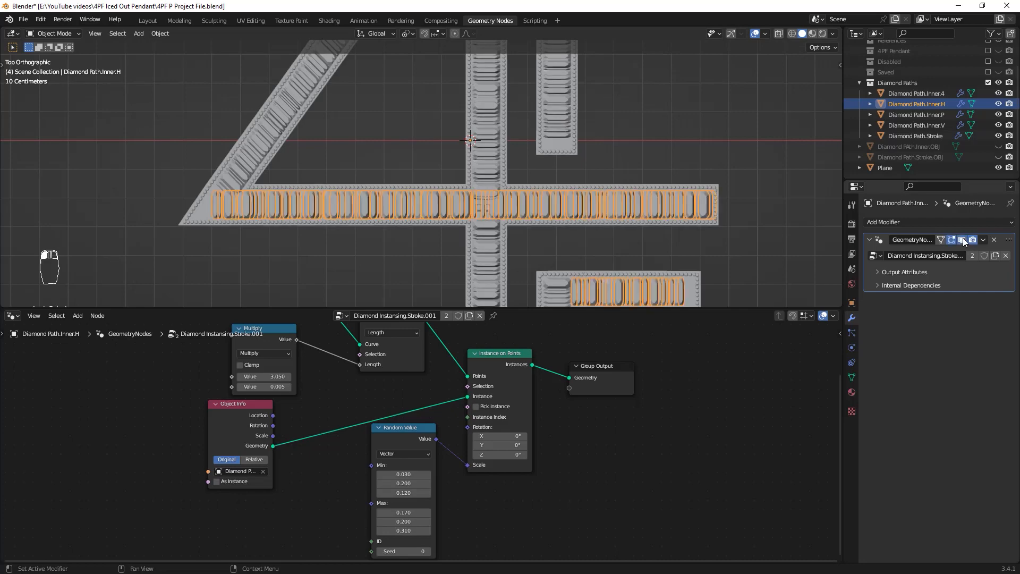
shift+middle_drag(328, 267, 457, 253)
click(457, 253)
Move the right end vertex of Diamond Path.Inner.H along X to fit the diamonds to the end of the 4's crossbar
shift+middle_drag(663, 231, 481, 204)
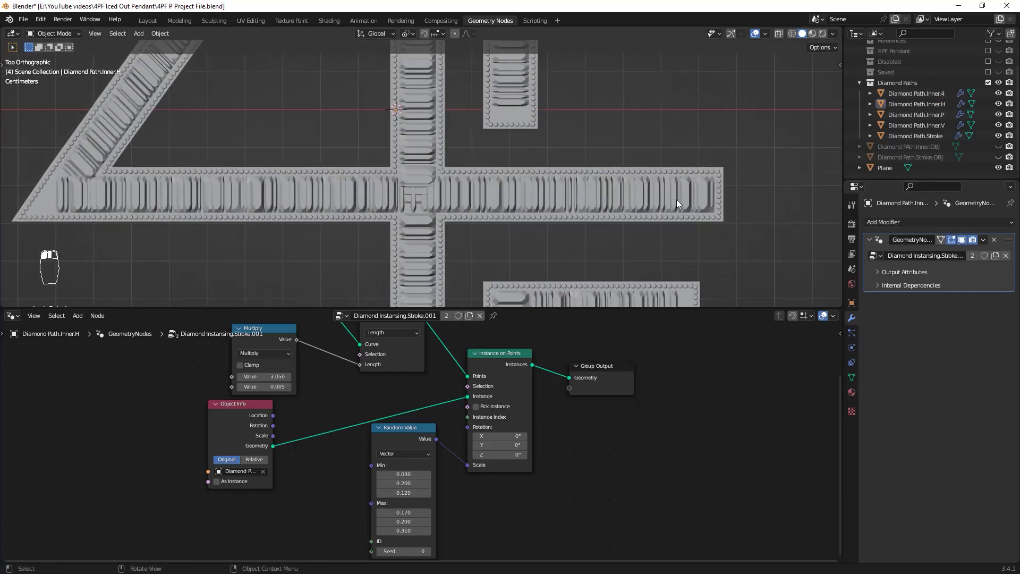
key(Tab)
key(alt+z)
shift+middle_drag(722, 193, 568, 186)
key(alt+z)
key(g)
key(x)
click(649, 221)
key(alt+z)
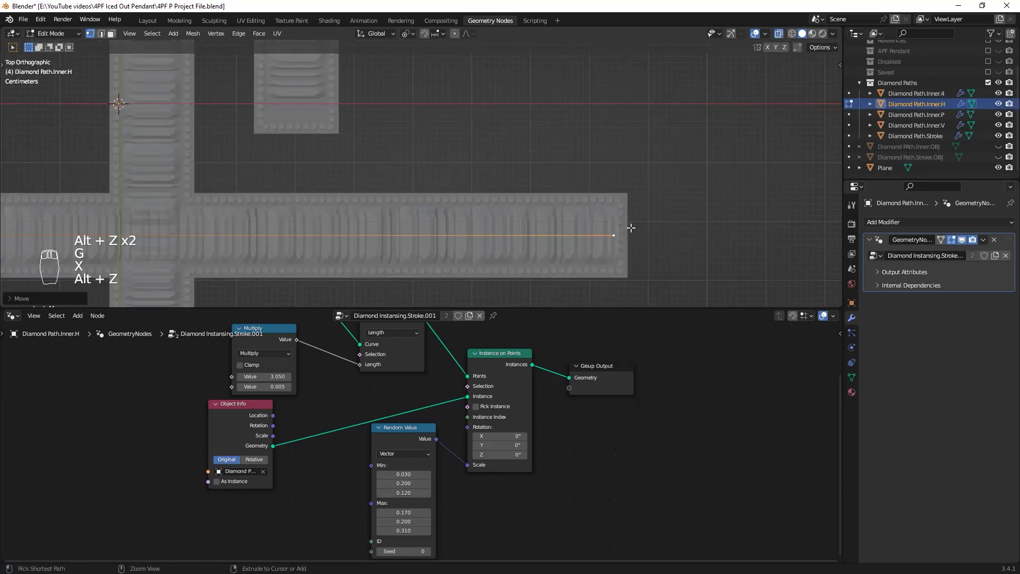
key(ctrl+z)
key(alt+z)
key(g)
key(x)
click(647, 205)
Move the left end vertex of the crossbar path outward along X, toward the 4's left corner
ctrl+middle_drag(647, 205, 519, 154)
key(alt+z)
click(495, 153)
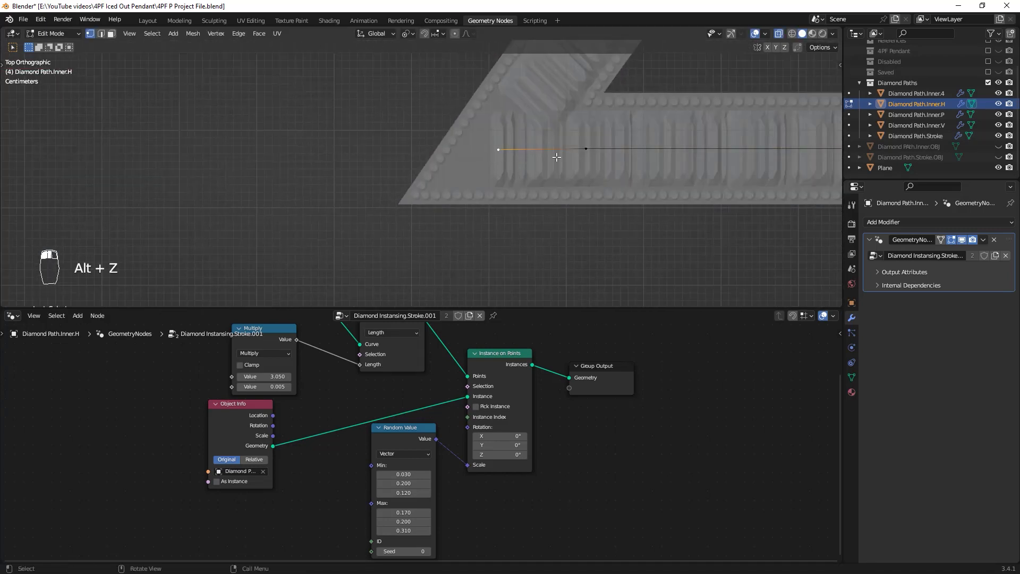
key(g)
key(x)
click(305, 174)
key(alt+z)
key(alt+z)
key(alt+z)
key(Tab)
Slide the lower end vertex of the 4's diagonal path down along its line, with clamping off, into the left corner
shift+middle_drag(551, 74, 450, 174)
click(451, 173)
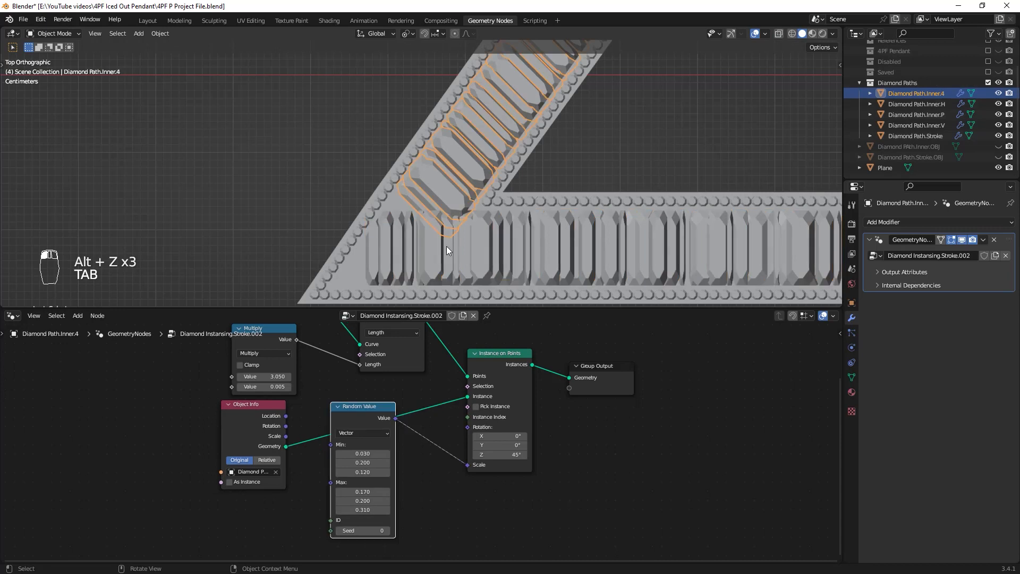
key(Tab)
key(alt+z)
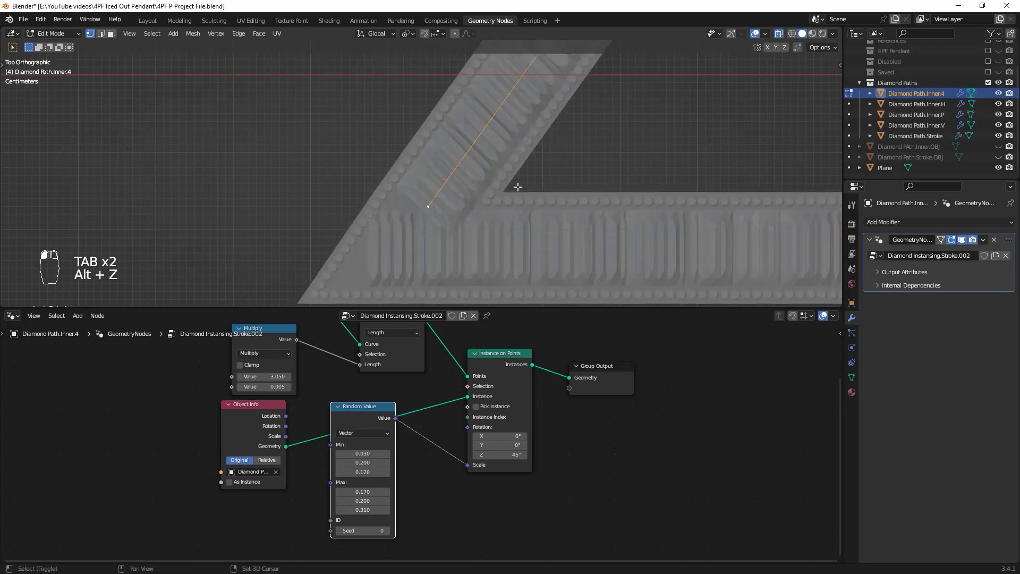
scroll(518, 186, down, 2)
key(g)
key(g)
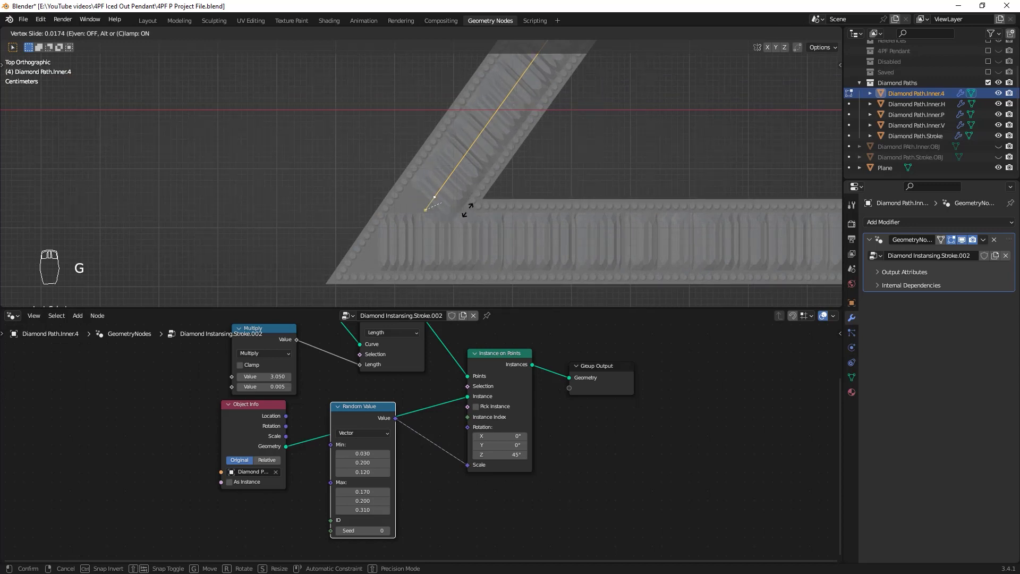
key(c)
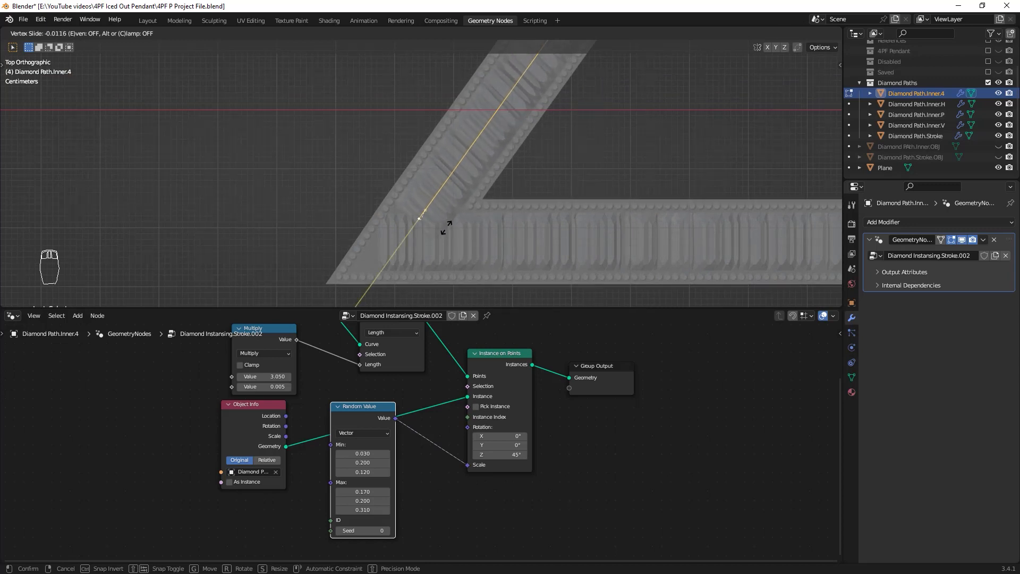
click(404, 236)
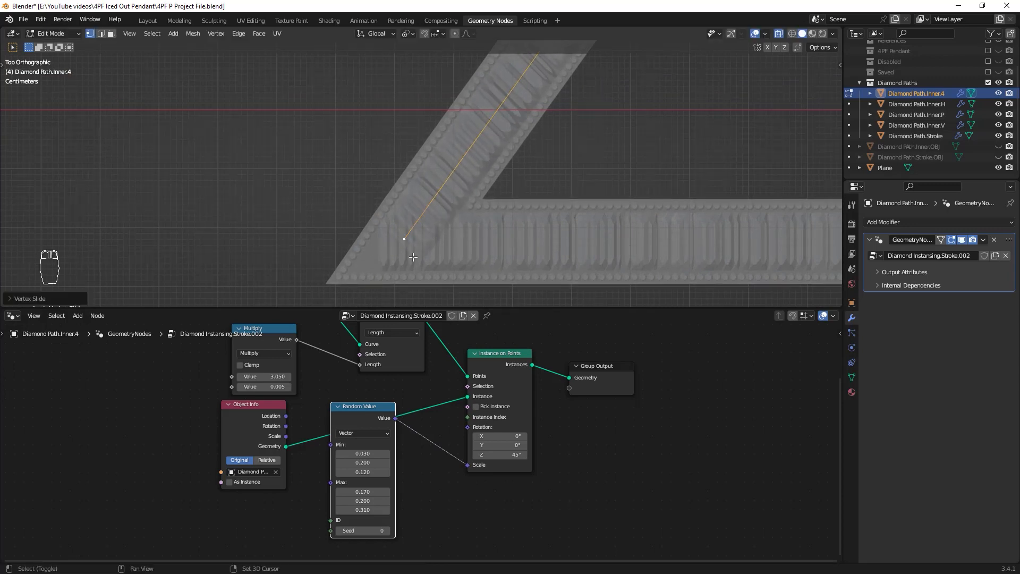
key(alt+z)
key(Tab)
scroll(623, 145, down, 2)
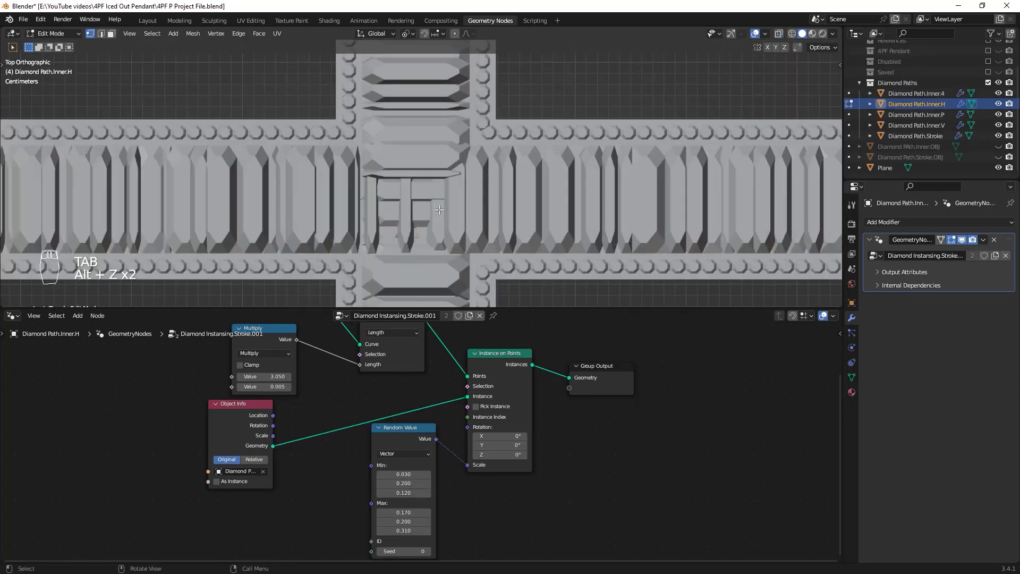
Add a loop cut to the crossbar path of Diamond Path.Inner.H and slide its vertex to the right edge of the vertical stroke
key(Tab)
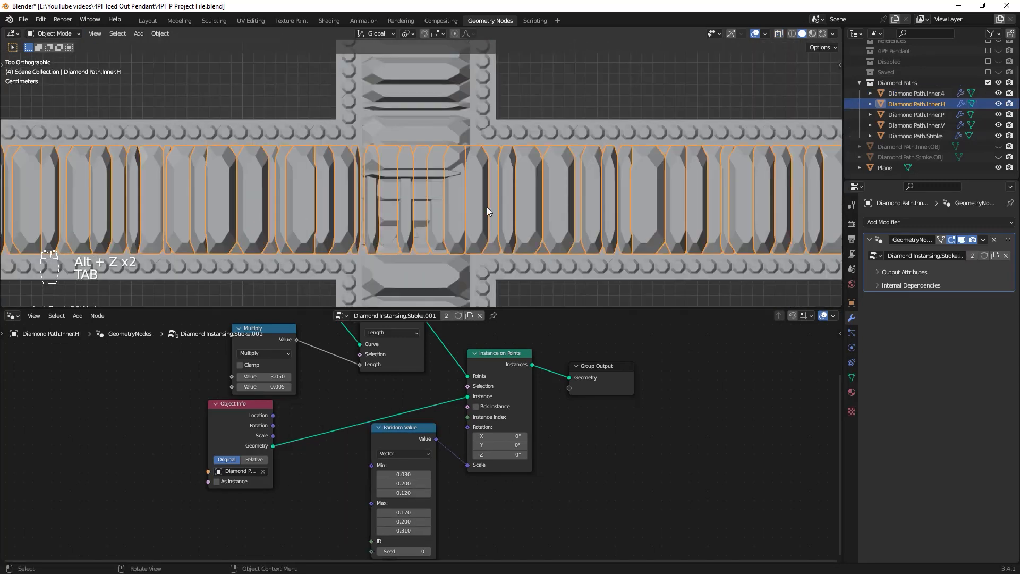
key(Tab)
key(1)
key(alt+z)
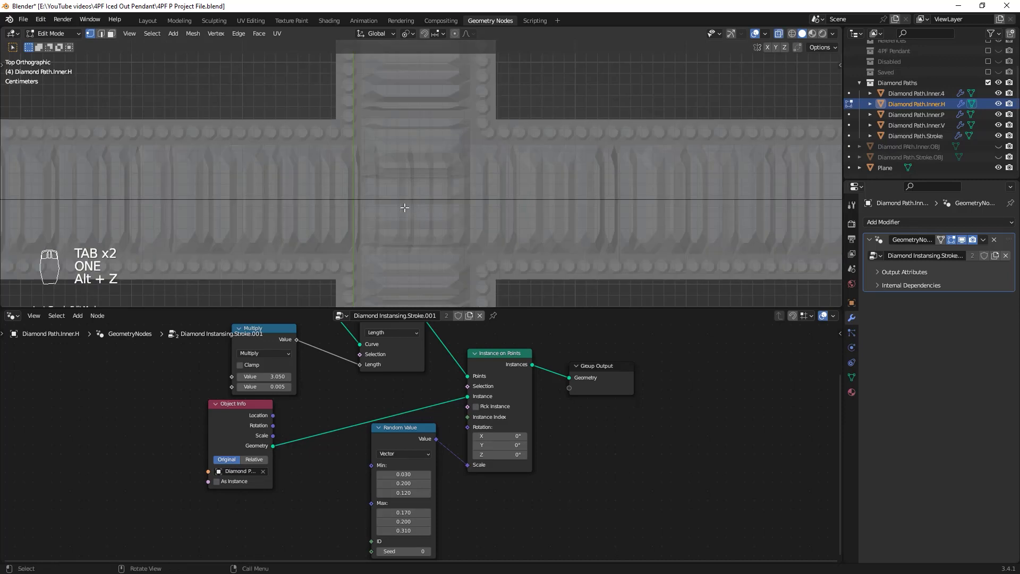
key(ctrl+r)
click(408, 189)
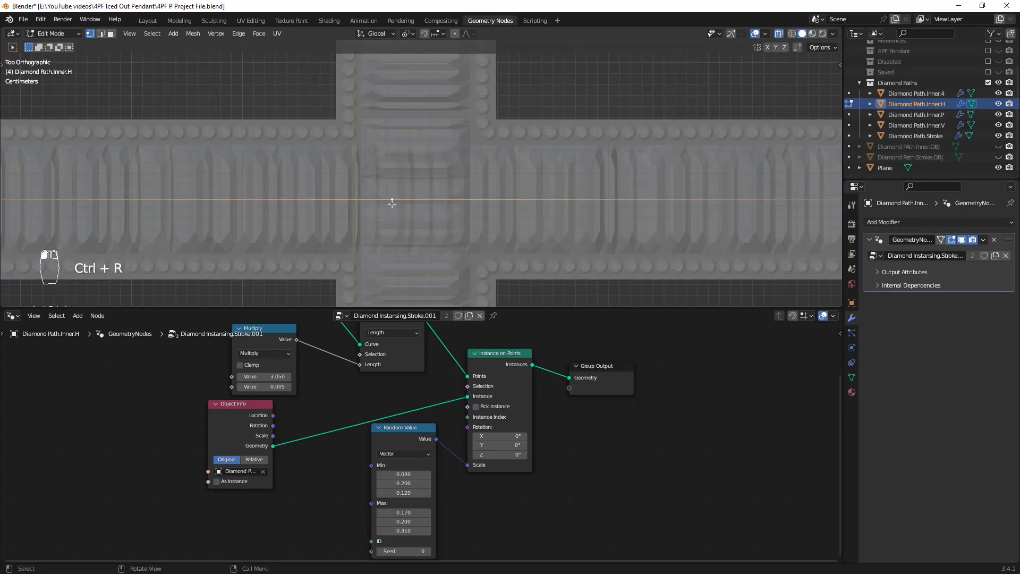
key(g)
key(g)
click(491, 209)
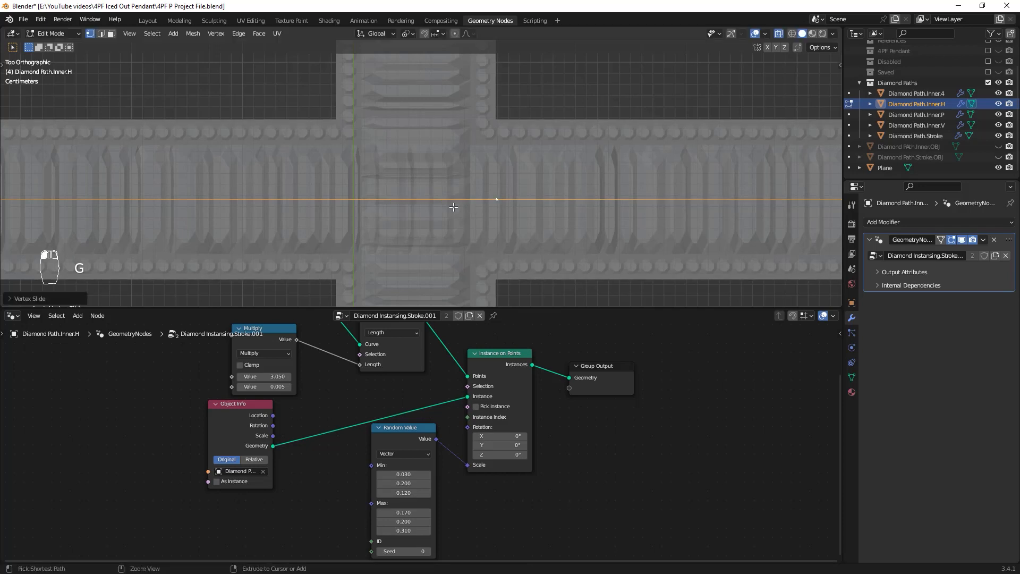
Add a second loop cut left of the crossing and slide its vertex to the left edge of the vertical stroke
key(ctrl+r)
click(251, 204)
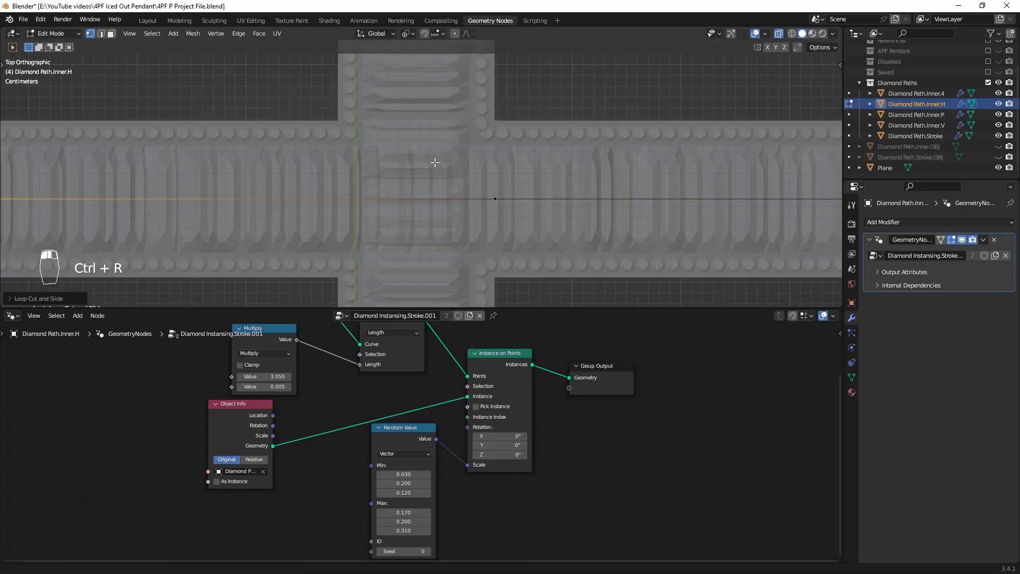
scroll(437, 162, down, 5)
shift+middle_drag(361, 214, 445, 211)
key(g)
key(g)
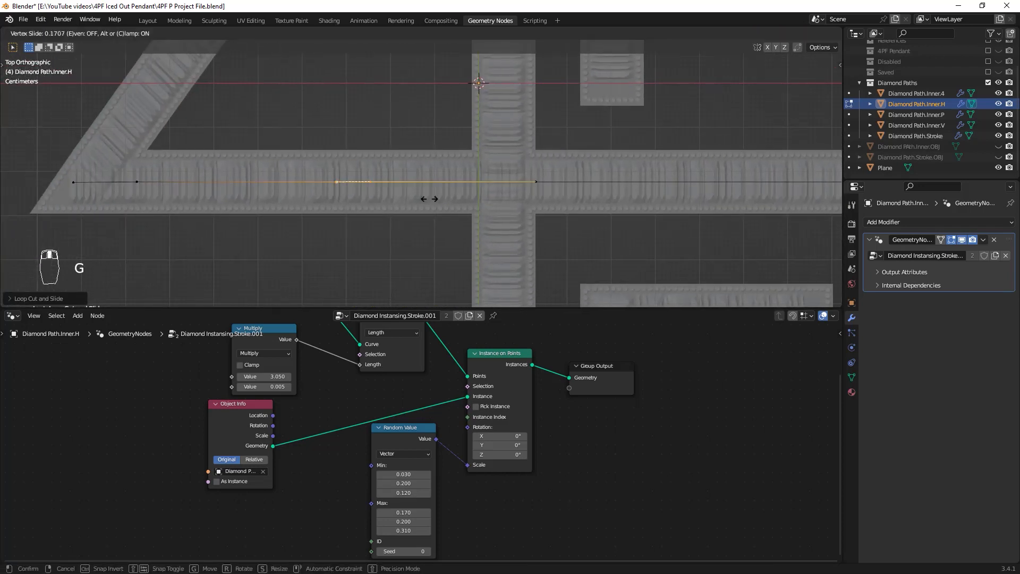
click(504, 199)
scroll(519, 203, up, 4)
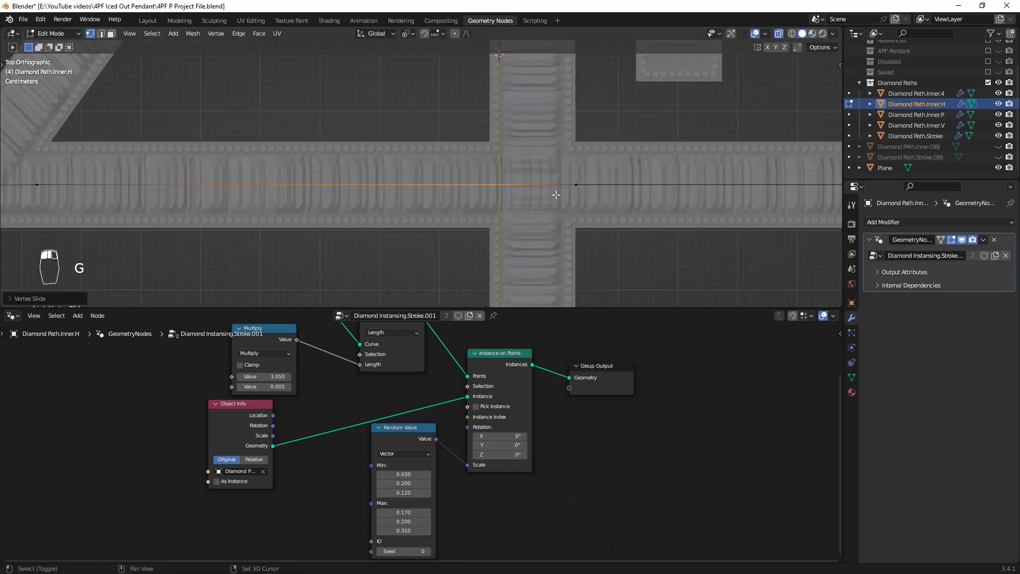
Cut the crossbar path between the two new vertices and delete that middle vertex to open a gap at the crossing
key(ctrl+r)
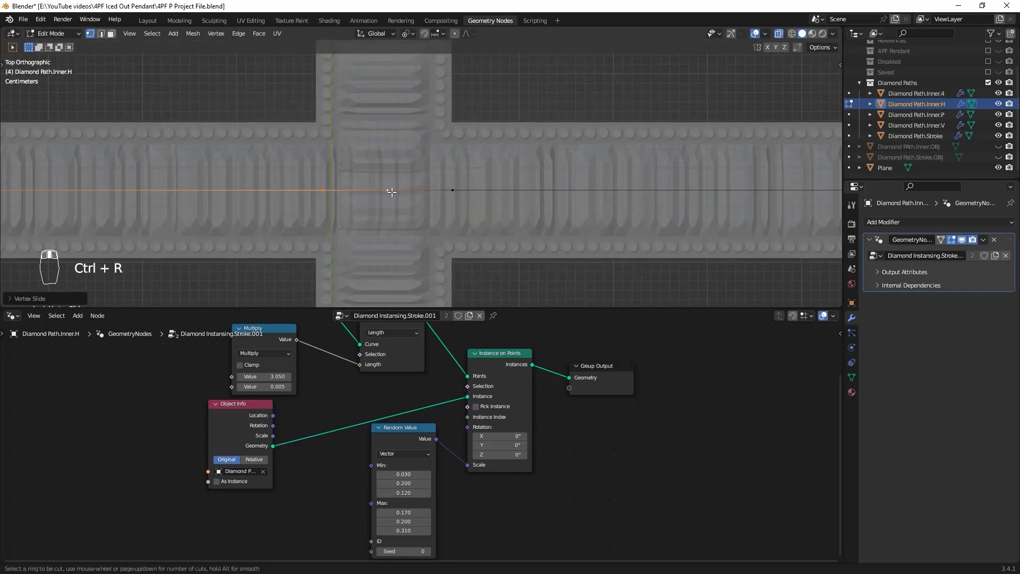
click(393, 190)
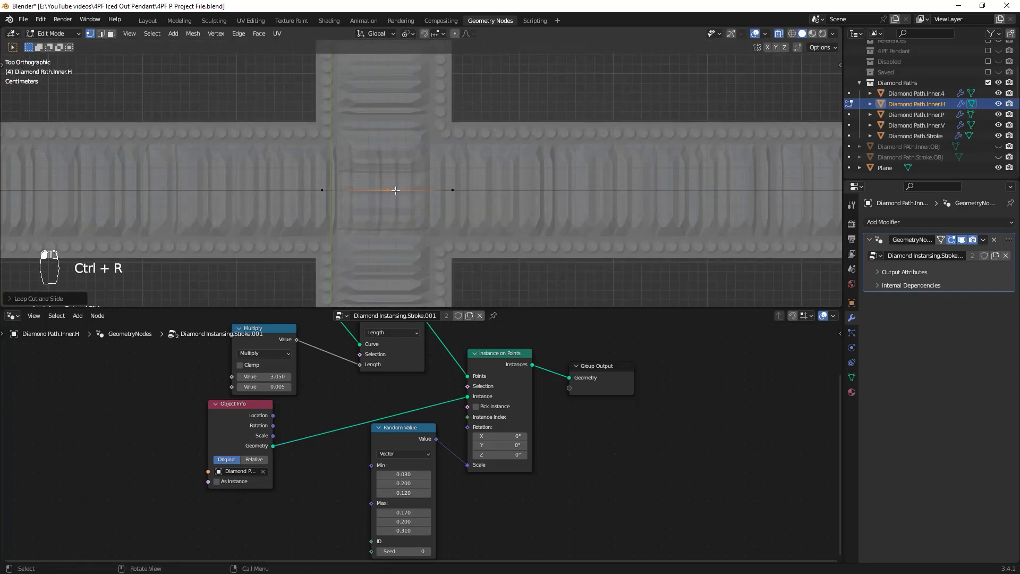
key(x)
click(449, 160)
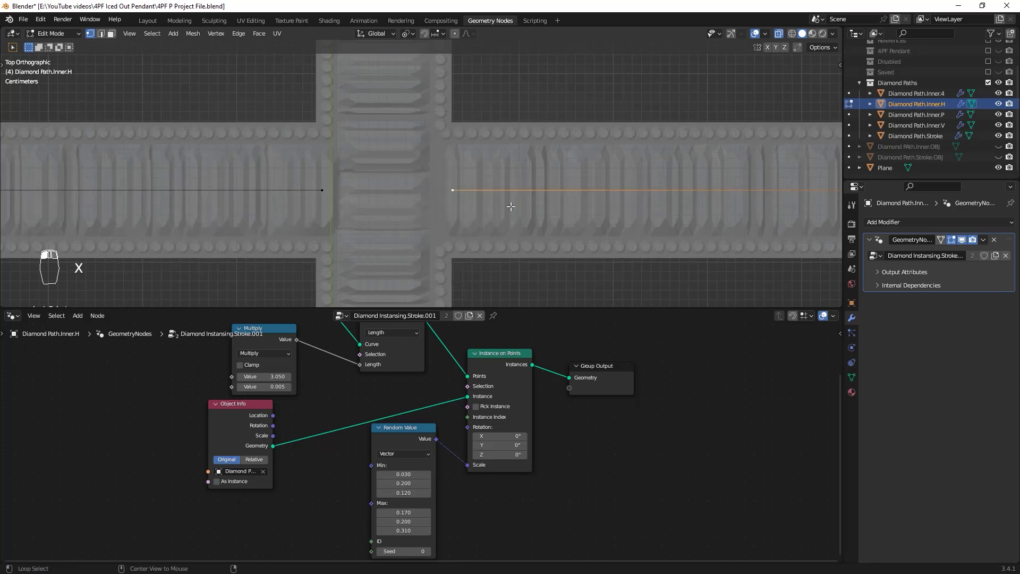
Adjust the inner end vertex of the crossbar's right segment along X to close up to the vertical diamonds, and deselect the path
key(alt+z)
key(g)
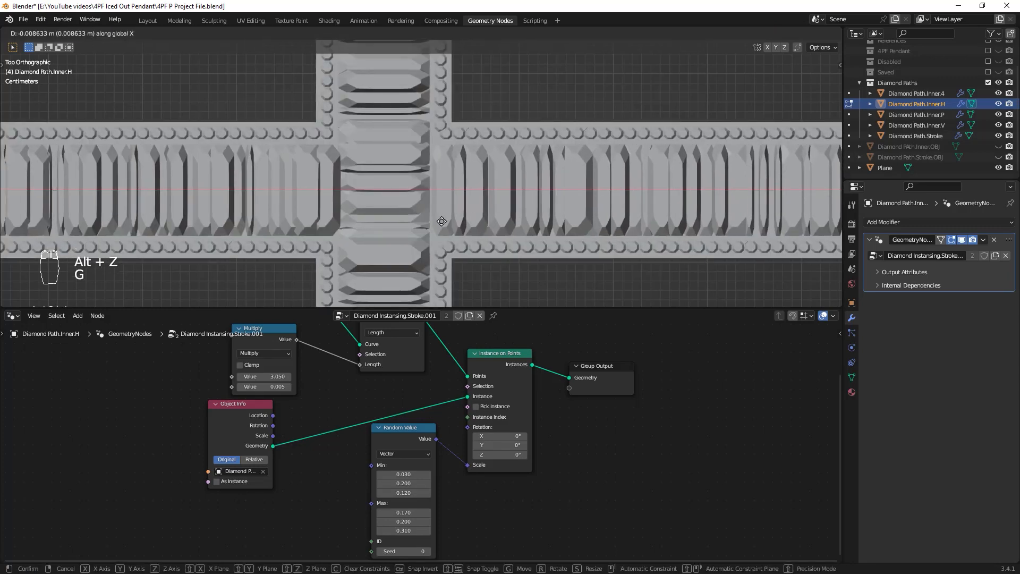
click(347, 184)
key(alt+z)
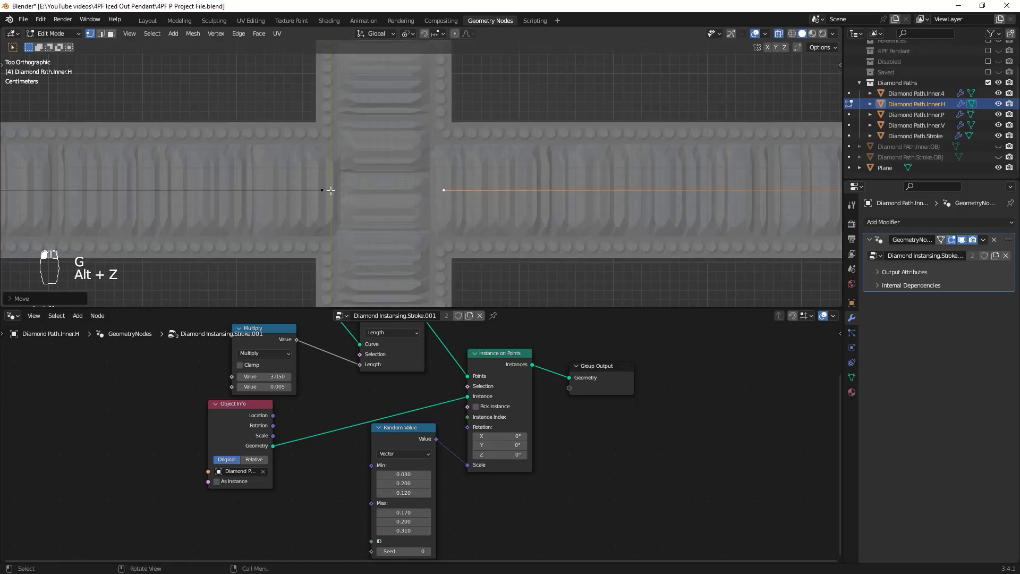
key(alt+z)
key(alt+z)
key(alt+z)
key(g)
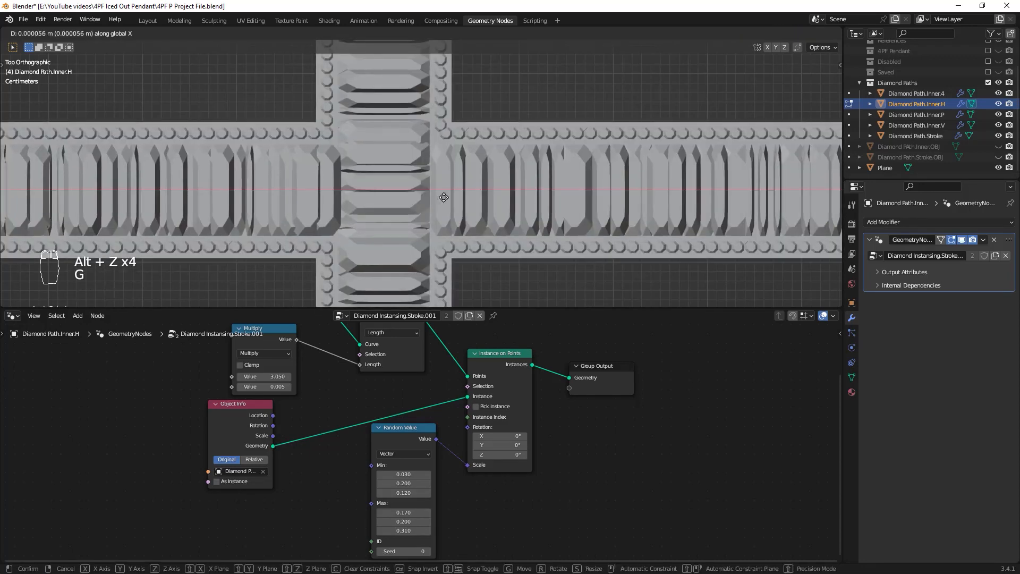
click(459, 198)
scroll(497, 202, down, 3)
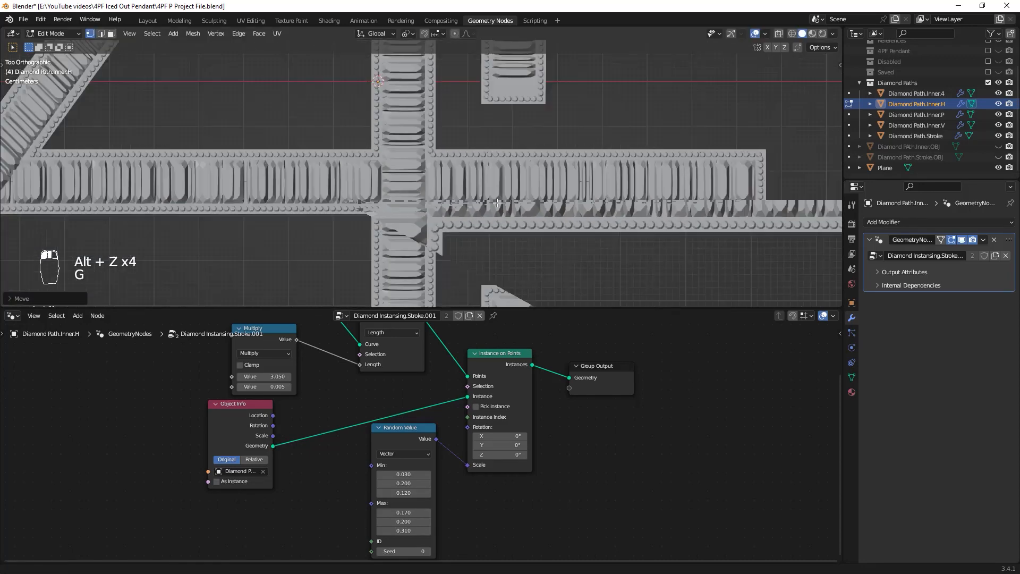
key(Tab)
scroll(518, 206, down, 4)
click(563, 116)
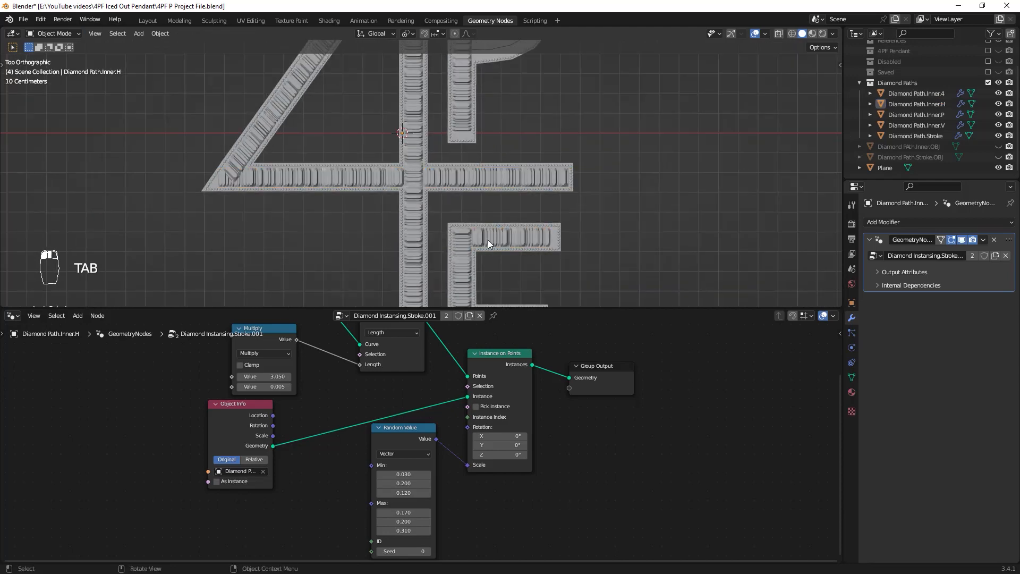
Move the bottom end vertex of the F's stem in Diamond Path.Inner.V down about 0.05 m along Y to fill its stroke
middle_drag(488, 240, 485, 151)
click(401, 216)
key(Tab)
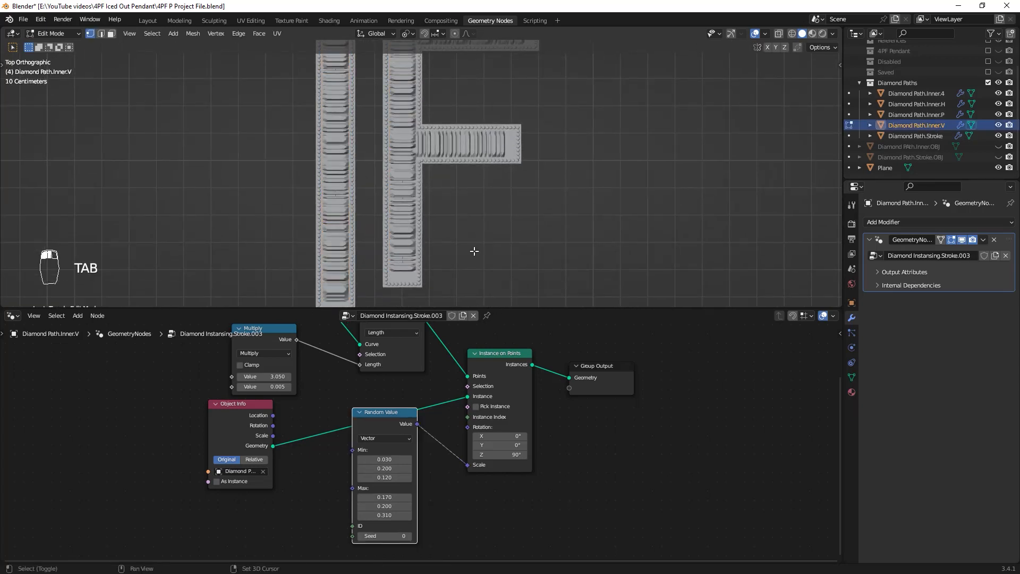
key(alt+z)
key(1)
scroll(420, 205, up, 4)
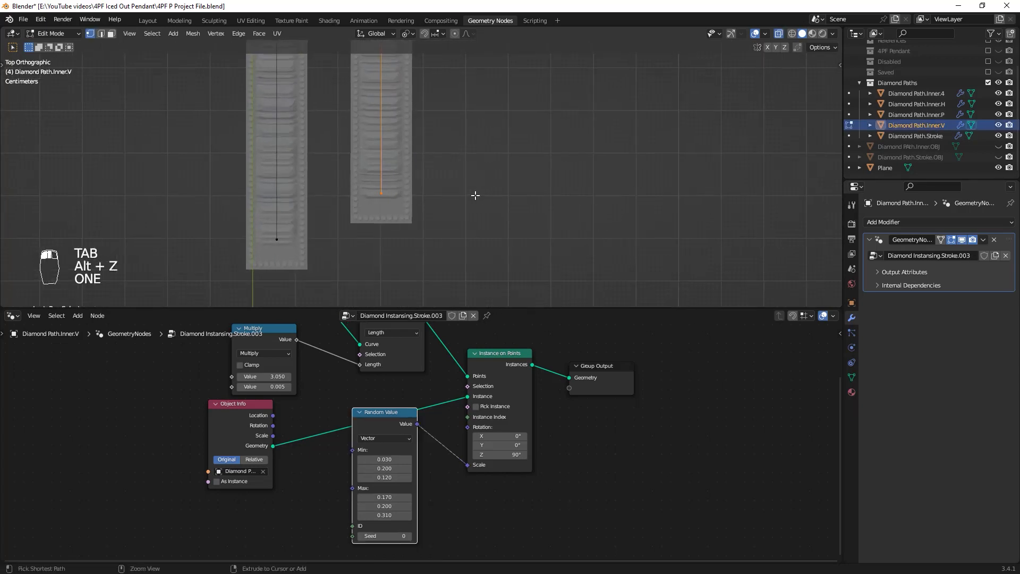
key(alt+z)
key(g)
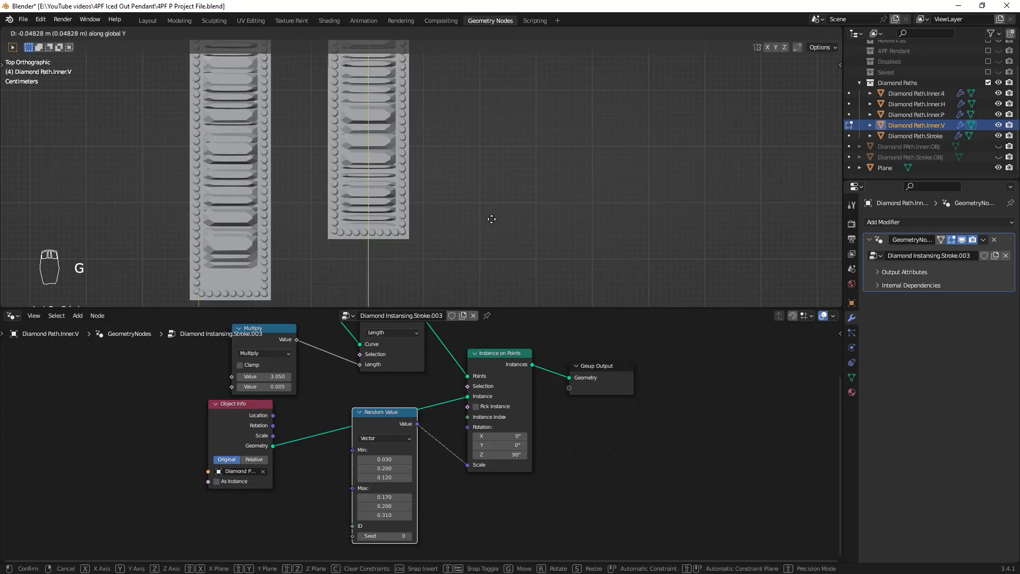
click(452, 201)
Move the bottom end vertex of the 4's long vertical path down about 0.04 m along Y to the rim diamonds
shift+middle_drag(452, 201, 466, 188)
shift+middle_drag(158, 232, 193, 191)
key(alt+z)
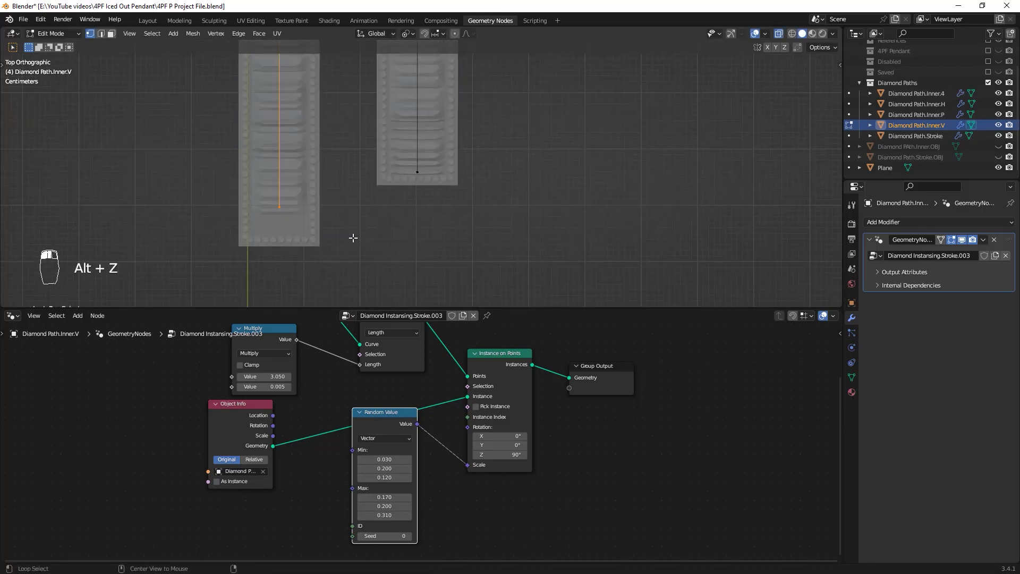
key(alt+z)
key(g)
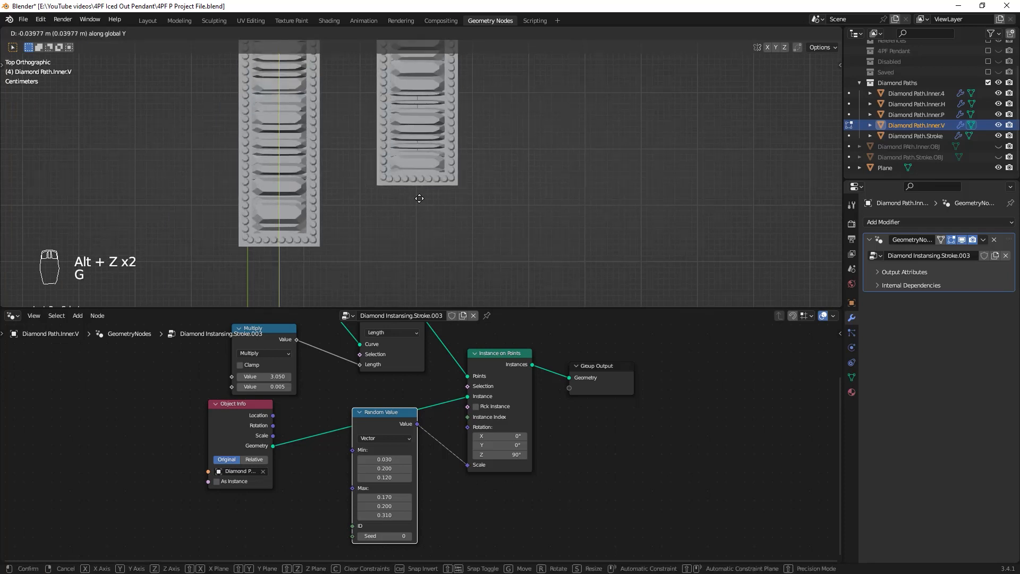
click(517, 133)
Move the outer end vertex of the F's middle arm in Diamond Path.Inner.H outward about 0.05 m along X to fill its stroke
ctrl+middle_drag(517, 133, 457, 245)
ctrl+middle_drag(458, 244, 489, 174)
key(alt+z)
drag(407, 157, 408, 159)
key(Tab)
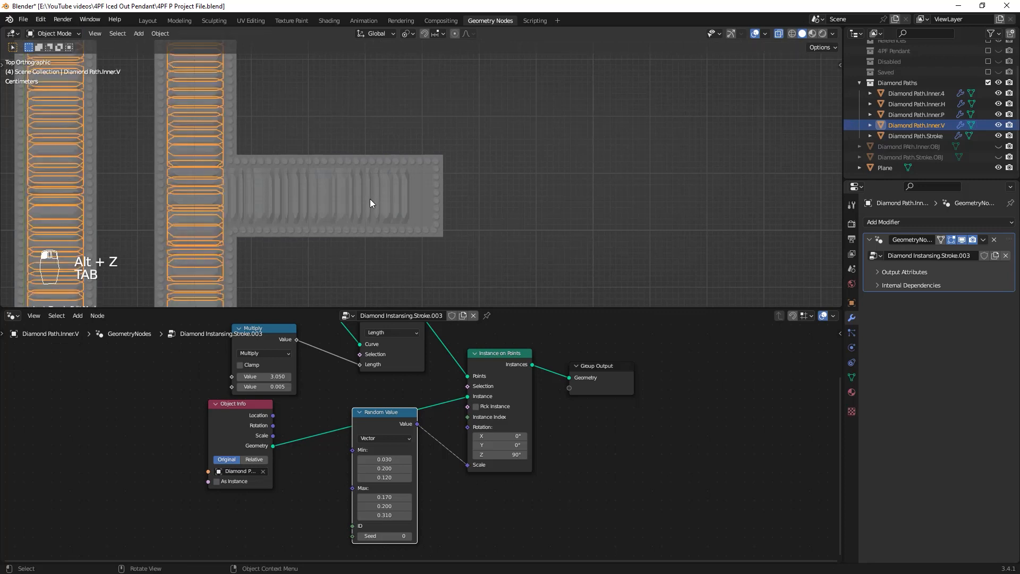
click(370, 199)
key(Tab)
key(alt+z)
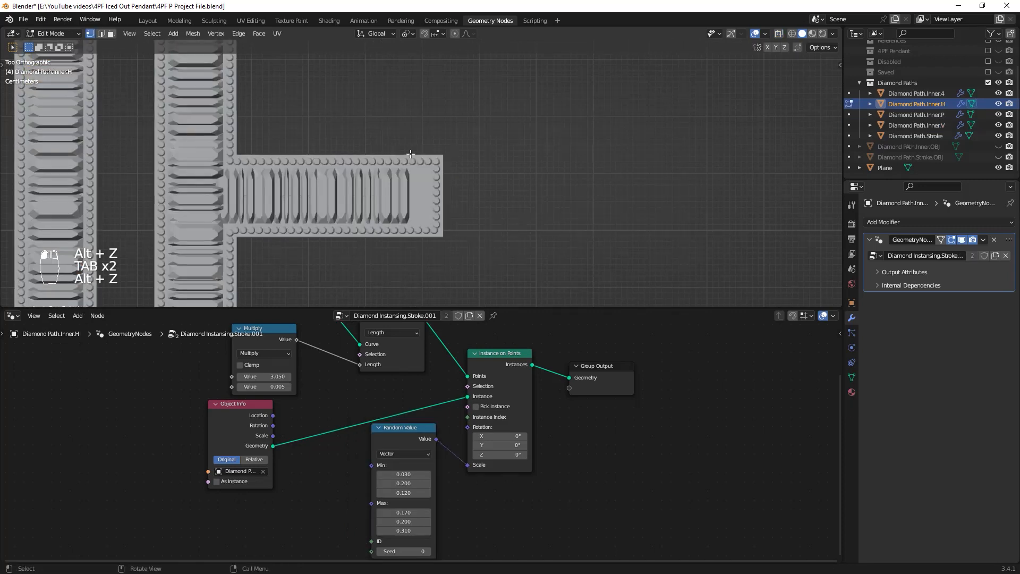
key(g)
key(y)
key(x)
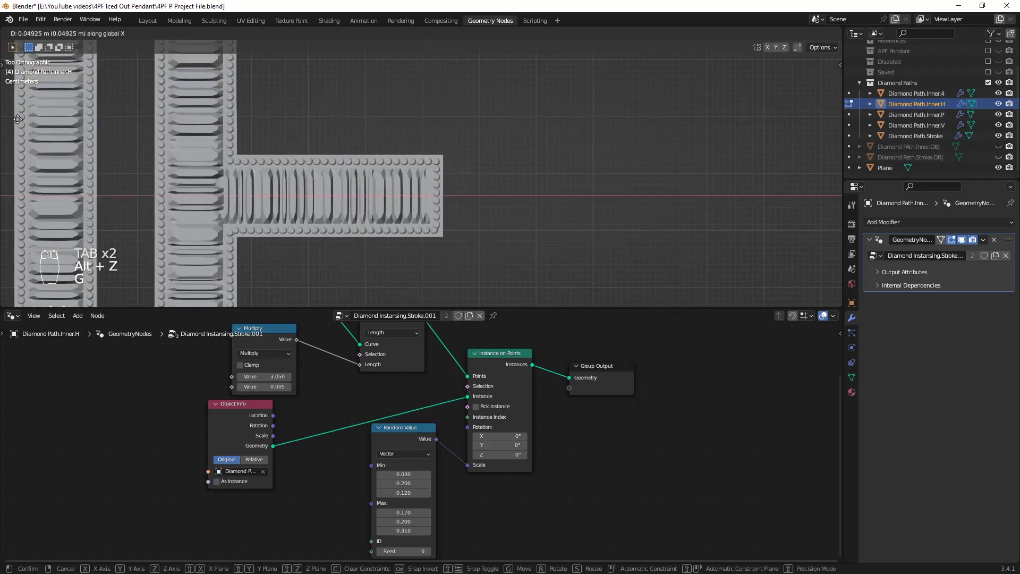
click(898, 96)
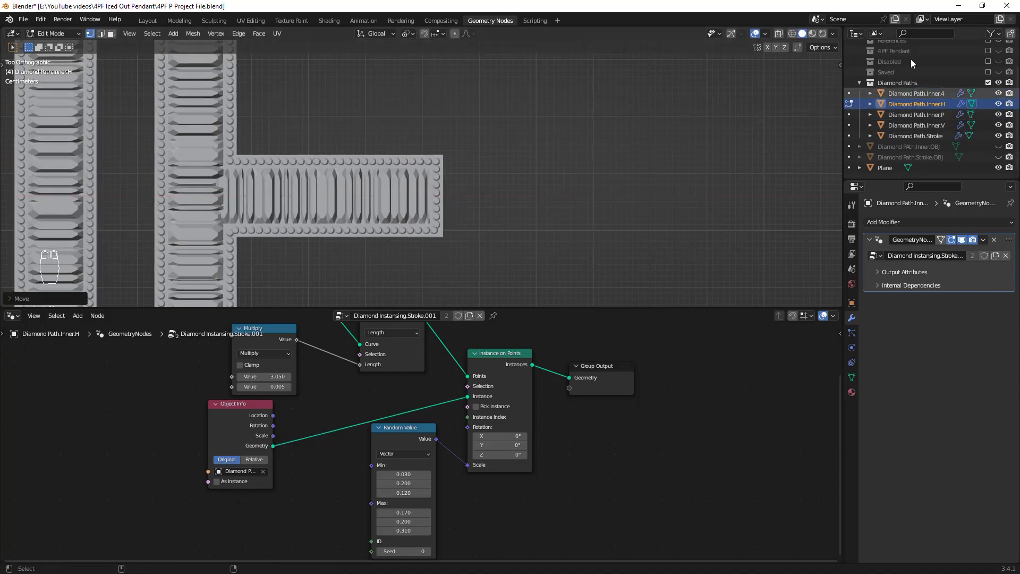
Extend the outer end of the F's upper arm path in Diamond Path.Inner.H along X to fill its stroke
scroll(451, 123, down, 8)
shift+middle_drag(450, 168, 405, 228)
scroll(405, 227, up, 5)
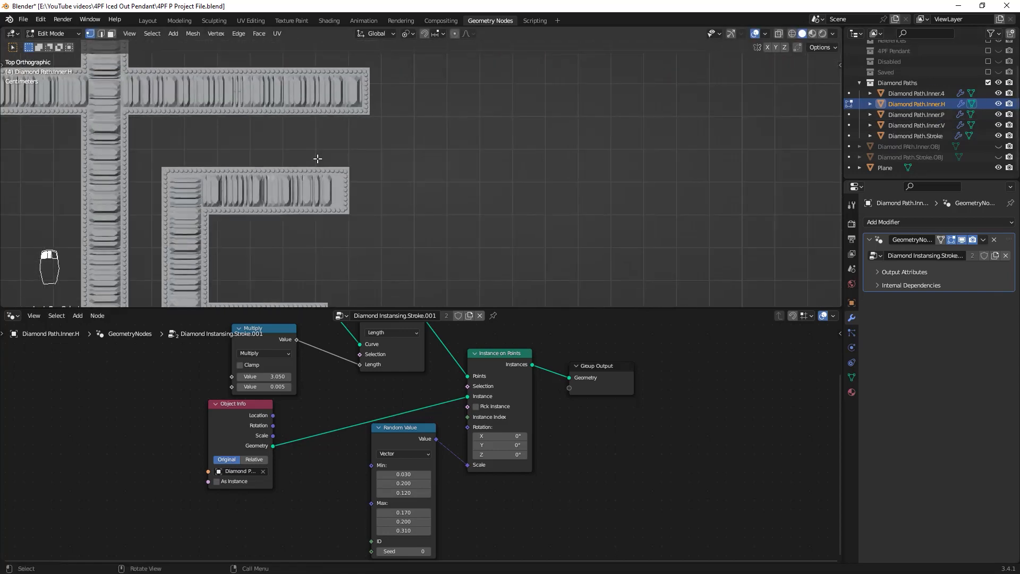
Move the end vertex of the diamond path in the F's upper arm outward along X to fill the arm's empty end
key(alt+z)
scroll(395, 221, up, 3)
key(alt+z)
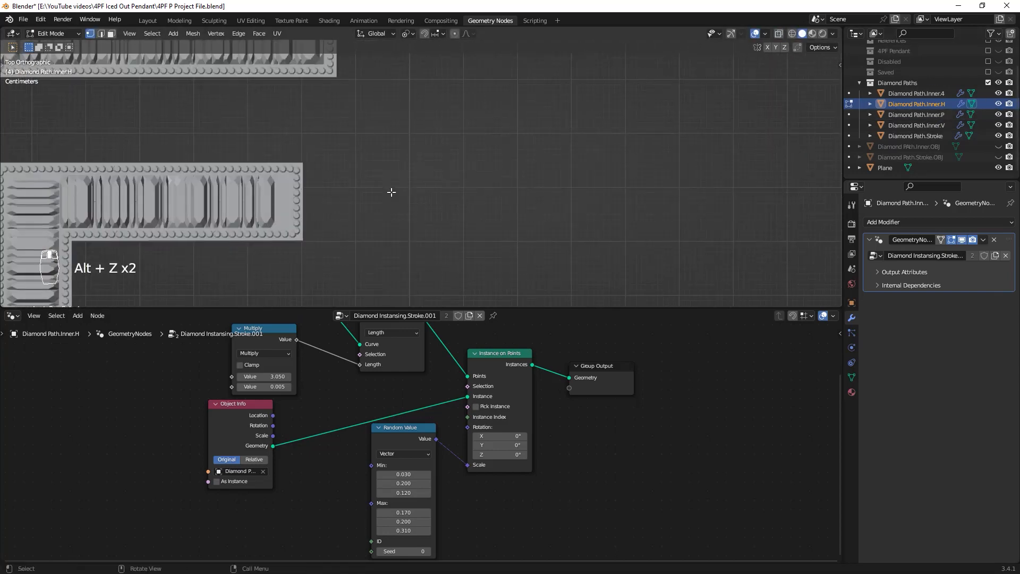
key(g)
key(x)
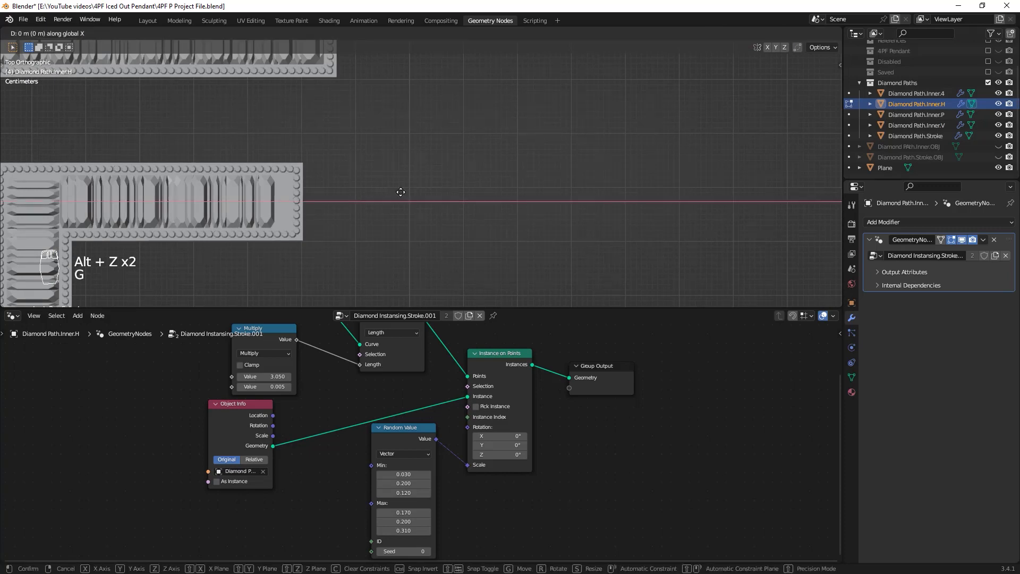
click(660, 145)
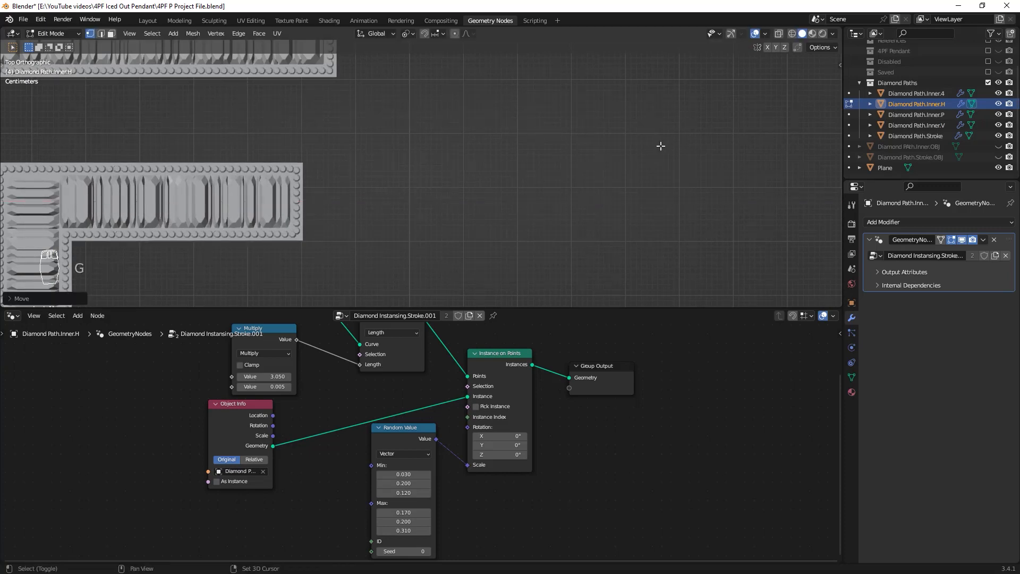
Move the lower end vertex of the P's stem path down about 0.04 m along Y to fill the stem's bottom
shift+middle_drag(270, 134, 425, 239)
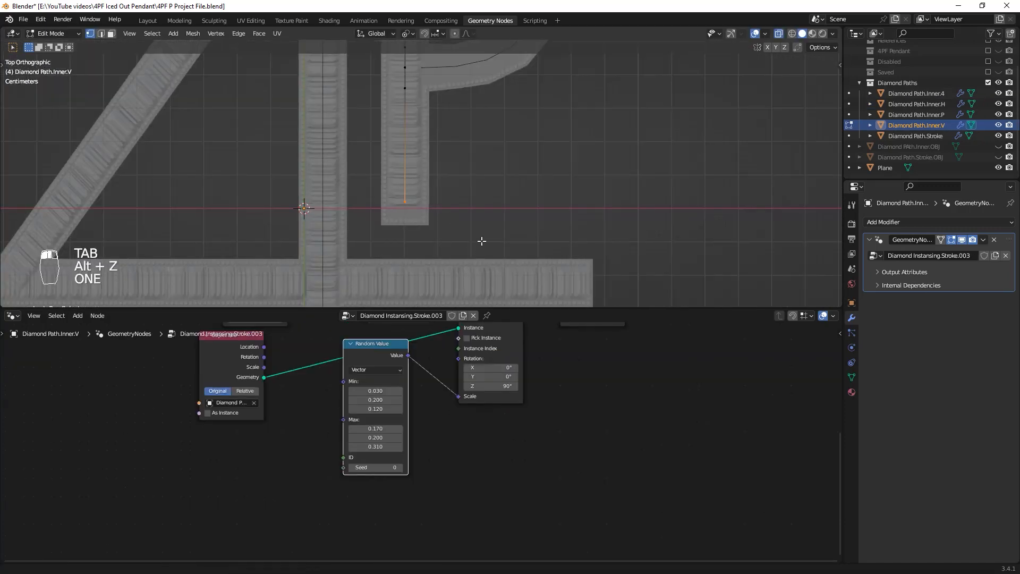
key(alt+z)
scroll(480, 224, up, 2)
key(g)
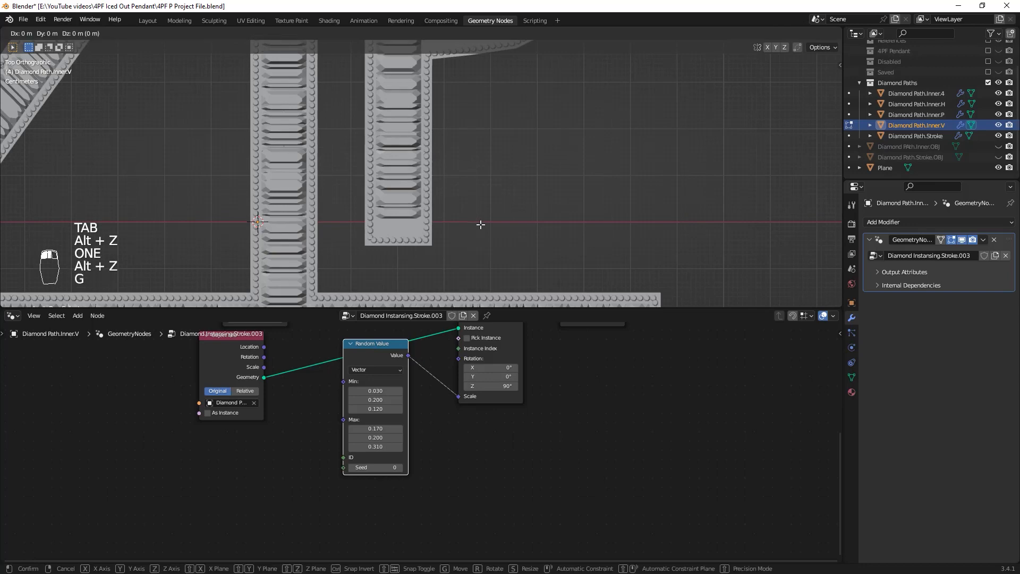
middle_drag(480, 223, 485, 165)
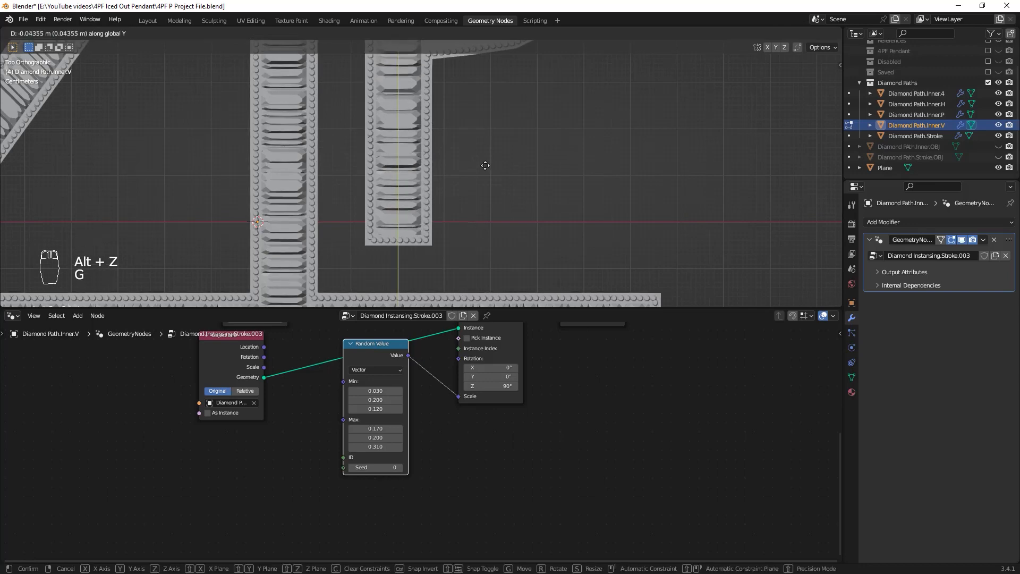
click(494, 135)
Delete the offset top vertex of the P's stem path
scroll(518, 120, down, 4)
shift+middle_drag(499, 212, 443, 119)
scroll(464, 189, up, 4)
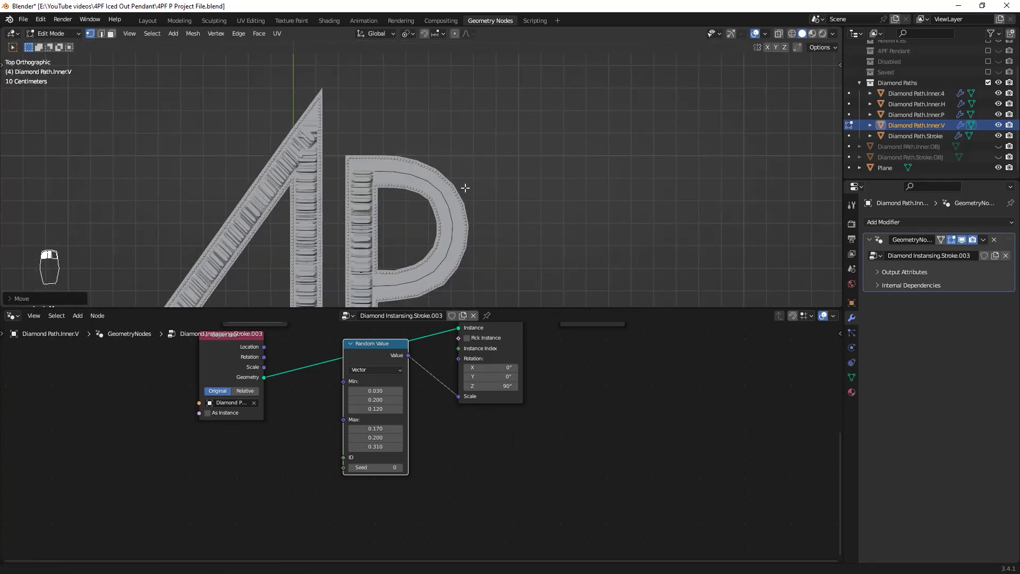
key(alt+z)
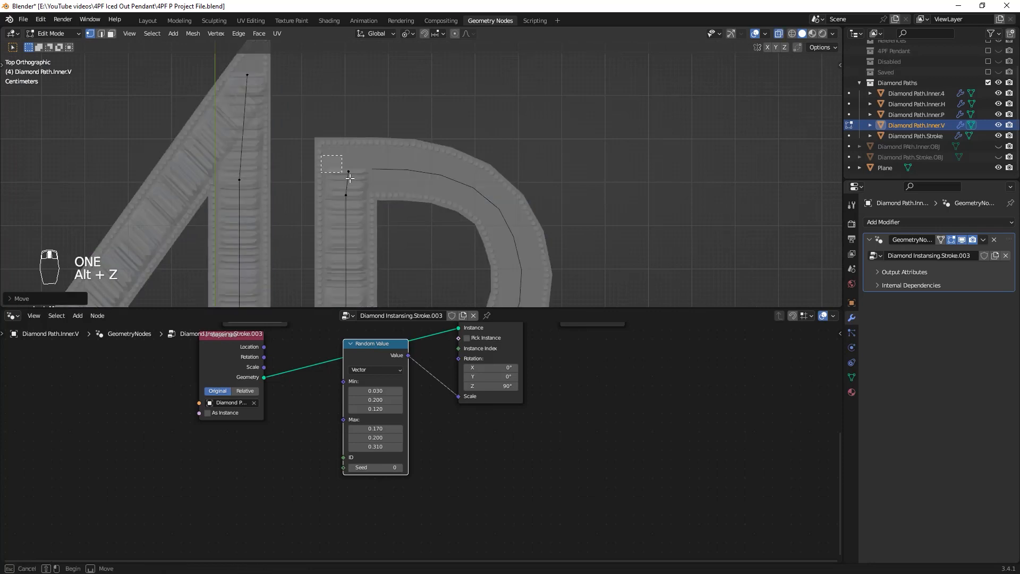
key(alt+z)
click(396, 180)
key(alt+z)
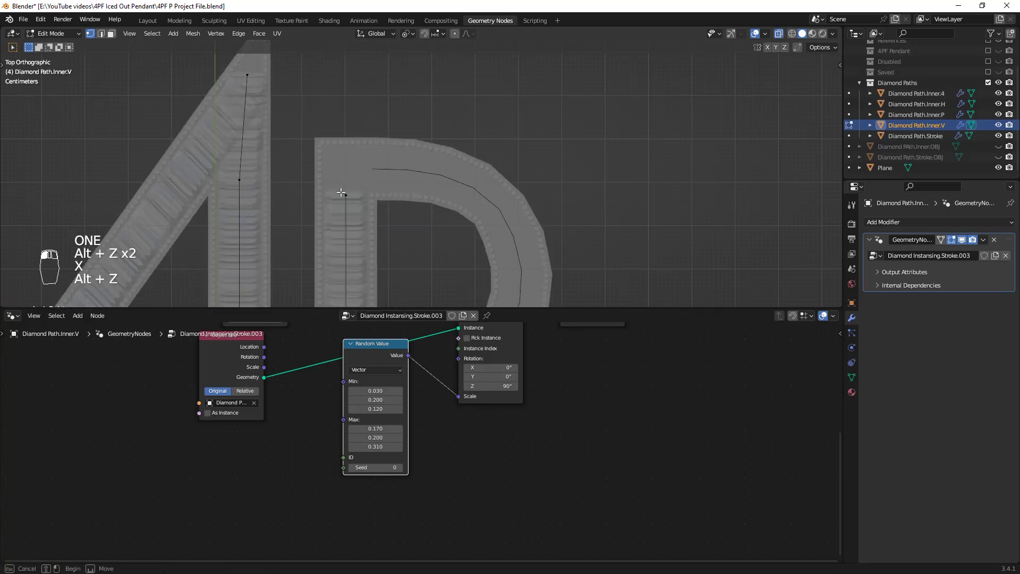
Move the top vertex of the P's stem path up about 0.11 m along Y, then return to Object Mode
key(alt+z)
key(g)
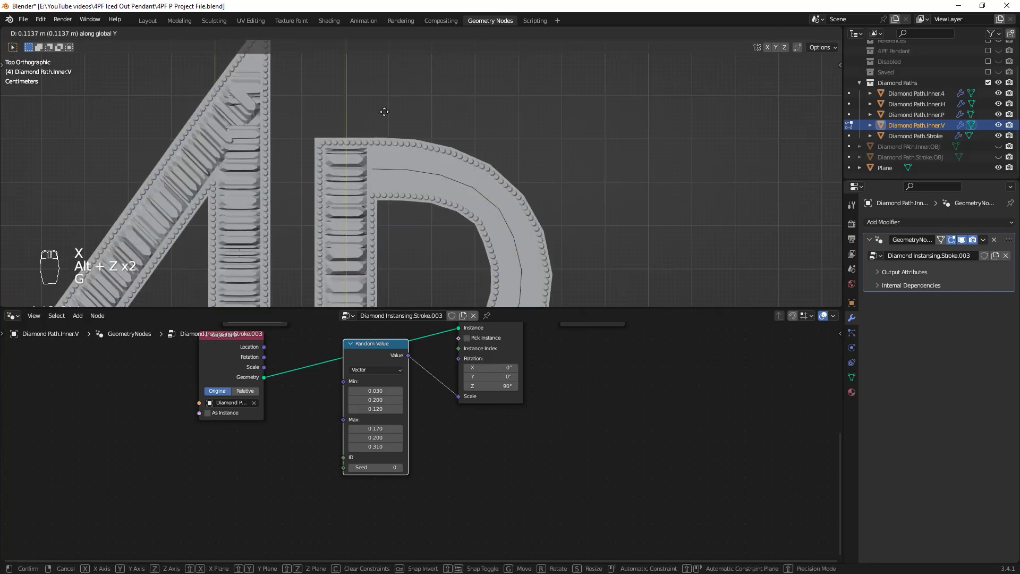
click(392, 186)
key(Tab)
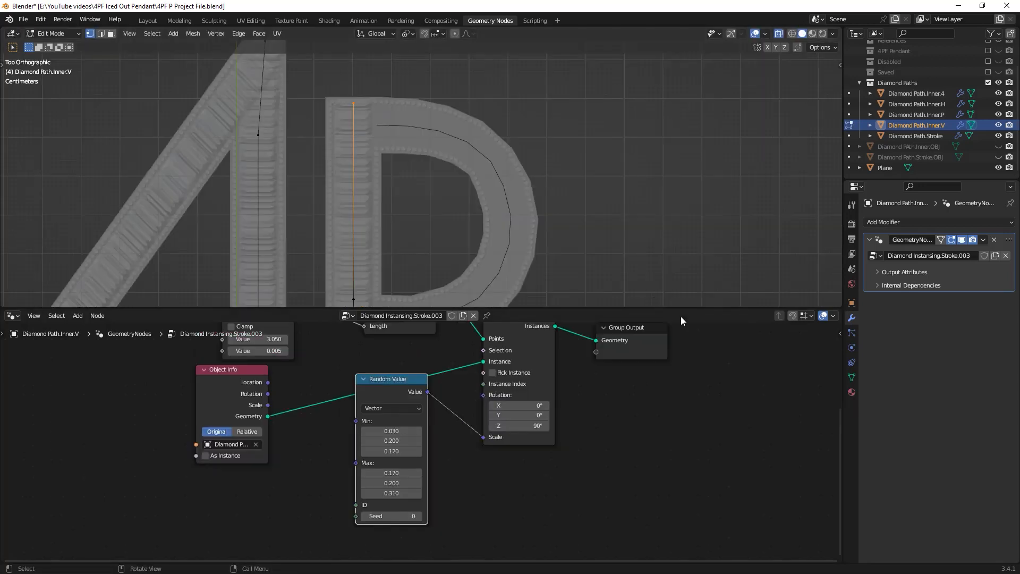
key(alt+z)
key(alt+z)
key(alt+z)
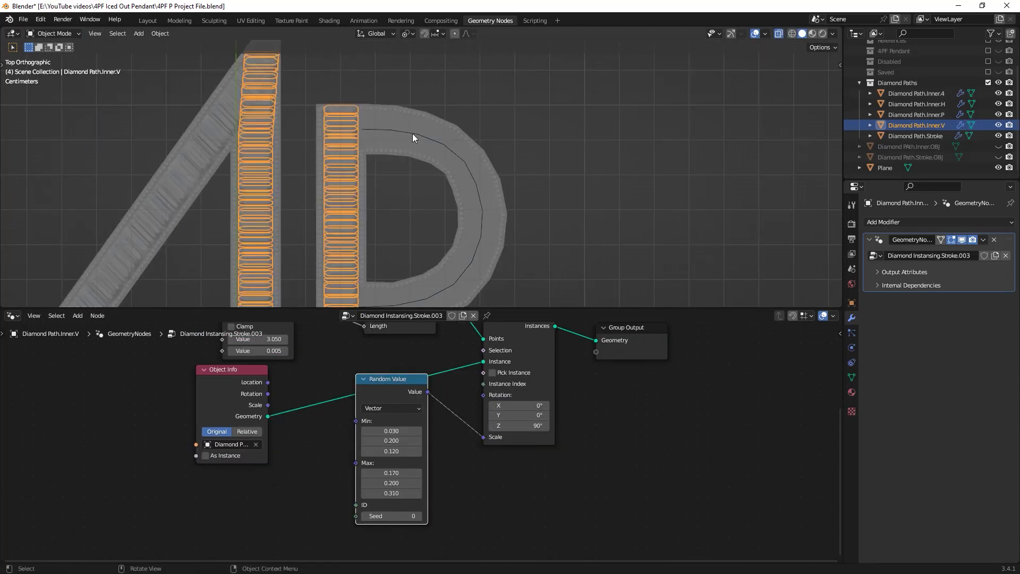
Select the diamond path in the P's curved bowl and make its geometry node group a single-user copy
click(416, 128)
click(409, 132)
key(alt+z)
shift+middle_drag(601, 272, 575, 234)
click(963, 240)
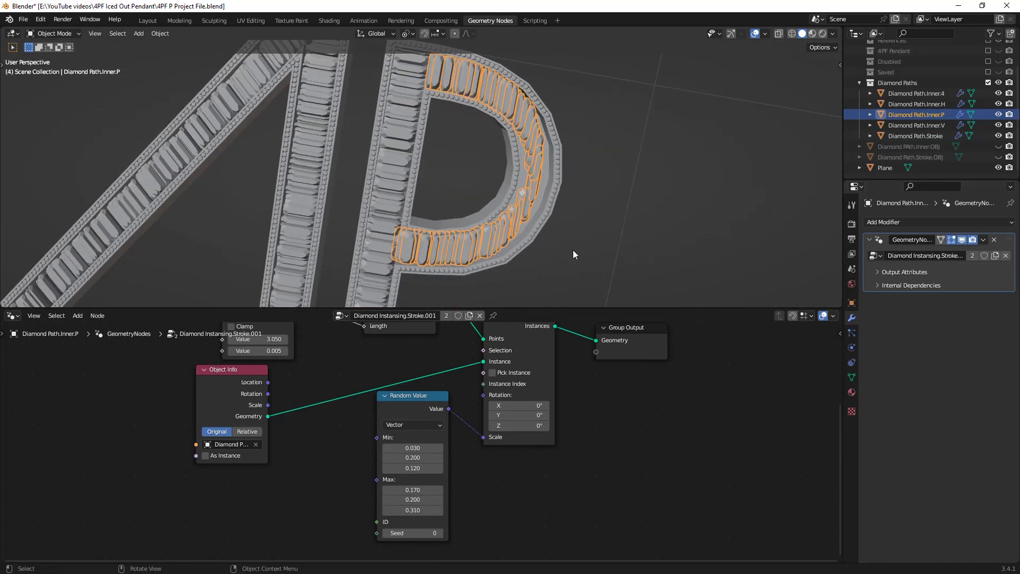
key(KP_7)
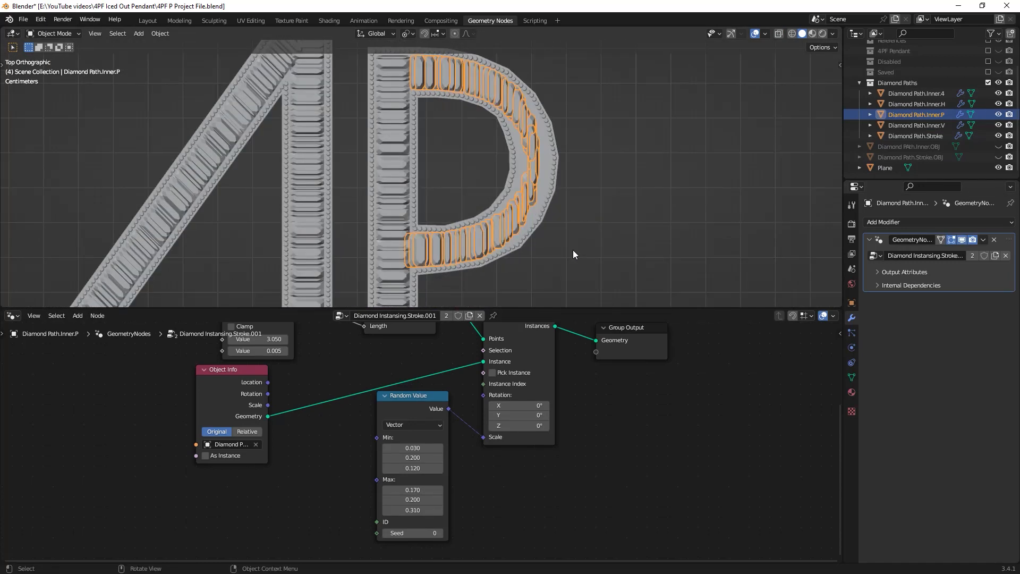
click(447, 316)
shift+middle_drag(617, 196, 585, 230)
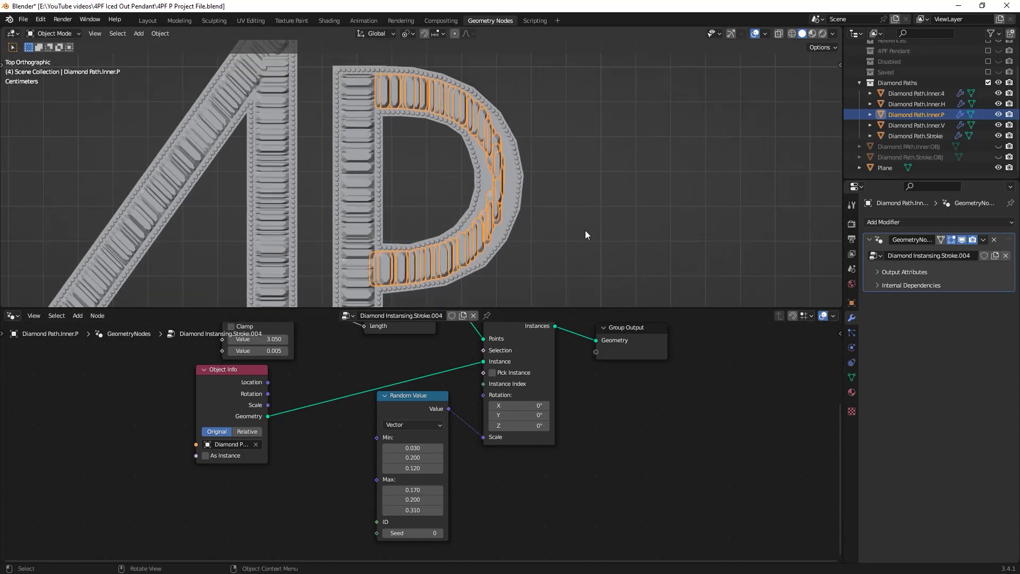
Set the Z rotation of the P bowl's diamond instances to 27.9° in the Instance on Points node
ctrl+scroll(608, 240, down, 3)
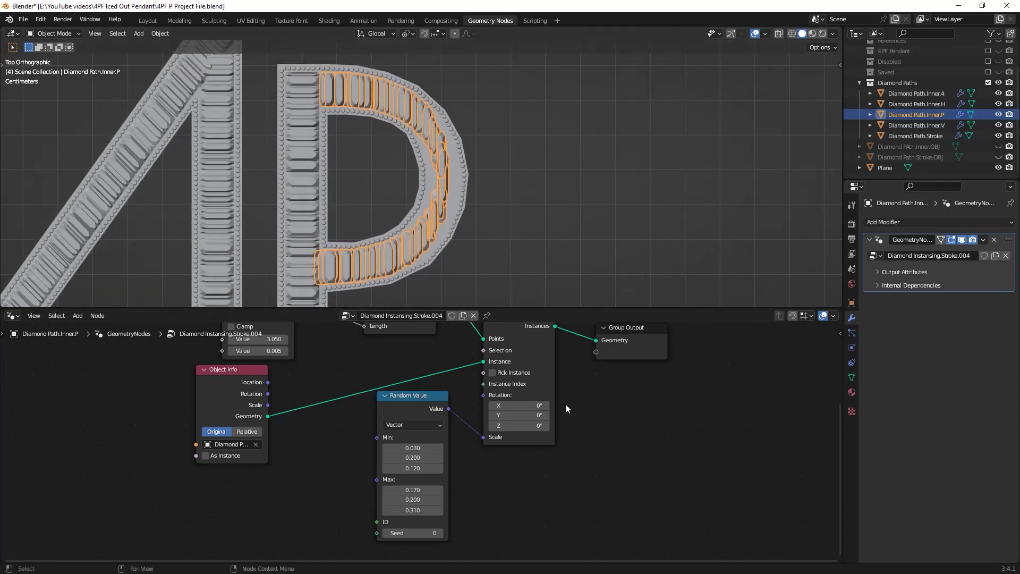
drag(518, 425, 543, 425)
shift+middle_drag(468, 206, 502, 340)
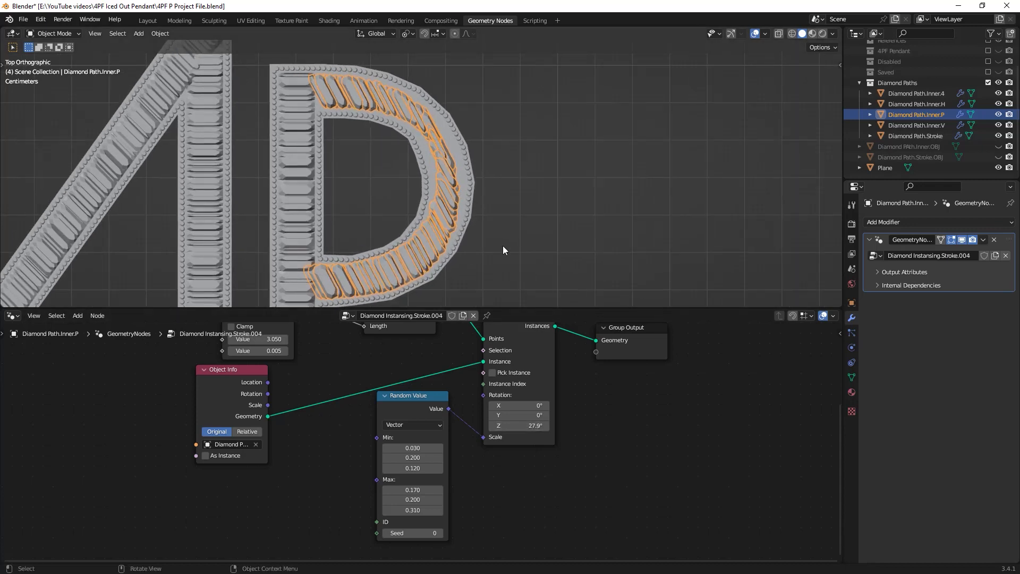
Rip the P's bowl path in Edit Mode at one vertex on its lower curve and one on its upper curve
key(Tab)
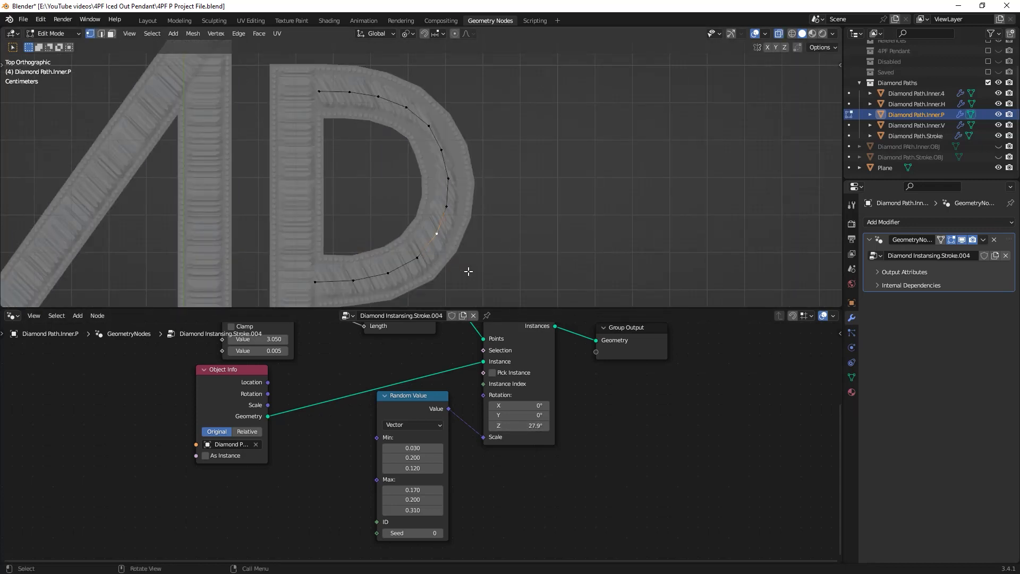
key(g)
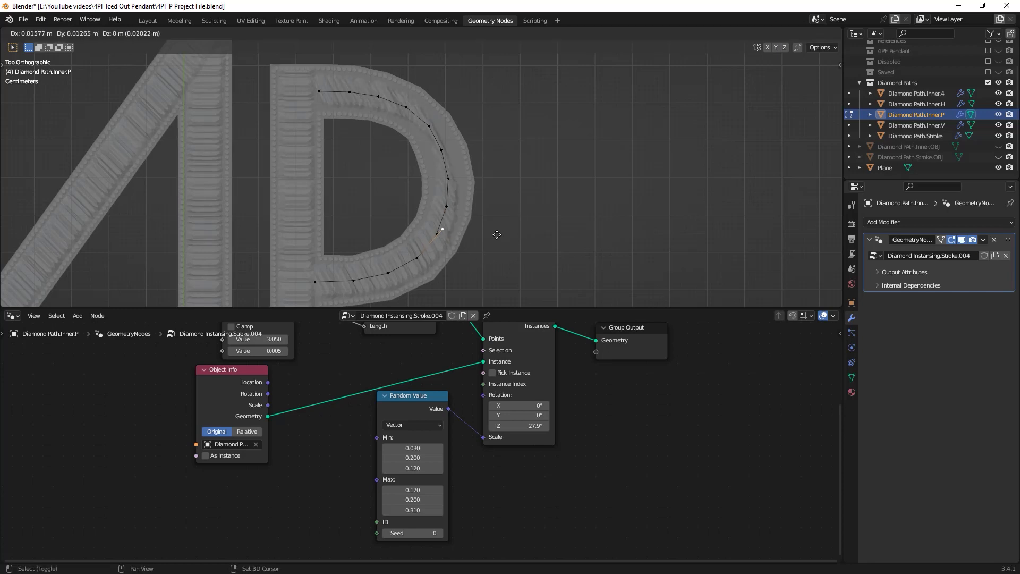
click(439, 298)
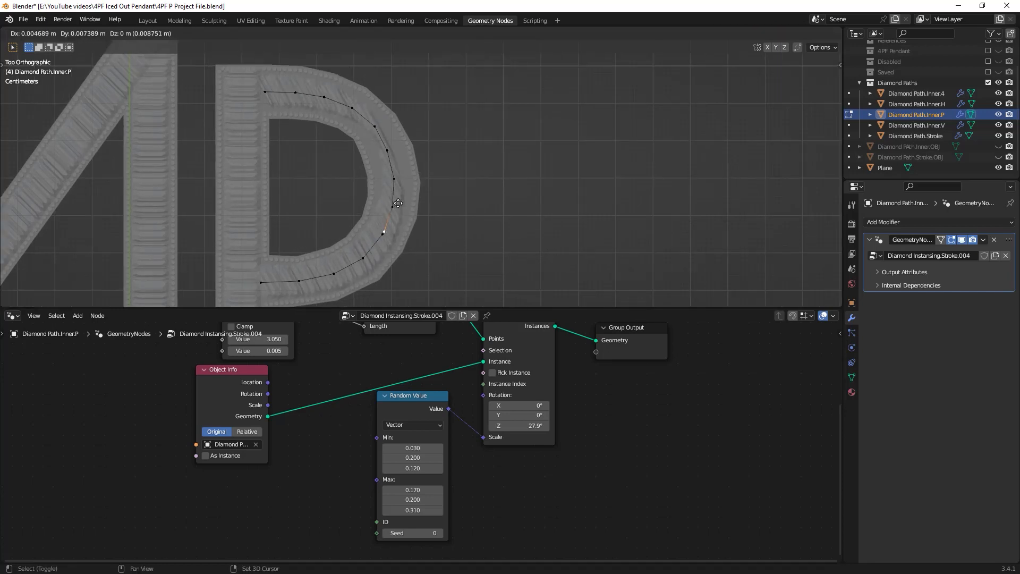
click(372, 114)
key(g)
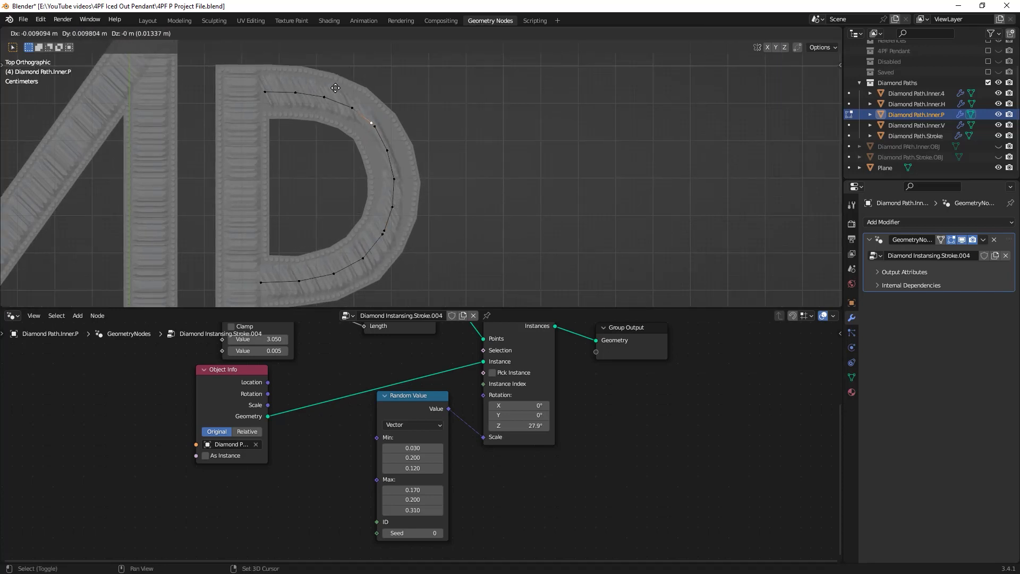
click(339, 95)
shift+middle_drag(461, 182, 446, 200)
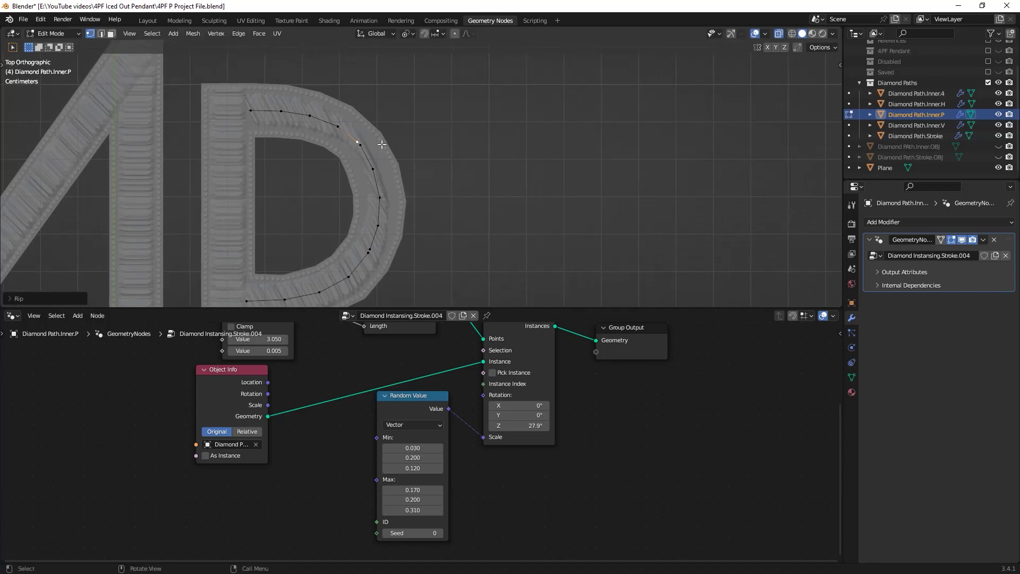
Separate the outermost section of the P's bowl path, between the two ripped vertices, into its own object and return to Object Mode
click(362, 145)
ctrl+click(376, 241)
key(p)
click(329, 248)
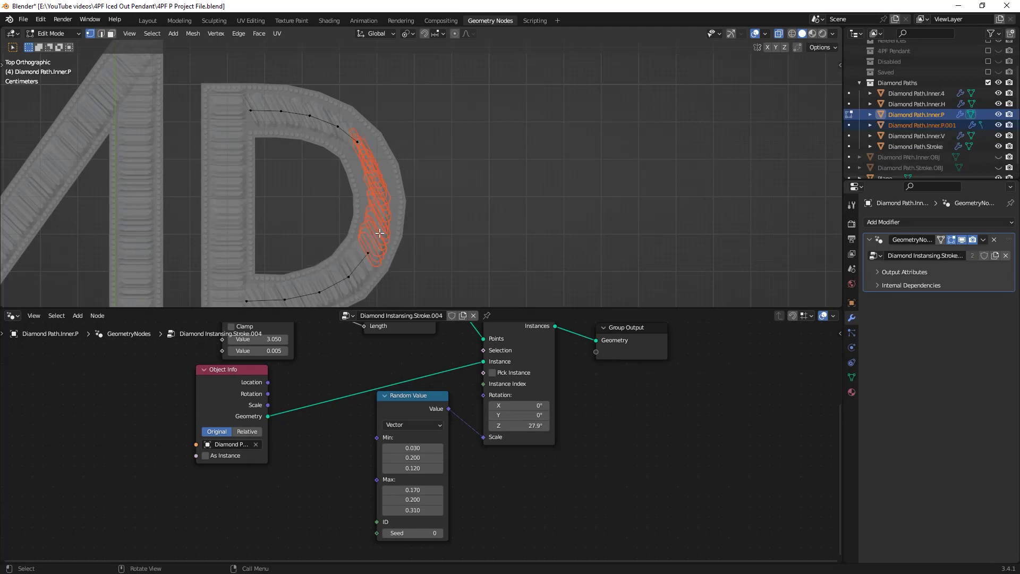
ctrl+middle_drag(381, 229, 437, 220)
key(Tab)
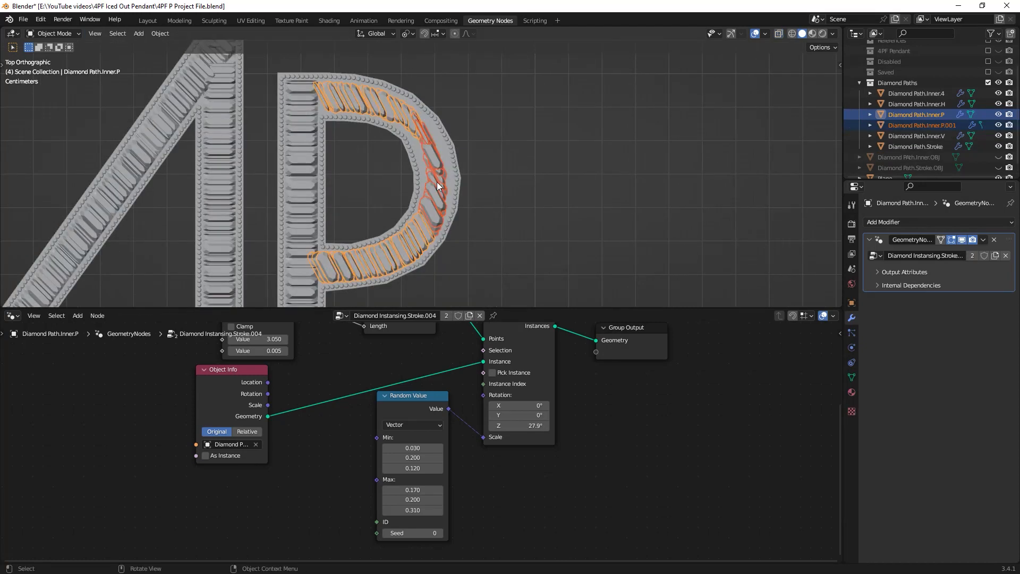
Make the separated bowl section's node group single-user and set its instance Z rotation to 85.1°
click(437, 224)
click(449, 315)
middle_drag(544, 380, 493, 378)
drag(465, 424, 526, 424)
click(500, 169)
scroll(291, 201, down, 2)
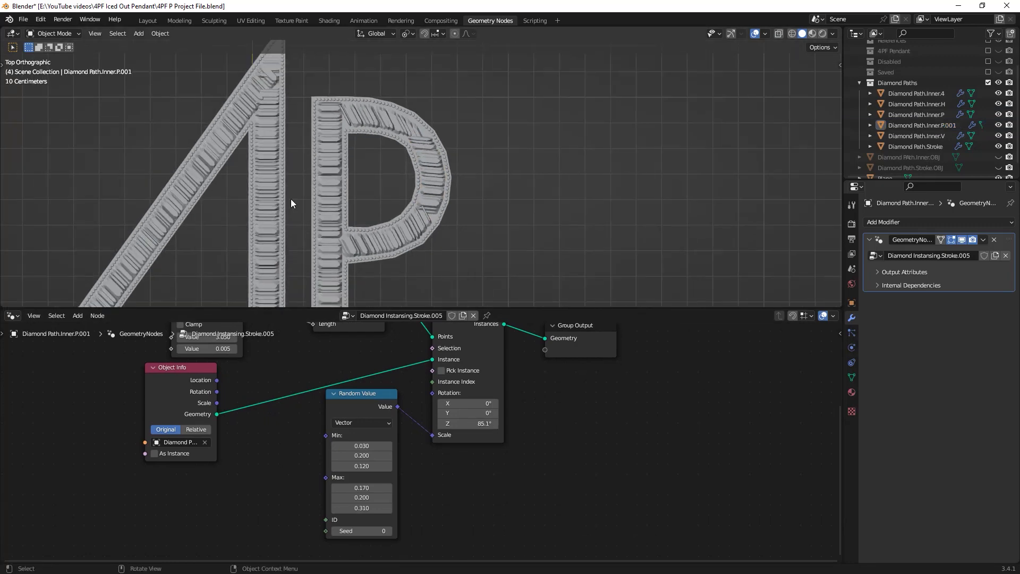
Switch the viewport to material preview and examine the diamond rows across the whole pendant from several angles
scroll(385, 150, down, 3)
scroll(445, 233, up, 2)
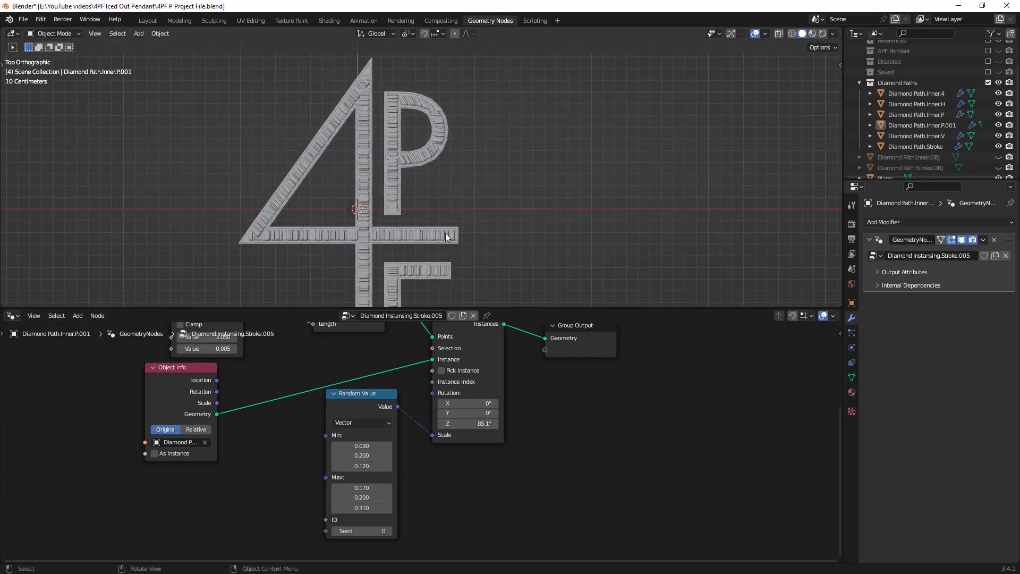
middle_drag(521, 221, 477, 238)
key(z)
click(494, 196)
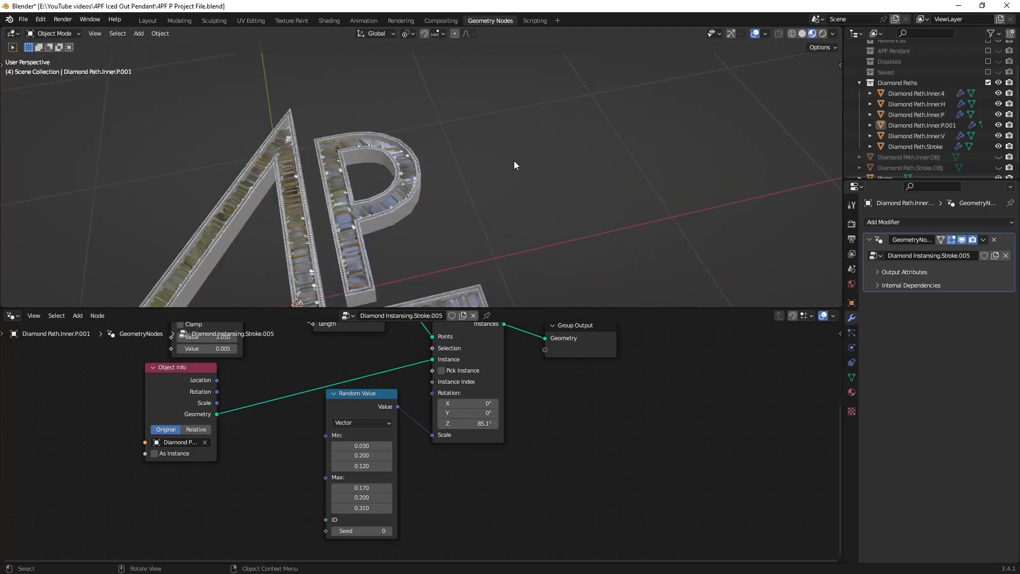
mouse_move(398, 189)
shift+middle_down()
mouse_move(472, 171)
mouse_move(467, 260)
mouse_move(473, 130)
mouse_move(375, 137)
mouse_move(503, 129)
mouse_move(438, 190)
shift+middle_up()
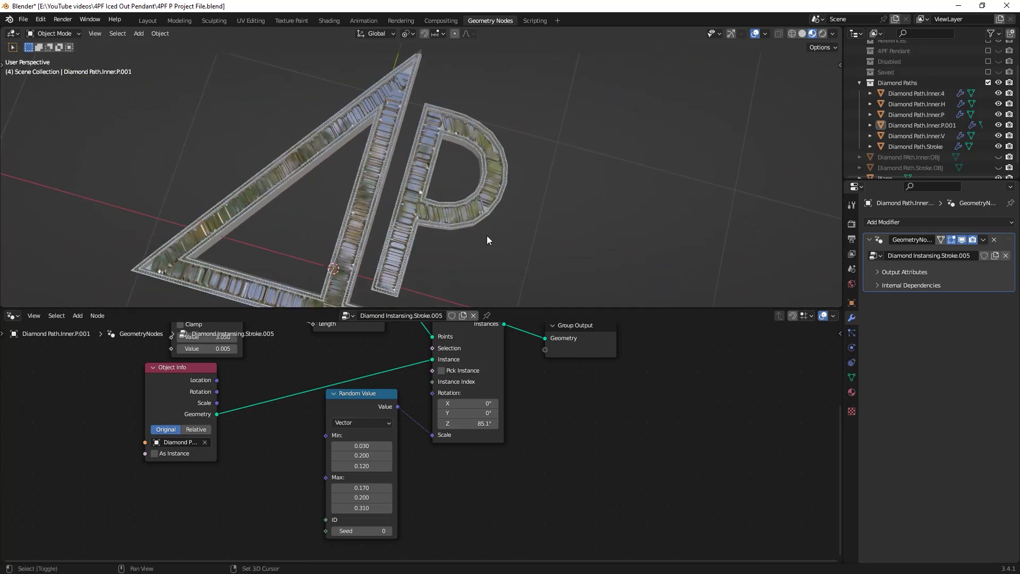
shift+middle_drag(487, 235, 485, 125)
scroll(416, 200, down, 4)
middle_drag(415, 199, 519, 183)
scroll(427, 139, up, 4)
scroll(481, 162, down, 2)
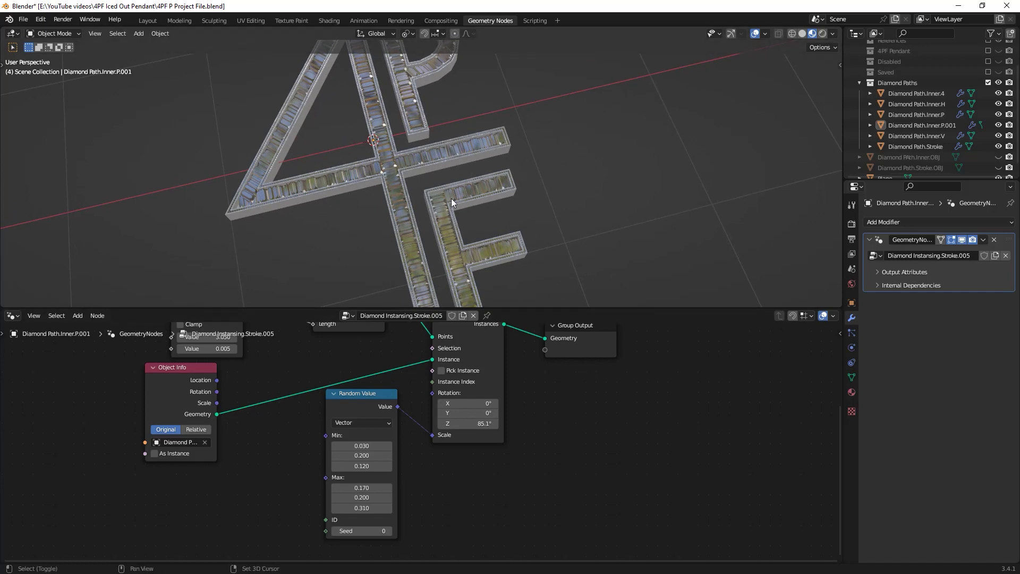
middle_drag(451, 199, 368, 207)
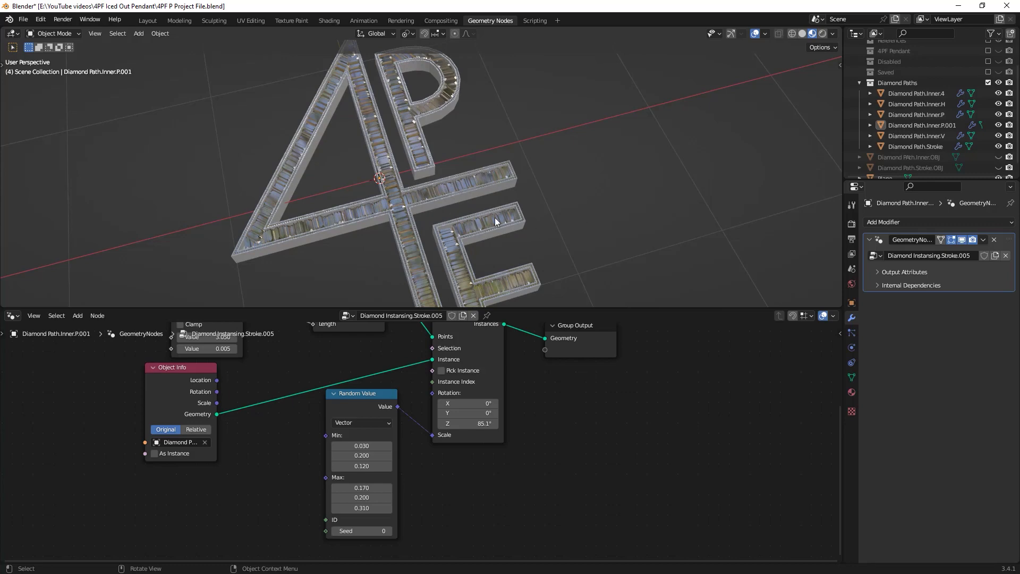
Exclude the Diamond Paths collection from the view layer to expose the bare pendant mesh
scroll(980, 85, down, 1)
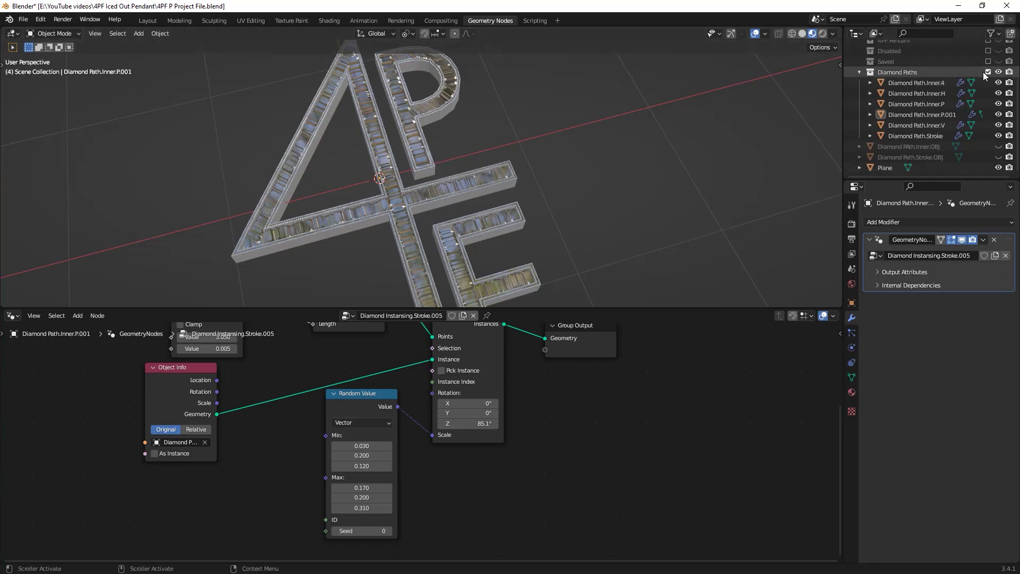
click(988, 72)
scroll(535, 215, up, 5)
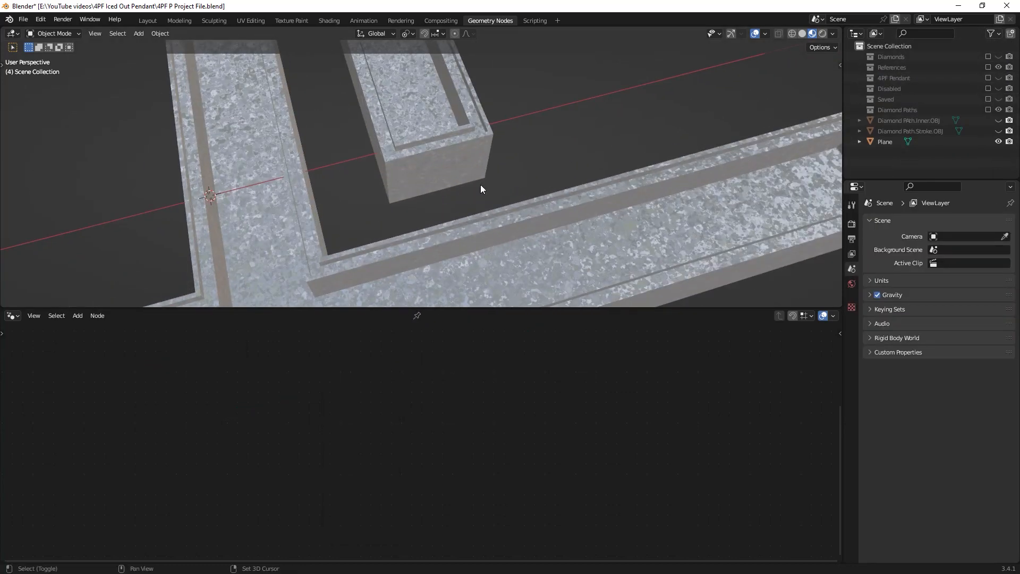
shift+middle_drag(481, 184, 596, 180)
Open the pendant's Plane mesh in Edit Mode and show it with solid shading from the top
click(499, 188)
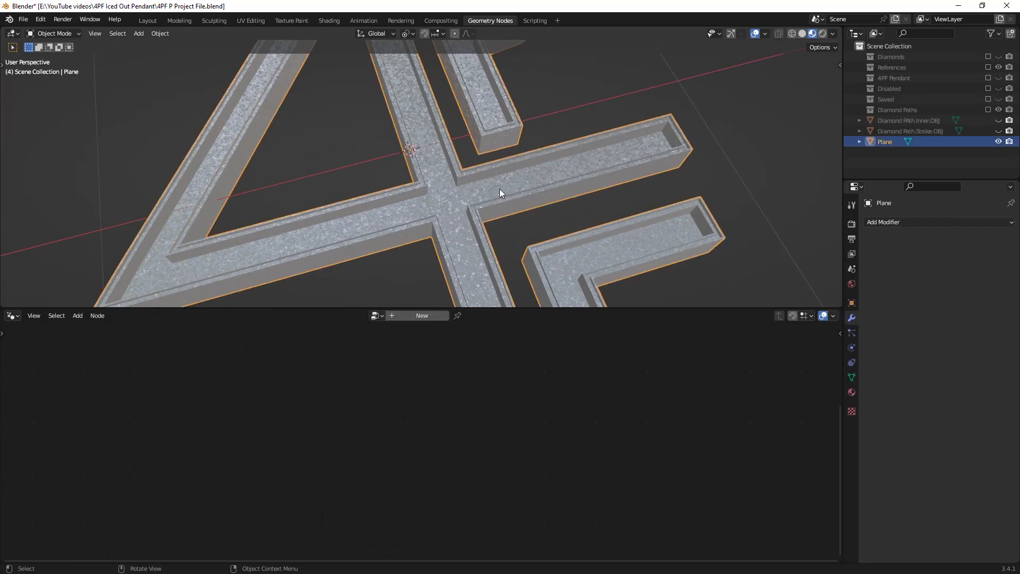
key(Tab)
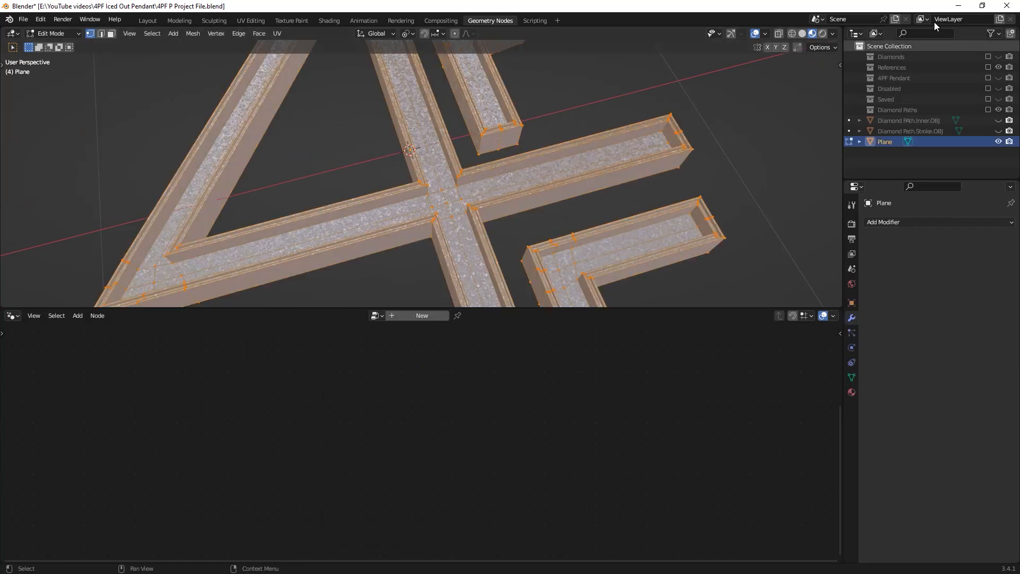
click(802, 33)
mouse_move(603, 148)
alt+middle_down()
mouse_move(603, 164)
mouse_move(565, 132)
alt+middle_up()
Switch to face selection and select the recessed floor faces along the 4's horizontal bar from the top view
ctrl+middle_drag(553, 135, 367, 206)
key(3)
drag(666, 223, 668, 224)
shift+middle_drag(103, 215, 333, 203)
shift+drag(288, 198, 287, 197)
shift+middle_drag(755, 231, 547, 216)
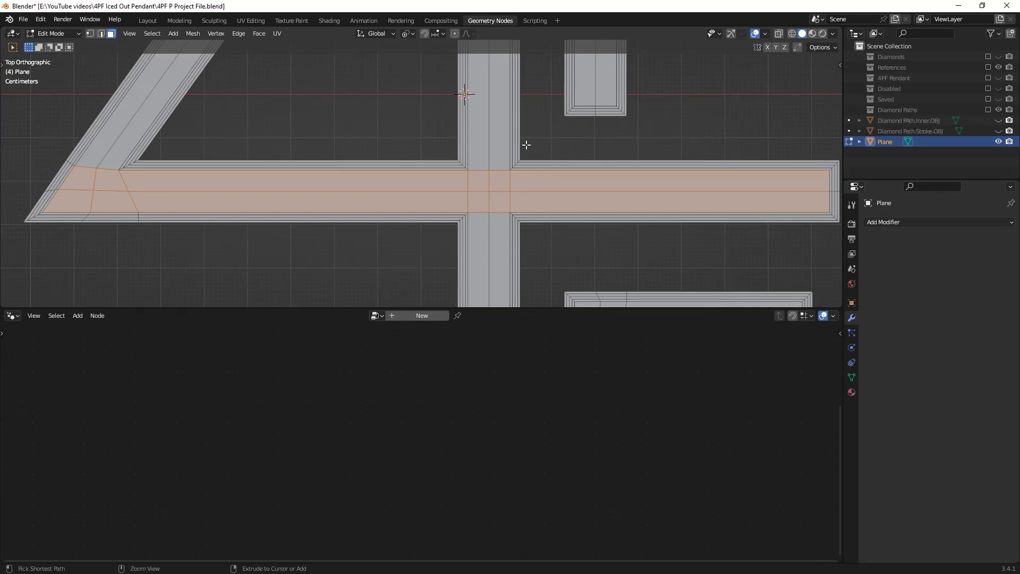
Maximize the 3D viewport and add the floor faces of the 4's vertical and diagonal strokes to the selection
key(ctrl+space)
scroll(733, 243, down, 6)
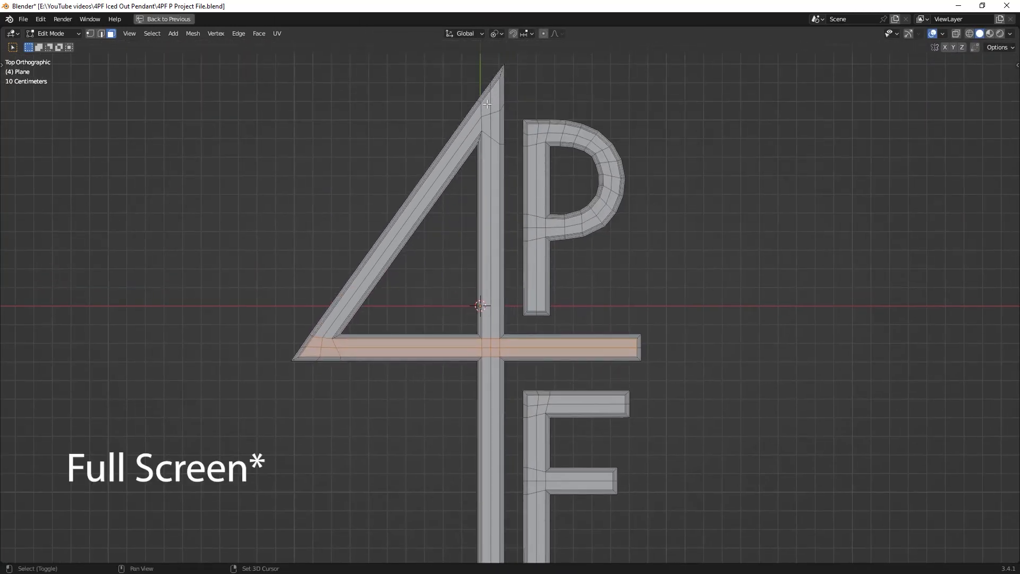
drag(509, 366, 498, 459)
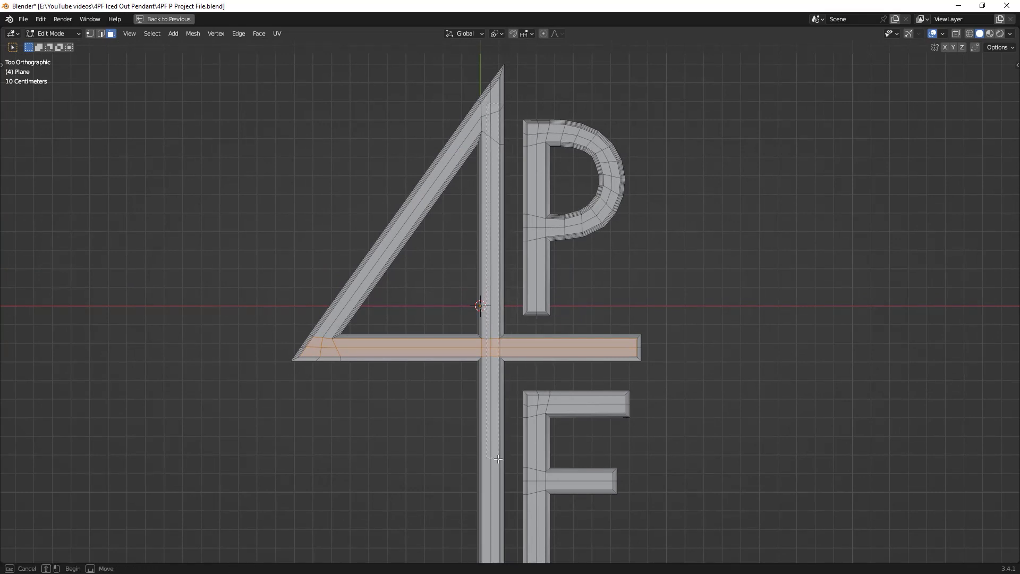
drag(496, 462, 496, 465)
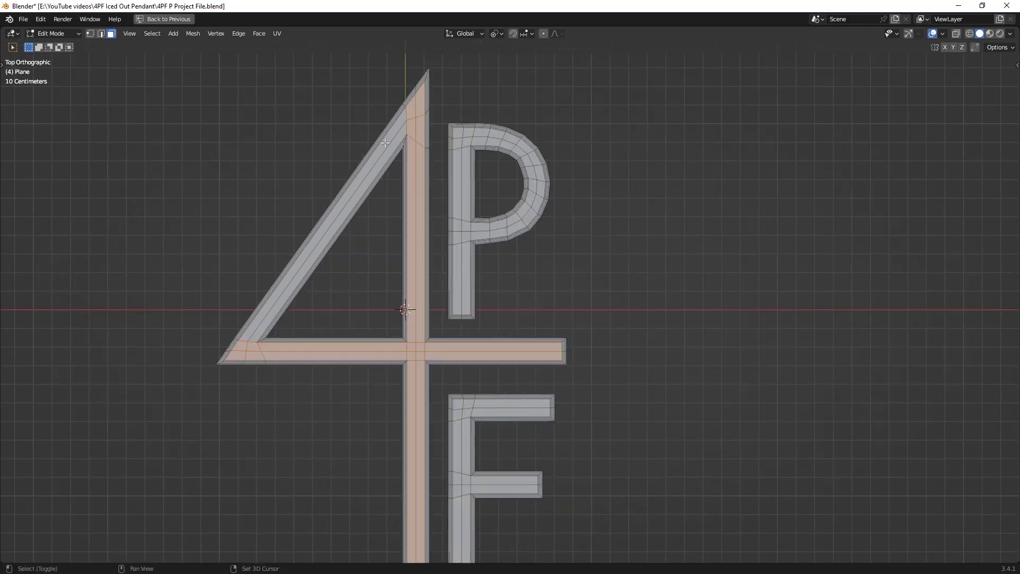
shift+click(385, 145)
shift+click(386, 148)
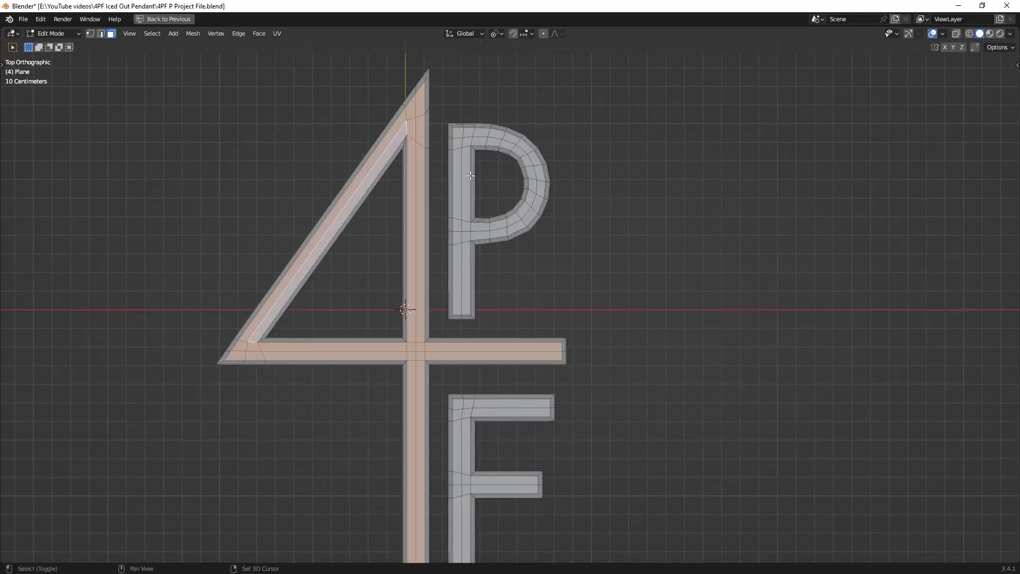
Add the floor faces of the P's vertical stem to the selection
shift+middle_drag(535, 189, 566, 218)
scroll(566, 218, up, 4)
shift+drag(418, 113, 430, 375)
shift+middle_drag(519, 257, 455, 322)
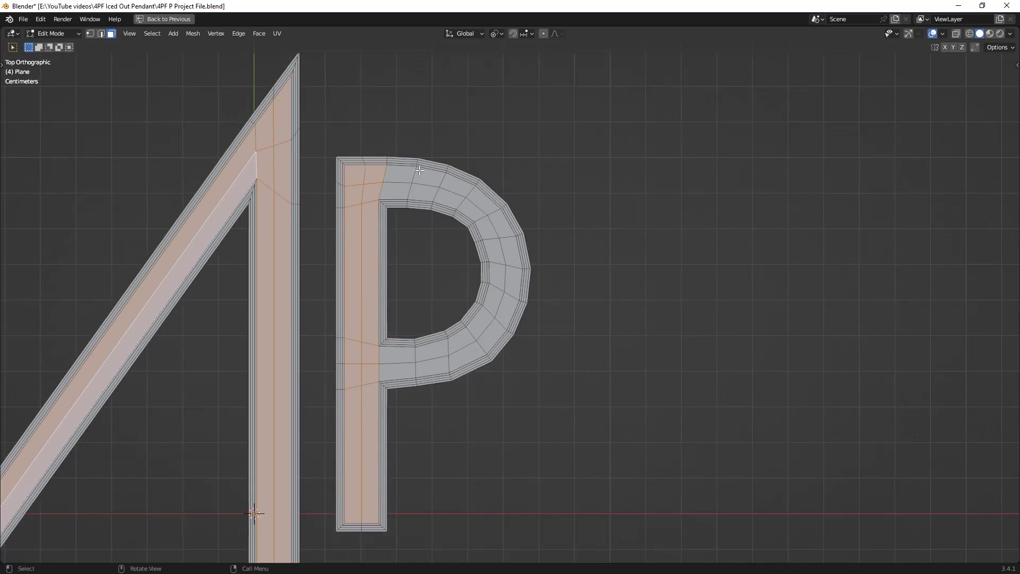
Add the outer and inner rows of floor faces around the P's curved bowl to the selection
shift+click(399, 174)
ctrl+click(476, 209)
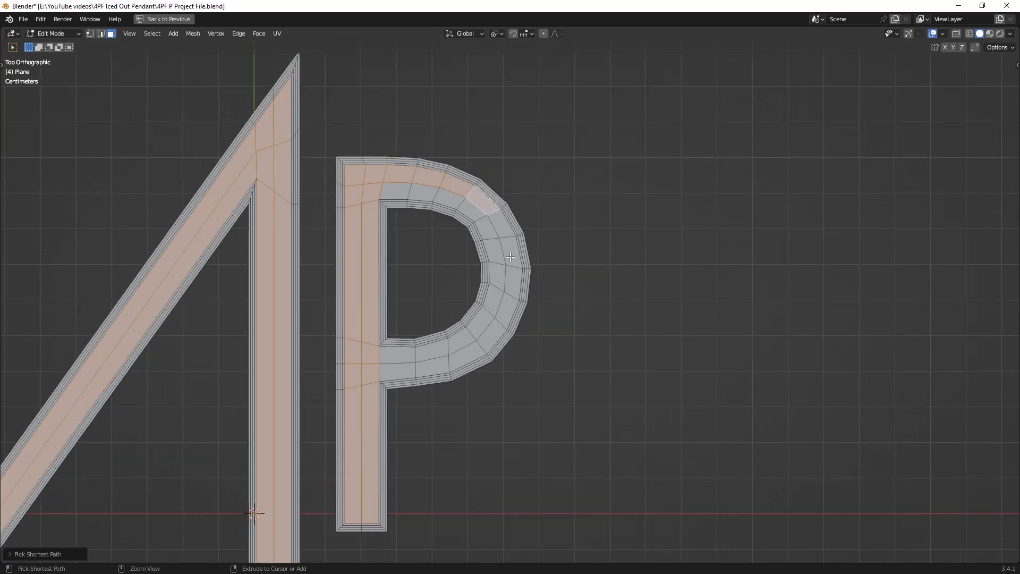
ctrl+click(503, 307)
ctrl+click(389, 368)
shift+click(397, 355)
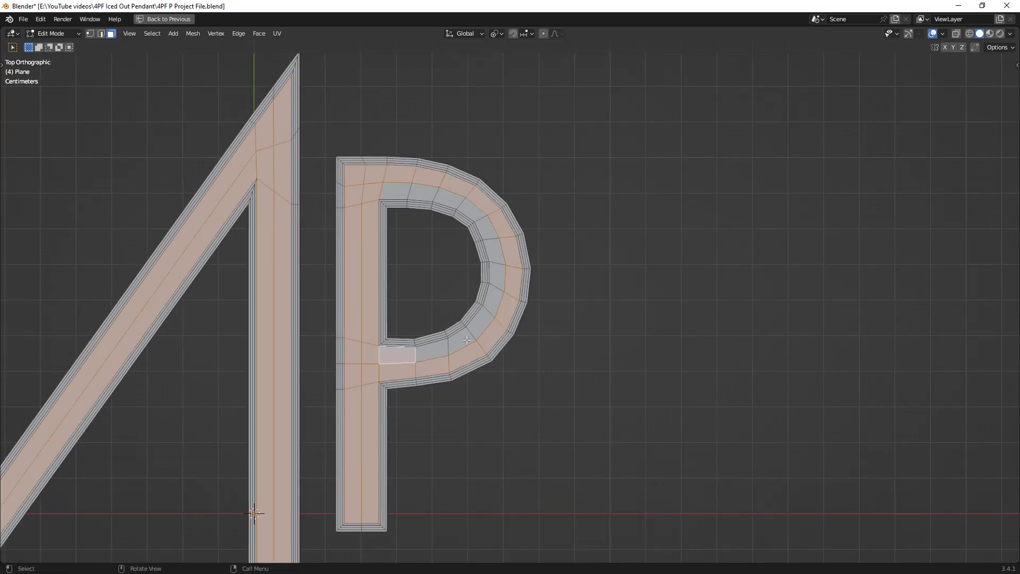
ctrl+click(483, 323)
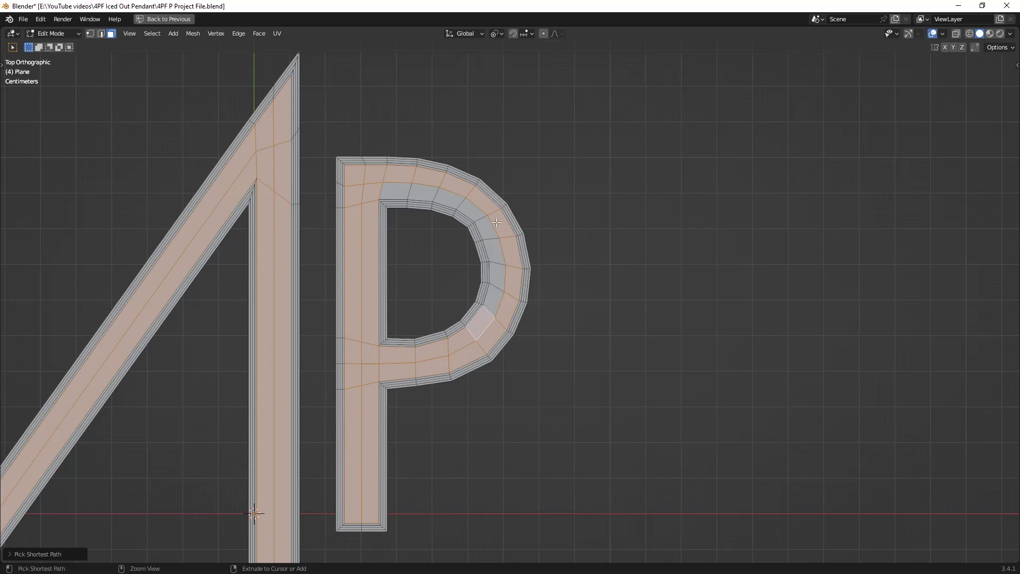
ctrl+click(392, 188)
Add the floor faces of the F's stem, middle arm and upper arm to the selection
shift+middle_drag(550, 433, 574, 262)
shift+middle_drag(528, 407, 533, 197)
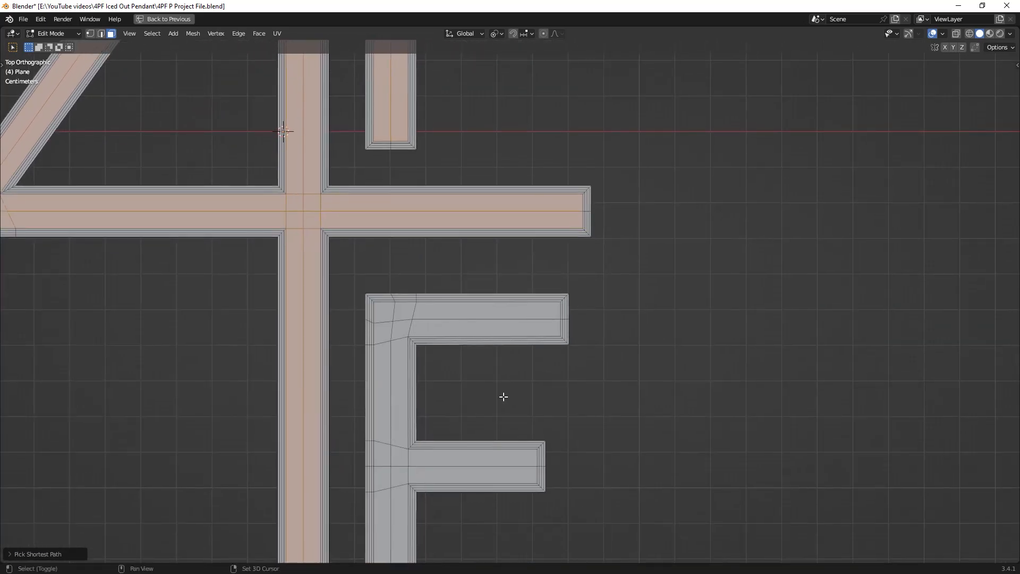
shift+middle_drag(504, 396, 517, 286)
shift+drag(402, 437, 413, 503)
shift+drag(443, 356, 552, 358)
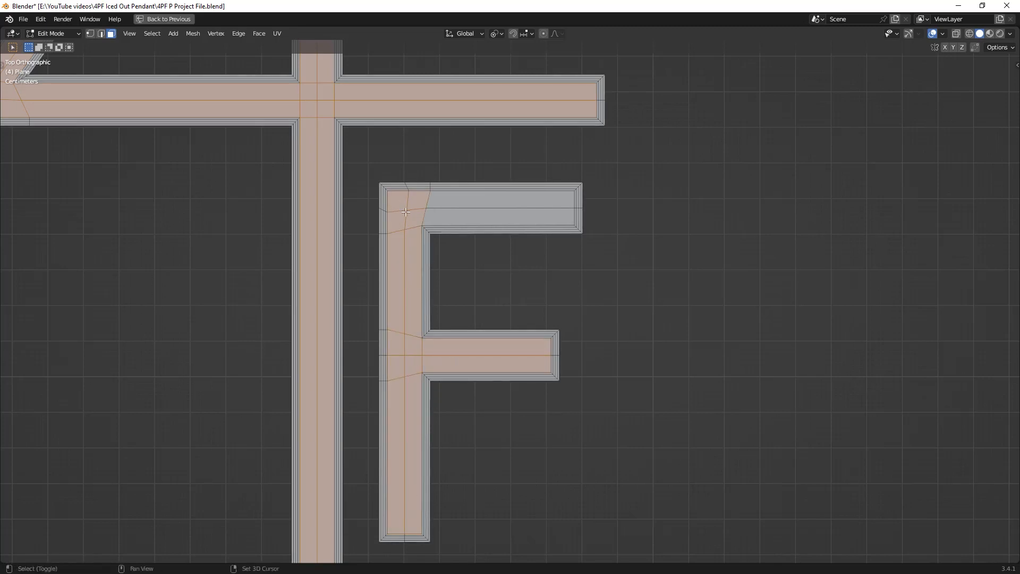
shift+drag(464, 208, 573, 209)
Duplicate the selected floor faces in place, separate them into their own object and return to Object Mode
scroll(647, 277, down, 5)
middle_drag(647, 277, 563, 351)
key(shift+d)
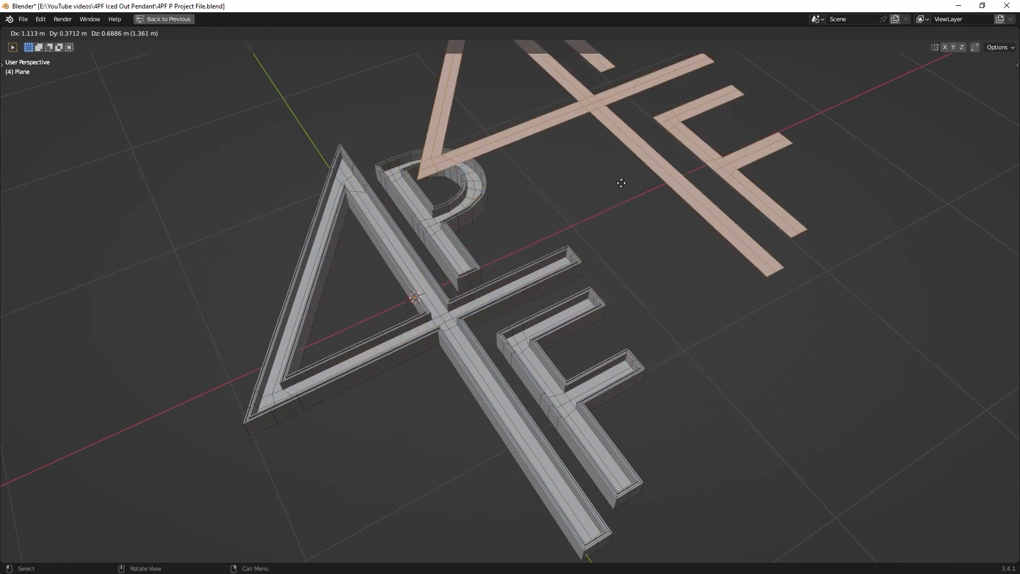
right_click(693, 213)
key(p)
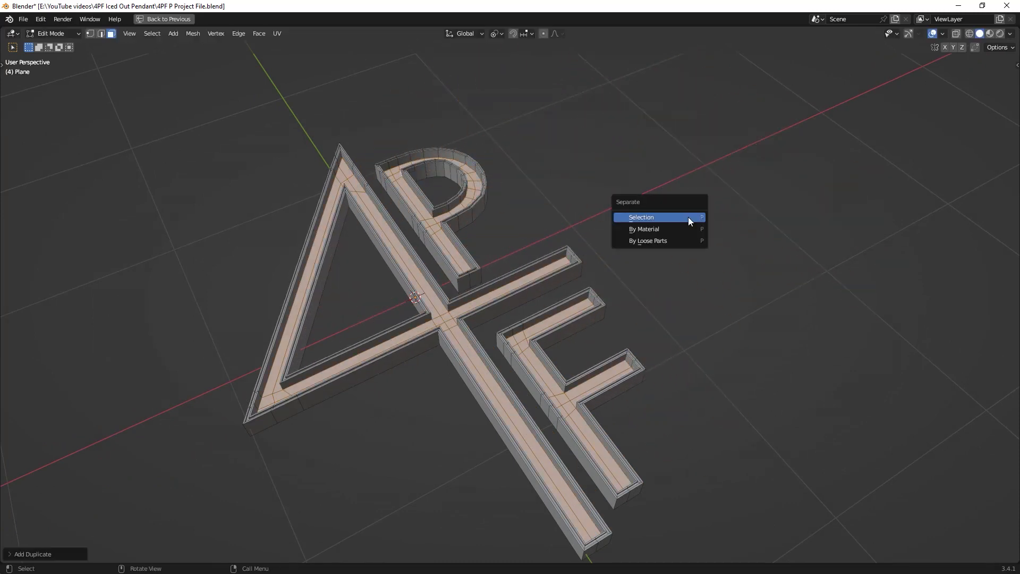
click(643, 217)
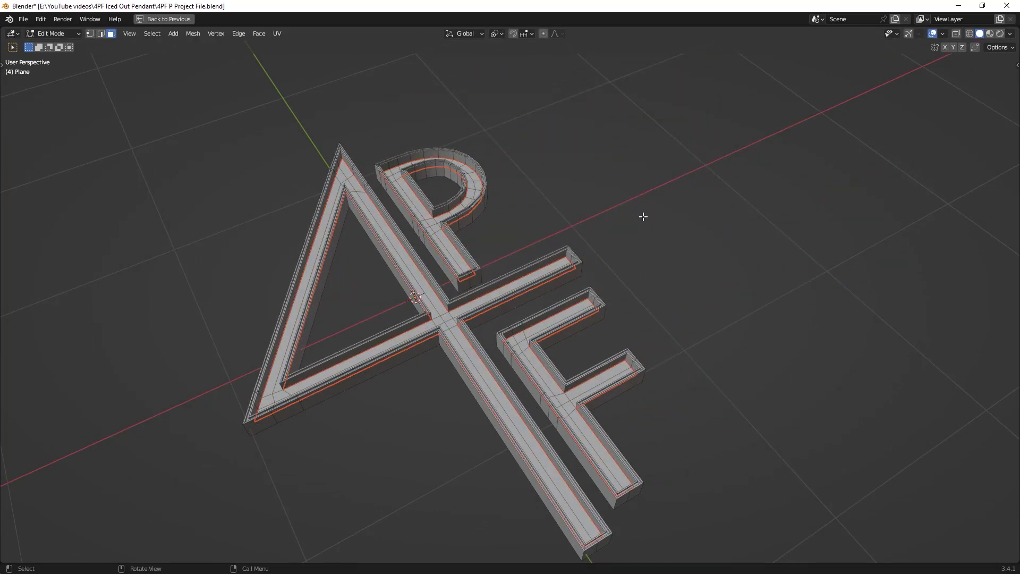
key(Tab)
Restore the full workspace layout and rename the separated floor object as Surface Diamond
scroll(594, 286, down, 2)
key(n)
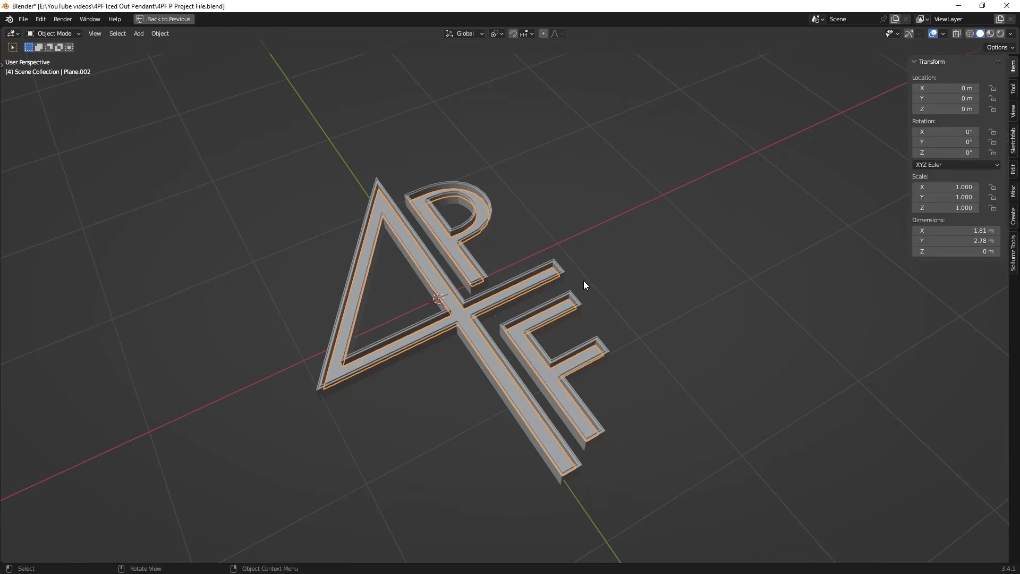
key(n)
scroll(577, 279, up, 1)
shift+middle_drag(577, 299, 577, 260)
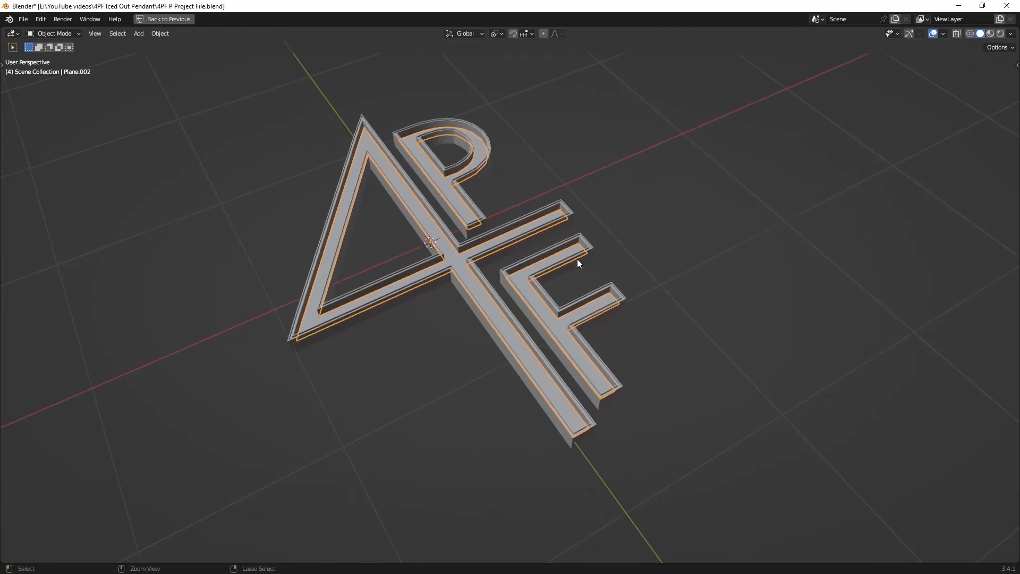
key(ctrl+space)
shift+middle_drag(704, 200, 733, 204)
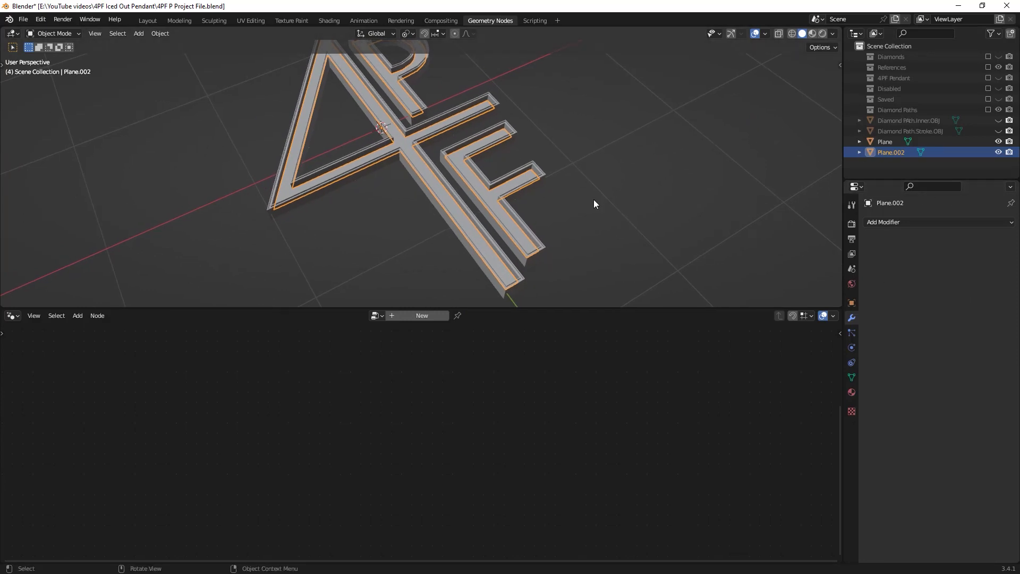
double_click(895, 152)
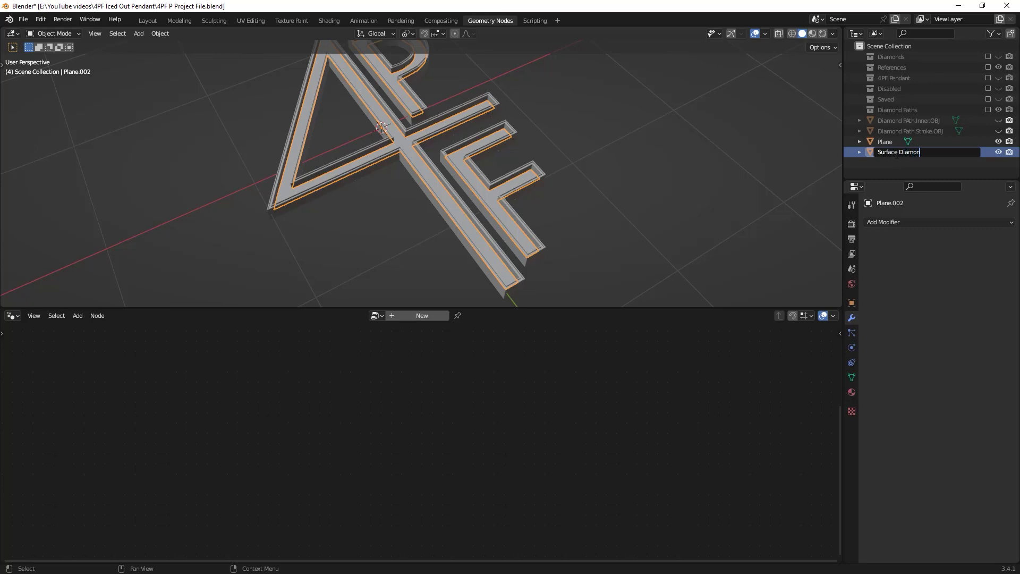
key(Return)
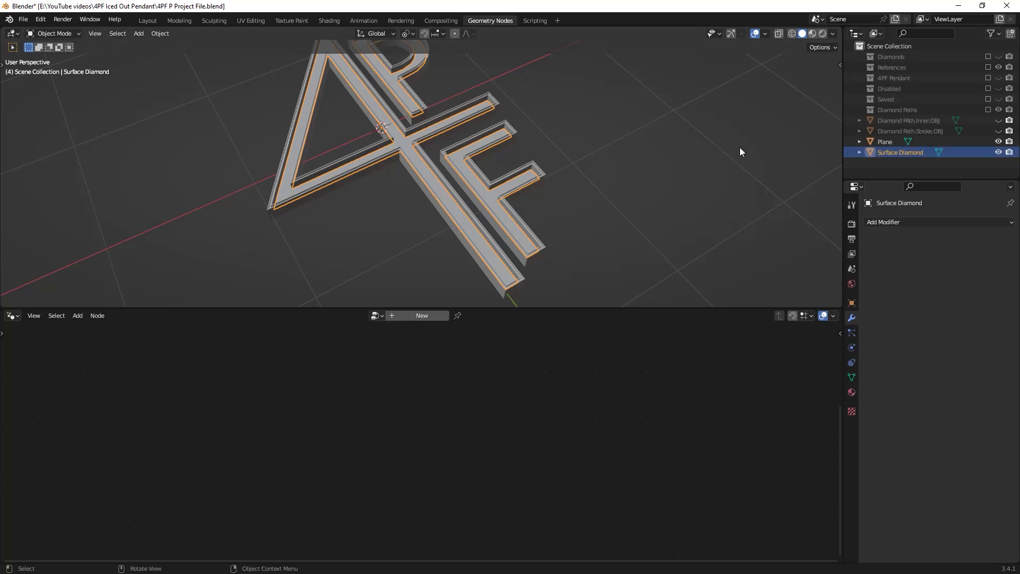
Move Surface Diamond into the Diamond Paths collection and include that collection in the view layer again
key(m)
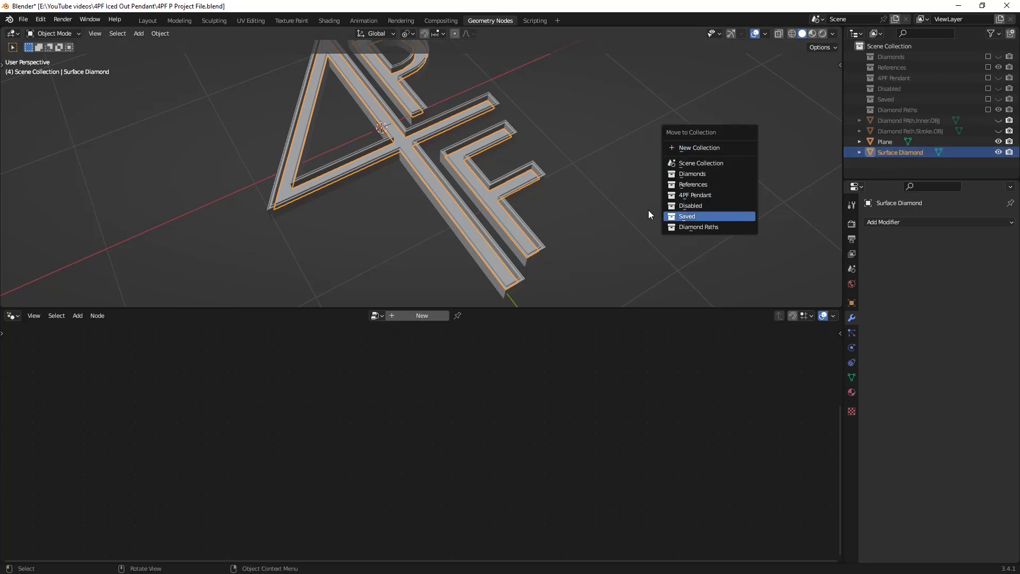
click(708, 227)
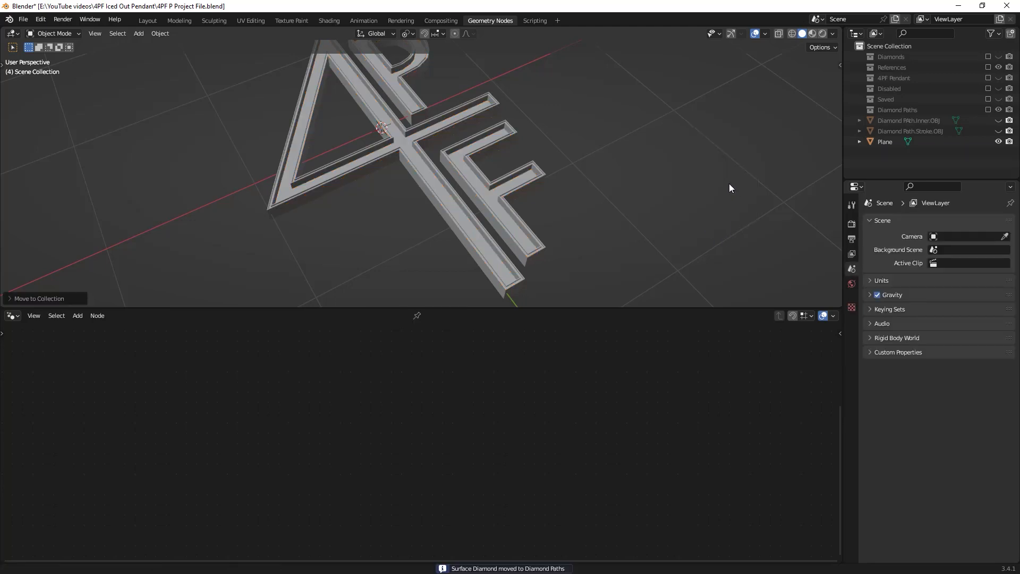
click(988, 109)
click(607, 148)
scroll(922, 160, down, 3)
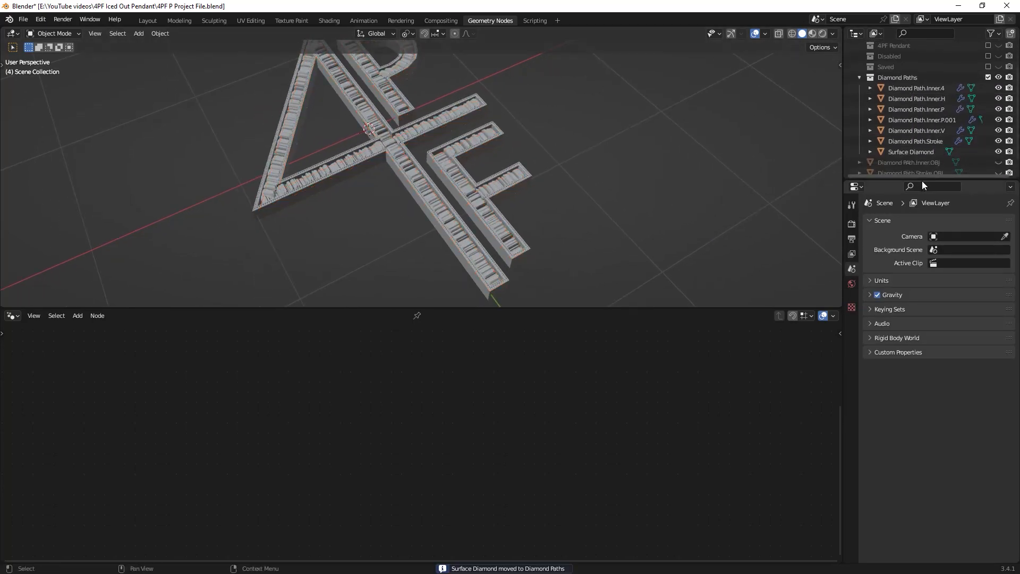
Select the Surface Diamond object and give it a new geometry node tree
click(917, 151)
middle_drag(671, 285, 554, 188)
click(419, 316)
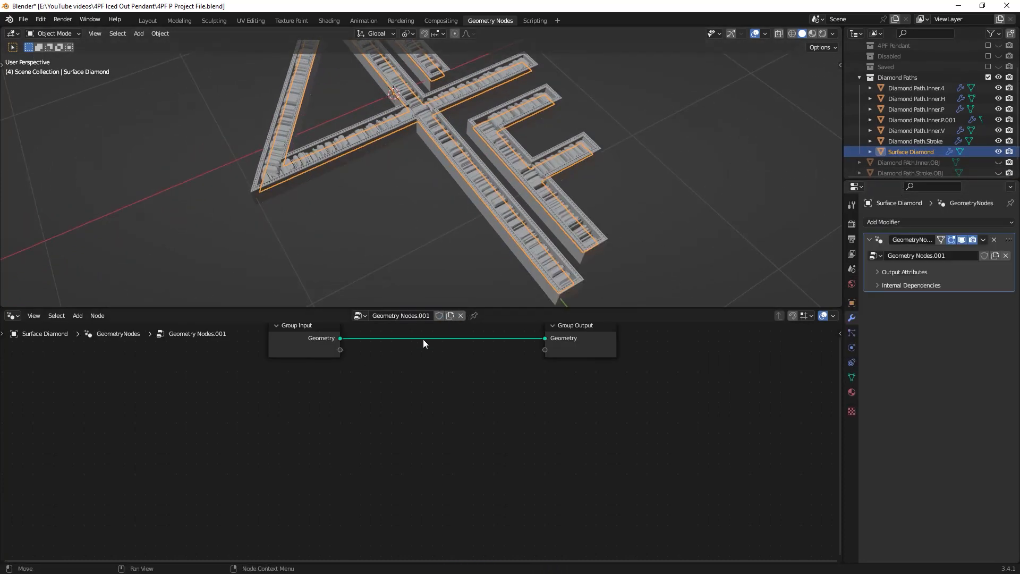
middle_drag(423, 339, 444, 377)
Insert a Distribute Points on Faces node between the Group Input and Group Output nodes
drag(327, 412, 277, 414)
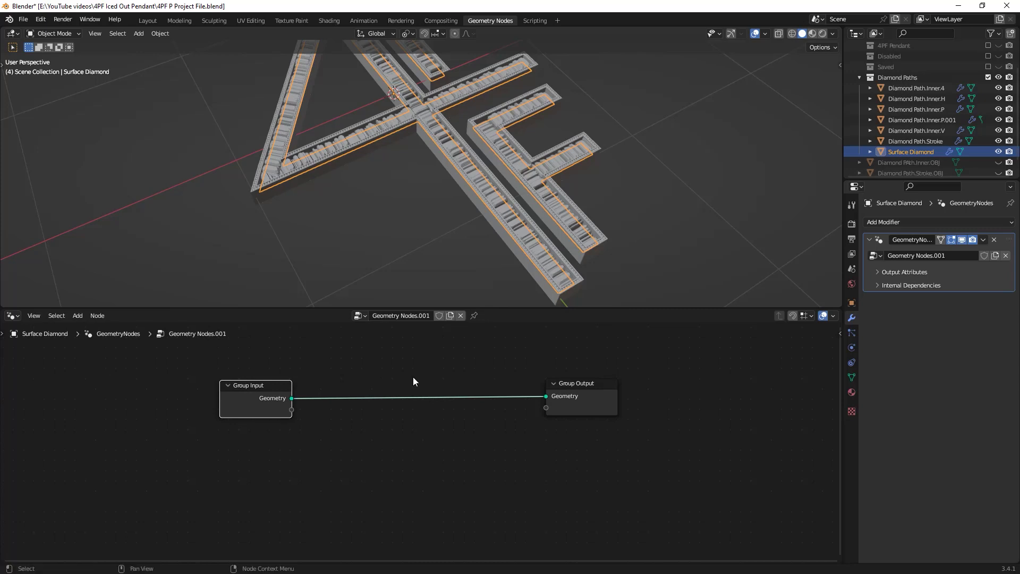
key(shift+a)
click(362, 324)
text(dis)
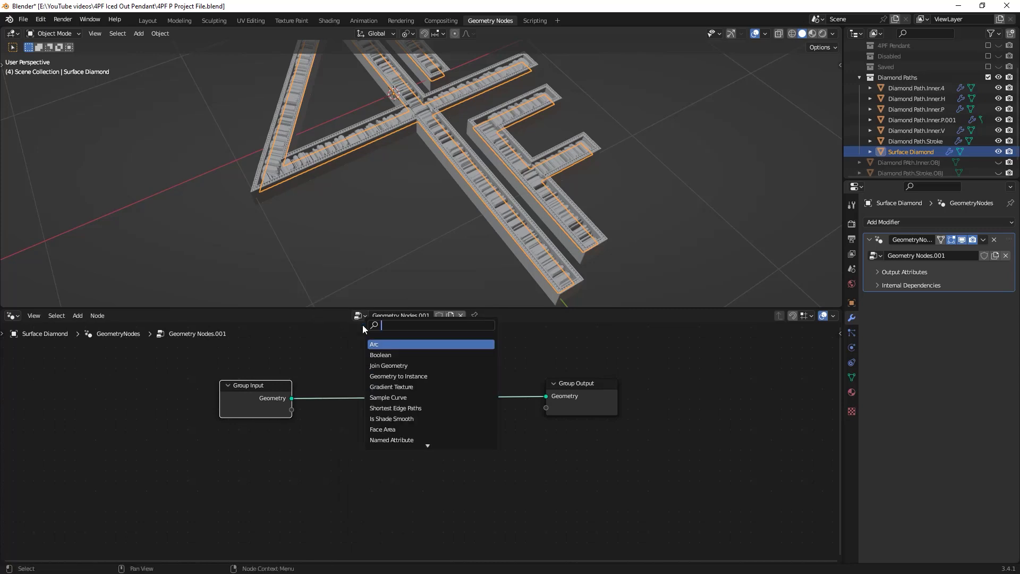
text(tr)
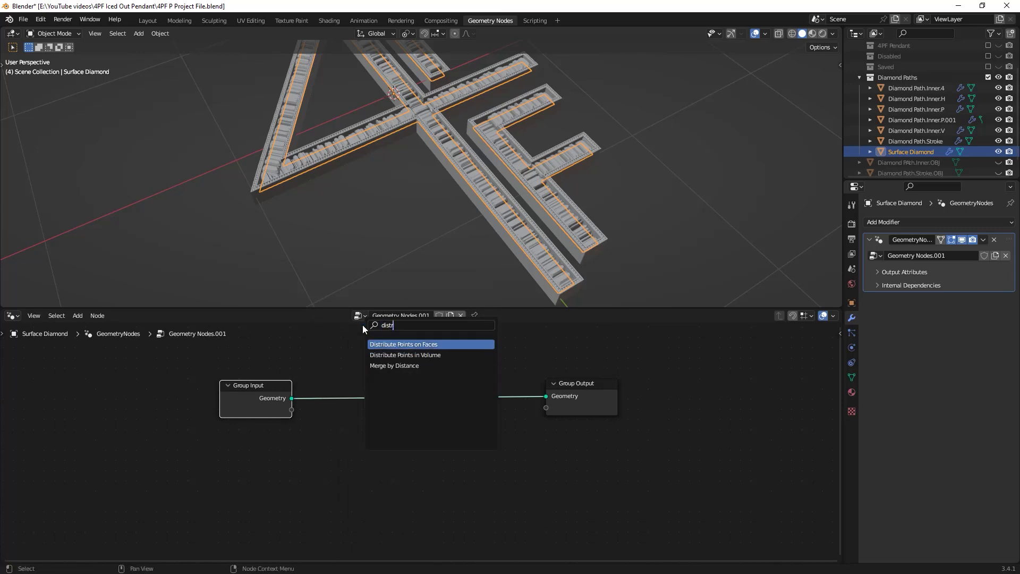
key(Return)
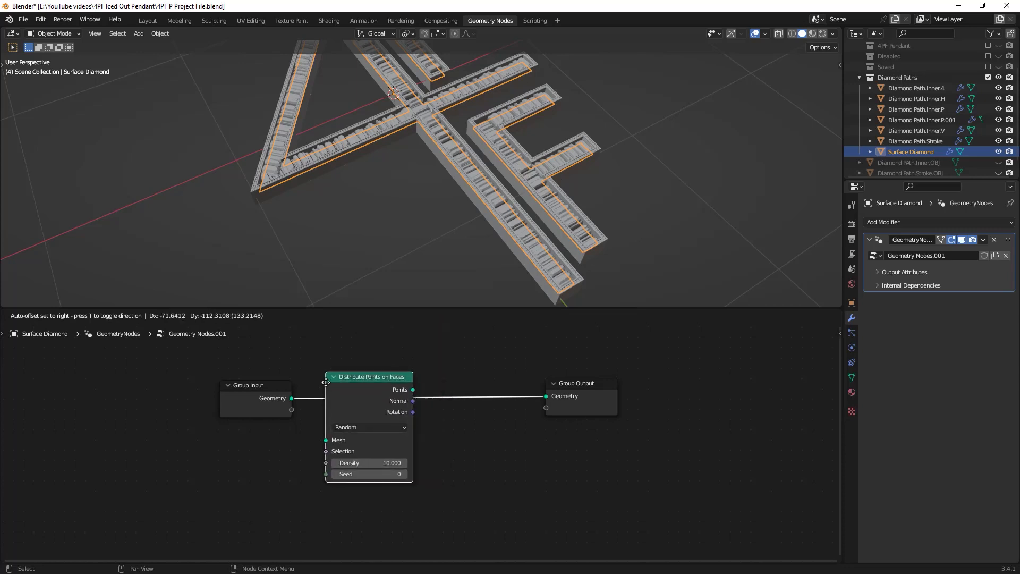
click(331, 374)
Isolate Surface Diamond in local view and set the random point density to 448.1
middle_drag(541, 187, 572, 127)
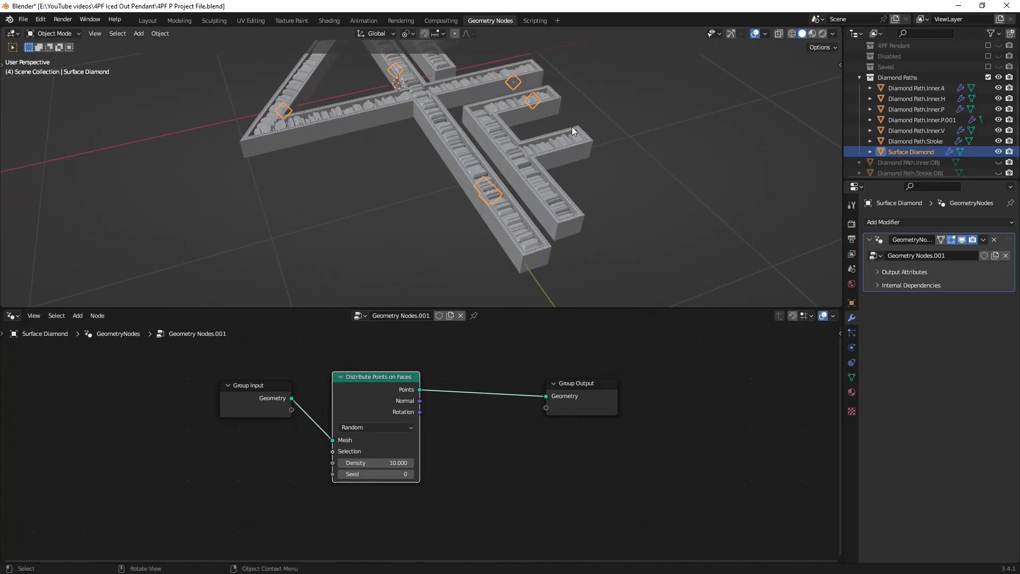
key(KP_Divide)
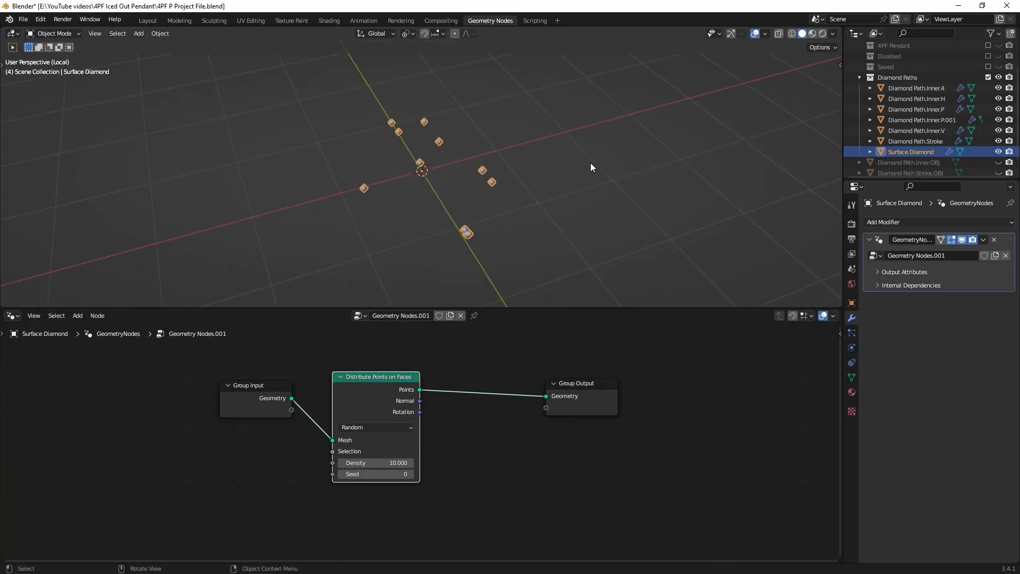
scroll(535, 265, up, 3)
middle_drag(487, 440, 542, 403)
drag(313, 353, 222, 344)
scroll(427, 427, up, 1)
drag(435, 425, 685, 425)
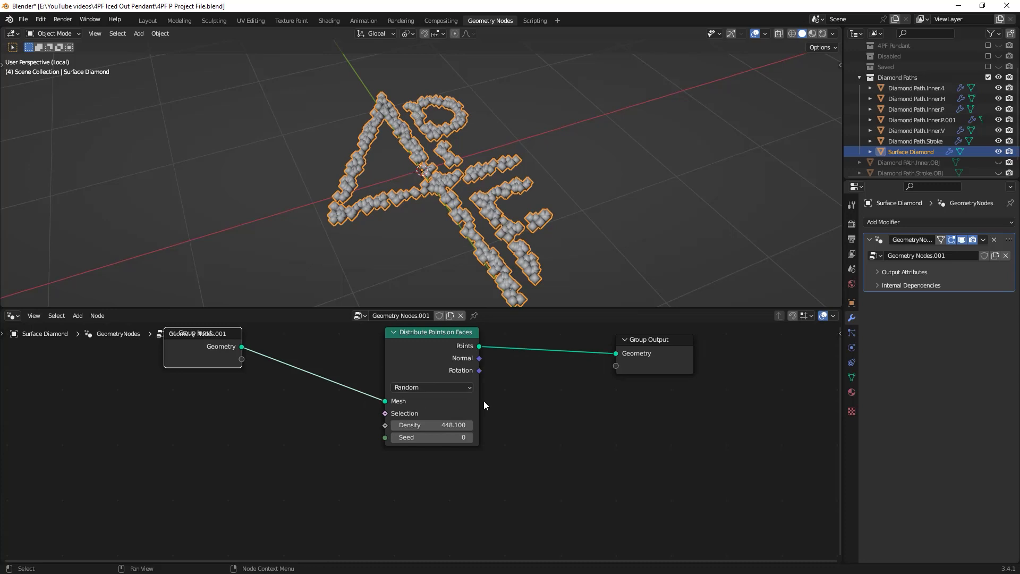
Change the point distribution method to Poisson Disk and set Density Max to 325.9
middle_drag(484, 405, 517, 415)
click(447, 398)
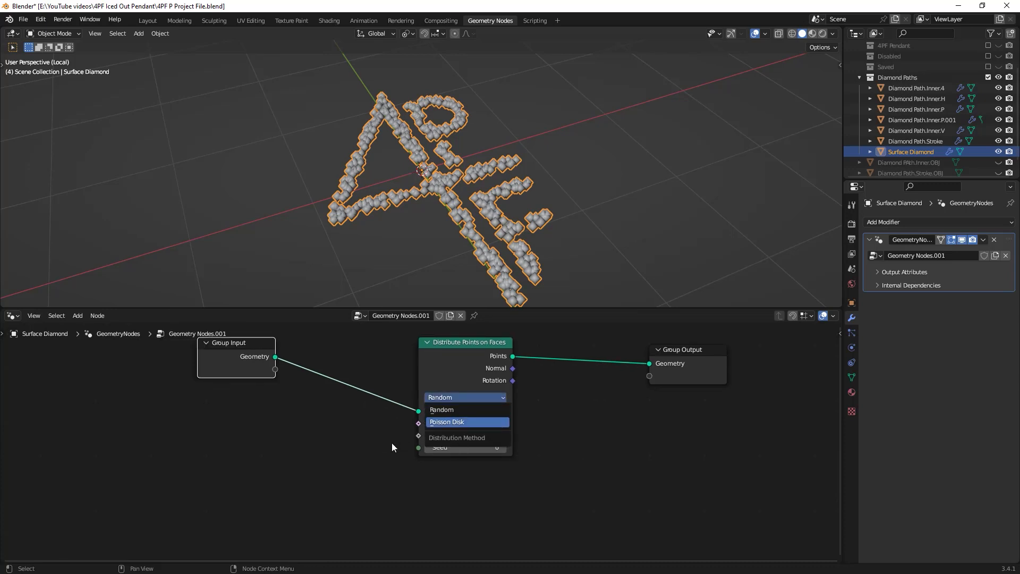
scroll(528, 447, up, 2)
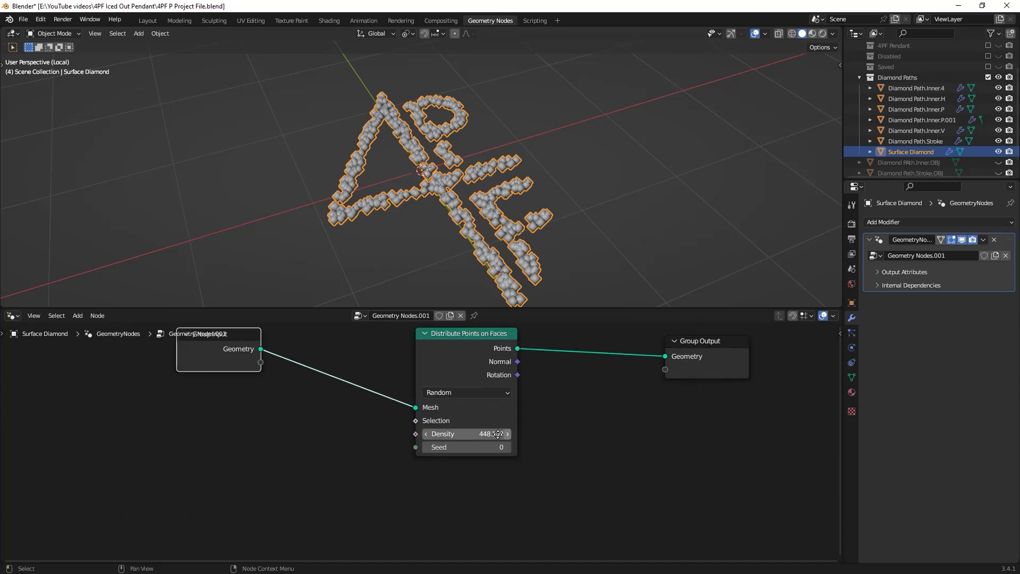
click(482, 399)
click(460, 429)
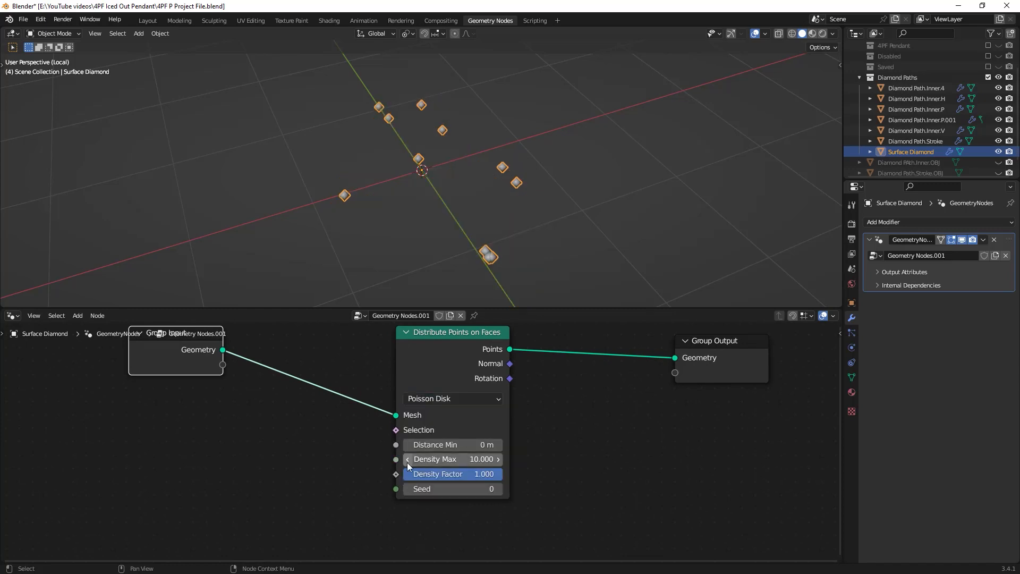
drag(414, 459, 518, 457)
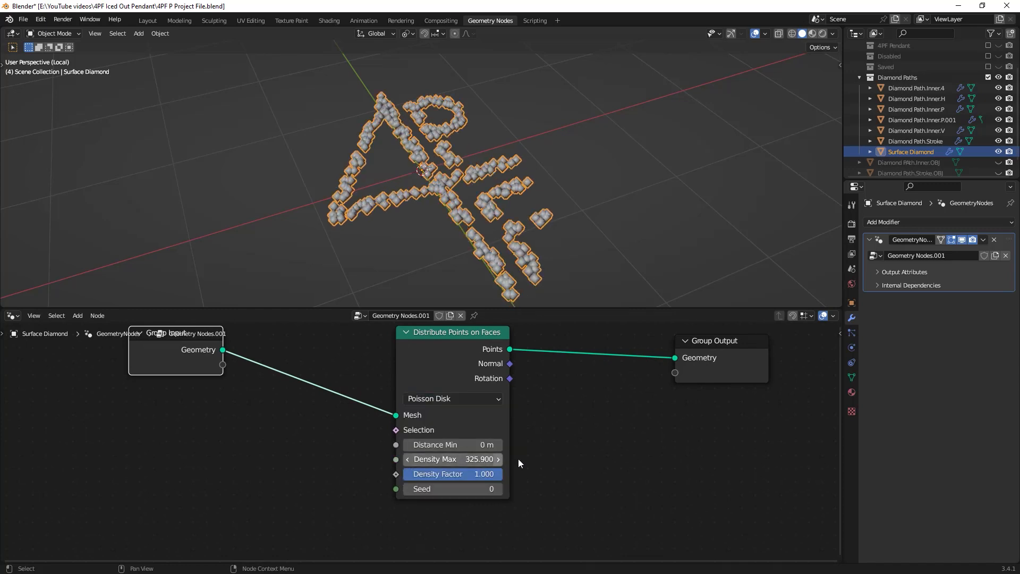
middle_drag(530, 425, 505, 442)
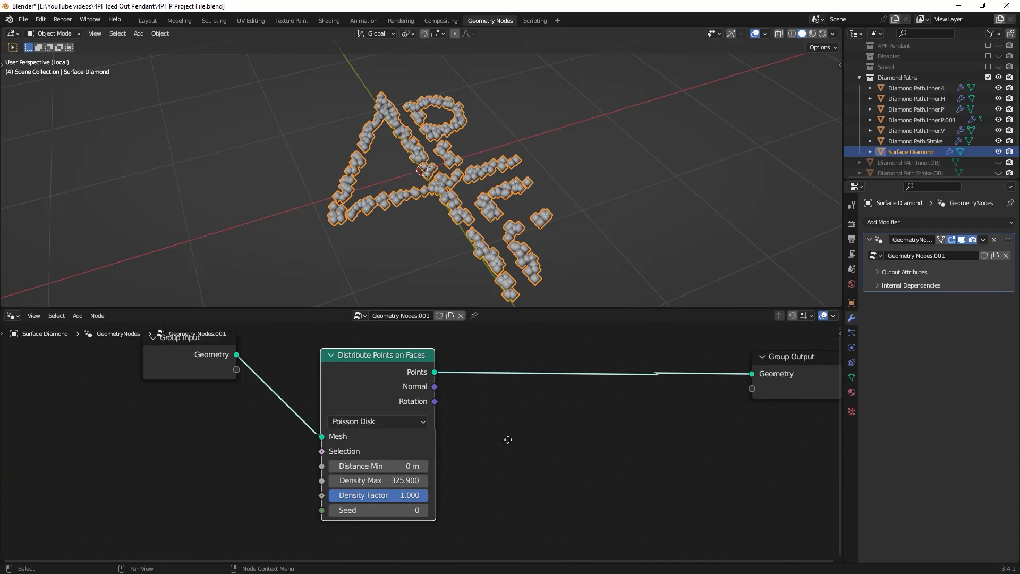
Insert an Instance on Points node between the Distribute Points on Faces and Group Output nodes
mouse_move(354, 382)
mouse_down()
mouse_move(389, 387)
mouse_move(373, 381)
mouse_up()
key(shift+a)
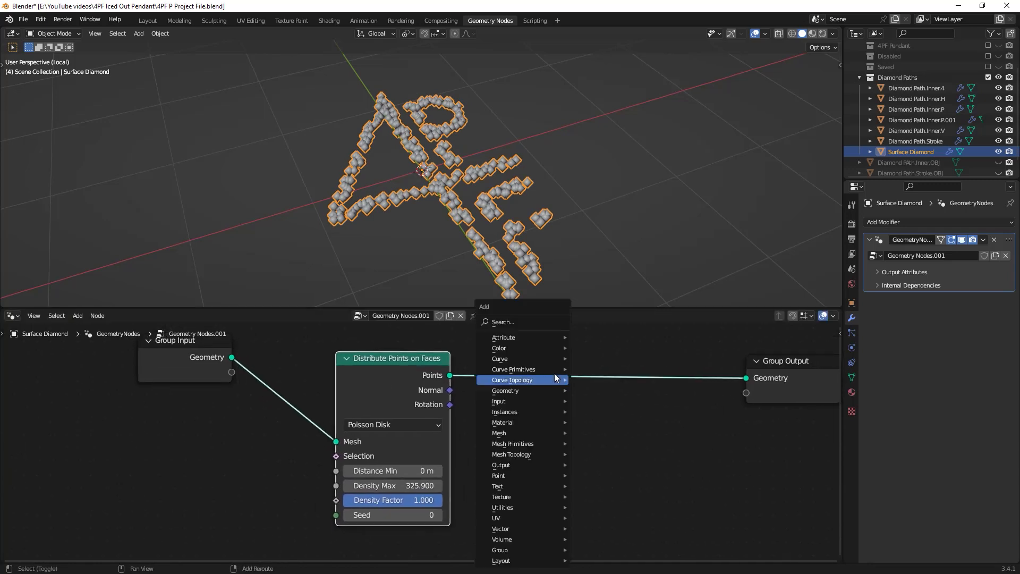
click(505, 322)
text(insr)
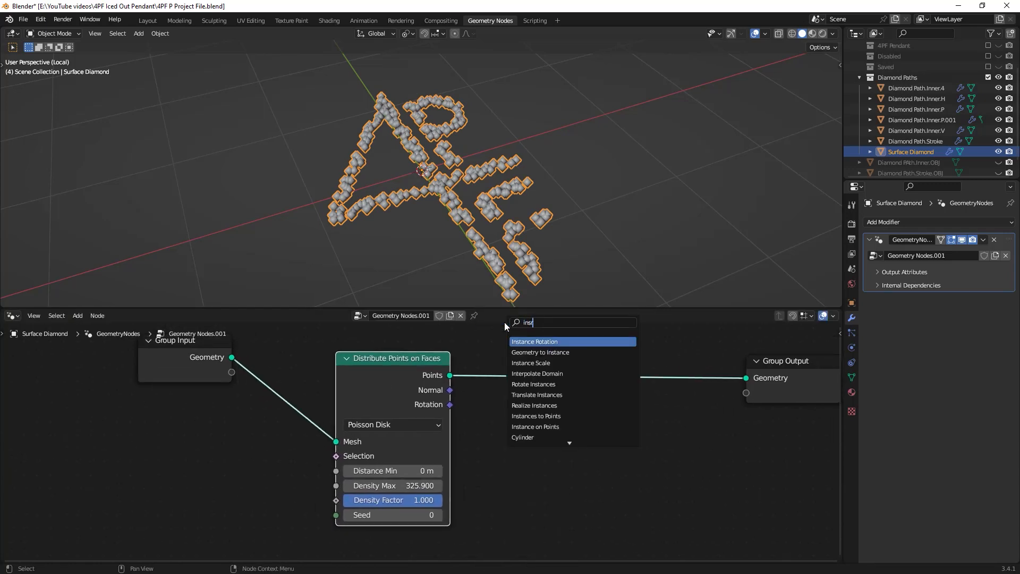
key(BackSpace)
text(tance on)
key(Return)
click(603, 395)
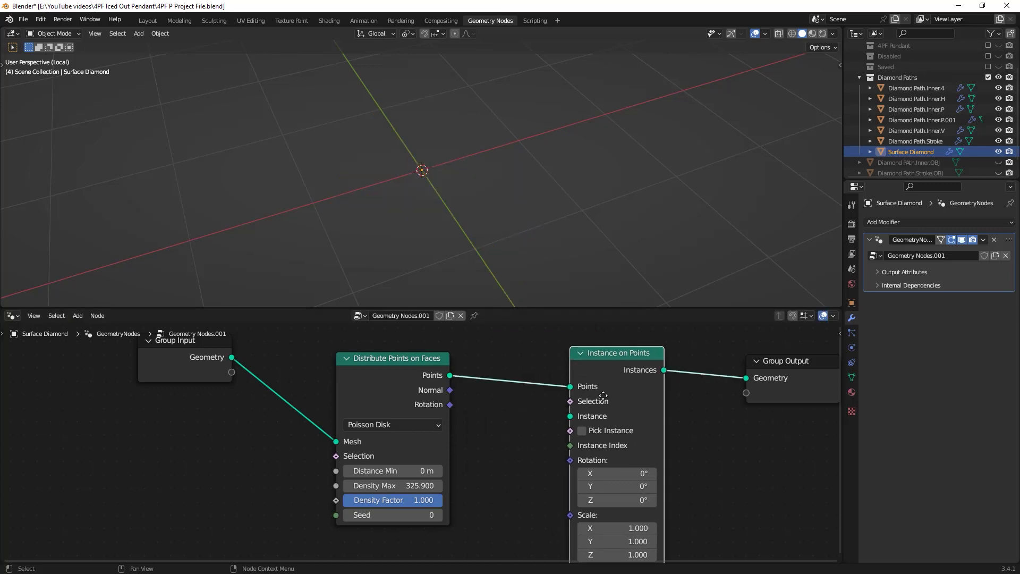
Bring Diamond Path.Stroke.OBJ into the node tree as an Object Info node and link its Geometry to the Instance input
middle_drag(602, 395, 647, 390)
drag(431, 403, 402, 380)
middle_drag(543, 421, 495, 369)
middle_drag(613, 465, 556, 469)
ctrl+middle_drag(556, 469, 591, 395)
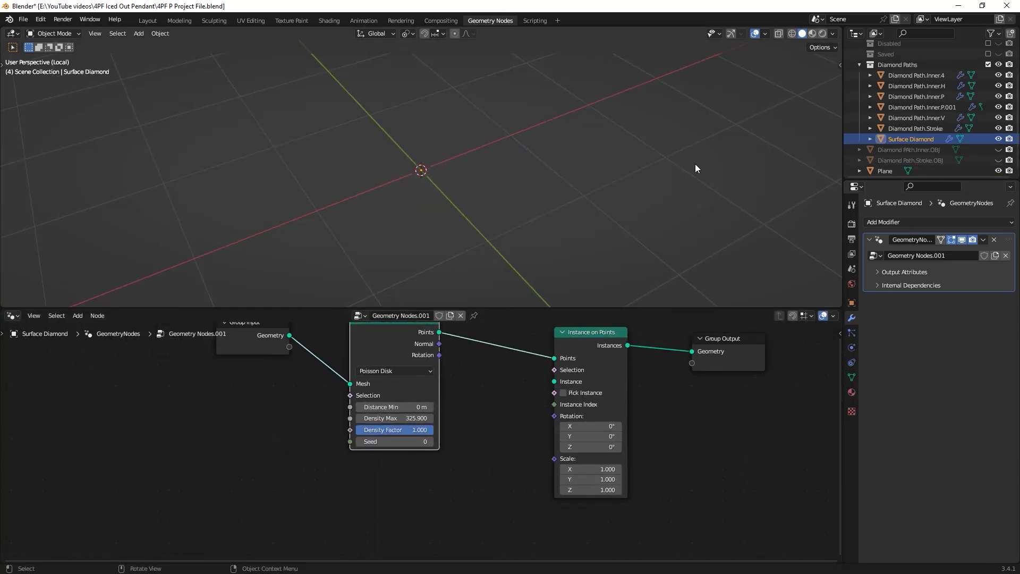
middle_drag(696, 168, 562, 209)
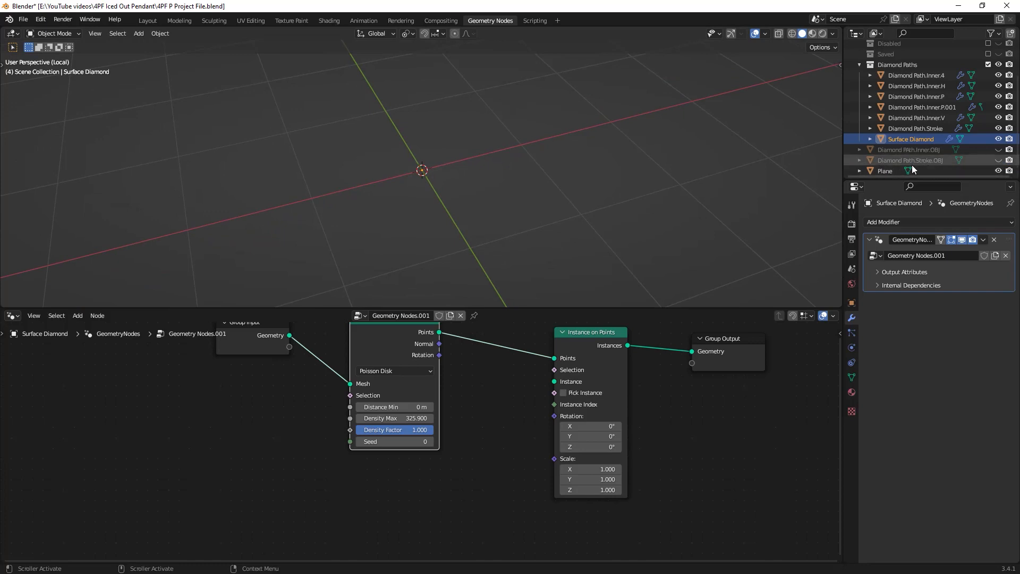
mouse_move(934, 162)
mouse_down()
mouse_move(432, 405)
mouse_move(442, 487)
mouse_up()
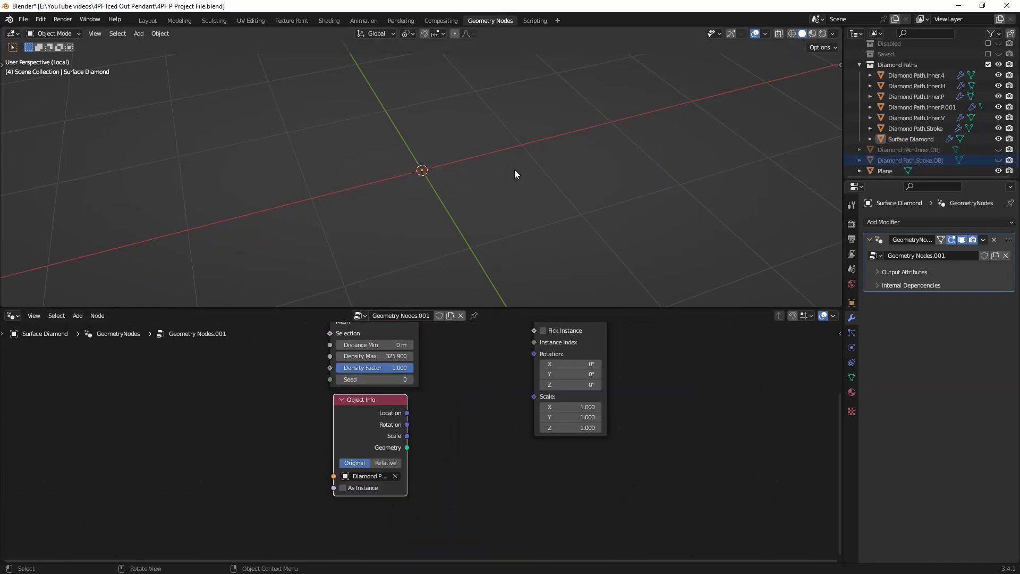
middle_drag(514, 170, 436, 181)
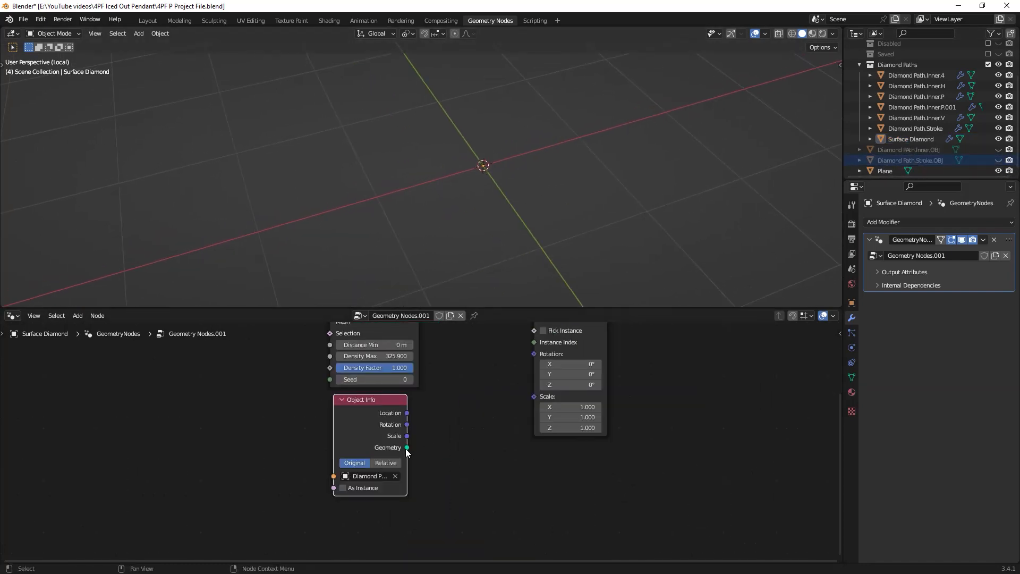
drag(406, 451, 541, 370)
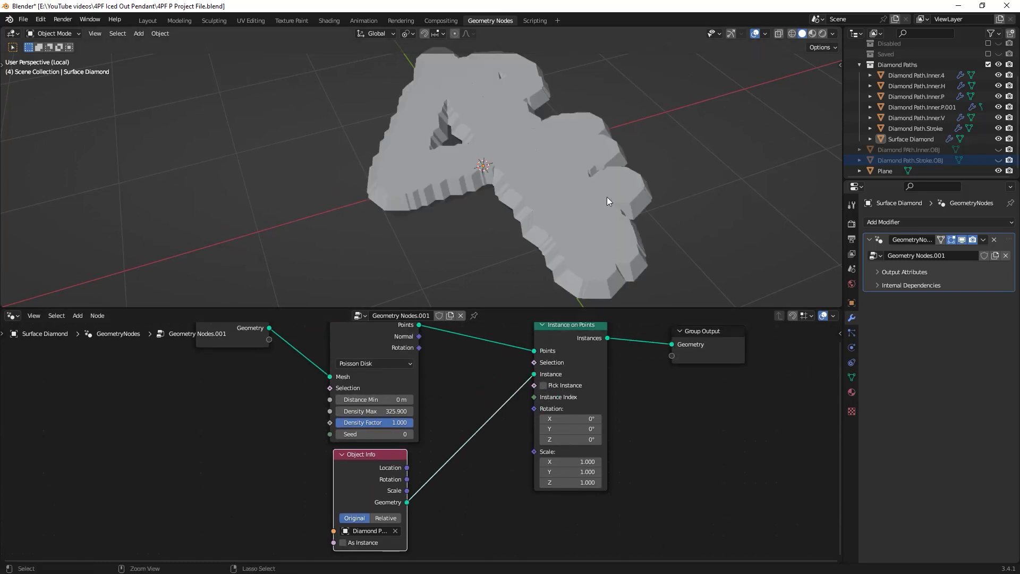
Set the Instance on Points scale to 0.08 on X, Y and Z
ctrl+middle_drag(606, 197, 607, 182)
drag(586, 462, 579, 483)
mouse_move(573, 174)
middle_down()
mouse_move(552, 165)
mouse_move(557, 181)
middle_up()
middle_drag(402, 360, 394, 394)
Add a Math node beside Distribute Points on Faces and connect its Value output to Density Max
key(shift+a)
click(207, 325)
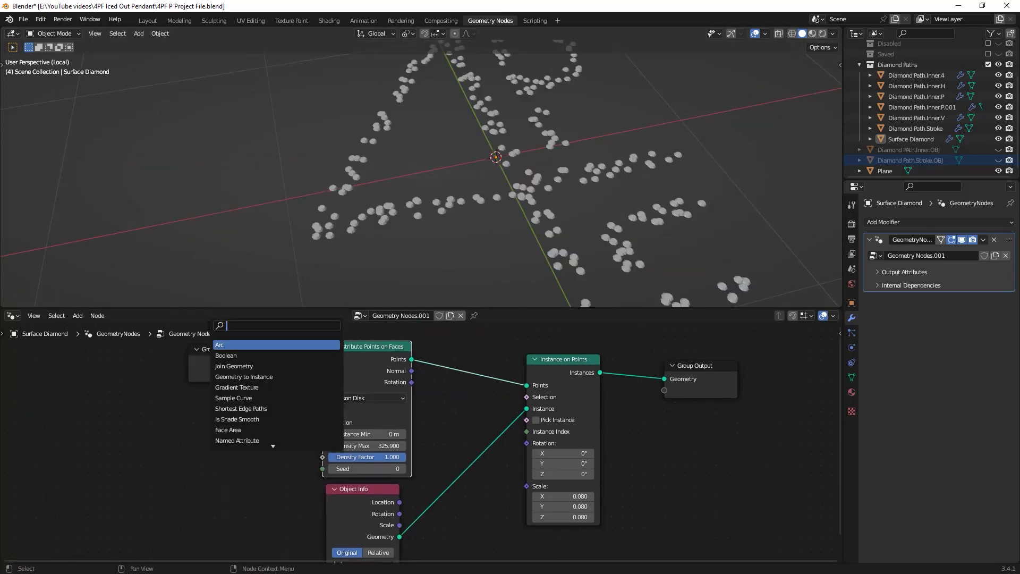
text(math)
key(Return)
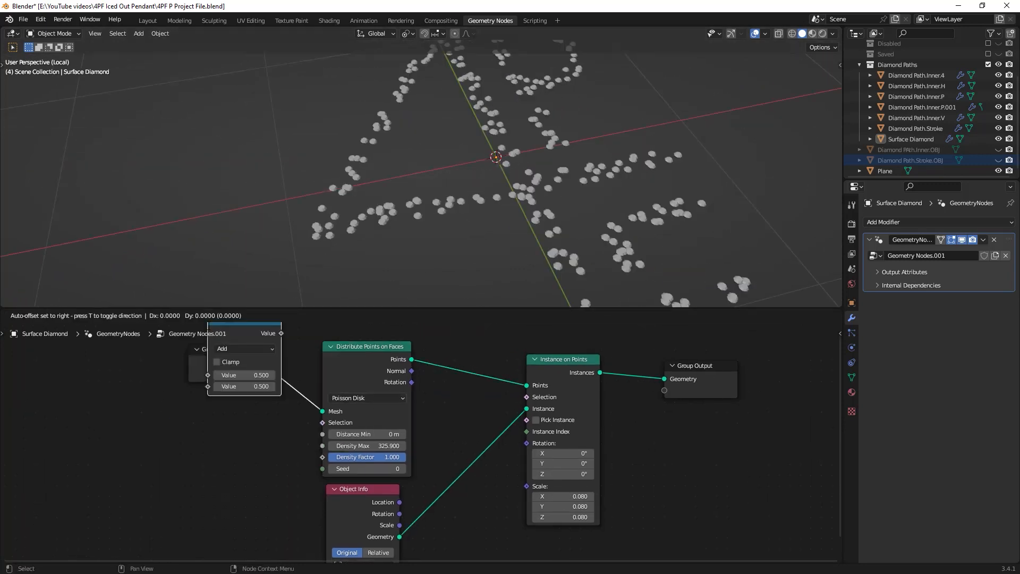
drag(243, 413, 322, 446)
Change the Math node's operation to Multiply and set its two values to about 6.3 and 510.9
click(199, 428)
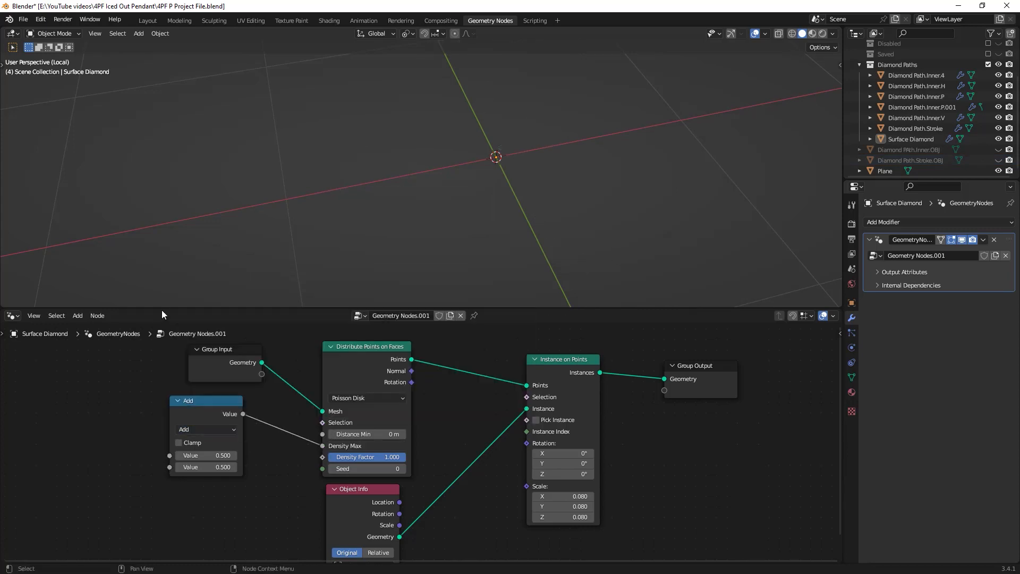
click(207, 427)
click(191, 319)
drag(178, 455, 21, 460)
drag(186, 440, 218, 440)
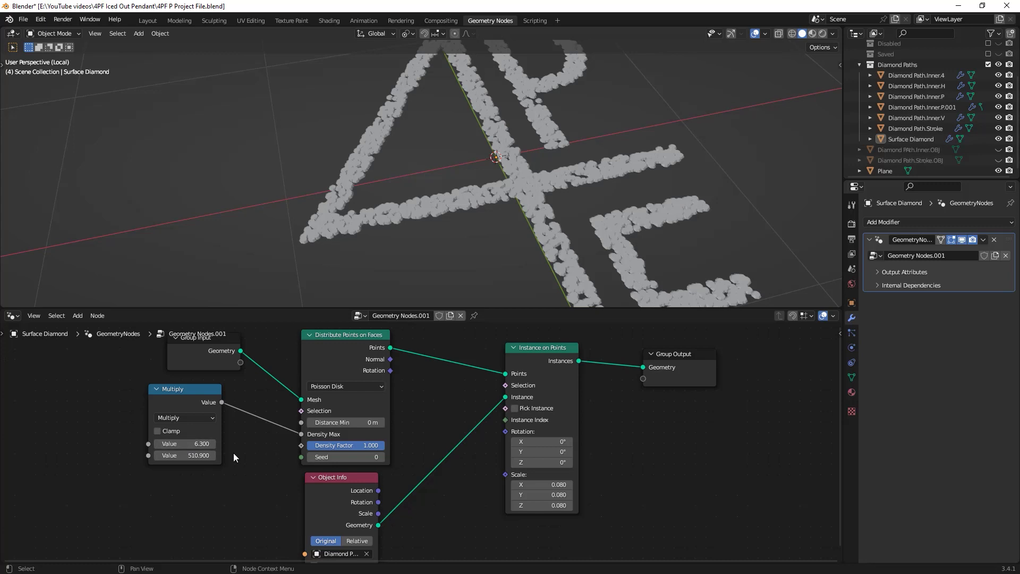
Set the Multiply node's second value to 200 and its first value to about 13.9
click(195, 454)
text(200)
key(Return)
click(186, 444)
text(15)
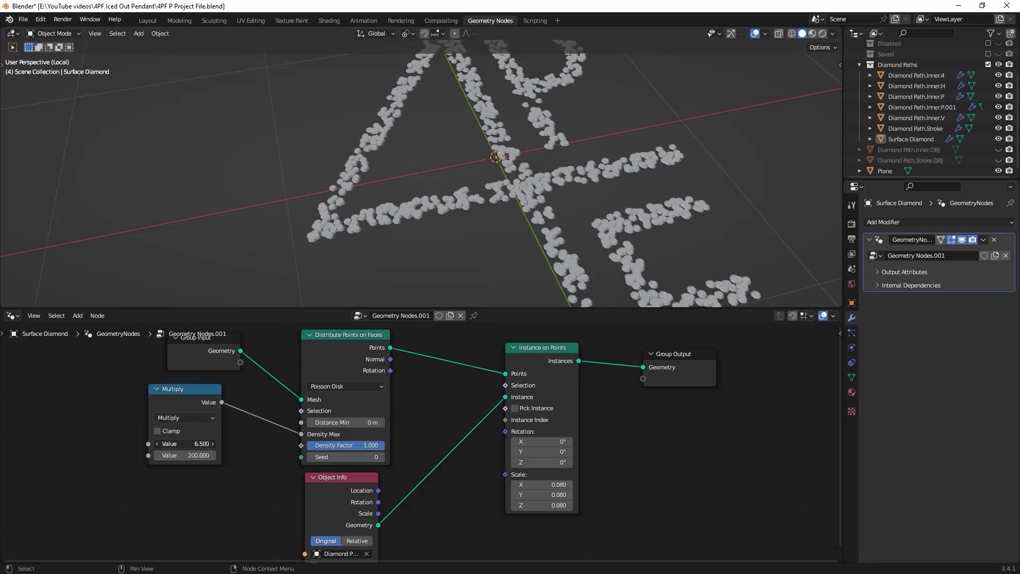
key(Return)
mouse_move(186, 444)
mouse_down()
mouse_move(160, 444)
mouse_move(182, 443)
mouse_up()
middle_drag(498, 255, 524, 254)
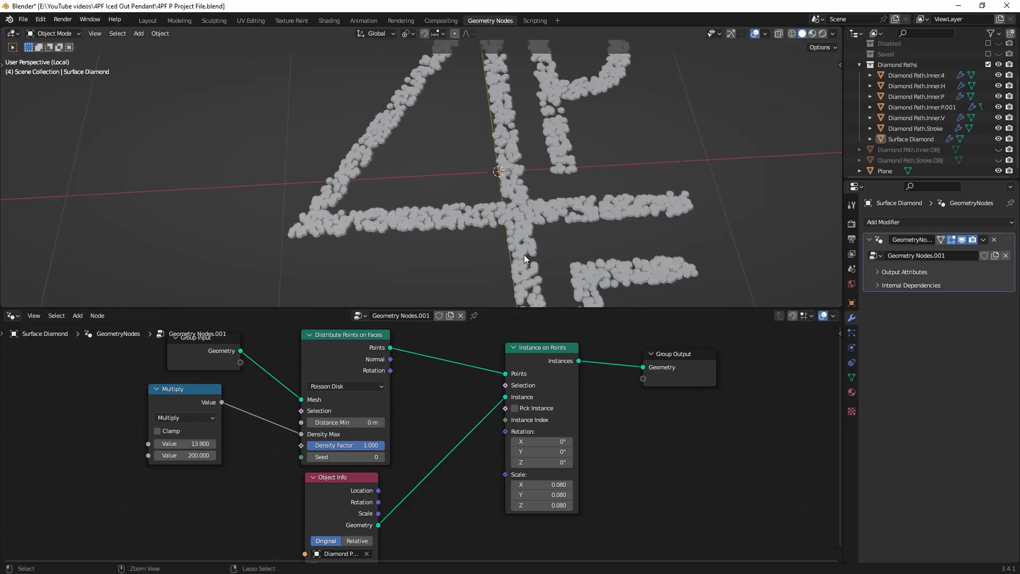
Set Distance Min to 0.03 m and raise the Multiply node's first value to about 48.7
scroll(524, 254, up, 5)
middle_drag(421, 429, 417, 439)
mouse_move(342, 434)
mouse_down()
mouse_move(366, 433)
mouse_move(353, 434)
mouse_up()
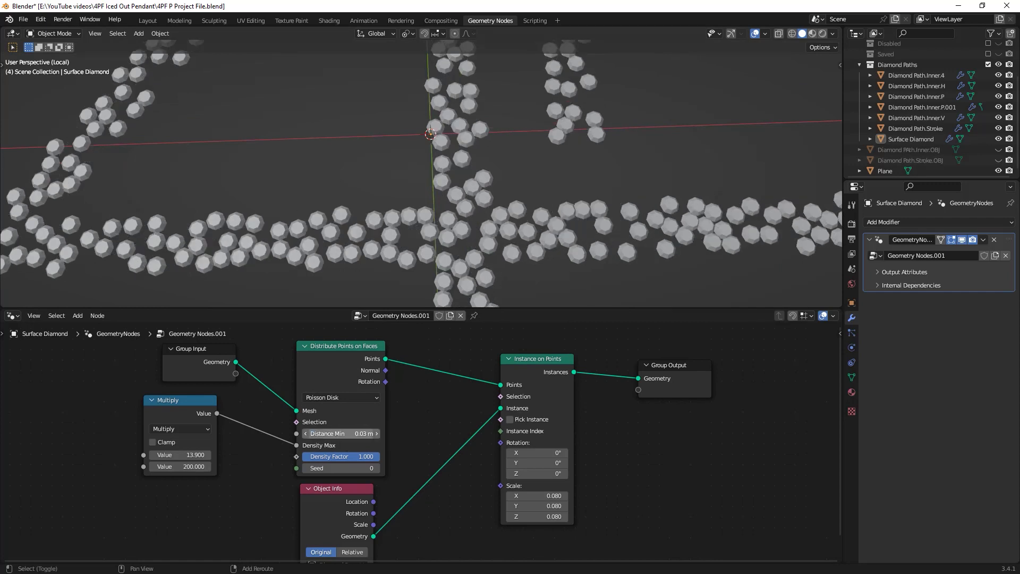
middle_drag(425, 152, 367, 285)
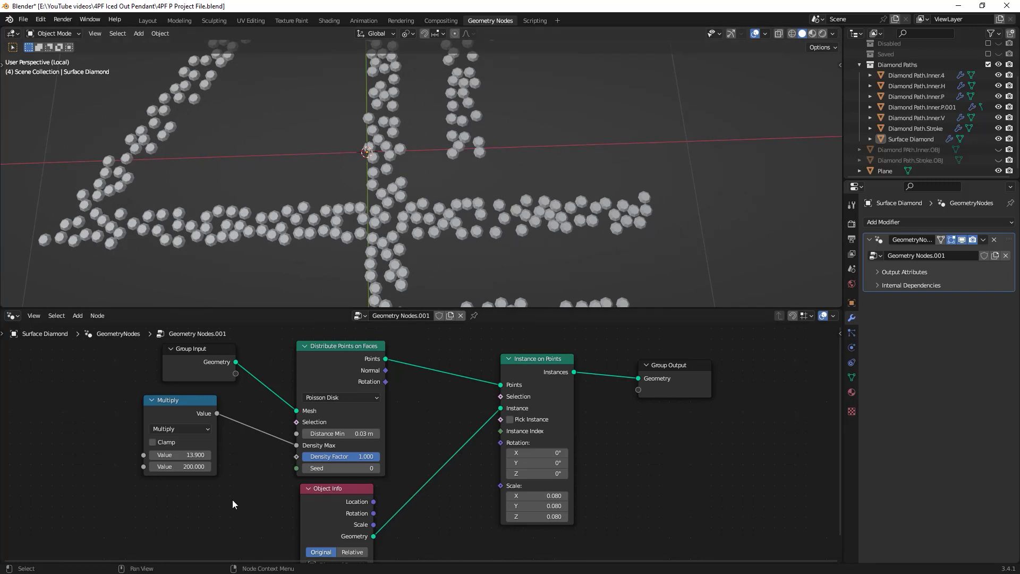
scroll(390, 210, down, 1)
drag(174, 456, 359, 456)
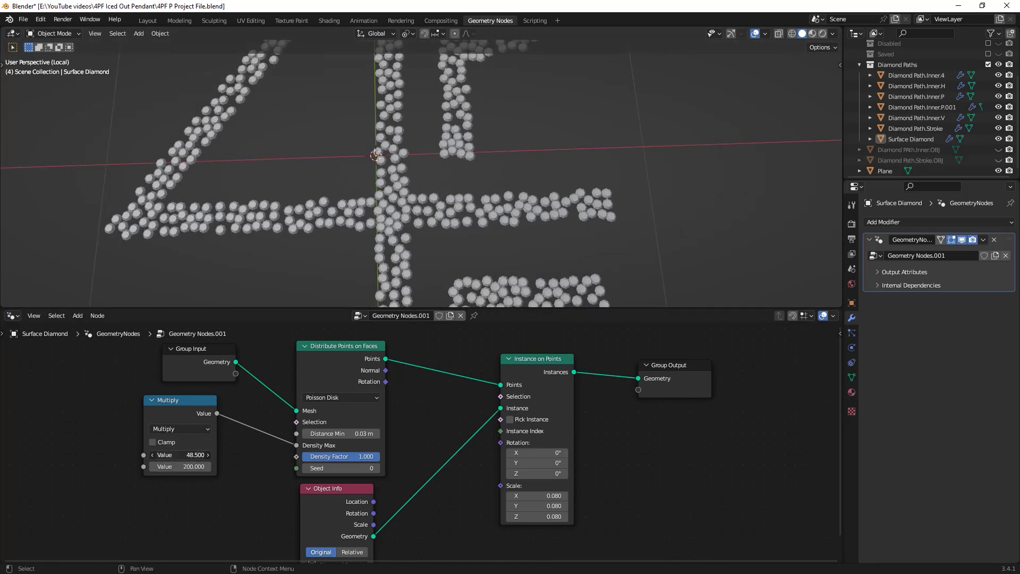
Set the instance scale to 0.03 on all axes and Distance Min to 0.01 m
middle_drag(575, 521, 565, 479)
drag(529, 457, 529, 474)
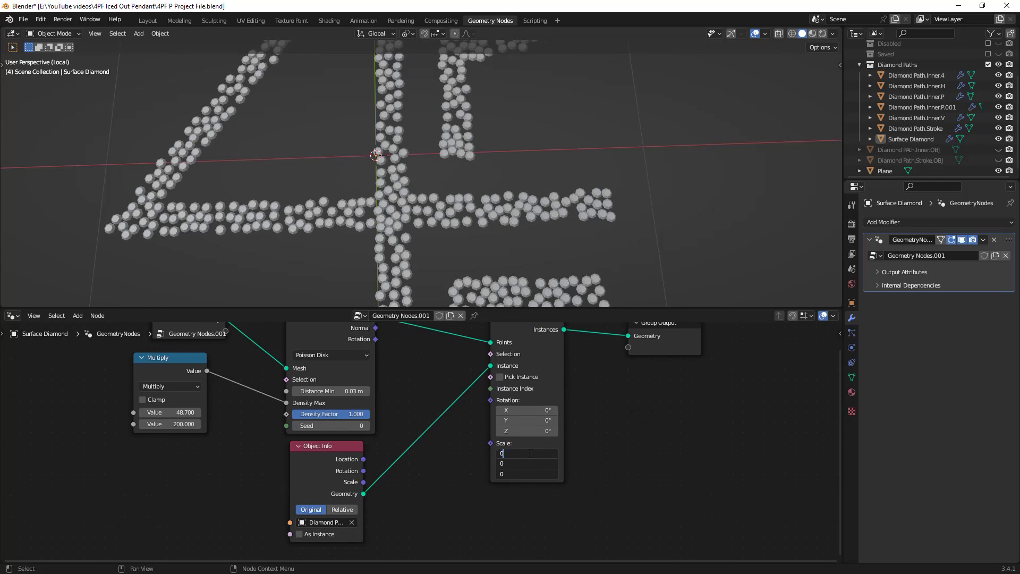
text(0.03)
key(Return)
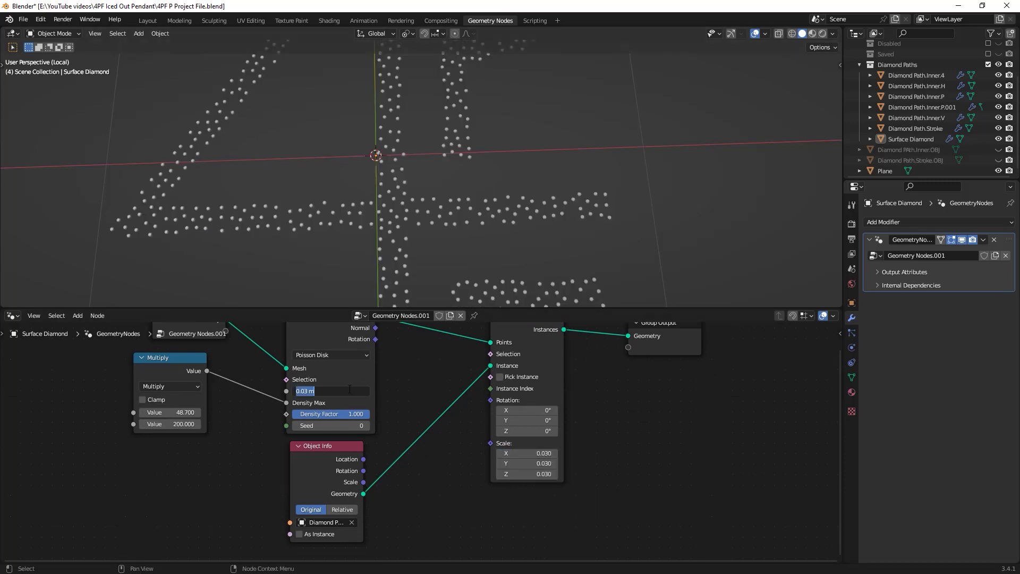
text(.01)
key(Return)
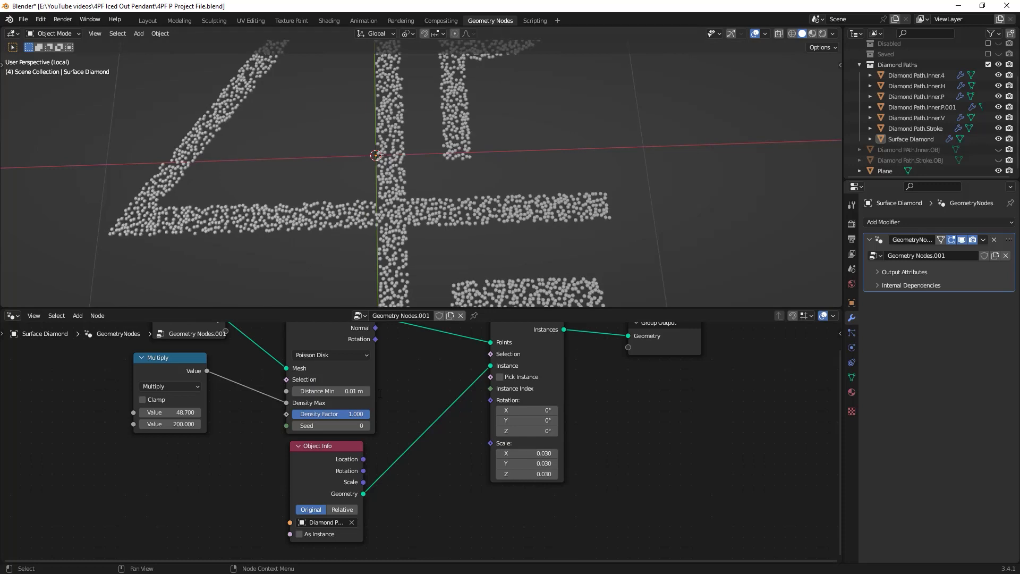
Raise the Multiply node's first value to about 370.6 to pack the surface diamonds more densely
ctrl+middle_drag(416, 197, 428, 151)
shift+middle_drag(351, 243, 427, 200)
drag(175, 412, 287, 412)
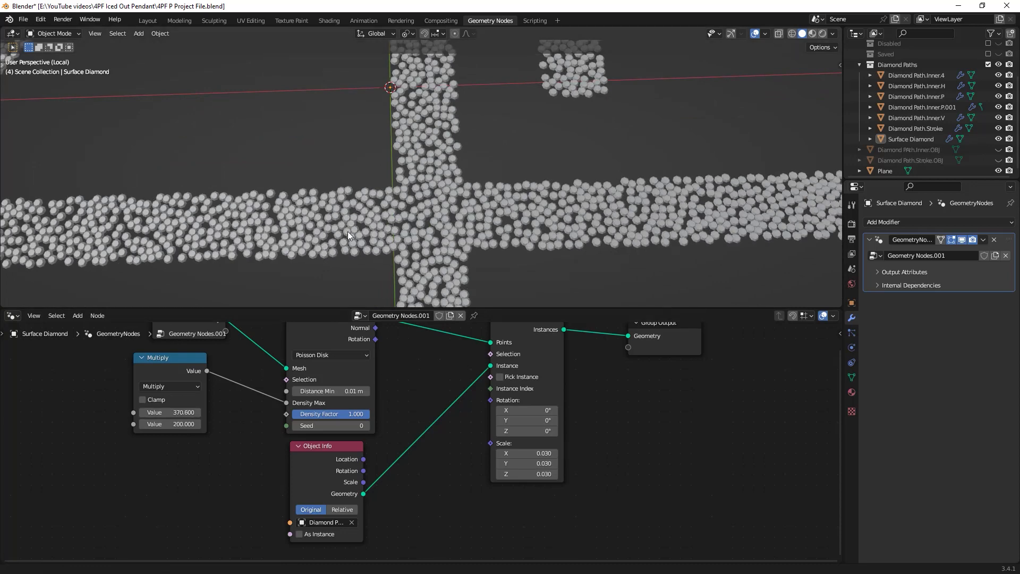
Exit local view and switch to the Layout workspace with a taller object list
middle_drag(347, 231, 453, 228)
key(KP_Divide)
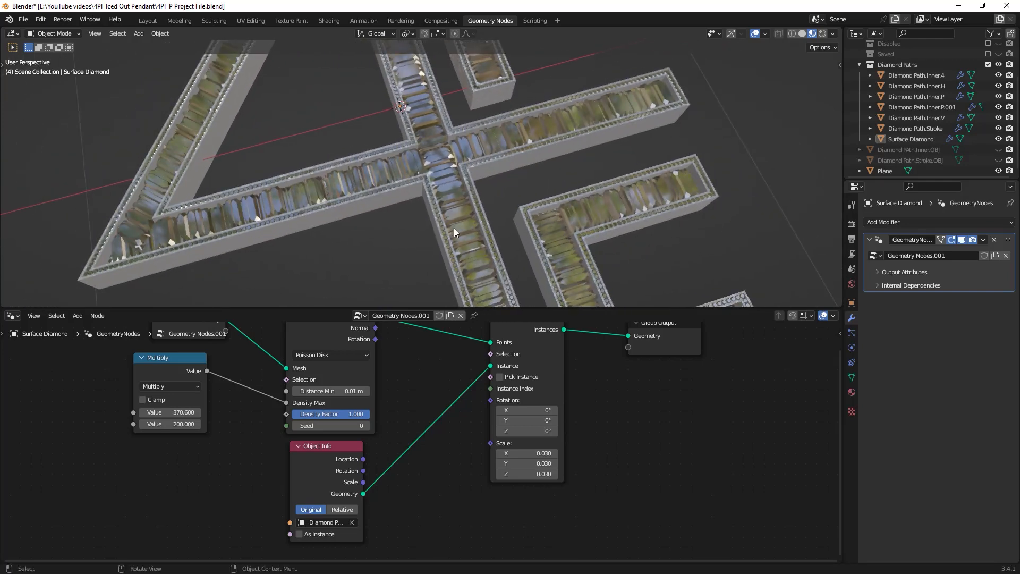
click(147, 20)
scroll(514, 253, down, 3)
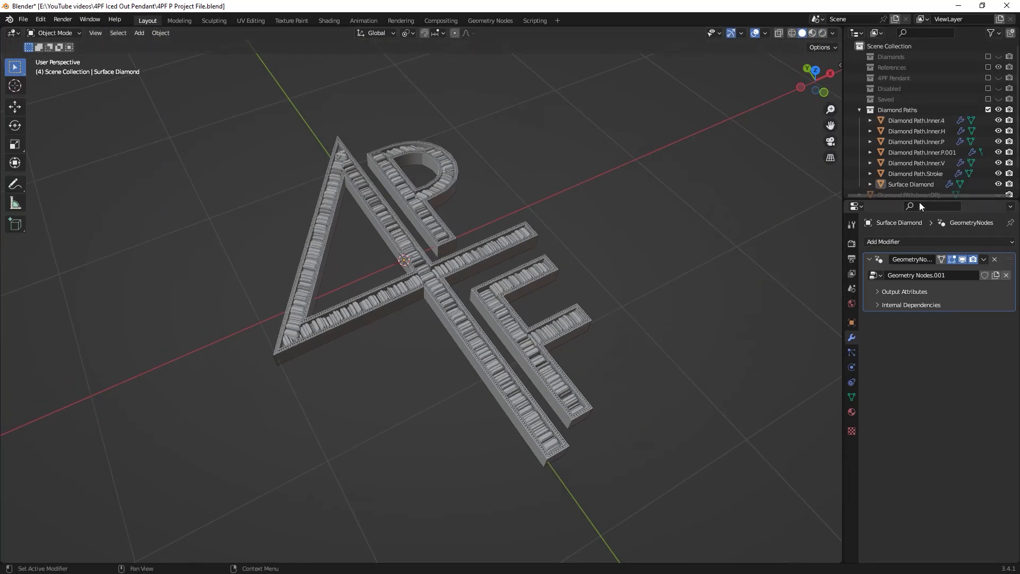
drag(910, 199, 895, 290)
middle_drag(600, 361, 611, 298)
Rename the Plane object that forms the pendant's lettering as Letters
click(884, 215)
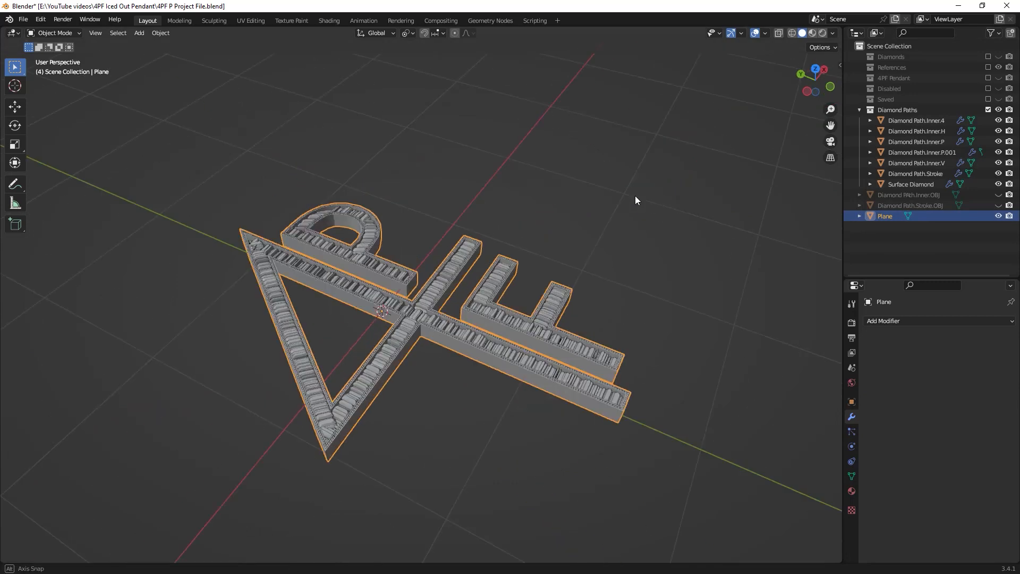
middle_drag(635, 200, 879, 336)
double_click(891, 216)
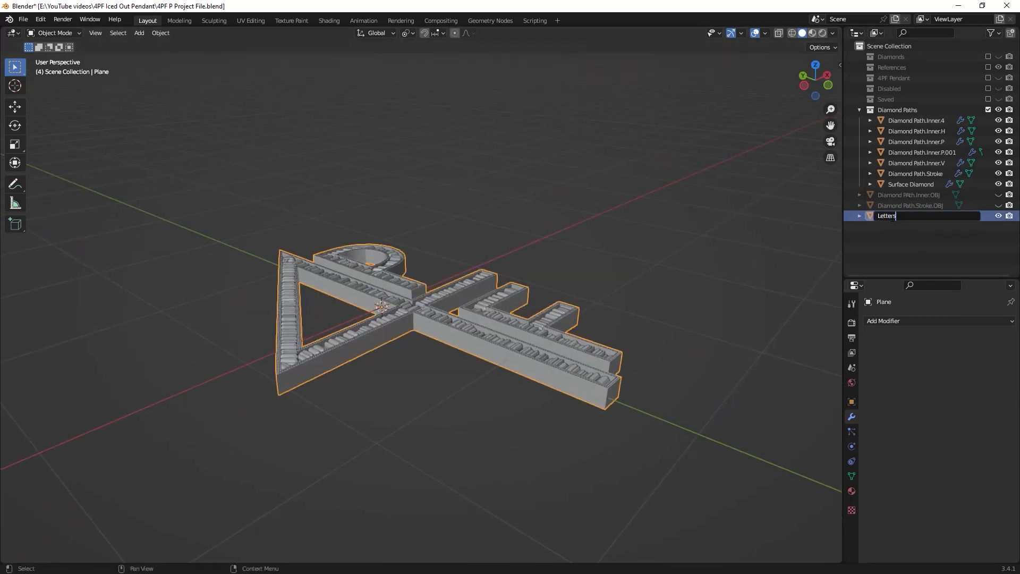
text(Letters)
key(Return)
Move the Letters object into a new collection named Letters
click(906, 250)
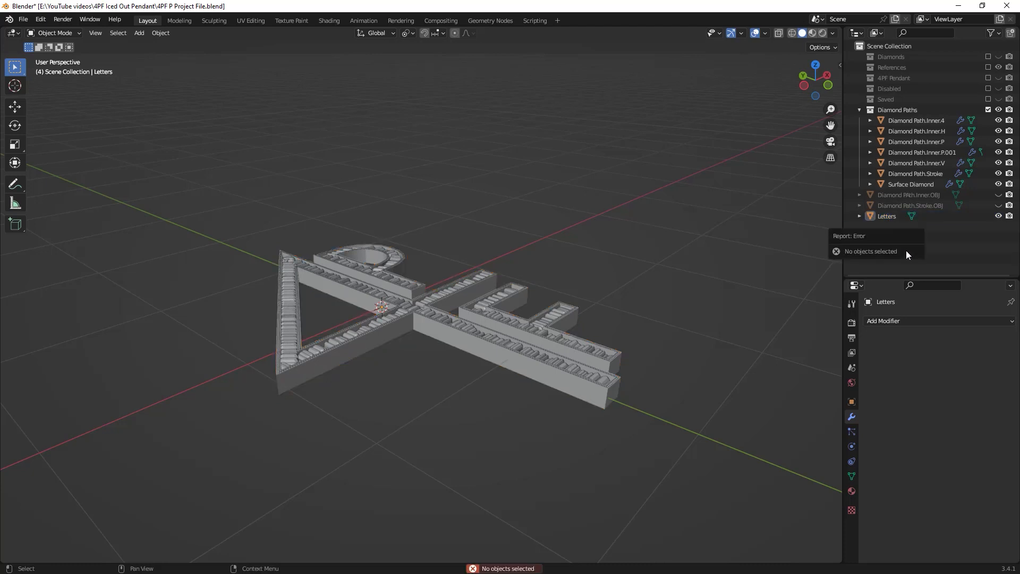
click(897, 218)
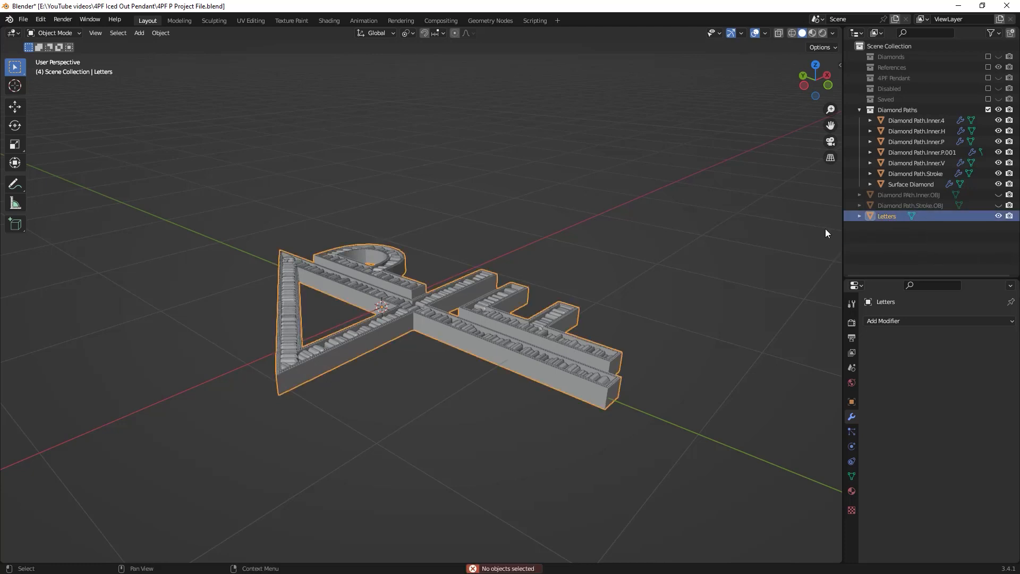
key(m)
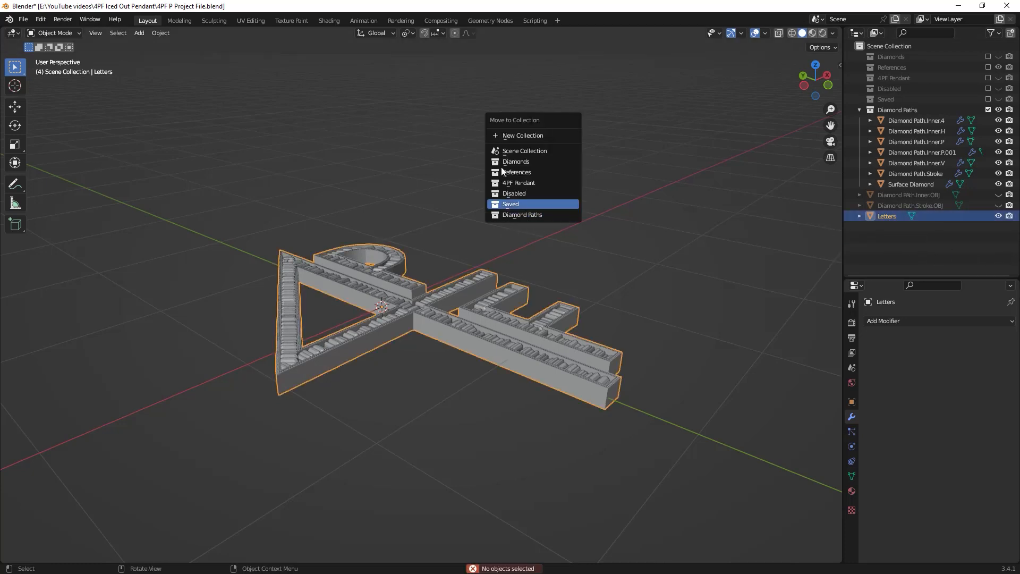
click(525, 136)
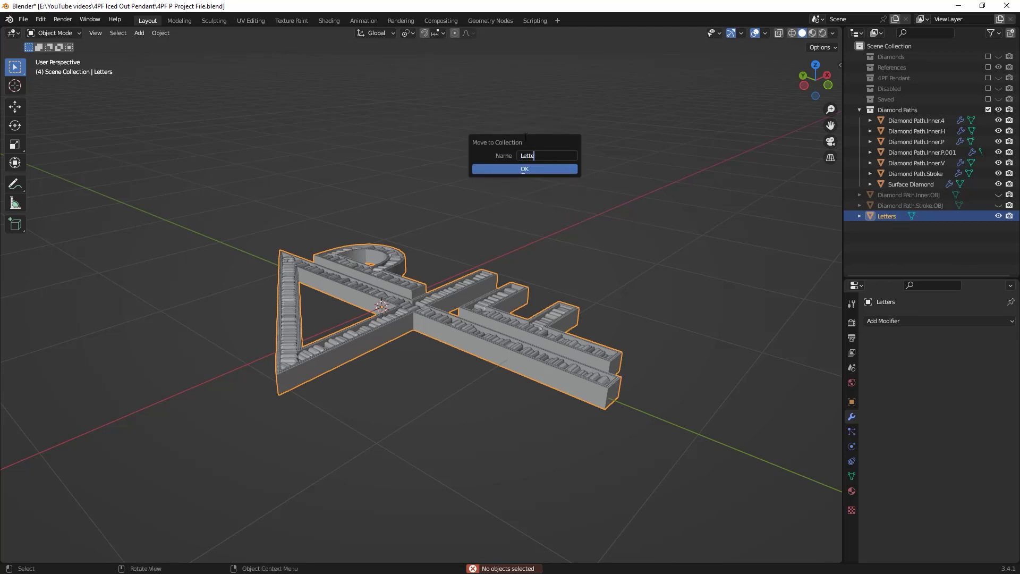
click(511, 169)
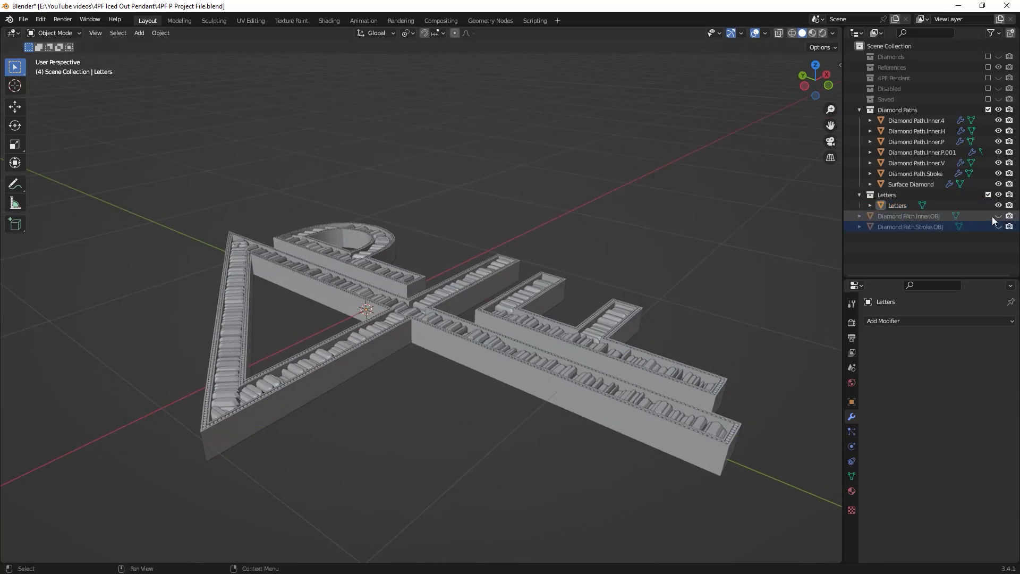
Unhide Diamond Path.Inner.OBJ and Diamond Path.Stroke.OBJ and move both into the Disabled collection
click(999, 216)
click(998, 226)
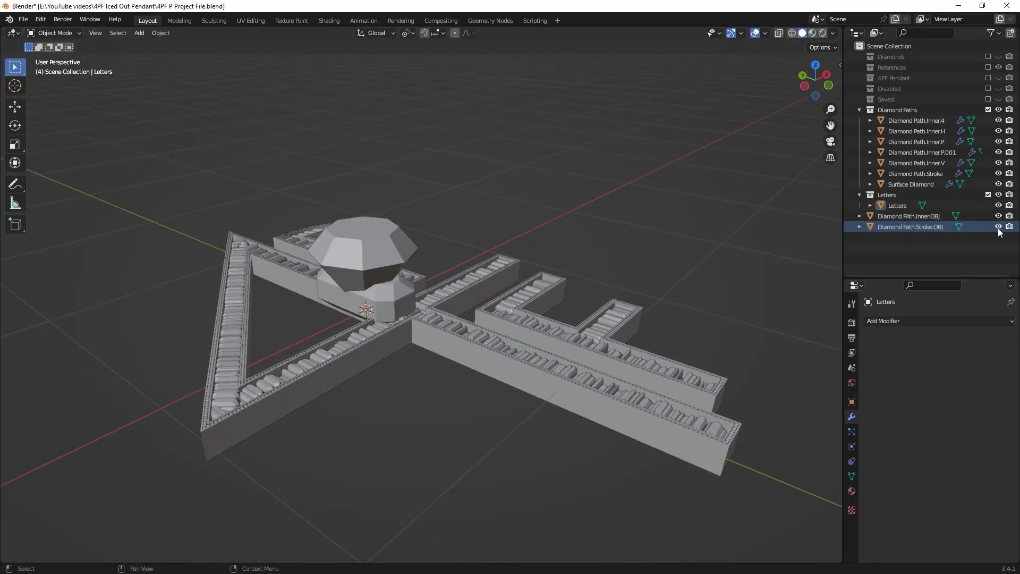
drag(891, 217, 922, 91)
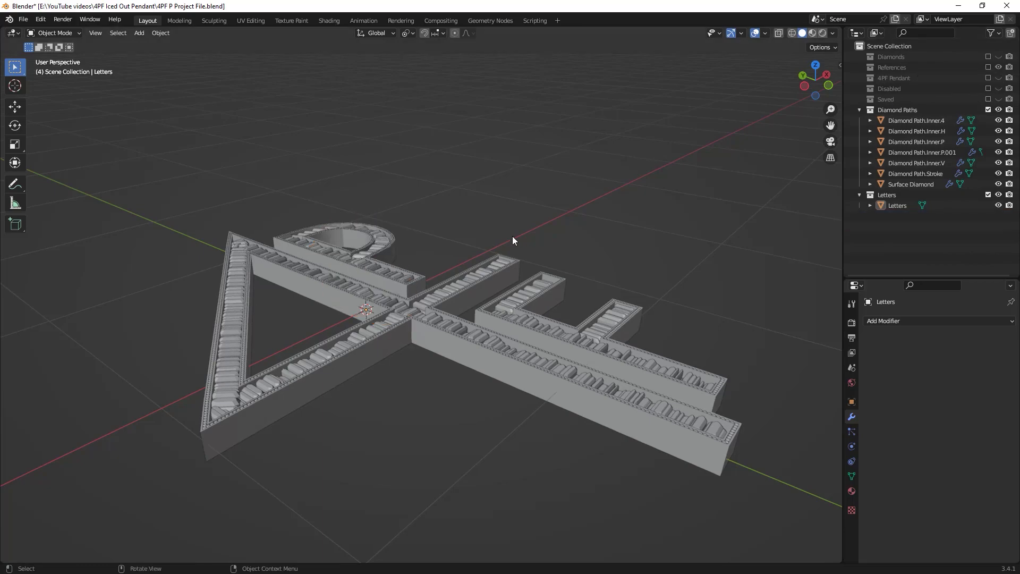
Save the project file and enable the 4PF Pendant collection
middle_drag(512, 236, 587, 336)
key(ctrl+s)
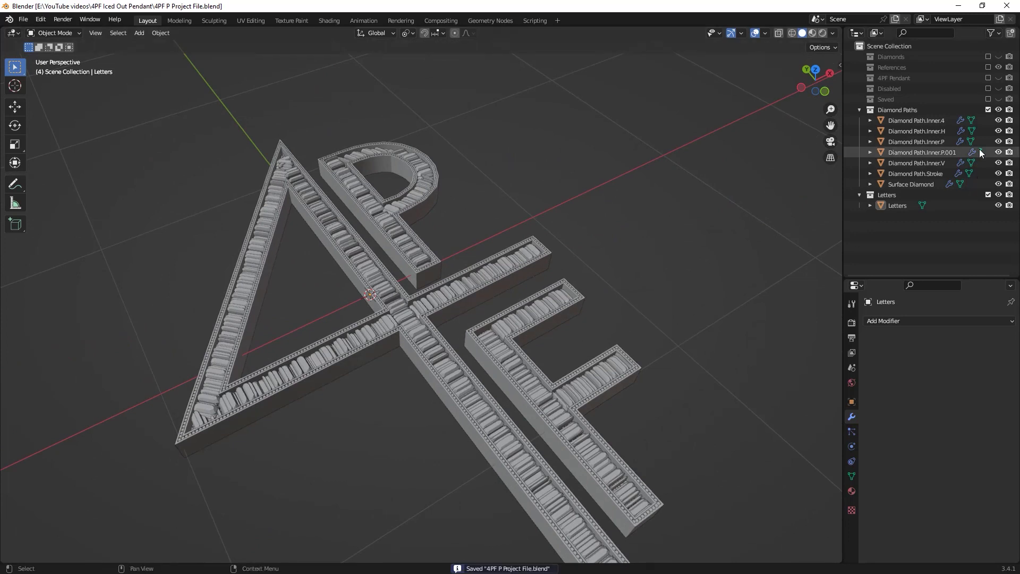
middle_drag(611, 297, 857, 94)
click(988, 78)
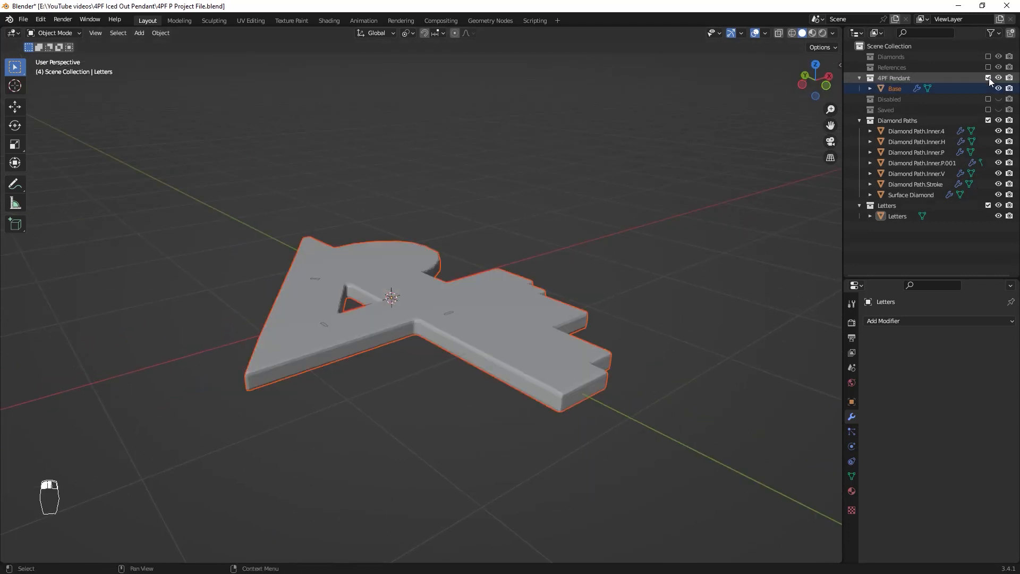
middle_drag(447, 308, 438, 333)
Nest the Letters collection inside the 4PF Pendant collection and select the Diamond Paths collection
click(664, 314)
drag(883, 207, 897, 79)
click(890, 143)
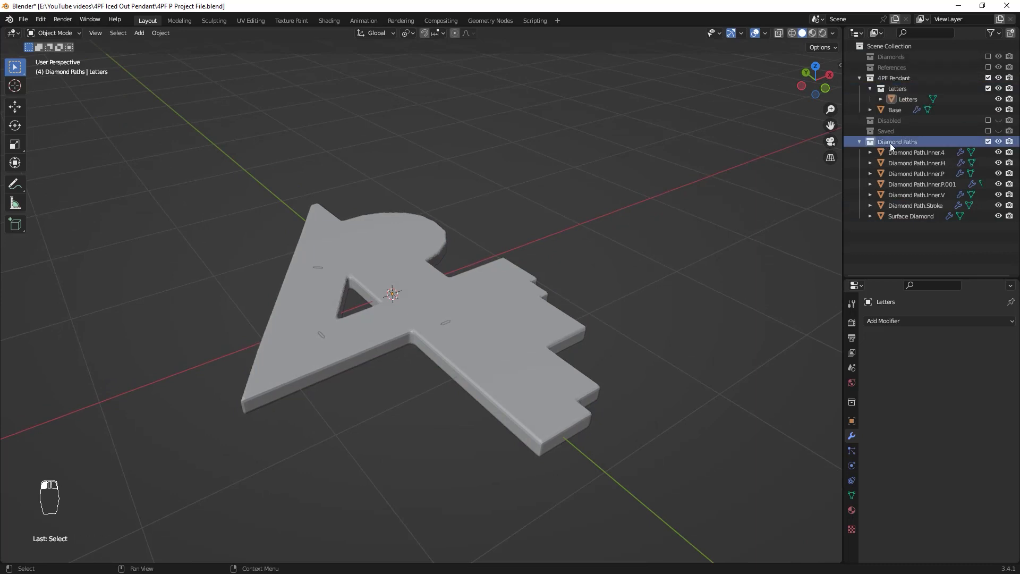
Nest the Diamond Paths collection inside the 4PF Pendant collection and lower the Base about 0.11 m along Z
drag(890, 142, 915, 77)
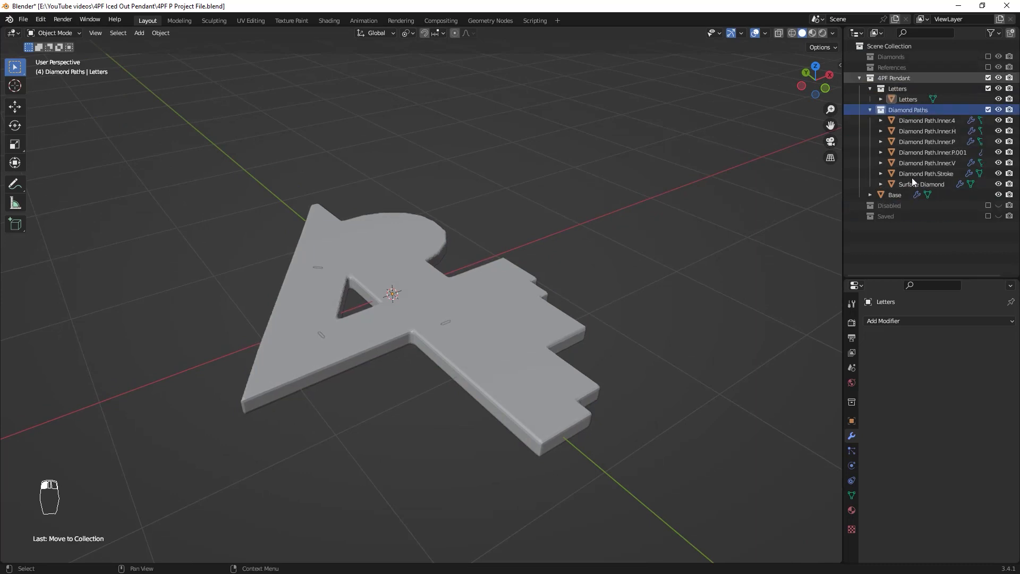
click(508, 271)
middle_drag(578, 281, 581, 270)
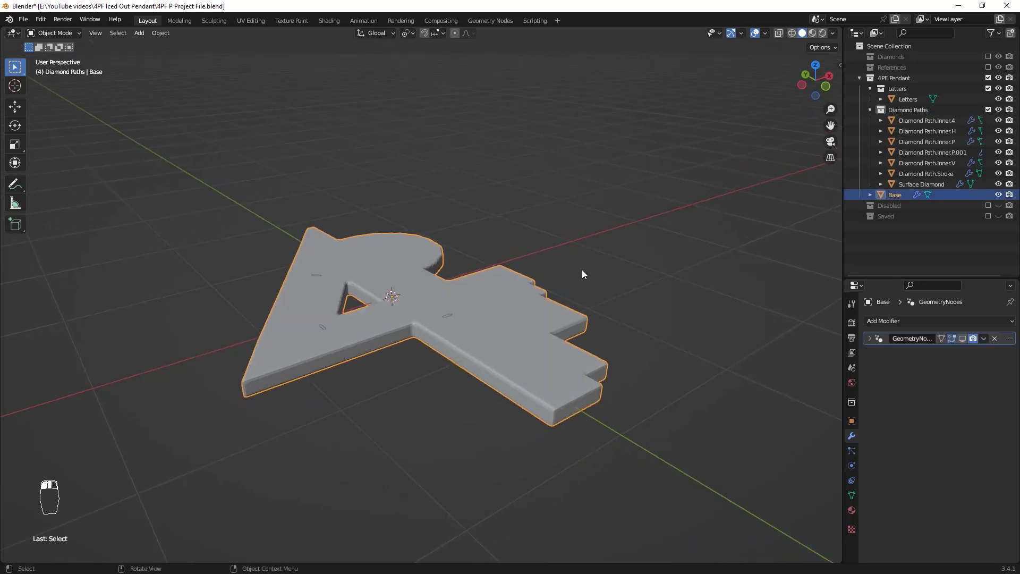
key(g)
key(z)
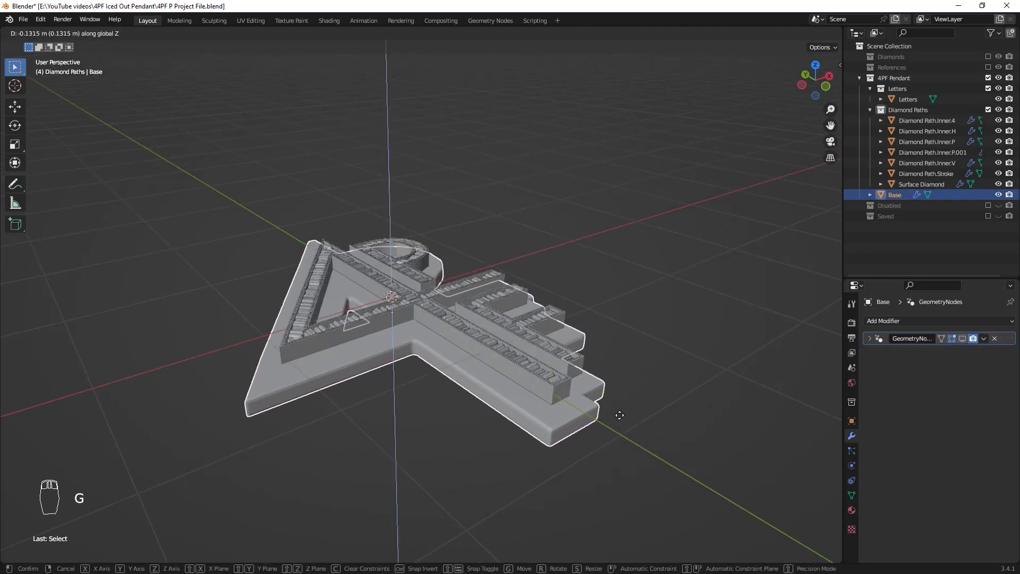
click(611, 403)
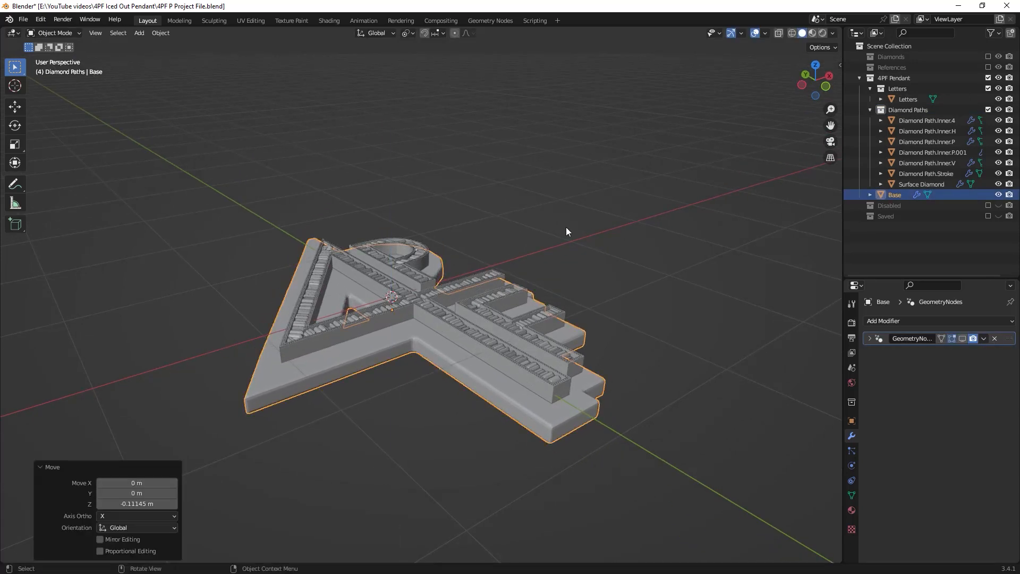
Parent the letters, diamond paths and surface diamond to the Base using Object (Keep Transform)
middle_drag(566, 227, 430, 329)
click(430, 328)
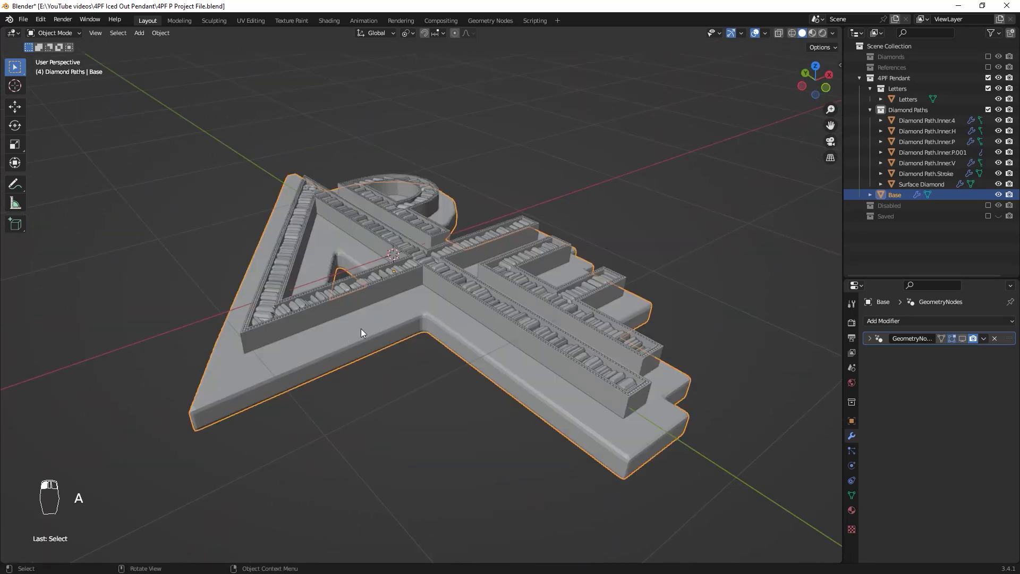
key(a)
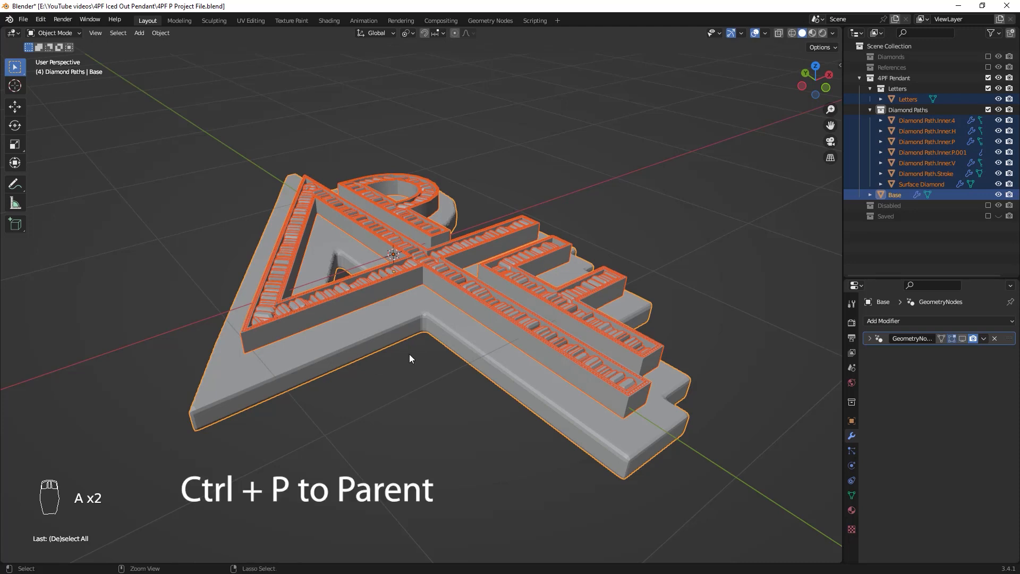
key(ctrl+p)
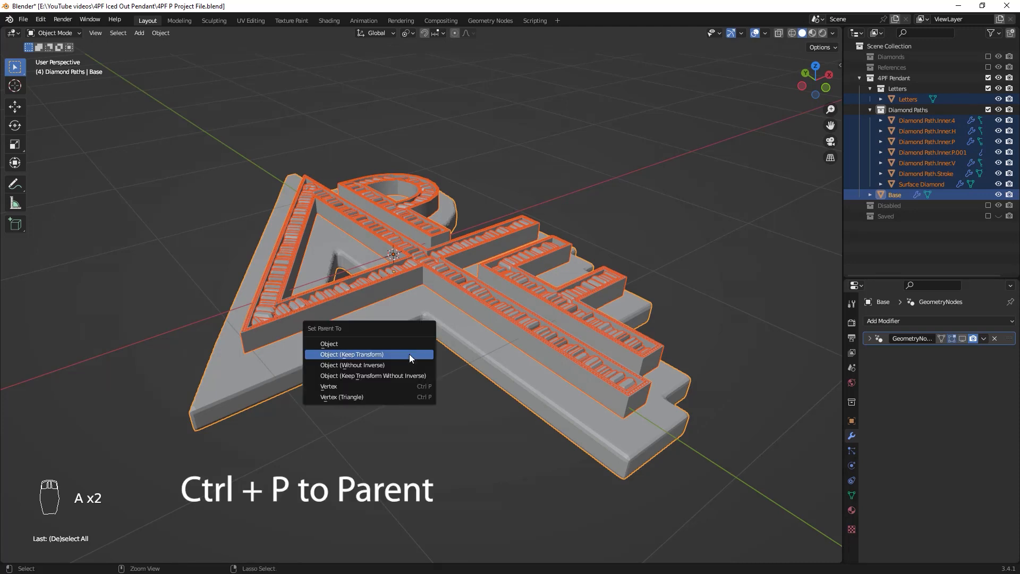
click(349, 357)
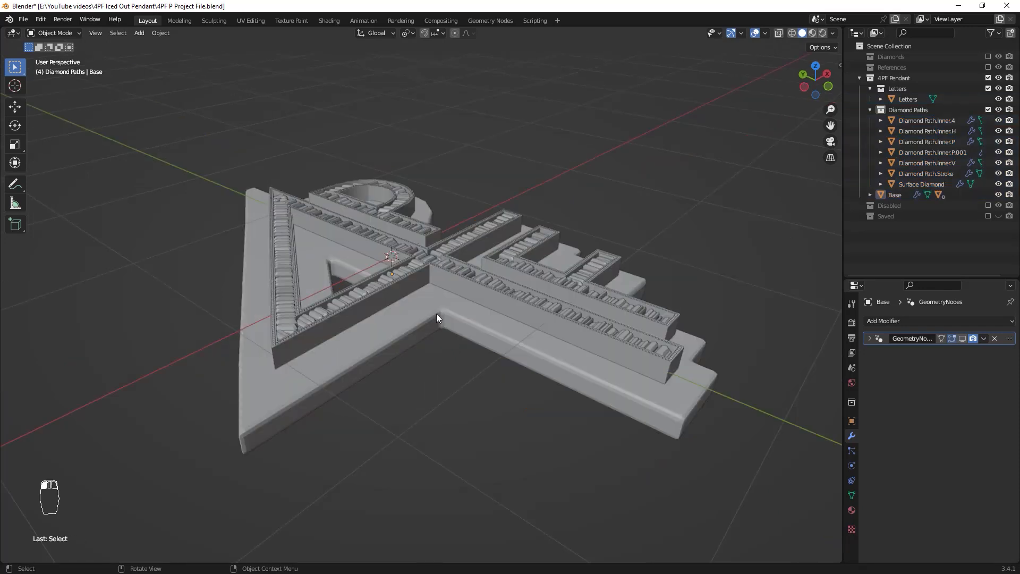
Test the parenting by rotating and moving the Base freely, and undo those transforms
click(435, 314)
key(r)
click(516, 423)
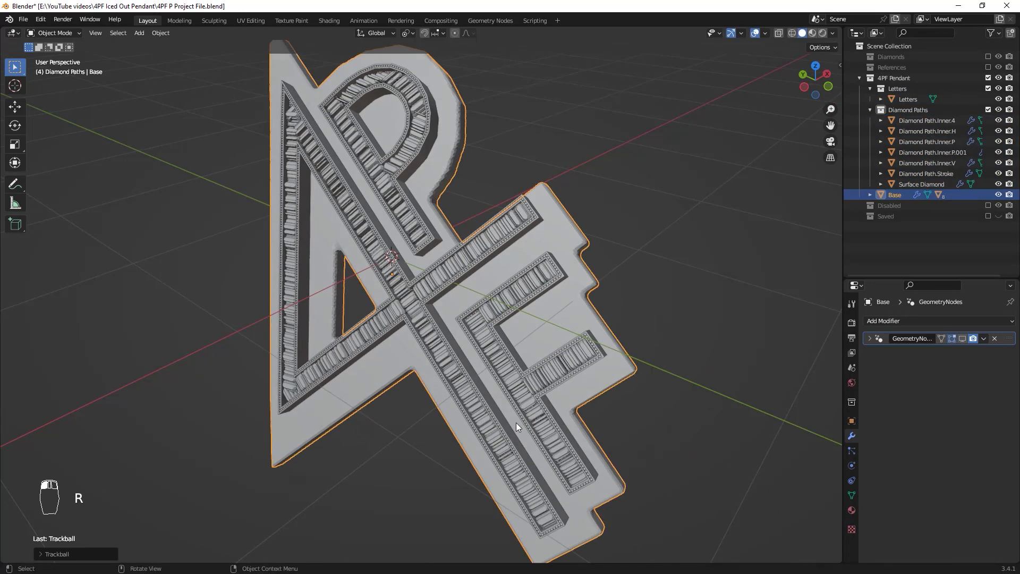
key(g)
click(617, 246)
scroll(618, 245, down, 3)
middle_drag(557, 255, 549, 350)
key(ctrl+z)
key(ctrl+z)
key(ctrl+z)
Apply Shade Auto Smooth to the pendant's Base
right_click(448, 389)
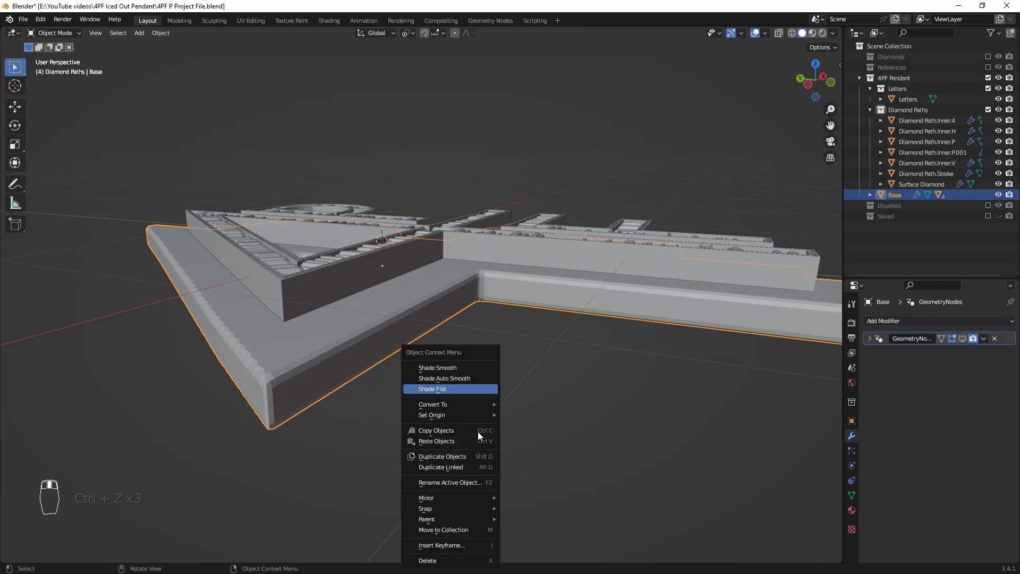
click(451, 378)
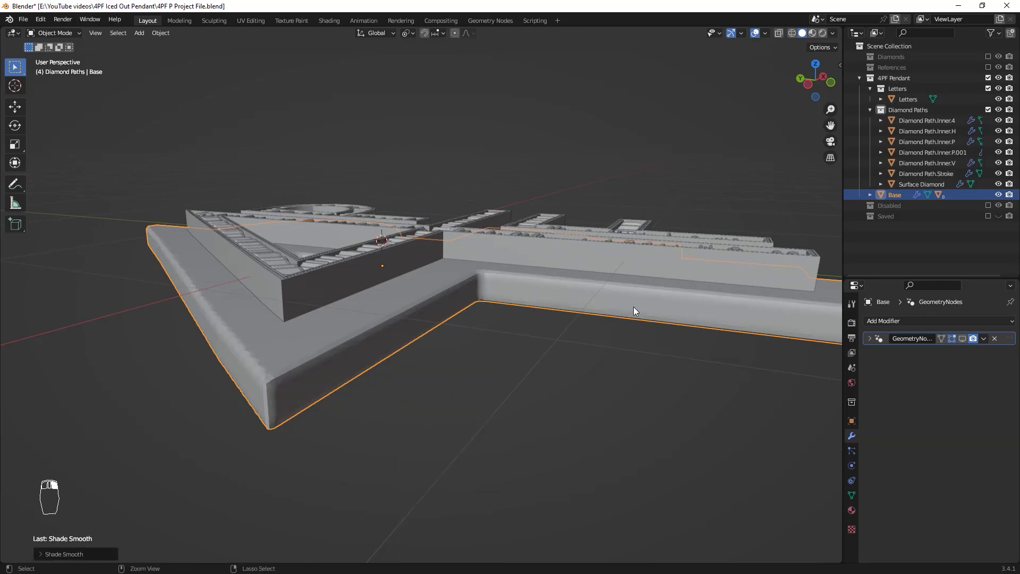
middle_drag(634, 307, 723, 363)
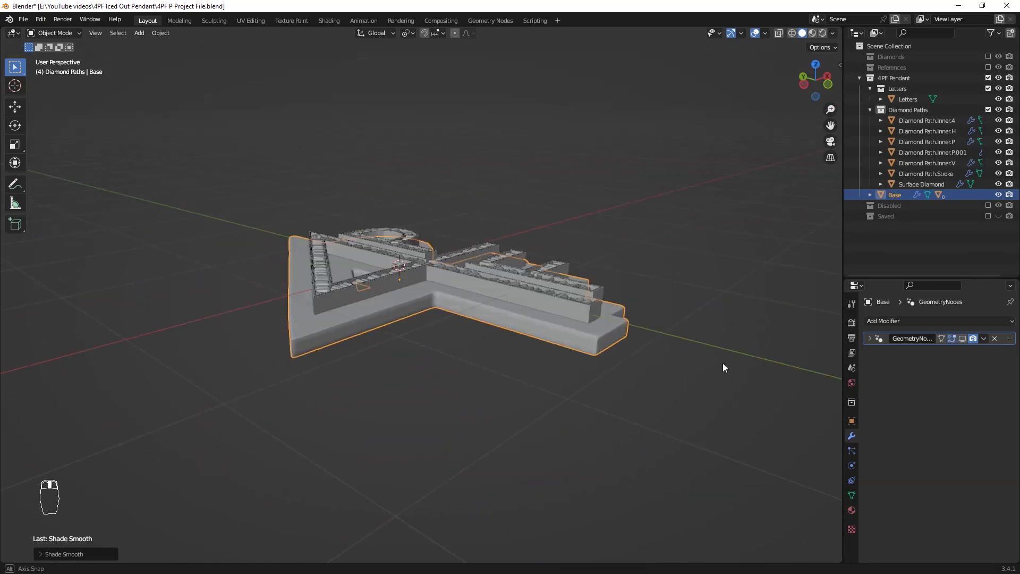
Show the Base's geometry nodes modifier in the viewport, examine the surface diamonds from several angles and hide the modifier again
click(962, 338)
middle_drag(543, 272, 414, 438)
click(428, 439)
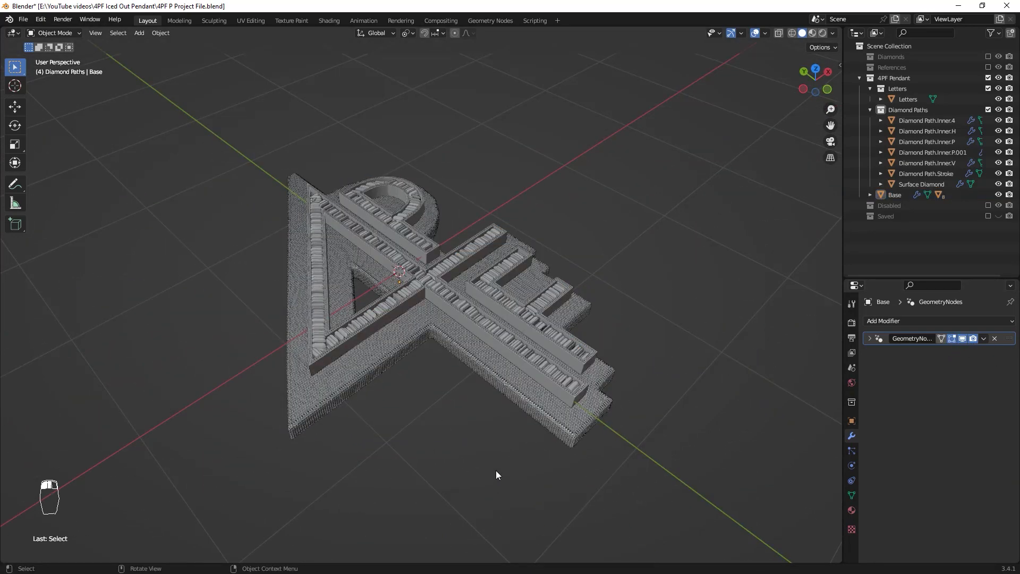
scroll(504, 376, up, 8)
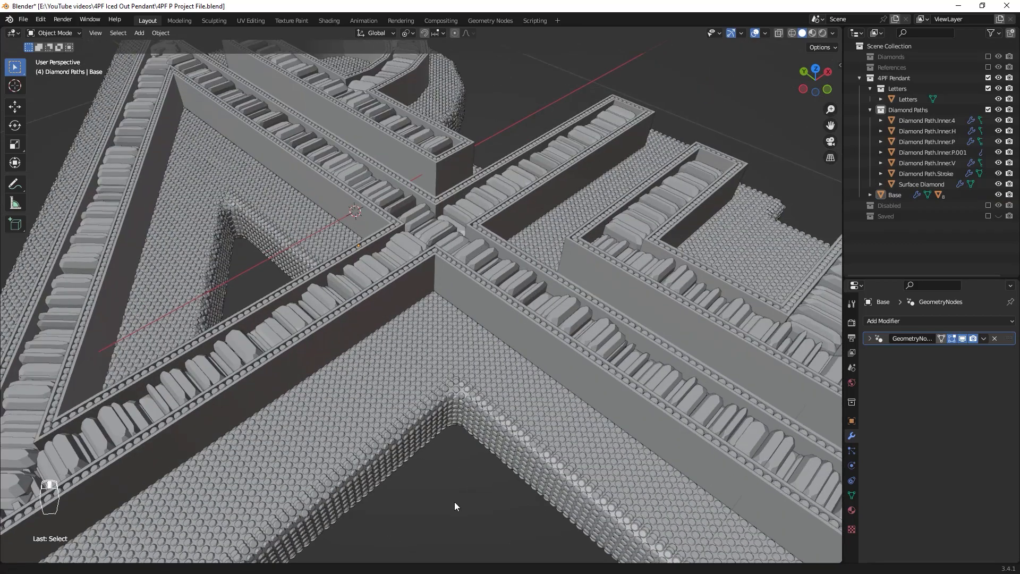
scroll(455, 506, down, 10)
middle_drag(492, 381, 615, 380)
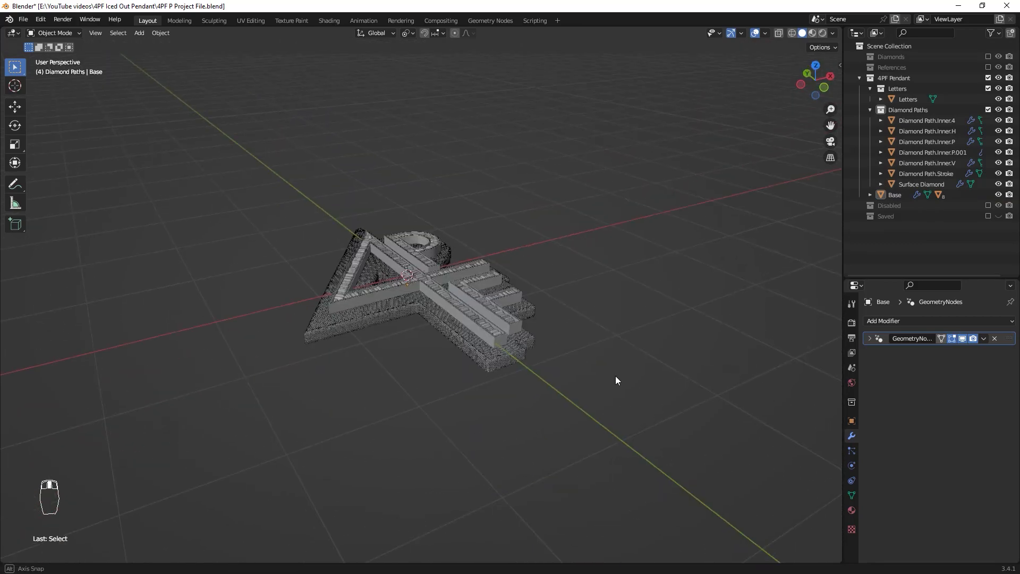
middle_drag(433, 376, 329, 378)
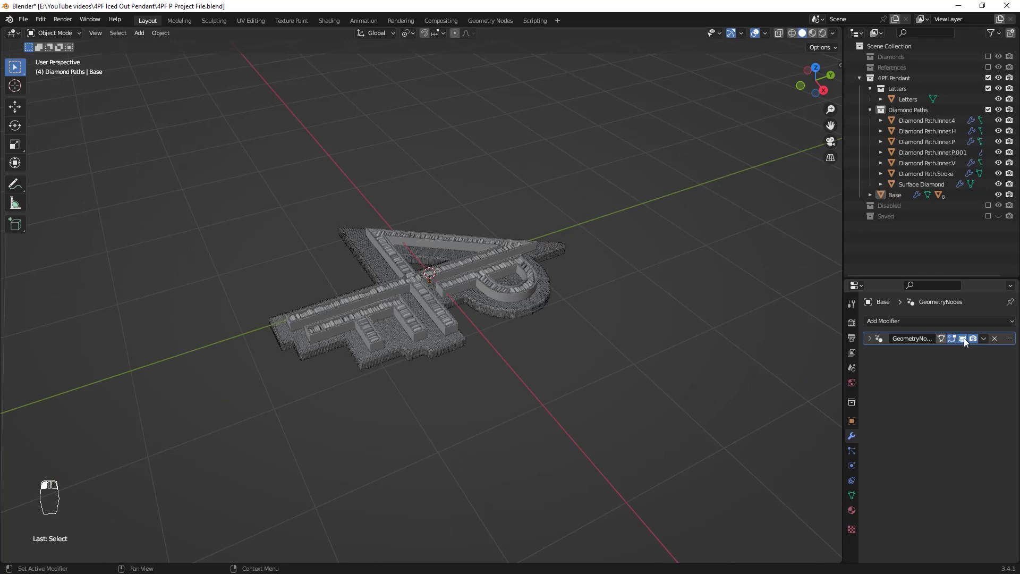
click(964, 338)
In the right orthographic view, raise the pendant along Z until the underside of its Base rests on the grid floor
middle_drag(254, 322, 470, 400)
click(469, 314)
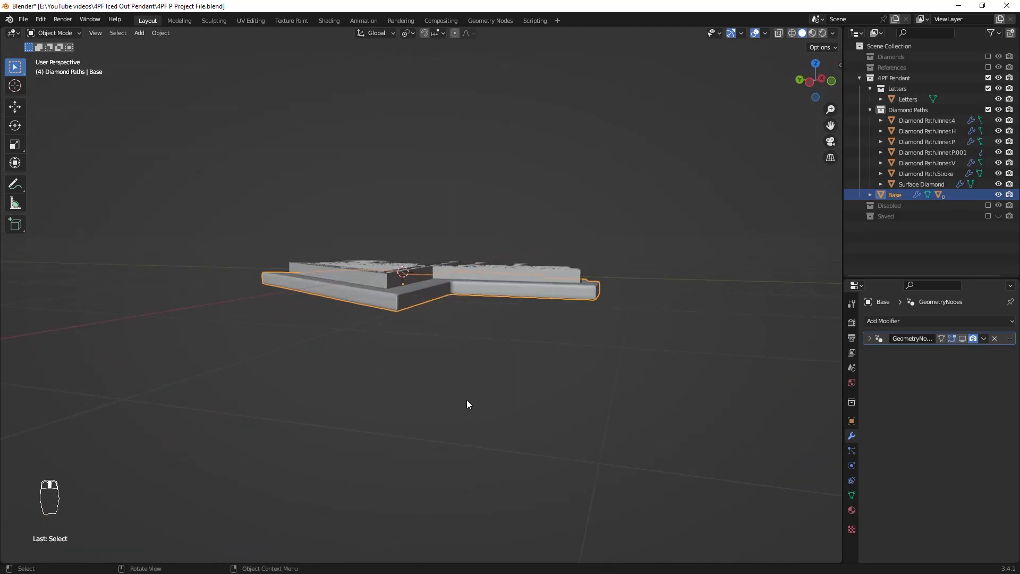
key(KP_3)
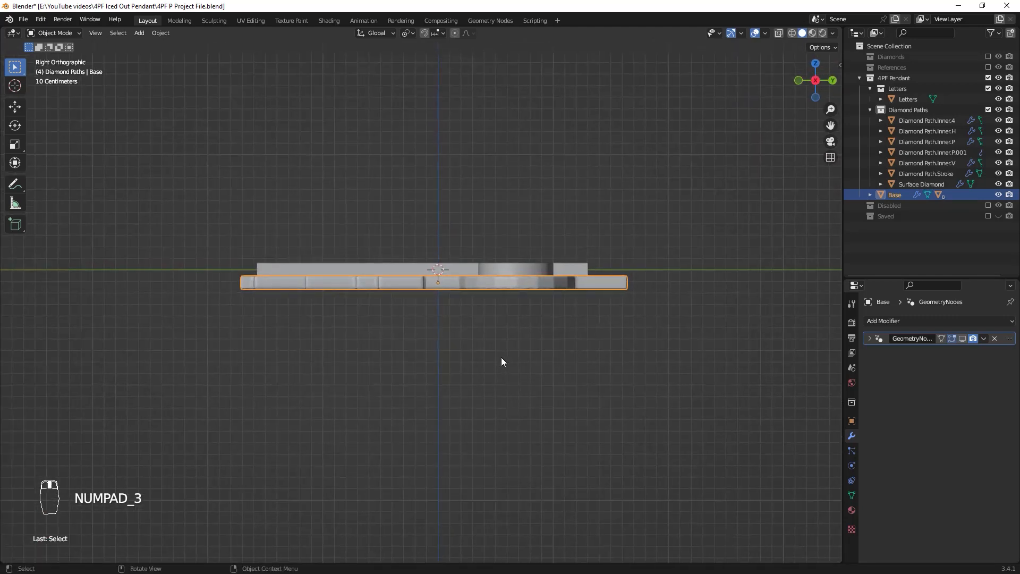
key(g)
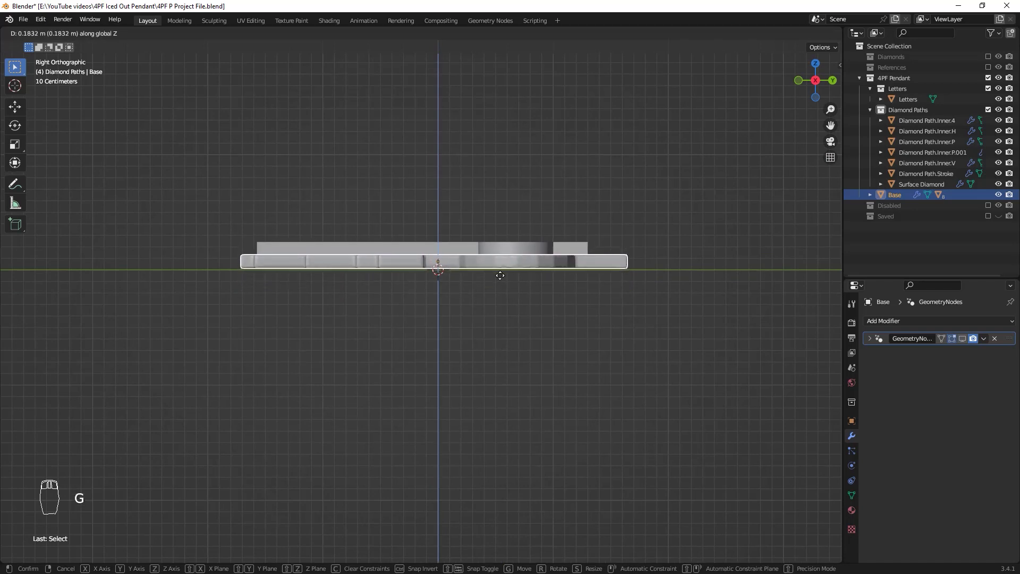
click(502, 284)
middle_drag(502, 284, 543, 301)
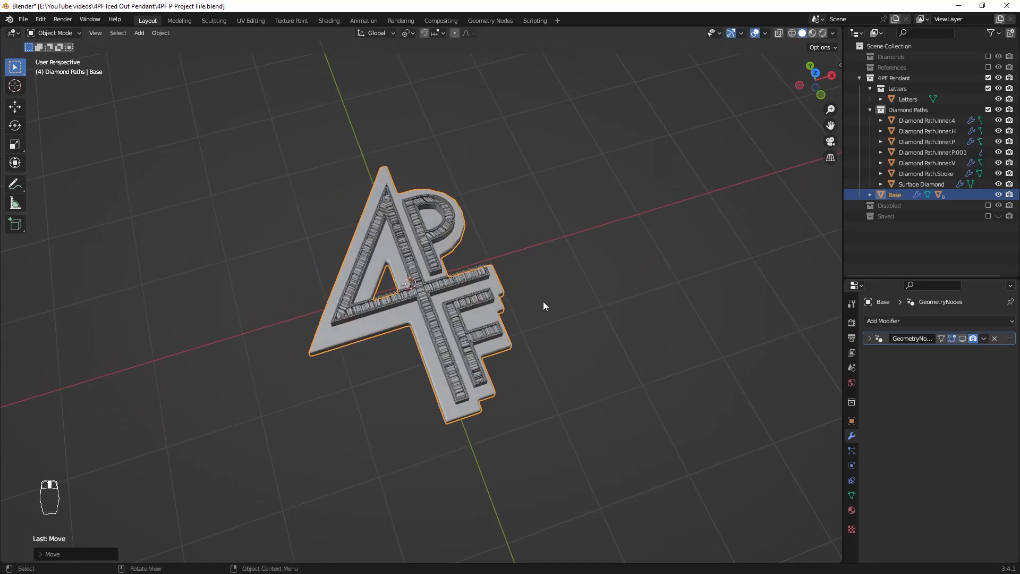
Add a plane at the world origin and scale its mesh up about five times around the pendant
click(533, 186)
key(shift+a)
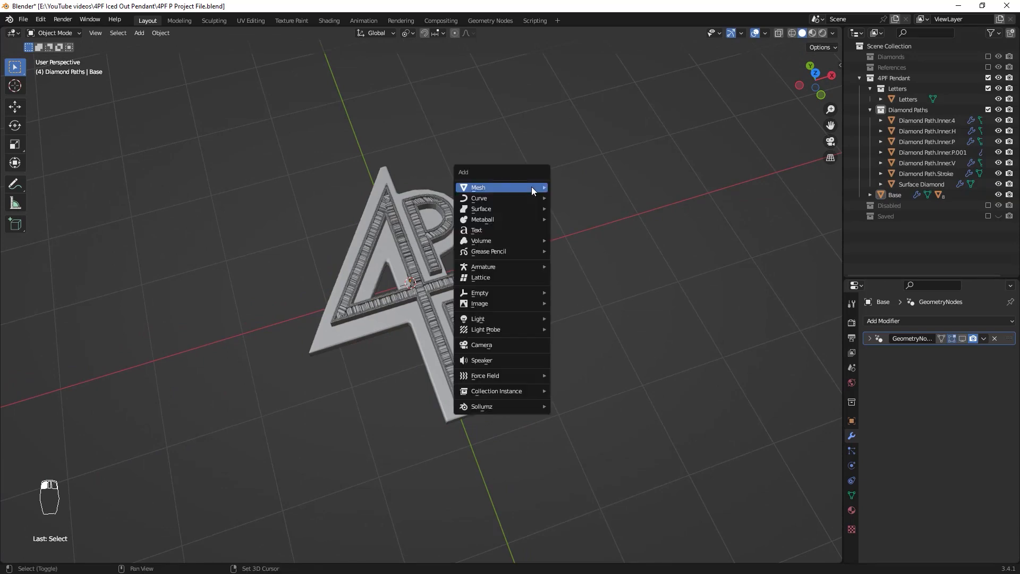
mouse_move(525, 189)
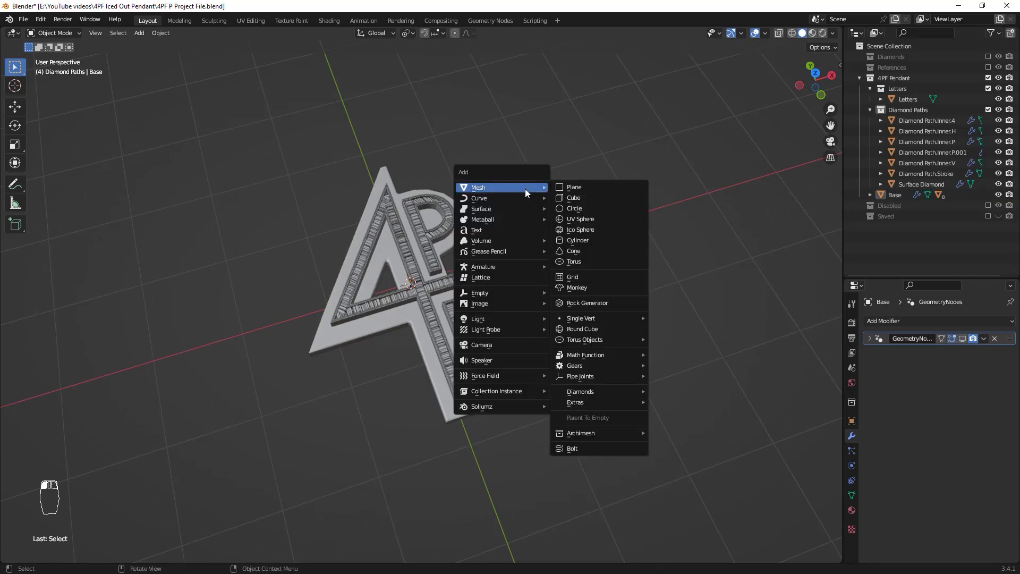
click(612, 190)
scroll(462, 329, down, 3)
middle_drag(462, 329, 425, 330)
key(Tab)
key(s)
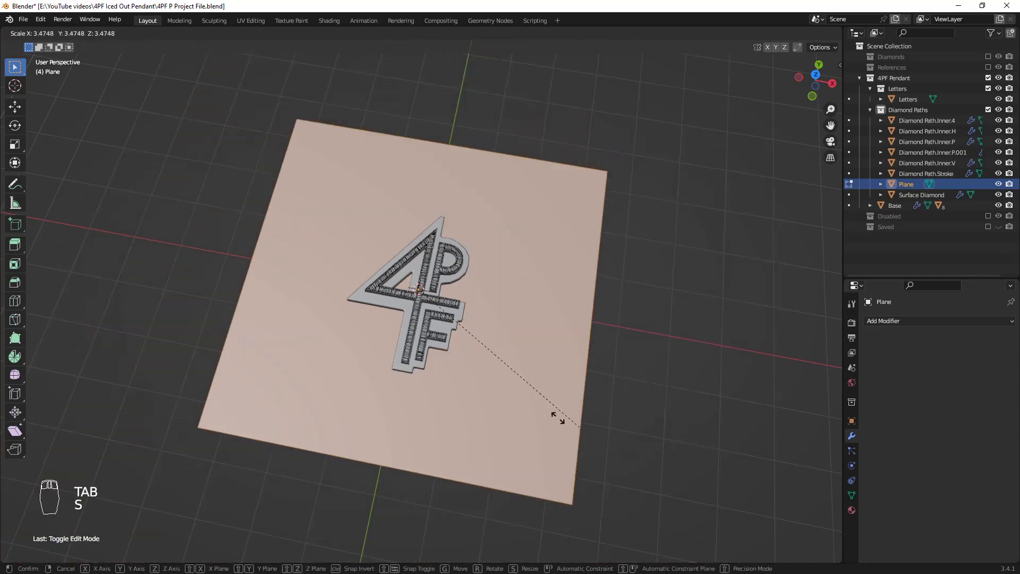
right_click(558, 418)
key(s)
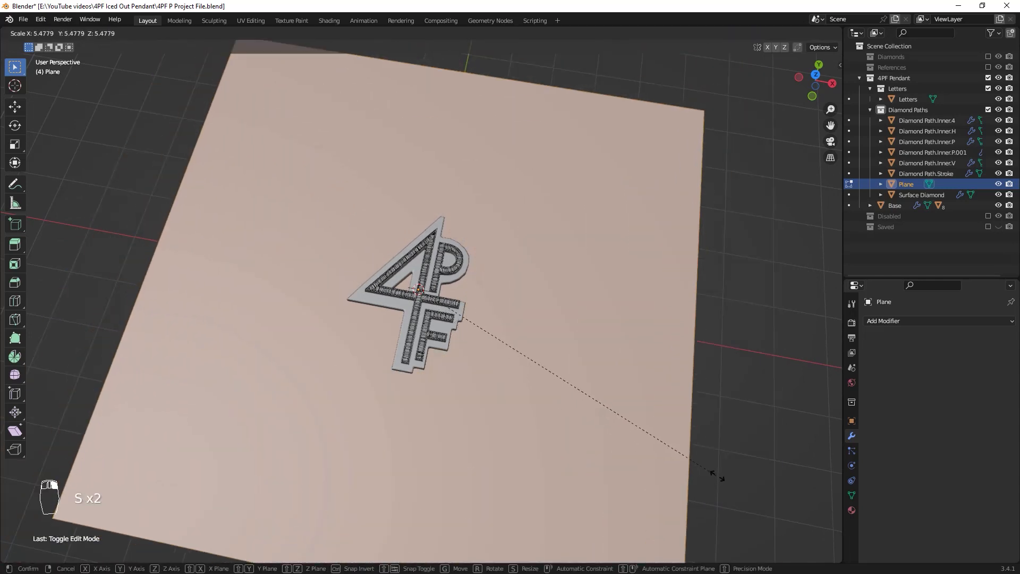
click(678, 448)
Lower the ground plane very slightly, about 0.002 m along Z, beneath the pendant
middle_drag(678, 449, 487, 342)
key(Tab)
key(g)
key(z)
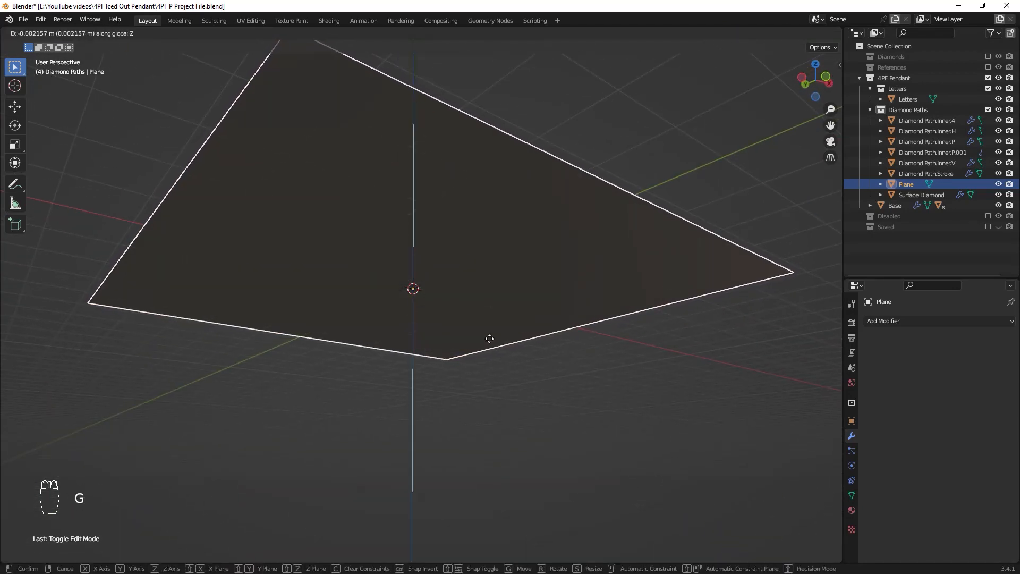
click(490, 338)
Enlarge the ground plane's mesh further by a factor of about 1.23
mouse_move(492, 330)
middle_down()
mouse_move(661, 346)
mouse_move(352, 347)
mouse_move(438, 452)
mouse_move(468, 315)
mouse_move(499, 310)
middle_up()
key(Tab)
key(s)
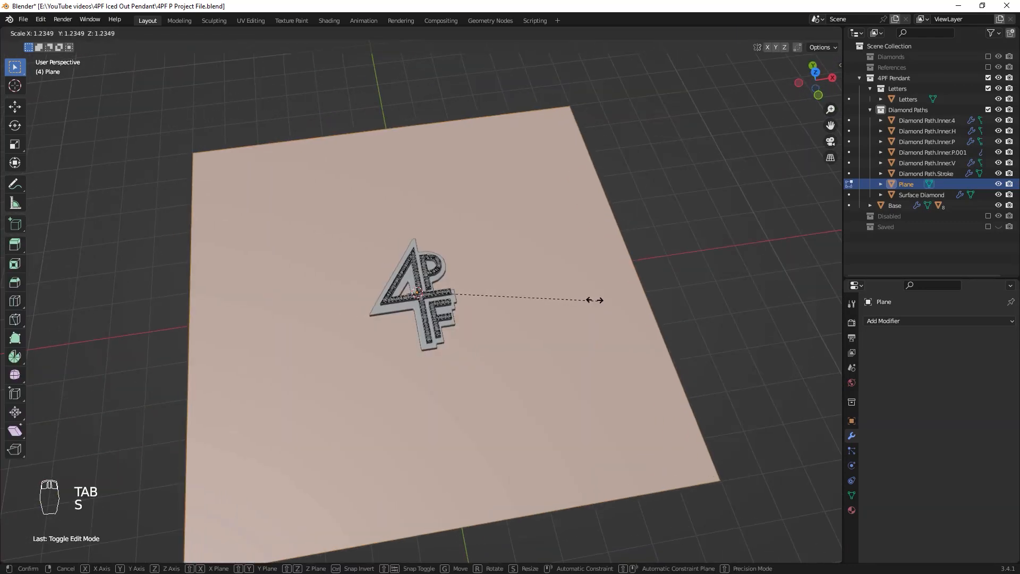
click(593, 299)
key(Tab)
scroll(510, 282, down, 1)
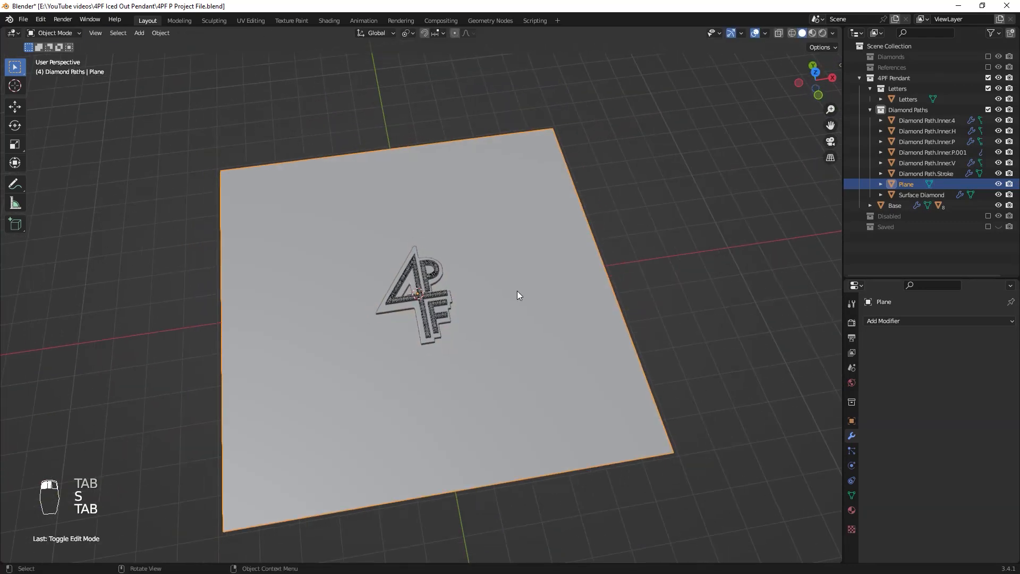
middle_drag(517, 292, 540, 264)
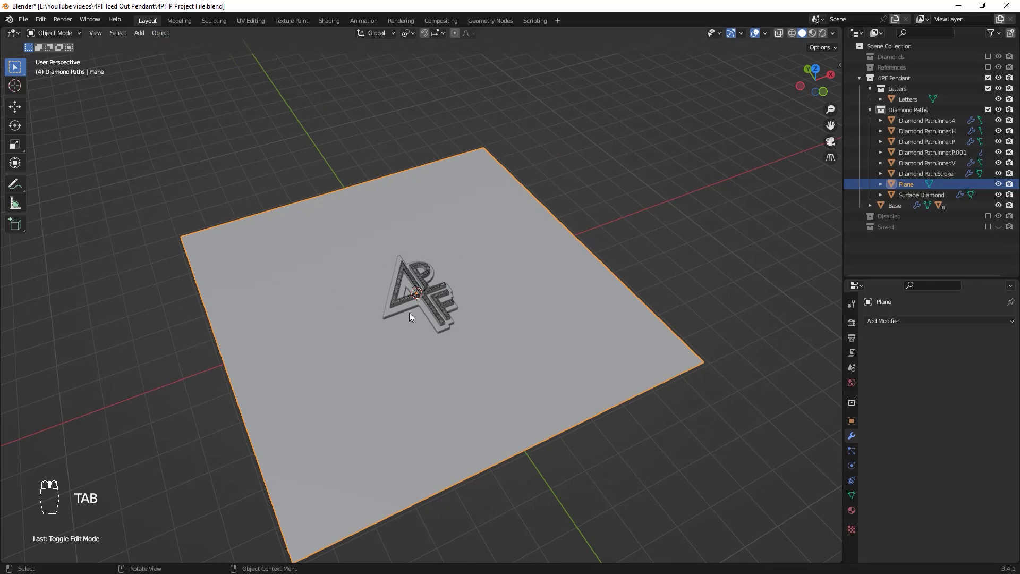
Add a camera at the world origin and raise it along Z to about 4.93 m above the pendant
middle_drag(386, 324, 643, 185)
key(shift+a)
key(shift+a)
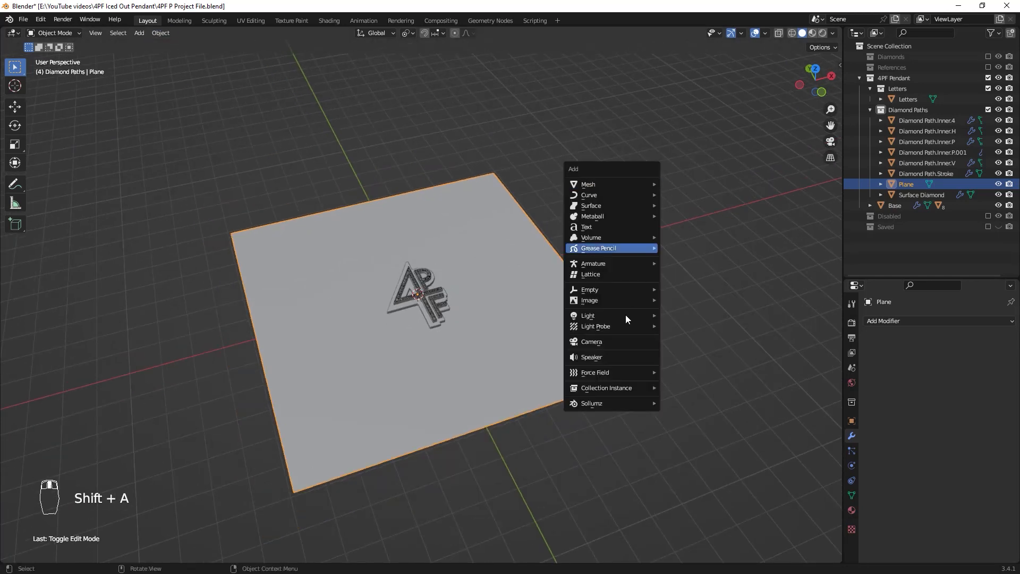
click(579, 343)
middle_drag(445, 354, 438, 408)
key(g)
key(z)
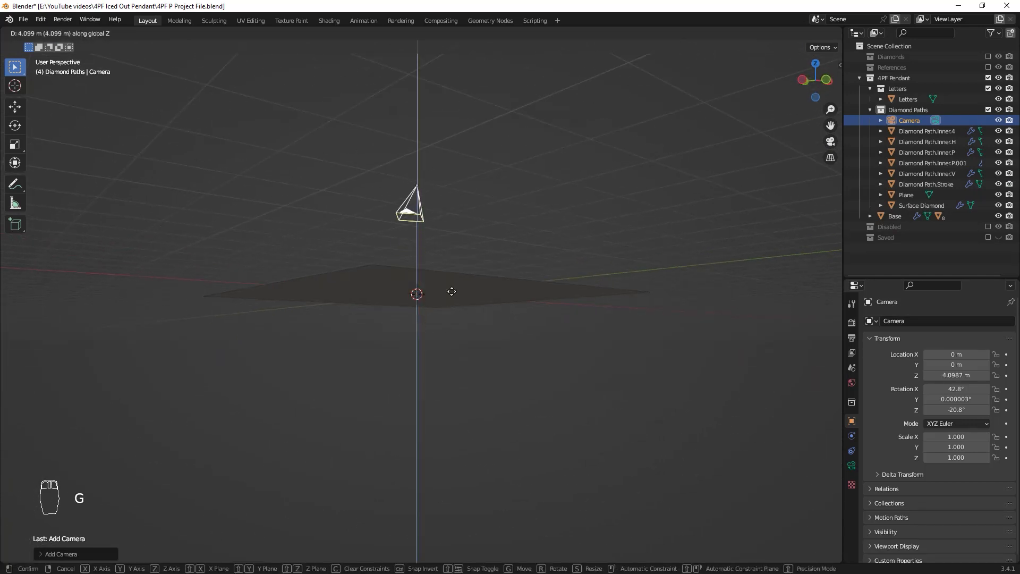
click(476, 276)
Move the camera and the ground plane into a new collection named Studio
middle_drag(476, 276, 406, 159)
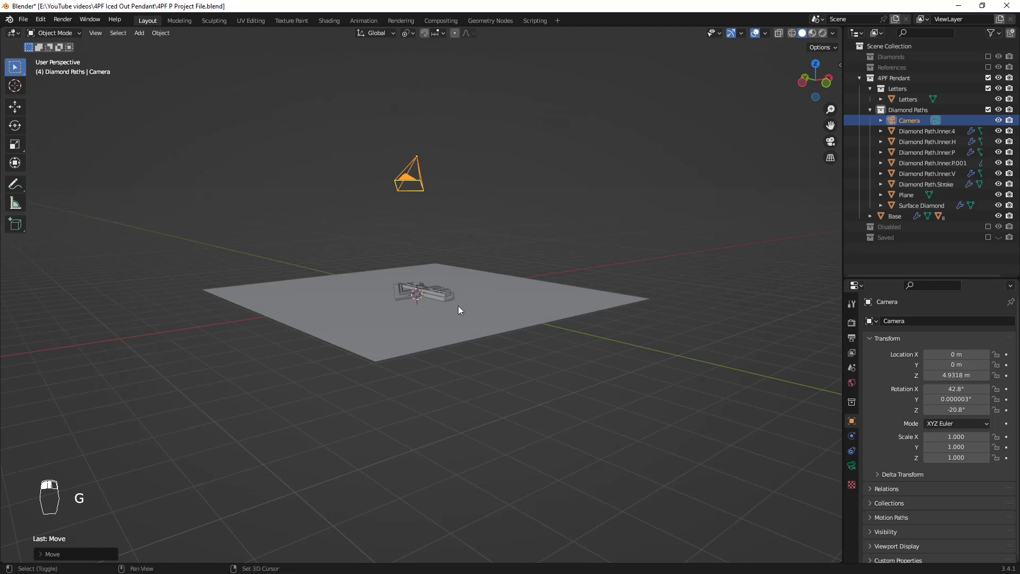
click(521, 295)
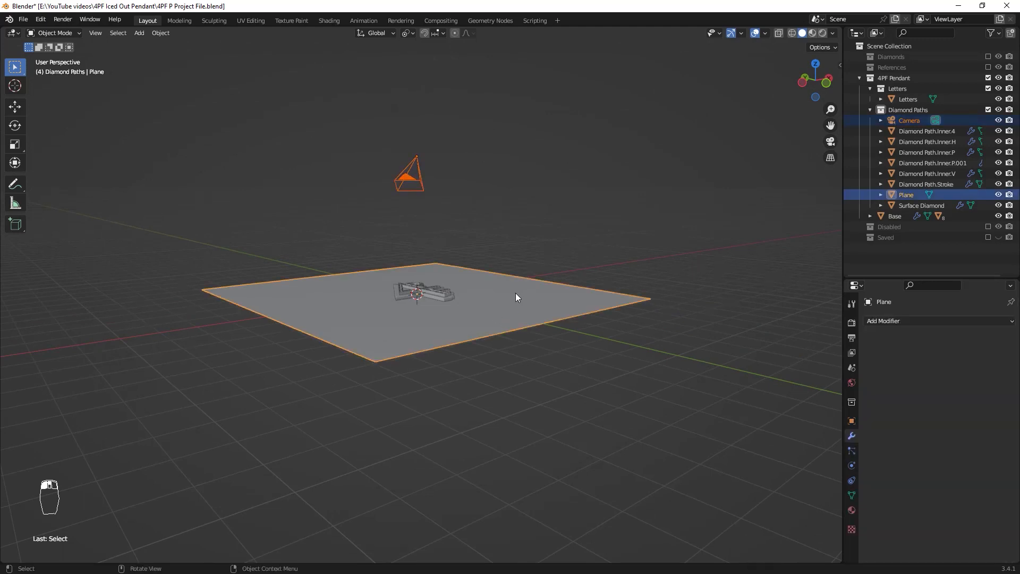
key(m)
click(515, 294)
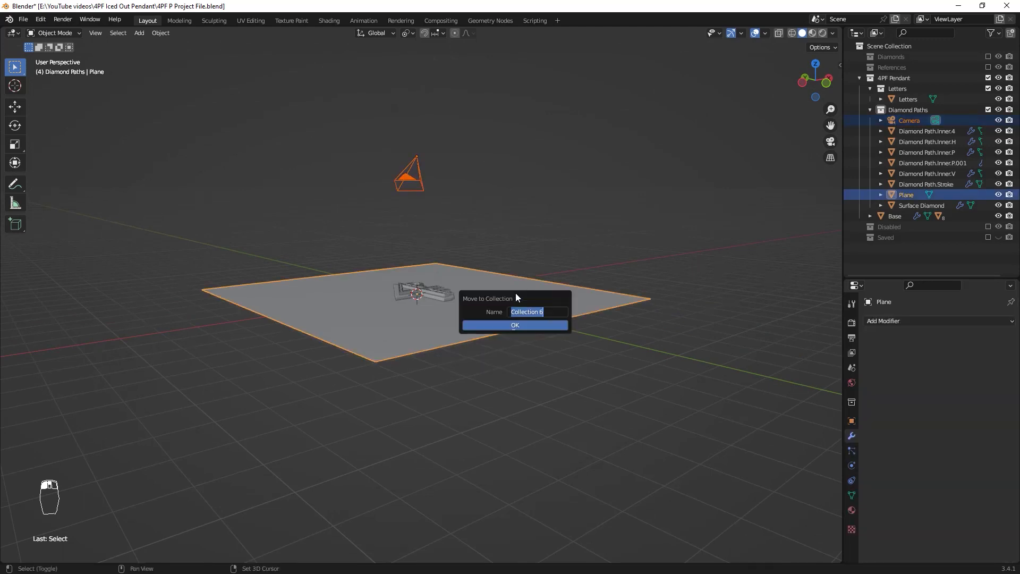
key(BackSpace)
text(Studio)
key(Return)
Undo the last collection change and place the Studio collection between the 4PF Pendant and Disabled collections
key(ctrl+z)
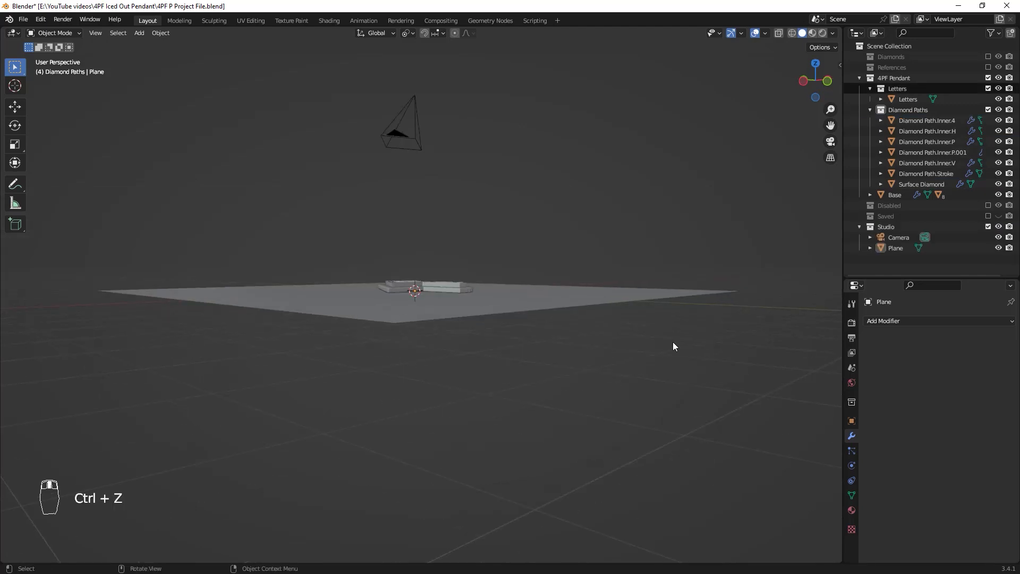
drag(941, 83, 907, 201)
middle_drag(671, 311, 674, 335)
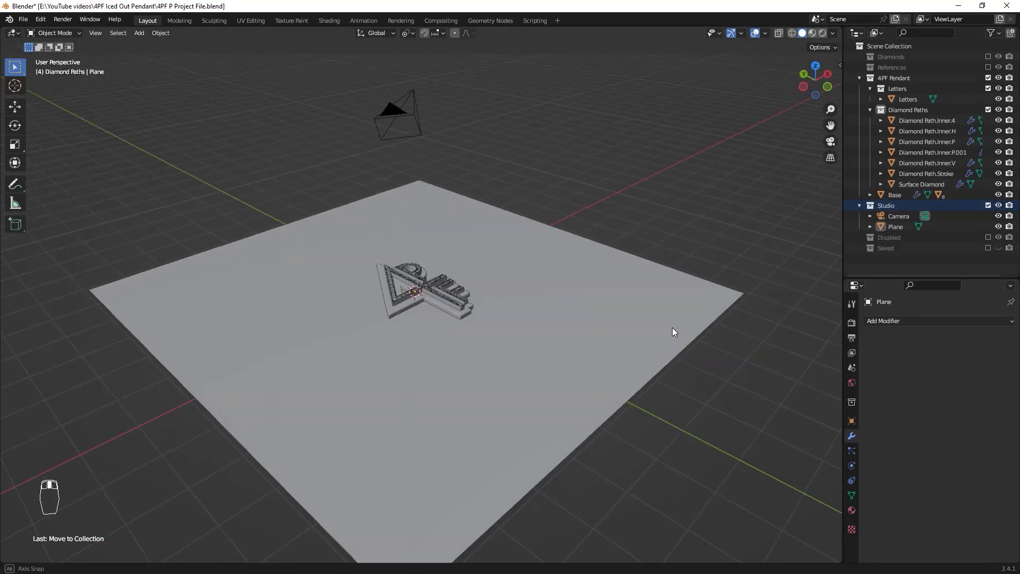
Clear the camera's rotation so that it points straight down at the pendant
middle_drag(669, 382, 610, 273)
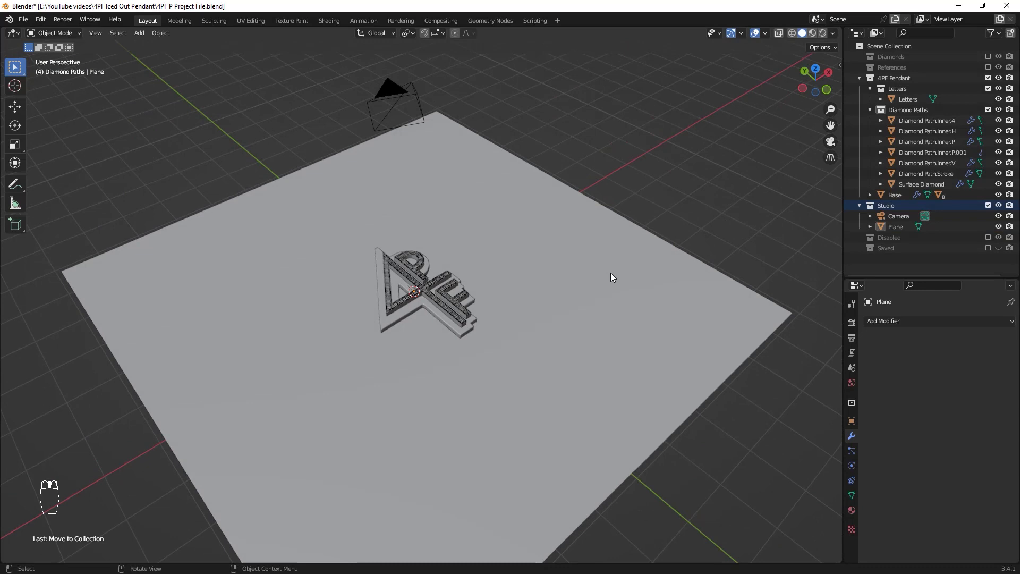
click(389, 79)
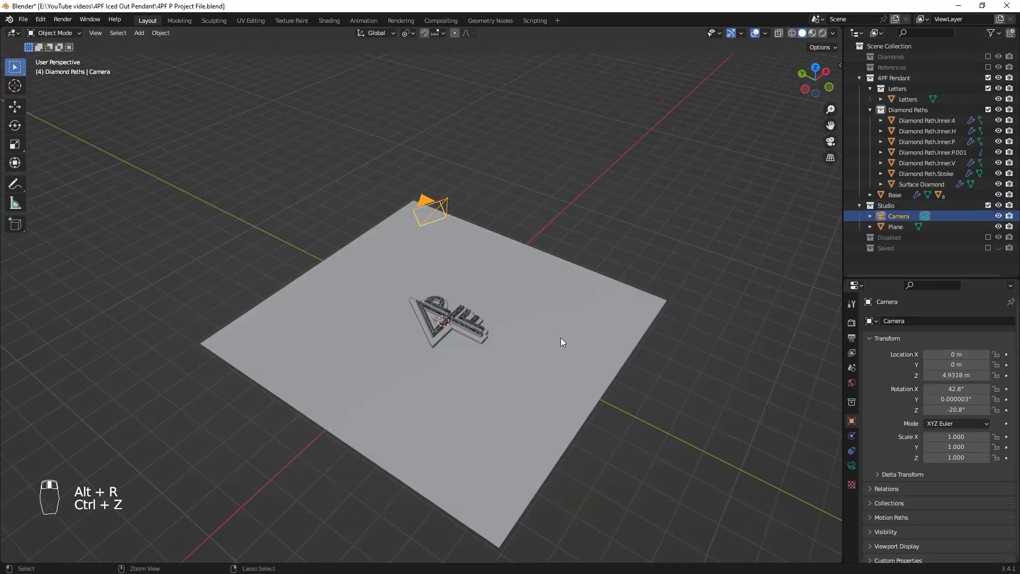
scroll(561, 328, up, 1)
mouse_move(563, 323)
middle_down()
mouse_move(545, 317)
mouse_move(548, 327)
middle_up()
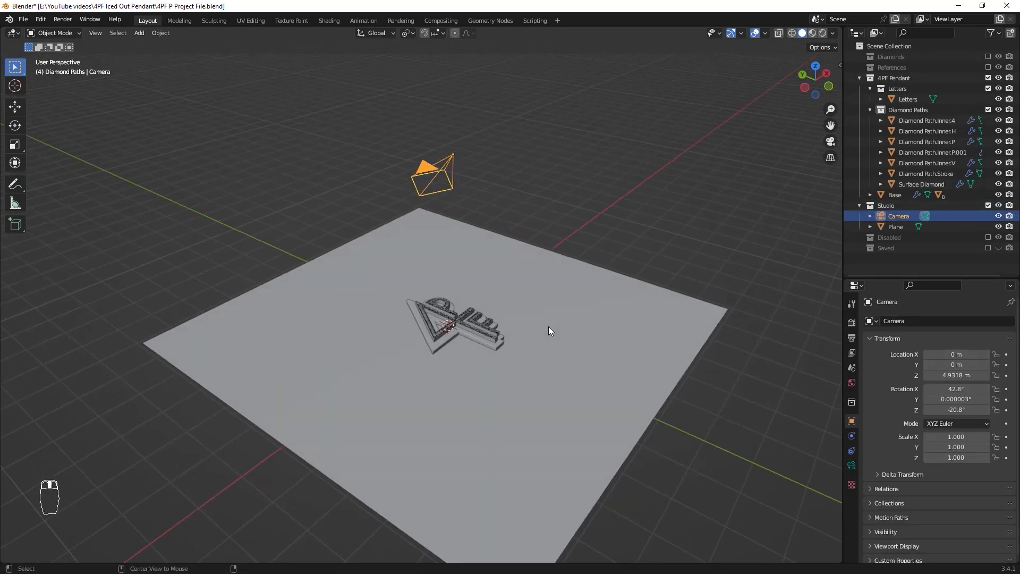
key(alt+r)
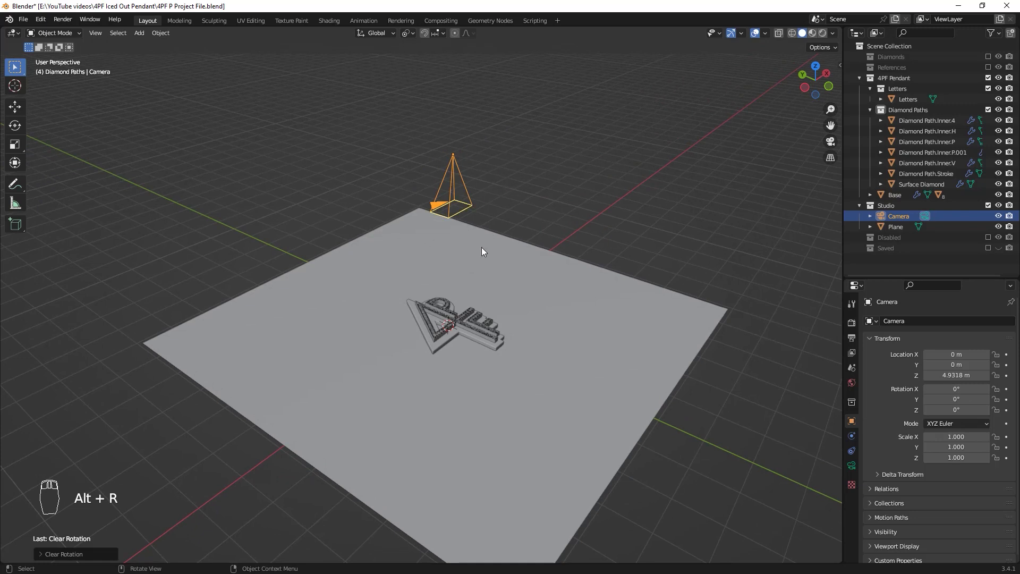
Try raising the camera along Z to about 11.1 m
scroll(523, 260, down, 4)
key(g)
key(z)
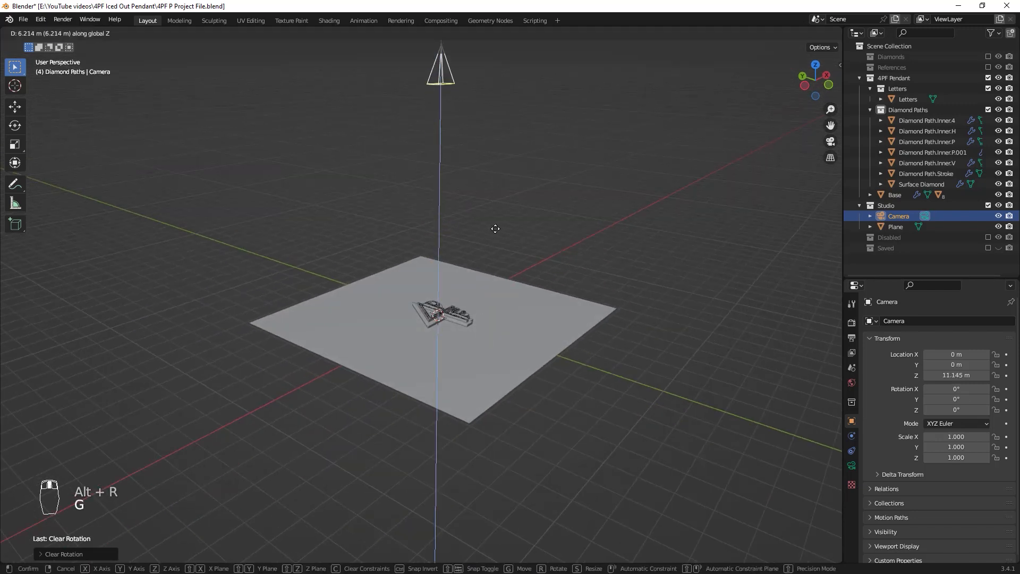
click(493, 229)
Split the 3D viewport vertically into two views and show one of them through the camera
right_click(842, 232)
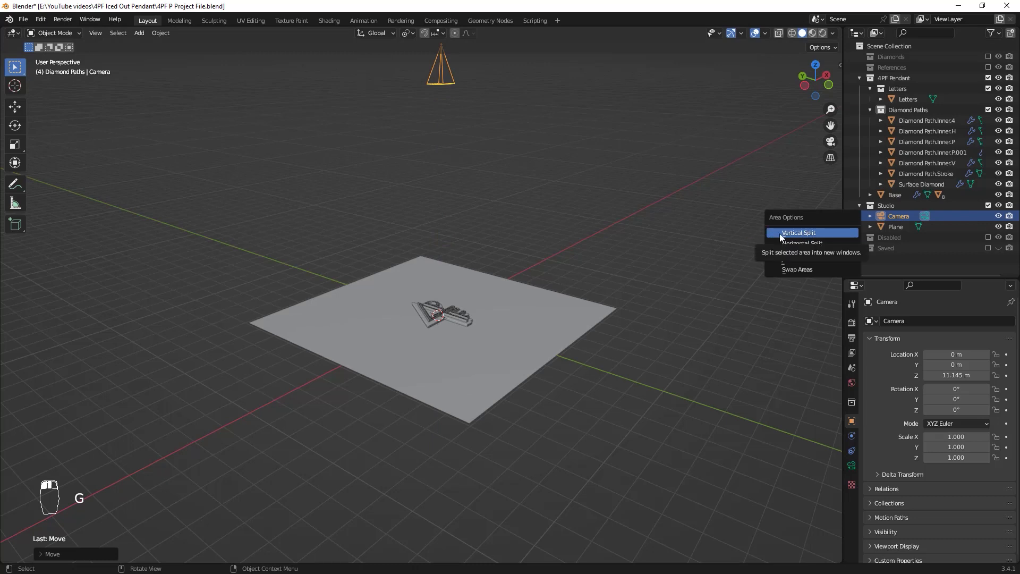
click(802, 233)
click(406, 221)
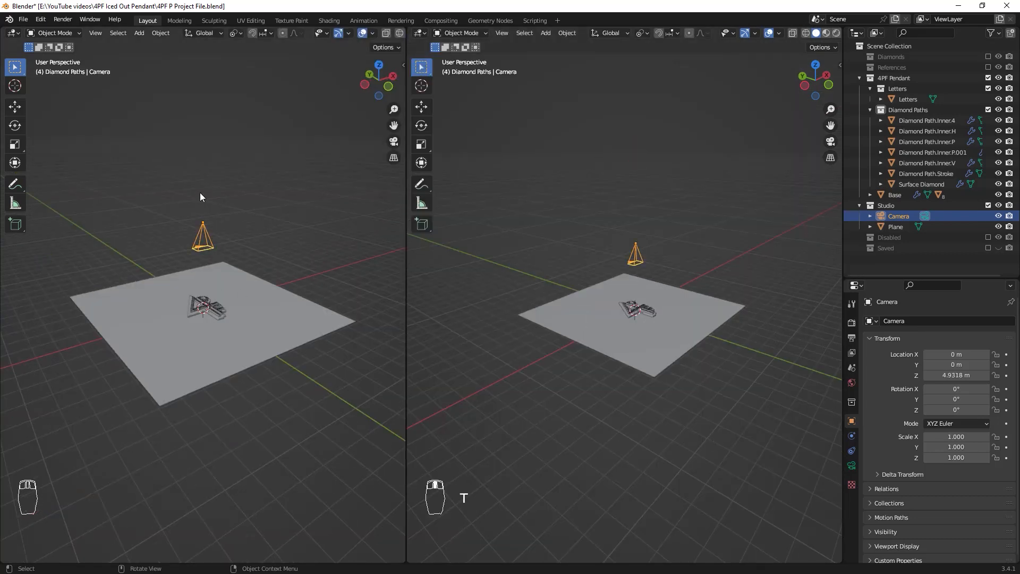
middle_drag(200, 196, 264, 291)
key(KP_0)
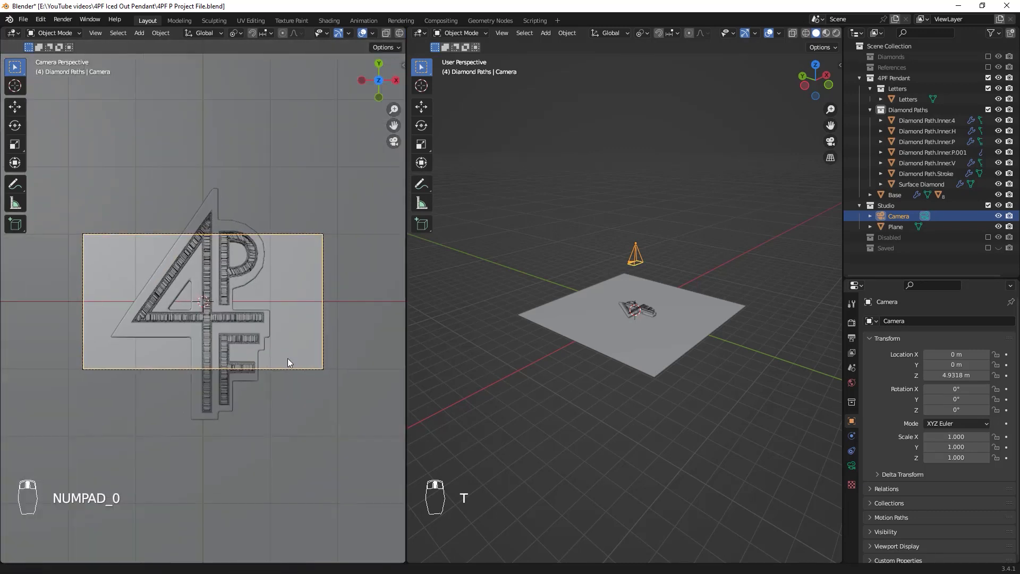
Hide the toolbar, gizmos and overlays in the camera view
scroll(279, 363, up, 1)
key(t)
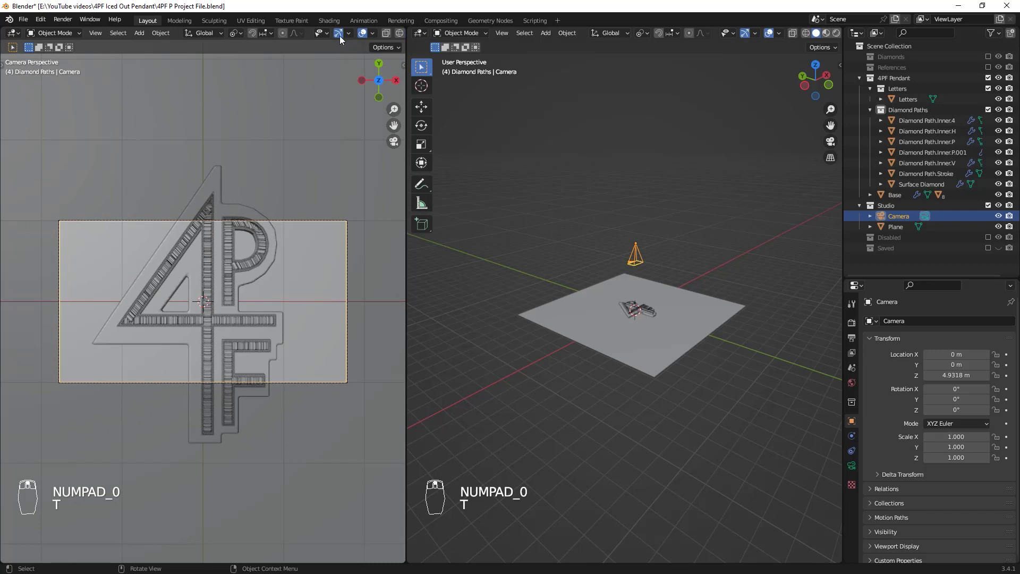
click(337, 33)
scroll(340, 36, down, 1)
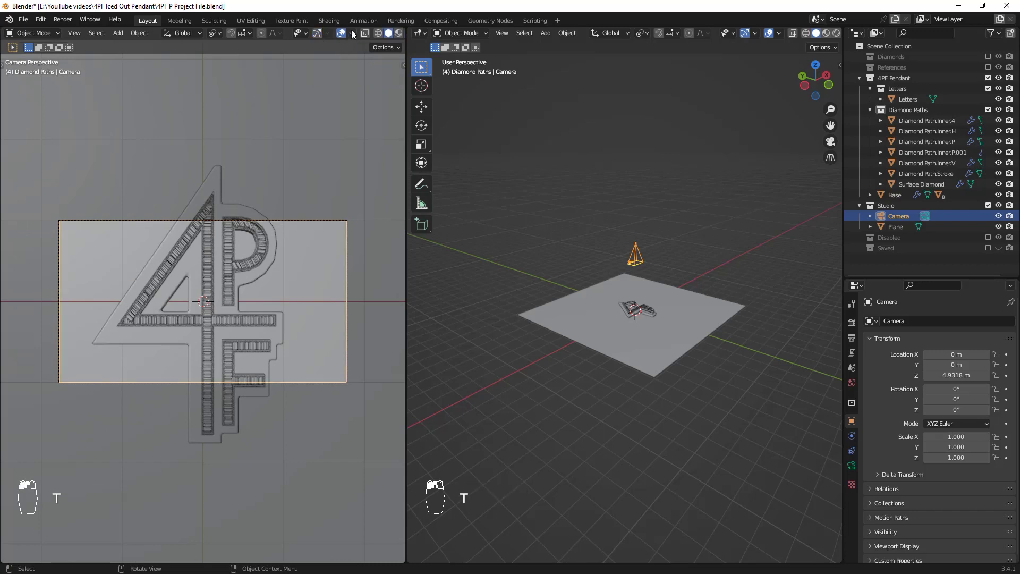
click(341, 33)
scroll(343, 37, up, 1)
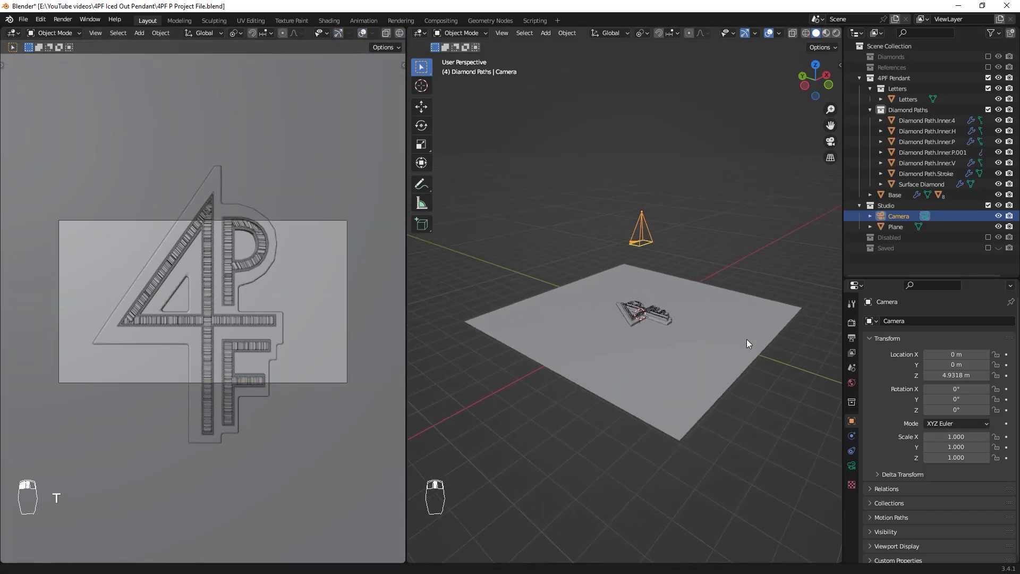
Set the camera's passepartout opacity to 1.000 in its viewport display settings
scroll(746, 339, up, 2)
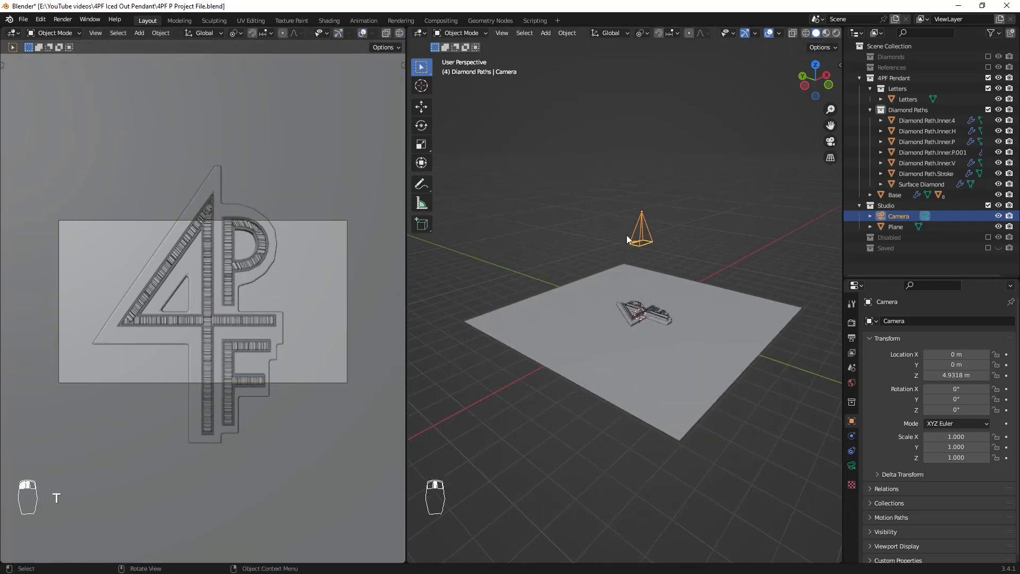
click(851, 466)
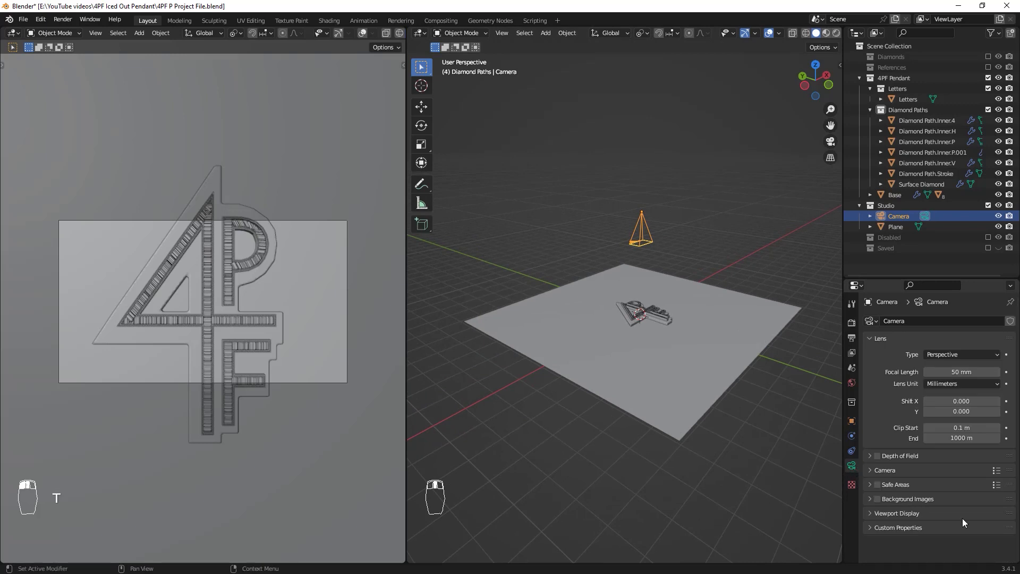
click(892, 513)
scroll(939, 418, down, 3)
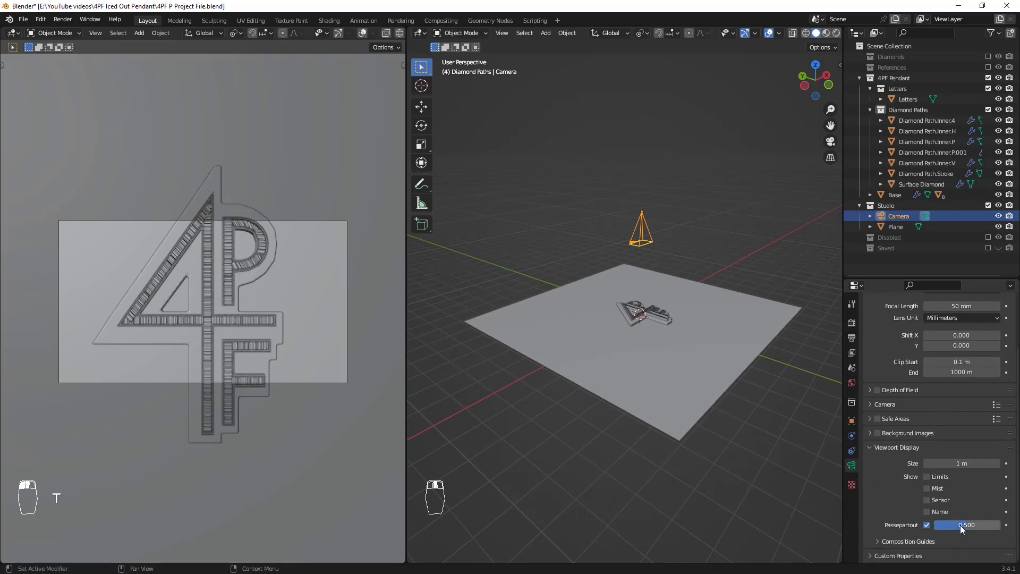
drag(955, 528, 1000, 526)
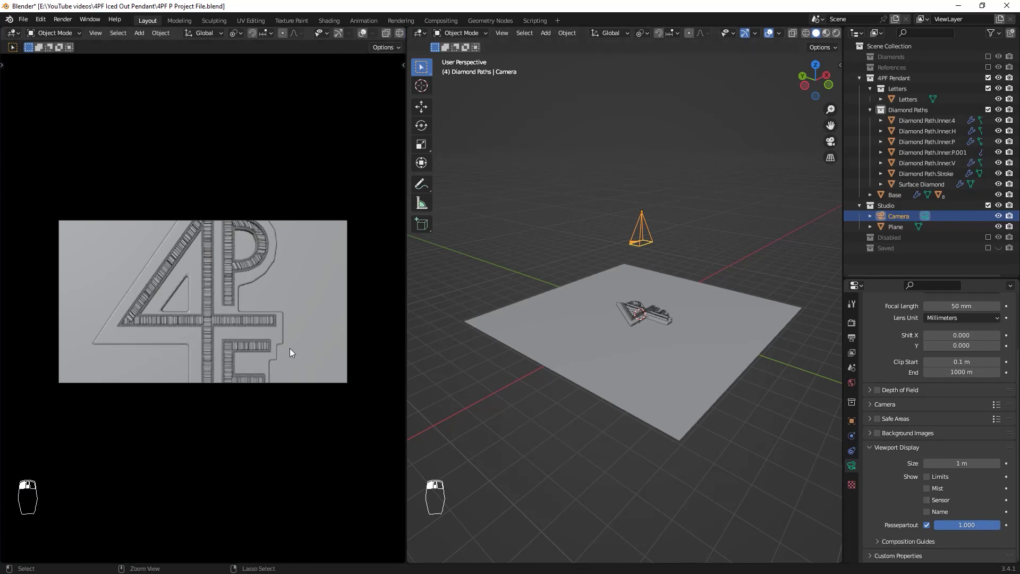
Raise the camera along Z in two moves until the whole pendant fits inside its frame with space around it
scroll(278, 322, up, 5)
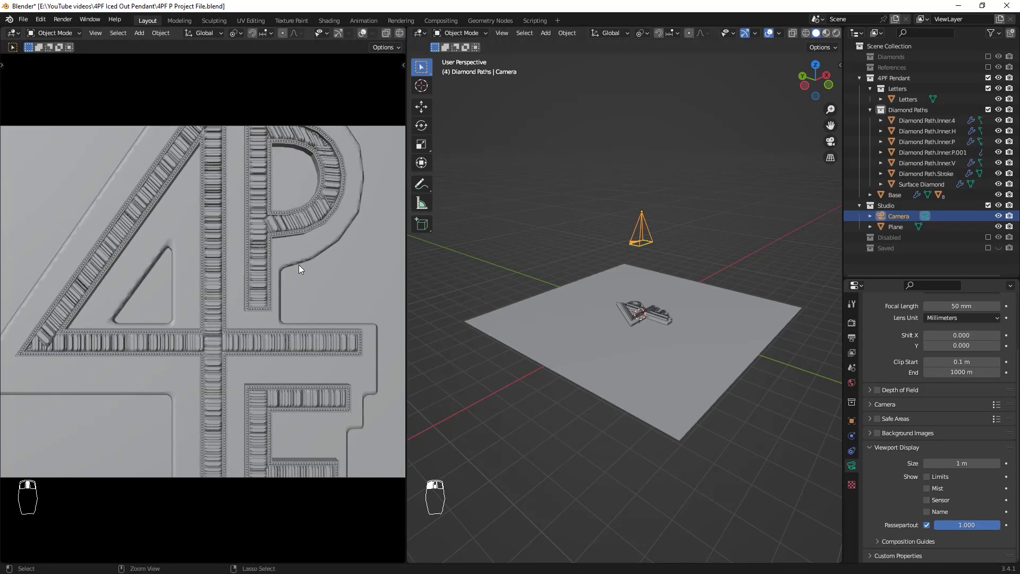
scroll(279, 336, down, 4)
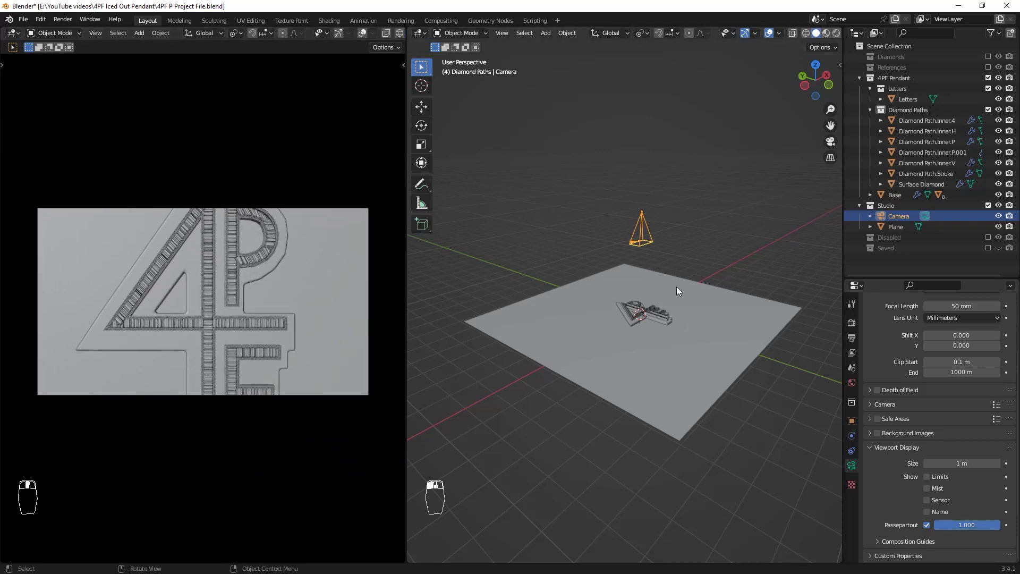
scroll(645, 314, down, 1)
key(g)
key(z)
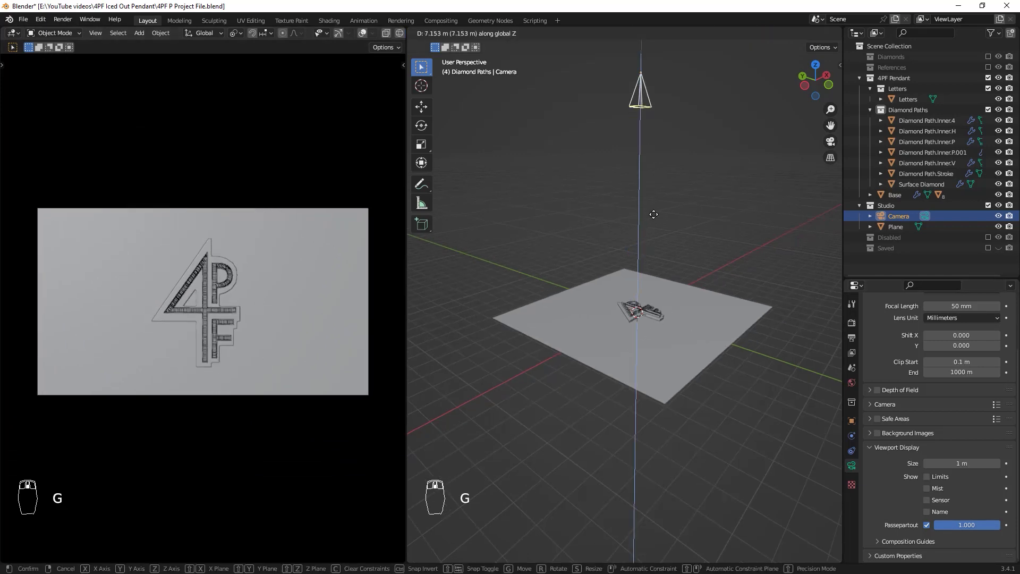
click(657, 101)
scroll(647, 241, down, 4)
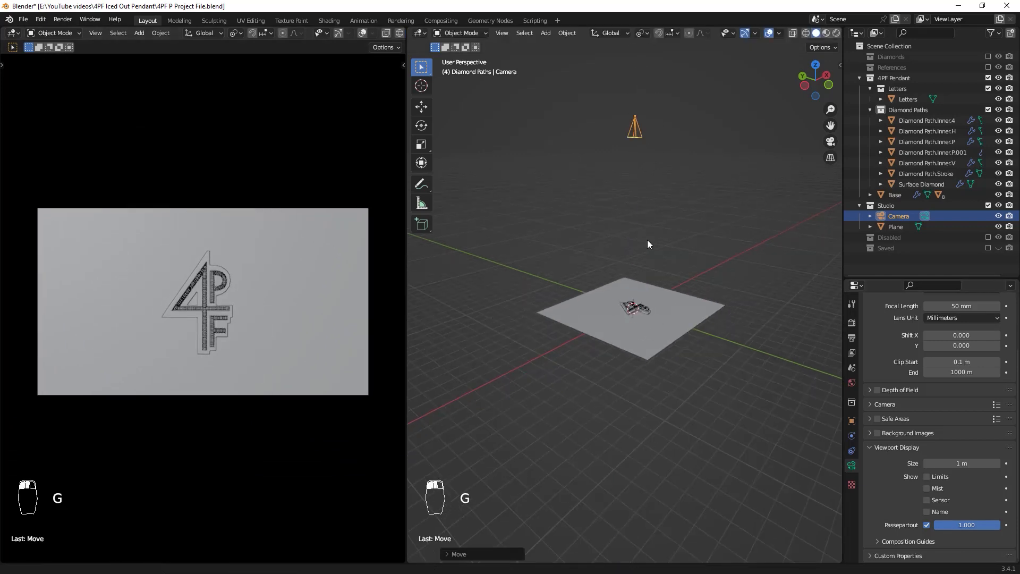
key(g)
key(z)
click(638, 289)
Set the camera's focal length to 85 mm
scroll(962, 380, up, 3)
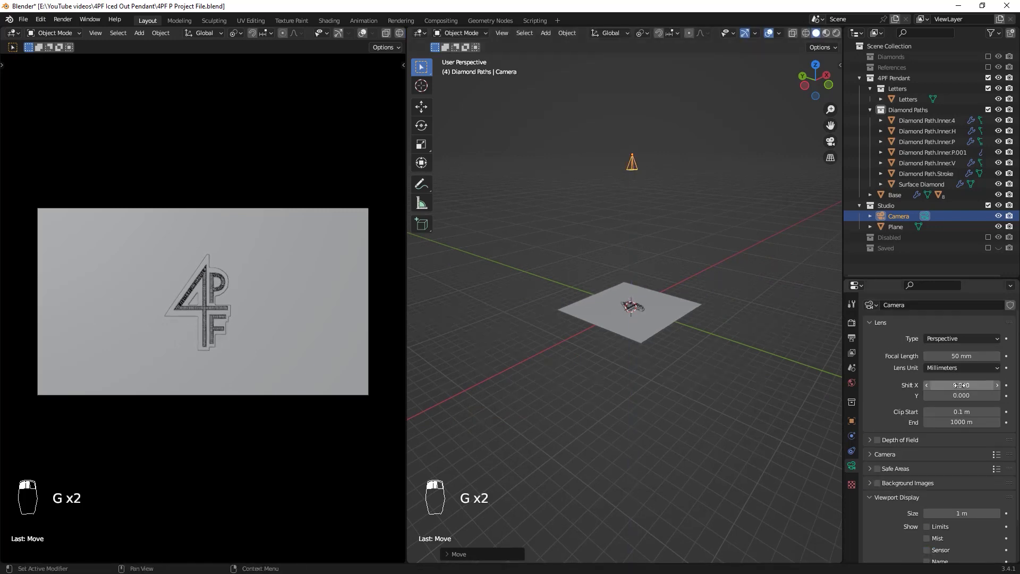
drag(955, 356, 991, 356)
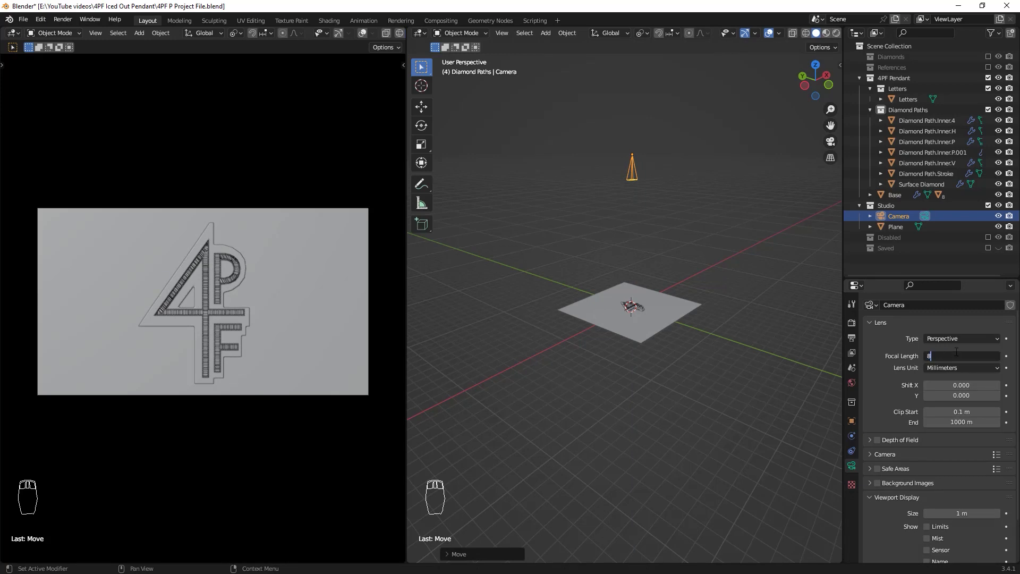
key(Return)
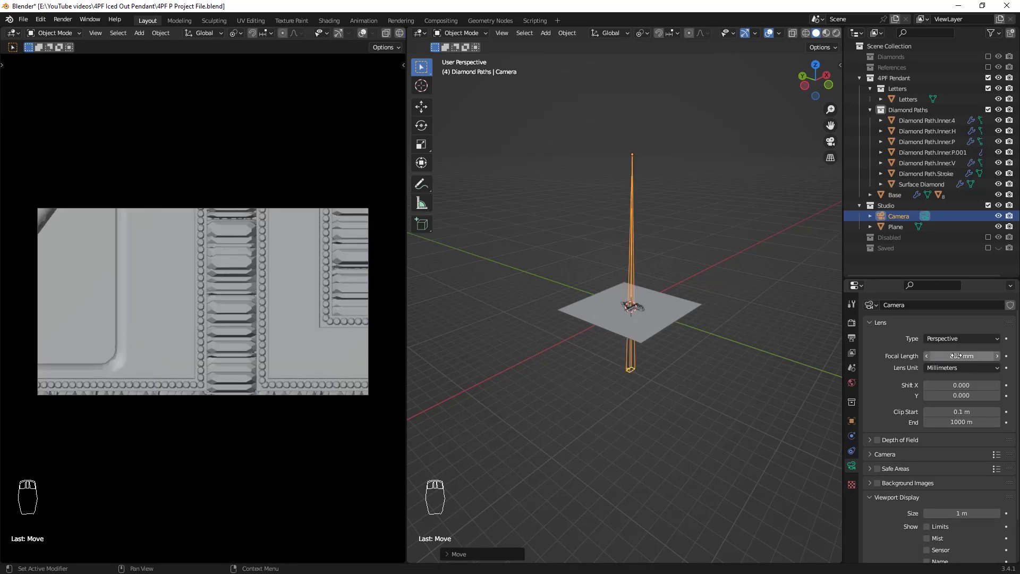
click(956, 355)
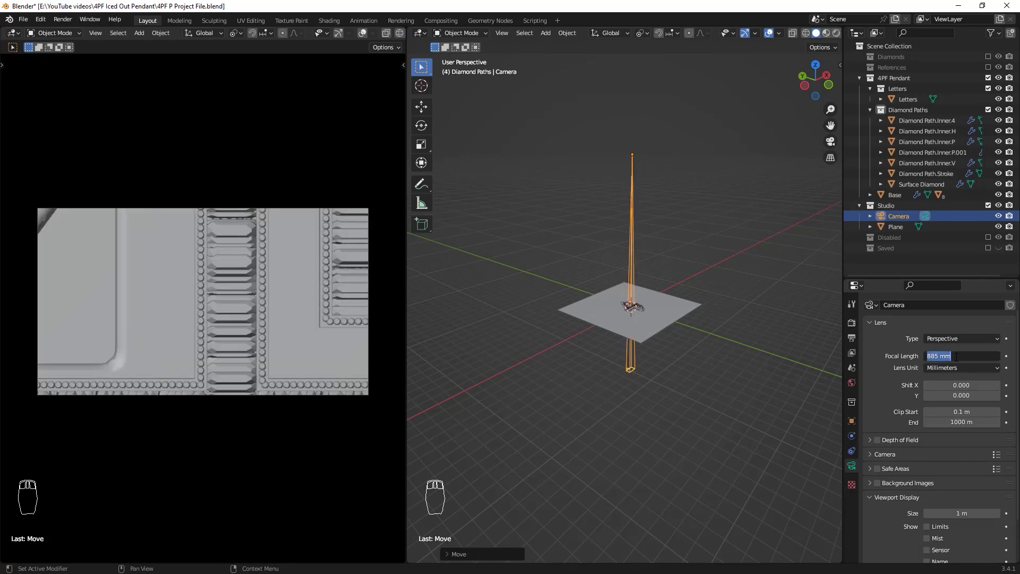
key(Return)
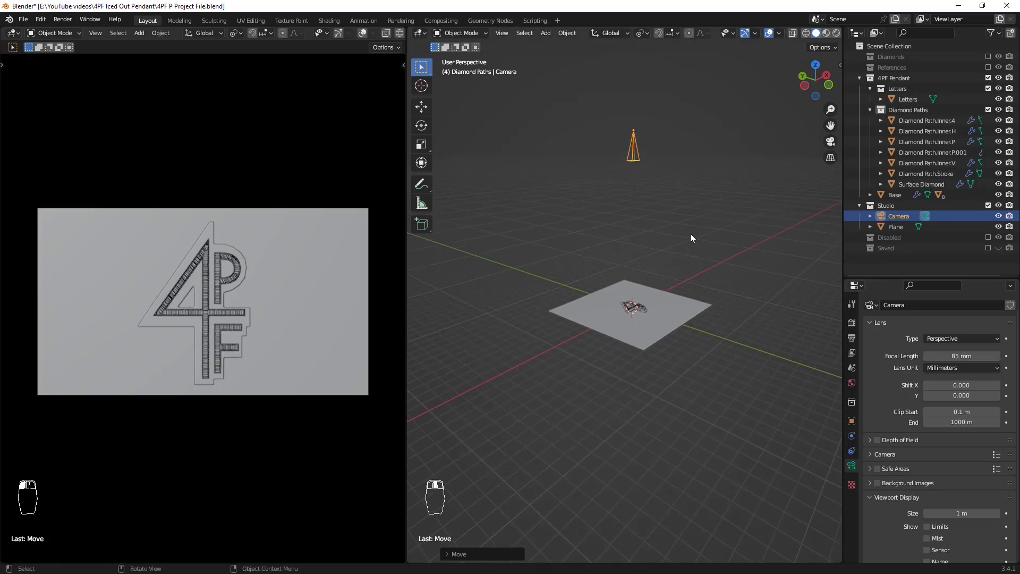
Add a Plain Axes empty at the pendant's centre
key(shift+a)
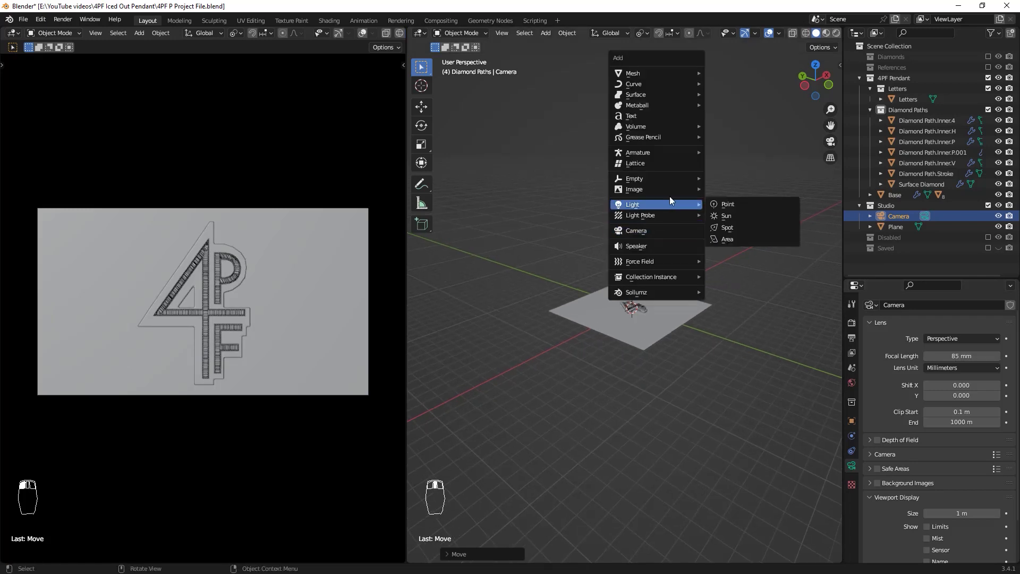
key(Escape)
key(shift+a)
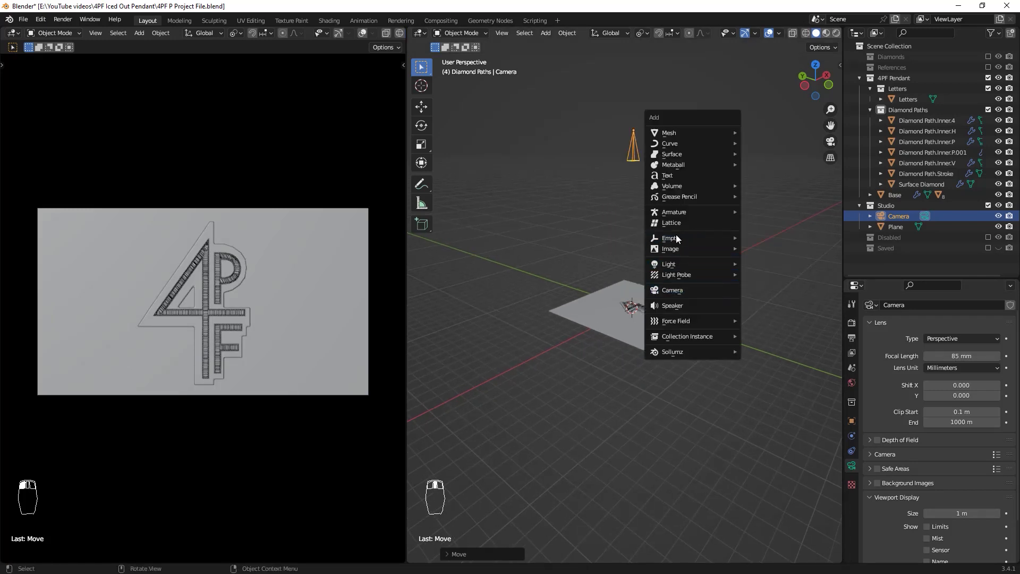
mouse_move(661, 237)
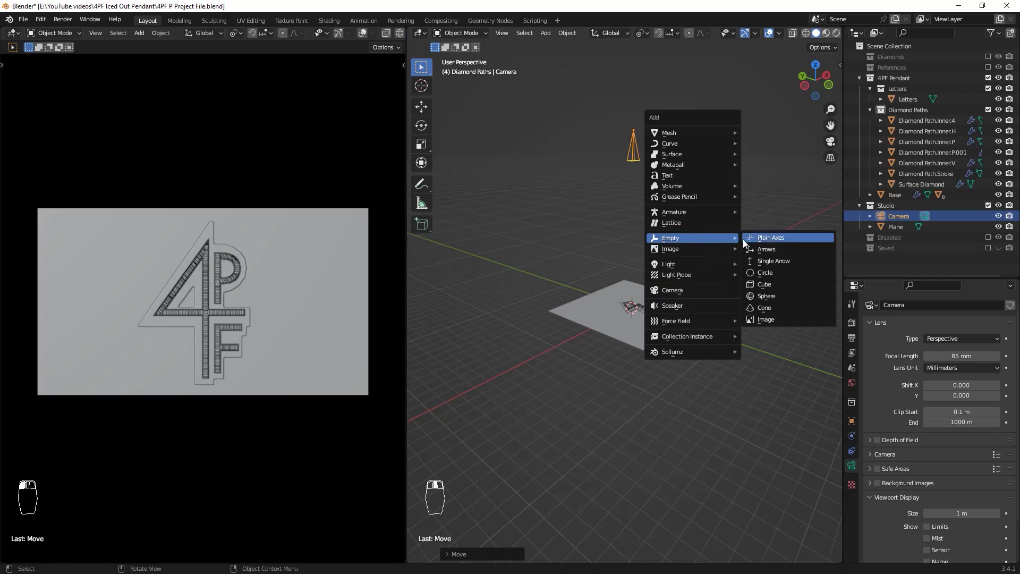
click(780, 237)
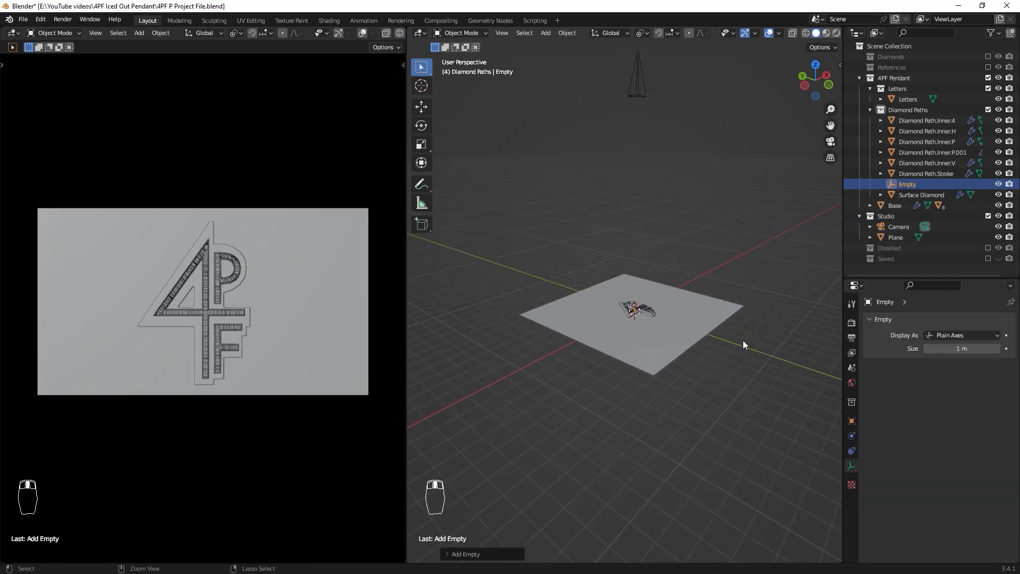
Try enlarging the empty's display size and undo the change
right_click(702, 285)
click(702, 282)
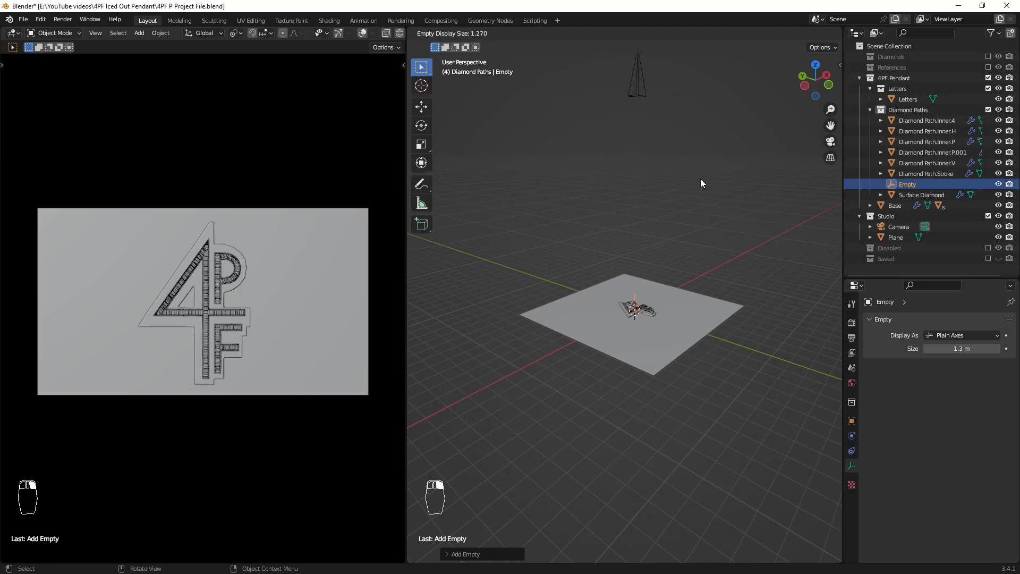
click(696, 135)
key(ctrl+z)
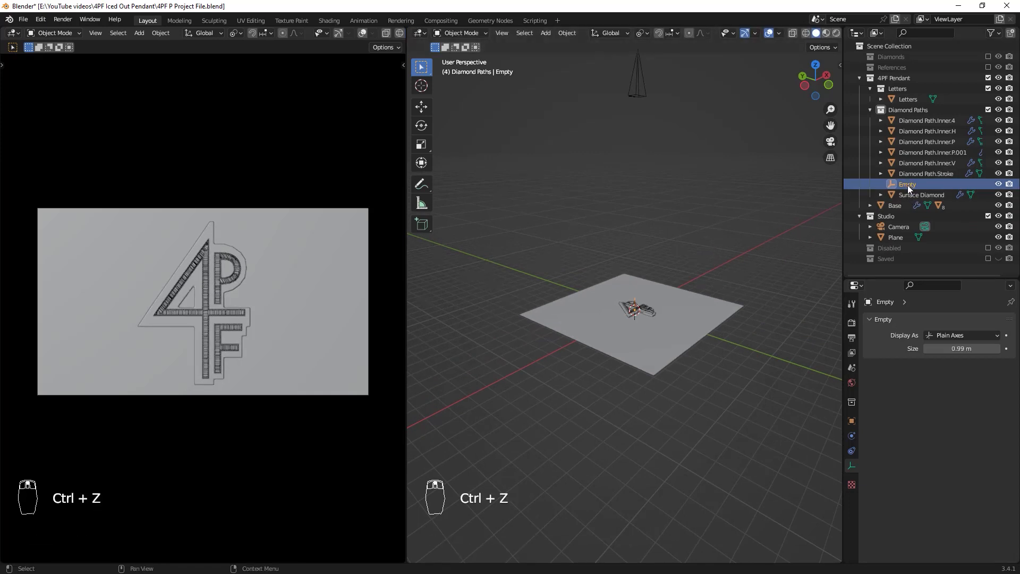
Move the empty into the Studio collection and give the camera a Track To constraint with the empty as target
drag(907, 185, 895, 217)
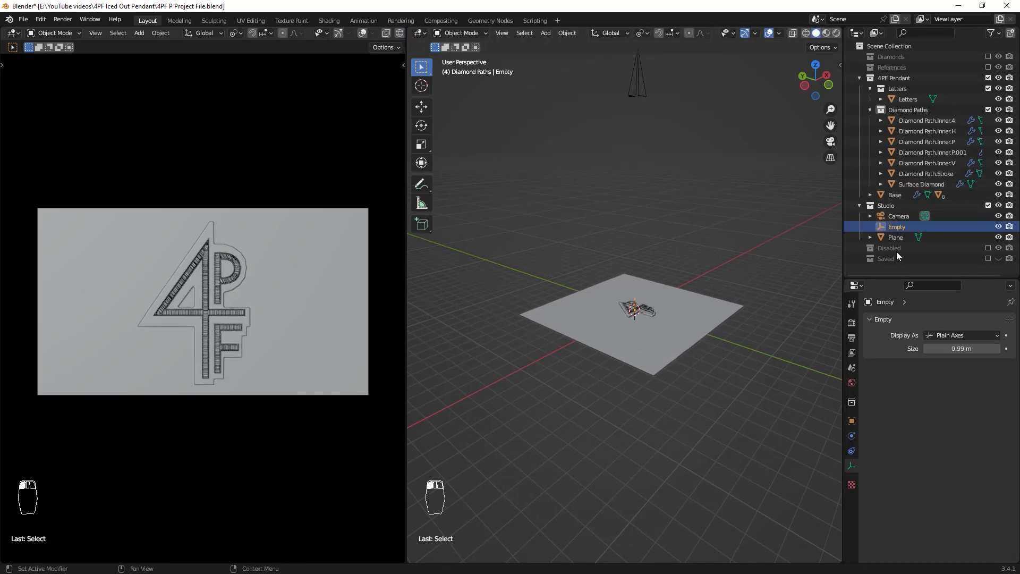
click(897, 215)
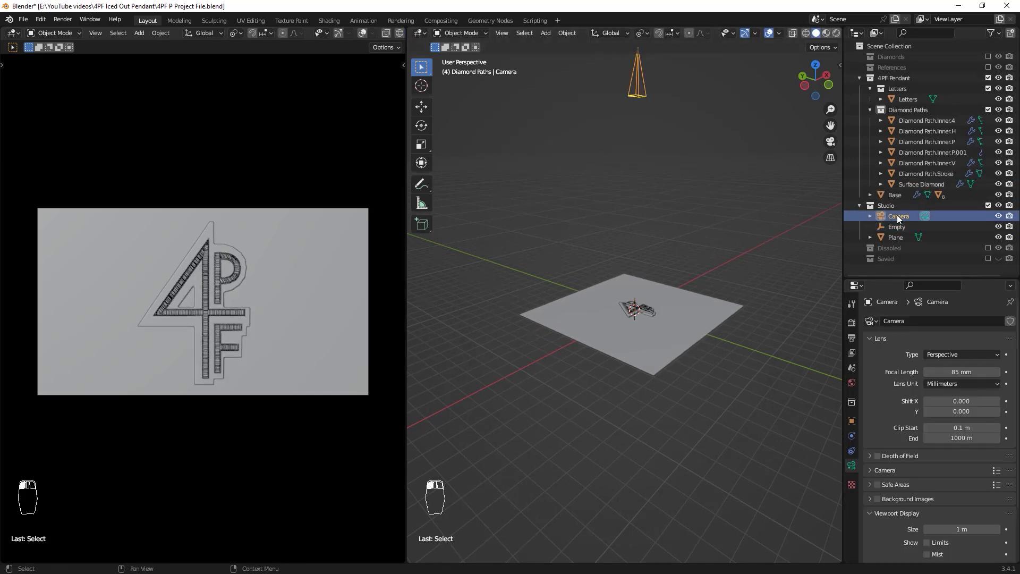
click(853, 451)
click(893, 320)
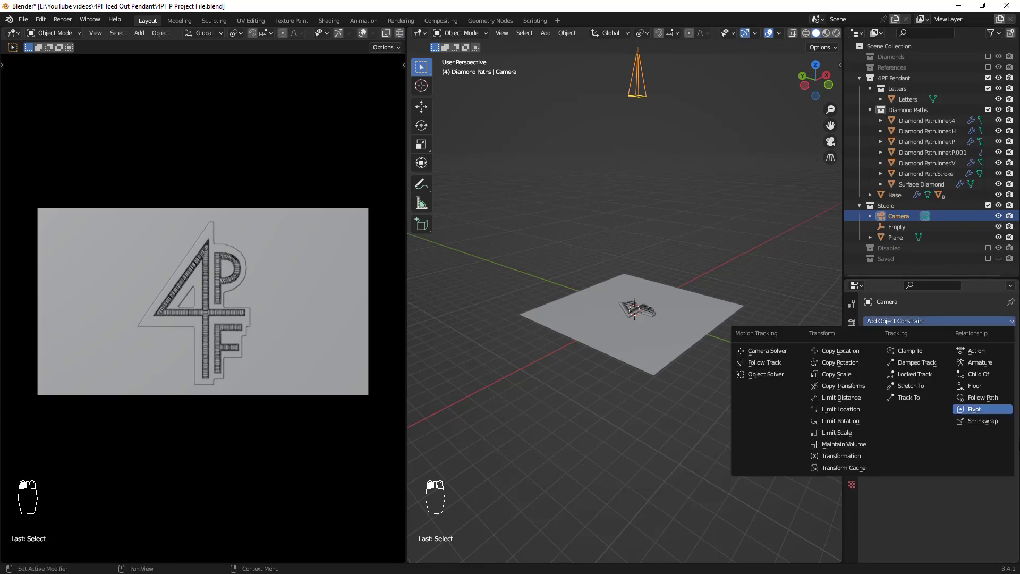
click(904, 396)
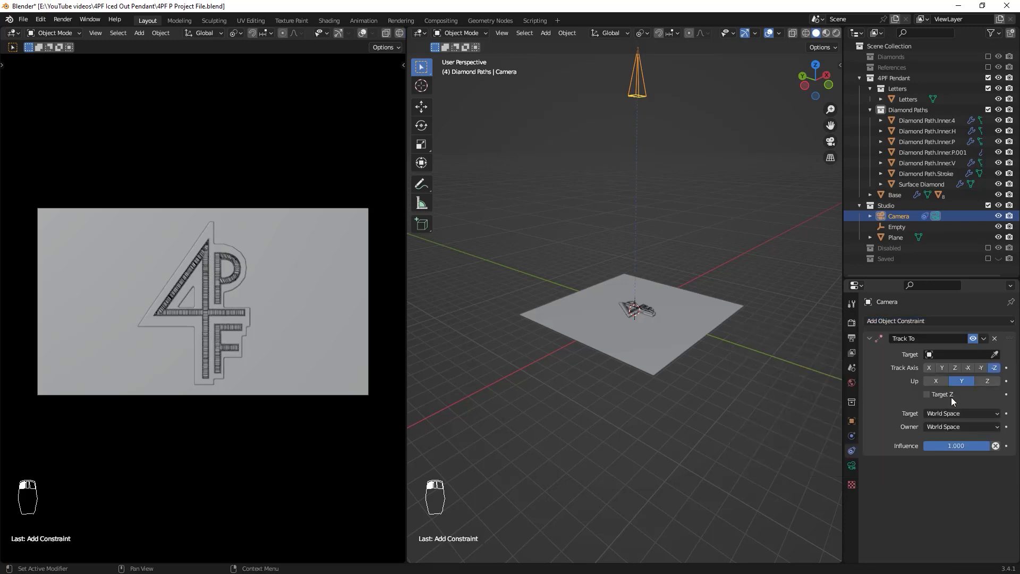
click(994, 354)
click(896, 222)
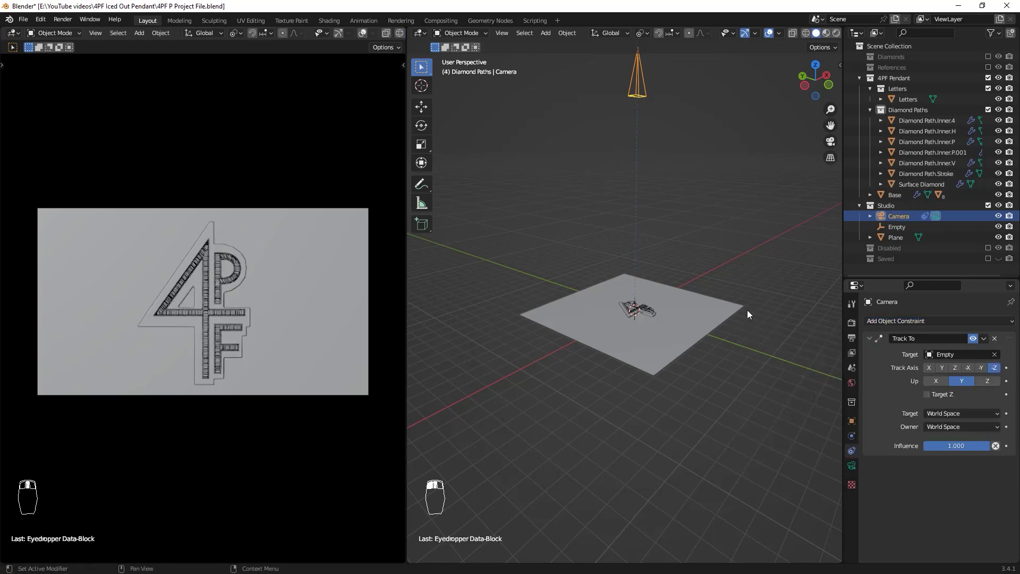
Move the camera down close to the pendant so it frames the pendant from an angle
click(650, 88)
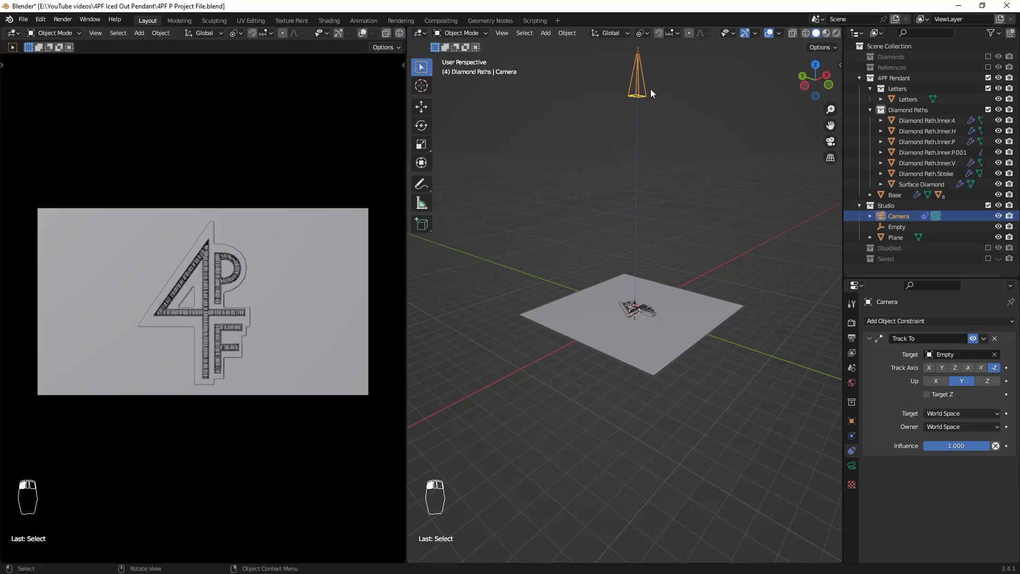
middle_drag(650, 88, 692, 234)
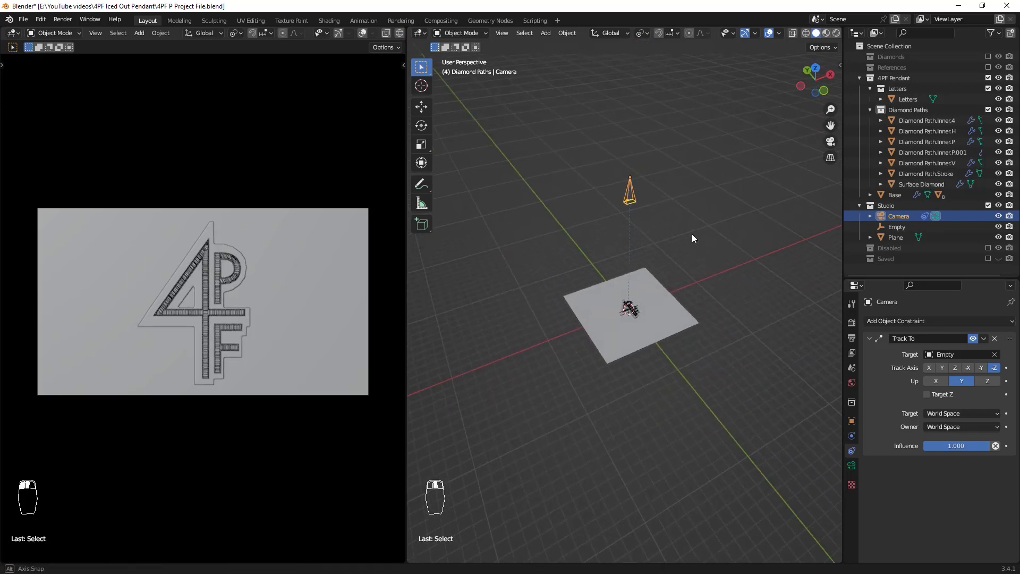
key(g)
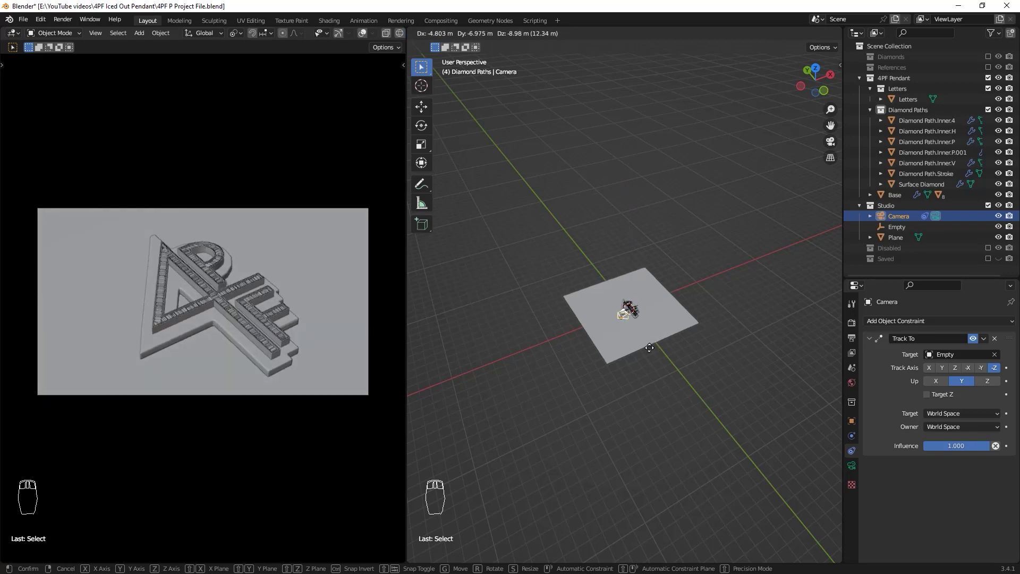
click(660, 340)
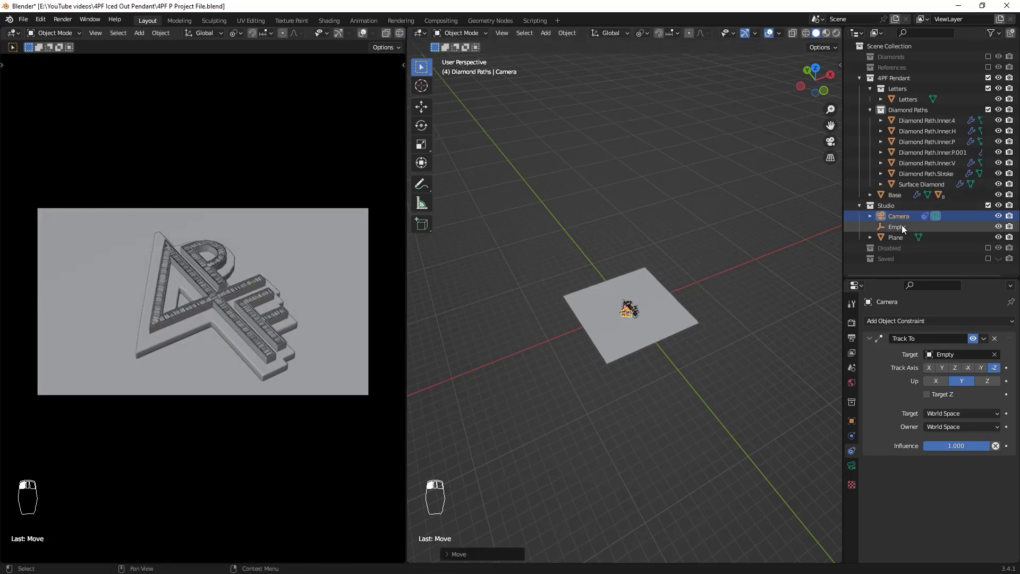
Try moving the empty to shift where the camera aims
click(901, 226)
scroll(680, 342, up, 2)
key(g)
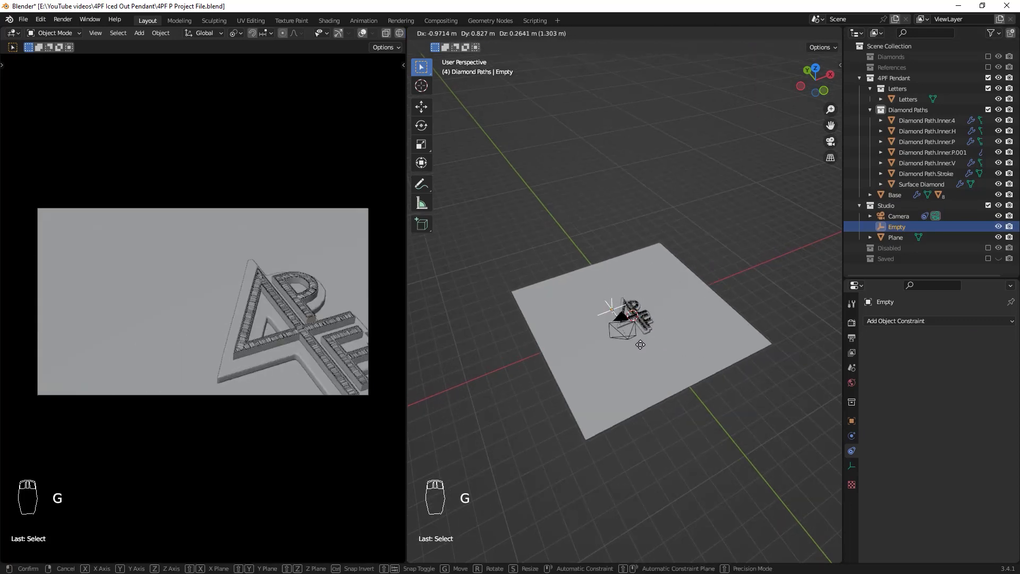
click(667, 346)
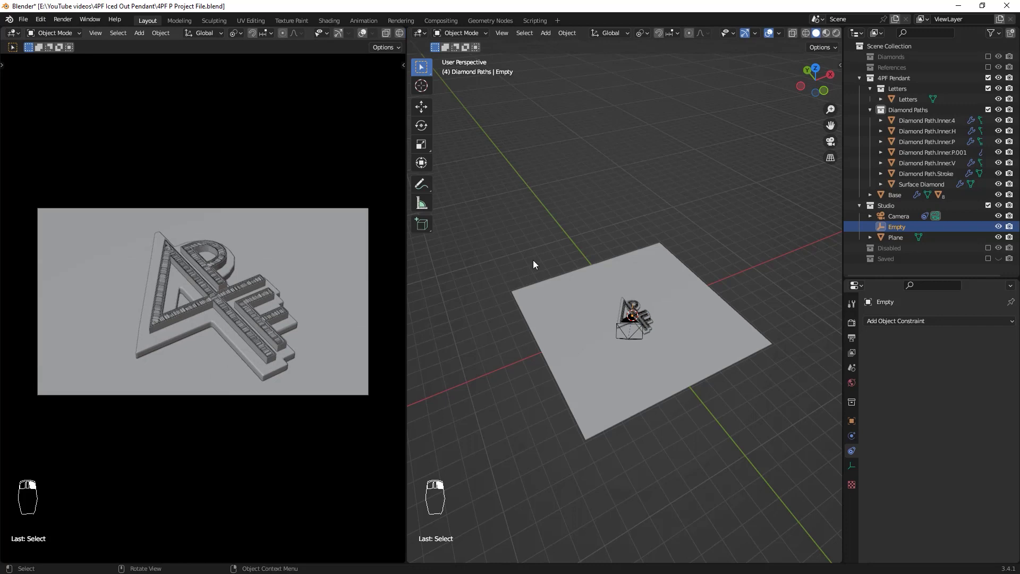
Reposition the camera beside the pendant to adjust its angled framing
click(636, 328)
key(g)
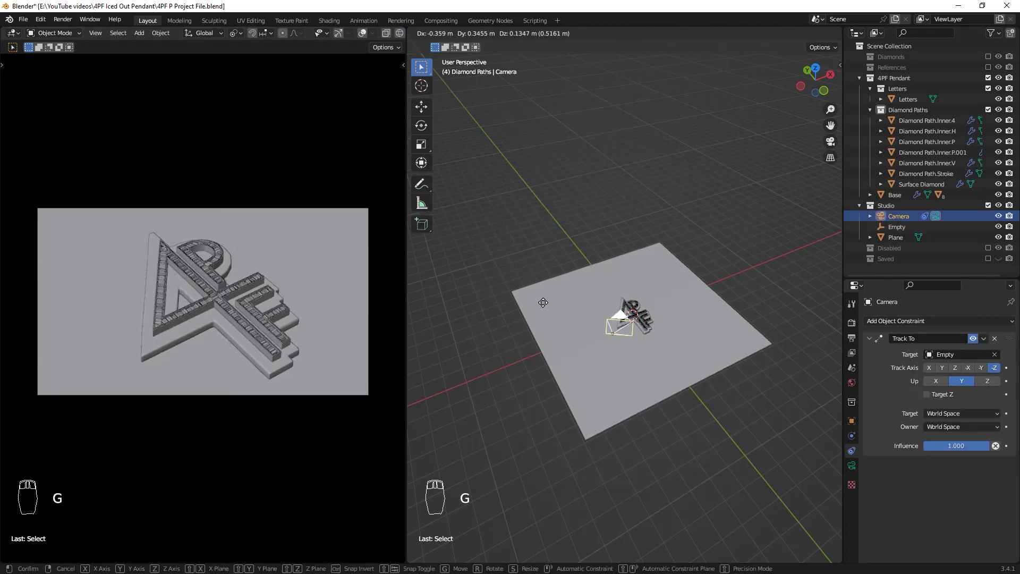
click(641, 404)
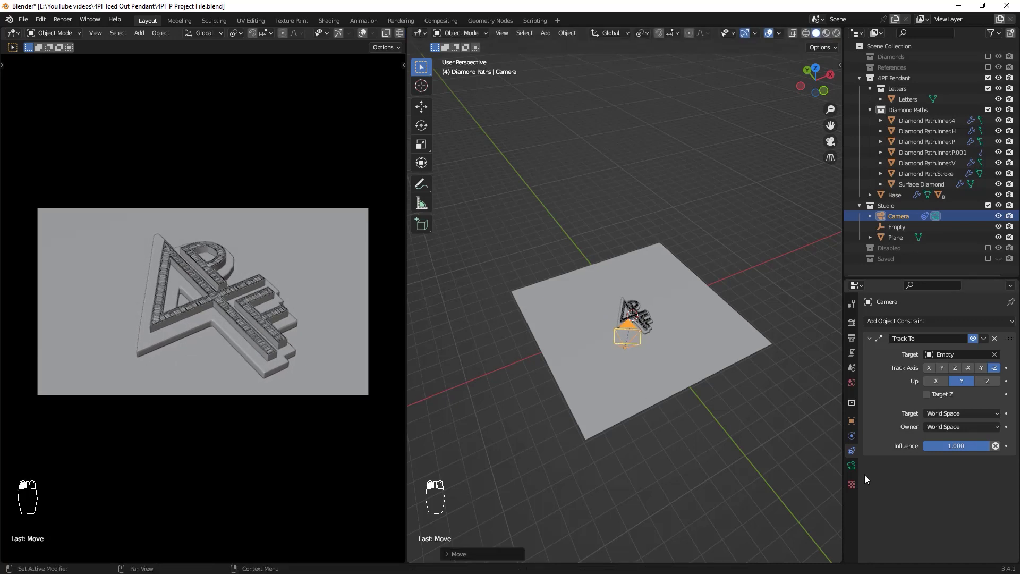
Set the camera's focal length to 90.1 mm
click(852, 465)
drag(963, 372, 996, 372)
key(KP_0)
key(KP_0)
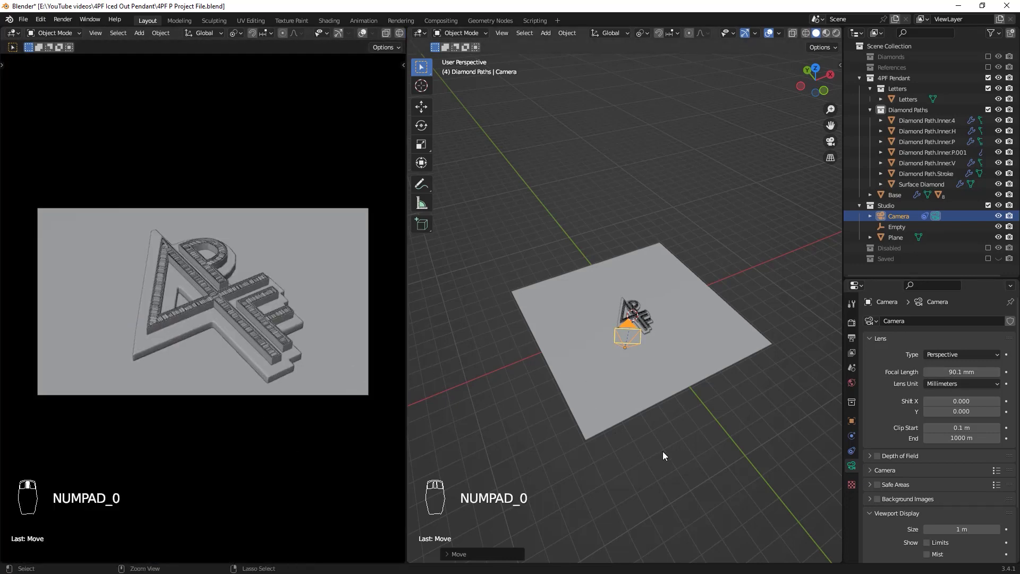
Move the camera slightly around and above the pendant for a less steeply angled shot of its face
scroll(664, 449, up, 2)
key(g)
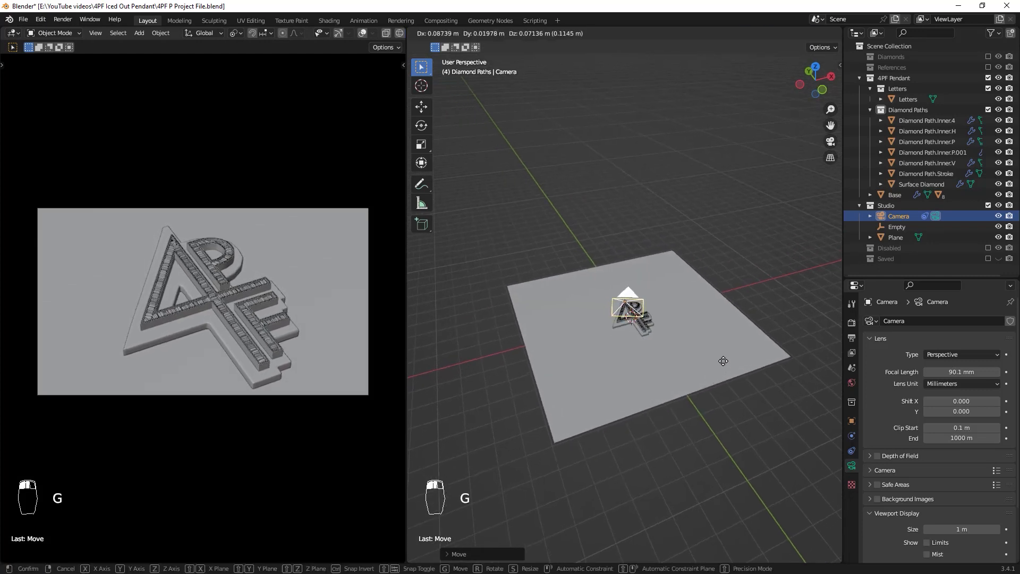
click(743, 357)
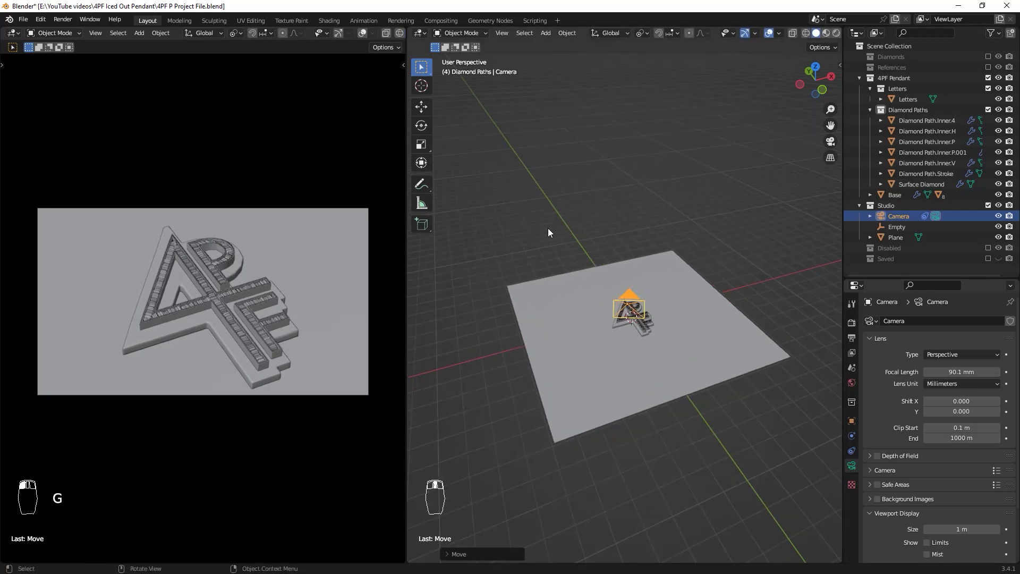
middle_drag(726, 390, 694, 387)
Select the ground plane and split the camera viewport horizontally, enlarging the camera frame in the upper half
click(677, 344)
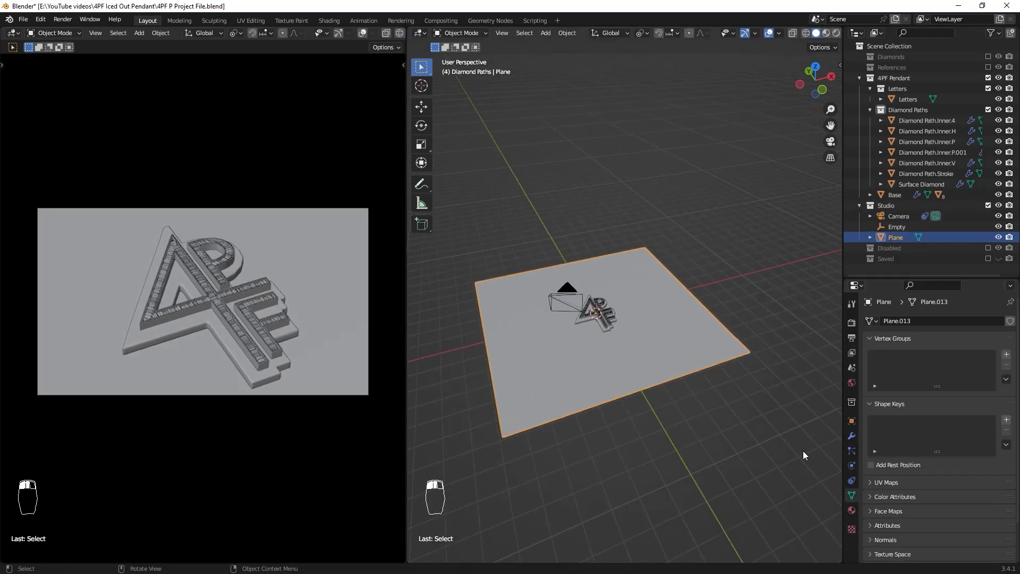
middle_drag(802, 450, 713, 318)
middle_drag(602, 359, 371, 357)
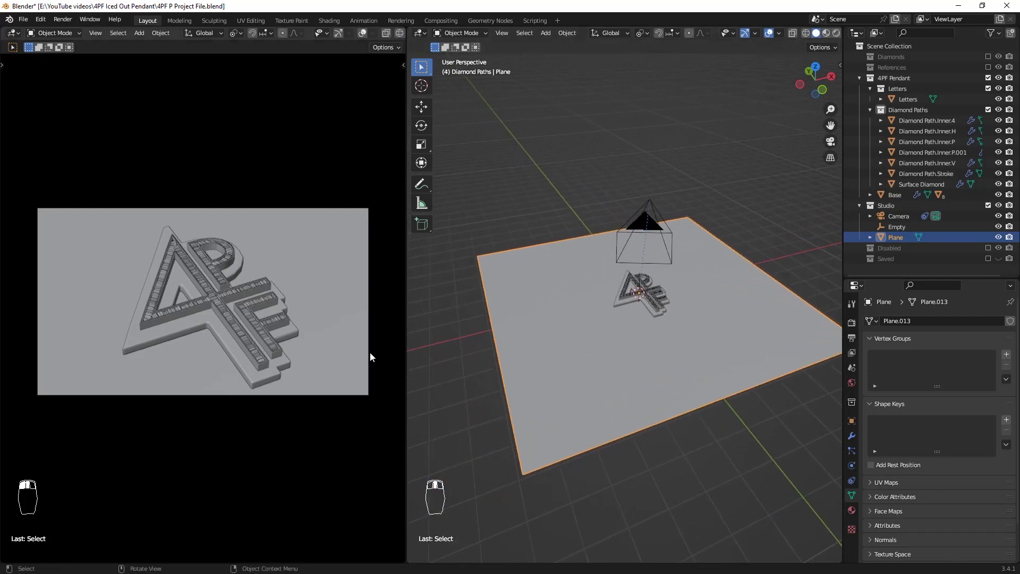
right_click(406, 298)
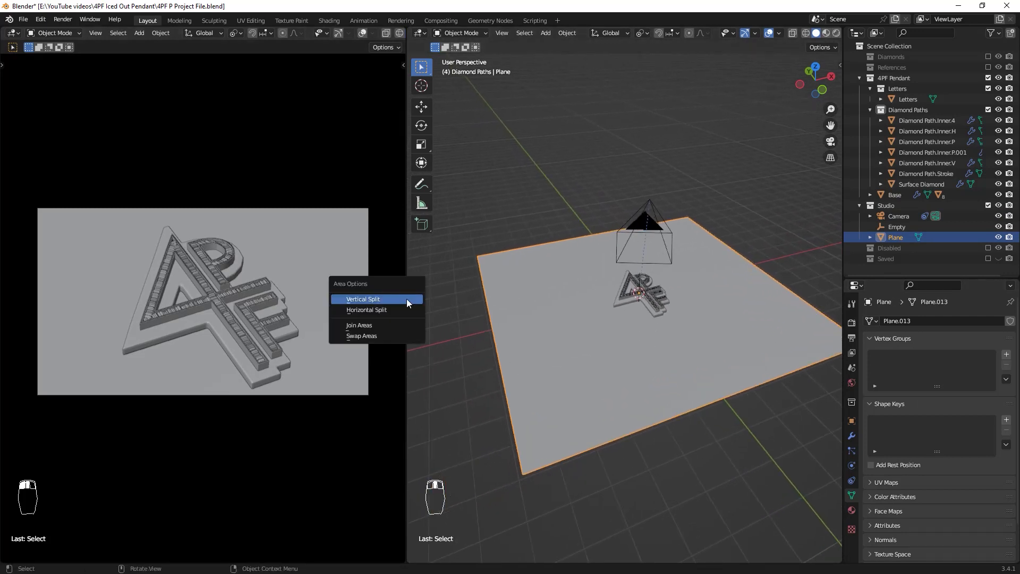
click(351, 310)
click(177, 312)
scroll(234, 214, up, 3)
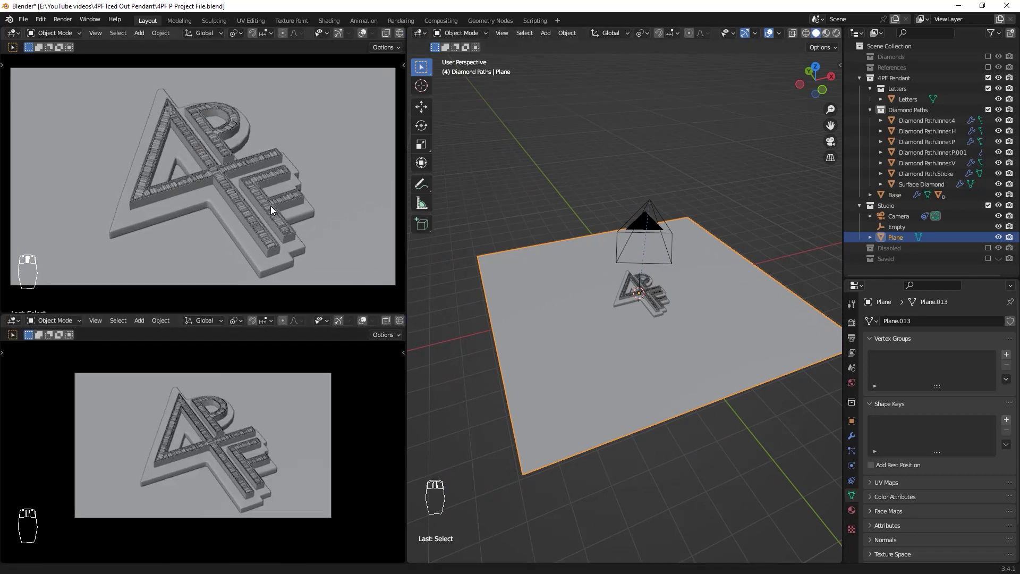
Turn the lower half of the split area into a Shader Editor and hide its sidebar
click(12, 320)
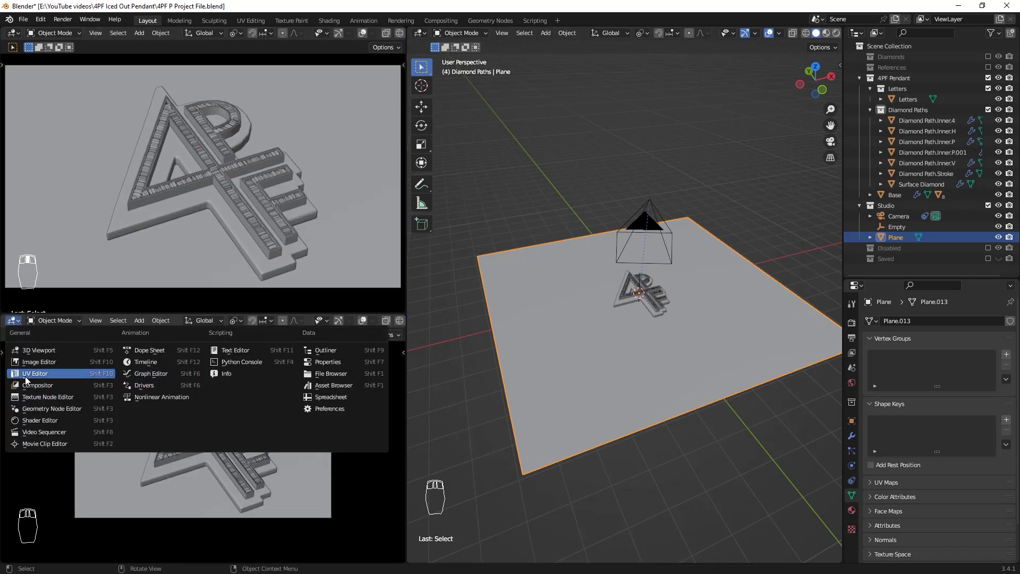
click(43, 419)
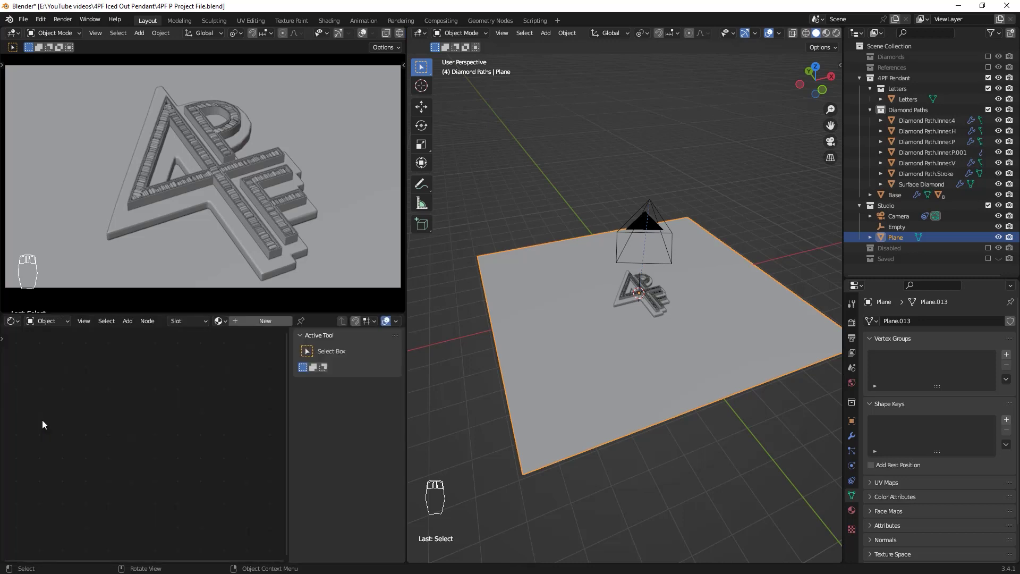
key(n)
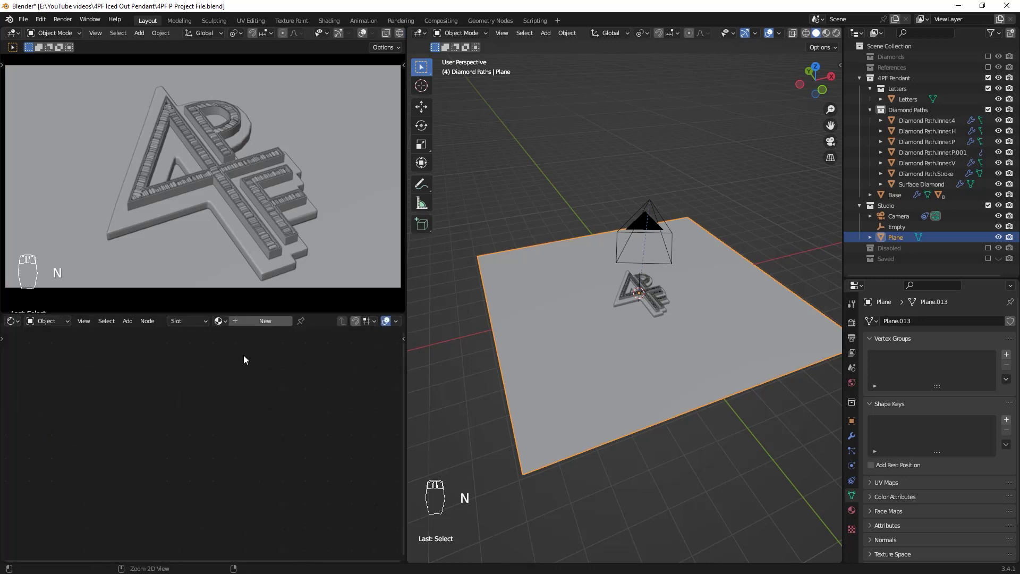
Create a new material for the ground plane and name it Ground
click(265, 321)
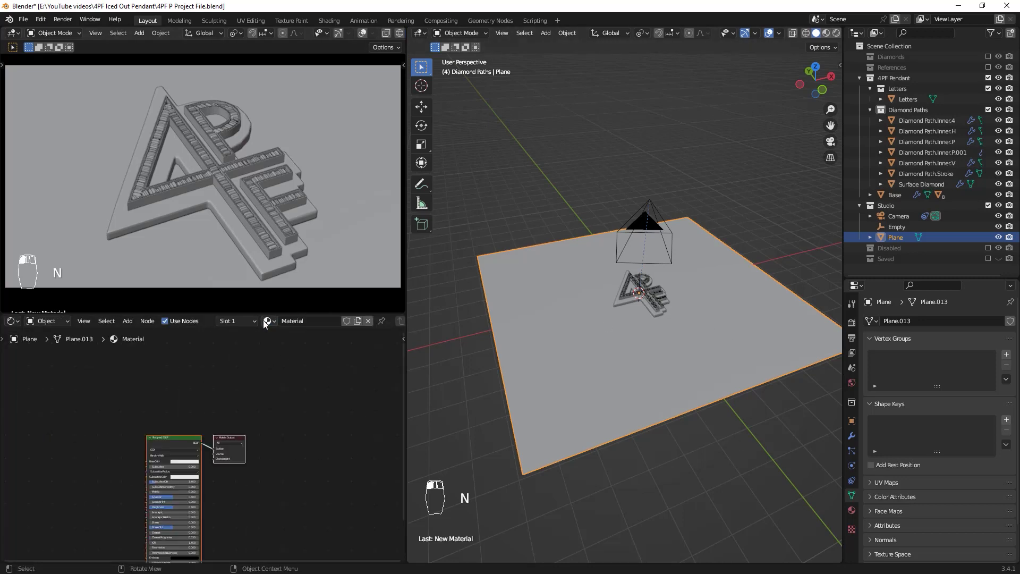
key(Home)
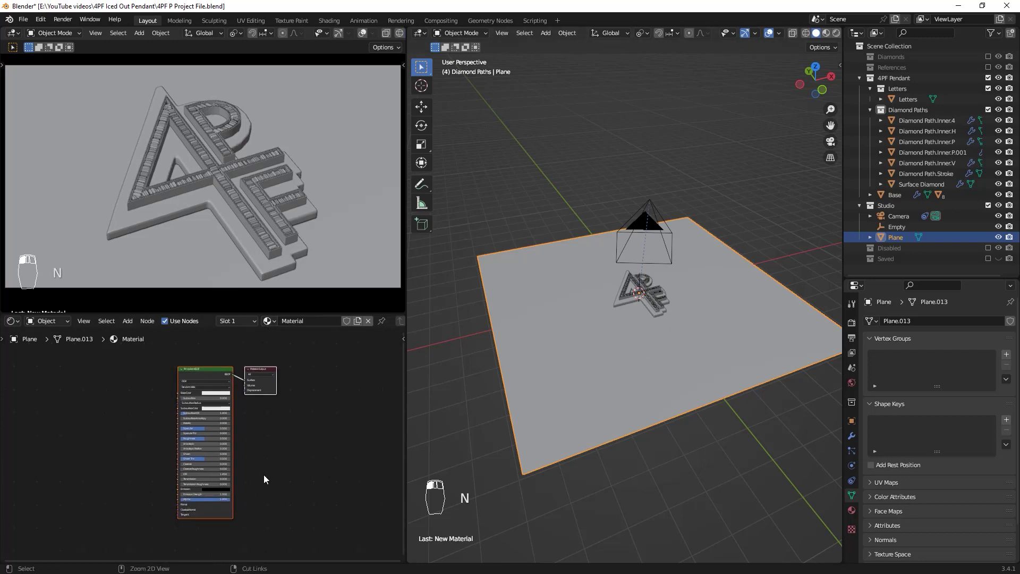
double_click(317, 321)
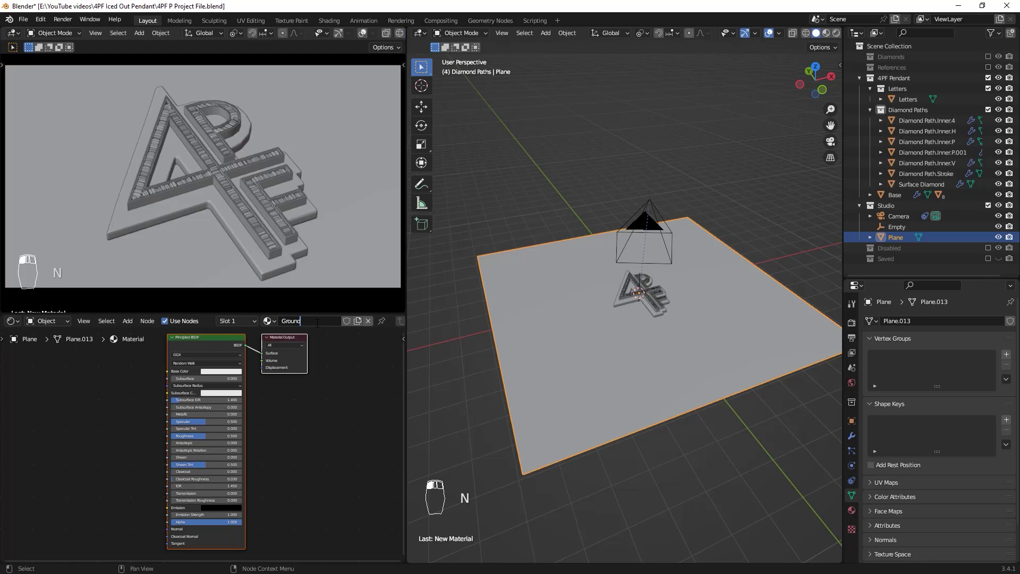
key(Return)
Deselect the plane and switch the camera view to Material Preview shading
click(295, 269)
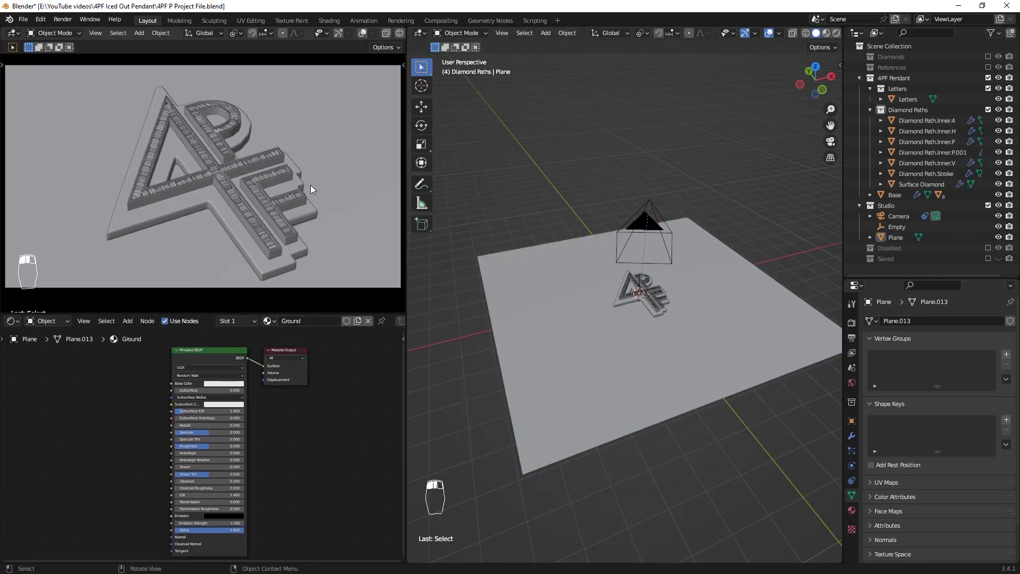
key(z)
click(297, 211)
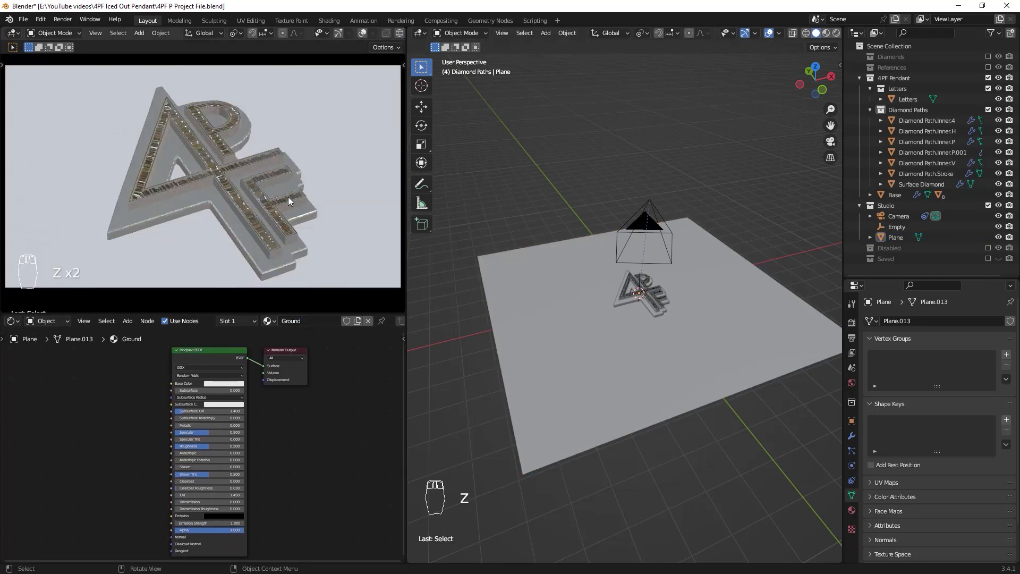
key(z)
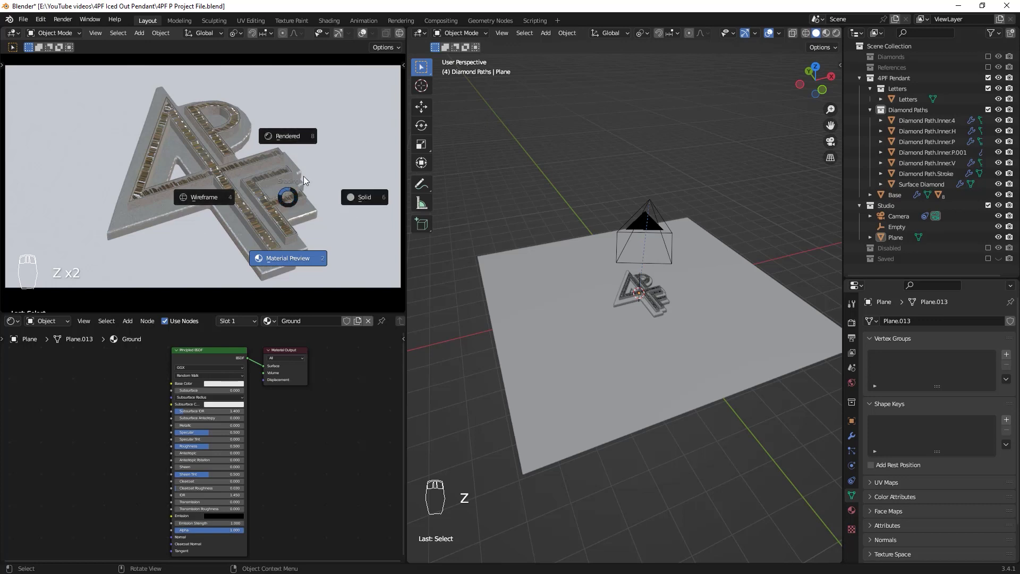
click(289, 268)
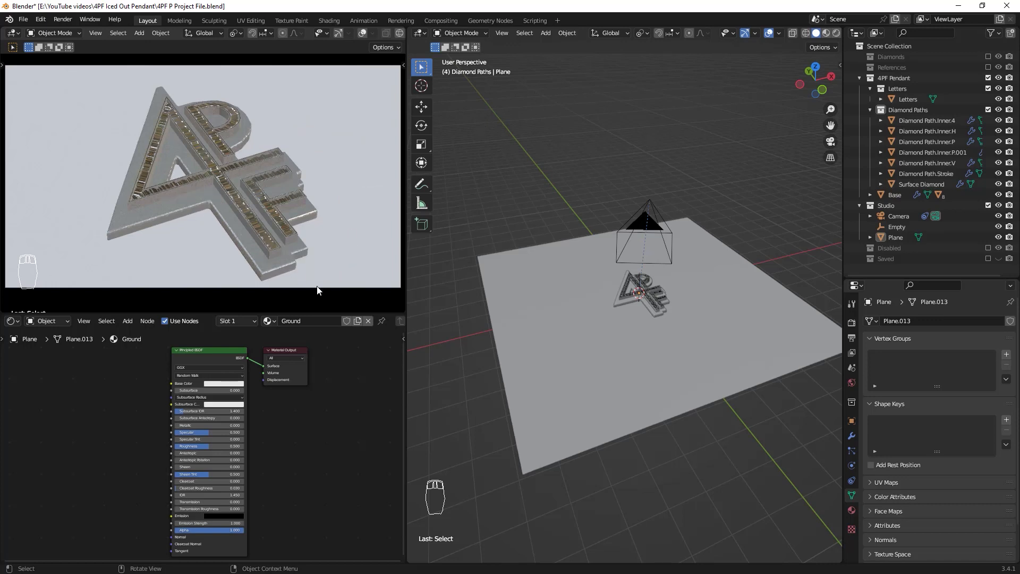
Add a Noise Texture node before the Principled BSDF in the Ground material
middle_drag(230, 477, 274, 411)
middle_drag(200, 437, 312, 419)
key(shift+a)
key(shift+a)
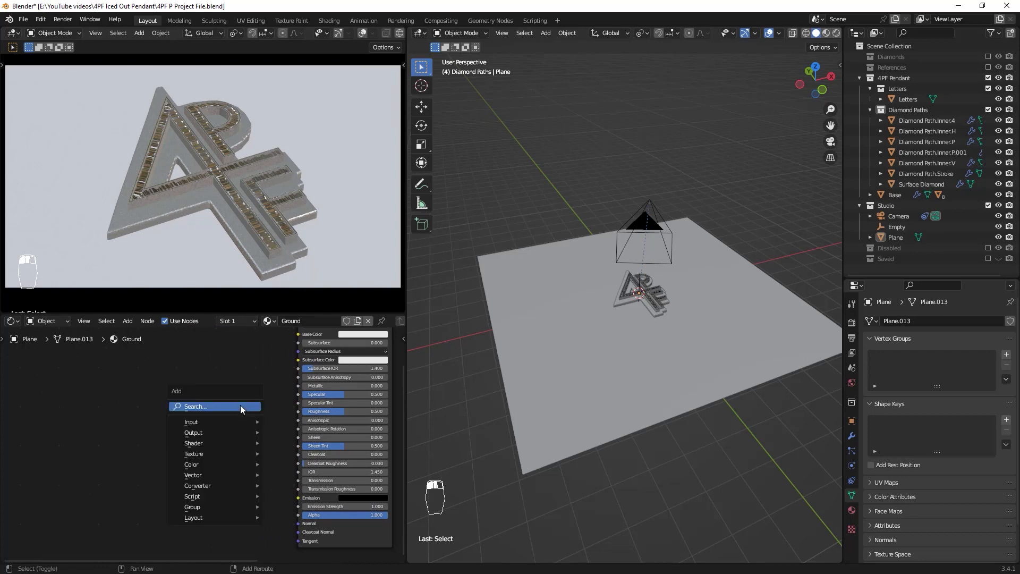
click(230, 407)
text(no)
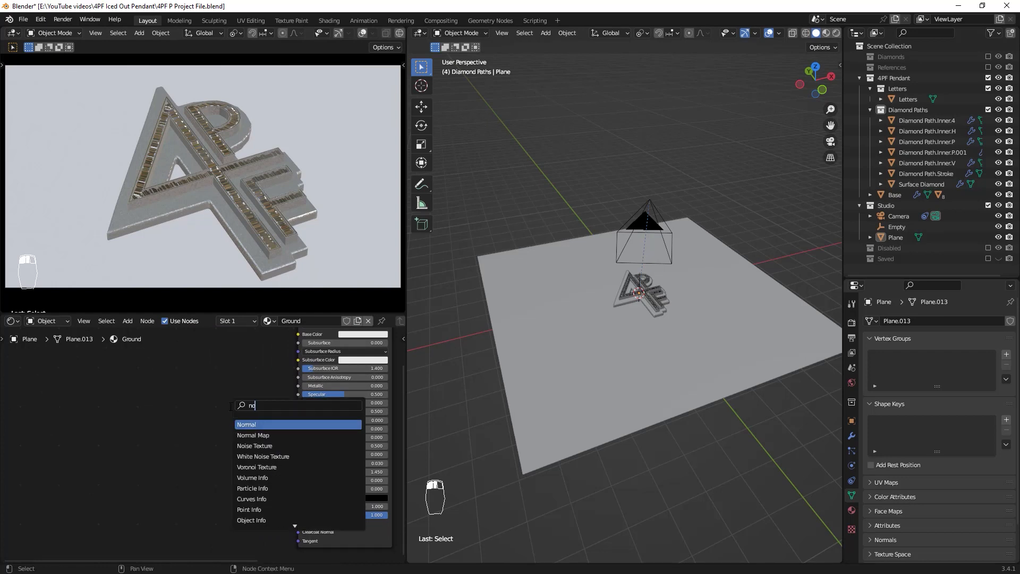
click(254, 445)
click(172, 404)
Add a Musgrave Texture node below the Noise Texture node
key(shift+a)
click(240, 377)
text(m)
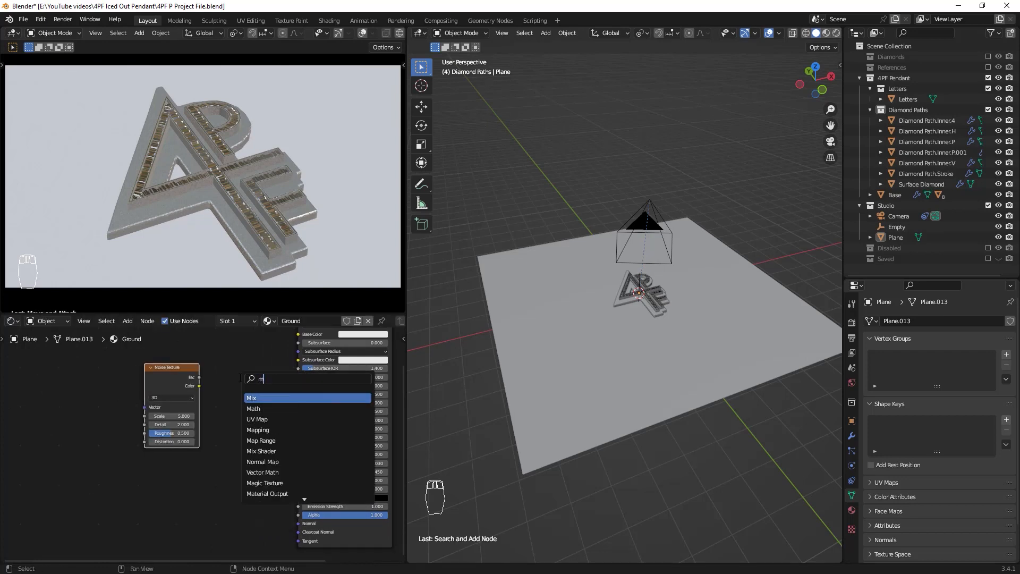
text(usgr)
key(Return)
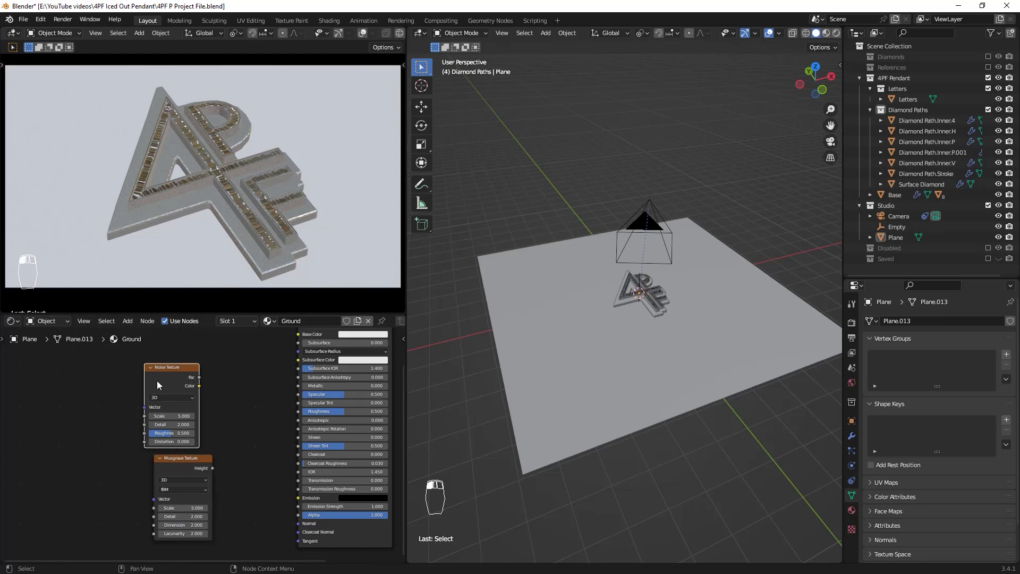
Add Texture Coordinate and Mapping nodes feeding the Noise Texture and space them away from it
drag(180, 380, 175, 372)
key(ctrl+t)
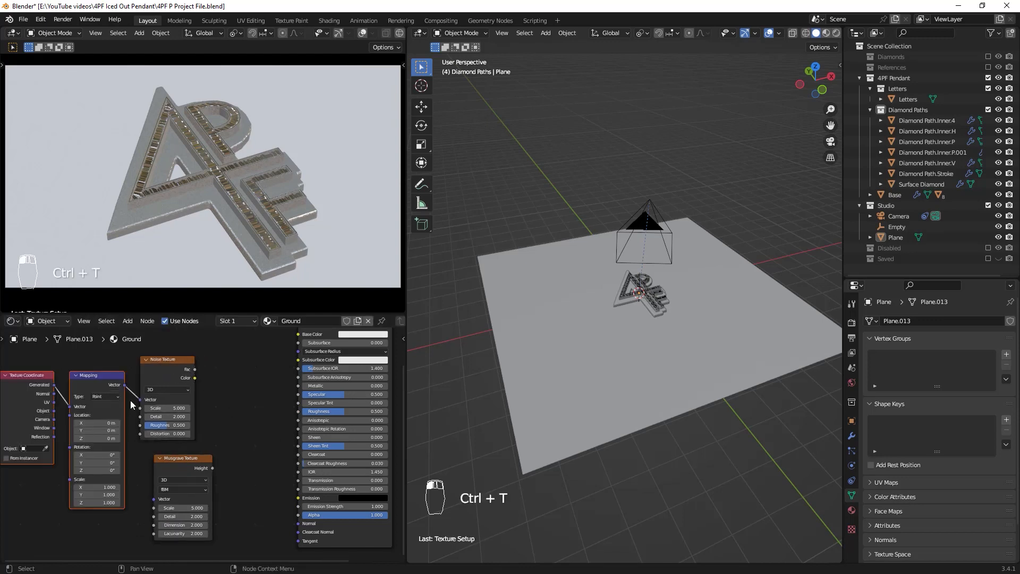
key(ctrl+z)
drag(209, 378, 131, 379)
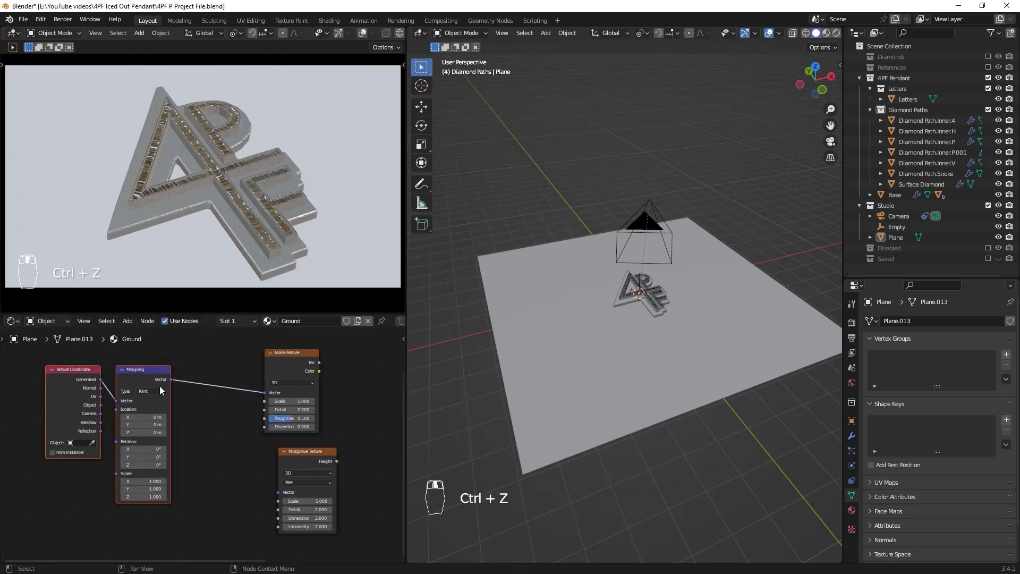
Link the Mapping node's Vector output to the Musgrave Texture and line that node up under the Noise Texture
middle_drag(252, 425, 234, 434)
click(88, 423)
drag(260, 474, 252, 473)
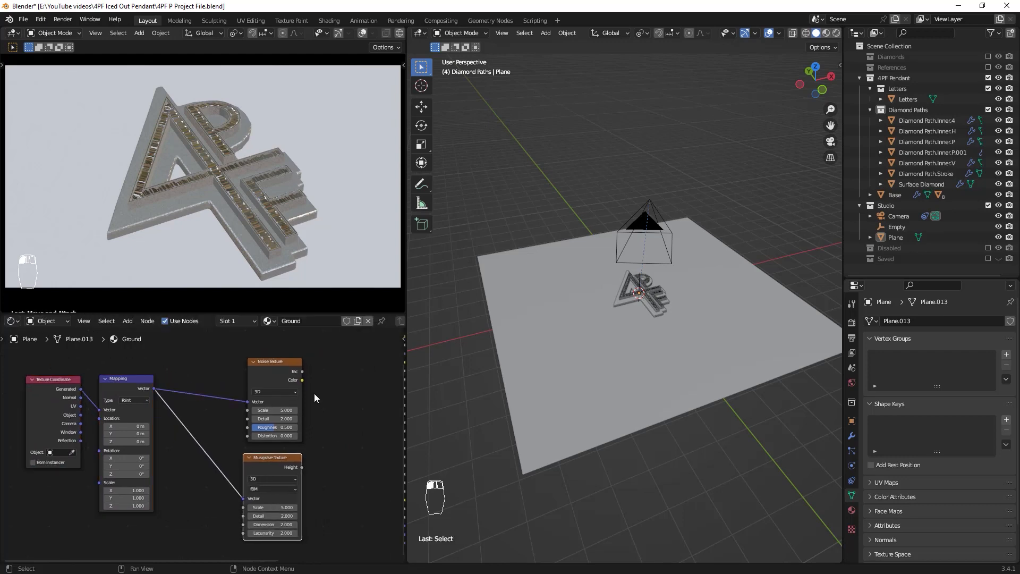
middle_drag(319, 397, 282, 409)
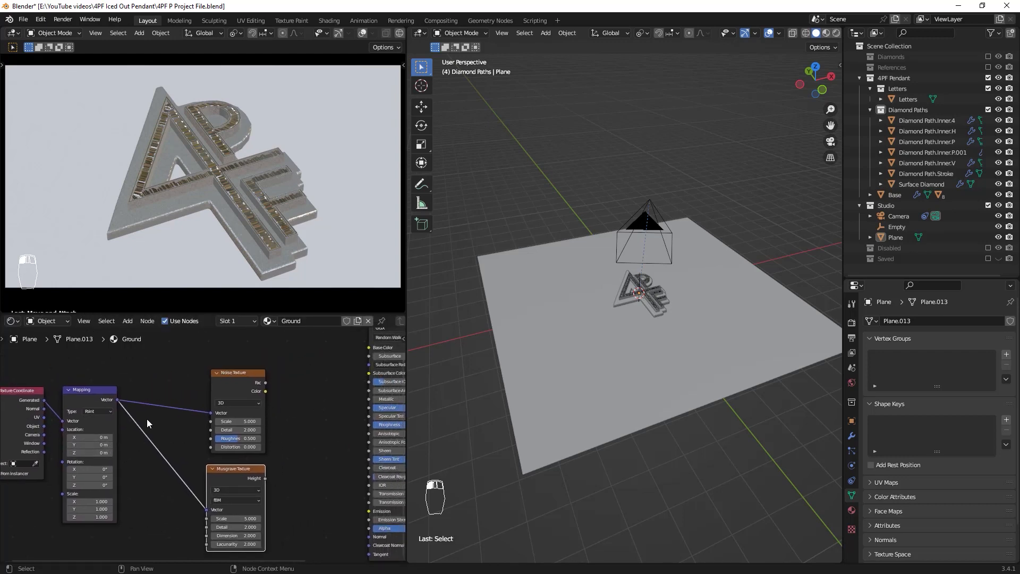
Combine the Noise Texture and Musgrave Texture outputs in a Mix node and expand that node
middle_drag(148, 423, 174, 425)
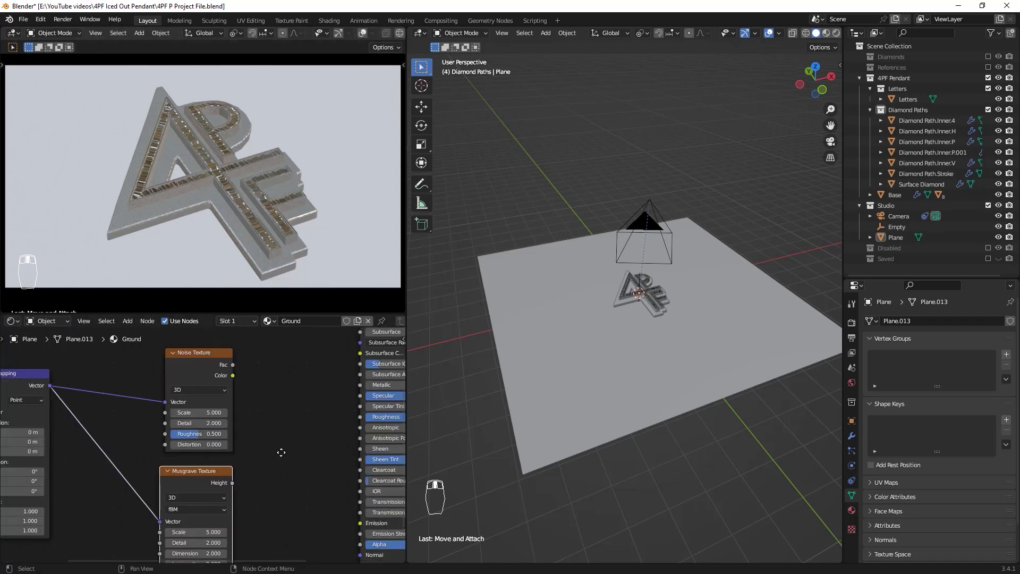
middle_drag(280, 451, 307, 440)
drag(164, 412, 182, 459)
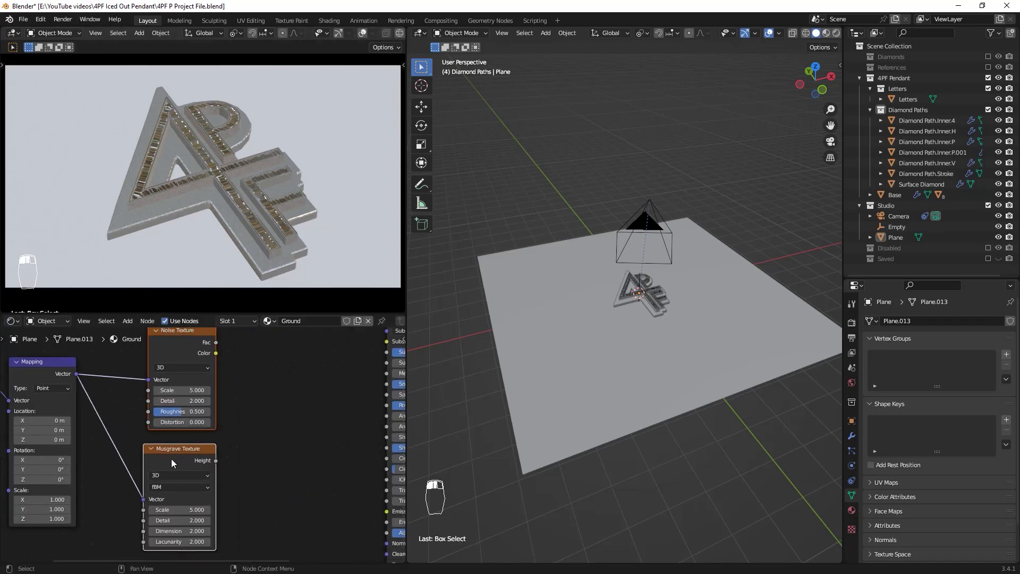
click(266, 461)
ctrl+shift+right_drag(188, 508, 149, 396)
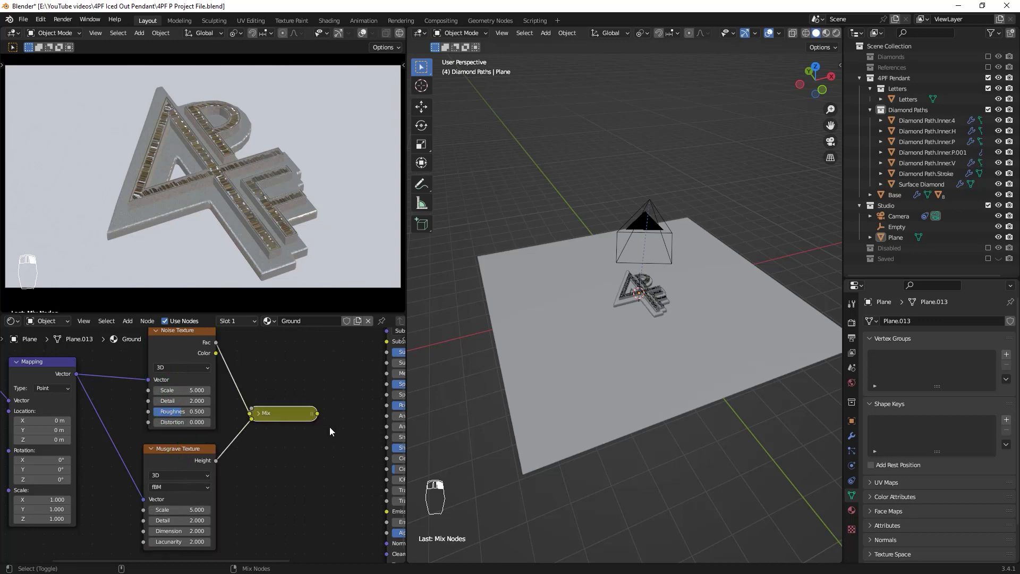
click(257, 412)
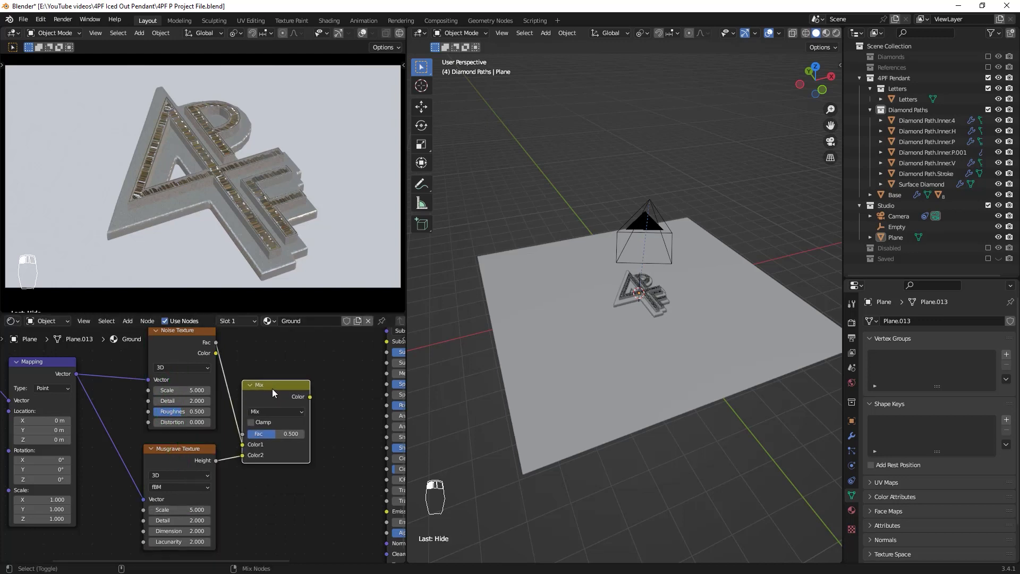
Preview the Mix node's output on the ground plane with the viewport in Material Preview shading
ctrl+shift+click(272, 388)
key(z)
click(669, 340)
mouse_move(686, 327)
middle_down()
mouse_move(668, 416)
mouse_move(681, 341)
middle_up()
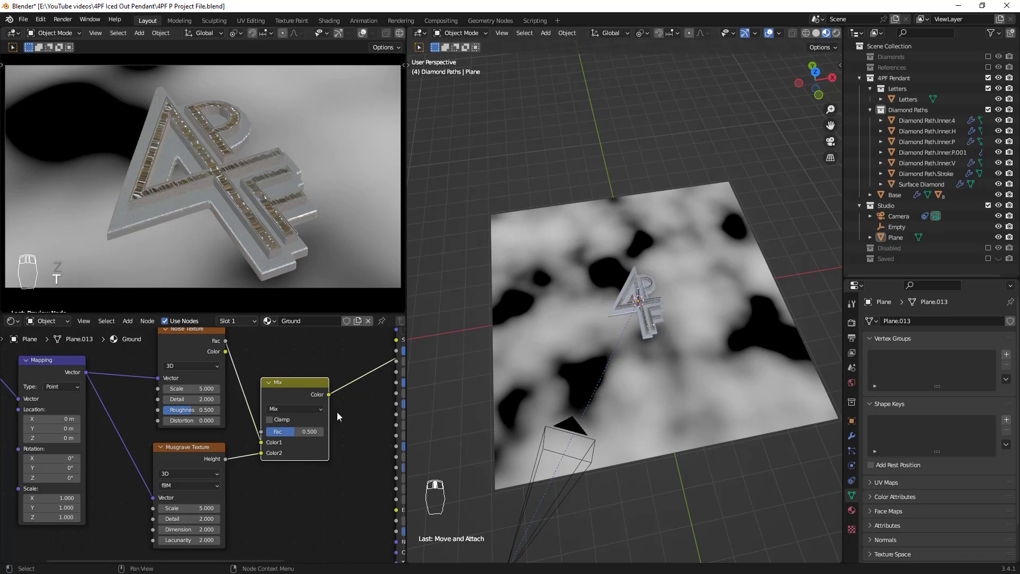
middle_drag(327, 479, 309, 455)
middle_drag(133, 456, 161, 434)
middle_drag(295, 440, 263, 446)
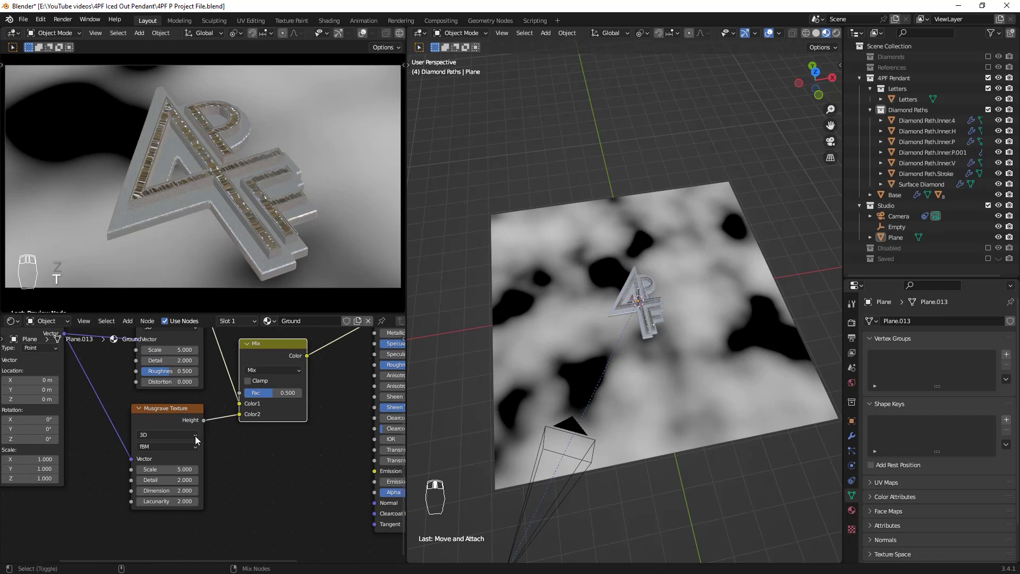
Preview the Musgrave Texture alone and set its Scale to 3.8, Detail 5.6, Dimension 0.8 and Lacunarity 3.1
ctrl+shift+click(167, 412)
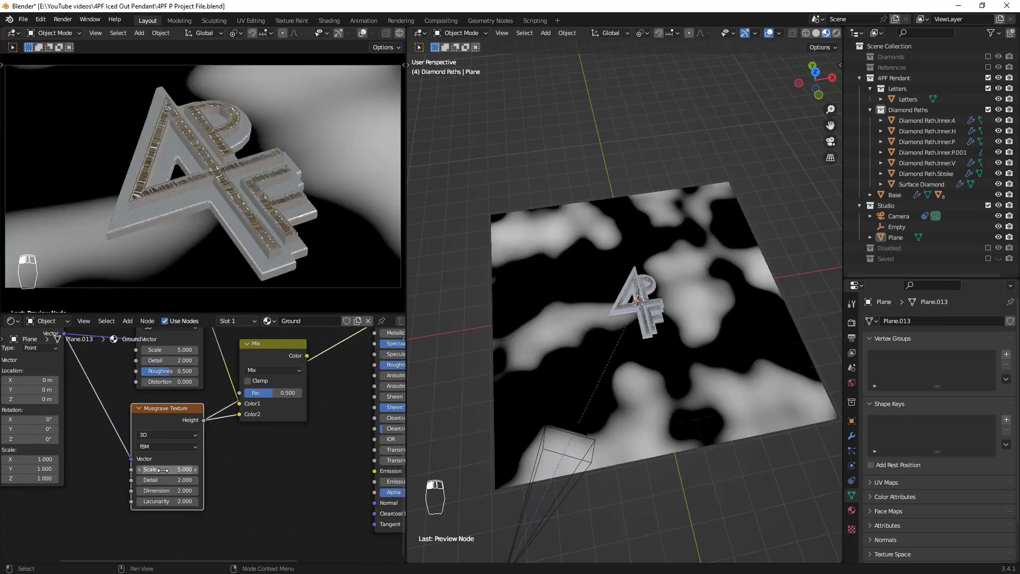
drag(167, 469, 191, 502)
middle_drag(248, 425, 243, 444)
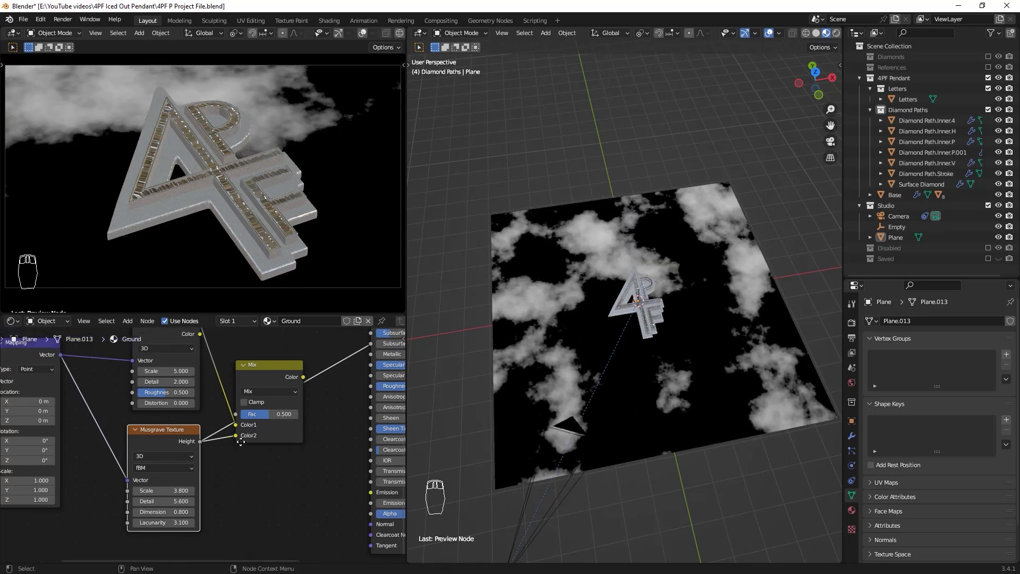
Preview the Mix node again, relink the Musgrave Height to its Fac input and darken Color2 to dark grey
ctrl+shift+click(287, 379)
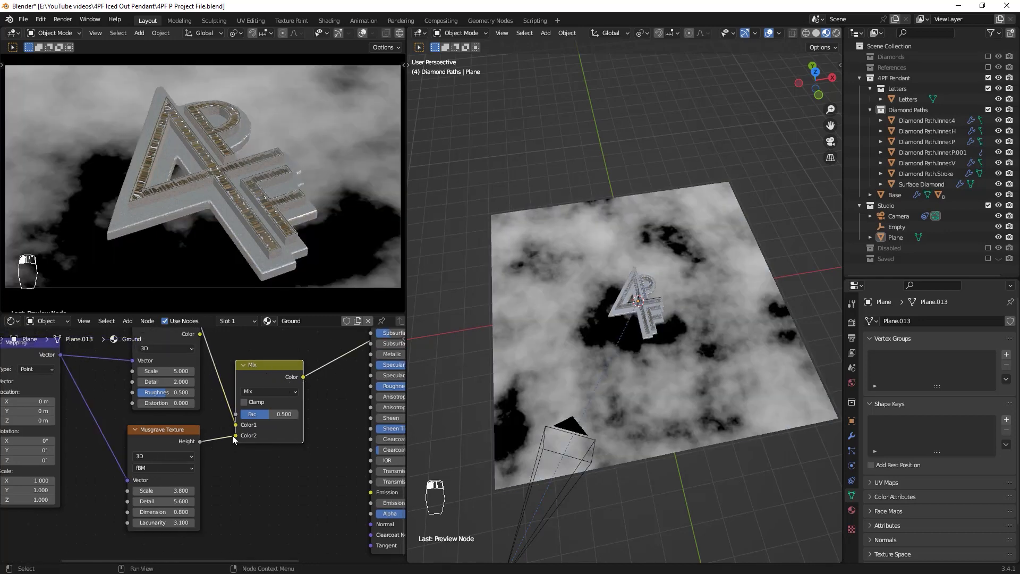
drag(235, 435, 236, 414)
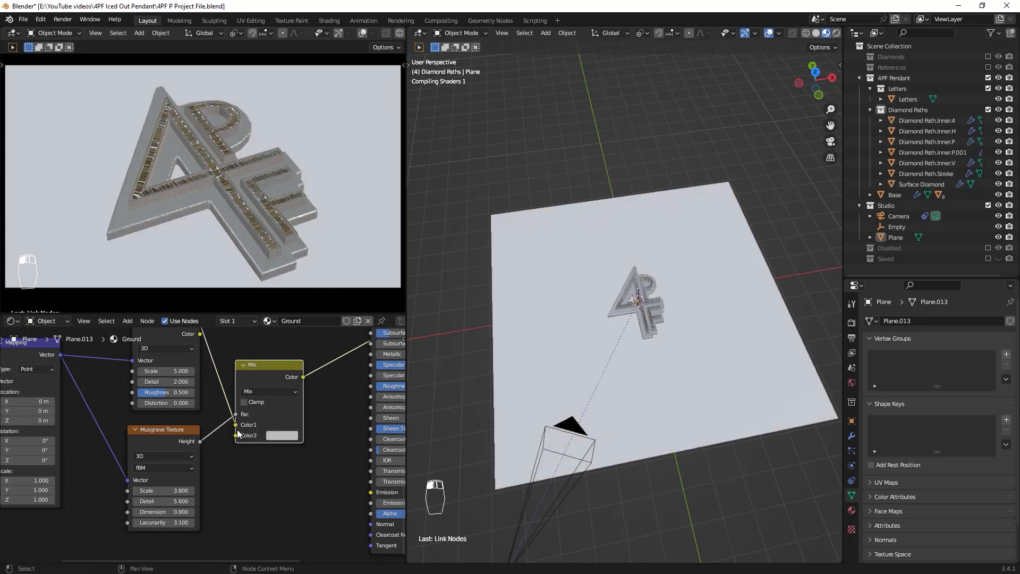
click(282, 435)
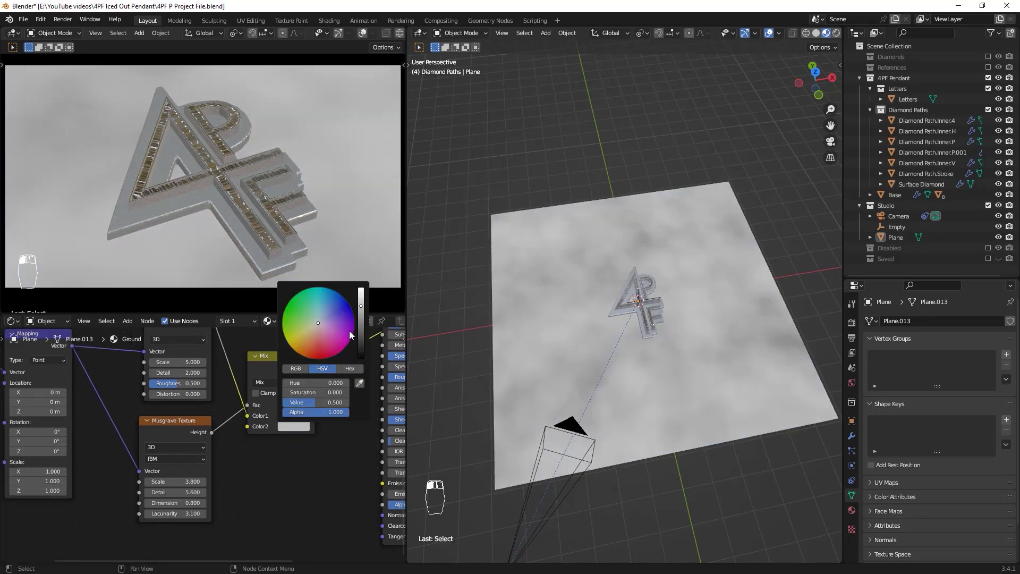
drag(360, 305, 361, 338)
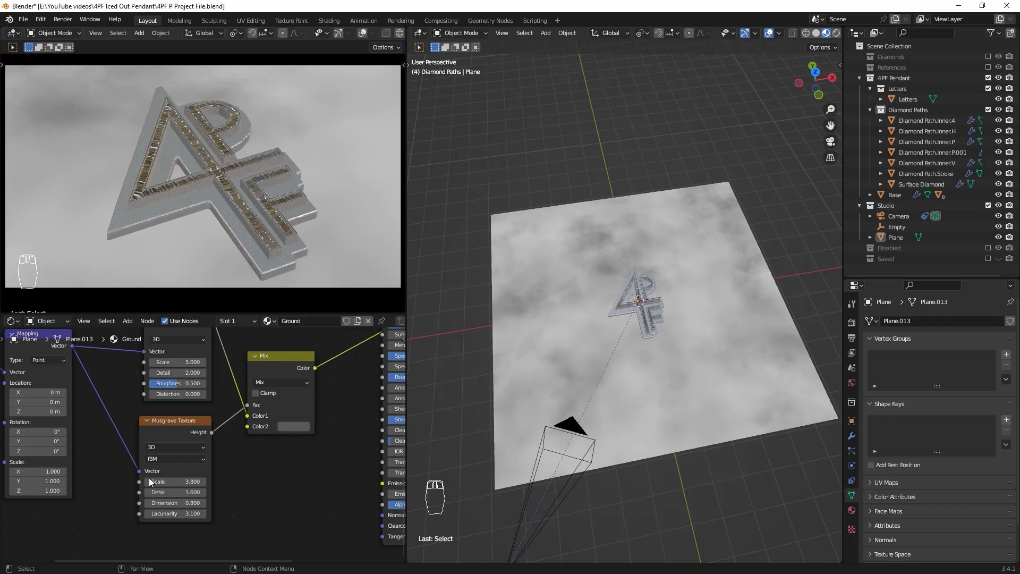
Set the Noise Texture's Scale to 5.2, Detail to 4, Roughness to 0.6 and Distortion to 0.2
middle_drag(171, 362, 206, 355)
mouse_move(205, 355)
mouse_down()
mouse_move(190, 356)
mouse_move(221, 367)
mouse_up()
middle_drag(211, 395, 195, 411)
drag(211, 394, 226, 393)
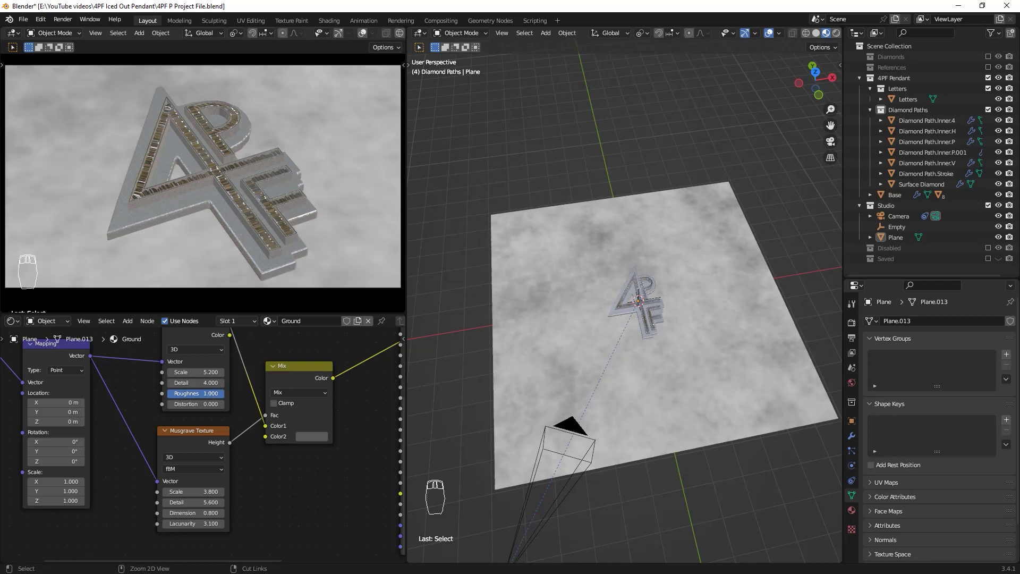
key(ctrl+z)
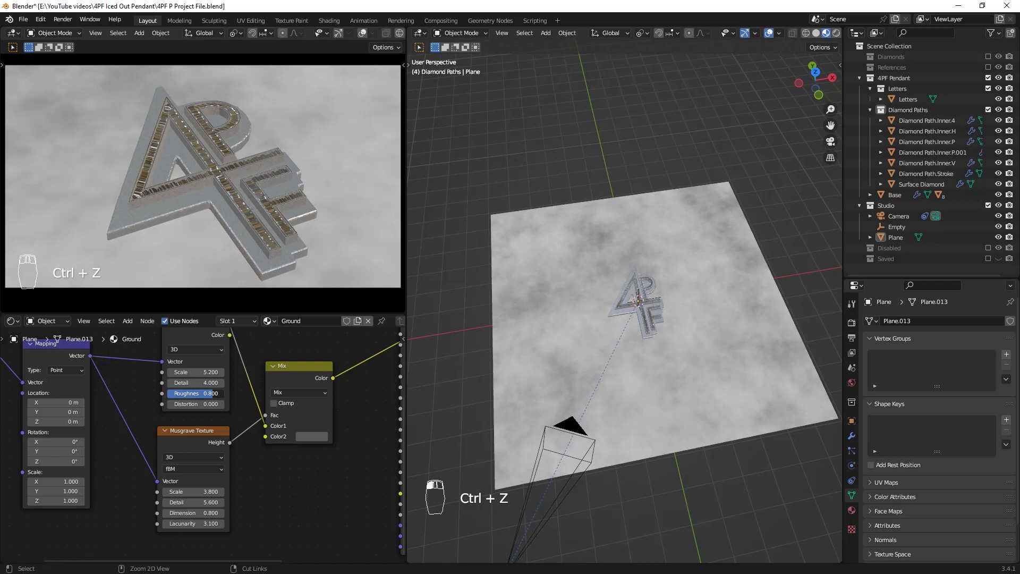
key(ctrl+z)
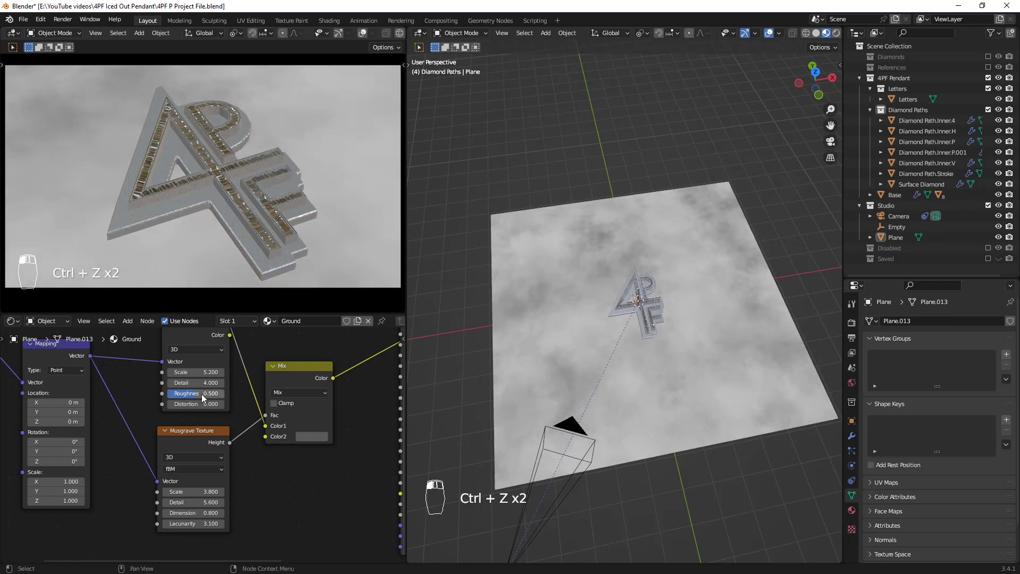
drag(207, 404, 216, 405)
middle_drag(546, 441, 611, 343)
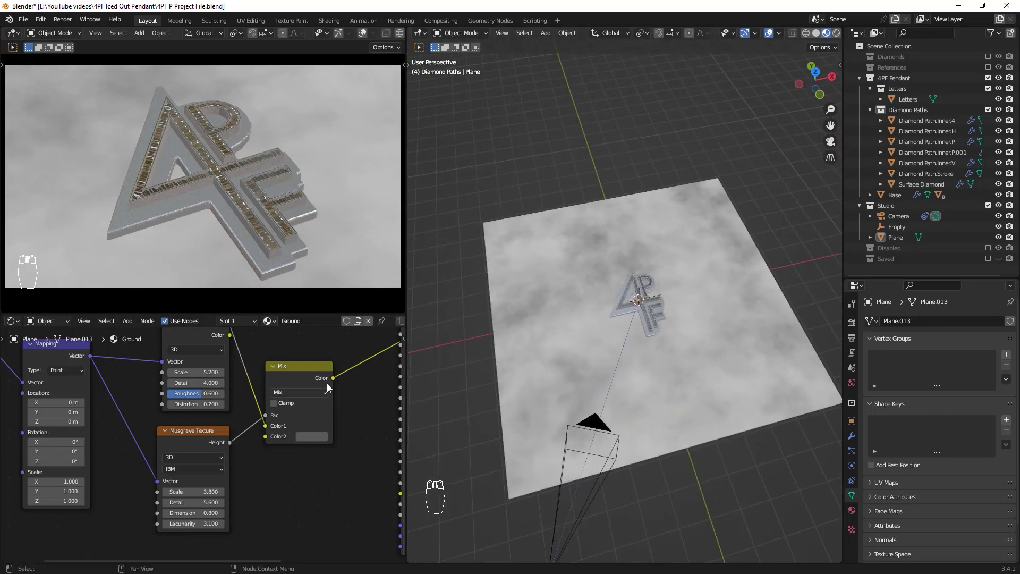
Shift the texture nodes away from the Principled BSDF and add a ColorRamp node after the Mix node
key(Home)
drag(250, 478, 58, 403)
drag(255, 413, 218, 409)
key(shift+a)
click(261, 384)
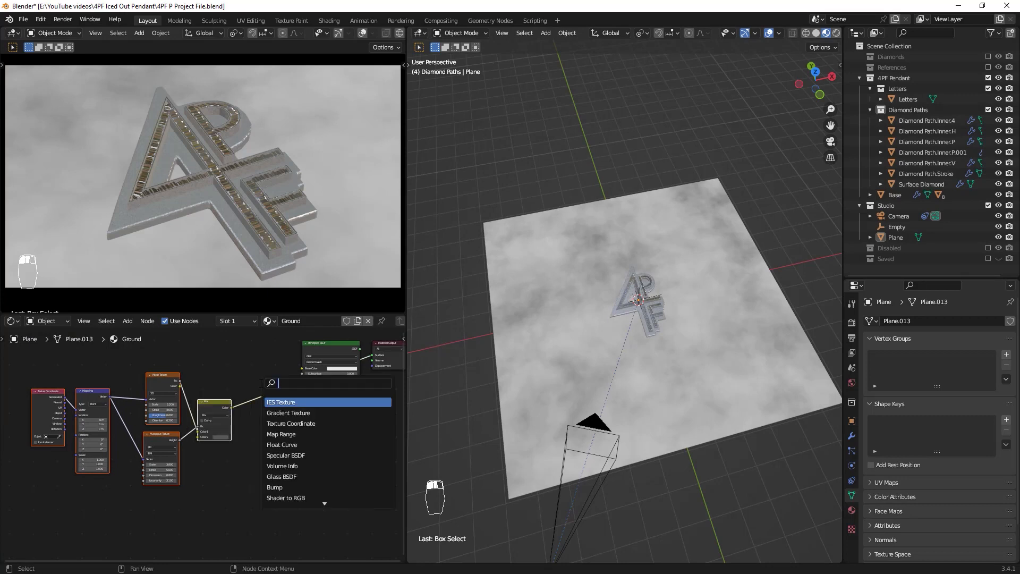
text(color ramp)
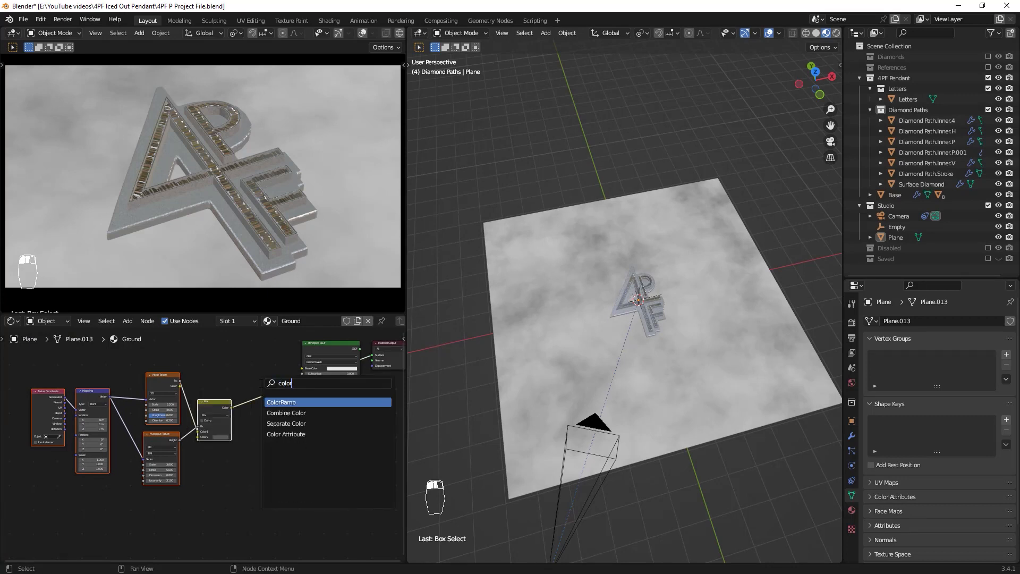
key(Return)
click(226, 392)
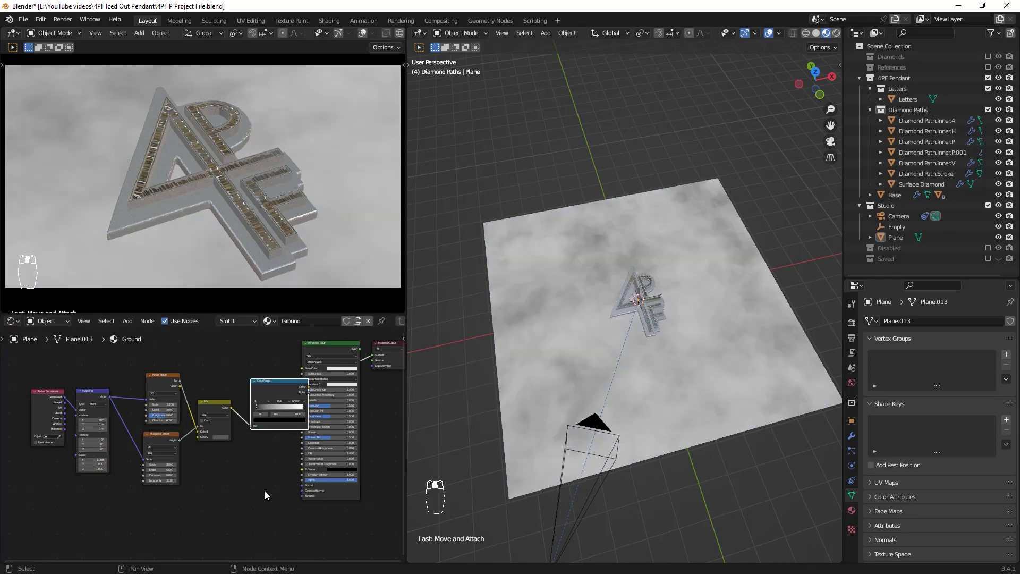
Move the node chain clear of the Principled BSDF and feed the ColorRamp's Color into its Roughness input
drag(269, 503, 8, 370)
scroll(252, 393, up, 5)
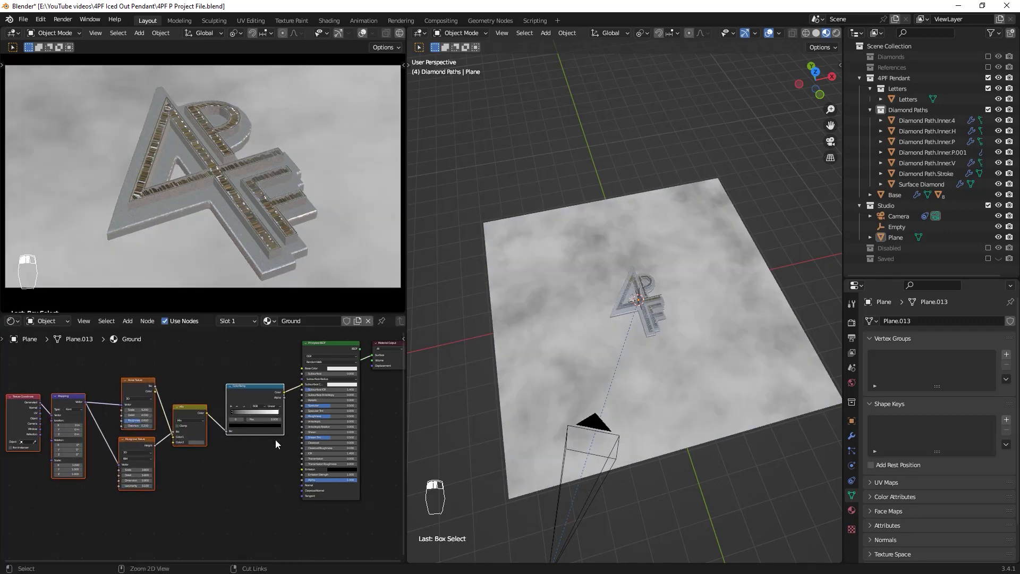
drag(202, 385, 235, 427)
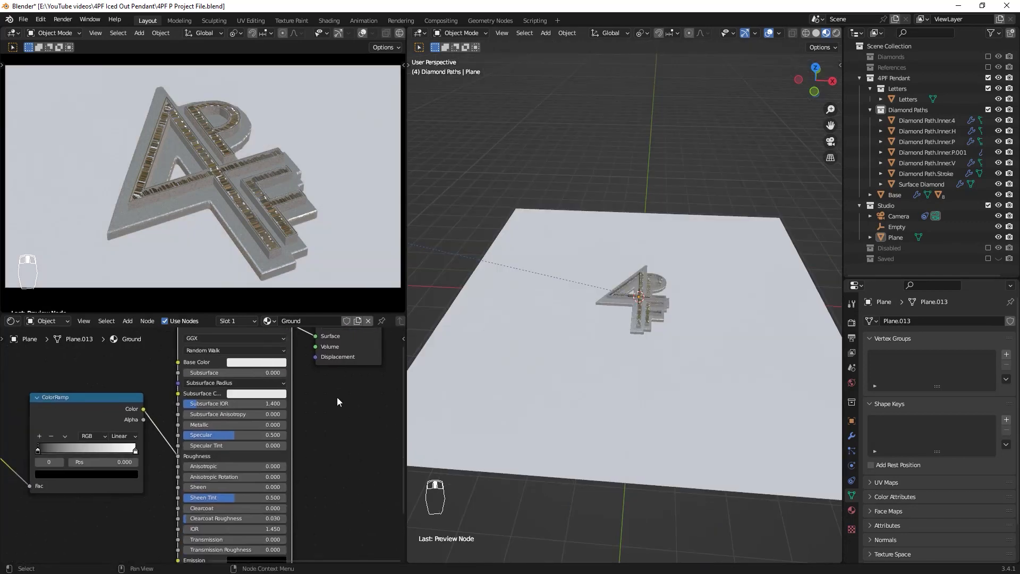
Darken the Principled BSDF's Base Color to a value of 0.036 and set Metallic to 0.5
click(257, 361)
drag(311, 252, 310, 280)
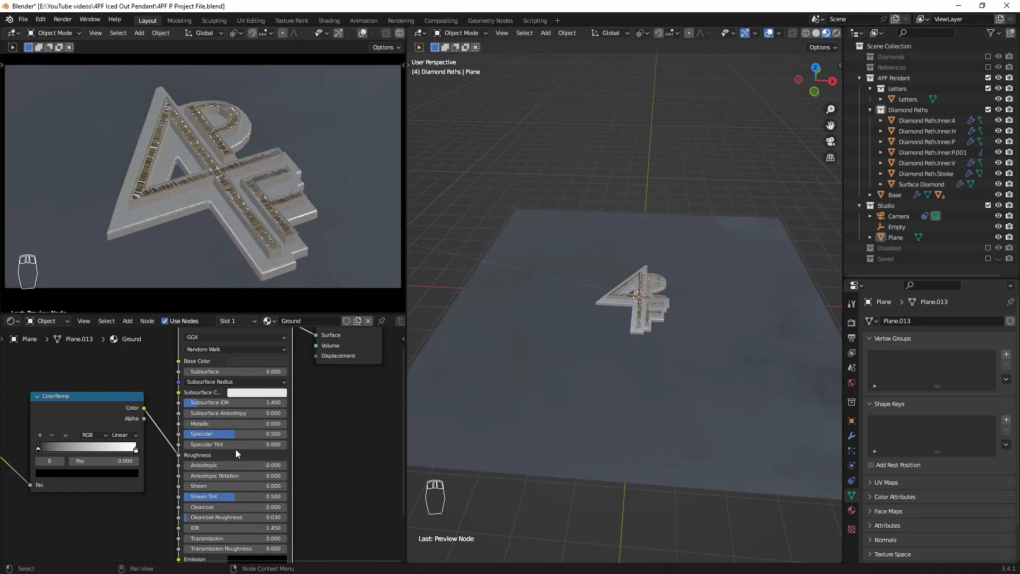
drag(202, 425, 232, 424)
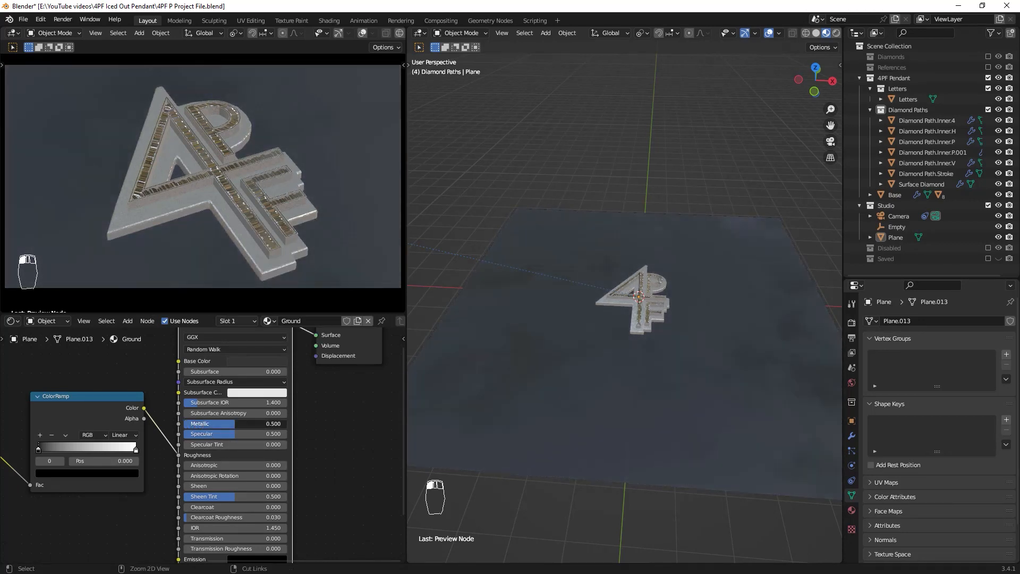
middle_drag(444, 405, 691, 371)
Set the ColorRamp's black stop to a colour value of 0.2 and tone the white stop down to light grey
middle_drag(39, 460, 164, 410)
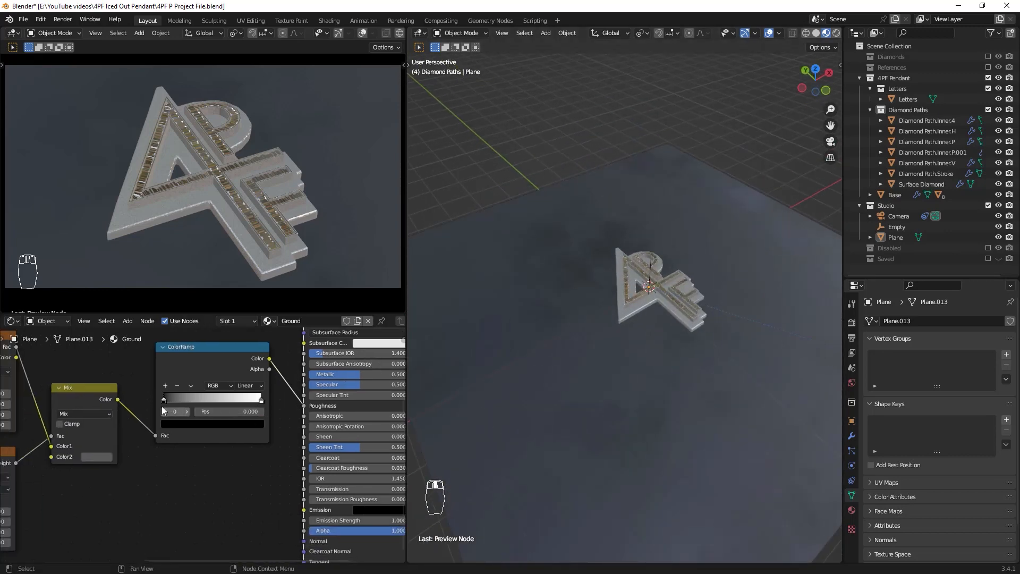
click(180, 422)
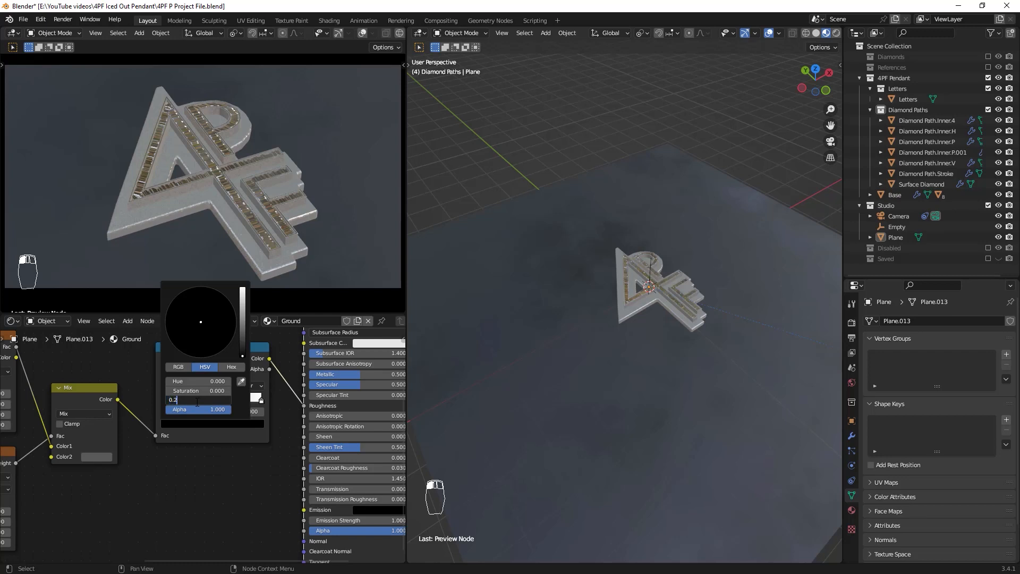
key(Return)
click(261, 399)
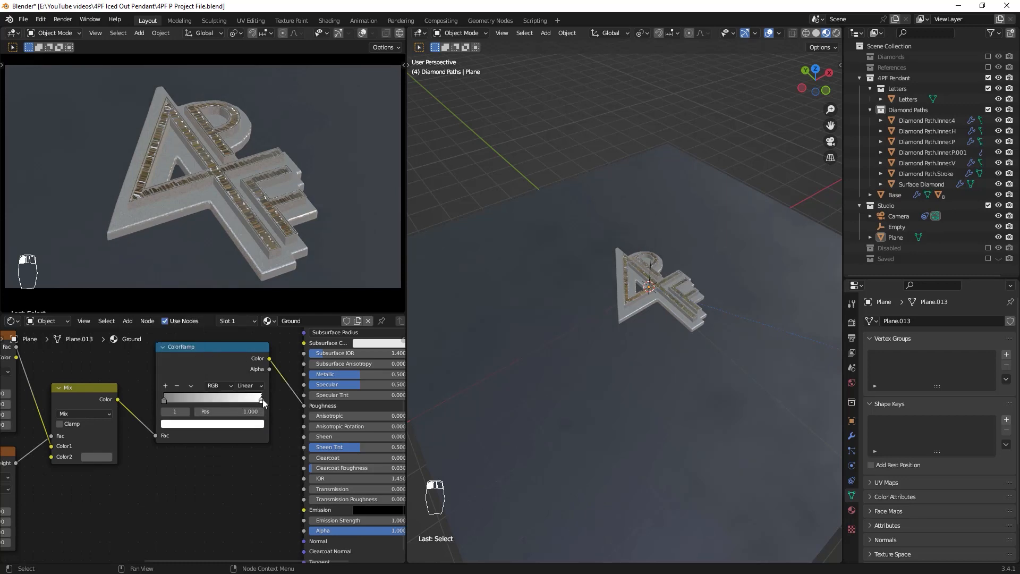
click(212, 423)
double_click(209, 399)
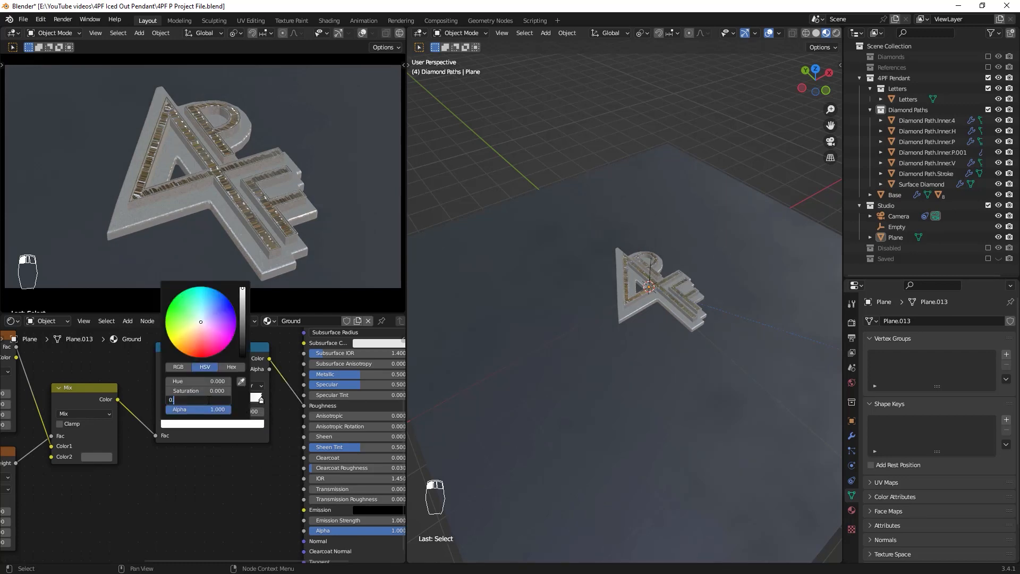
key(Return)
Place the ColorRamp's dark stop at position 0.200 with a darker grey and pull the light stop inward
click(177, 402)
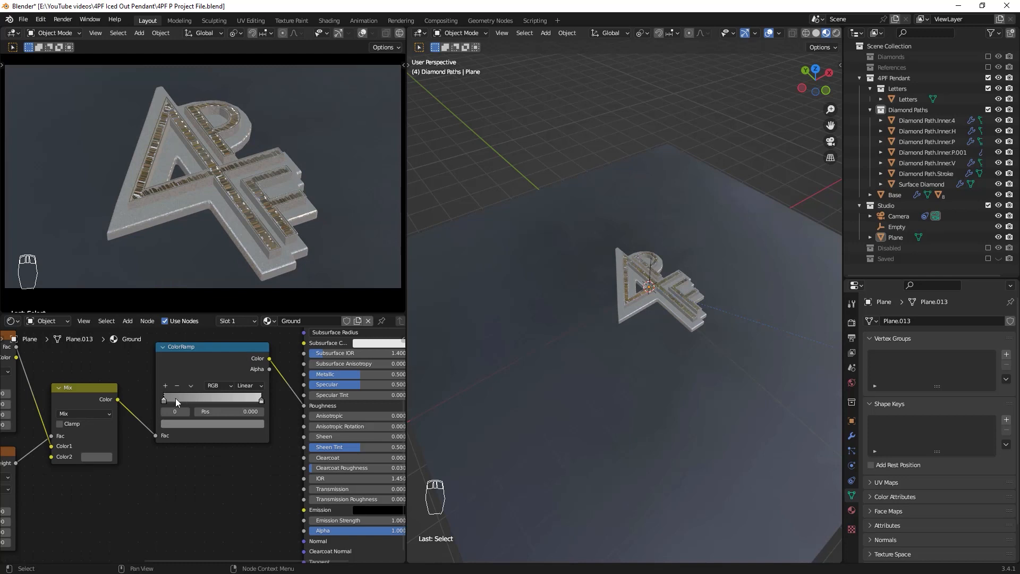
click(199, 424)
double_click(217, 399)
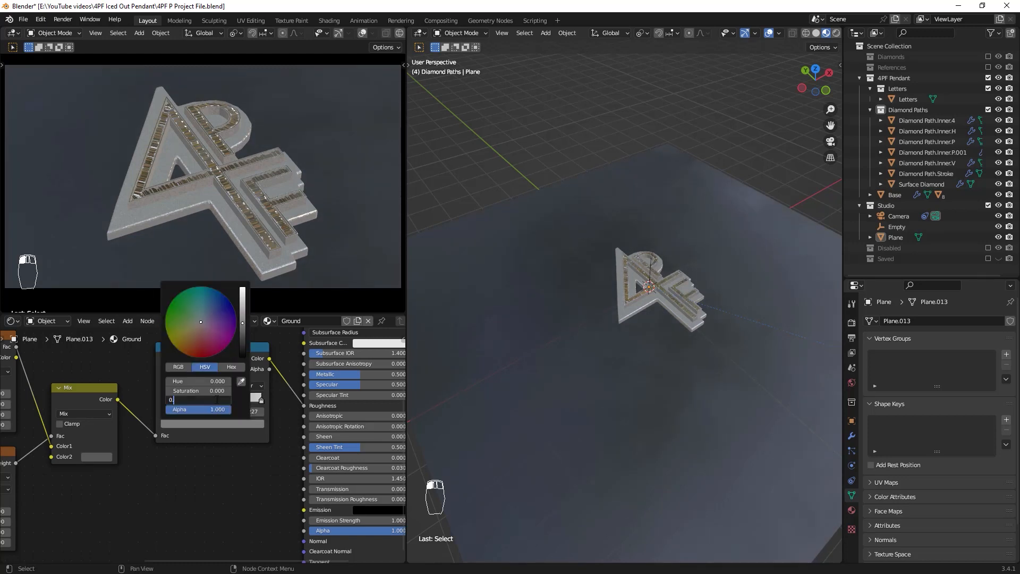
key(Return)
middle_drag(649, 380, 618, 376)
middle_drag(185, 362, 105, 406)
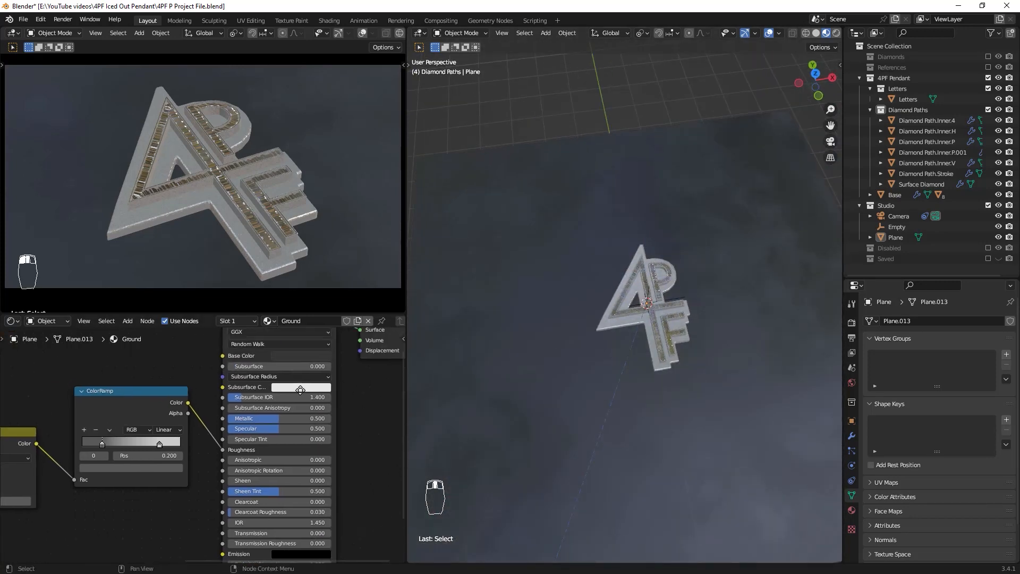
Darken the Principled BSDF's Base Color further to a value of about 0.019
middle_drag(298, 389, 273, 407)
click(281, 374)
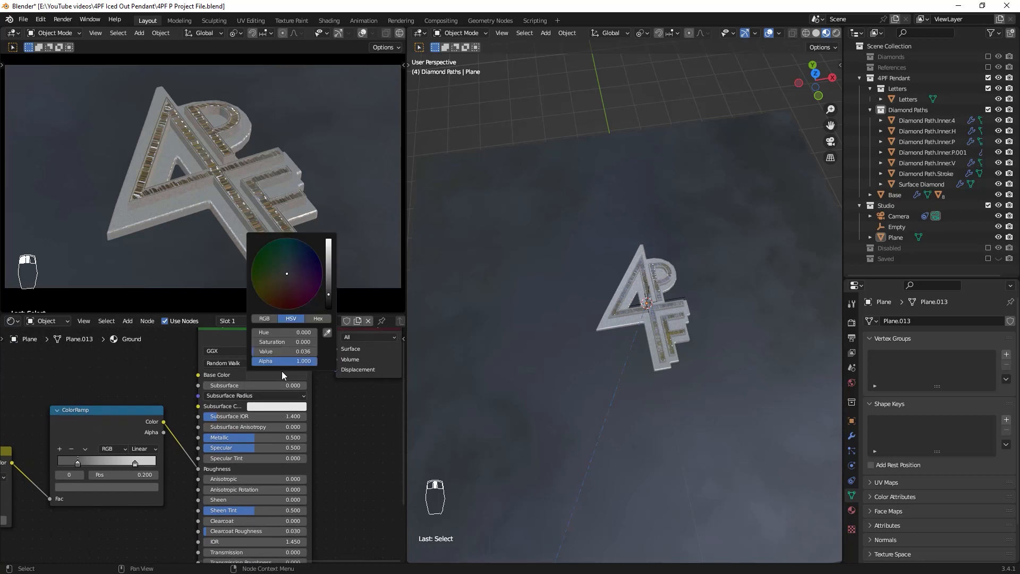
click(282, 375)
click(281, 375)
click(328, 298)
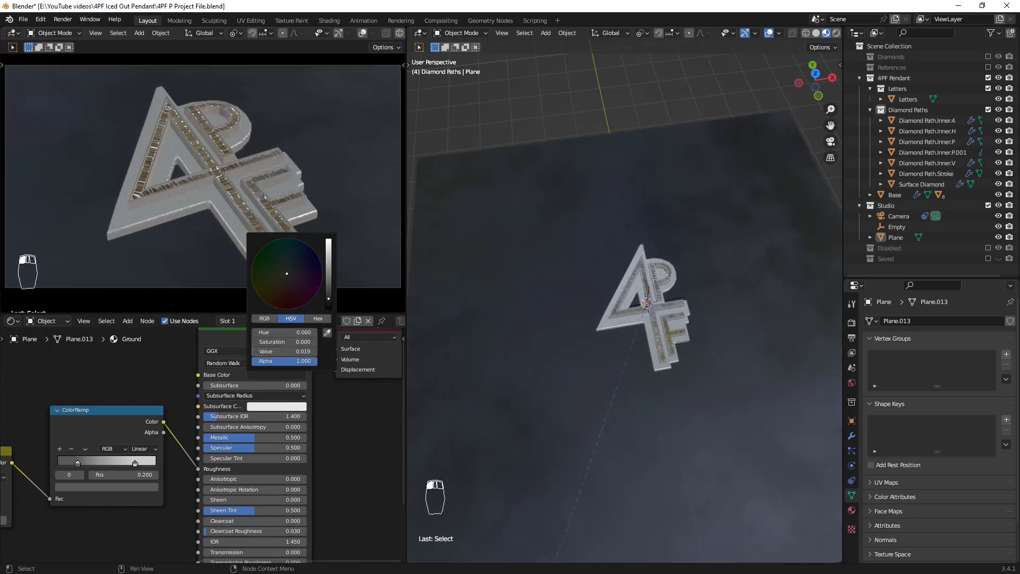
Set the ColorRamp's dark stop position to 0.227 and the Principled BSDF's Metallic to 0.4
drag(108, 474, 115, 474)
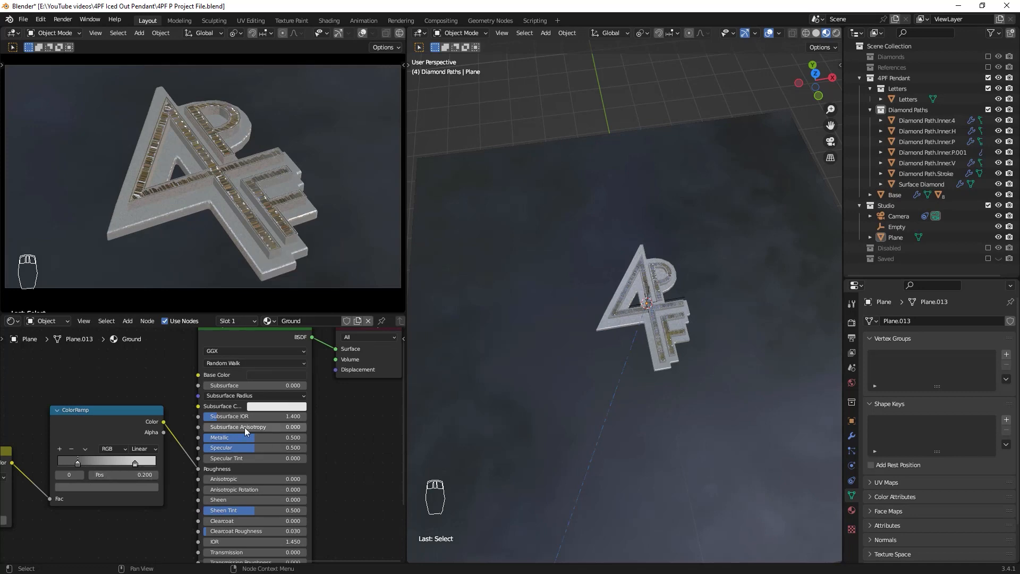
drag(250, 436, 240, 436)
scroll(690, 388, down, 2)
middle_drag(690, 388, 664, 372)
Switch the scene's render engine to Cycles
click(850, 323)
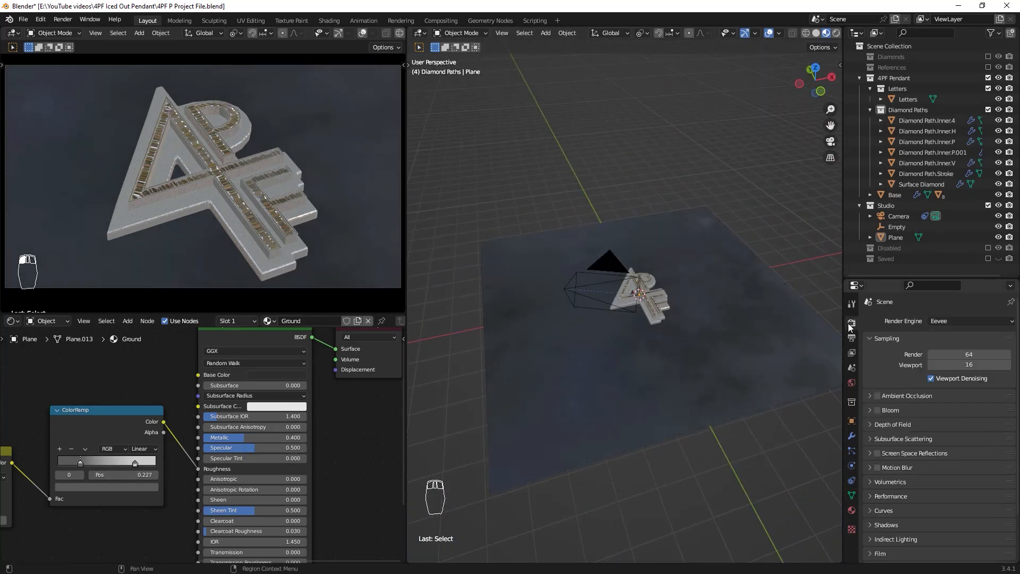
click(949, 322)
click(946, 321)
click(954, 319)
click(946, 356)
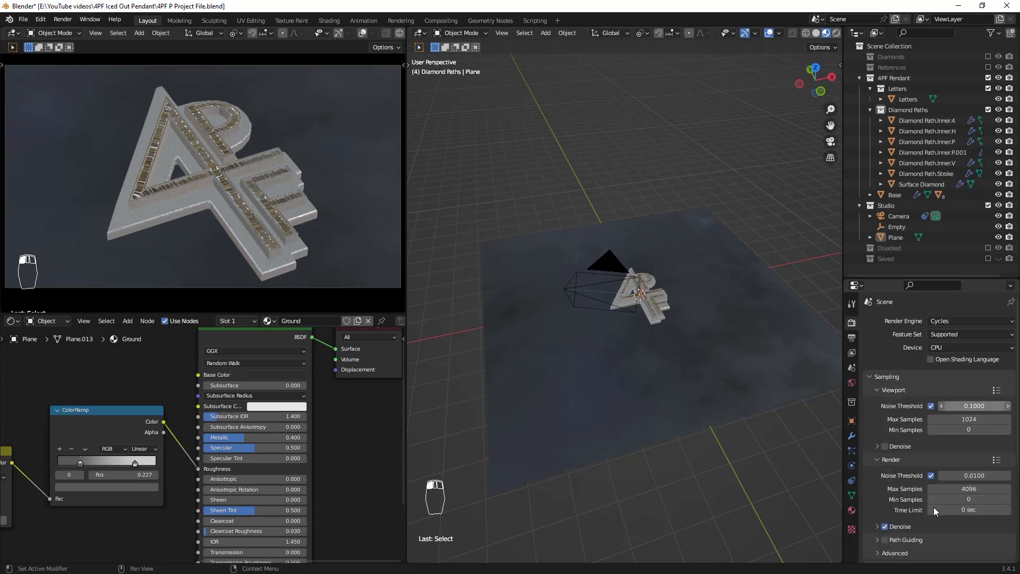
Switch the Cycles device to GPU Compute and set Max Samples to 128 for both render and viewport
click(942, 348)
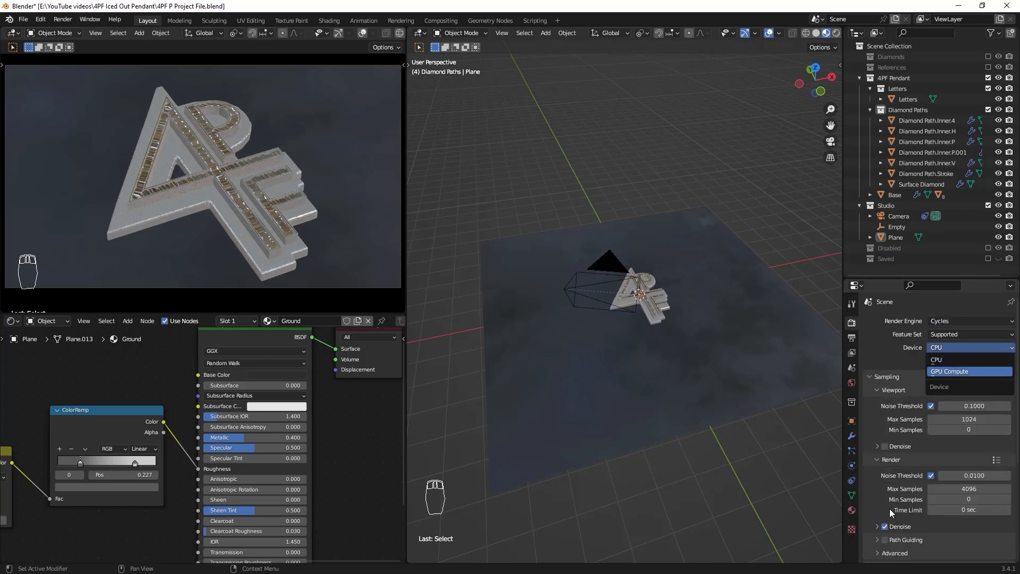
click(956, 371)
click(968, 489)
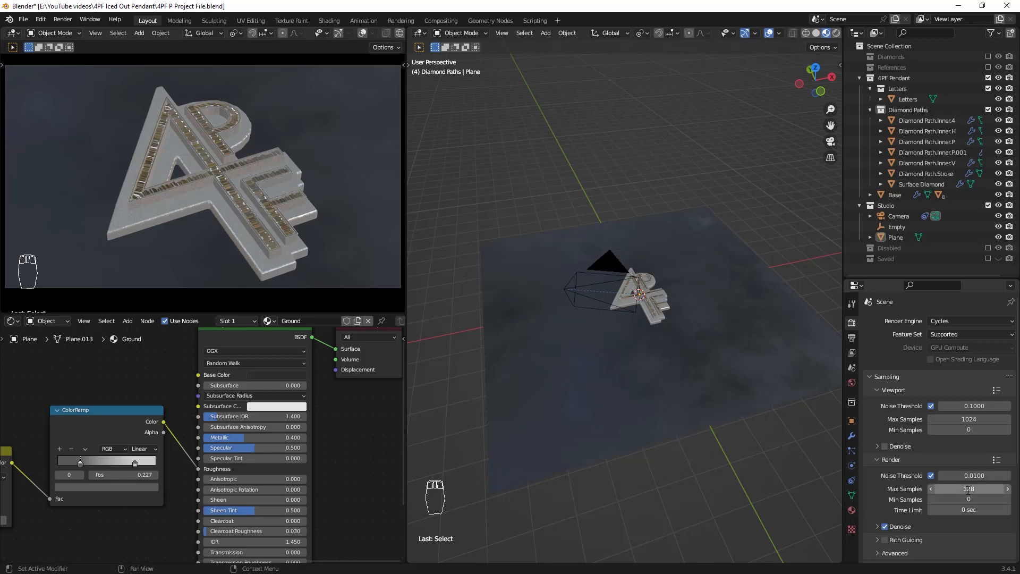
key(Return)
click(966, 418)
text(12)
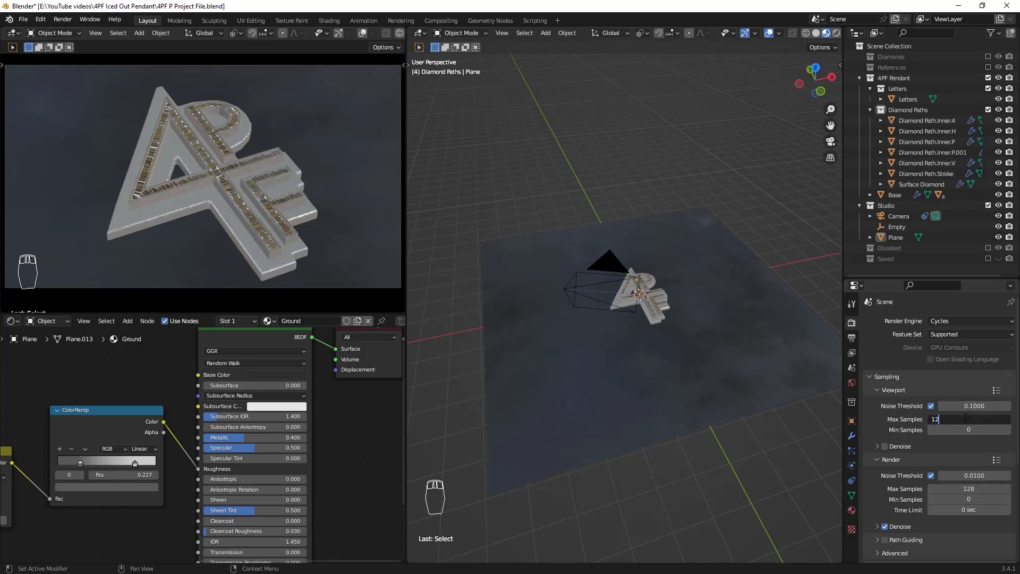
text(8)
key(Return)
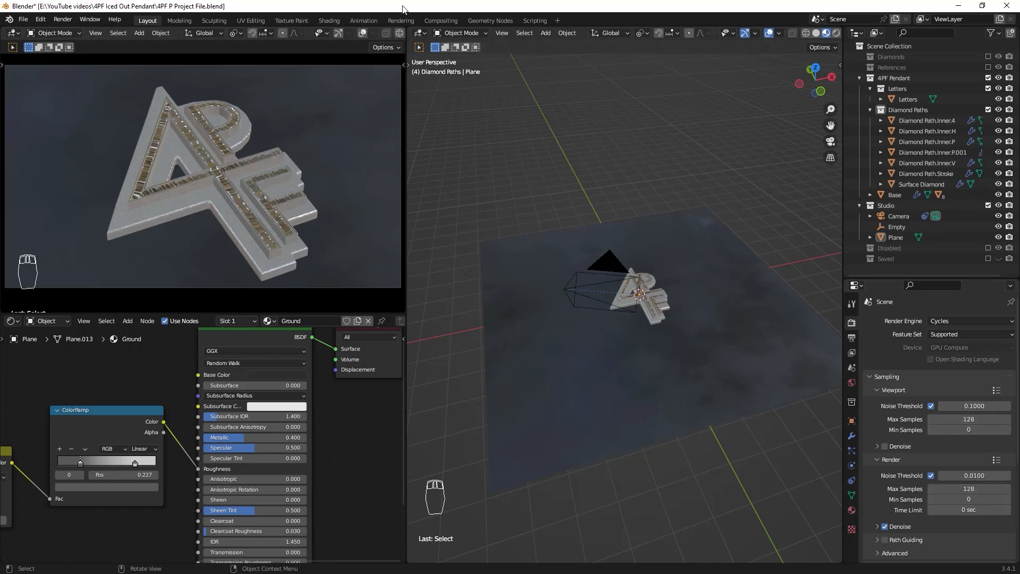
Display the camera view in Rendered shading and set the World background strength to 0
scroll(366, 32, down, 3)
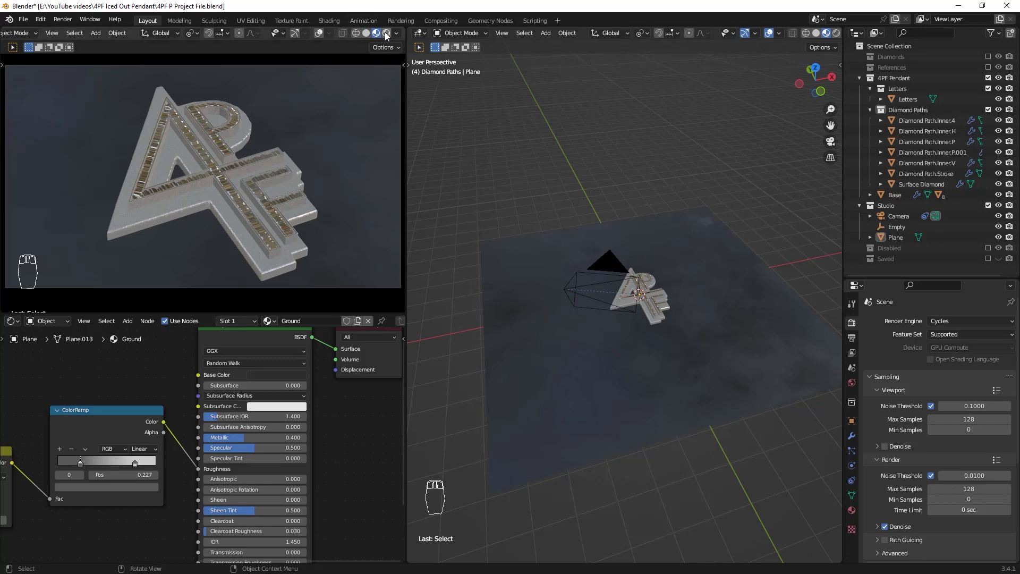
click(386, 33)
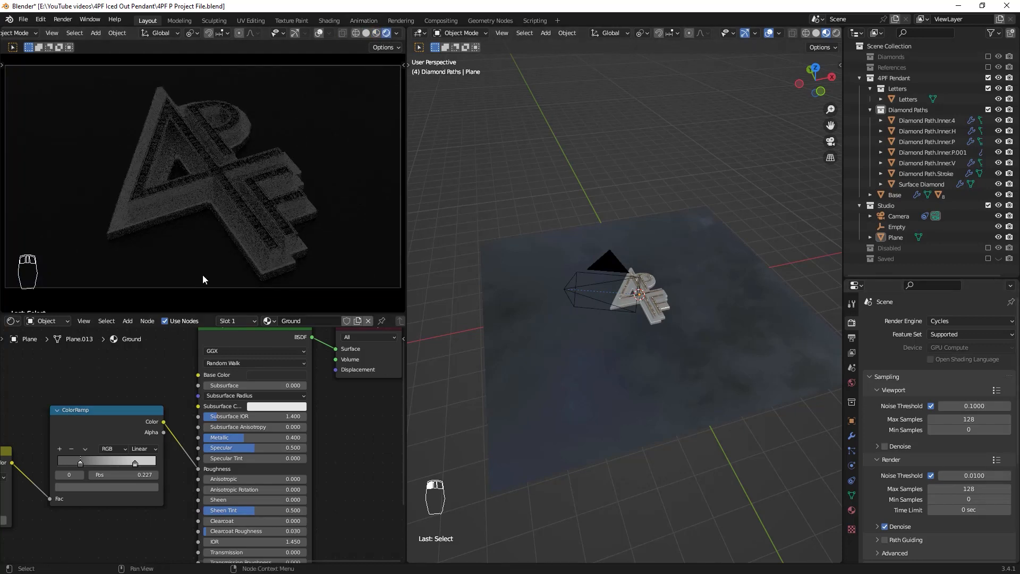
click(851, 382)
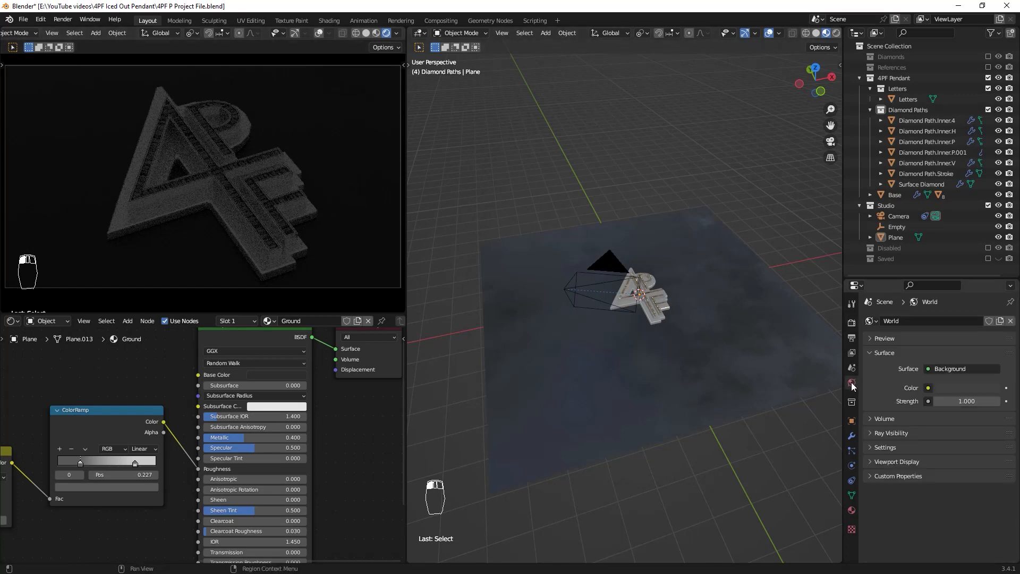
click(971, 400)
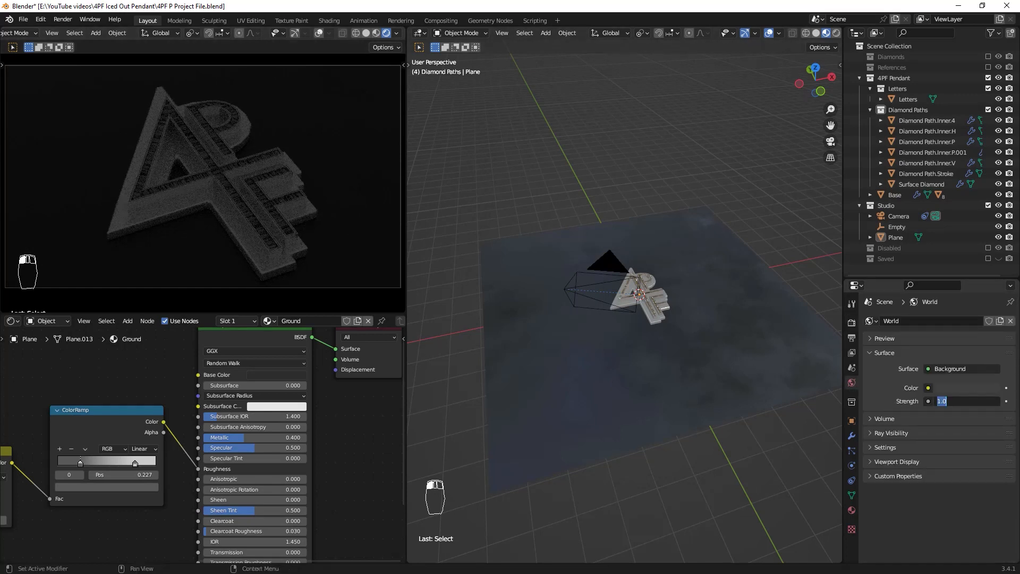
text(0)
key(Return)
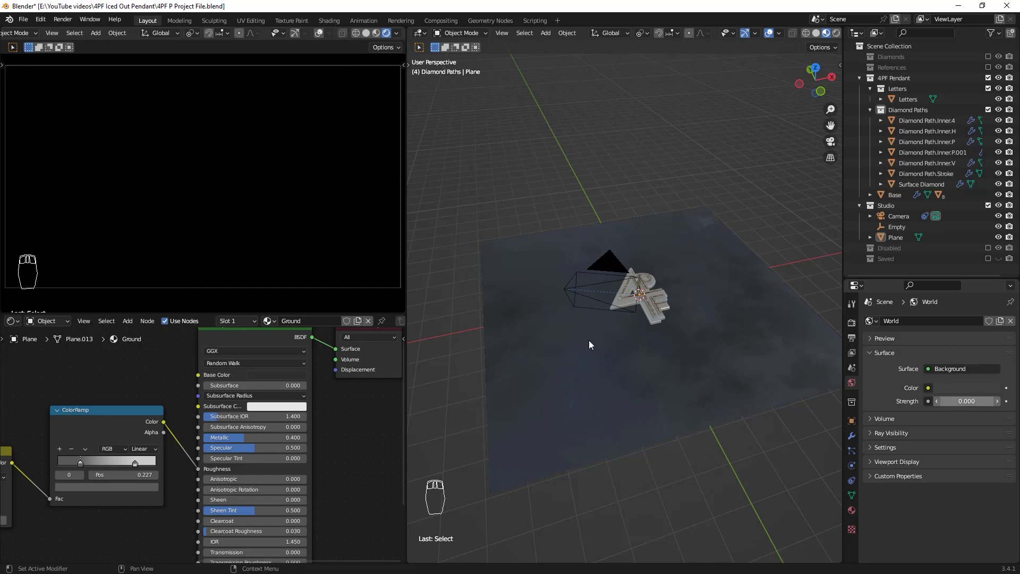
Add an area light to the scene and raise it along Z to hang above the pendant
middle_drag(687, 314, 714, 317)
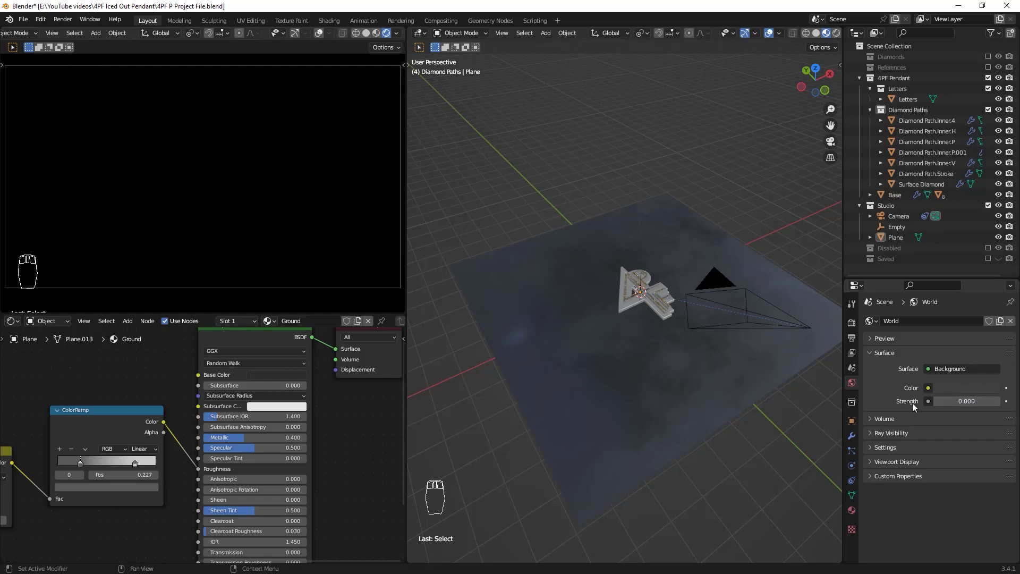
key(shift+a)
mouse_move(696, 237)
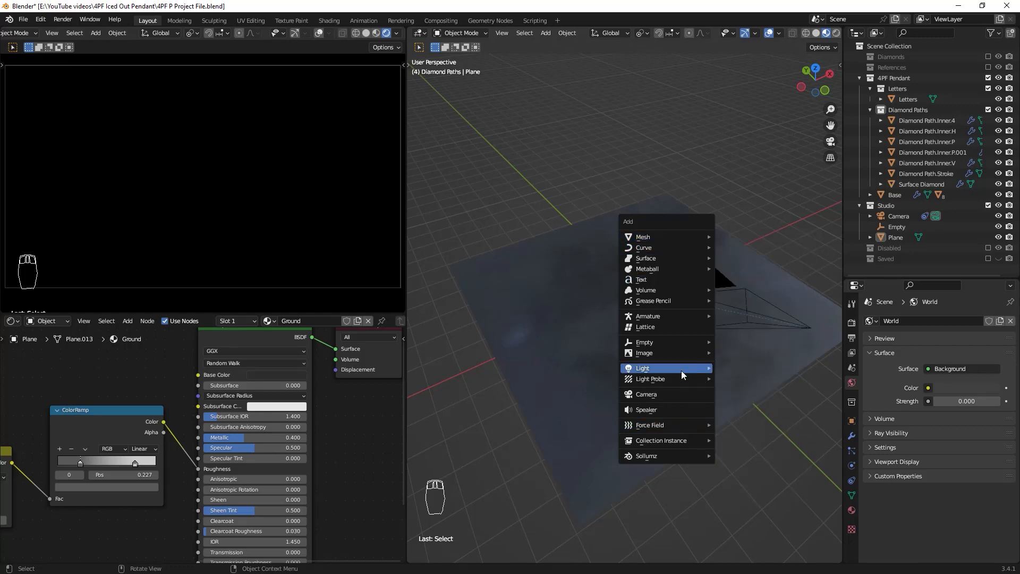
mouse_move(682, 371)
click(738, 402)
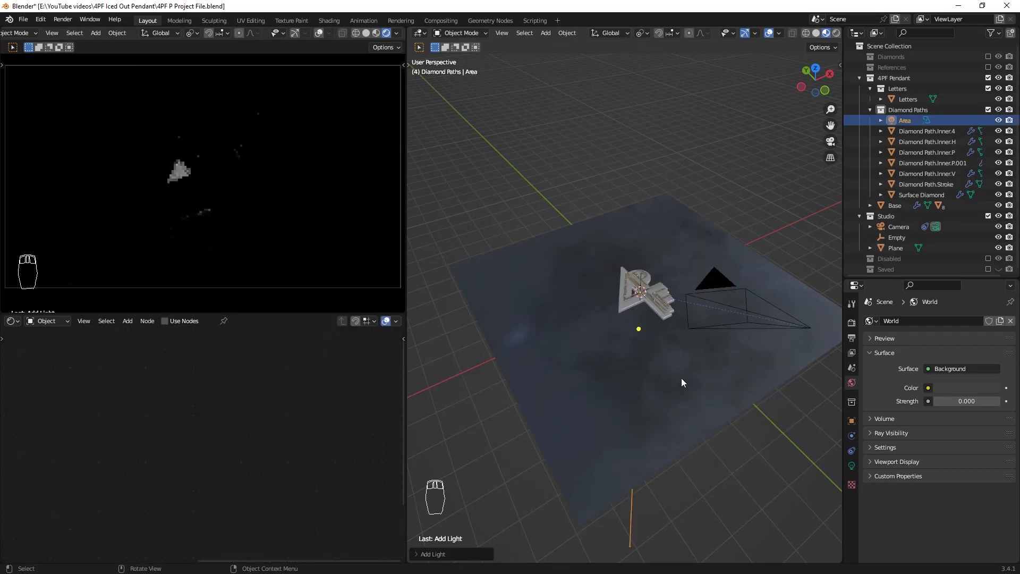
middle_drag(661, 363, 692, 346)
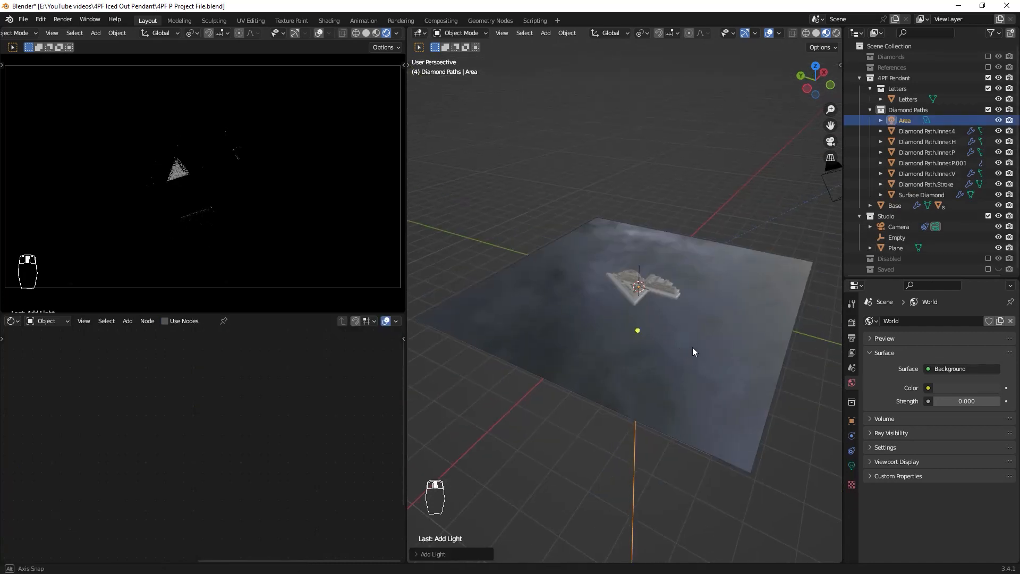
key(g)
key(z)
click(685, 253)
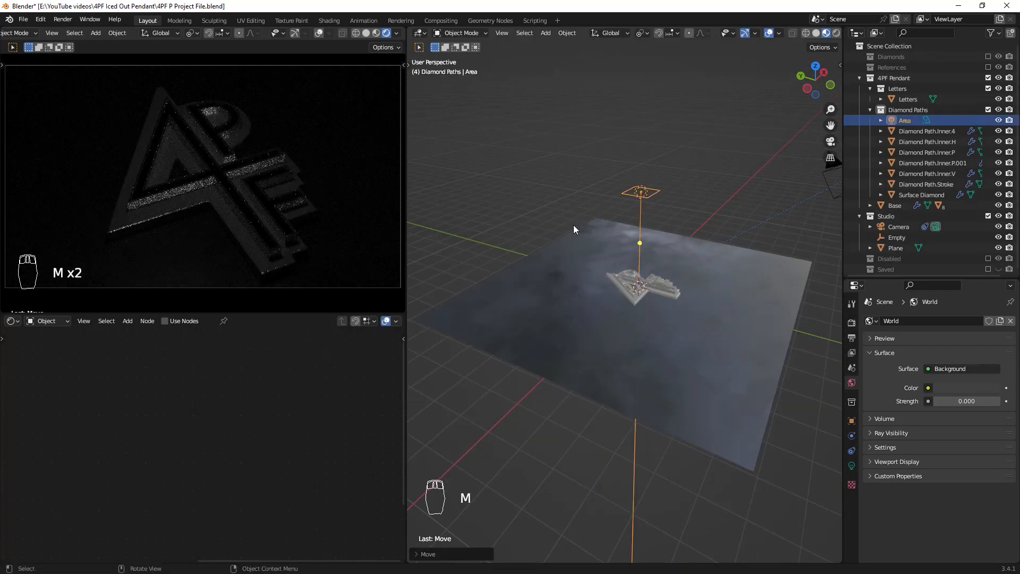
Move the area light into the Studio collection and collapse the 4PF Pendant collection in the outliner
key(m)
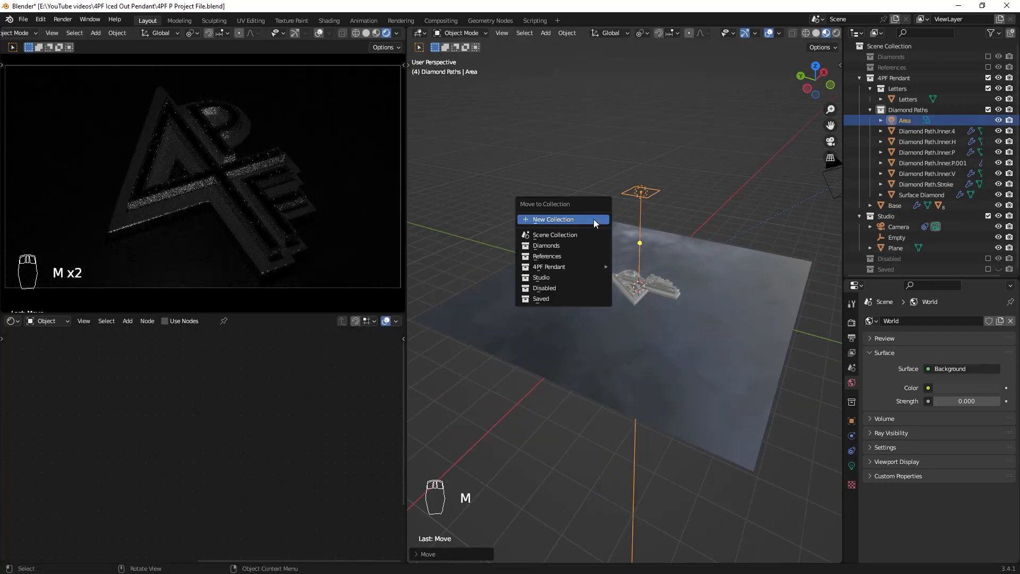
click(552, 277)
click(859, 77)
Change the area light's shape to Disk and enlarge its size to about 4.74 m
middle_drag(765, 345, 781, 340)
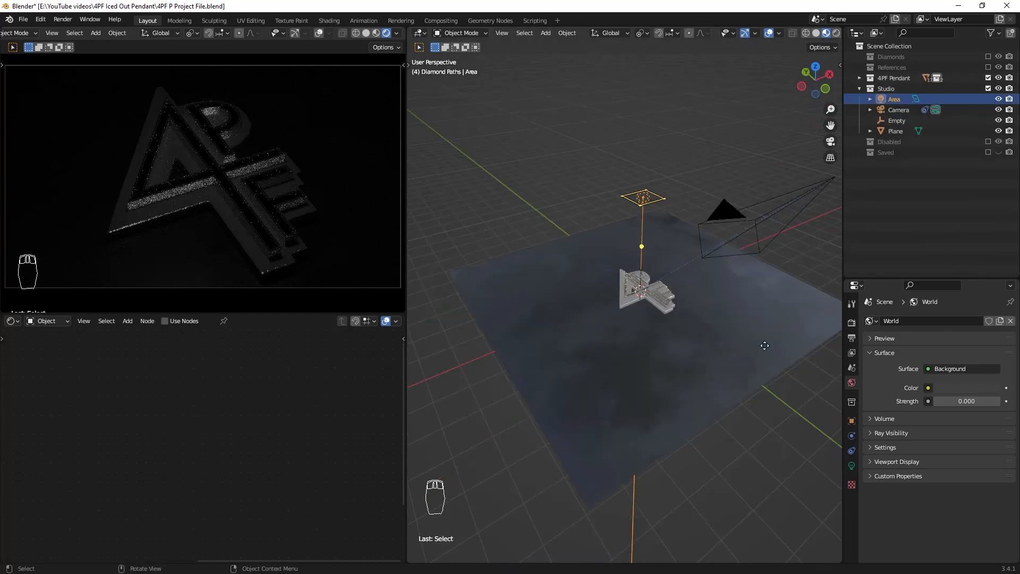
click(851, 467)
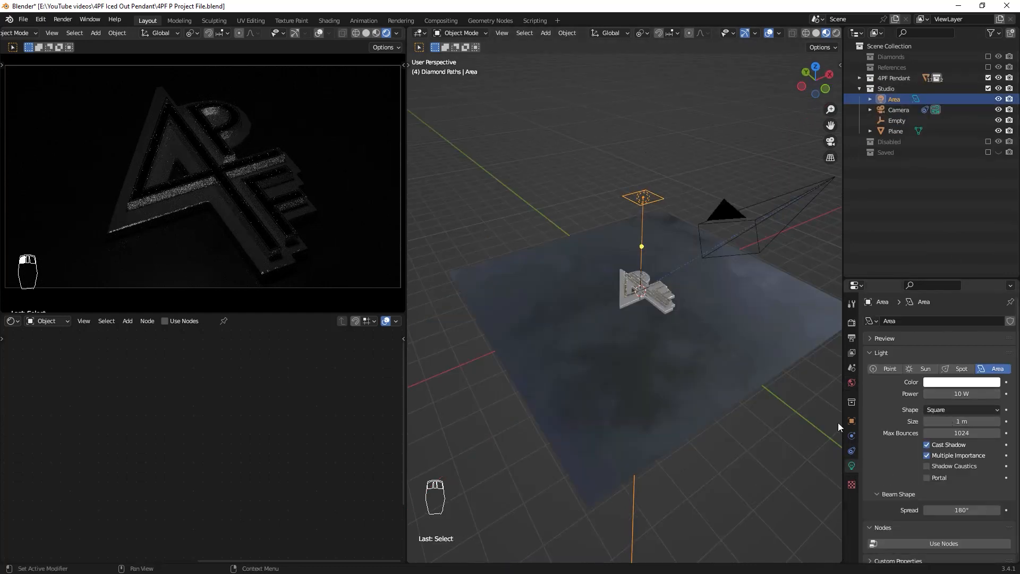
click(941, 410)
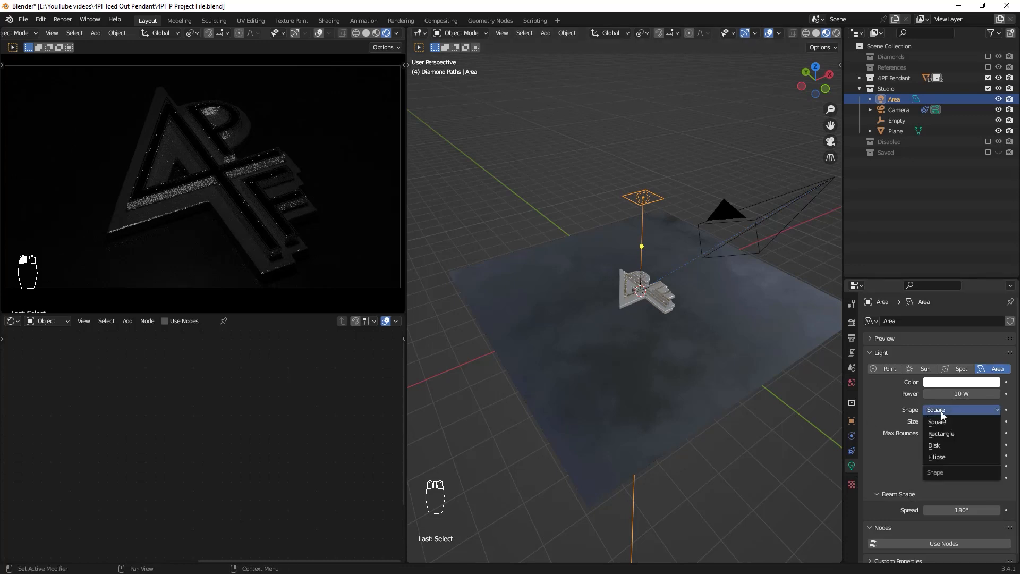
click(944, 443)
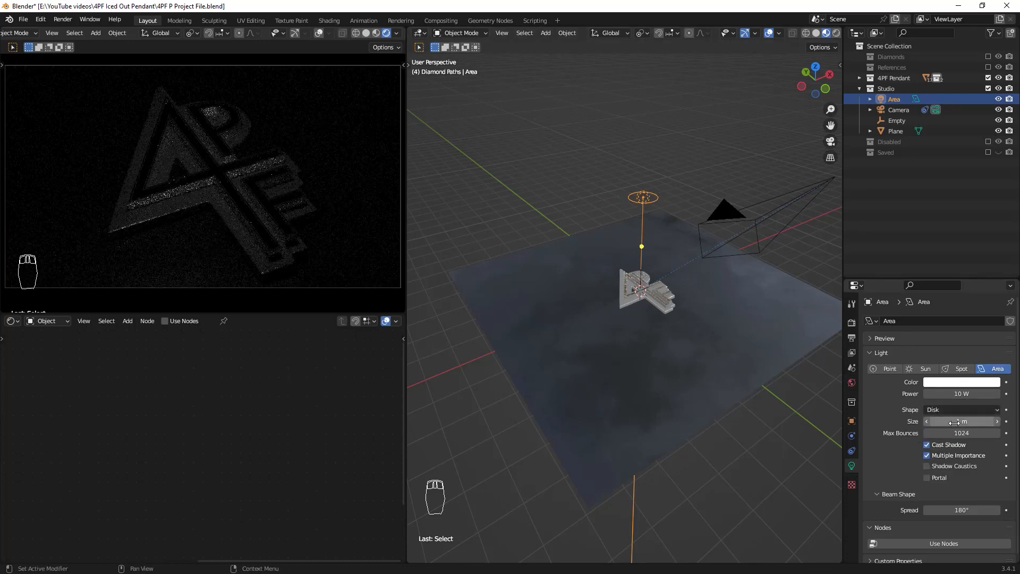
drag(950, 422, 981, 421)
middle_drag(683, 318, 657, 328)
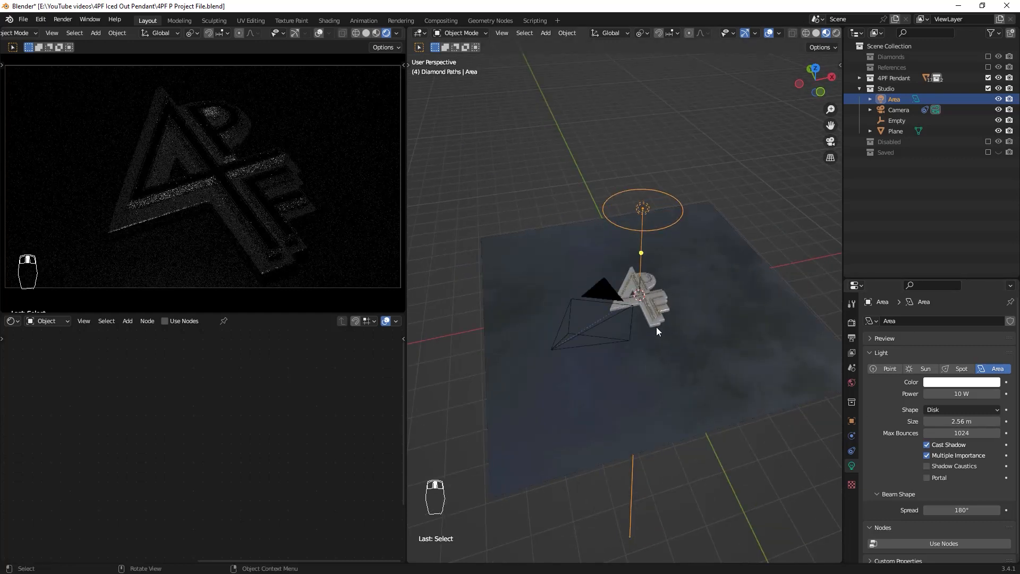
key(KP_7)
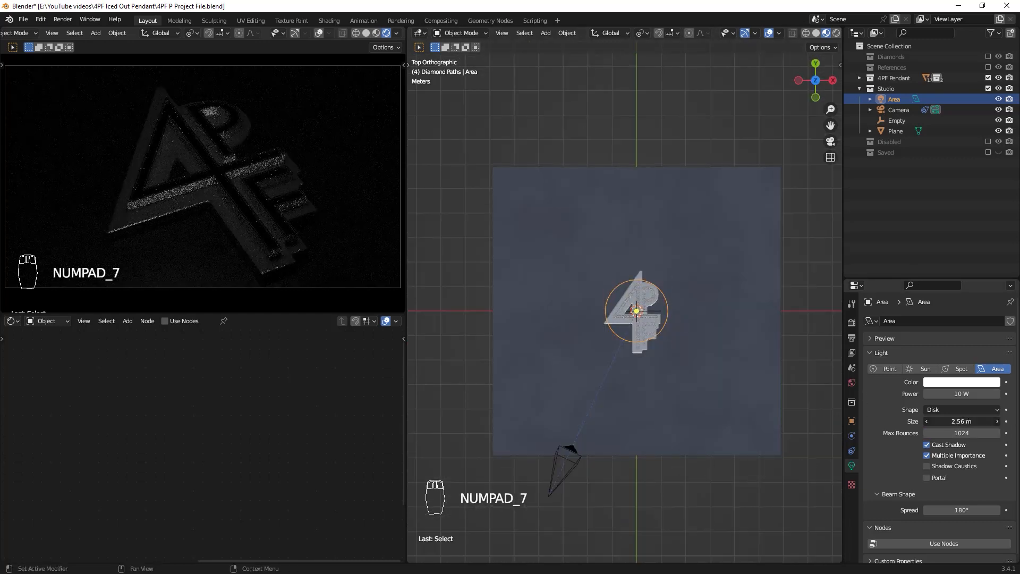
drag(998, 422, 1014, 417)
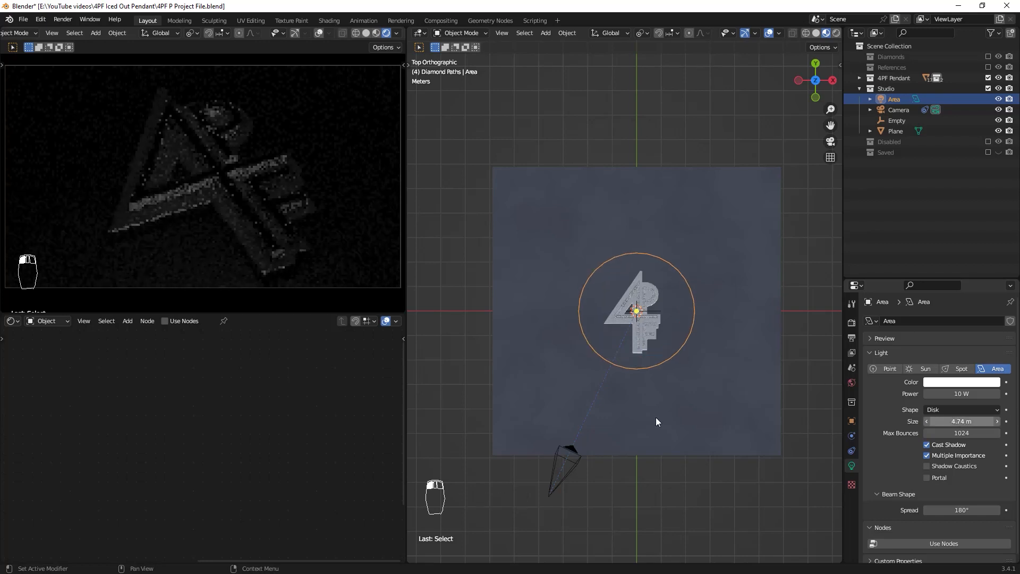
Move the disk light about 1.13 m in X and 1.0 m in Y, and enlarge it to about 5.35 m
key(g)
click(684, 393)
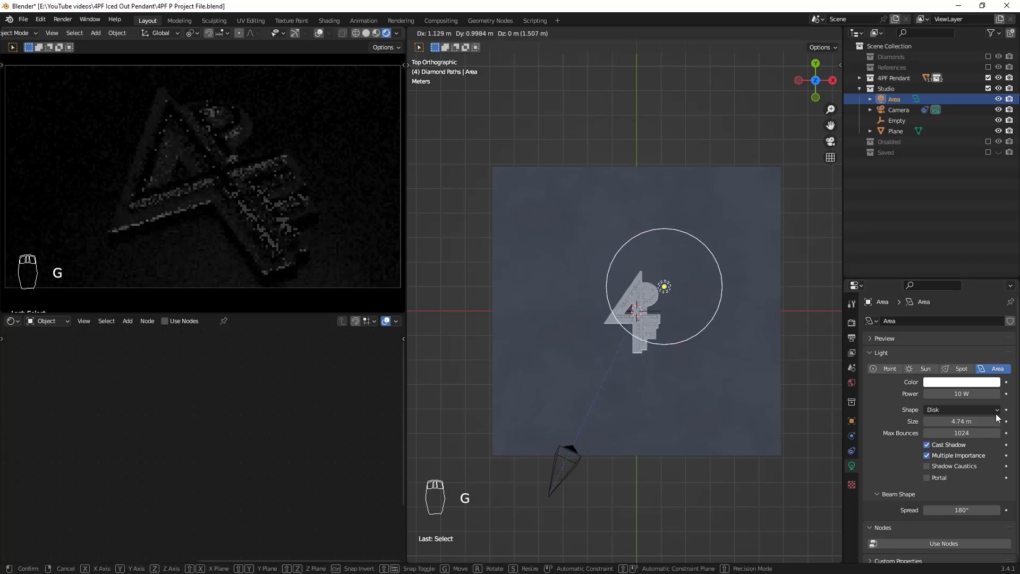
drag(996, 420, 1007, 421)
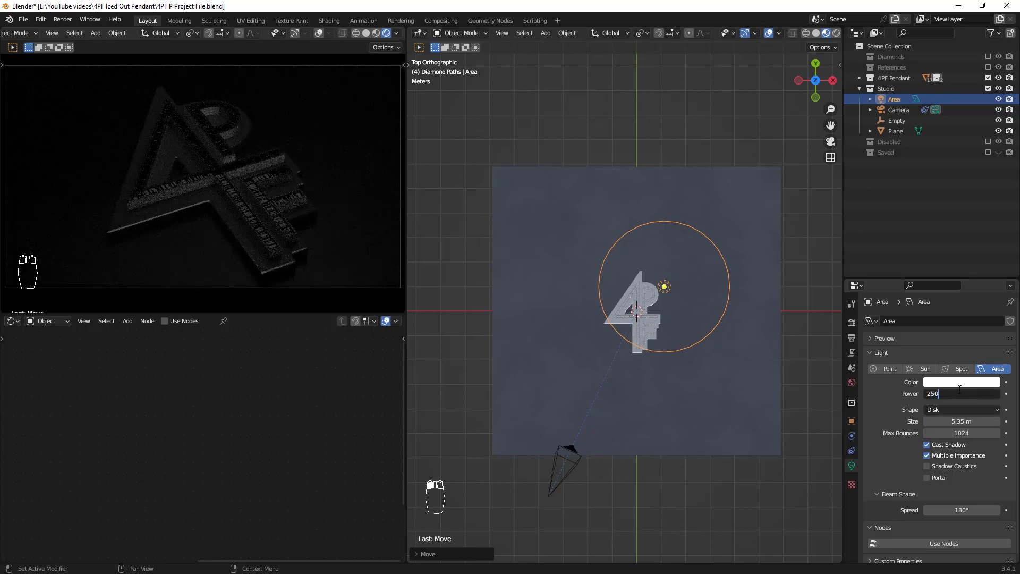
Set the area light's power to 250 W and shift it about 0.67 m in X and 2.58 m in Y, behind the pendant
click(959, 390)
text(250)
key(Return)
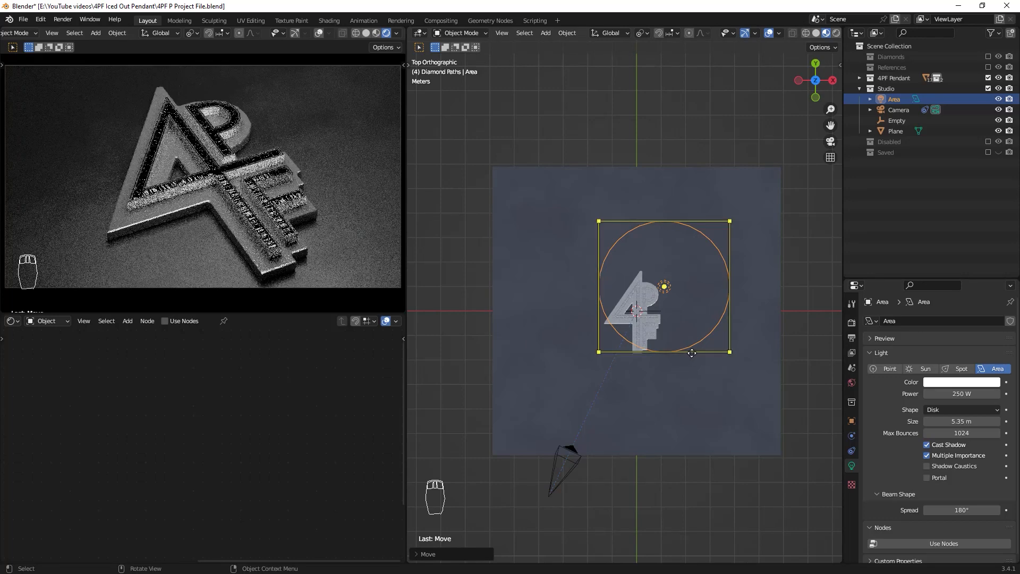
key(g)
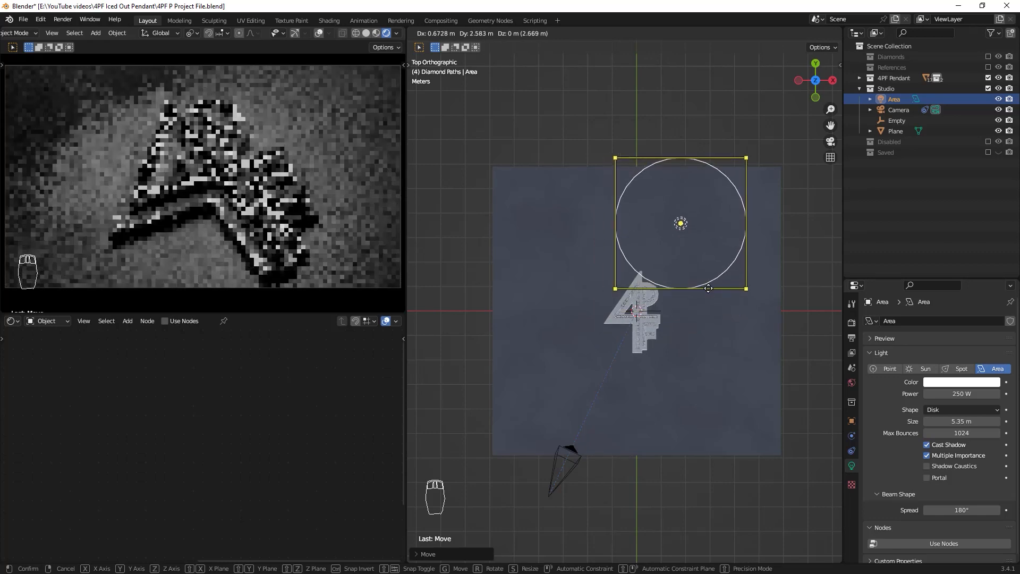
click(710, 288)
Raise the area light's power to 300 W
click(962, 394)
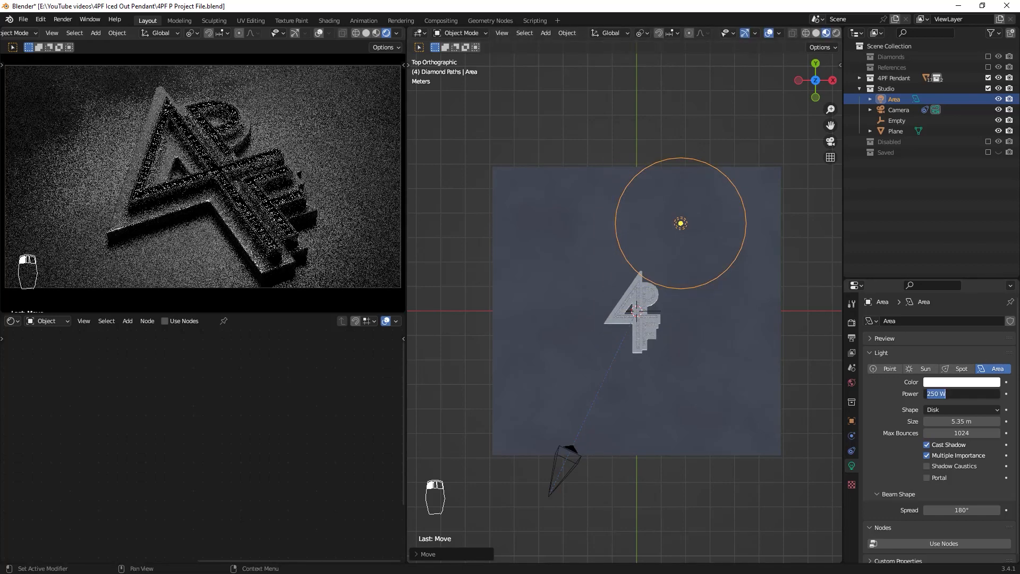
text(300)
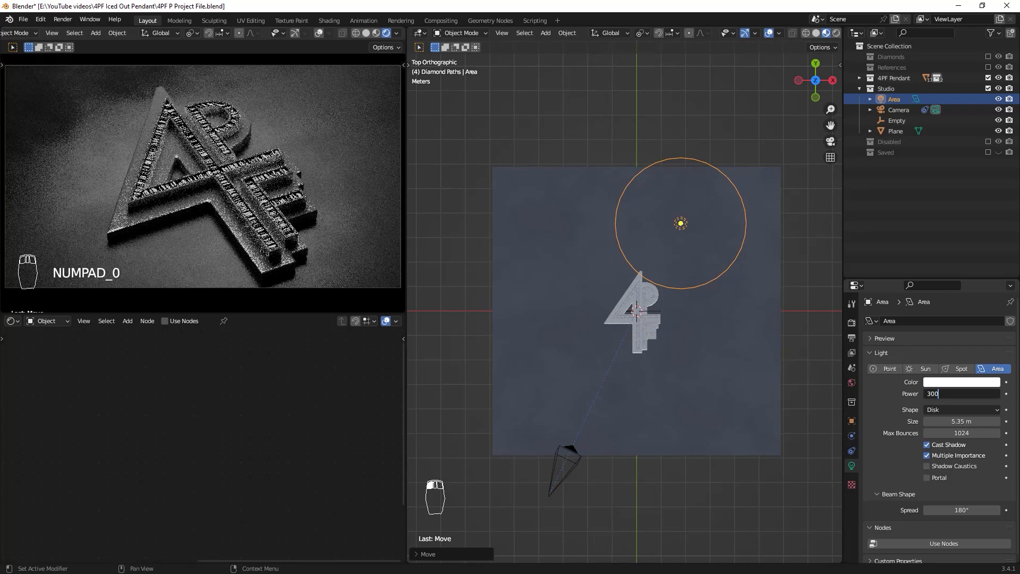
key(Return)
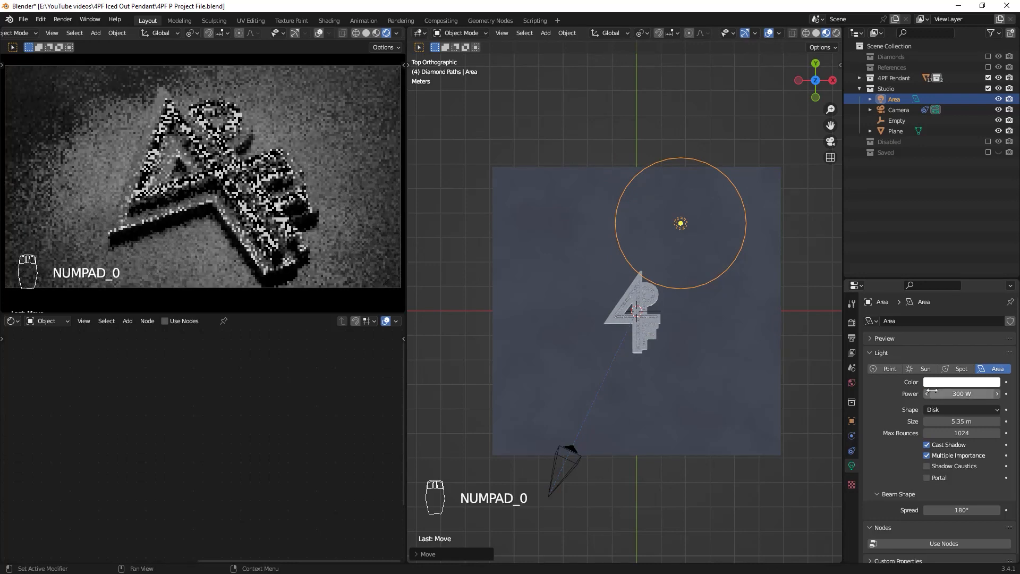
Set the brightness value of the dark stop at 0.227 in the Ground material's roughness ColorRamp to 0.150
middle_drag(655, 419, 677, 390)
click(677, 391)
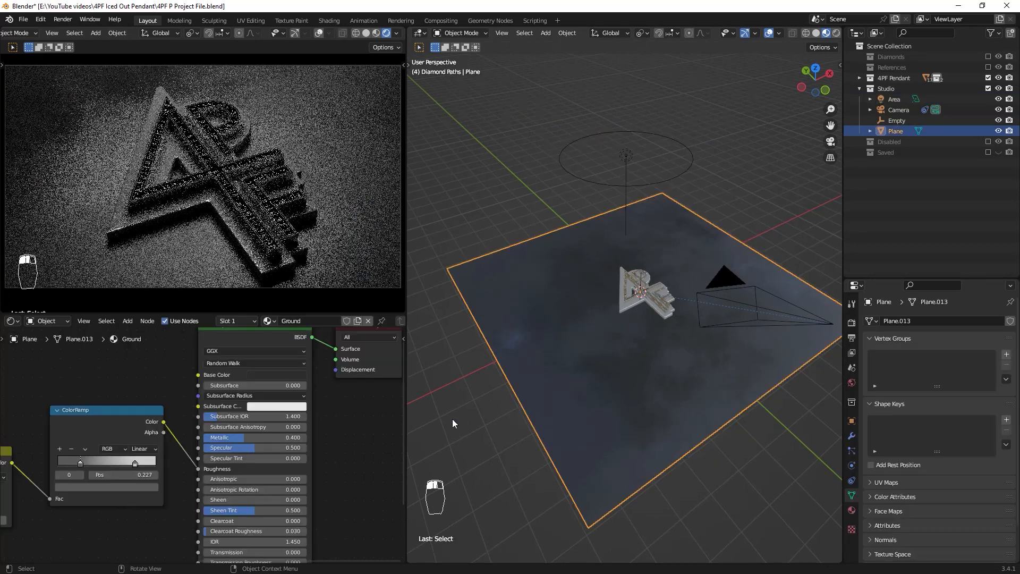
middle_drag(239, 505, 283, 428)
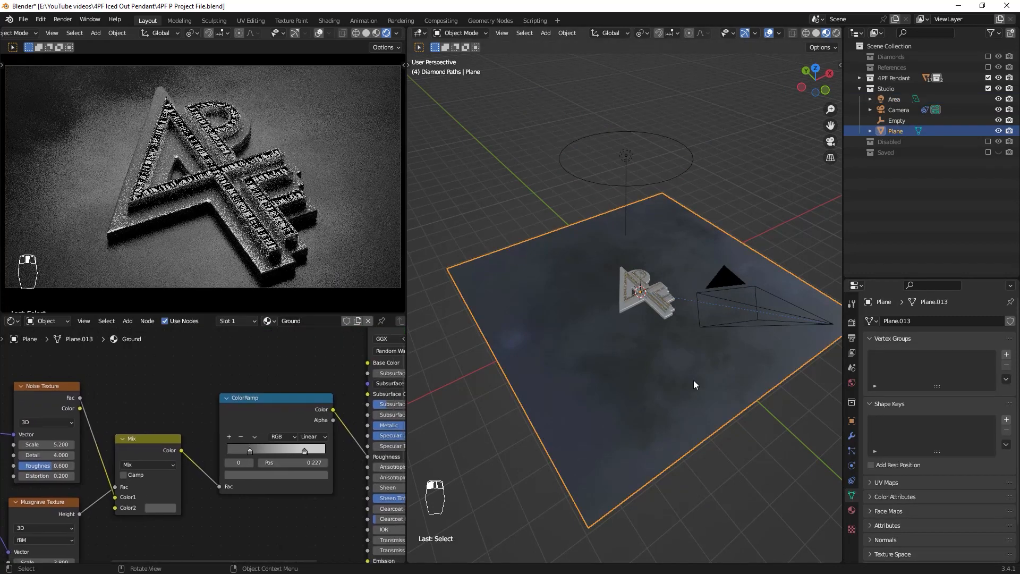
middle_drag(296, 475, 219, 432)
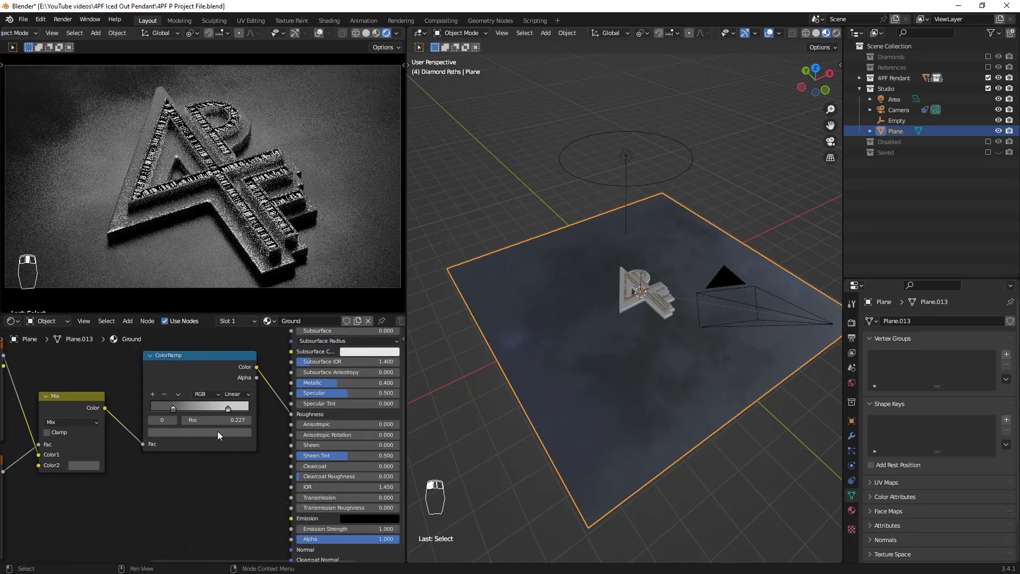
click(180, 432)
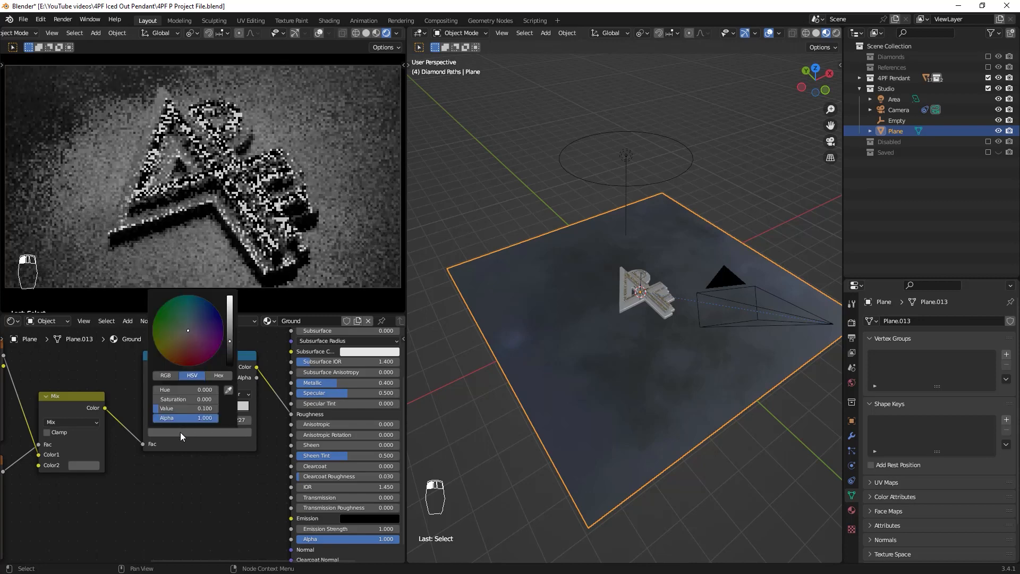
drag(185, 407, 185, 408)
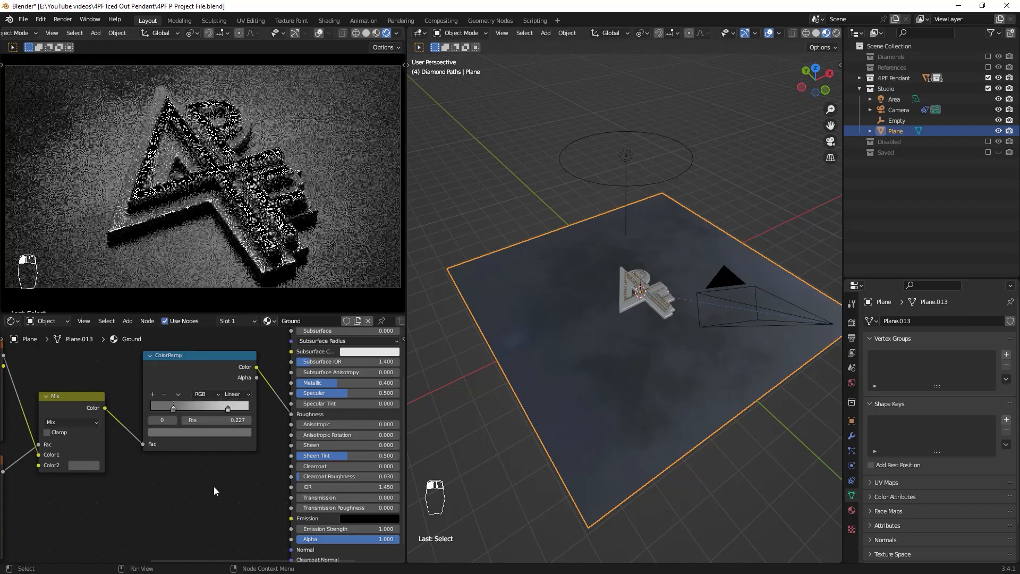
click(209, 433)
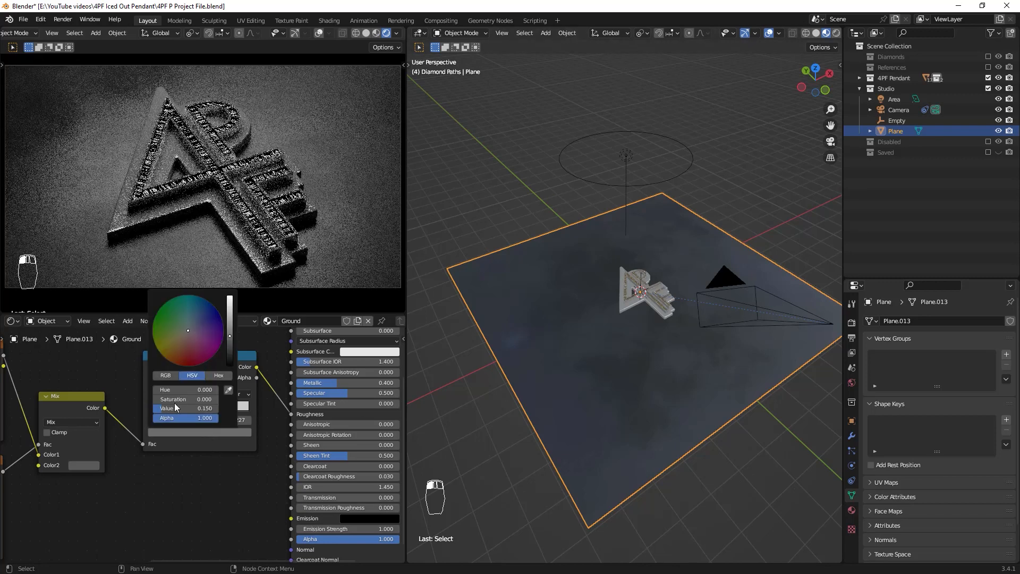
Duplicate the disk area light and move the copy horizontally to the camera side of the pendant, keeping its height
click(624, 151)
key(shift+d)
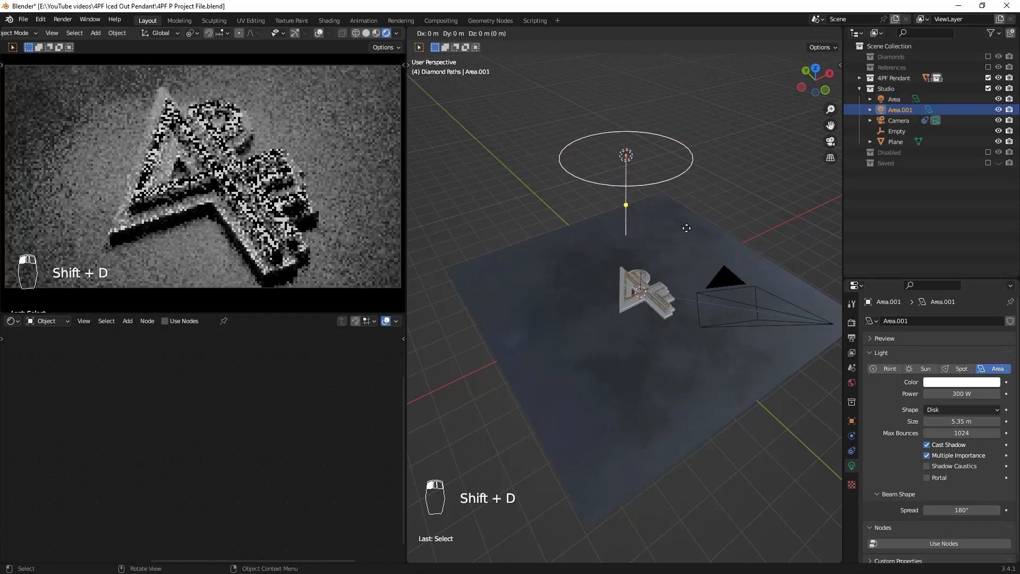
key(shift+z)
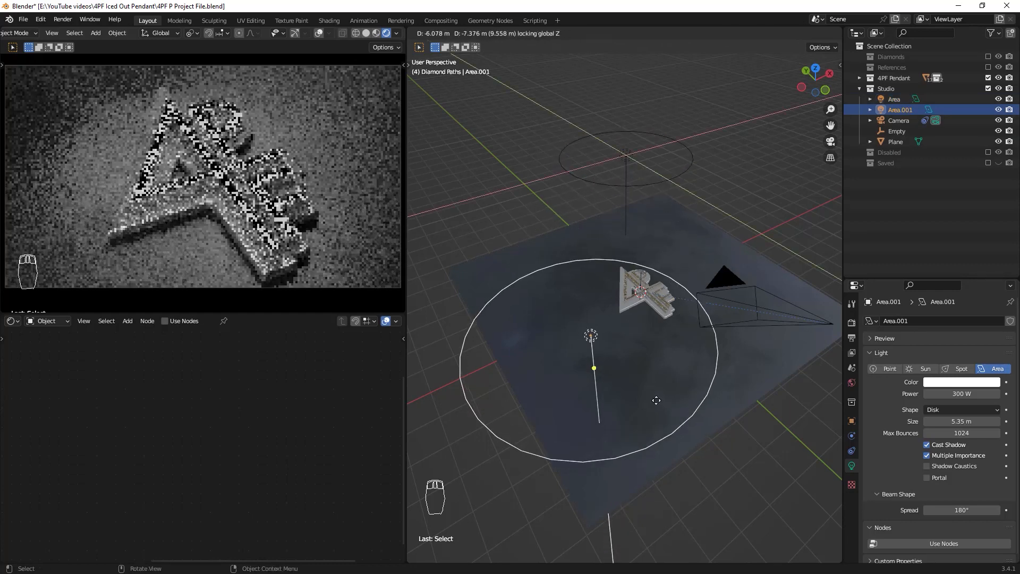
click(629, 392)
middle_drag(628, 388, 646, 358)
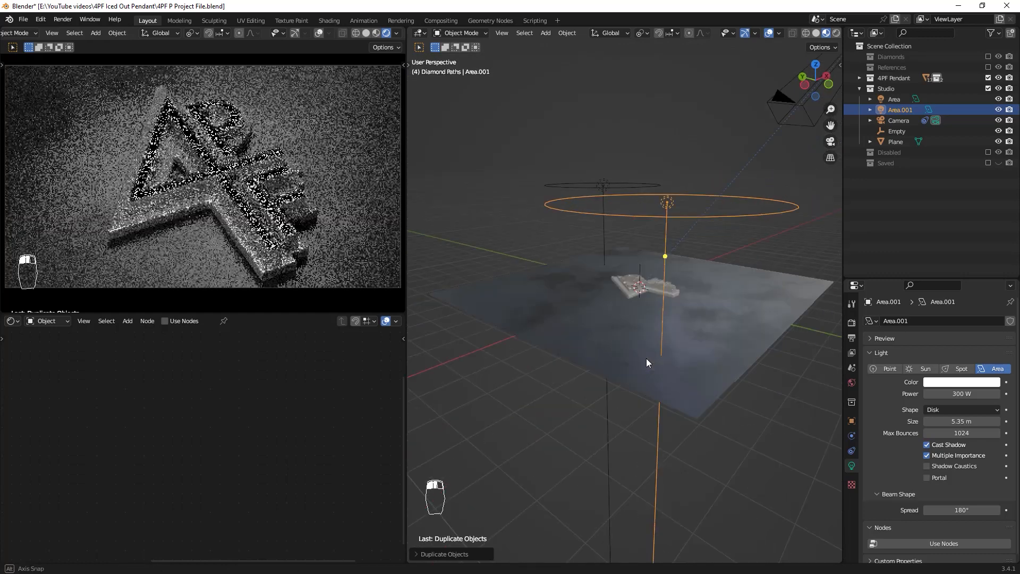
Change the duplicated area light's shape to Rectangle and show the layout viewport in solid shading
click(962, 411)
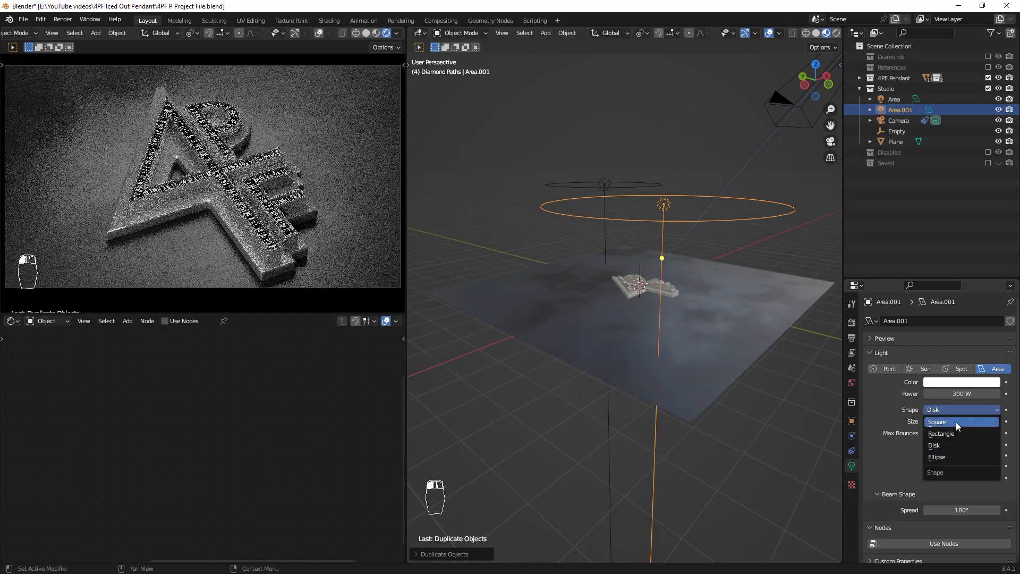
click(955, 434)
mouse_move(697, 289)
middle_down()
mouse_move(723, 305)
mouse_move(690, 279)
mouse_move(725, 276)
mouse_move(725, 292)
mouse_move(690, 299)
mouse_move(697, 293)
middle_up()
key(z)
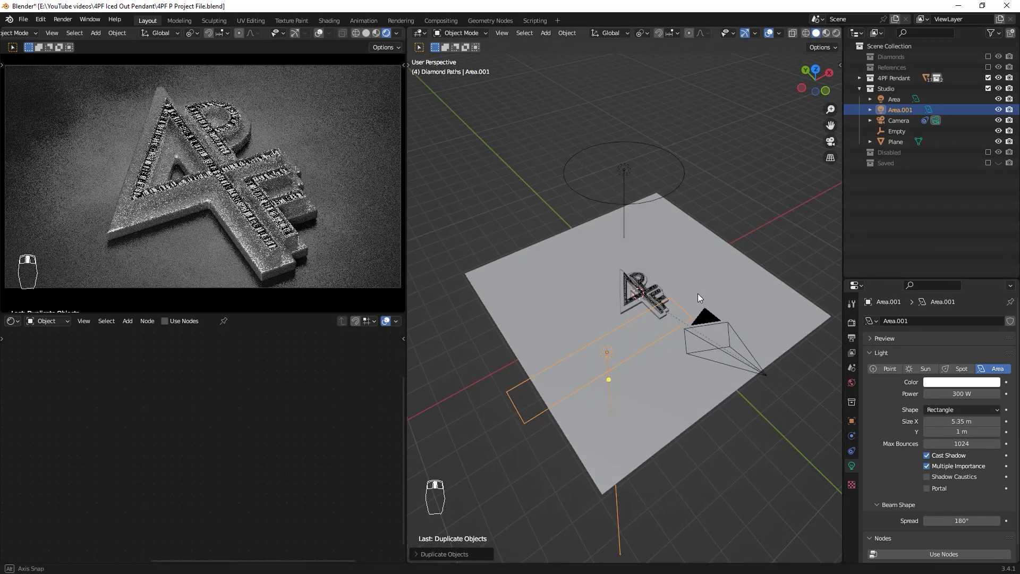
Rotate the rectangle light about -54° around global Z and tilt it around its local X axis to face the pendant
key(r)
key(r)
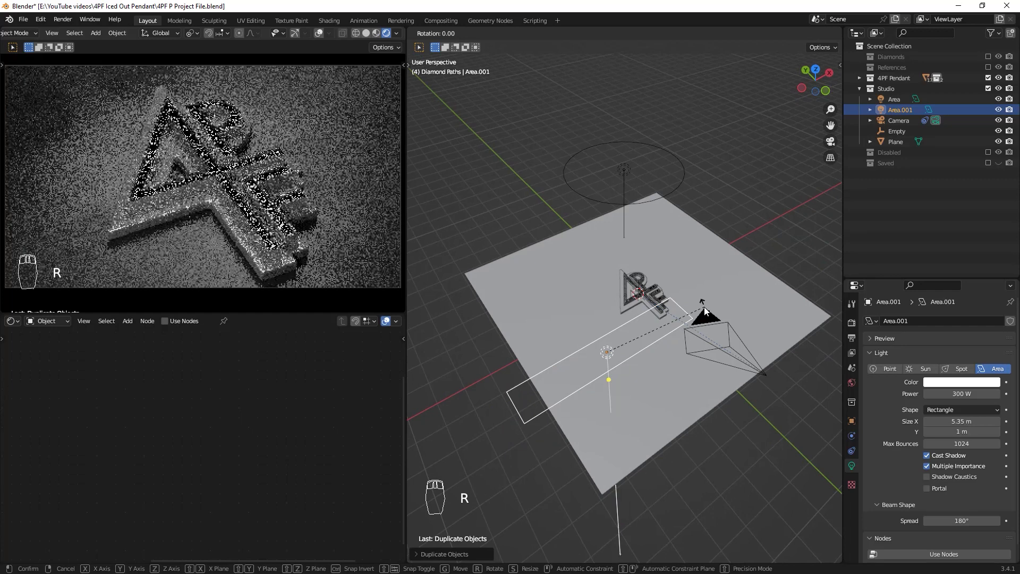
key(z)
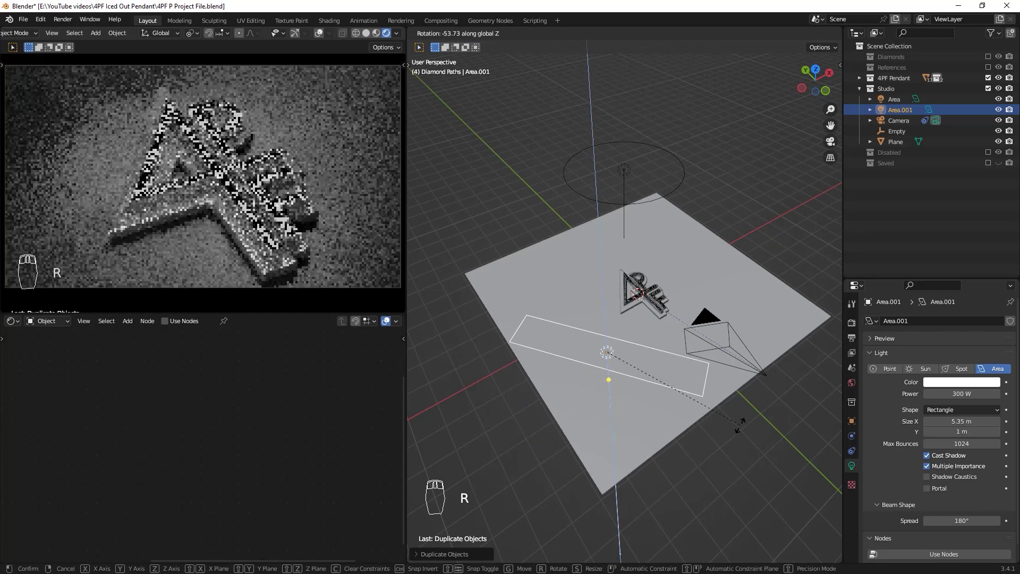
click(744, 404)
key(r)
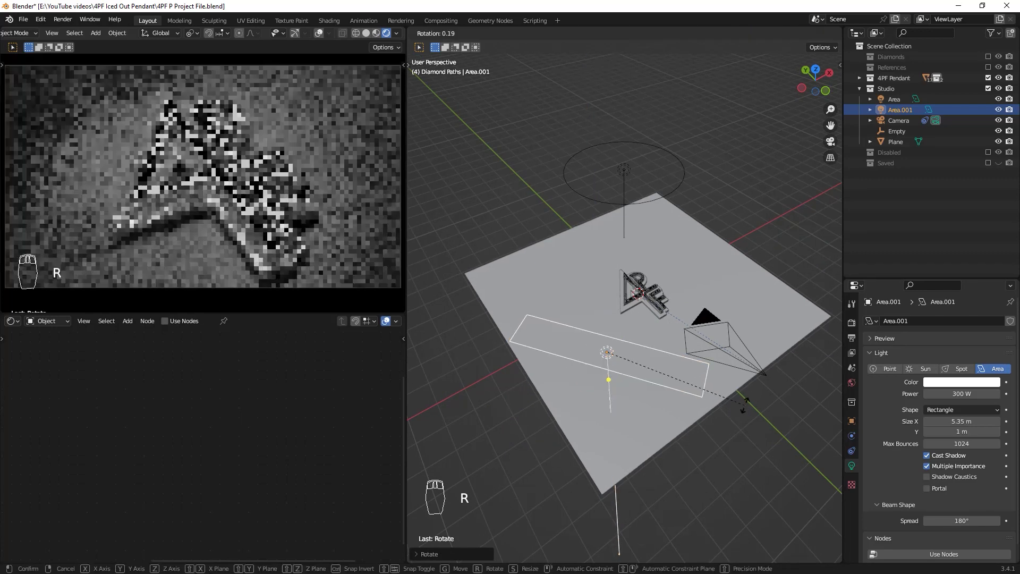
key(x)
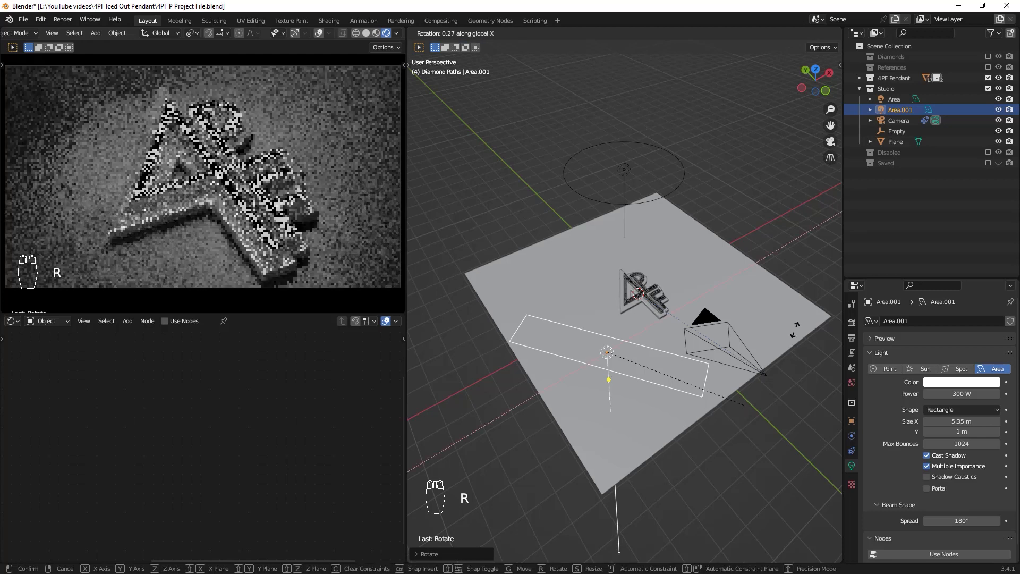
key(x)
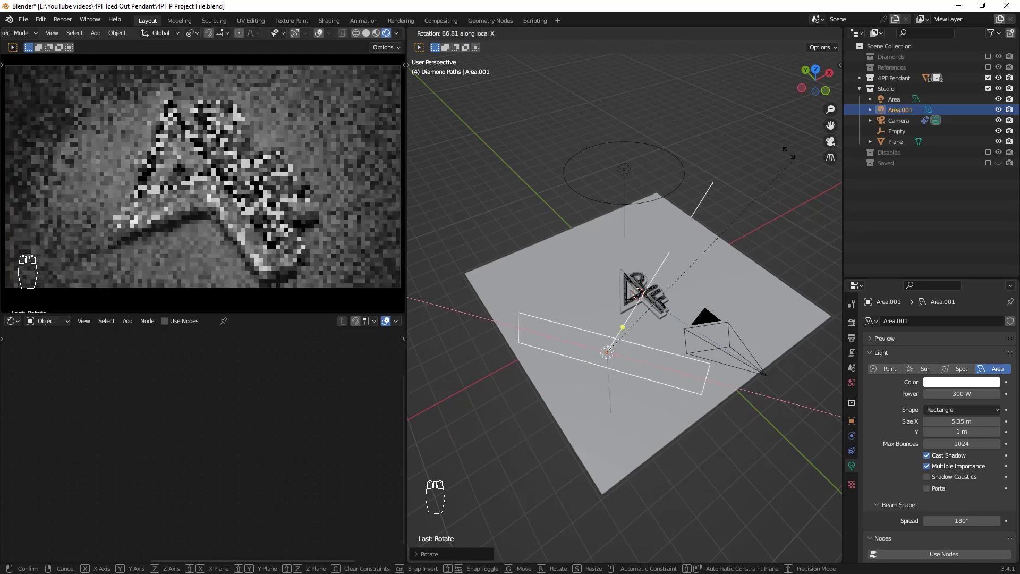
click(769, 114)
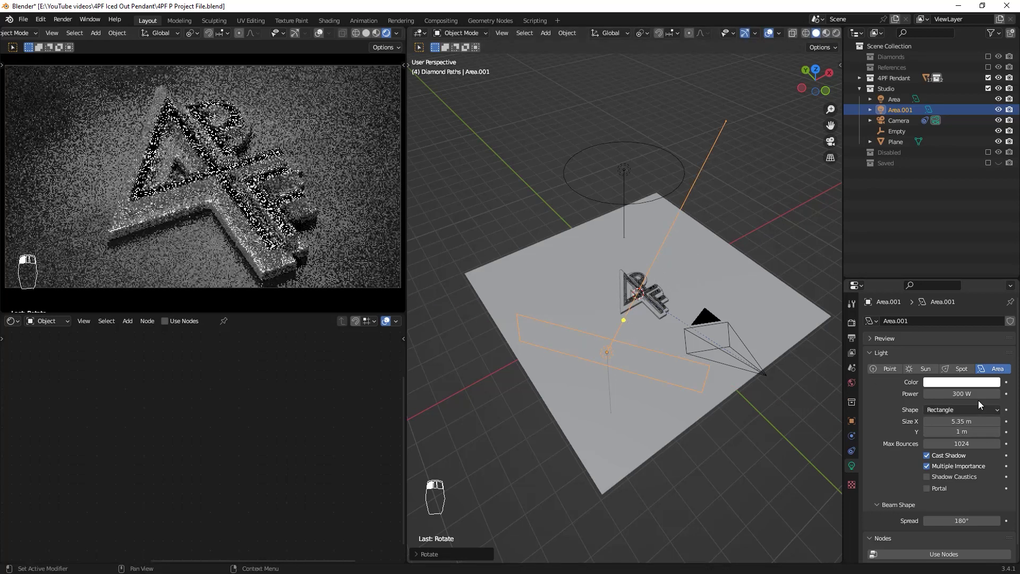
Set the rectangle light's Y size to 0.47 m and lower it along Z to near the ground plane
drag(955, 432, 971, 431)
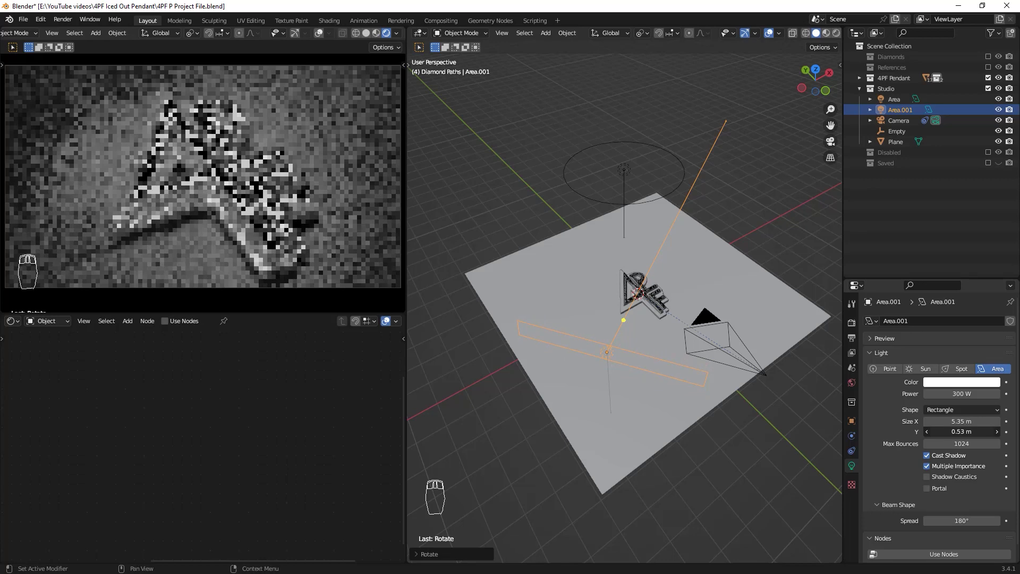
drag(961, 431, 926, 421)
middle_drag(743, 428, 719, 394)
key(ctrl+z)
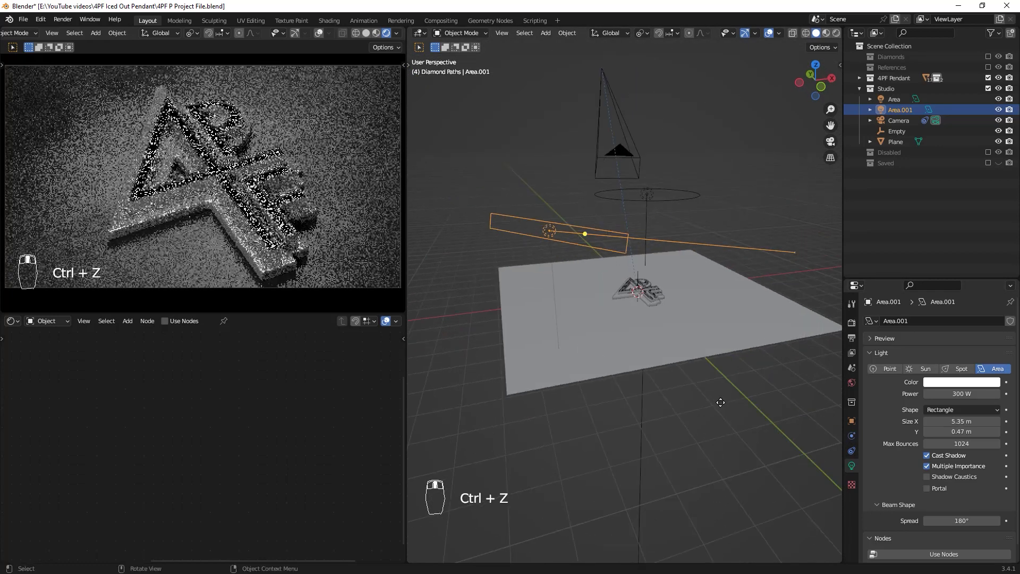
key(g)
key(z)
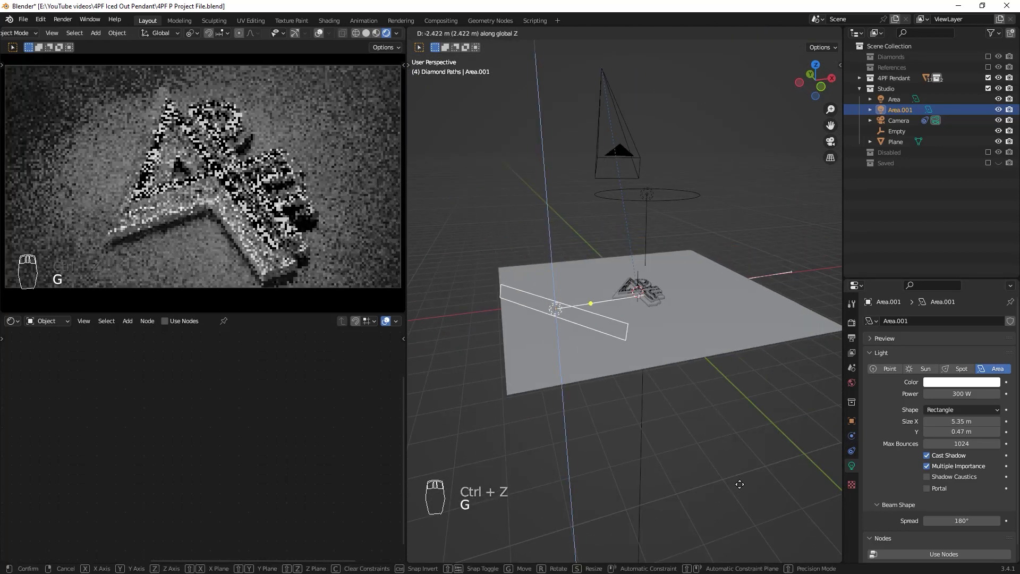
click(740, 488)
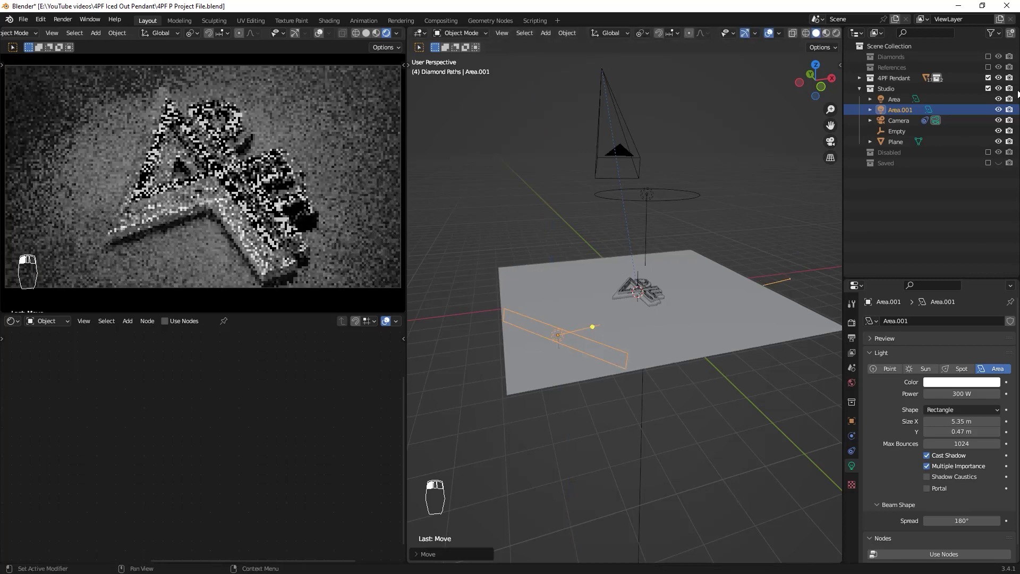
Hide the original disk area light in the viewport and lengthen the rectangle light to 6.62 m in X
click(999, 99)
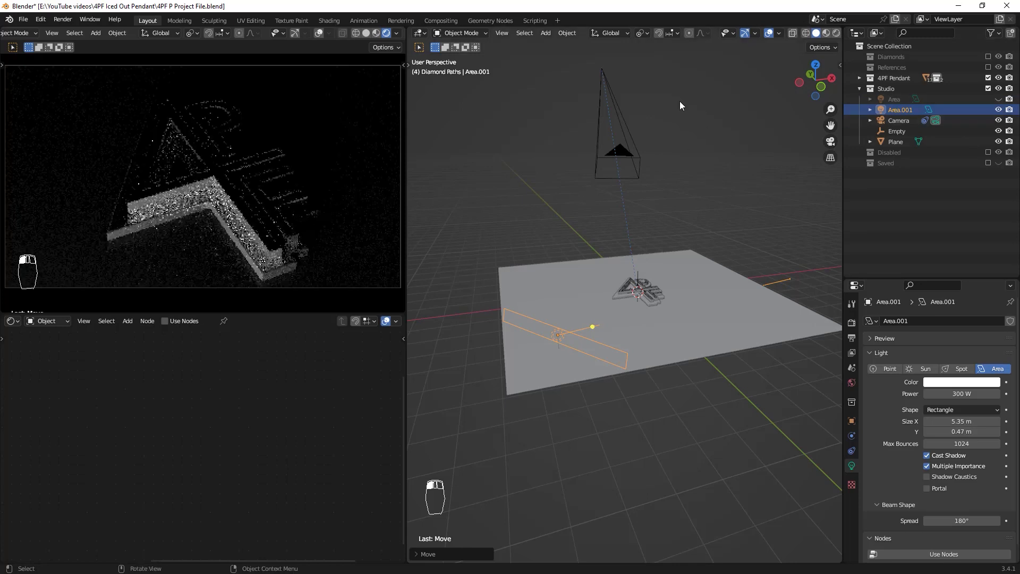
middle_drag(617, 272, 685, 350)
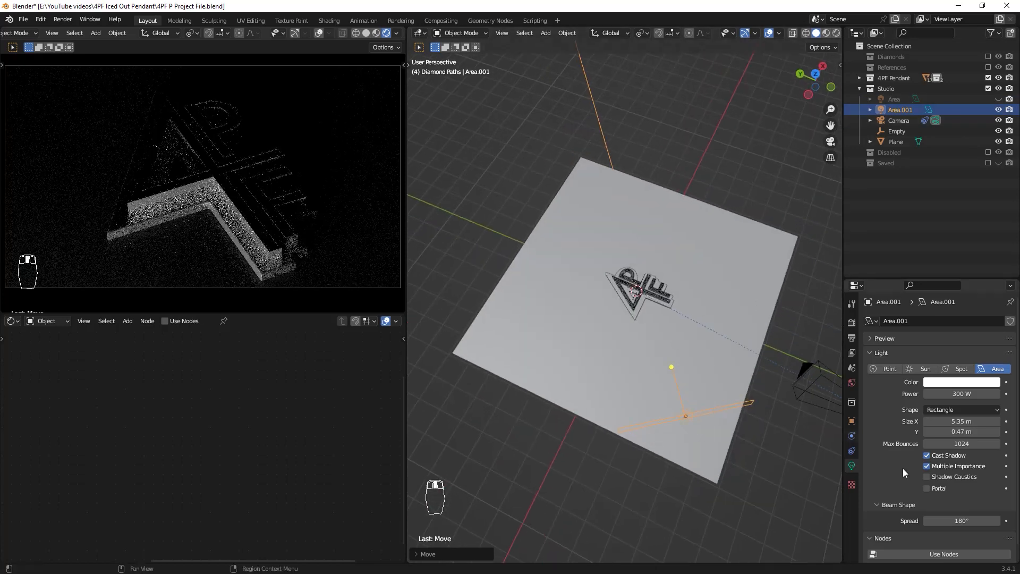
drag(968, 425, 1012, 425)
Move the rectangle light in plan farther from the pendant, outside the plane's camera-side corner, and set its power to 80 W
key(KP_7)
key(g)
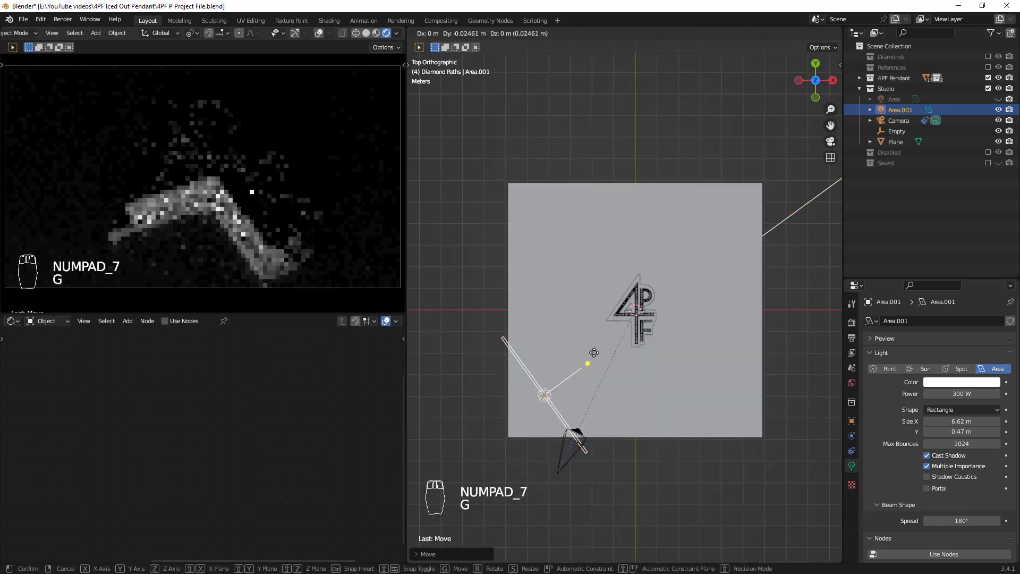
key(ctrl+z)
key(ctrl+z)
key(ctrl+z)
key(ctrl+shift+z)
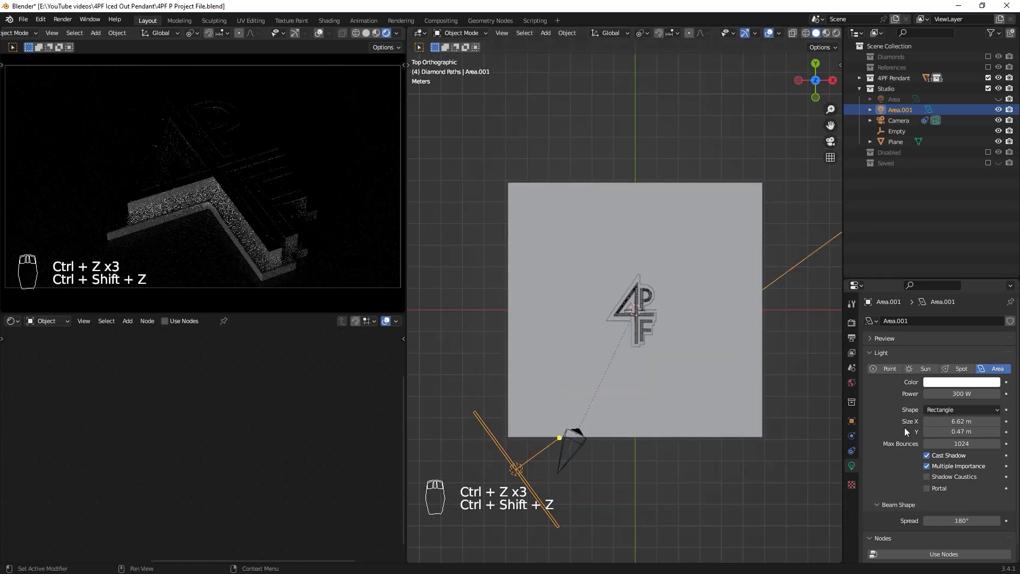
click(966, 393)
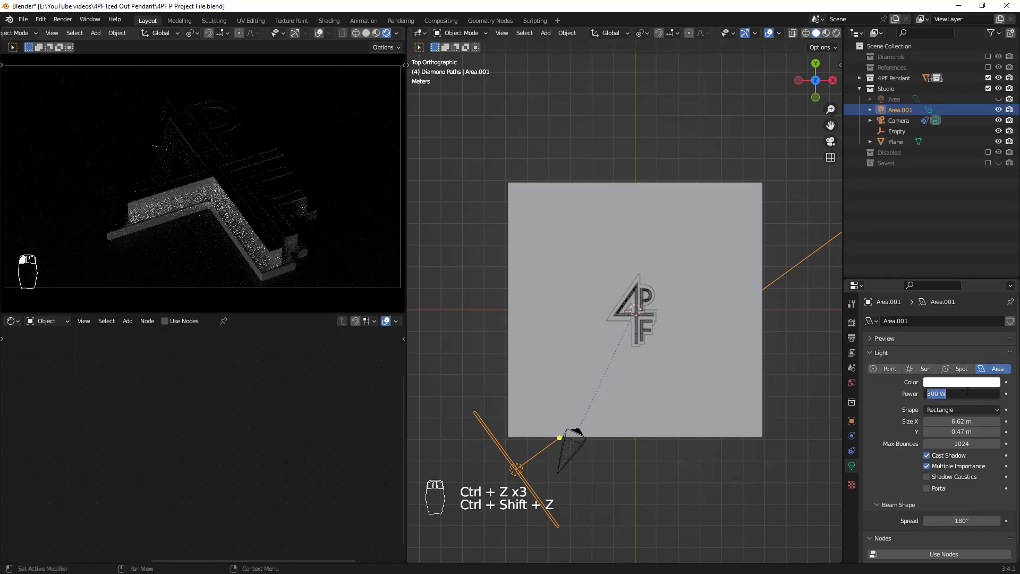
text(80)
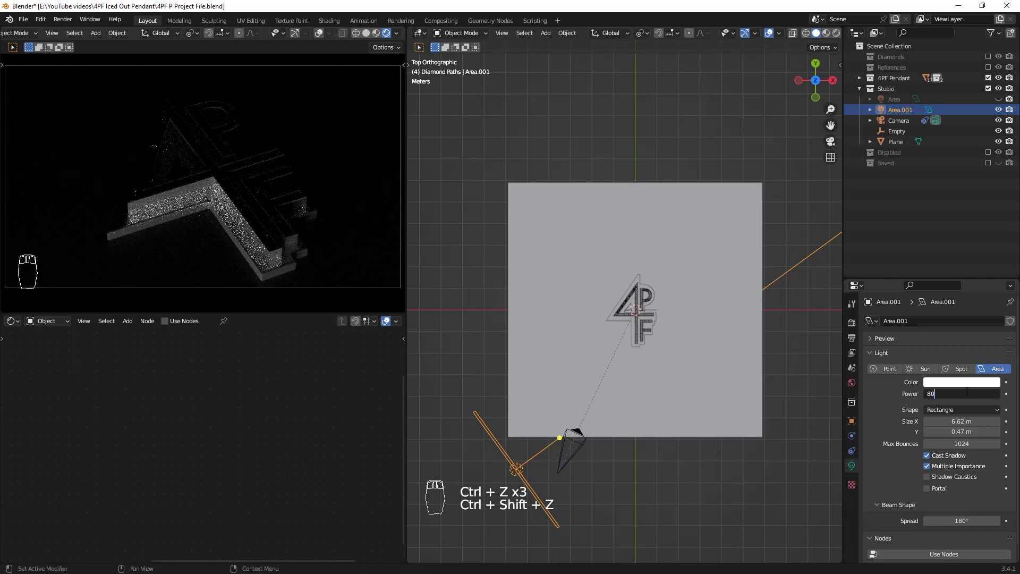
key(Return)
Move the rectangle light in plan back to the plane's corner beside the camera and rotate it about -26°
key(g)
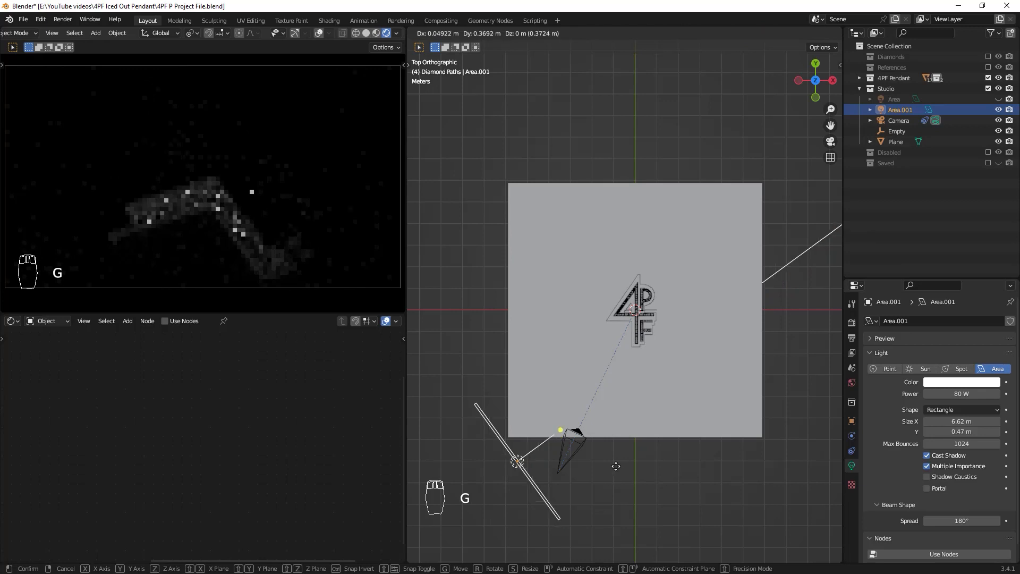
click(637, 479)
key(r)
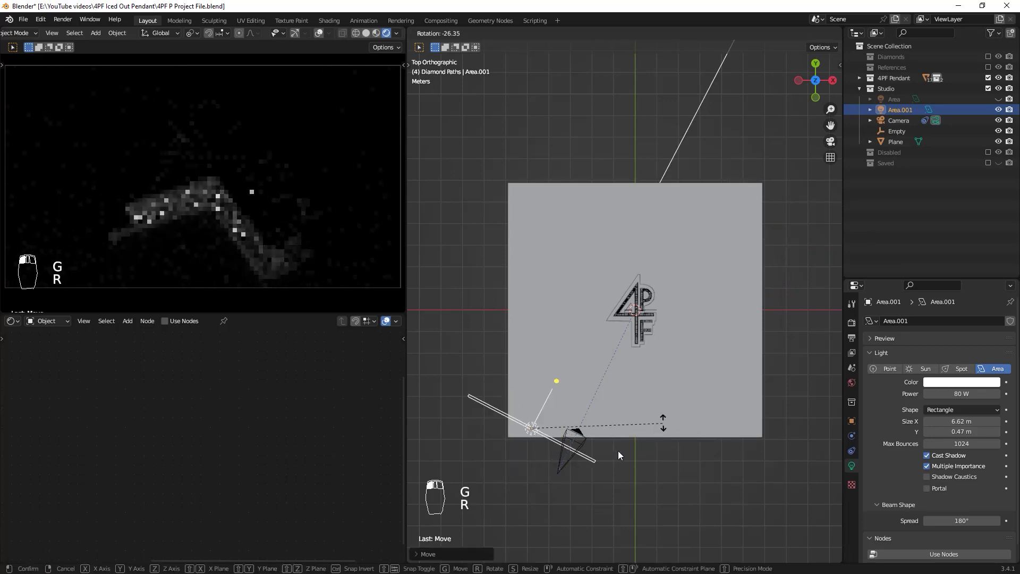
click(618, 451)
Raise the rectangle light about 0.7 m along Z and tilt it about -13° around its local X axis
middle_drag(618, 449, 593, 366)
key(g)
key(z)
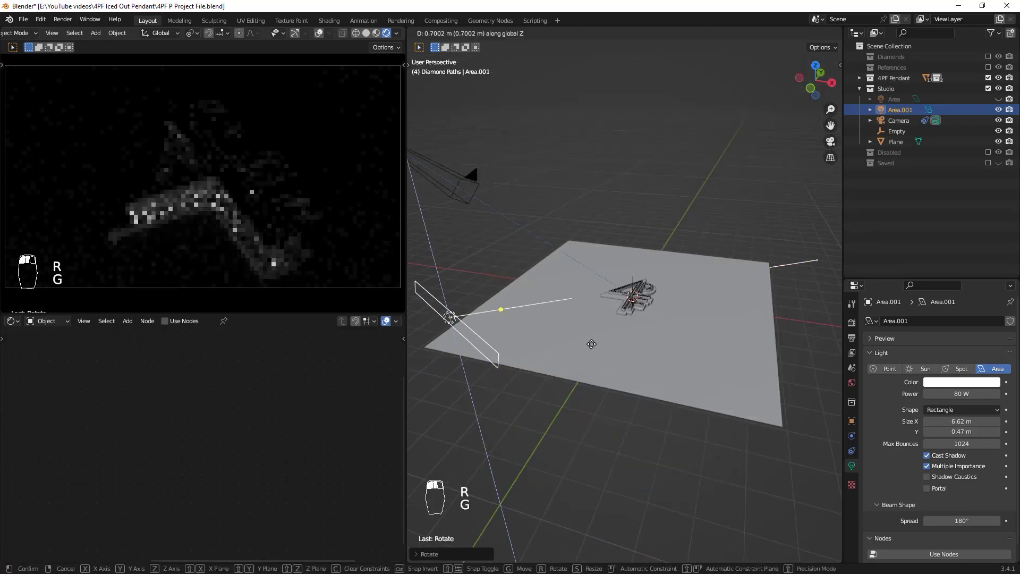
click(591, 343)
key(r)
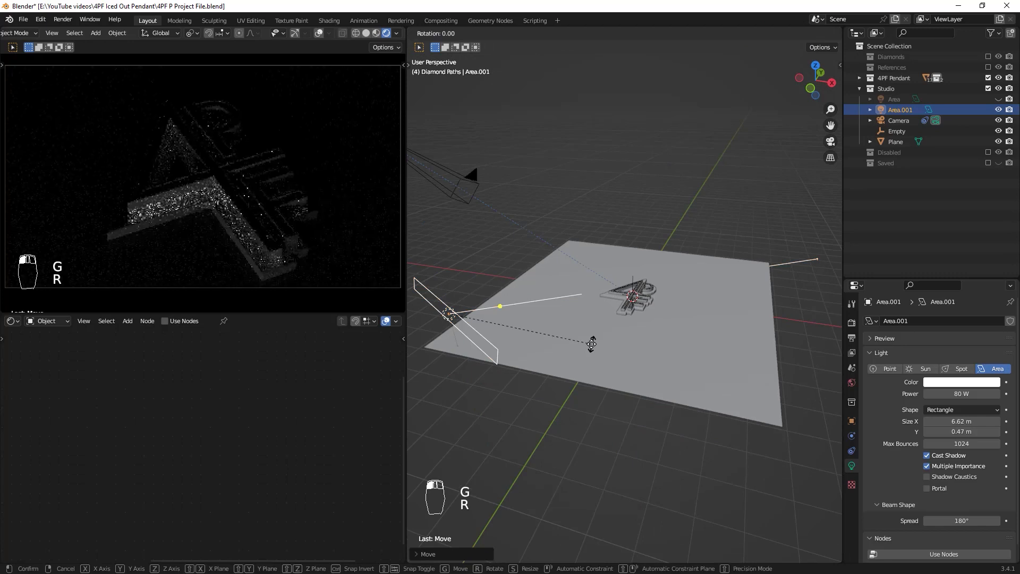
key(x)
key(x)
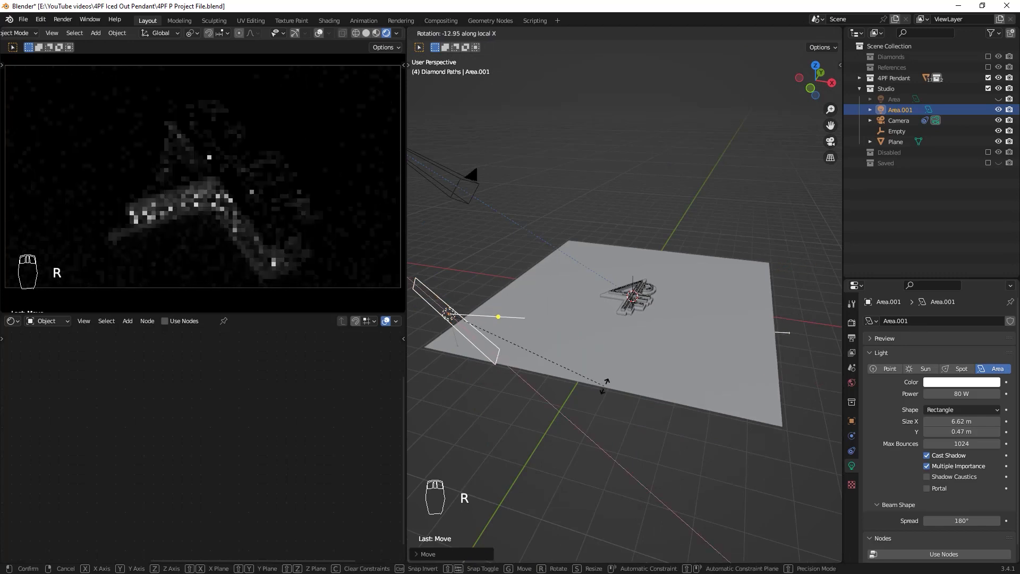
click(604, 385)
Duplicate the rectangle area light in plan and place the copy about 11 m along X, at the plane's opposite camera-side corner
key(KP_7)
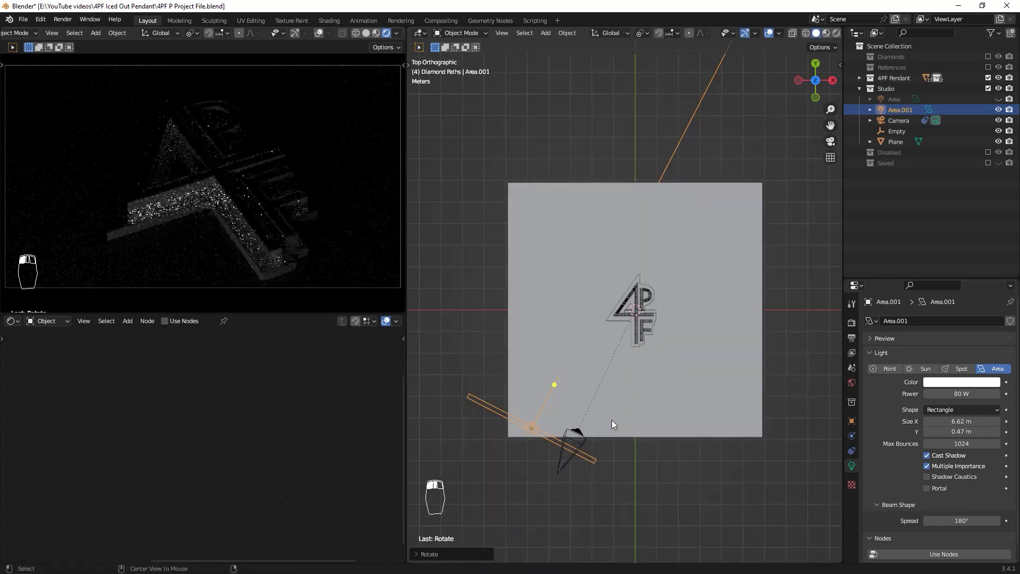
shift+middle_drag(553, 411, 411, 452)
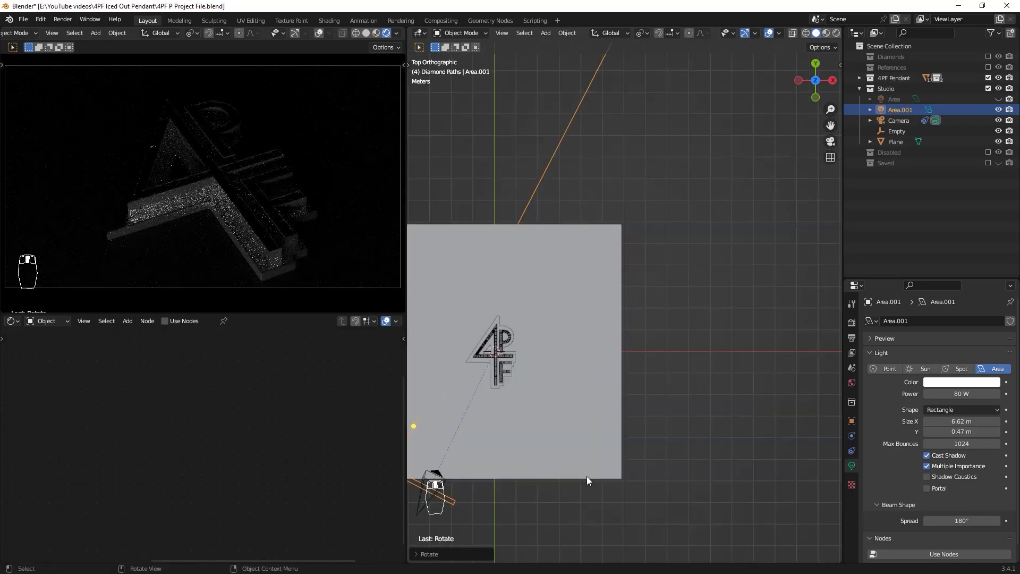
key(shift+d)
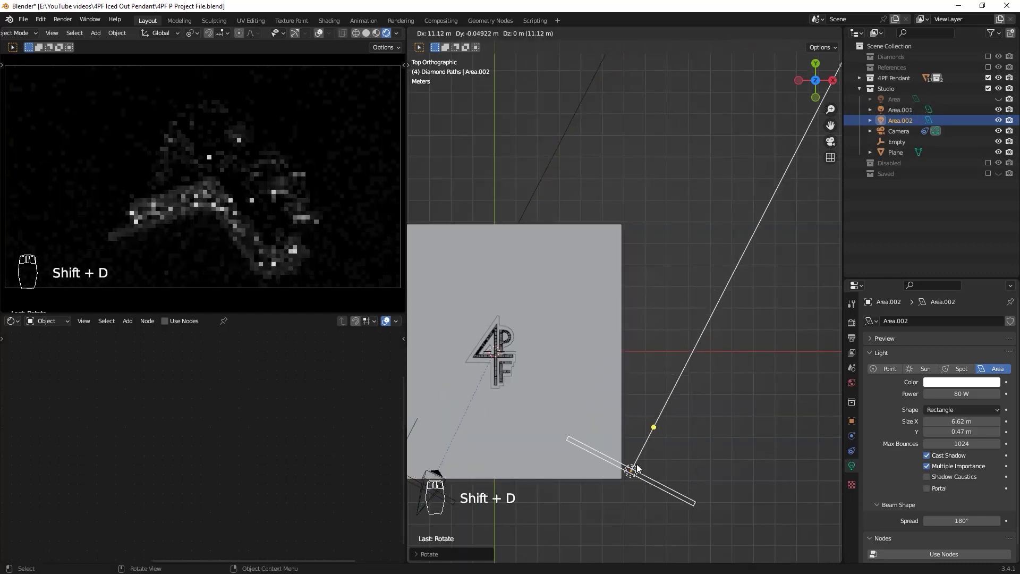
click(634, 467)
shift+middle_drag(684, 438, 721, 420)
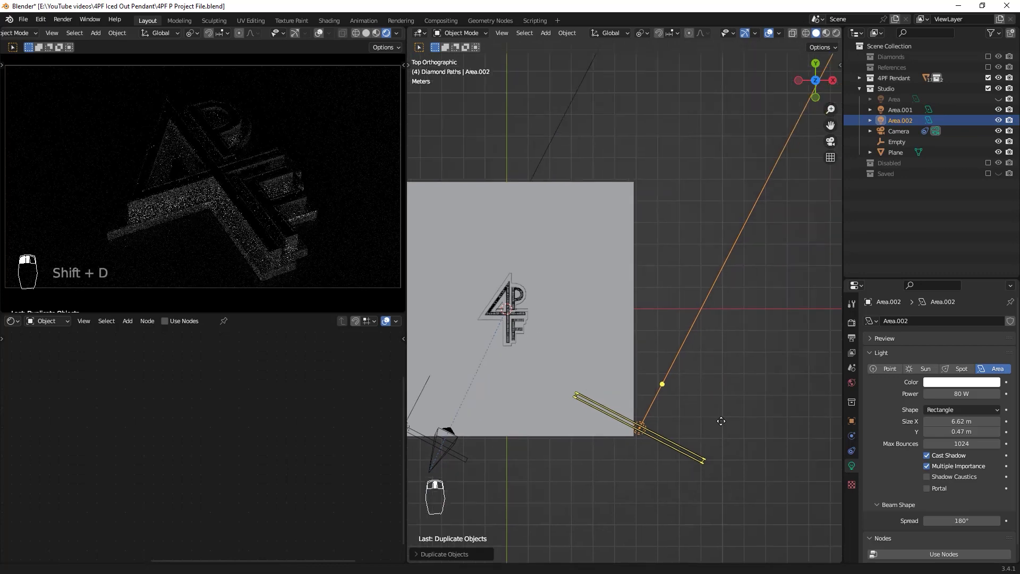
Rotate the duplicated rectangle light in plan to face the pendant and move it about 4.4 m in Y and 0.66 m in X
key(r)
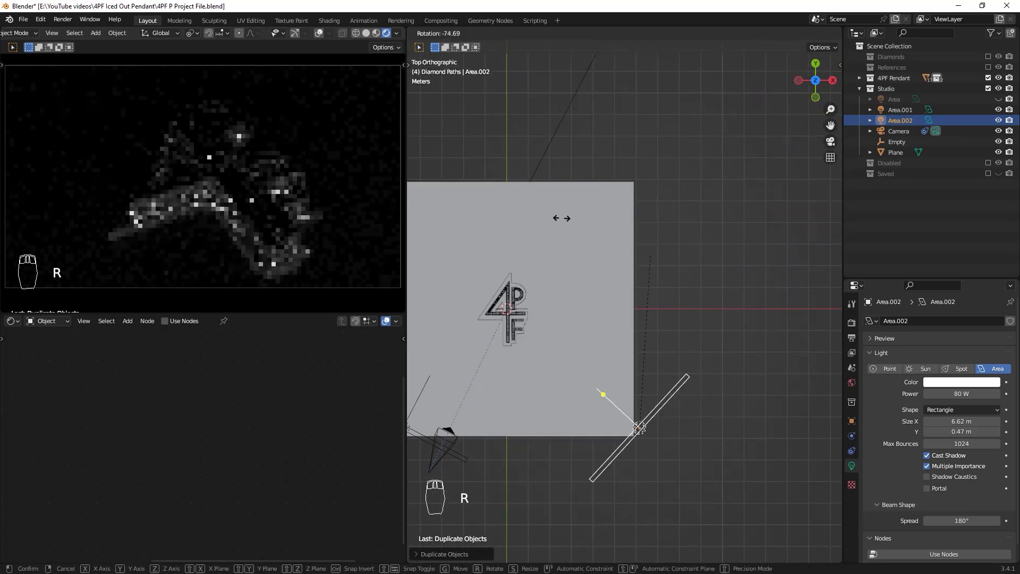
click(528, 220)
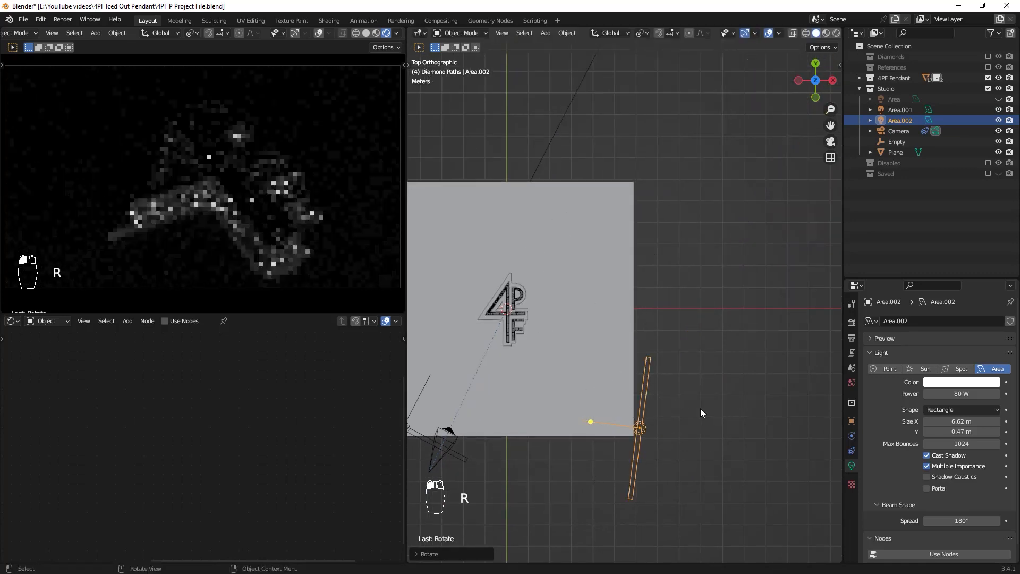
key(g)
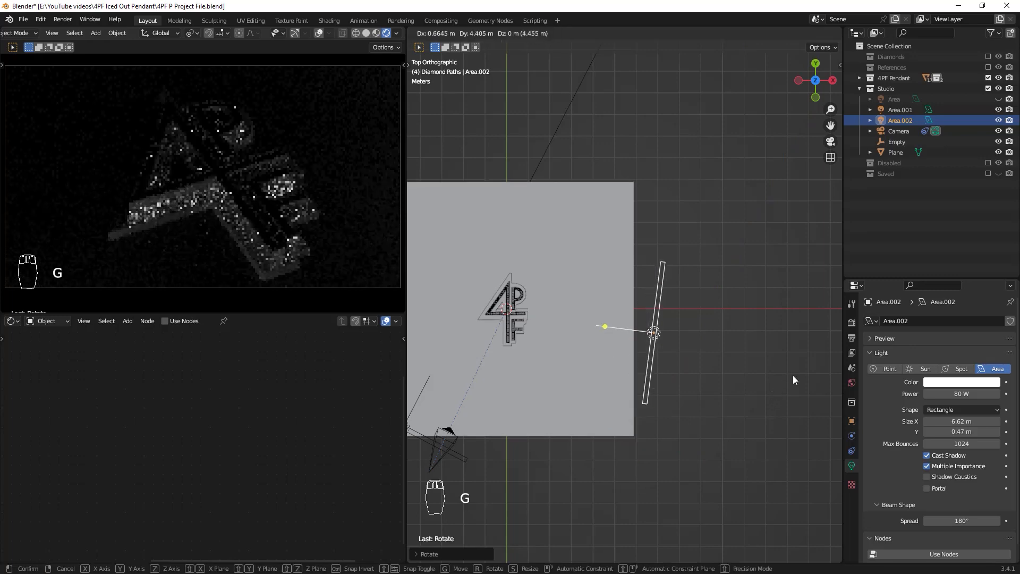
click(793, 375)
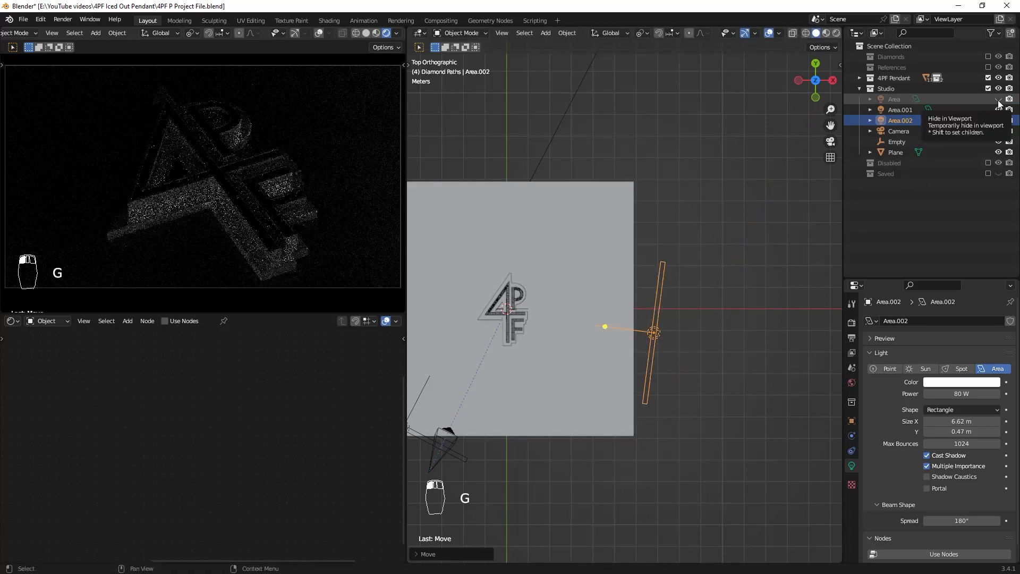
Unhide the original disk area light in the viewport
click(998, 100)
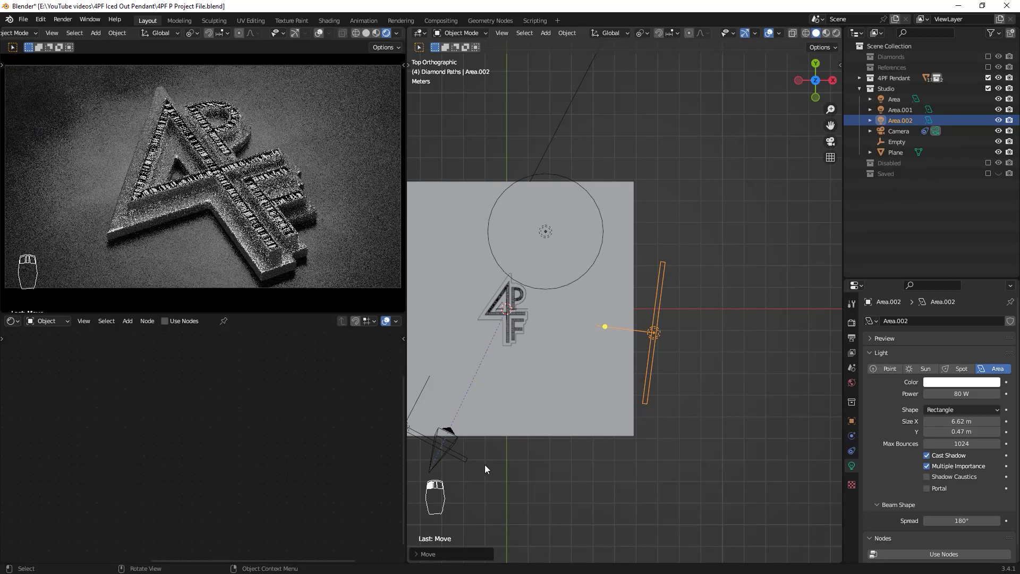
key(ctrl+z)
key(ctrl+z)
shift+middle_drag(530, 410, 626, 371)
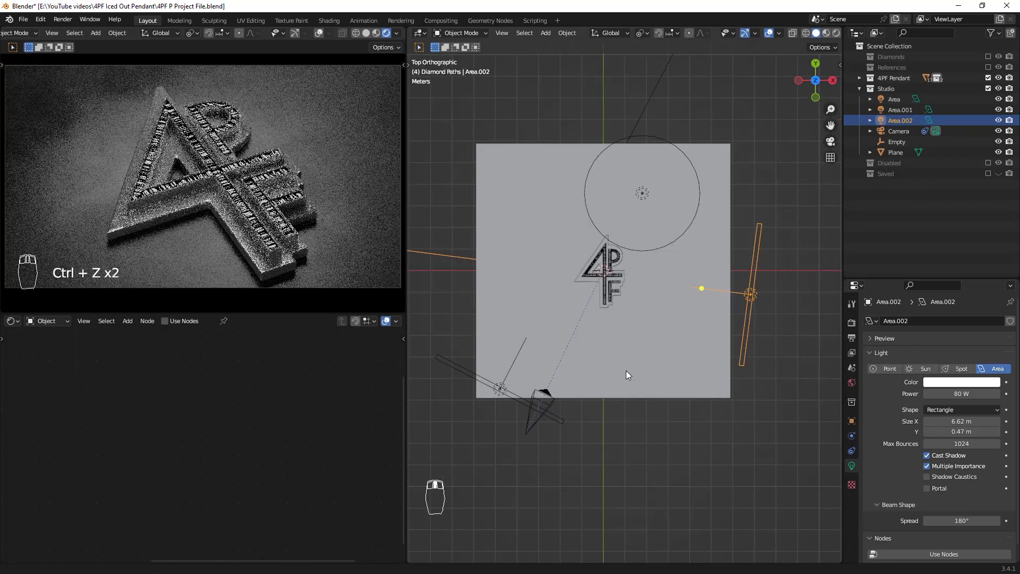
Set the power of the rectangle light beside the camera to 130 W
click(505, 390)
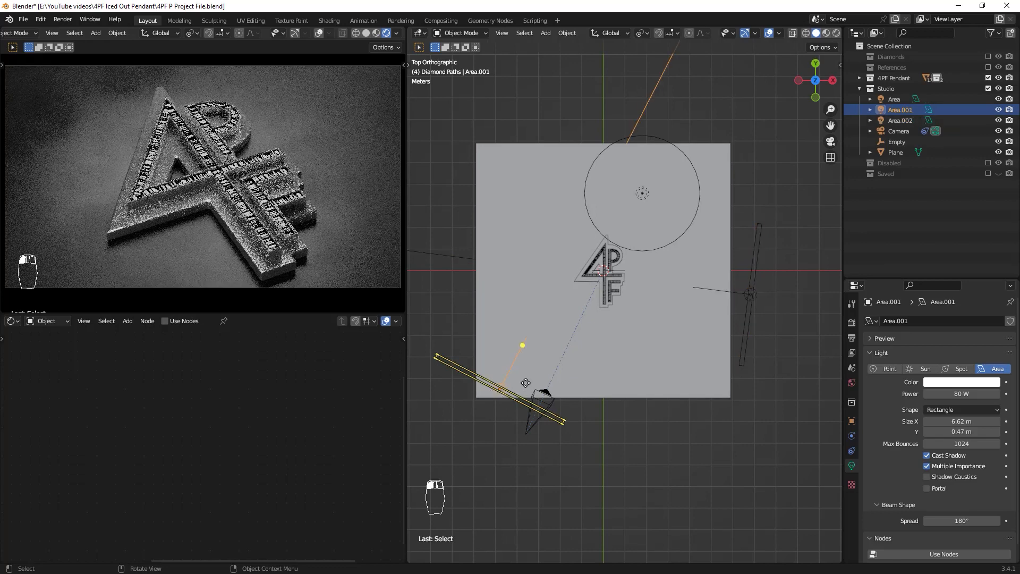
click(976, 394)
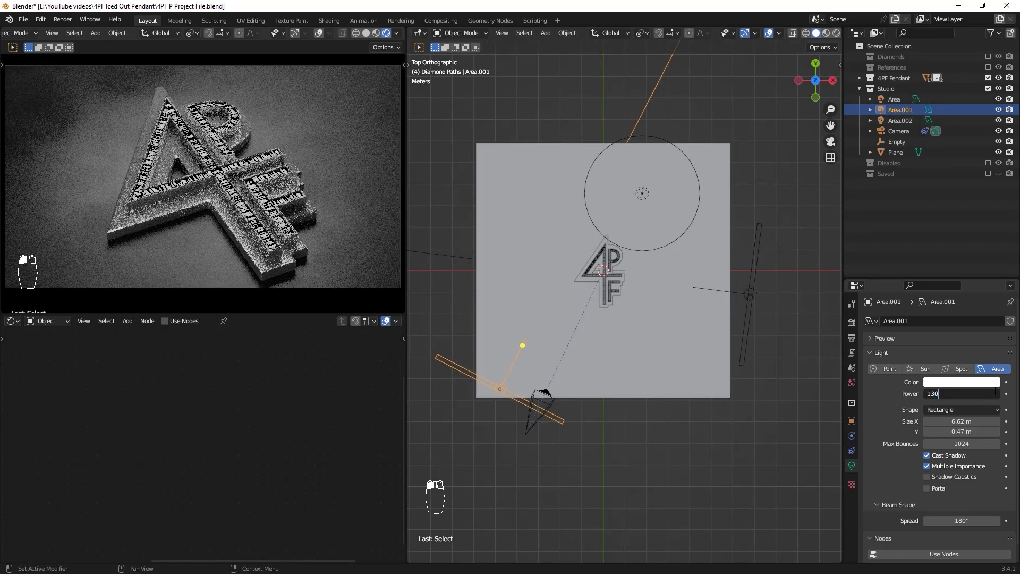
text(130)
key(Return)
Try a pink colour on the rectangle light beside the camera and undo it
click(982, 382)
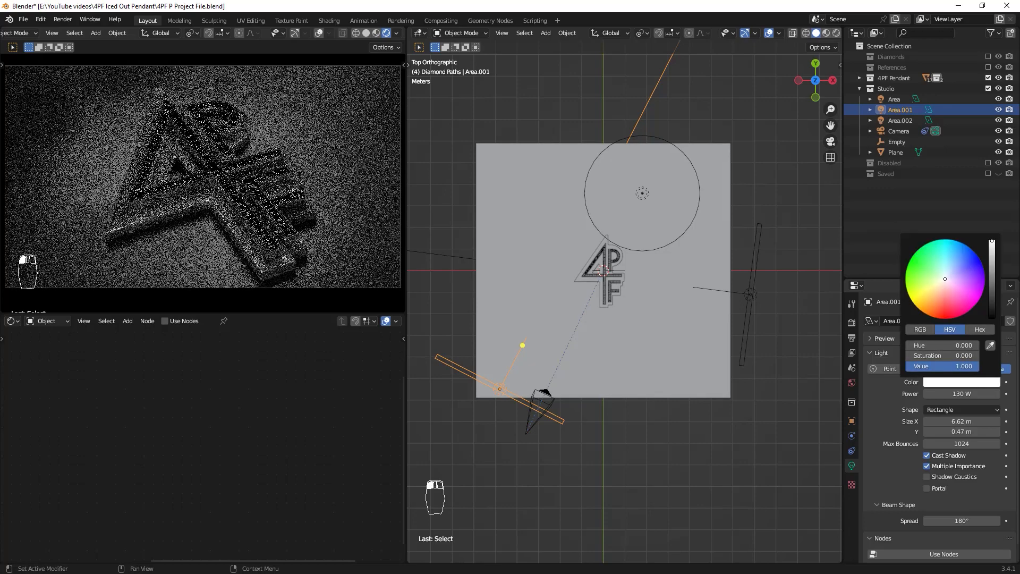
click(950, 301)
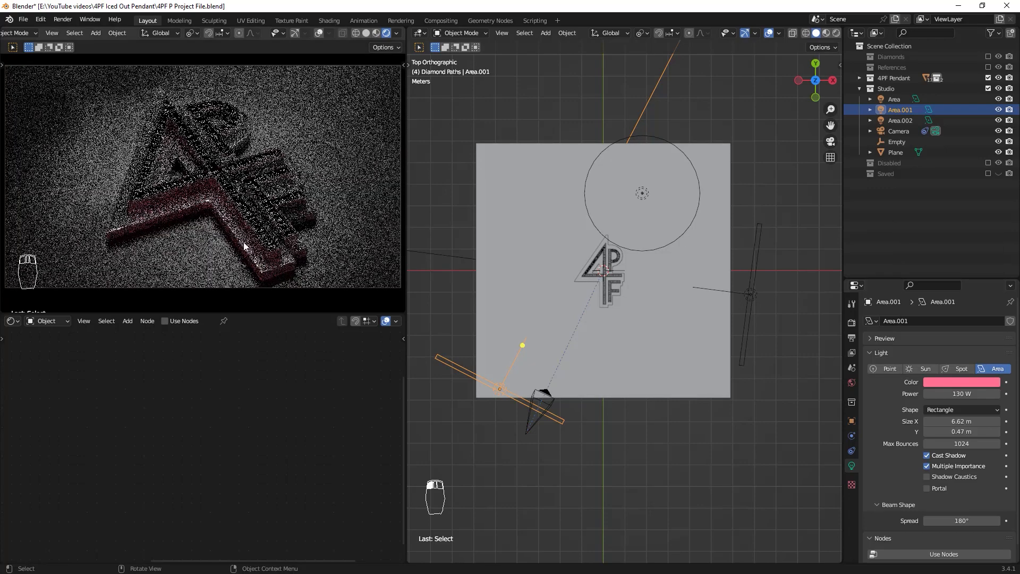
key(ctrl+z)
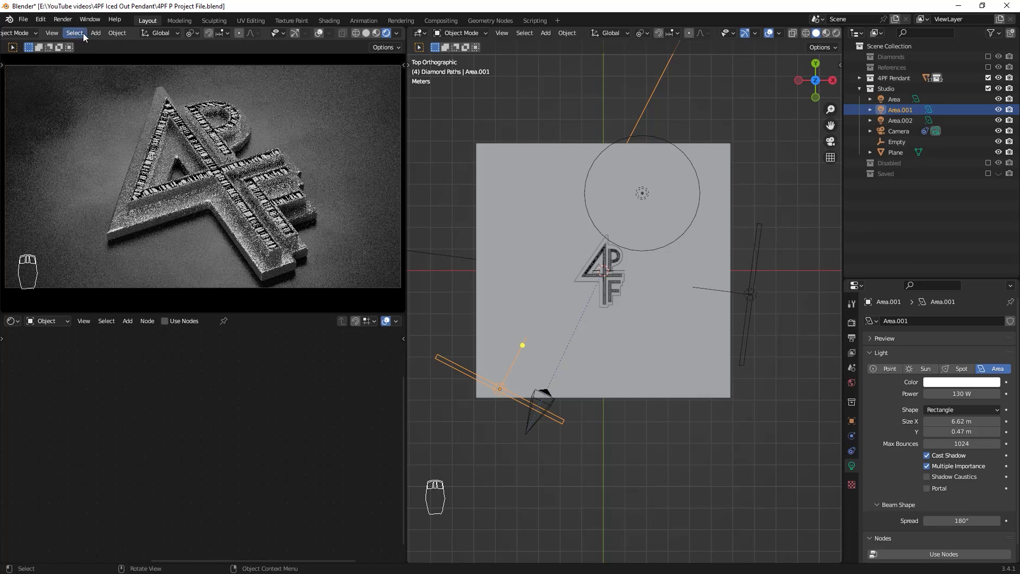
Render the current frame through the camera as a still image
click(66, 21)
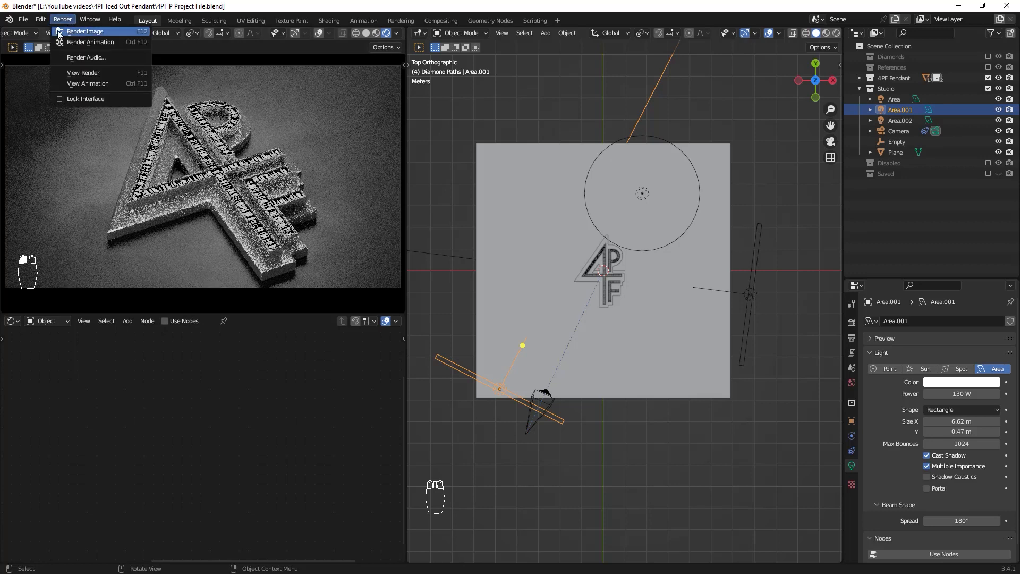
click(84, 31)
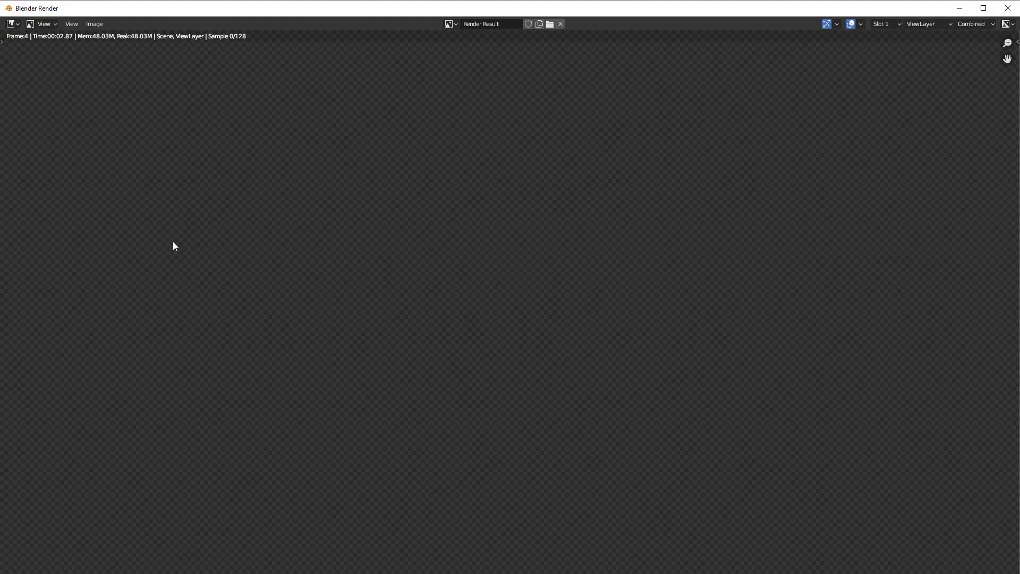
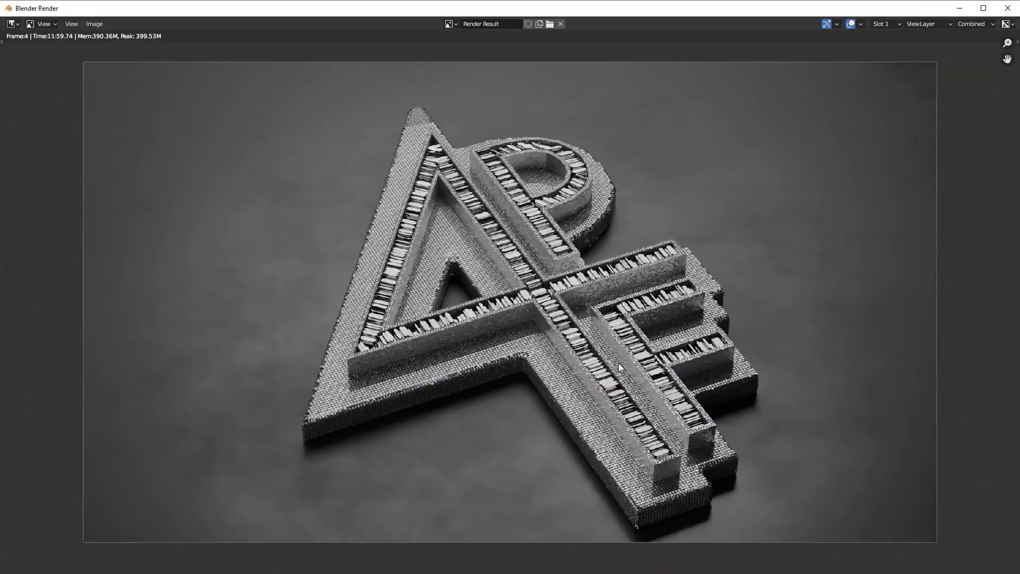
click(95, 24)
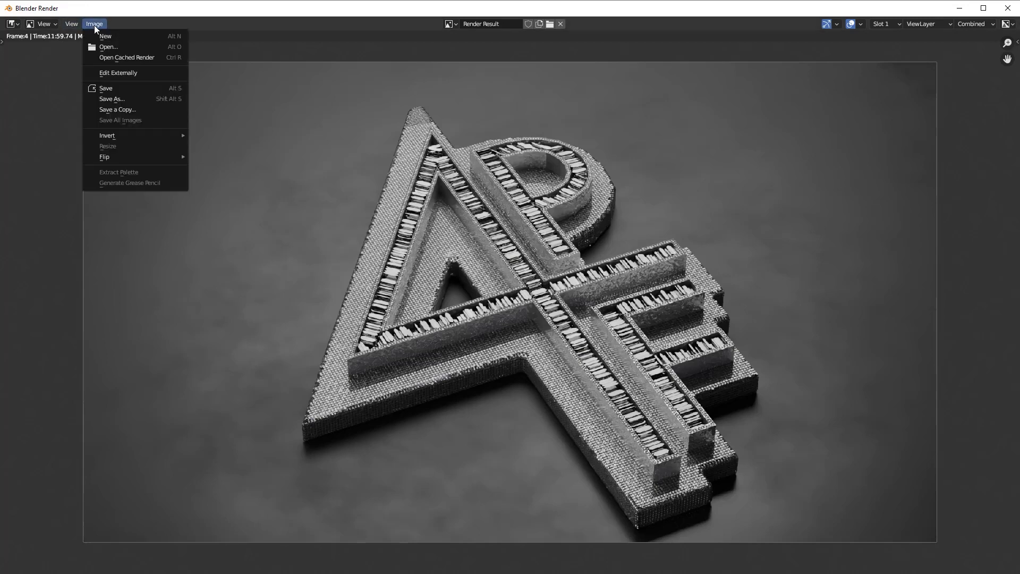
click(118, 88)
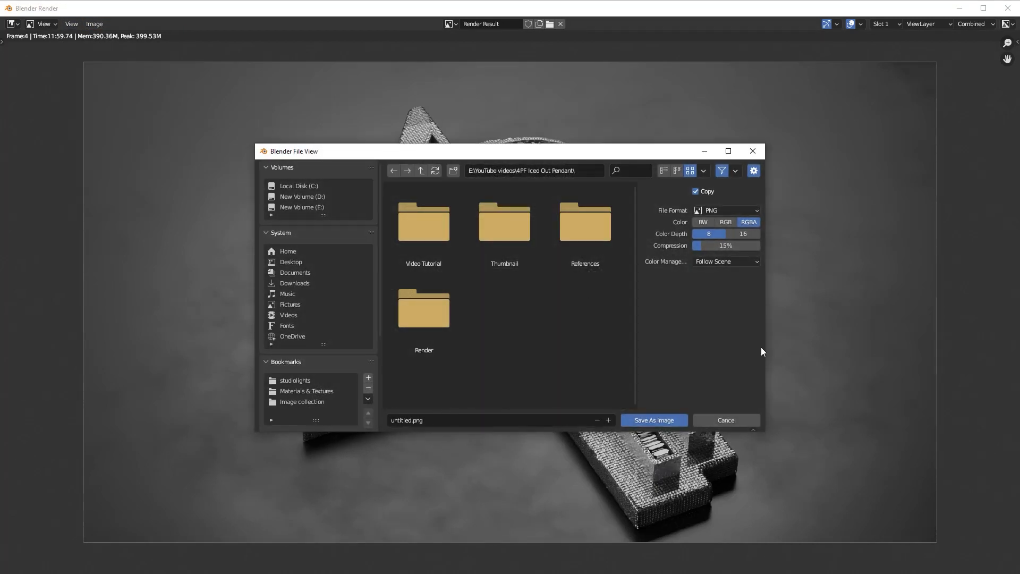
click(734, 421)
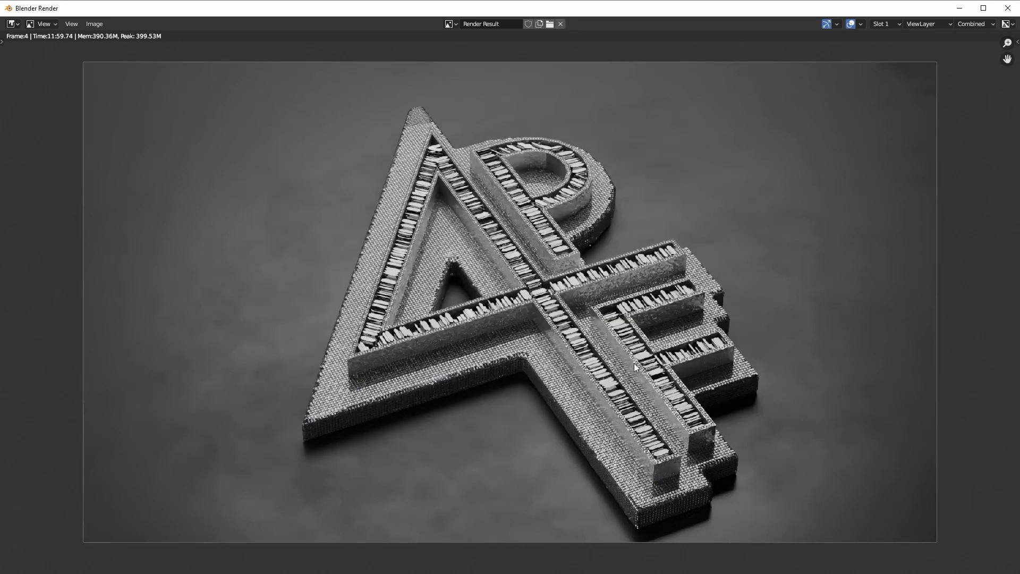
Close the render window, switch to the Compositing workspace and enable nodes for the compositor
click(1007, 8)
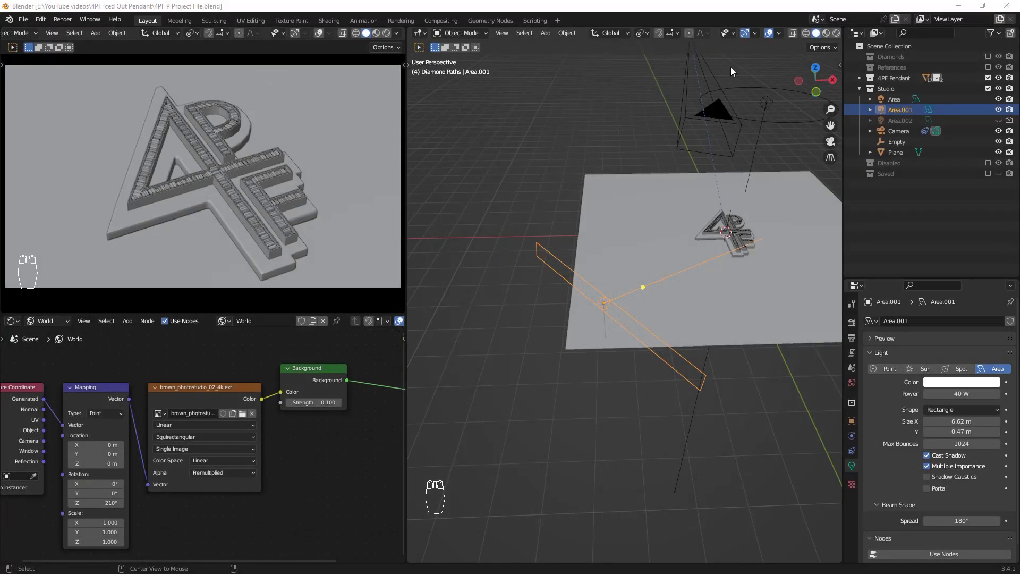
click(444, 21)
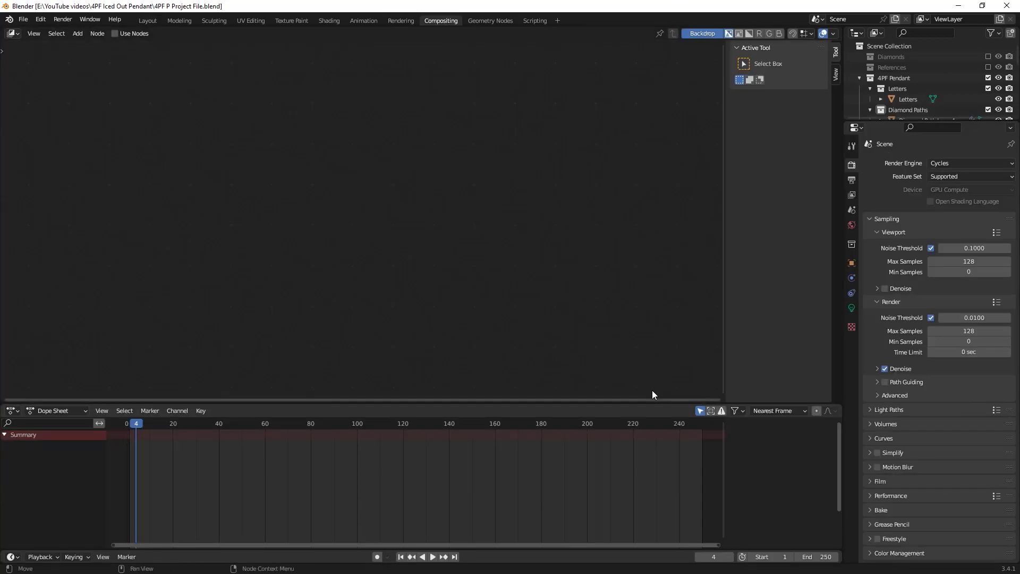
drag(652, 399, 508, 412)
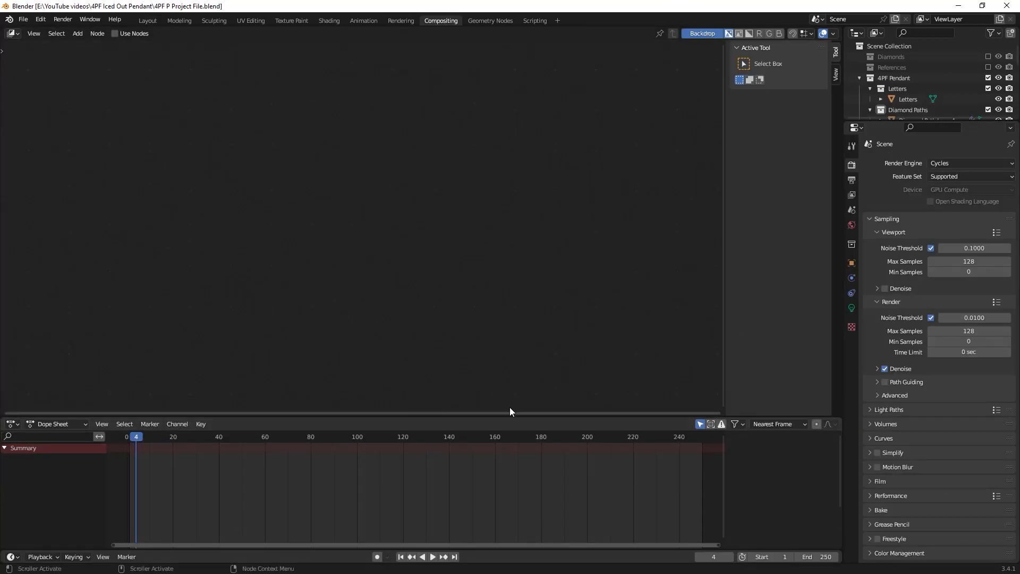
click(123, 34)
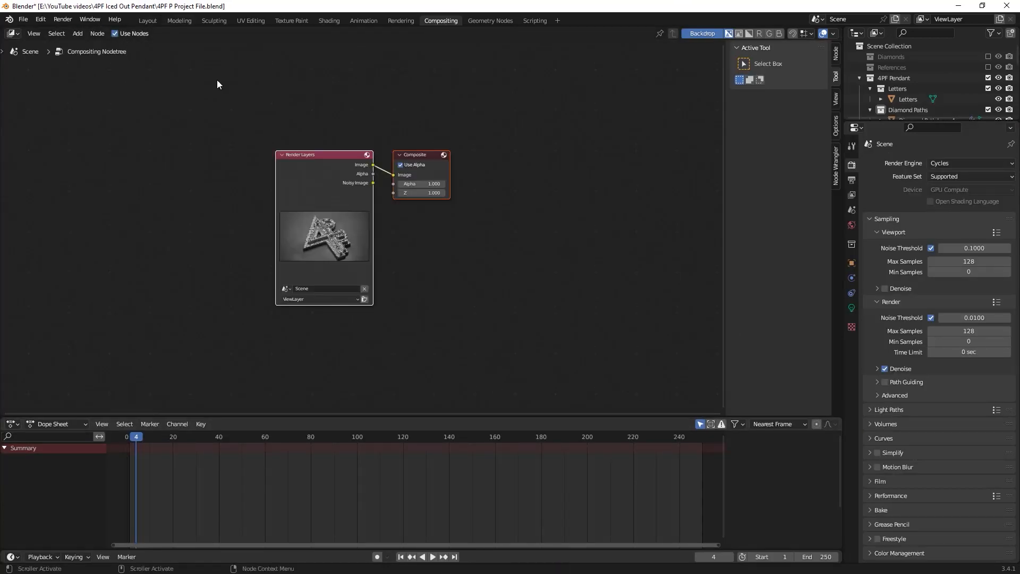
Turn the Properties area into a UV Editor, widen it and show the Render Result image in it
click(860, 129)
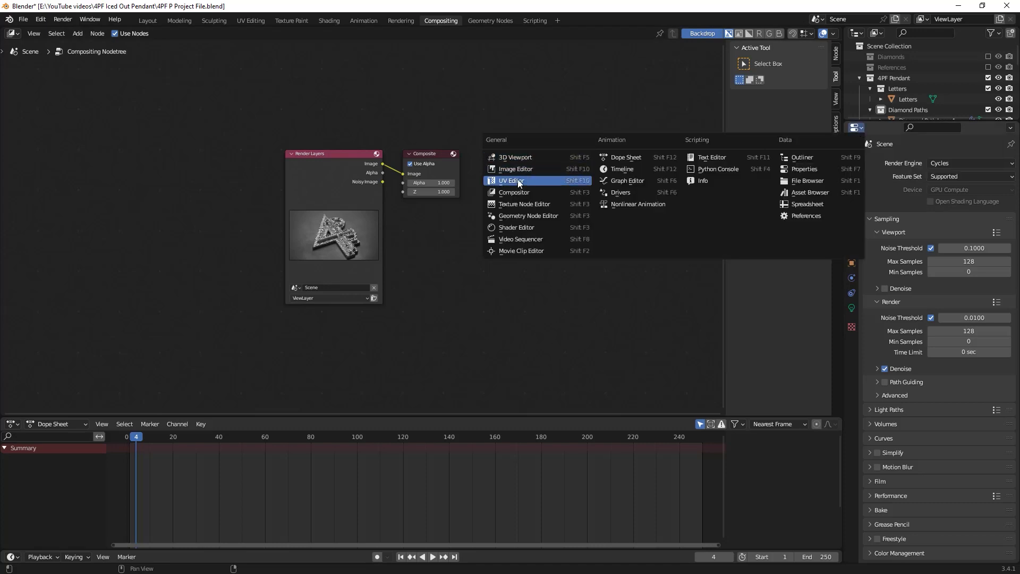
click(511, 180)
drag(847, 243, 593, 221)
click(764, 129)
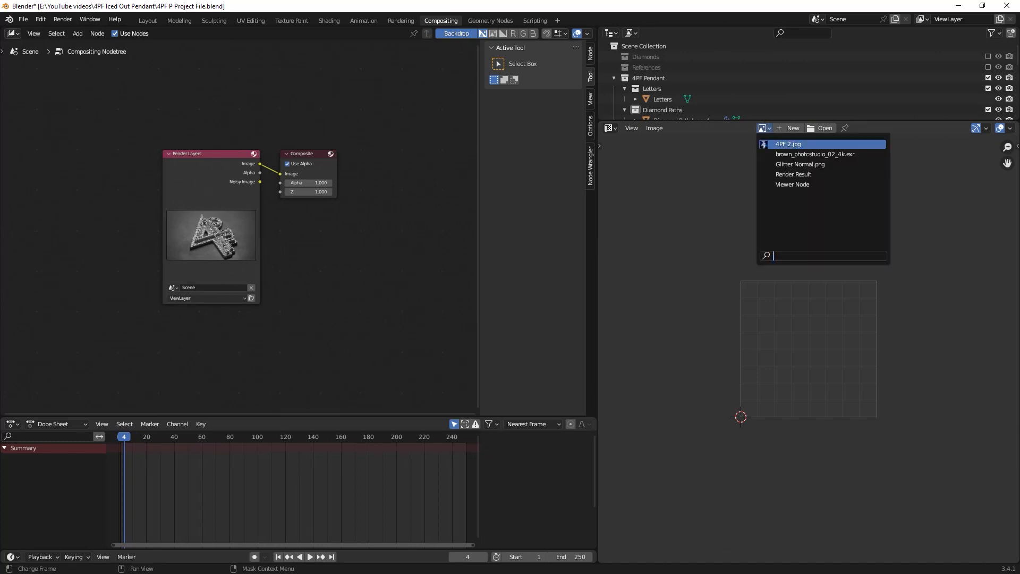
click(793, 174)
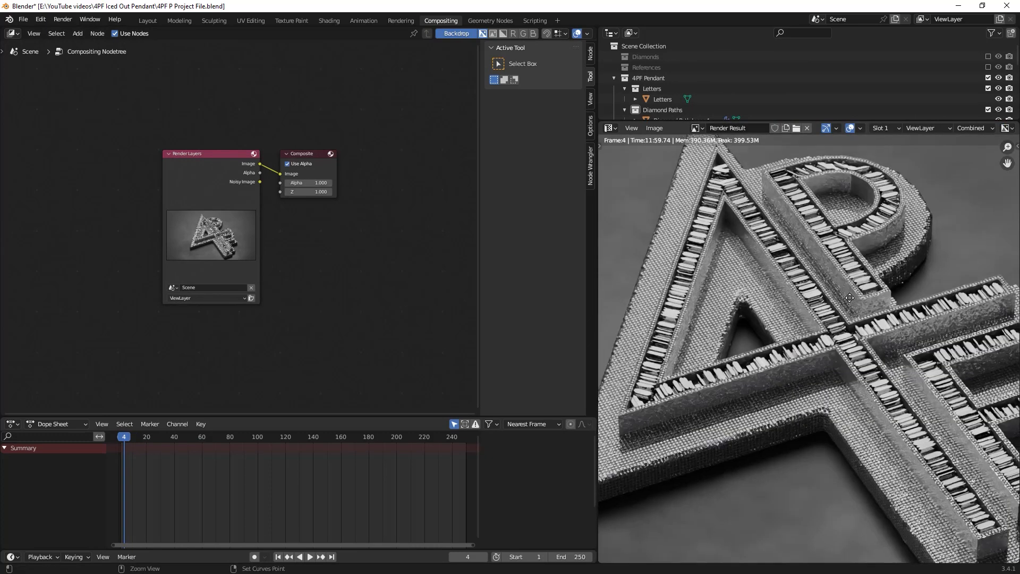
scroll(831, 362, down, 5)
scroll(831, 362, up, 3)
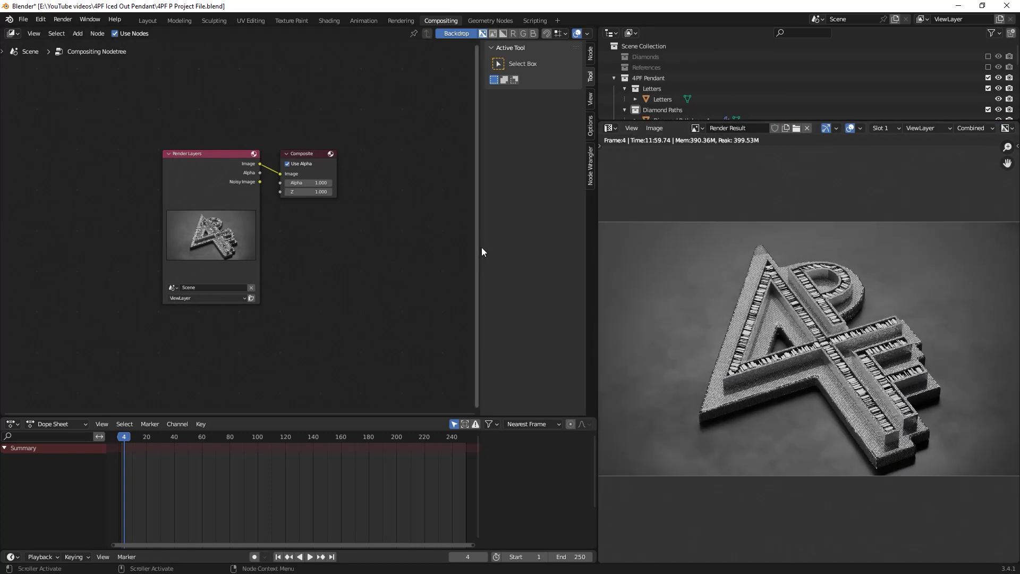
Hide the compositor's sidebar and move the Render Layers node well away from the Composite node
key(n)
middle_drag(340, 203, 441, 214)
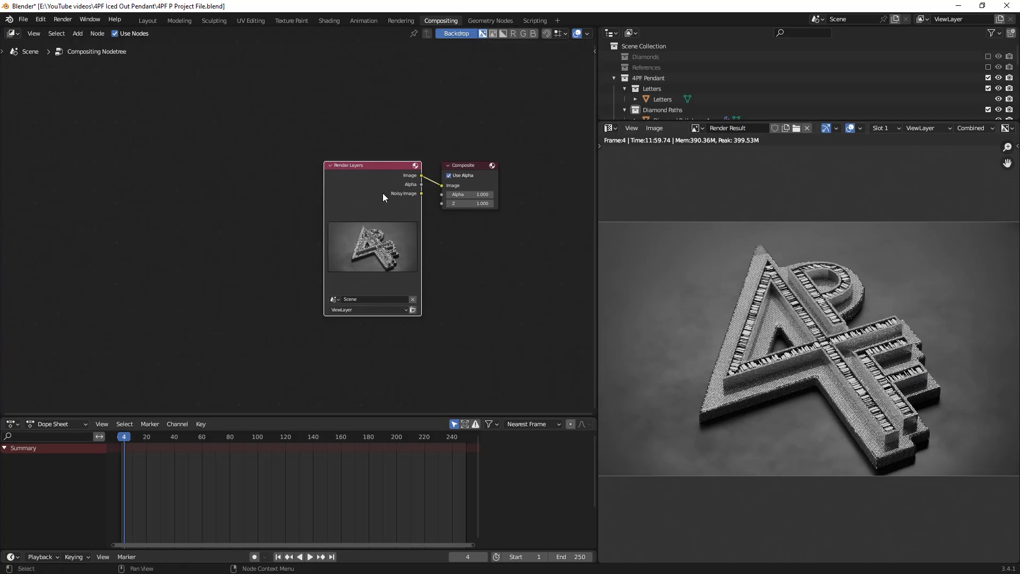
drag(383, 193, 233, 155)
middle_drag(334, 171, 307, 181)
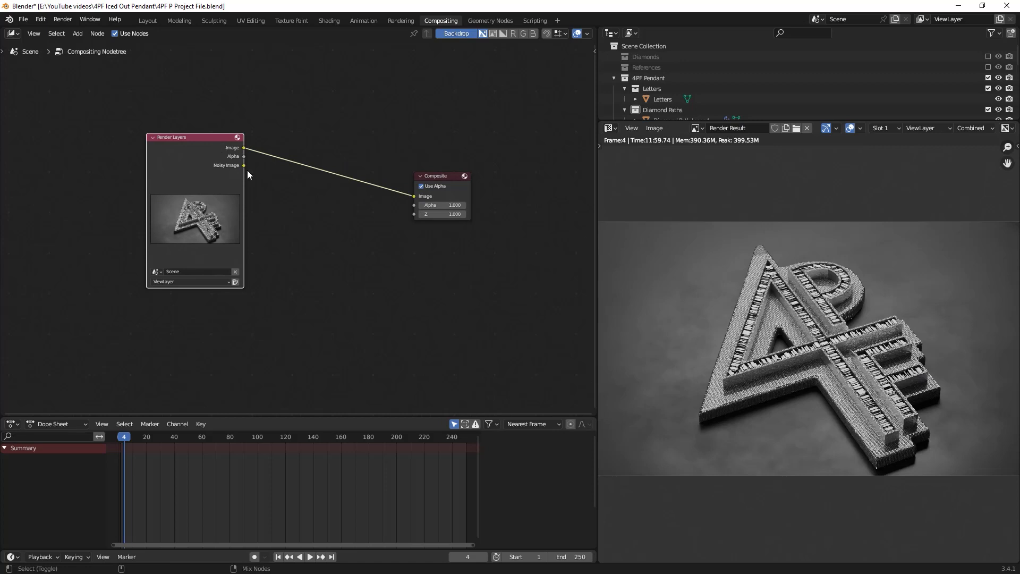
Add a Viewer node fed by the Render Layers image output and arrange the Viewer and Composite nodes one above the other
ctrl+shift+click(209, 163)
drag(295, 147, 451, 238)
middle_drag(399, 173, 423, 194)
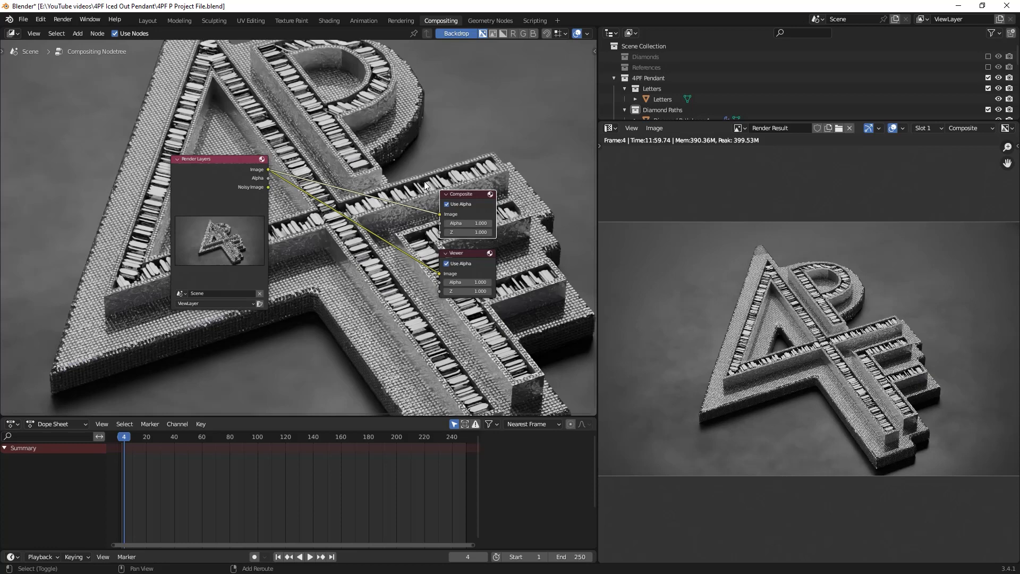
Insert a reroute on the links to the Composite and Viewer nodes and move the Render Layers node farther from it
shift+right_drag(409, 299, 408, 302)
middle_drag(328, 249, 444, 252)
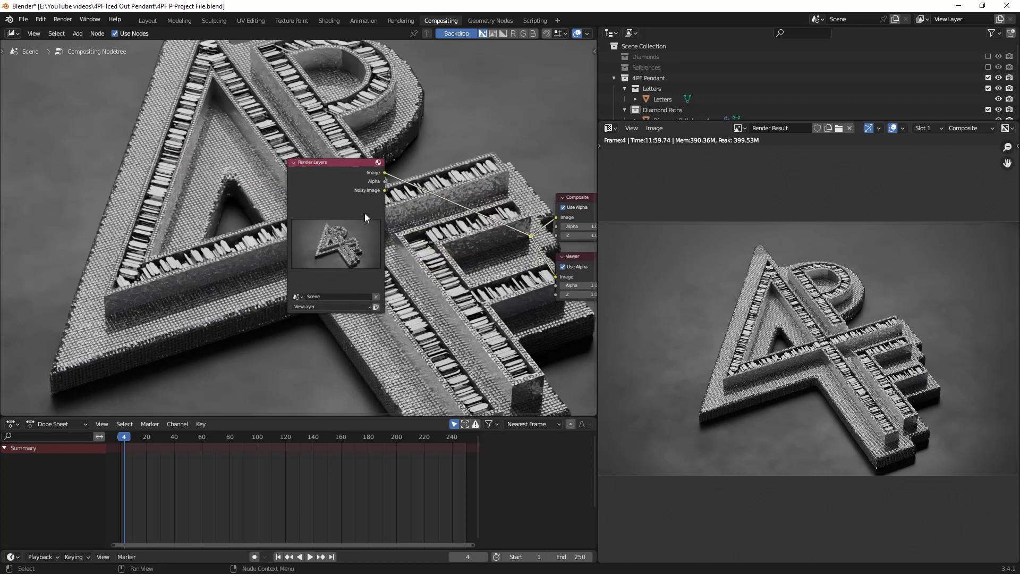
drag(320, 190, 225, 182)
middle_drag(411, 213, 392, 213)
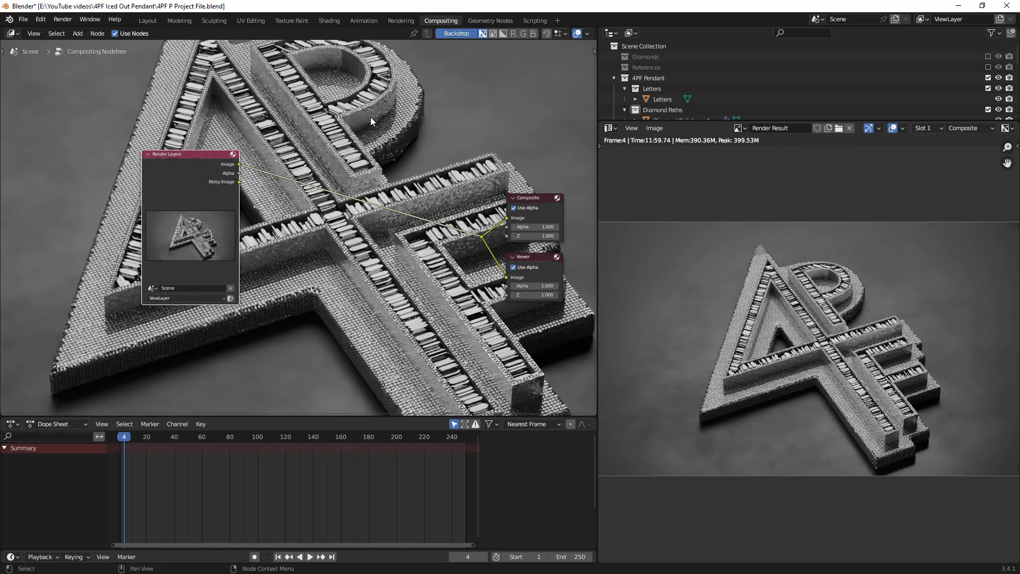
Insert a Glare node on the link leaving the Render Layers image output
key(shift+a)
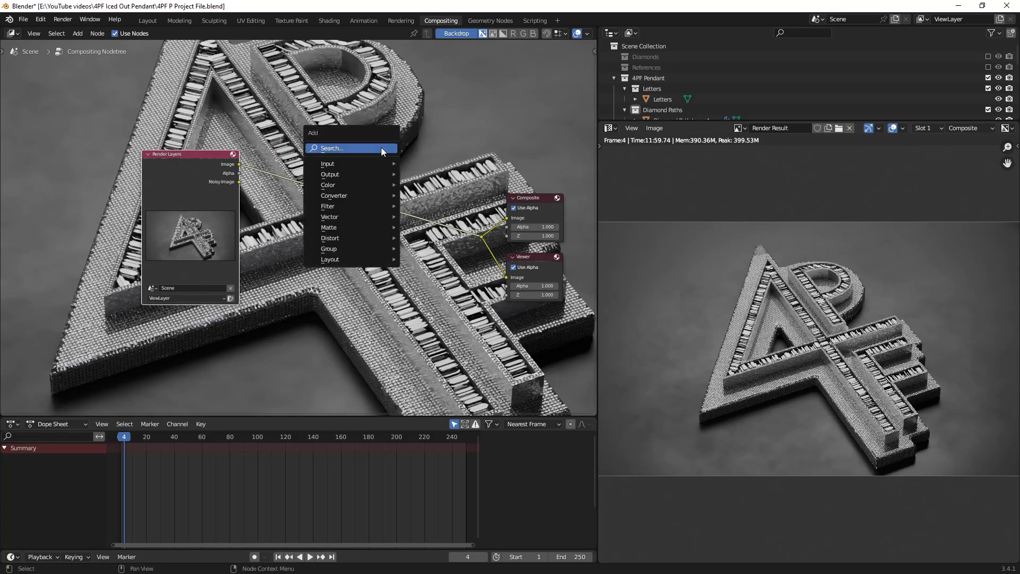
click(380, 148)
text(glar)
key(Return)
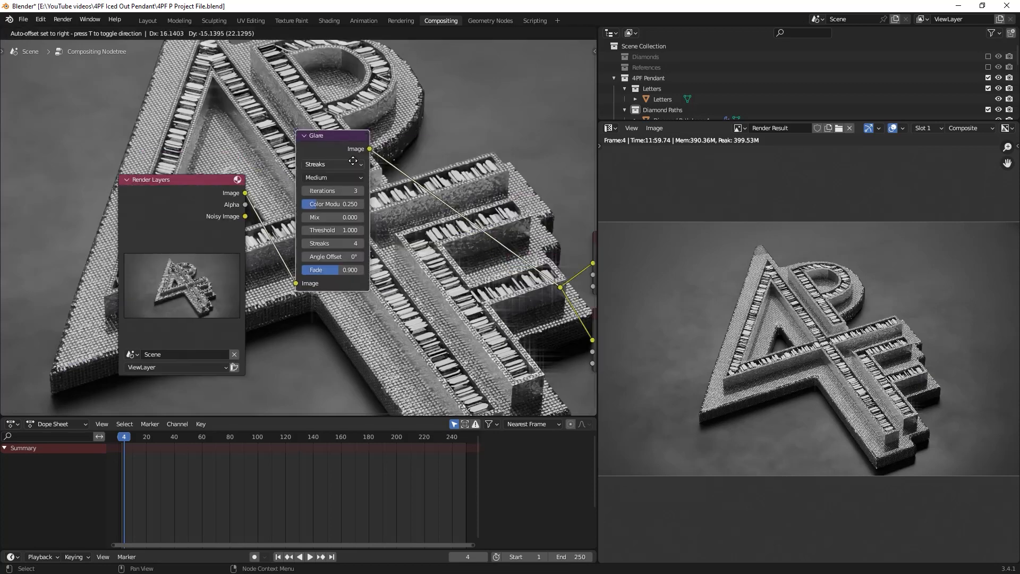
click(439, 190)
Set the Glare node to Fog Glow with a size of 9 and a mix of 1
scroll(438, 189, up, 3)
middle_drag(439, 190, 336, 185)
click(308, 161)
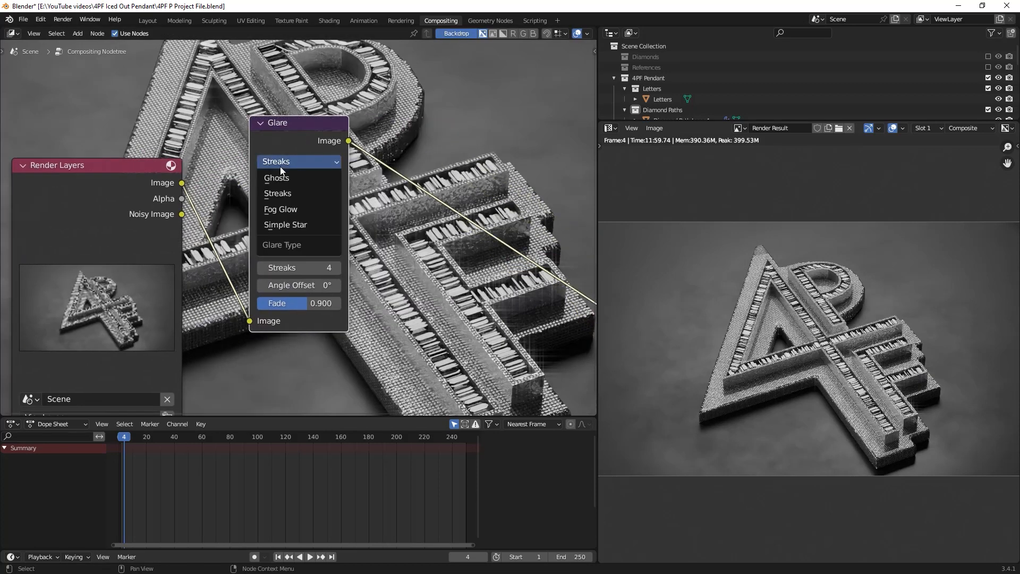
click(283, 209)
middle_drag(327, 236, 317, 249)
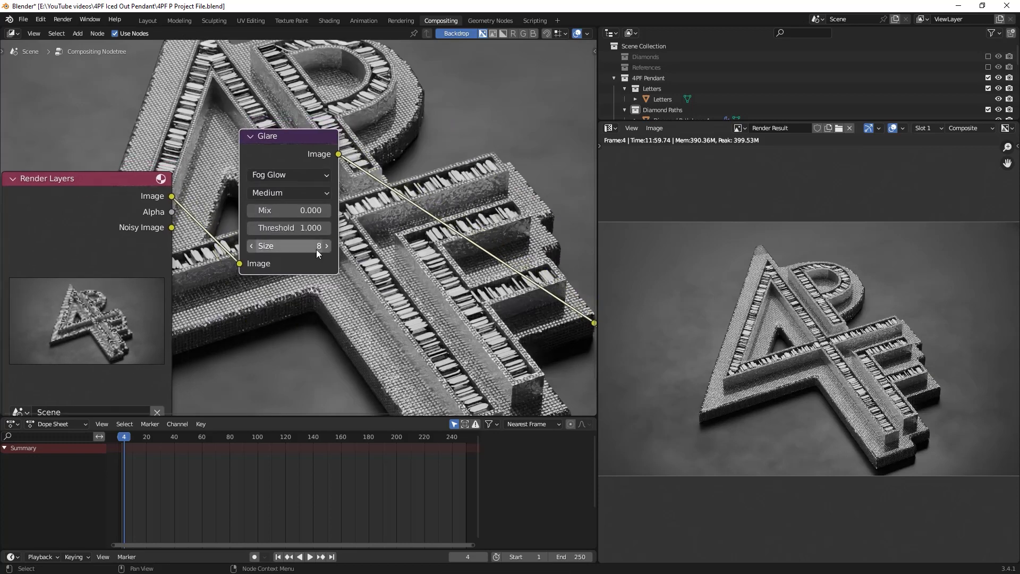
click(326, 247)
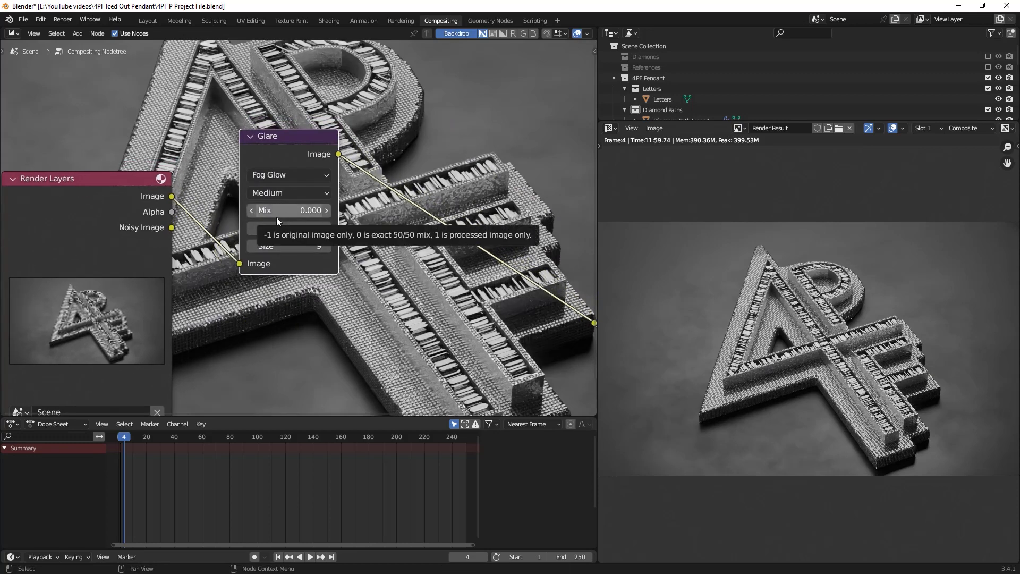
drag(283, 216, 425, 215)
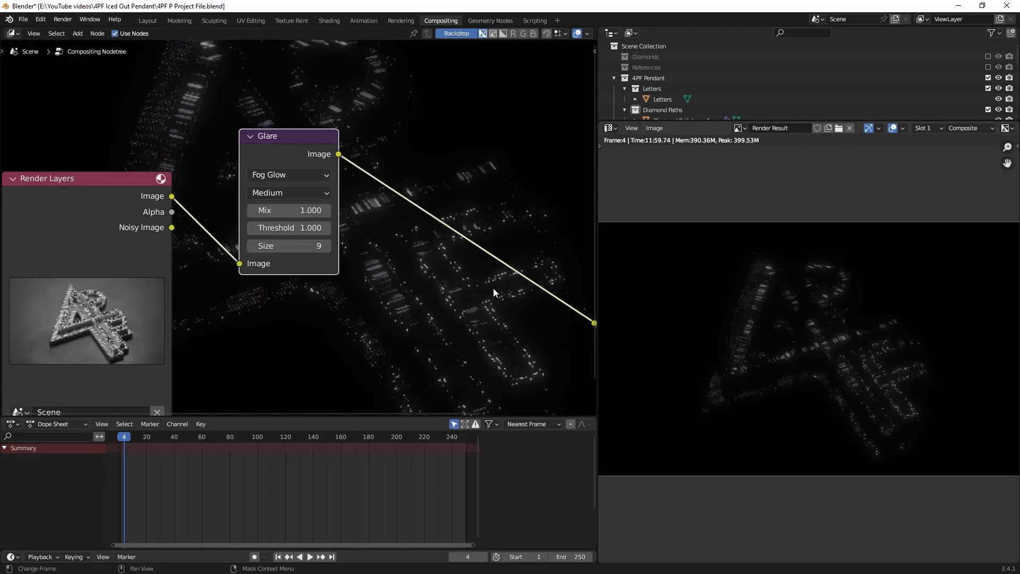
Move the Render Layers node farther away and insert a Bright/Contrast node on its link to the Glare node
middle_drag(302, 263, 403, 257)
drag(228, 202, 56, 134)
middle_drag(202, 184, 337, 195)
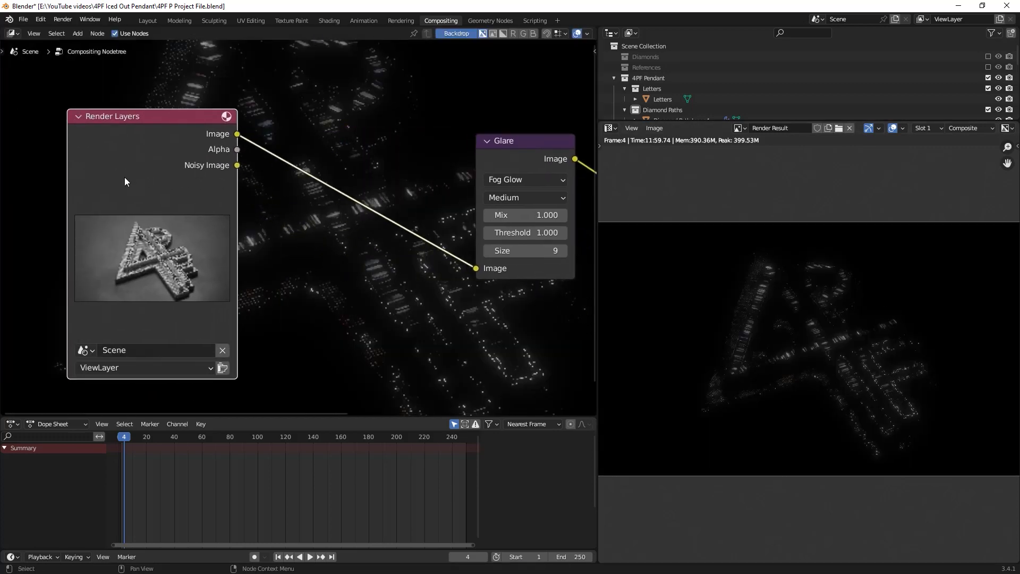
drag(124, 182, 39, 182)
key(shift+a)
click(333, 130)
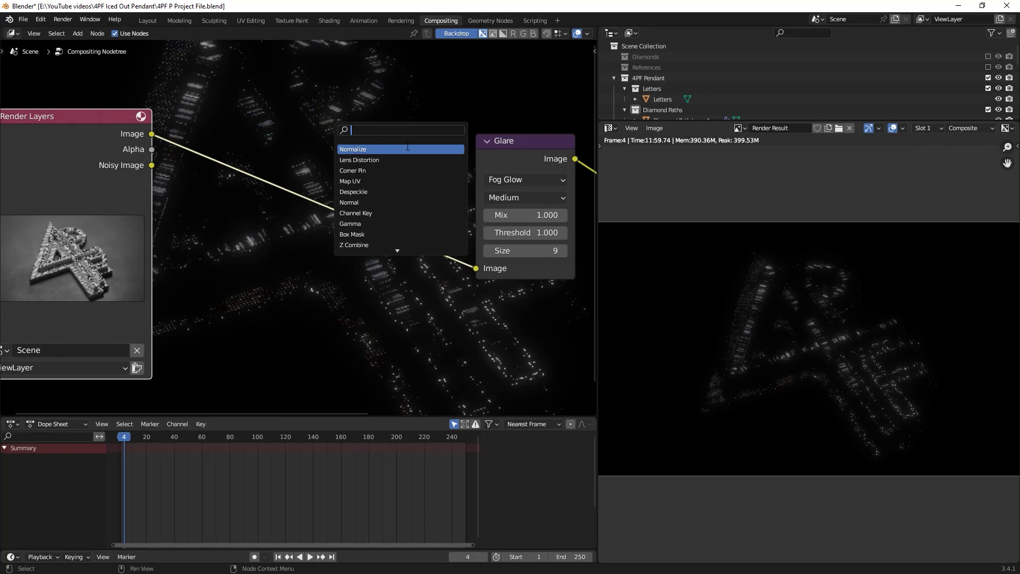
text(brigh)
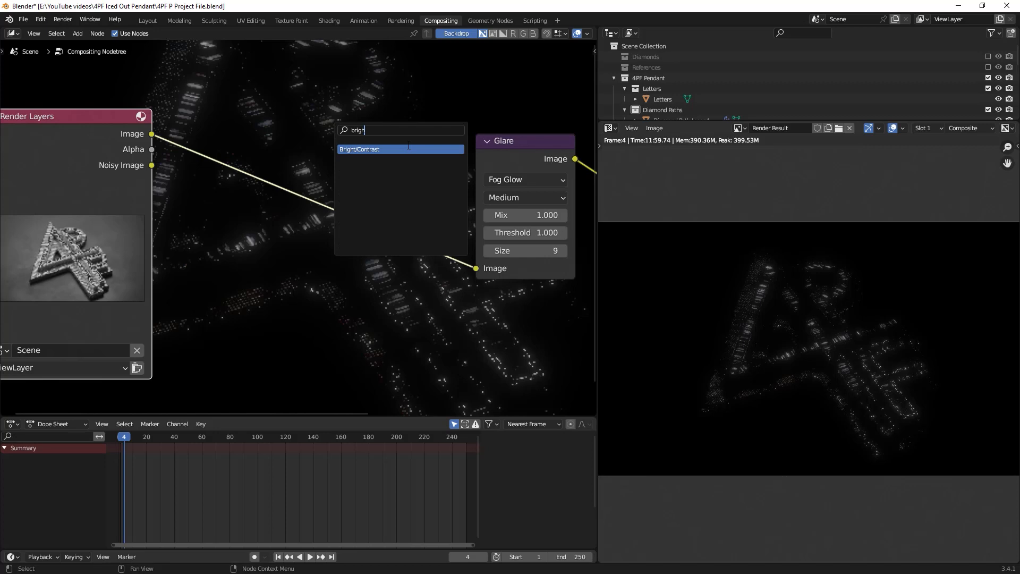
click(408, 148)
click(408, 163)
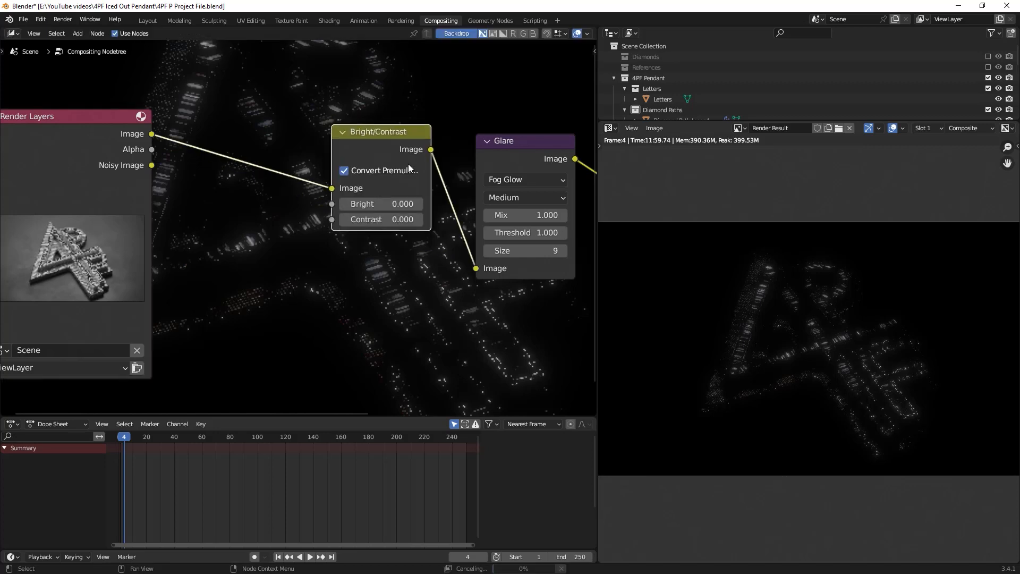
Insert an Exposure node between the Render Layers and Bright/Contrast nodes, moving Render Layers aside to make room
drag(102, 132, 50, 117)
key(shift+a)
click(181, 95)
text(expos)
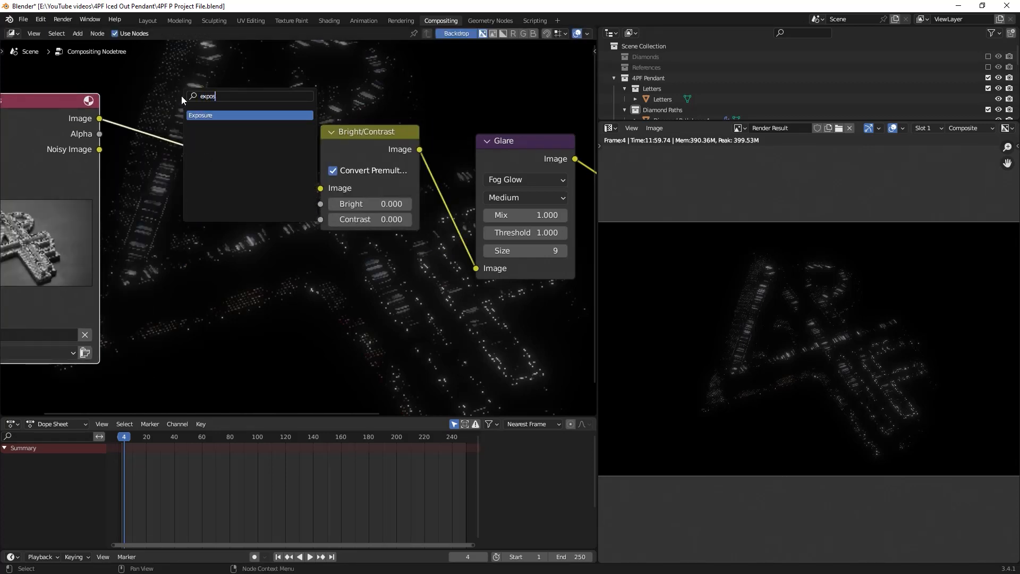
key(Return)
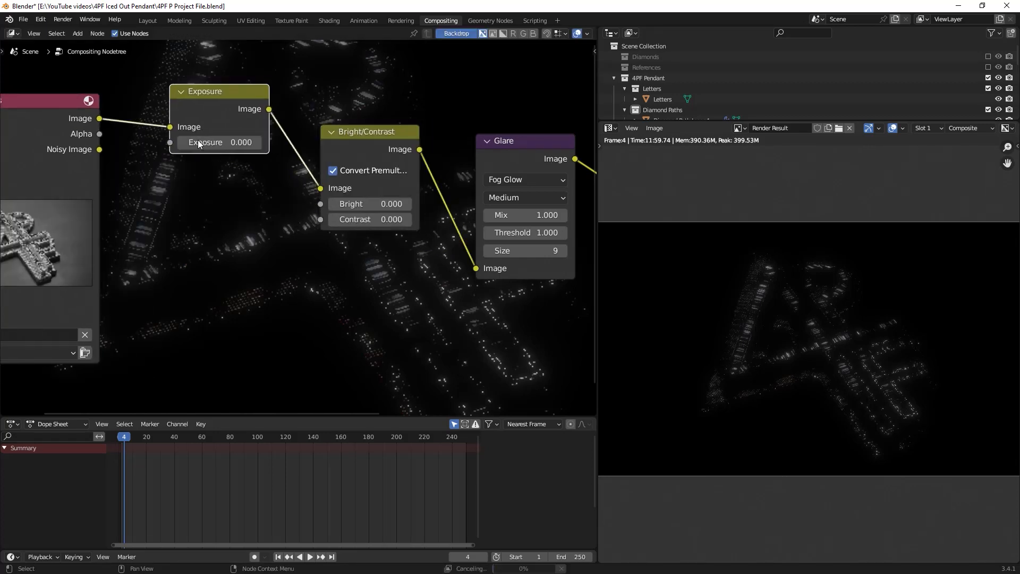
Set the Exposure node's exposure to 1
click(202, 142)
click(209, 143)
text(1)
key(Return)
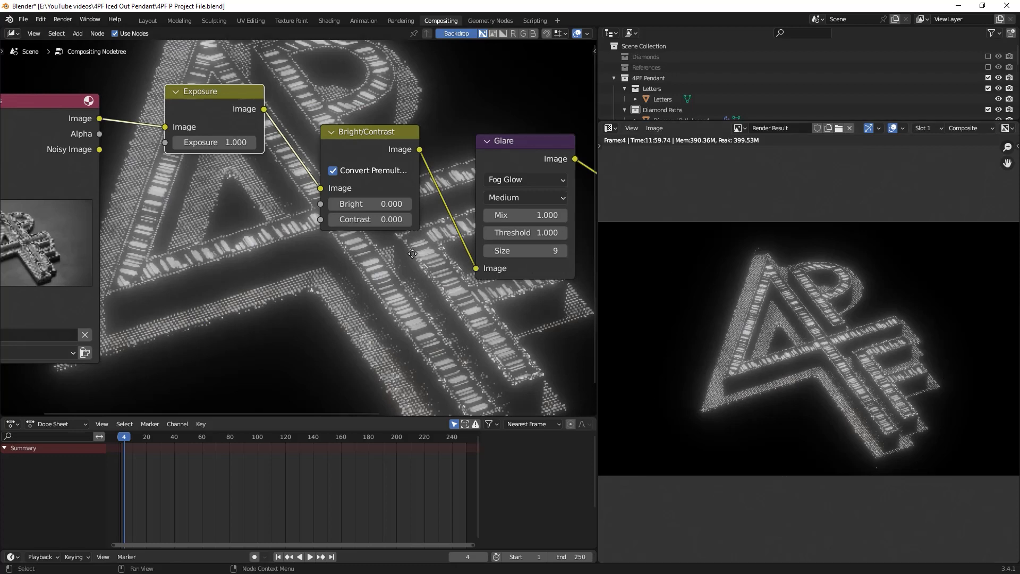
Set the Fog Glow node's mix back to 0
middle_drag(532, 215, 491, 218)
click(492, 218)
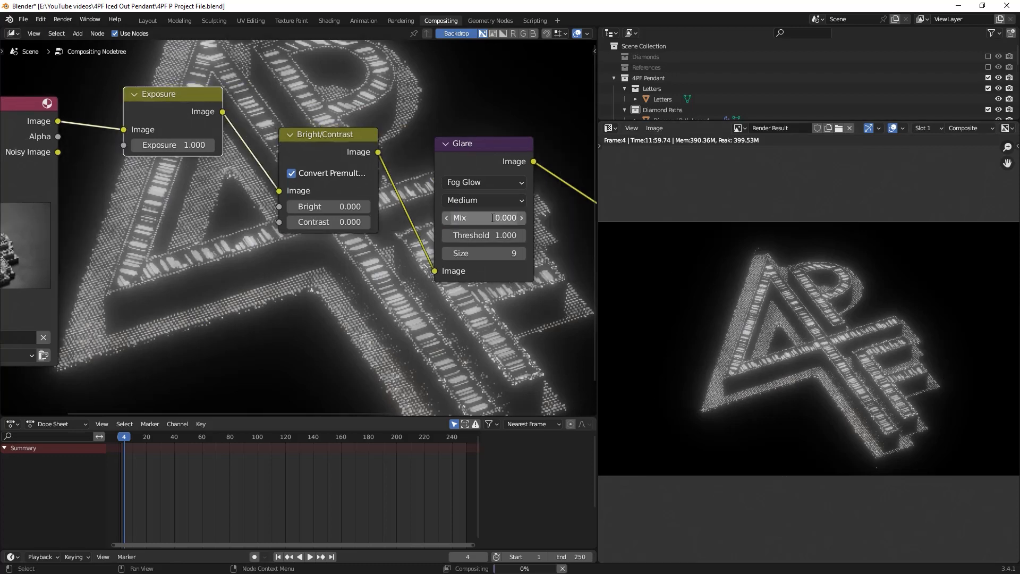
text(0)
key(Return)
Try an exposure of 0.3 on the Exposure node and settle on 0.4
middle_drag(512, 240, 448, 238)
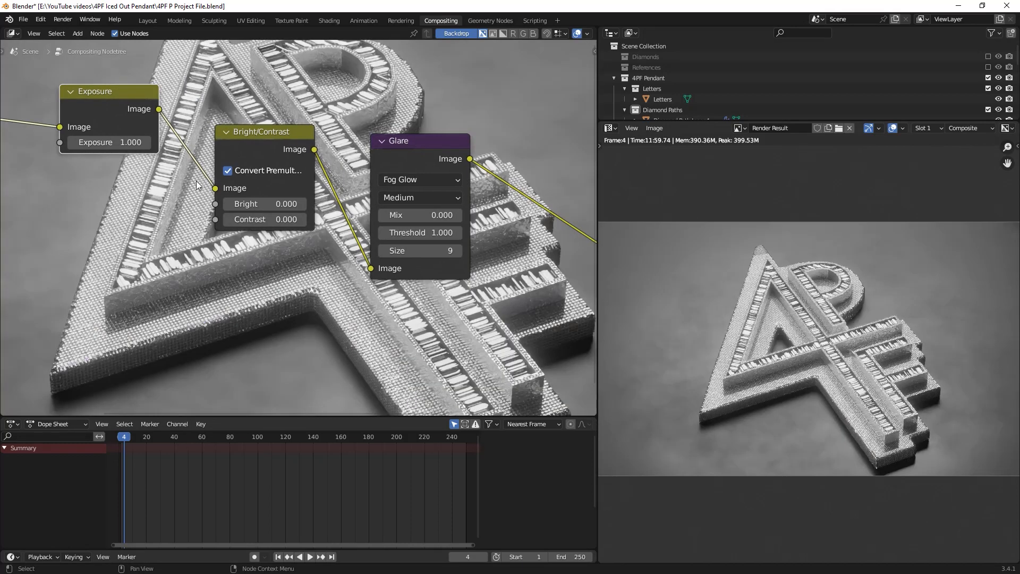
click(140, 142)
text(0.3)
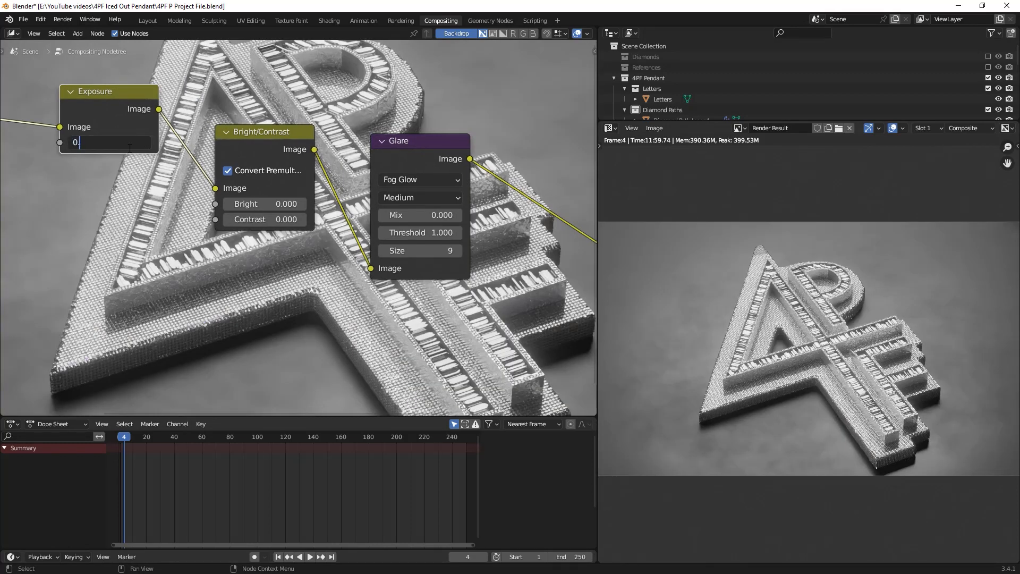
key(Return)
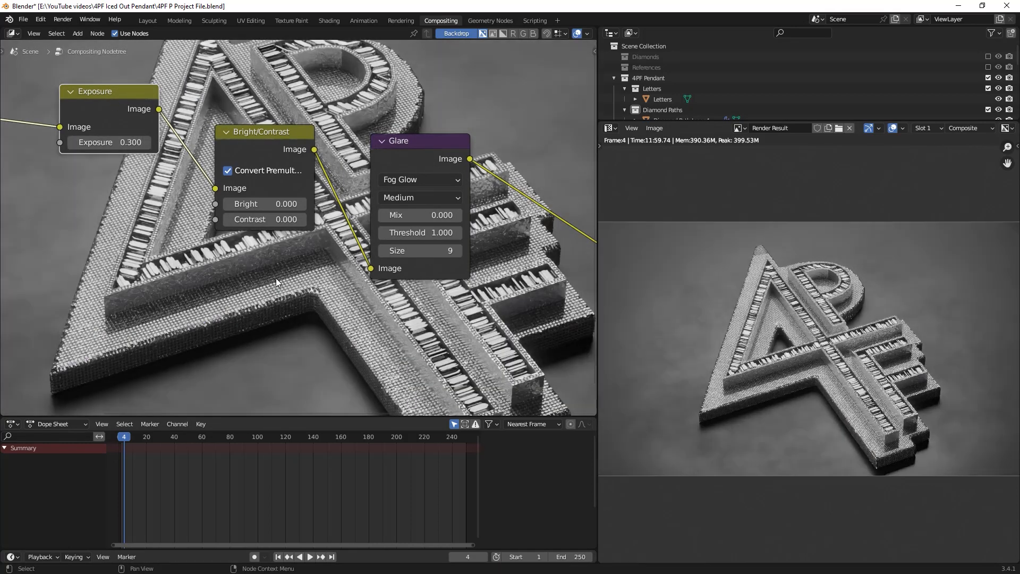
click(101, 138)
text(0.4)
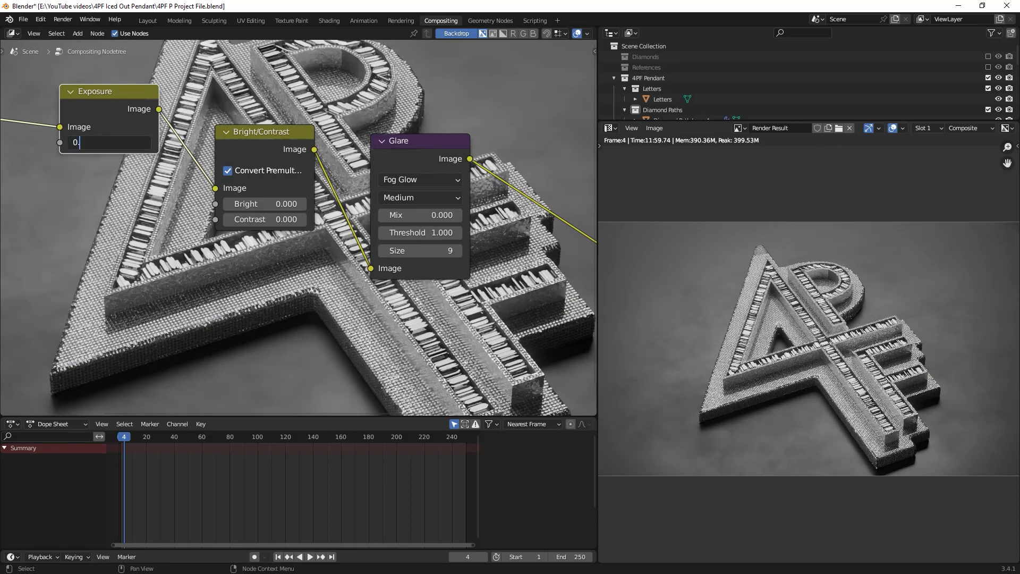
key(Return)
Duplicate the Glare node onto the link after the first one and set the copy to Streaks with a mix of 1
middle_drag(266, 200, 154, 215)
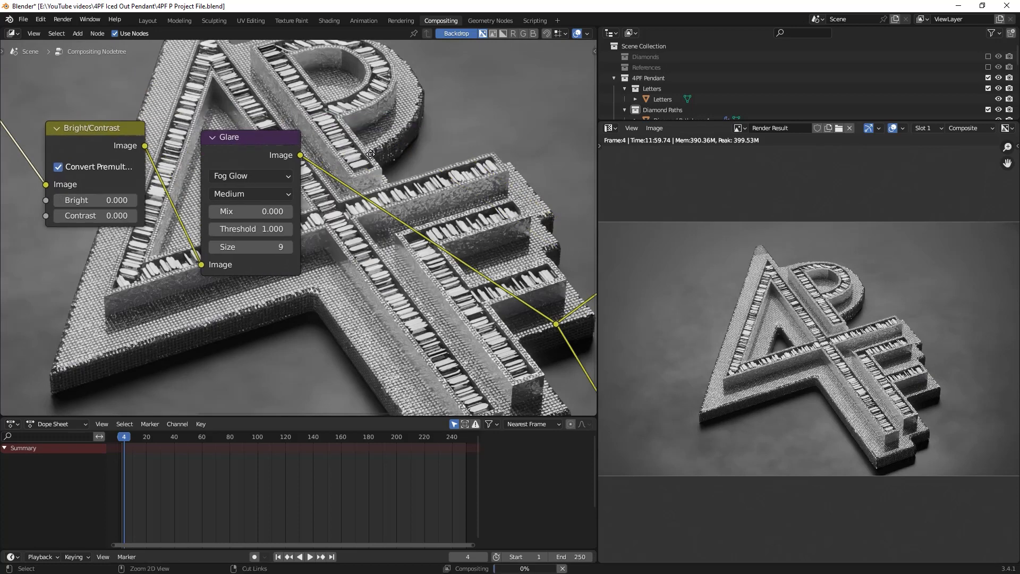
scroll(266, 167, down, 2)
key(shift+d)
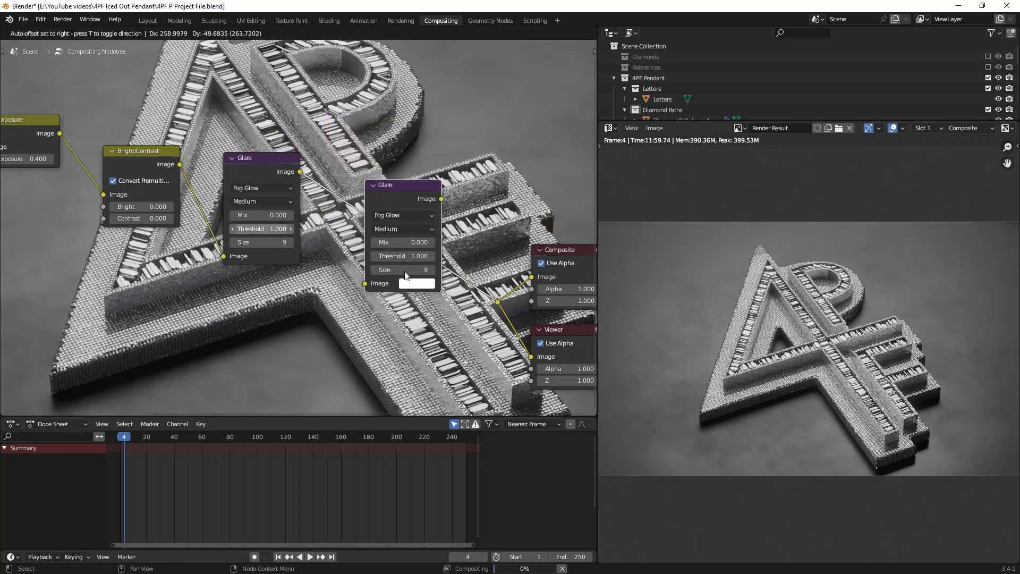
click(415, 282)
click(419, 242)
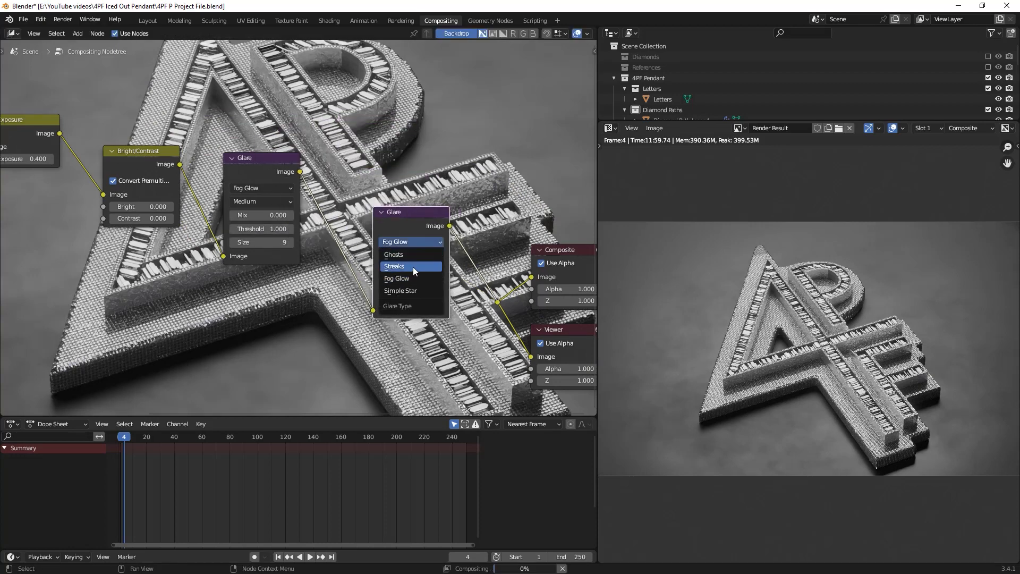
click(412, 266)
middle_drag(416, 293, 404, 270)
drag(403, 270, 458, 275)
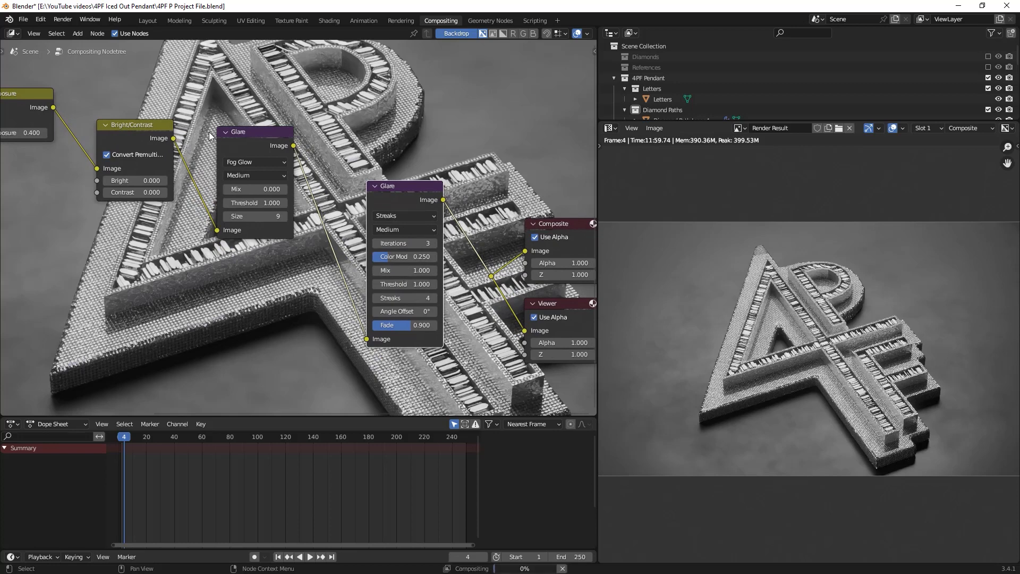
Examine the isolated streak effect across the node tree backdrop and the render result
middle_drag(119, 139, 264, 175)
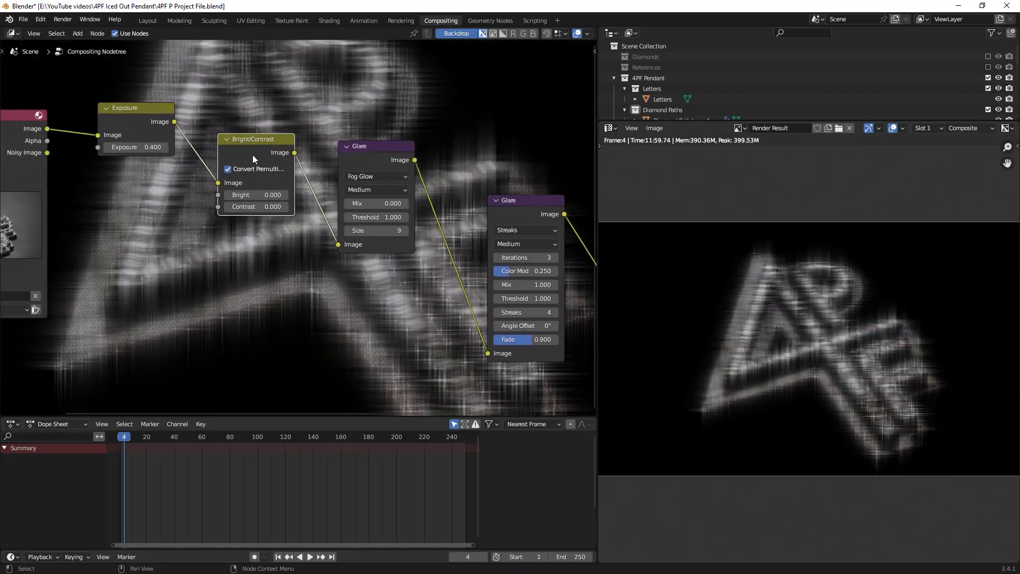
middle_drag(370, 168, 282, 138)
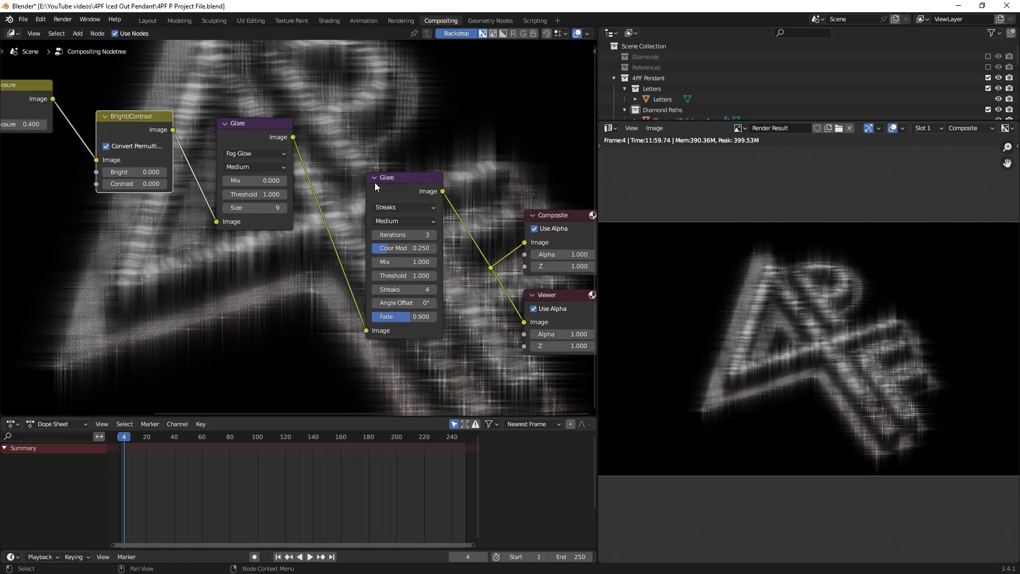
key(ctrl+z)
middle_drag(421, 298, 384, 305)
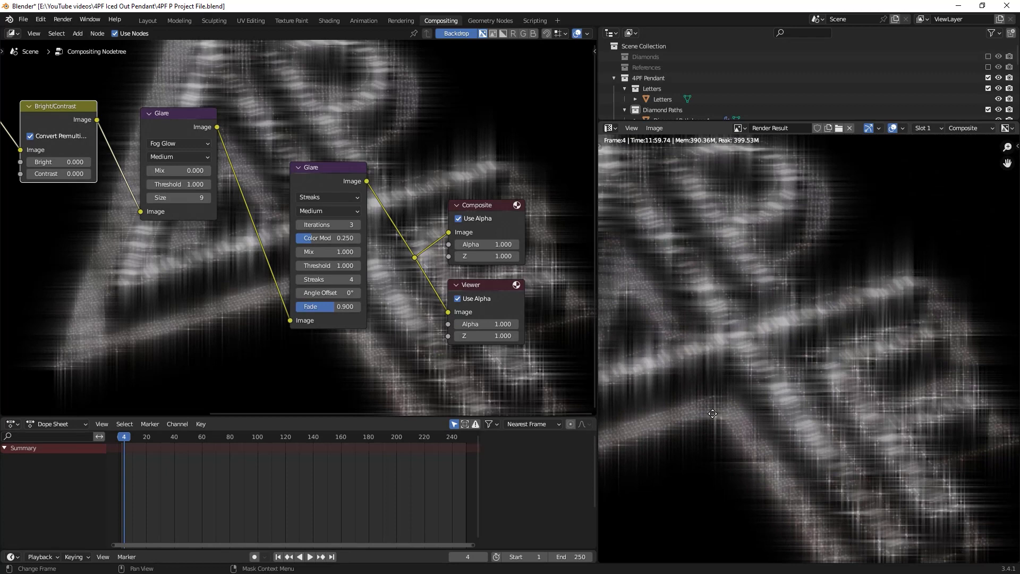
scroll(713, 414, down, 4)
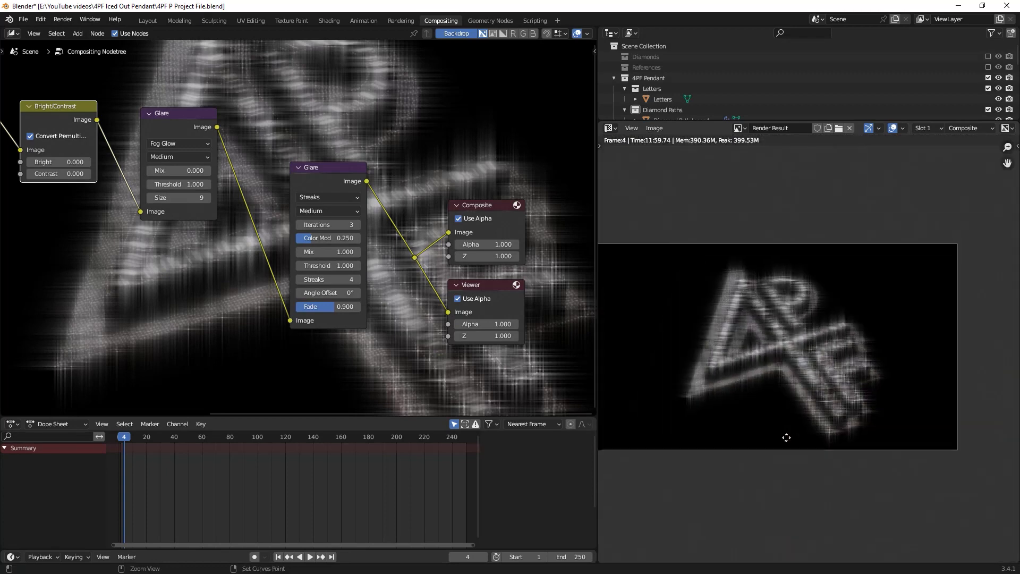
scroll(843, 414, up, 3)
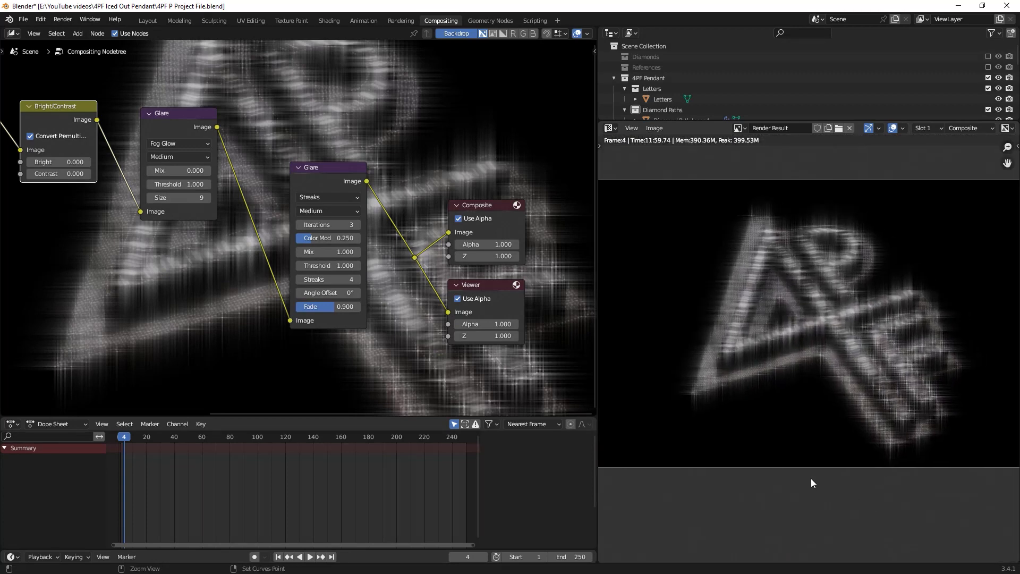
middle_drag(347, 199, 388, 202)
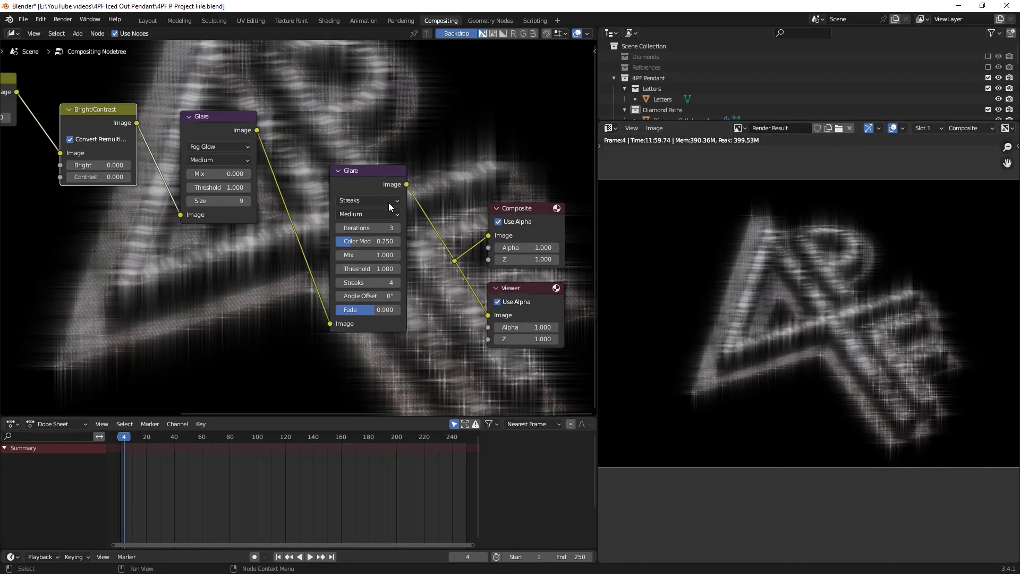
Set the Streaks glare node's mix to 0 and its threshold to 0.8
click(371, 254)
text(0)
key(Return)
click(376, 268)
text(0)
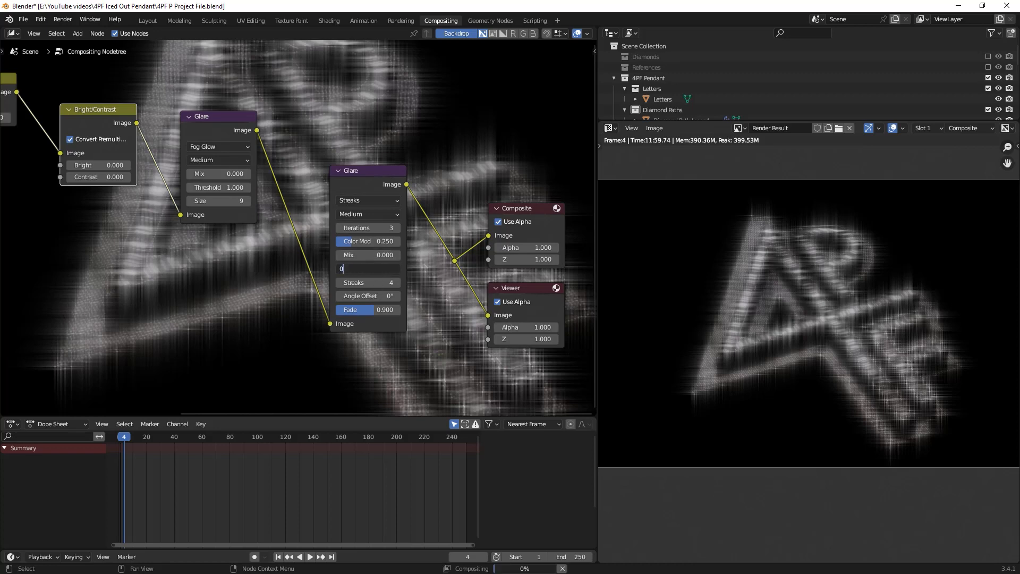
text(.8)
key(Return)
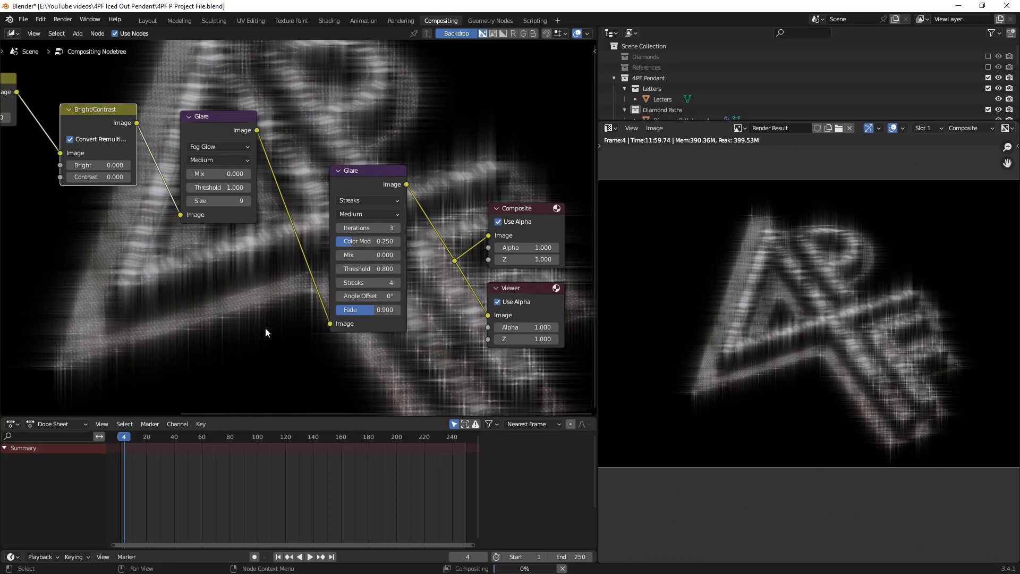
Examine the combined fog glow and streaks on the pendant in the render result, both up close and as a whole
middle_drag(463, 356, 395, 347)
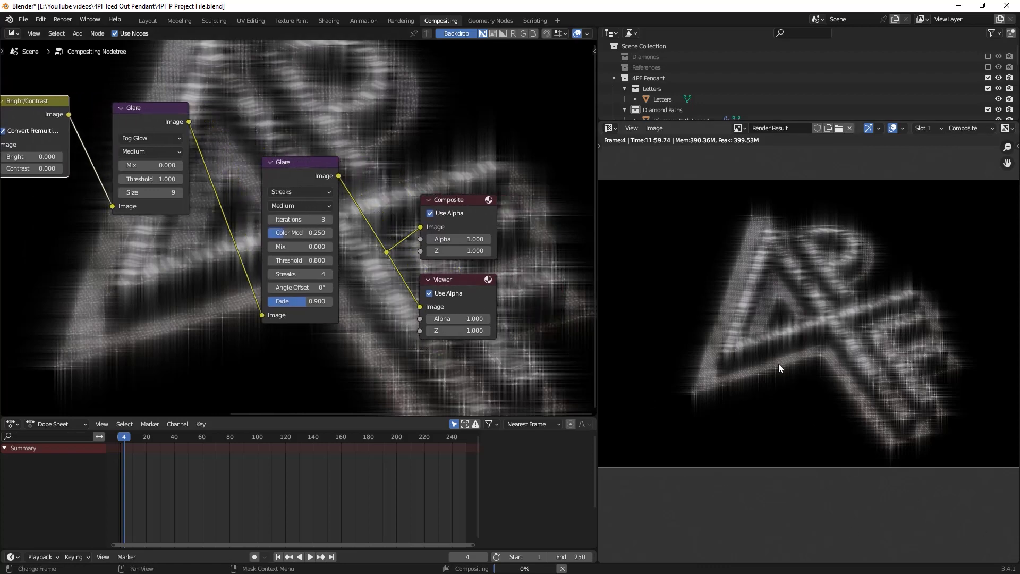
scroll(975, 340, up, 7)
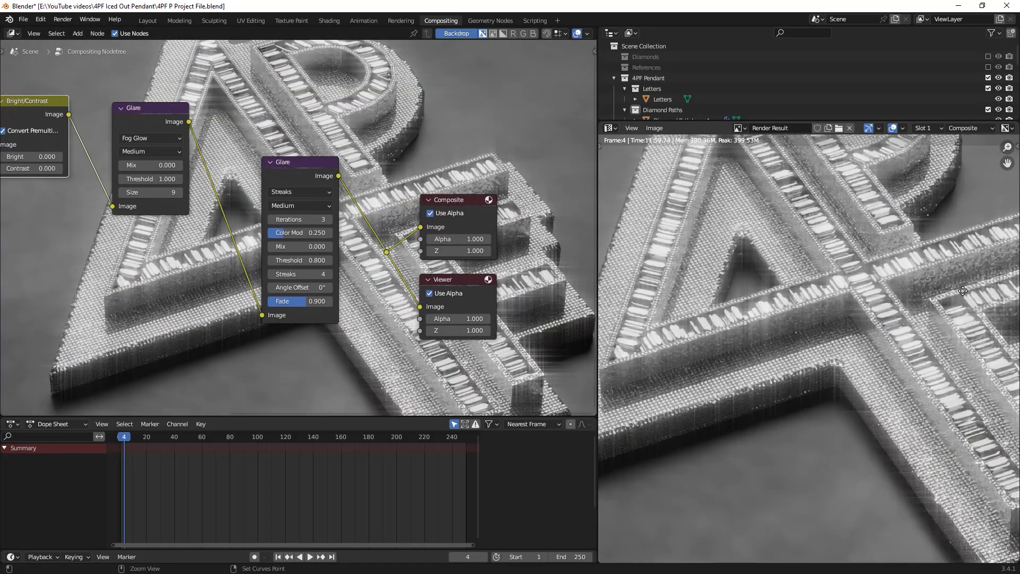
scroll(971, 340, down, 4)
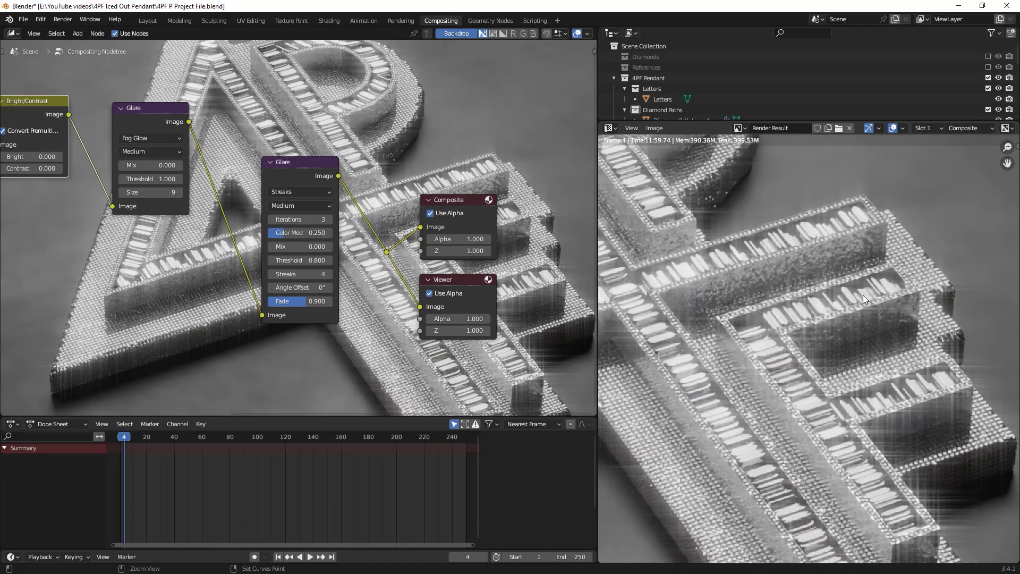
scroll(898, 351, down, 3)
key(shift+Home)
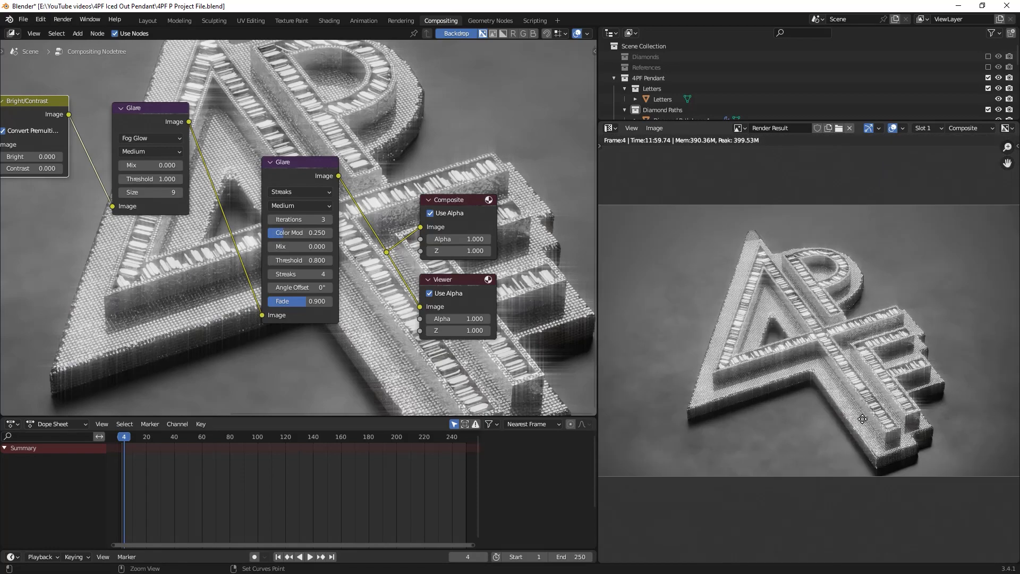
scroll(855, 422, up, 2)
key(shift+alt+s)
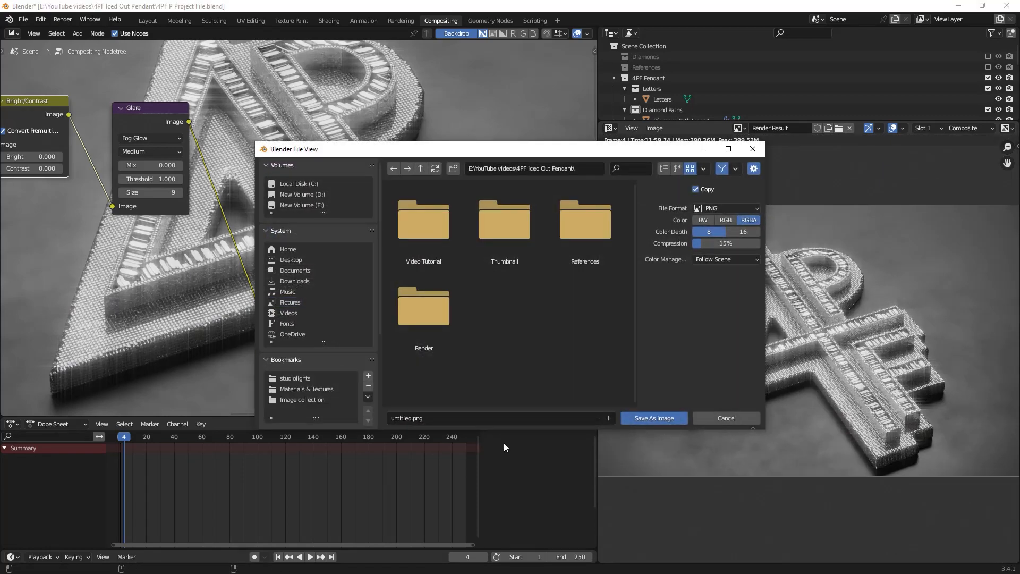
click(732, 422)
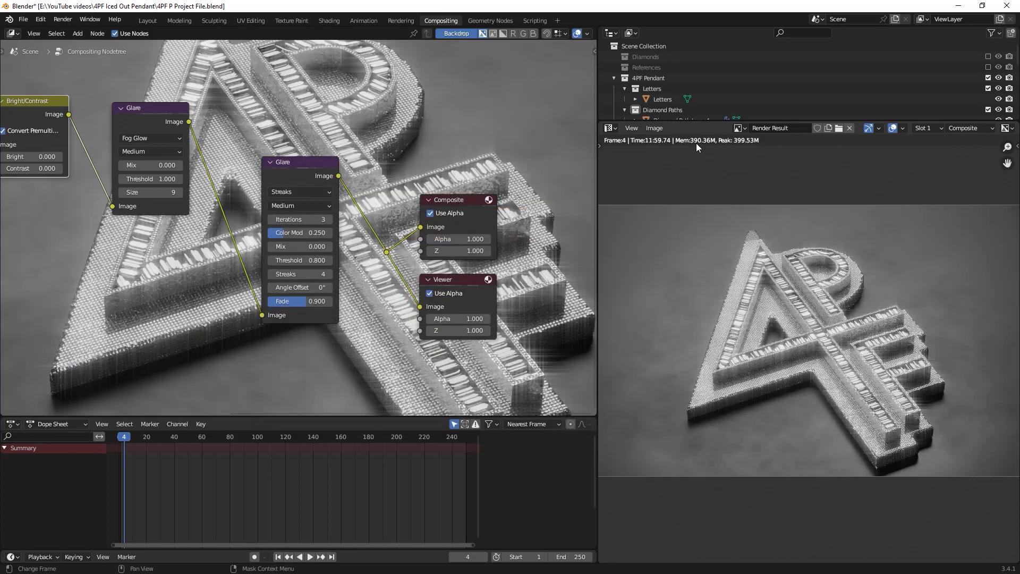
click(654, 129)
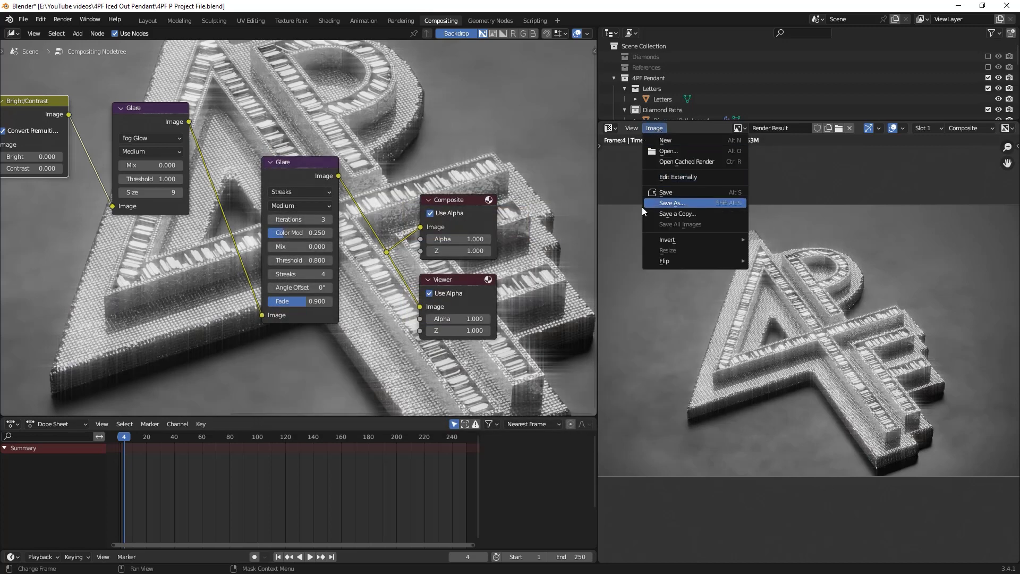
scroll(883, 410, up, 4)
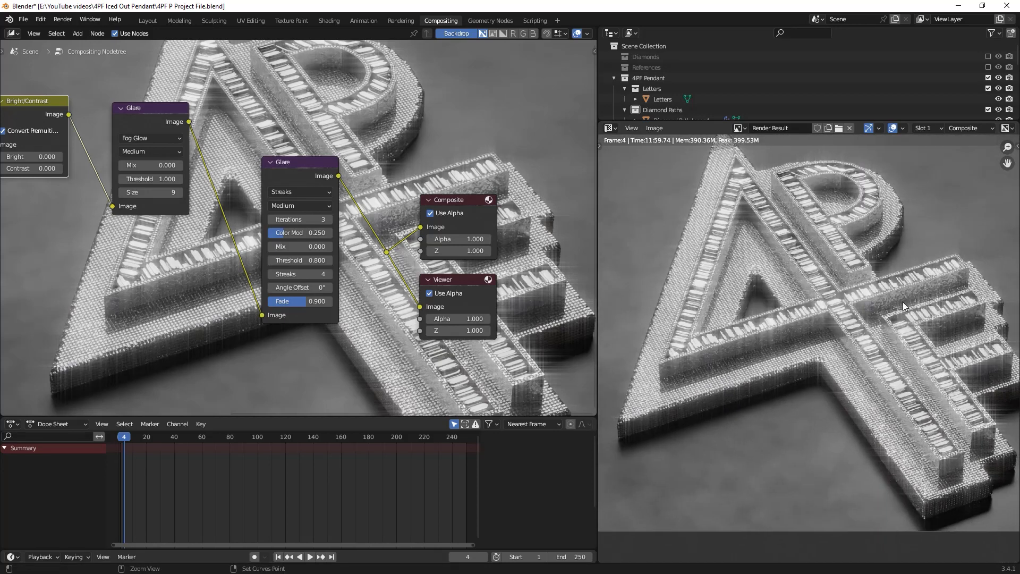
scroll(903, 396, down, 4)
middle_drag(925, 380, 875, 383)
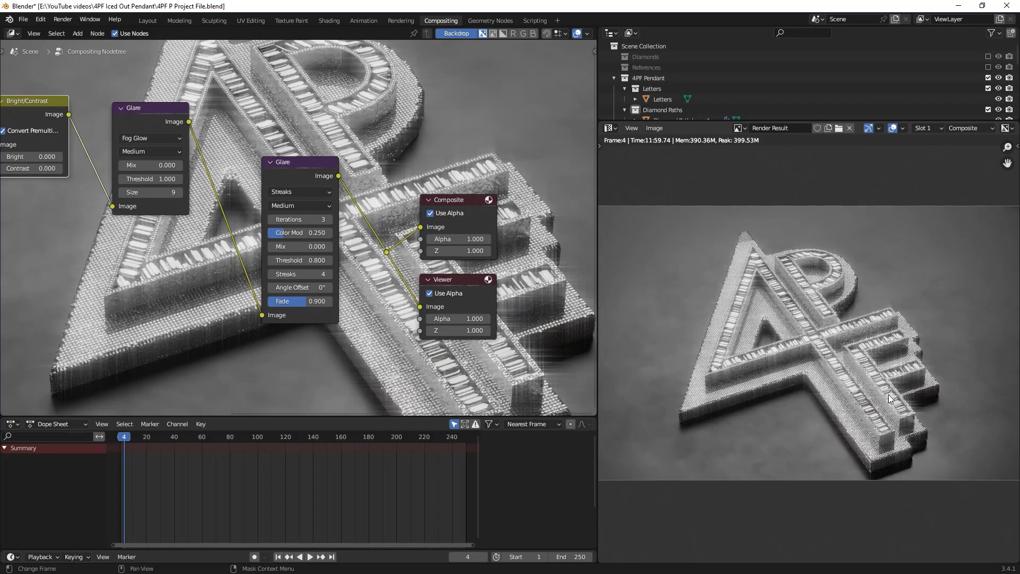